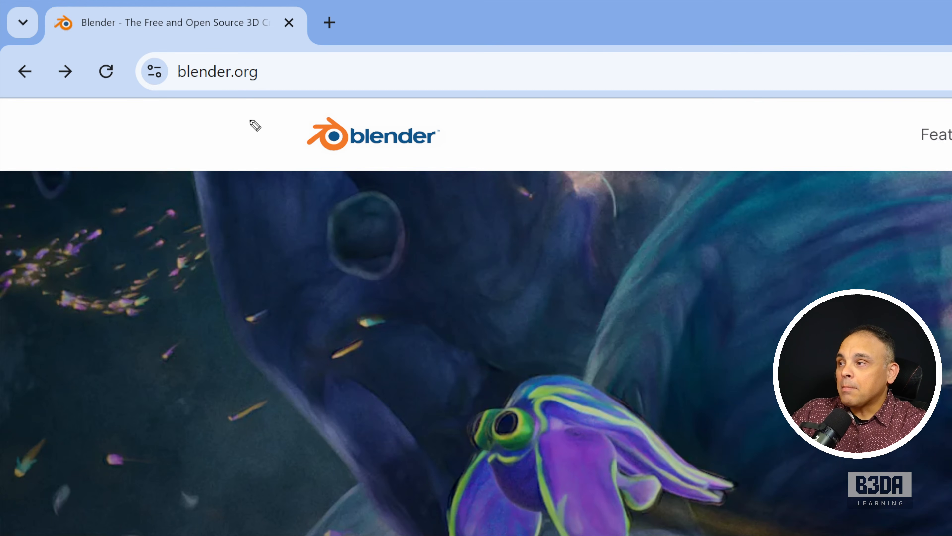
# - Open the Download page of the Blender website
pyautogui.moveTo(225, 124)
pyautogui.mouseDown()
pyautogui.moveTo(149, 71)
pyautogui.moveTo(286, 64)
pyautogui.moveTo(259, 119)
pyautogui.mouseUp()
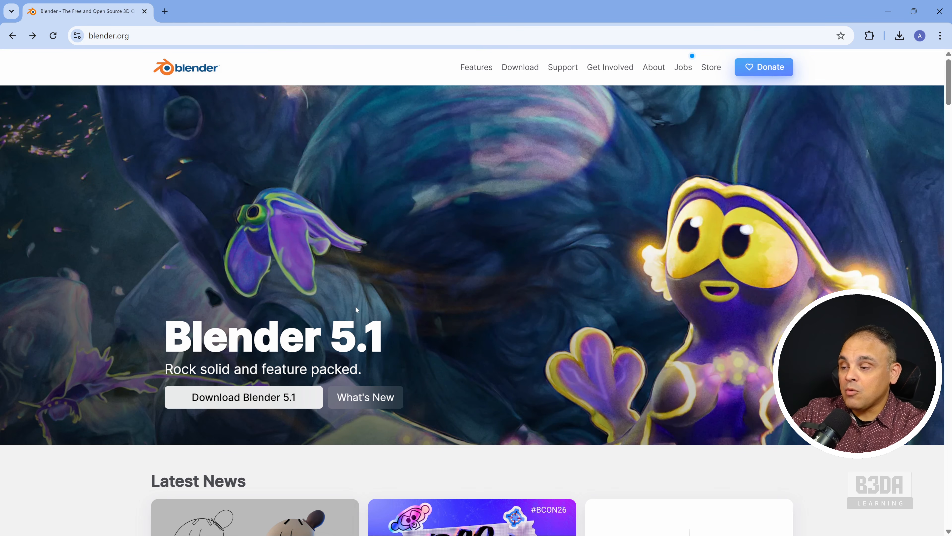
pyautogui.moveTo(147, 312)
pyautogui.mouseDown()
pyautogui.moveTo(430, 288)
pyautogui.moveTo(315, 438)
pyautogui.moveTo(148, 299)
pyautogui.moveTo(164, 305)
pyautogui.mouseUp()
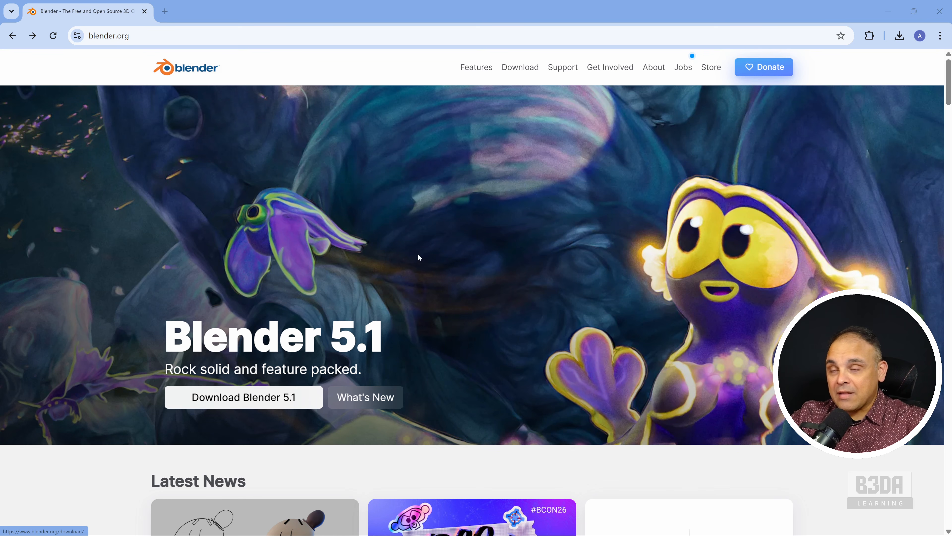
pyautogui.click(521, 67)
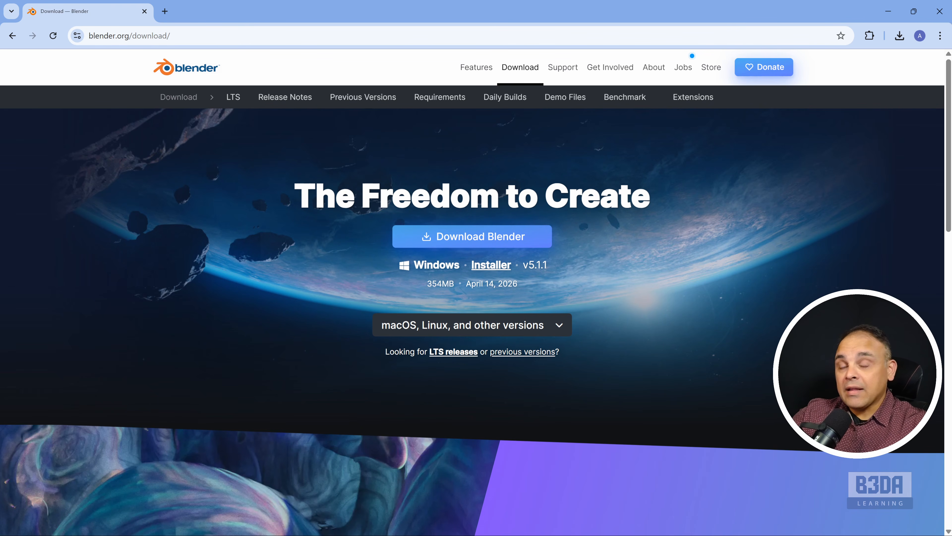
pyautogui.moveTo(434, 255)
pyautogui.mouseDown()
pyautogui.moveTo(418, 250)
pyautogui.moveTo(389, 271)
pyautogui.moveTo(445, 284)
pyautogui.moveTo(443, 253)
pyautogui.moveTo(434, 258)
pyautogui.mouseUp()
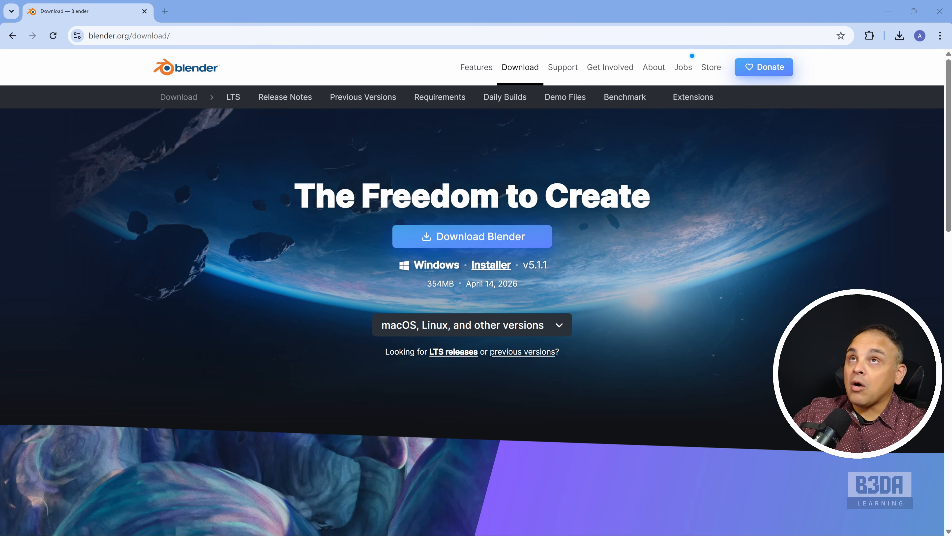
# - Look through the download options for macOS, Linux and other versions, and close the list without choosing one
pyautogui.scroll(-3, 546, 268)
pyautogui.scroll(-1, 559, 275)
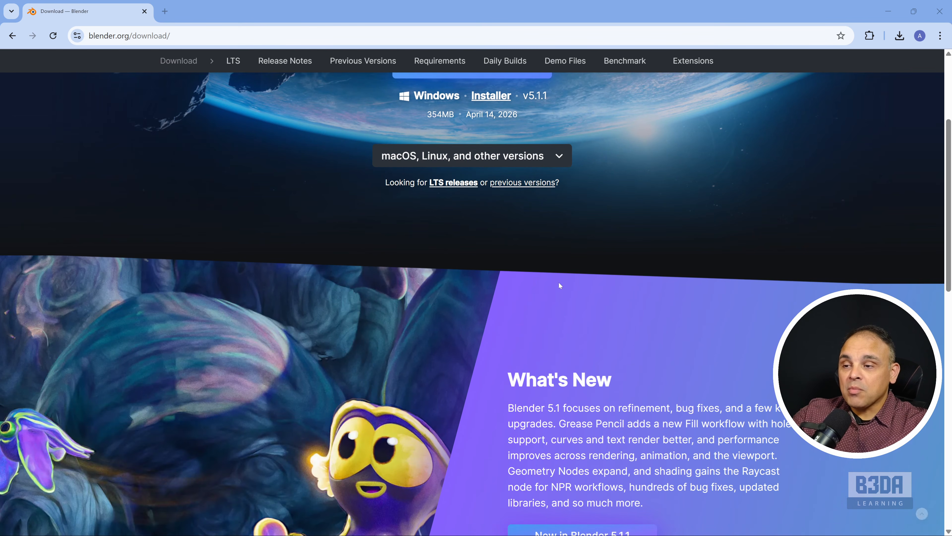
pyautogui.click(560, 159)
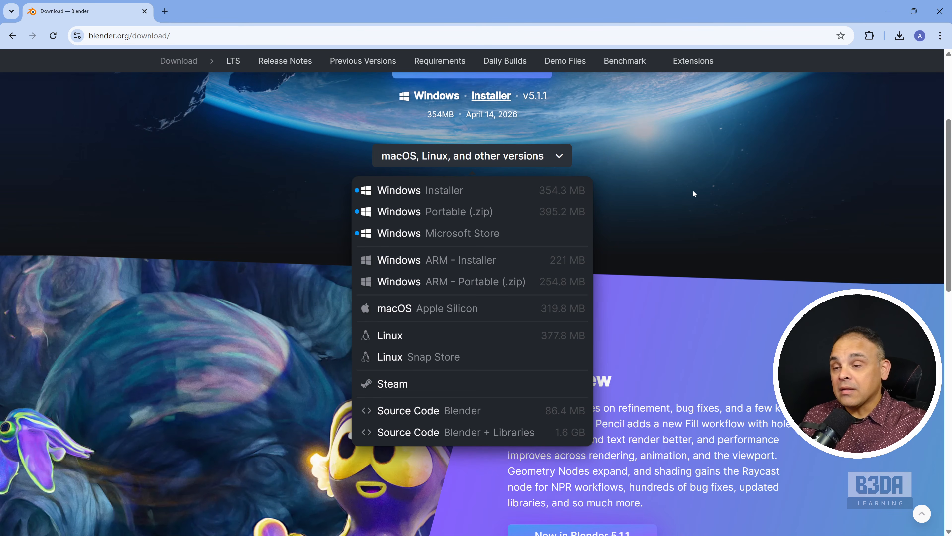
pyautogui.click(655, 201)
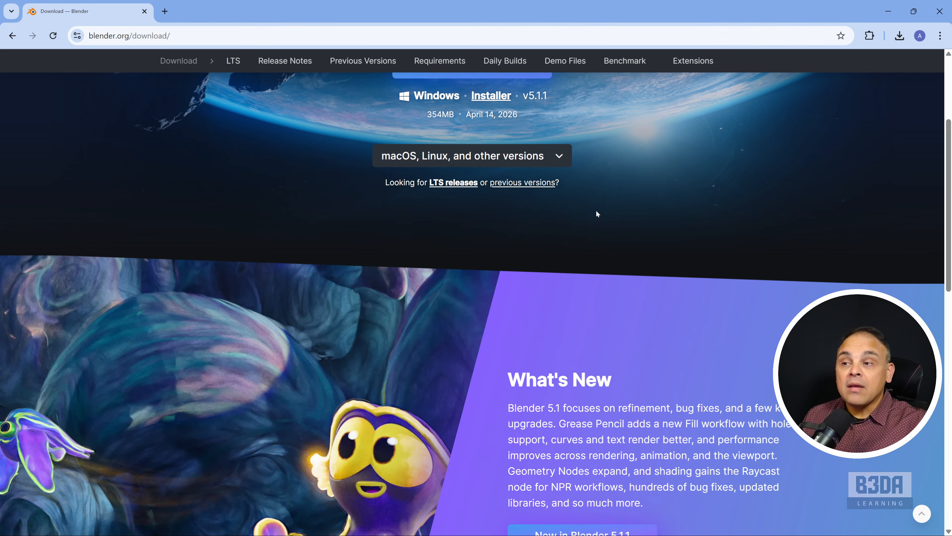
pyautogui.scroll(3, 638, 270)
pyautogui.scroll(1, 507, 229)
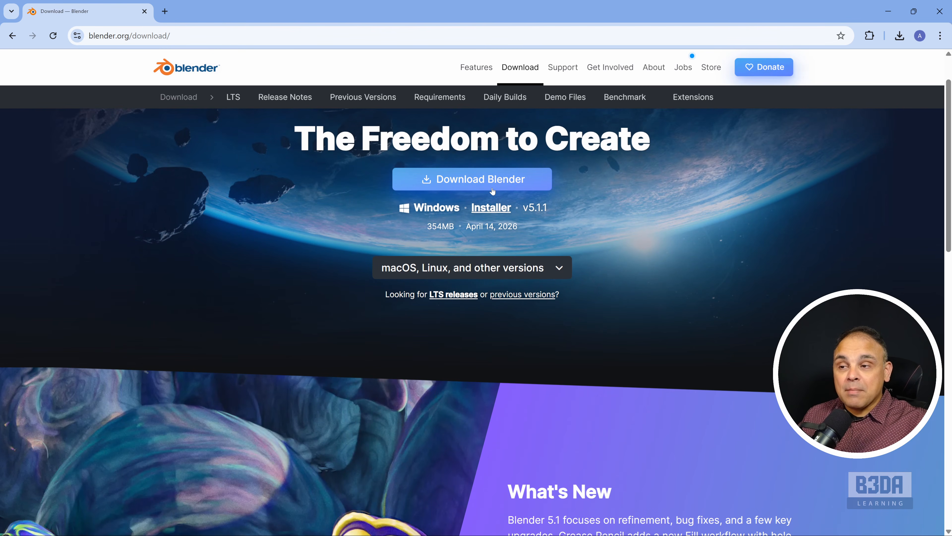
# - Open the Blender Experimental downloads and view the daily builds offered for Windows
pyautogui.scroll(-15, 336, 311)
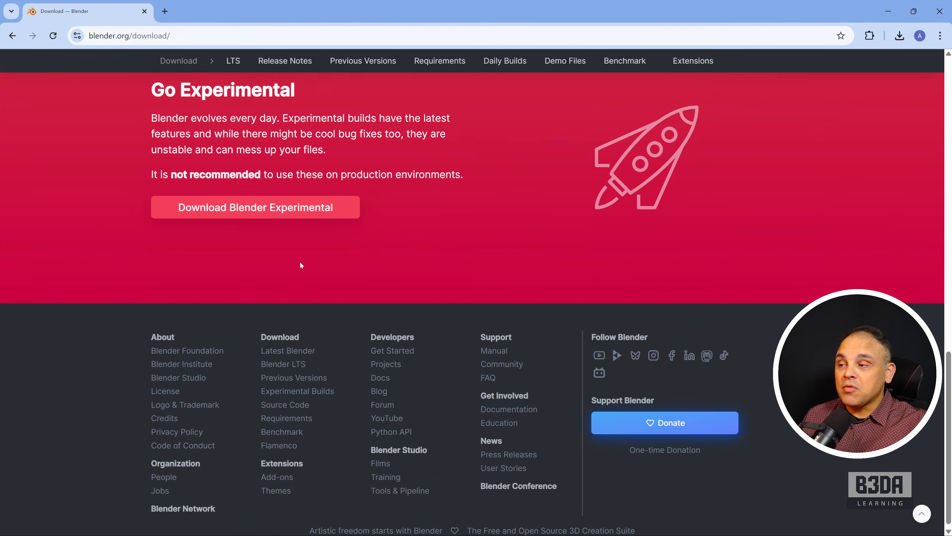
pyautogui.scroll(1, 300, 261)
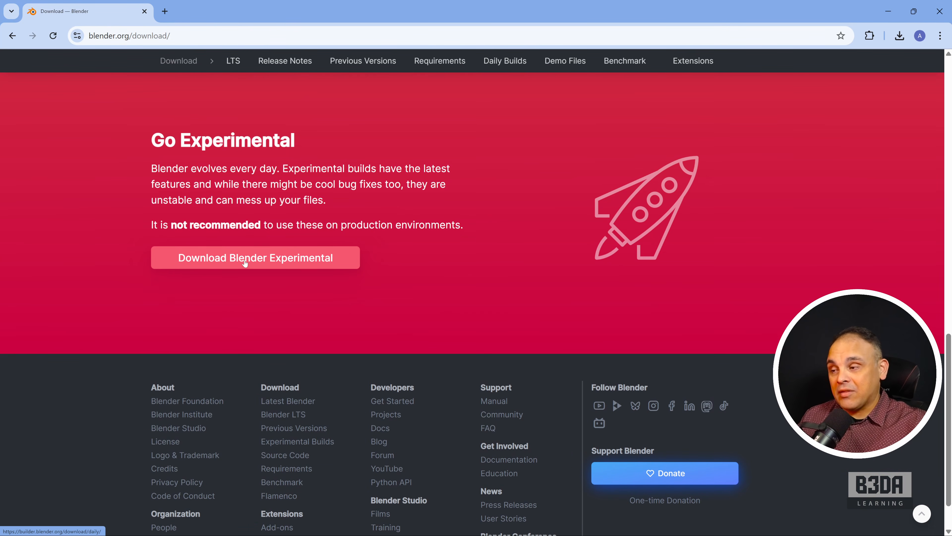
pyautogui.click(258, 263)
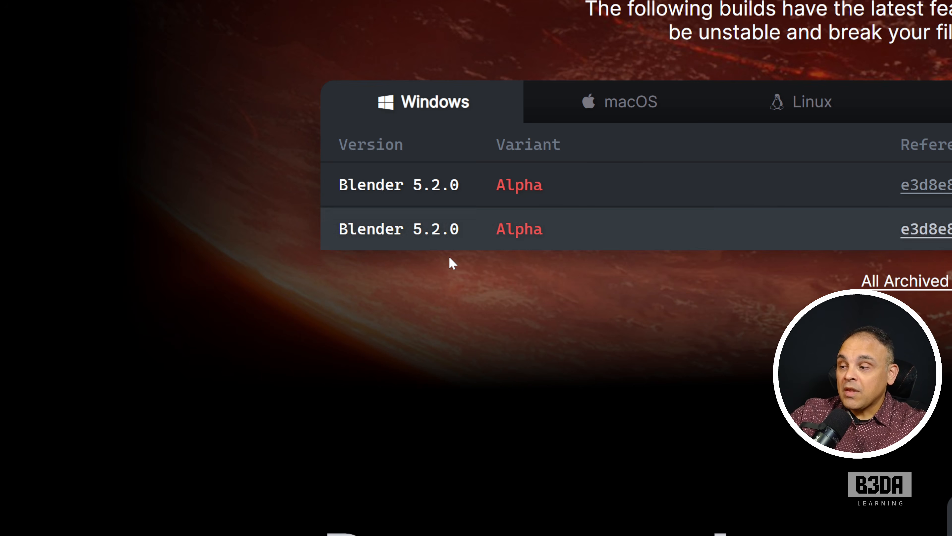
pyautogui.moveTo(275, 260)
pyautogui.mouseDown()
pyautogui.moveTo(589, 183)
pyautogui.moveTo(294, 260)
pyautogui.moveTo(318, 253)
pyautogui.mouseUp()
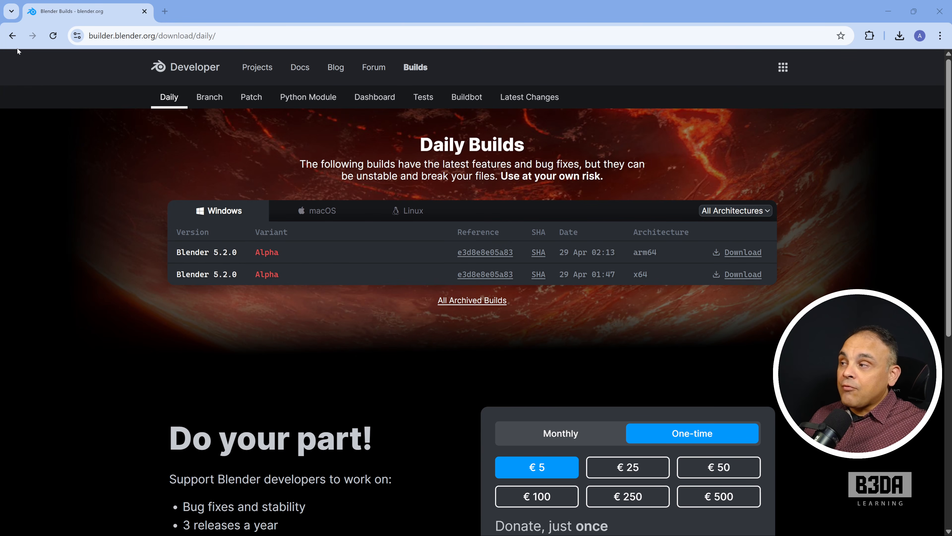
# - Return from the daily builds to the Download page and open the LTS releases page
pyautogui.click(12, 37)
pyautogui.scroll(-10, 541, 370)
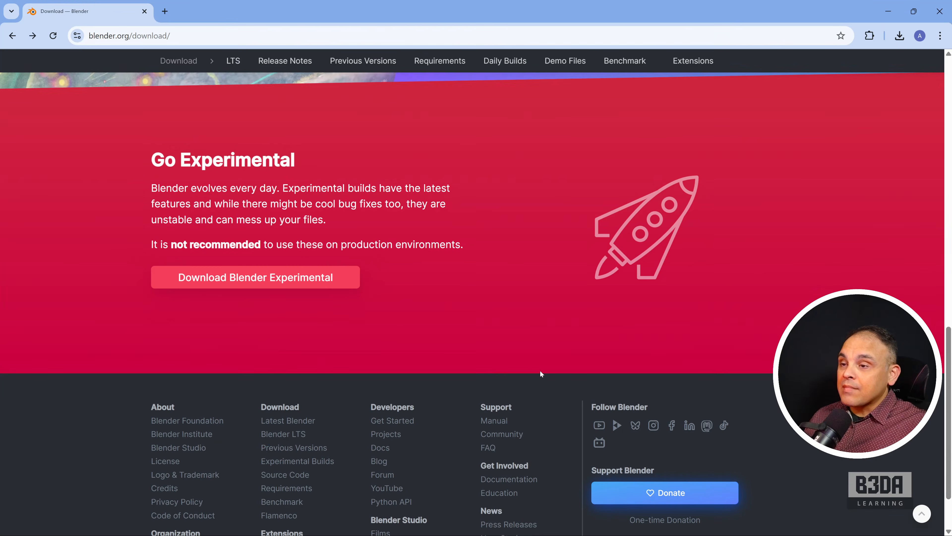
pyautogui.scroll(5, 567, 390)
pyautogui.scroll(10, 567, 390)
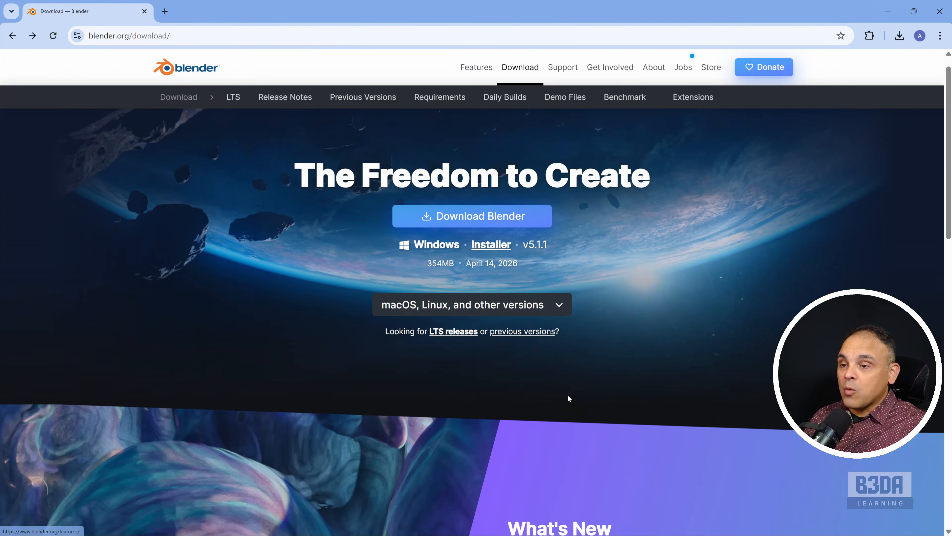
pyautogui.scroll(-1, 628, 370)
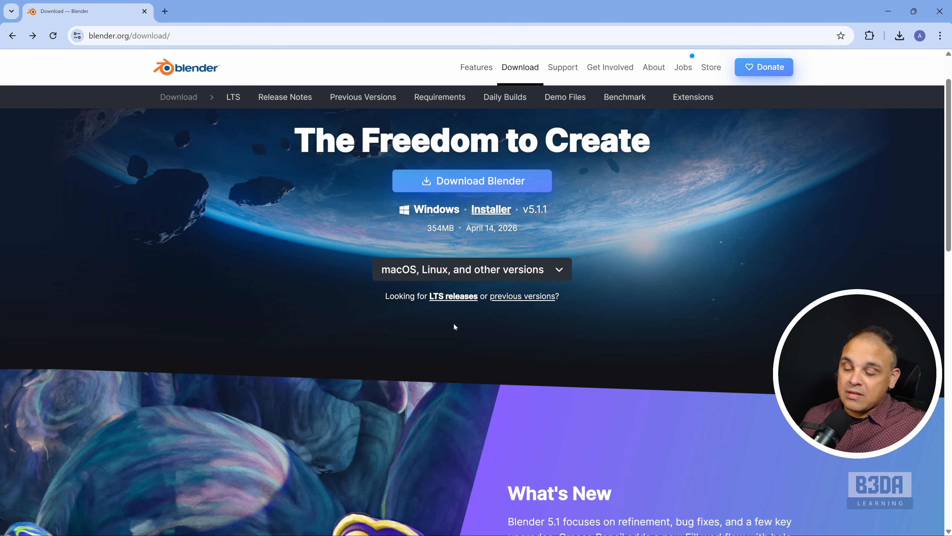
pyautogui.moveTo(459, 318)
pyautogui.mouseDown()
pyautogui.moveTo(459, 275)
pyautogui.moveTo(457, 319)
pyautogui.mouseUp()
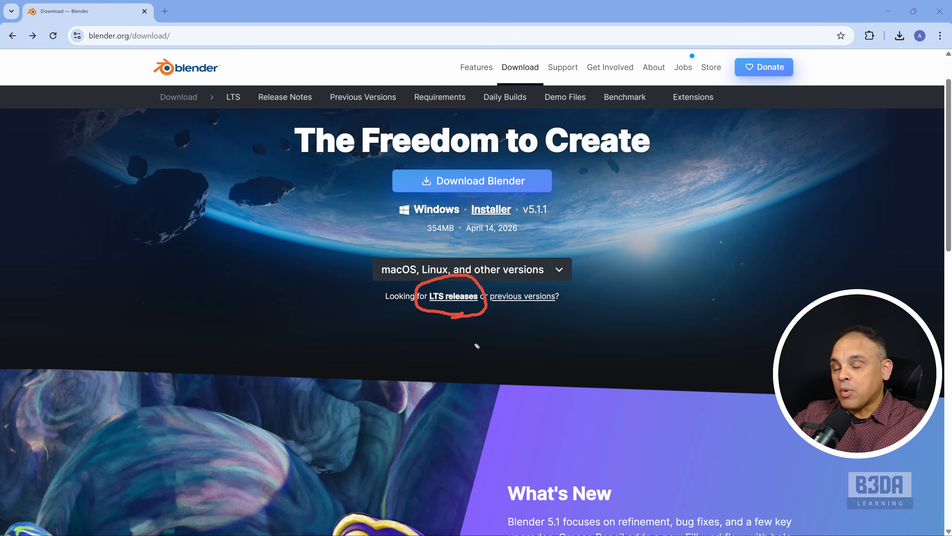
pyautogui.hotkey('ctrl', 'z')
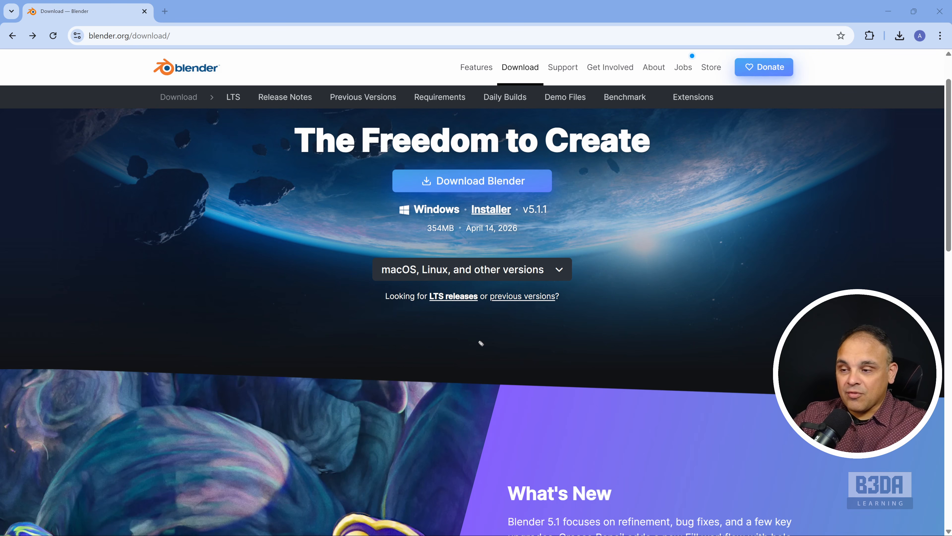
pyautogui.click(453, 296)
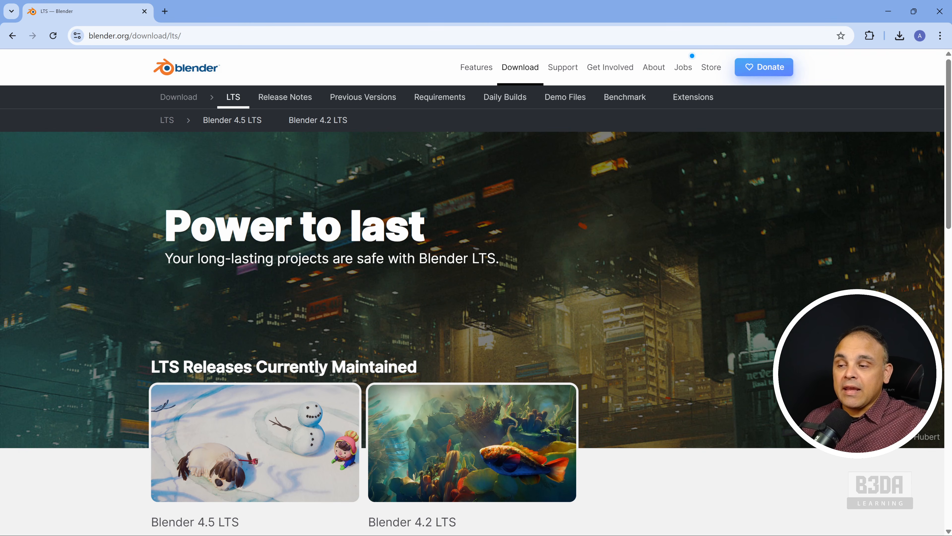
# - Examine the support periods of the currently maintained and previous LTS releases
pyautogui.scroll(-4, 499, 243)
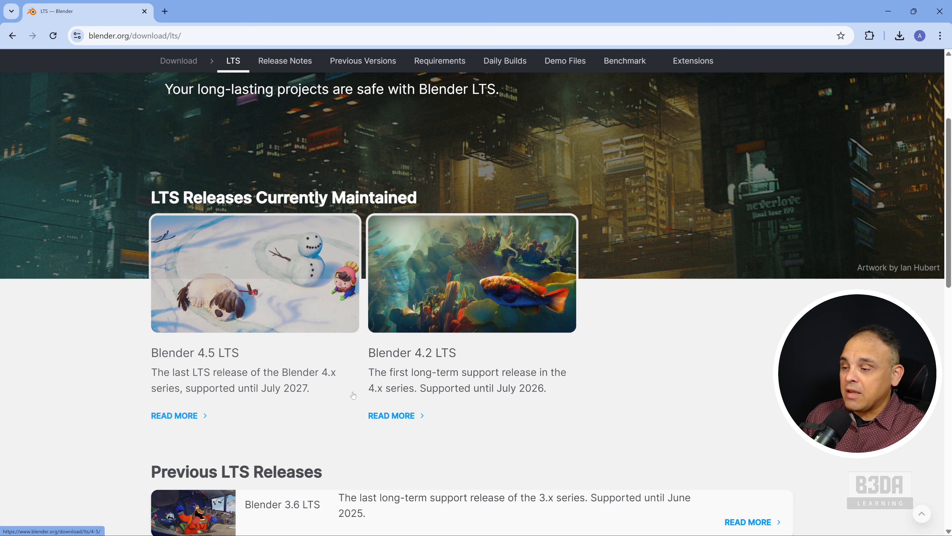
pyautogui.scroll(-3, 202, 250)
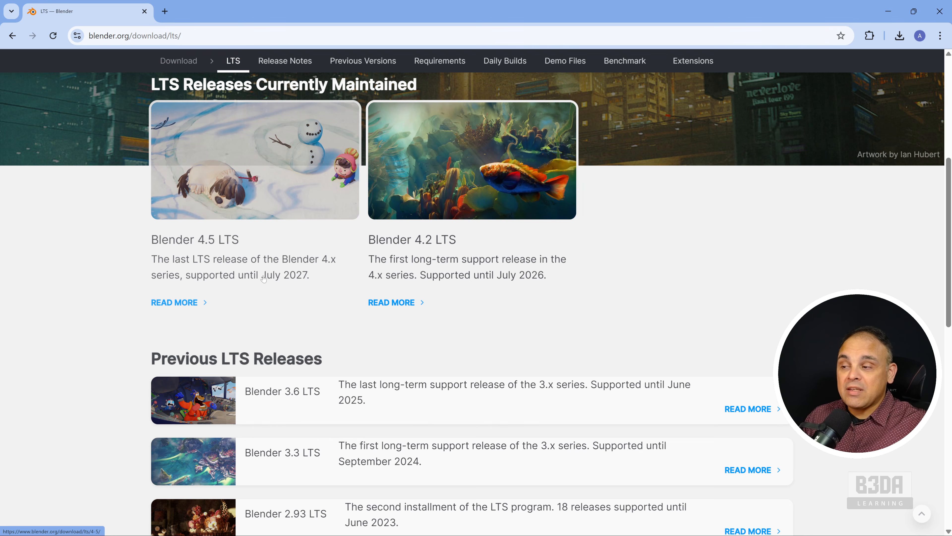
pyautogui.moveTo(263, 278); pyautogui.dragTo(295, 285)
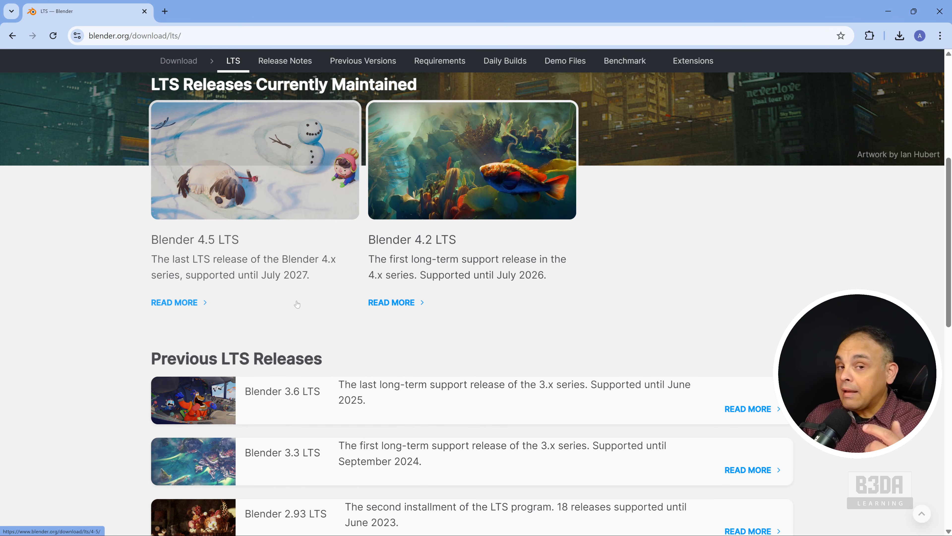
# - Return to the Download page and open the previous versions page
pyautogui.click(12, 36)
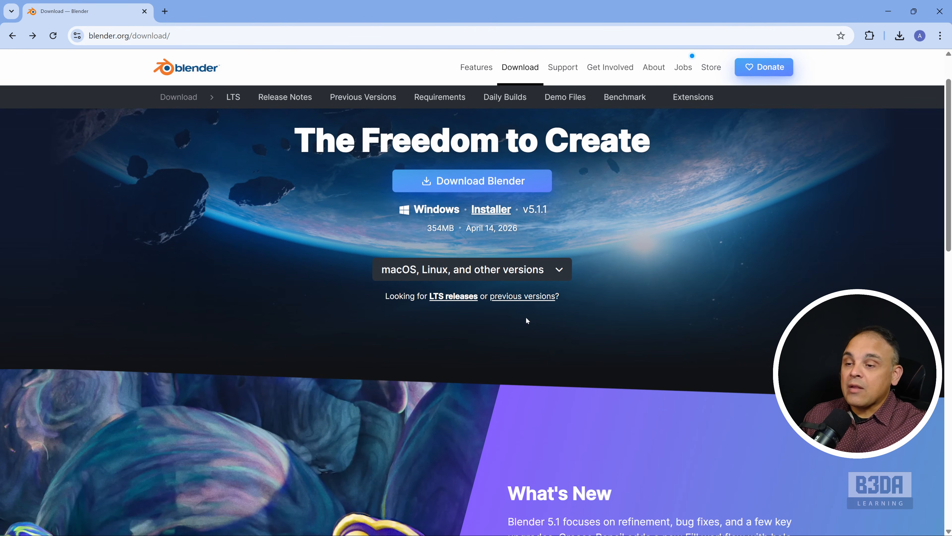
pyautogui.moveTo(490, 309)
pyautogui.mouseDown()
pyautogui.moveTo(547, 288)
pyautogui.moveTo(481, 300)
pyautogui.moveTo(493, 315)
pyautogui.mouseUp()
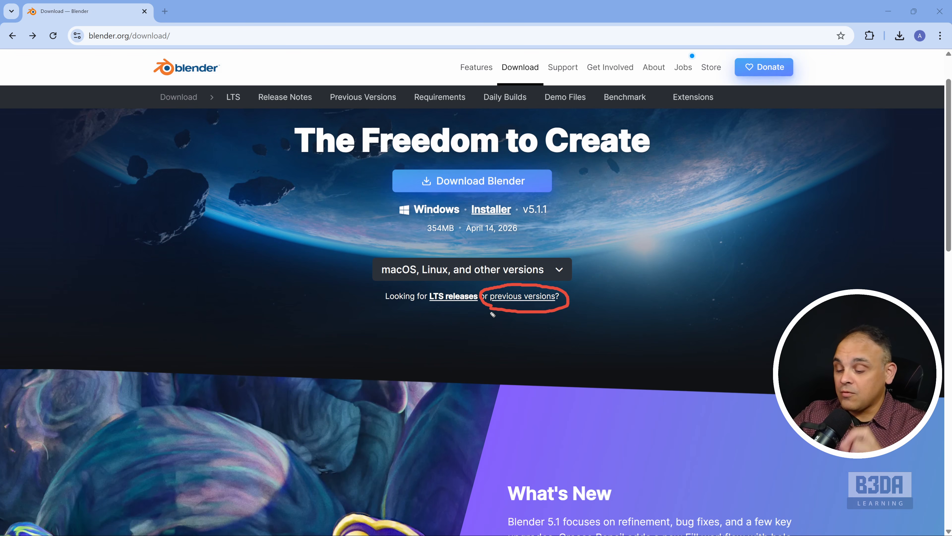
pyautogui.press('Escape')
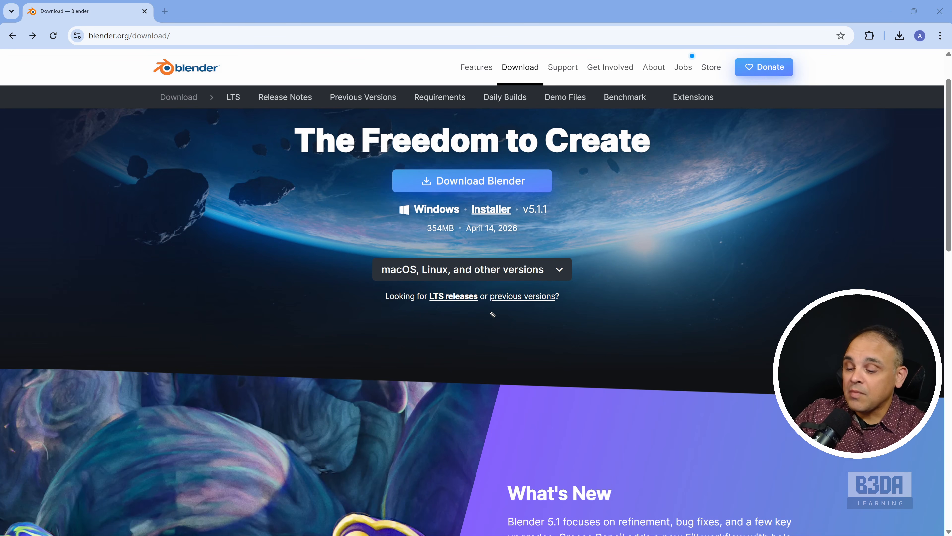
pyautogui.click(524, 297)
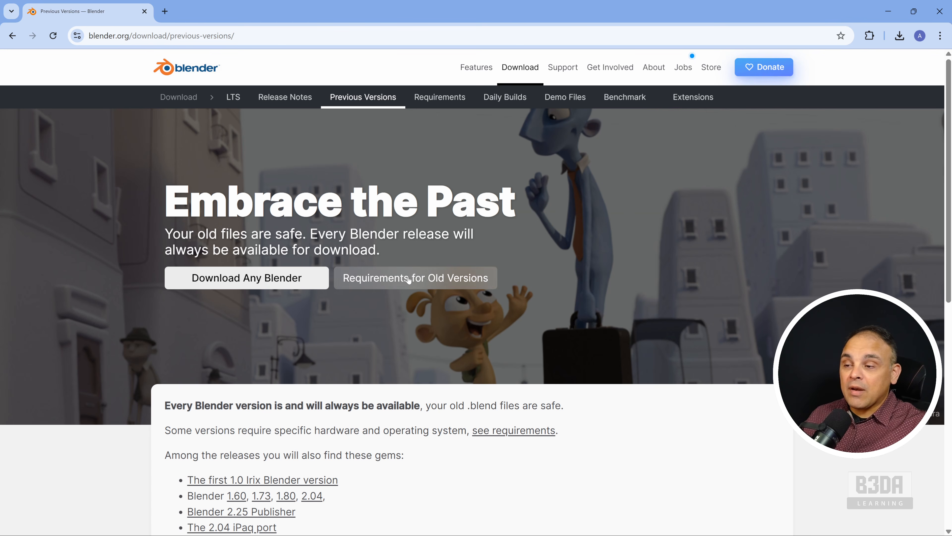
# - Open the archive for downloading any Blender version and look through its list of release folders
pyautogui.click(243, 282)
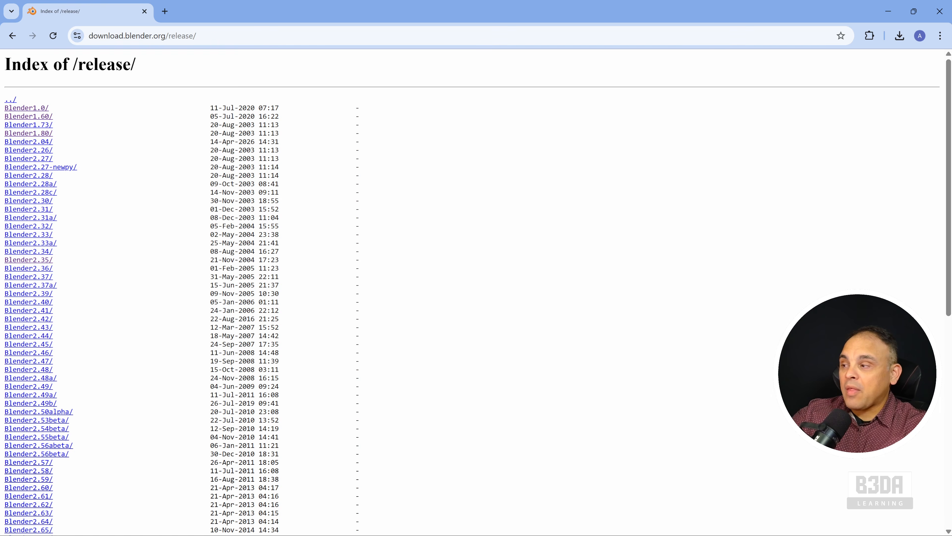
pyautogui.scroll(-15, 476, 270)
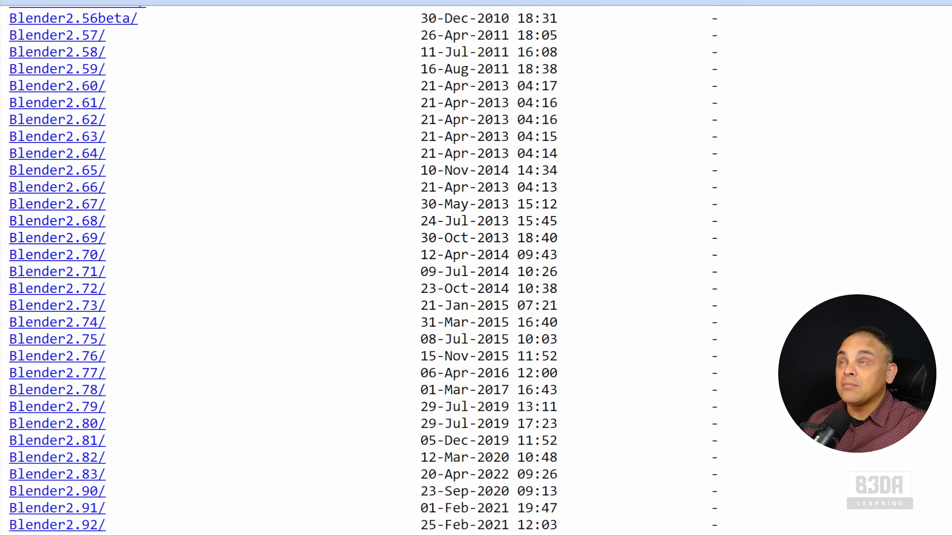
pyautogui.scroll(15, 476, 270)
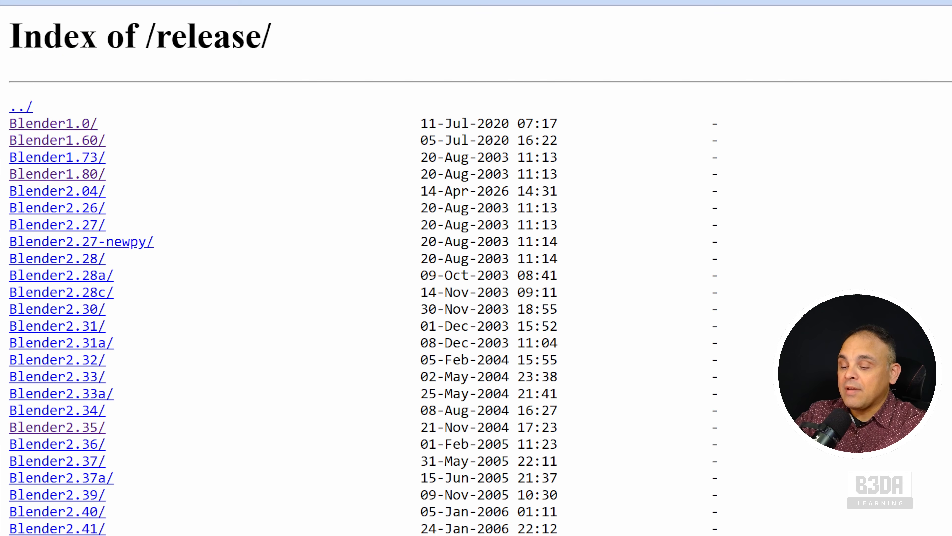
# - View the files in the Blender1.0 release folder and return to the release index
pyautogui.moveTo(121, 115)
pyautogui.mouseDown()
pyautogui.moveTo(17, 109)
pyautogui.moveTo(8, 148)
pyautogui.moveTo(117, 122)
pyautogui.mouseUp()
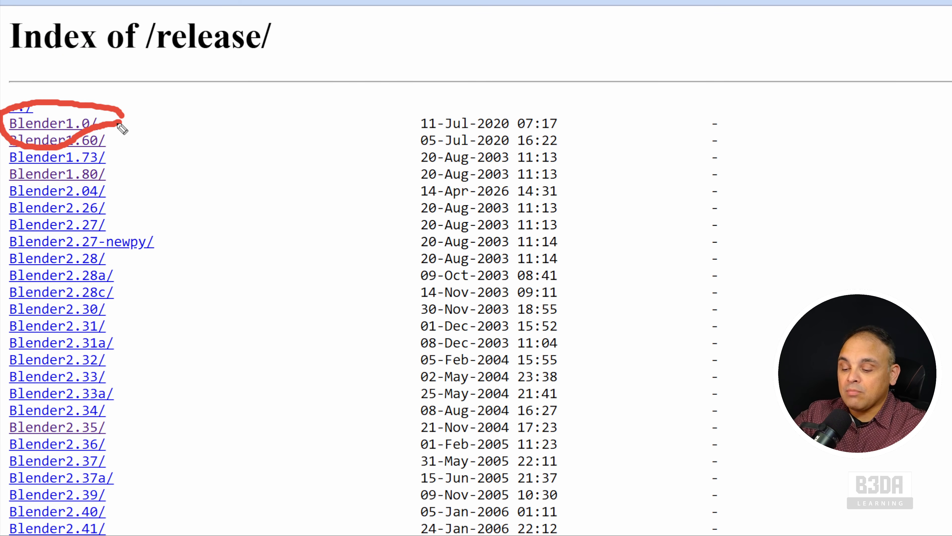
pyautogui.press('Escape')
pyautogui.click(71, 125)
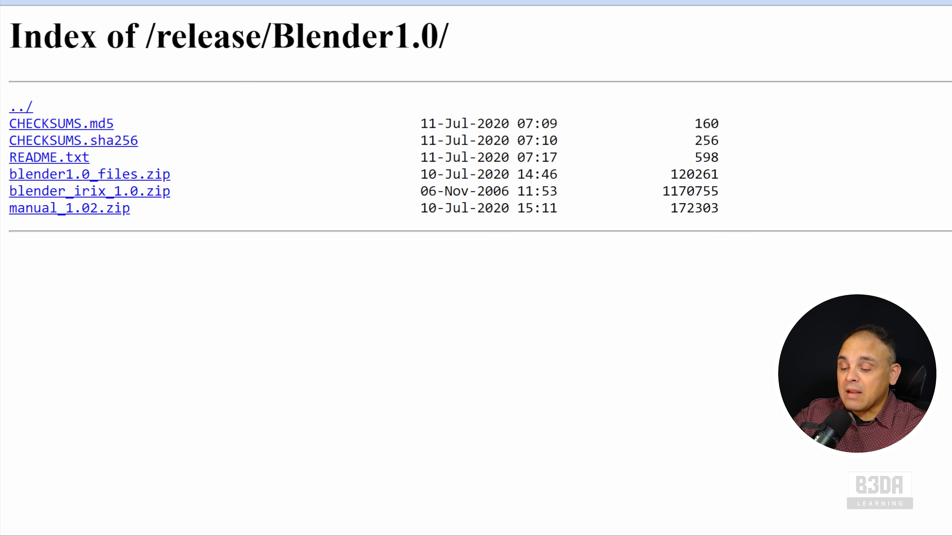
pyautogui.hotkey('alt', 'Left')
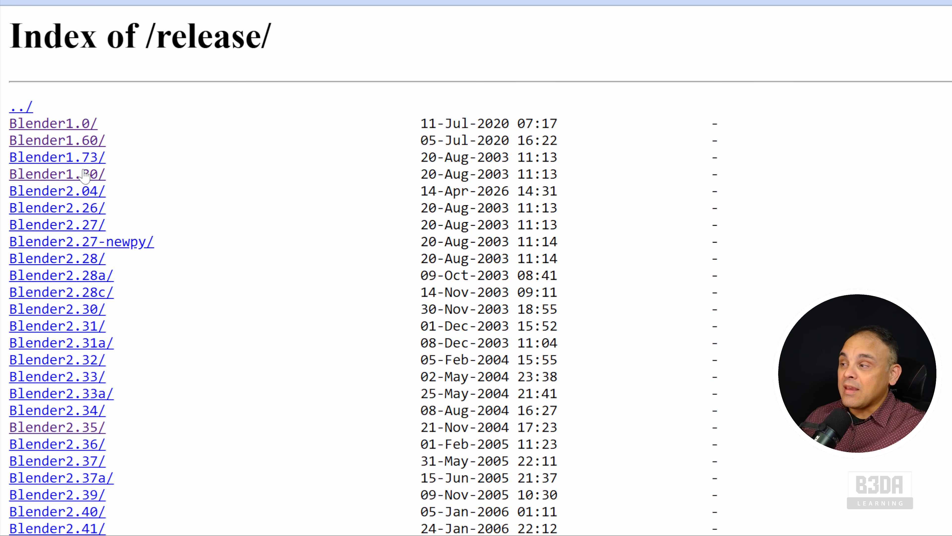
# - View the files in the Blender1.80 release folder and go back to the release index
pyautogui.click(69, 175)
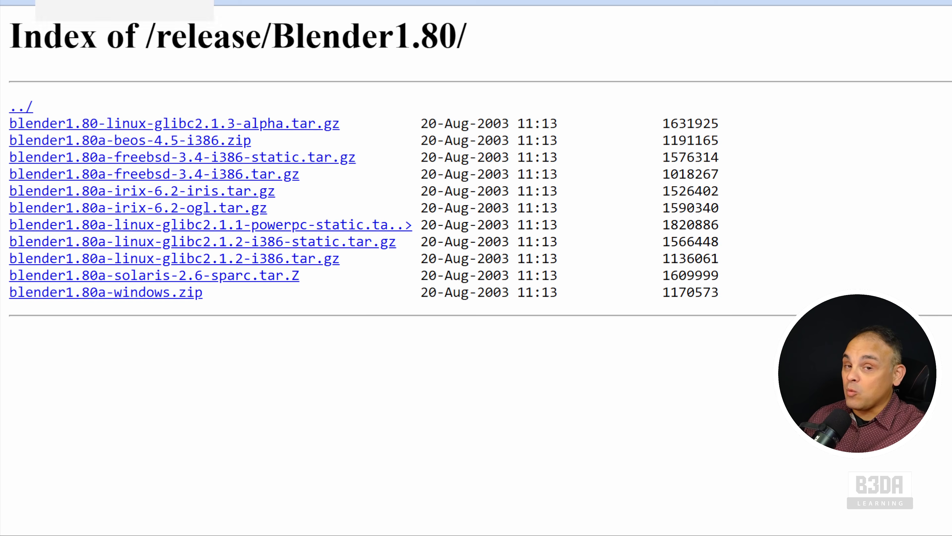
pyautogui.hotkey('alt', 'Left')
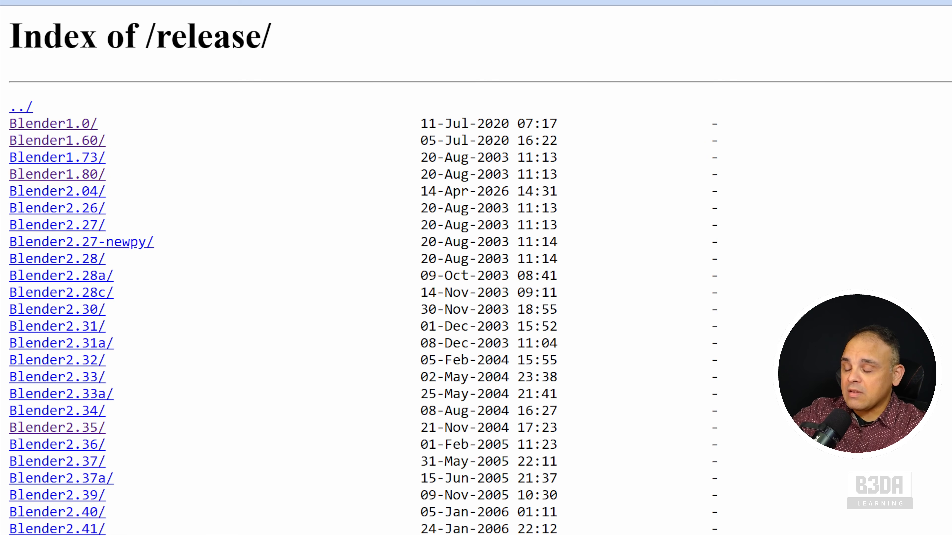
pyautogui.moveTo(118, 413)
pyautogui.mouseDown()
pyautogui.moveTo(57, 402)
pyautogui.moveTo(4, 424)
pyautogui.moveTo(45, 465)
pyautogui.moveTo(121, 424)
pyautogui.moveTo(118, 412)
pyautogui.mouseUp()
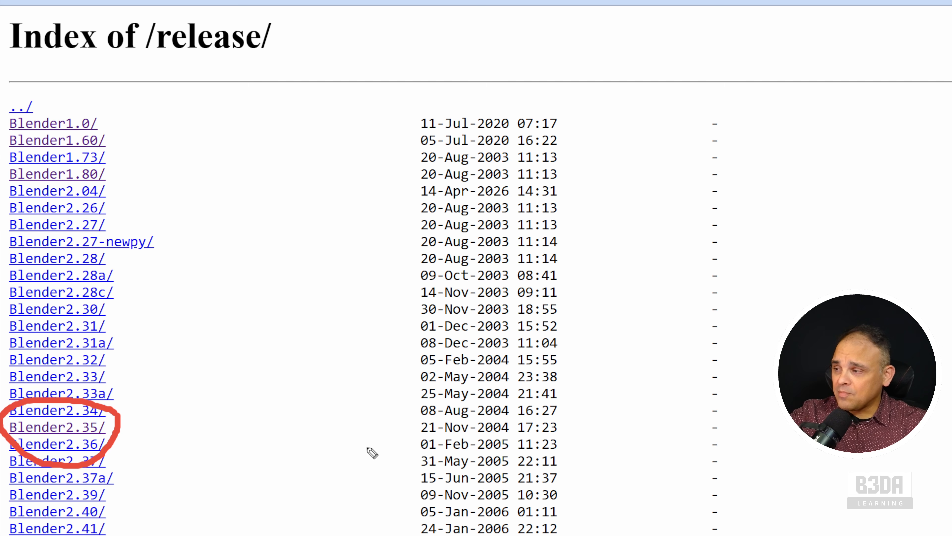
pyautogui.hotkey('ctrl', 'z')
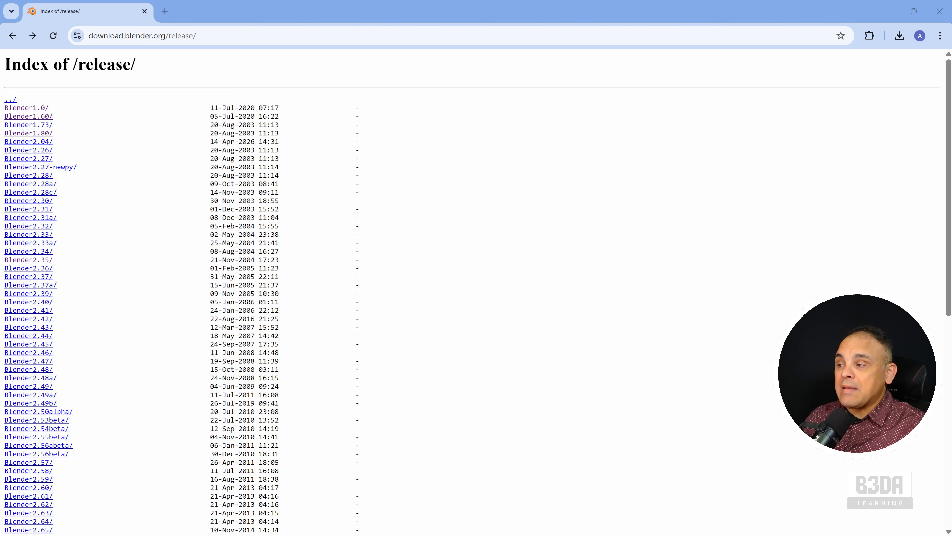
# - View the files in the Blender5.0 release folder and go back to the release index
pyautogui.scroll(-8, 476, 293)
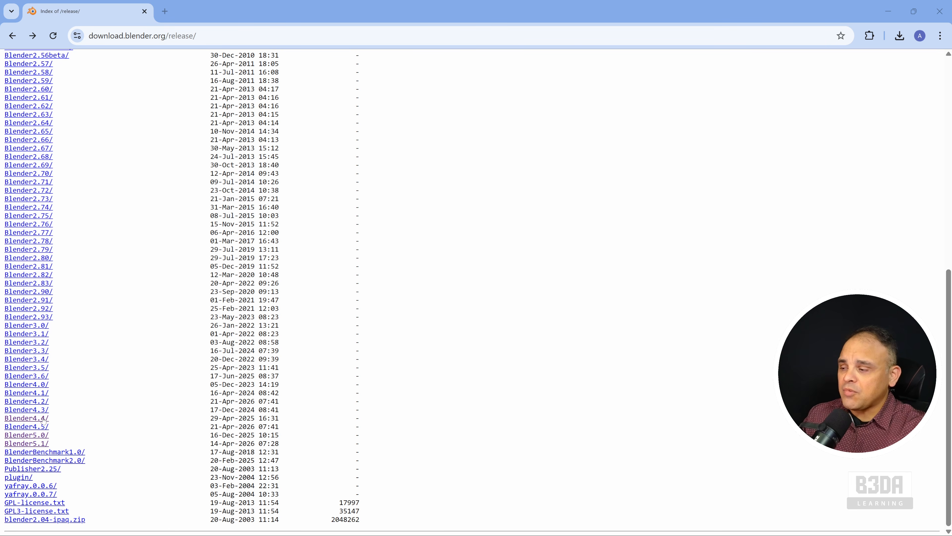
pyautogui.click(27, 436)
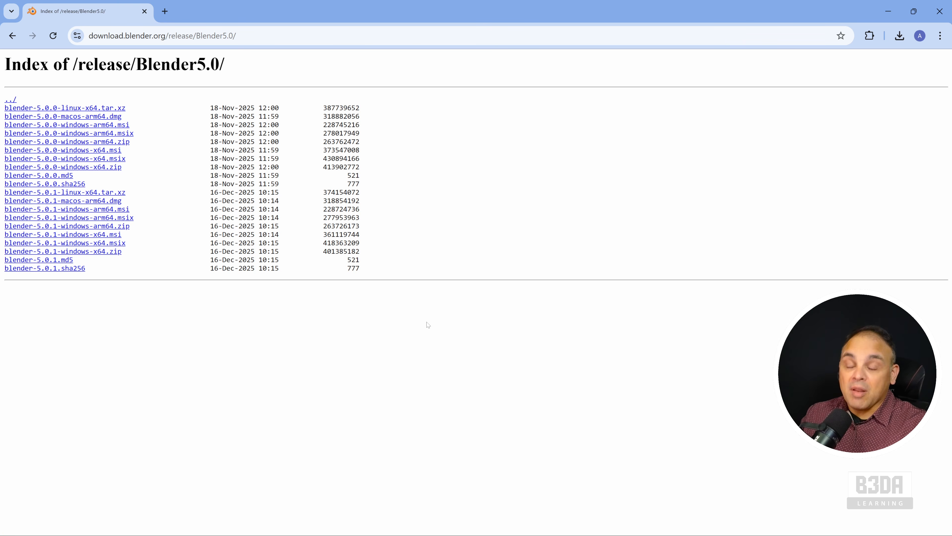
pyautogui.click(13, 36)
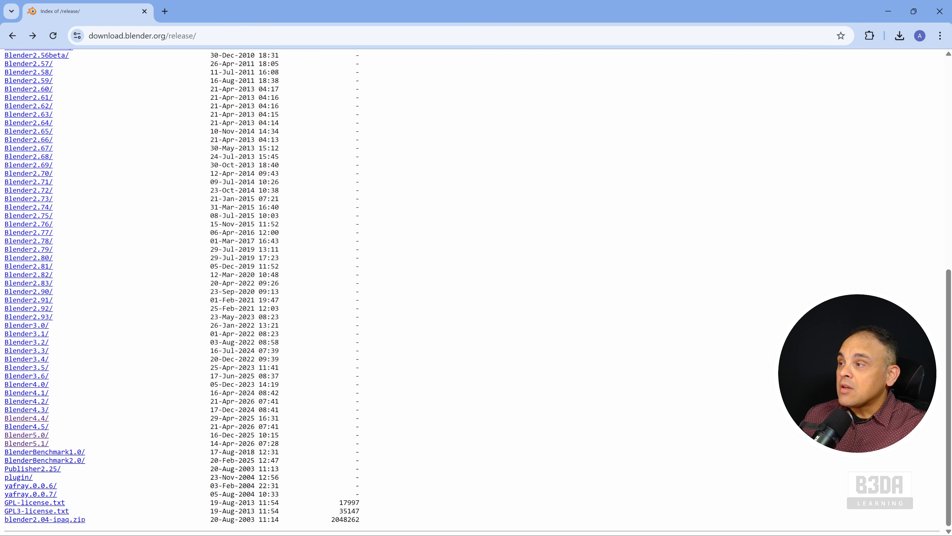
# - Return to the Previous Versions page and open the main Download page
pyautogui.click(13, 36)
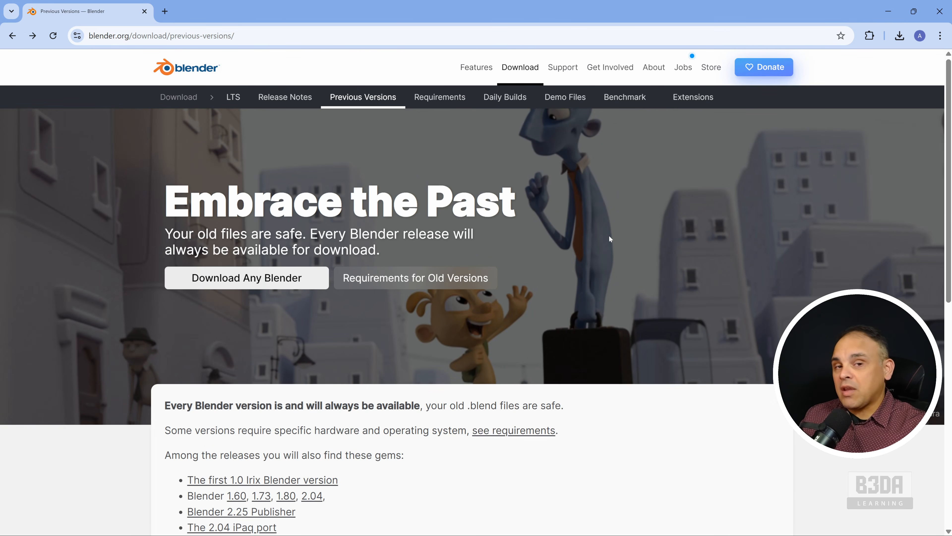
pyautogui.click(525, 71)
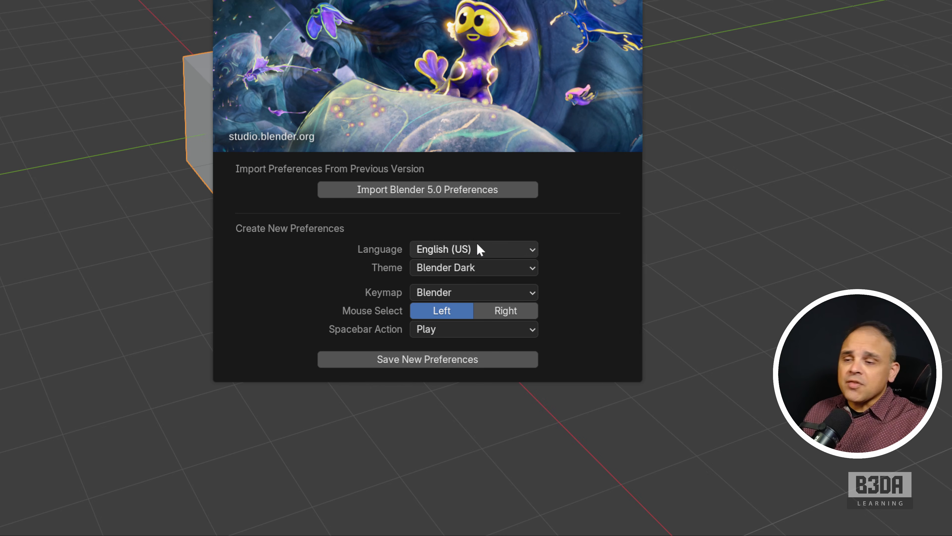
# - Switch to Blender's first-run setup, check the language options and try the Blender Light theme
pyautogui.click(534, 251)
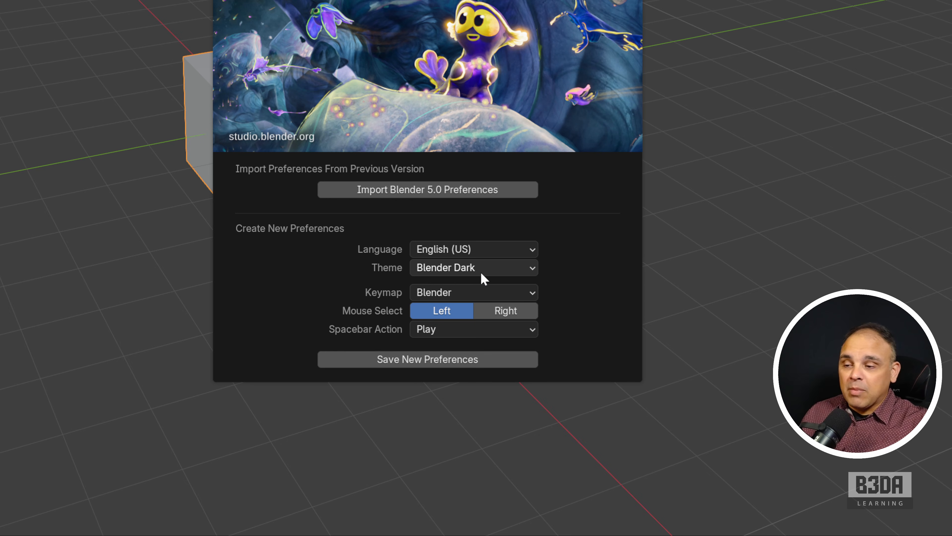
pyautogui.click(532, 268)
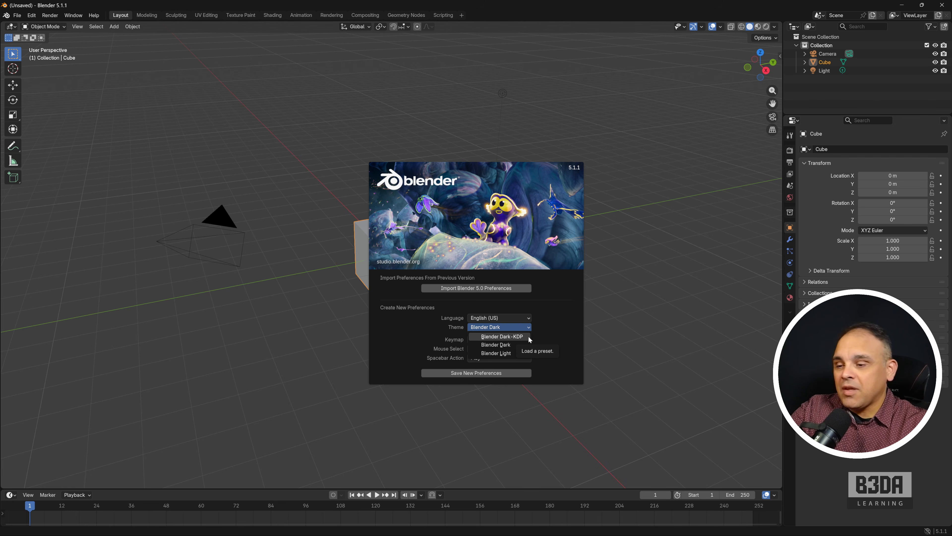
pyautogui.click(523, 352)
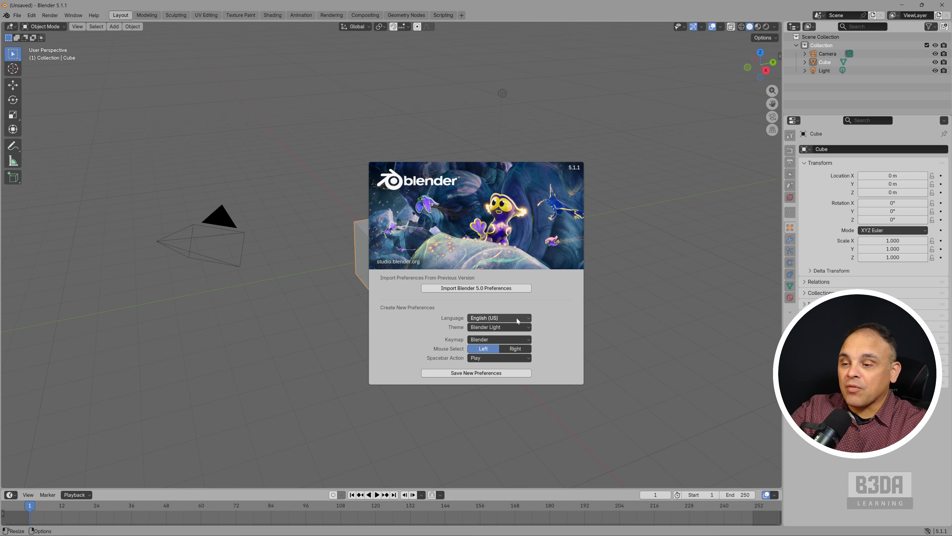
# - Set the theme to Blender Dark-KDP and choose the Blender keymap in the first-run preferences
pyautogui.click(528, 326)
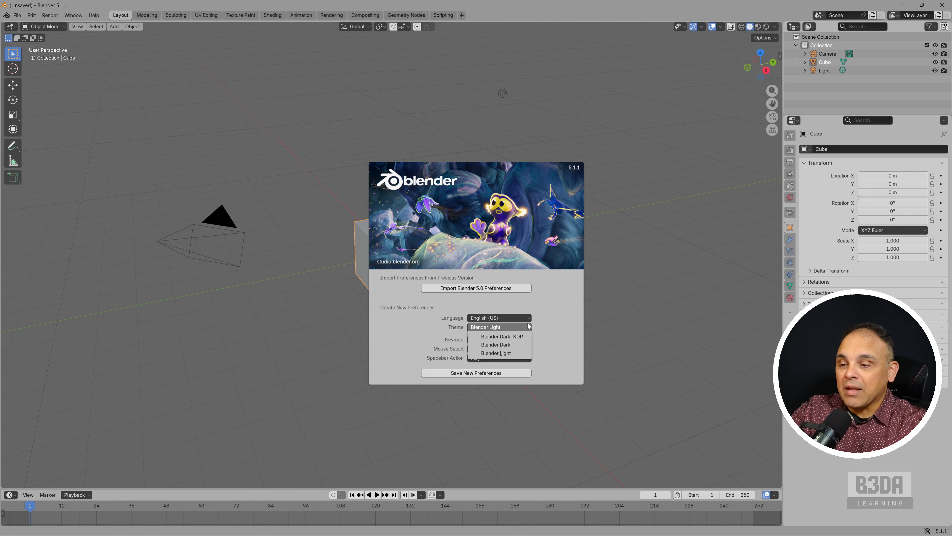
pyautogui.click(523, 337)
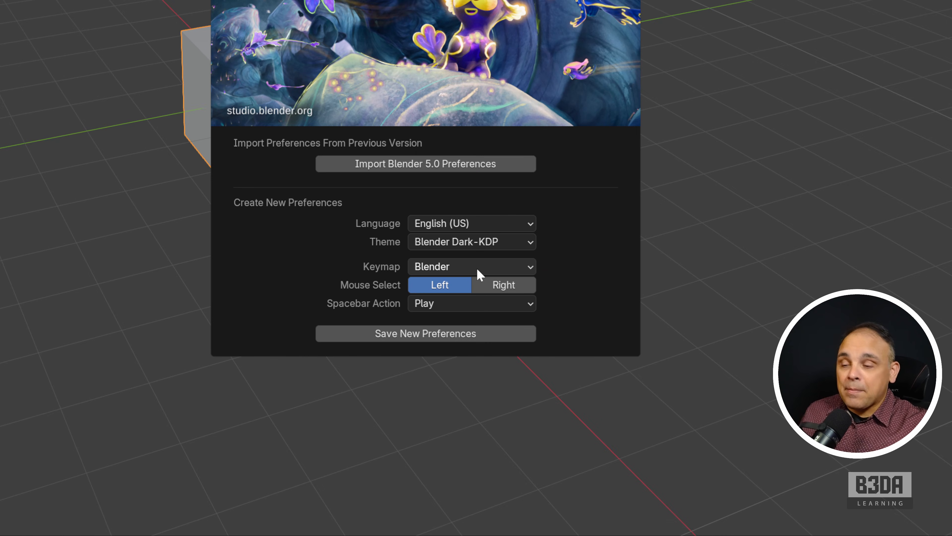
pyautogui.click(478, 267)
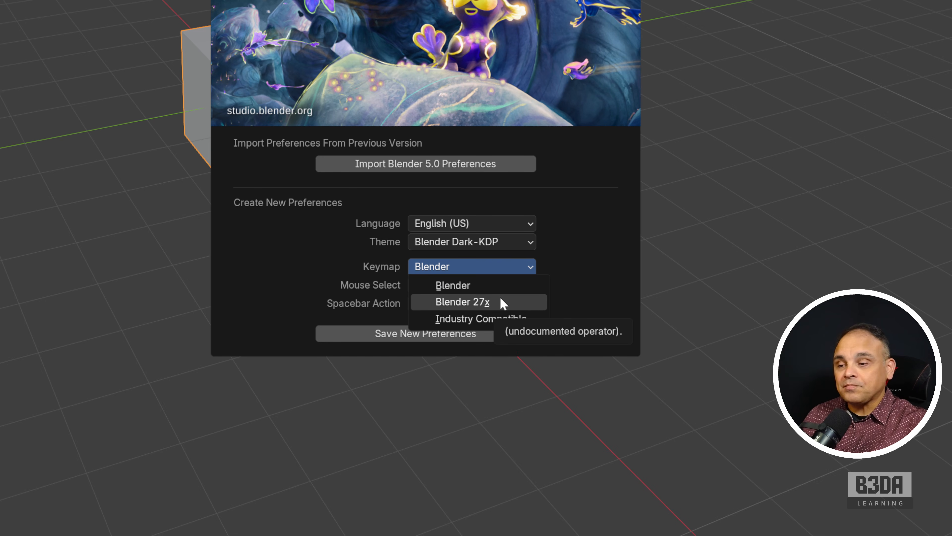
pyautogui.click(507, 290)
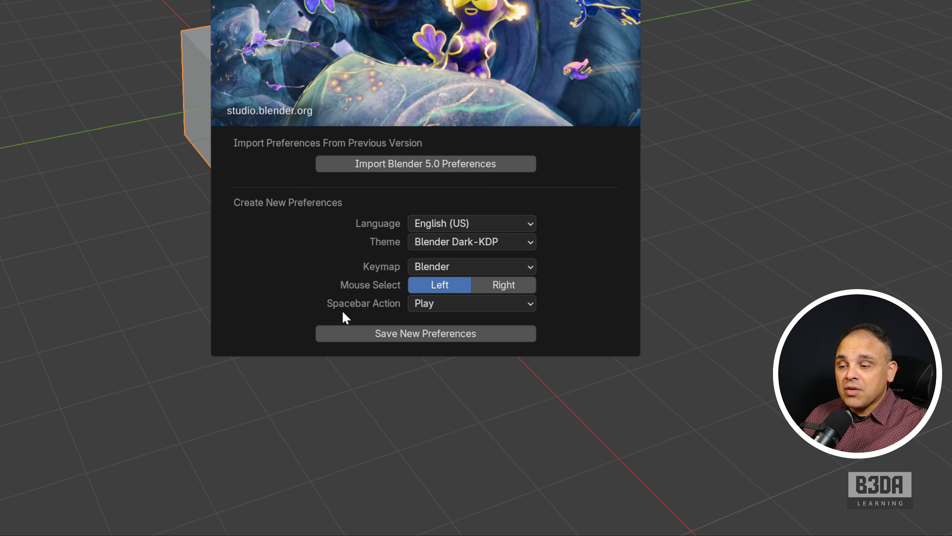
# - Set the Spacebar Action to Search and dismiss the splash screen
pyautogui.click(462, 305)
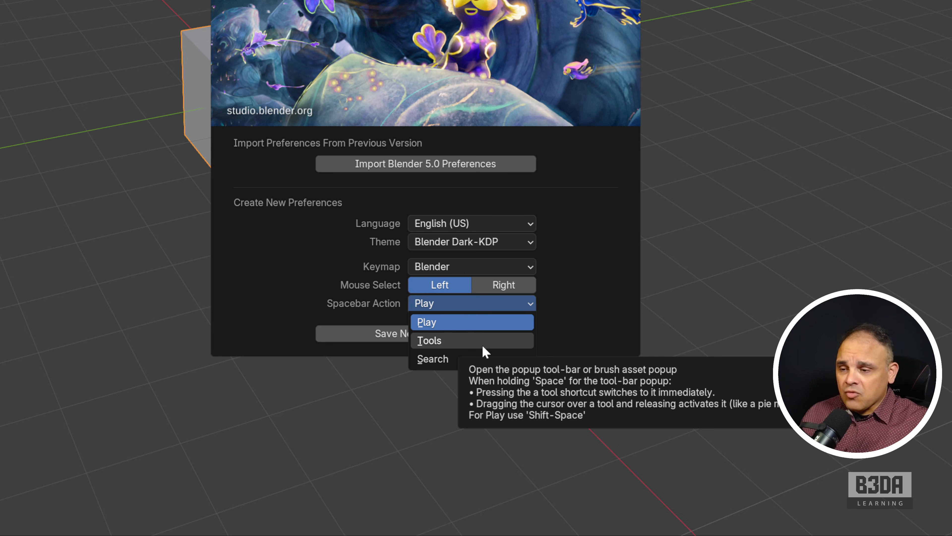
pyautogui.click(466, 364)
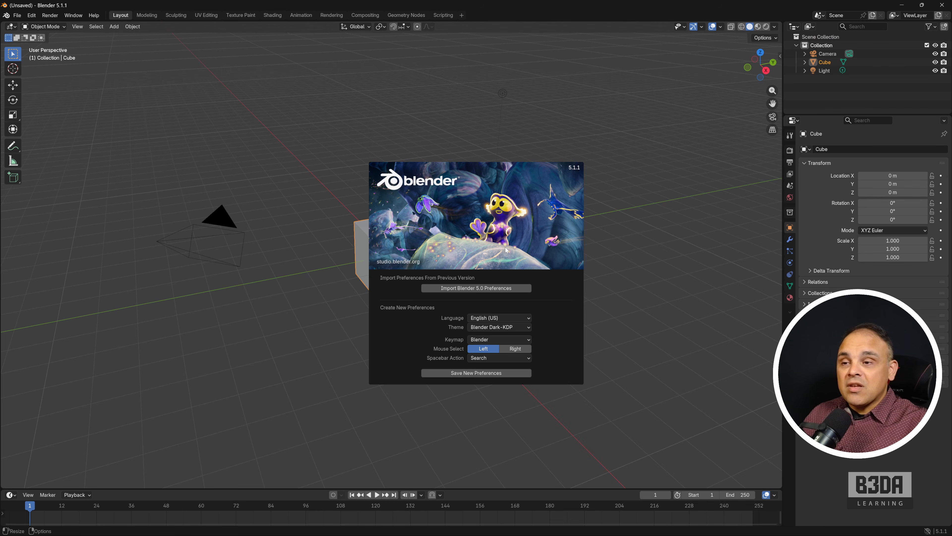
pyautogui.click(659, 222)
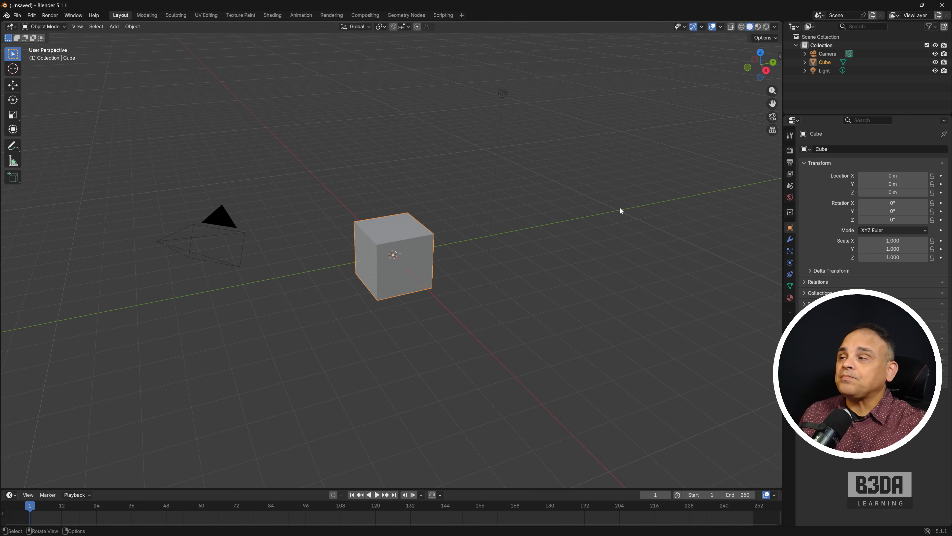
# - Open Blender's Preferences window
pyautogui.click(32, 16)
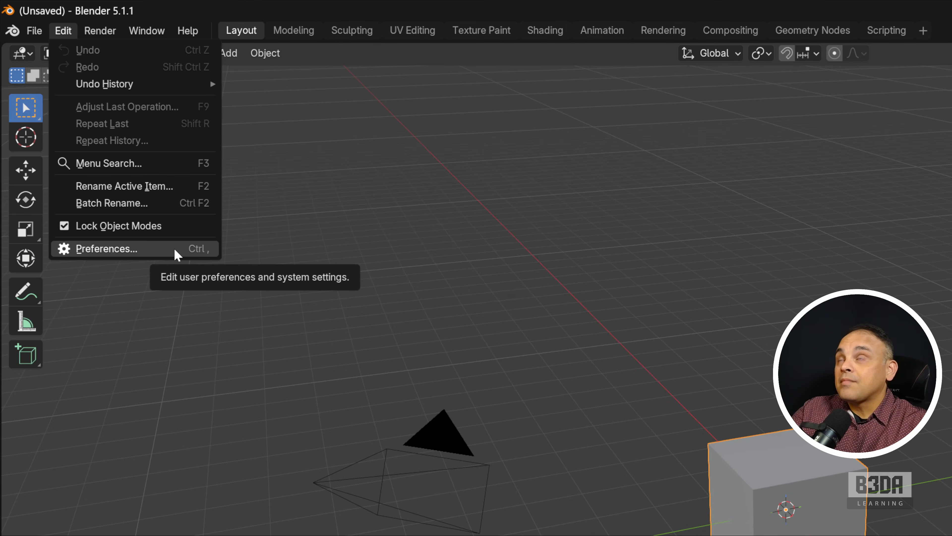
pyautogui.click(178, 255)
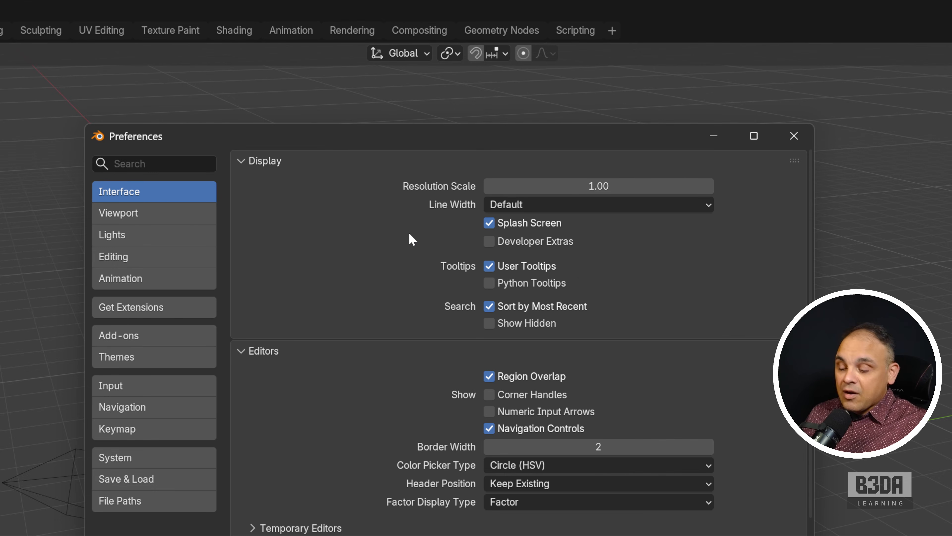
pyautogui.moveTo(305, 237); pyautogui.dragTo(166, 191)
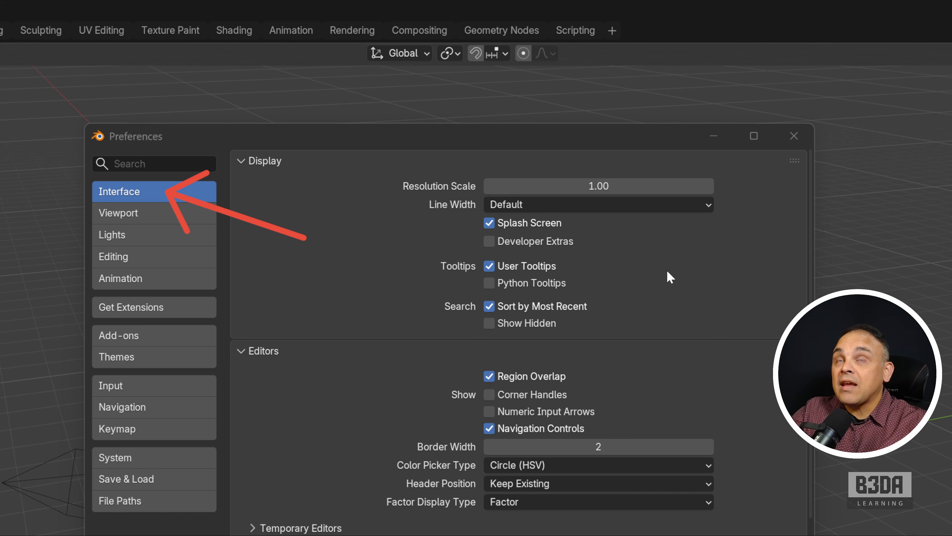
pyautogui.moveTo(666, 232); pyautogui.dragTo(626, 189)
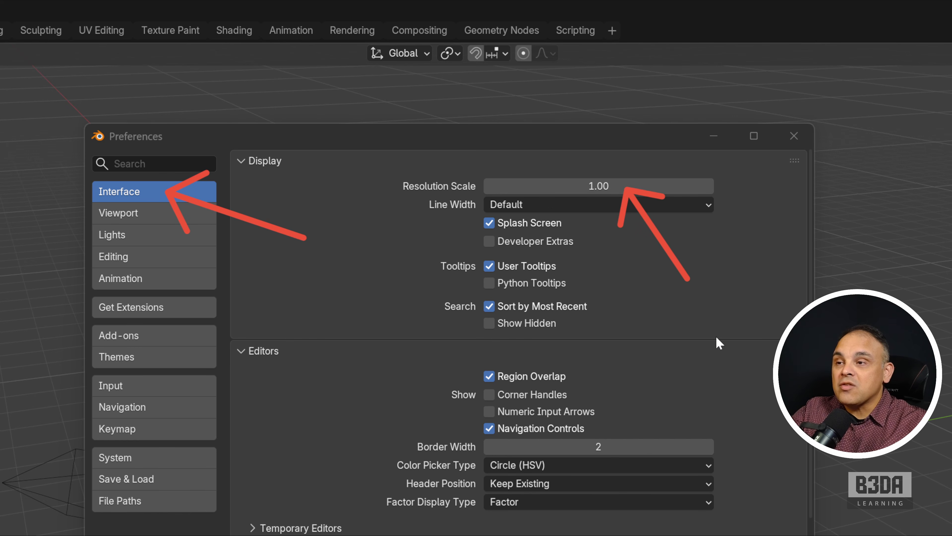
pyautogui.press('Escape')
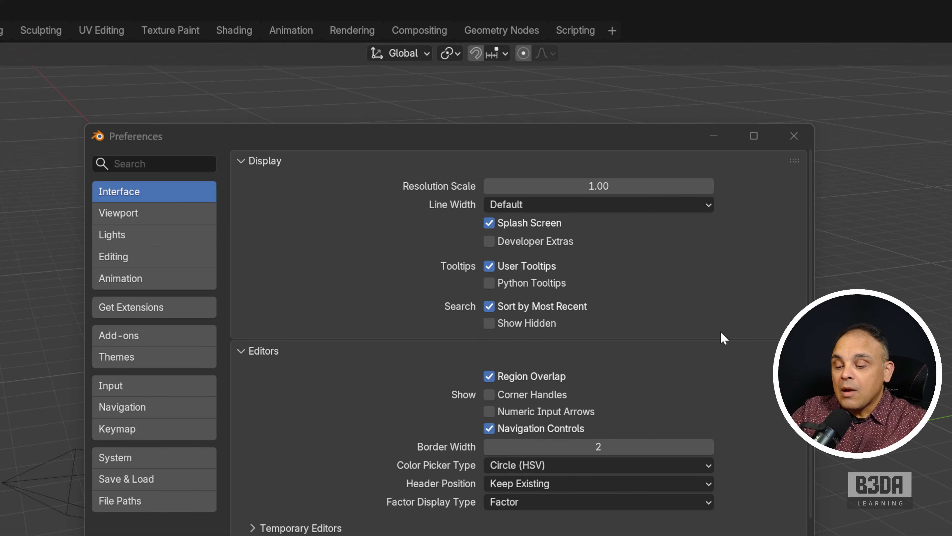
# - Set the interface Resolution Scale to 1.3
pyautogui.click(591, 185)
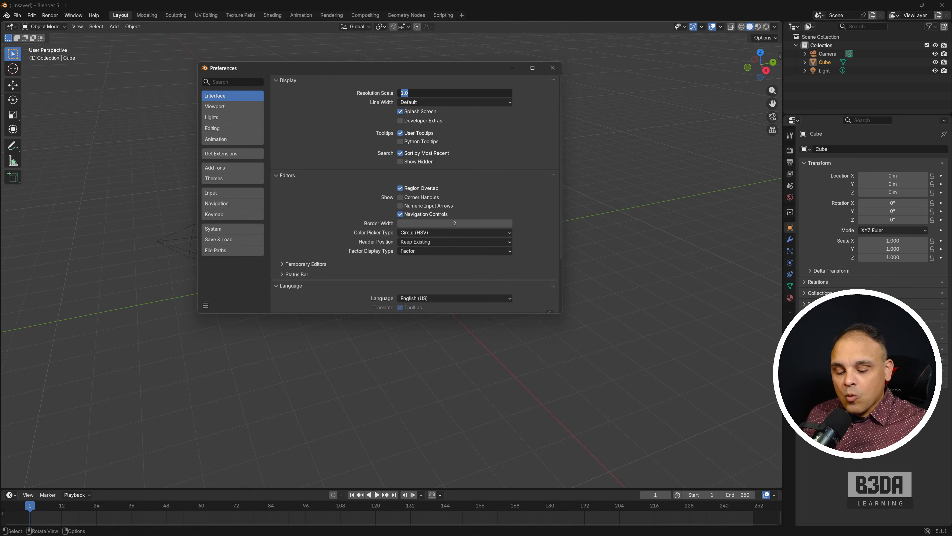
pyautogui.write('1.3')
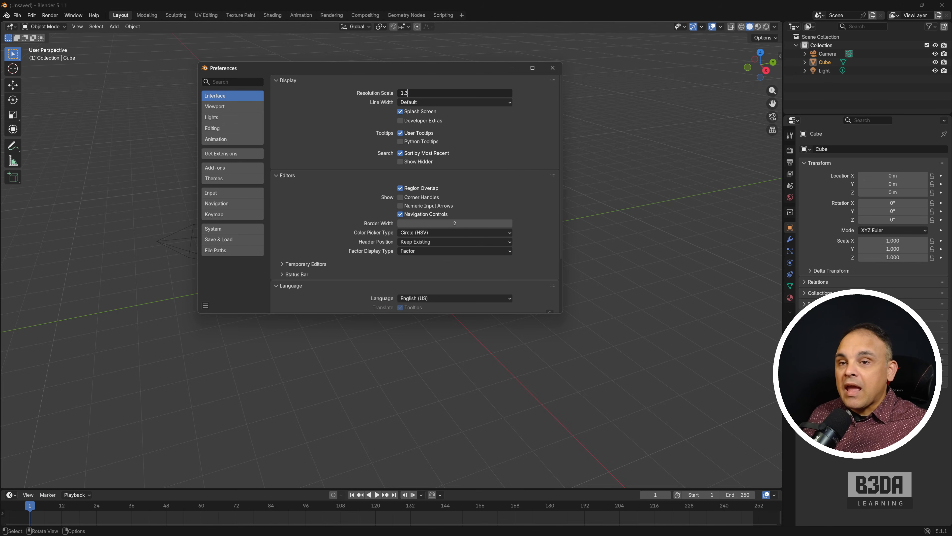
pyautogui.press('Return')
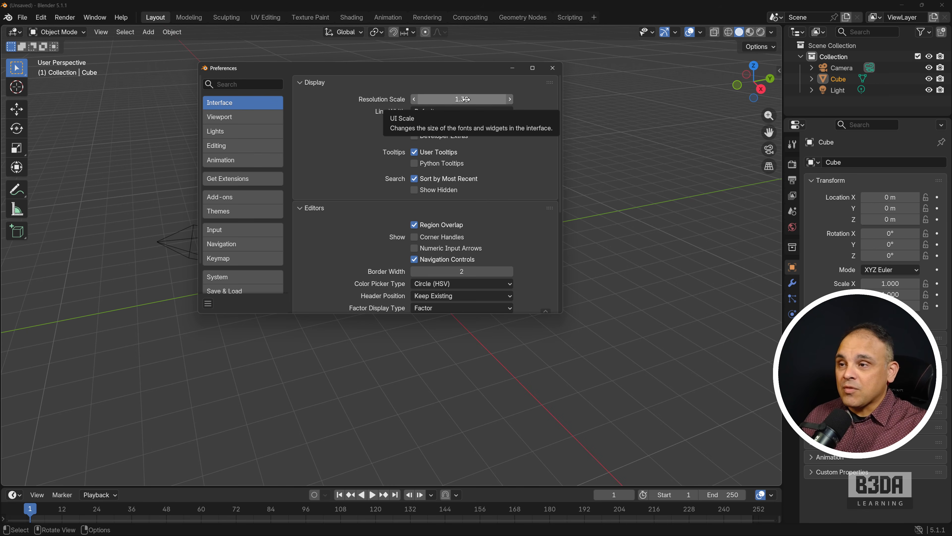
# - Try a Resolution Scale of 1.5 and restore it to 1.3
pyautogui.click(465, 99)
pyautogui.write('1.5')
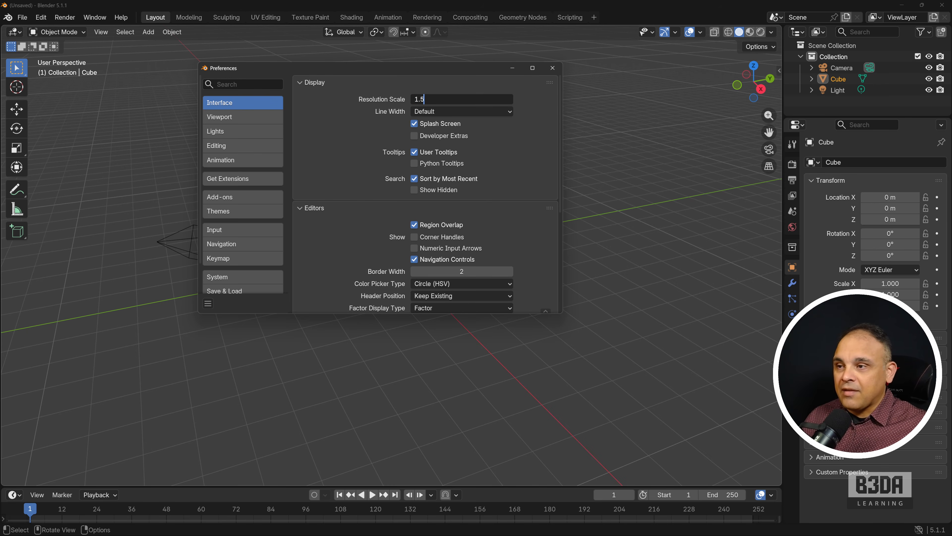
pyautogui.press('Return')
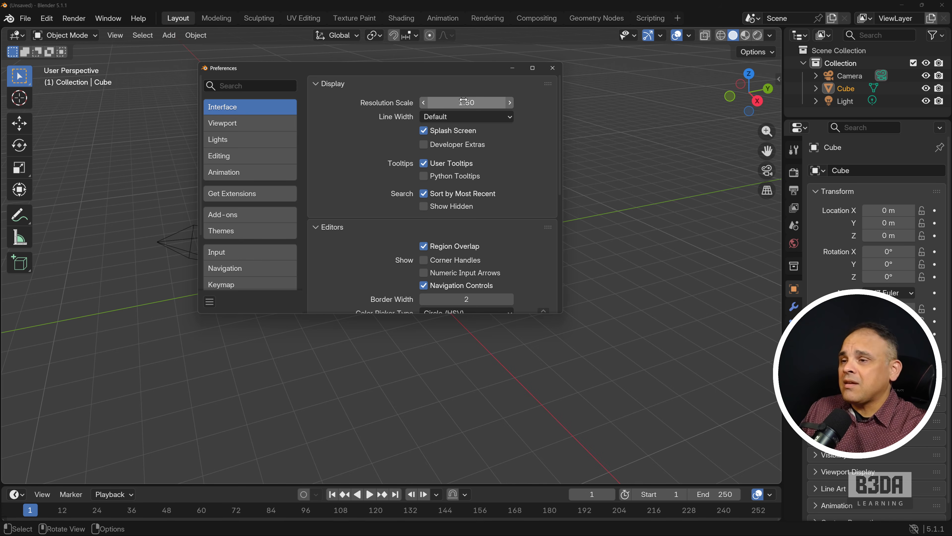
pyautogui.click(464, 101)
pyautogui.write('1.3')
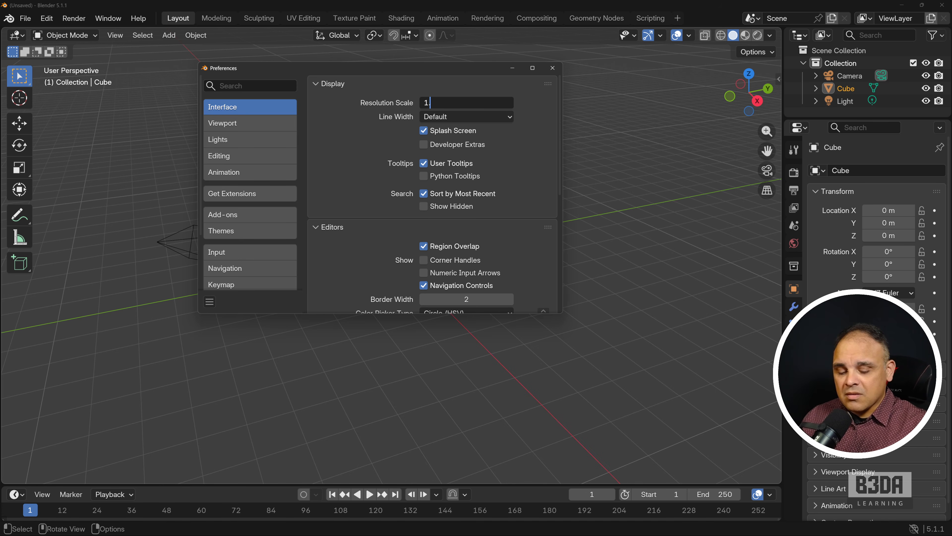
pyautogui.press('Return')
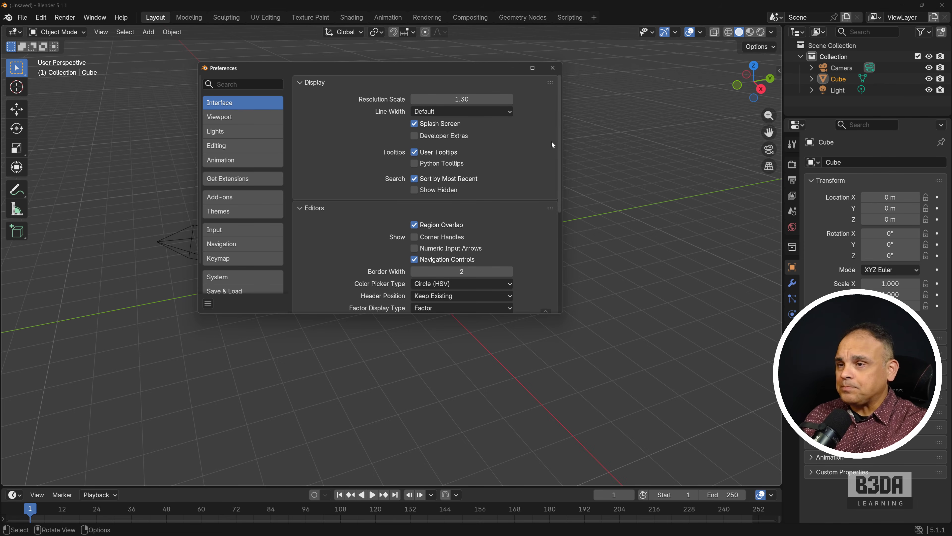
# - Move the Preferences window nearer the screen's centre and expand the 3D Viewport theme settings to view the edge, vertex and outline sizes
pyautogui.moveTo(465, 72); pyautogui.dragTo(552, 119)
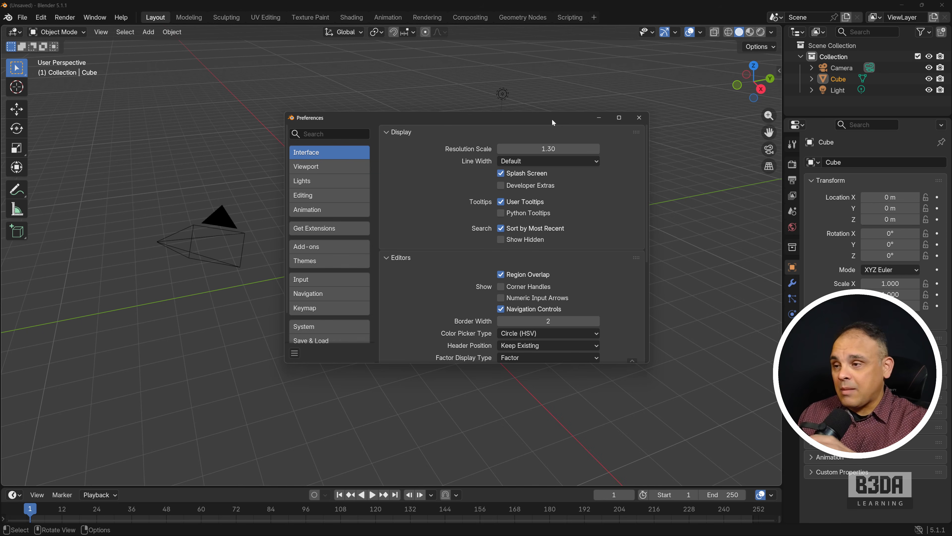
pyautogui.click(335, 264)
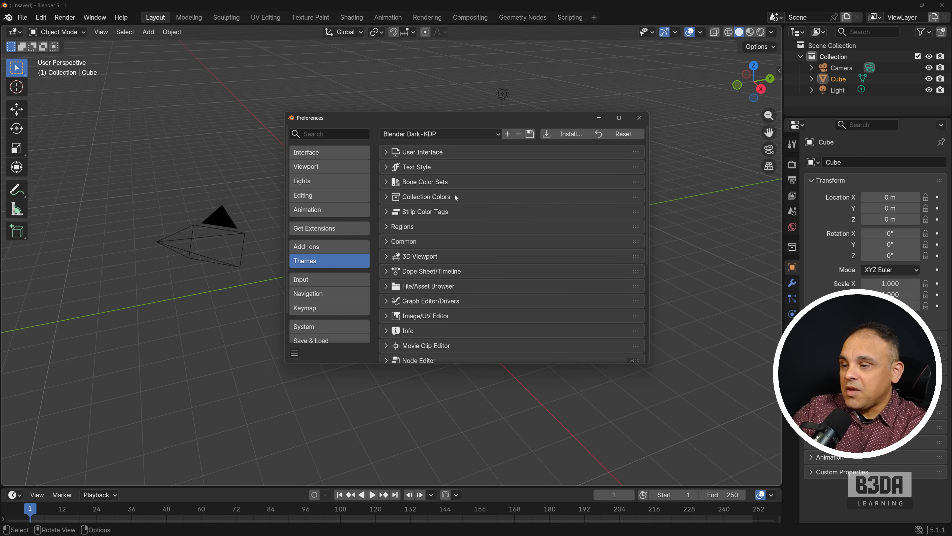
pyautogui.click(386, 256)
pyautogui.scroll(-4, 427, 233)
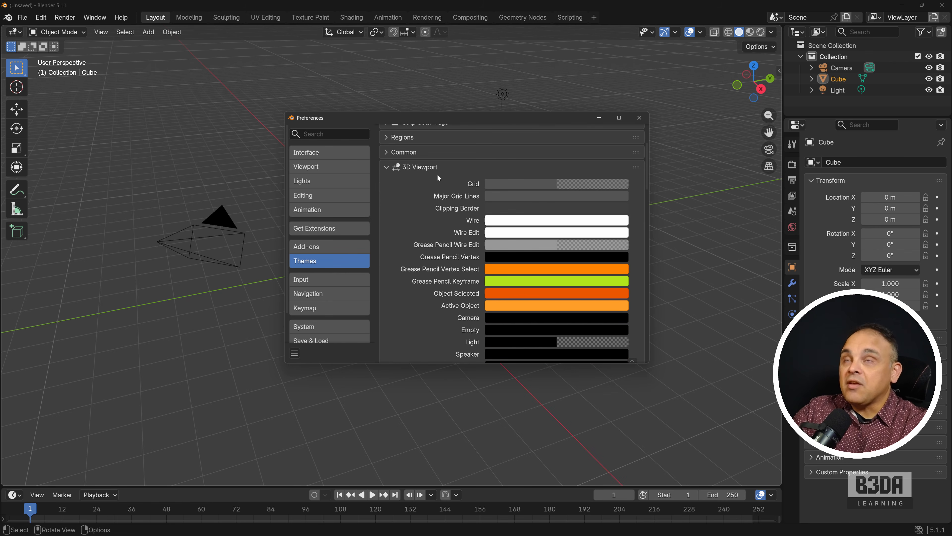
pyautogui.scroll(-12, 432, 176)
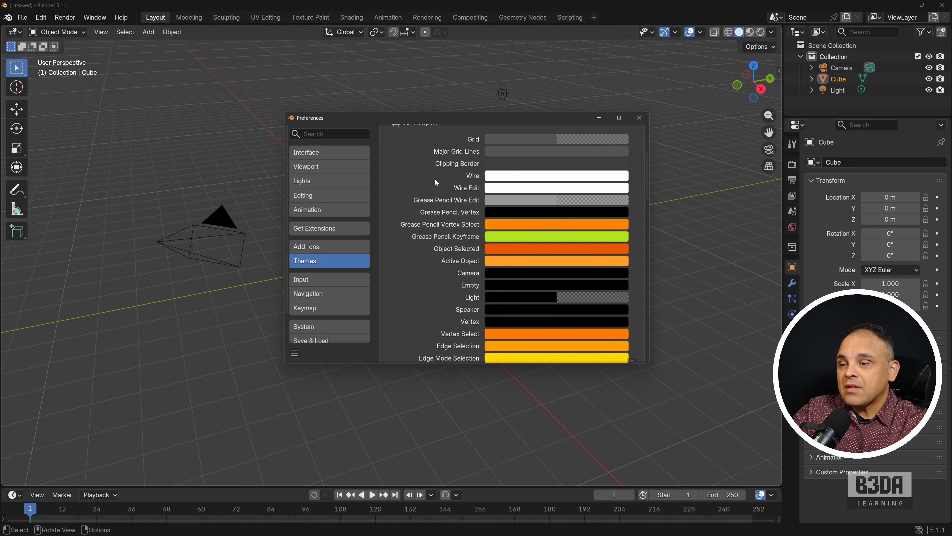
pyautogui.scroll(-15, 435, 179)
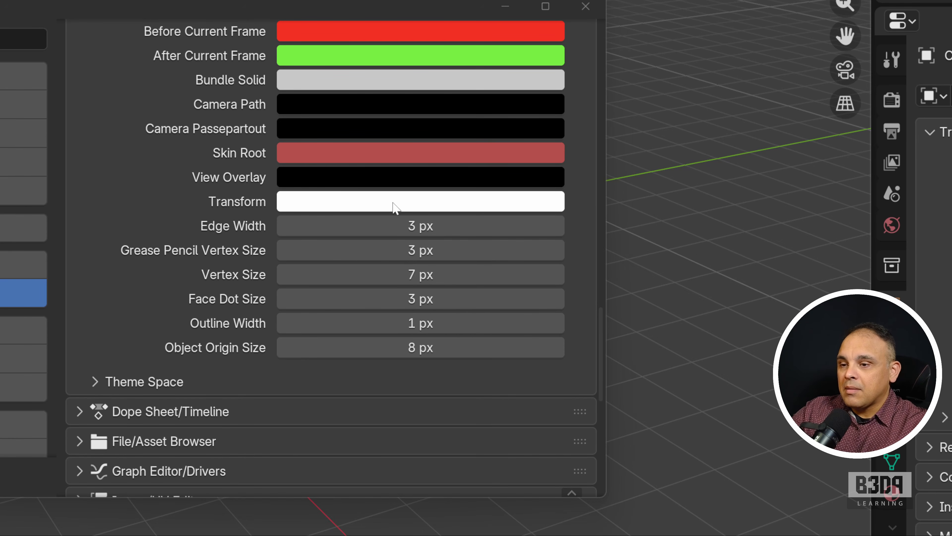
pyautogui.moveTo(373, 211)
pyautogui.mouseDown()
pyautogui.moveTo(387, 198)
pyautogui.moveTo(453, 324)
pyautogui.moveTo(361, 244)
pyautogui.moveTo(389, 217)
pyautogui.mouseUp()
pyautogui.hotkey('ctrl', 'z')
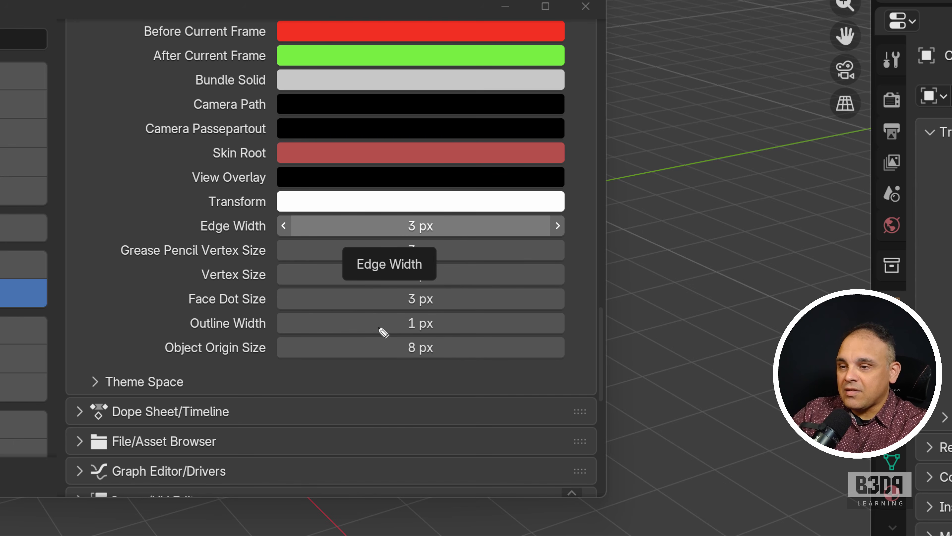
pyautogui.press('Escape')
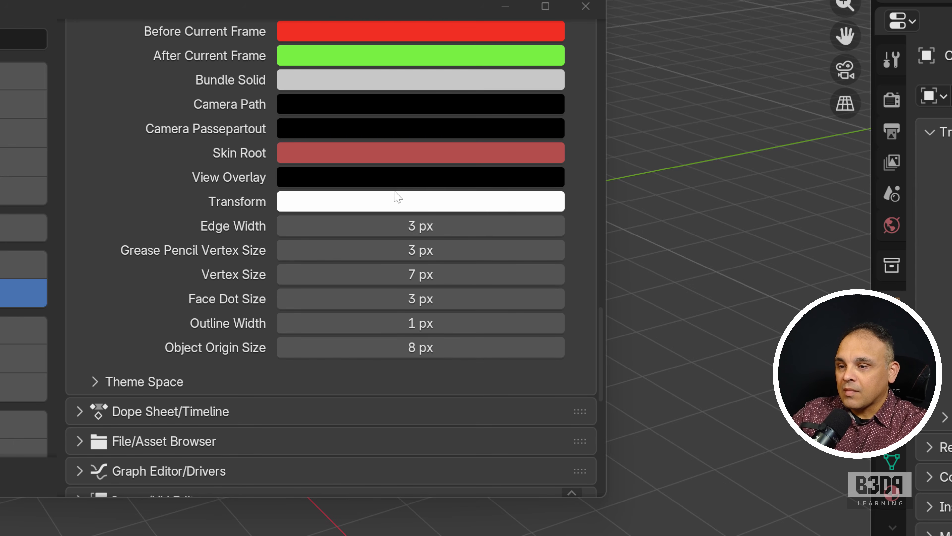
pyautogui.moveTo(398, 182)
pyautogui.mouseDown()
pyautogui.moveTo(452, 178)
pyautogui.moveTo(445, 153)
pyautogui.moveTo(504, 300)
pyautogui.moveTo(322, 309)
pyautogui.moveTo(423, 168)
pyautogui.mouseUp()
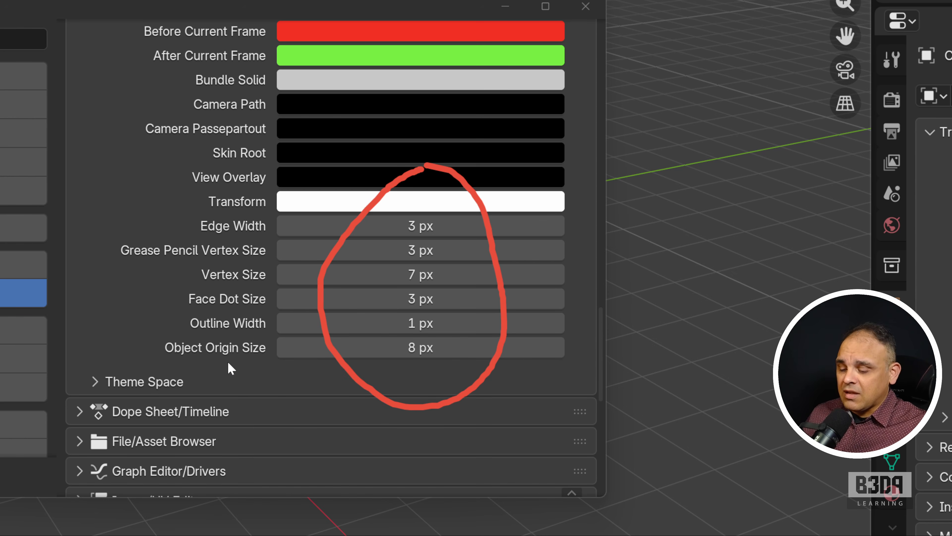
# - Review the 3D Viewport theme colours and size settings and close the Preferences window
pyautogui.press('Escape')
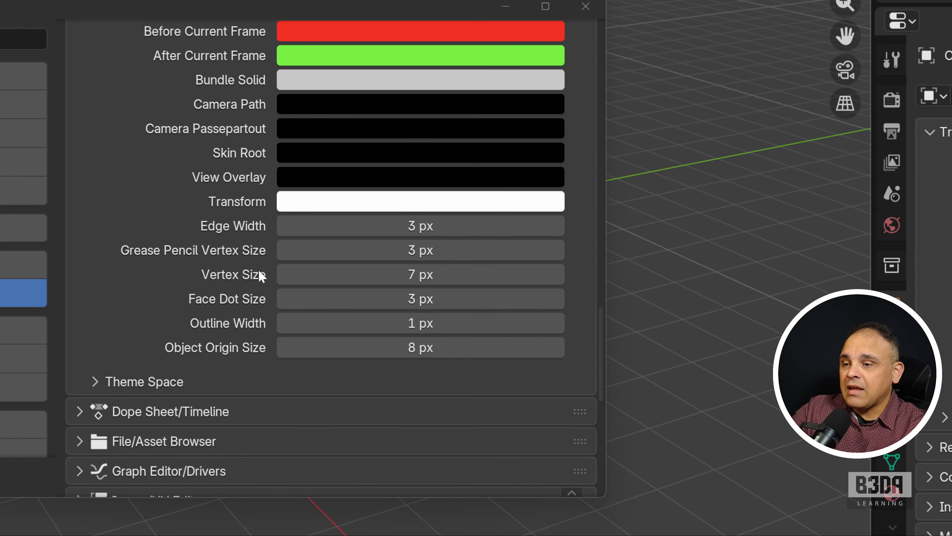
pyautogui.scroll(15, 196, 340)
pyautogui.scroll(20, 197, 341)
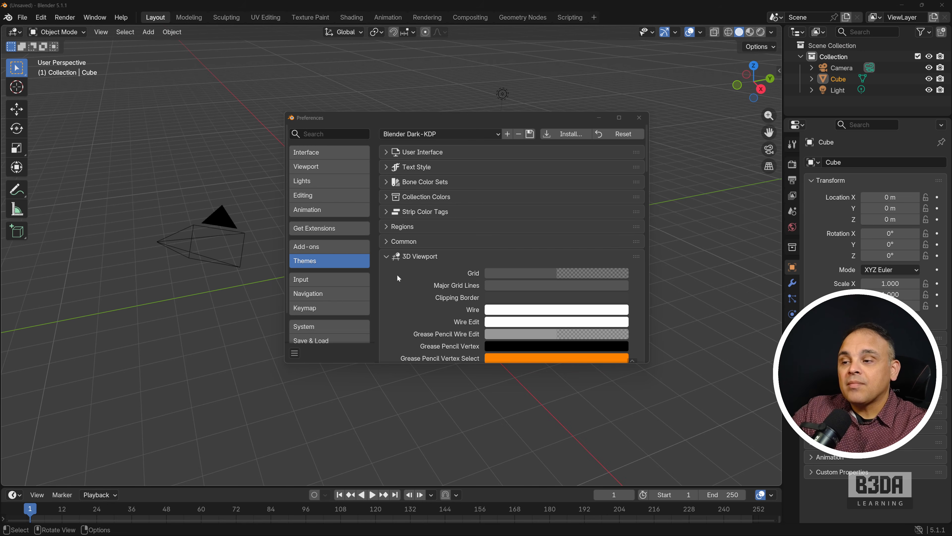
pyautogui.scroll(-20, 423, 257)
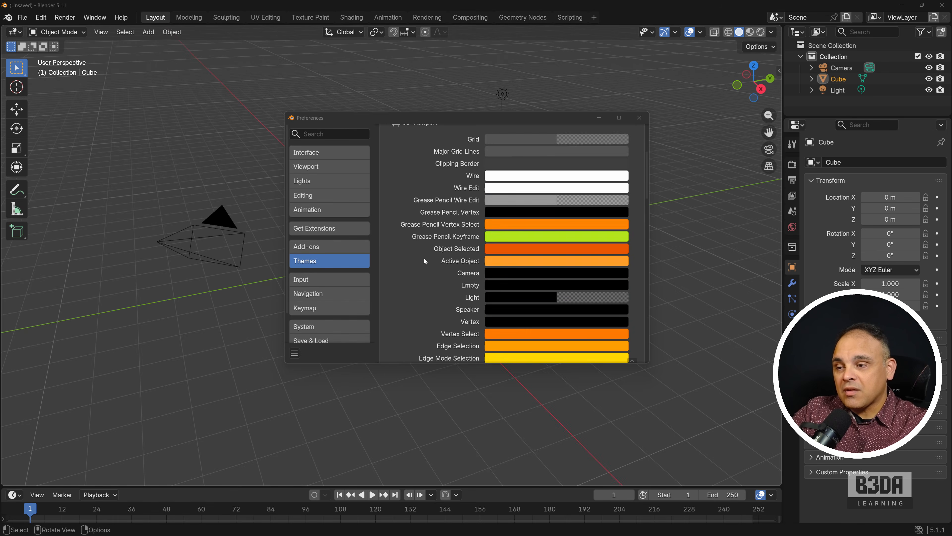
pyautogui.scroll(-15, 420, 257)
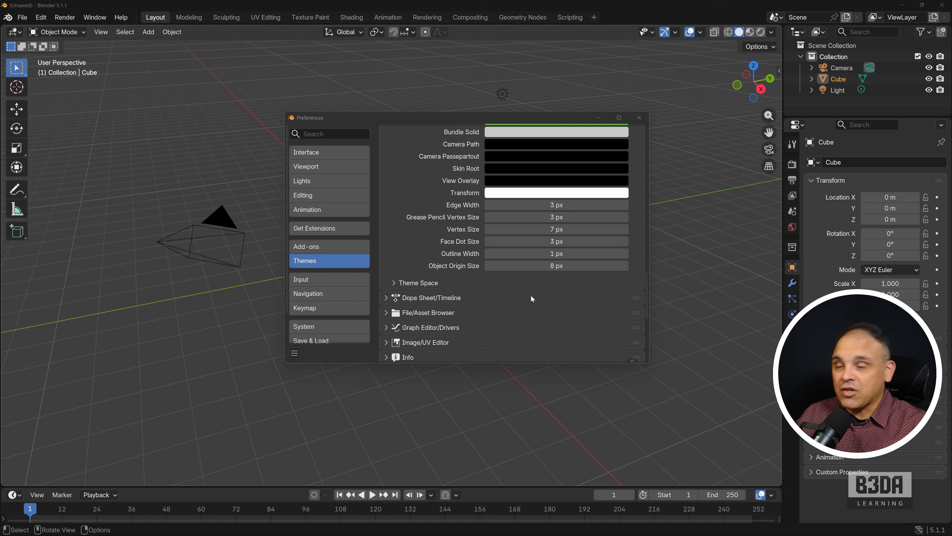
pyautogui.click(640, 118)
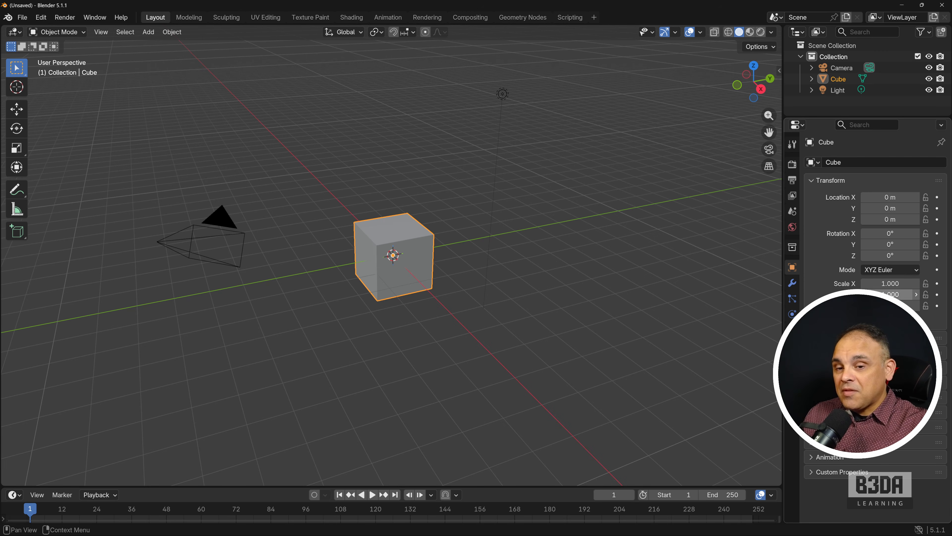
pyautogui.moveTo(838, 213); pyautogui.dragTo(900, 304)
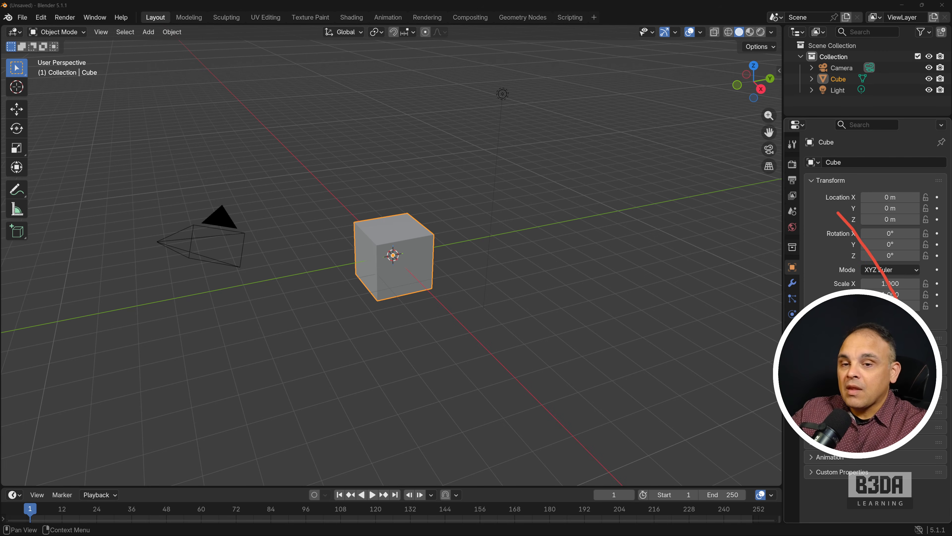
pyautogui.moveTo(906, 201); pyautogui.dragTo(870, 289)
pyautogui.moveTo(848, 43); pyautogui.dragTo(898, 103)
pyautogui.moveTo(908, 47); pyautogui.dragTo(827, 104)
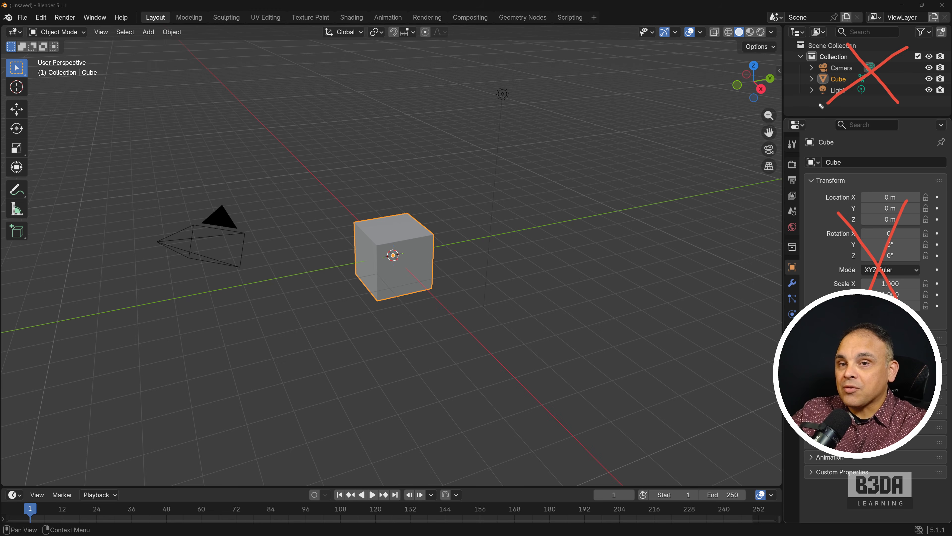
pyautogui.moveTo(305, 155); pyautogui.dragTo(475, 297)
pyautogui.moveTo(477, 151); pyautogui.dragTo(347, 320)
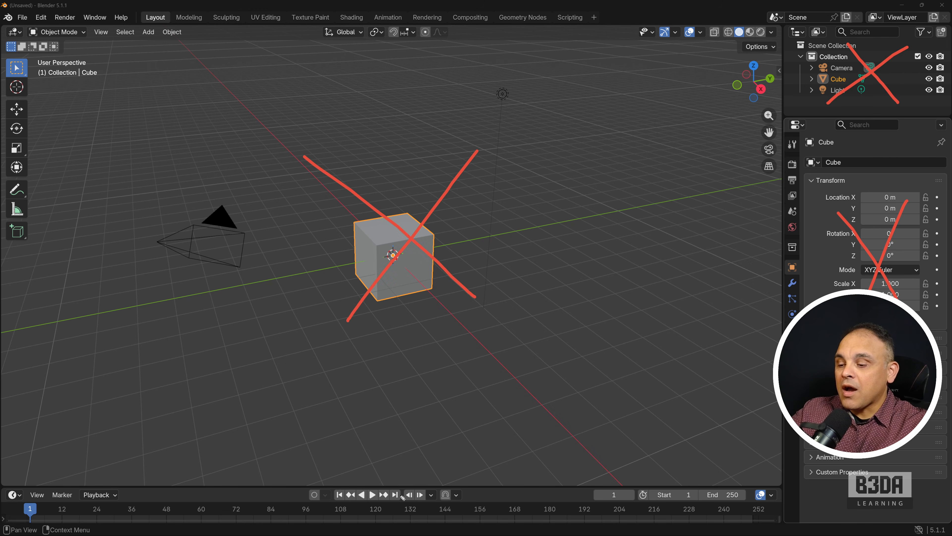
pyautogui.moveTo(401, 493)
pyautogui.mouseDown()
pyautogui.moveTo(436, 514)
pyautogui.moveTo(395, 513)
pyautogui.mouseUp()
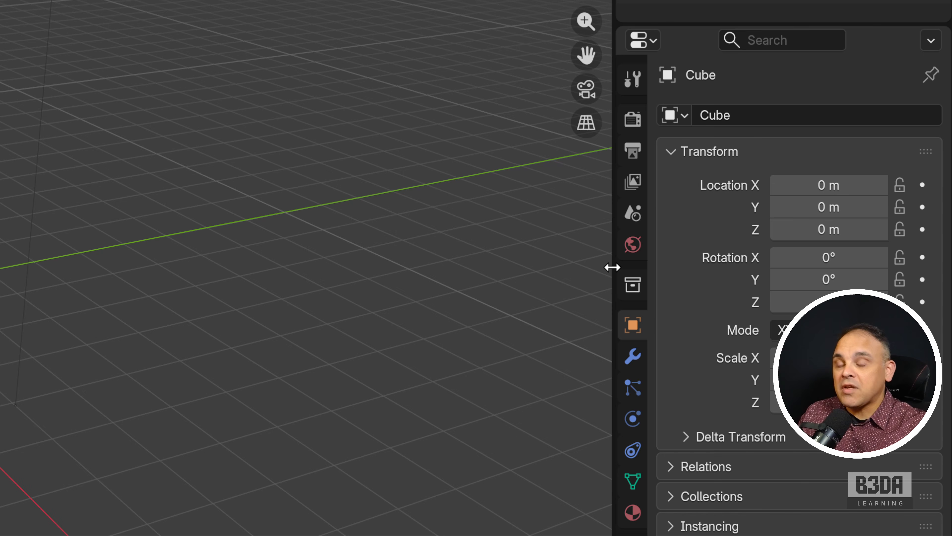
# - Widen the column holding the Outliner and Properties editors and enlarge the Timeline to more than half the workspace height
pyautogui.moveTo(612, 267); pyautogui.dragTo(417, 283)
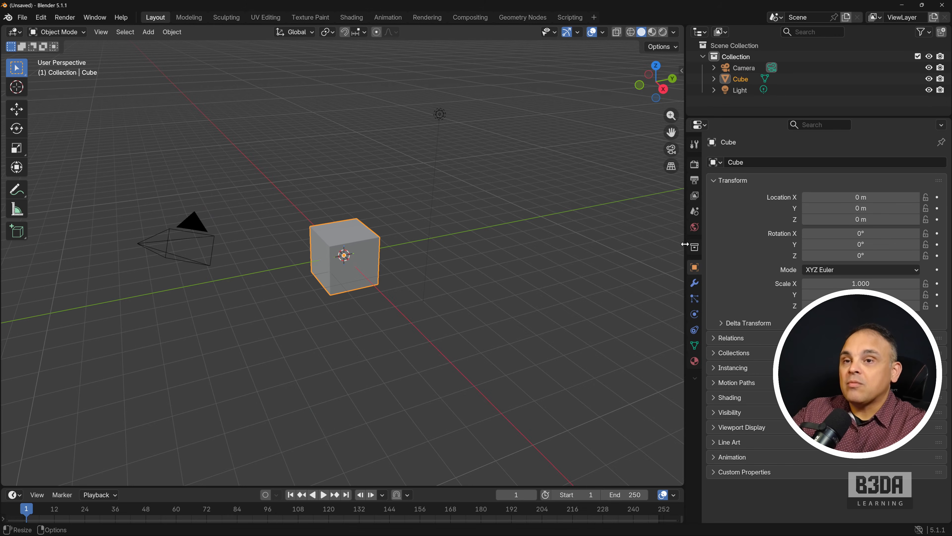
pyautogui.moveTo(685, 244); pyautogui.dragTo(717, 259)
pyautogui.moveTo(784, 118); pyautogui.dragTo(813, 91)
pyautogui.moveTo(829, 294); pyautogui.dragTo(829, 117)
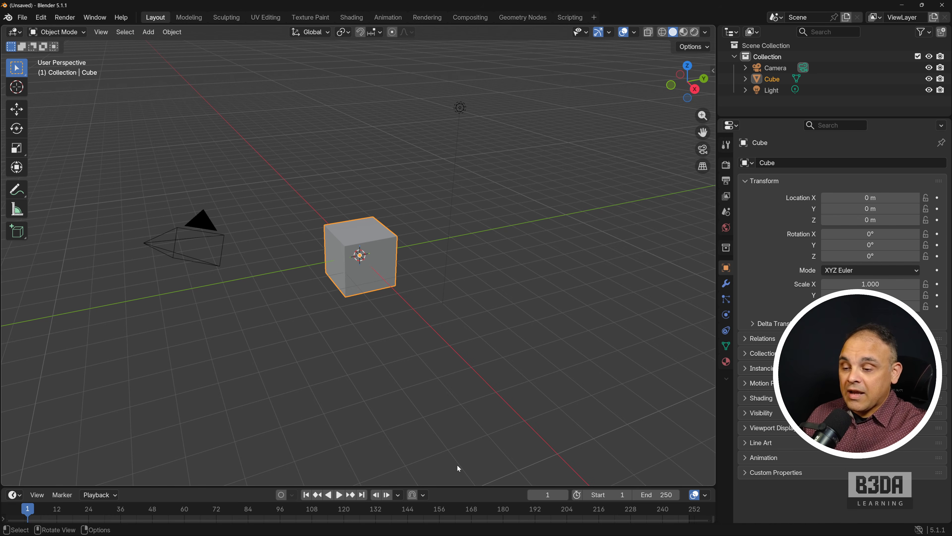
pyautogui.moveTo(461, 487); pyautogui.dragTo(471, 217)
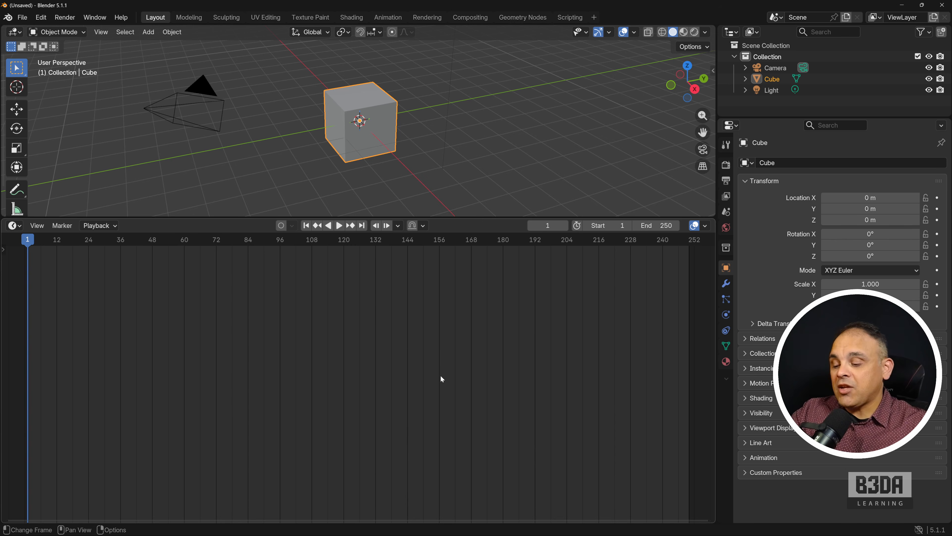
pyautogui.moveTo(607, 145); pyautogui.dragTo(721, 125)
pyautogui.moveTo(647, 97); pyautogui.dragTo(722, 34)
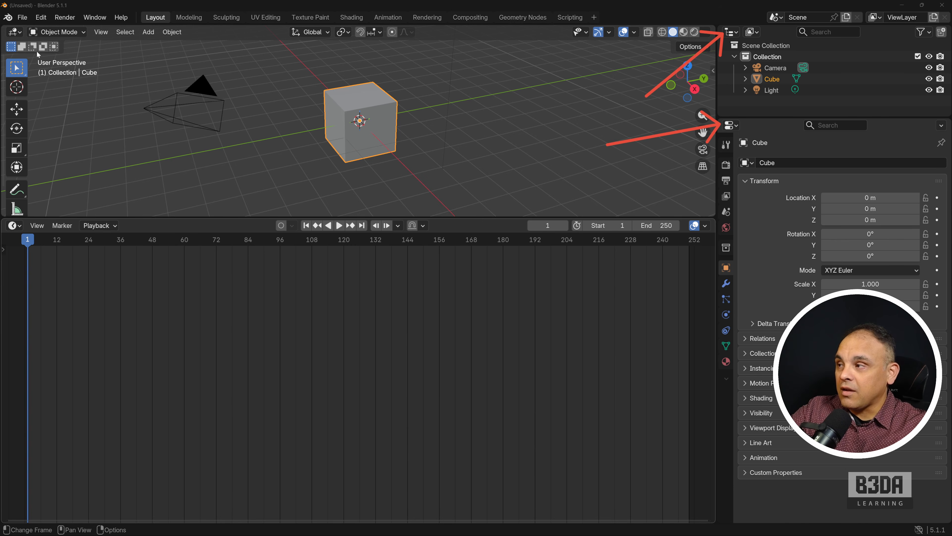
pyautogui.moveTo(60, 71); pyautogui.dragTo(24, 37)
pyautogui.moveTo(74, 155); pyautogui.dragTo(23, 222)
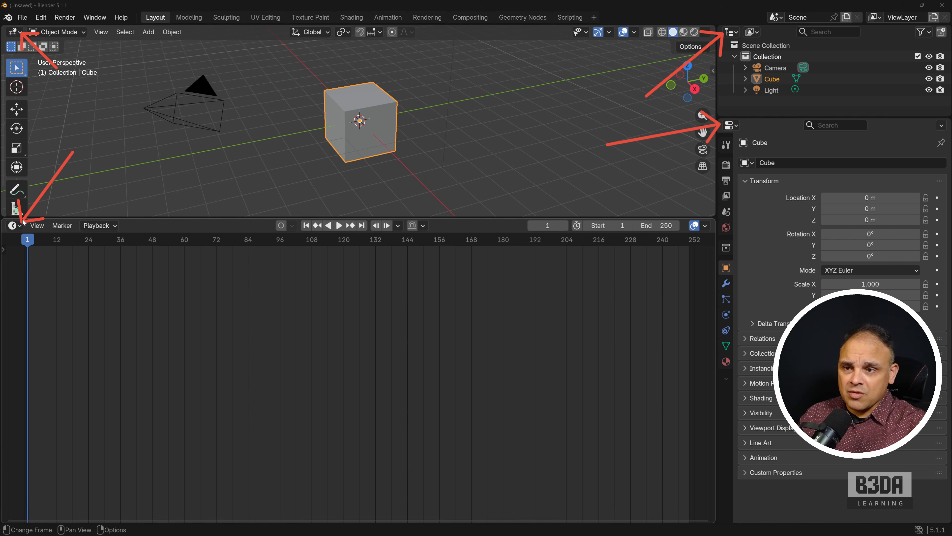
pyautogui.press('Escape')
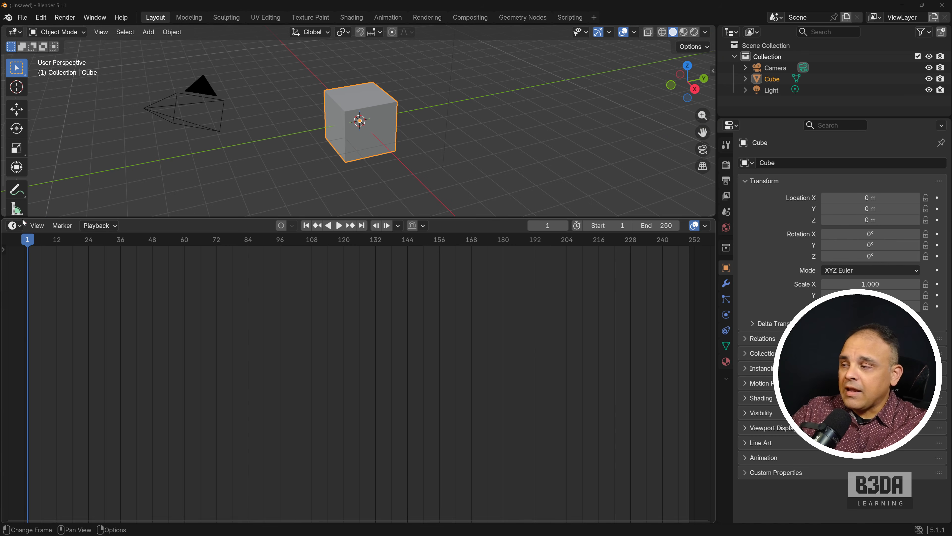
# - Change the Timeline area to the Image Editor and from there to a second 3D Viewport
pyautogui.click(18, 226)
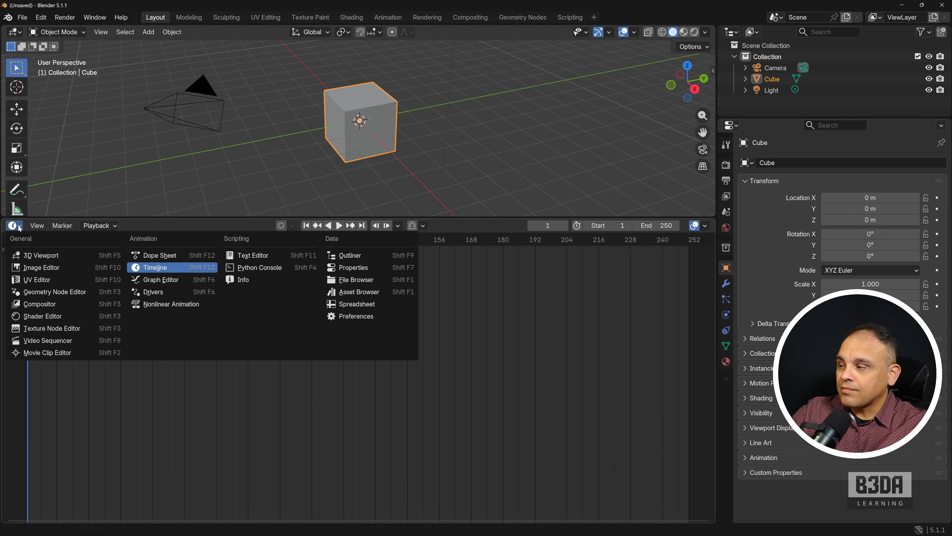
pyautogui.press('i')
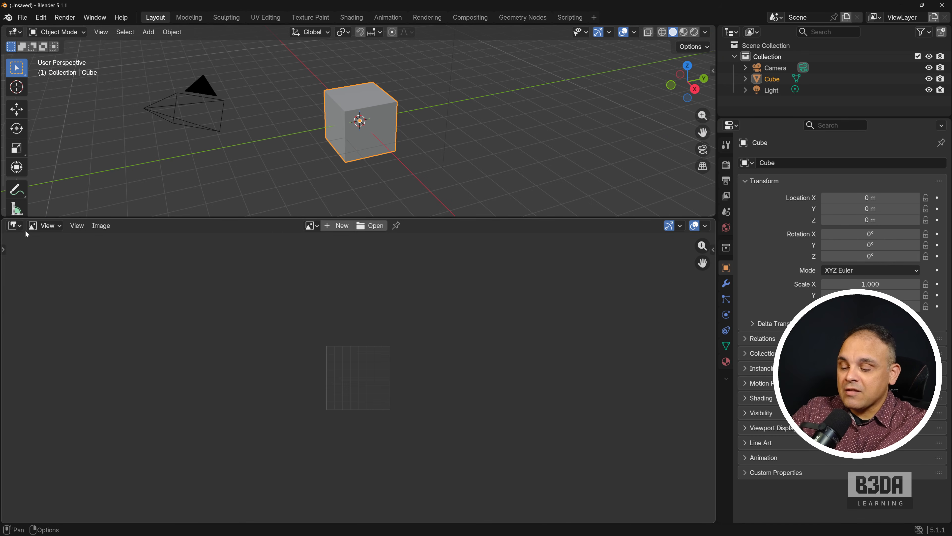
pyautogui.click(20, 227)
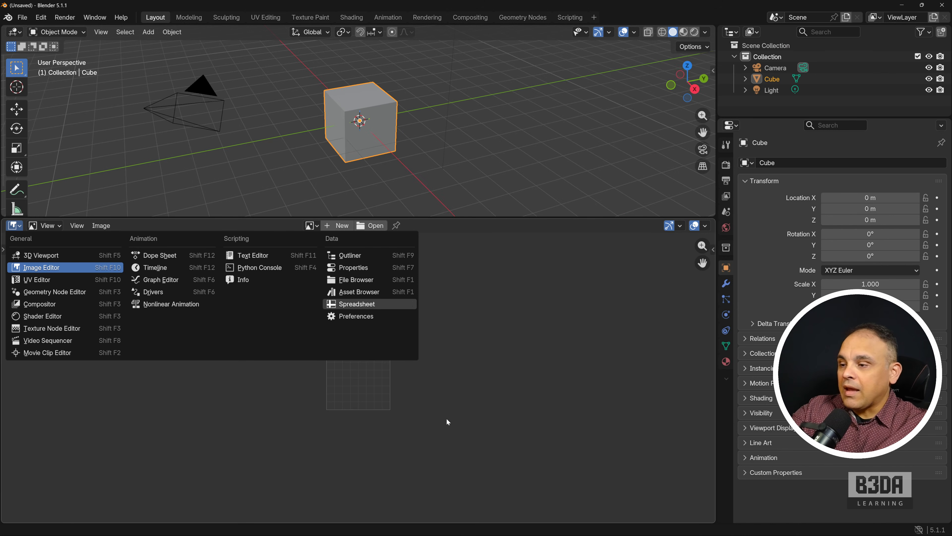
pyautogui.click(75, 259)
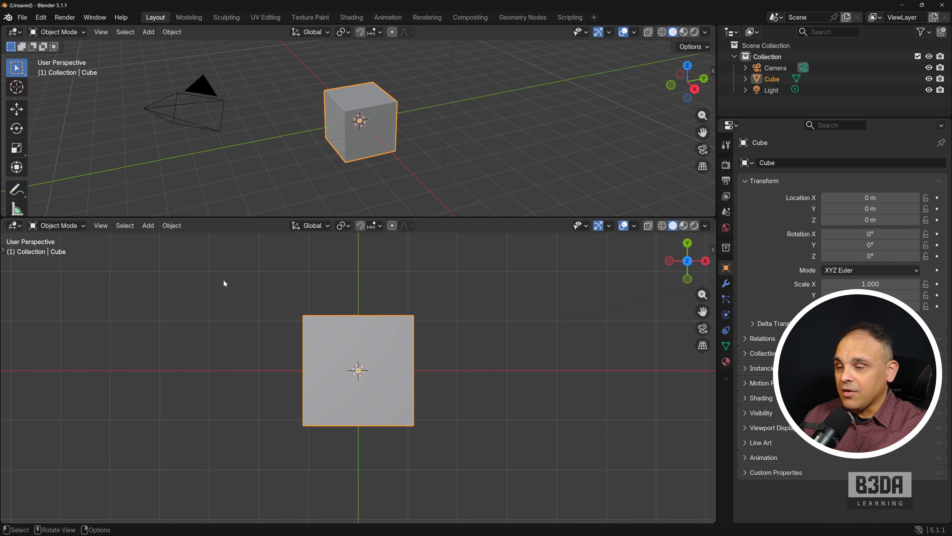
# - Resize the two stacked 3D viewports to about equal heights and split the upper one vertically through its middle
pyautogui.moveTo(240, 217); pyautogui.dragTo(267, 400)
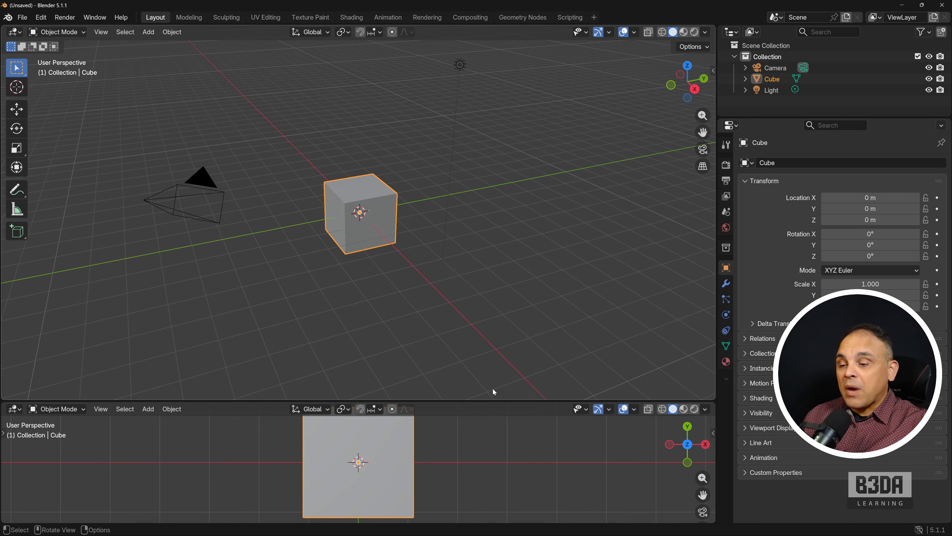
pyautogui.moveTo(494, 400); pyautogui.dragTo(485, 270)
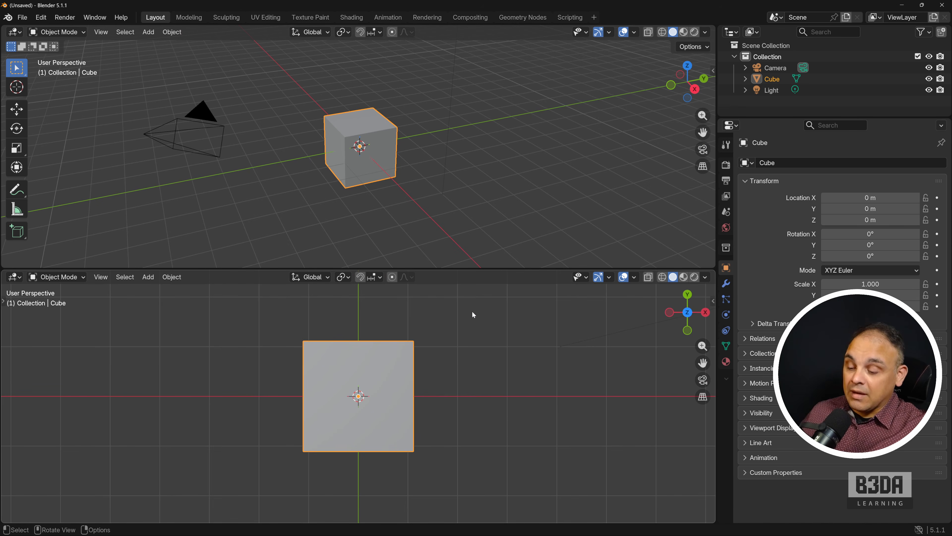
pyautogui.rightClick(467, 269)
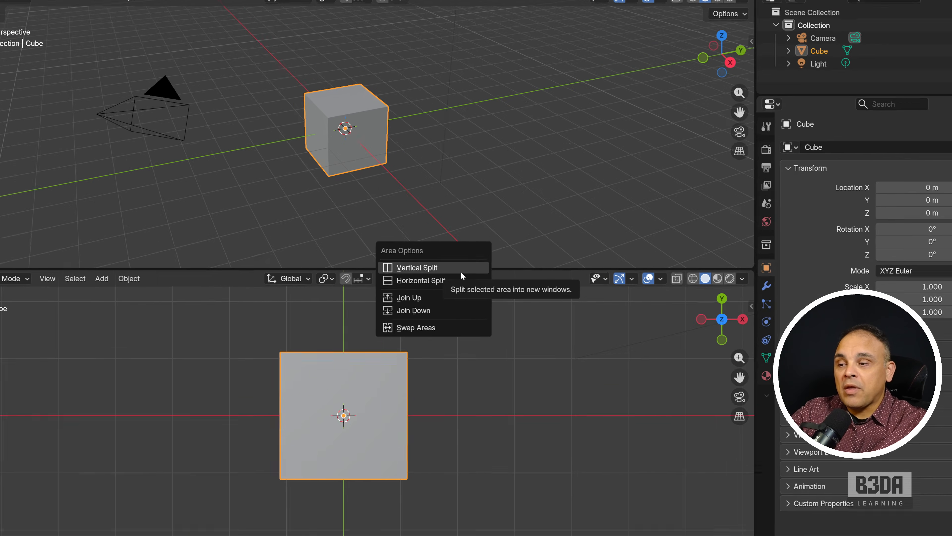
pyautogui.click(465, 277)
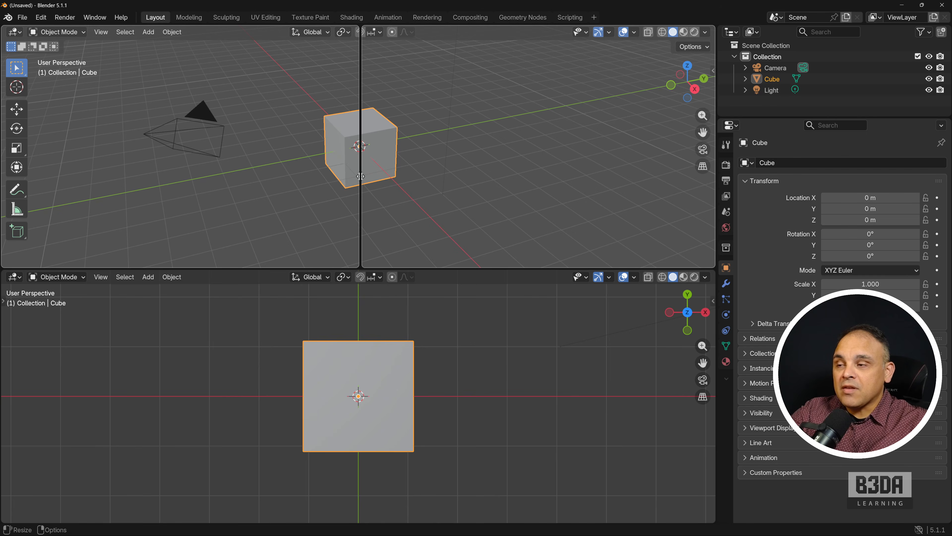
pyautogui.click(361, 202)
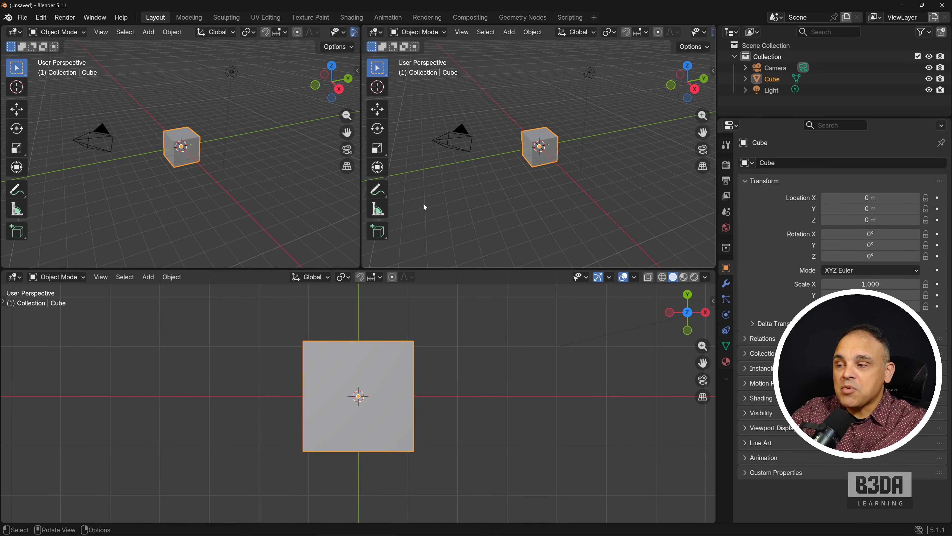
# - Split the lower 3D viewport horizontally into two areas and divide the upper of these vertically in half
pyautogui.rightClick(465, 270)
pyautogui.click(455, 280)
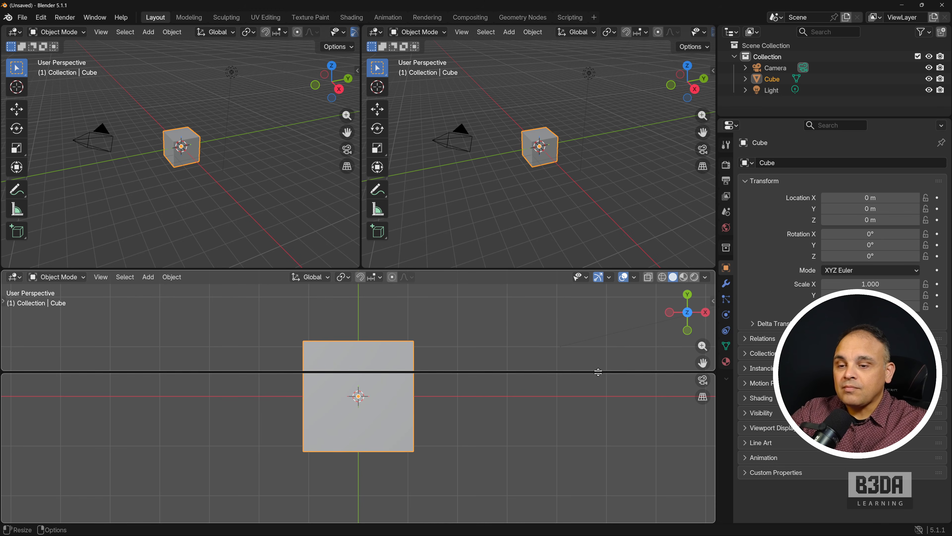
pyautogui.click(577, 392)
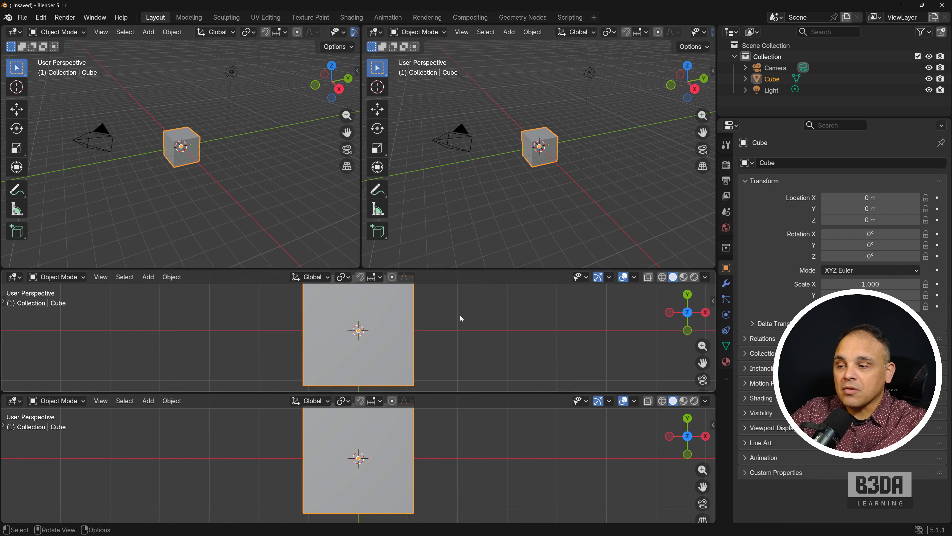
pyautogui.rightClick(450, 391)
pyautogui.click(448, 384)
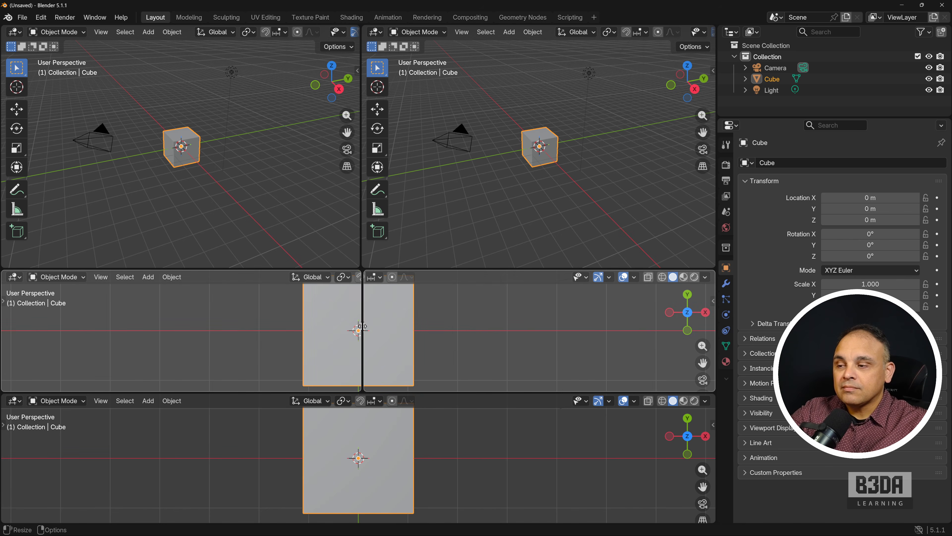
pyautogui.click(361, 330)
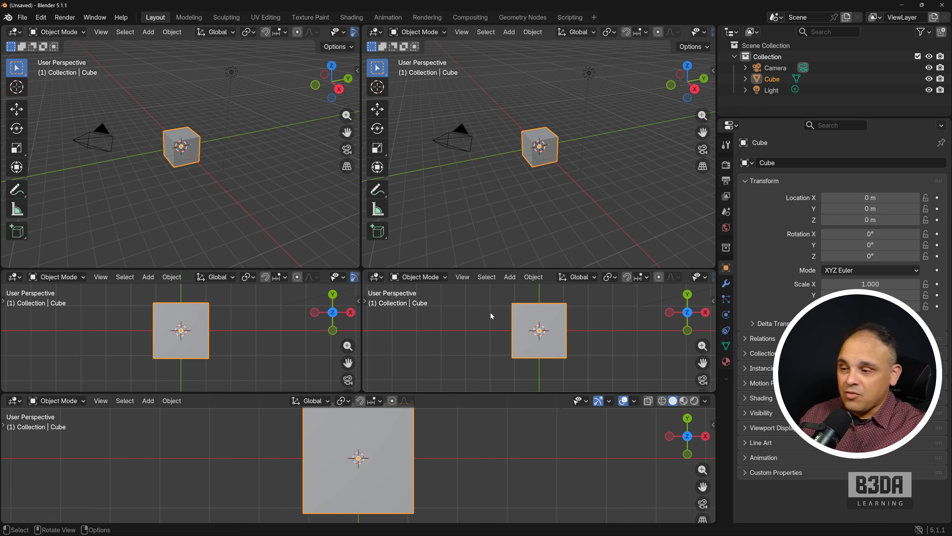
# - Change the right area of the middle row to the Graph Editor and the left one to File Browser, finishing on Spreadsheet
pyautogui.click(381, 278)
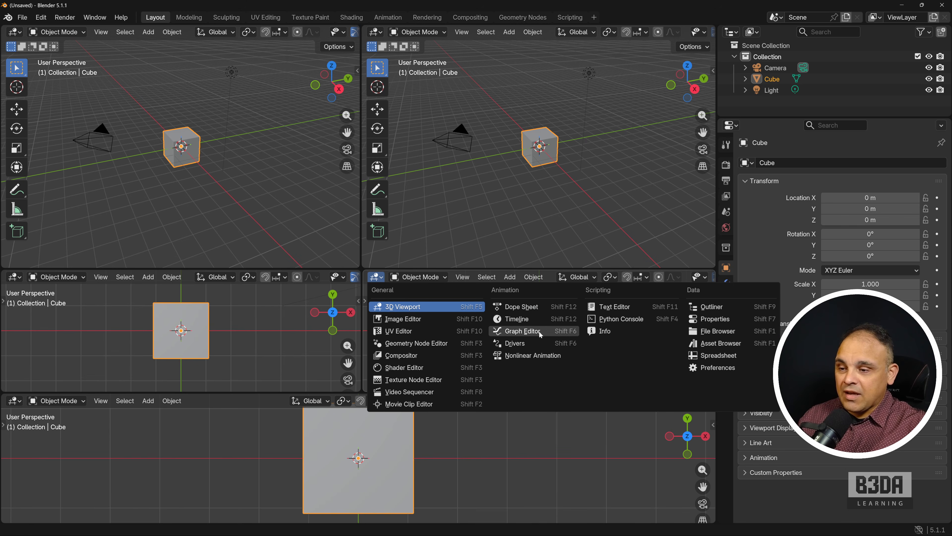
pyautogui.click(523, 331)
pyautogui.click(19, 278)
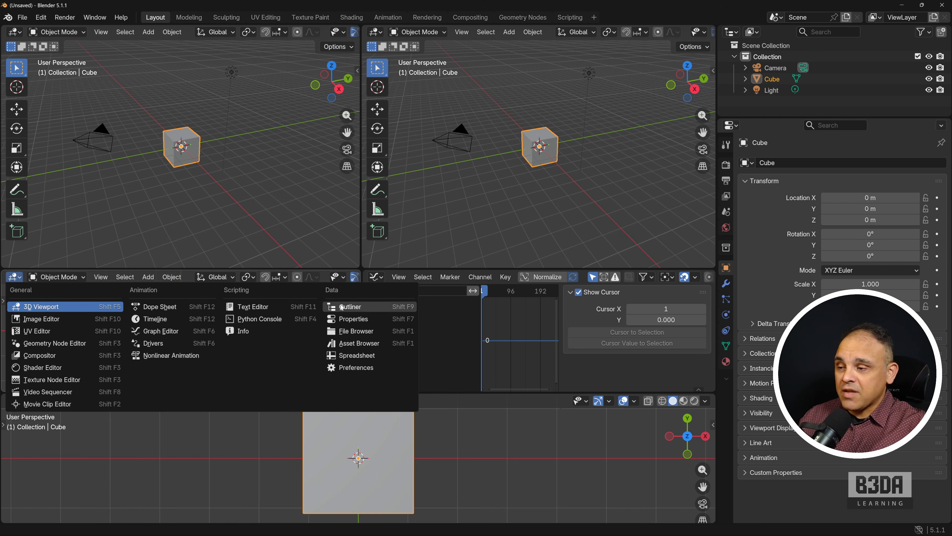
pyautogui.click(358, 330)
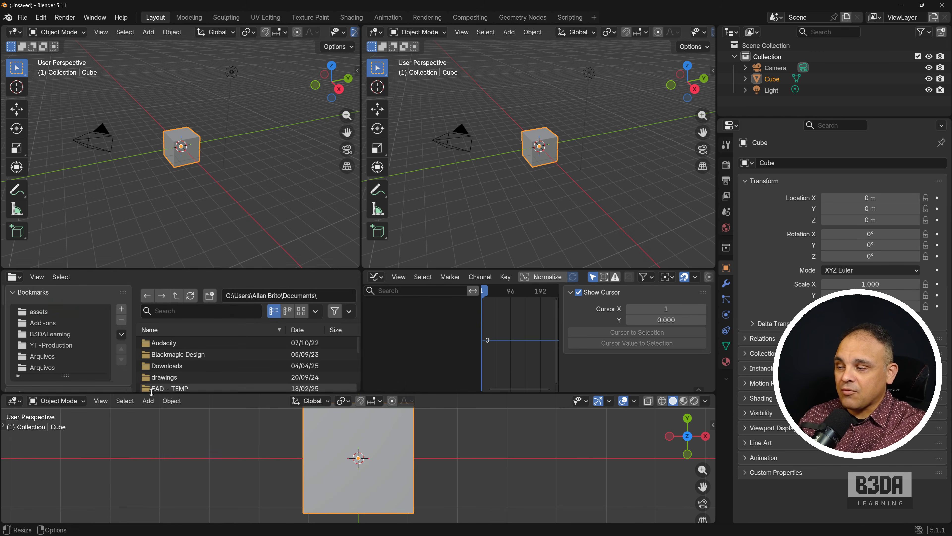
pyautogui.click(14, 277)
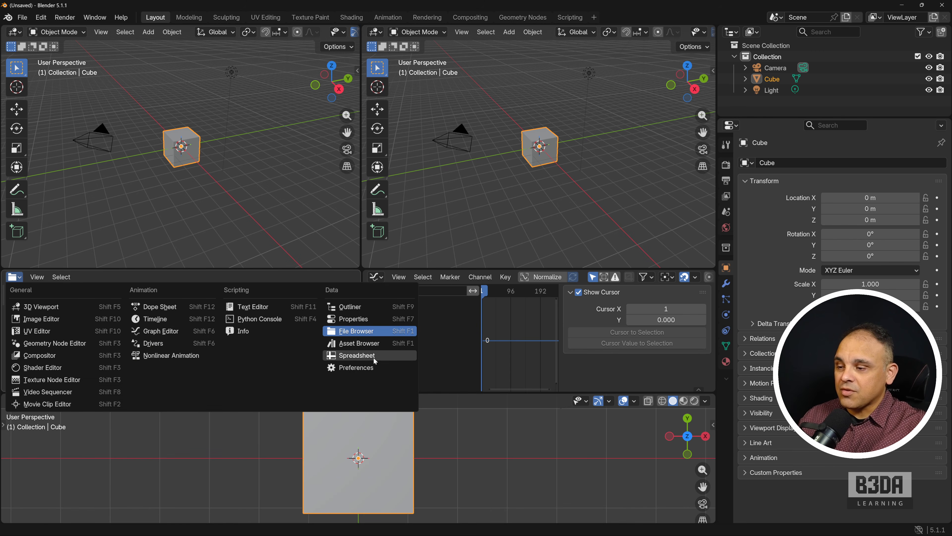
pyautogui.click(356, 355)
# - Change the full-width lower viewport to the Python Console and resize the two remaining 3D viewports, shortening both and widening the right one
pyautogui.click(14, 400)
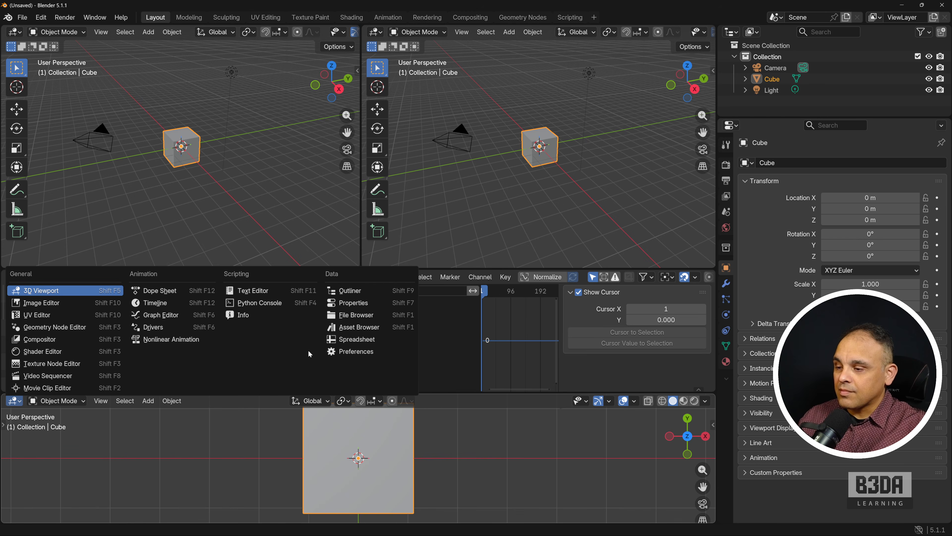
pyautogui.click(271, 304)
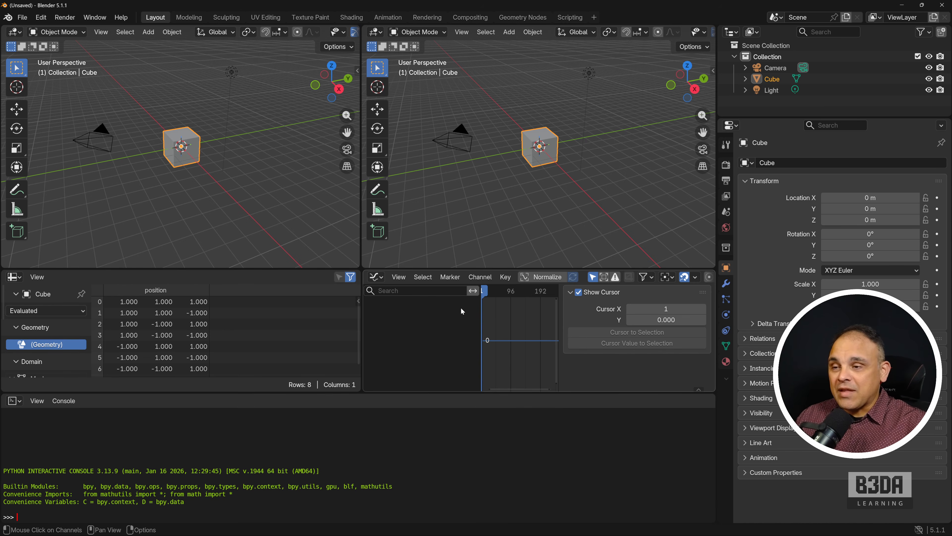
pyautogui.moveTo(464, 268); pyautogui.dragTo(466, 229)
pyautogui.moveTo(362, 194); pyautogui.dragTo(283, 194)
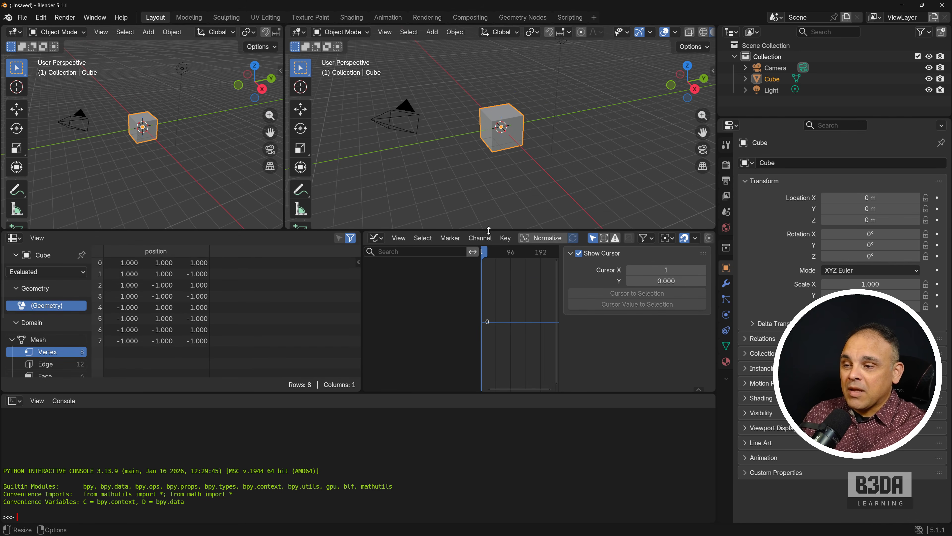
# - Join the Spreadsheet over the Graph Editor beside it and extend the Python Console upward to replace the Spreadsheet
pyautogui.rightClick(363, 294)
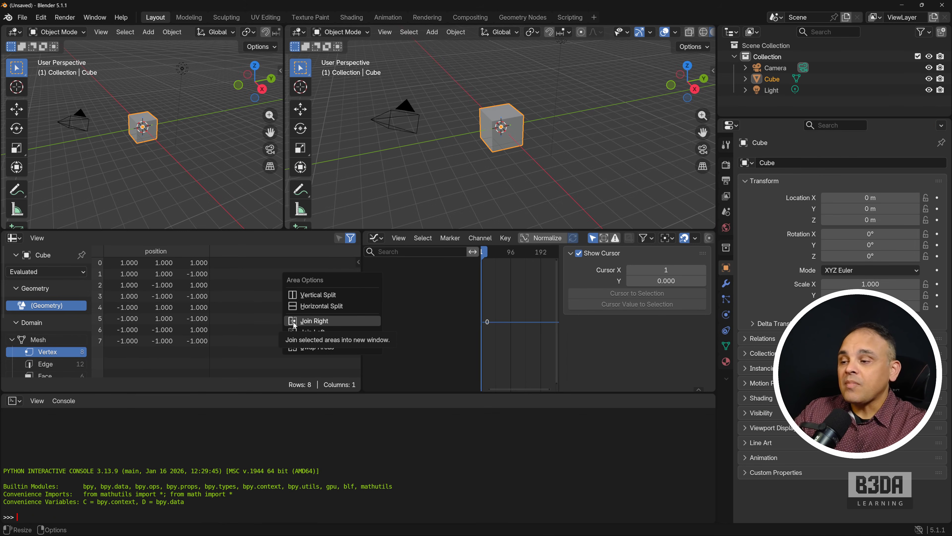
pyautogui.click(337, 321)
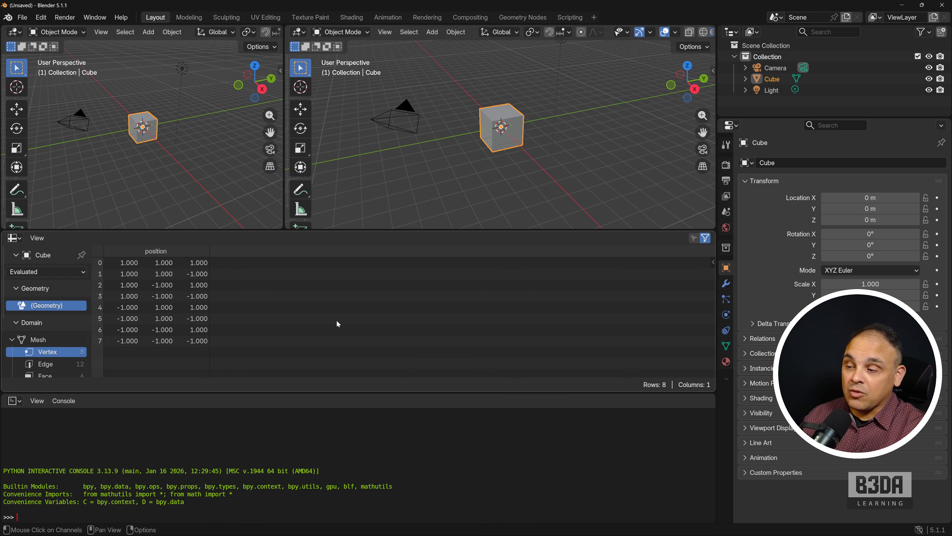
pyautogui.rightClick(518, 391)
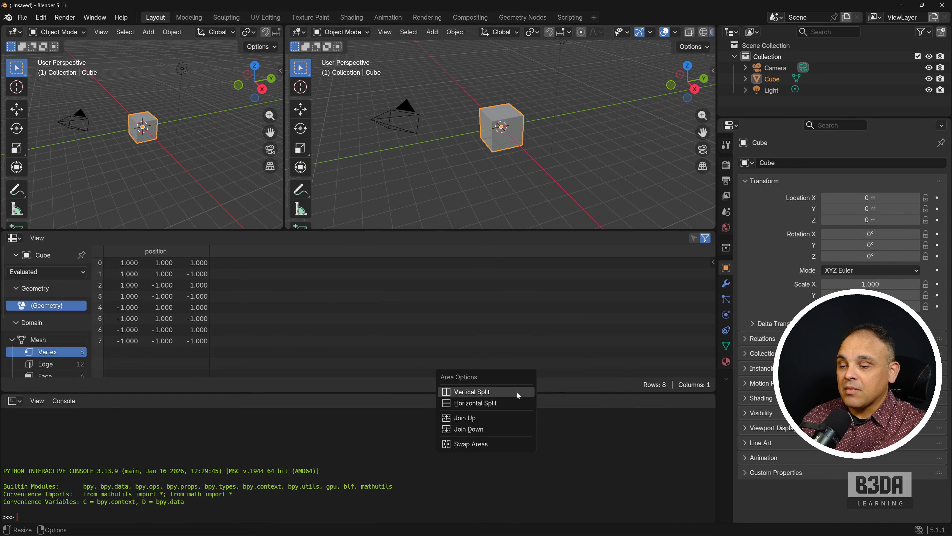
pyautogui.click(525, 418)
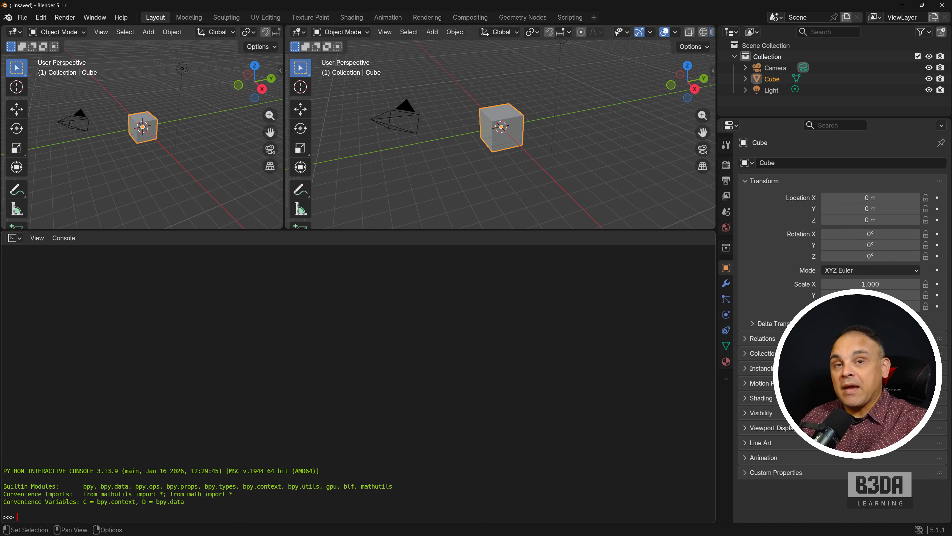
# - Enlarge the two 3D viewports downward and join them into a single viewport that also replaces the Python Console
pyautogui.moveTo(374, 229); pyautogui.dragTo(306, 407)
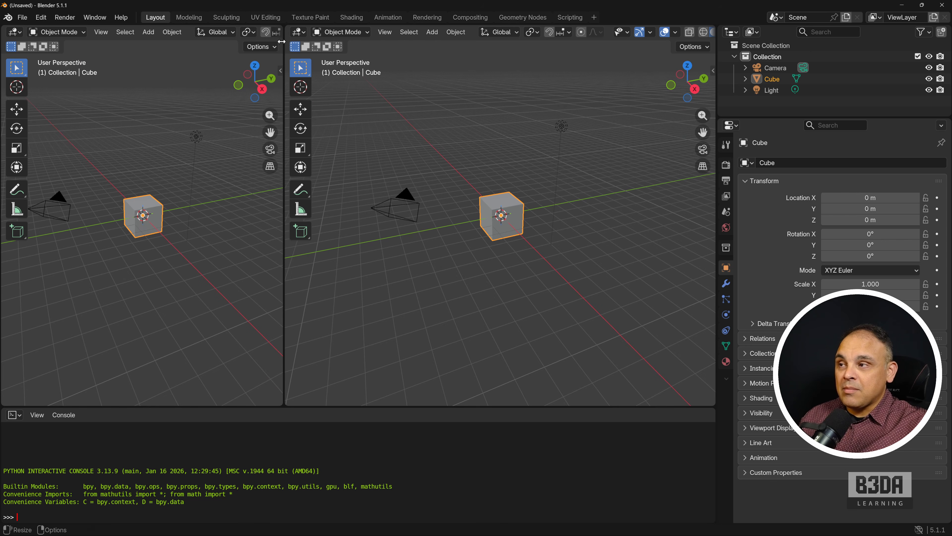
pyautogui.rightClick(284, 117)
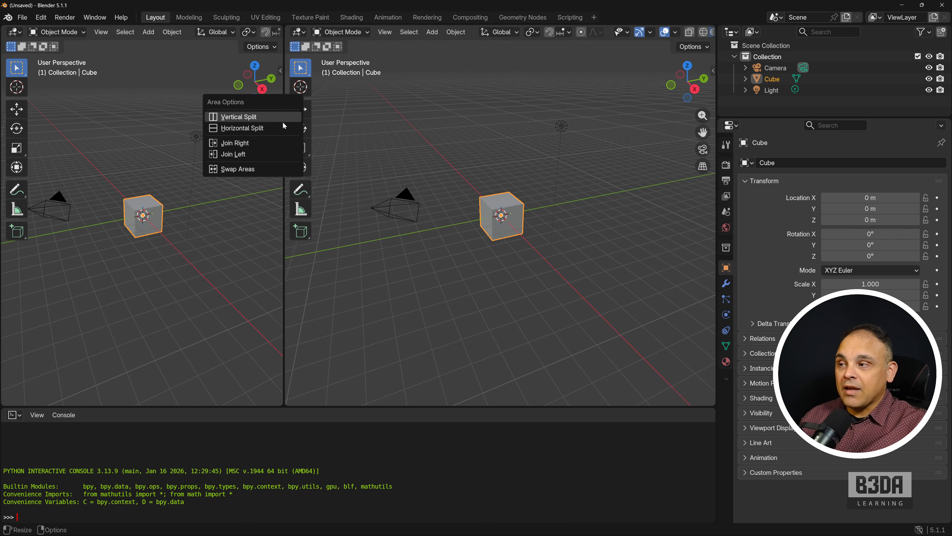
pyautogui.click(277, 141)
pyautogui.rightClick(452, 403)
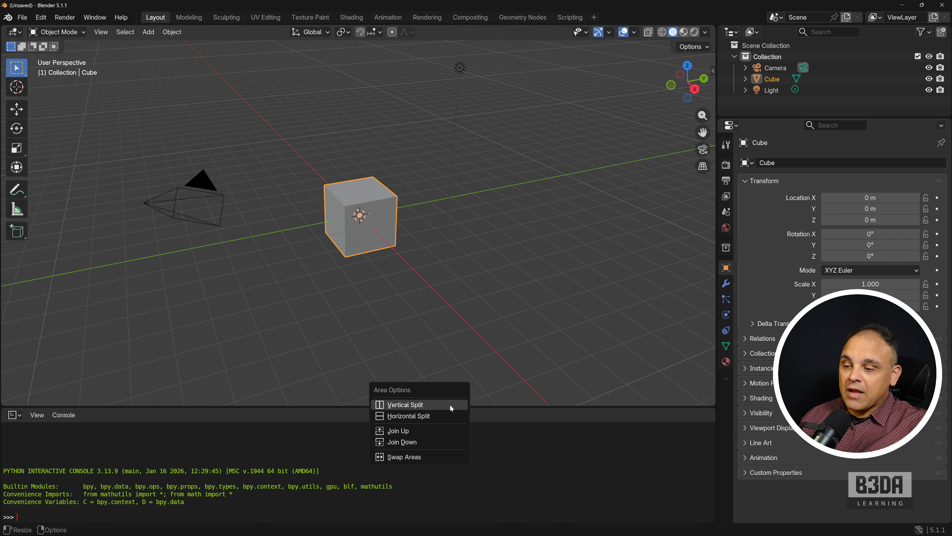
pyautogui.click(442, 440)
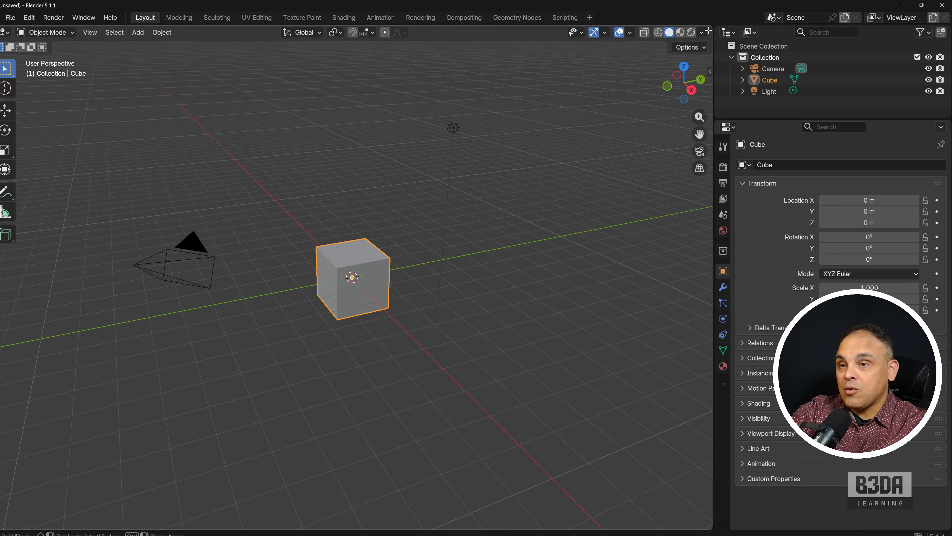
# - Split the 3D viewport vertically slightly past its middle and divide the resulting right viewport horizontally in half, using the area corners
pyautogui.moveTo(477, 60); pyautogui.dragTo(476, 60)
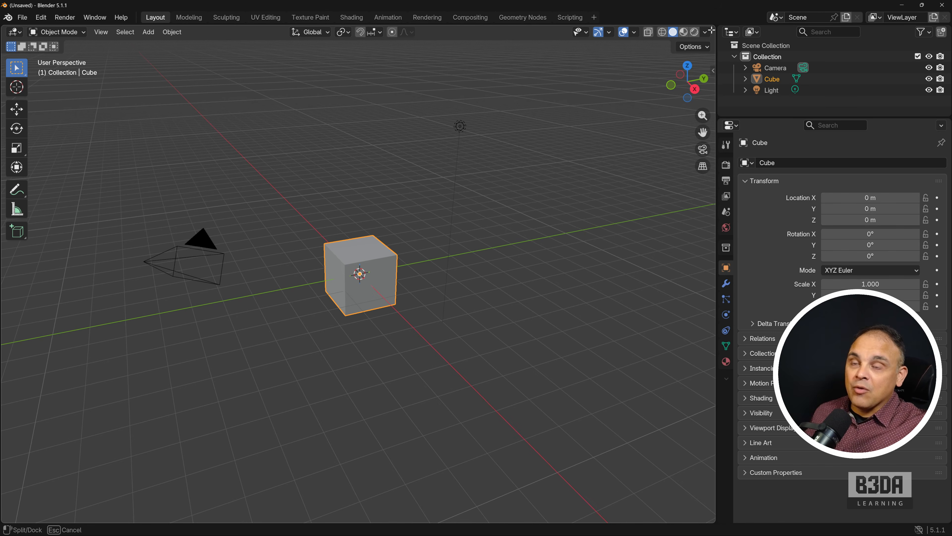
pyautogui.moveTo(712, 30); pyautogui.dragTo(404, 46)
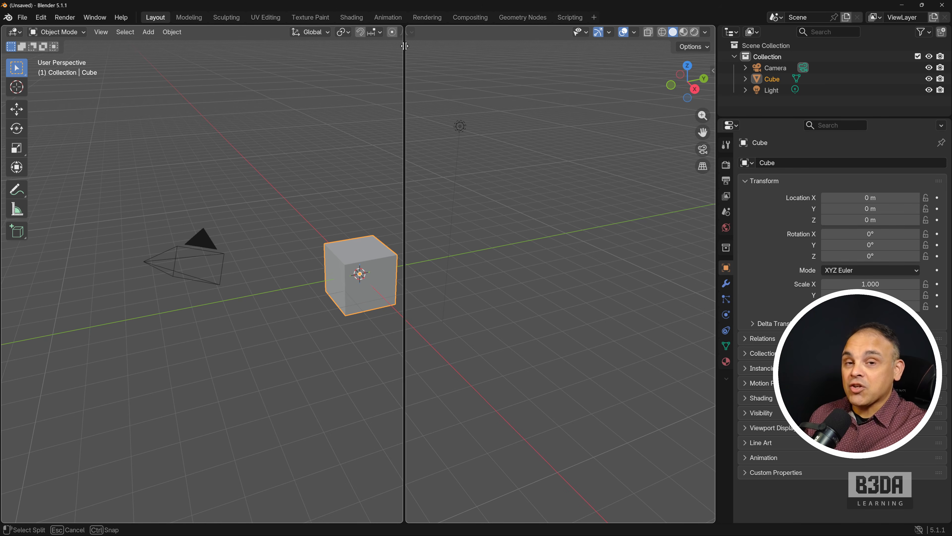
pyautogui.moveTo(405, 46); pyautogui.dragTo(404, 45)
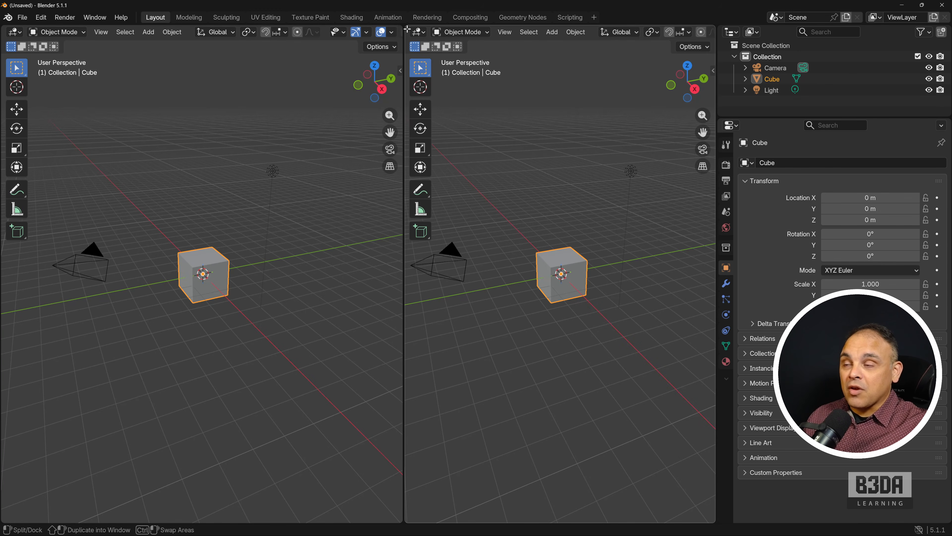
pyautogui.moveTo(407, 29); pyautogui.dragTo(431, 274)
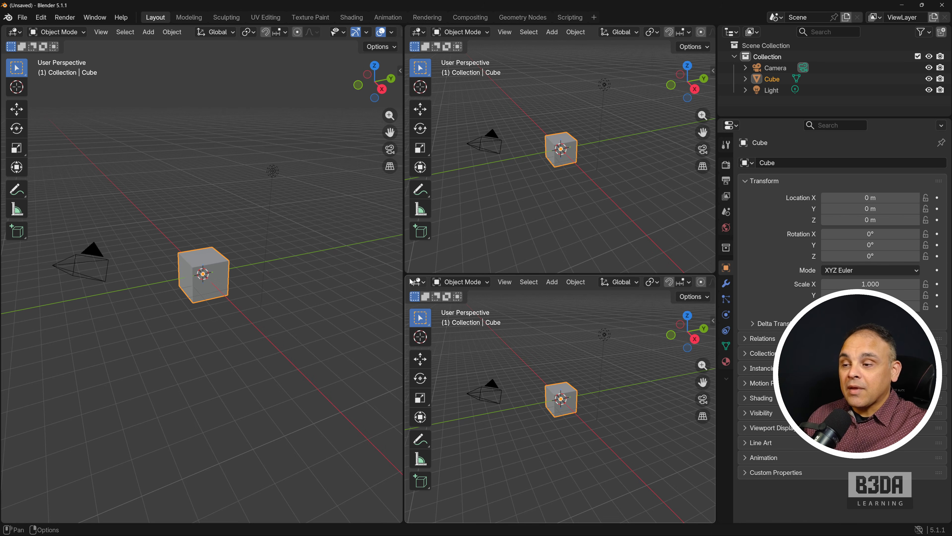
# - Join the two stacked 3D viewports and merge the remaining pair back into a single viewport from their area corners
pyautogui.moveTo(408, 280); pyautogui.dragTo(420, 255)
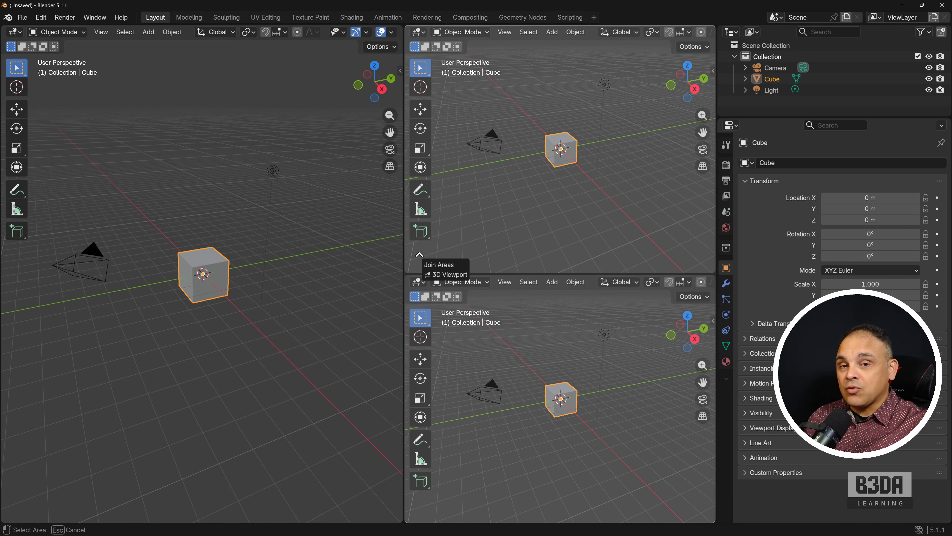
pyautogui.moveTo(420, 255); pyautogui.dragTo(419, 256)
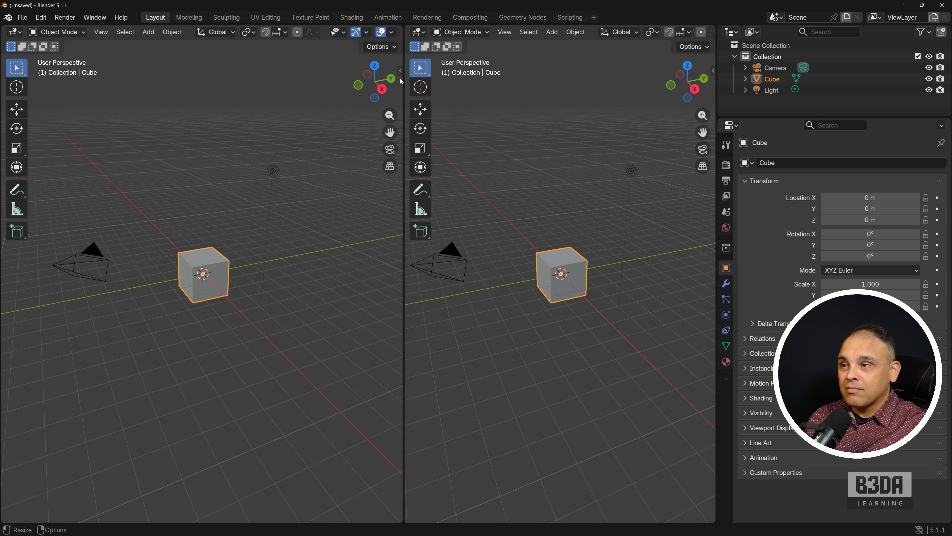
pyautogui.moveTo(401, 28); pyautogui.dragTo(602, 305)
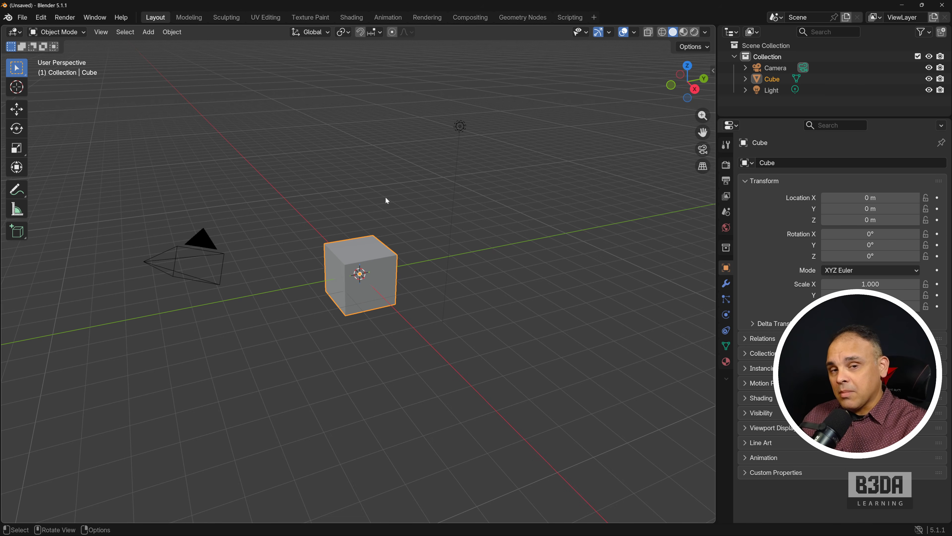
# - Show the Defaults options for saving the startup file and loading factory settings
pyautogui.click(30, 19)
pyautogui.moveTo(92, 237)
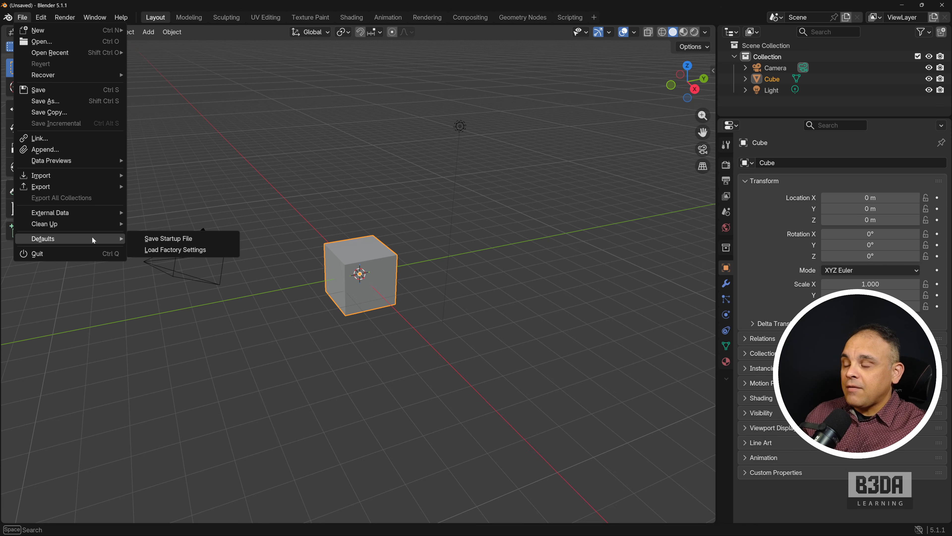
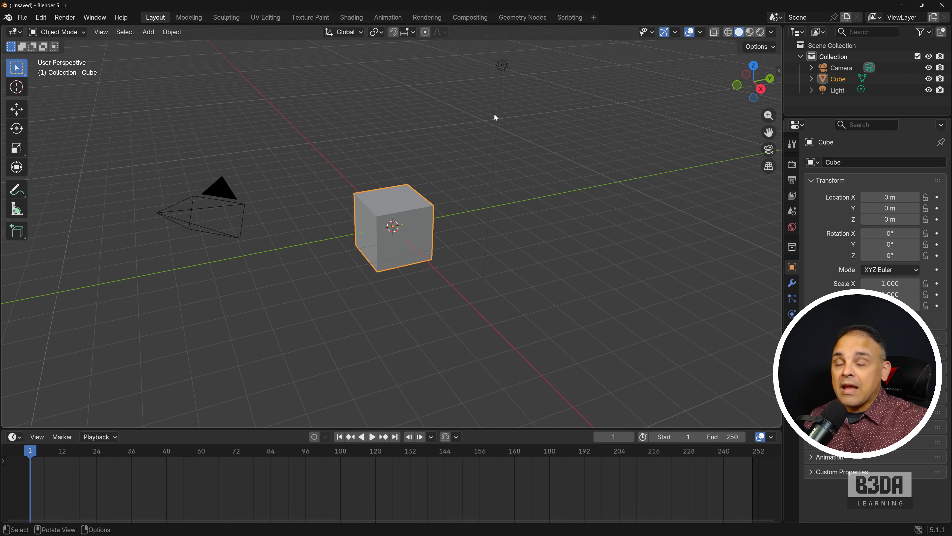
# - Open the Get Extensions section of the Preferences and allow online access for installing and updating extensions
pyautogui.click(41, 17)
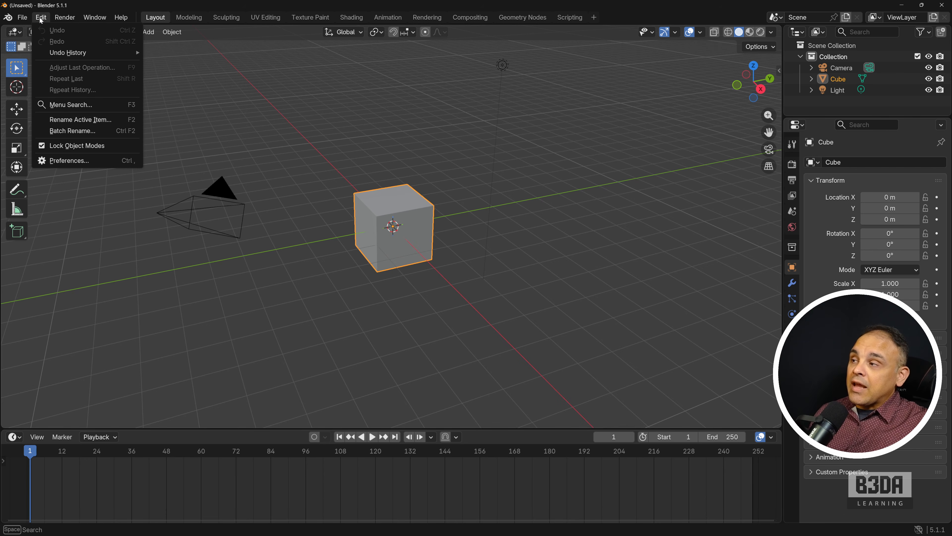
pyautogui.click(99, 162)
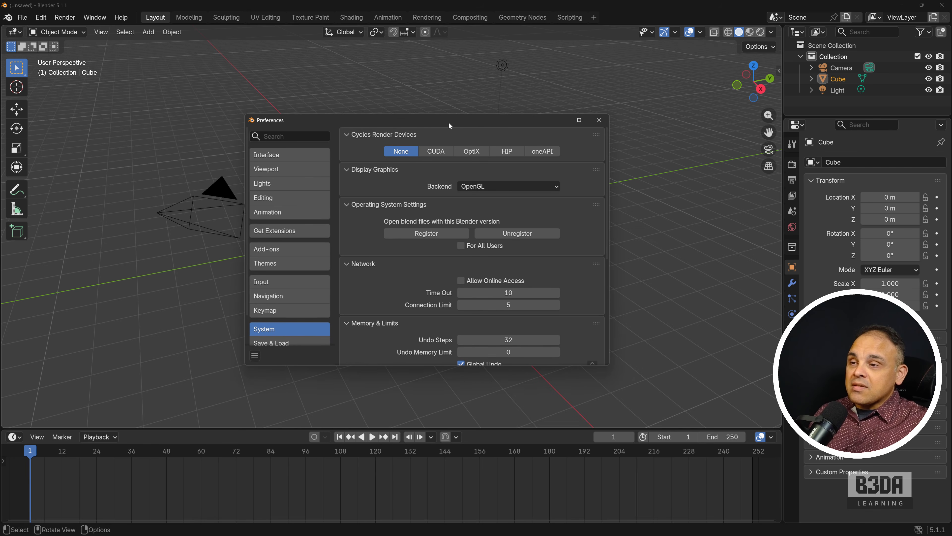
pyautogui.click(325, 225)
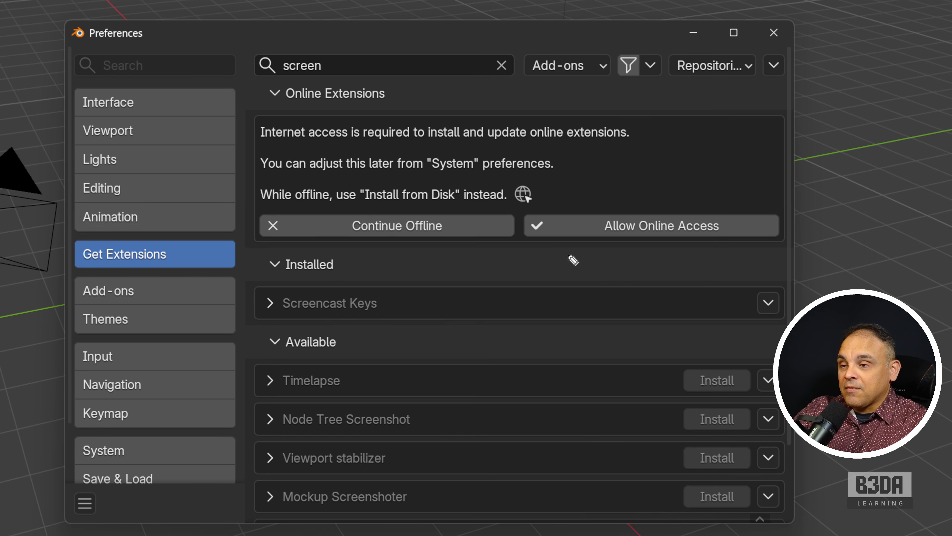
pyautogui.moveTo(539, 250)
pyautogui.mouseDown()
pyautogui.moveTo(685, 267)
pyautogui.moveTo(655, 171)
pyautogui.moveTo(531, 258)
pyautogui.mouseUp()
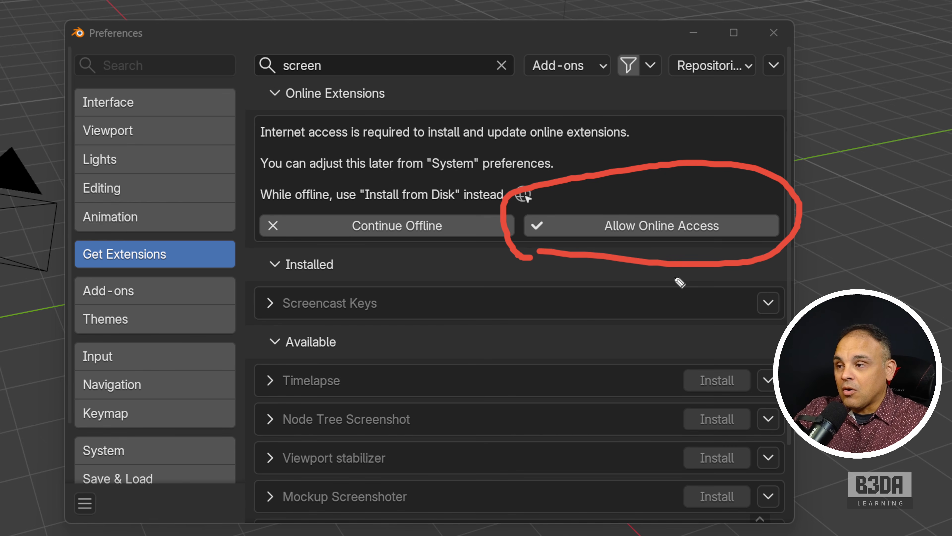
pyautogui.hotkey('ctrl', 'z')
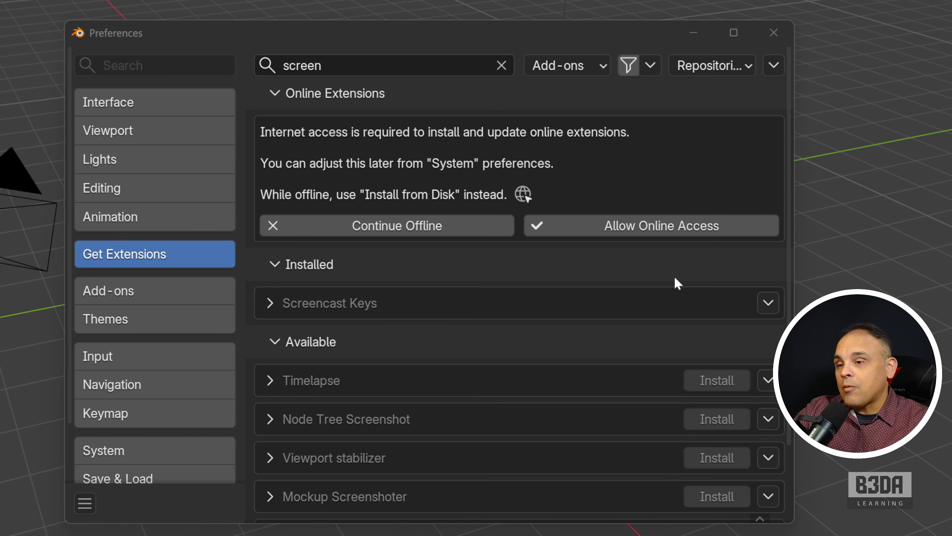
pyautogui.click(651, 225)
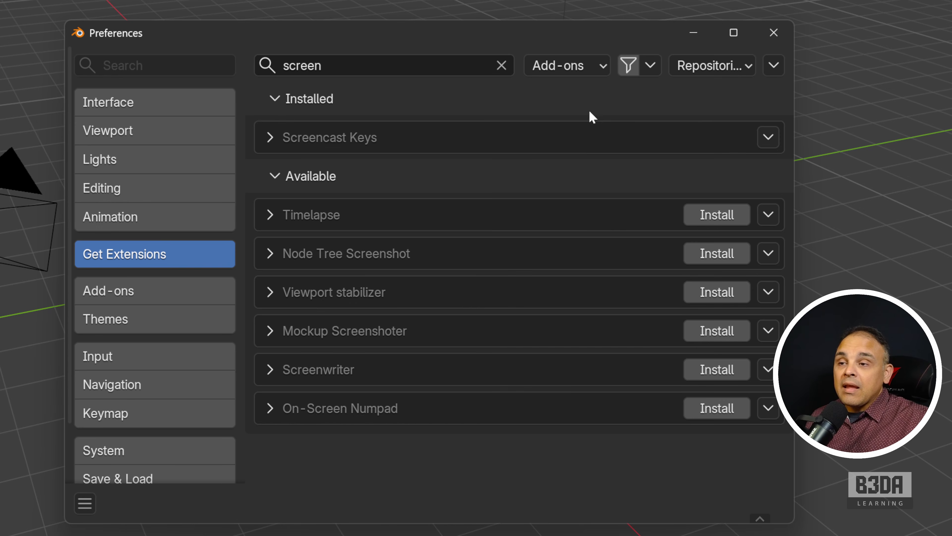
# - Replace the extension search text with "scree" to filter the installed and available add-ons
pyautogui.click(502, 65)
pyautogui.click(438, 72)
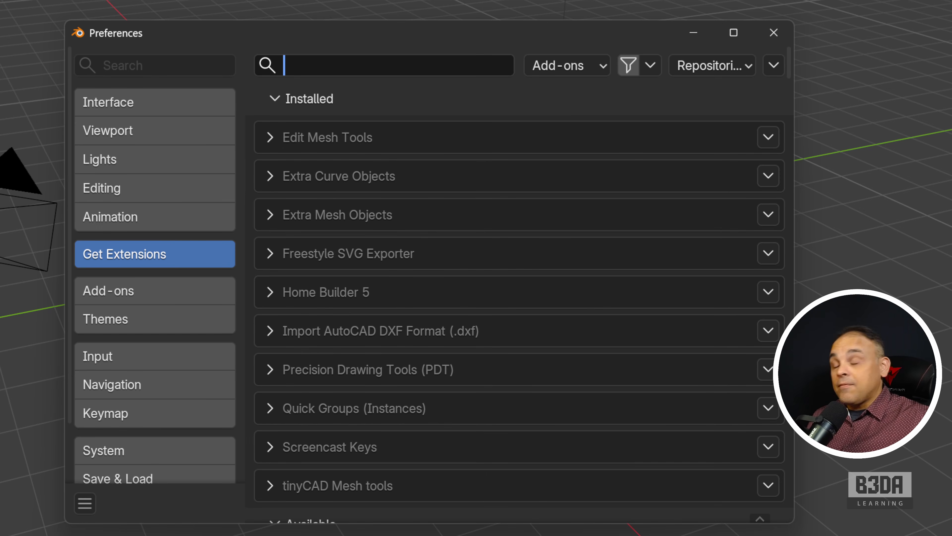
pyautogui.write('scree')
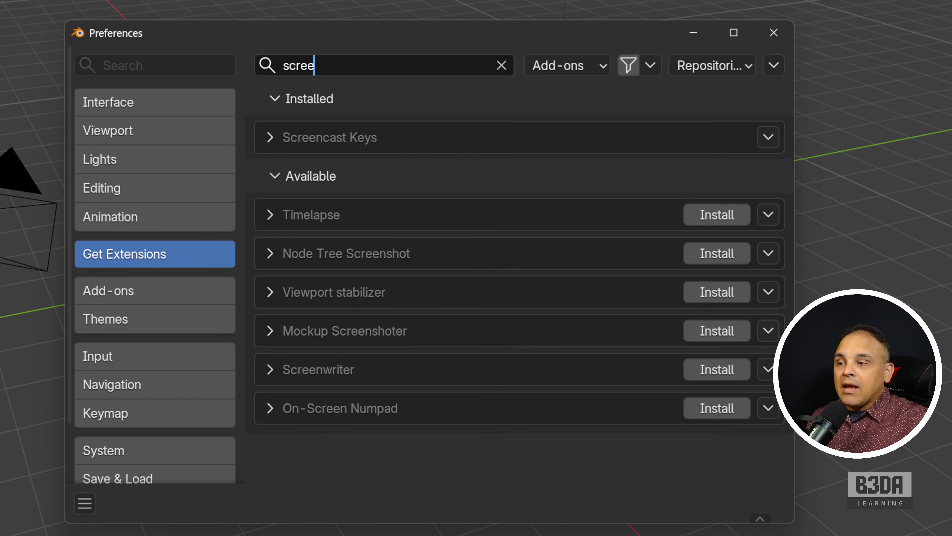
pyautogui.press('Return')
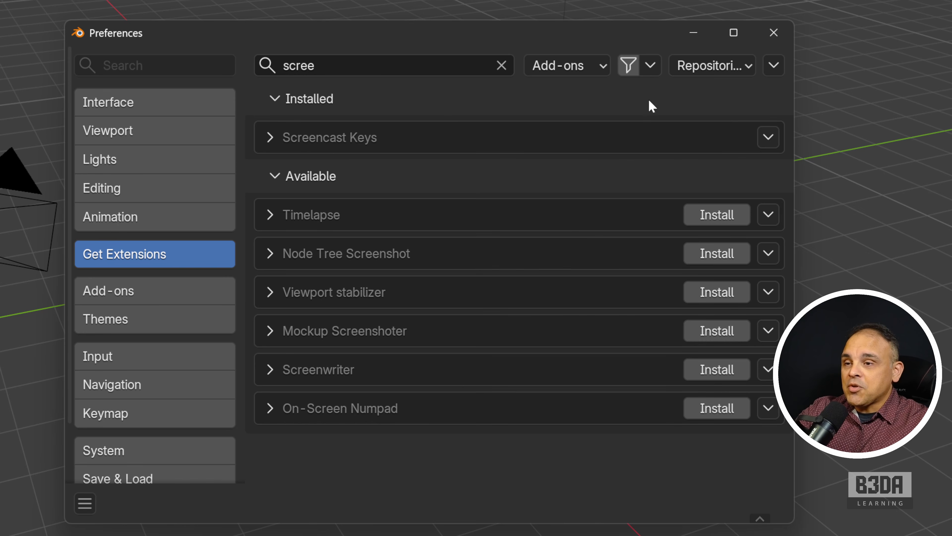
pyautogui.moveTo(613, 98)
pyautogui.mouseDown()
pyautogui.moveTo(653, 127)
pyautogui.moveTo(693, 136)
pyautogui.mouseUp()
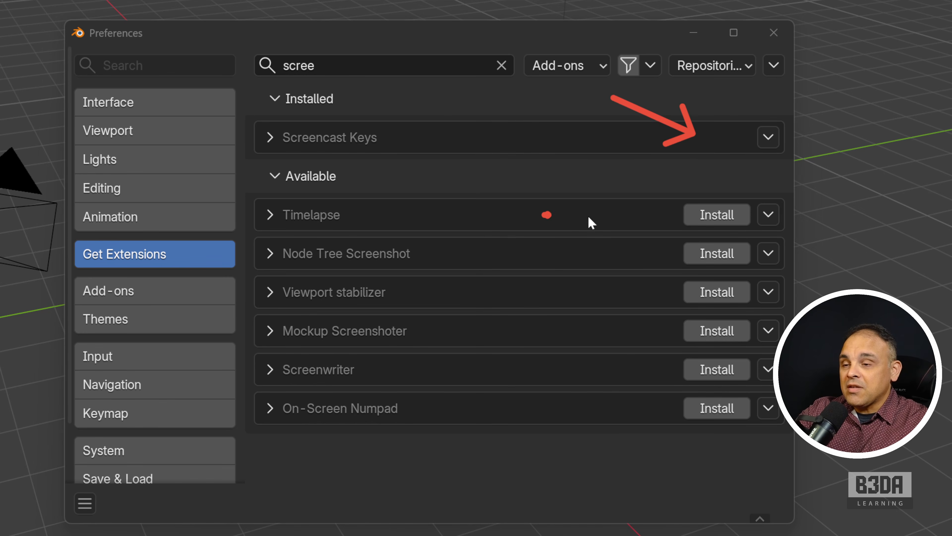
pyautogui.moveTo(545, 215); pyautogui.dragTo(680, 214)
pyautogui.moveTo(542, 284); pyautogui.dragTo(682, 291)
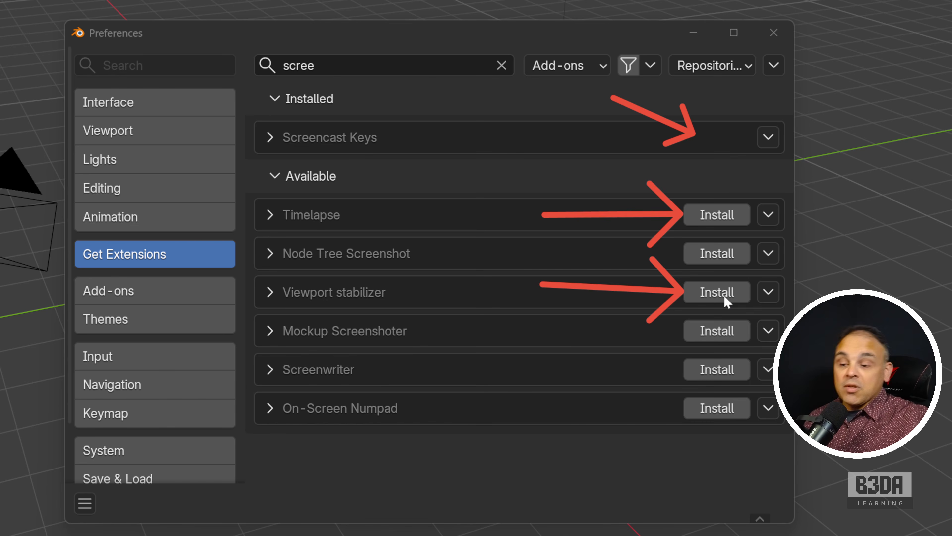
pyautogui.press('Escape')
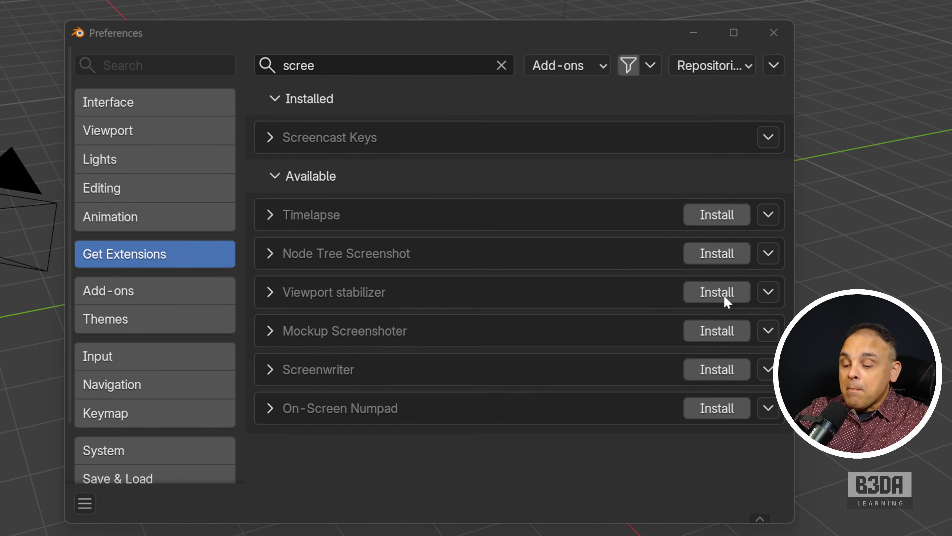
# - Examine the details, website and uninstall options of the installed Screencast Keys extension without choosing any
pyautogui.click(768, 139)
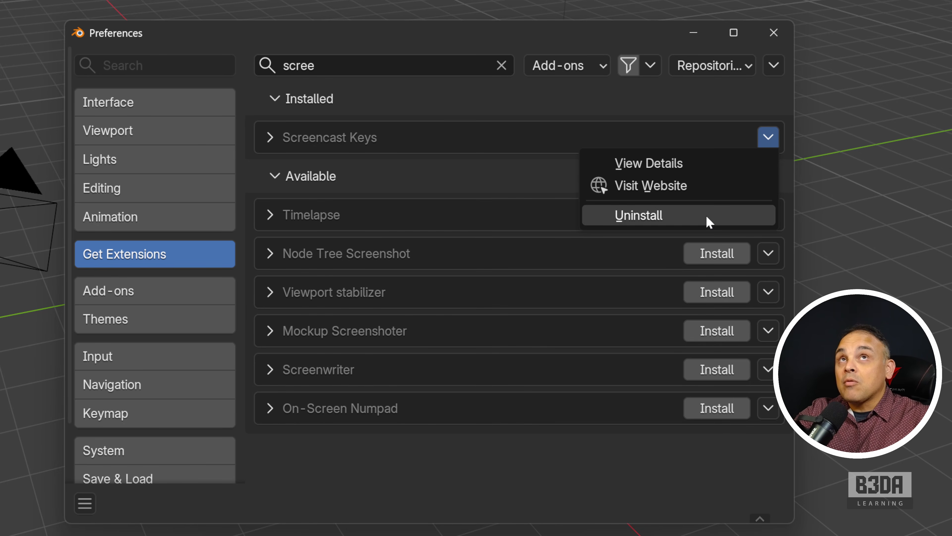
pyautogui.press('Escape')
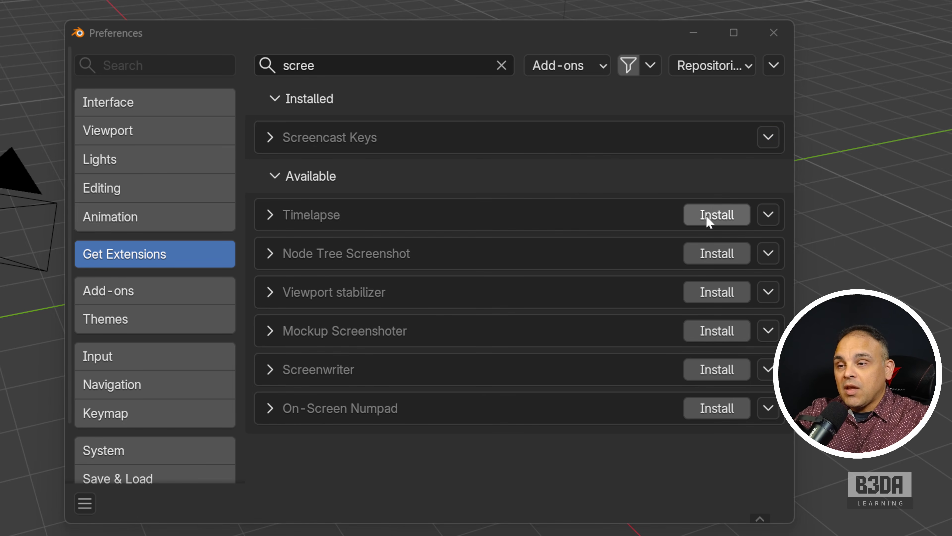
pyautogui.click(769, 138)
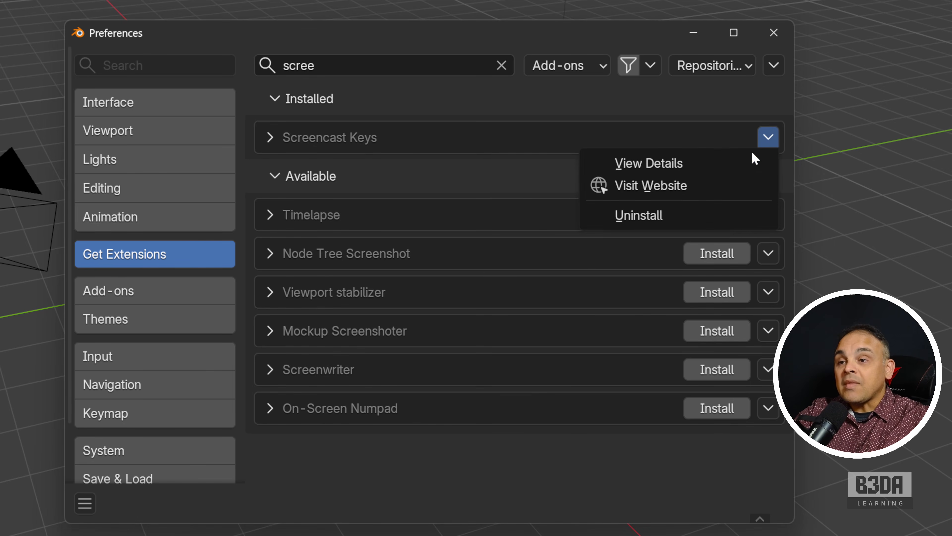
pyautogui.click(706, 101)
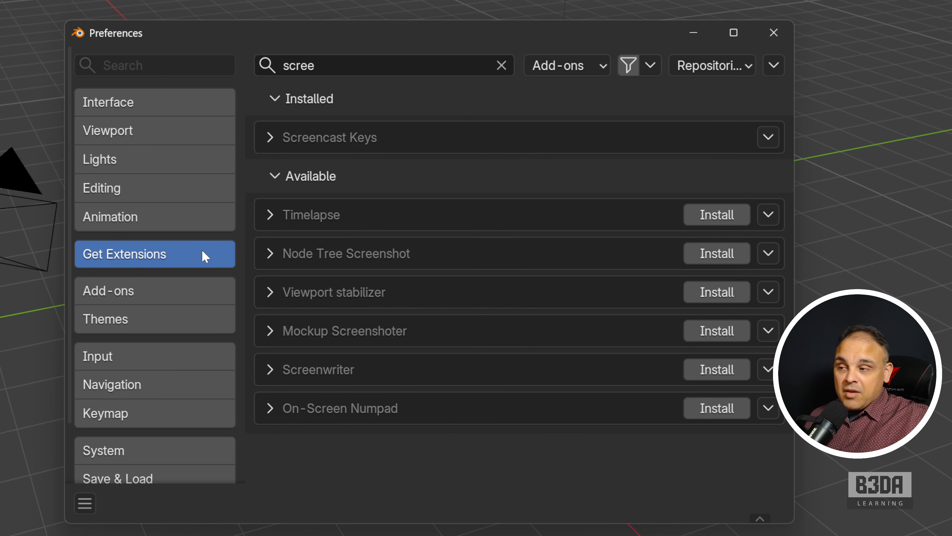
# - Show the Install from Disk option for extensions, and open the Add-ons section of the Preferences
pyautogui.click(774, 67)
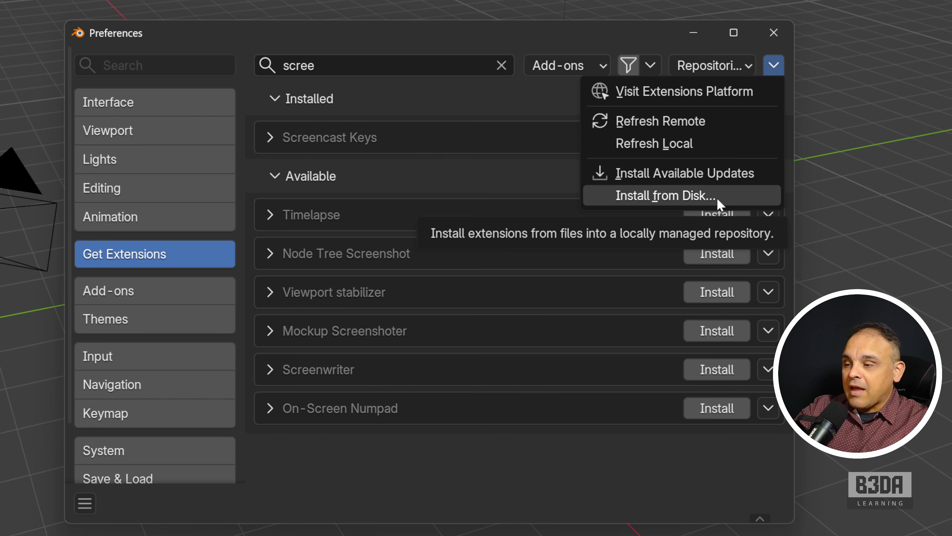
pyautogui.click(187, 293)
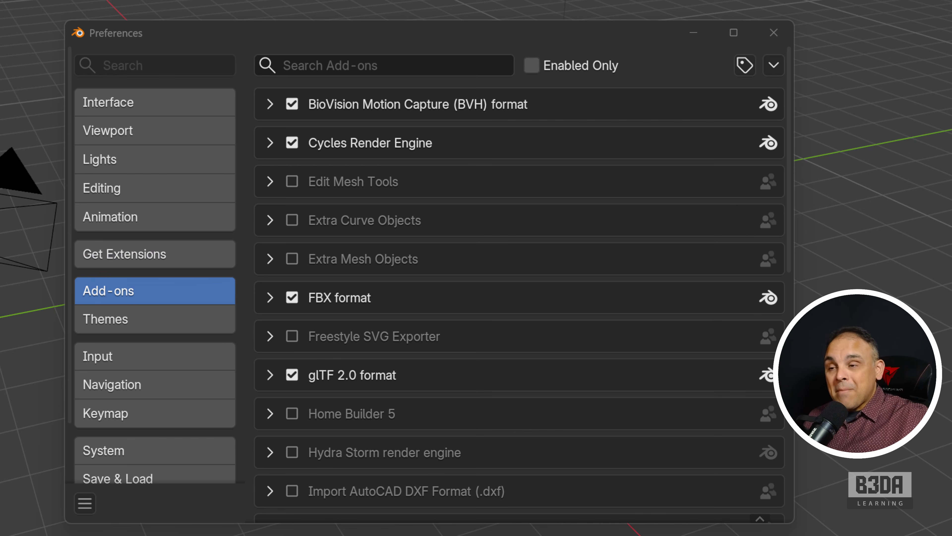
# - Enable the Screencast Keys add-on in the Add-ons list and close the Preferences window
pyautogui.click(627, 31)
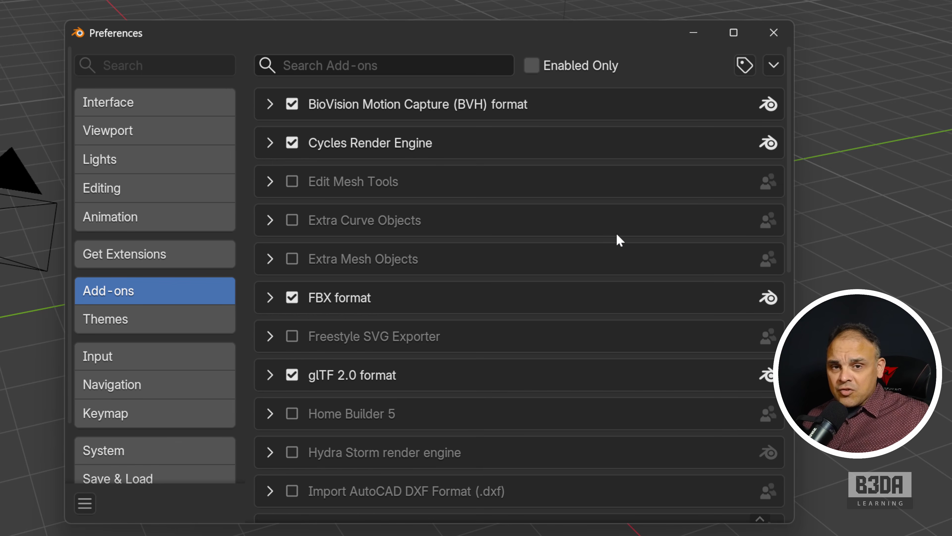
pyautogui.scroll(-8, 550, 247)
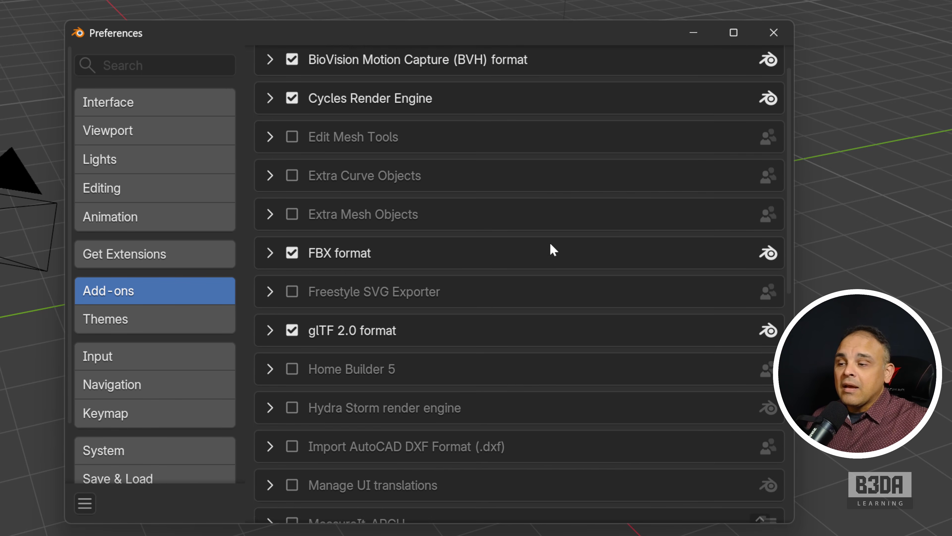
pyautogui.scroll(-5, 553, 249)
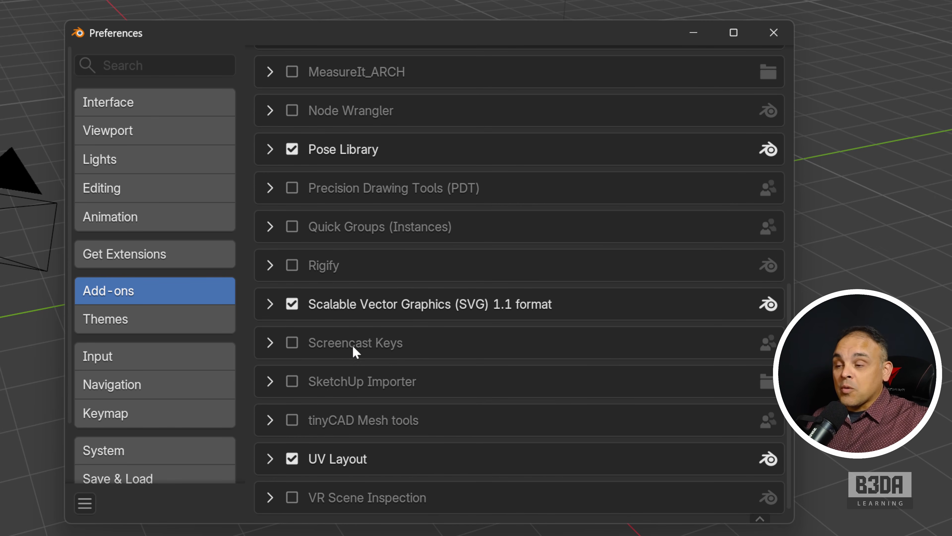
pyautogui.click(292, 344)
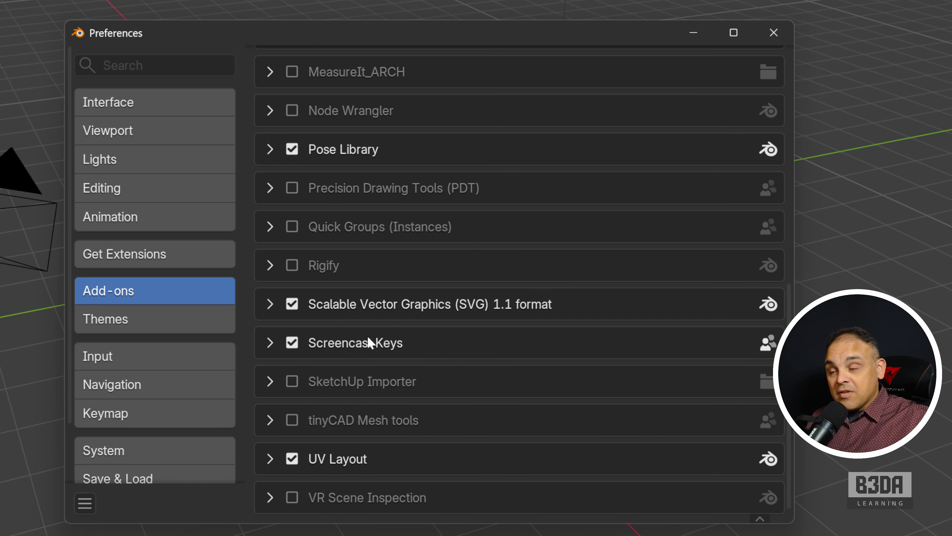
pyautogui.click(773, 33)
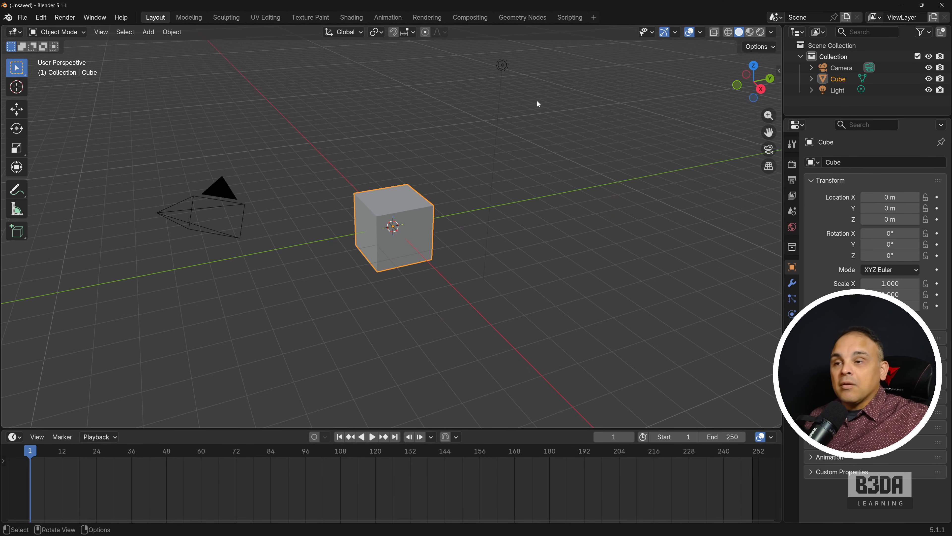
# - Show the Screencast Keys settings in the 3D viewport's sidebar, turn the key display on and set its font size to 64
pyautogui.click(777, 70)
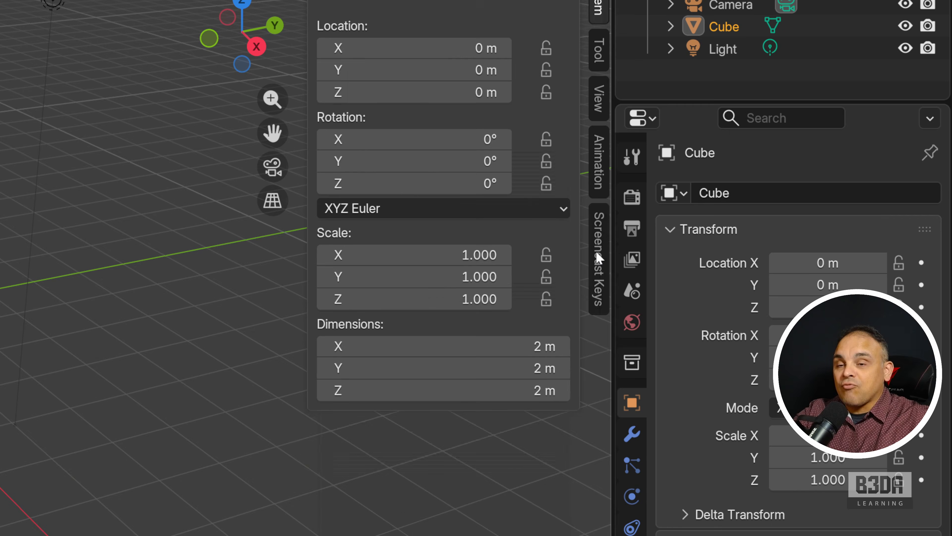
pyautogui.click(774, 195)
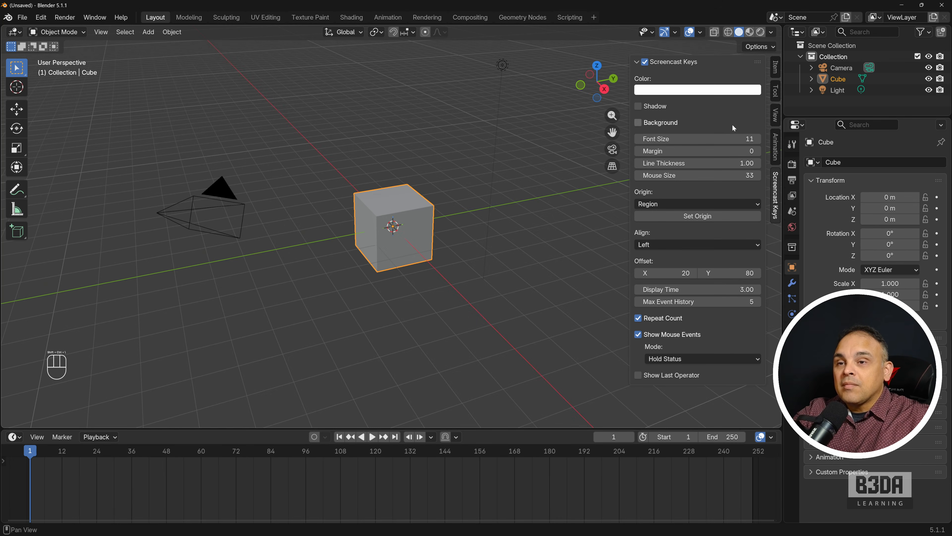
pyautogui.doubleClick(375, 147)
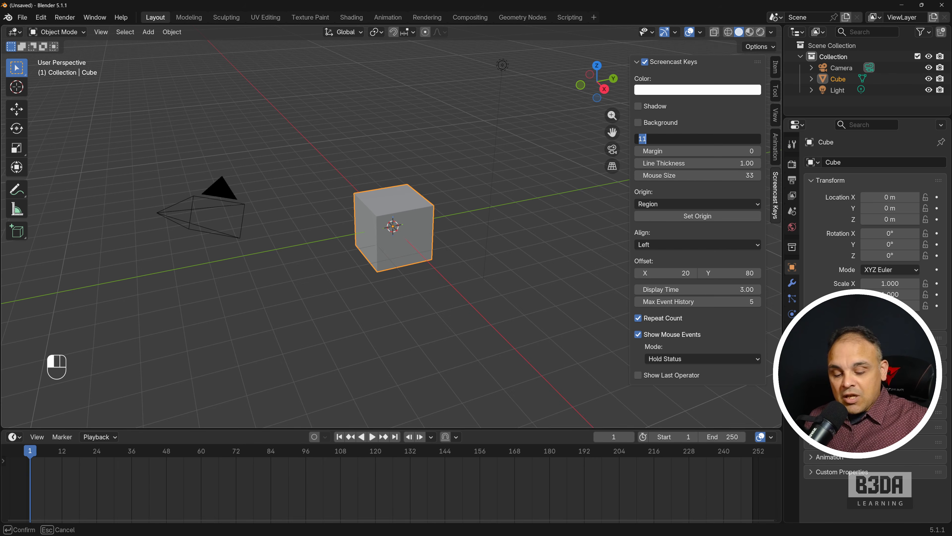
pyautogui.write('64')
pyautogui.press('Return')
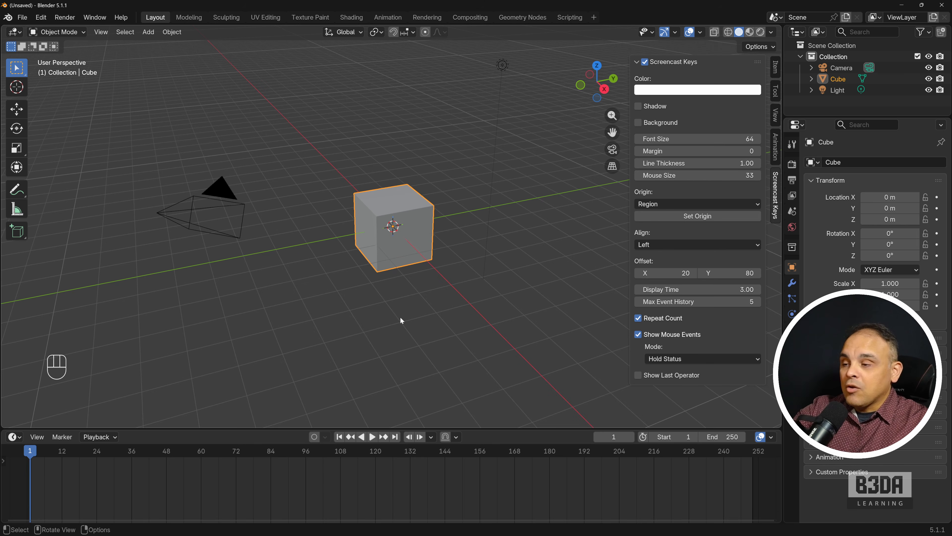
# - Test the on-screen key display by showing and hiding the 3D viewport's sidebar repeatedly, leaving the sidebar hidden
pyautogui.hotkey('shift', 'ctrl', 'a')
pyautogui.moveTo(208, 255)
pyautogui.mouseDown()
pyautogui.moveTo(72, 324)
pyautogui.moveTo(79, 351)
pyautogui.mouseUp()
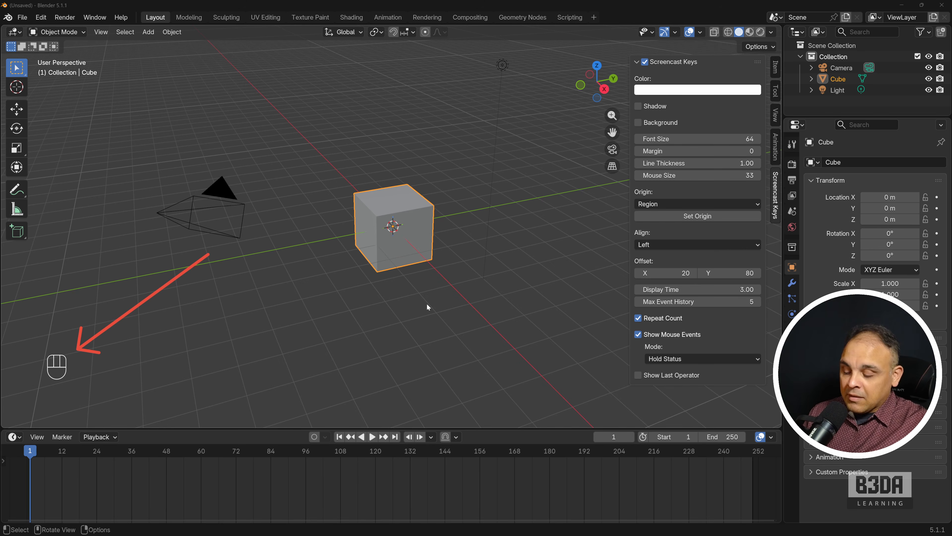
pyautogui.press('n')
pyautogui.press('n')
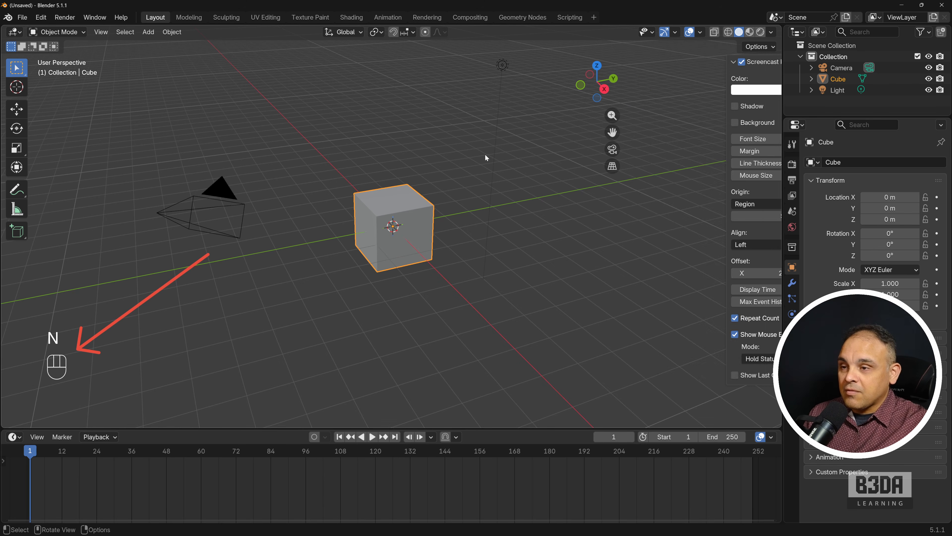
pyautogui.press('n')
pyautogui.press('n')
pyautogui.press('n')
pyautogui.press('n')
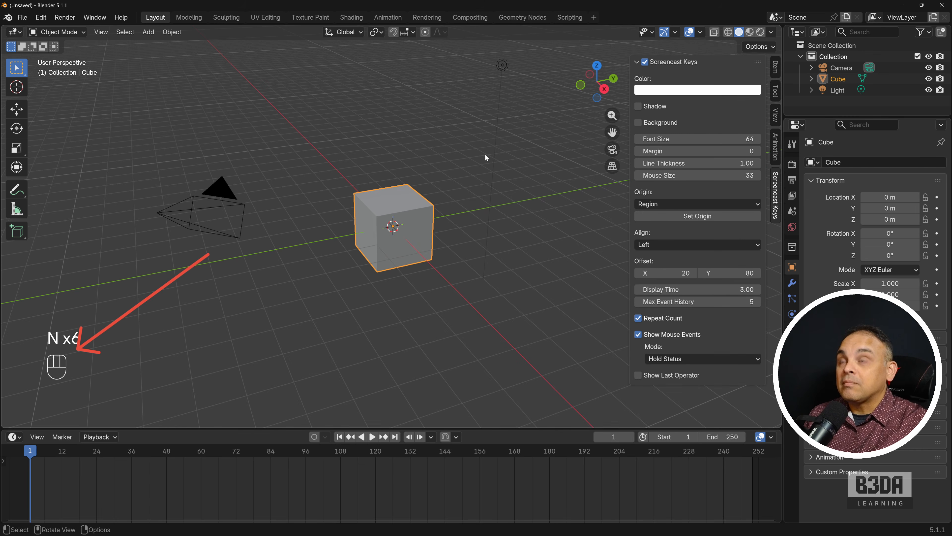
pyautogui.hotkey('ctrl', 'shift', '7')
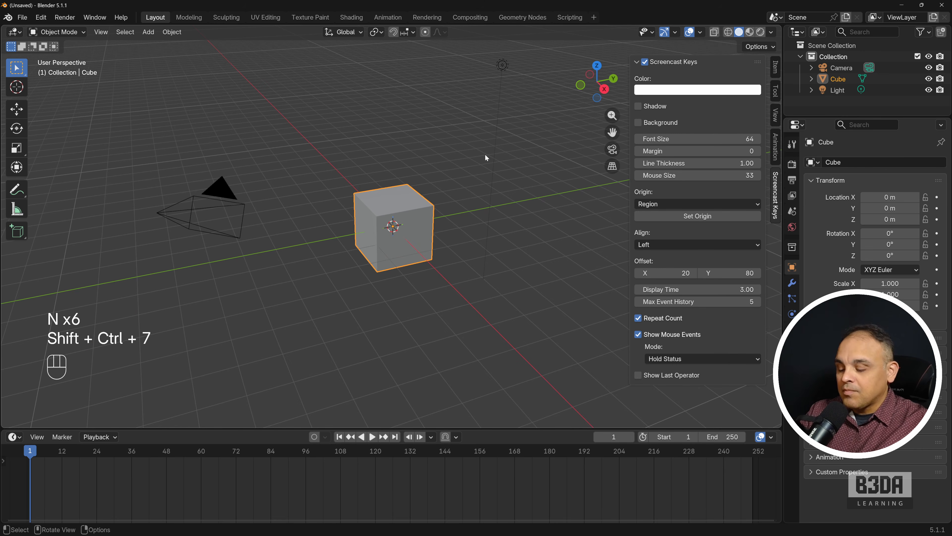
pyautogui.press('n')
pyautogui.press('n')
pyautogui.press('n')
pyautogui.press('n')
pyautogui.press('n')
pyautogui.hotkey('ctrl', 'shift', '2')
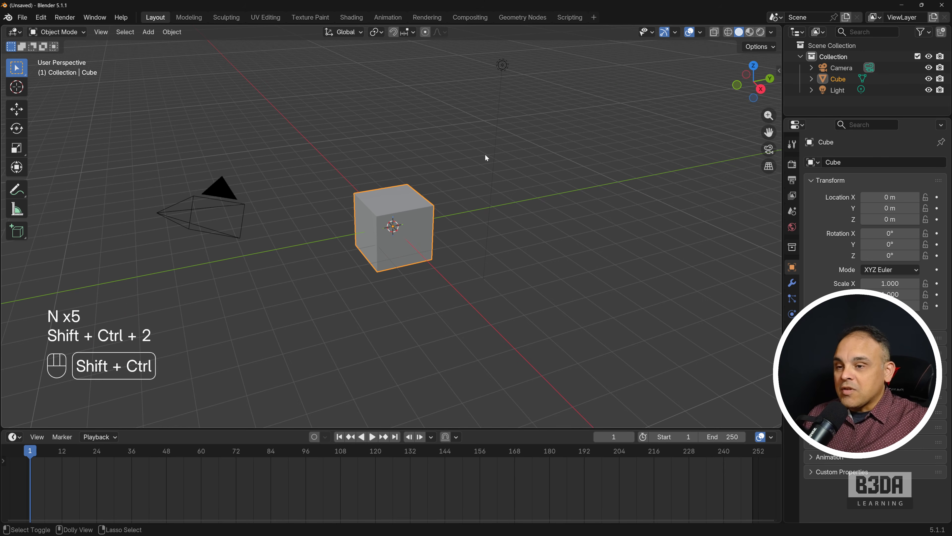
pyautogui.hotkey('ctrl', 'shift', 'n')
# - Apply Shade Smooth to the cube and return it to Shade Flat to test the mouse display
pyautogui.moveTo(483, 210); pyautogui.dragTo(471, 275, button='middle')
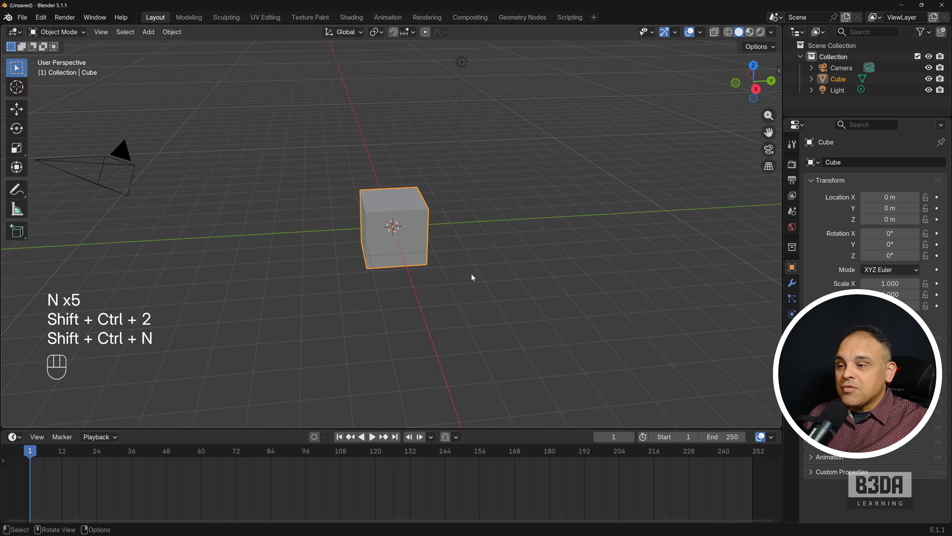
pyautogui.rightClick(309, 306)
pyautogui.click(309, 306)
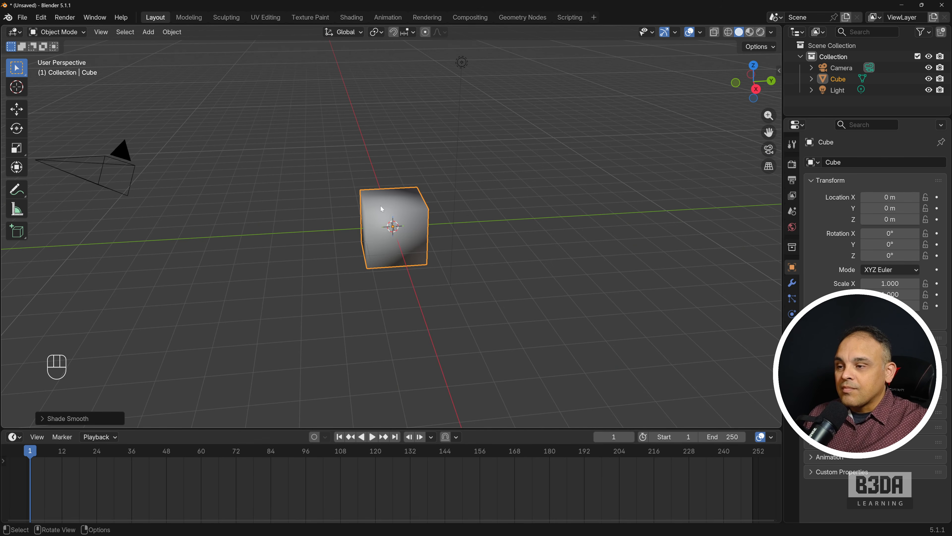
pyautogui.rightClick(427, 202)
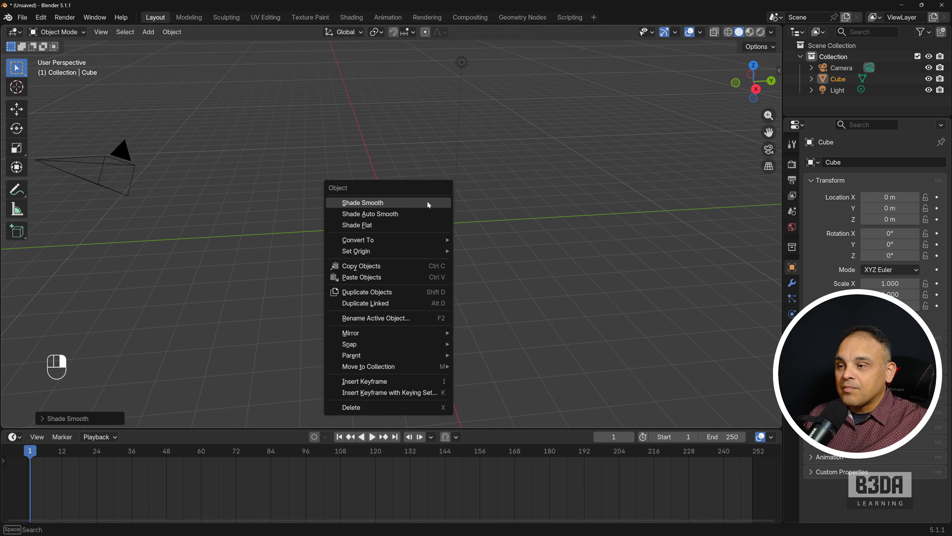
pyautogui.click(413, 223)
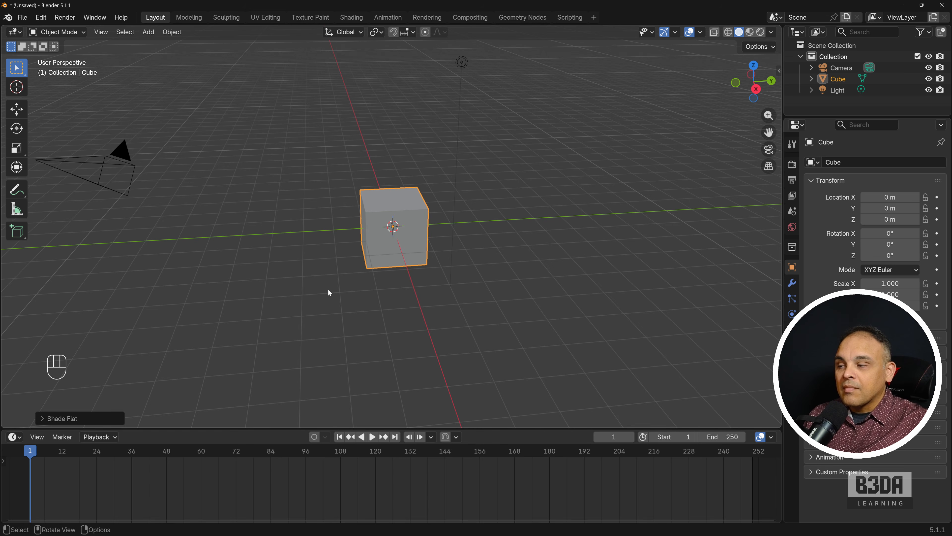
pyautogui.moveTo(345, 299); pyautogui.dragTo(397, 311, button='middle')
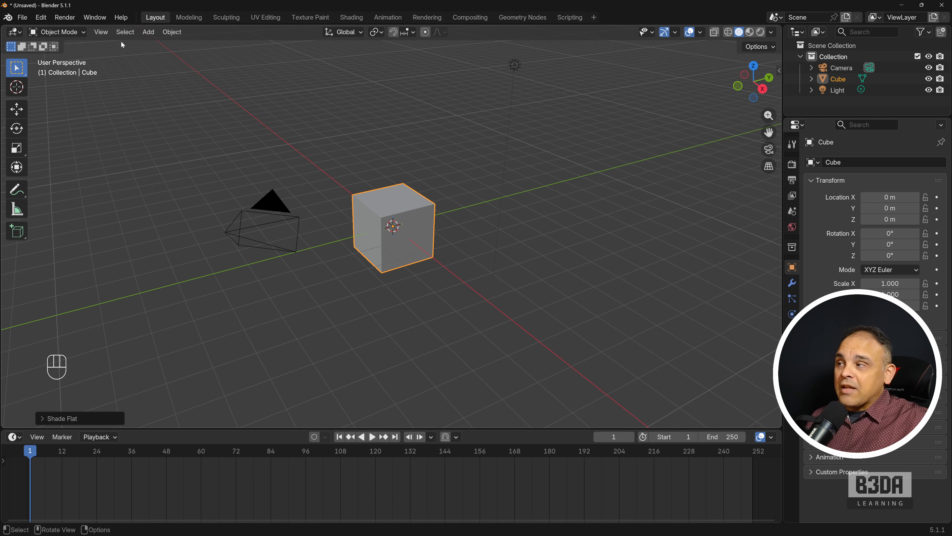
# - Examine the editor types offered for the 3D viewport and the Outliner areas without choosing any
pyautogui.click(14, 33)
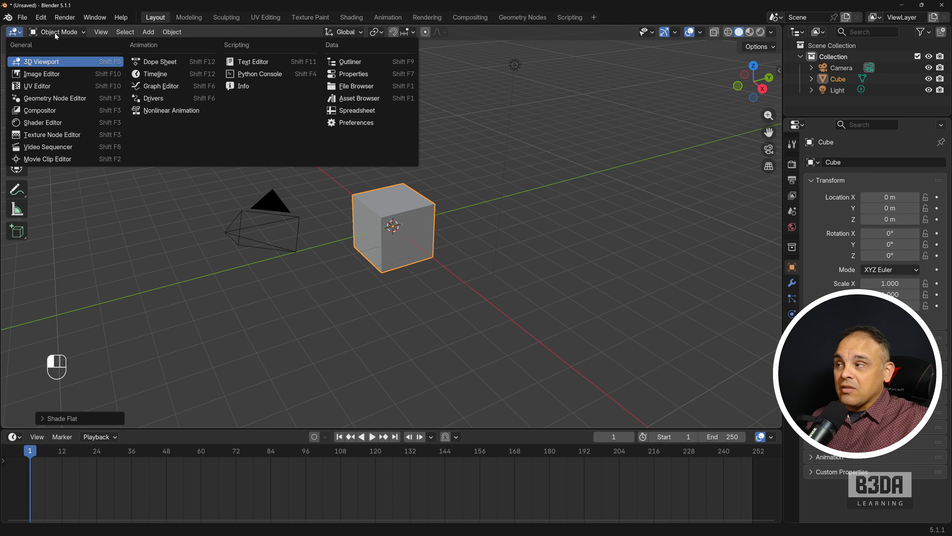
pyautogui.click(796, 32)
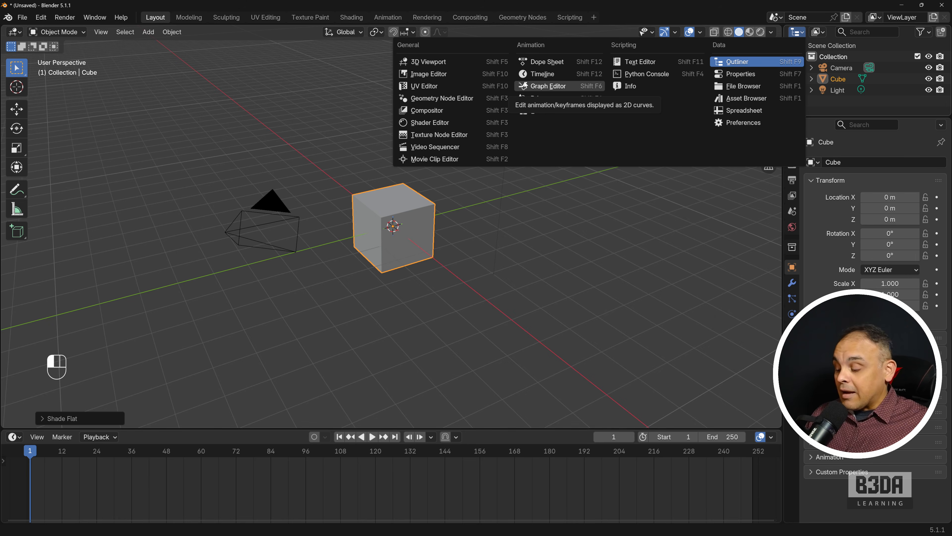
pyautogui.press('Escape')
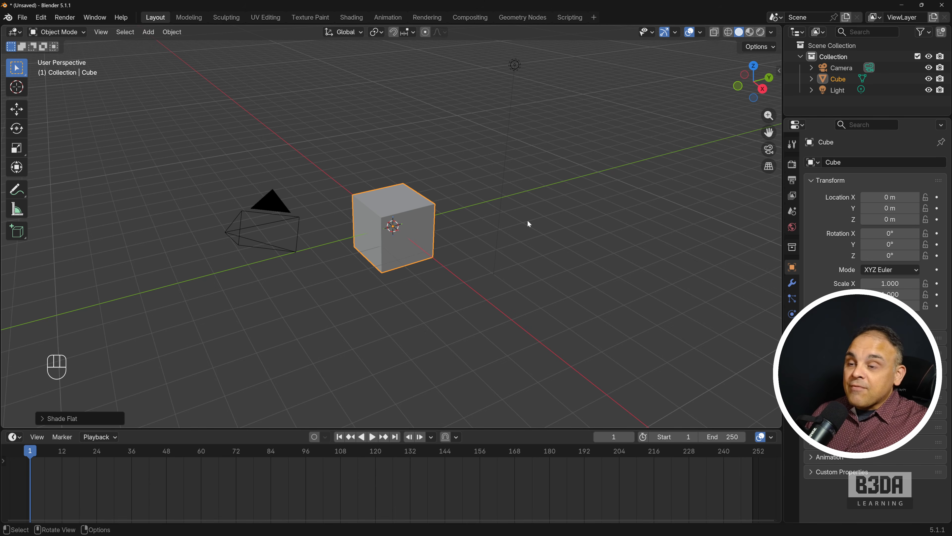
# - Toggle the 3D viewport's sidebar several times and switch it to the Item transform properties
pyautogui.press('n')
pyautogui.press('n')
pyautogui.press('n')
pyautogui.press('n')
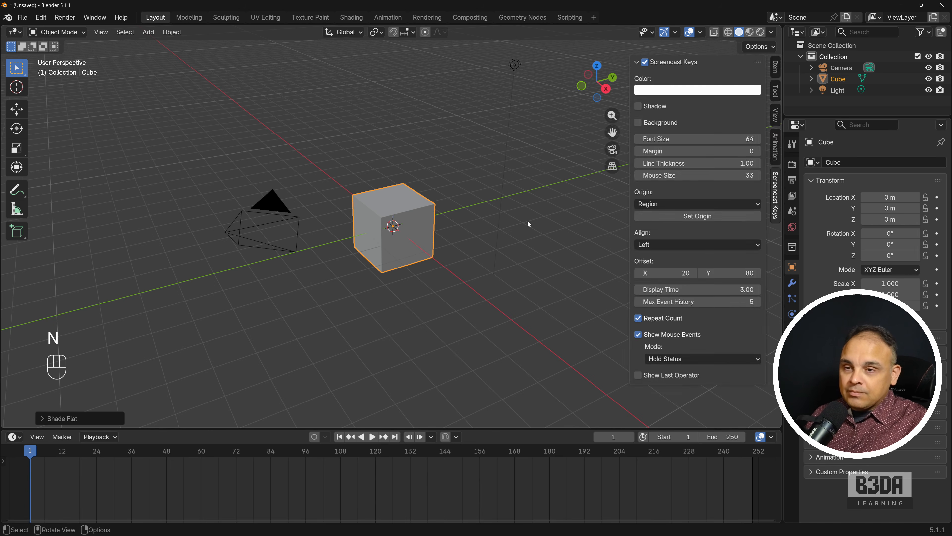
pyautogui.press('n')
pyautogui.press('n')
pyautogui.press('n')
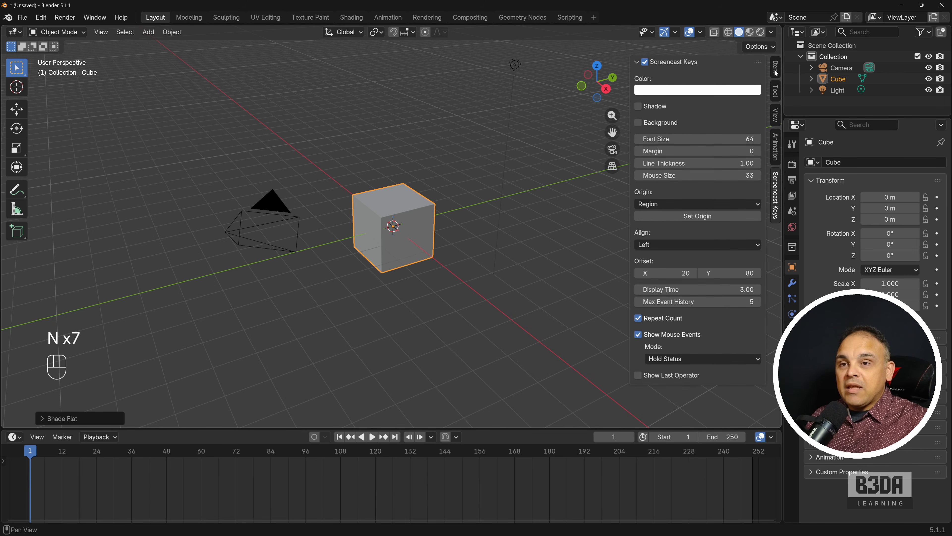
pyautogui.click(774, 70)
# - Show and hide the cube's Item properties repeatedly in the 3D viewport, cancel the accidental box selection, and leave the sidebar hidden
pyautogui.press('n')
pyautogui.press('n')
pyautogui.press('n')
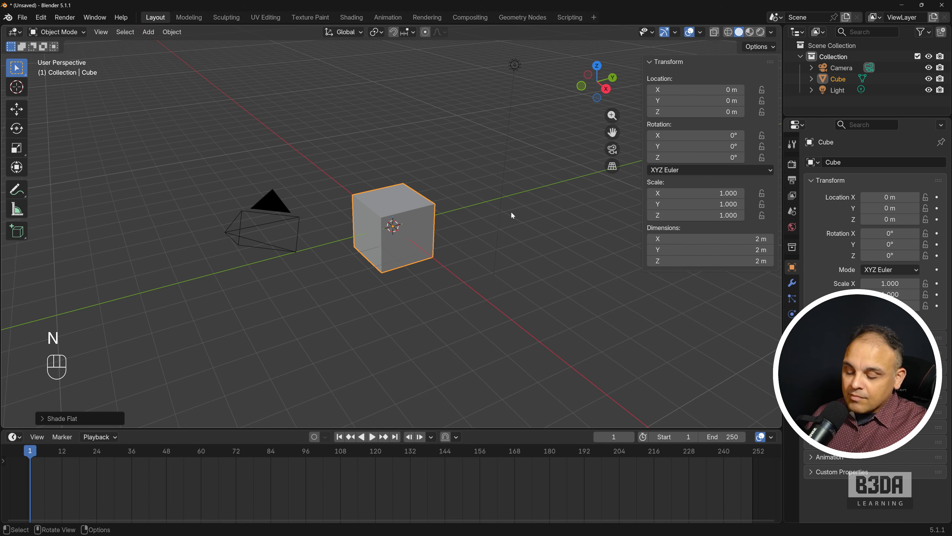
pyautogui.press('b')
pyautogui.press('n')
pyautogui.press('b')
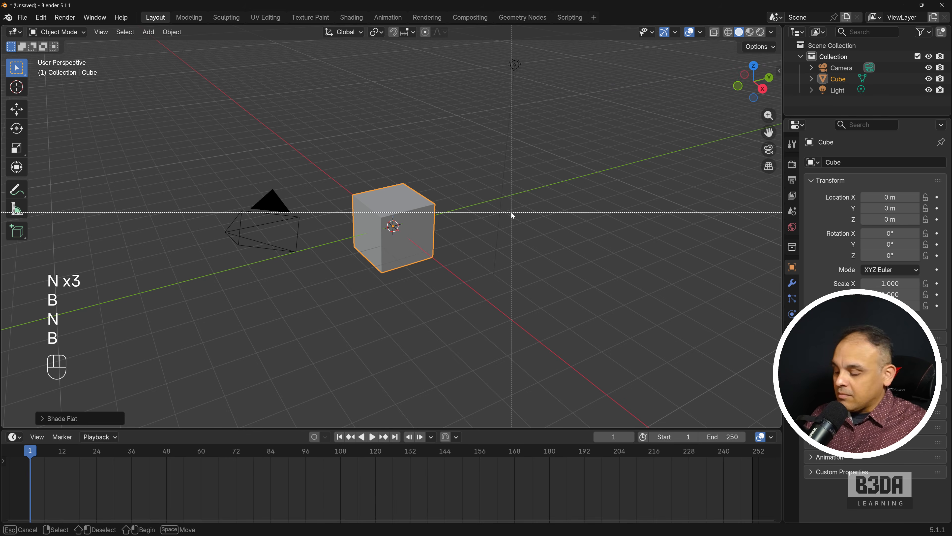
pyautogui.press('Escape')
pyautogui.press('n')
pyautogui.press('n')
pyautogui.press('n')
pyautogui.press('n')
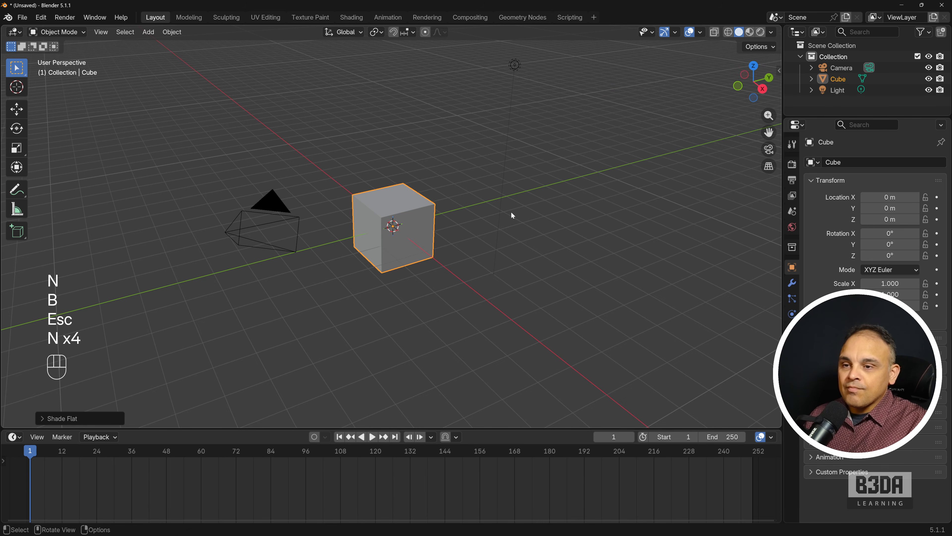
pyautogui.press('n')
pyautogui.press('n')
pyautogui.press('n')
pyautogui.press('n')
pyautogui.press('n')
pyautogui.press('n')
pyautogui.press('n')
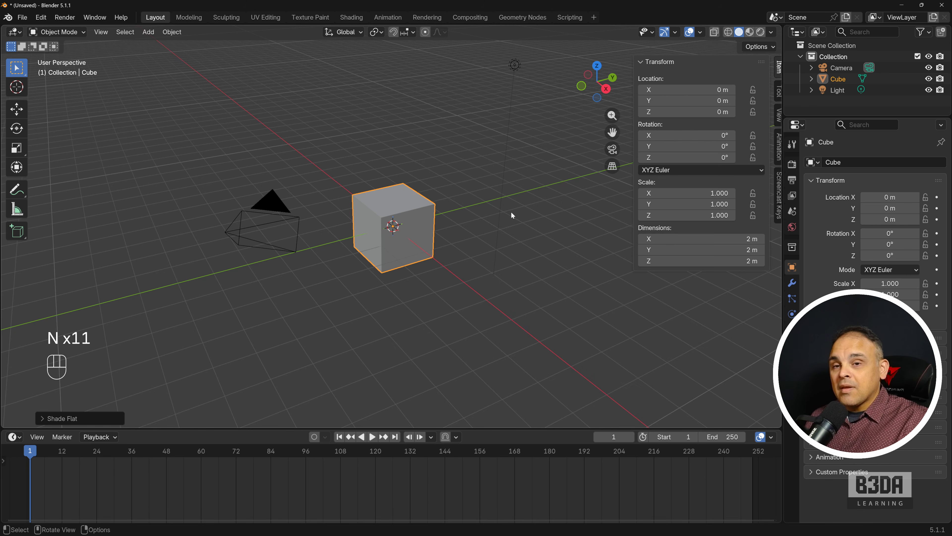
pyautogui.press('n')
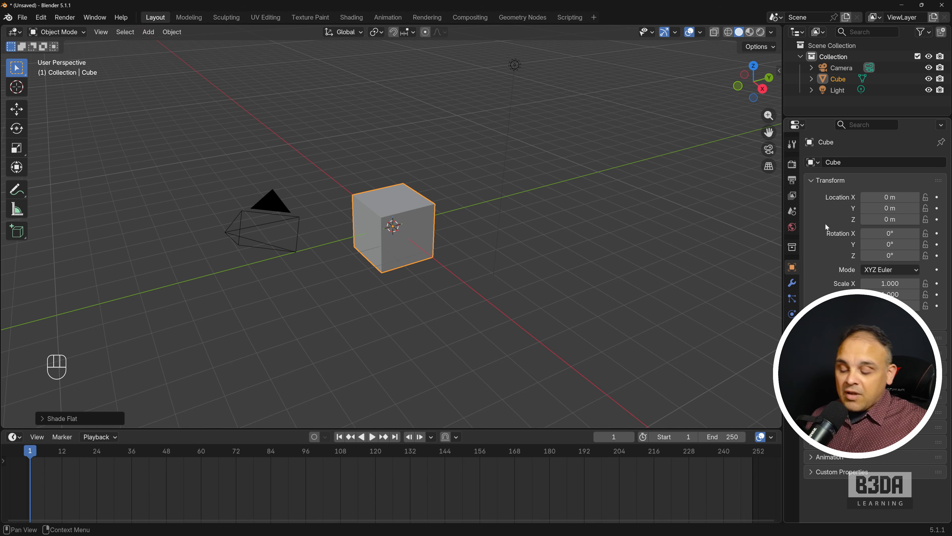
# - Try repeatedly to toggle the 3D viewport's sidebar while the Properties editor is the active area
pyautogui.press('n')
pyautogui.press('n')
pyautogui.press('n')
pyautogui.press('n')
pyautogui.press('n')
pyautogui.press('n')
pyautogui.press('n')
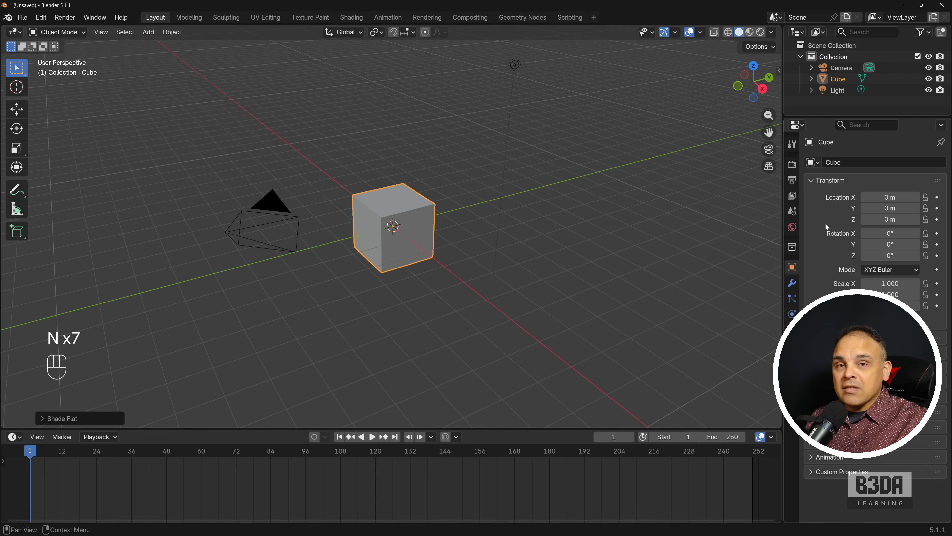
pyautogui.press('n')
pyautogui.press('n')
pyautogui.press('n')
pyautogui.press('n')
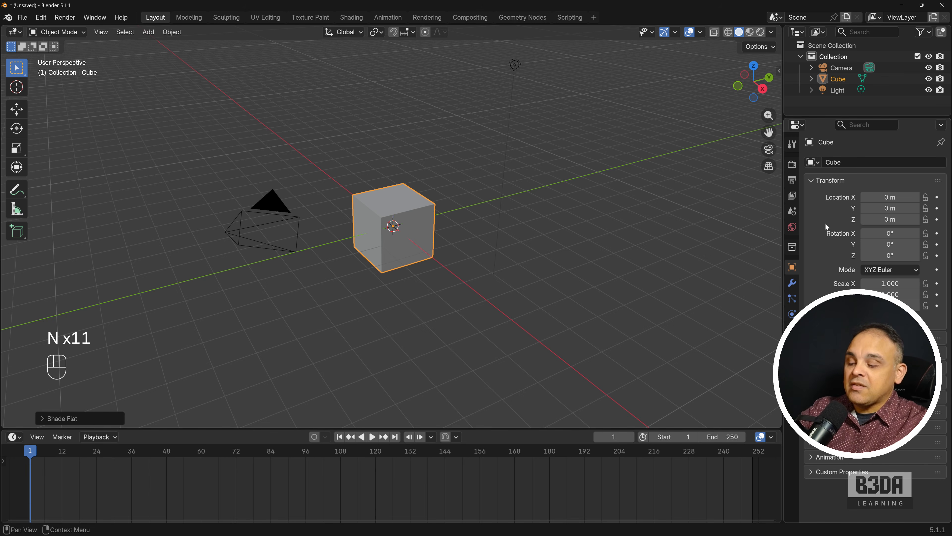
pyautogui.hotkey('ctrl', 'shift', 'a')
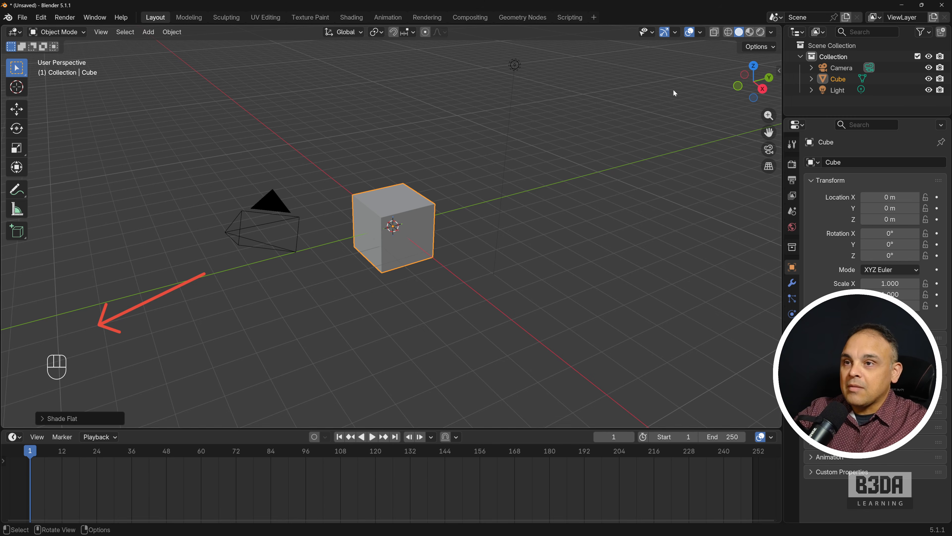
pyautogui.press('n')
pyautogui.press('n')
pyautogui.press('n')
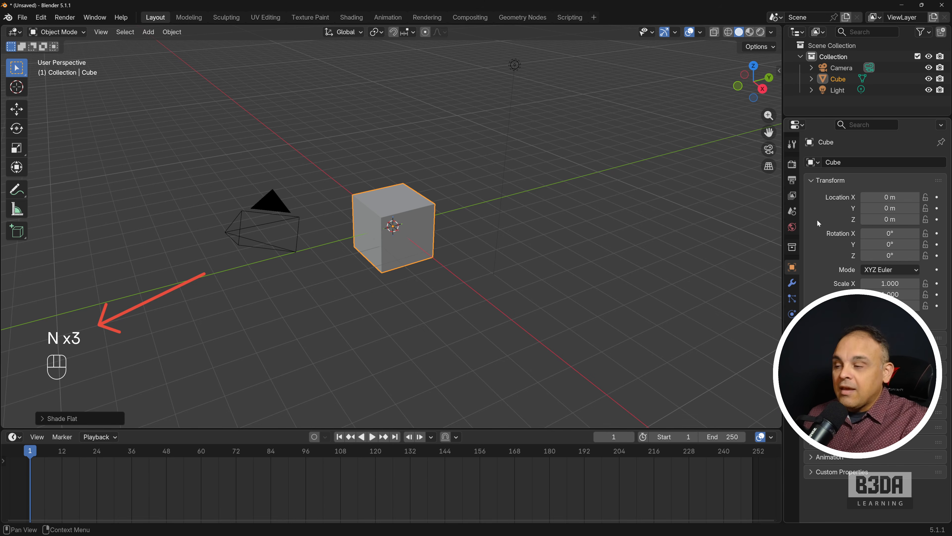
pyautogui.press('n')
pyautogui.press('n')
pyautogui.press('n')
pyautogui.press('n')
pyautogui.press('n')
pyautogui.hotkey('ctrl', 'shift', '2')
pyautogui.hotkey('ctrl', 'shift', 'n')
pyautogui.press('n')
pyautogui.press('n')
pyautogui.press('n')
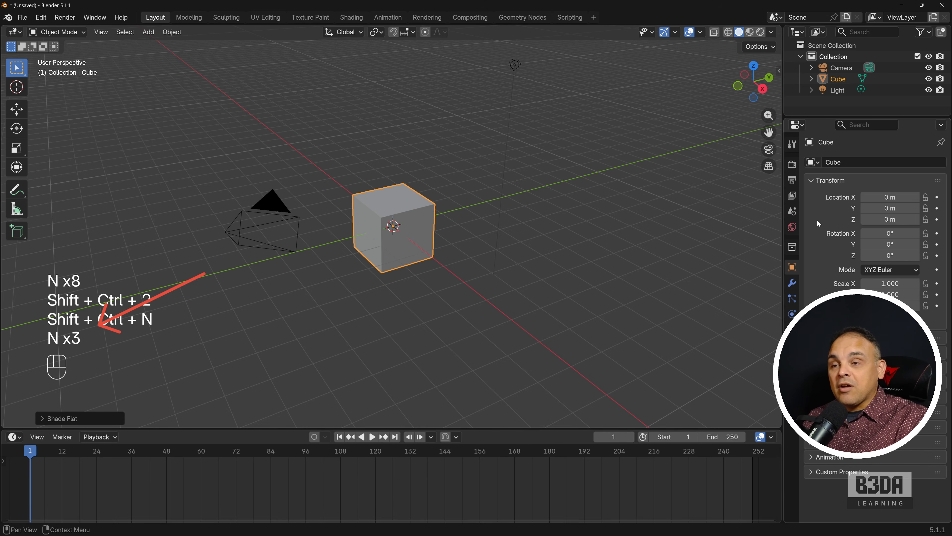
pyautogui.press('n')
pyautogui.press('n')
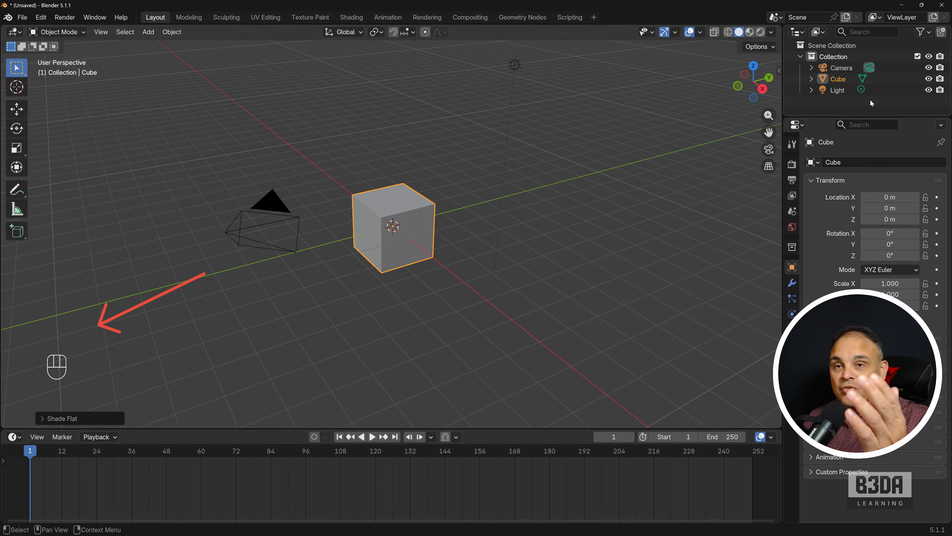
# - Try repeatedly to toggle the 3D viewport's sidebar while the Outliner is the active area
pyautogui.press('n')
pyautogui.press('n')
pyautogui.press('n')
pyautogui.press('n')
pyautogui.press('n')
pyautogui.press('n')
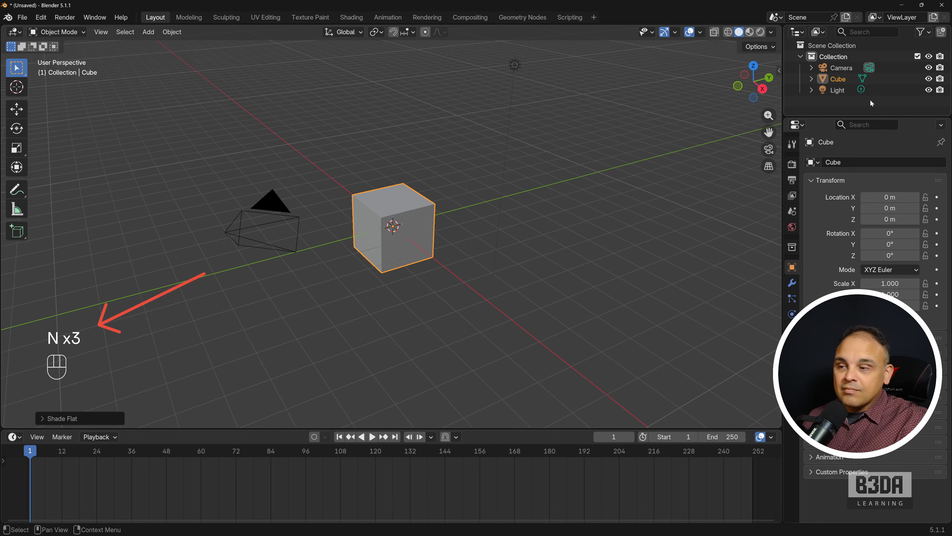
pyautogui.press('n')
pyautogui.press('n')
pyautogui.press('n')
pyautogui.press('n')
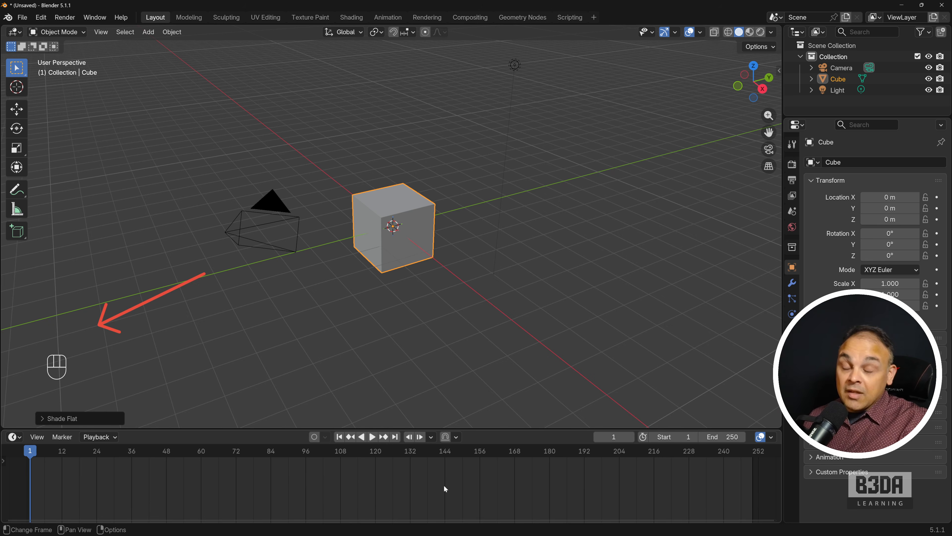
# - Try repeatedly to toggle the 3D viewport's sidebar while the Timeline is the active area
pyautogui.press('n')
pyautogui.press('n')
pyautogui.press('n')
pyautogui.press('n')
pyautogui.press('n')
pyautogui.press('n')
pyautogui.press('n')
pyautogui.press('n')
pyautogui.press('n')
pyautogui.press('n')
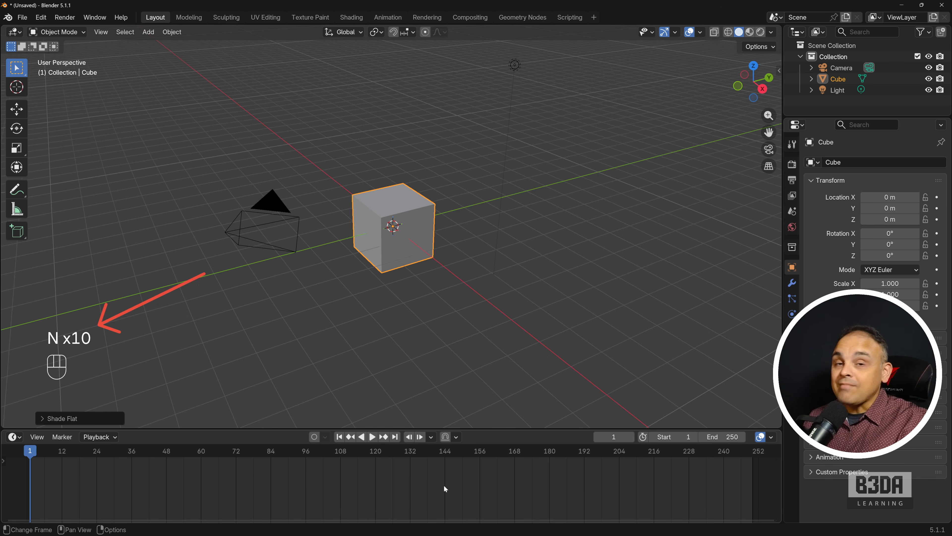
pyautogui.press('n')
pyautogui.press('n')
pyautogui.press('n')
pyautogui.press('n')
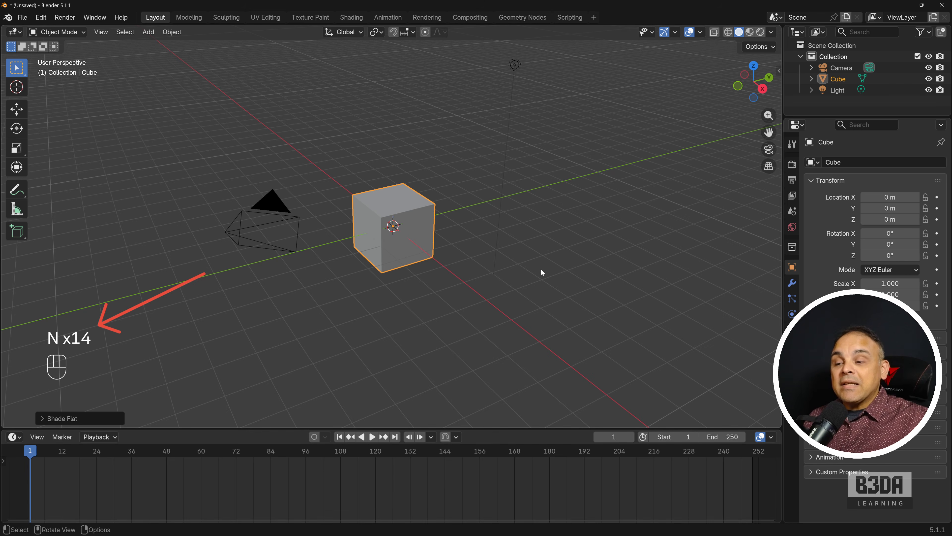
# - Show and hide the sidebar repeatedly with the 3D viewport as the active area, leaving it hidden
pyautogui.press('n')
pyautogui.press('n')
pyautogui.press('n')
pyautogui.press('n')
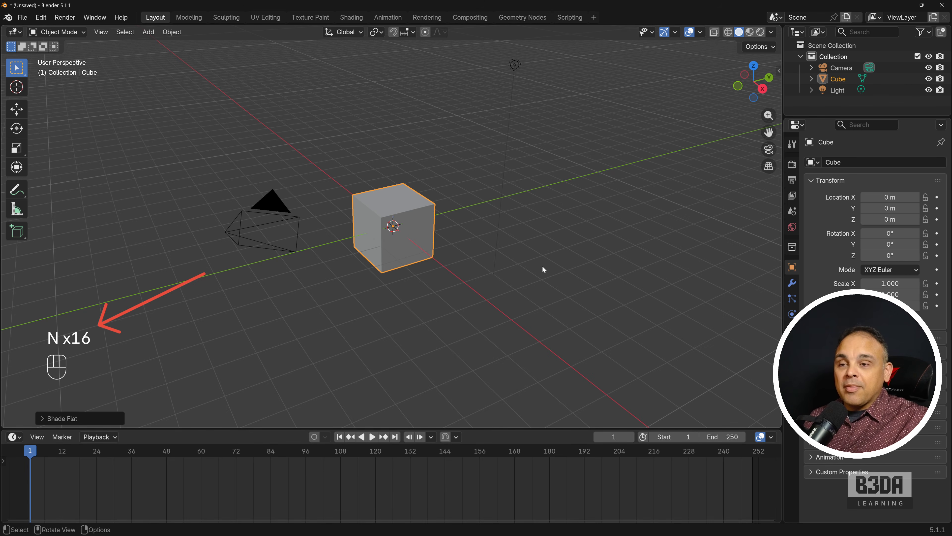
pyautogui.press('n')
pyautogui.press('n')
pyautogui.press('n')
pyautogui.press('n')
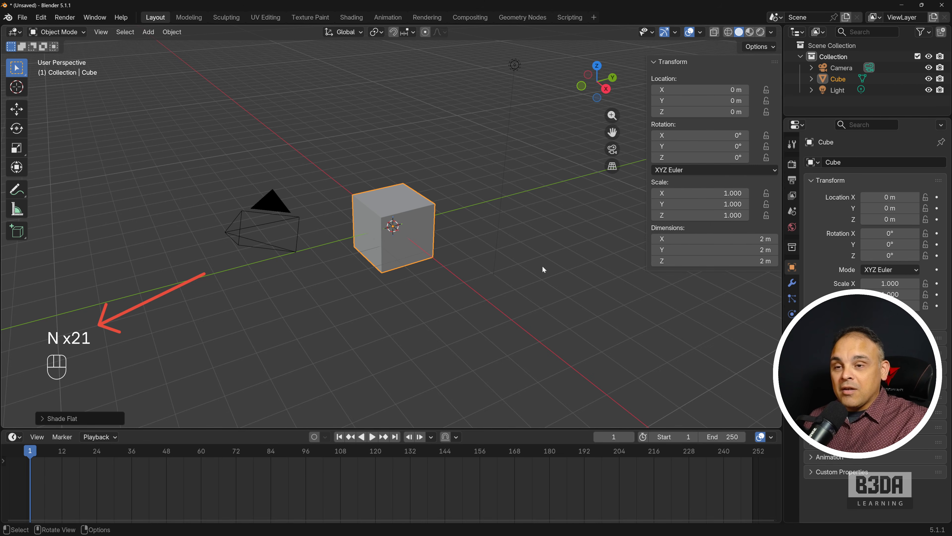
pyautogui.press('n')
pyautogui.press('n')
pyautogui.press('n')
pyautogui.press('n')
pyautogui.press('n')
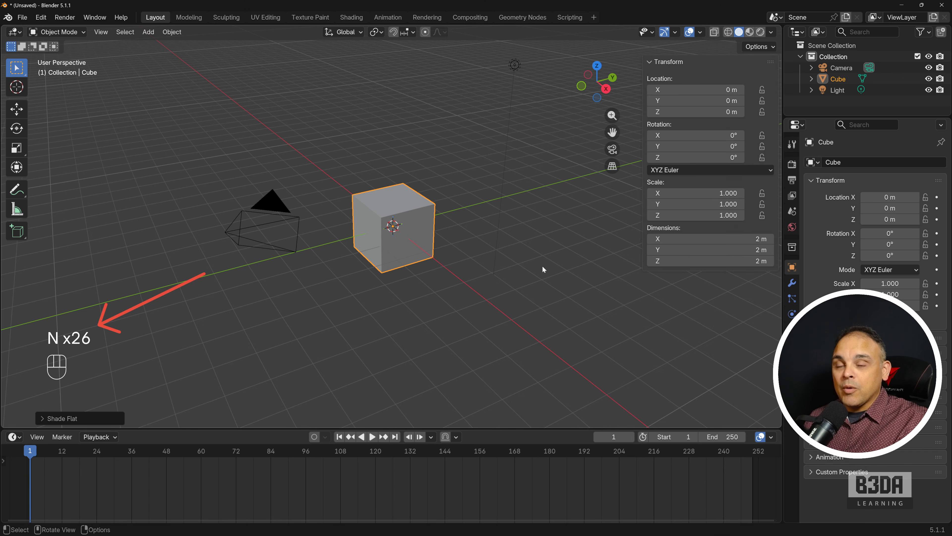
pyautogui.press('n')
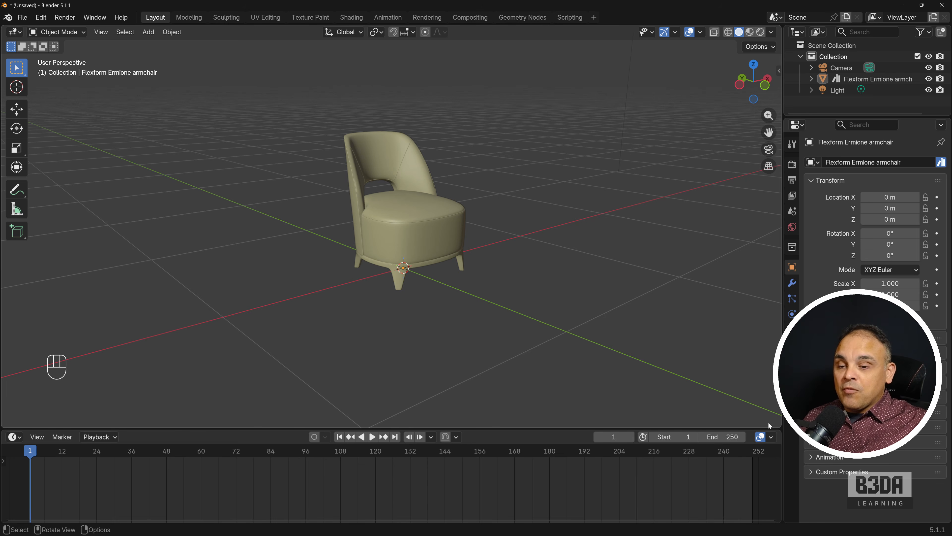
# - Enlarge the 3D viewport downward until it takes over the space of the Timeline area
pyautogui.moveTo(780, 423); pyautogui.dragTo(750, 472)
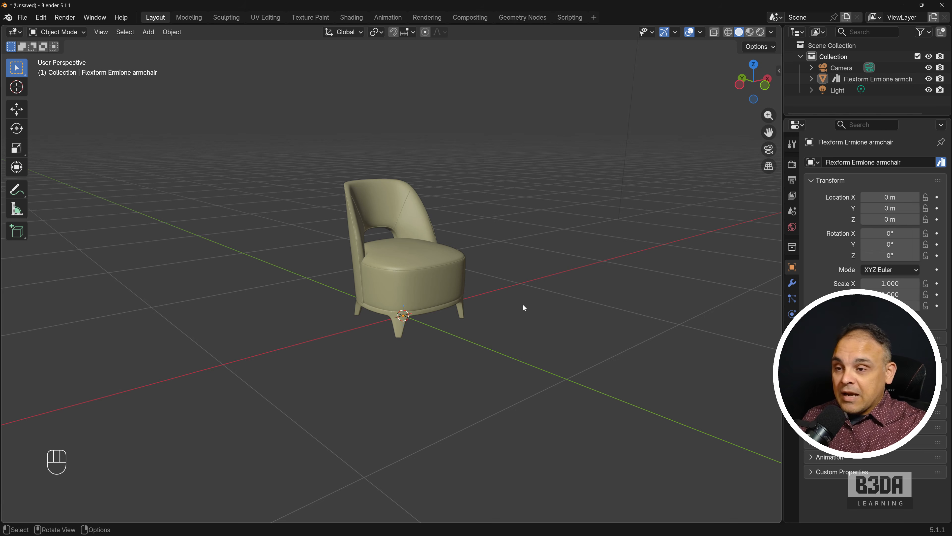
pyautogui.scroll(2, 524, 300)
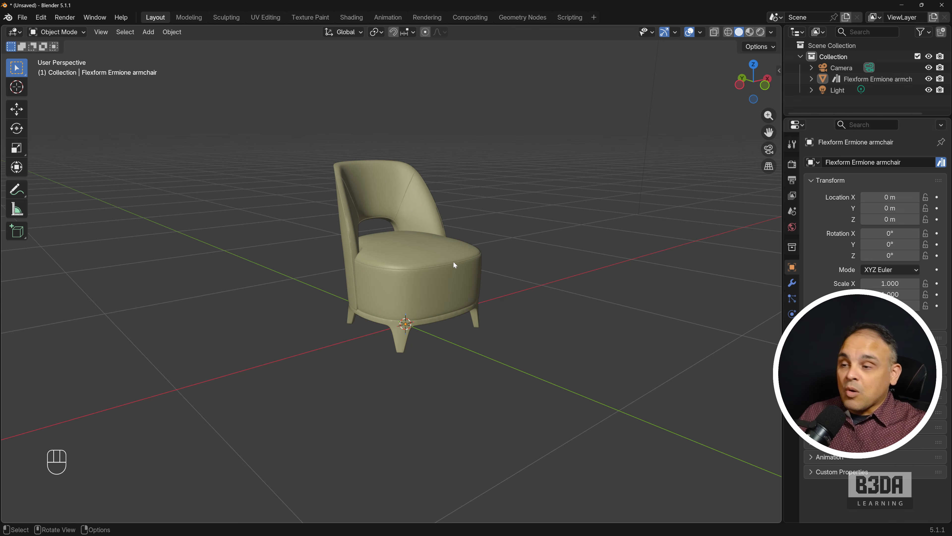
pyautogui.moveTo(492, 269); pyautogui.dragTo(490, 248, button='middle')
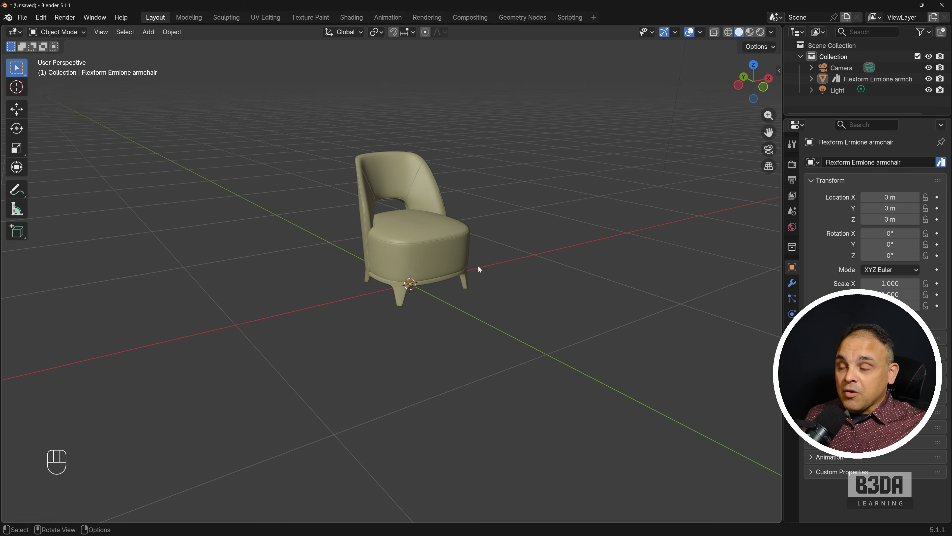
# - Examine the armchair at several distances by zooming the 3D viewport in and out
pyautogui.scroll(5, 477, 271)
pyautogui.scroll(-5, 477, 279)
pyautogui.scroll(-6, 477, 280)
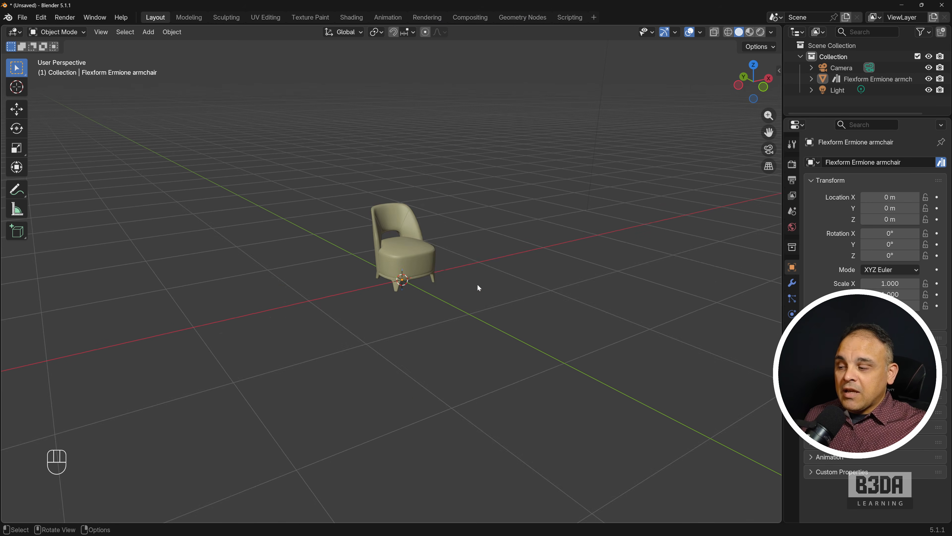
pyautogui.scroll(5, 477, 285)
pyautogui.scroll(3, 481, 295)
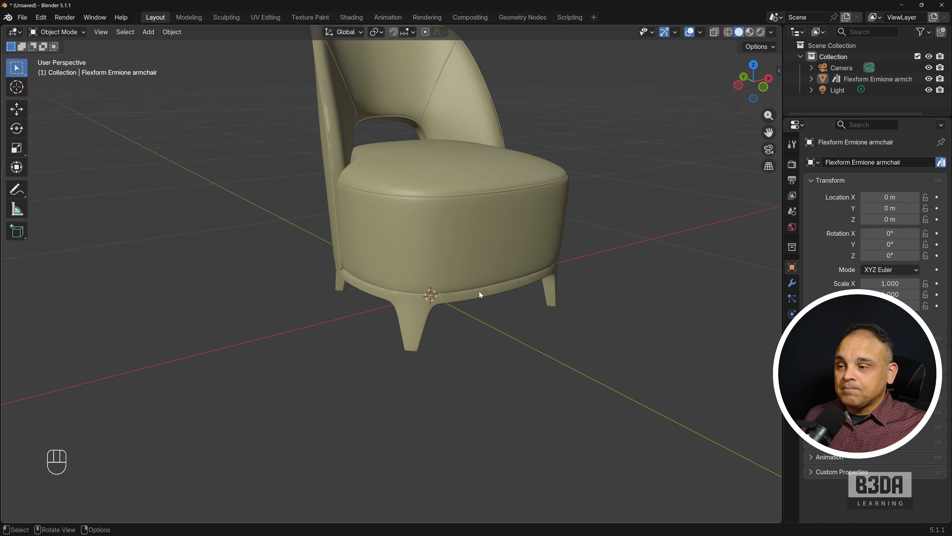
pyautogui.scroll(-5, 481, 295)
pyautogui.scroll(1, 481, 295)
pyautogui.scroll(3, 481, 295)
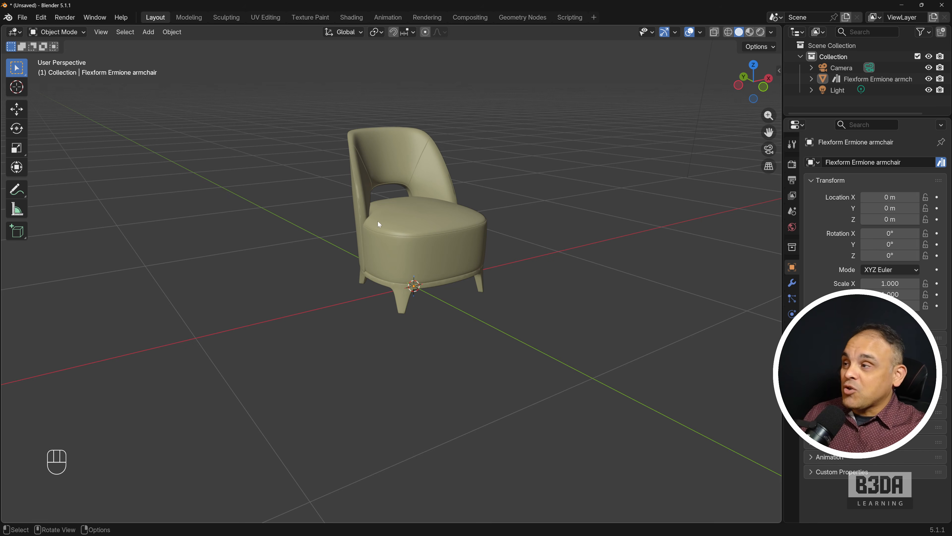
# - Examine the Viewpoint and other view commands offered for the 3D viewport without choosing any
pyautogui.click(103, 32)
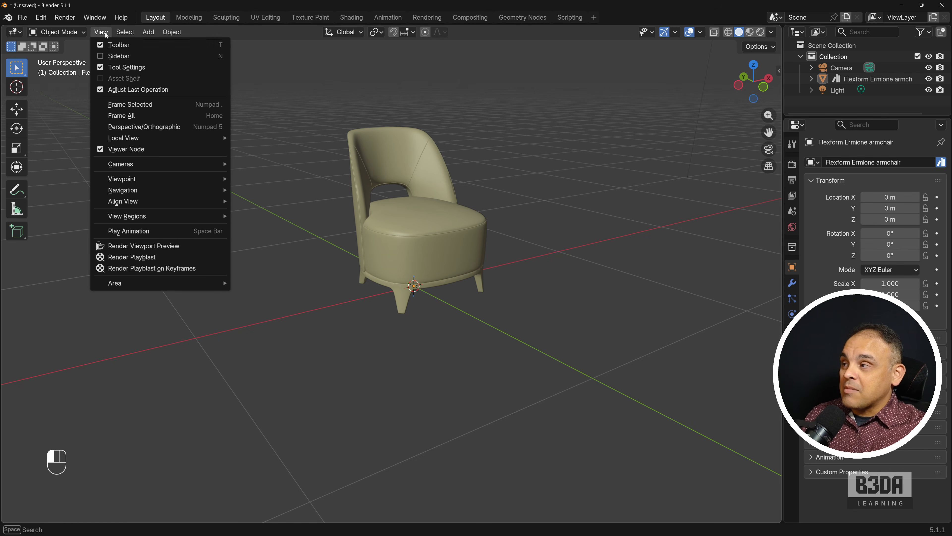
pyautogui.moveTo(195, 182)
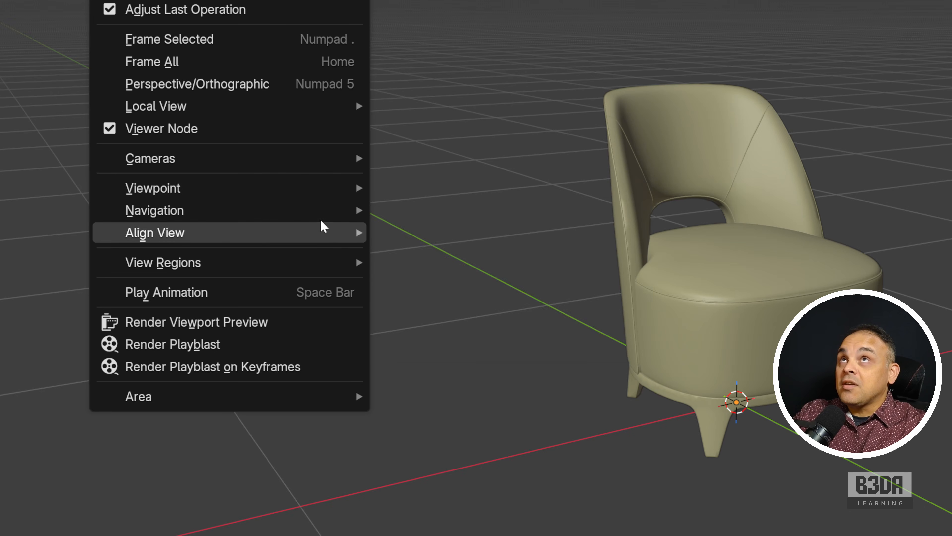
pyautogui.moveTo(317, 191)
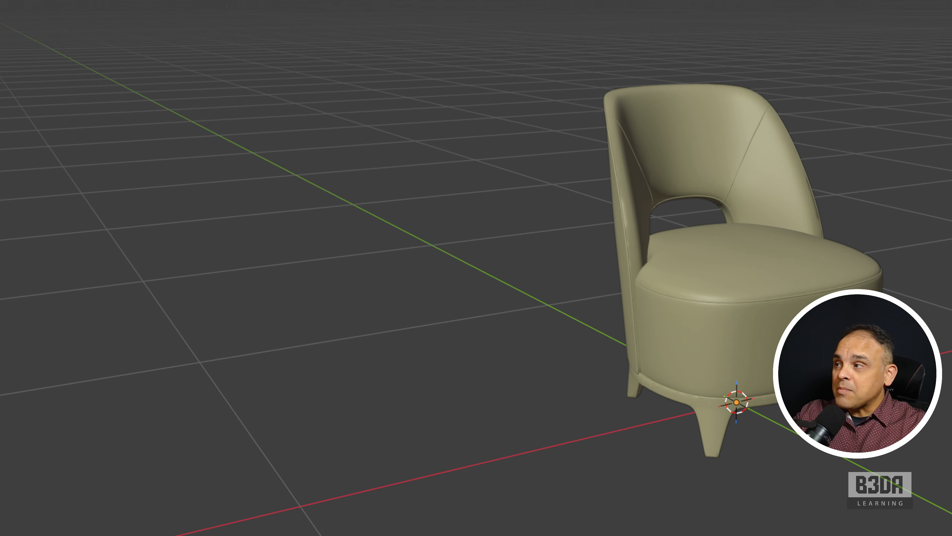
pyautogui.moveTo(432, 169); pyautogui.dragTo(427, 167, button='middle')
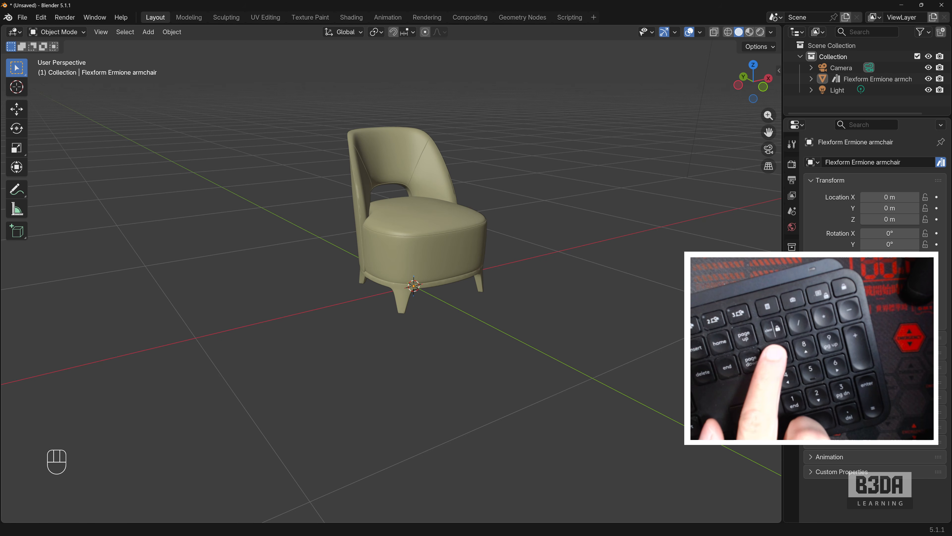
# - Switch the 3D viewport to the Top Orthographic view of the armchair
pyautogui.press('KP_7')
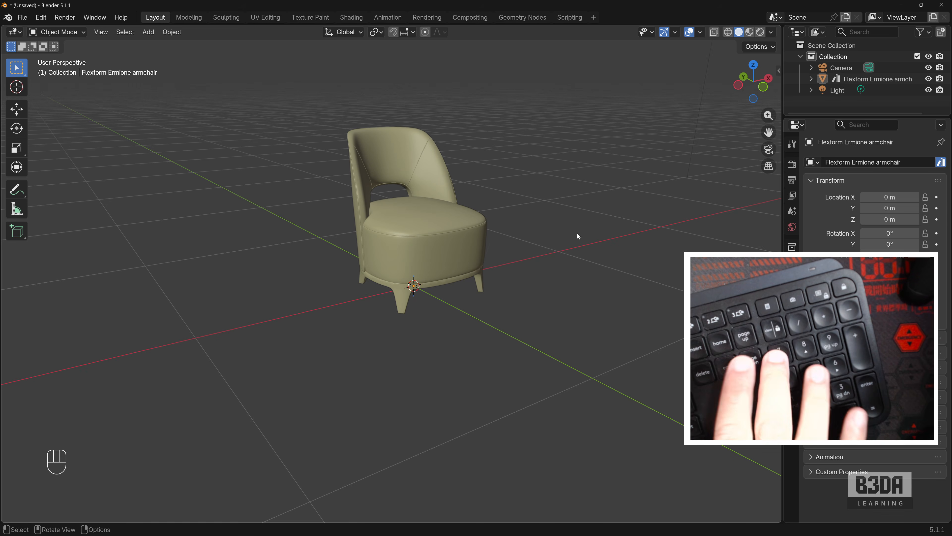
pyautogui.press('KP_7')
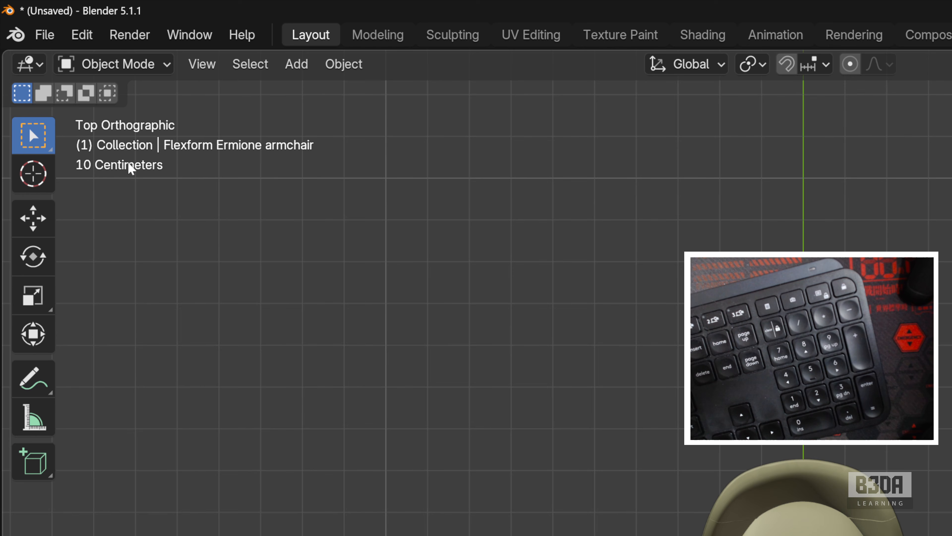
pyautogui.moveTo(86, 155)
pyautogui.mouseDown()
pyautogui.moveTo(188, 147)
pyautogui.moveTo(120, 102)
pyautogui.moveTo(74, 159)
pyautogui.moveTo(103, 162)
pyautogui.mouseUp()
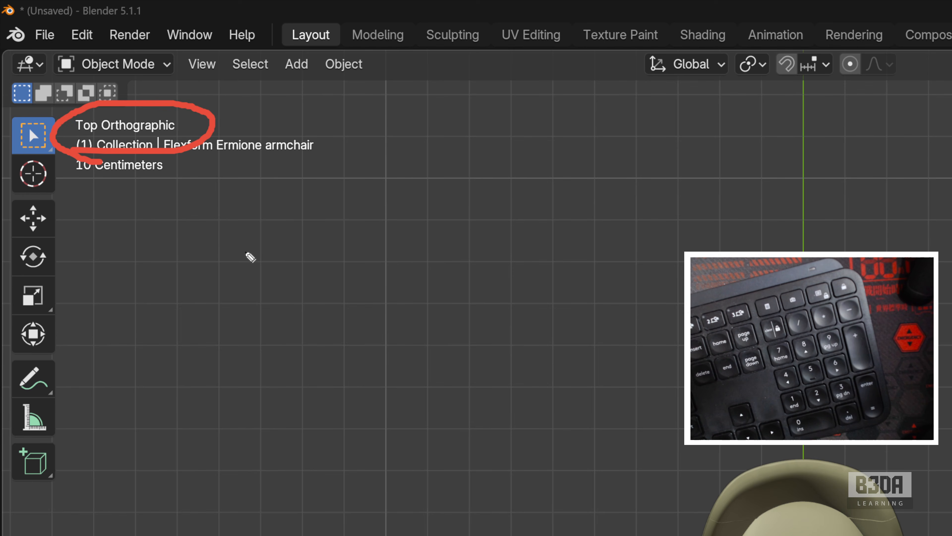
pyautogui.press('Escape')
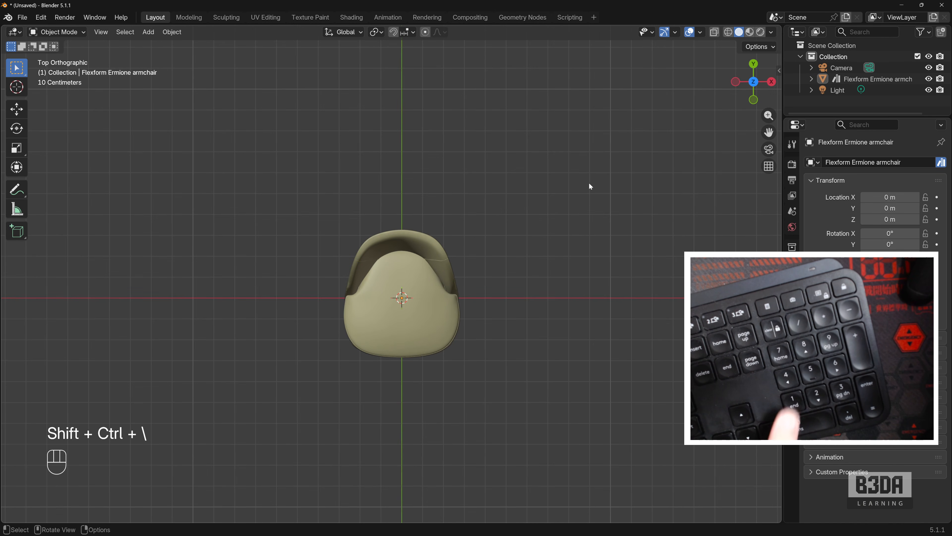
# - View the armchair in Front Orthographic, followed by Right Orthographic
pyautogui.press('KP_1')
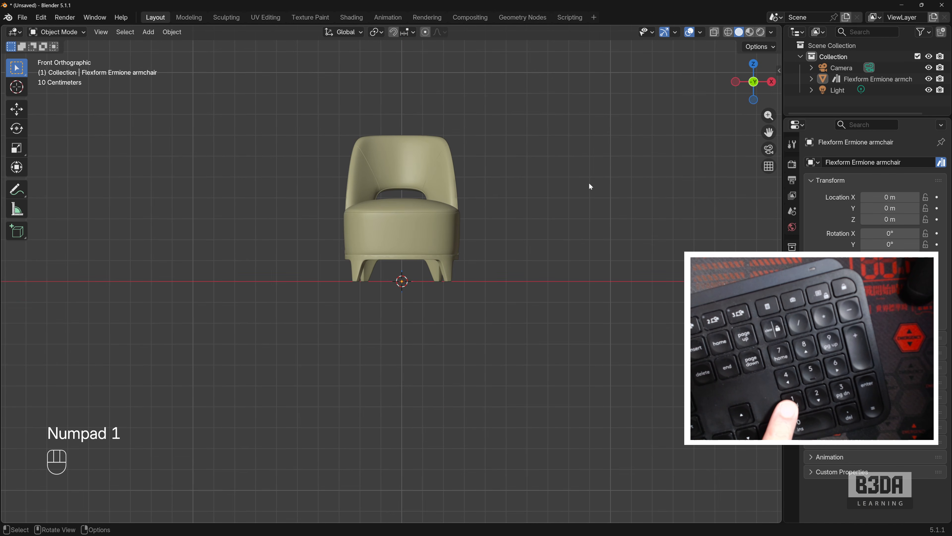
pyautogui.press('KP_3')
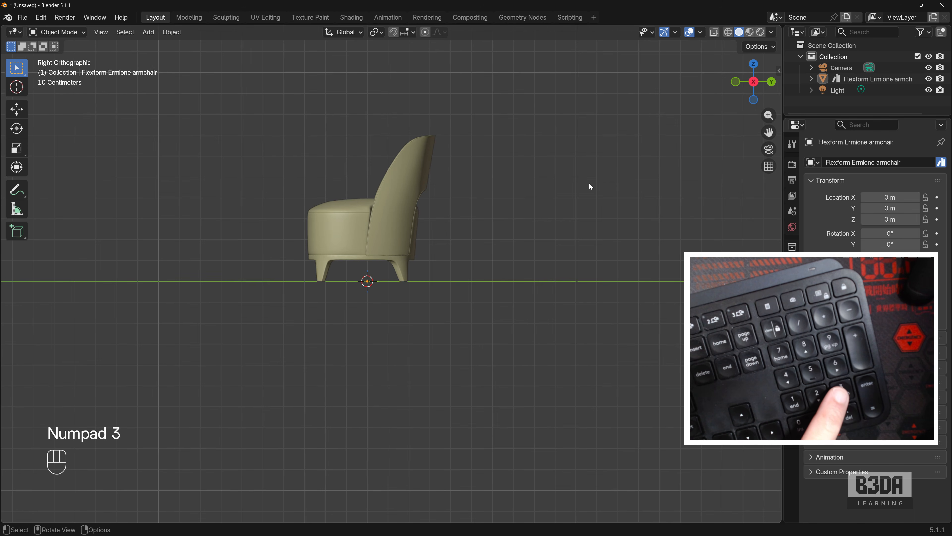
pyautogui.press('shift+ctrl+KP_2')
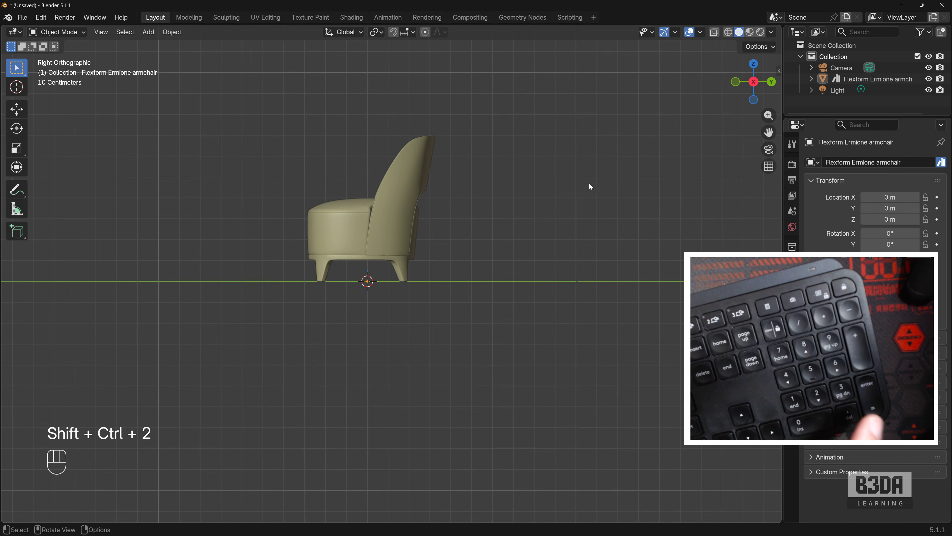
# - Compare the armchair's opposite orthographic views in pairs: top and bottom, front and back, right and left
pyautogui.press('KP_7')
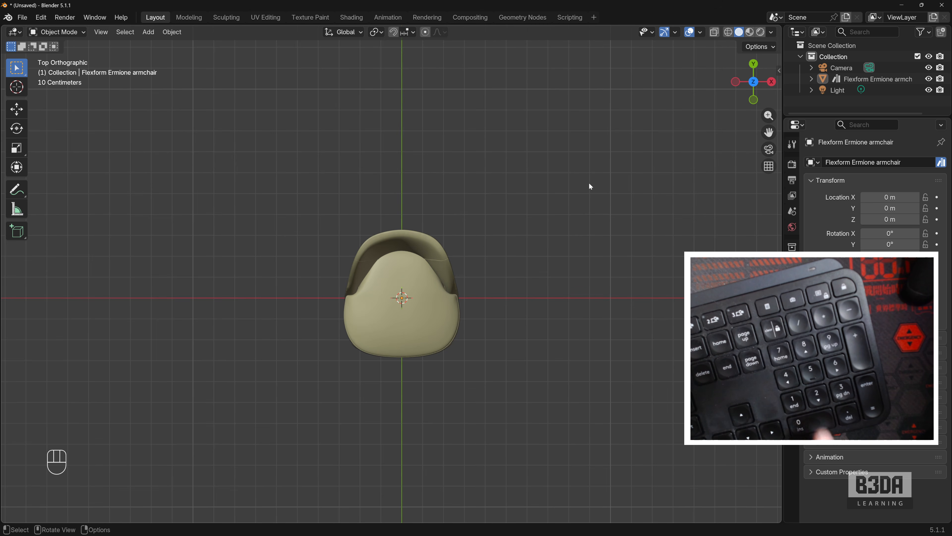
pyautogui.press('ctrl+KP_7')
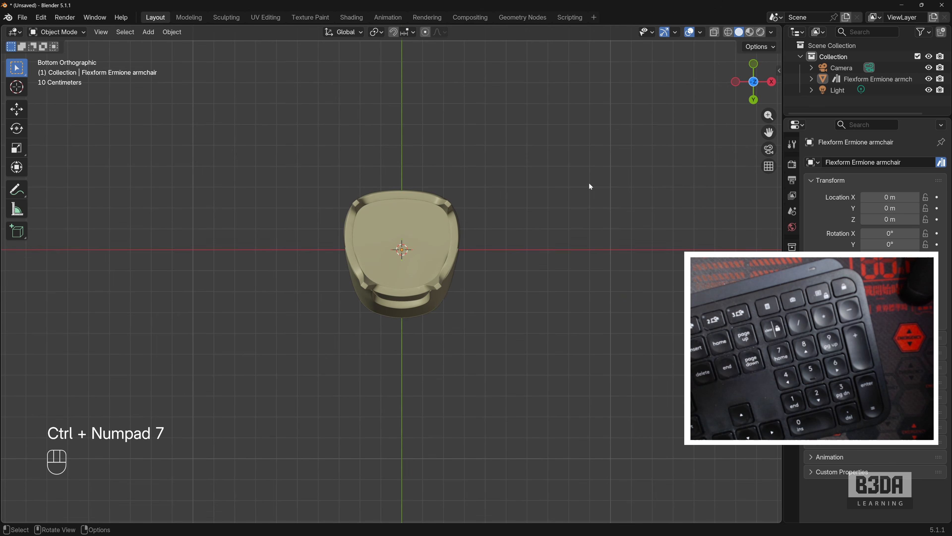
pyautogui.press('KP_1')
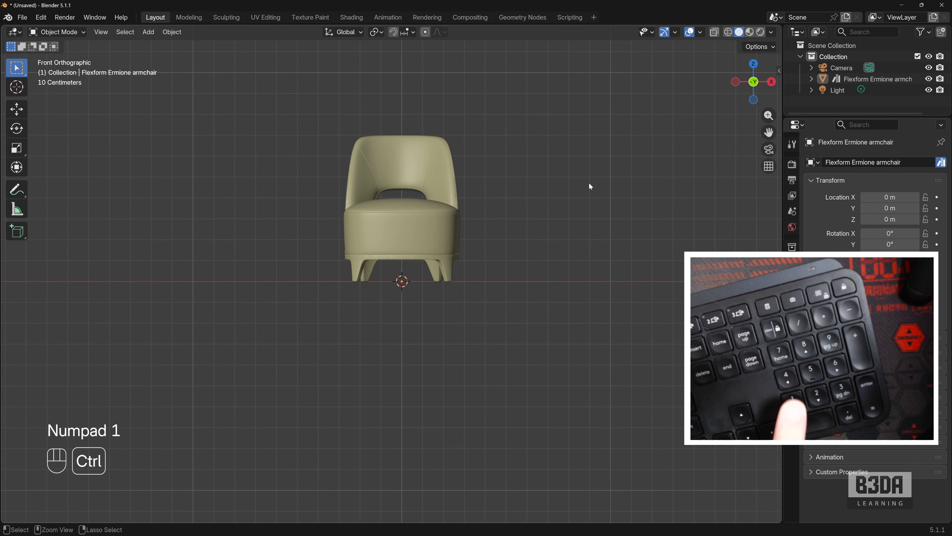
pyautogui.press('ctrl+KP_1')
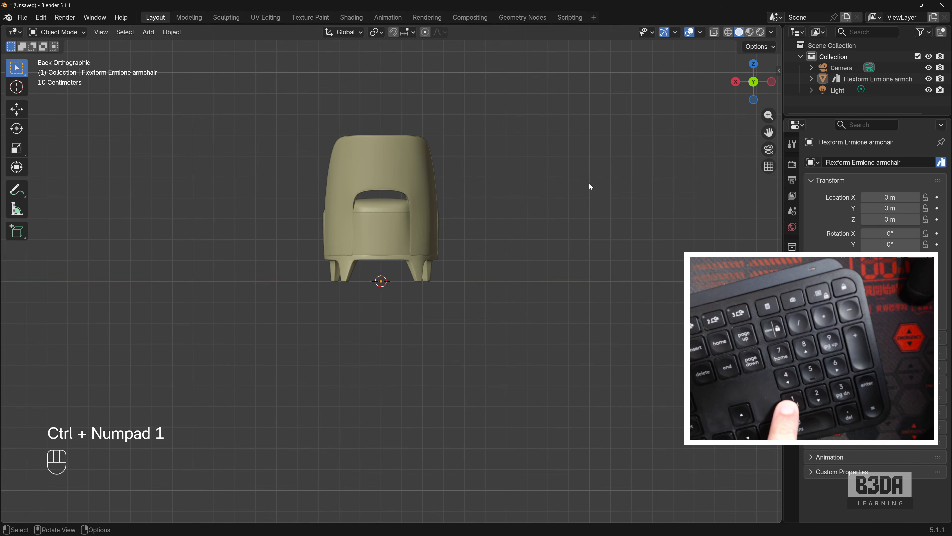
pyautogui.press('KP_3')
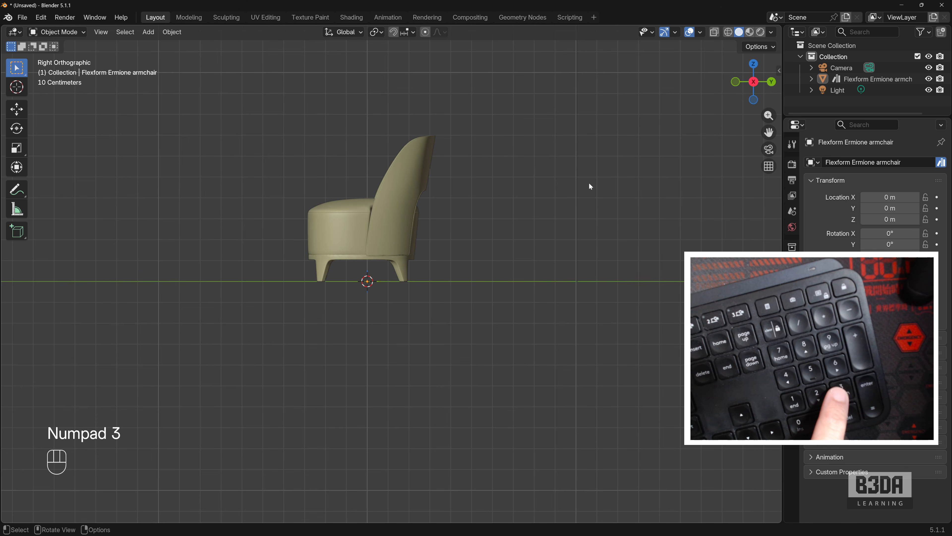
pyautogui.press('ctrl+KP_3')
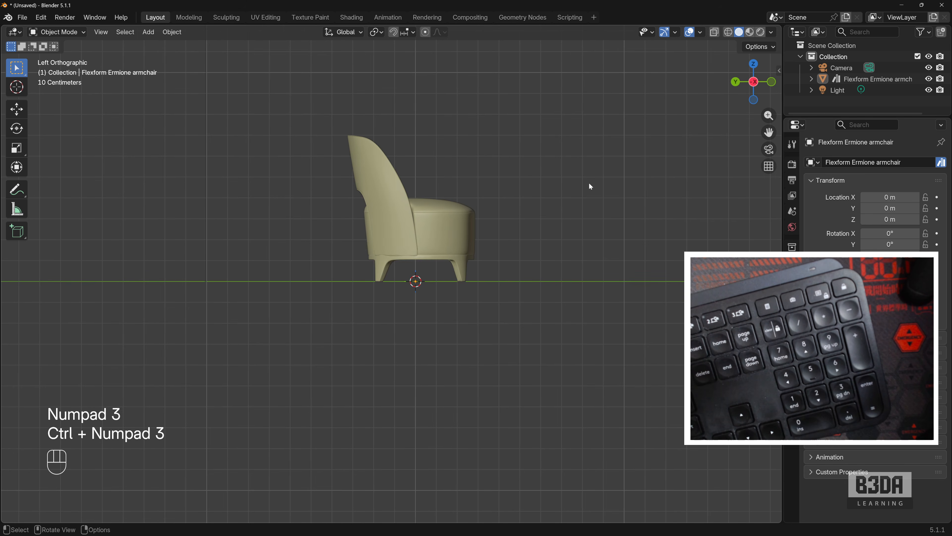
# - Return to the armchair's front view and toggle repeatedly between orthographic and perspective projection, ending in perspective
pyautogui.press('KP_1')
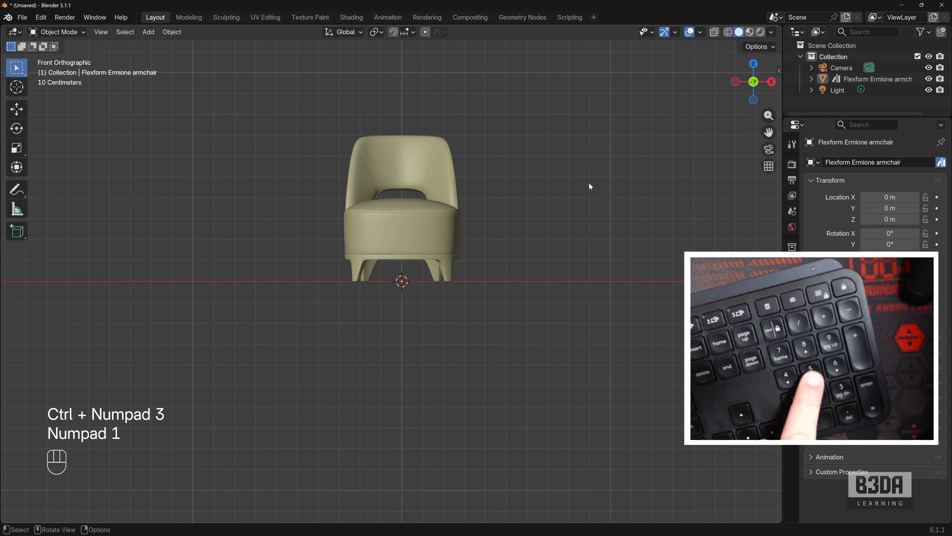
pyautogui.press('KP_5')
pyautogui.press('KP_5')
pyautogui.press('KP_5')
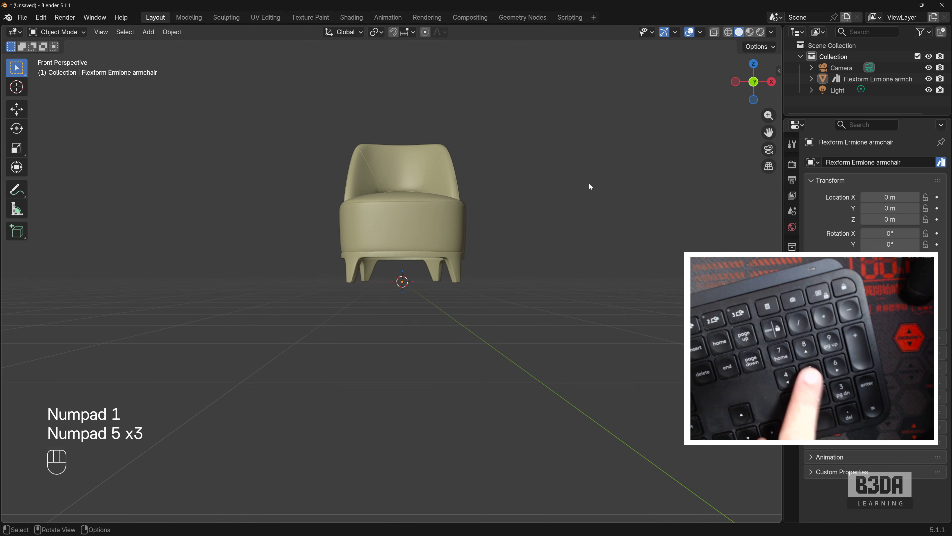
pyautogui.keyDown('shift'); pyautogui.moveTo(587, 269); pyautogui.dragTo(479, 303, button='middle'); pyautogui.keyUp('shift')
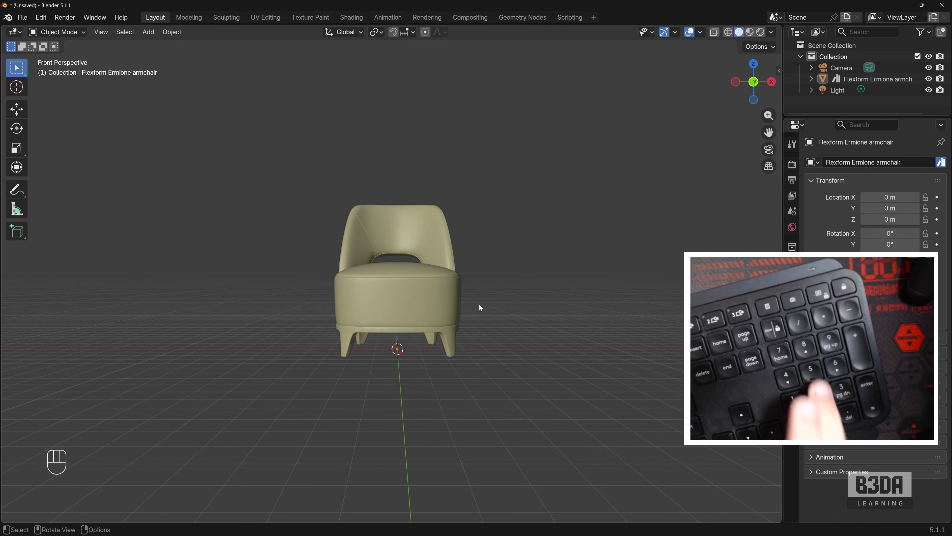
pyautogui.press('KP_5')
pyautogui.press('KP_5')
pyautogui.press('KP_5')
pyautogui.press('KP_5')
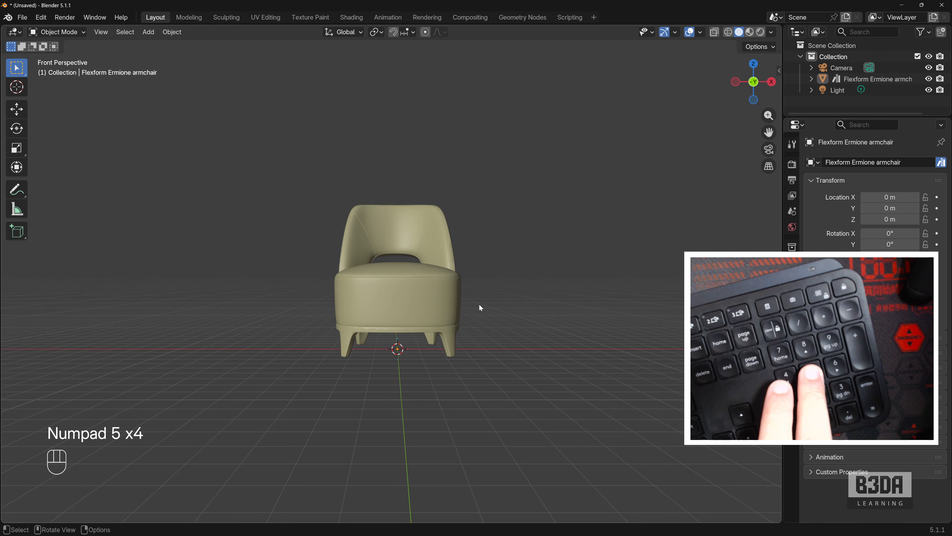
# - Switch the armchair's front view back and forth between perspective and orthographic projection, ending in orthographic
pyautogui.press('KP_5')
pyautogui.press('KP_5')
pyautogui.press('KP_5')
pyautogui.press('KP_5')
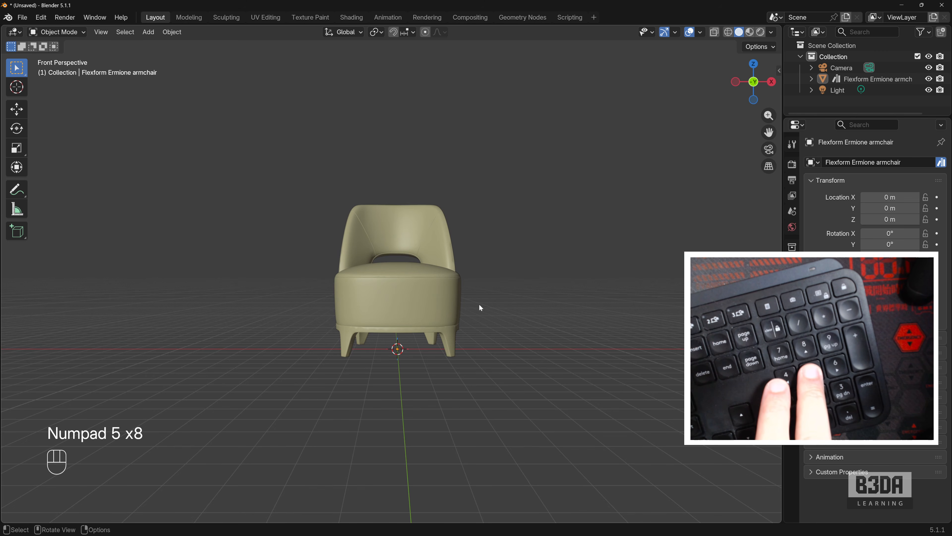
pyautogui.press('KP_5')
pyautogui.press('KP_5')
pyautogui.press('KP_5')
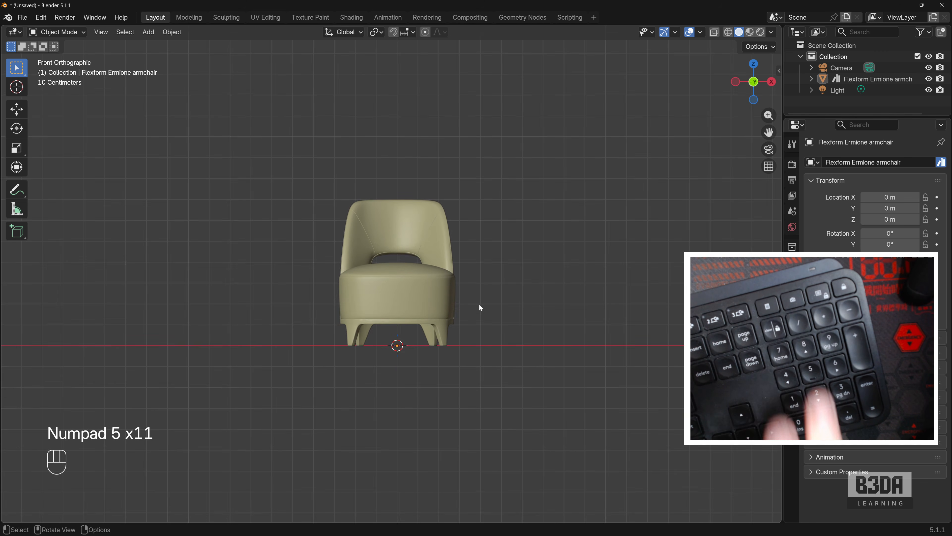
pyautogui.press('KP_5')
pyautogui.press('KP_5')
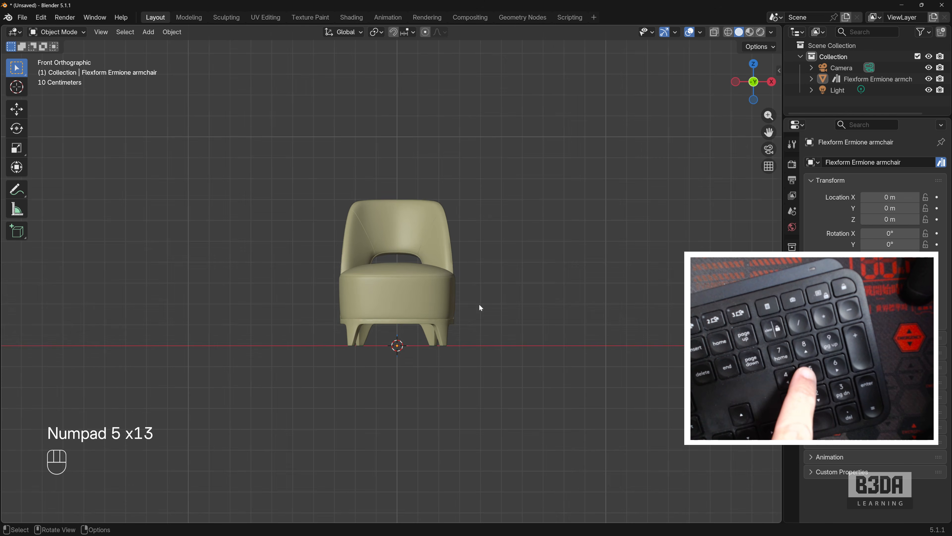
pyautogui.press('KP_5')
pyautogui.press('KP_5')
pyautogui.press('KP_5')
pyautogui.press('KP_5')
pyautogui.press('KP_5')
pyautogui.press('KP_5')
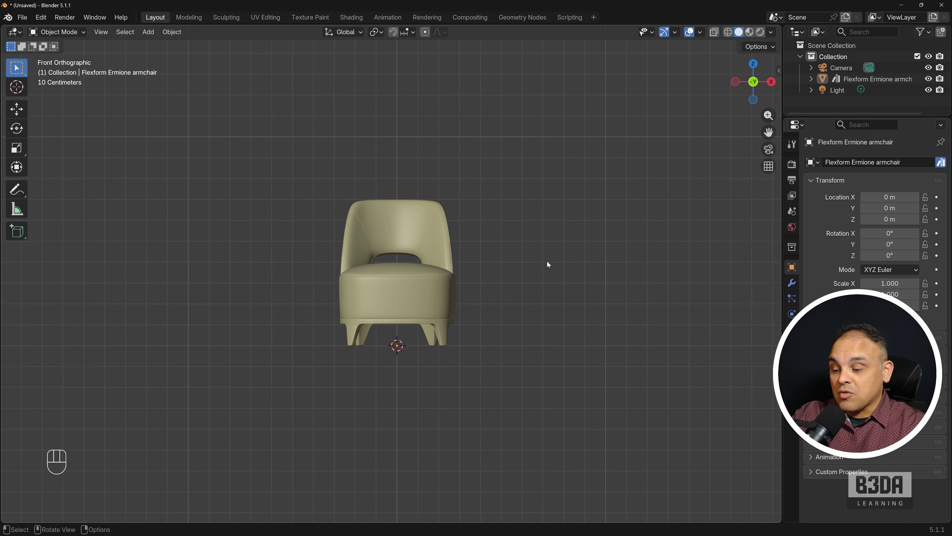
# - Try out the Emulate Numpad option in the Input preferences, turn it off again and close the preferences
pyautogui.click(41, 17)
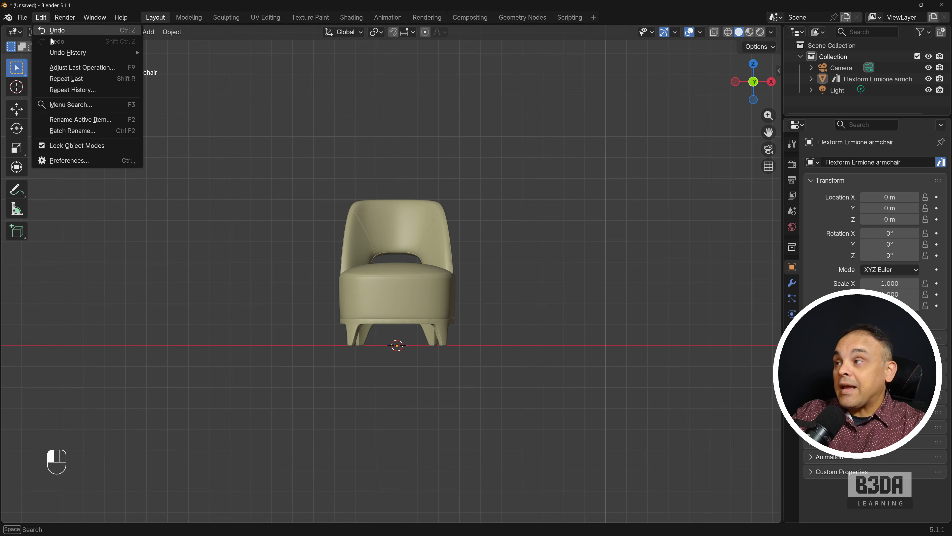
pyautogui.click(99, 162)
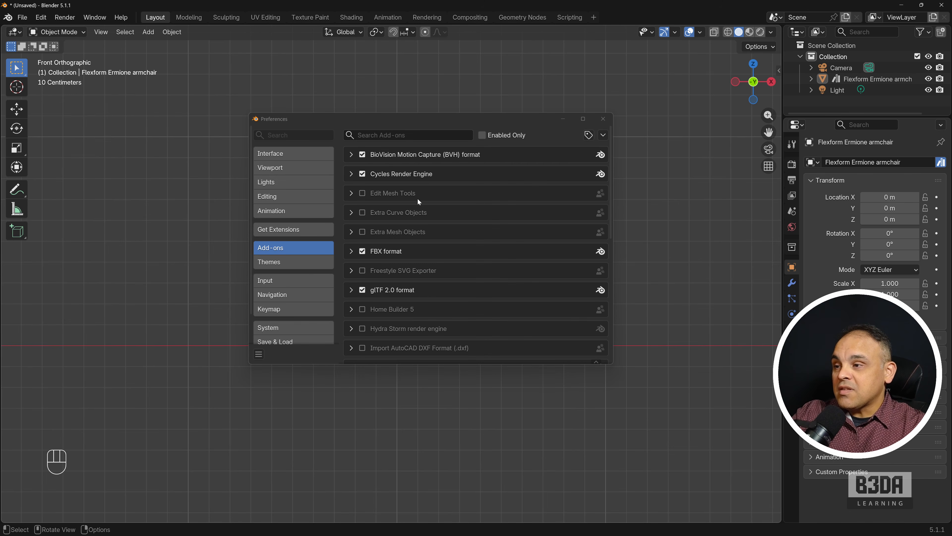
pyautogui.click(309, 280)
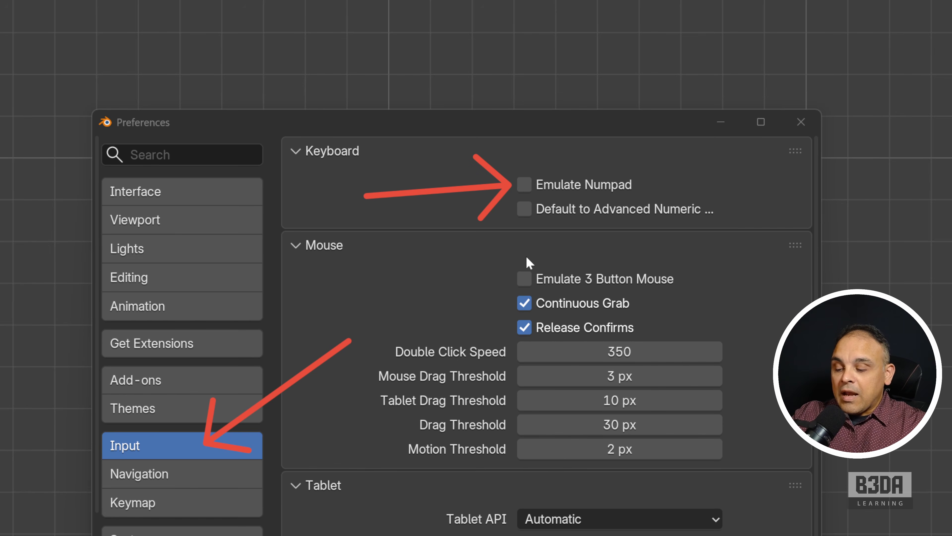
pyautogui.click(524, 184)
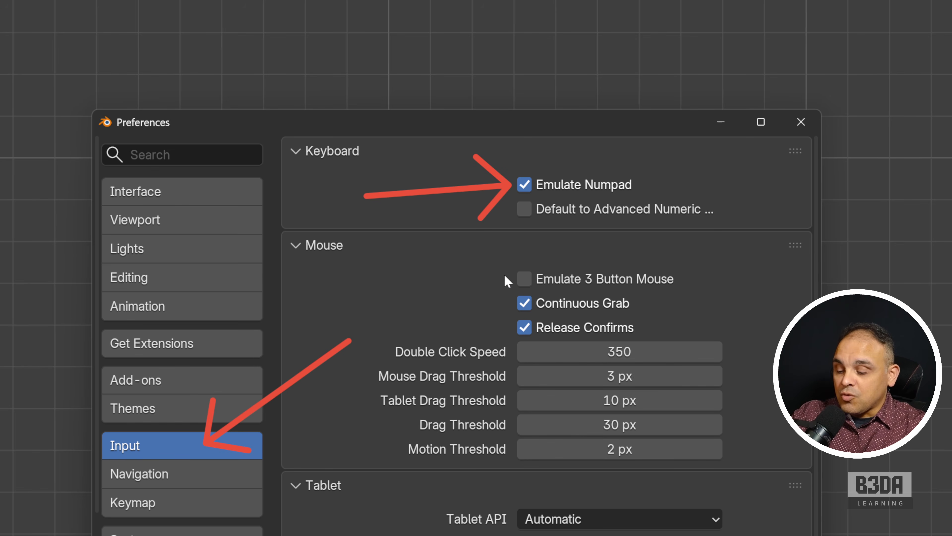
pyautogui.click(522, 184)
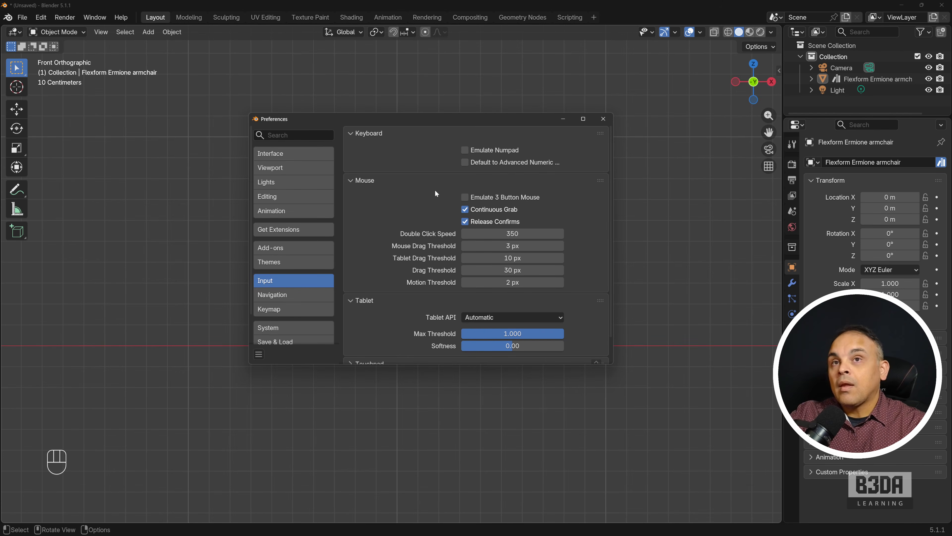
pyautogui.click(603, 119)
pyautogui.moveTo(421, 269); pyautogui.dragTo(484, 271, button='middle')
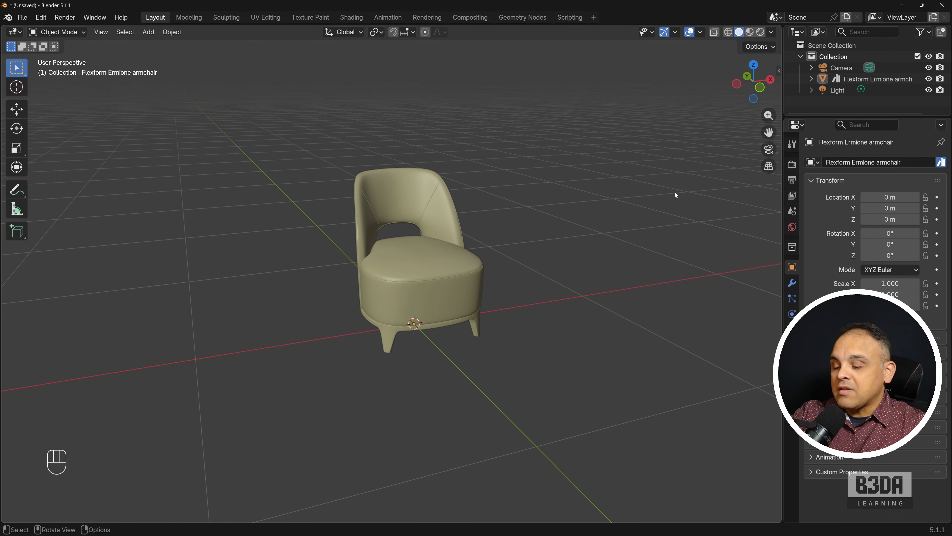
pyautogui.hotkey('shift', 'ctrl', '3')
pyautogui.moveTo(701, 74)
pyautogui.mouseDown()
pyautogui.moveTo(694, 107)
pyautogui.moveTo(772, 180)
pyautogui.moveTo(785, 48)
pyautogui.moveTo(698, 76)
pyautogui.mouseUp()
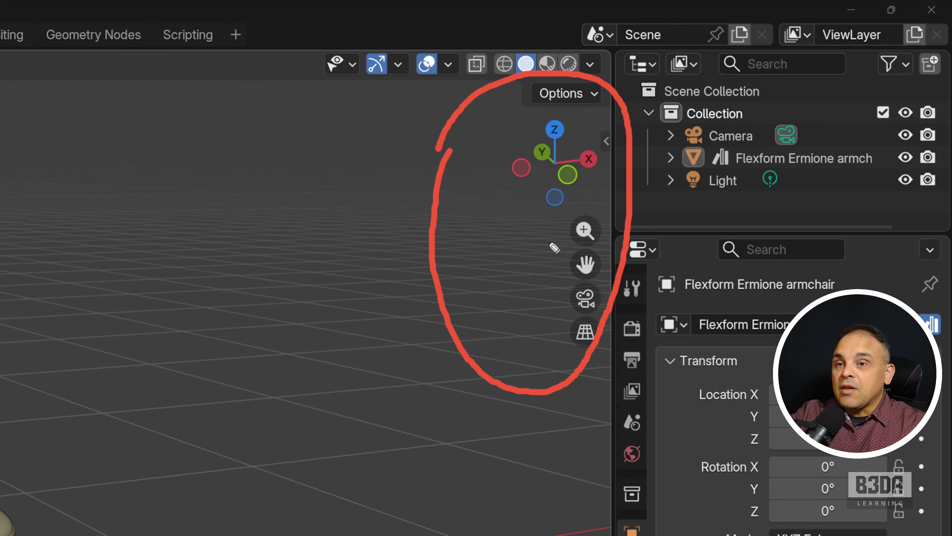
pyautogui.moveTo(357, 168); pyautogui.dragTo(498, 167)
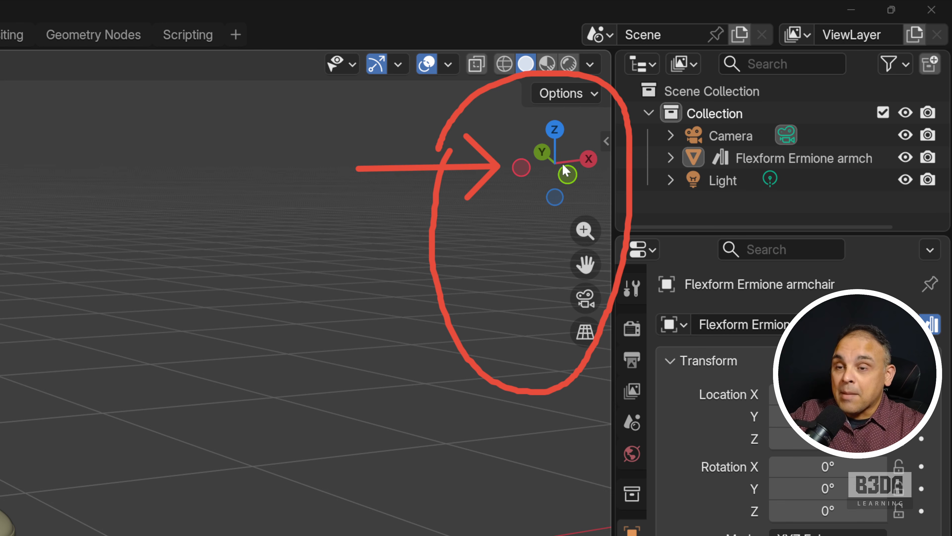
pyautogui.moveTo(346, 297)
pyautogui.mouseDown()
pyautogui.moveTo(493, 287)
pyautogui.moveTo(488, 292)
pyautogui.mouseUp()
pyautogui.moveTo(320, 283); pyautogui.dragTo(551, 283)
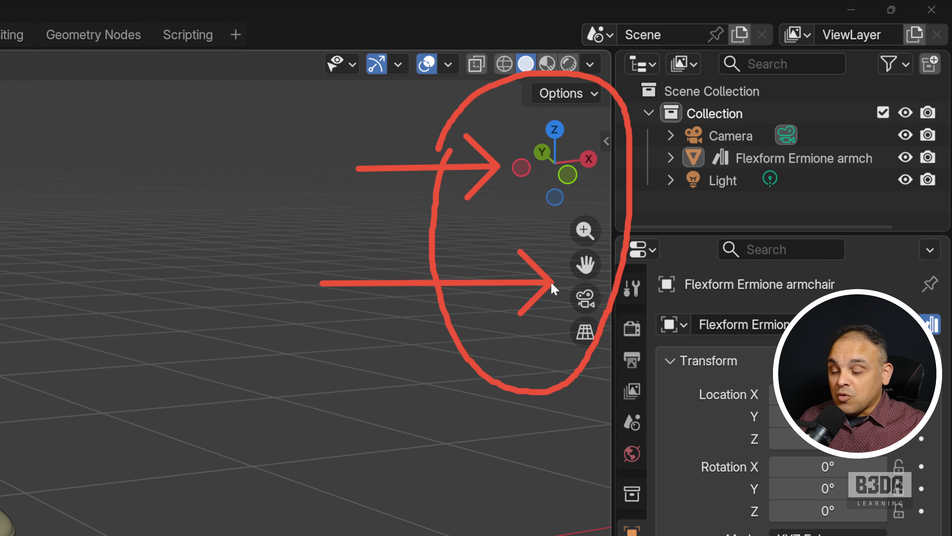
pyautogui.press('Escape')
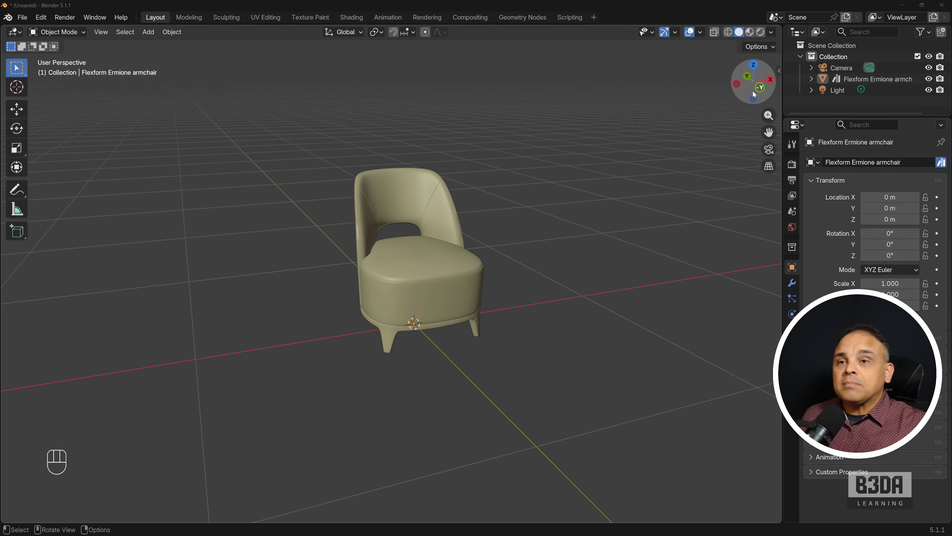
# - Orbit around the armchair with the navigation gizmo and snap to its Top, Right and Left orthographic views
pyautogui.moveTo(751, 88)
pyautogui.mouseDown()
pyautogui.moveTo(742, 69)
pyautogui.moveTo(752, 66)
pyautogui.moveTo(770, 80)
pyautogui.moveTo(744, 96)
pyautogui.moveTo(739, 83)
pyautogui.moveTo(772, 86)
pyautogui.moveTo(755, 84)
pyautogui.moveTo(769, 96)
pyautogui.moveTo(745, 87)
pyautogui.mouseUp()
pyautogui.hotkey('ctrl', 'shift', '2')
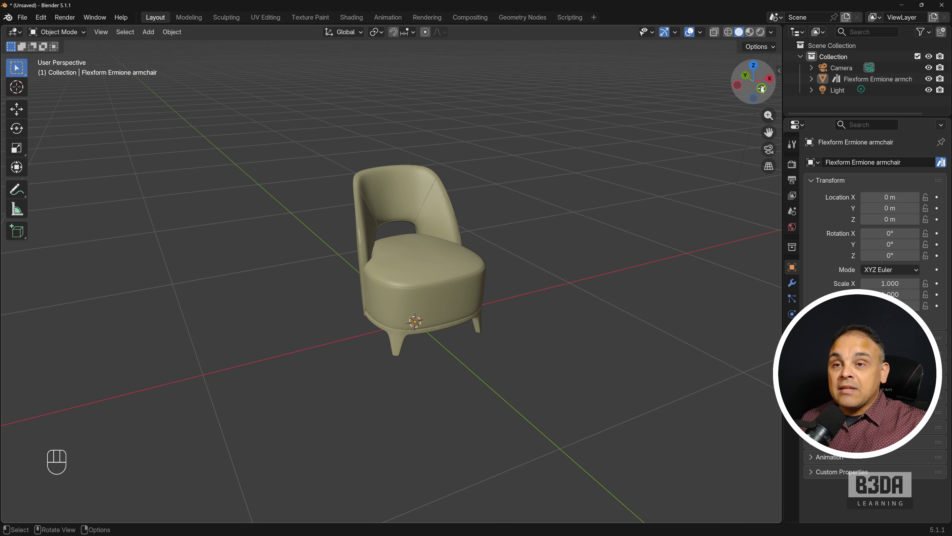
pyautogui.click(754, 67)
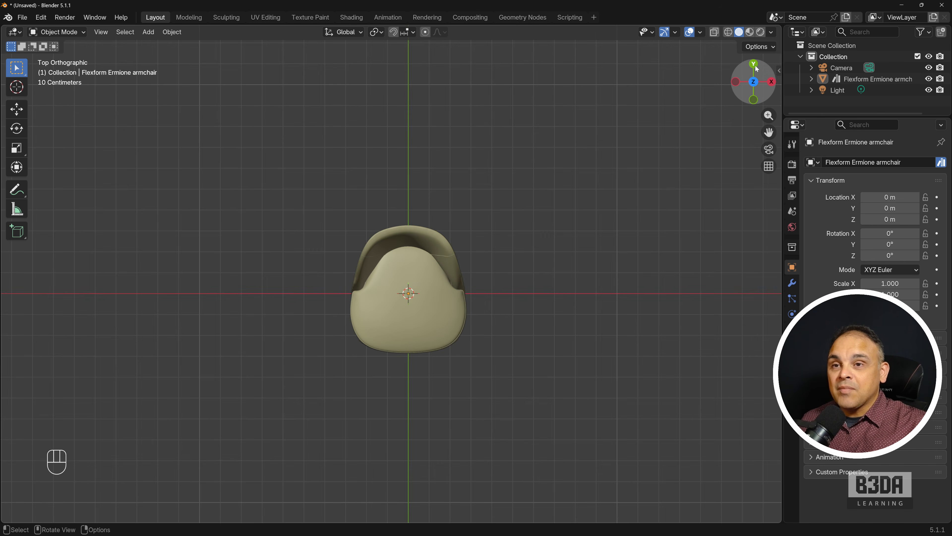
pyautogui.click(771, 86)
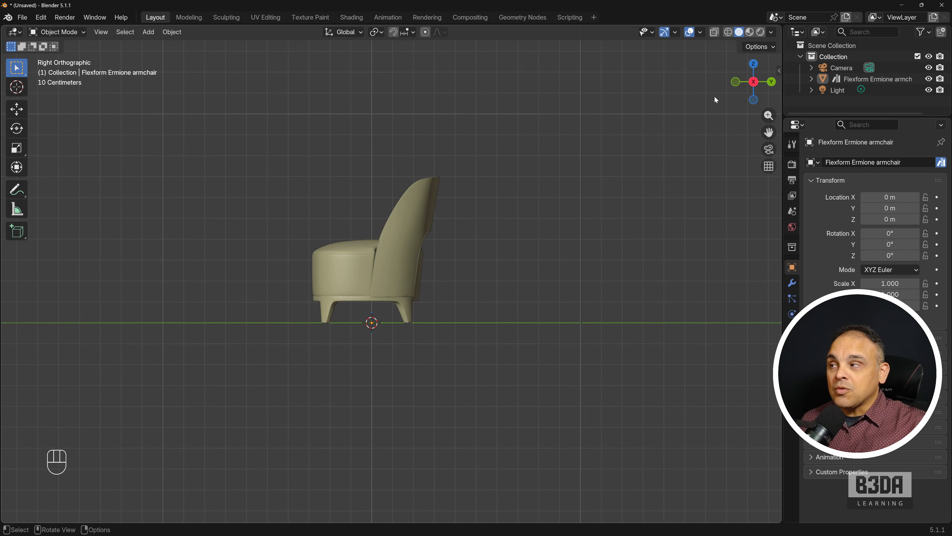
pyautogui.moveTo(753, 81)
pyautogui.mouseDown()
pyautogui.moveTo(733, 96)
pyautogui.moveTo(755, 95)
pyautogui.mouseUp()
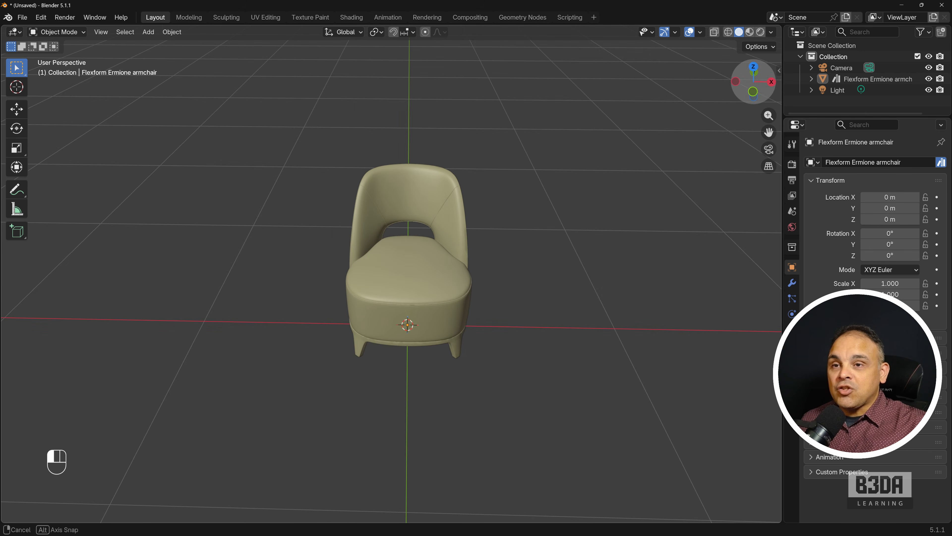
pyautogui.click(735, 82)
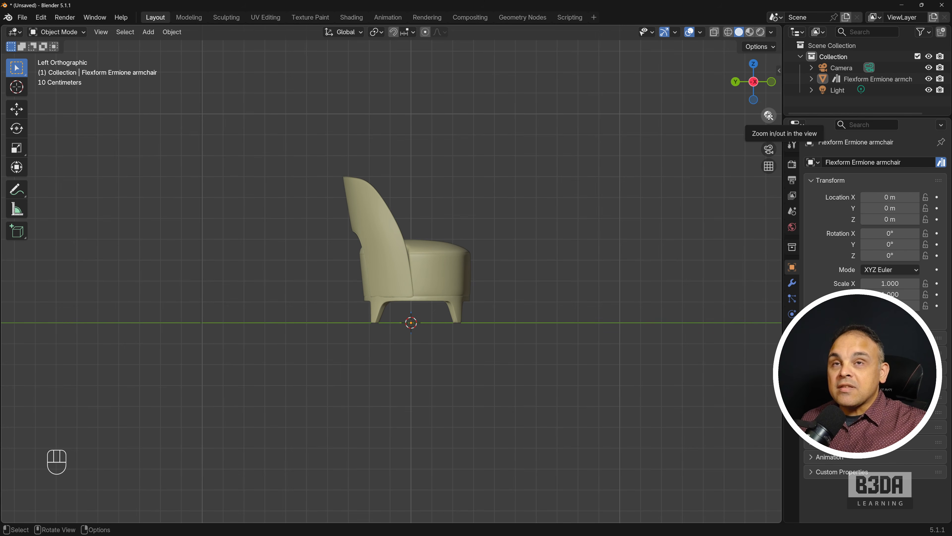
# - Zoom and pan the armchair's left view with the viewport navigation controls, and look through the scene camera before returning to a free view
pyautogui.moveTo(767, 116)
pyautogui.mouseDown()
pyautogui.moveTo(767, 139)
pyautogui.moveTo(767, 116)
pyautogui.mouseUp()
pyautogui.moveTo(768, 132)
pyautogui.mouseDown()
pyautogui.moveTo(708, 107)
pyautogui.moveTo(816, 199)
pyautogui.moveTo(842, 107)
pyautogui.moveTo(808, 133)
pyautogui.moveTo(769, 132)
pyautogui.mouseUp()
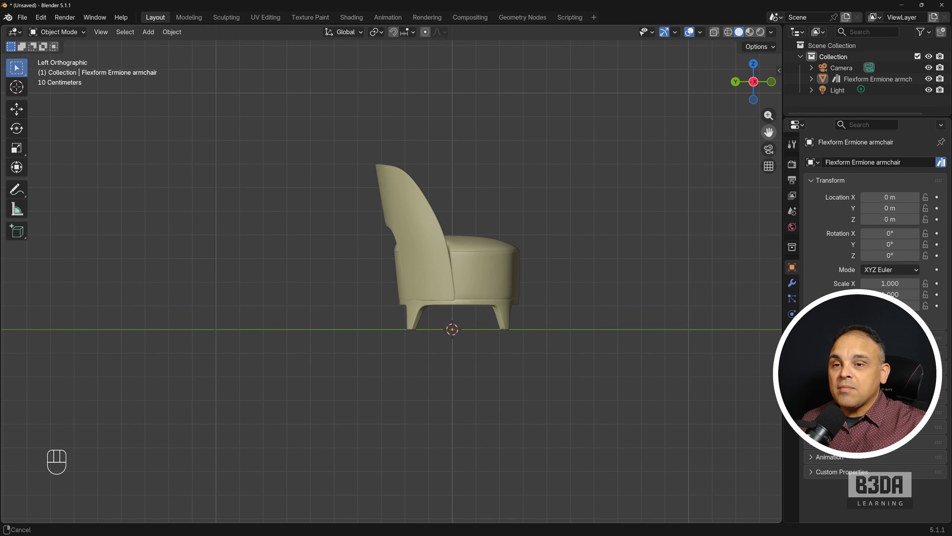
pyautogui.click(769, 150)
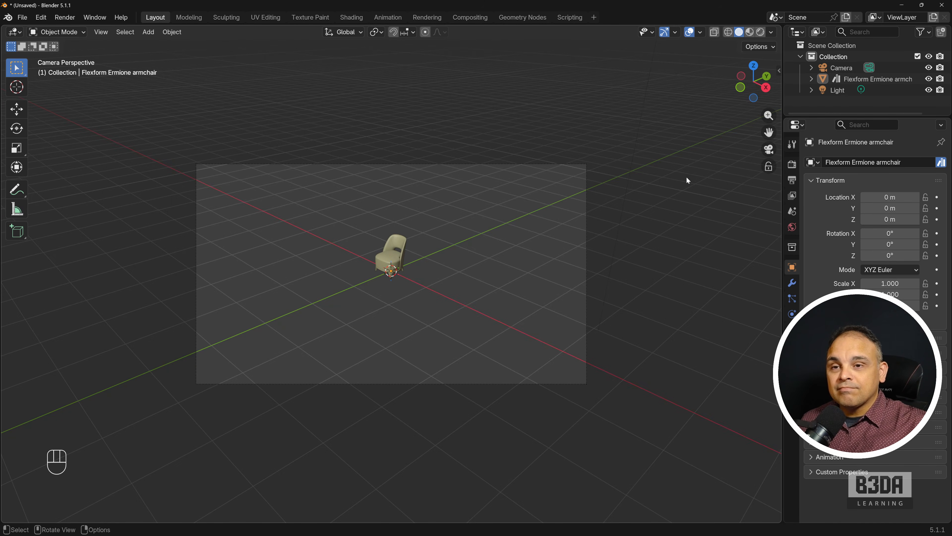
pyautogui.moveTo(419, 259); pyautogui.dragTo(542, 255, button='middle')
pyautogui.scroll(5, 412, 262)
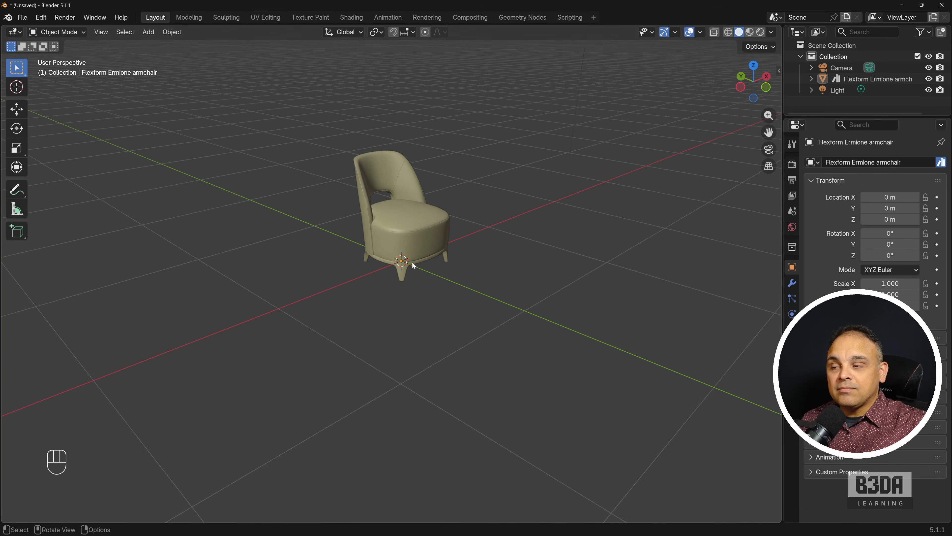
# - Toggle the angled armchair view repeatedly between perspective and orthographic with the viewport's projection control, ending in perspective
pyautogui.click(769, 167)
pyautogui.click(769, 166)
pyautogui.click(769, 167)
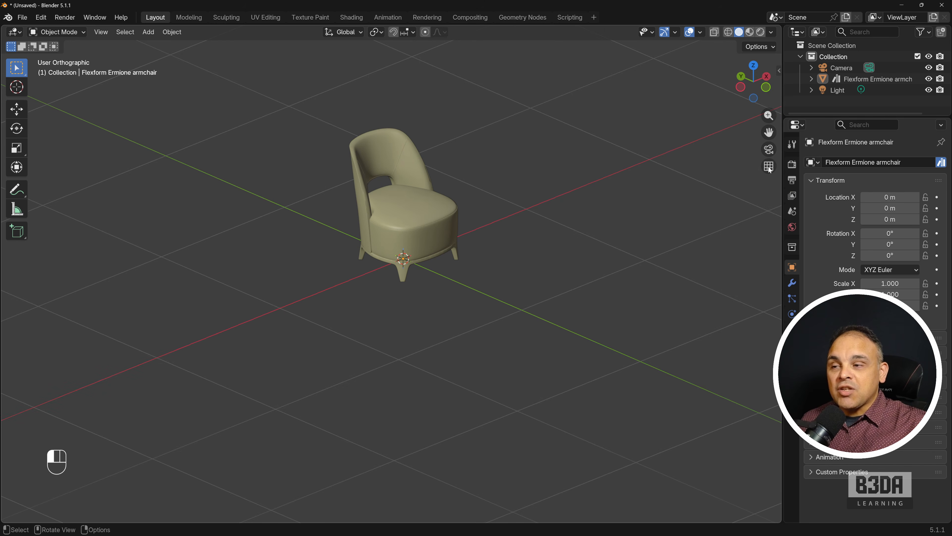
pyautogui.click(768, 166)
pyautogui.click(769, 166)
pyautogui.click(769, 166)
pyautogui.click(769, 166)
pyautogui.click(769, 166)
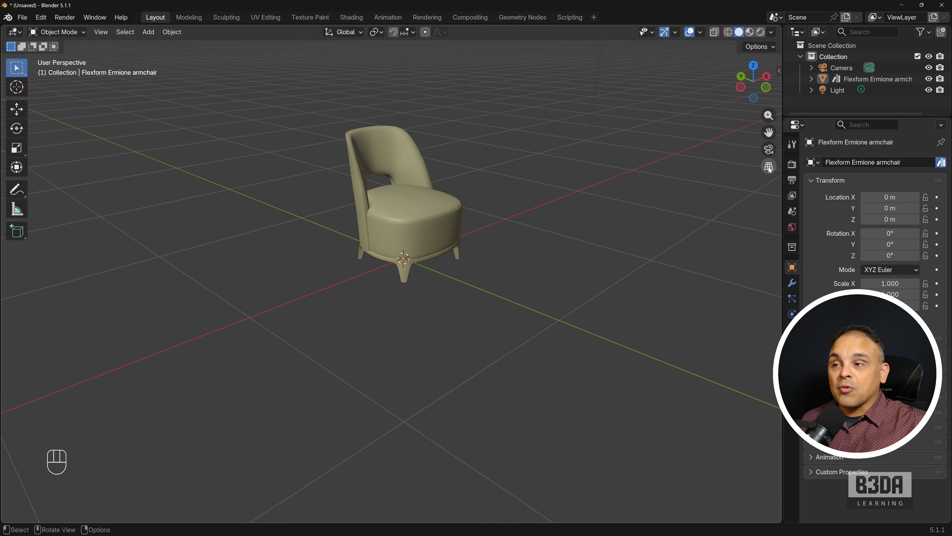
pyautogui.click(769, 167)
pyautogui.click(769, 167)
pyautogui.click(769, 167)
pyautogui.click(769, 167)
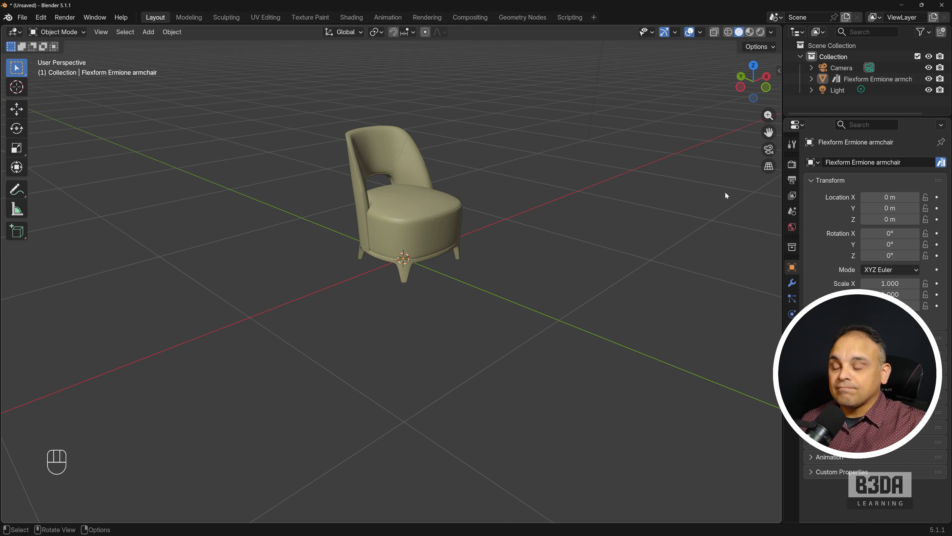
pyautogui.moveTo(692, 176)
pyautogui.keyDown('shift'); pyautogui.mouseDown(button='middle')
pyautogui.moveTo(623, 195)
pyautogui.moveTo(658, 233)
pyautogui.moveTo(691, 168)
pyautogui.mouseUp(button='middle'); pyautogui.keyUp('shift')
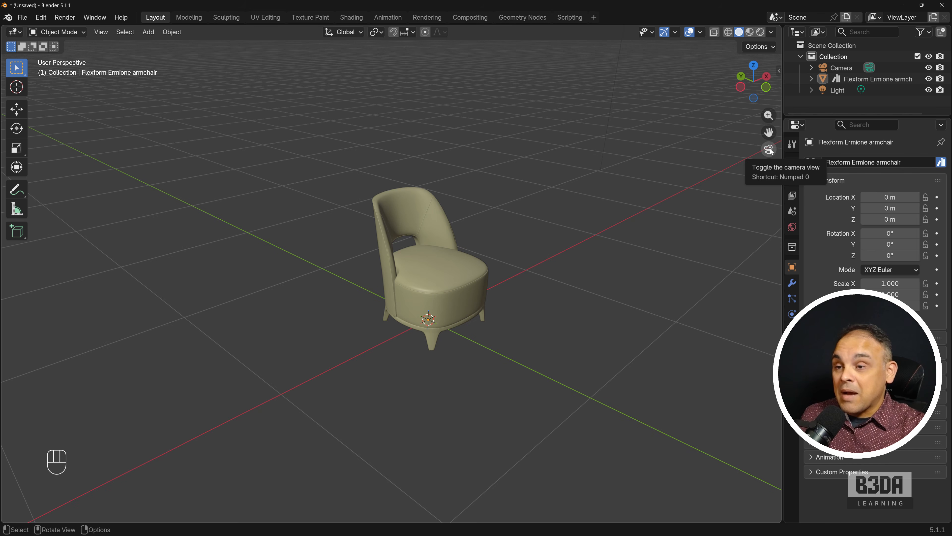
pyautogui.scroll(-3, 584, 347)
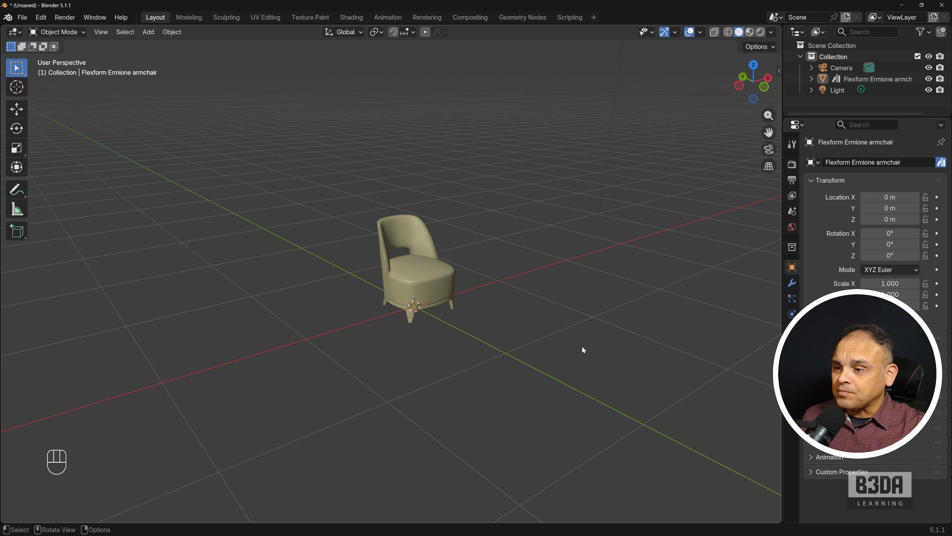
pyautogui.moveTo(583, 349); pyautogui.dragTo(526, 262, button='middle')
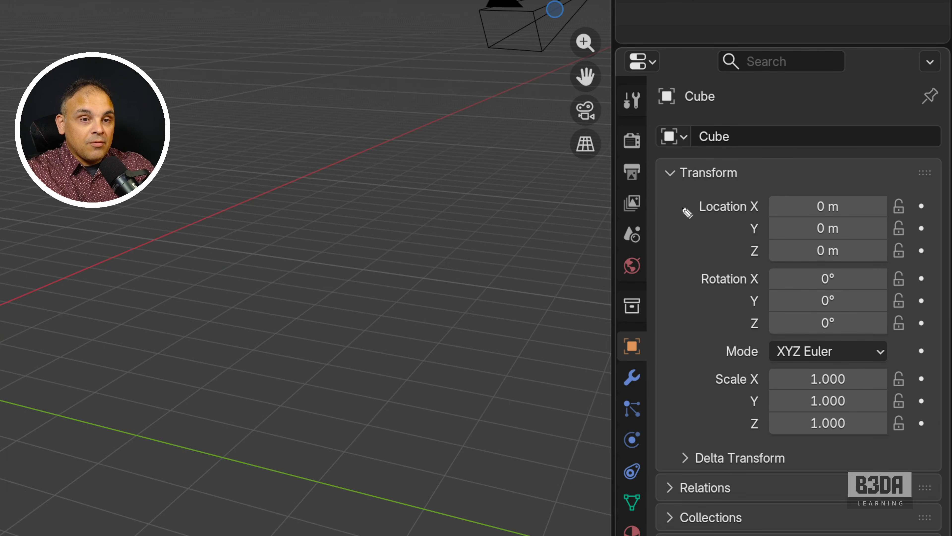
pyautogui.moveTo(682, 200)
pyautogui.mouseDown()
pyautogui.moveTo(794, 154)
pyautogui.moveTo(909, 243)
pyautogui.moveTo(707, 283)
pyautogui.moveTo(670, 211)
pyautogui.mouseUp()
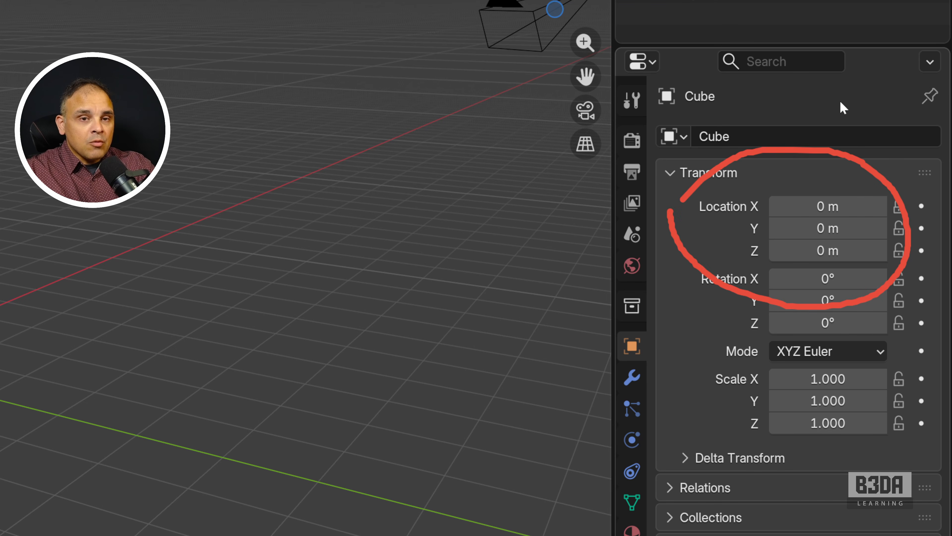
pyautogui.moveTo(844, 67); pyautogui.dragTo(835, 195)
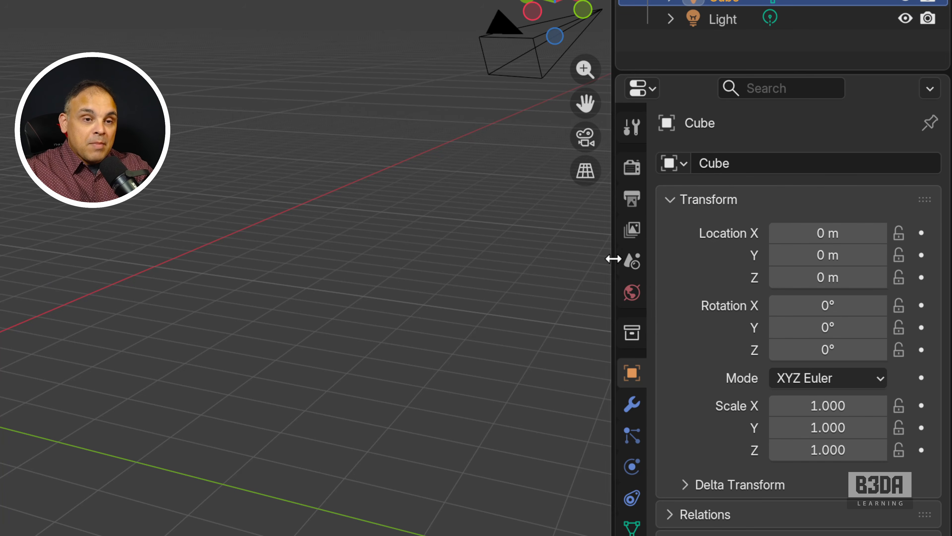
# - Widen the Properties editor and show the scene's Units settings, with the Scene section collapsed
pyautogui.moveTo(613, 258); pyautogui.dragTo(469, 261)
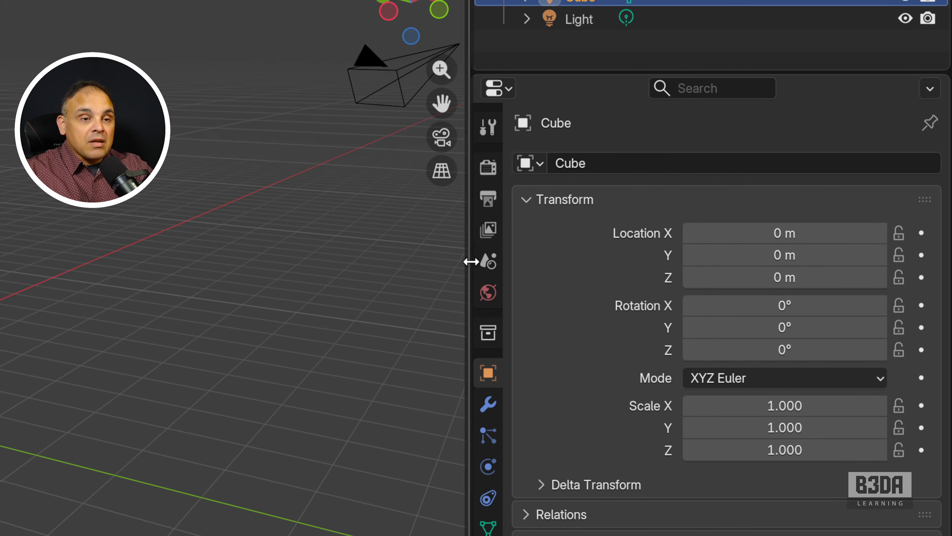
pyautogui.click(488, 261)
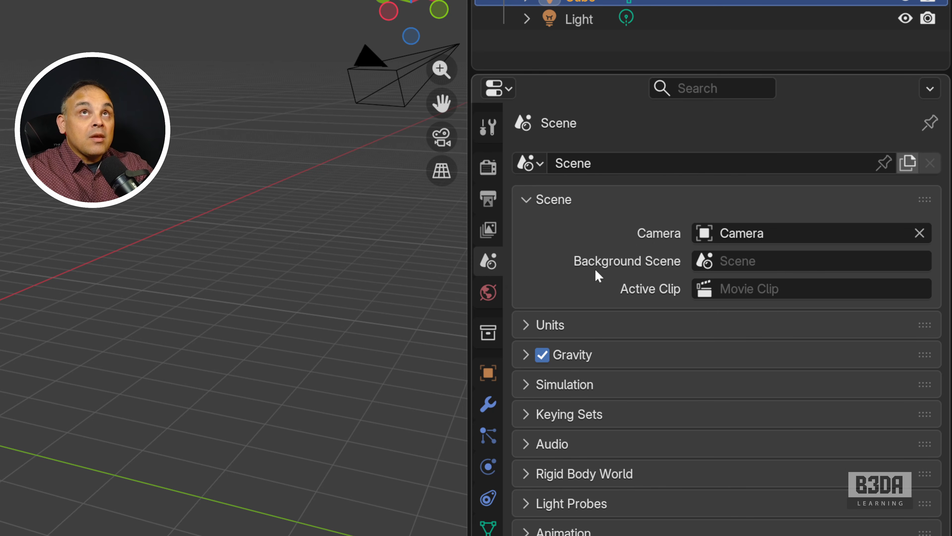
pyautogui.click(526, 325)
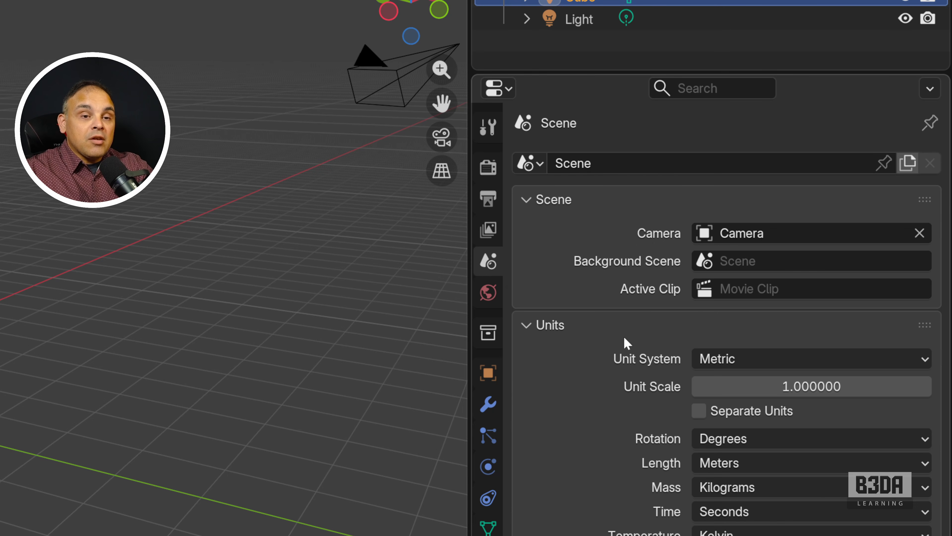
pyautogui.click(530, 206)
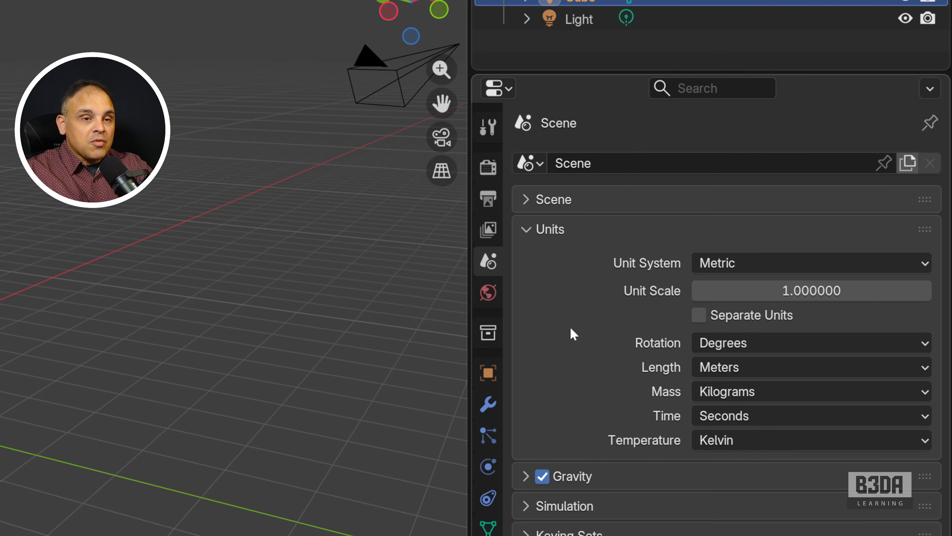
pyautogui.moveTo(815, 90); pyautogui.dragTo(784, 262)
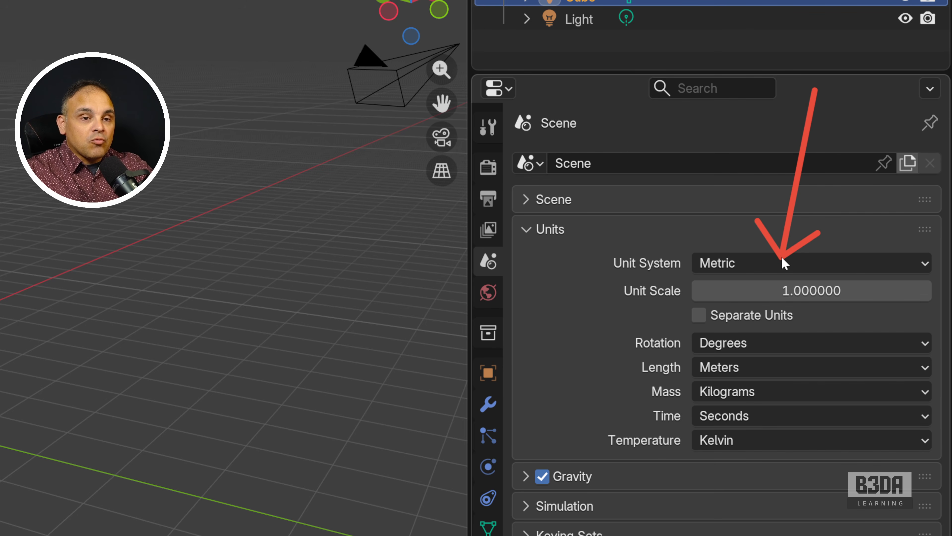
# - Switch the scene's unit system to Imperial and set the length unit to Inches
pyautogui.moveTo(413, 372); pyautogui.dragTo(629, 369)
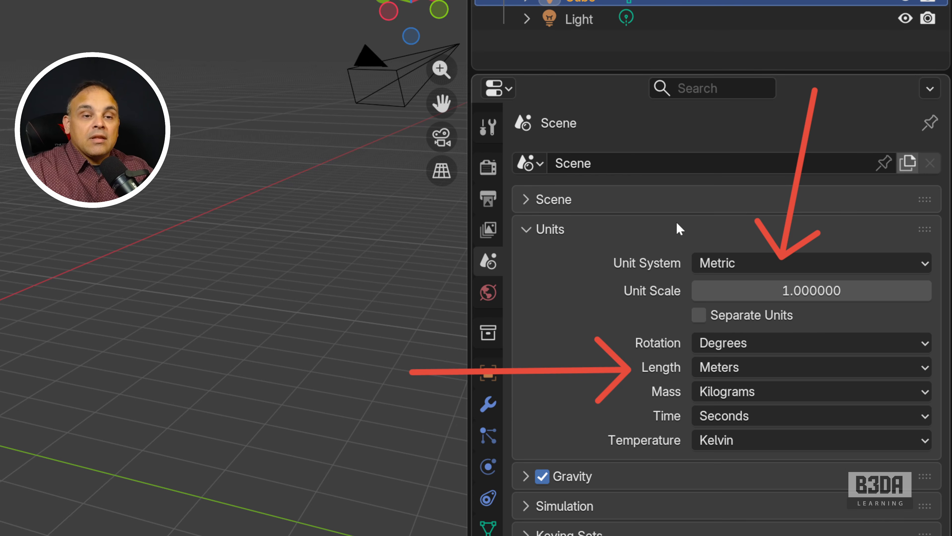
pyautogui.click(749, 271)
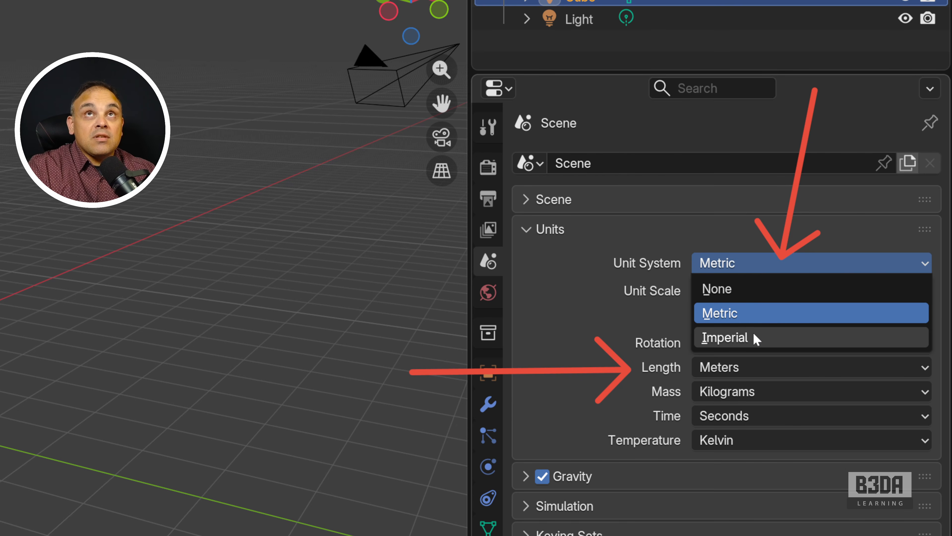
pyautogui.click(759, 342)
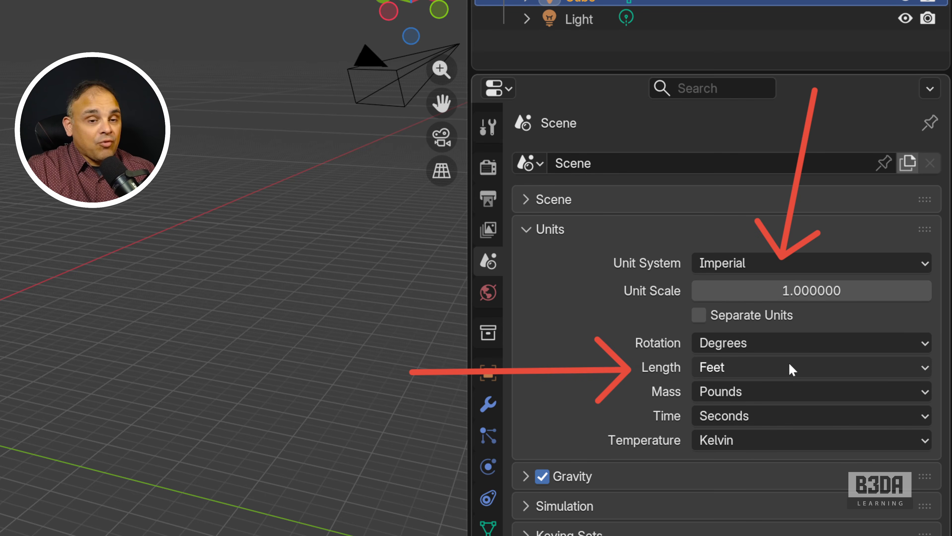
pyautogui.click(790, 369)
pyautogui.click(770, 467)
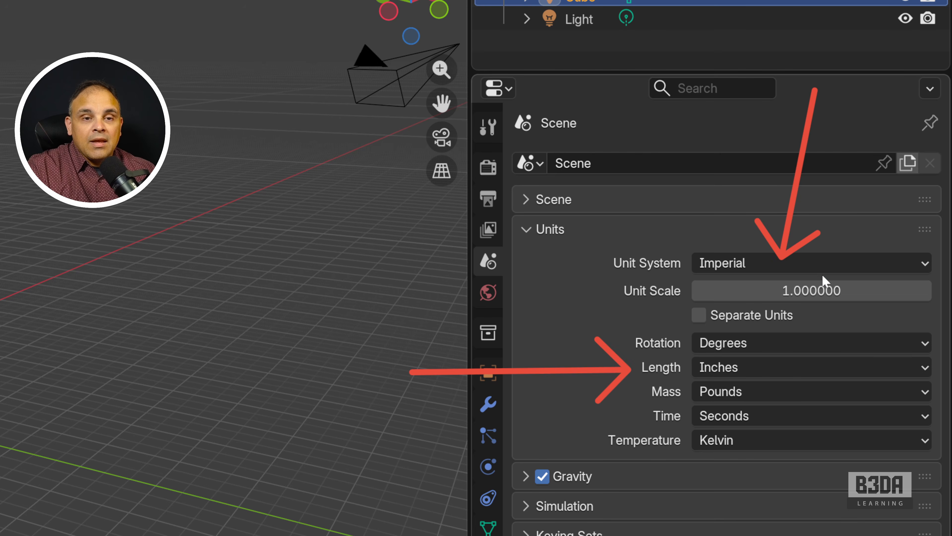
# - Return the scene's unit system to Metric and set the length unit to Centimeters
pyautogui.click(825, 267)
pyautogui.click(808, 308)
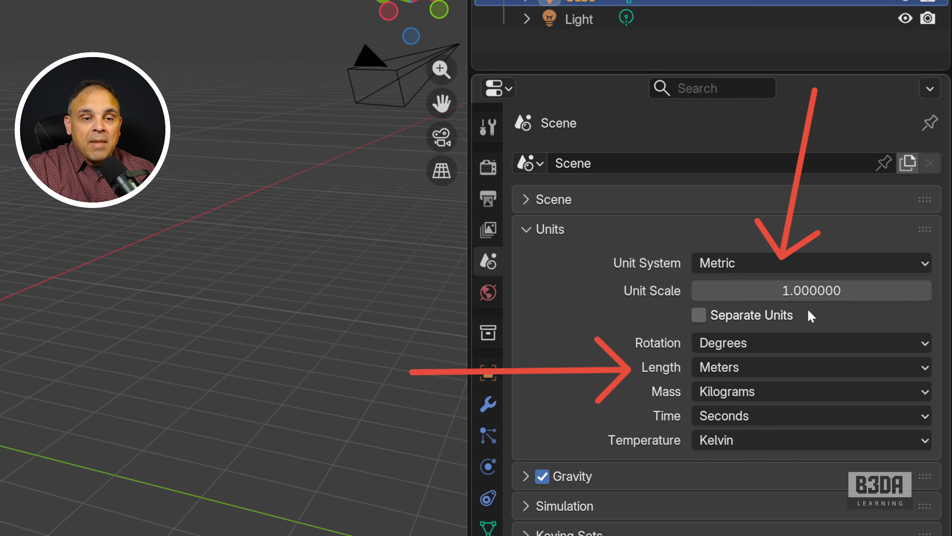
pyautogui.click(791, 365)
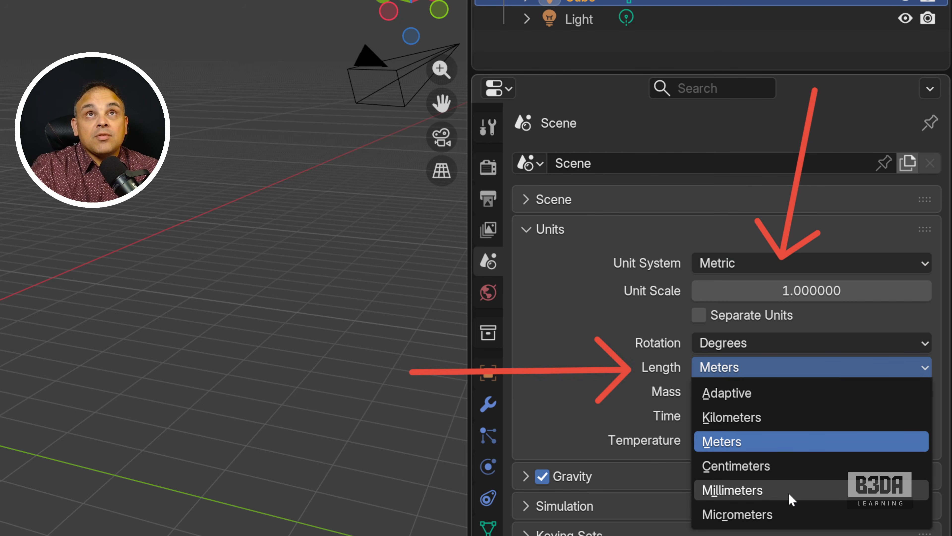
pyautogui.click(785, 468)
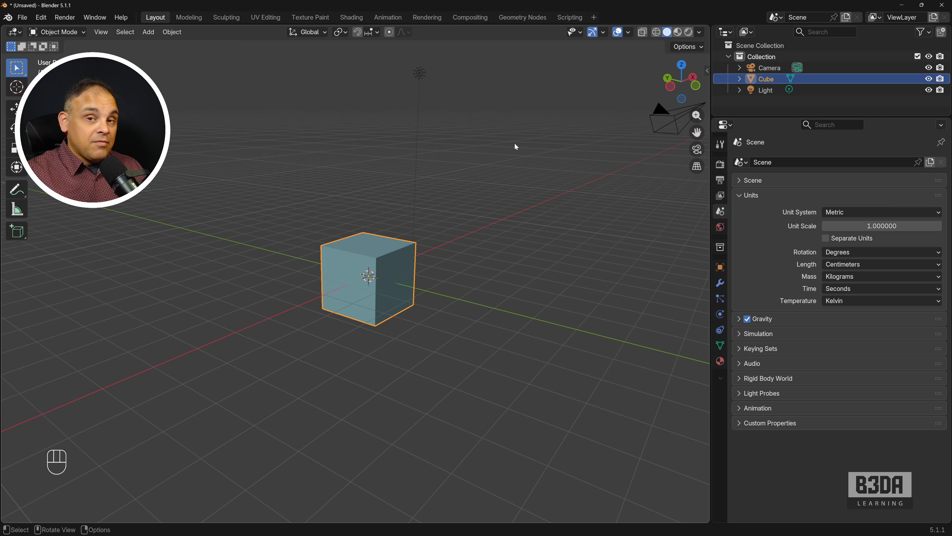
# - Show the cube's transform and dimension values in the 3D viewport's sidebar
pyautogui.press('n')
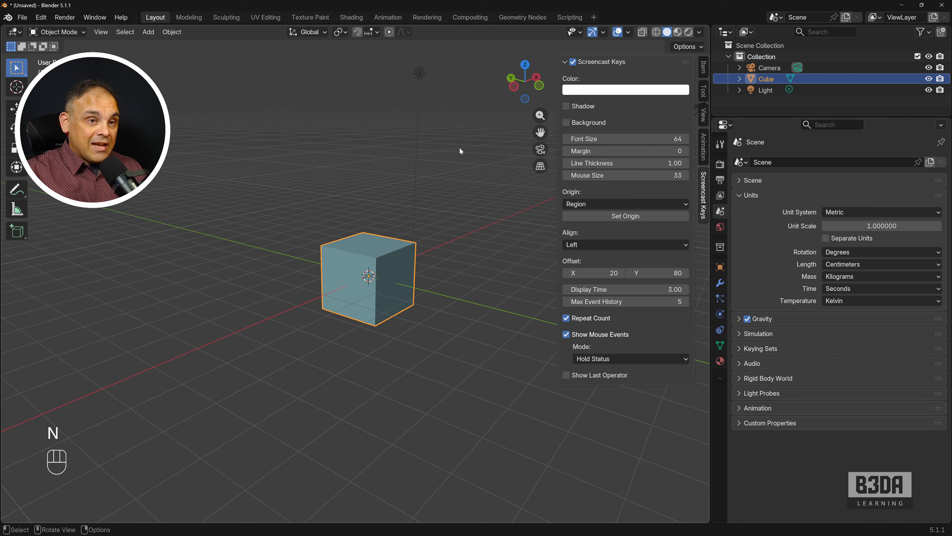
pyautogui.click(703, 67)
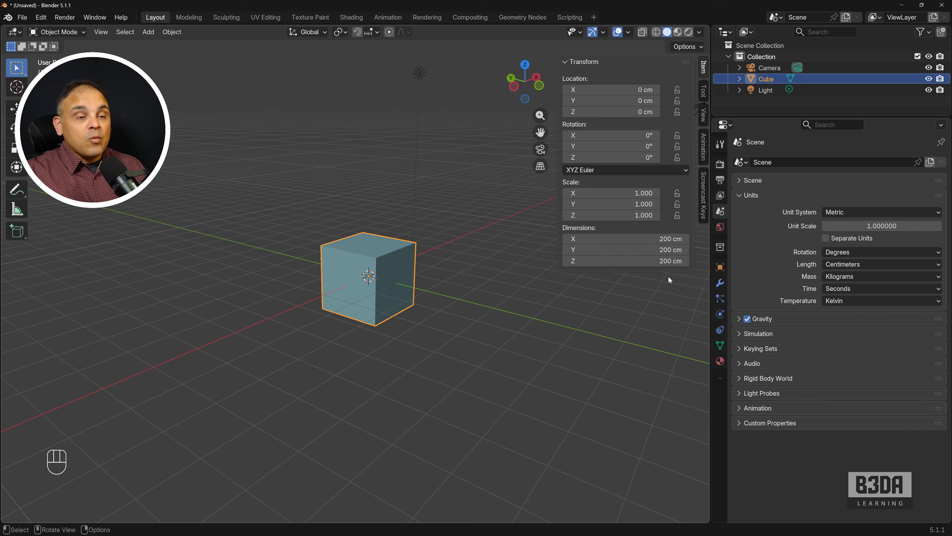
pyautogui.hotkey('ctrl', 'shift', '3')
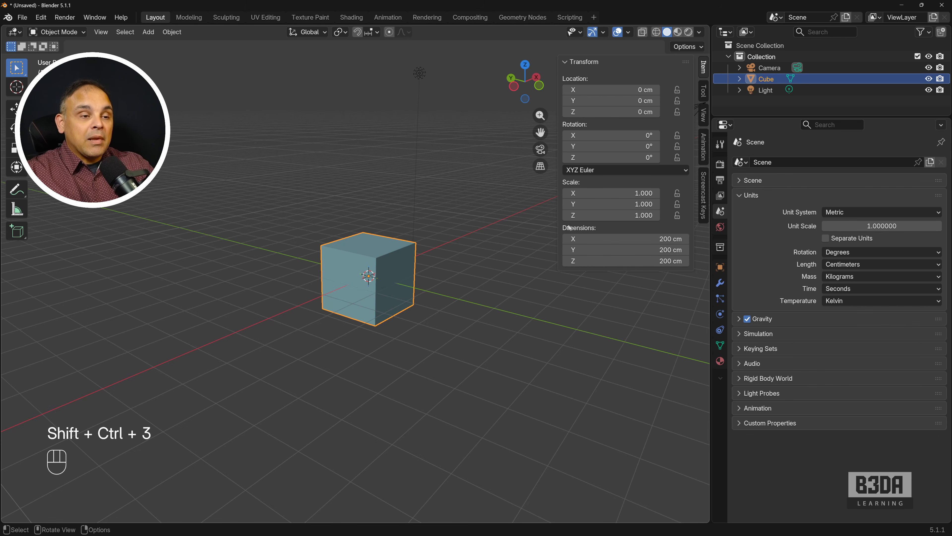
pyautogui.moveTo(545, 215); pyautogui.dragTo(686, 220)
pyautogui.moveTo(679, 287)
pyautogui.mouseDown()
pyautogui.moveTo(528, 244)
pyautogui.moveTo(547, 221)
pyautogui.mouseUp()
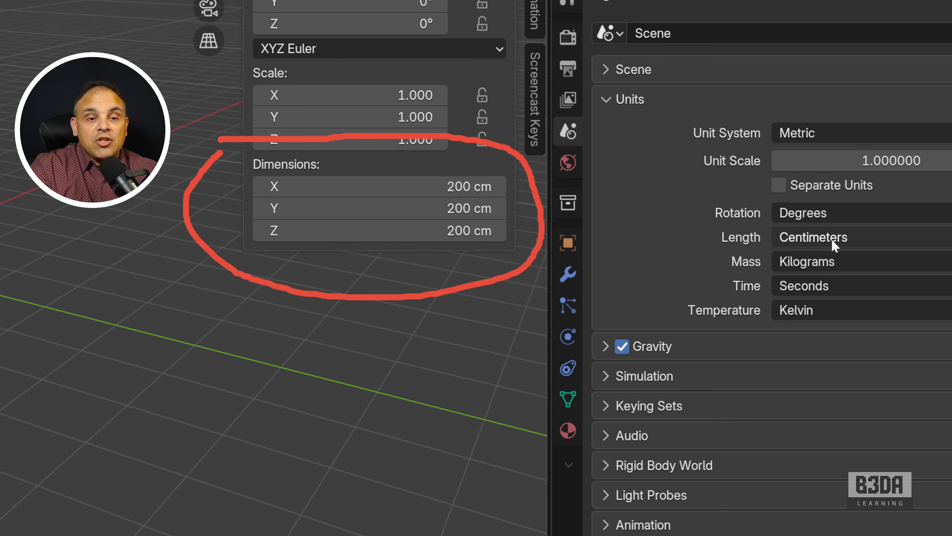
# - Change the scene's length unit to Meters, Kilometers and finally Millimeters to compare how the cube's dimensions are displayed
pyautogui.click(879, 237)
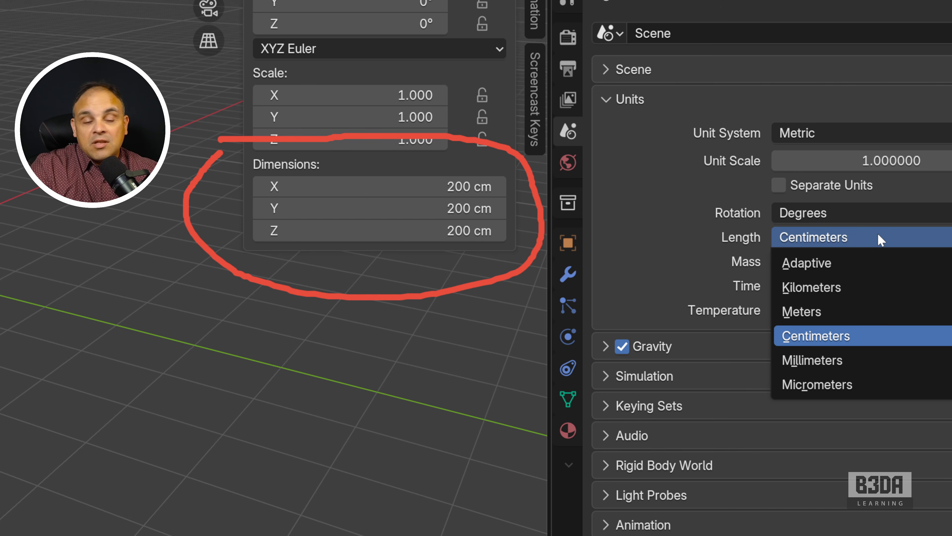
pyautogui.click(869, 311)
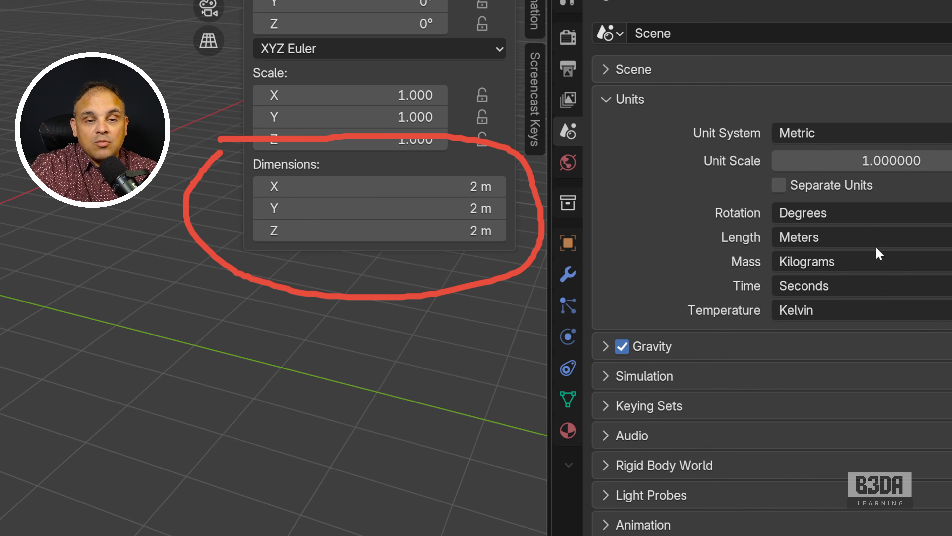
pyautogui.click(879, 240)
pyautogui.click(869, 287)
pyautogui.click(872, 239)
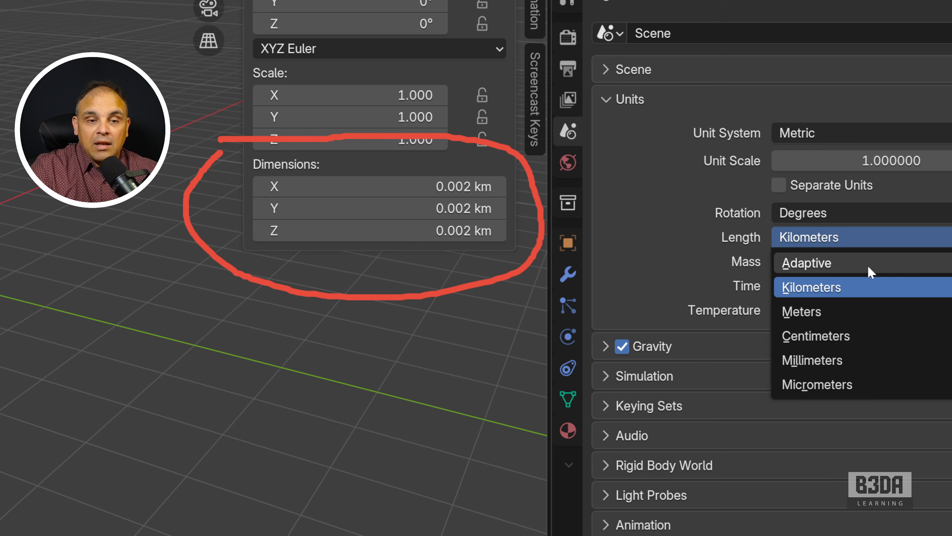
pyautogui.click(861, 360)
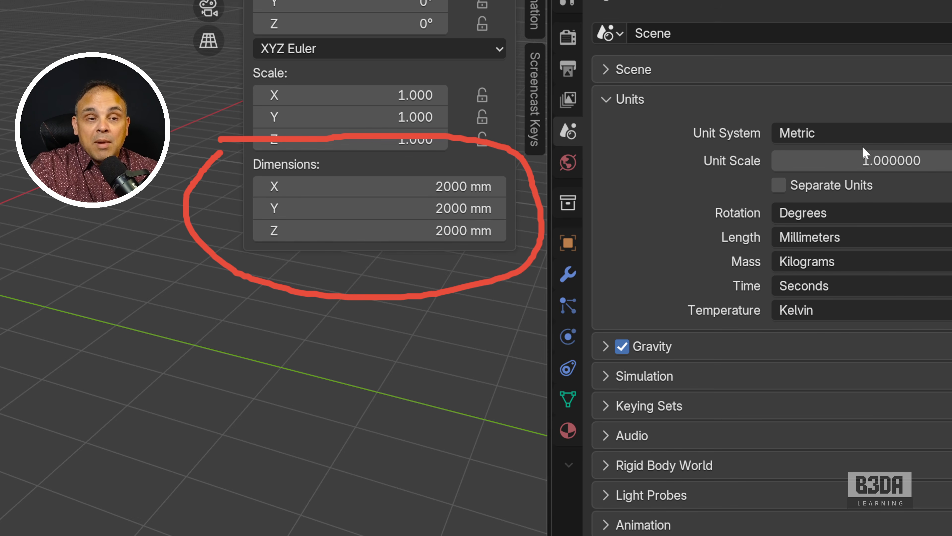
# - Set the unit system to Imperial and enable Separate Units for the cube's dimensions in feet and inches
pyautogui.click(867, 133)
pyautogui.click(842, 206)
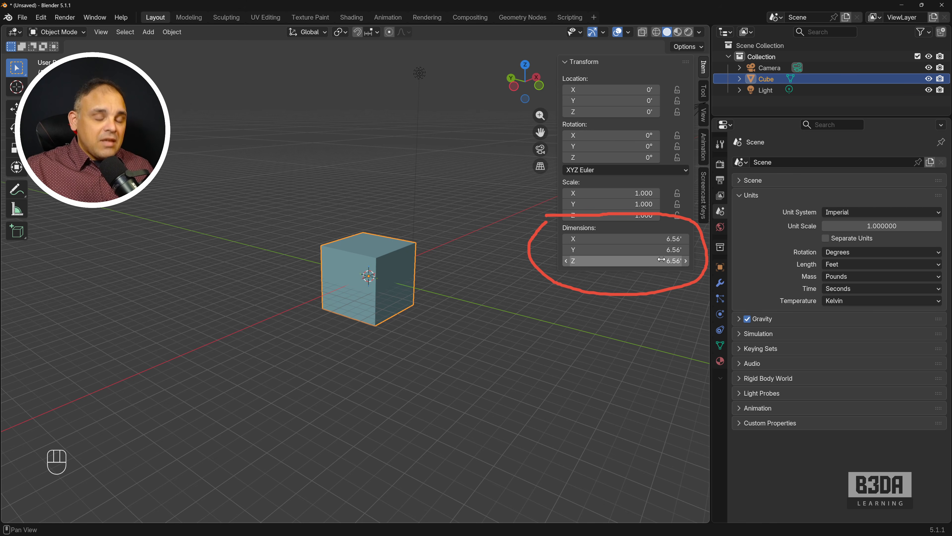
pyautogui.hotkey('ctrl', 'shift', '7')
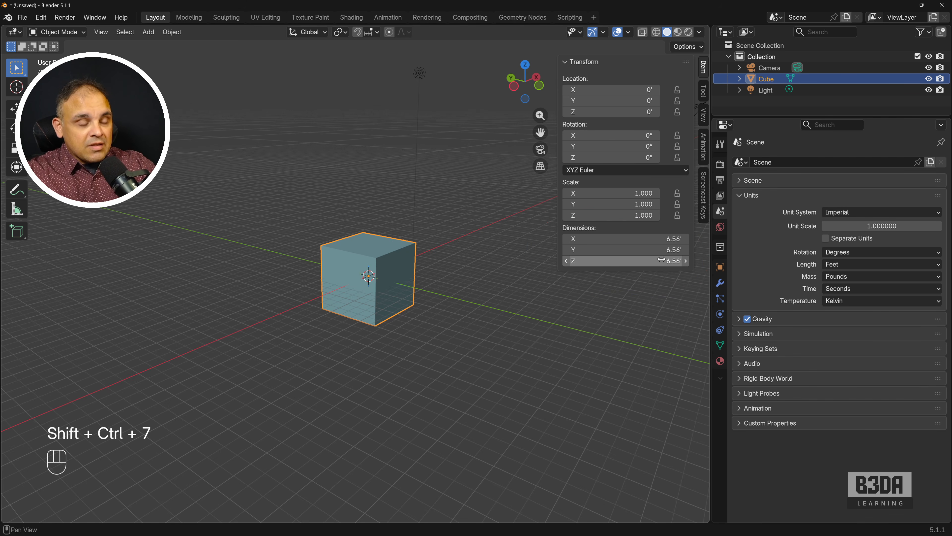
pyautogui.hotkey('ctrl', 'shift', '2')
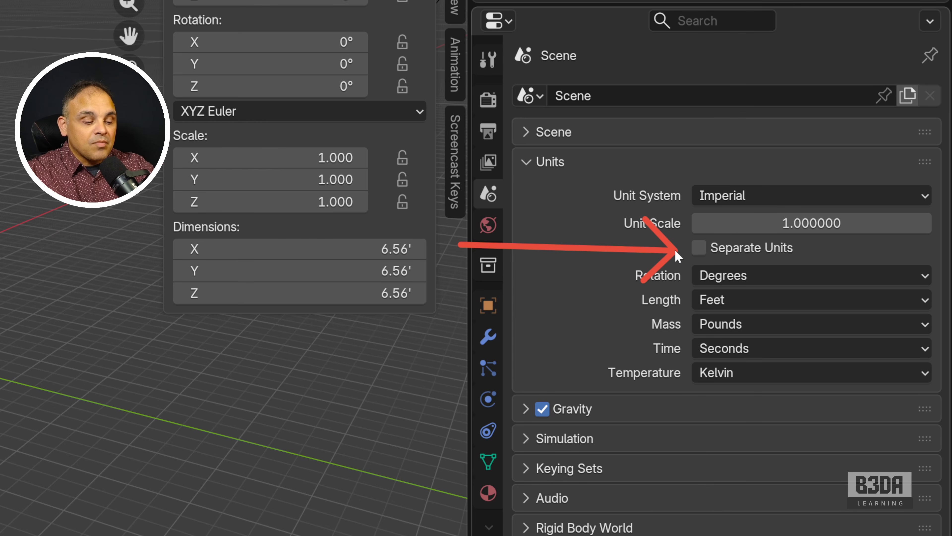
pyautogui.click(698, 247)
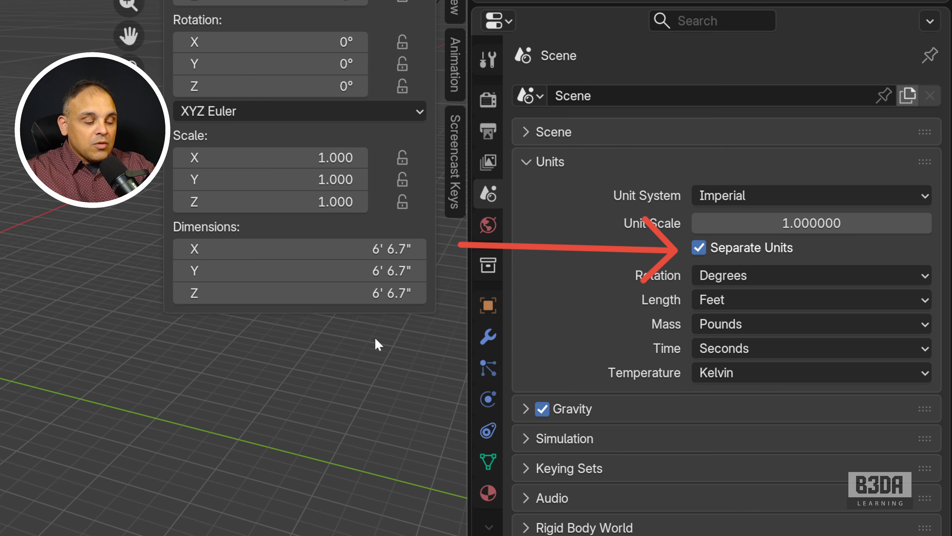
pyautogui.moveTo(365, 430)
pyautogui.mouseDown()
pyautogui.moveTo(389, 341)
pyautogui.moveTo(390, 366)
pyautogui.moveTo(380, 410)
pyautogui.moveTo(388, 307)
pyautogui.mouseUp()
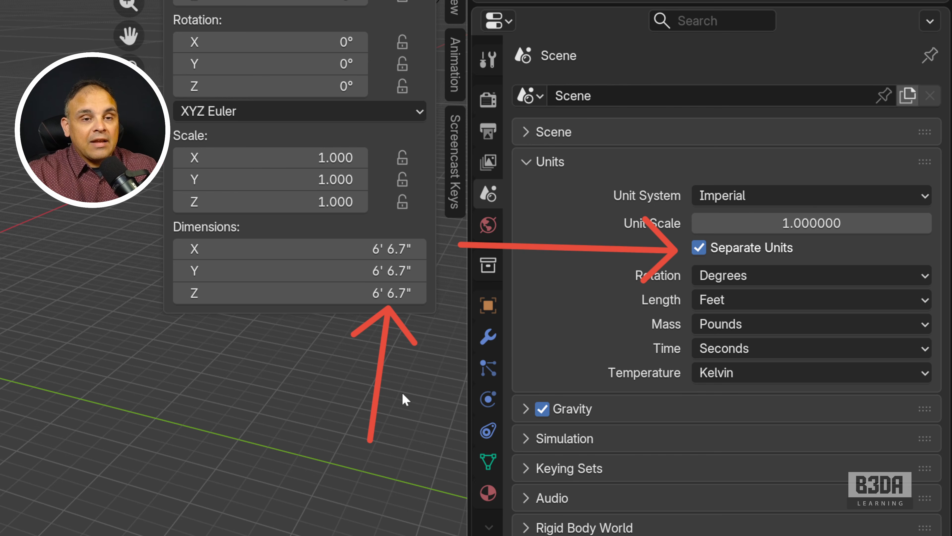
# - Set the unit system back to Metric and the cube's X dimension to 2.5 m
pyautogui.click(797, 196)
pyautogui.click(802, 247)
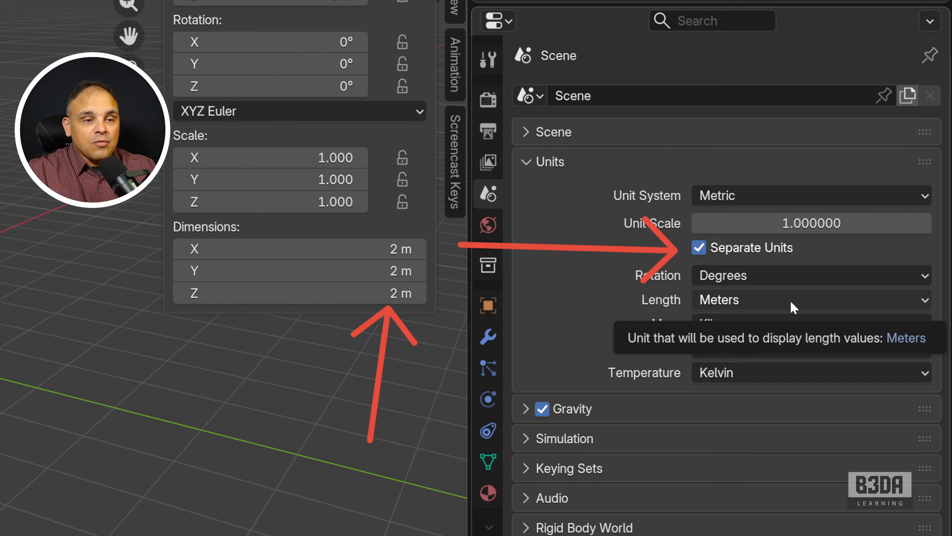
pyautogui.click(398, 248)
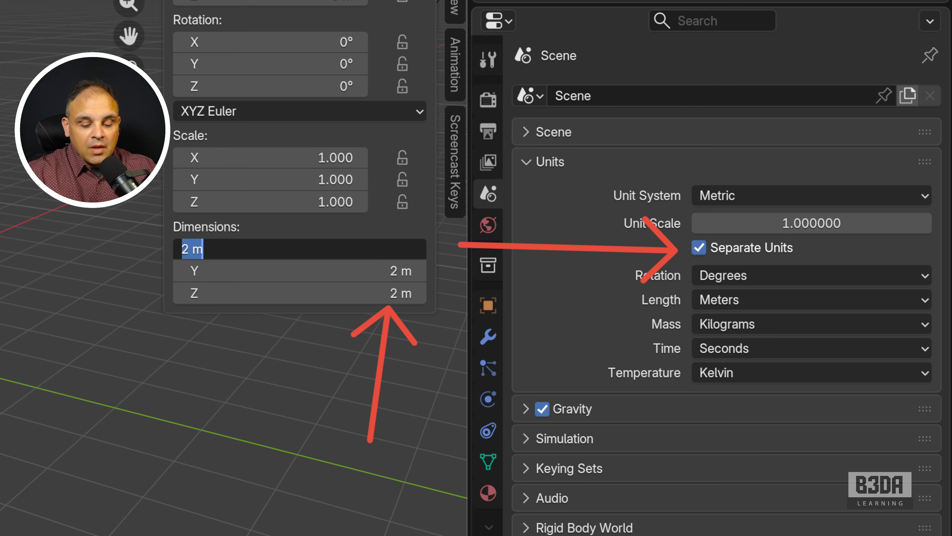
pyautogui.write('2.5')
pyautogui.press('Return')
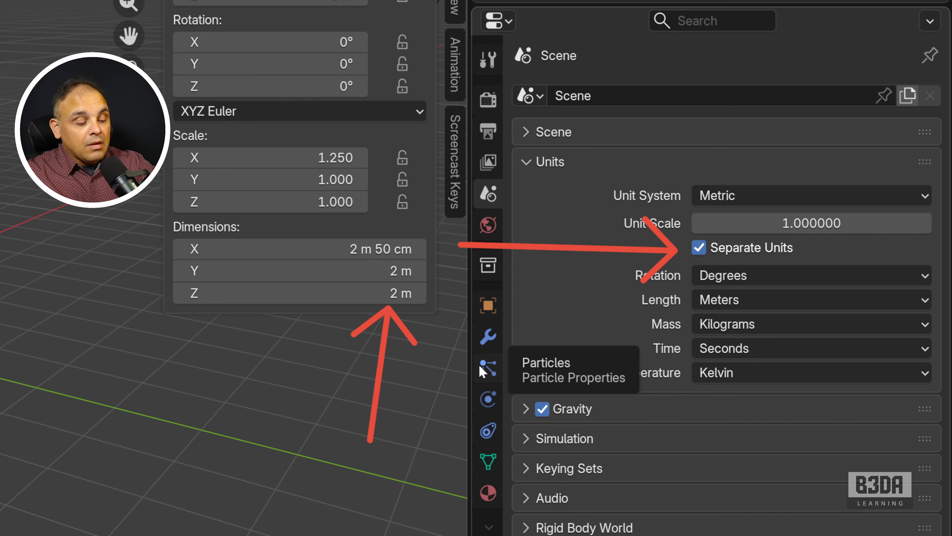
# - Widen the viewport sidebar and bring the cube just below its Dimensions values
pyautogui.hotkey('ctrl', 'shift', '\\')
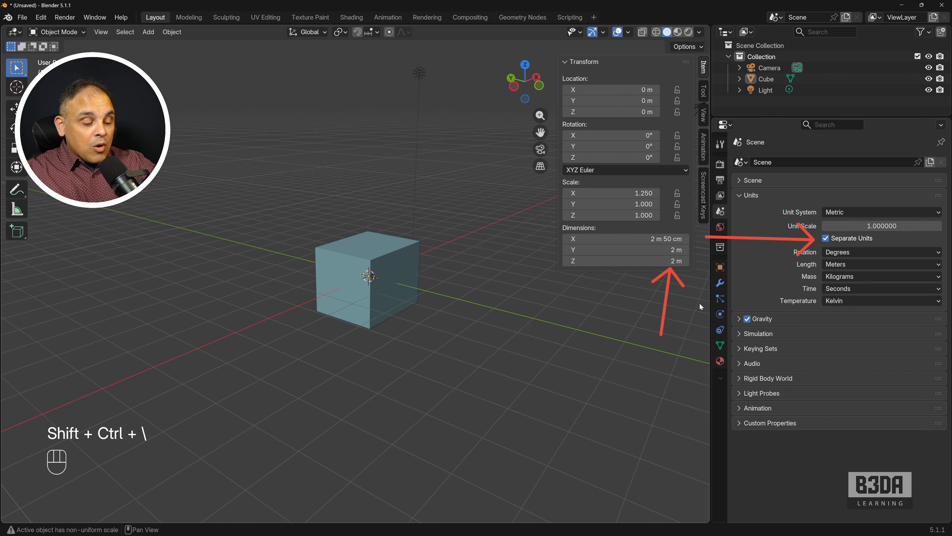
pyautogui.hotkey('ctrl', 'shift', '7')
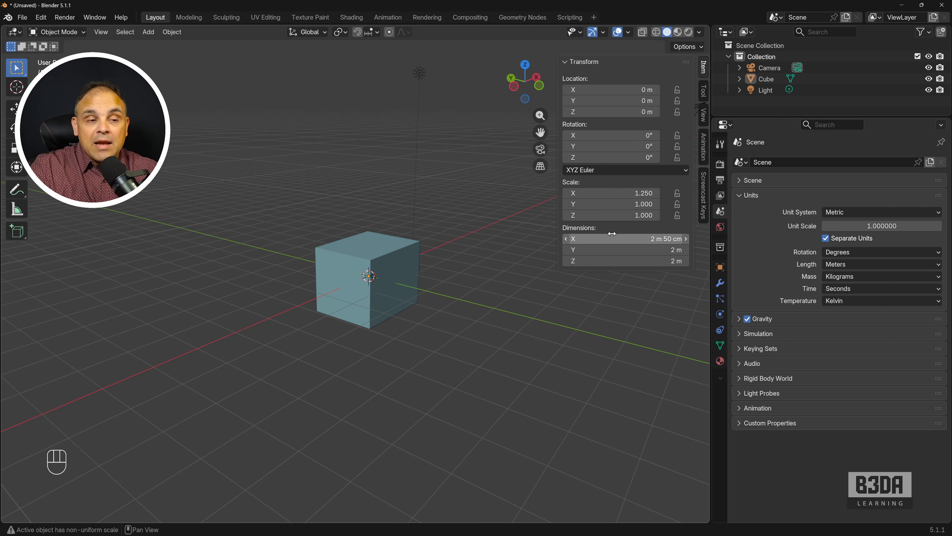
pyautogui.moveTo(558, 212); pyautogui.dragTo(537, 208)
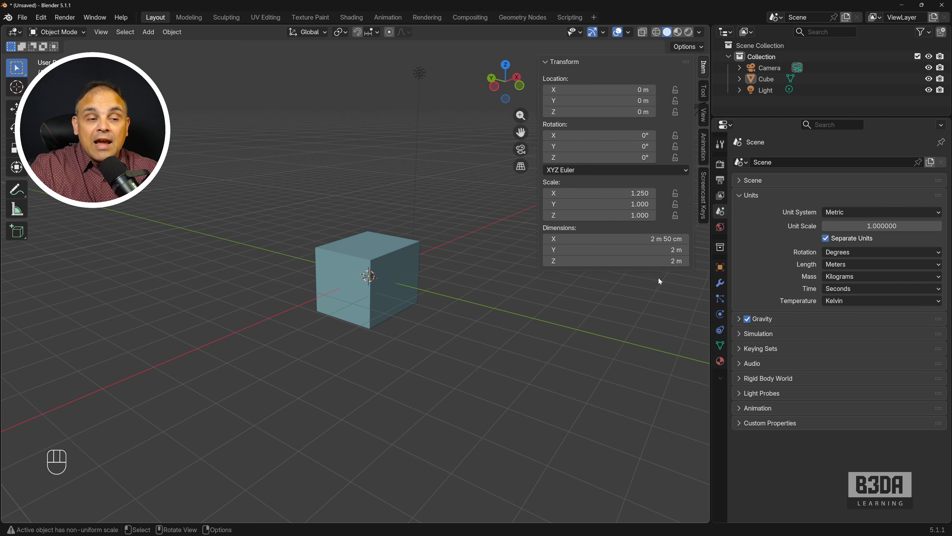
pyautogui.keyDown('shift'); pyautogui.moveTo(446, 297); pyautogui.dragTo(644, 355, button='middle'); pyautogui.keyUp('shift')
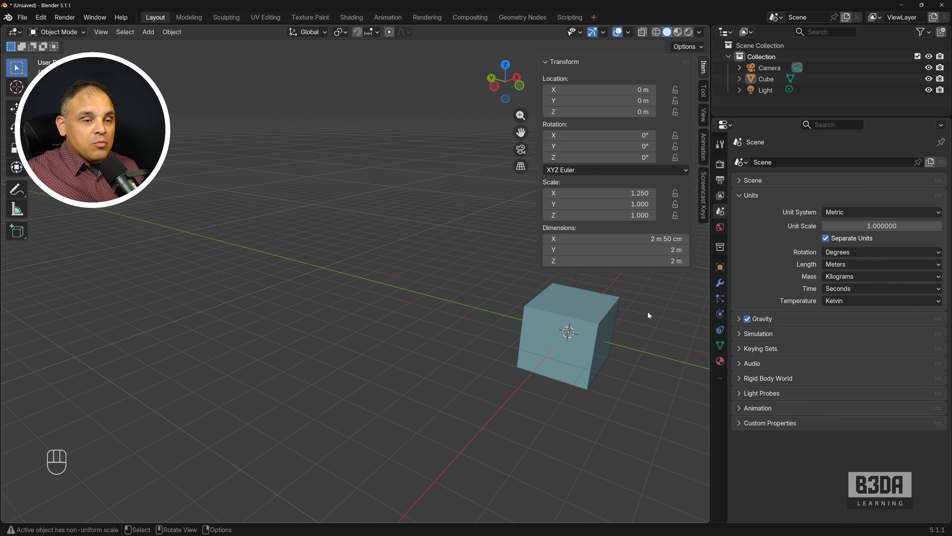
pyautogui.hotkey('ctrl', 'shift', '\\')
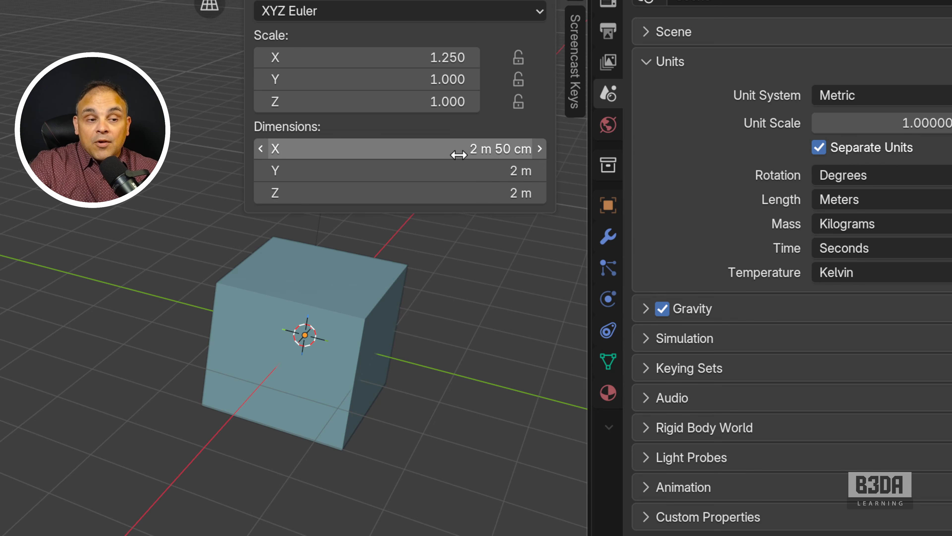
# - Select the cube, turn off Separate Units, and set its X dimension to 3 m
pyautogui.click(374, 303)
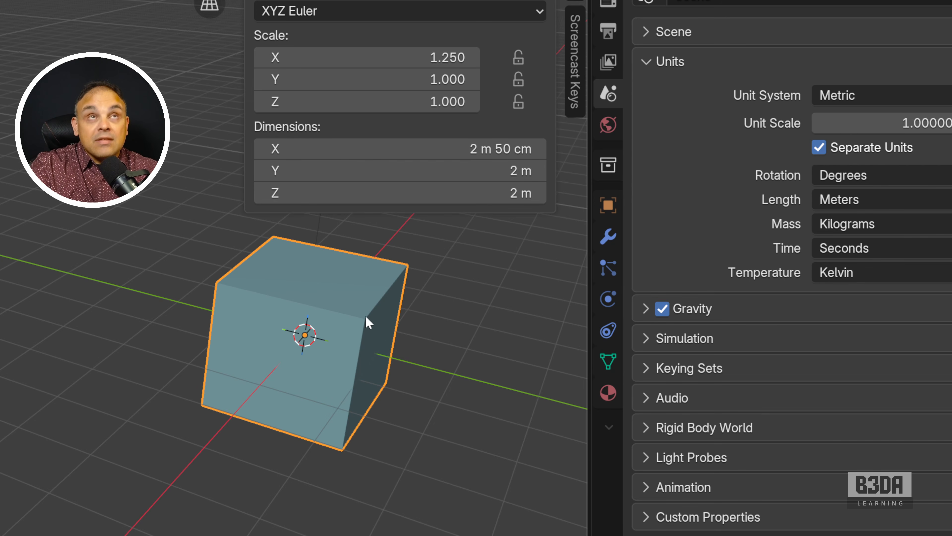
pyautogui.click(455, 149)
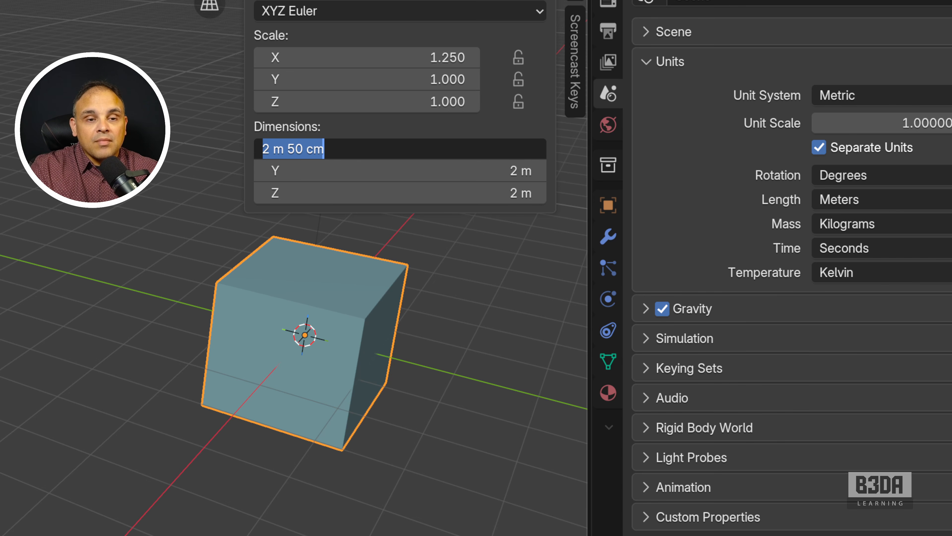
pyautogui.click(820, 147)
pyautogui.click(819, 147)
pyautogui.click(404, 150)
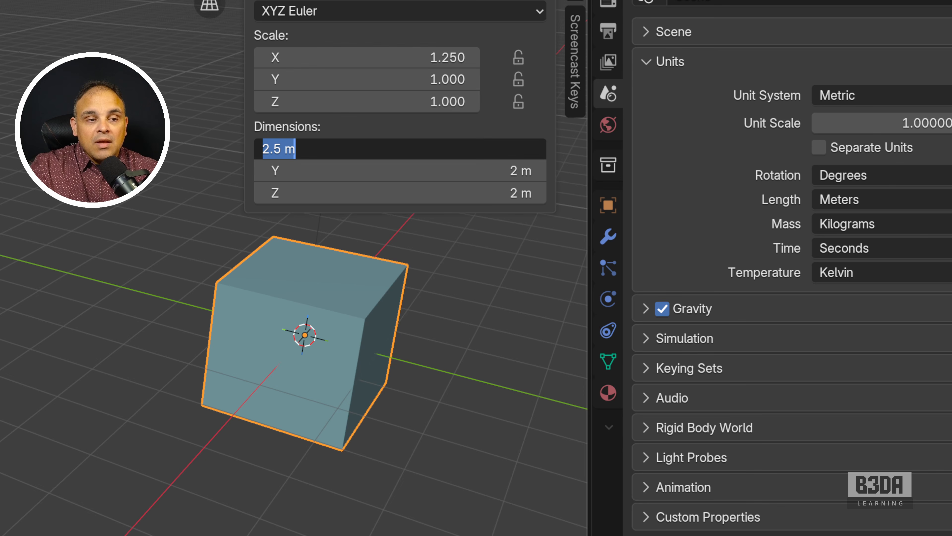
pyautogui.write('3')
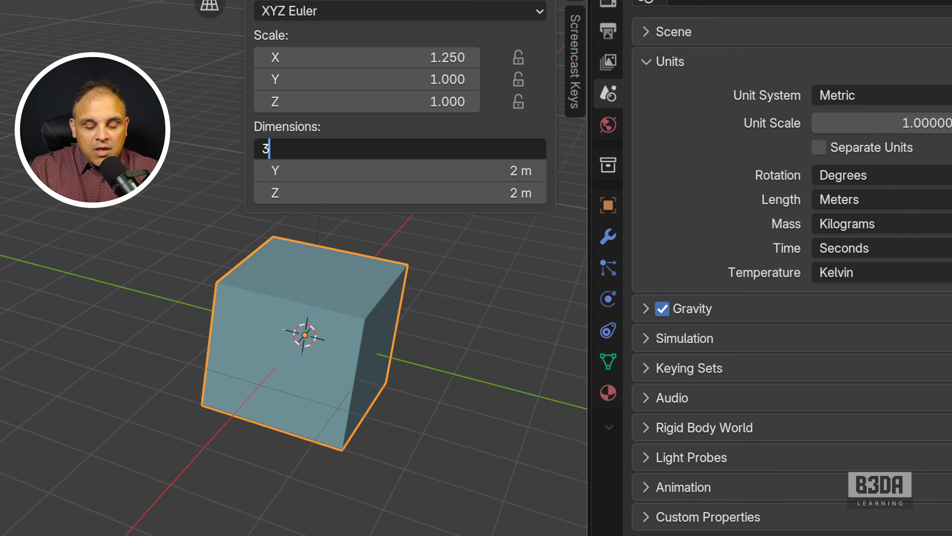
pyautogui.press('Return')
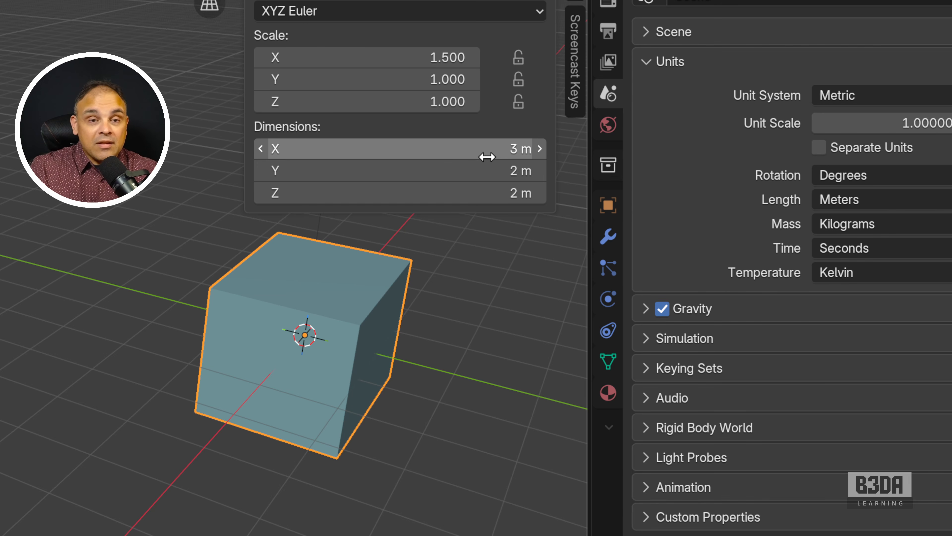
# - Set the cube's X dimension to 250 cm, entering the unit with the value
pyautogui.click(487, 157)
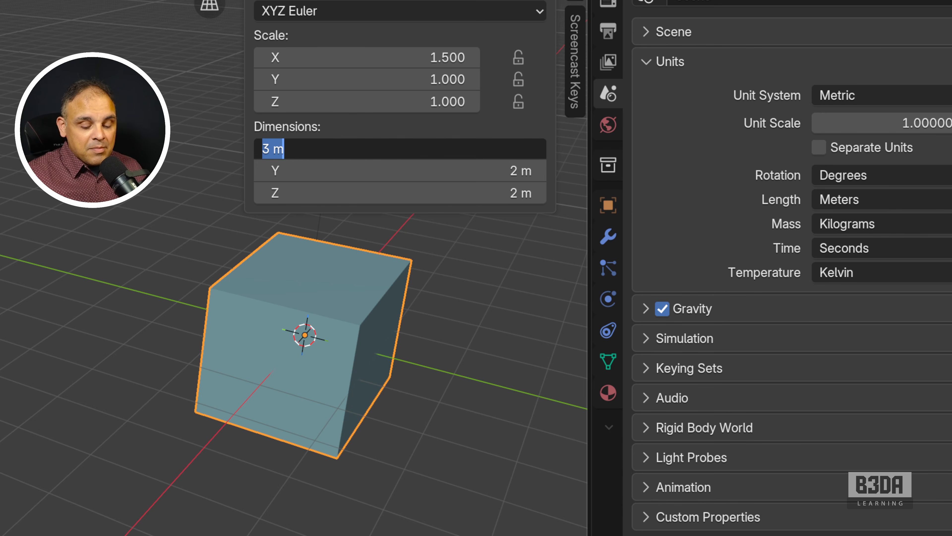
pyautogui.write('3')
pyautogui.press('BackSpace')
pyautogui.write('250')
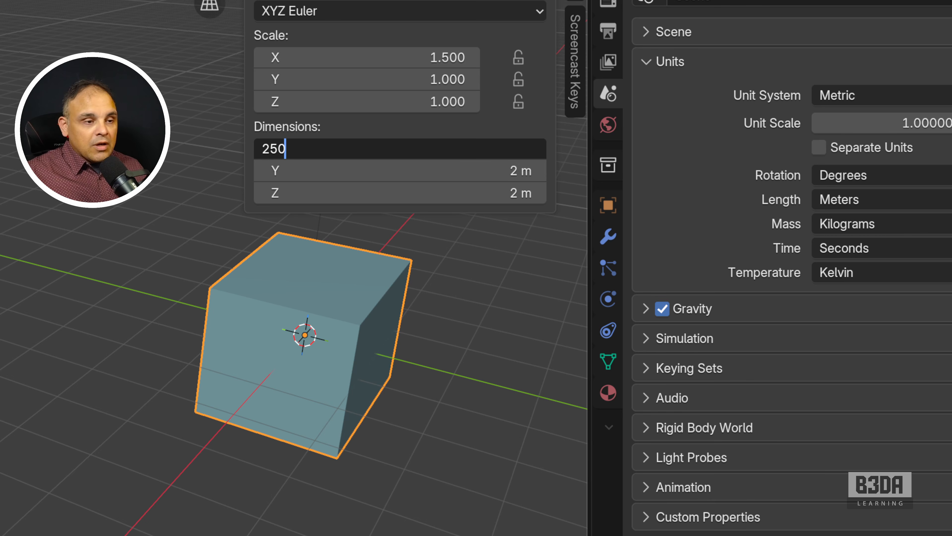
pyautogui.write('cm')
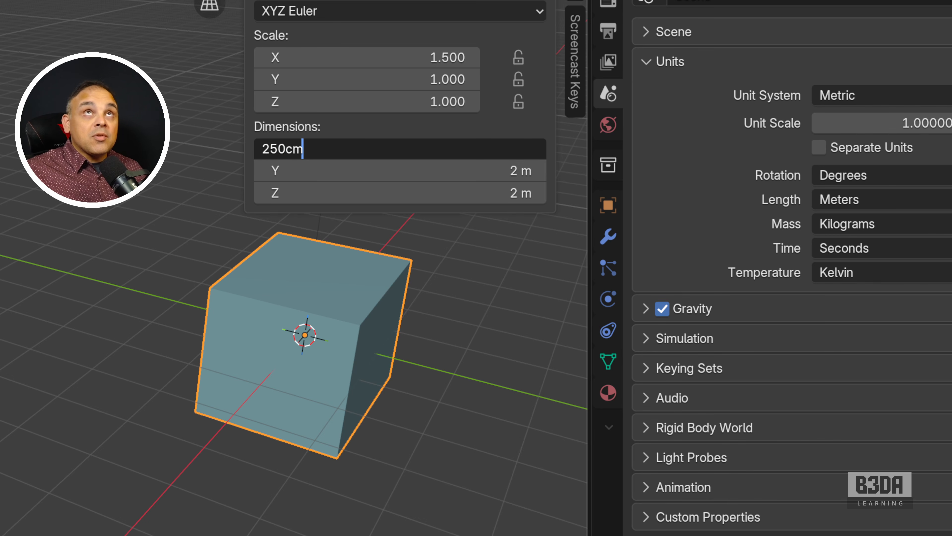
pyautogui.press('Return')
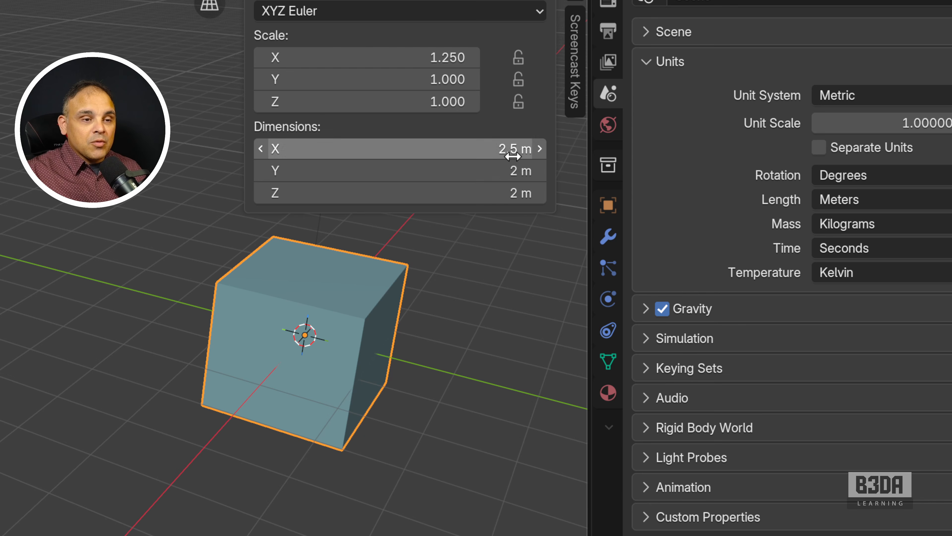
# - Set the cube's X dimension to 6000 mm, entering the unit with the value
pyautogui.click(476, 149)
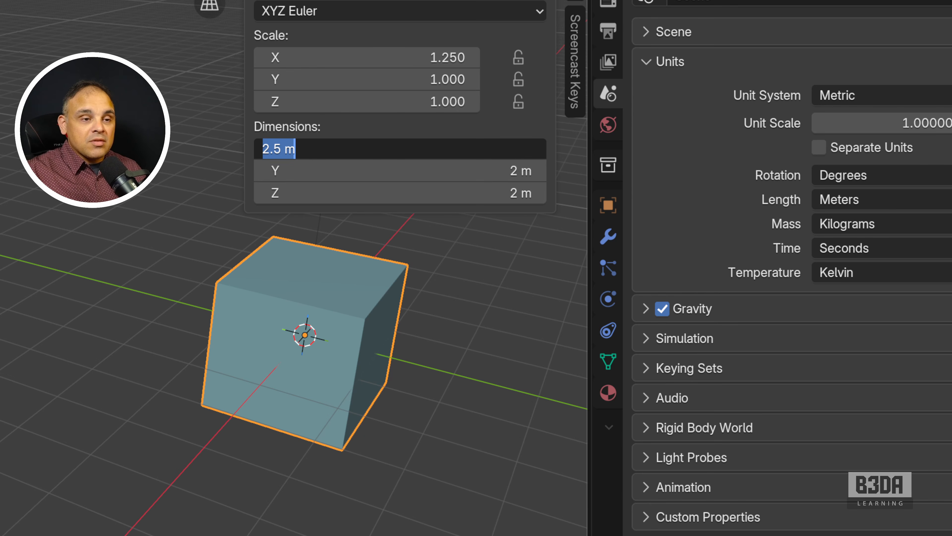
pyautogui.write('6')
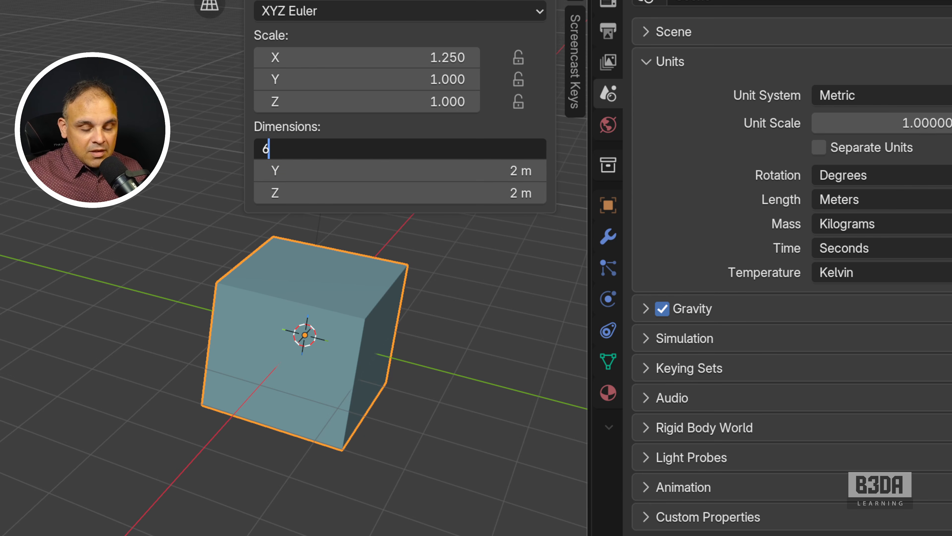
pyautogui.write('000mm')
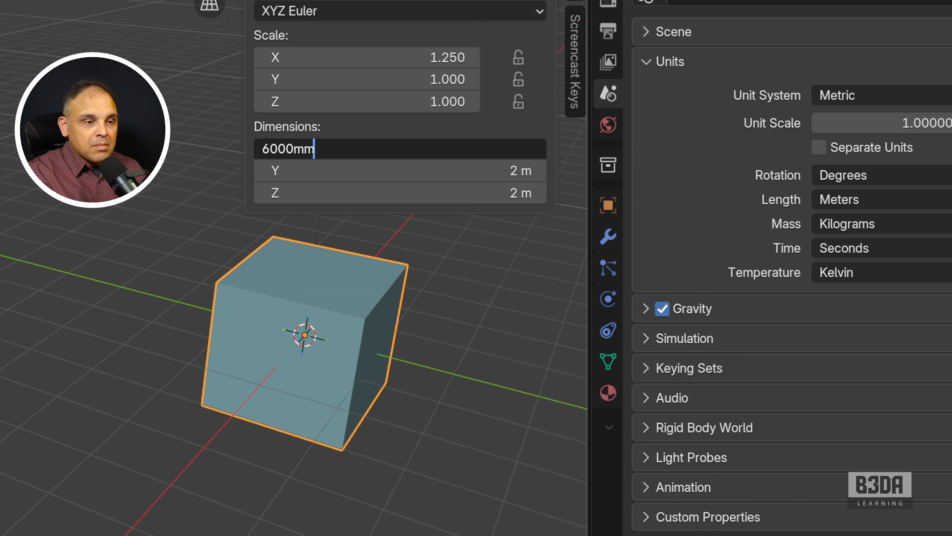
pyautogui.press('Return')
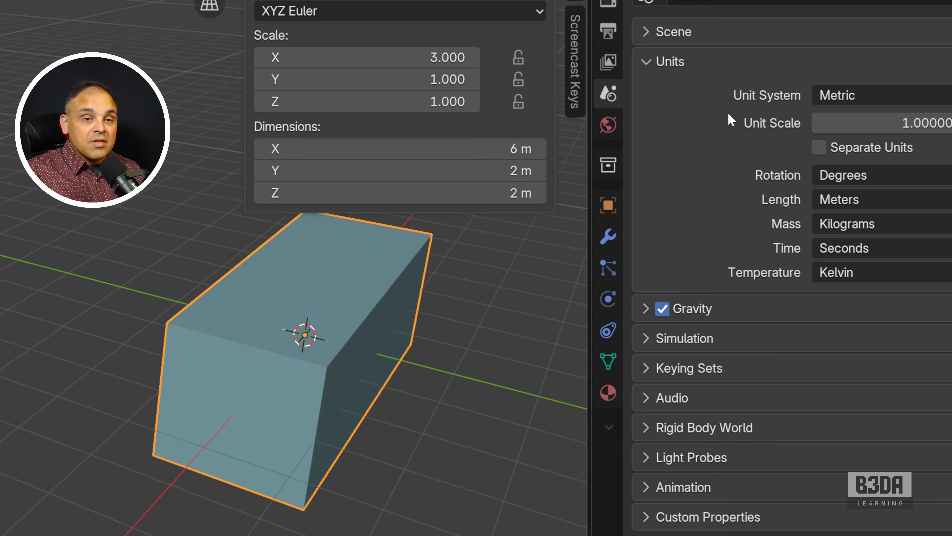
# - Set the unit system to Imperial and the cube's X dimension to 9 ft
pyautogui.click(868, 96)
pyautogui.click(883, 171)
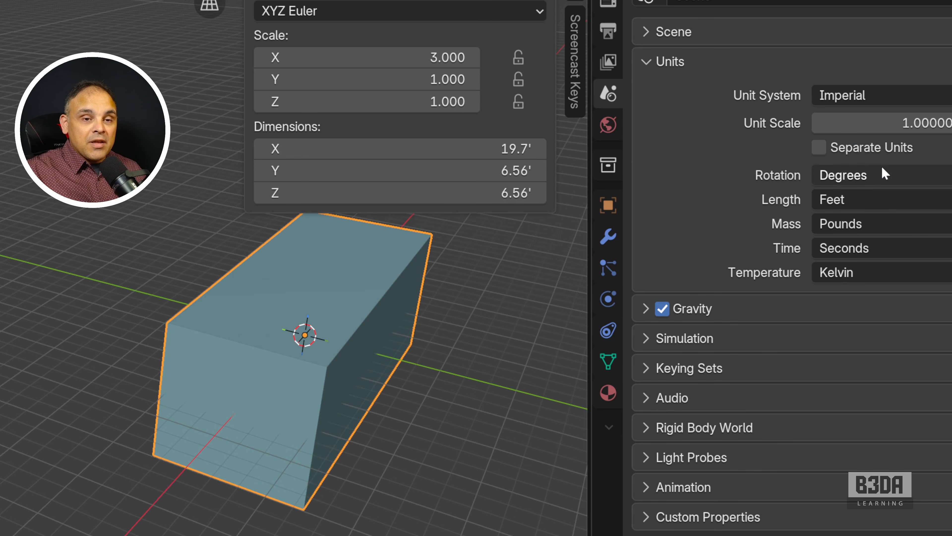
pyautogui.click(474, 149)
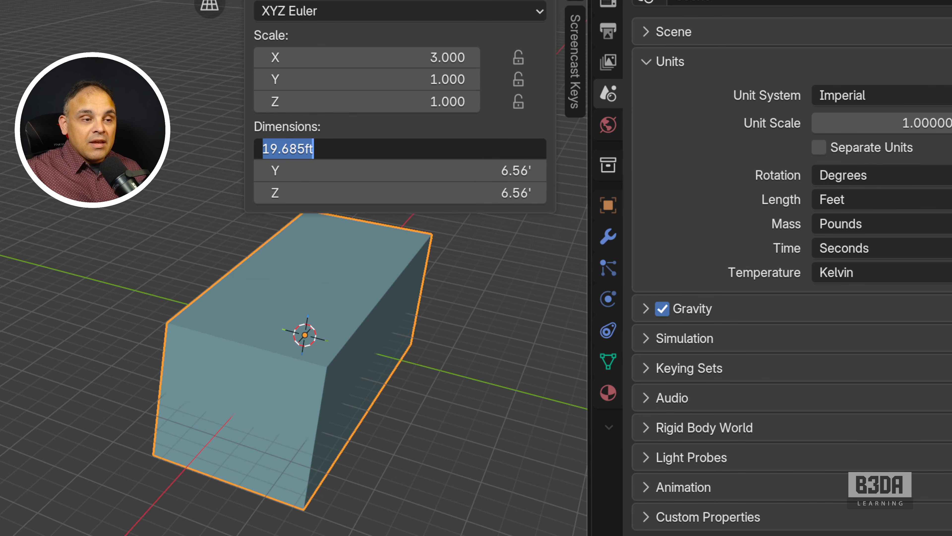
pyautogui.write('9')
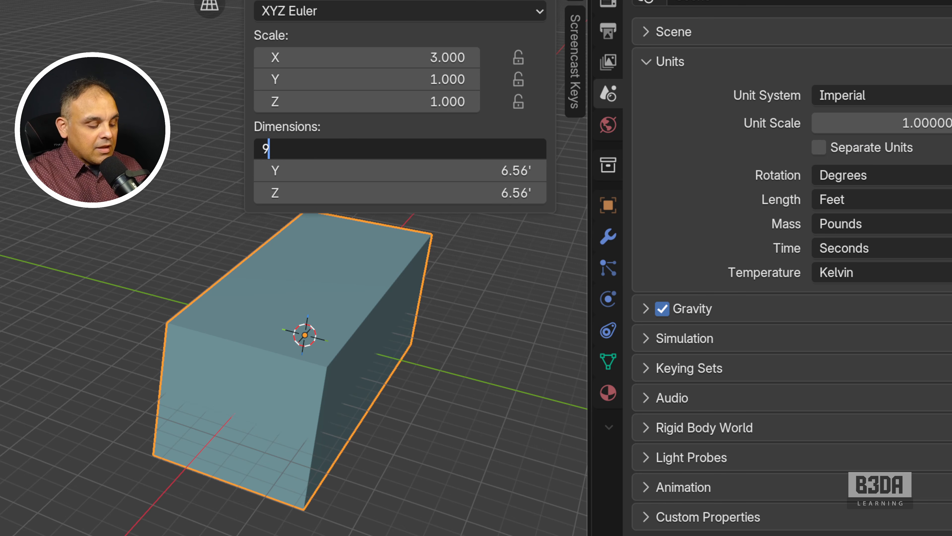
pyautogui.write('ft')
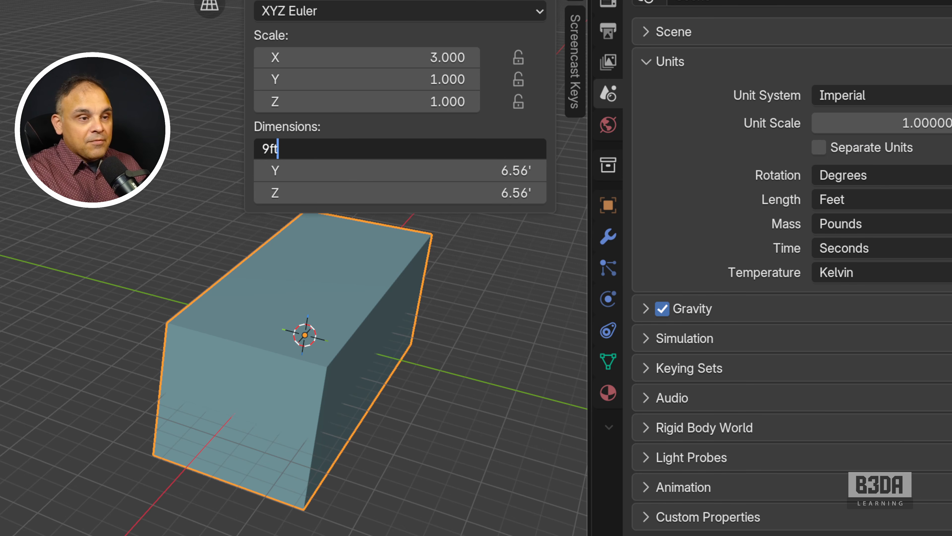
pyautogui.press('Return')
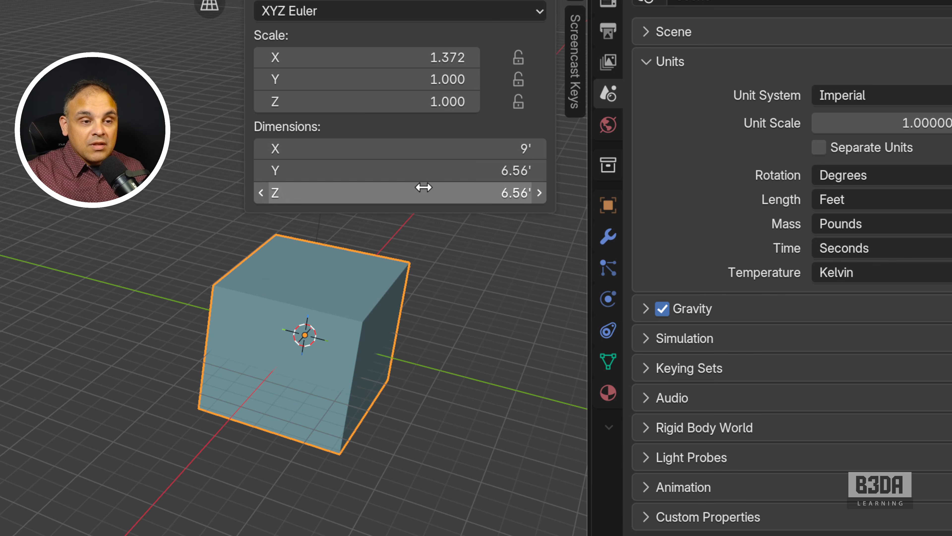
# - Set the cube's X dimension to 24 in while the scene uses feet
pyautogui.click(442, 149)
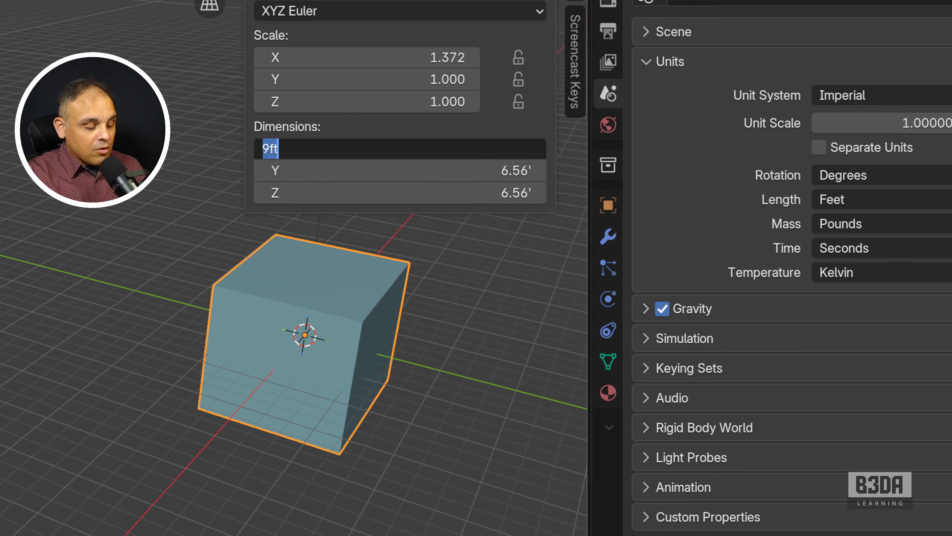
pyautogui.write('24in')
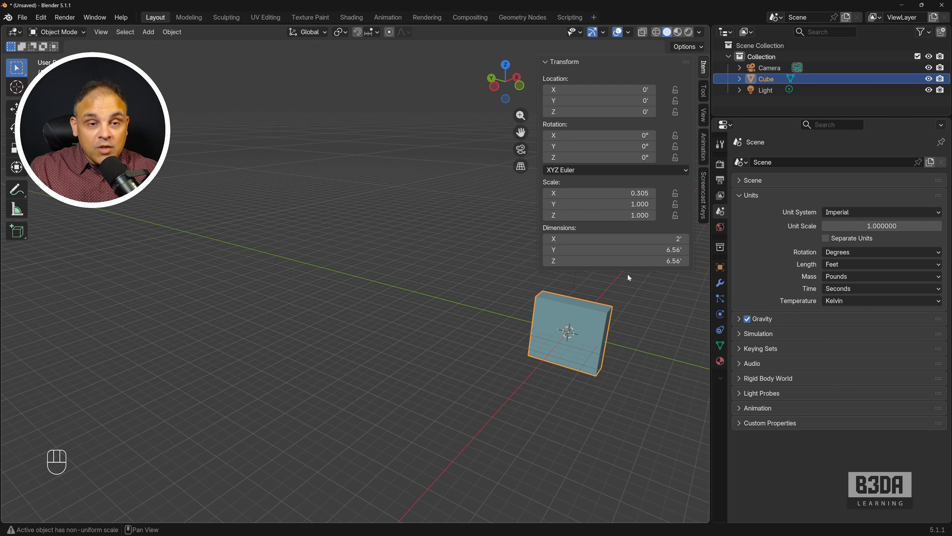
# - Switch the scene's unit system to Metric and back to Imperial
pyautogui.click(864, 209)
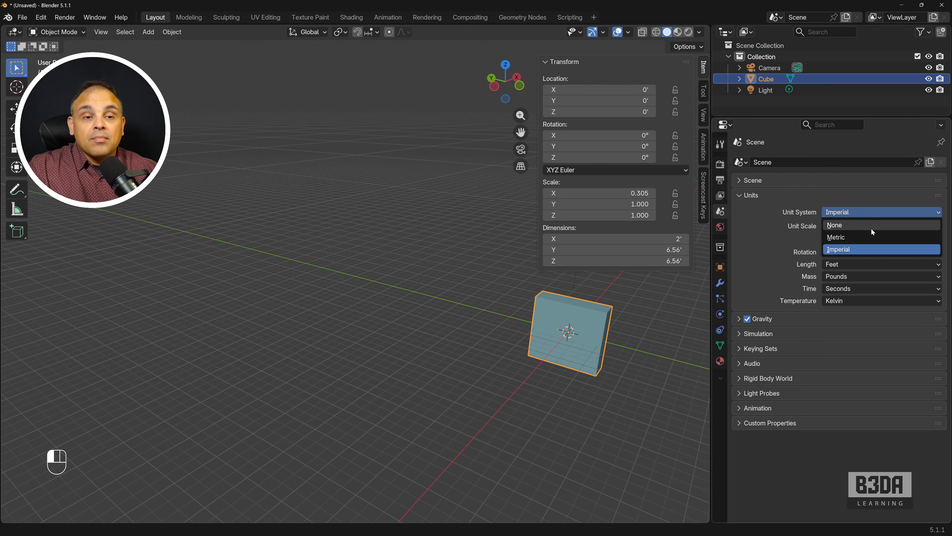
pyautogui.click(872, 237)
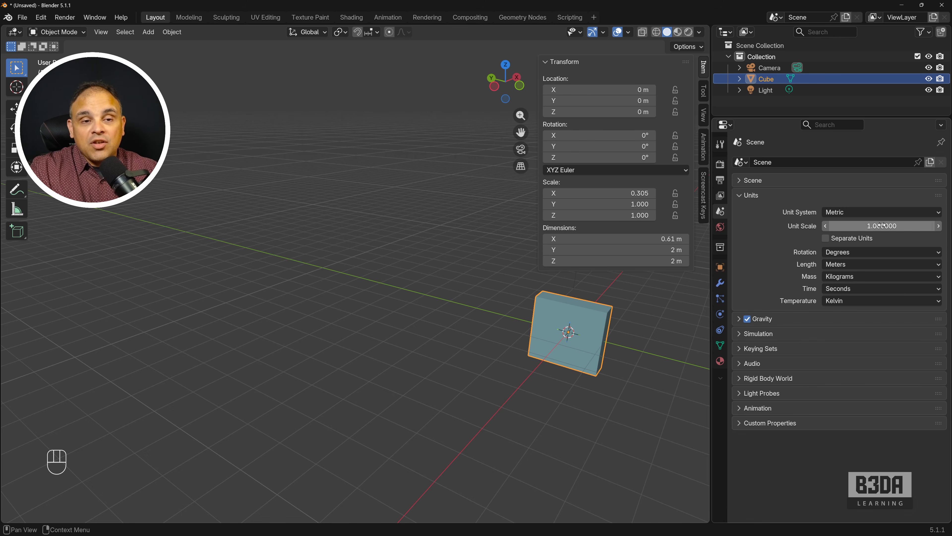
pyautogui.click(879, 212)
pyautogui.click(871, 247)
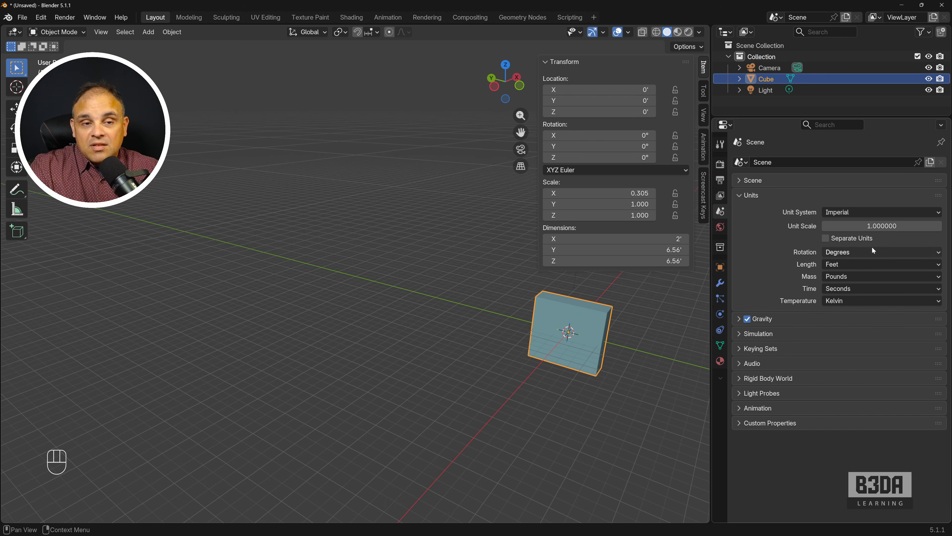
# - Enable Separate Units and set the scene's length unit to Inches
pyautogui.click(826, 238)
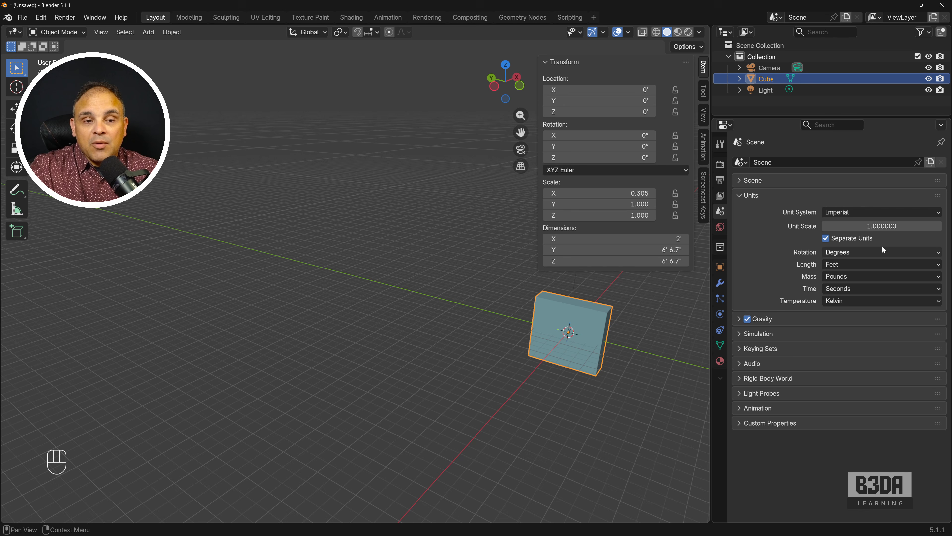
pyautogui.click(850, 263)
pyautogui.click(854, 312)
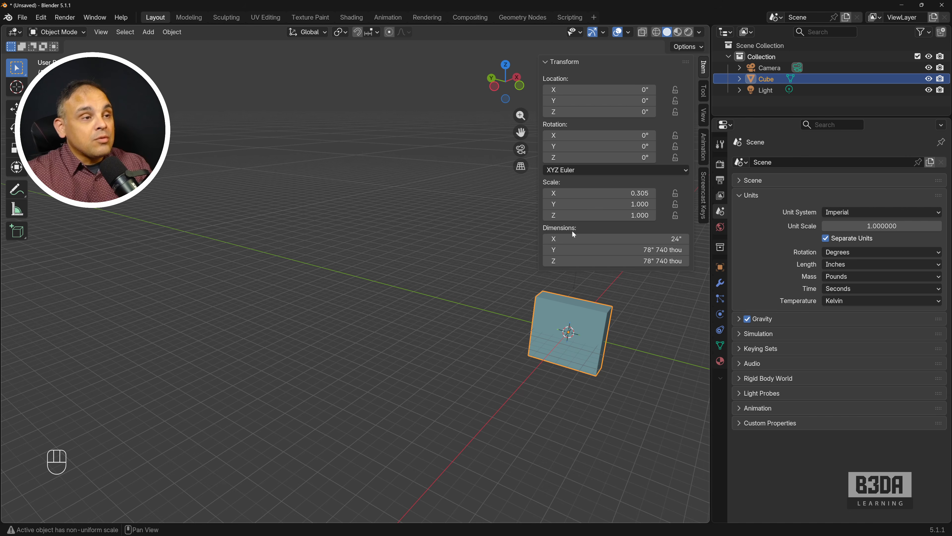
pyautogui.click(23, 17)
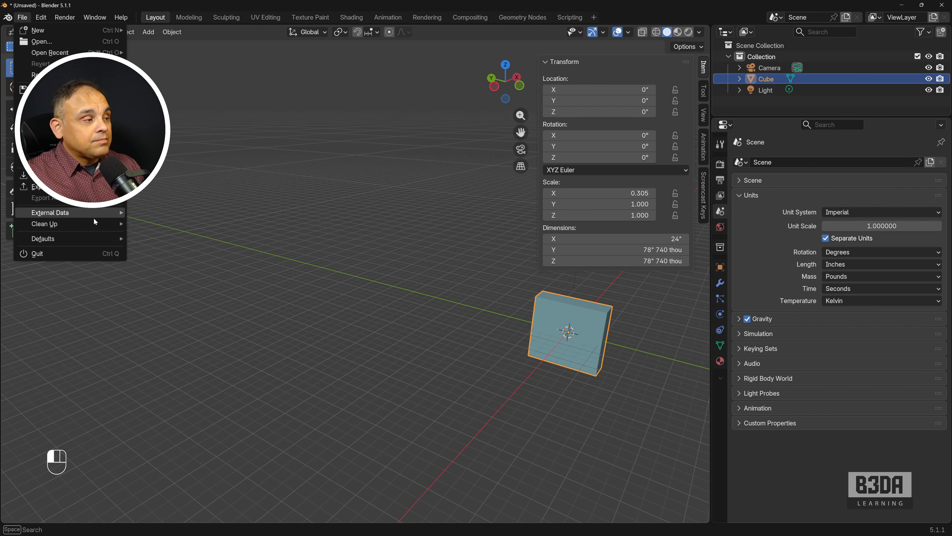
pyautogui.moveTo(91, 240)
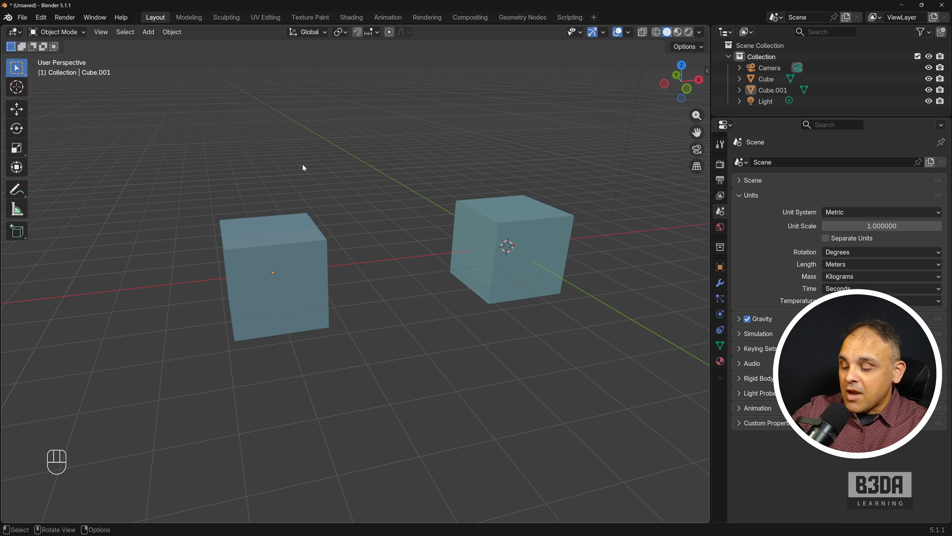
# - Widen the viewport toolbar so that it shows the tool names beside their symbols
pyautogui.hotkey('ctrl', 'shift', 'a')
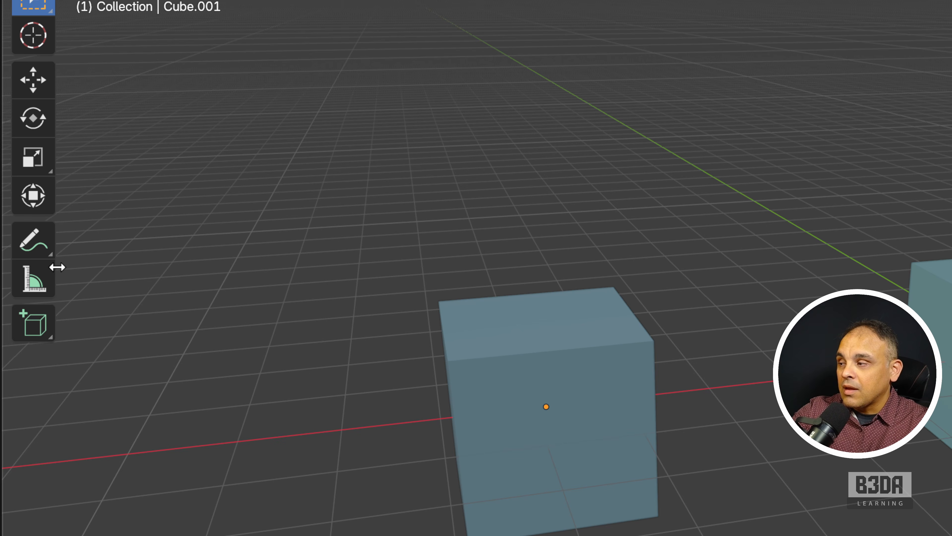
pyautogui.moveTo(57, 267); pyautogui.dragTo(152, 267)
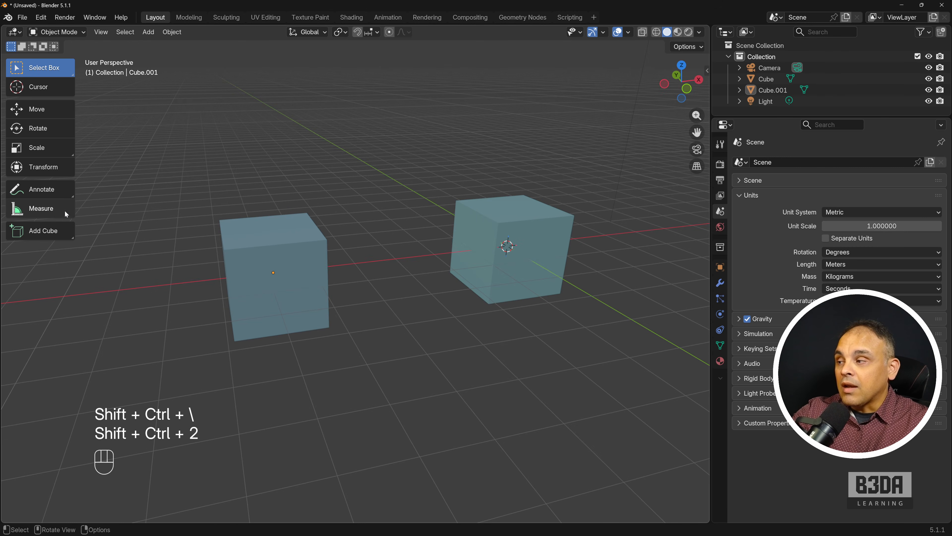
# - Draw three rulers with the Measure tool behind the two cubes, about 3.46 m, 3.39 m and 2.51 m long
pyautogui.click(41, 208)
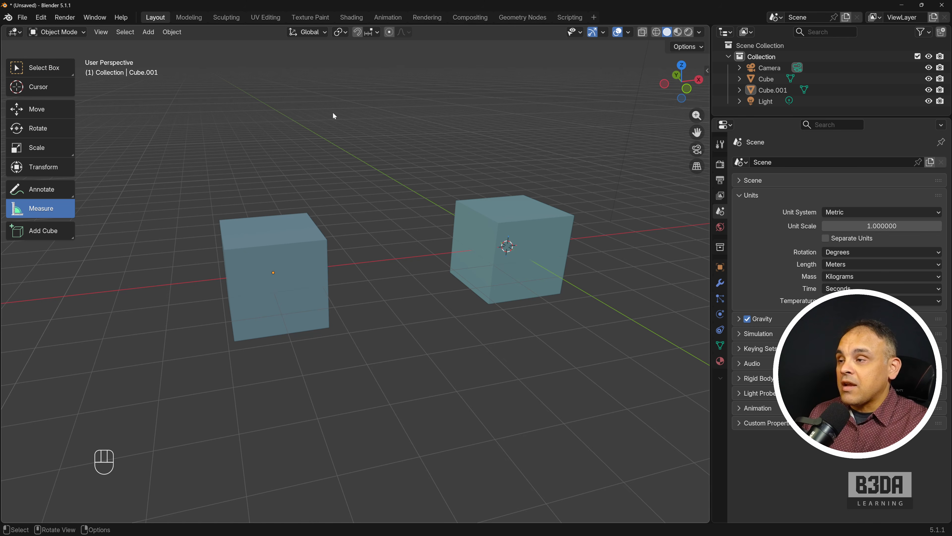
pyautogui.moveTo(300, 140); pyautogui.dragTo(434, 112)
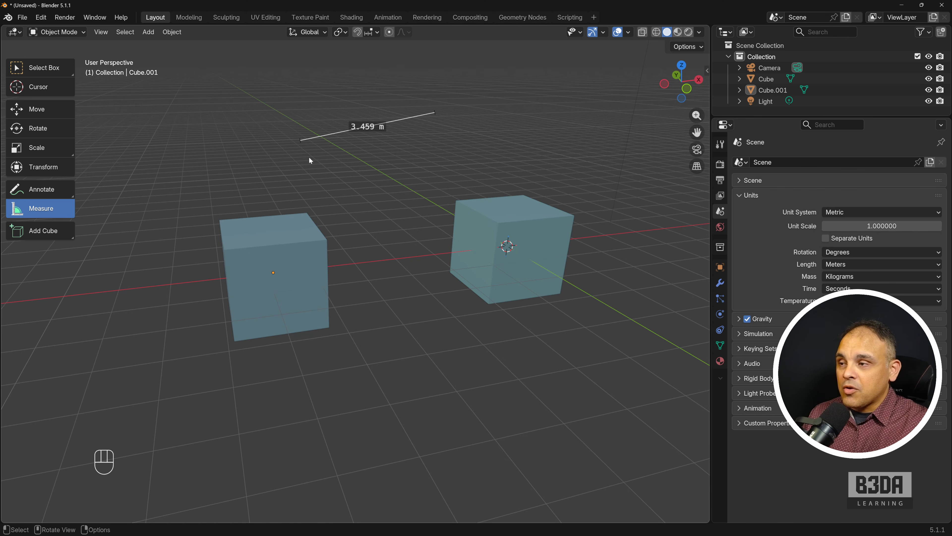
pyautogui.moveTo(309, 158)
pyautogui.mouseDown()
pyautogui.moveTo(441, 141)
pyautogui.moveTo(388, 173)
pyautogui.moveTo(420, 176)
pyautogui.mouseUp()
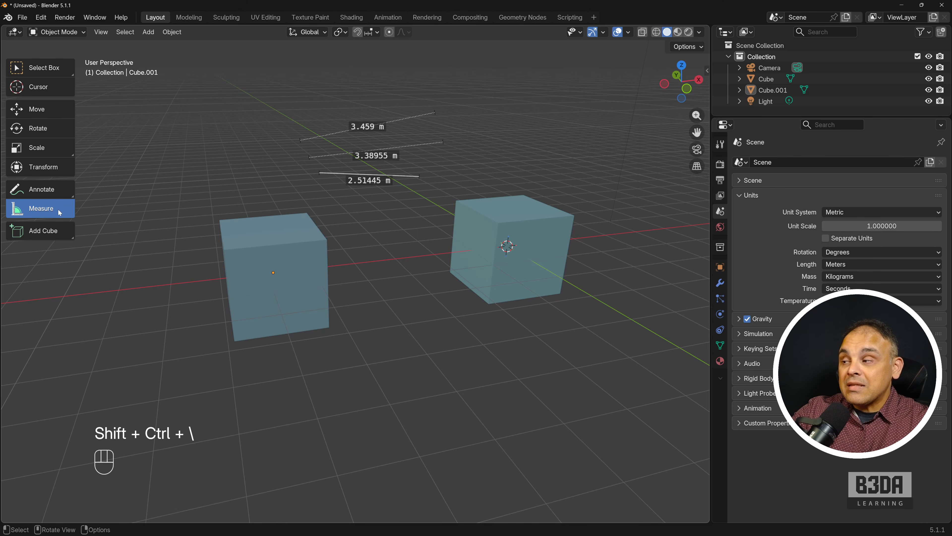
# - Switch to the Select Box tool and return to the Measure tool to check the rulers' display
pyautogui.click(50, 67)
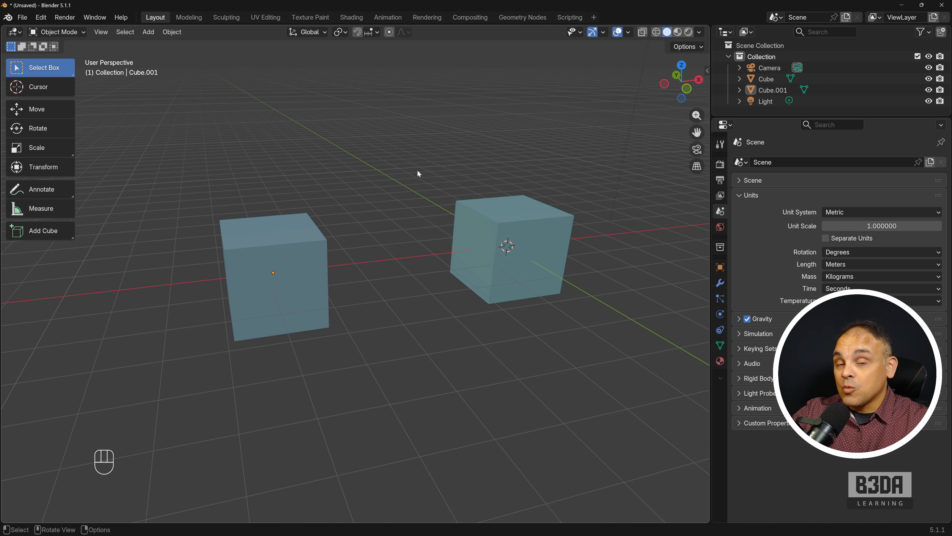
pyautogui.click(59, 209)
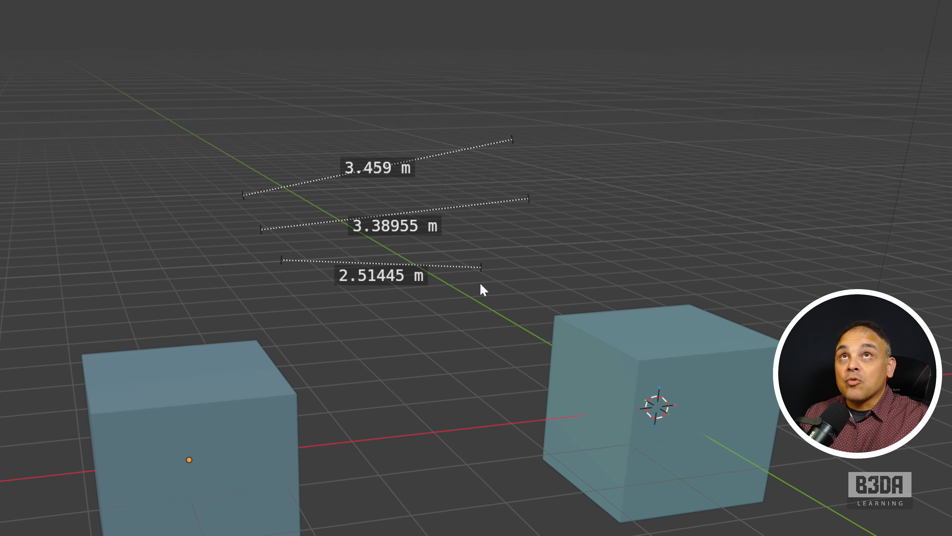
# - Select the three rulers one after another, from the one nearest the cubes to the farthest
pyautogui.click(282, 262)
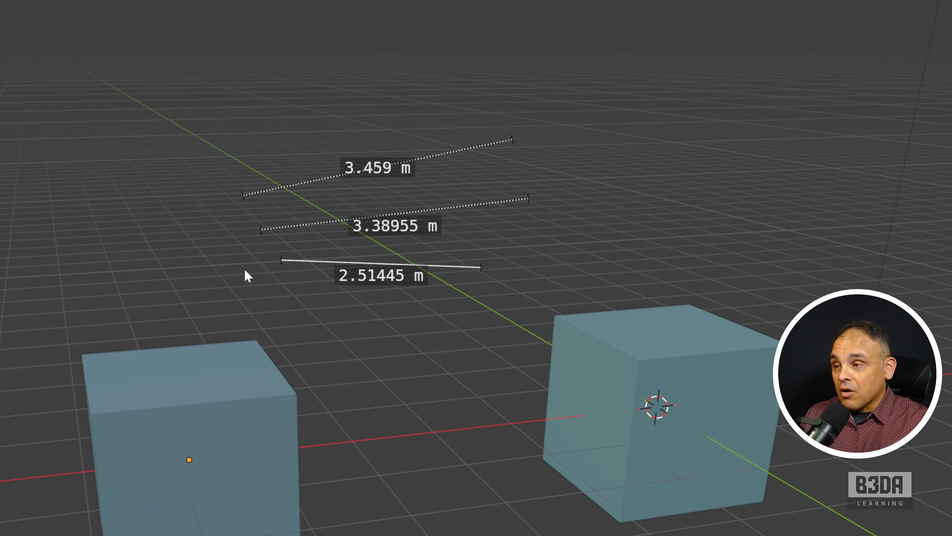
pyautogui.click(260, 229)
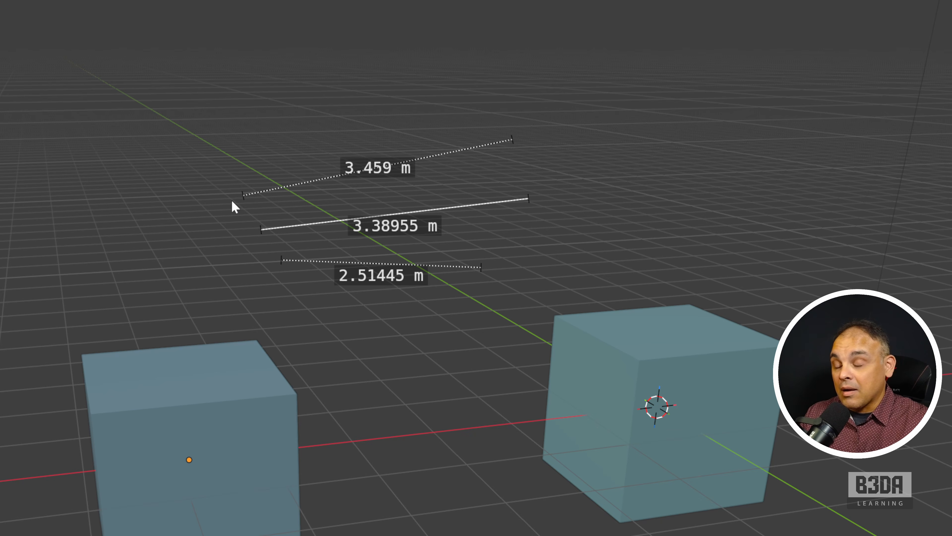
pyautogui.click(243, 195)
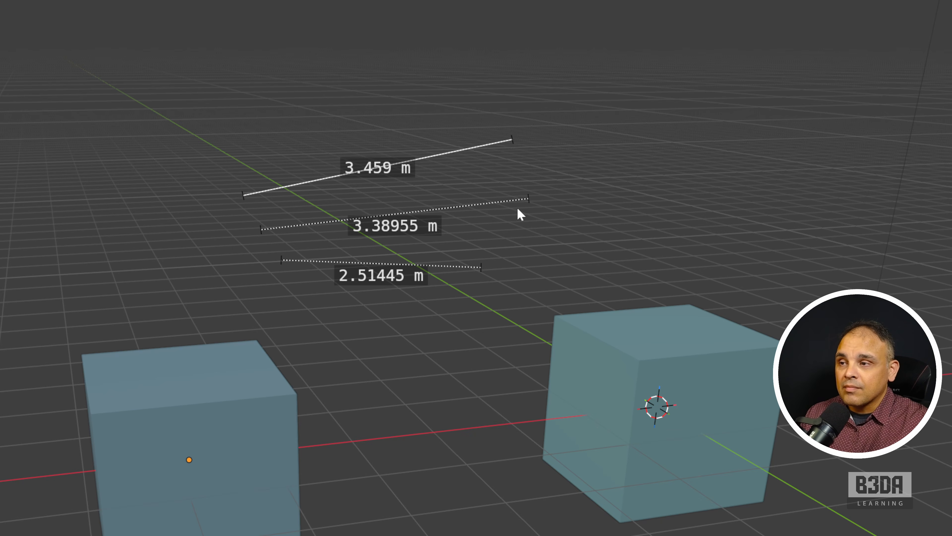
# - Pull the middle ruler's line out into an angle of about 56° and select the ruler farthest from the cubes
pyautogui.click(532, 199)
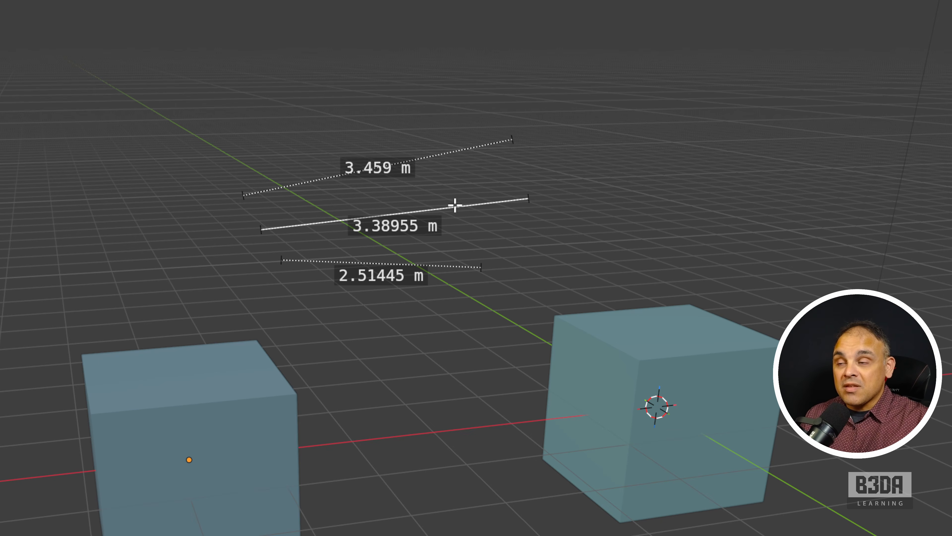
pyautogui.moveTo(454, 205); pyautogui.dragTo(558, 251)
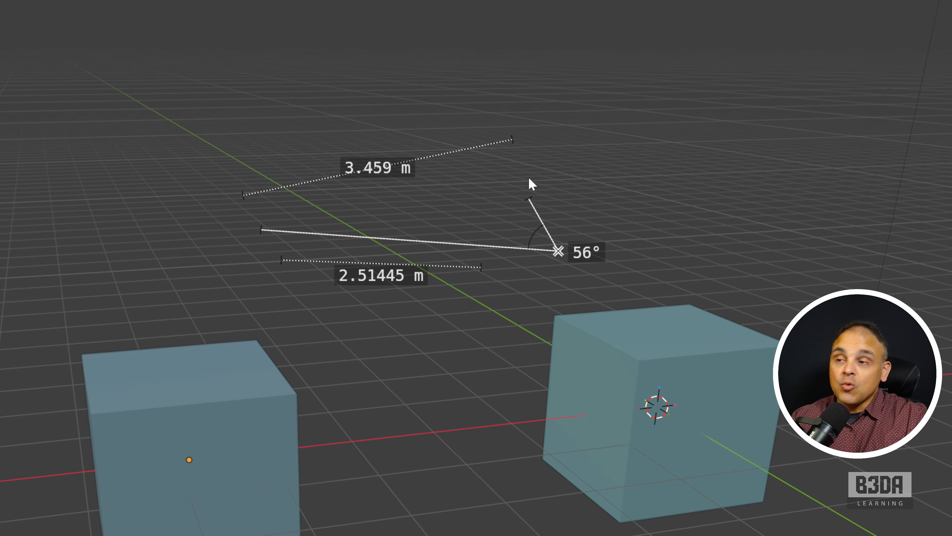
pyautogui.click(513, 143)
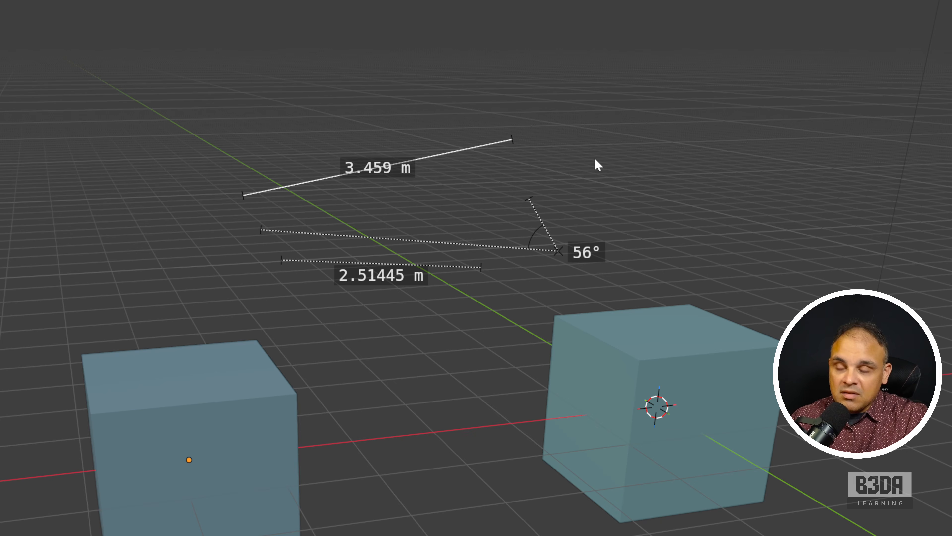
# - Delete the three rulers behind the cubes one after another, including the one showing an angle
pyautogui.press('Delete')
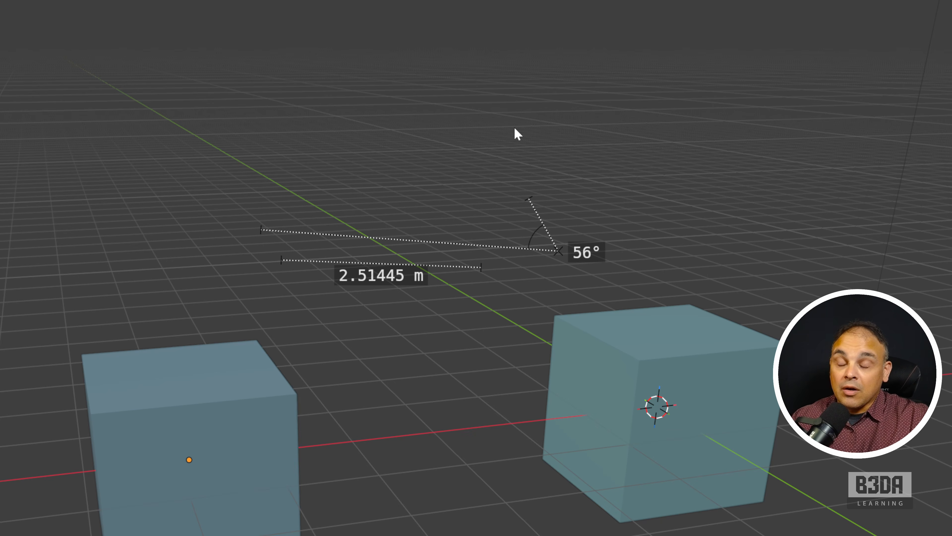
pyautogui.click(530, 199)
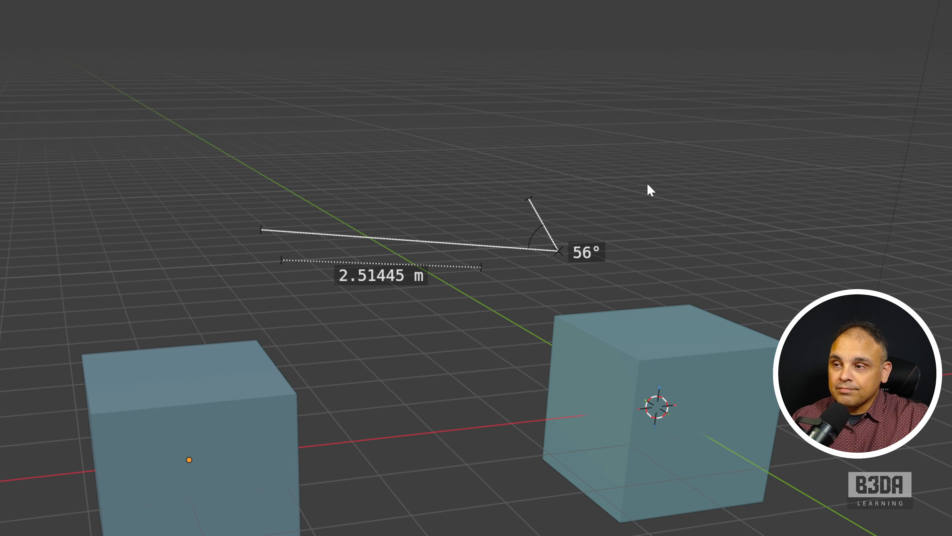
pyautogui.press('Delete')
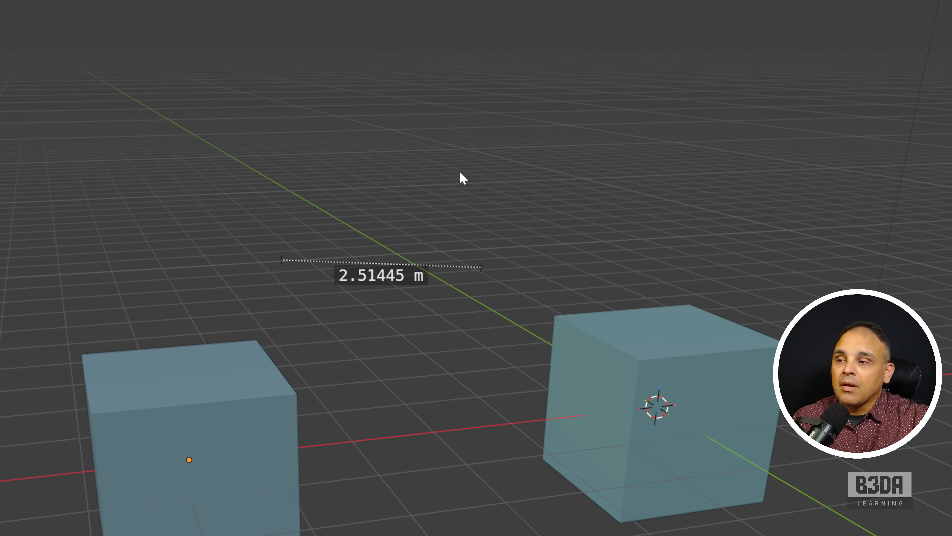
pyautogui.click(481, 266)
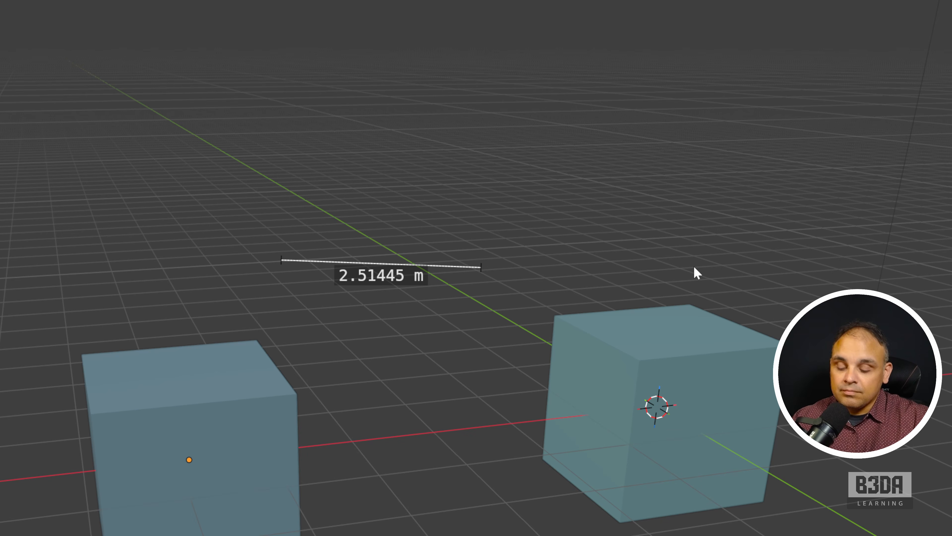
pyautogui.press('Delete')
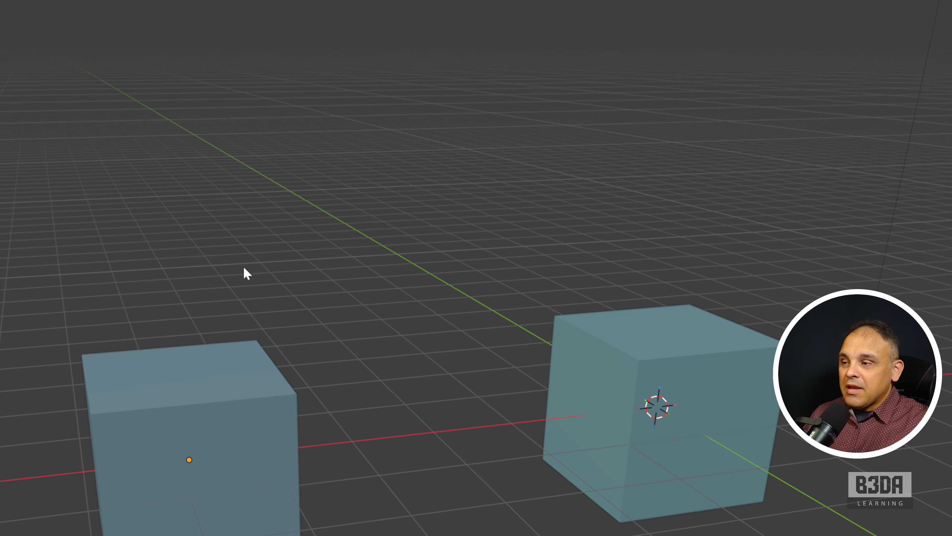
# - Draw two freehand rulers behind the cubes, about 3.96 m and 3.20 m long
pyautogui.moveTo(244, 266); pyautogui.dragTo(554, 218)
pyautogui.moveTo(262, 205); pyautogui.dragTo(512, 156)
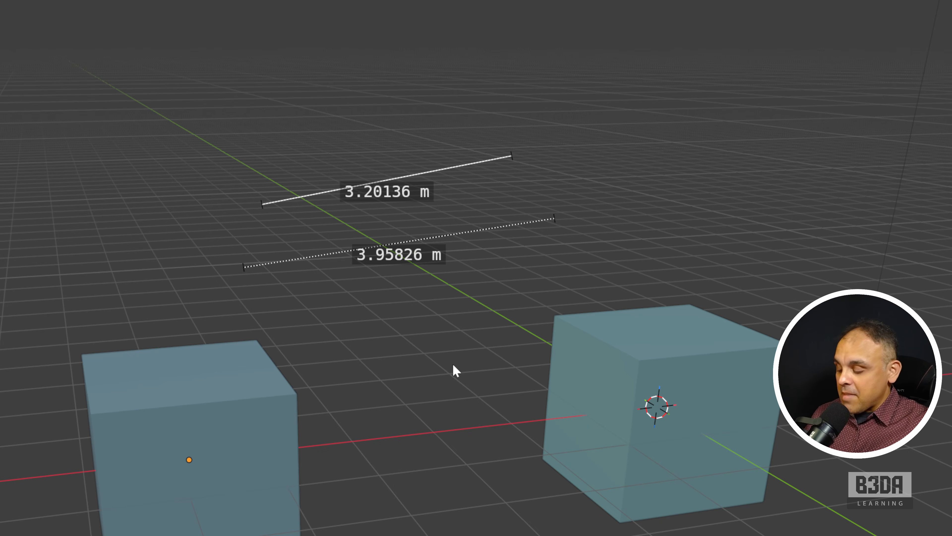
pyautogui.keyDown('shift'); pyautogui.moveTo(455, 449); pyautogui.dragTo(483, 389, button='middle'); pyautogui.keyUp('shift')
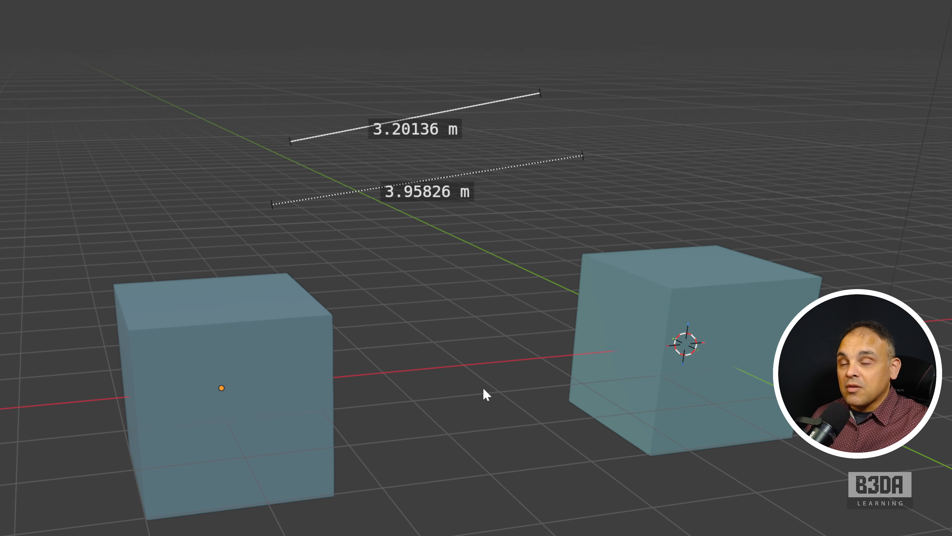
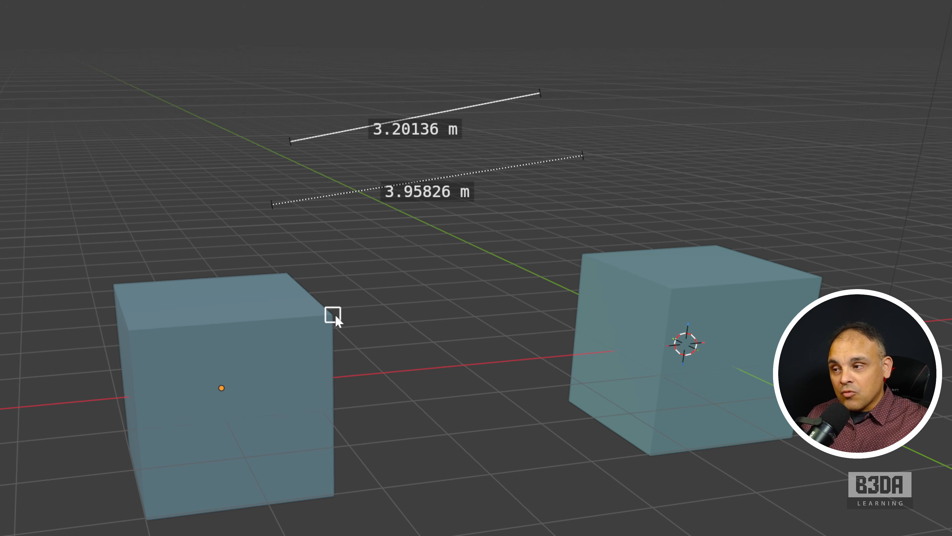
# - Place snapped rulers on the left cube's front face along the right and top edges and between the midpoints of the left and bottom edges
pyautogui.moveTo(336, 315); pyautogui.dragTo(343, 496)
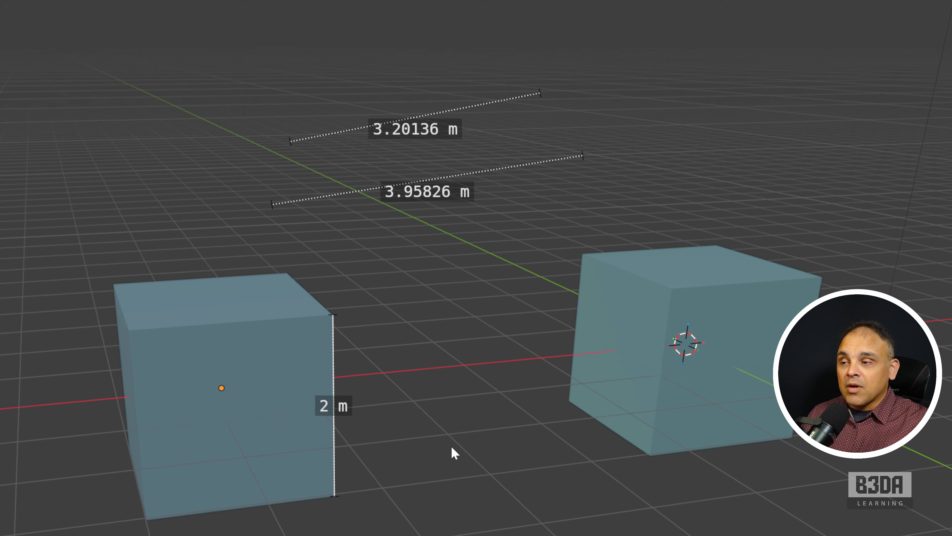
pyautogui.keyDown('shift'); pyautogui.moveTo(453, 448); pyautogui.dragTo(602, 364, button='middle'); pyautogui.keyUp('shift')
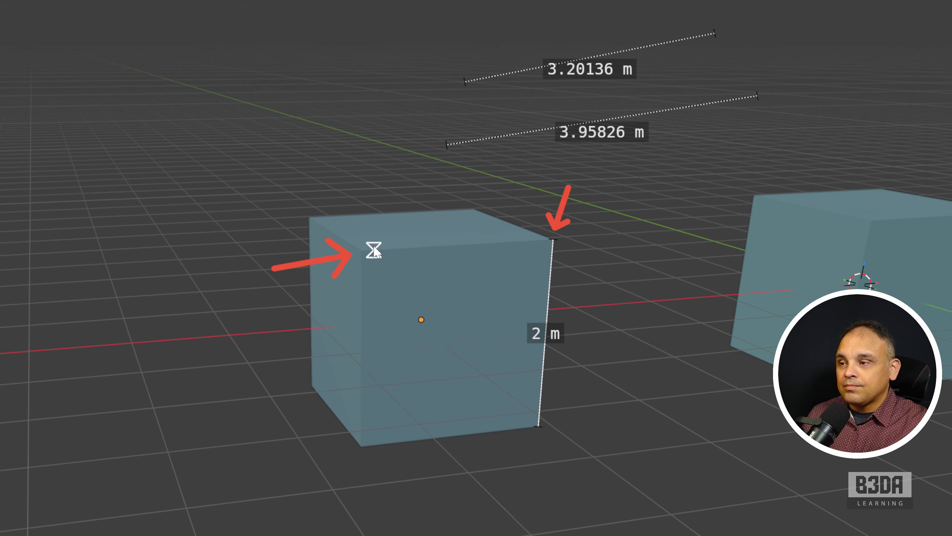
pyautogui.keyDown('ctrl'); pyautogui.moveTo(361, 250); pyautogui.dragTo(552, 240); pyautogui.keyUp('ctrl')
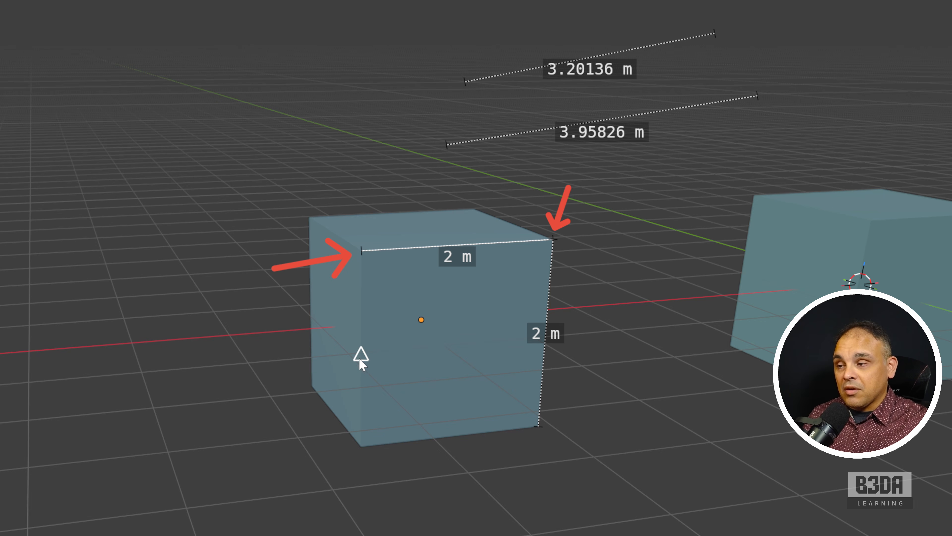
pyautogui.moveTo(360, 354); pyautogui.dragTo(451, 435)
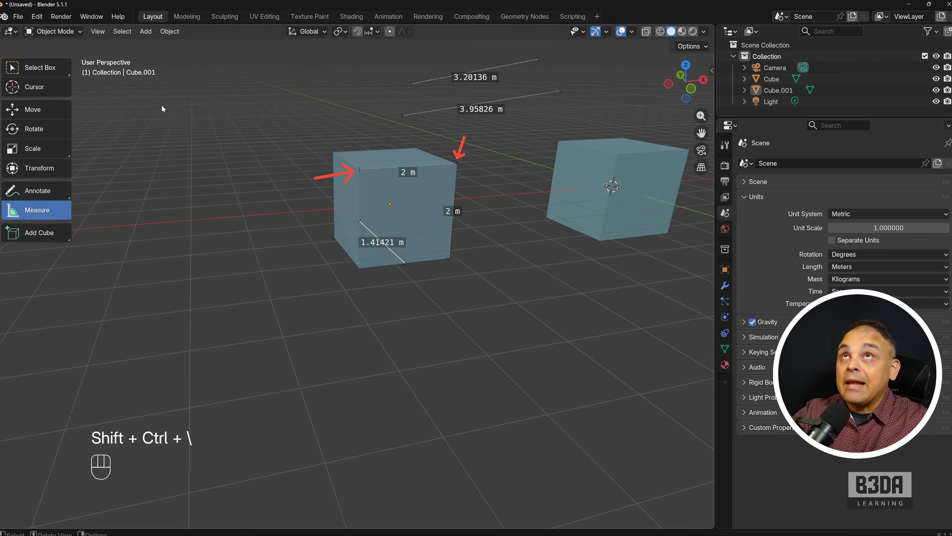
# - Activate the Select Box tool to hide the rulers, and return to the Measure tool to show them again
pyautogui.click(62, 69)
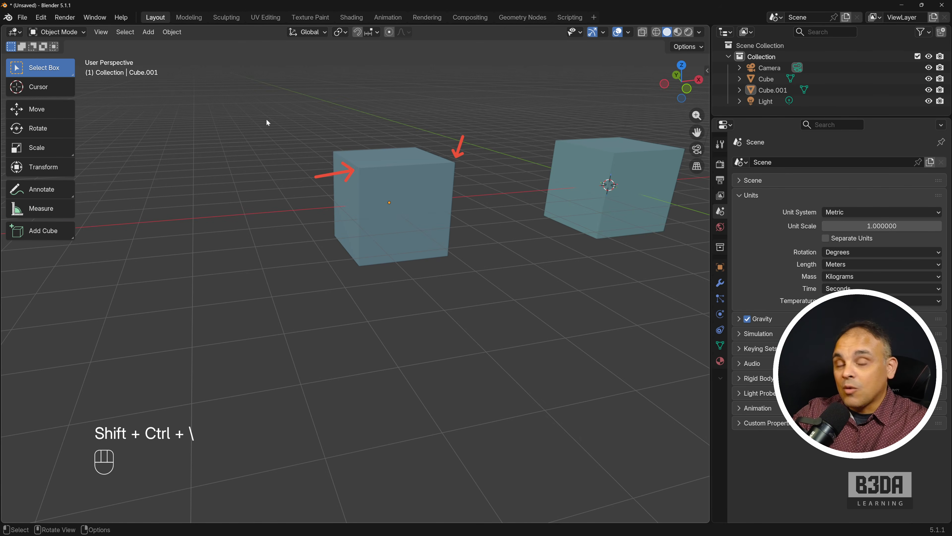
pyautogui.hotkey('ctrl', 'shift', '7')
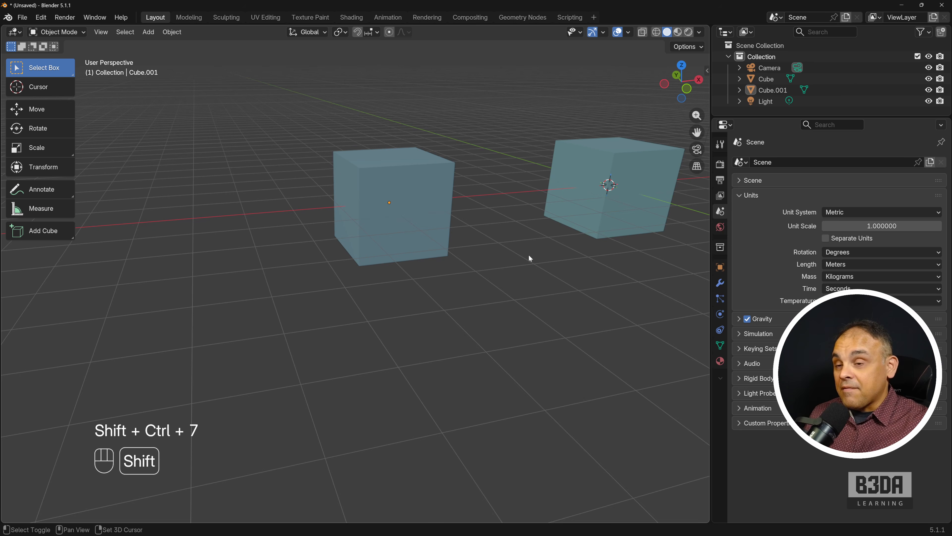
pyautogui.keyDown('shift'); pyautogui.moveTo(528, 253); pyautogui.dragTo(403, 293, button='middle'); pyautogui.keyUp('shift')
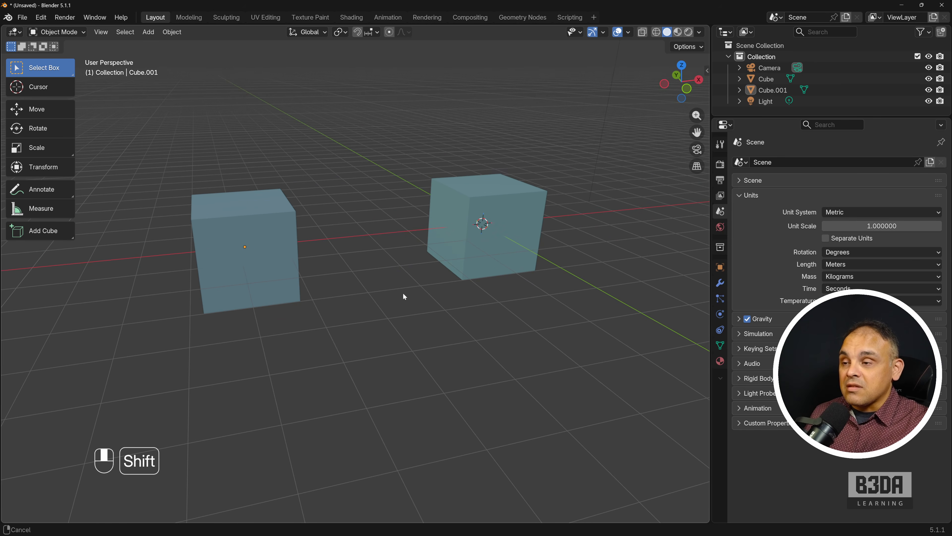
pyautogui.click(58, 214)
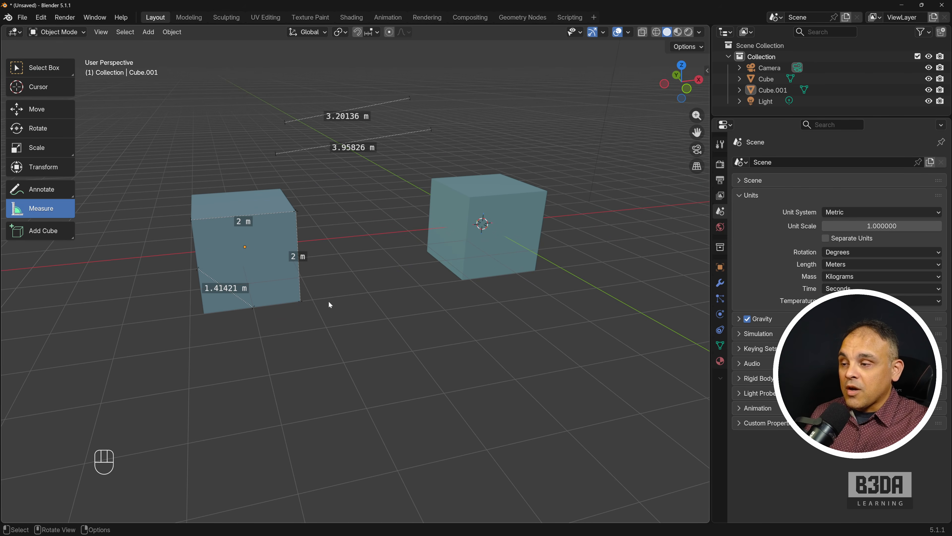
# - Measure the distance between the two cubes by snapping a ruler from the right cube's nearest bottom corner to the left cube's facing bottom corner
pyautogui.hotkey('ctrl', 'shift', 'a')
pyautogui.moveTo(321, 368); pyautogui.dragTo(301, 313)
pyautogui.moveTo(462, 298); pyautogui.dragTo(463, 294)
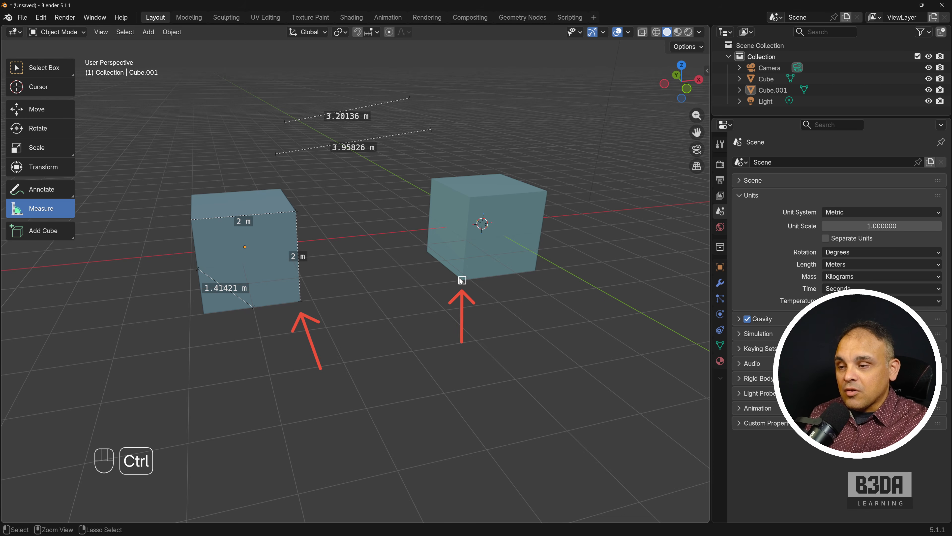
pyautogui.keyDown('ctrl'); pyautogui.moveTo(459, 279); pyautogui.dragTo(300, 300); pyautogui.keyUp('ctrl')
pyautogui.moveTo(425, 358); pyautogui.dragTo(442, 344, button='middle')
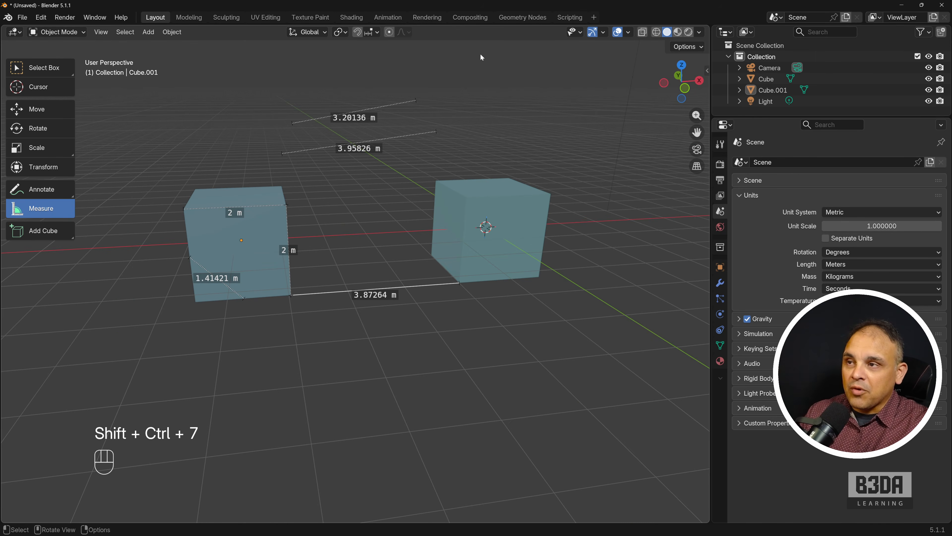
pyautogui.hotkey('shift', 'ctrl', '2')
# - Snap a ruler from the right cube's front top edge midpoint to its bottom corner, bend it at the top corner, and pull its free end upward
pyautogui.moveTo(441, 344); pyautogui.dragTo(395, 298, button='middle')
pyautogui.scroll(3, 520, 280)
pyautogui.keyDown('shift'); pyautogui.moveTo(545, 286); pyautogui.dragTo(522, 284, button='middle'); pyautogui.keyUp('shift')
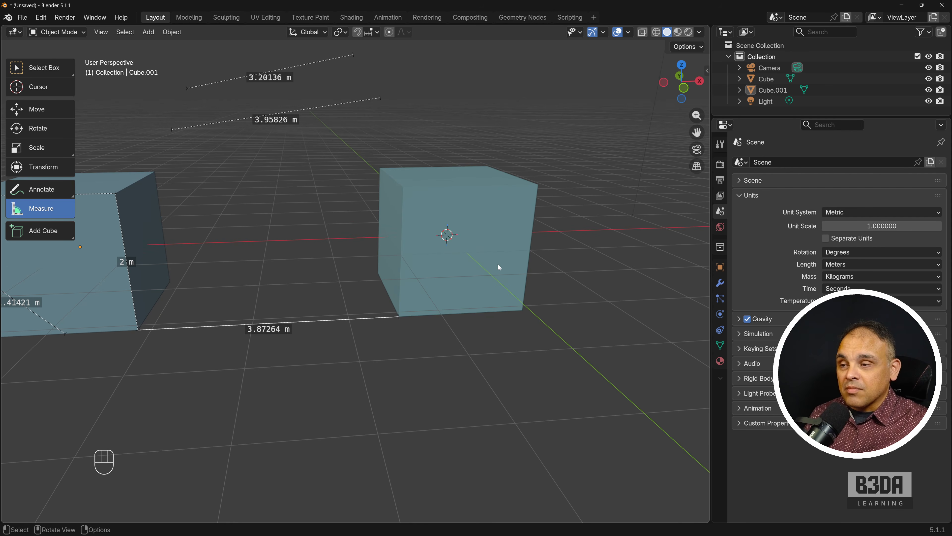
pyautogui.press('ctrl')
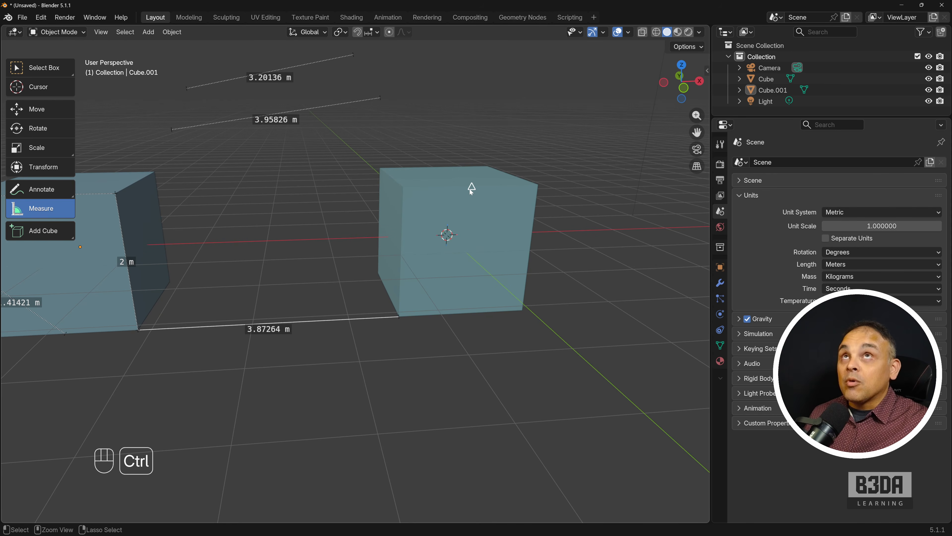
pyautogui.keyDown('shift'); pyautogui.moveTo(470, 190); pyautogui.dragTo(443, 219, button='middle'); pyautogui.keyUp('shift')
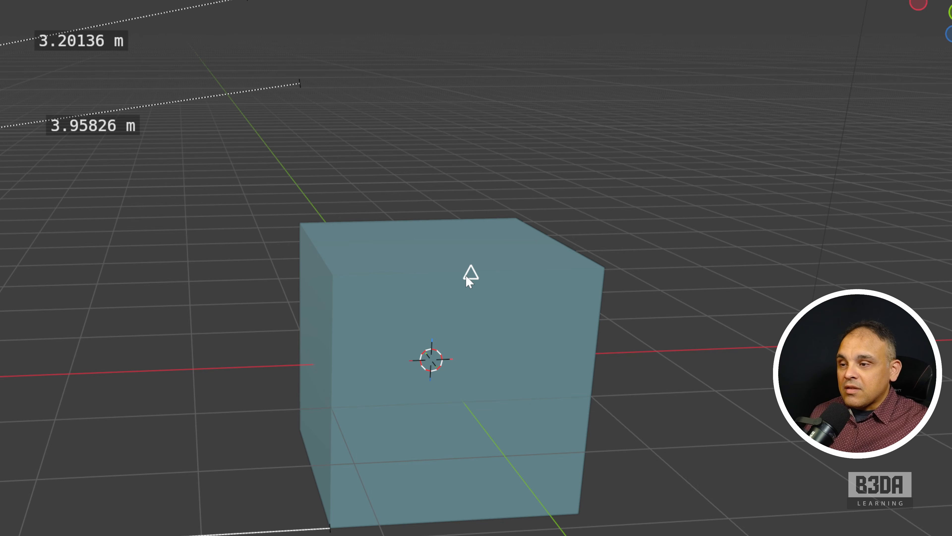
pyautogui.keyDown('ctrl'); pyautogui.moveTo(439, 219); pyautogui.dragTo(438, 218); pyautogui.keyUp('ctrl')
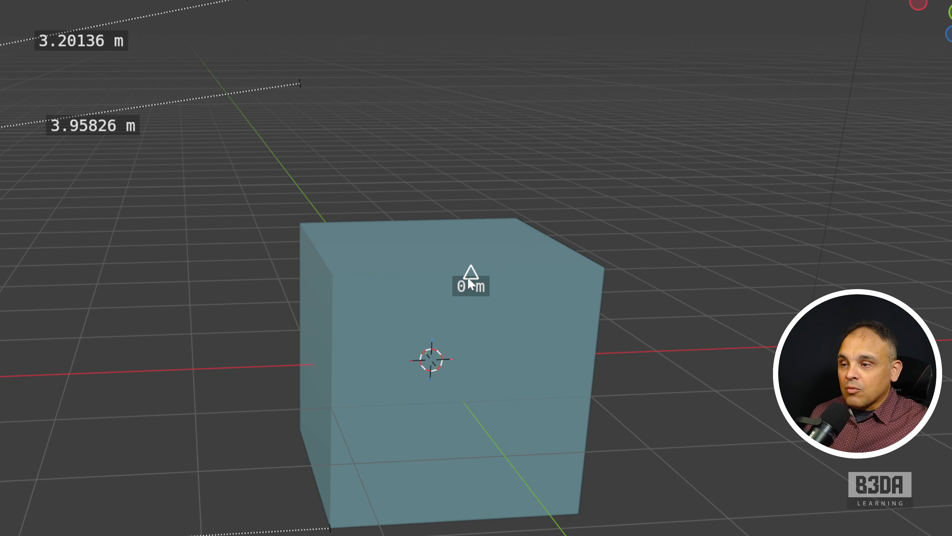
pyautogui.keyDown('ctrl'); pyautogui.moveTo(469, 282); pyautogui.dragTo(336, 525); pyautogui.keyUp('ctrl')
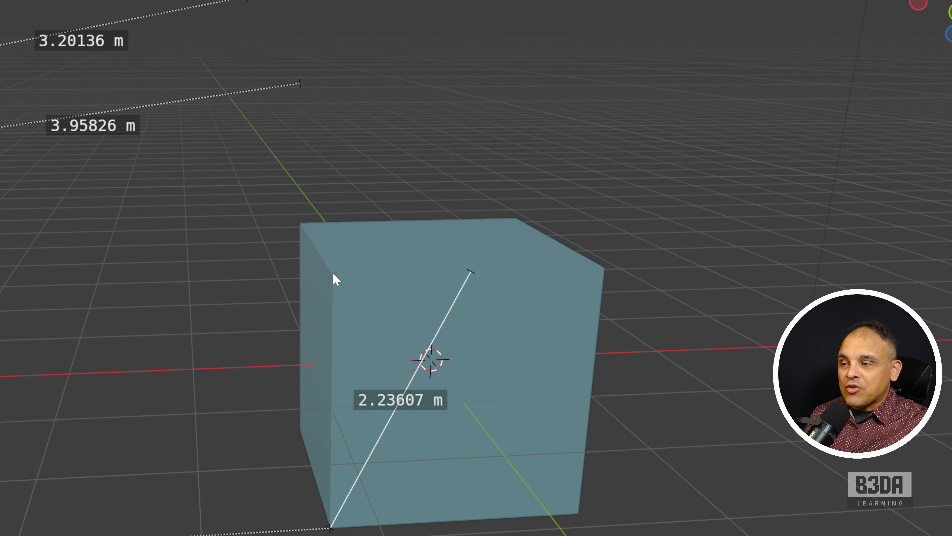
pyautogui.moveTo(410, 378); pyautogui.dragTo(333, 275)
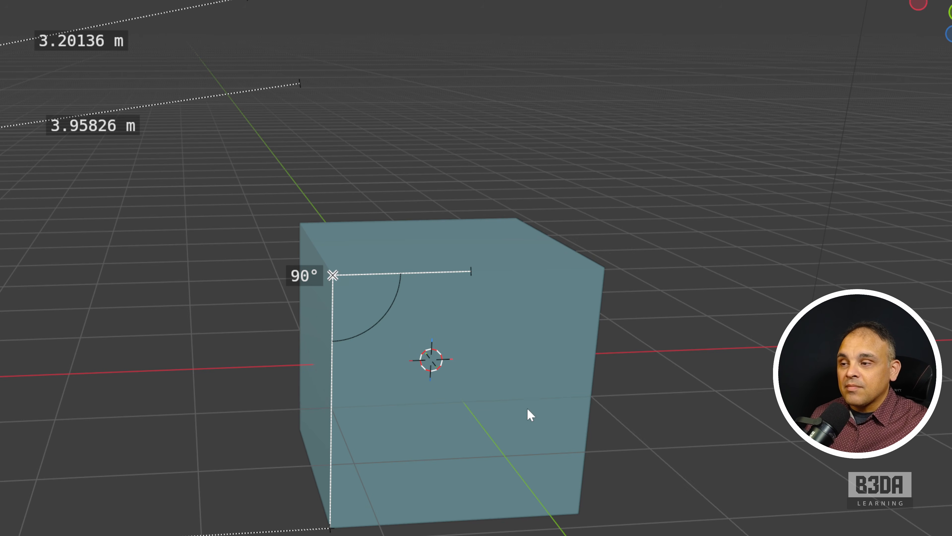
pyautogui.moveTo(527, 415); pyautogui.dragTo(469, 374, button='middle')
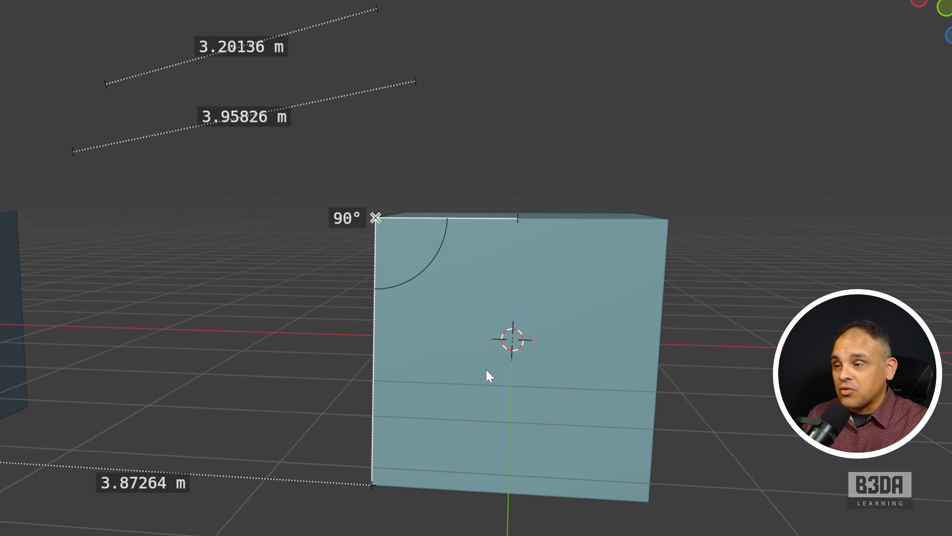
pyautogui.moveTo(518, 218); pyautogui.dragTo(526, 144)
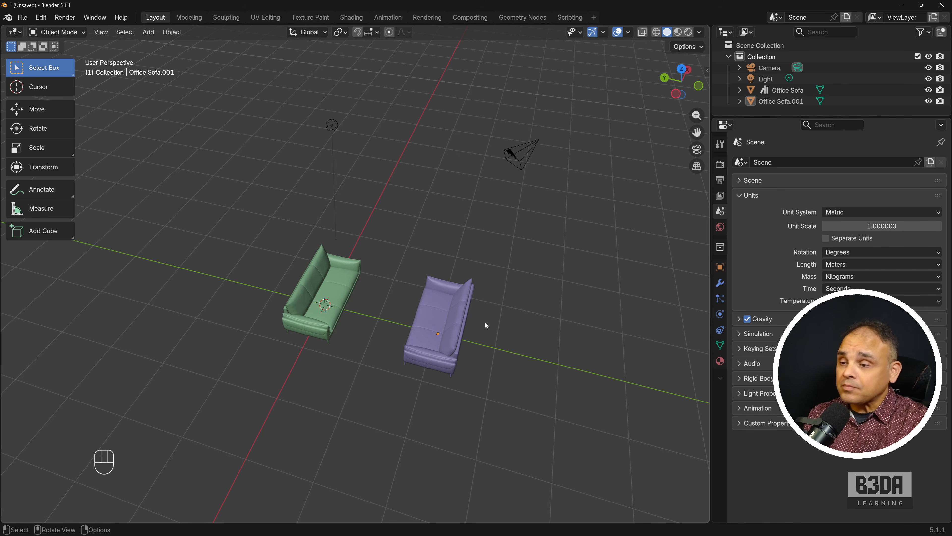
# - Select the two sofas, the light and the camera one after another, ending with the purple sofa selected
pyautogui.moveTo(485, 322); pyautogui.dragTo(483, 302, button='middle')
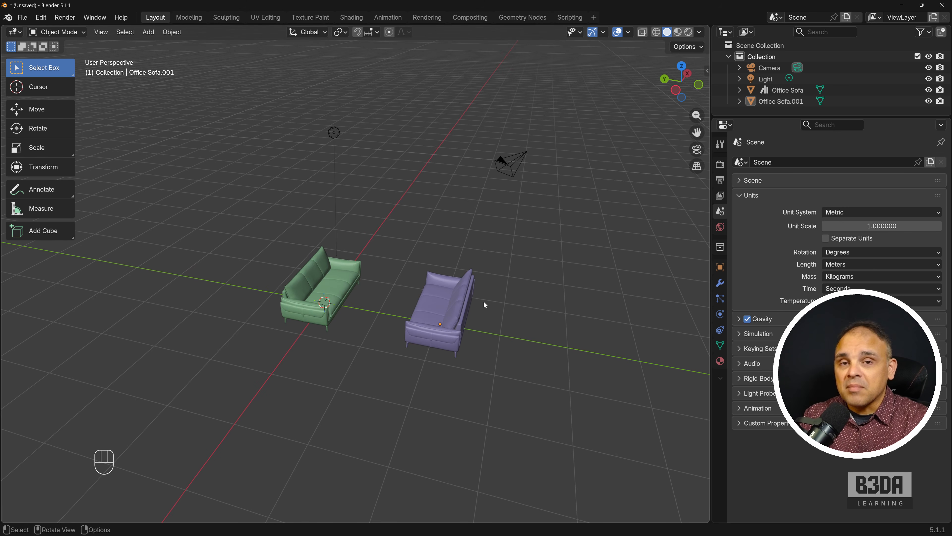
pyautogui.click(457, 294)
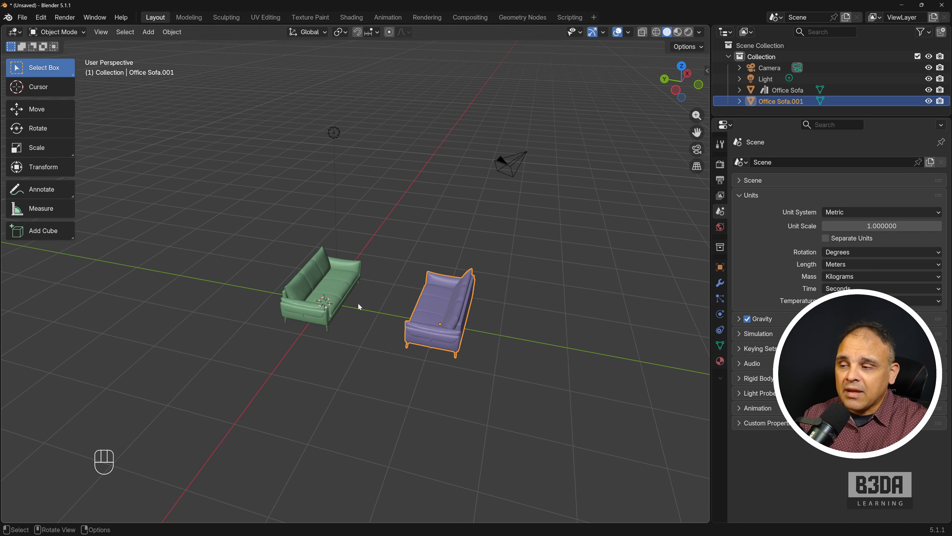
pyautogui.click(334, 275)
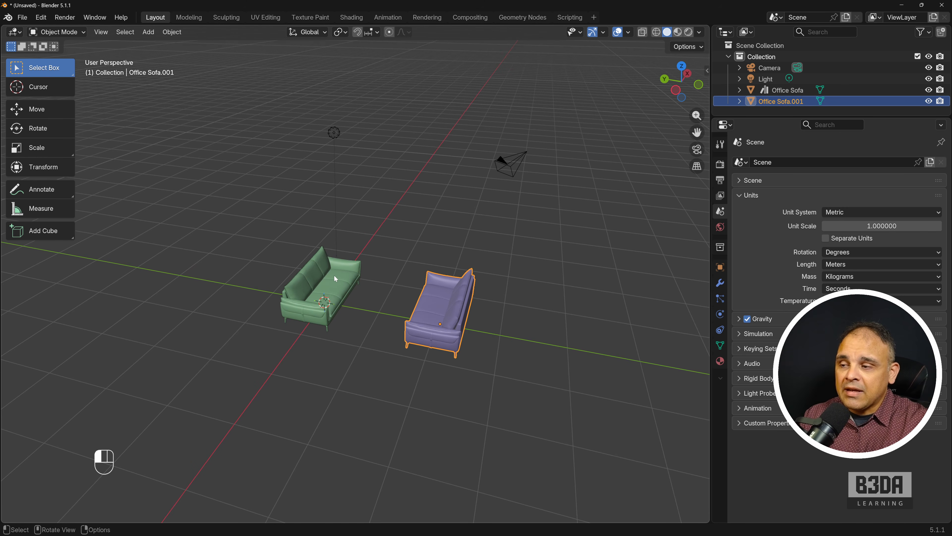
pyautogui.click(330, 134)
pyautogui.click(515, 158)
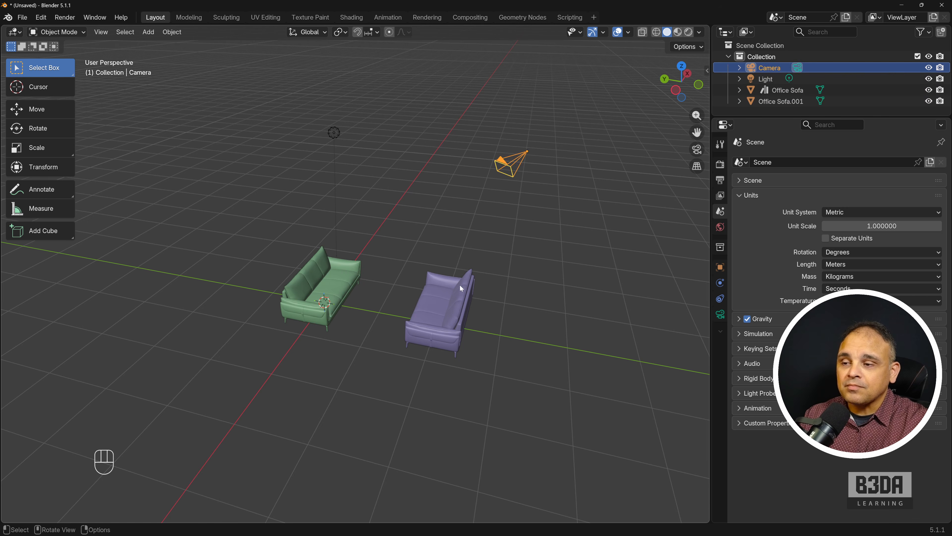
pyautogui.click(458, 304)
pyautogui.click(330, 283)
pyautogui.click(460, 295)
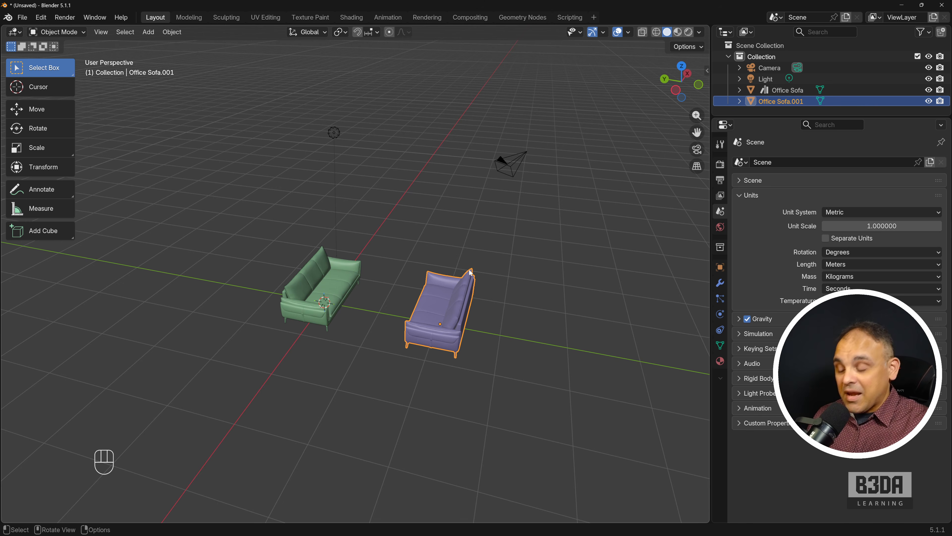
pyautogui.scroll(1, 490, 302)
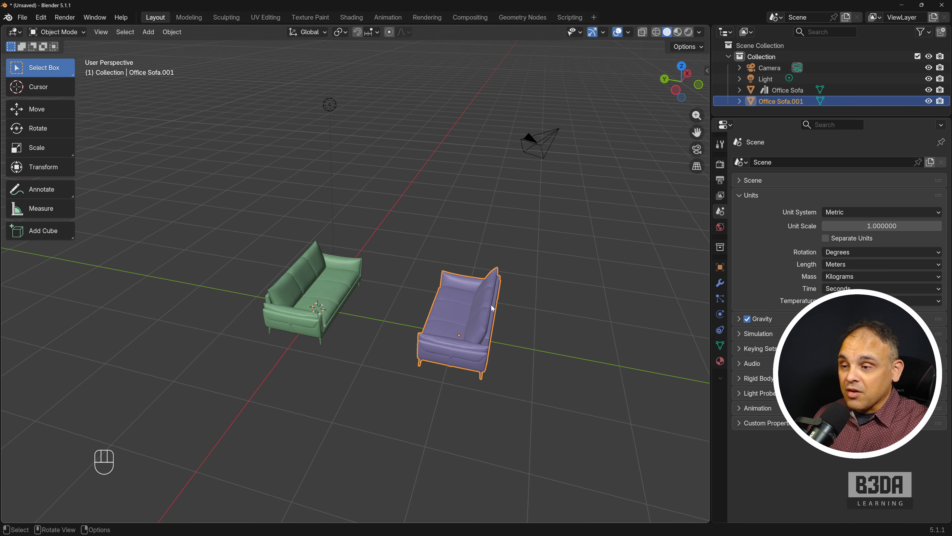
pyautogui.keyDown('shift'); pyautogui.moveTo(491, 306); pyautogui.dragTo(458, 306, button='middle'); pyautogui.keyUp('shift')
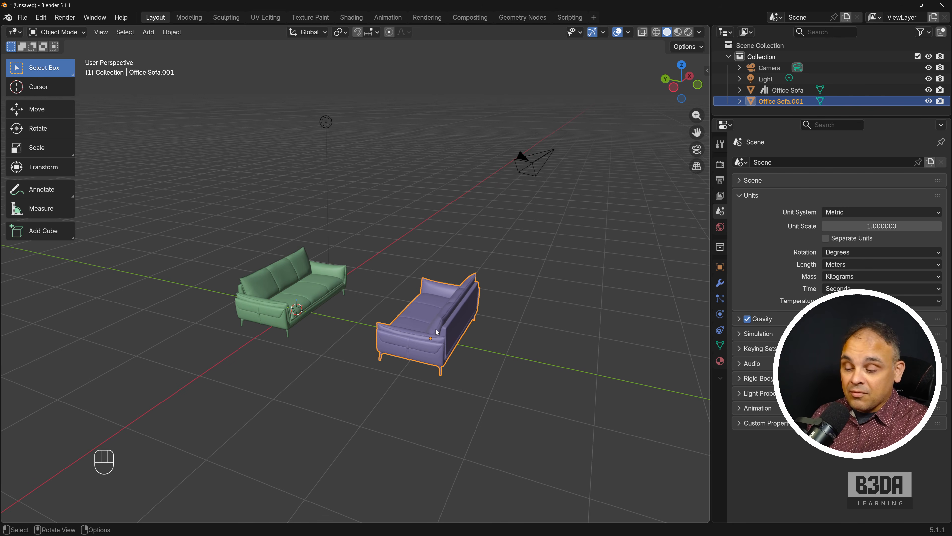
pyautogui.hotkey('ctrl', 'shift', '\\')
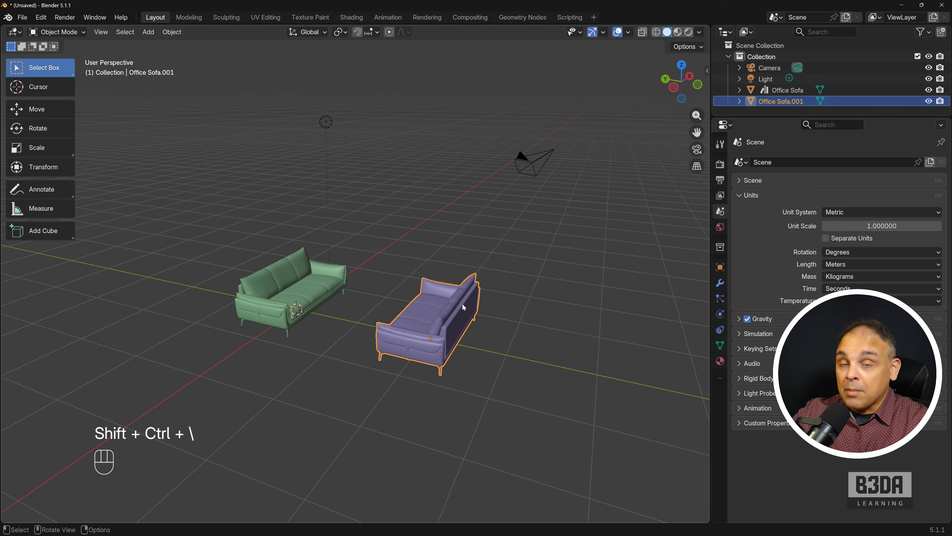
pyautogui.hotkey('shift', 'ctrl', 'a')
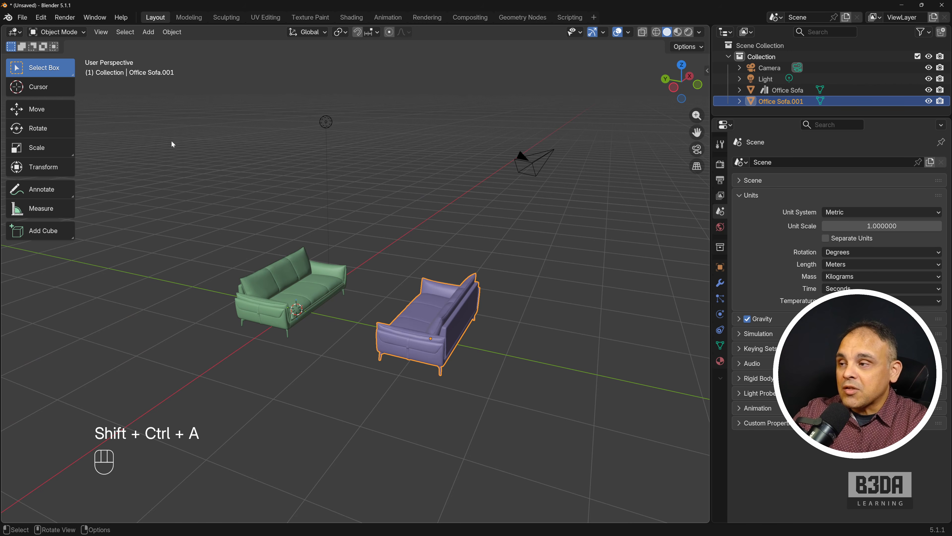
pyautogui.moveTo(171, 181); pyautogui.dragTo(154, 80)
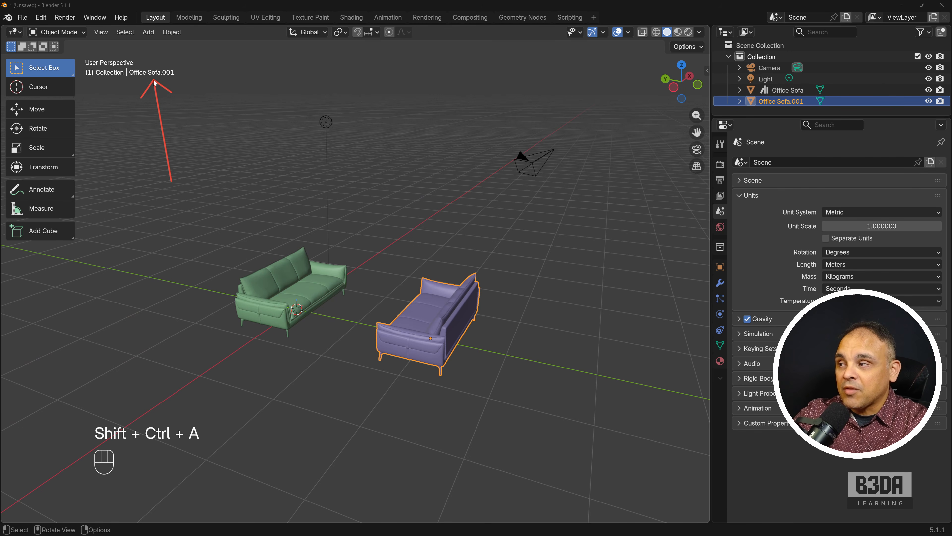
pyautogui.moveTo(603, 96); pyautogui.dragTo(722, 103)
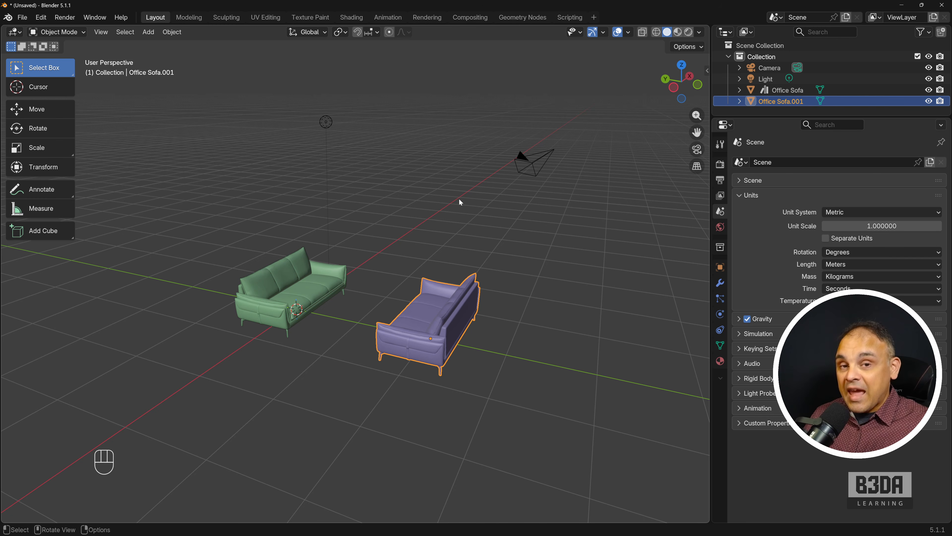
# - Select every object in the scene, clear the selection again, and review the All, None and Invert selection commands
pyautogui.press('a')
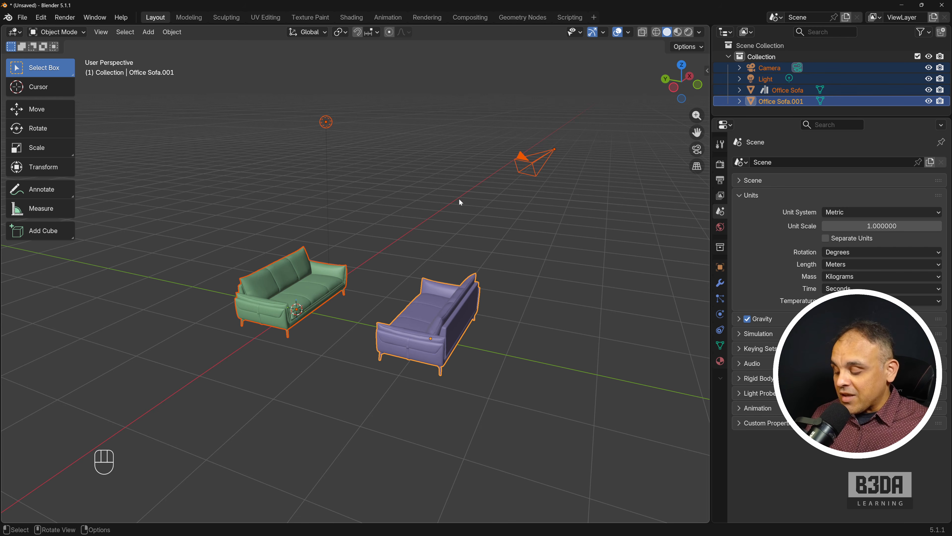
pyautogui.hotkey('alt', 'a')
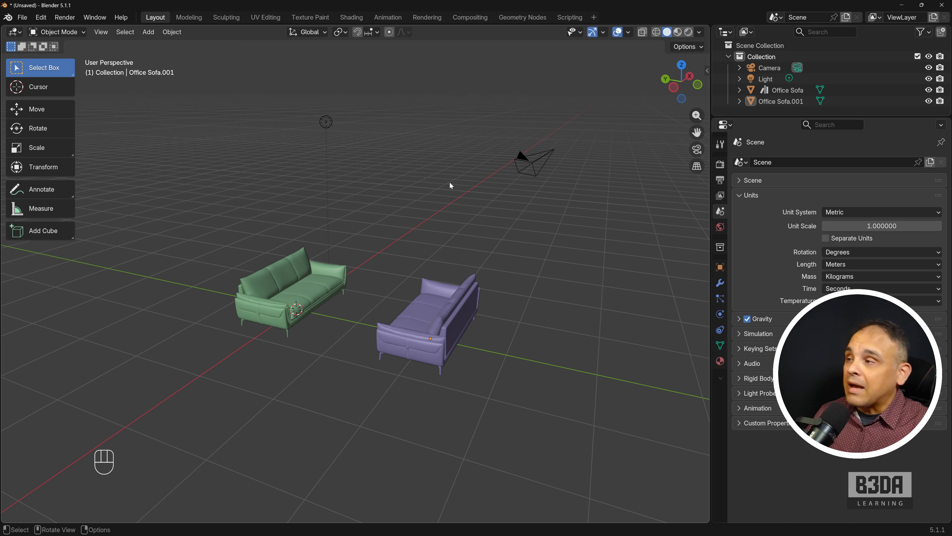
pyautogui.click(134, 34)
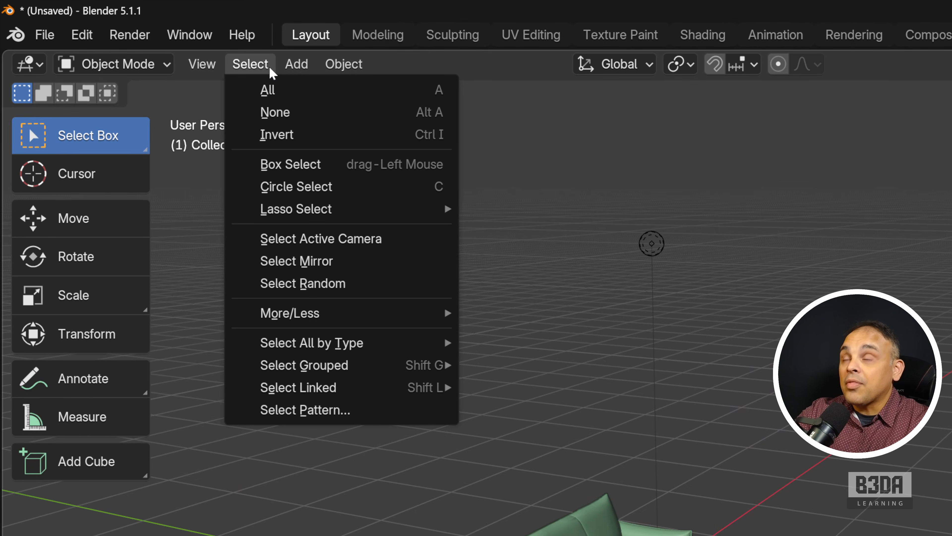
pyautogui.moveTo(140, 33)
pyautogui.click(250, 65)
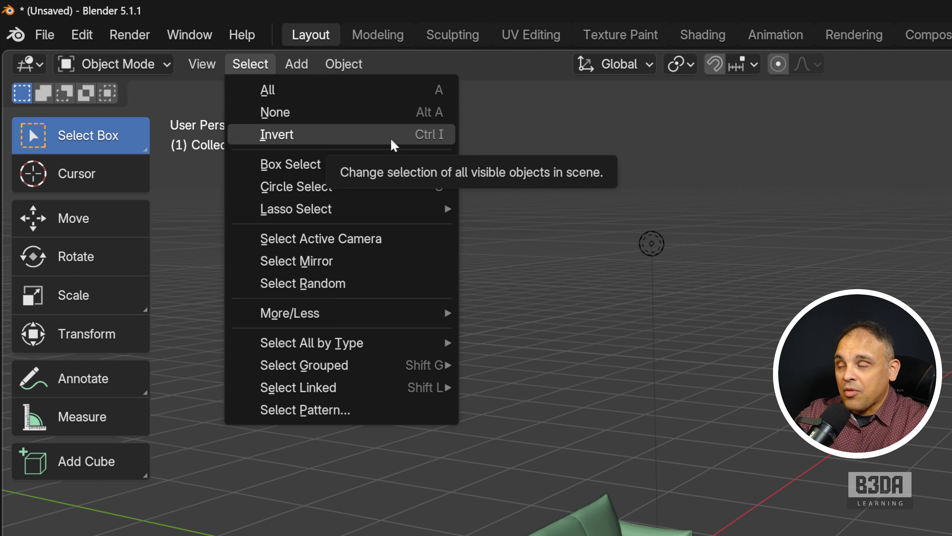
pyautogui.click(264, 71)
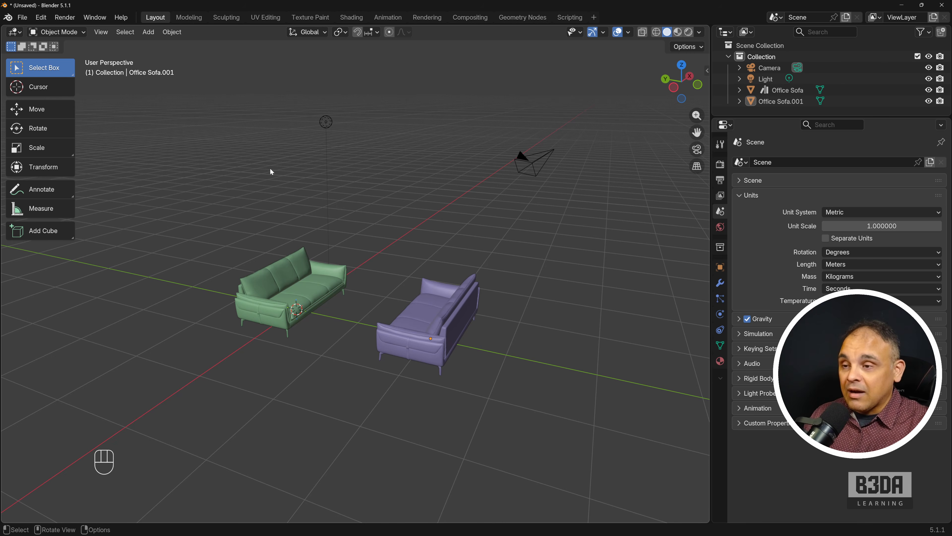
# - Box-select both sofas, the light and the camera twice, from opposite corners, clearing the selection after each pass
pyautogui.moveTo(329, 206); pyautogui.dragTo(340, 225, button='middle')
pyautogui.scroll(-3, 340, 225)
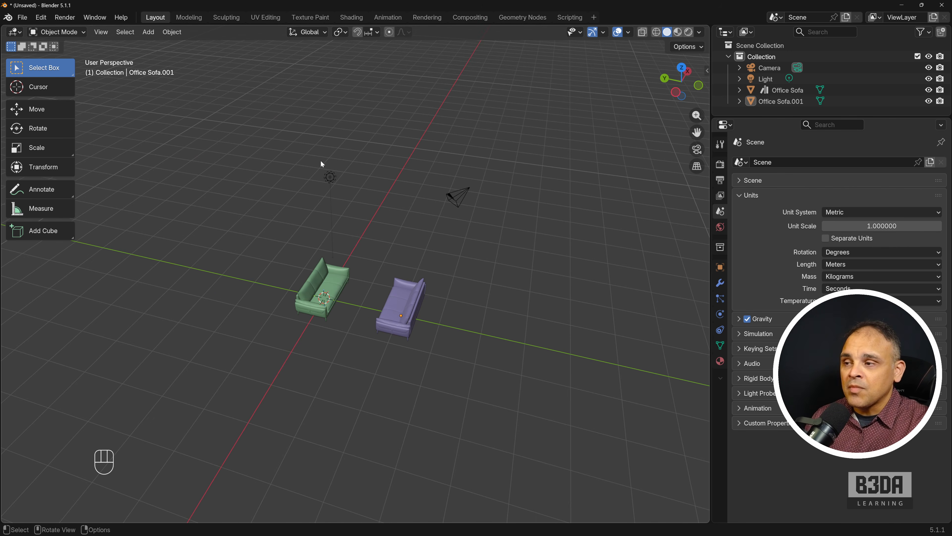
pyautogui.moveTo(235, 118); pyautogui.dragTo(525, 380)
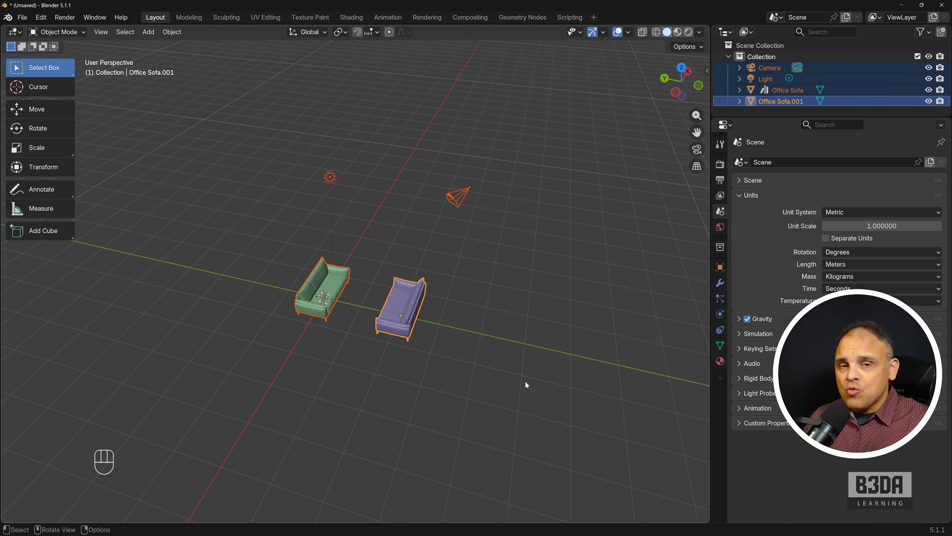
pyautogui.click(516, 274)
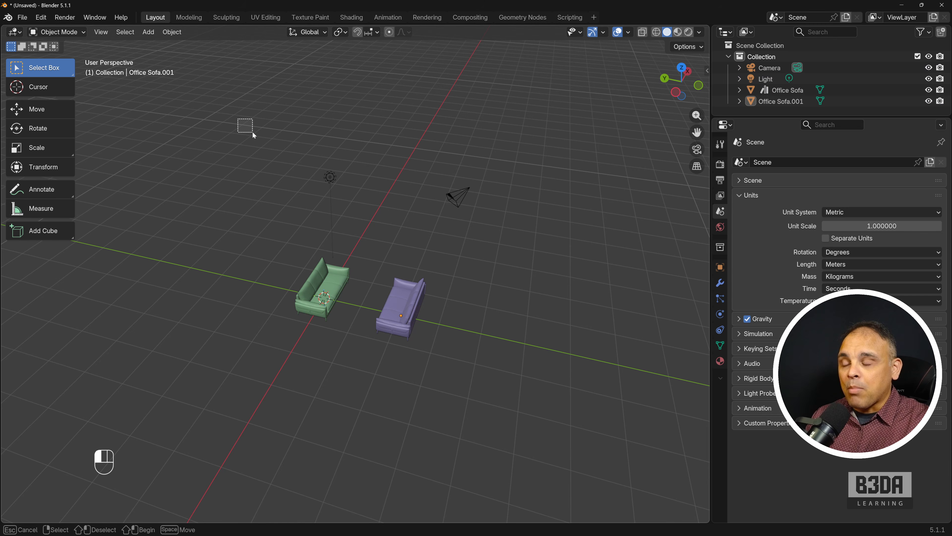
pyautogui.moveTo(253, 134); pyautogui.dragTo(565, 394)
pyautogui.moveTo(536, 118); pyautogui.dragTo(216, 374)
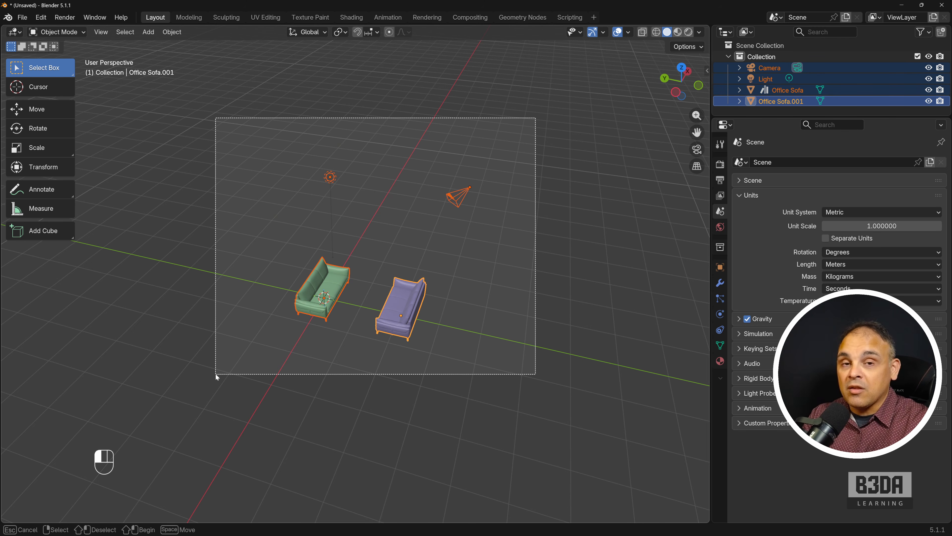
pyautogui.moveTo(215, 375); pyautogui.dragTo(215, 374)
pyautogui.click(492, 113)
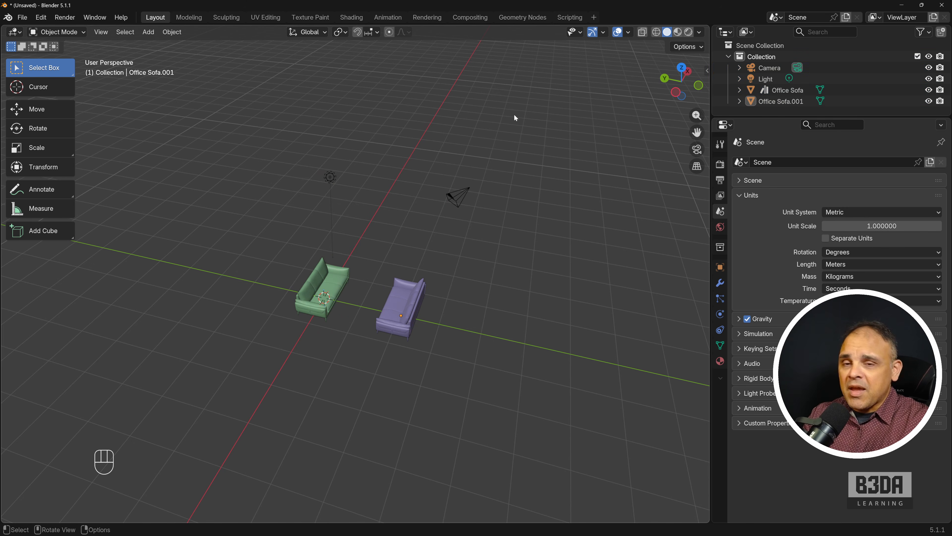
# - Box-select the camera and both sofas with a box that only partly covers the sofas, and clear the selection
pyautogui.moveTo(509, 117); pyautogui.dragTo(347, 286)
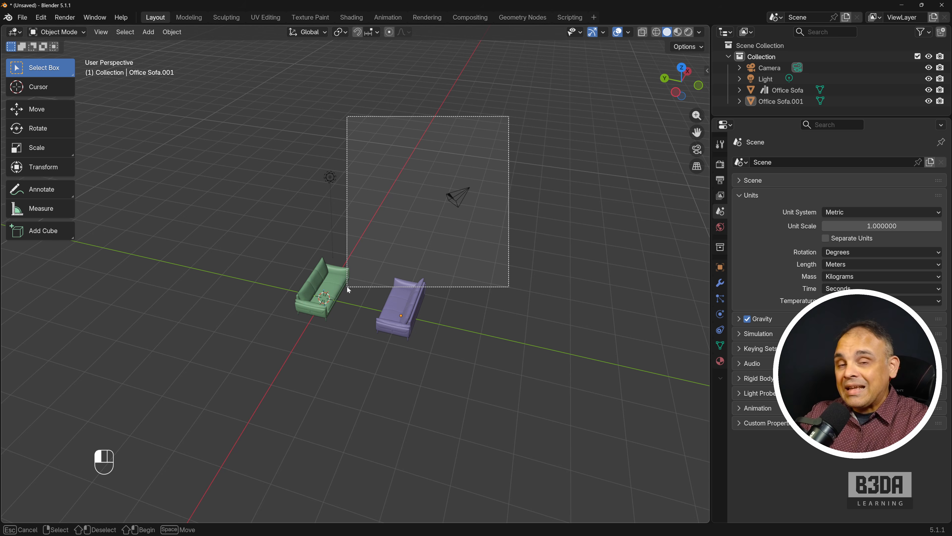
pyautogui.moveTo(347, 286); pyautogui.dragTo(348, 287)
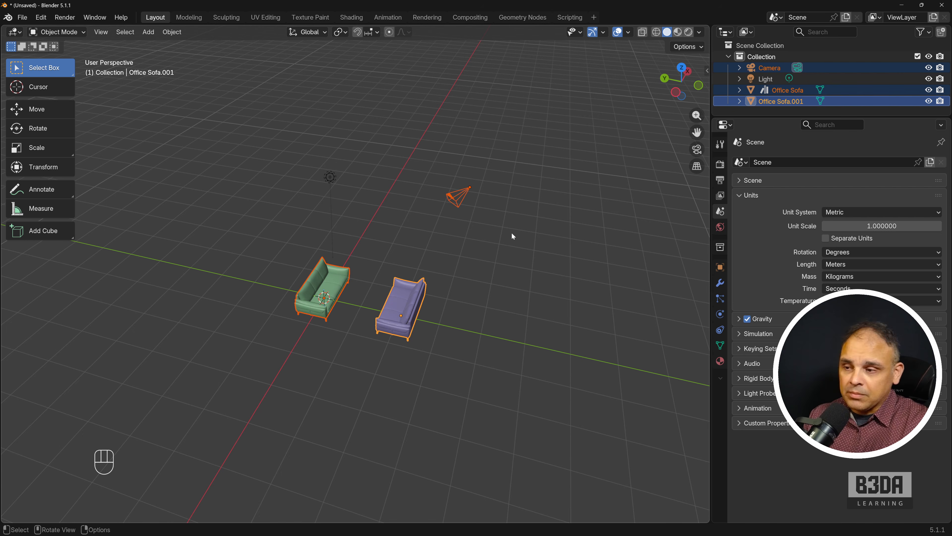
pyautogui.click(494, 250)
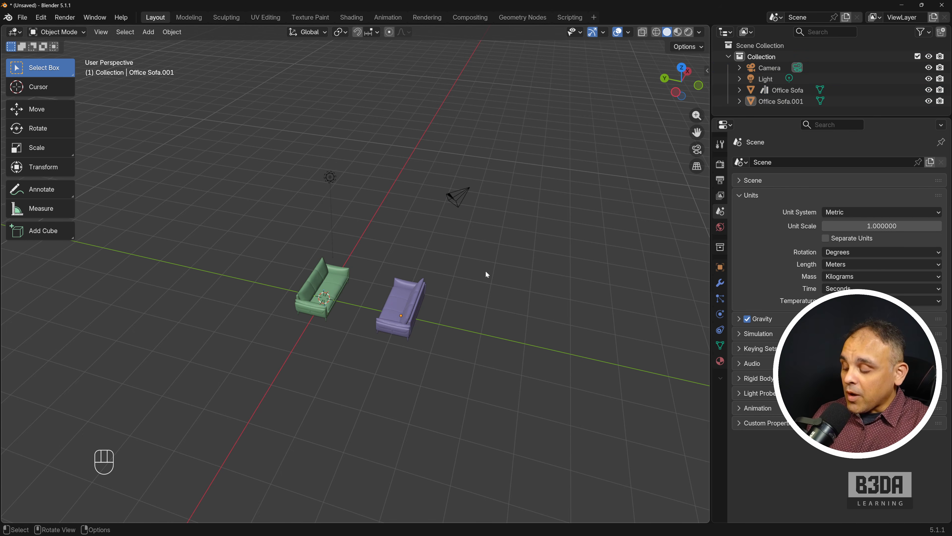
# - Build up a multiple selection by adding the purple sofa, the green sofa, the light and the camera, in that order
pyautogui.moveTo(486, 271); pyautogui.dragTo(452, 249, button='middle')
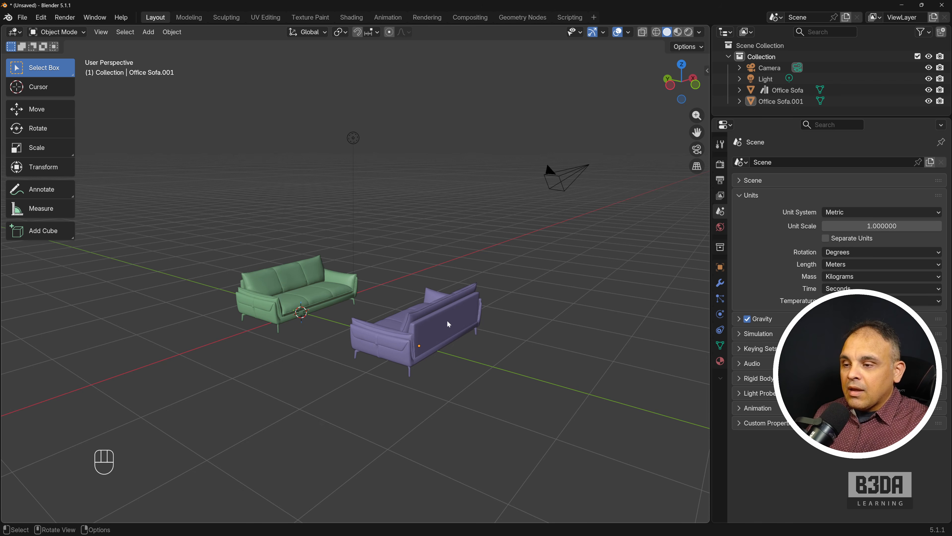
pyautogui.keyDown('shift'); pyautogui.click(421, 321); pyautogui.keyUp('shift')
pyautogui.keyDown('shift'); pyautogui.click(325, 293); pyautogui.keyUp('shift')
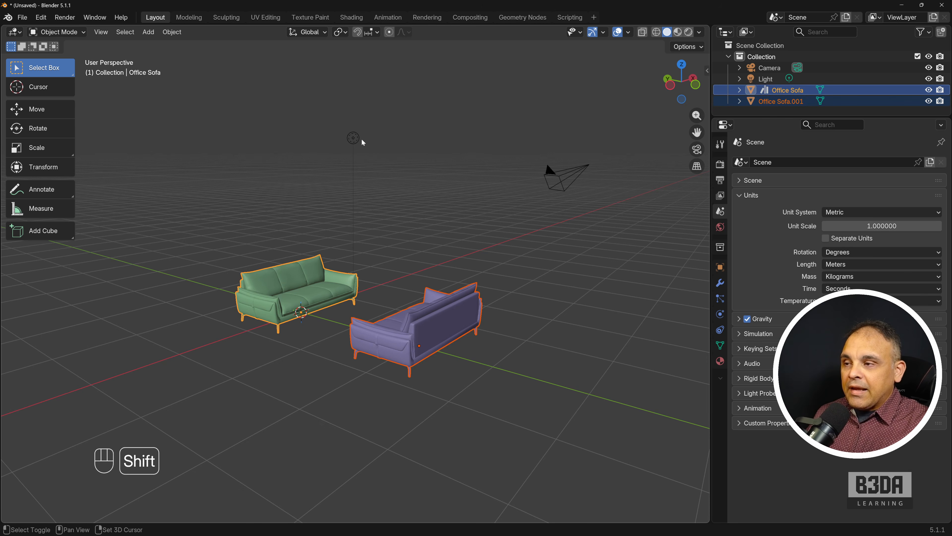
pyautogui.keyDown('shift'); pyautogui.click(352, 139); pyautogui.keyUp('shift')
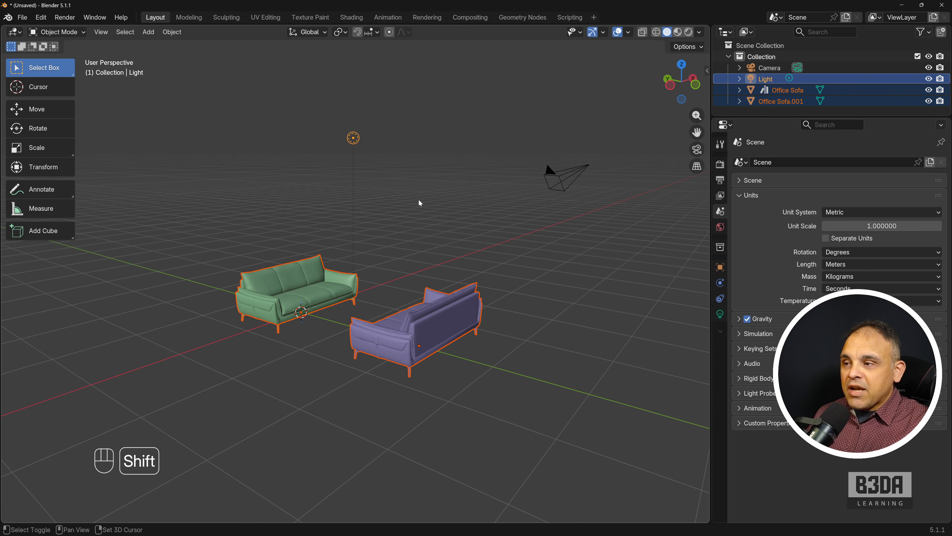
pyautogui.keyDown('shift'); pyautogui.click(559, 173); pyautogui.keyUp('shift')
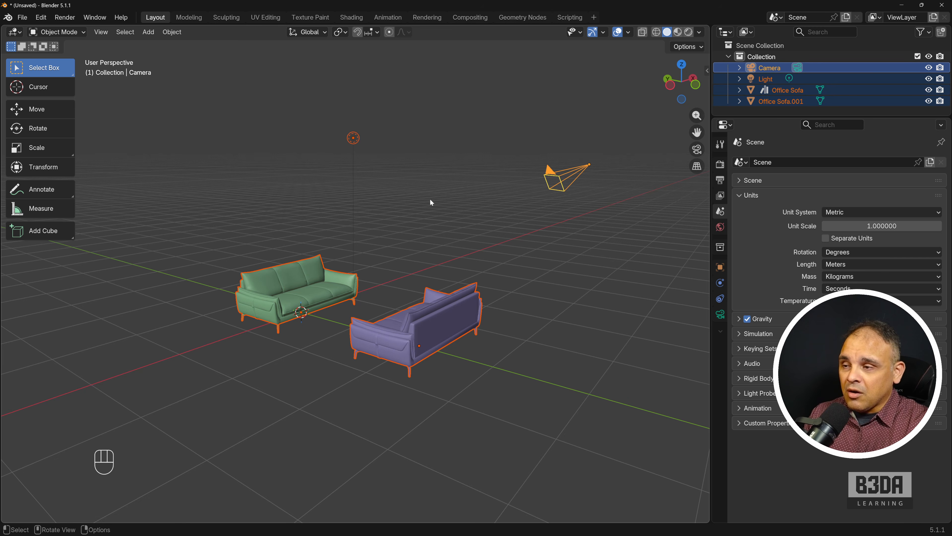
pyautogui.moveTo(430, 202); pyautogui.dragTo(422, 223, button='middle')
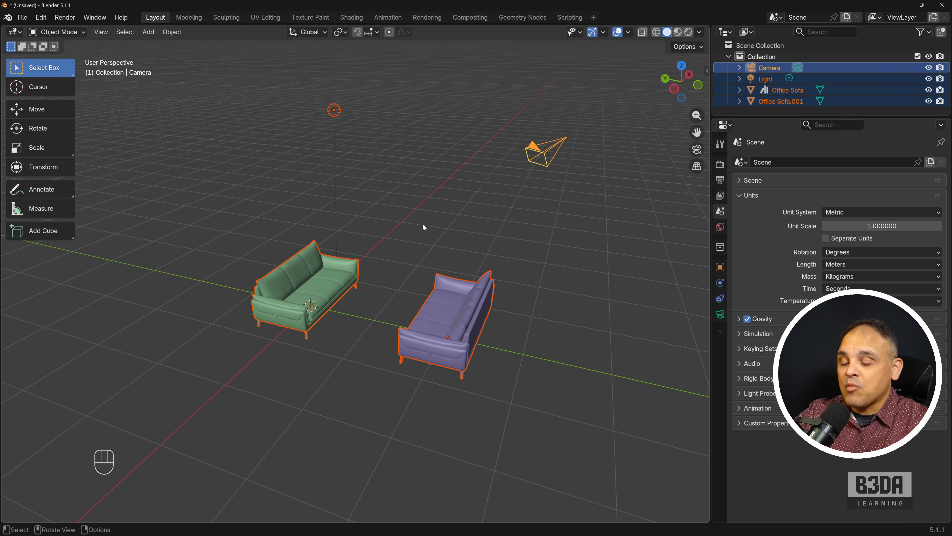
pyautogui.hotkey('shift', 'ctrl', 'a')
pyautogui.moveTo(469, 84); pyautogui.dragTo(525, 133)
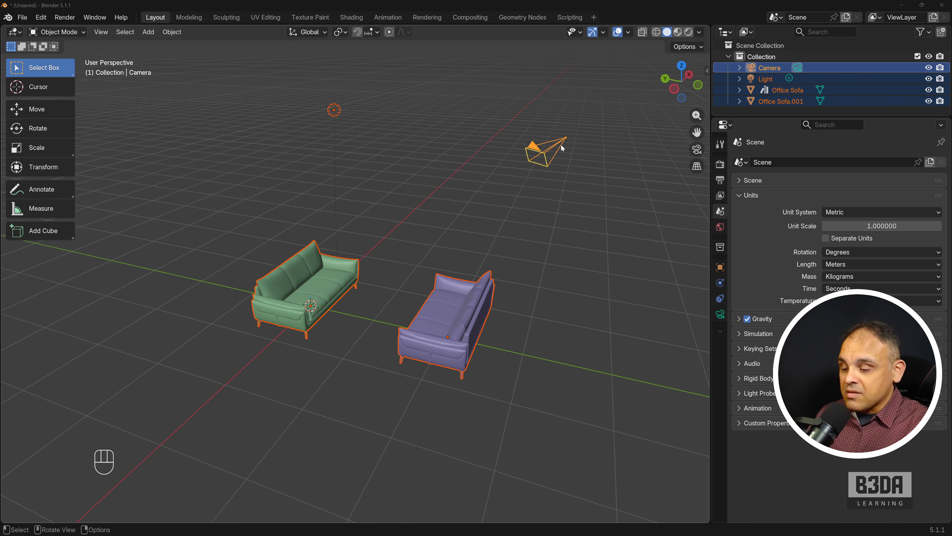
# - Clear the selection and select the camera, adding the light, the green sofa and finally the purple sofa as the active object
pyautogui.click(597, 225)
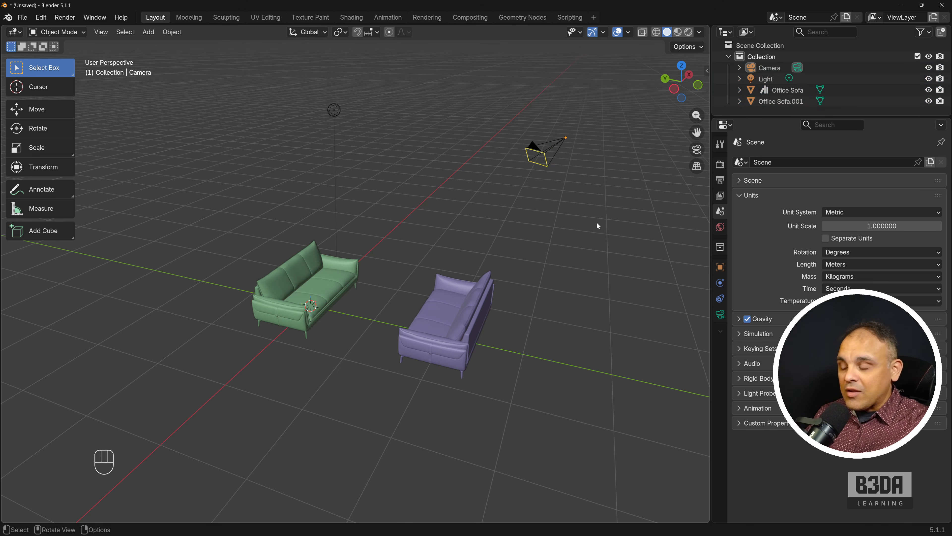
pyautogui.click(551, 149)
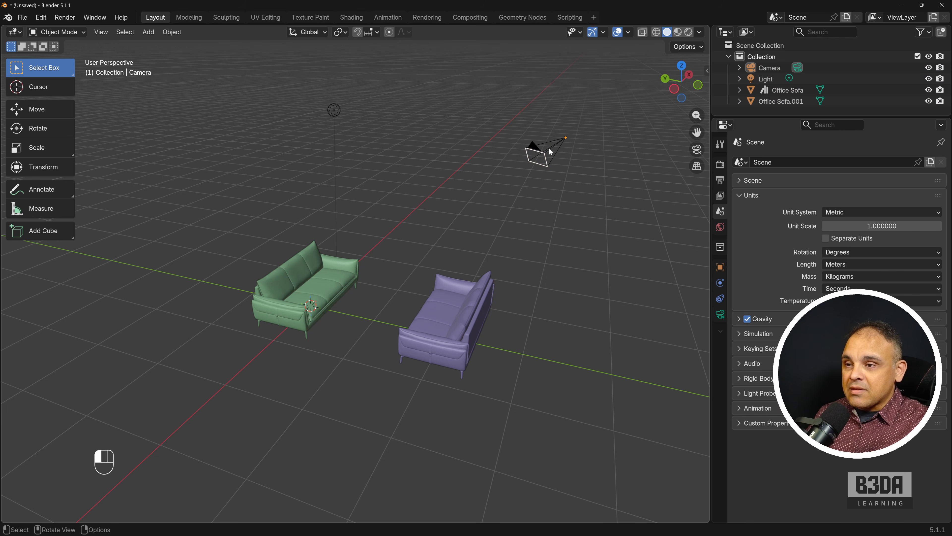
pyautogui.keyDown('shift'); pyautogui.click(334, 109); pyautogui.keyUp('shift')
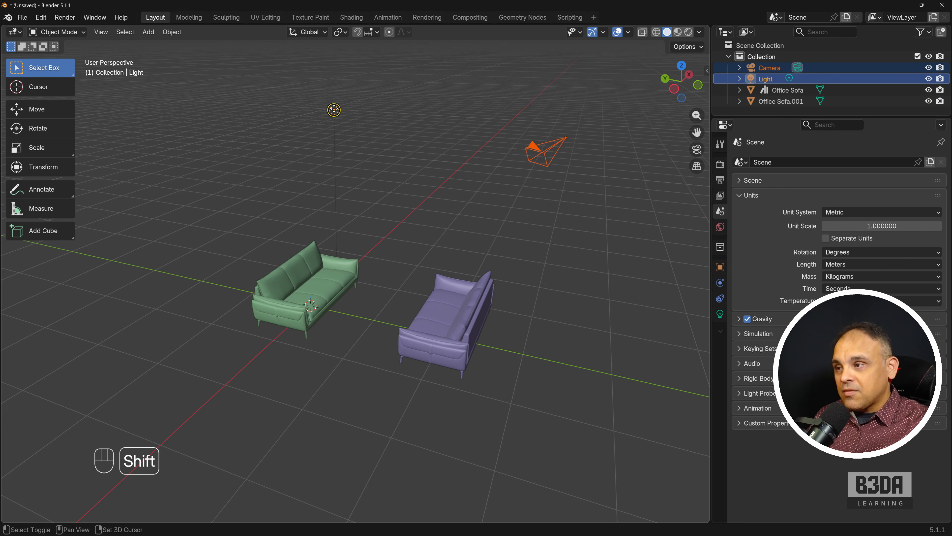
pyautogui.keyDown('shift'); pyautogui.click(308, 265); pyautogui.keyUp('shift')
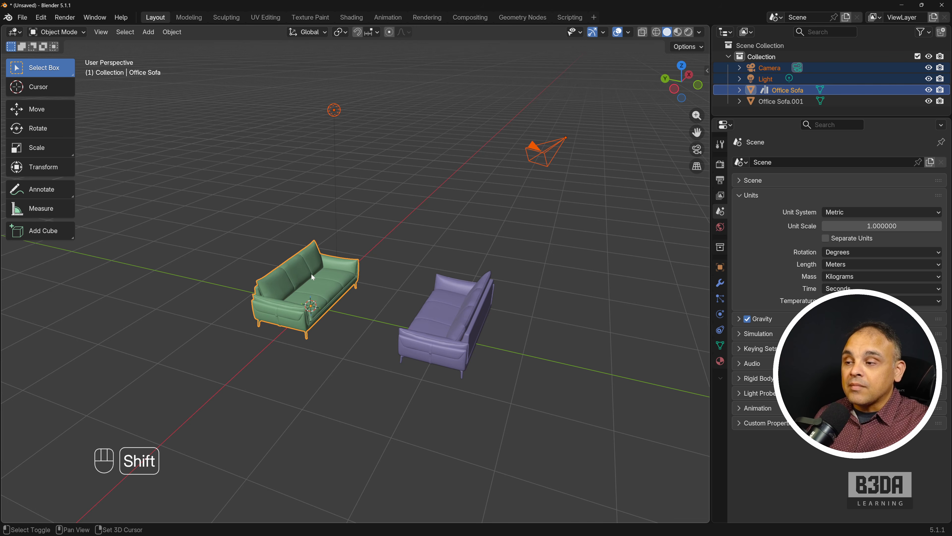
pyautogui.keyDown('shift'); pyautogui.click(463, 309); pyautogui.keyUp('shift')
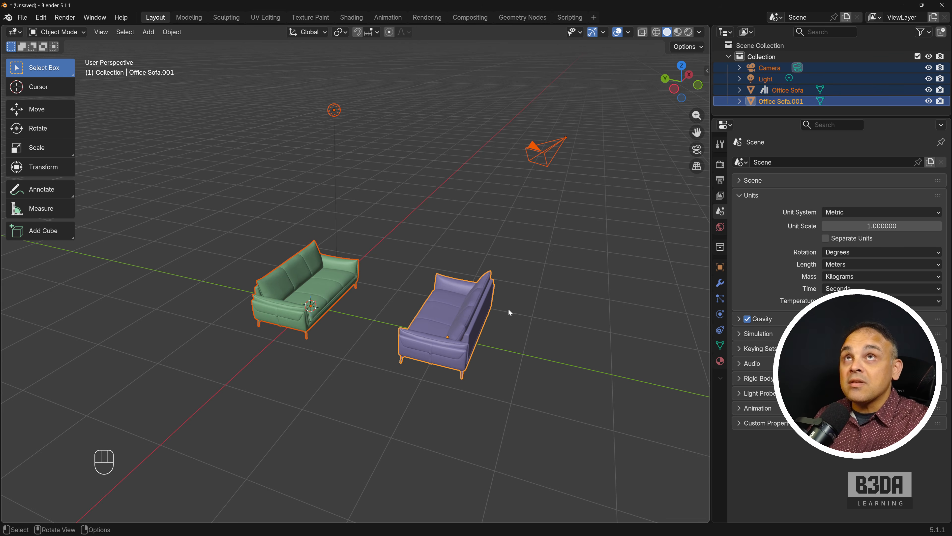
# - Make the green sofa the active object of the multiple selection and remove it from the selection
pyautogui.scroll(1, 498, 323)
pyautogui.keyDown('shift'); pyautogui.moveTo(498, 323); pyautogui.dragTo(453, 347, button='middle'); pyautogui.keyUp('shift')
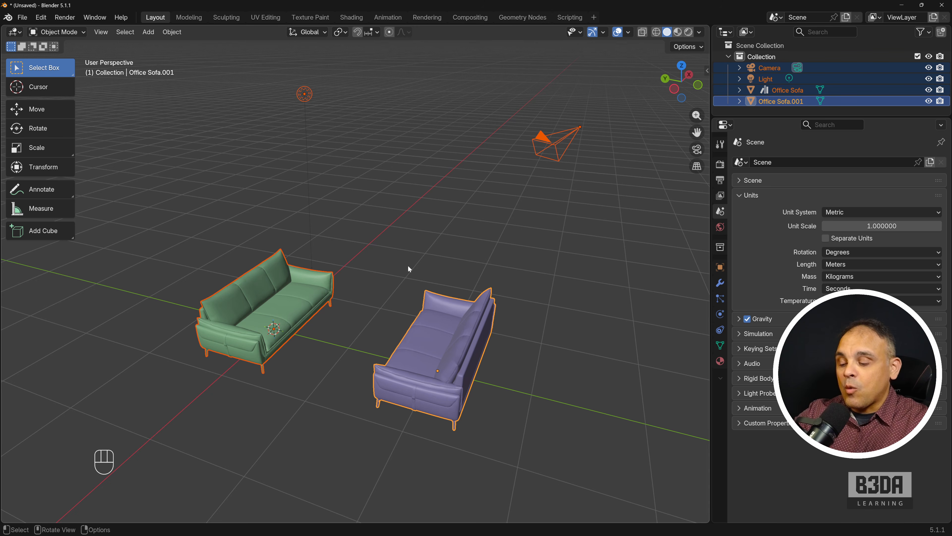
pyautogui.hotkey('shift', 'ctrl', '3')
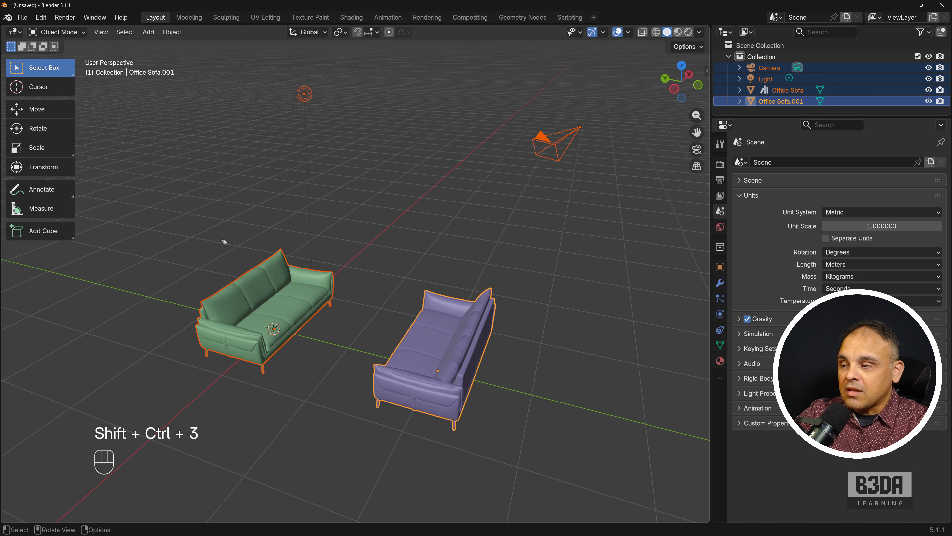
pyautogui.moveTo(222, 237)
pyautogui.mouseDown()
pyautogui.moveTo(353, 249)
pyautogui.moveTo(259, 405)
pyautogui.moveTo(189, 275)
pyautogui.moveTo(224, 238)
pyautogui.mouseUp()
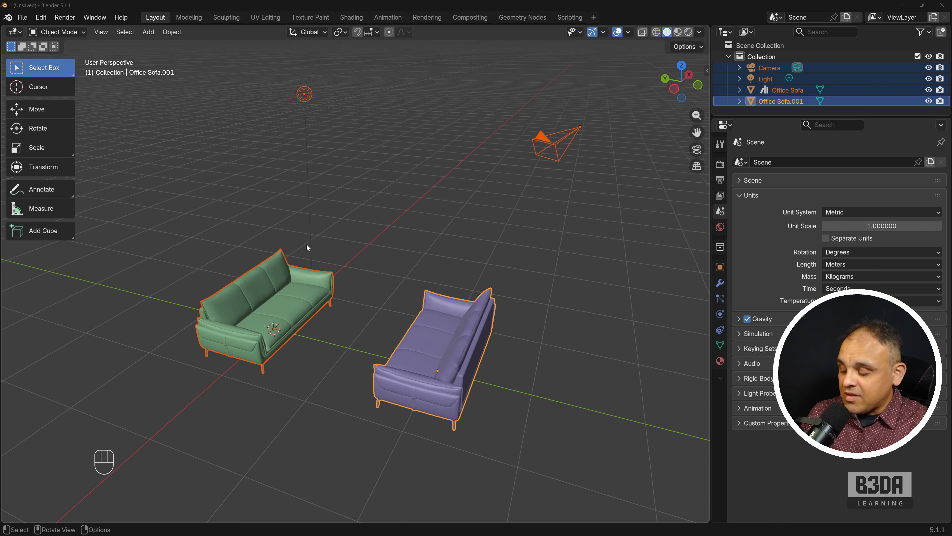
pyautogui.keyDown('shift'); pyautogui.click(290, 291); pyautogui.keyUp('shift')
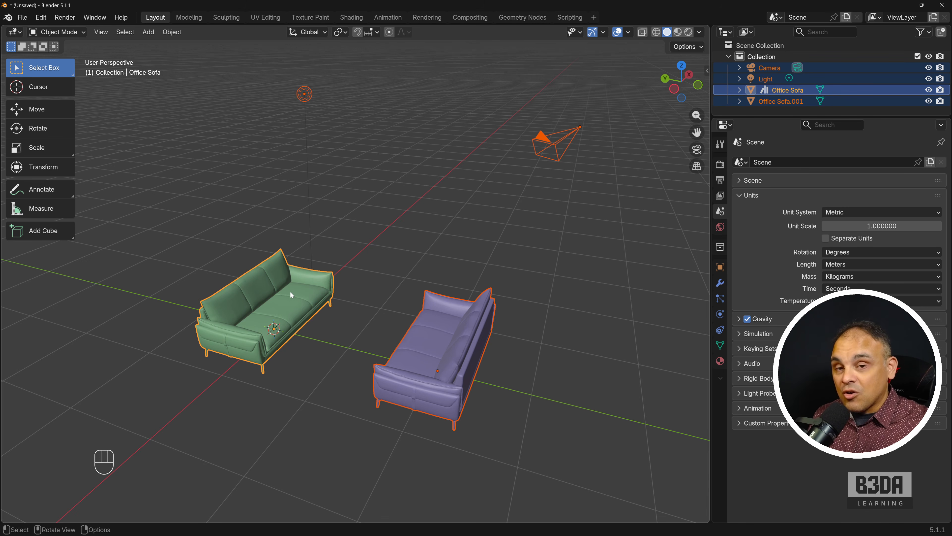
pyautogui.keyDown('shift'); pyautogui.click(291, 293); pyautogui.keyUp('shift')
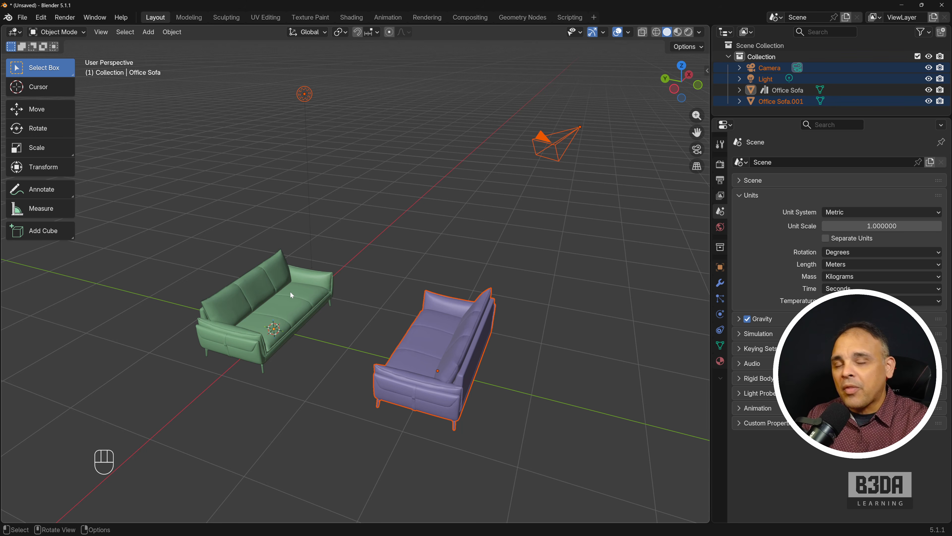
# - Add the green sofa to the current selection as the active object
pyautogui.keyDown('shift'); pyautogui.click(315, 279); pyautogui.keyUp('shift')
pyautogui.scroll(-5, 403, 315)
pyautogui.moveTo(411, 310); pyautogui.dragTo(447, 318, button='middle')
pyautogui.scroll(2, 435, 316)
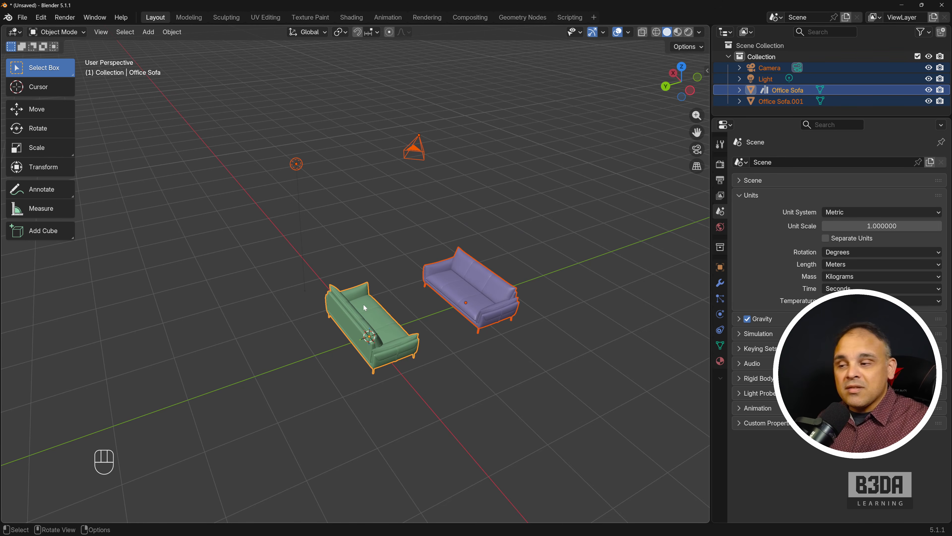
# - Make the purple sofa the active object and remove it from the selection, keeping the other objects selected
pyautogui.scroll(2, 366, 318)
pyautogui.keyDown('shift'); pyautogui.moveTo(366, 319); pyautogui.dragTo(349, 325, button='middle'); pyautogui.keyUp('shift')
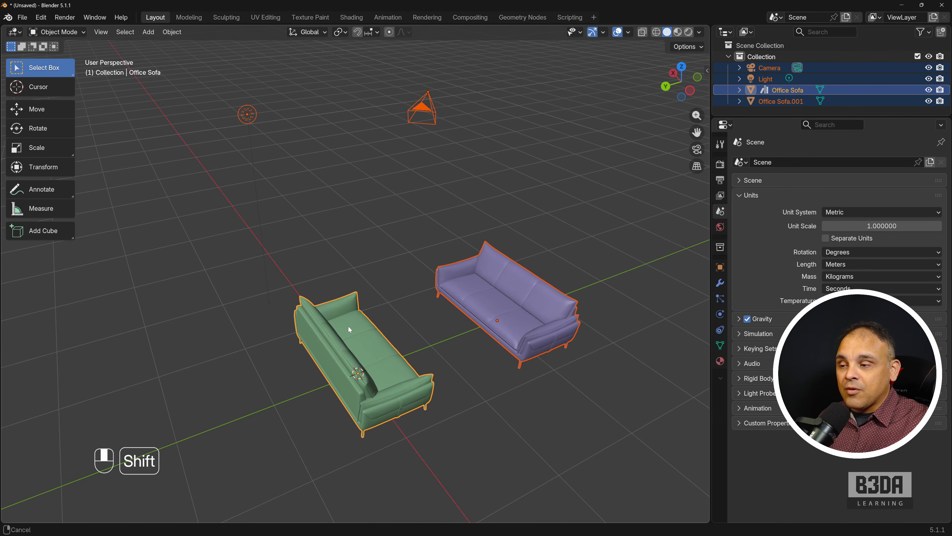
pyautogui.keyDown('shift'); pyautogui.click(522, 289); pyautogui.keyUp('shift')
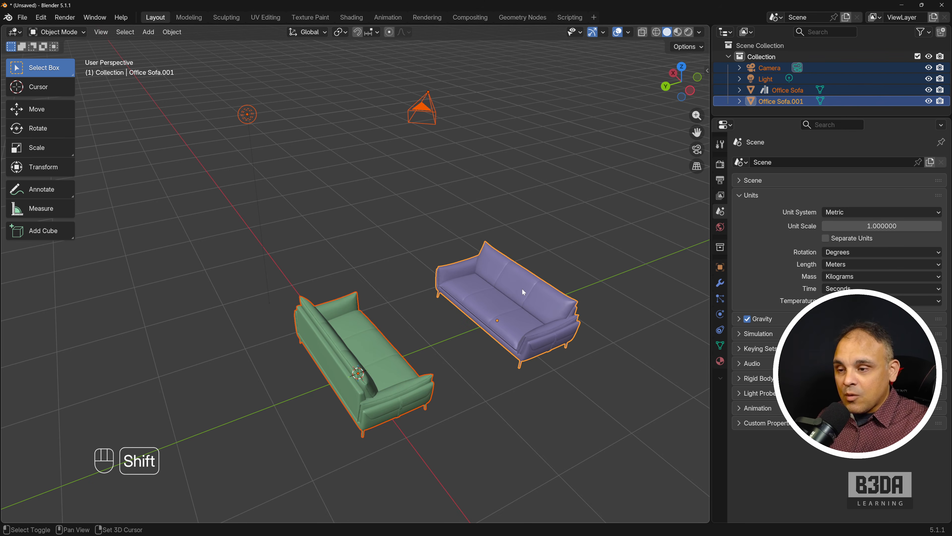
pyautogui.keyDown('shift'); pyautogui.click(522, 290); pyautogui.keyUp('shift')
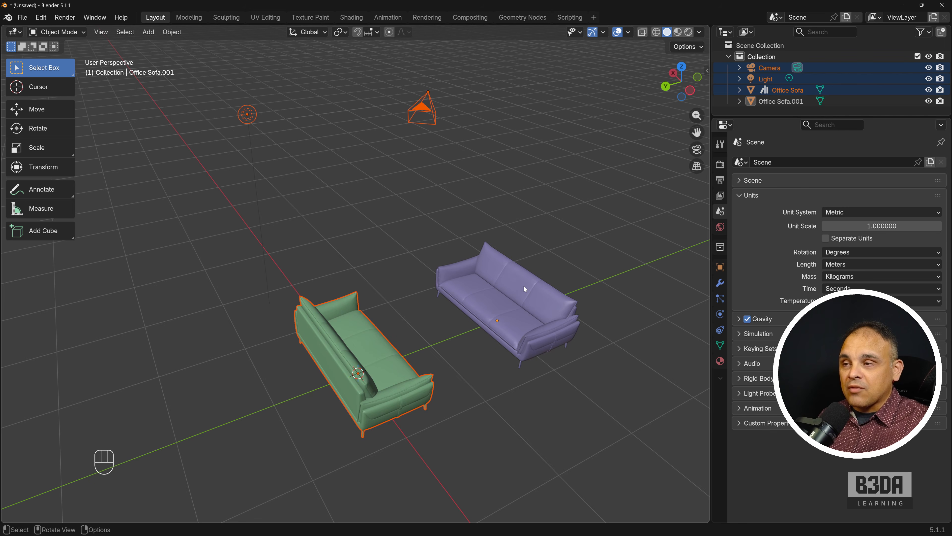
# - Make the camera the active object and remove it from the selection, keeping the light and green sofa selected
pyautogui.moveTo(433, 285); pyautogui.dragTo(419, 306, button='middle')
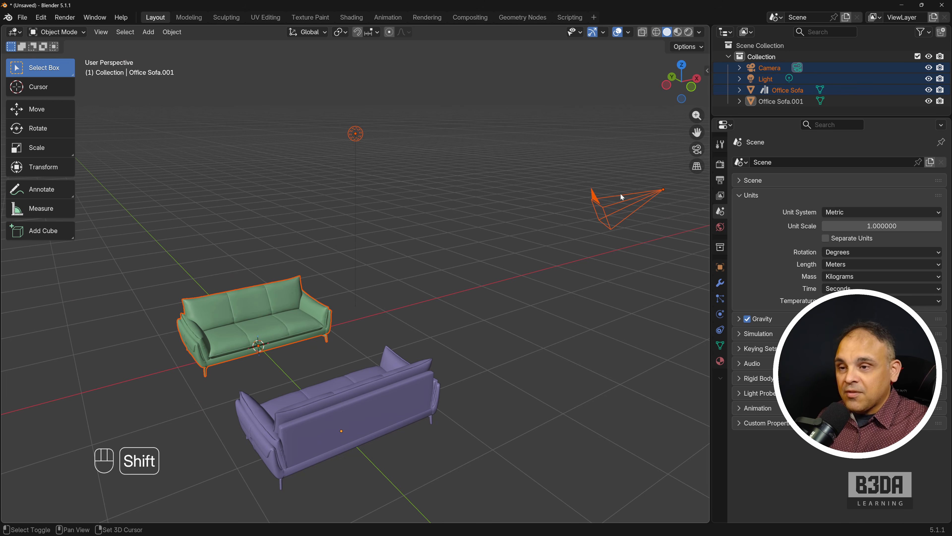
pyautogui.keyDown('shift'); pyautogui.click(617, 204); pyautogui.keyUp('shift')
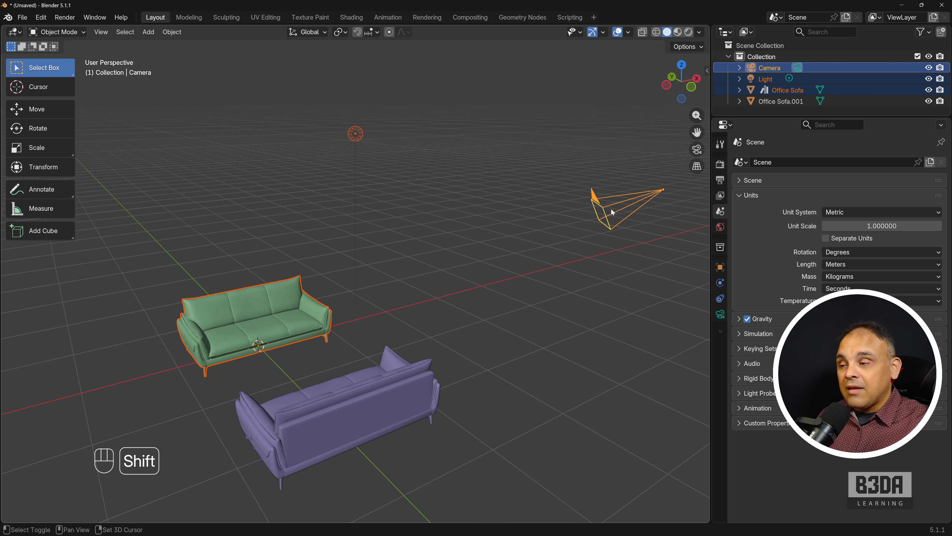
pyautogui.keyDown('shift'); pyautogui.click(625, 197); pyautogui.keyUp('shift')
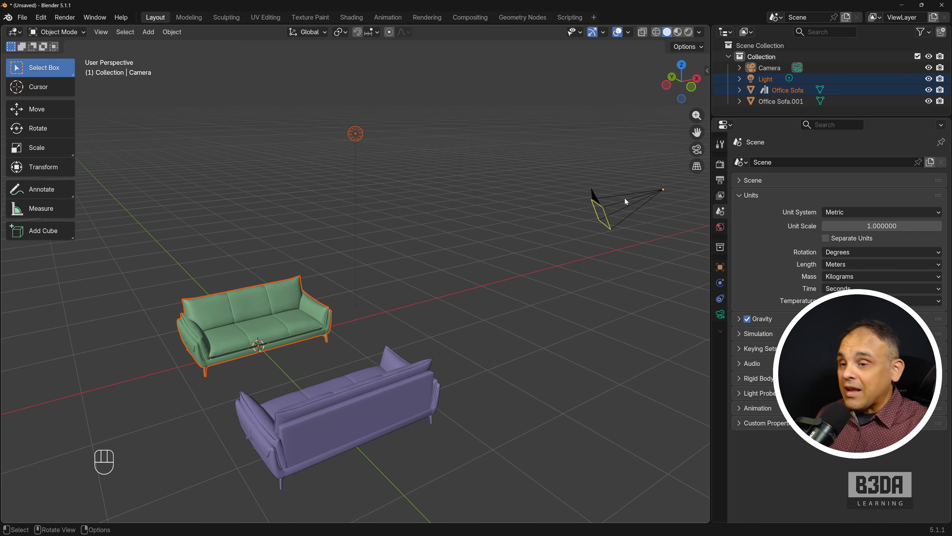
# - Enlarge the Outliner area downward to give the scene's object list more room
pyautogui.scroll(-1, 461, 237)
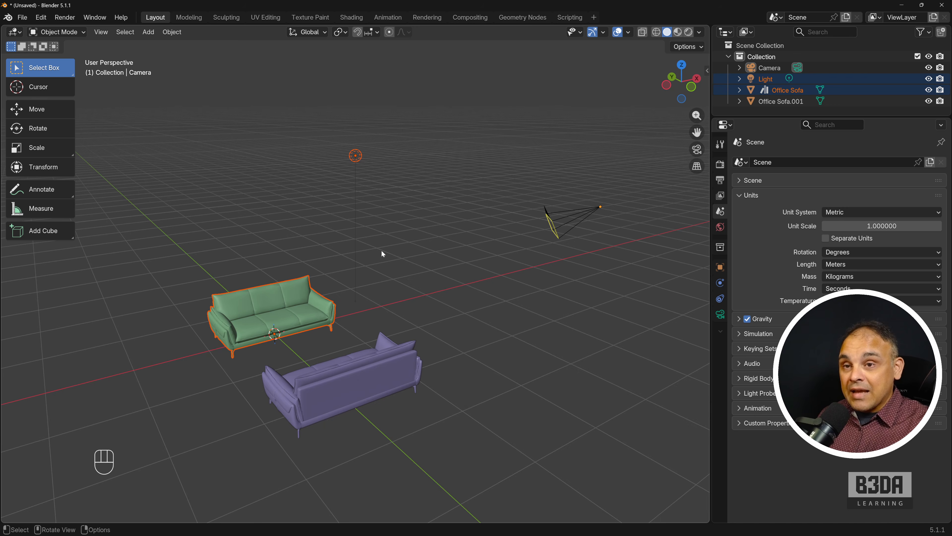
pyautogui.moveTo(382, 253); pyautogui.dragTo(418, 235, button='middle')
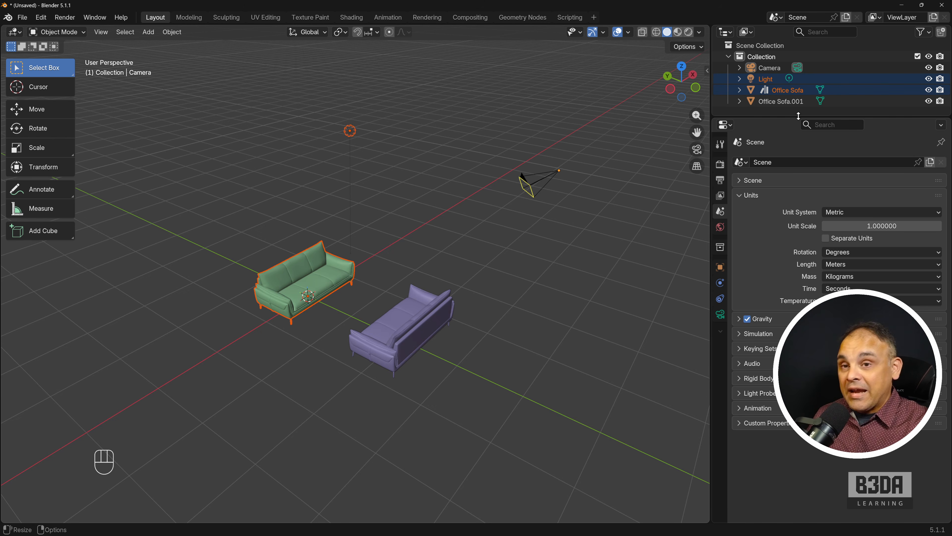
pyautogui.moveTo(799, 115); pyautogui.dragTo(801, 283)
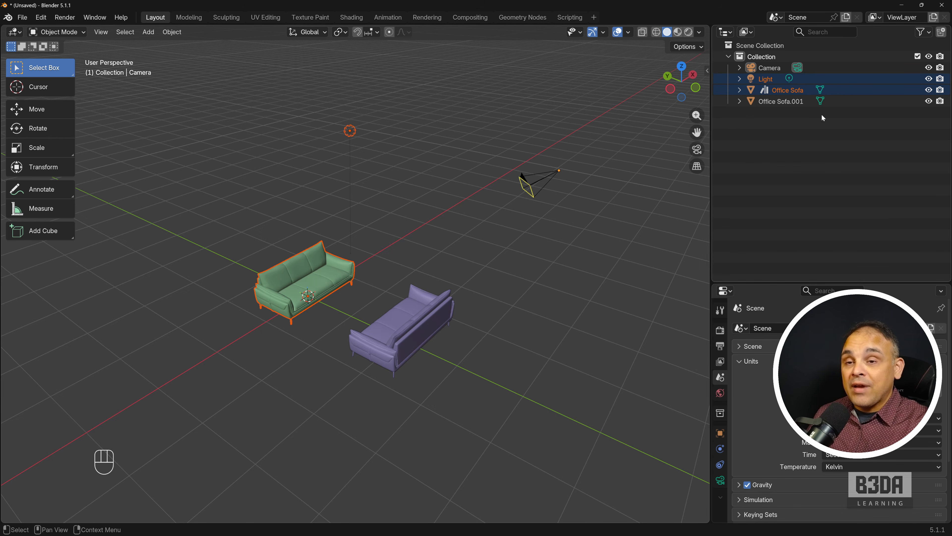
pyautogui.hotkey('ctrl', 'shift', '\\')
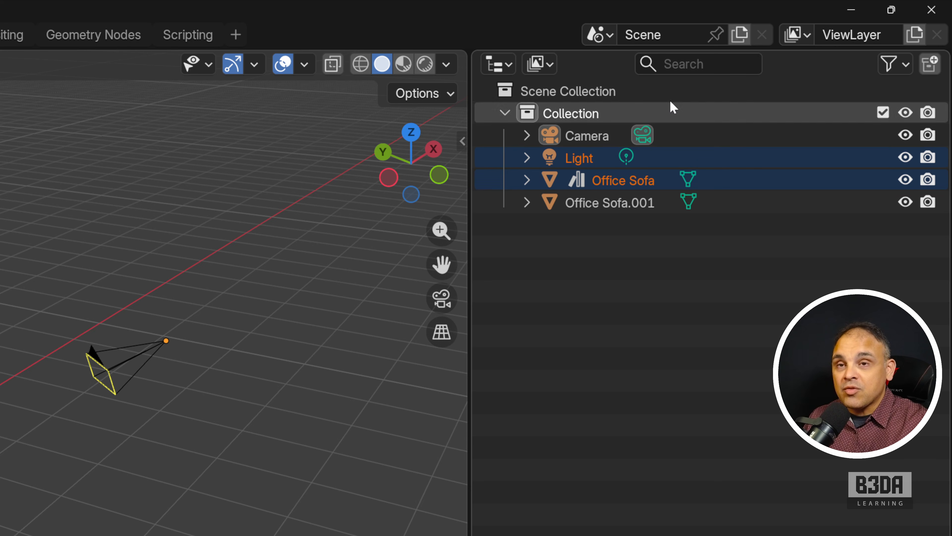
# - Search the Outliner for "sofa" and clear the search filter
pyautogui.click(713, 66)
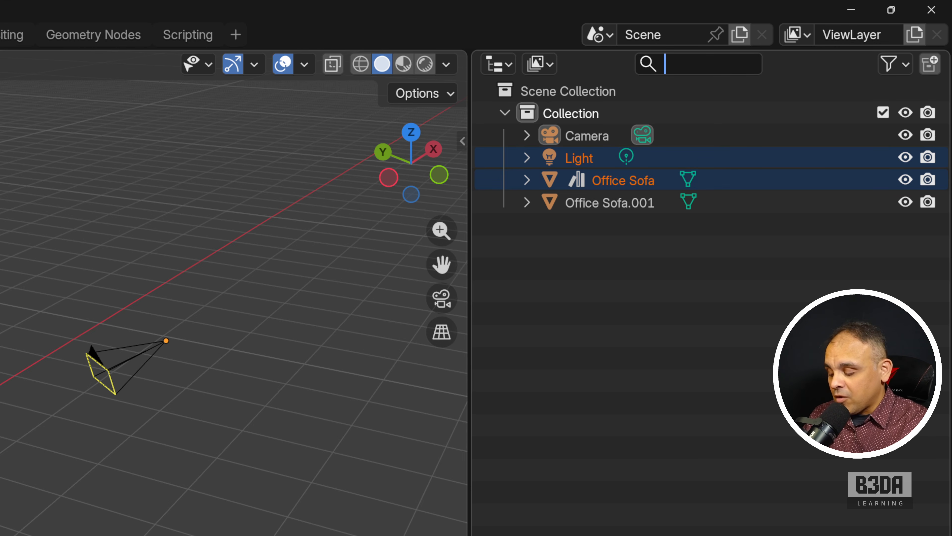
pyautogui.write('sofa')
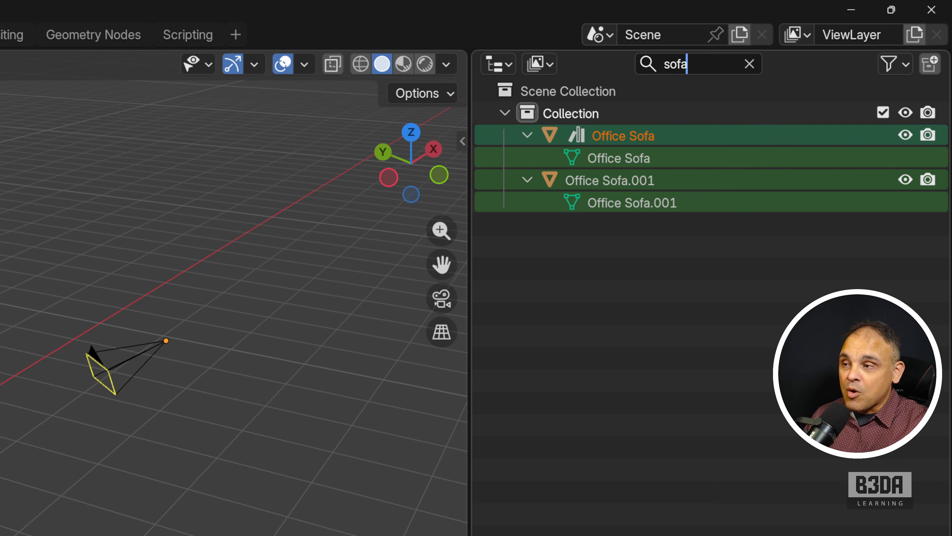
pyautogui.click(749, 64)
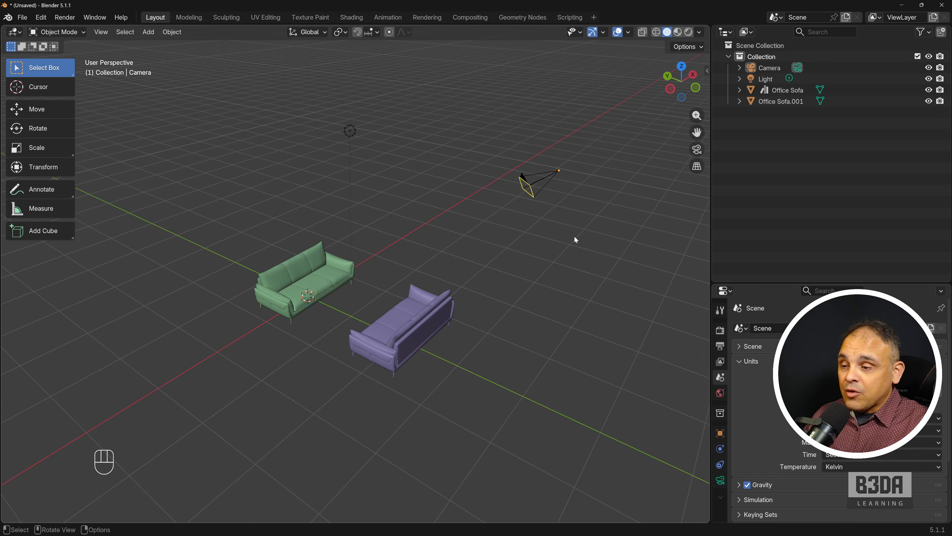
# - Select the purple sofa and rename it "Office Sofa 3 Steas" in the Outliner
pyautogui.click(424, 329)
pyautogui.keyDown('shift'); pyautogui.moveTo(409, 333); pyautogui.dragTo(446, 259, button='middle'); pyautogui.keyUp('shift')
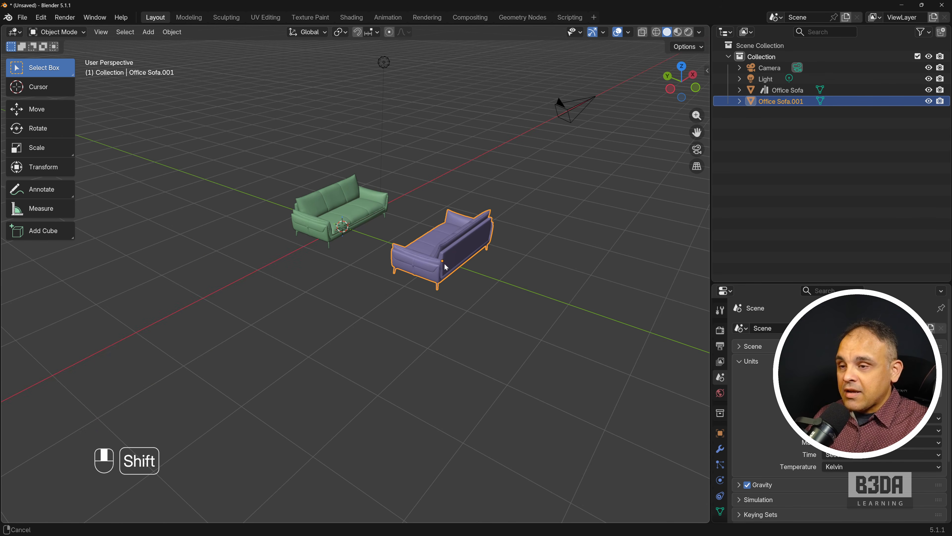
pyautogui.doubleClick(786, 103)
pyautogui.click(795, 101)
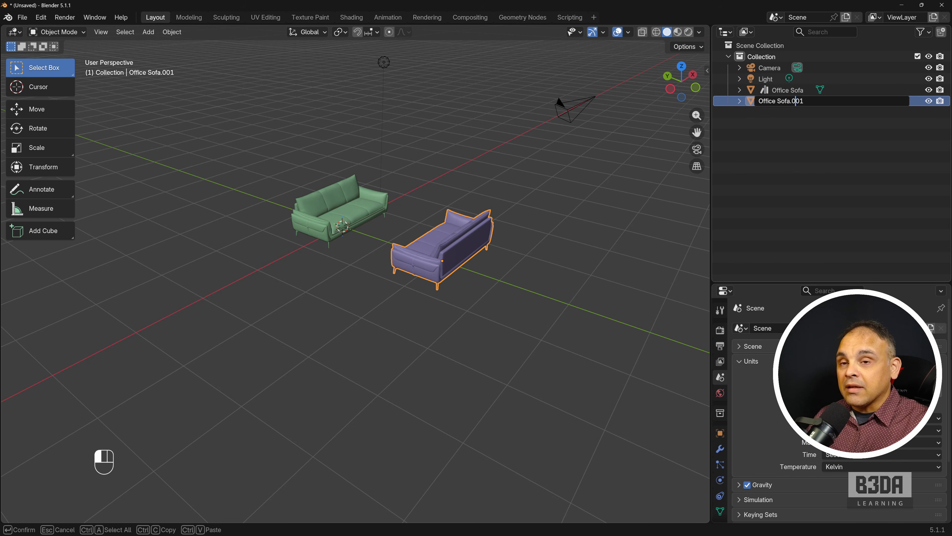
pyautogui.moveTo(792, 101); pyautogui.dragTo(804, 101)
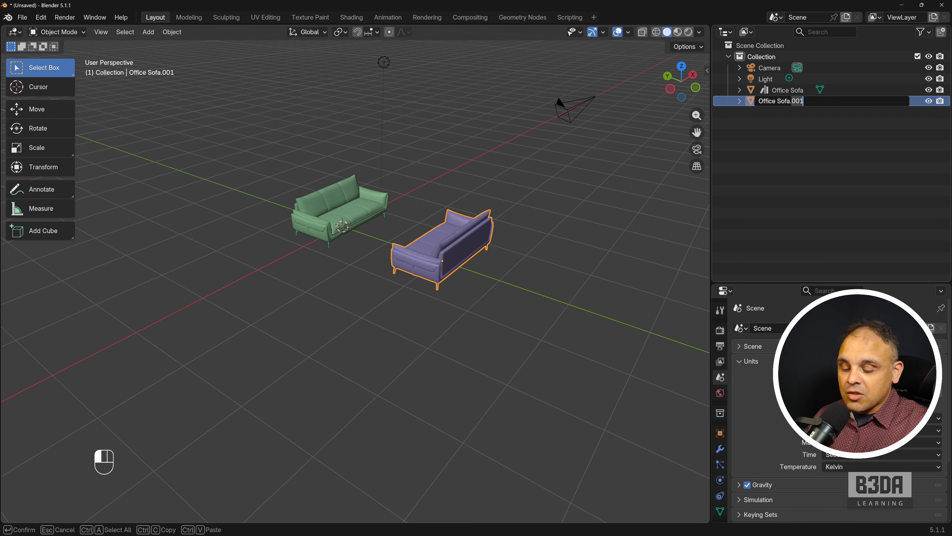
pyautogui.press('BackSpace')
pyautogui.press('BackSpace')
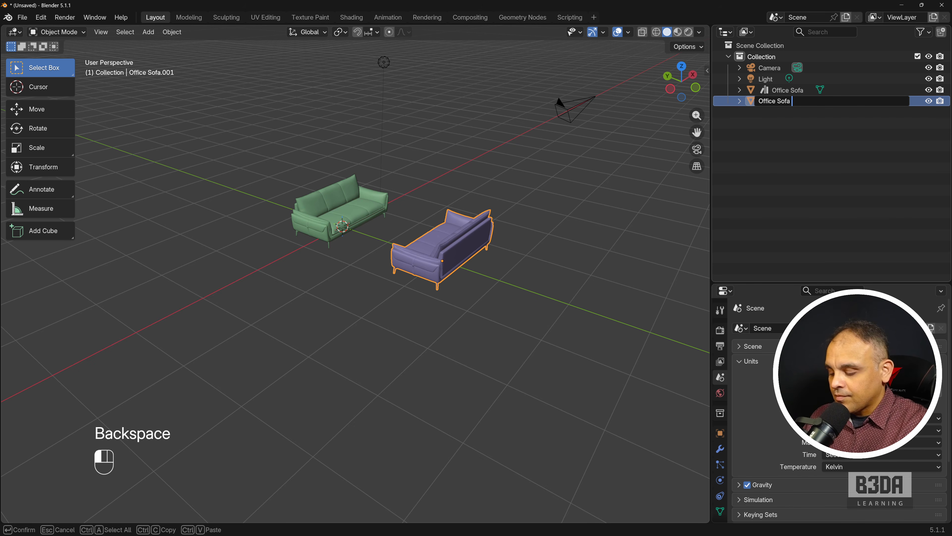
pyautogui.write('3 Steas')
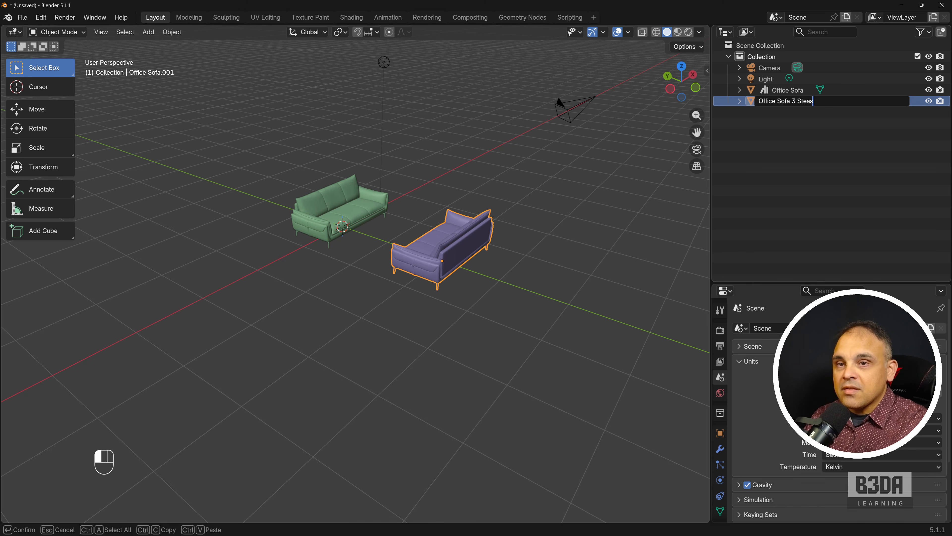
pyautogui.press('Return')
# - Correct the misspelled name of the renamed sofa to "Office Sofa 3 Seats" in the Outliner
pyautogui.doubleClick(811, 102)
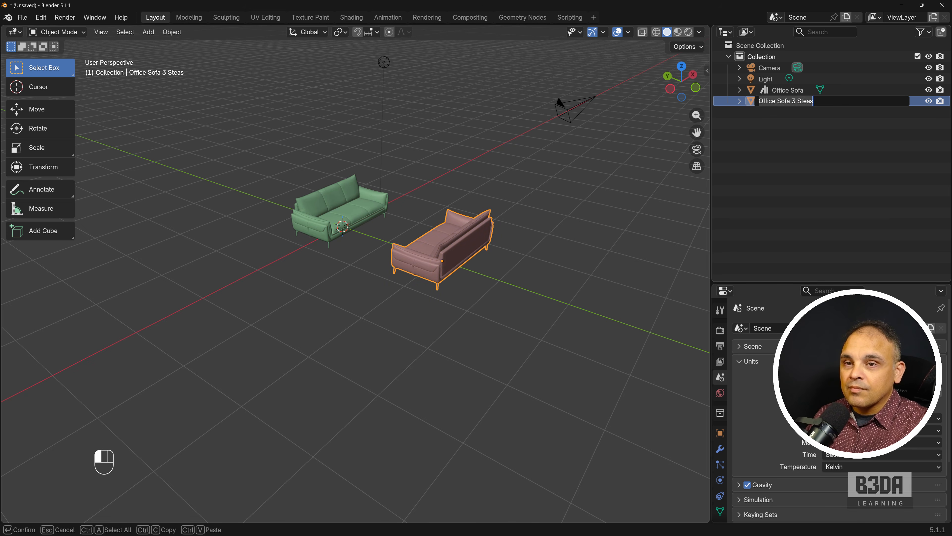
pyautogui.click(811, 102)
pyautogui.press('BackSpace')
pyautogui.press('BackSpace')
pyautogui.press('BackSpace')
pyautogui.press('BackSpace')
pyautogui.write('ate')
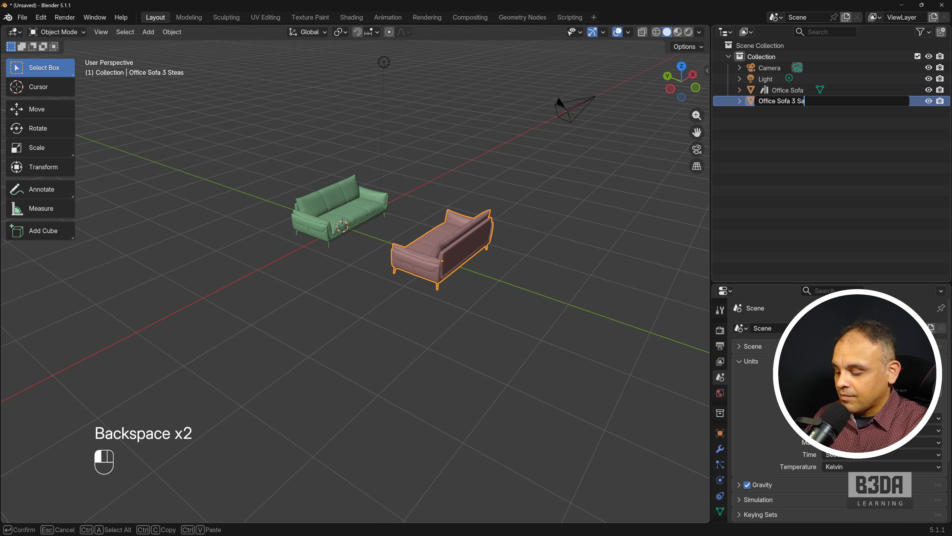
pyautogui.press('BackSpace')
pyautogui.press('BackSpace')
pyautogui.press('BackSpace')
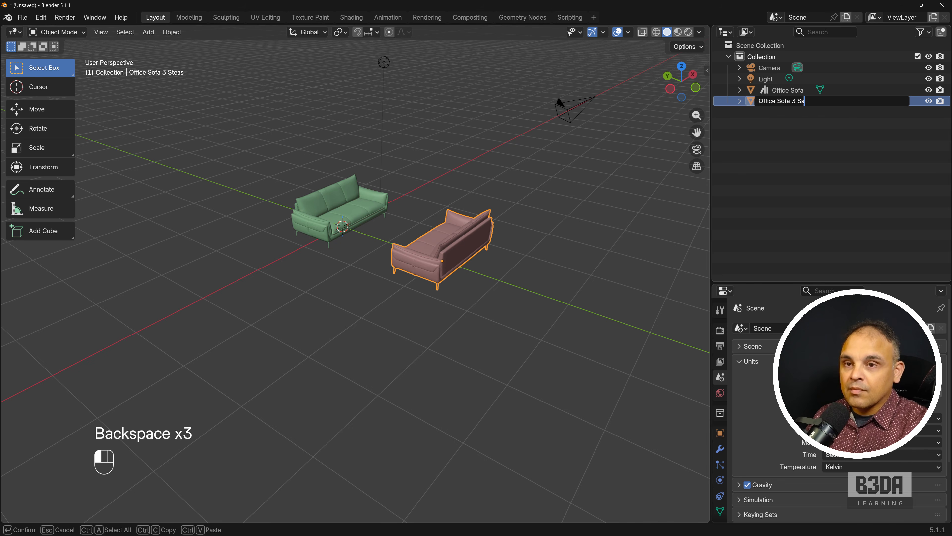
pyautogui.write('eats')
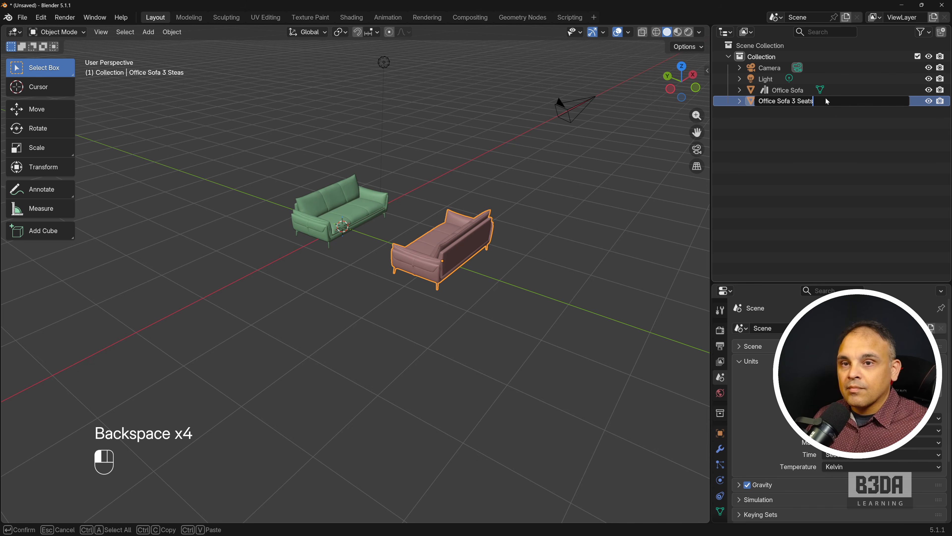
pyautogui.press('Return')
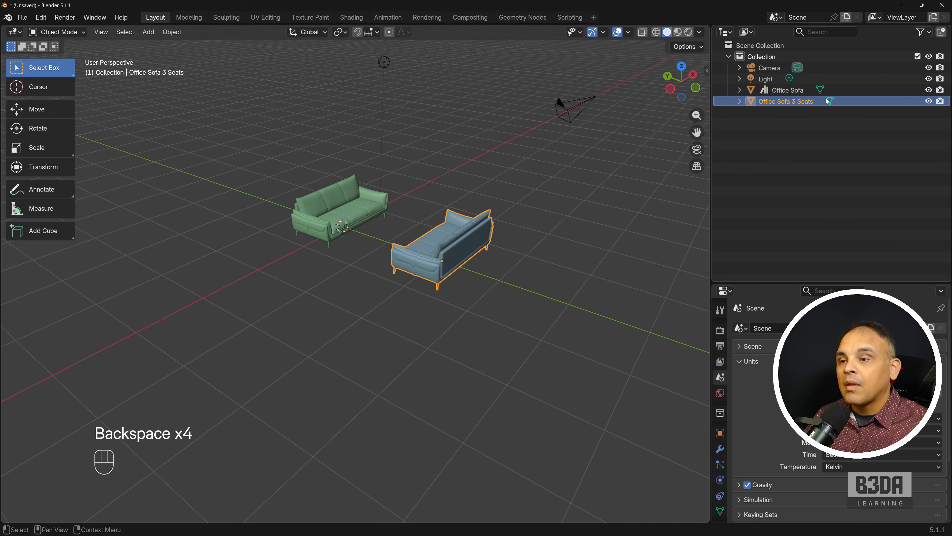
# - Select the green sofa and rename it "Office Sofa New" directly from the viewport
pyautogui.click(342, 208)
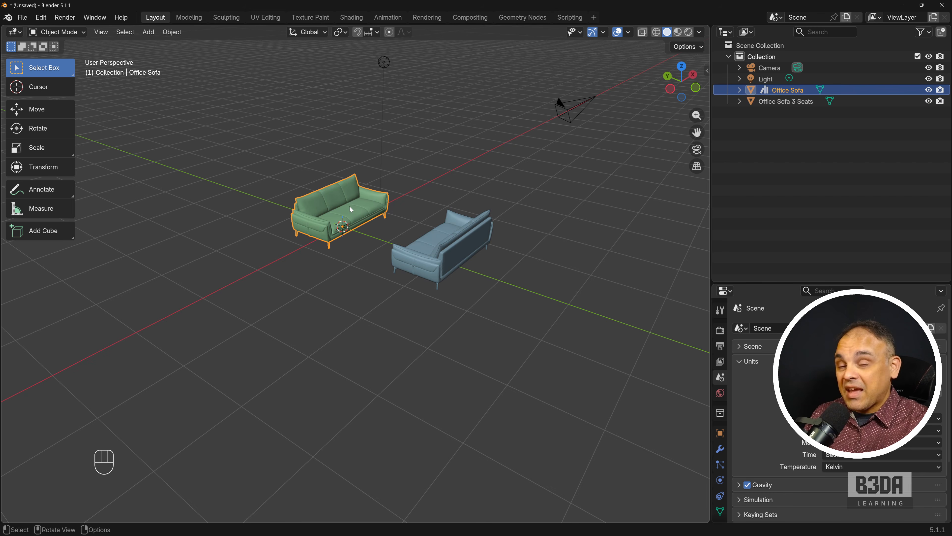
pyautogui.press('F2')
pyautogui.press('Right')
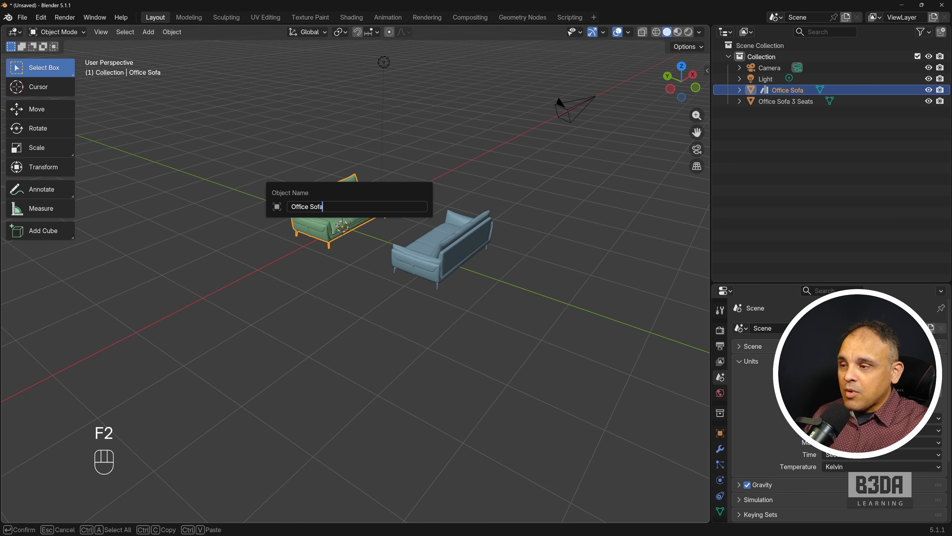
pyautogui.write('New')
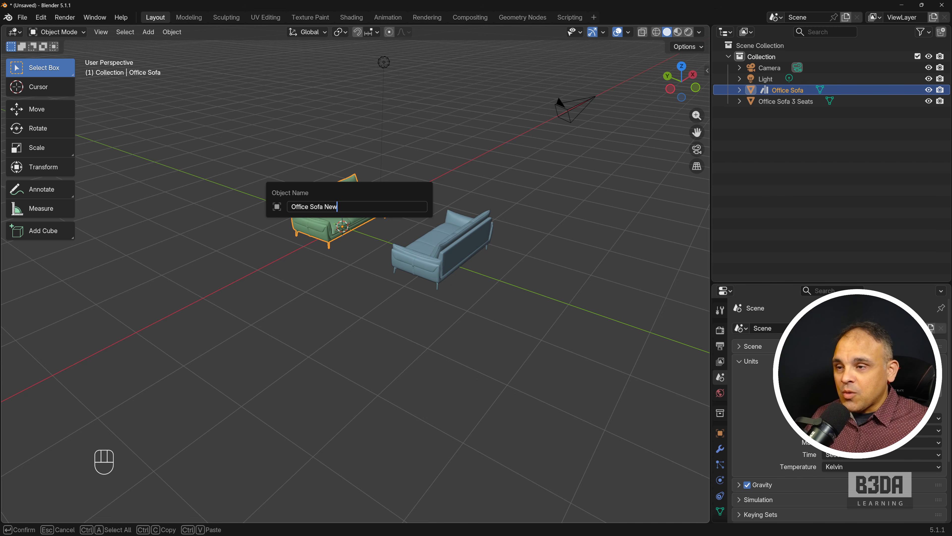
pyautogui.press('Return')
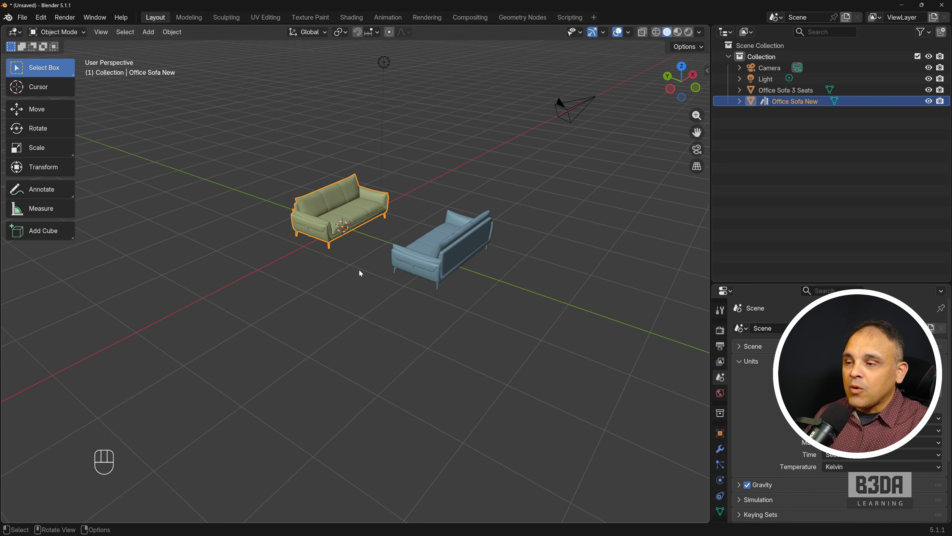
# - Select the Office Sofa 3 Seats object and move it slightly along the X axis with the Move tool
pyautogui.keyDown('shift'); pyautogui.moveTo(360, 273); pyautogui.dragTo(359, 302, button='middle'); pyautogui.keyUp('shift')
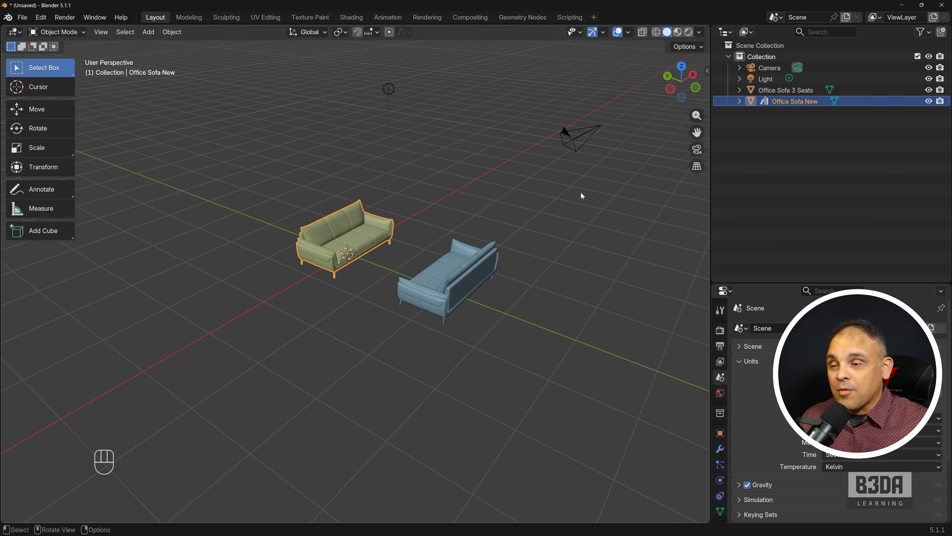
pyautogui.click(449, 284)
pyautogui.scroll(2, 315, 304)
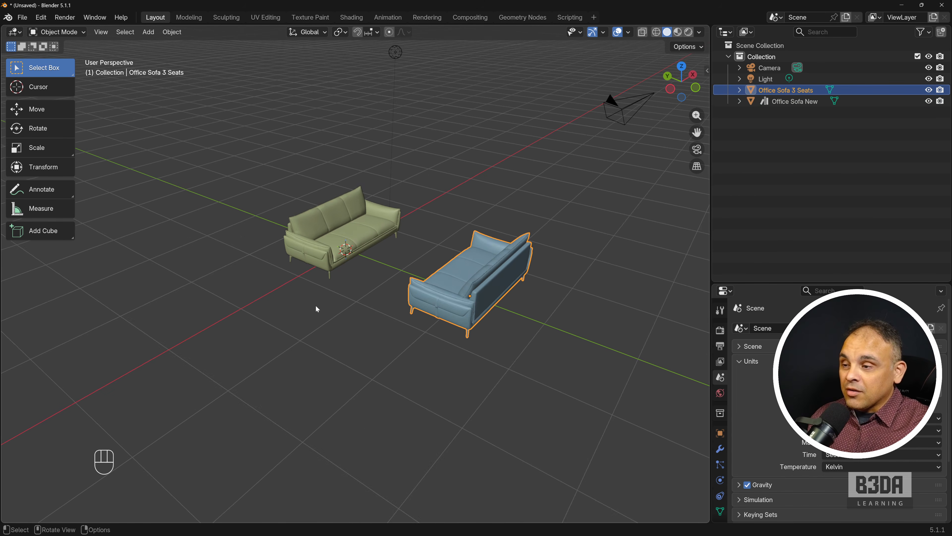
pyautogui.keyDown('shift'); pyautogui.moveTo(319, 310); pyautogui.dragTo(339, 311, button='middle'); pyautogui.keyUp('shift')
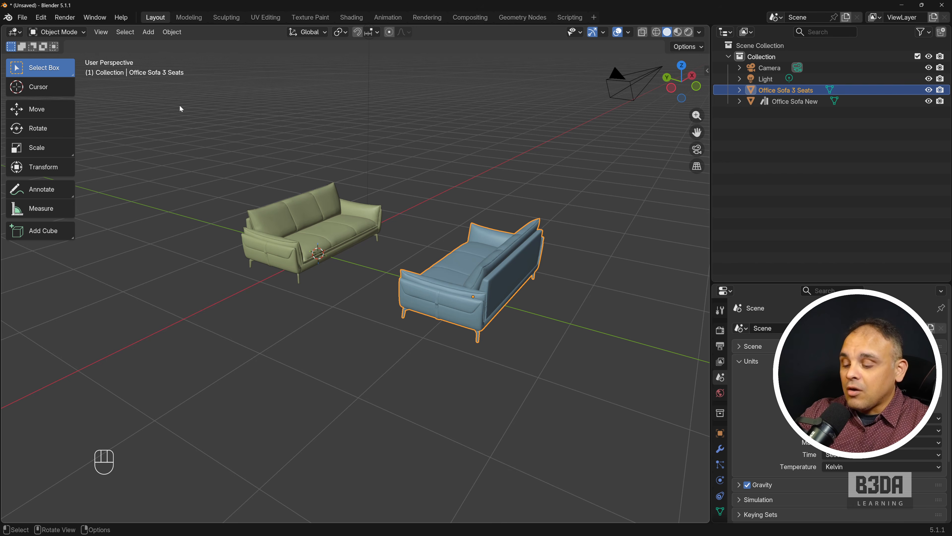
pyautogui.hotkey('shift', 'ctrl', 'a')
pyautogui.moveTo(240, 141); pyautogui.dragTo(72, 132)
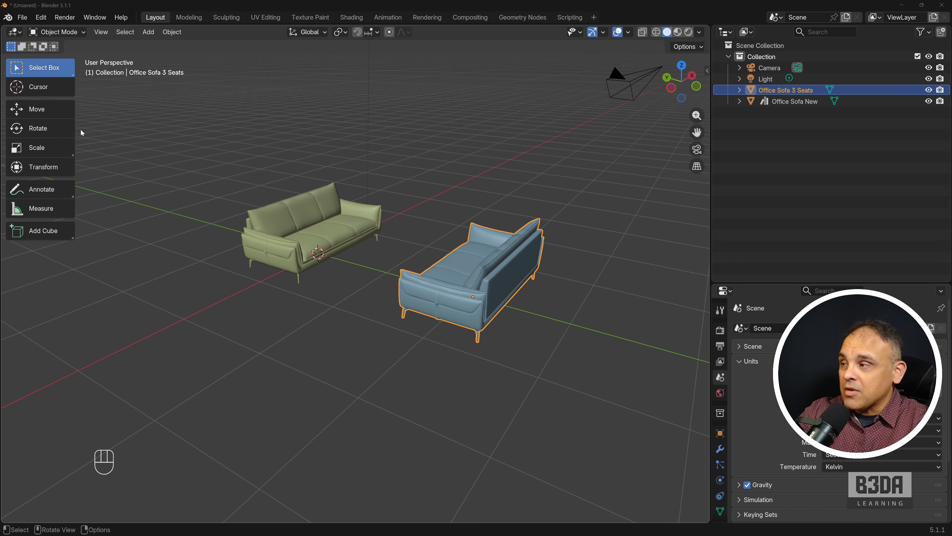
pyautogui.click(52, 113)
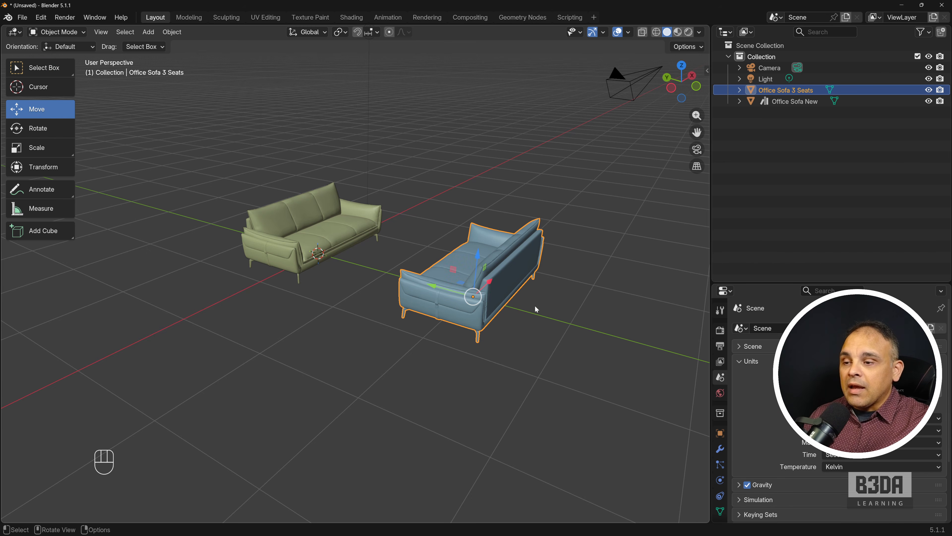
pyautogui.moveTo(536, 309); pyautogui.dragTo(460, 266, button='middle')
pyautogui.scroll(1, 491, 274)
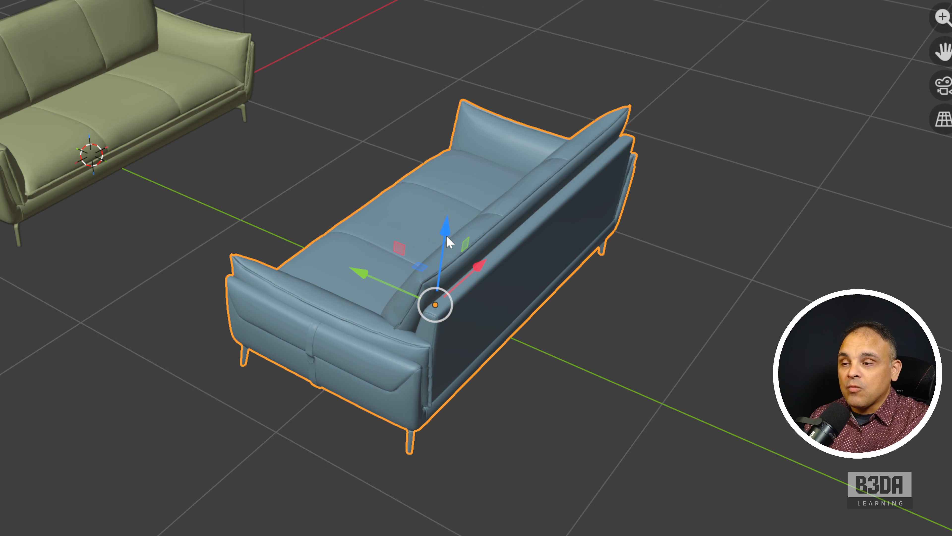
pyautogui.moveTo(485, 270); pyautogui.dragTo(469, 297)
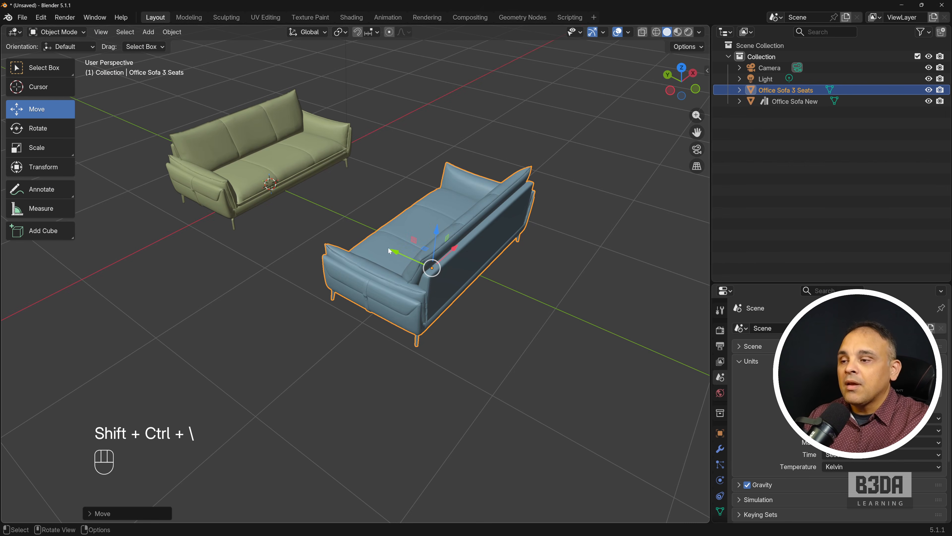
# - Move the Office Sofa 3 Seats object farther from the green sofa along the Y axis with the Move tool
pyautogui.moveTo(390, 250); pyautogui.dragTo(487, 292)
pyautogui.scroll(-4, 424, 256)
pyautogui.scroll(-2, 424, 256)
pyautogui.moveTo(370, 259)
pyautogui.mouseDown(button='middle')
pyautogui.moveTo(403, 259)
pyautogui.moveTo(366, 259)
pyautogui.mouseUp(button='middle')
pyautogui.scroll(-1, 359, 257)
# - Select the green Office Sofa New and move it freely along several axes with the Move tool
pyautogui.click(329, 240)
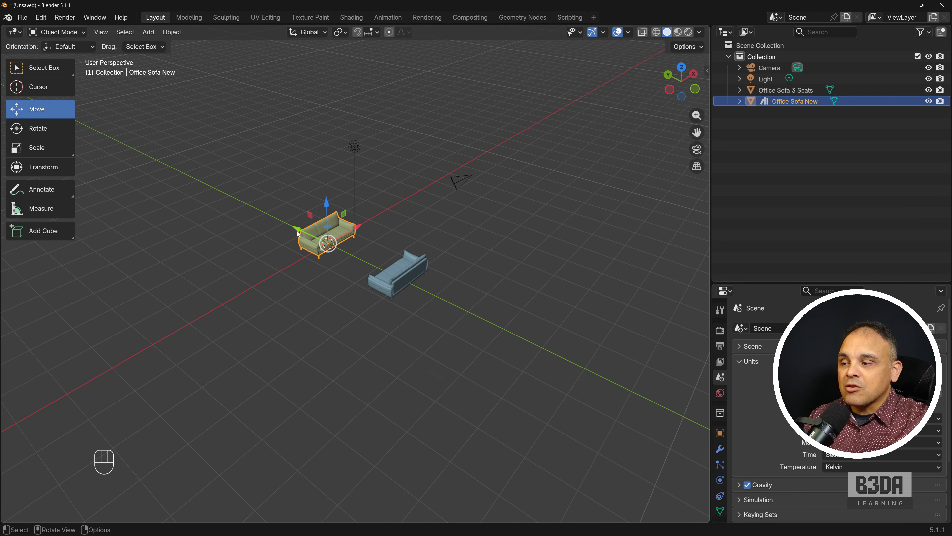
pyautogui.moveTo(298, 233); pyautogui.dragTo(380, 157)
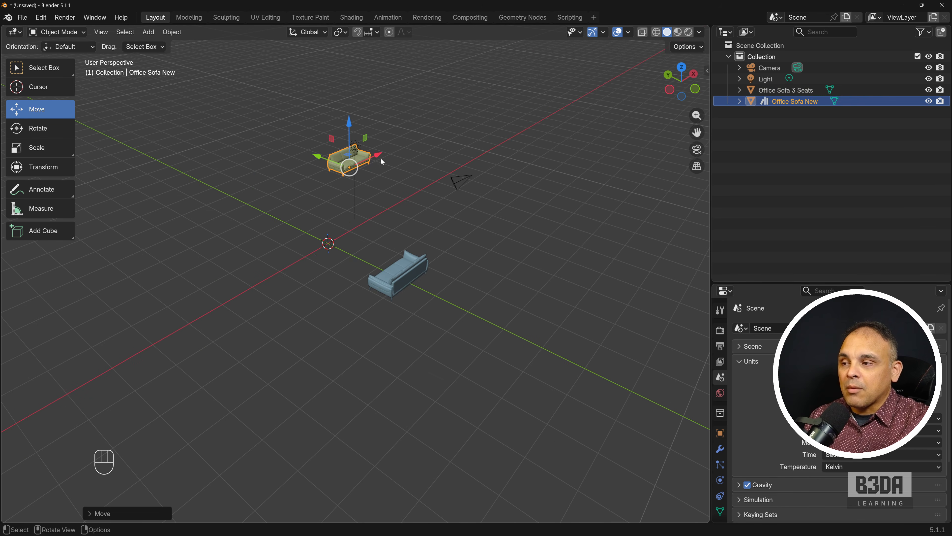
pyautogui.moveTo(320, 152); pyautogui.dragTo(271, 209)
pyautogui.scroll(2, 335, 263)
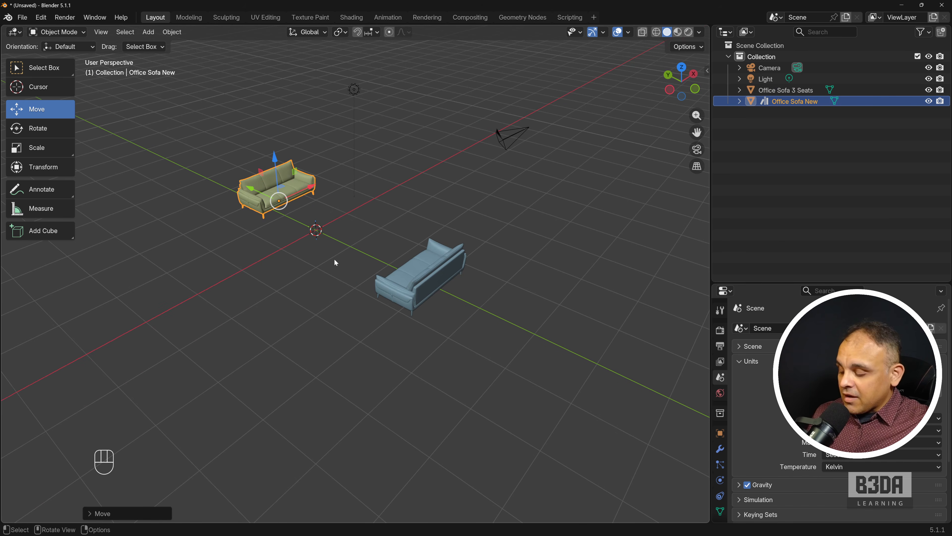
pyautogui.keyDown('shift'); pyautogui.moveTo(334, 259); pyautogui.dragTo(388, 259, button='middle'); pyautogui.keyUp('shift')
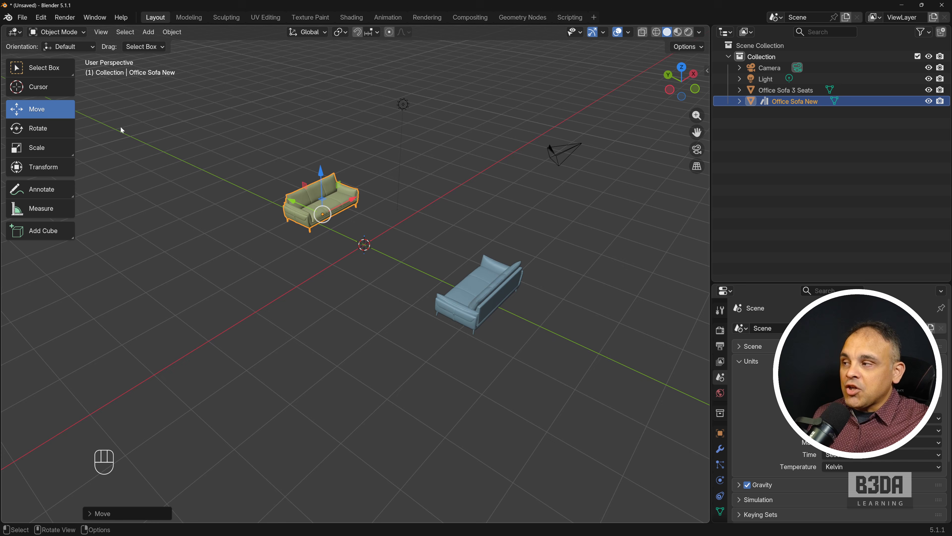
# - Rotate the Office Sofa New freely with the Rotate tool, including around its Z axis
pyautogui.click(56, 129)
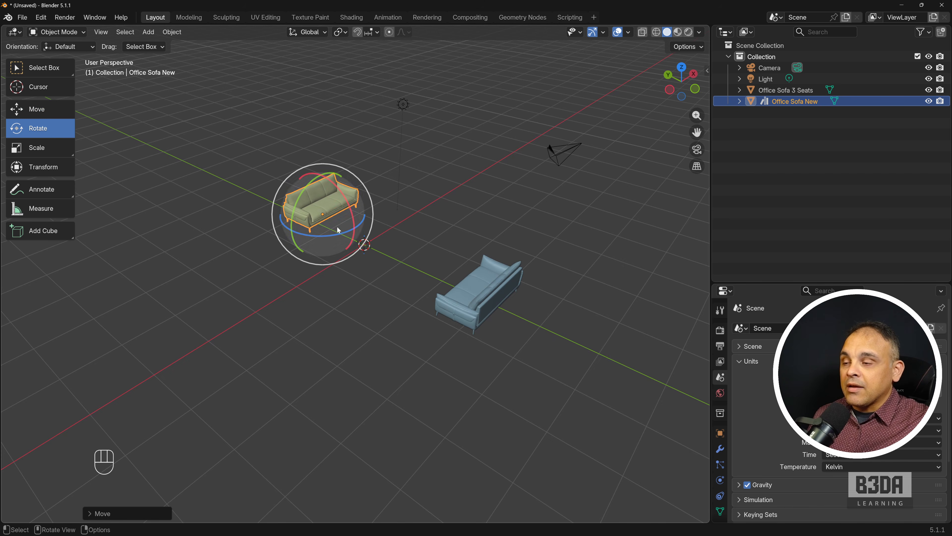
pyautogui.scroll(2, 340, 223)
pyautogui.keyDown('shift'); pyautogui.moveTo(340, 224); pyautogui.dragTo(390, 284, button='middle'); pyautogui.keyUp('shift')
pyautogui.scroll(3, 390, 284)
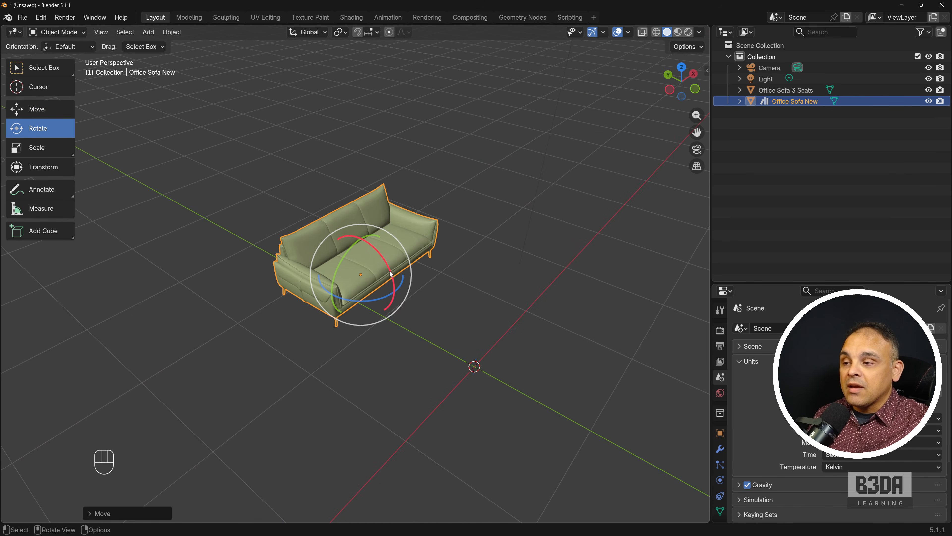
pyautogui.moveTo(377, 296); pyautogui.dragTo(378, 251)
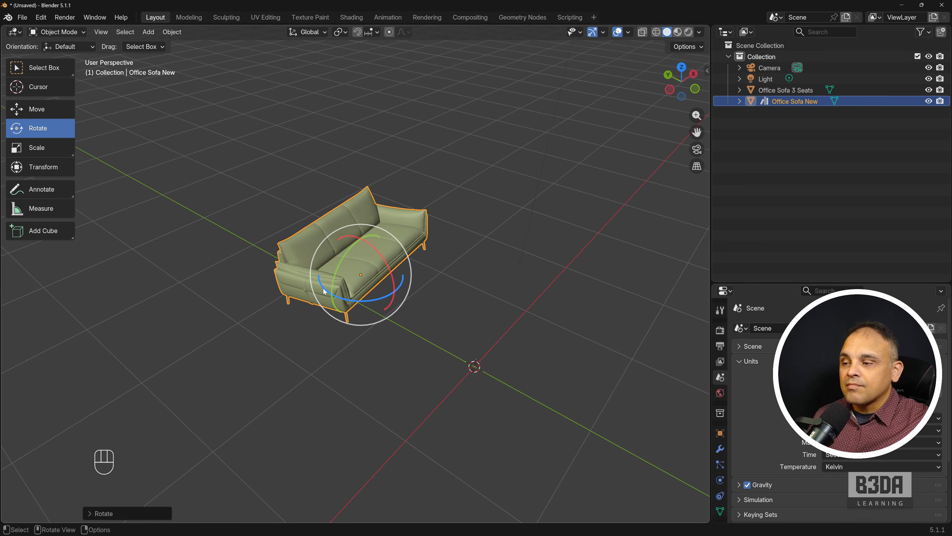
pyautogui.moveTo(324, 292); pyautogui.dragTo(382, 303)
# - Undo the rotations and moves made to the Office Sofa New
pyautogui.scroll(-5, 381, 302)
pyautogui.keyDown('shift'); pyautogui.moveTo(428, 341); pyautogui.dragTo(329, 238, button='middle'); pyautogui.keyUp('shift')
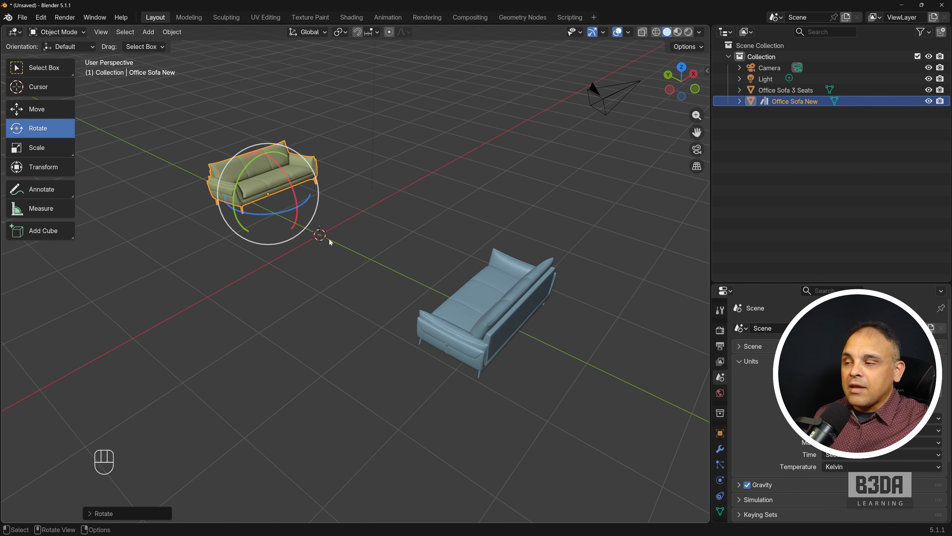
pyautogui.hotkey('ctrl', 'z')
pyautogui.hotkey('ctrl', 'z')
pyautogui.hotkey('ctrl', 'z')
pyautogui.hotkey('ctrl', 'z')
pyautogui.hotkey('ctrl', 'z')
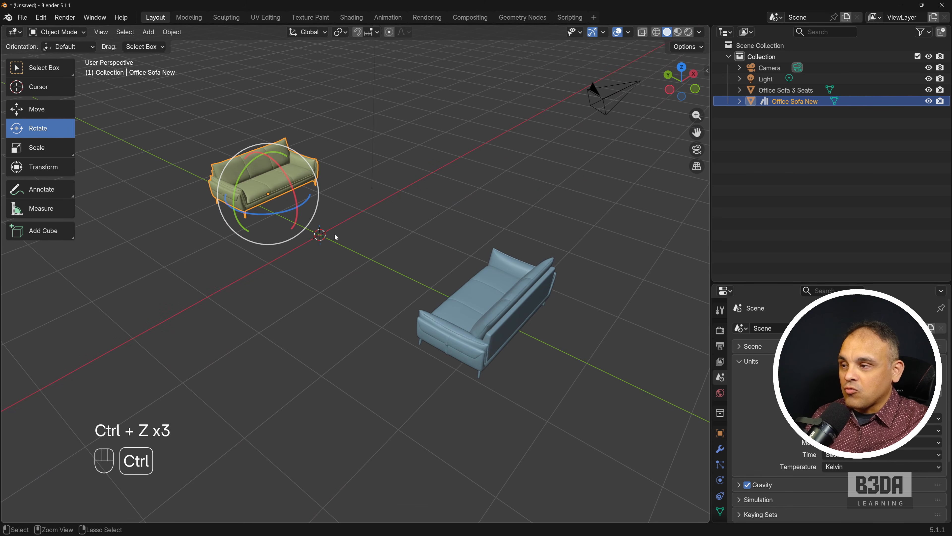
pyautogui.hotkey('ctrl', 'z')
pyautogui.hotkey('ctrl', 'z')
pyautogui.hotkey('ctrl', 'z')
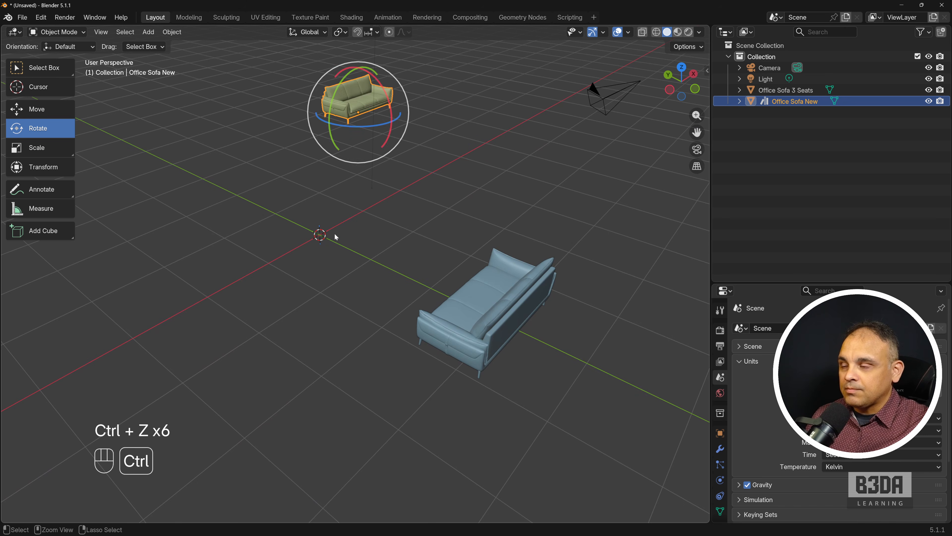
# - Select the Office Sofa 3 Seats and scale it narrower along X and taller along Z with the Scale tool
pyautogui.click(488, 310)
pyautogui.keyDown('shift'); pyautogui.moveTo(487, 310); pyautogui.dragTo(427, 265, button='middle'); pyautogui.keyUp('shift')
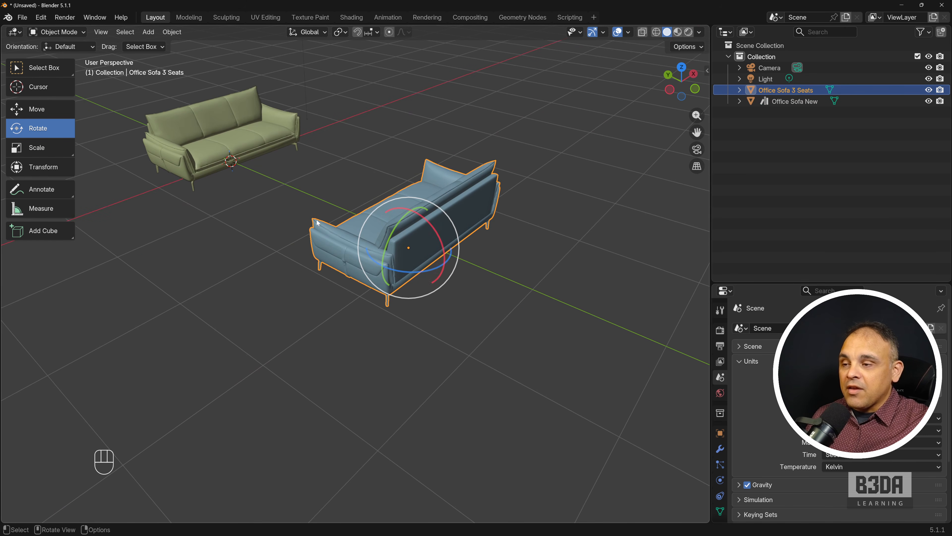
pyautogui.click(53, 149)
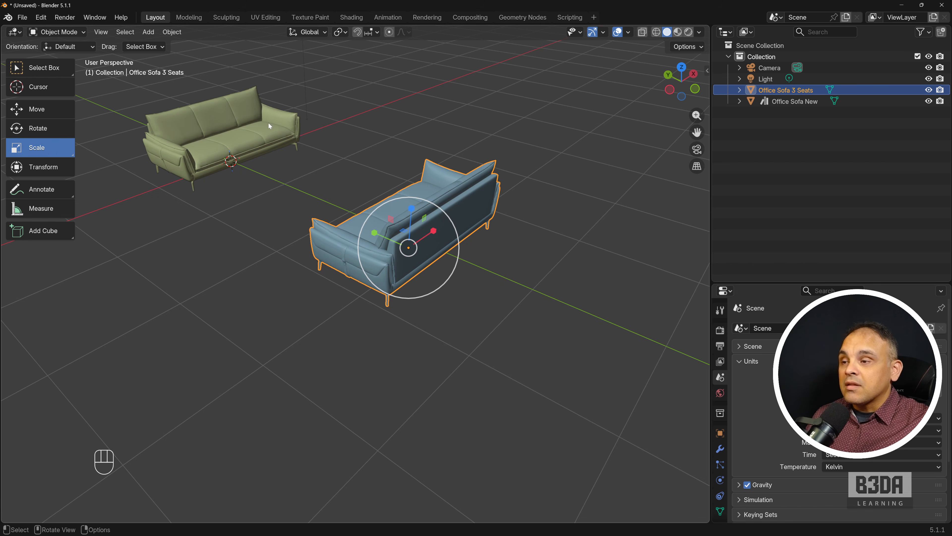
pyautogui.moveTo(433, 230)
pyautogui.mouseDown()
pyautogui.moveTo(498, 199)
pyautogui.moveTo(420, 242)
pyautogui.mouseUp()
pyautogui.moveTo(315, 260); pyautogui.dragTo(450, 210, button='middle')
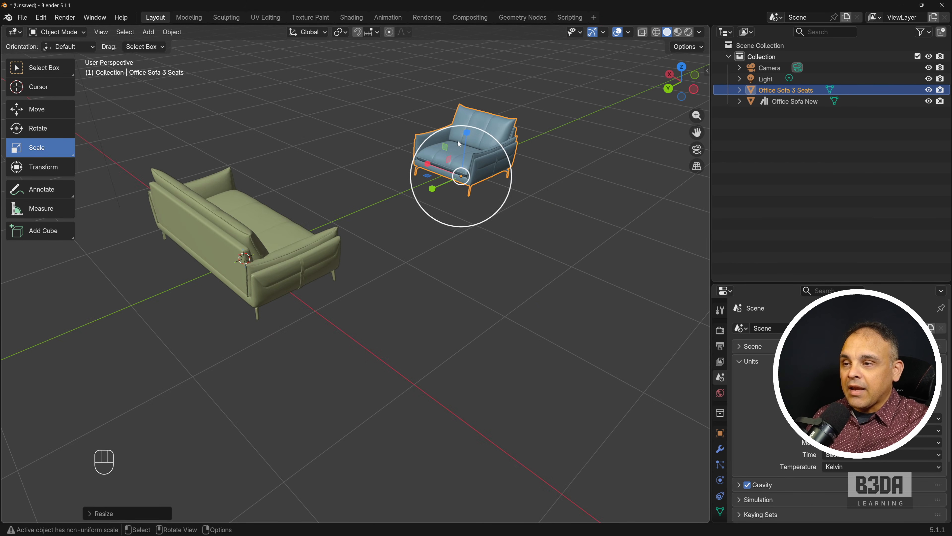
pyautogui.moveTo(465, 138)
pyautogui.mouseDown()
pyautogui.moveTo(466, 81)
pyautogui.moveTo(469, 150)
pyautogui.mouseUp()
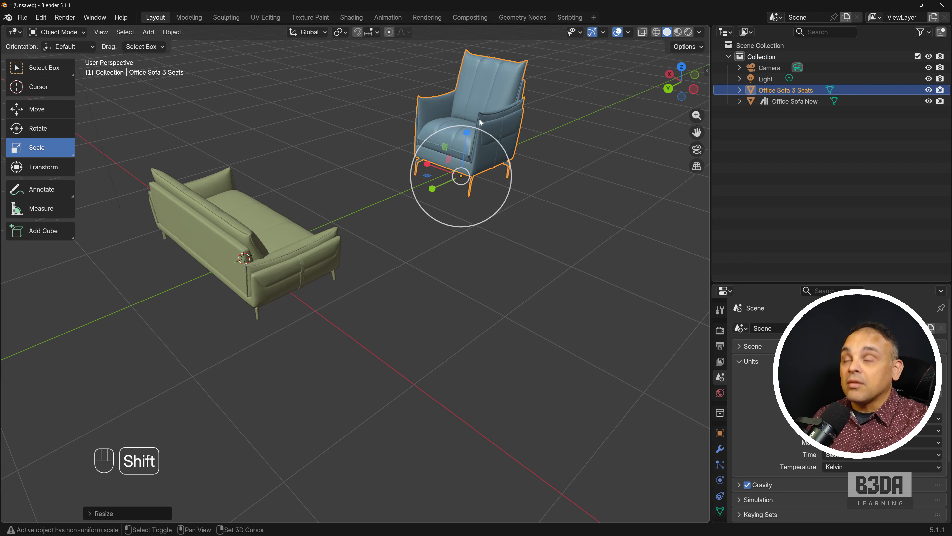
pyautogui.keyDown('shift'); pyautogui.moveTo(468, 150); pyautogui.dragTo(479, 277, button='middle'); pyautogui.keyUp('shift')
pyautogui.moveTo(476, 271); pyautogui.dragTo(503, 256)
pyautogui.moveTo(498, 256); pyautogui.dragTo(460, 288, button='middle')
# - Undo all the scaling applied to the Office Sofa 3 Seats
pyautogui.hotkey('ctrl', 'z')
pyautogui.hotkey('ctrl', 'z')
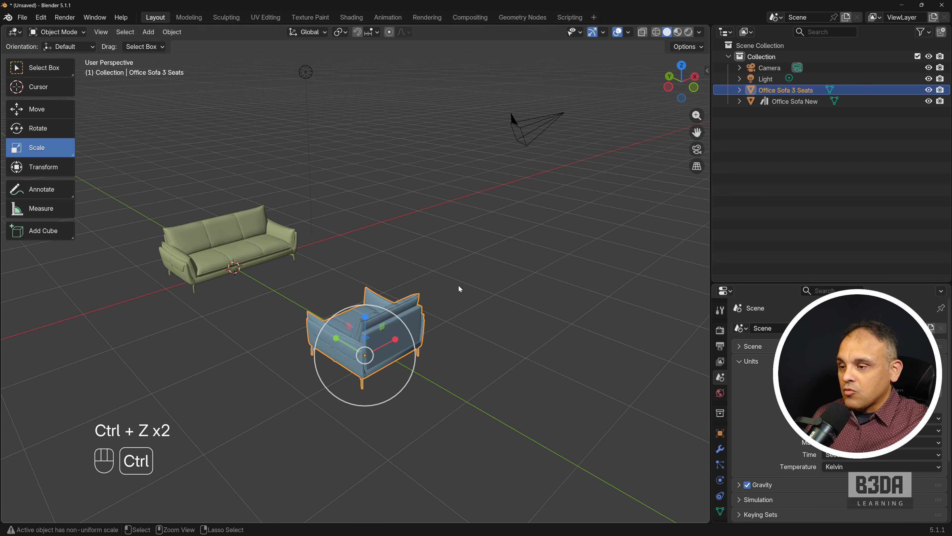
pyautogui.hotkey('ctrl', 'z')
# - Switch to the Move tool and shrink the viewport toolbar to a single column of icons
pyautogui.keyDown('shift'); pyautogui.moveTo(398, 297); pyautogui.dragTo(487, 296, button='middle'); pyautogui.keyUp('shift')
pyautogui.click(37, 109)
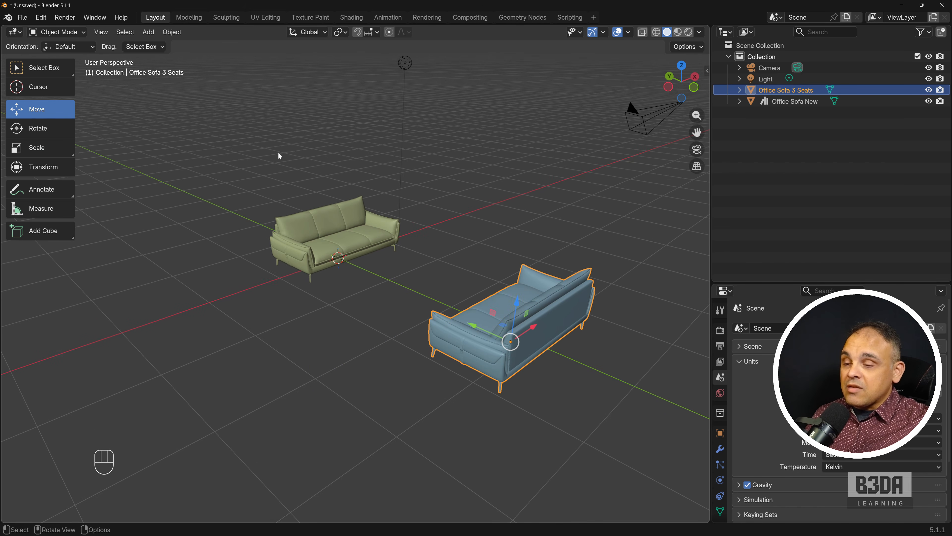
pyautogui.moveTo(334, 299); pyautogui.dragTo(393, 302, button='middle')
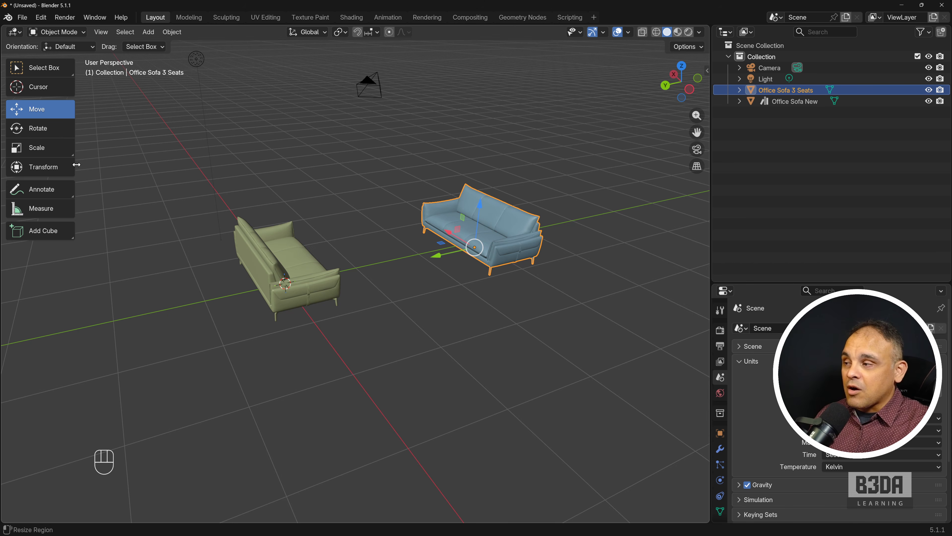
pyautogui.moveTo(75, 165); pyautogui.dragTo(34, 163)
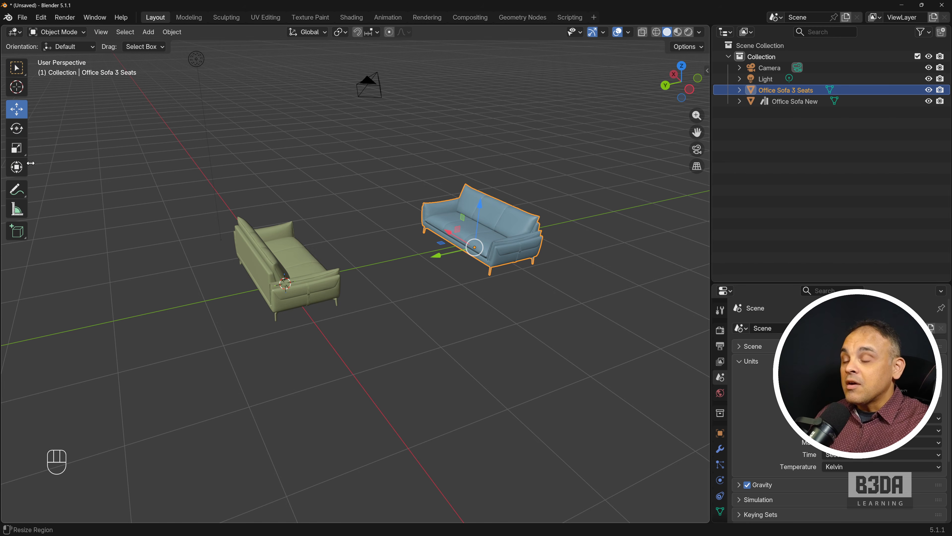
pyautogui.moveTo(405, 242)
pyautogui.keyDown('shift'); pyautogui.mouseDown(button='middle')
pyautogui.moveTo(384, 240)
pyautogui.moveTo(408, 260)
pyautogui.moveTo(374, 257)
pyautogui.moveTo(411, 252)
pyautogui.mouseUp(button='middle'); pyautogui.keyUp('shift')
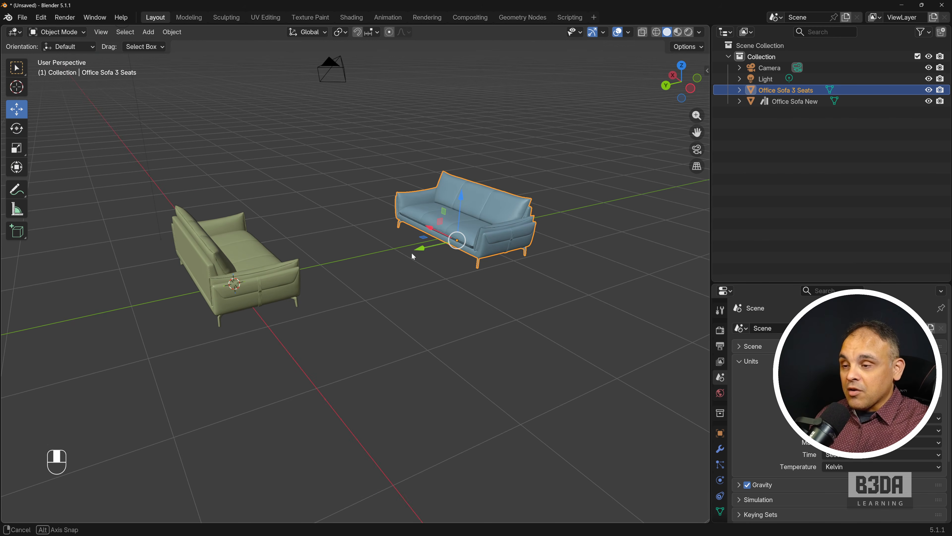
# - Move the Office Sofa 3 Seats along the global X axis and set the move distance to exactly 0.5 m
pyautogui.moveTo(426, 237); pyautogui.dragTo(397, 222)
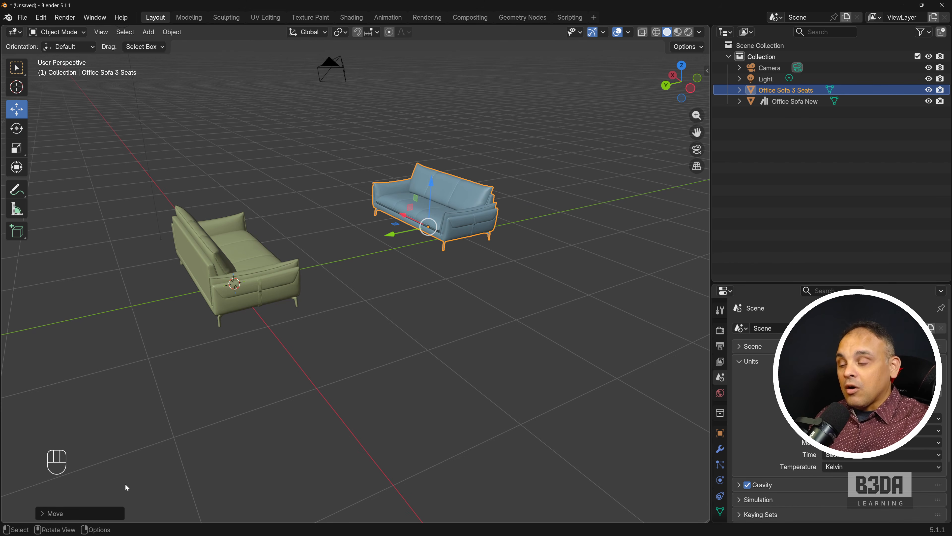
pyautogui.click(52, 513)
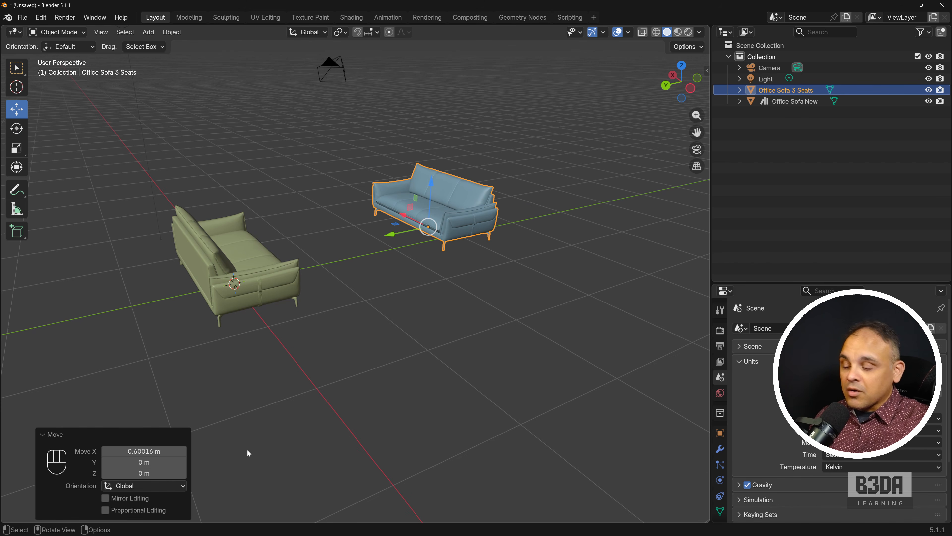
pyautogui.hotkey('ctrl', 'shift', '\\')
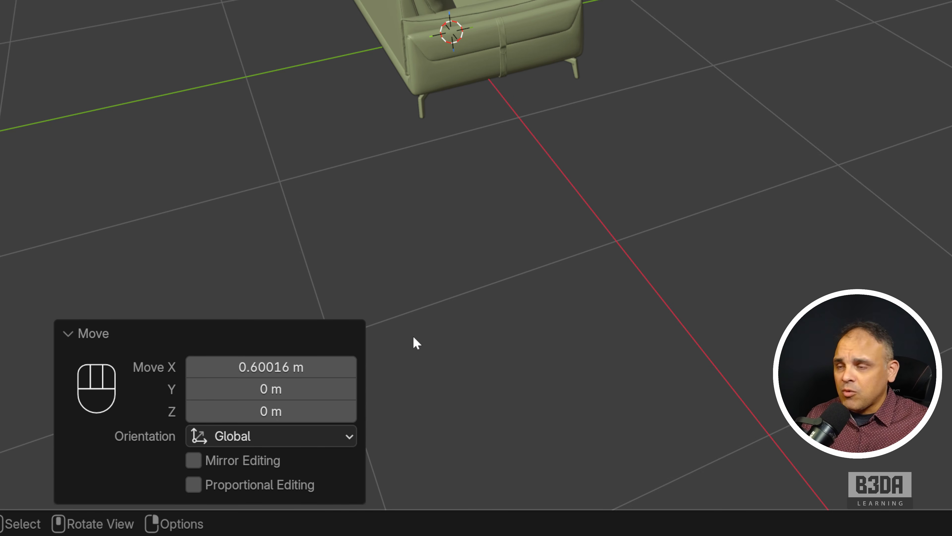
pyautogui.click(281, 357)
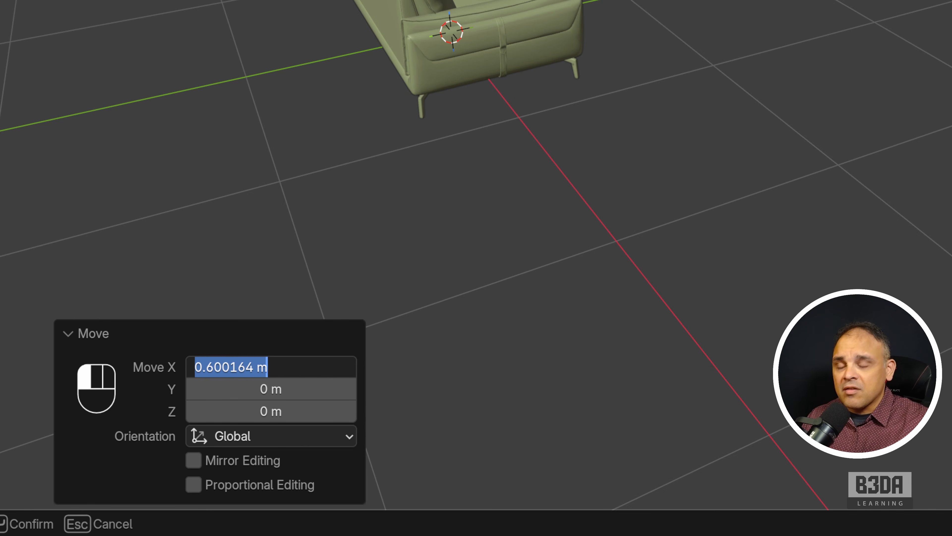
pyautogui.write('0')
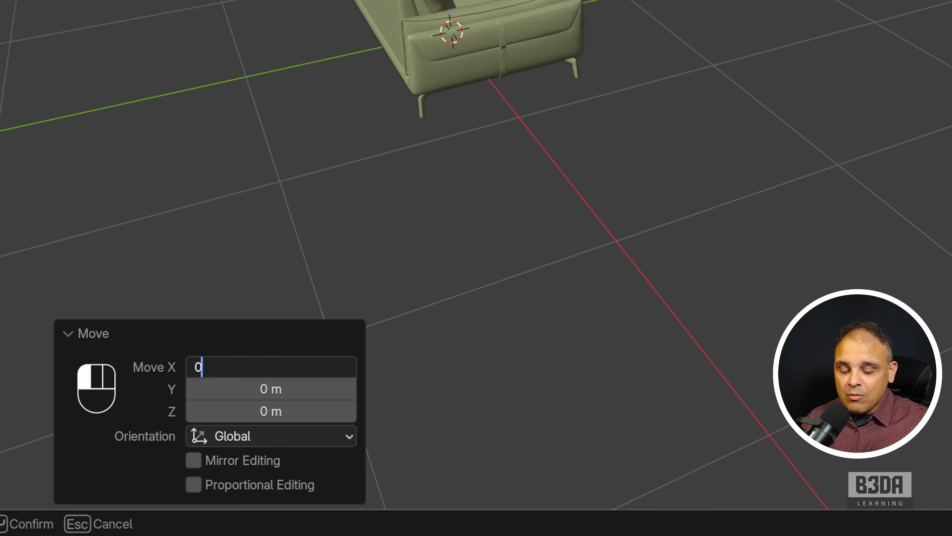
pyautogui.write('.5')
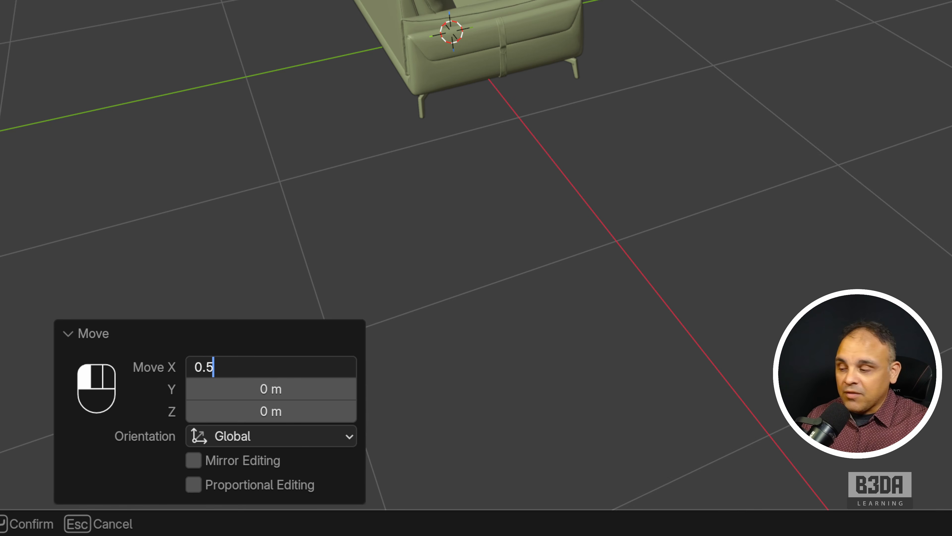
pyautogui.press('Return')
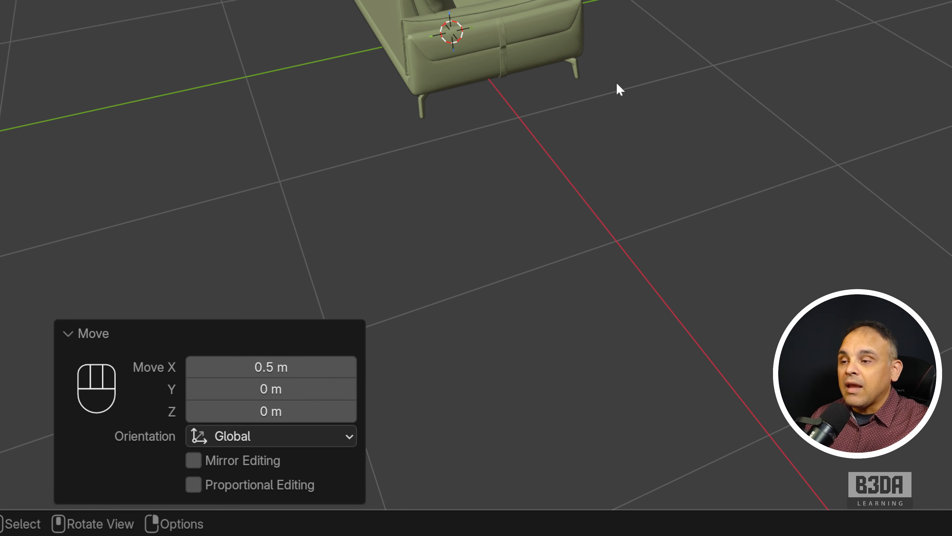
pyautogui.hotkey('ctrl', 'shift', '\\')
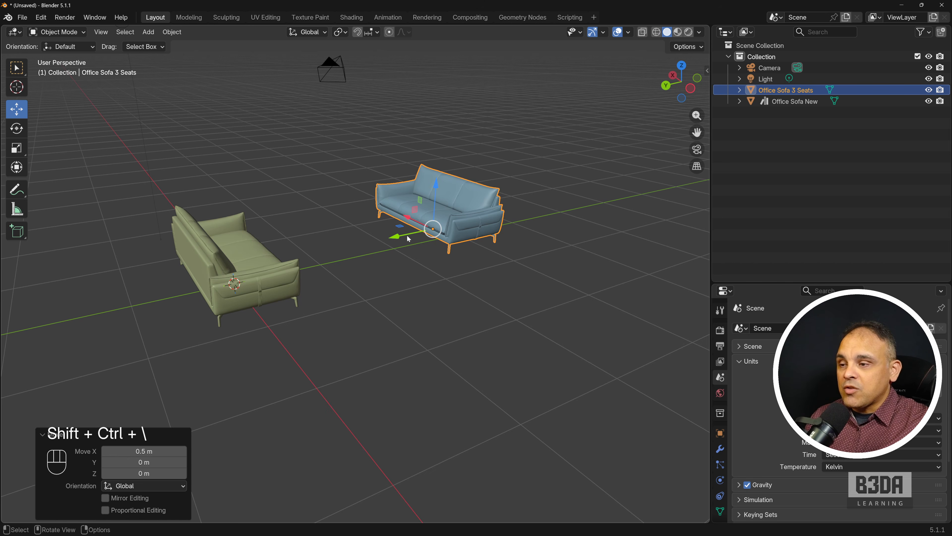
# - Move the Office Sofa 3 Seats toward the green sofa along the Y axis and set the distance to 1 m
pyautogui.moveTo(398, 237); pyautogui.dragTo(318, 251)
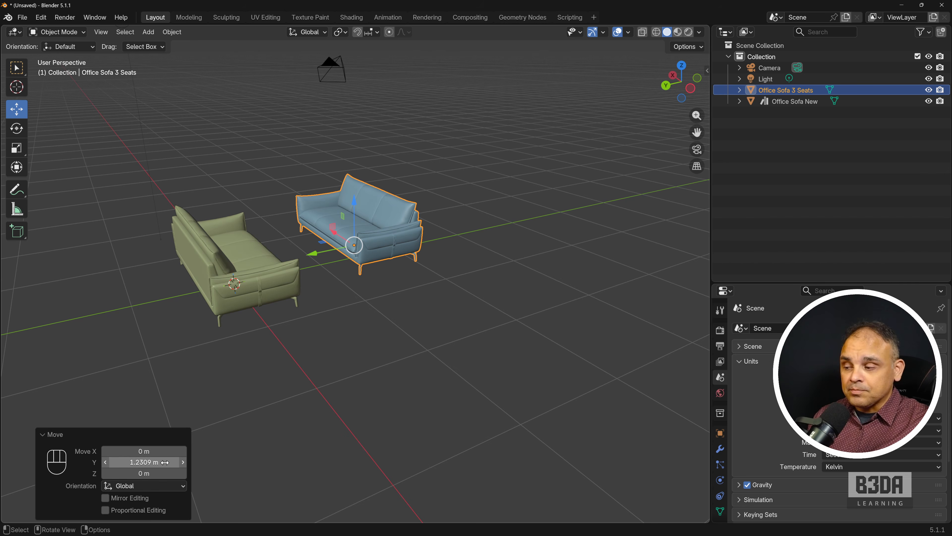
pyautogui.click(175, 464)
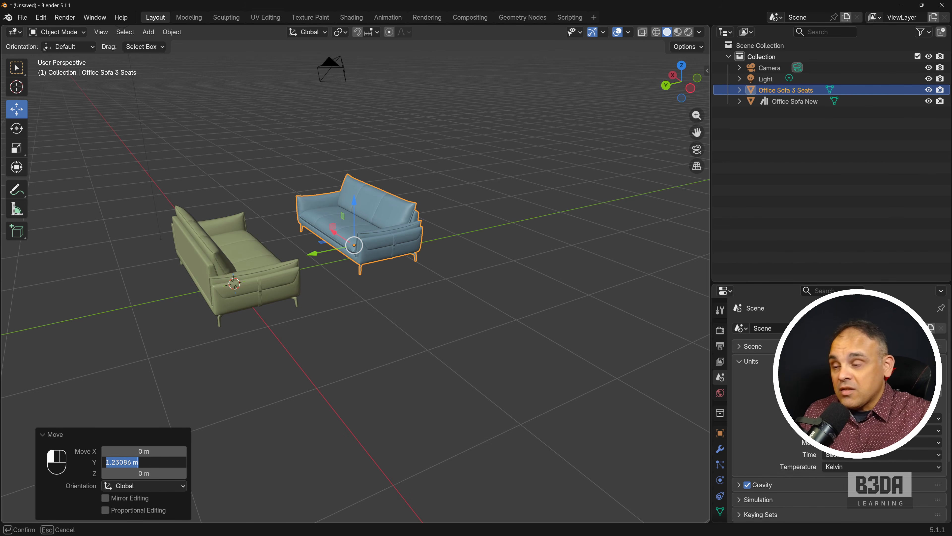
pyautogui.write('1')
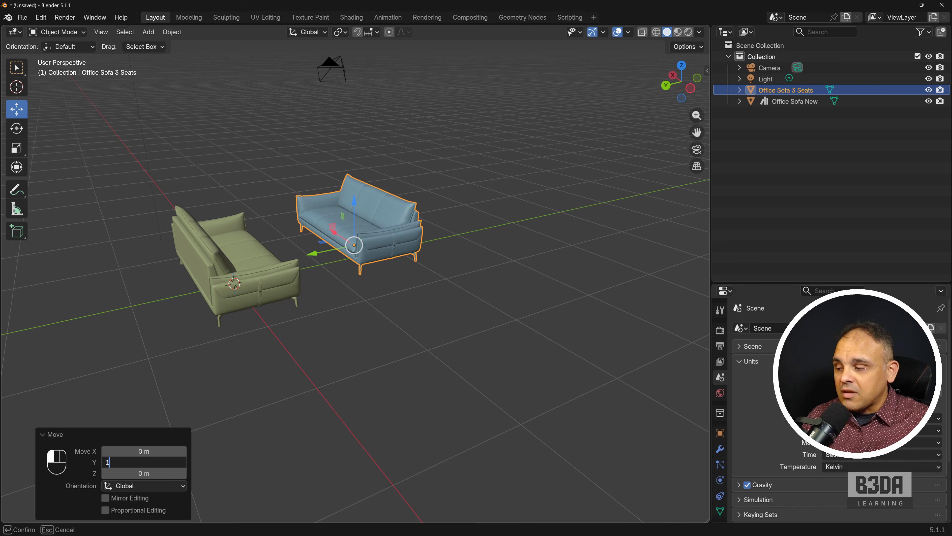
pyautogui.press('Return')
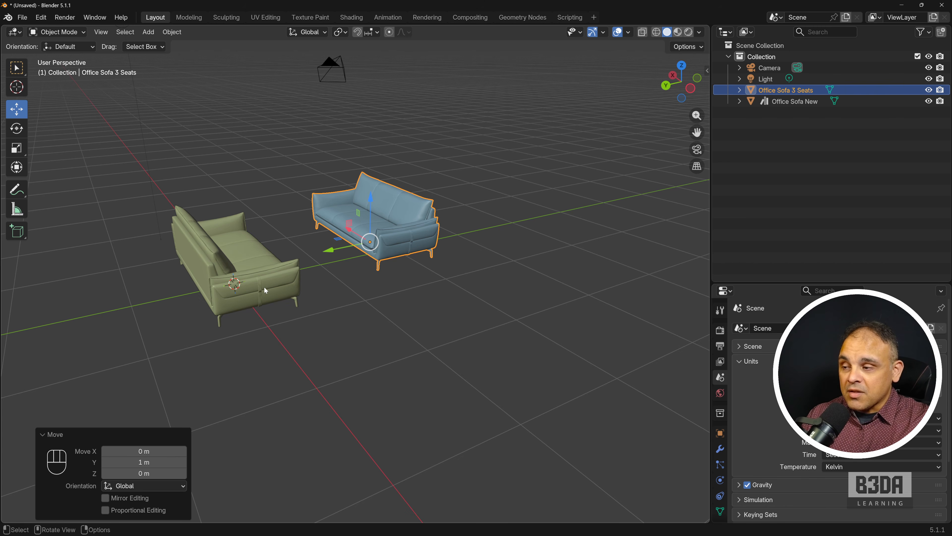
# - Select the Office Sofa New to dismiss the last move's settings, and reselect the Office Sofa 3 Seats
pyautogui.click(270, 280)
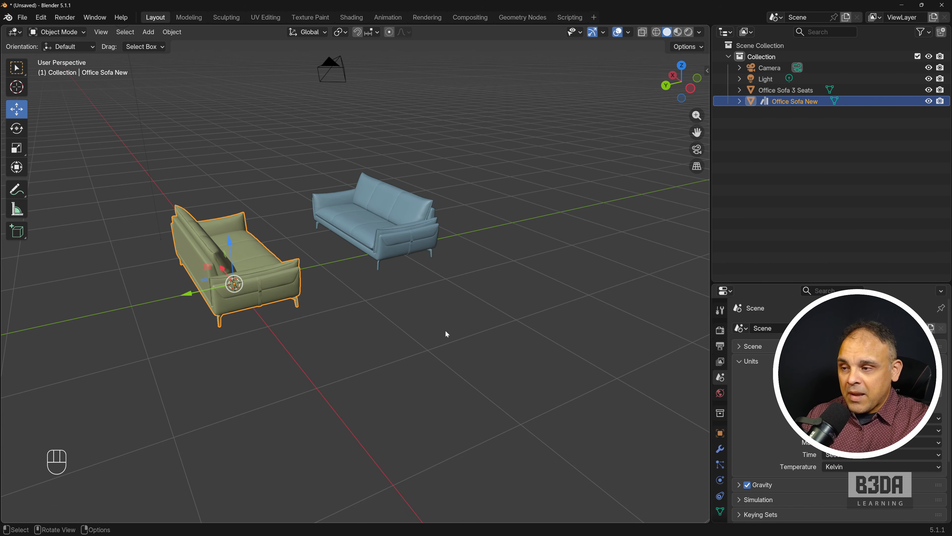
pyautogui.moveTo(446, 333); pyautogui.dragTo(353, 338, button='middle')
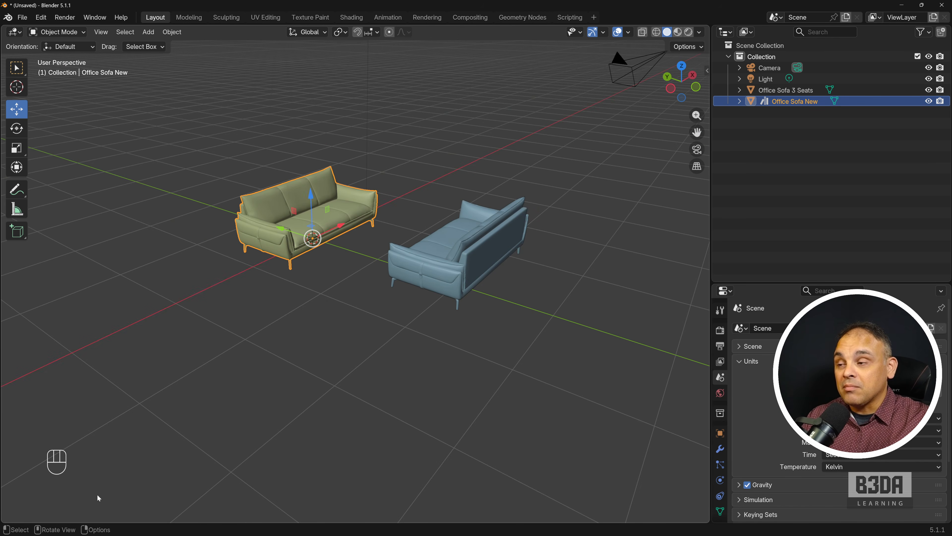
pyautogui.click(471, 238)
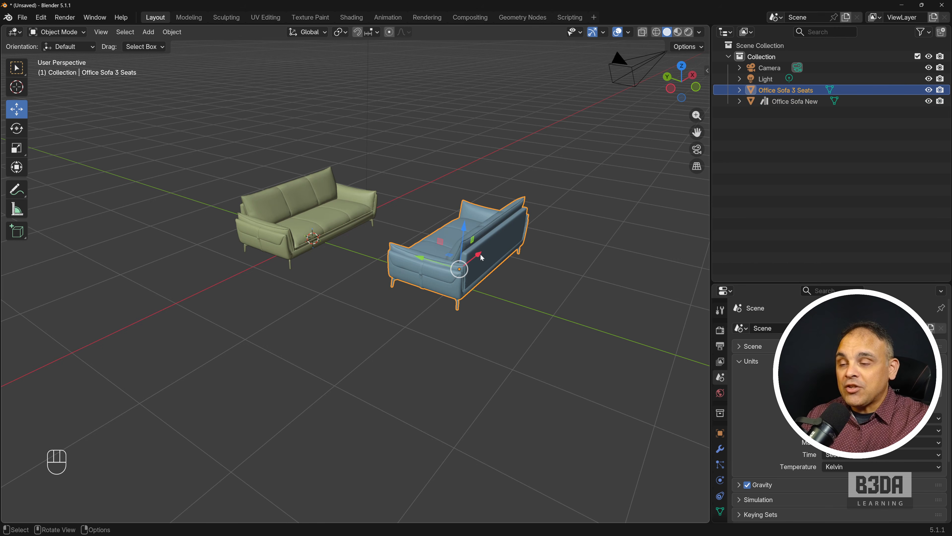
pyautogui.moveTo(432, 297); pyautogui.dragTo(416, 332, button='middle')
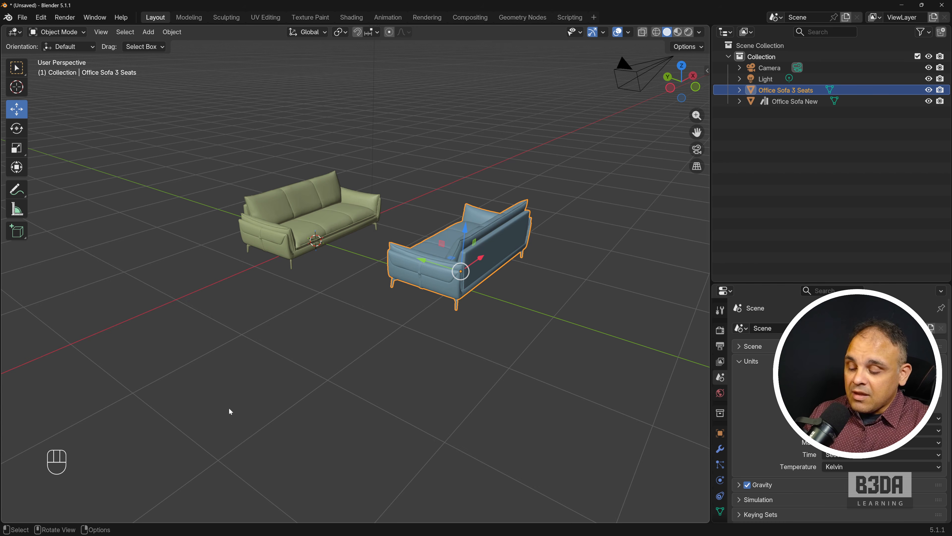
# - Reopen the last move's settings for the Office Sofa 3 Seats and set the Y distance to 1.5 m
pyautogui.press('F9')
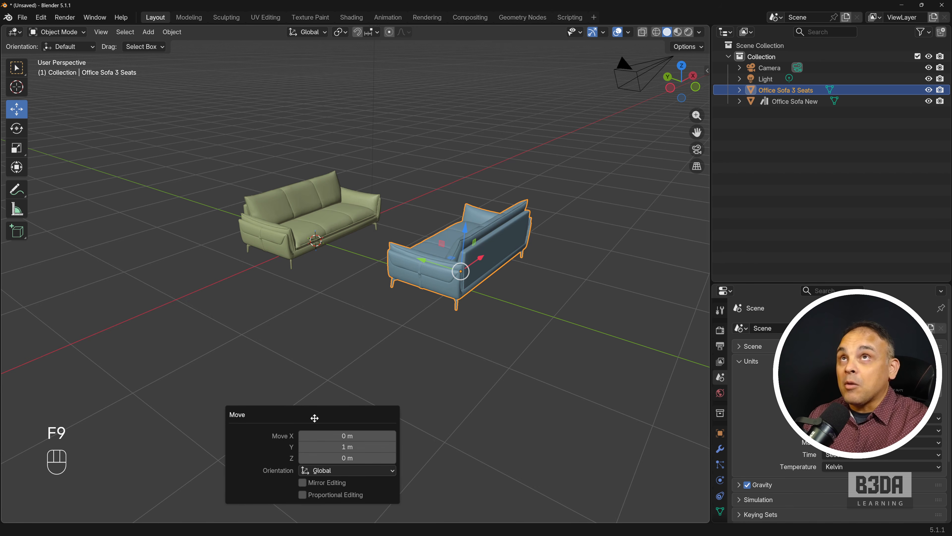
pyautogui.click(351, 447)
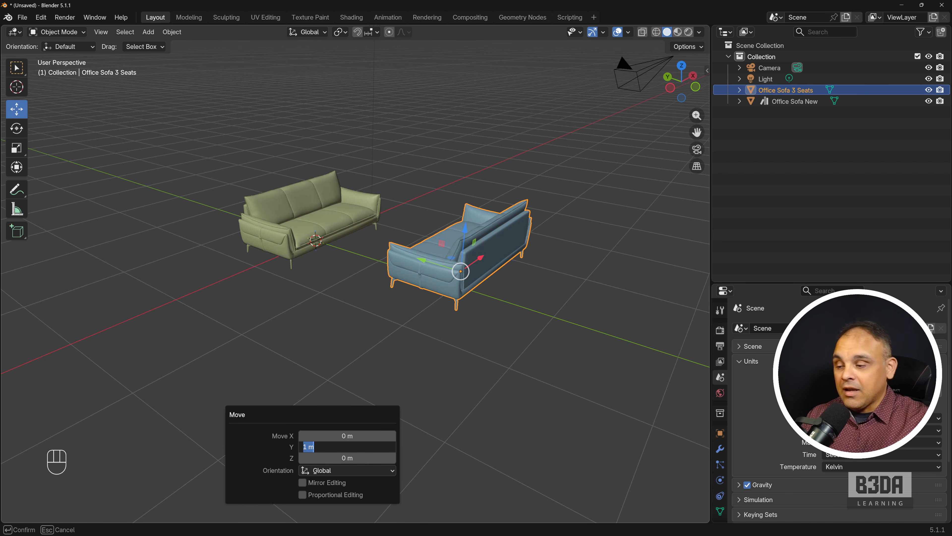
pyautogui.write('1.5')
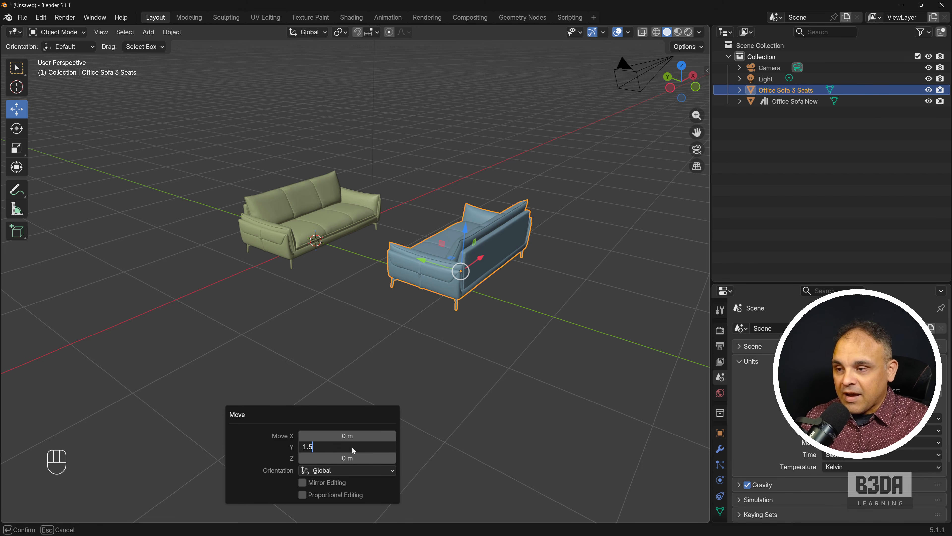
pyautogui.press('Return')
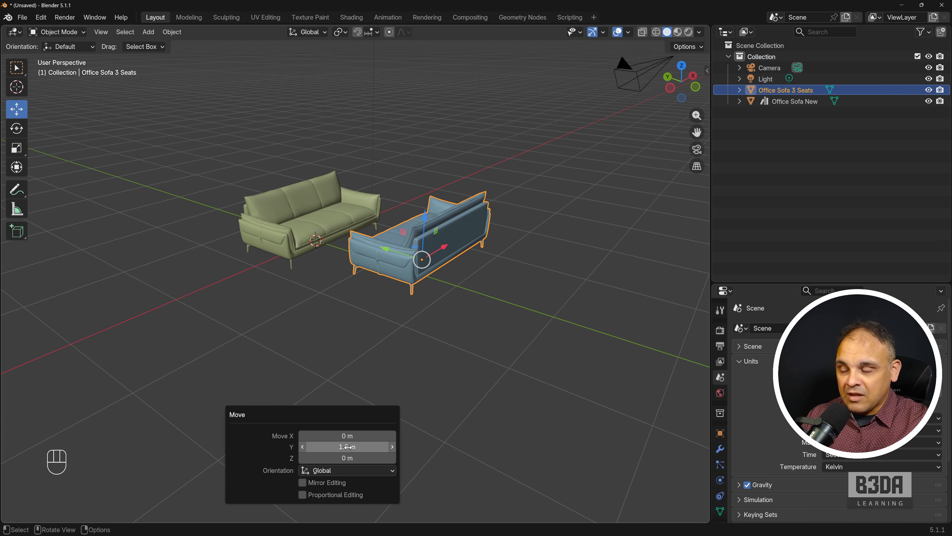
# - Move the Office Sofa New along the global X axis and set the move distance to exactly 3 m
pyautogui.click(310, 222)
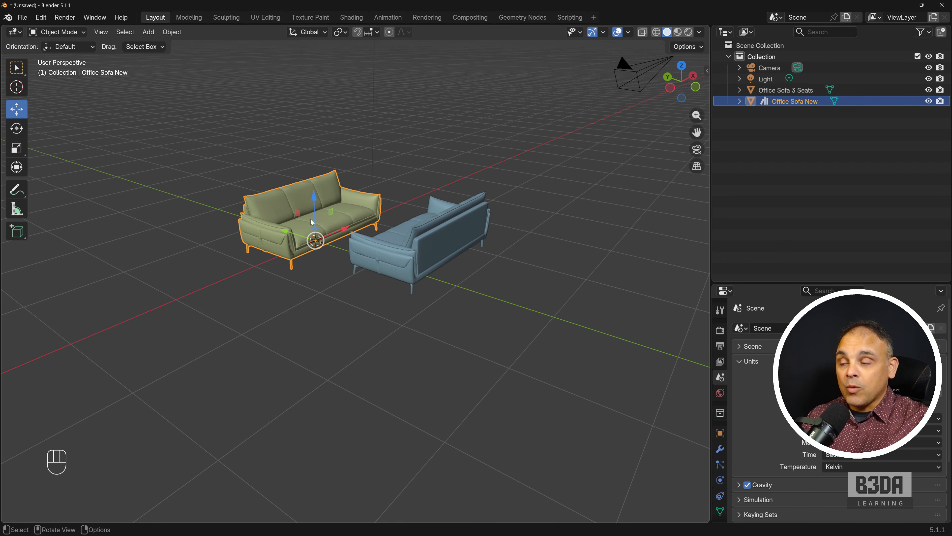
pyautogui.moveTo(339, 236); pyautogui.dragTo(463, 169)
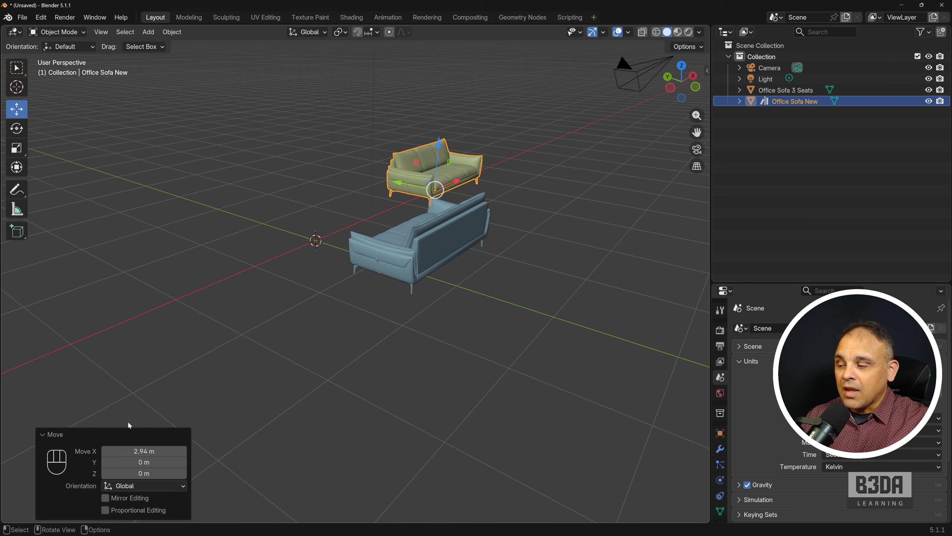
pyautogui.click(144, 450)
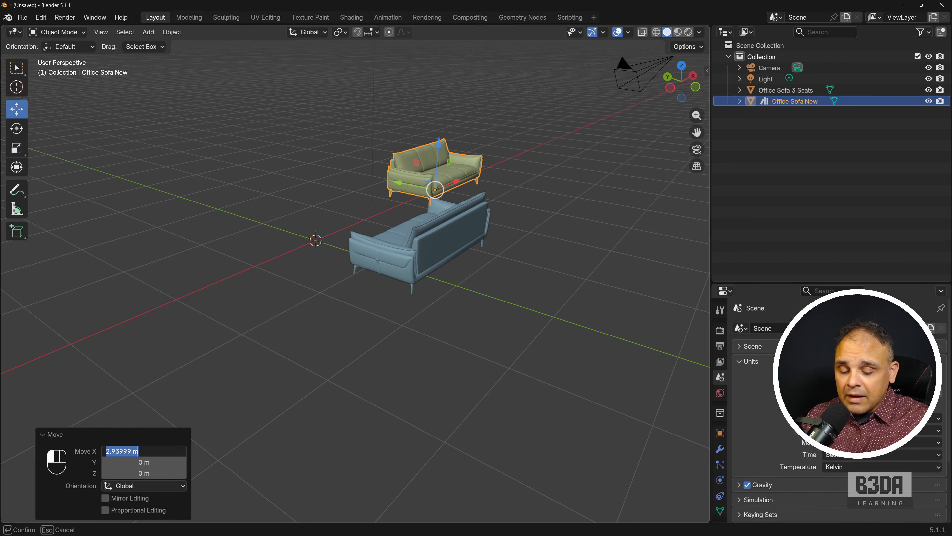
pyautogui.write('3')
pyautogui.press('Return')
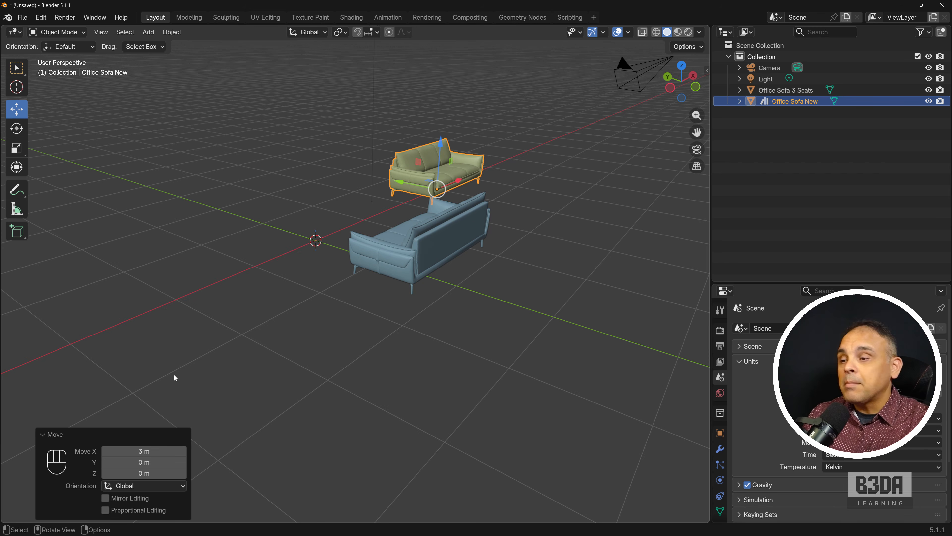
# - Select the Office Sofa 3 Seats, bring up the last move's settings again and dismiss them unchanged
pyautogui.click(439, 255)
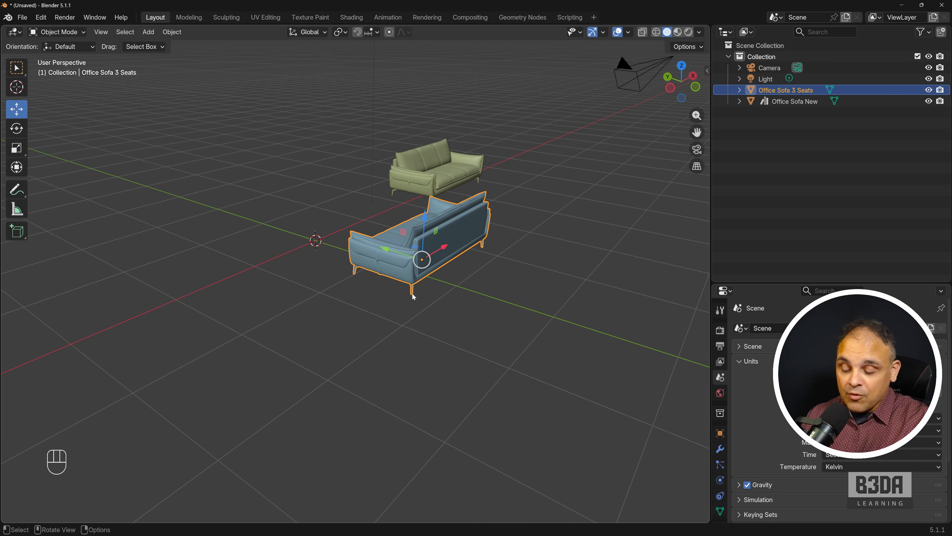
pyautogui.press('F9')
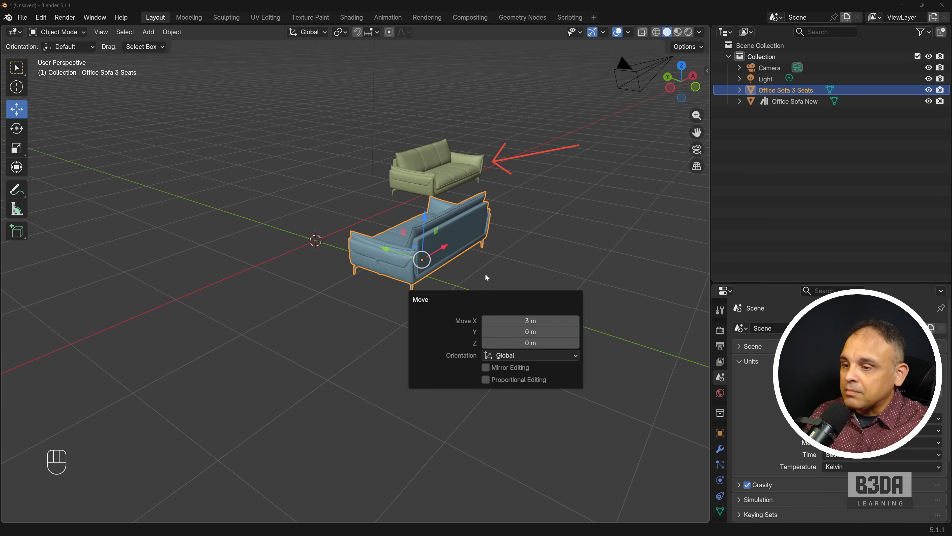
pyautogui.moveTo(485, 273); pyautogui.dragTo(408, 337, button='middle')
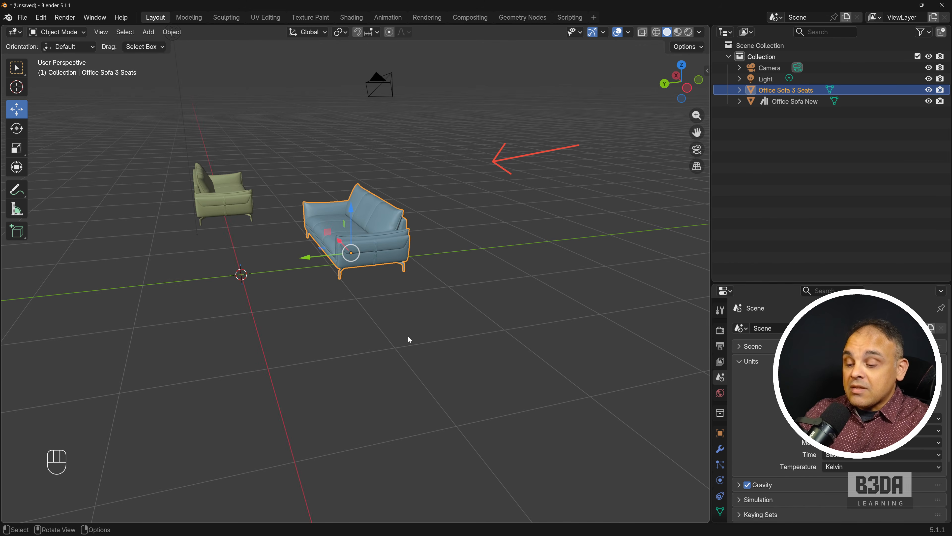
# - Rotate the Office Sofa 3 Seats about the global Z axis and set the angle to exactly 45°
pyautogui.hotkey('ctrl', 'shift', '7')
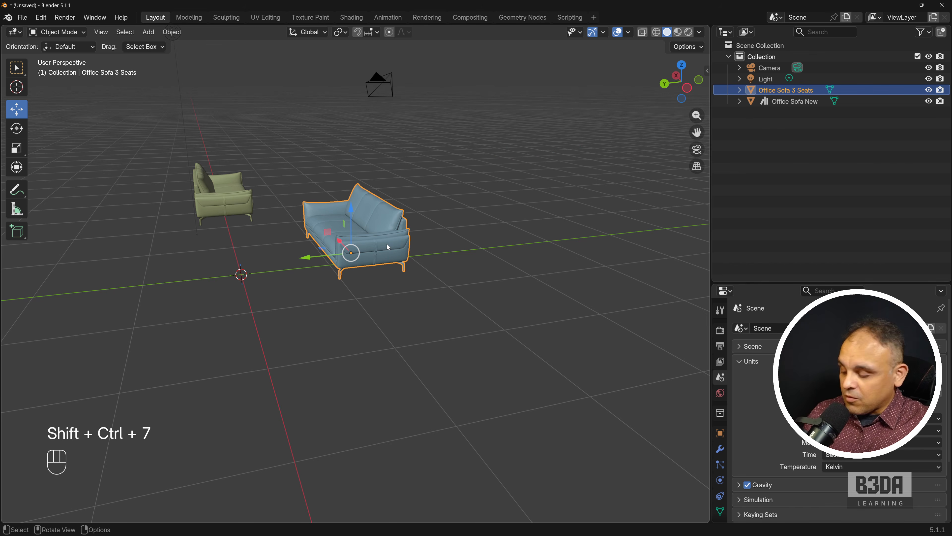
pyautogui.keyDown('shift'); pyautogui.moveTo(387, 245); pyautogui.dragTo(422, 286, button='middle'); pyautogui.keyUp('shift')
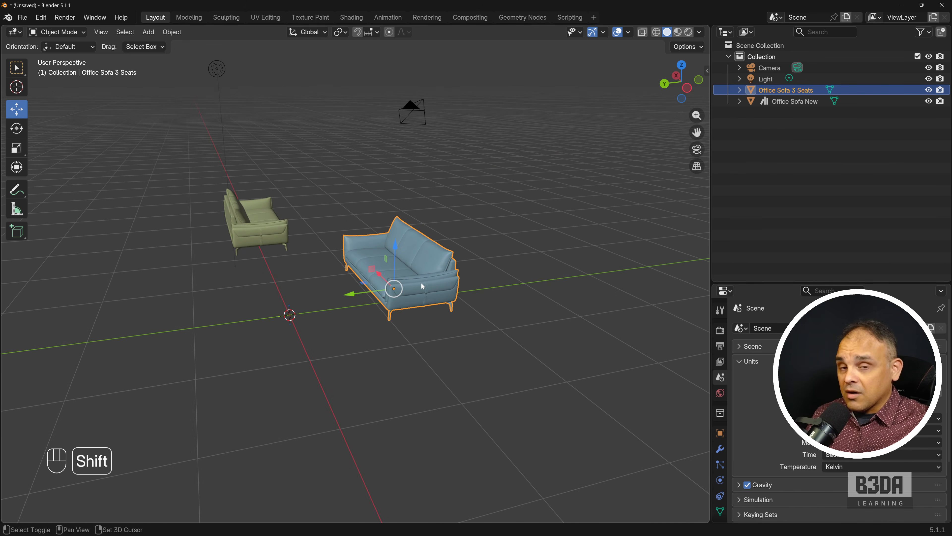
pyautogui.click(16, 128)
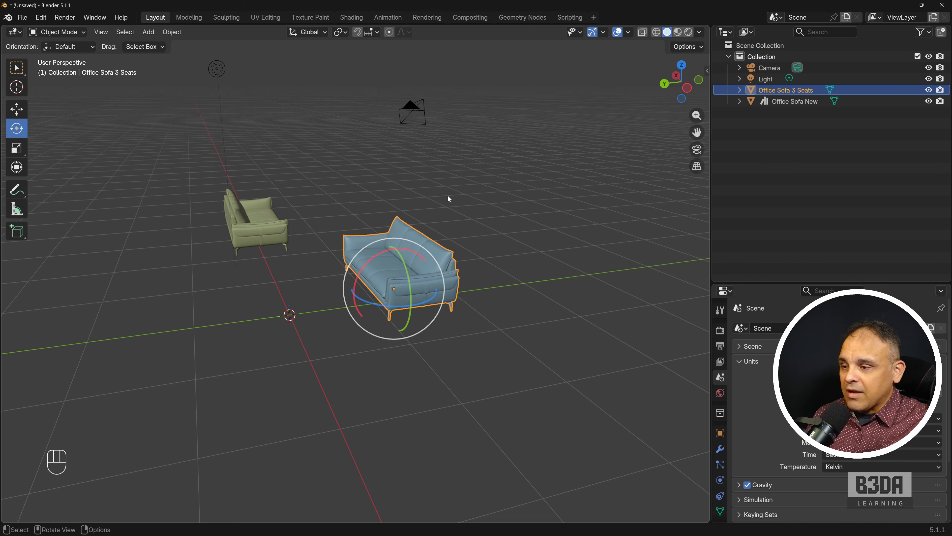
pyautogui.moveTo(386, 306); pyautogui.dragTo(403, 311)
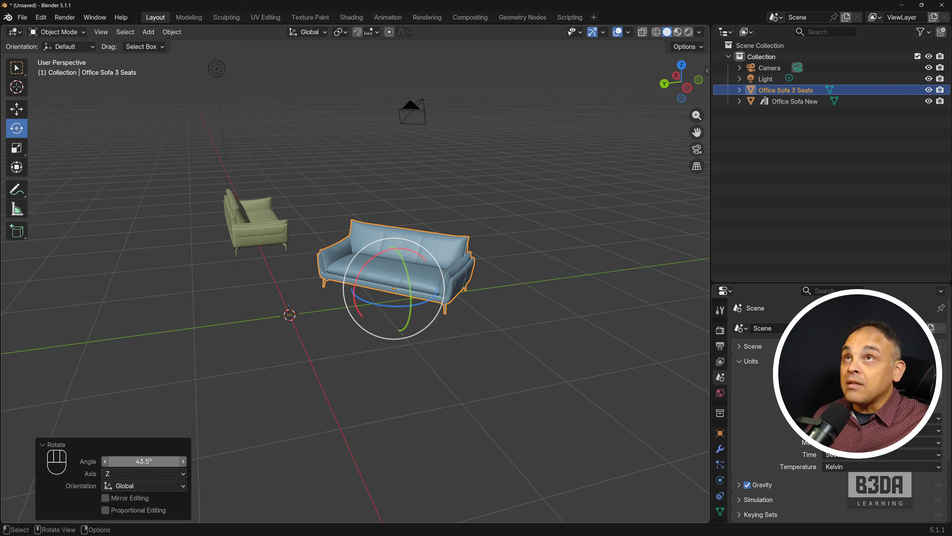
pyautogui.click(150, 461)
pyautogui.write('45')
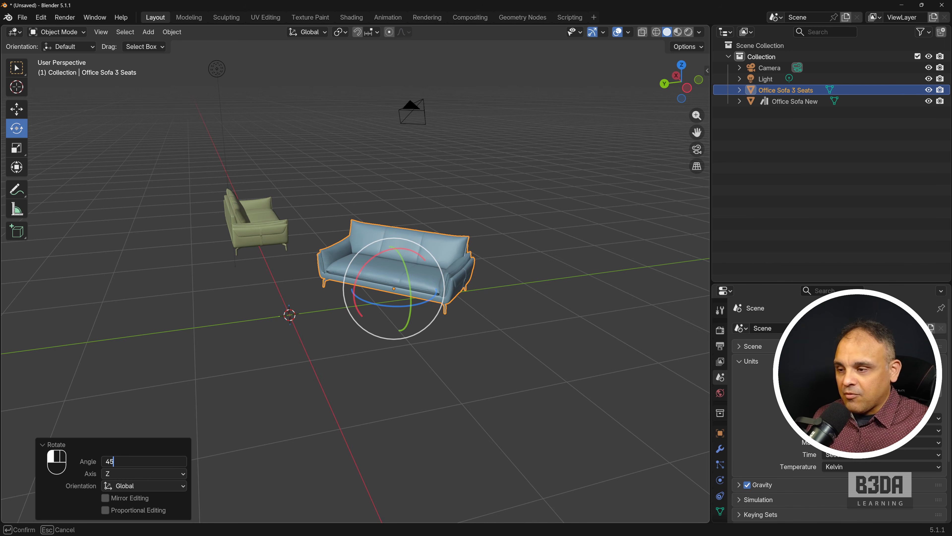
pyautogui.press('Return')
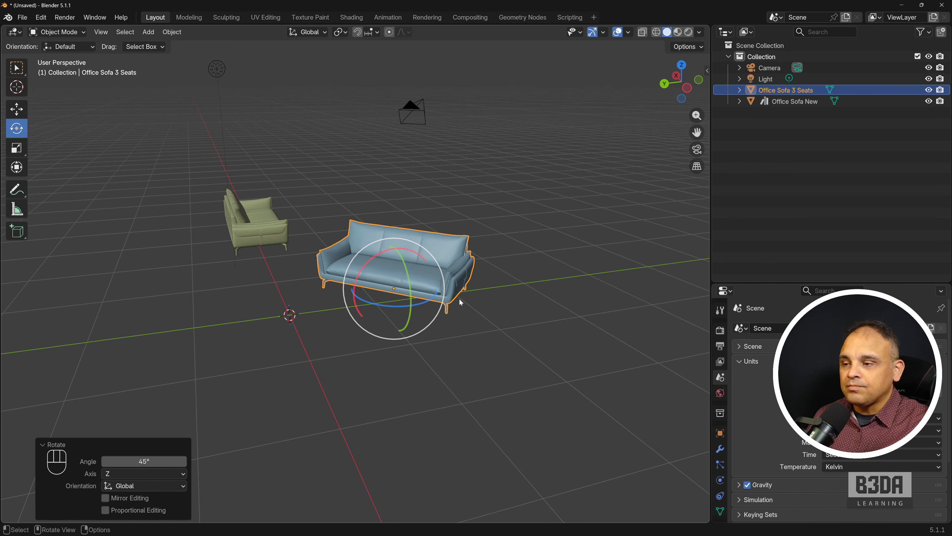
# - Reset the Office Sofa 3 Seats' rotation by setting the operation's angle to 0°
pyautogui.moveTo(438, 341)
pyautogui.mouseDown(button='middle')
pyautogui.moveTo(411, 358)
pyautogui.moveTo(354, 364)
pyautogui.moveTo(332, 350)
pyautogui.moveTo(454, 348)
pyautogui.moveTo(435, 346)
pyautogui.mouseUp(button='middle')
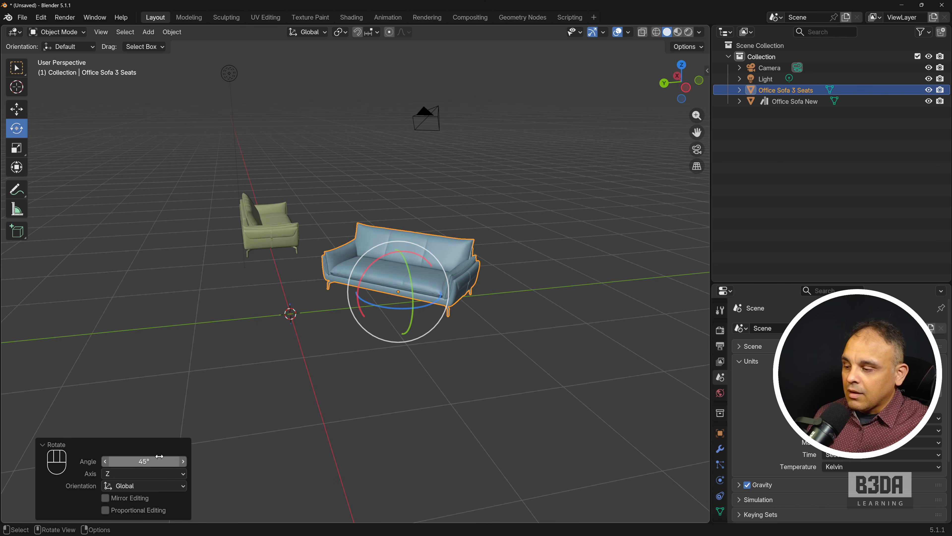
pyautogui.click(144, 461)
pyautogui.write('0')
pyautogui.press('Return')
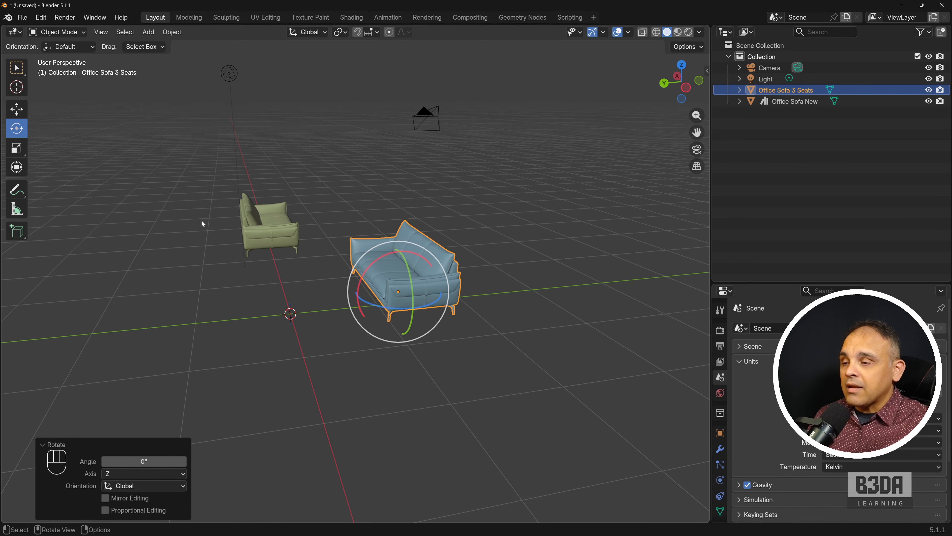
# - Stretch the Office Sofa 3 Seats along the X axis with the Scale tool and set Scale X to 2
pyautogui.click(16, 148)
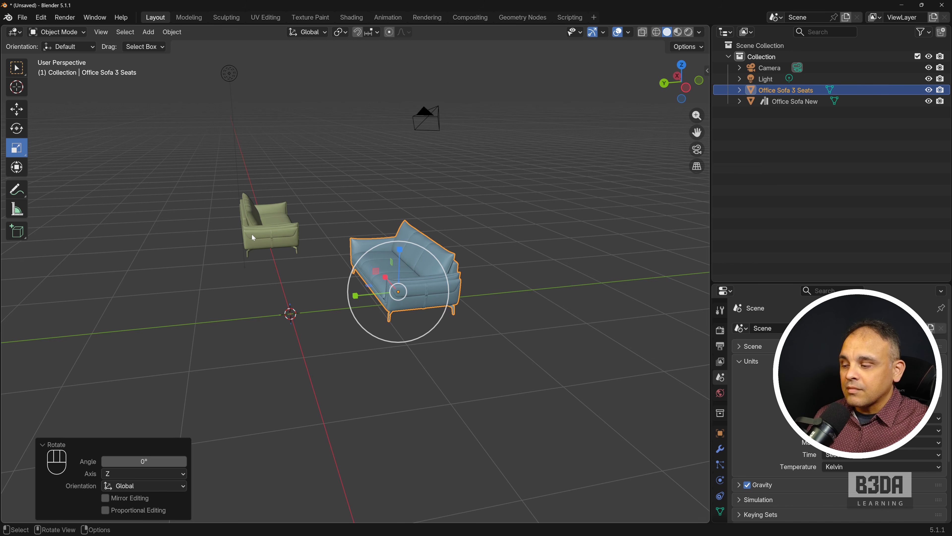
pyautogui.click(526, 290)
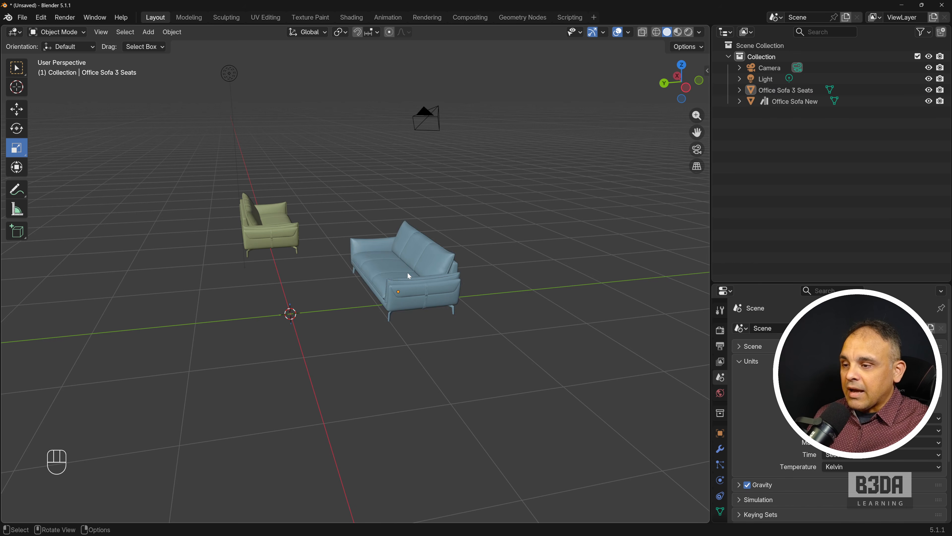
pyautogui.click(409, 276)
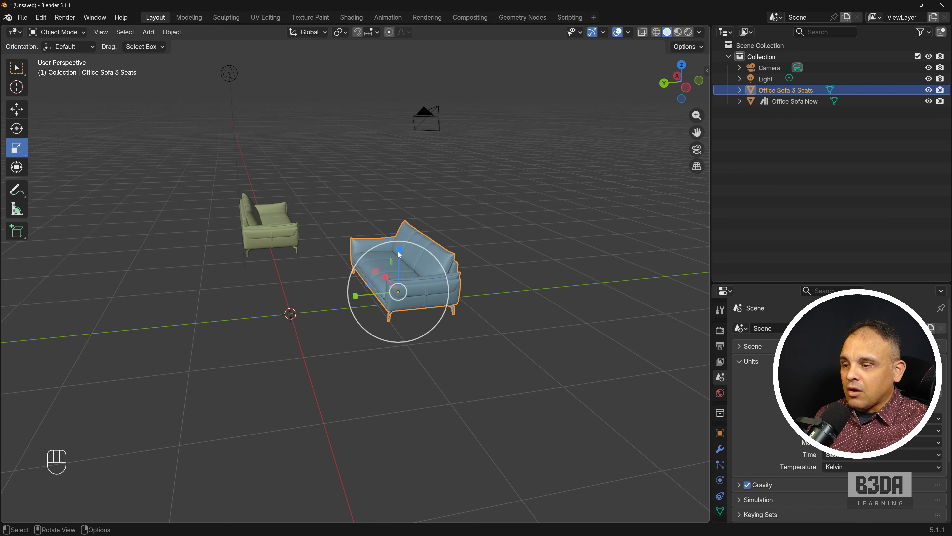
pyautogui.moveTo(378, 275); pyautogui.dragTo(372, 252)
pyautogui.click(169, 451)
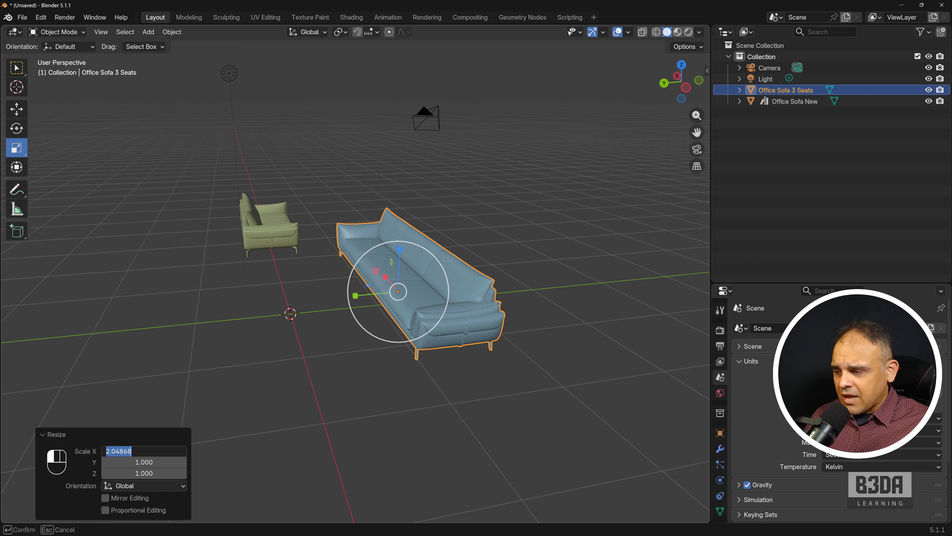
pyautogui.write('2')
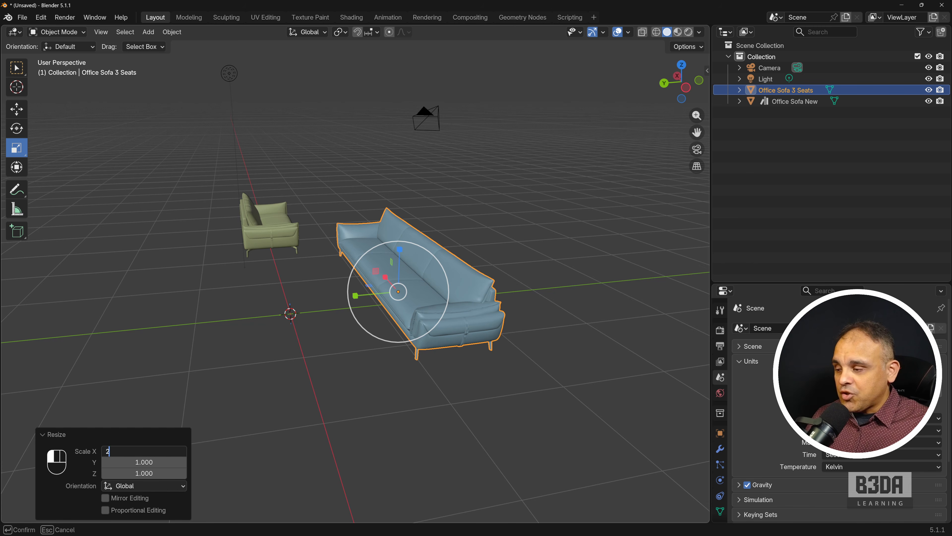
pyautogui.press('Return')
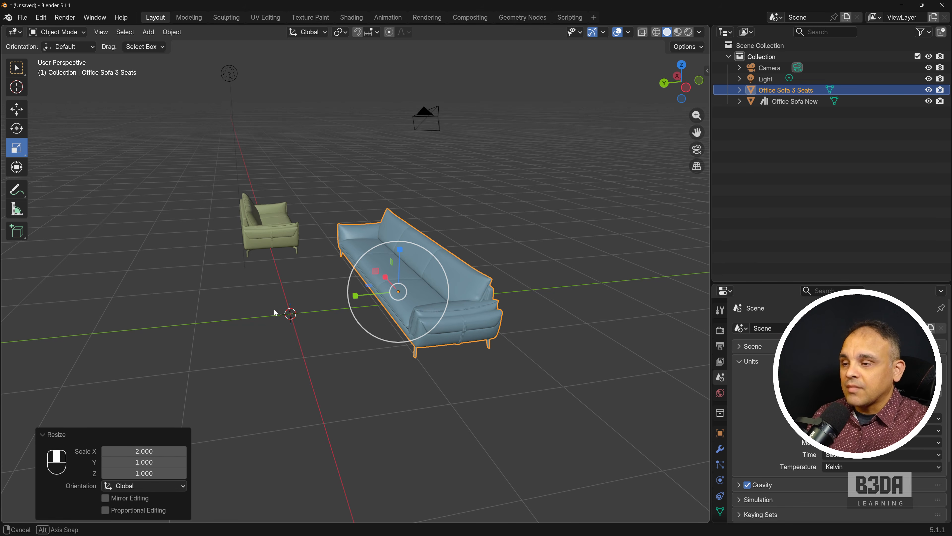
# - Restore the Office Sofa 3 Seats' original length by setting Scale X to 1
pyautogui.moveTo(273, 309); pyautogui.dragTo(334, 307, button='middle')
pyautogui.click(165, 451)
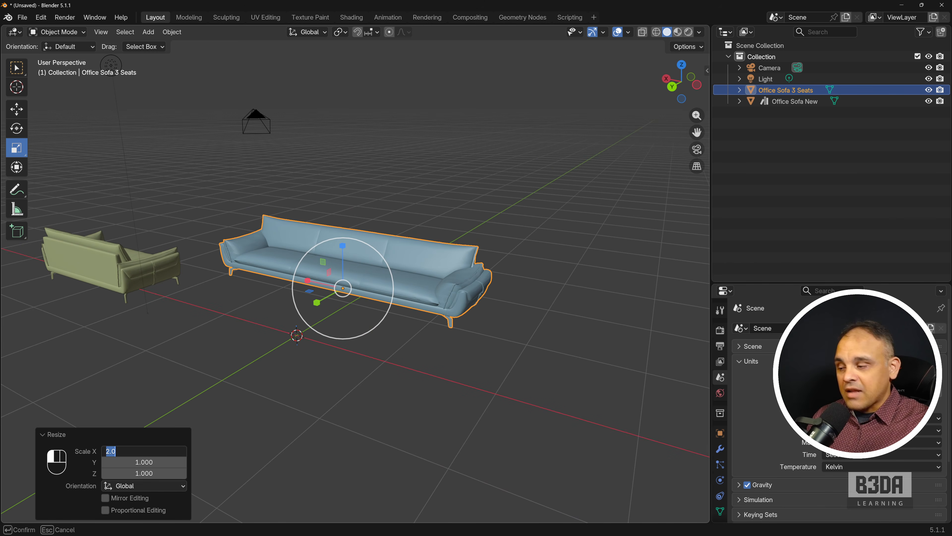
pyautogui.write('1')
pyautogui.press('Return')
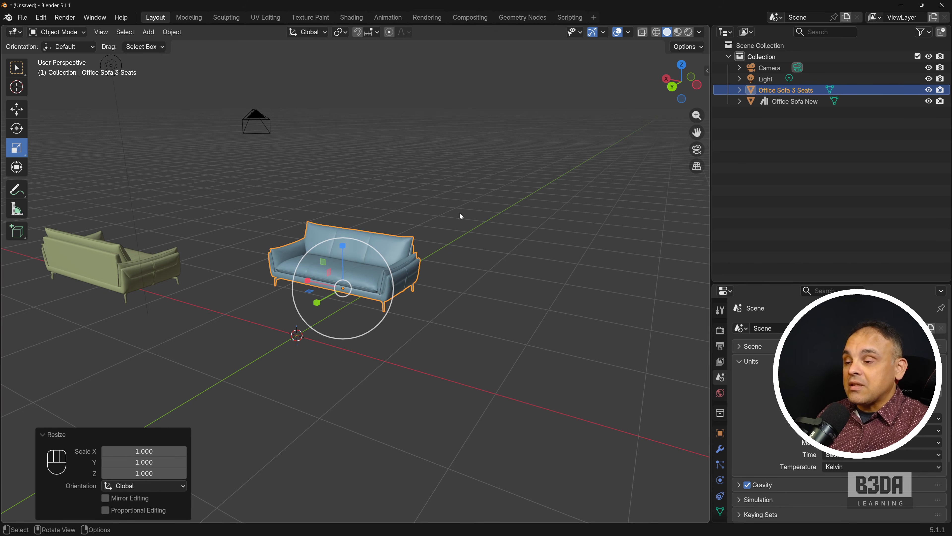
# - Switch back to the Select Box tool and reselect the Office Sofa 3 Seats
pyautogui.moveTo(461, 215); pyautogui.dragTo(202, 151, button='middle')
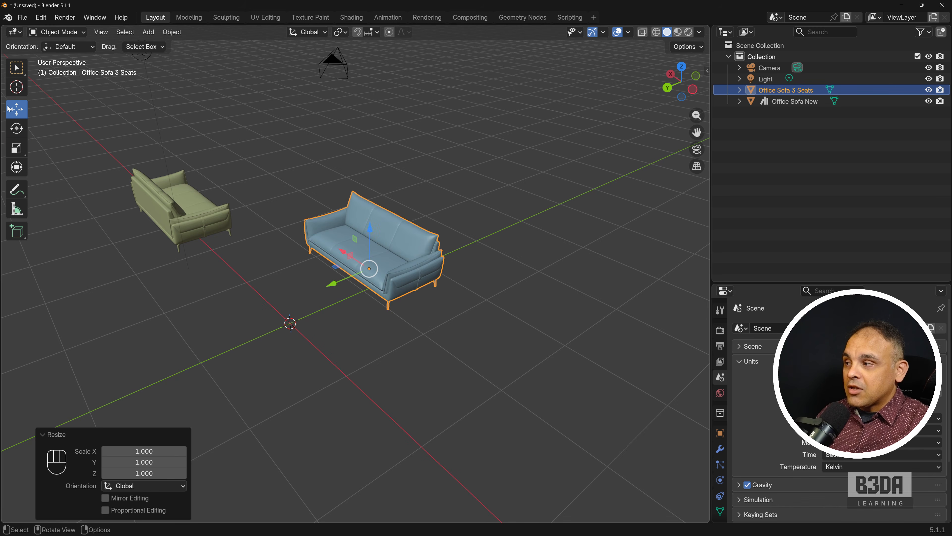
pyautogui.click(16, 67)
pyautogui.click(425, 188)
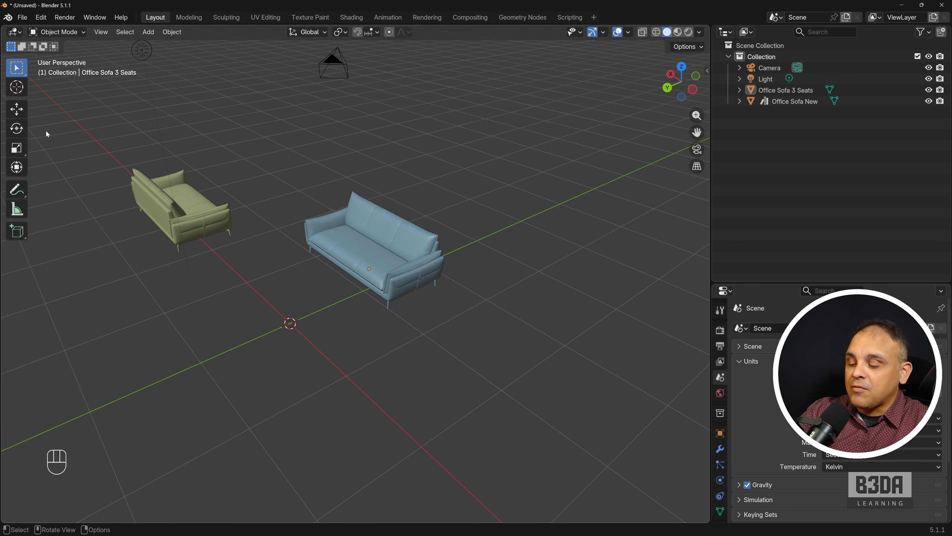
pyautogui.hotkey('ctrl', 'shift', 'a')
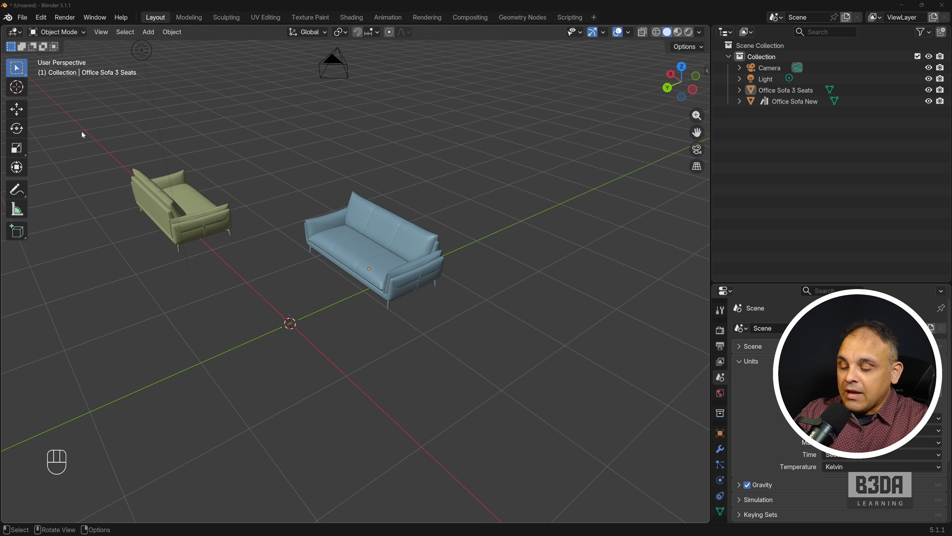
pyautogui.click(405, 258)
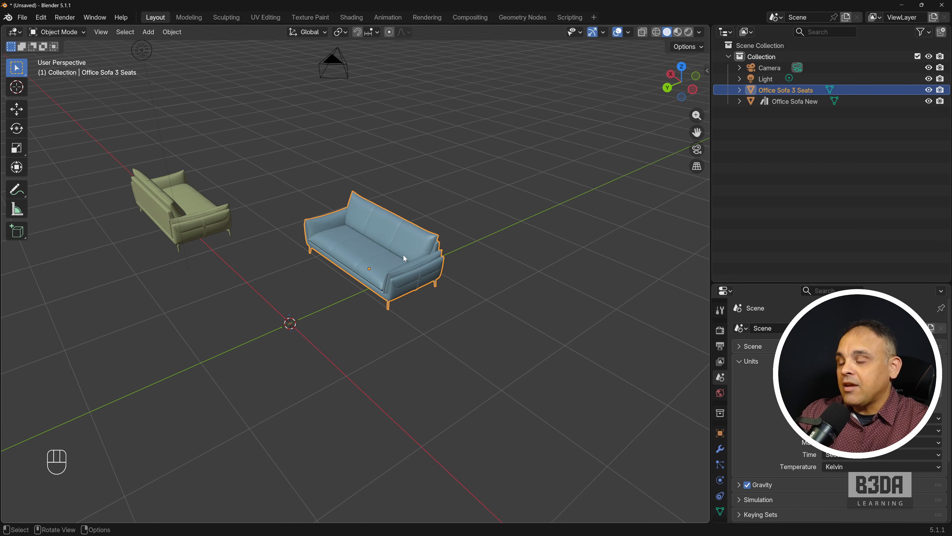
# - Try a free, unconstrained move of the Office Sofa 3 Seats and cancel it
pyautogui.keyDown('shift'); pyautogui.moveTo(389, 252); pyautogui.dragTo(407, 242, button='middle'); pyautogui.keyUp('shift')
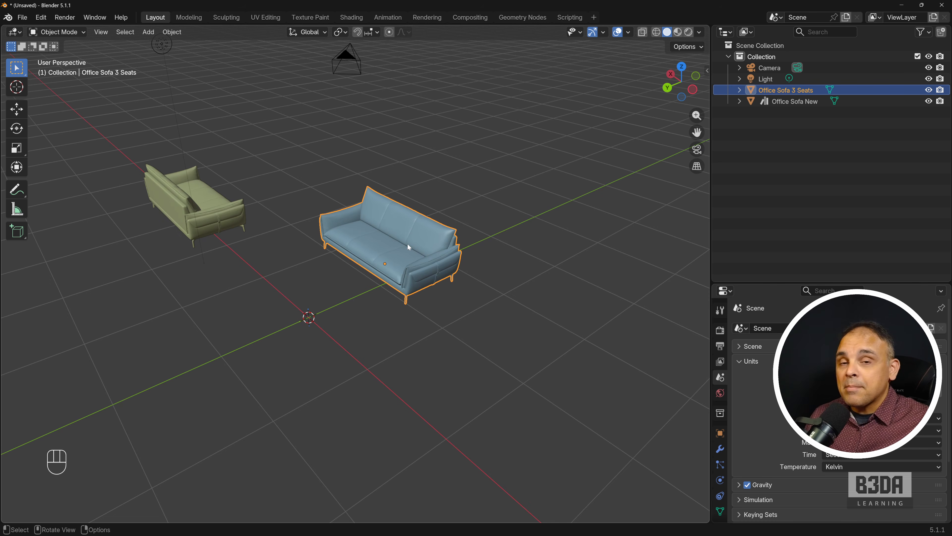
pyautogui.hotkey('shift', 'ctrl', 'g')
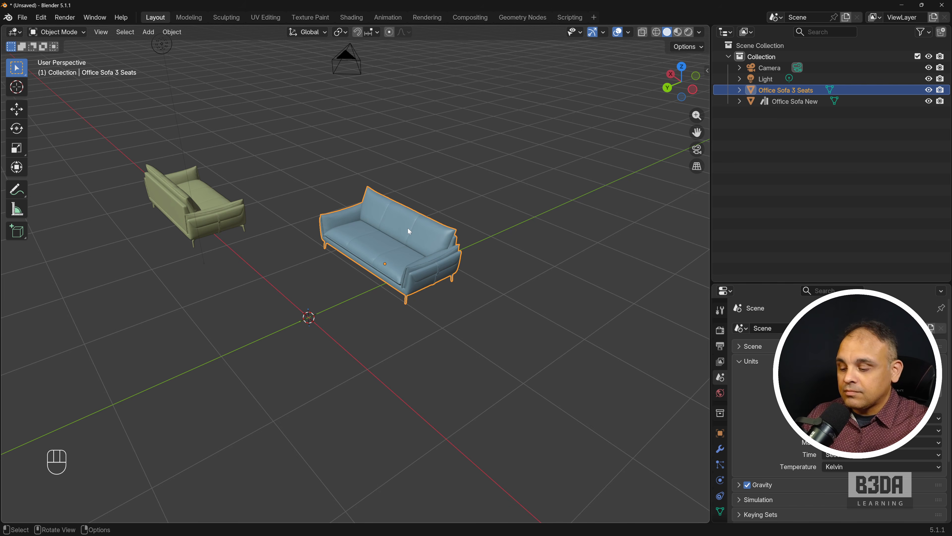
pyautogui.press('g')
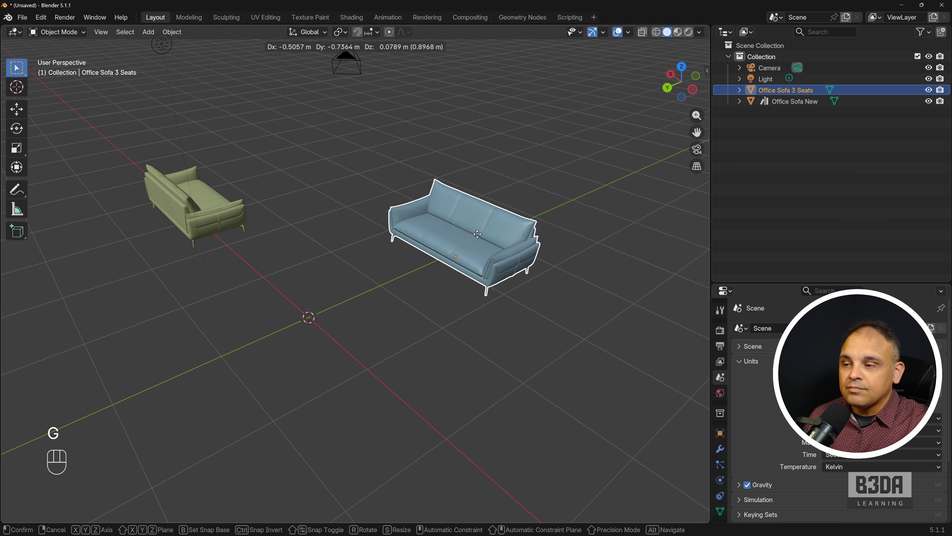
pyautogui.press('Escape')
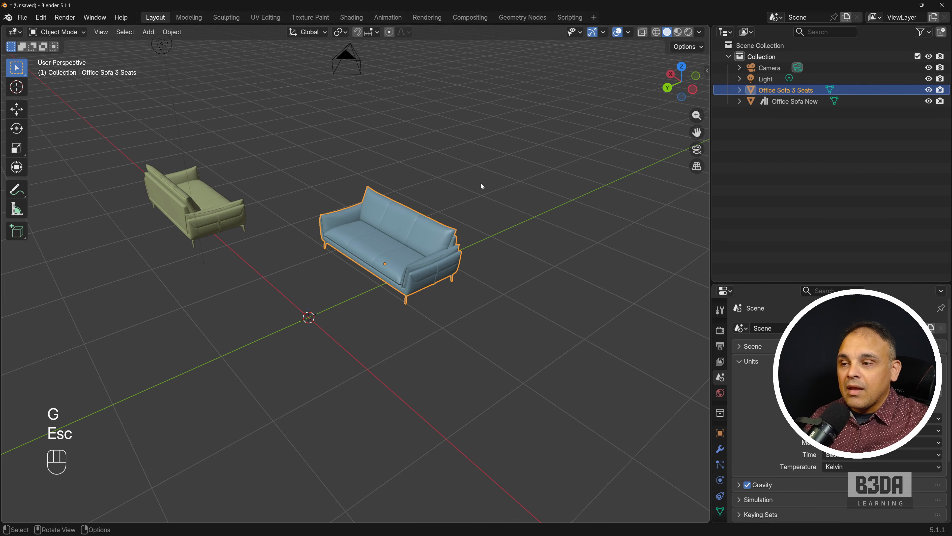
# - Try a free rotation and a free uniform scale of the Office Sofa 3 Seats, cancelling each one
pyautogui.press('r')
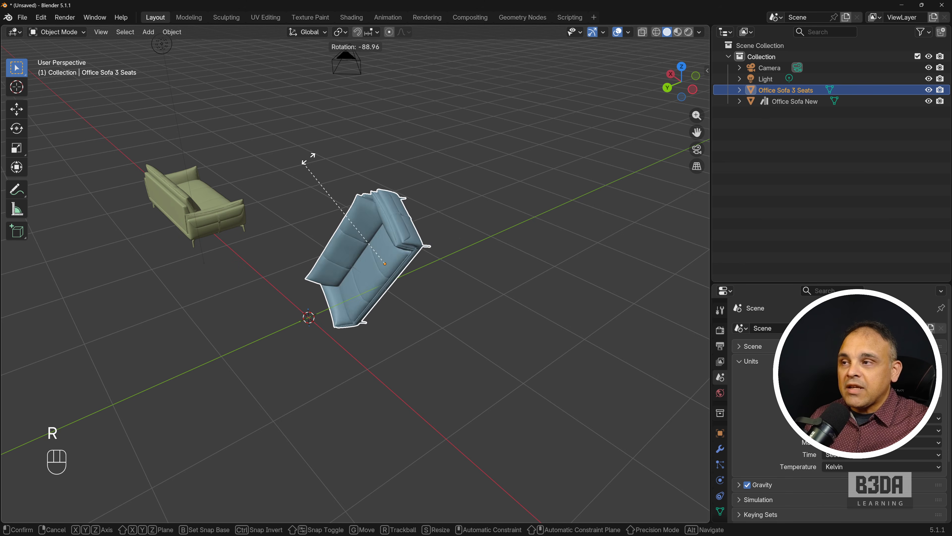
pyautogui.press('Escape')
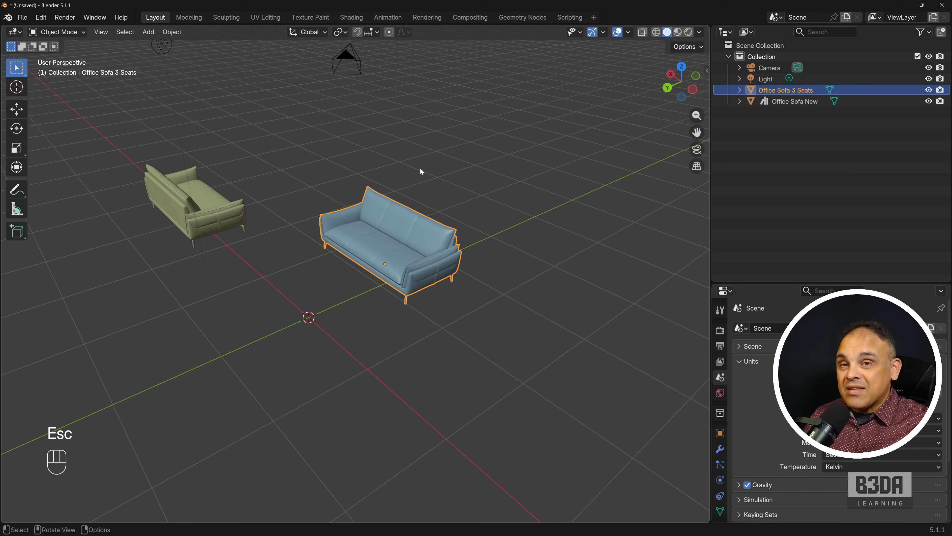
pyautogui.press('s')
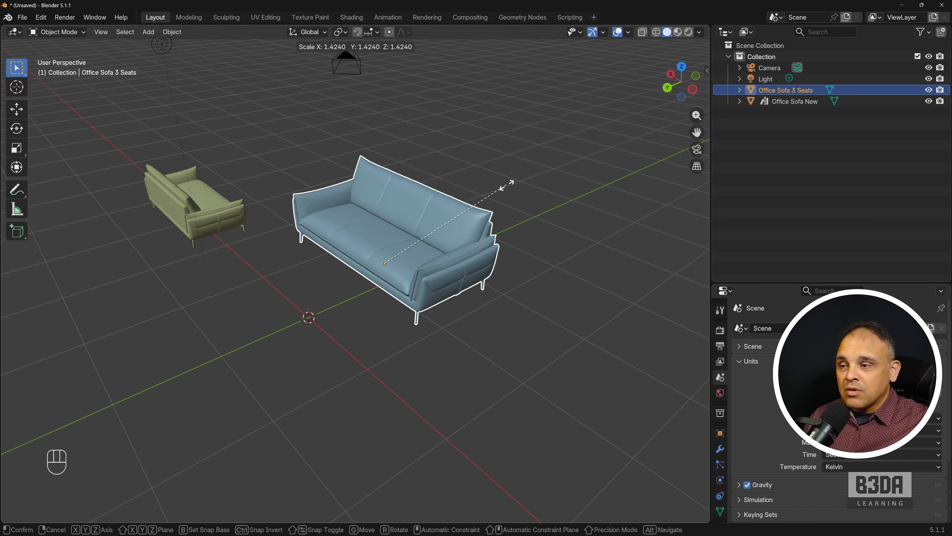
pyautogui.press('Escape')
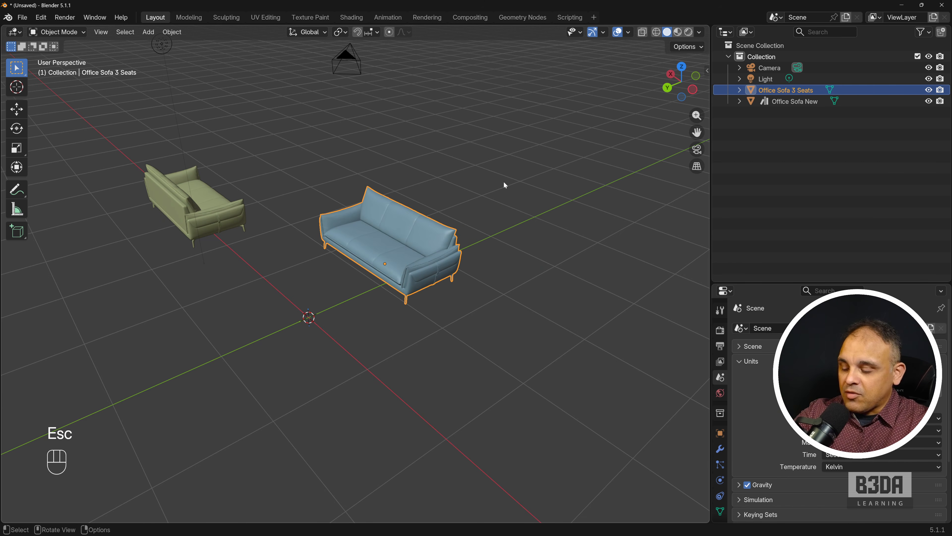
# - Try moving the Office Sofa 3 Seats constrained to the X, Y and Z axes in turn, and cancel the move
pyautogui.hotkey('ctrl', 'shift', 't')
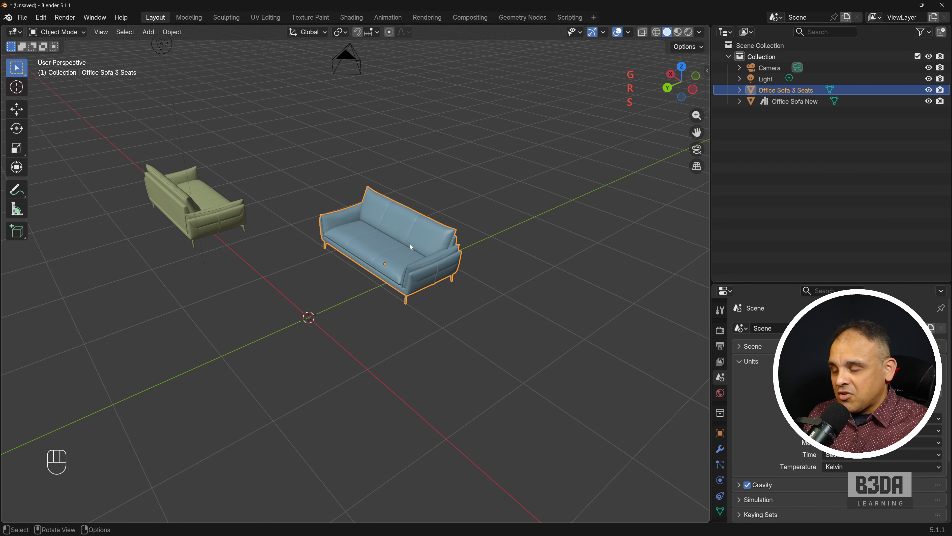
pyautogui.press('g')
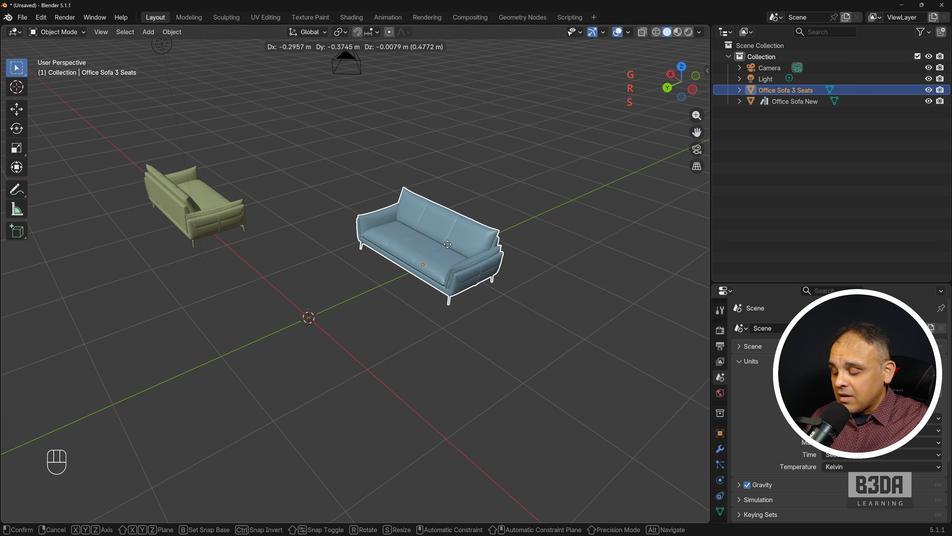
pyautogui.press('x')
pyautogui.press('y')
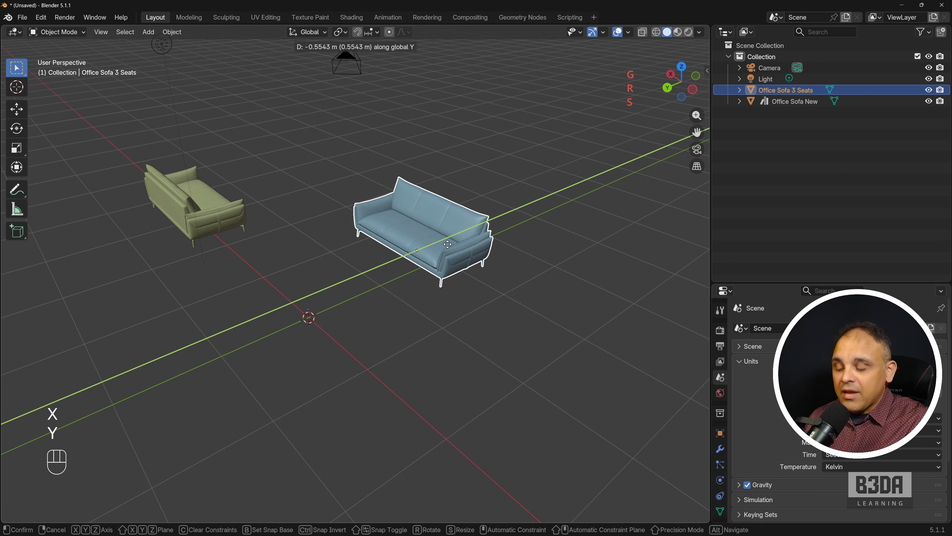
pyautogui.press('z')
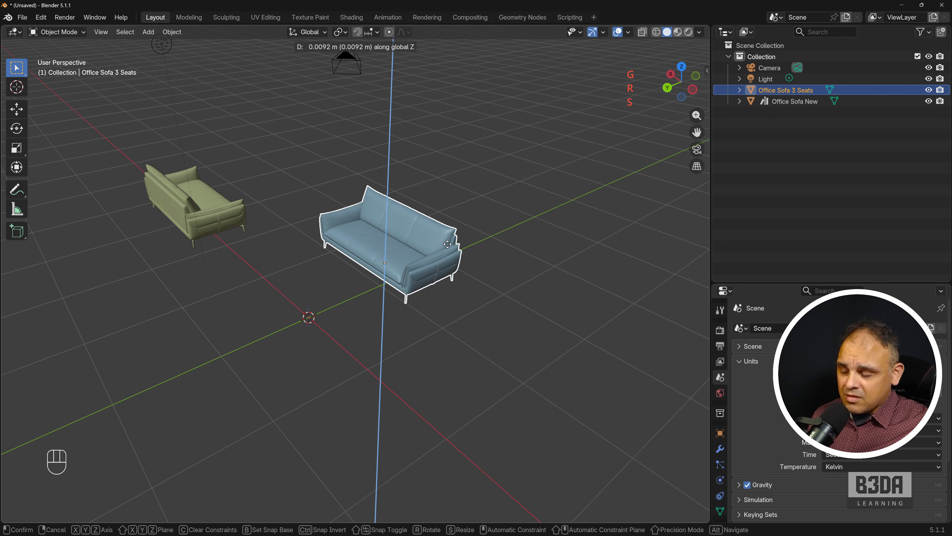
pyautogui.press('Escape')
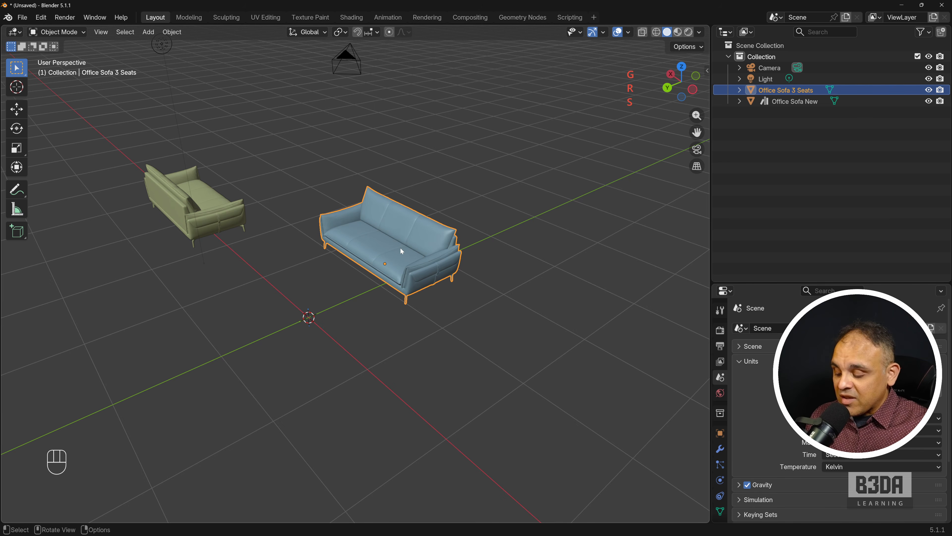
# - Move the Office Sofa 3 Seats exactly 1.5 m along the global Y axis
pyautogui.press('g')
pyautogui.press('y')
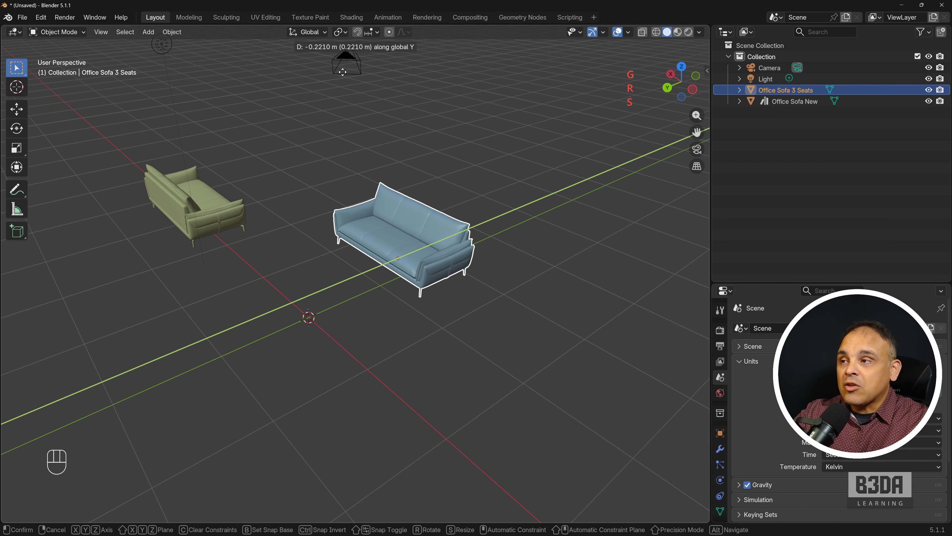
pyautogui.hotkey('ctrl', 'shift', '\\')
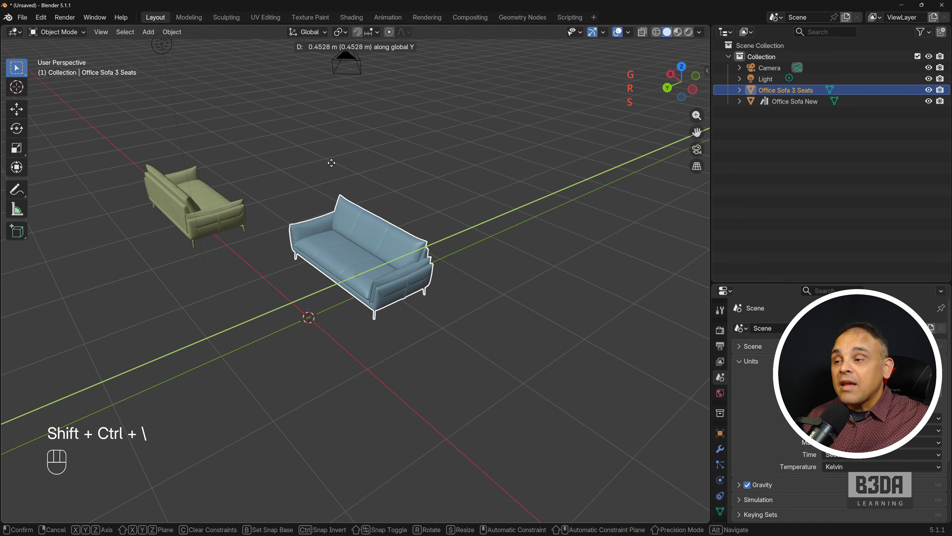
pyautogui.write('1.5')
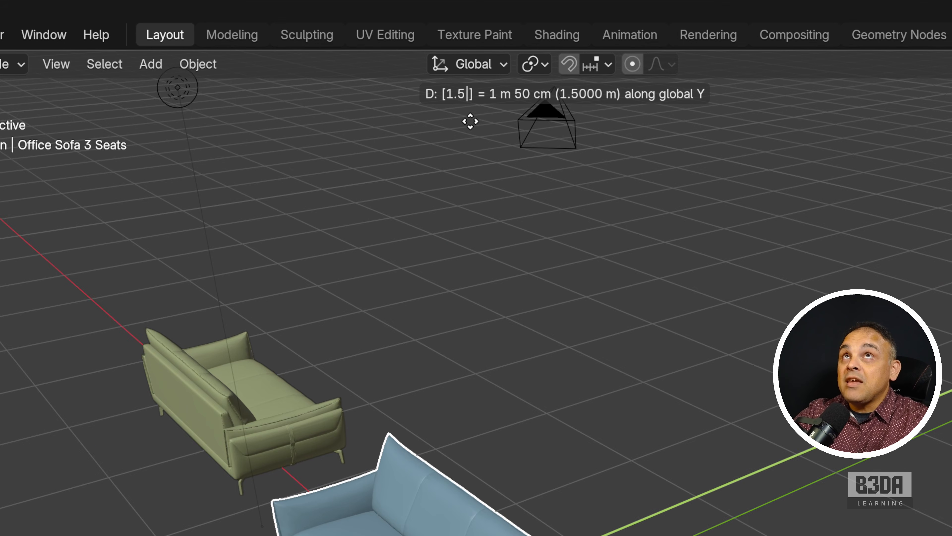
pyautogui.hotkey('shift', 'ctrl', '\\')
pyautogui.hotkey('shift', 'ctrl', '\\')
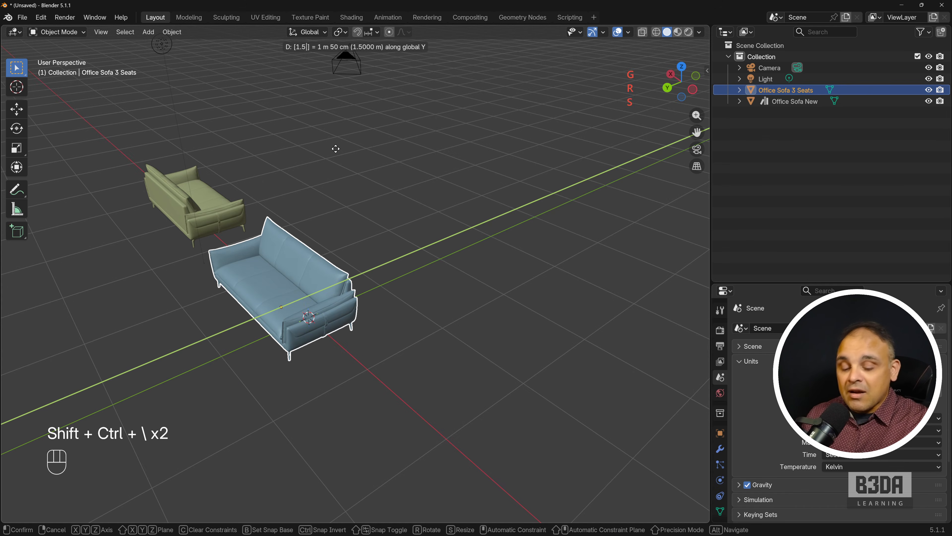
pyautogui.press('KP_Enter')
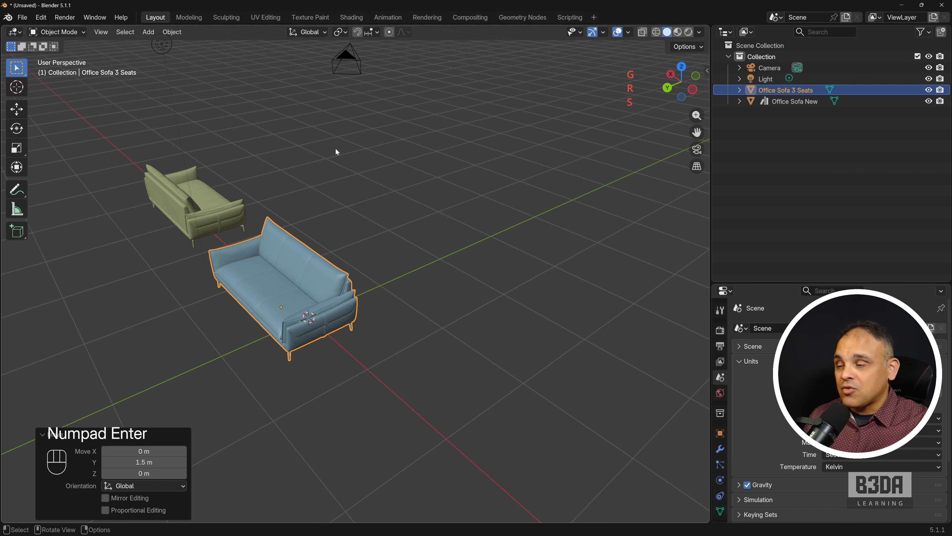
pyautogui.moveTo(342, 236); pyautogui.dragTo(342, 203, button='middle')
pyautogui.scroll(-3, 362, 247)
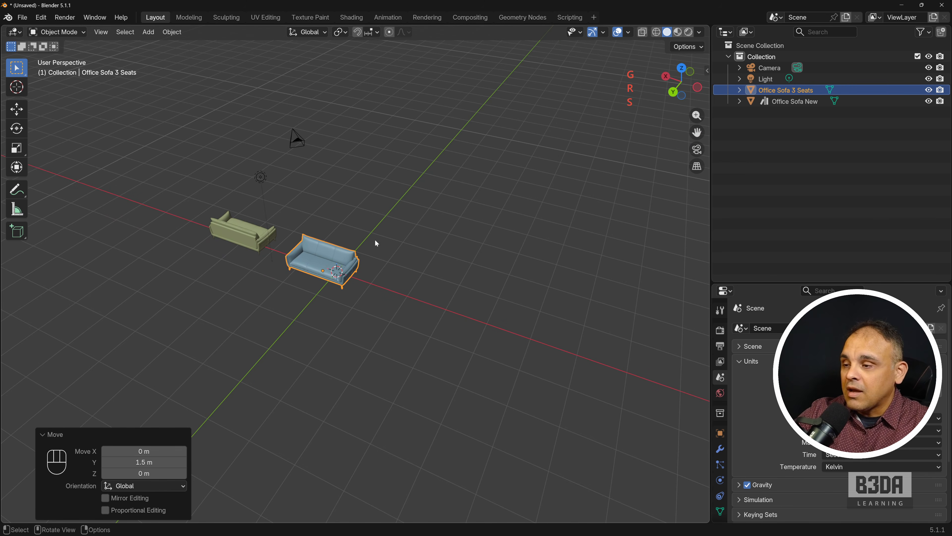
pyautogui.hotkey('ctrl', 'shift', 'a')
pyautogui.moveTo(292, 291)
pyautogui.mouseDown()
pyautogui.moveTo(356, 324)
pyautogui.moveTo(457, 349)
pyautogui.moveTo(570, 229)
pyautogui.moveTo(565, 212)
pyautogui.mouseUp()
pyautogui.moveTo(582, 181); pyautogui.dragTo(452, 147)
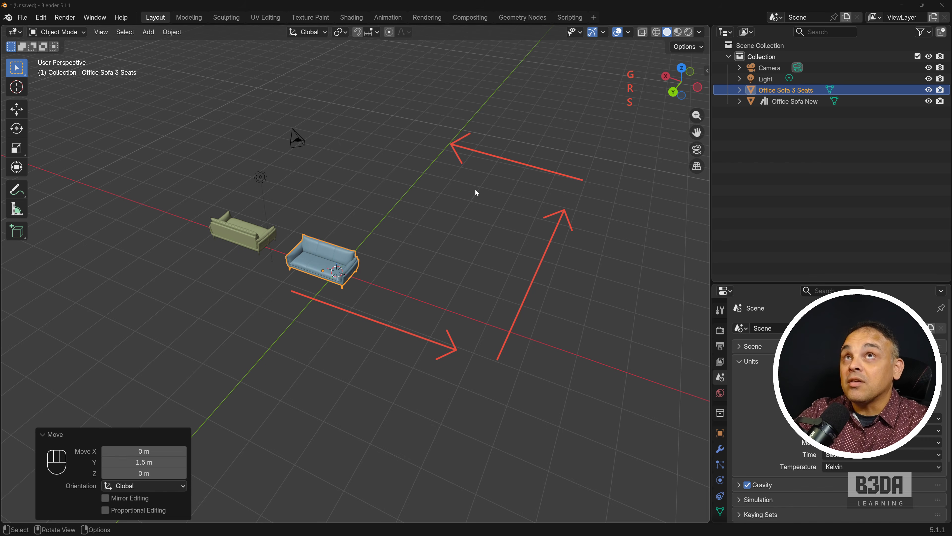
# - Move the Office Sofa 3 Seats -3 m along the global X axis
pyautogui.click(318, 258)
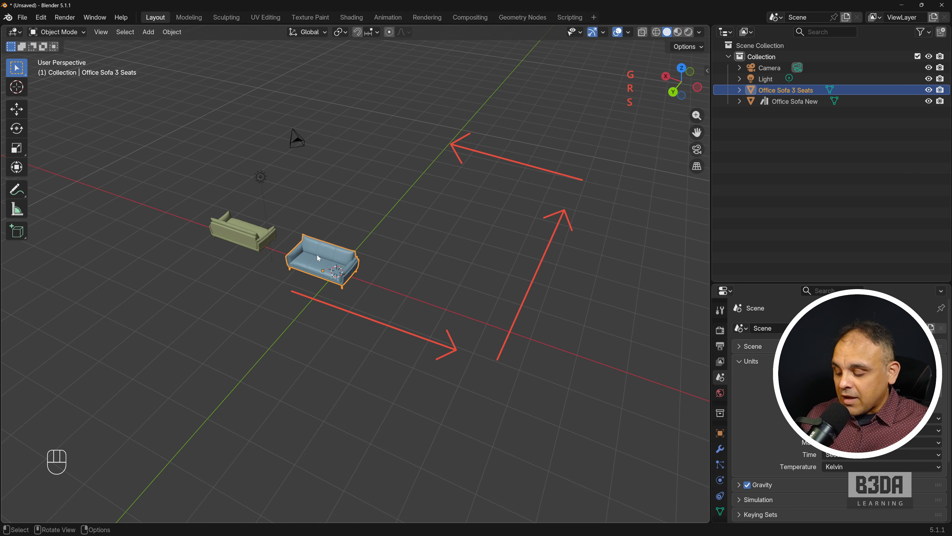
pyautogui.press('g')
pyautogui.hotkey('ctrl', 'shift', '2')
pyautogui.press('x')
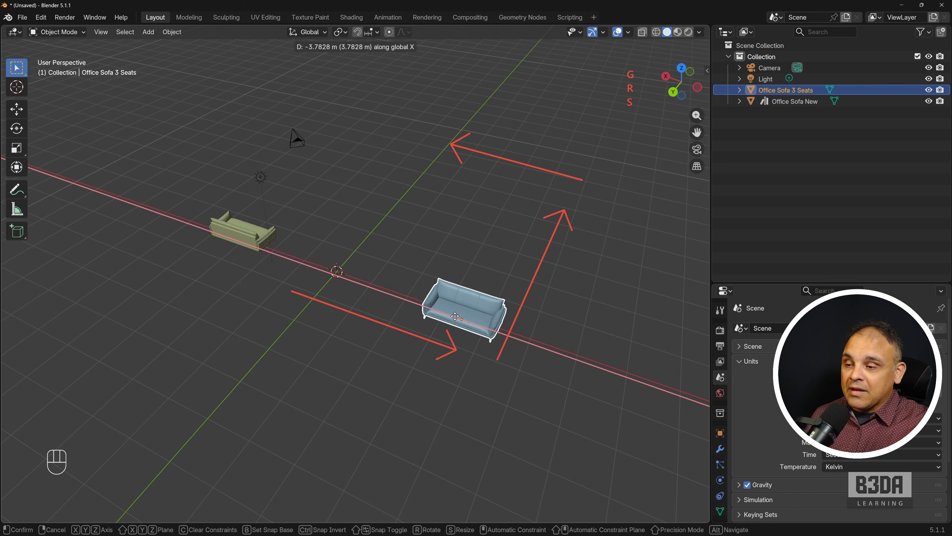
pyautogui.press('KP_Subtract')
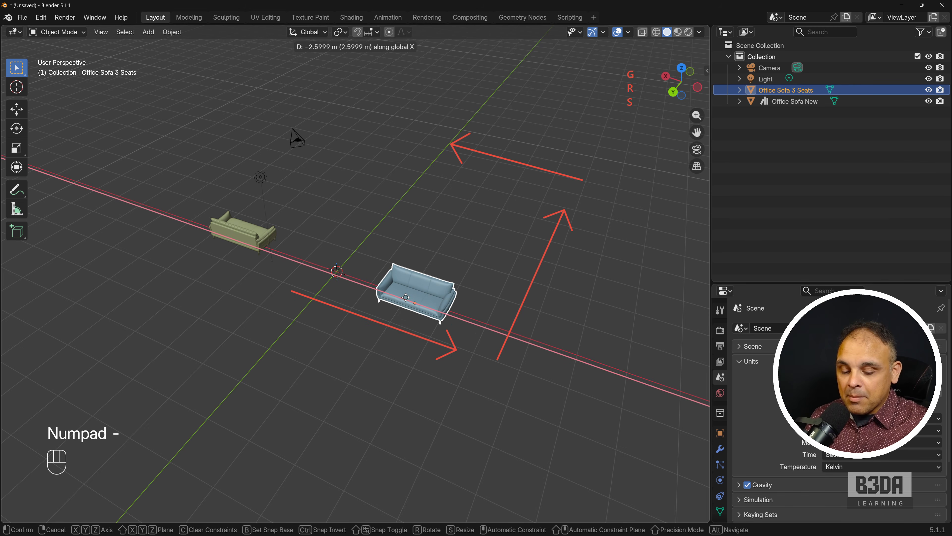
pyautogui.press('KP_3')
pyautogui.press('KP_Enter')
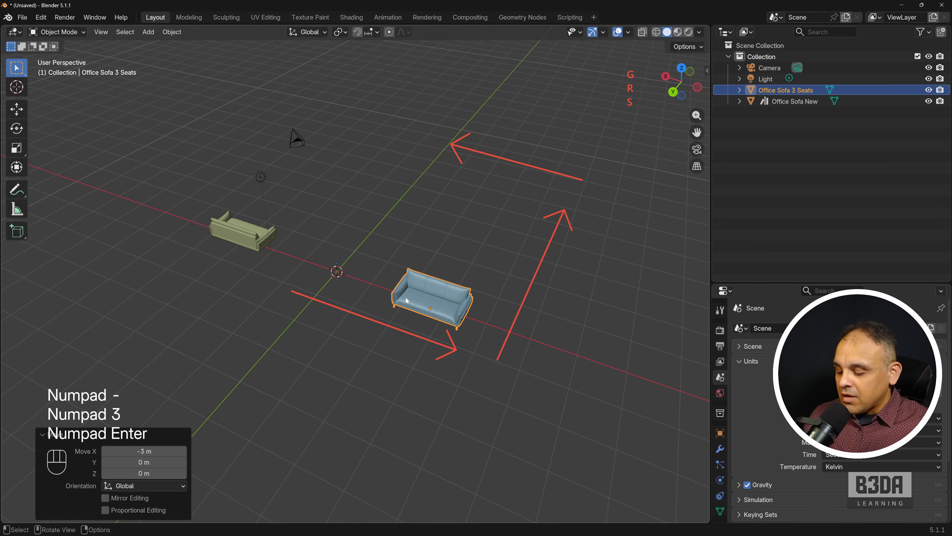
# - Move the Office Sofa 3 Seats -5 m along the global Y axis
pyautogui.press('g')
pyautogui.press('y')
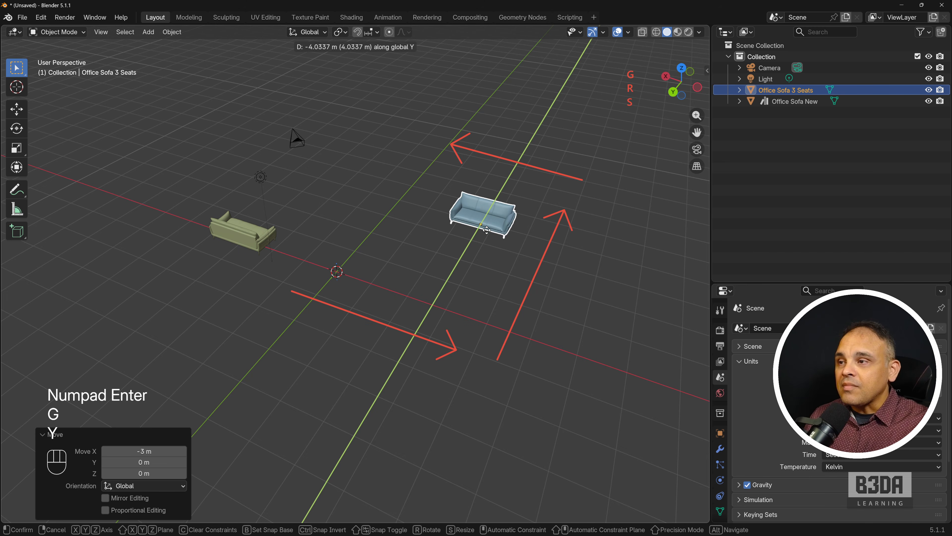
pyautogui.press('KP_Subtract')
pyautogui.press('KP_5')
pyautogui.press('KP_Enter')
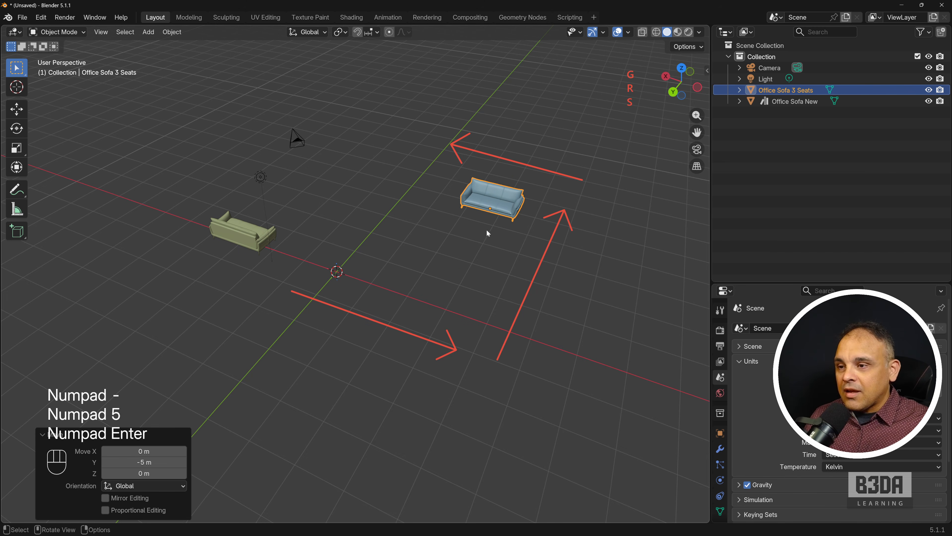
# - Move the Office Sofa 3 Seats 3 m along the global X axis
pyautogui.press('g')
pyautogui.press('x')
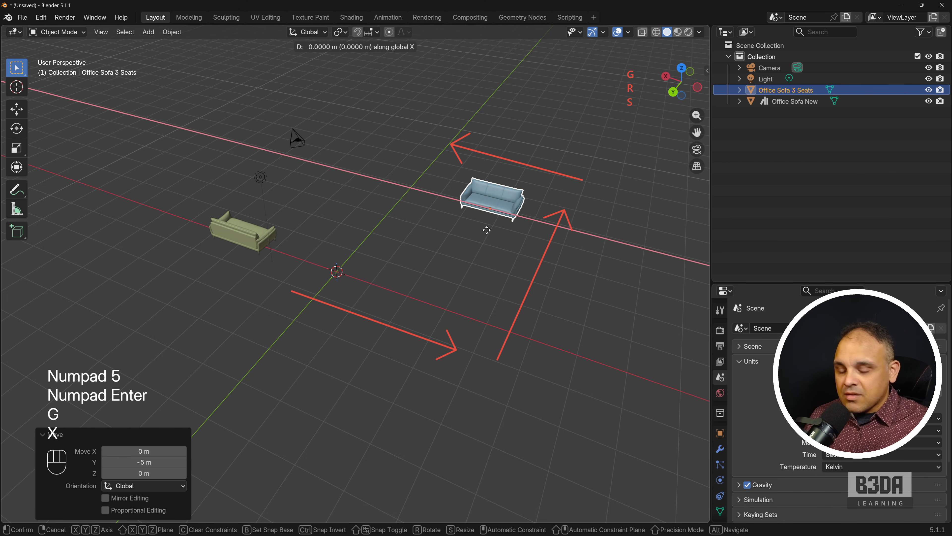
pyautogui.press('KP_3')
pyautogui.press('KP_Enter')
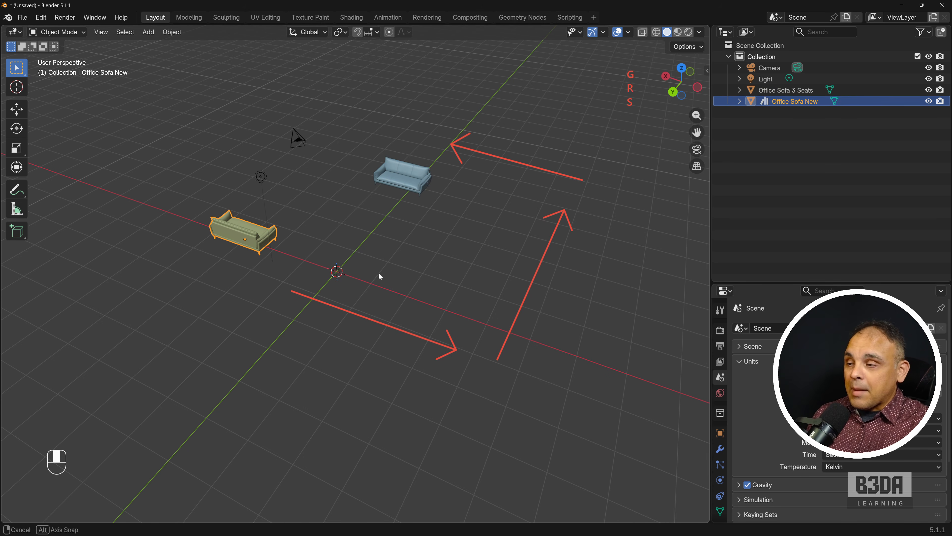
# - Rotate the Office Sofa New 45° about the global Z axis, and undo the rotation
pyautogui.hotkey('ctrl', 'shift', '7')
pyautogui.hotkey('ctrl', 'shift', '2')
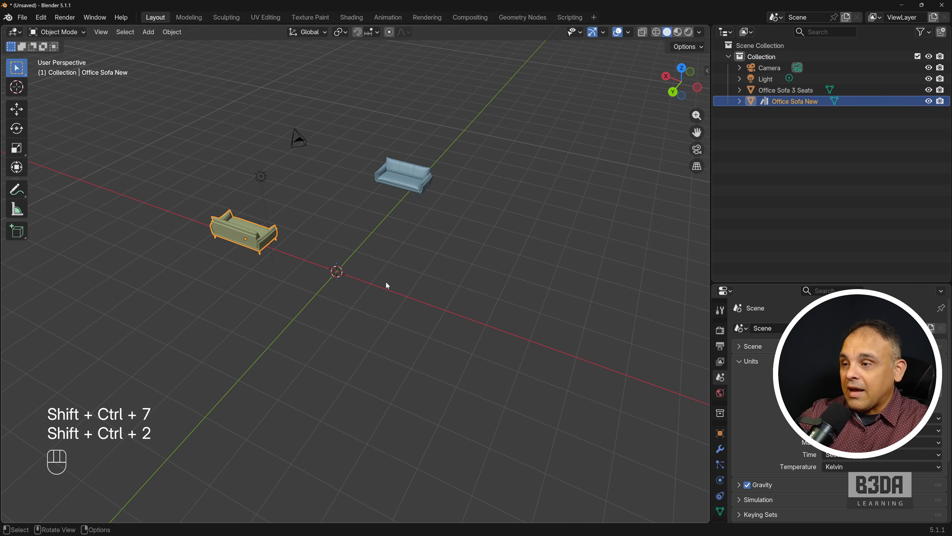
pyautogui.moveTo(386, 282); pyautogui.dragTo(274, 299, button='middle')
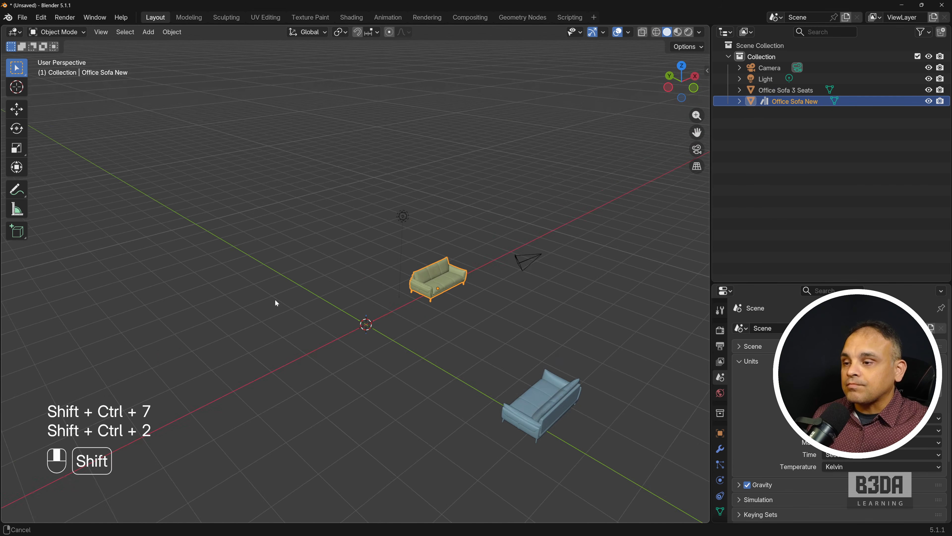
pyautogui.scroll(4, 494, 300)
pyautogui.keyDown('shift'); pyautogui.moveTo(494, 300); pyautogui.dragTo(321, 281, button='middle'); pyautogui.keyUp('shift')
pyautogui.scroll(2, 399, 281)
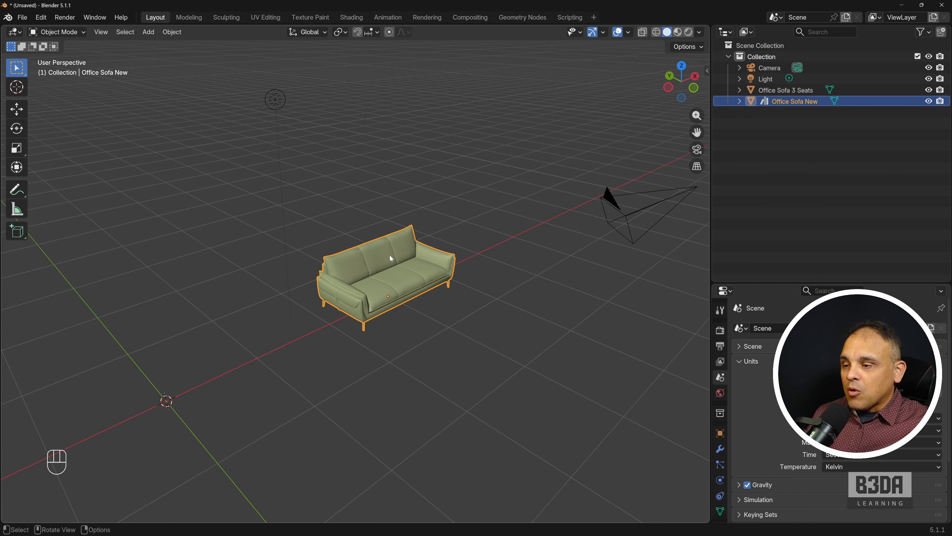
pyautogui.press('r')
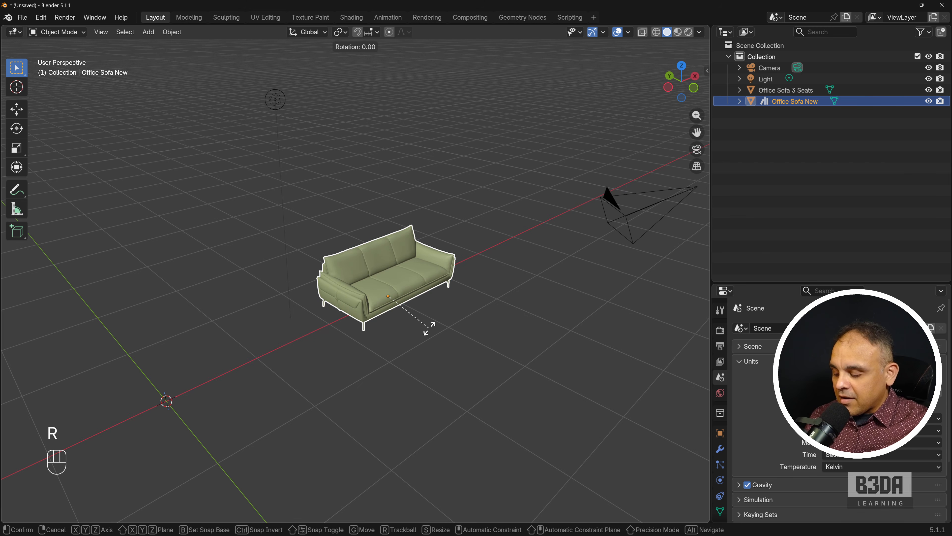
pyautogui.press('z')
pyautogui.press('KP_4')
pyautogui.press('KP_5')
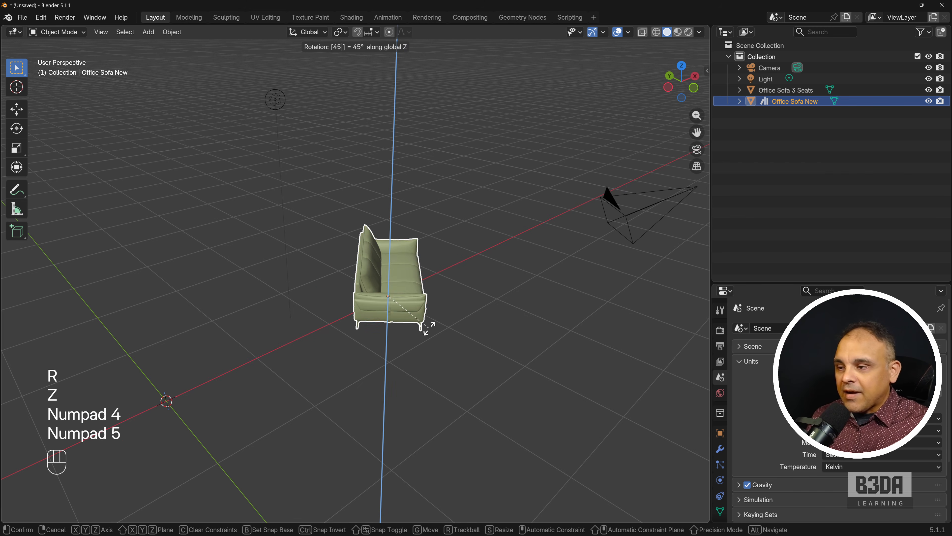
pyautogui.press('KP_Enter')
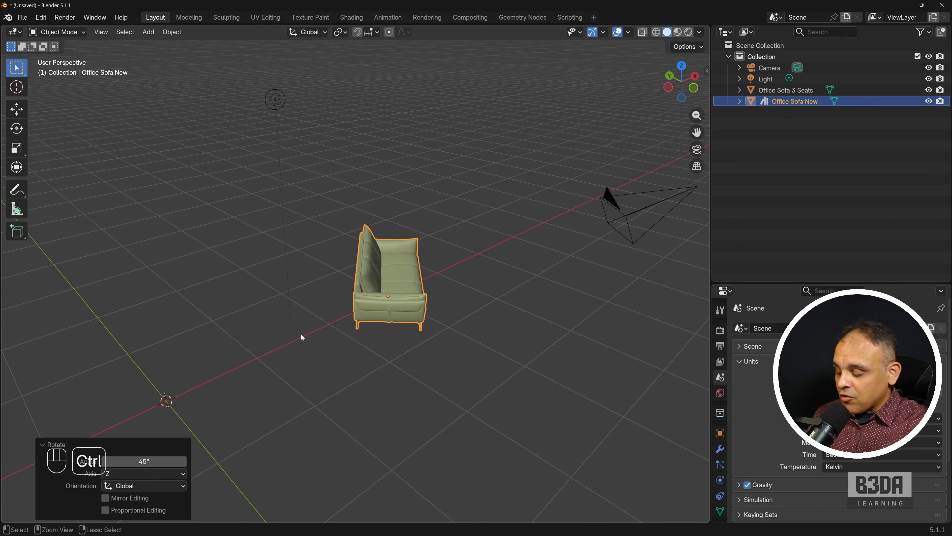
pyautogui.hotkey('ctrl', 'z')
# - Select the Office Sofa 3 Seats and scale it by a factor of 2 along the global Y axis
pyautogui.scroll(-5, 415, 355)
pyautogui.moveTo(400, 331)
pyautogui.mouseDown(button='middle')
pyautogui.moveTo(393, 377)
pyautogui.moveTo(393, 314)
pyautogui.moveTo(322, 303)
pyautogui.moveTo(438, 312)
pyautogui.moveTo(411, 328)
pyautogui.mouseUp(button='middle')
pyautogui.scroll(3, 321, 301)
pyautogui.scroll(2, 338, 336)
pyautogui.keyDown('shift'); pyautogui.moveTo(339, 339); pyautogui.dragTo(332, 337, button='middle'); pyautogui.keyUp('shift')
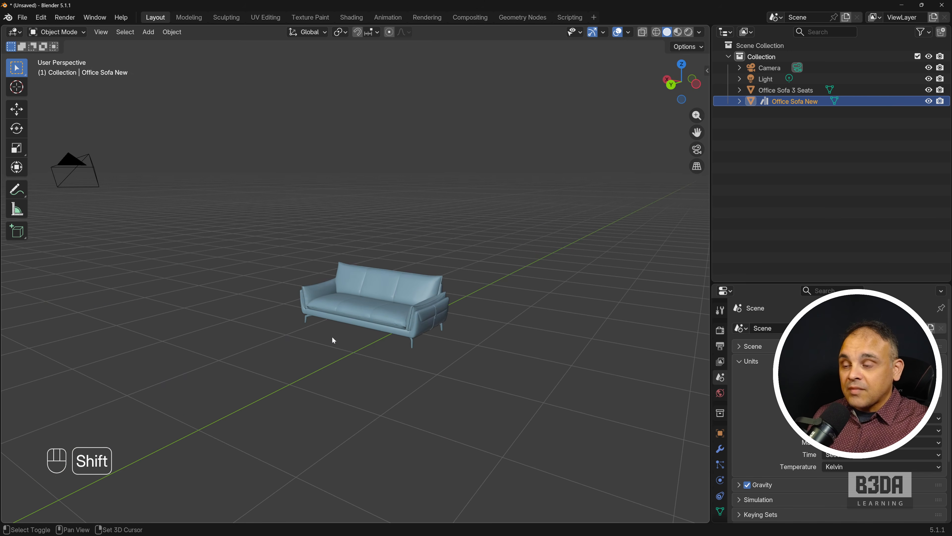
pyautogui.click(425, 303)
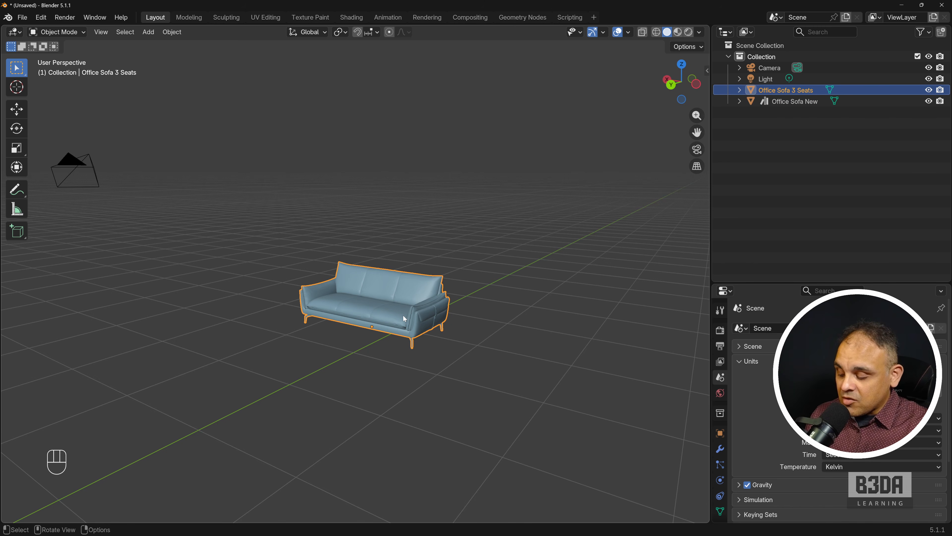
pyautogui.press('s')
pyautogui.press('y')
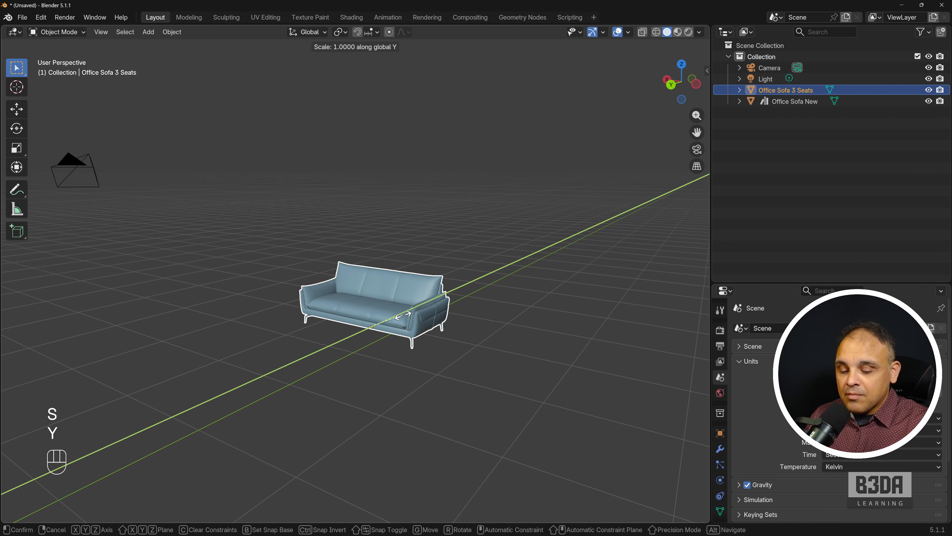
pyautogui.press('KP_2')
pyautogui.press('KP_Enter')
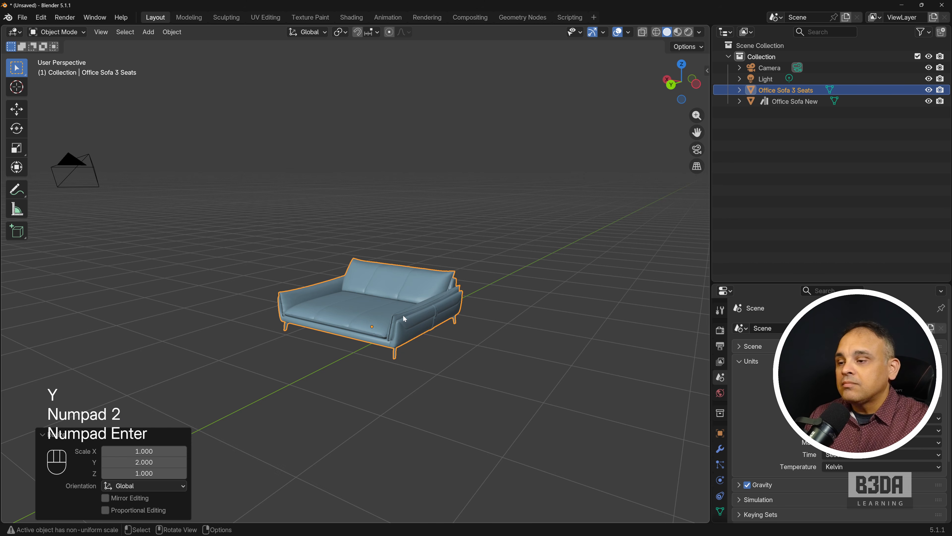
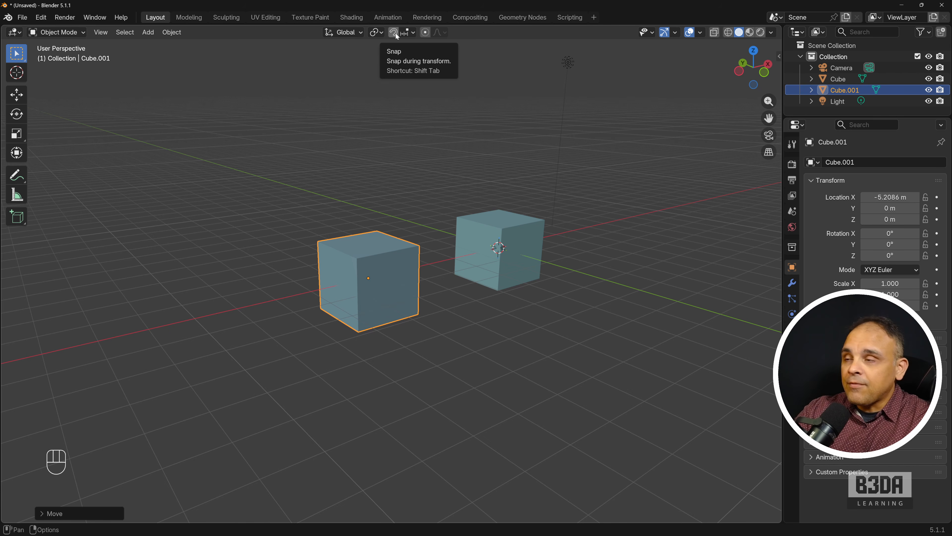
# - Enable snapping during transforms and set the snap targets to Vertex, Edge Center, Edge Perpendicular and Face Center
pyautogui.hotkey('ctrl', 'shift', '\\')
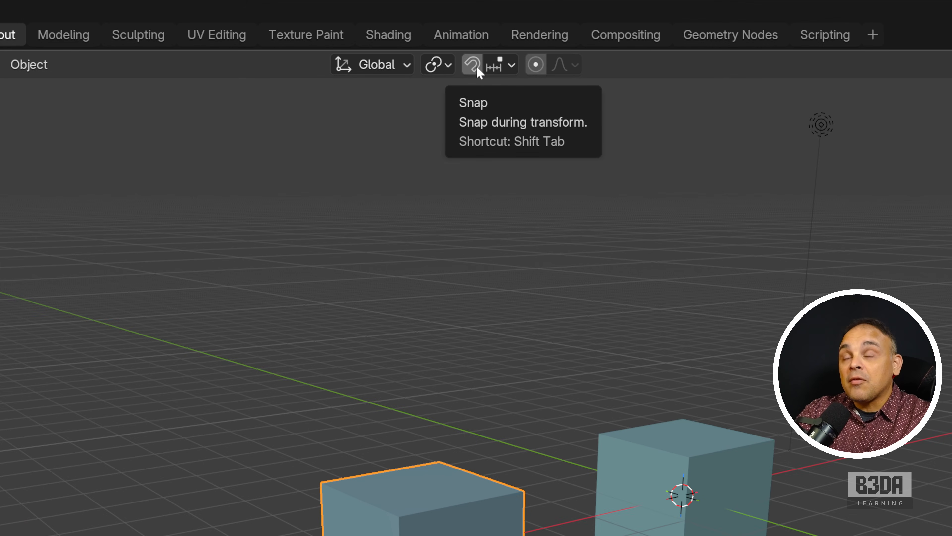
pyautogui.click(477, 67)
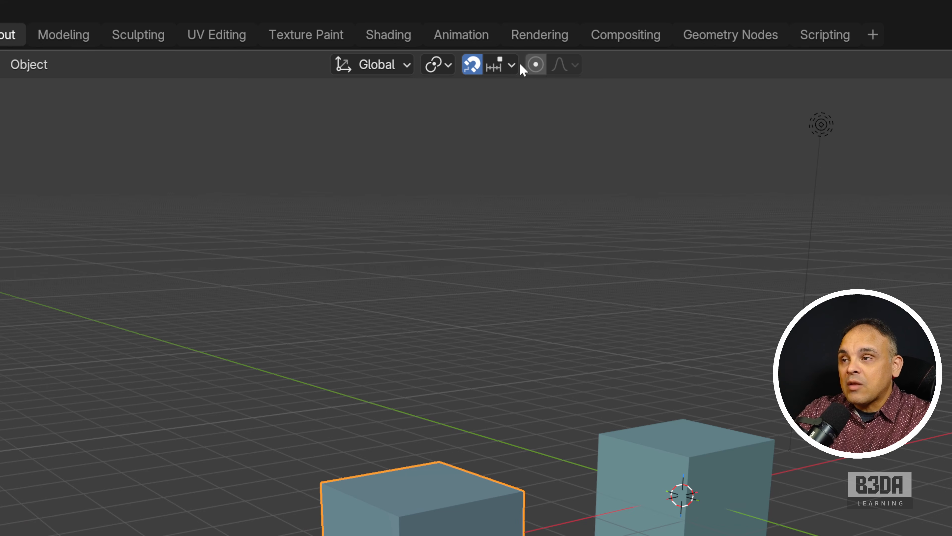
pyautogui.click(511, 66)
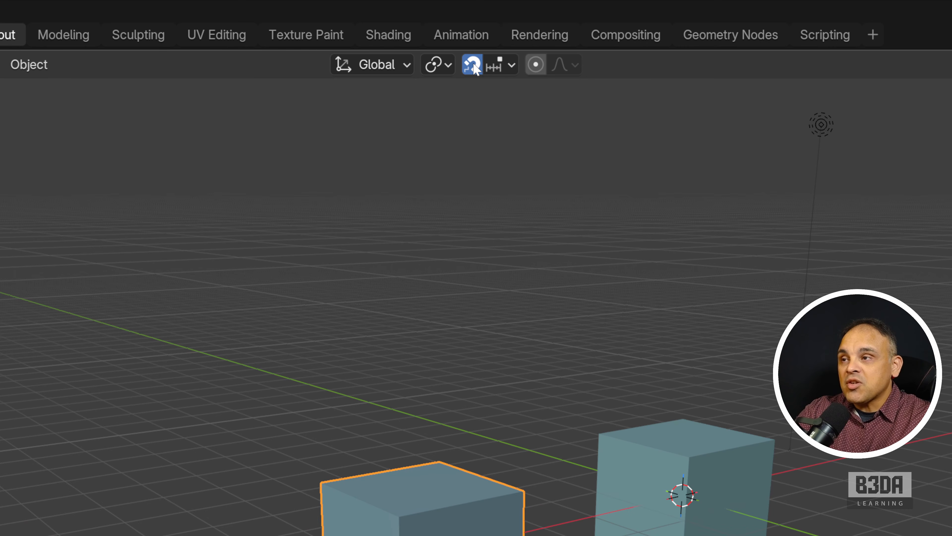
pyautogui.click(473, 66)
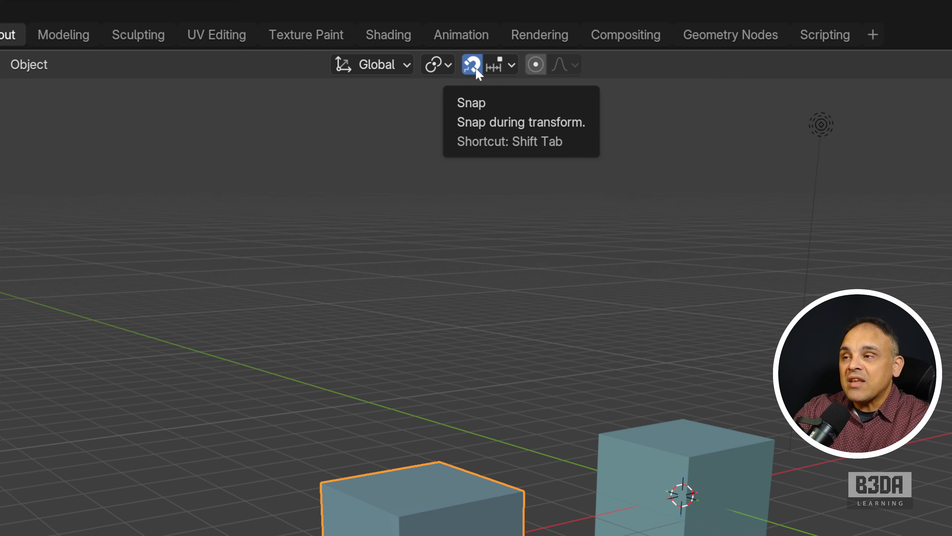
pyautogui.click(512, 66)
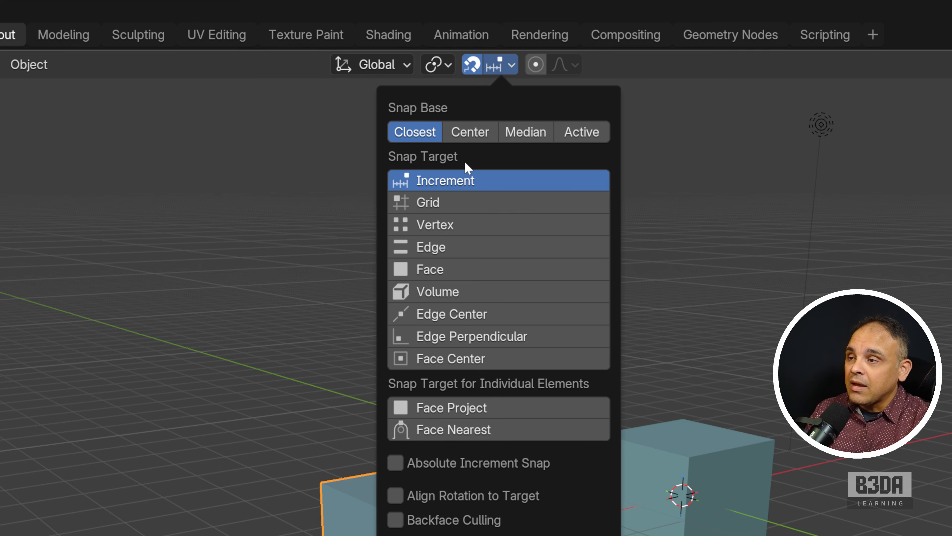
pyautogui.click(511, 223)
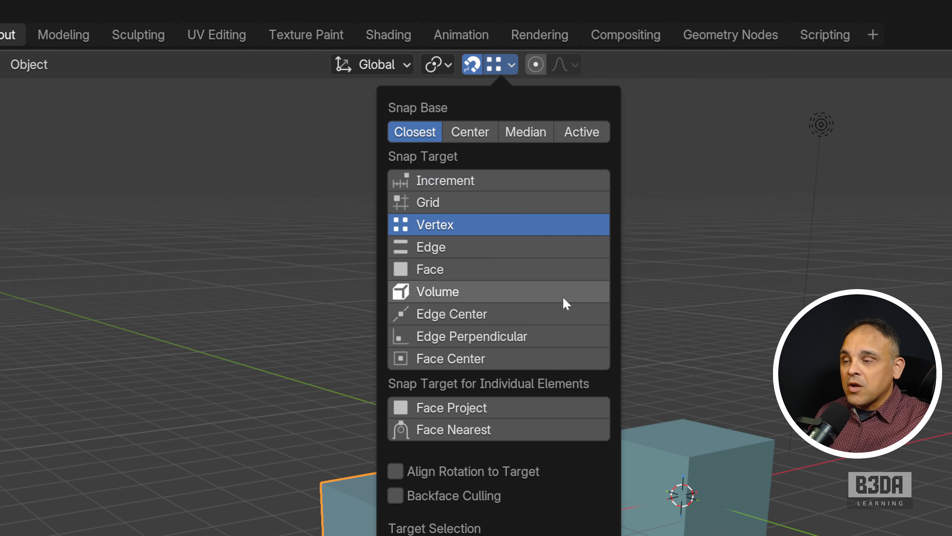
pyautogui.keyDown('shift'); pyautogui.click(536, 316); pyautogui.keyUp('shift')
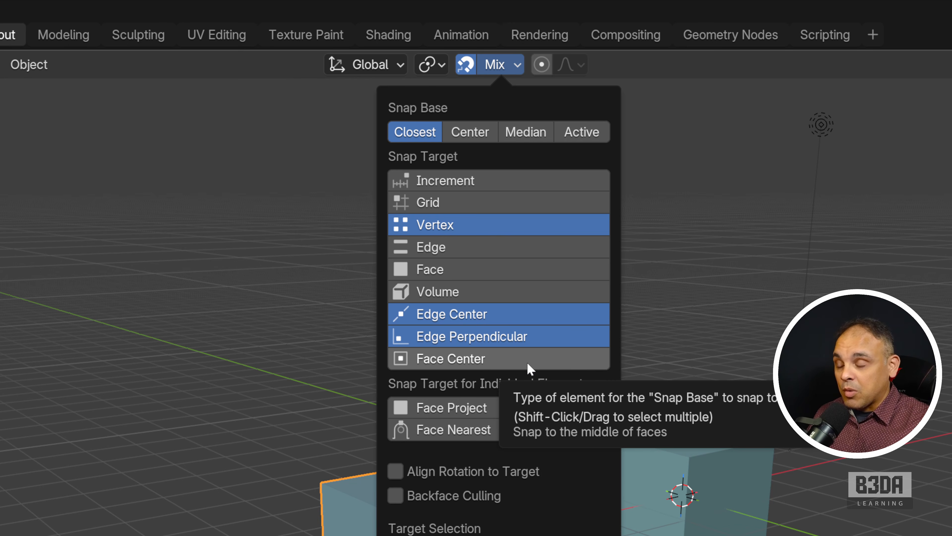
pyautogui.keyDown('shift'); pyautogui.click(514, 357); pyautogui.keyUp('shift')
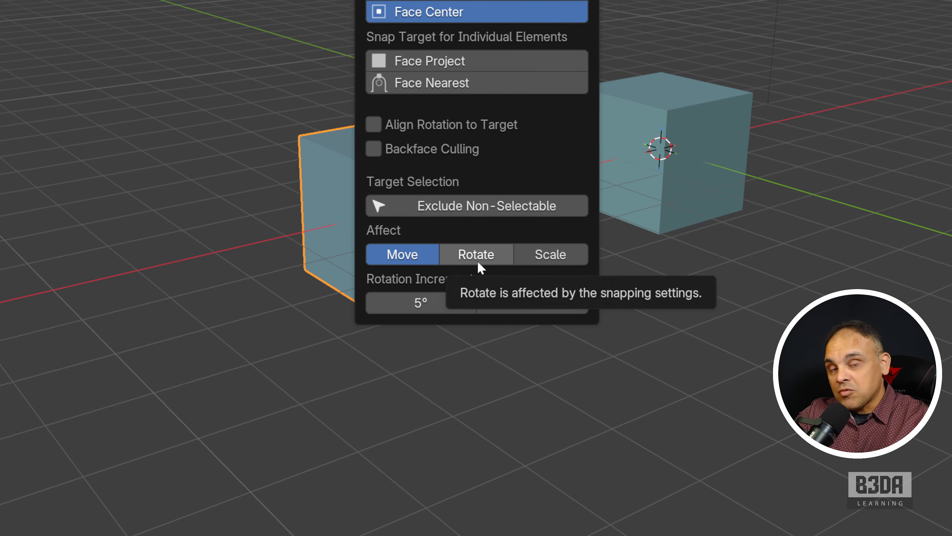
# - Make snapping also affect Rotate and Scale, and switch both off again so only Move is affected
pyautogui.click(487, 259)
pyautogui.click(544, 257)
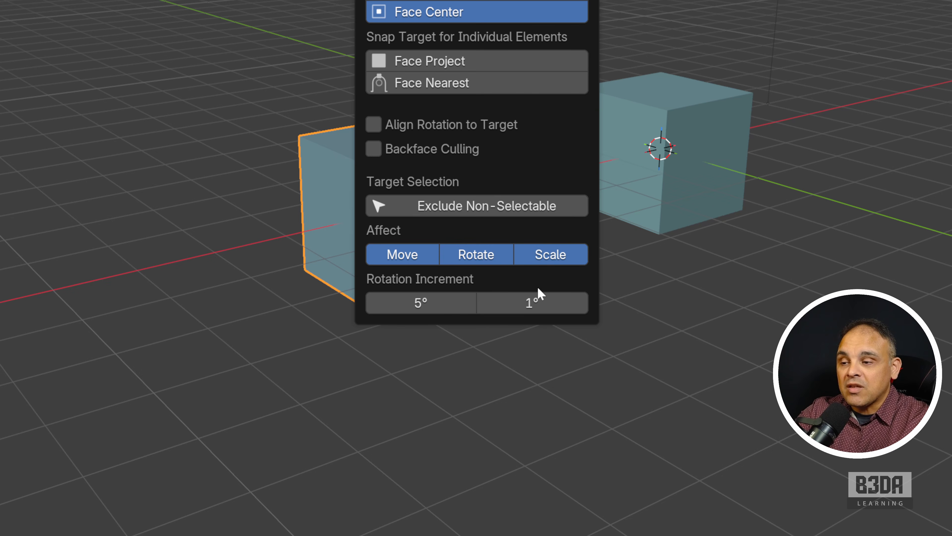
pyautogui.click(544, 259)
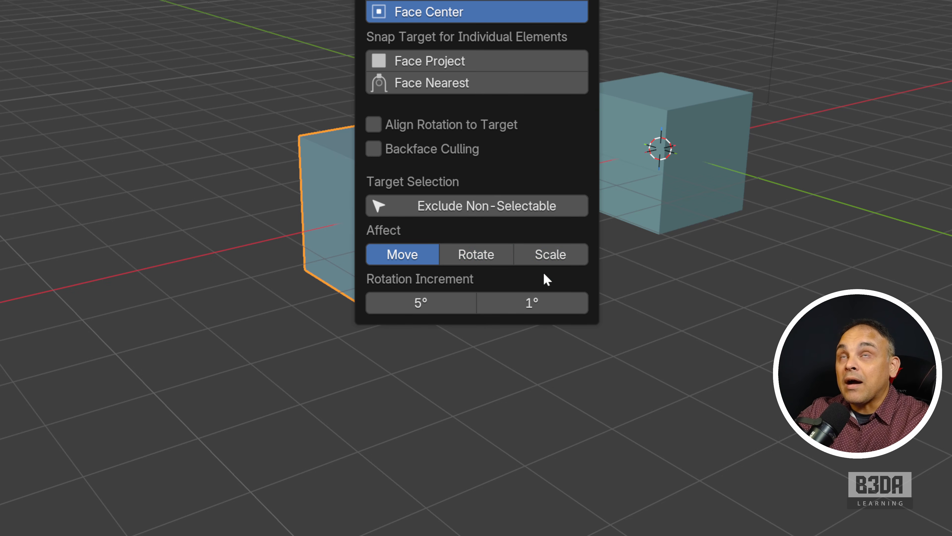
pyautogui.click(458, 259)
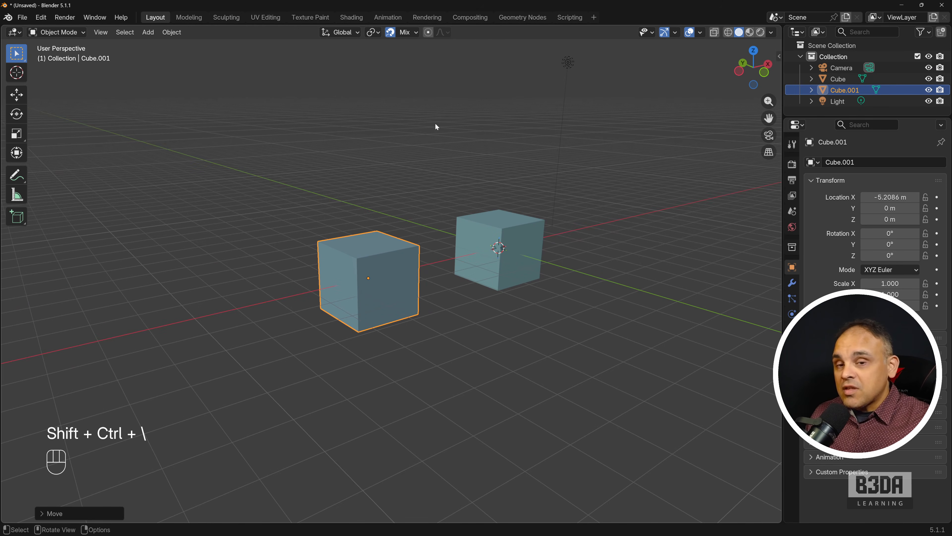
# - Try to snap Cube.001 onto the other cube with a free move without a snap base, and cancel the move
pyautogui.scroll(2, 500, 268)
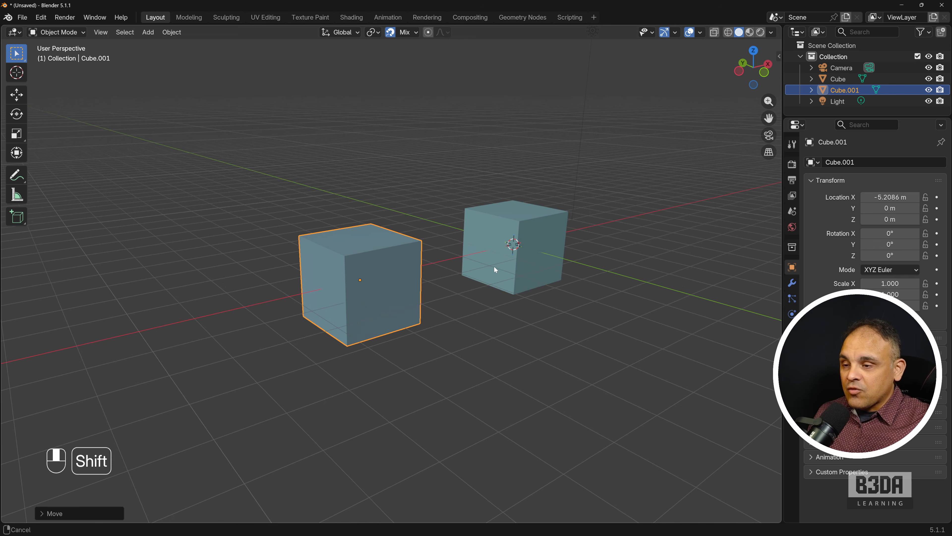
pyautogui.keyDown('shift'); pyautogui.moveTo(494, 265); pyautogui.dragTo(467, 282, button='middle'); pyautogui.keyUp('shift')
pyautogui.scroll(1, 465, 282)
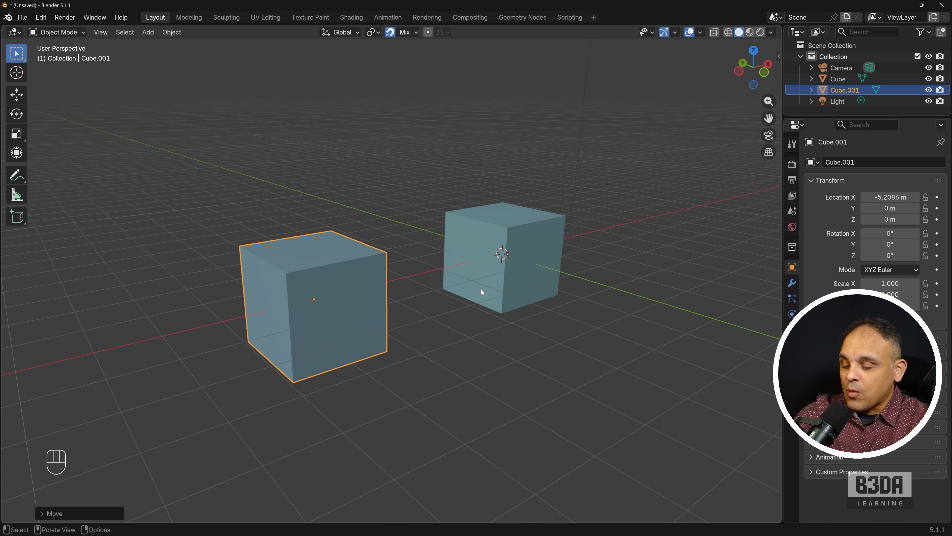
pyautogui.hotkey('ctrl', 'shift', '3')
pyautogui.moveTo(294, 368)
pyautogui.mouseDown()
pyautogui.moveTo(305, 385)
pyautogui.moveTo(284, 380)
pyautogui.moveTo(417, 325)
pyautogui.moveTo(497, 155)
pyautogui.moveTo(518, 190)
pyautogui.moveTo(504, 217)
pyautogui.moveTo(523, 217)
pyautogui.mouseUp()
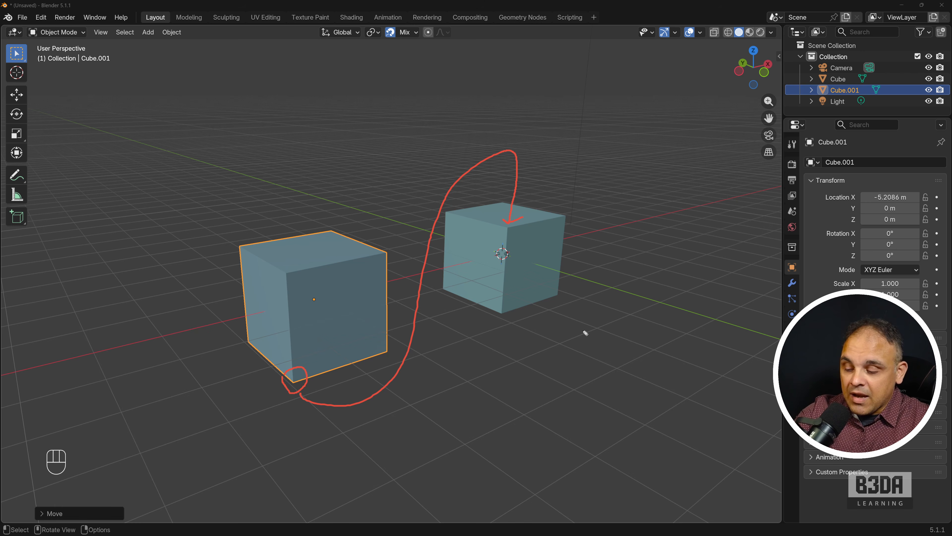
pyautogui.press('Escape')
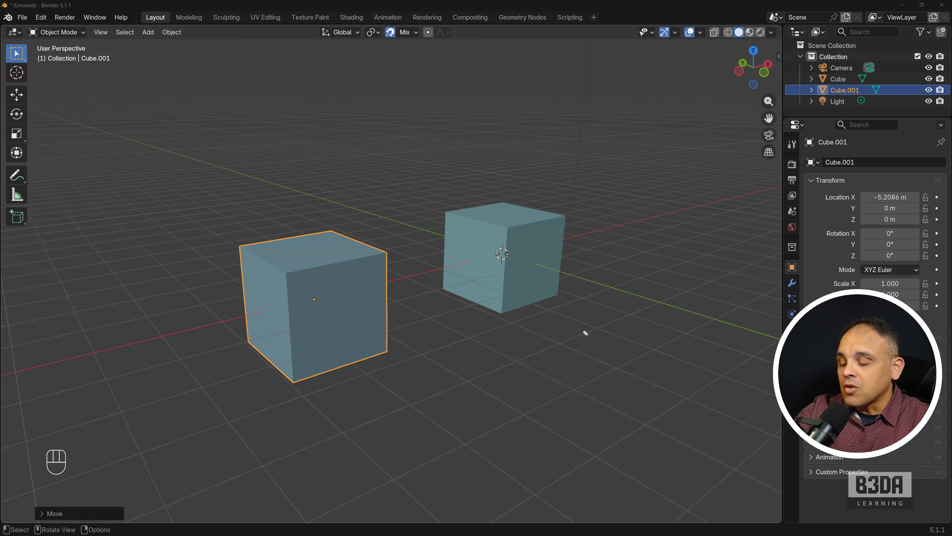
pyautogui.hotkey('ctrl', 'shift', '2')
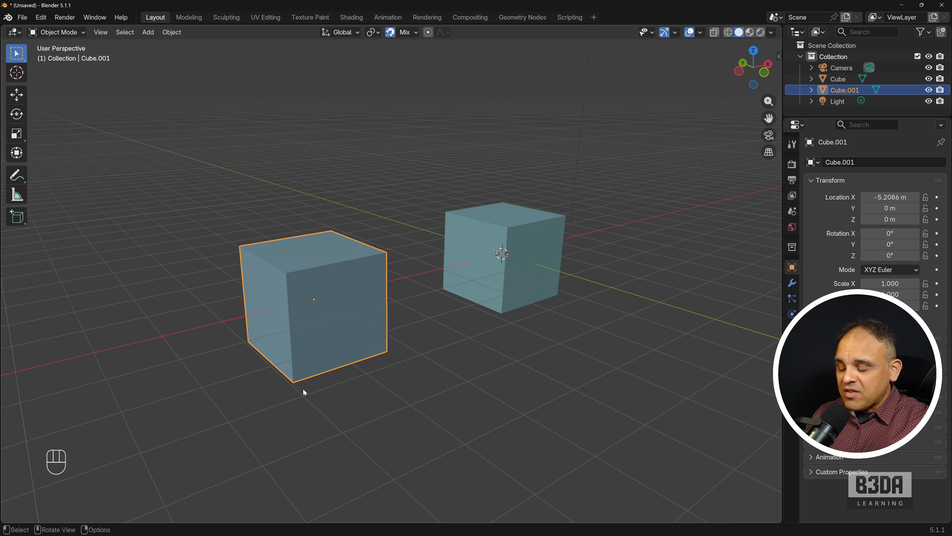
pyautogui.press('g')
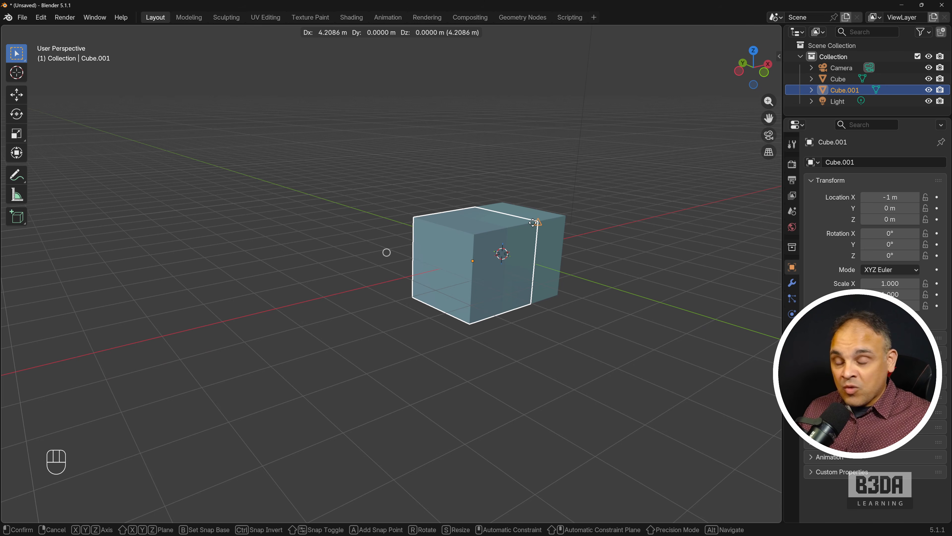
pyautogui.press('Escape')
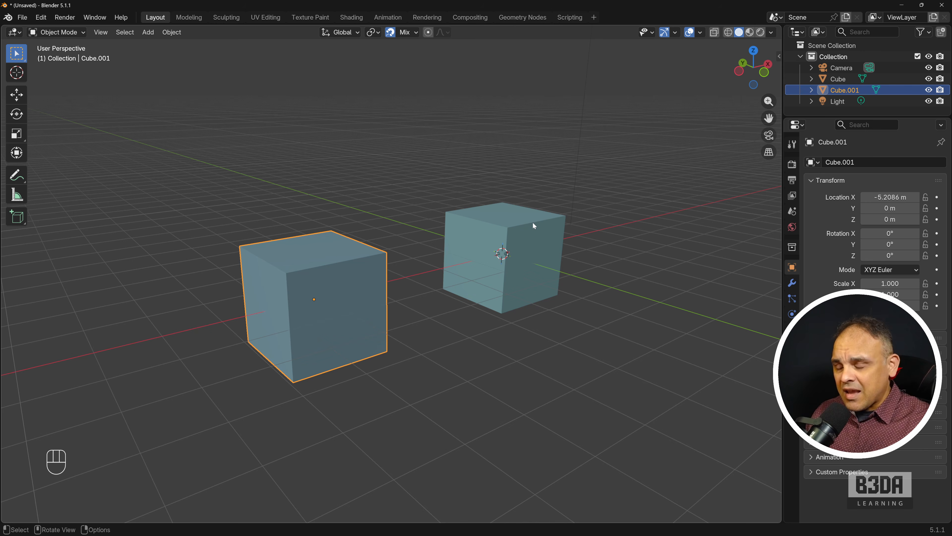
# - Move Cube.001 with its nearest bottom corner as snap base onto the other cube's matching top corner, and undo the move
pyautogui.scroll(-1, 467, 270)
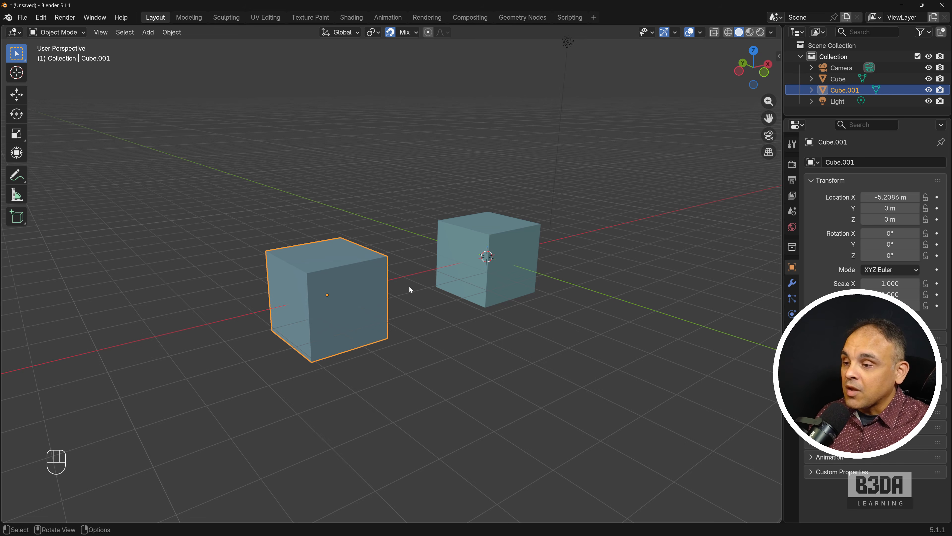
pyautogui.scroll(-1, 410, 285)
pyautogui.scroll(1, 410, 285)
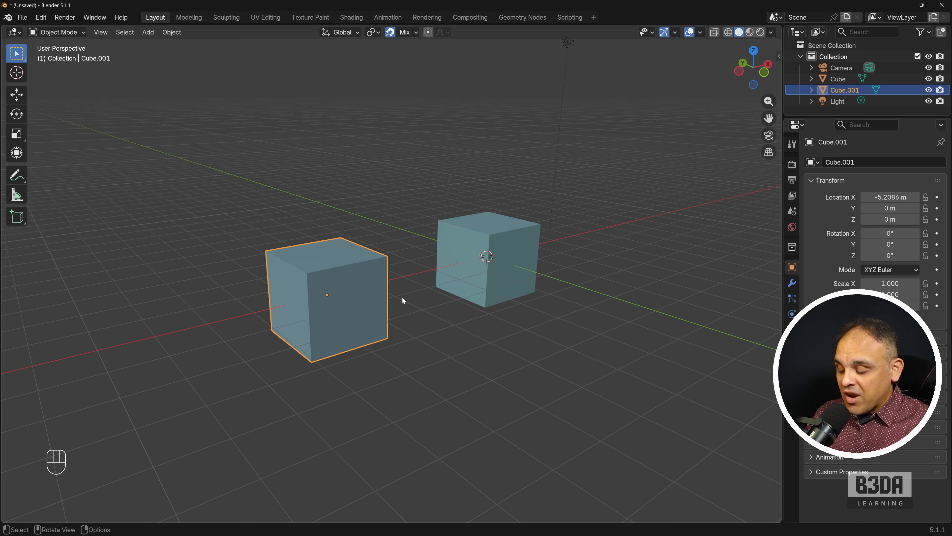
pyautogui.press('g')
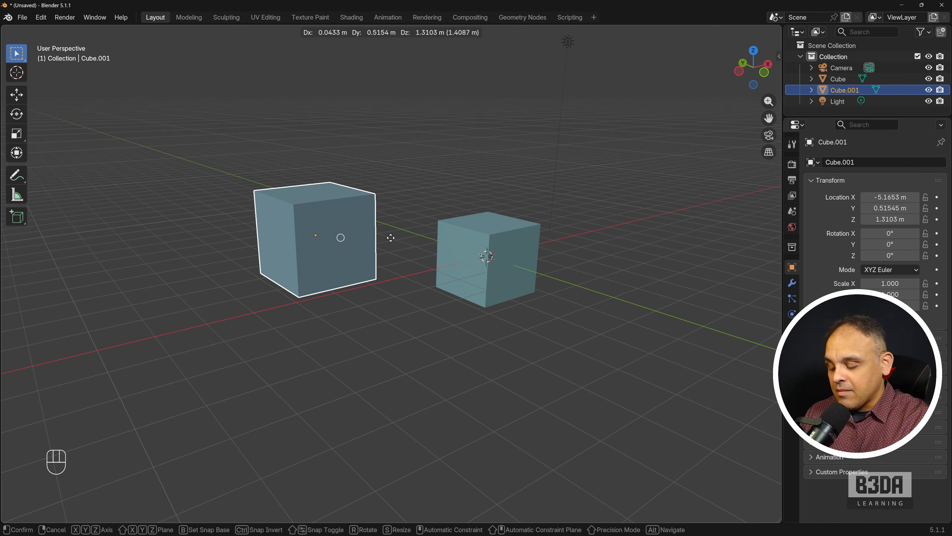
pyautogui.press('b')
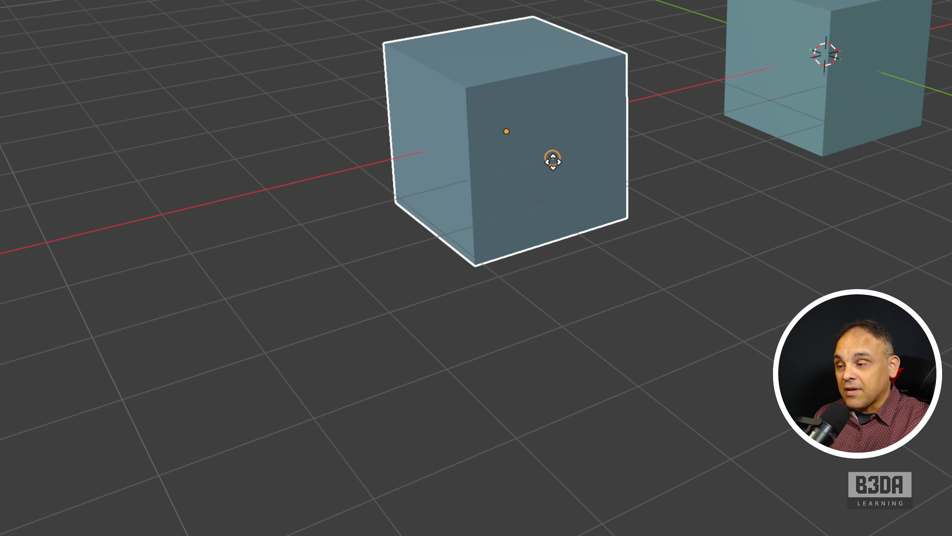
pyautogui.click(476, 267)
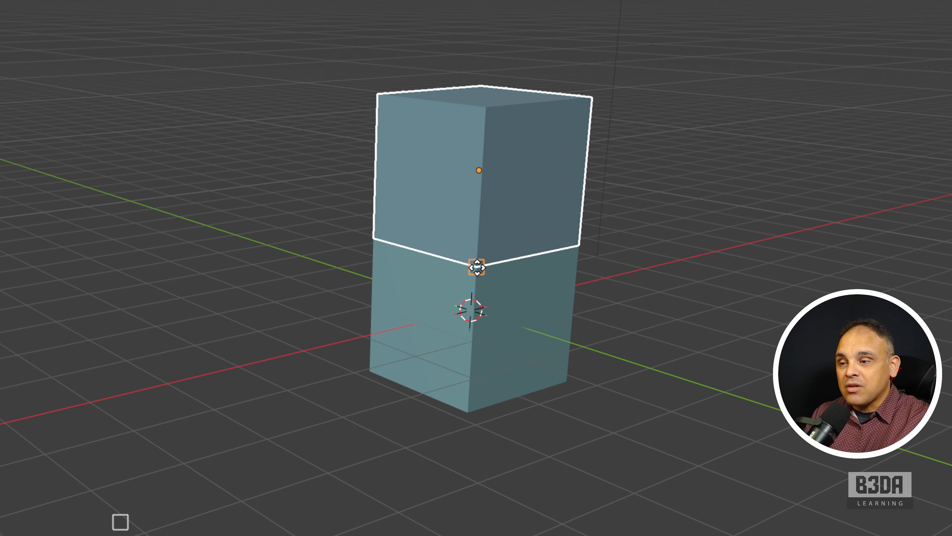
pyautogui.click(477, 267)
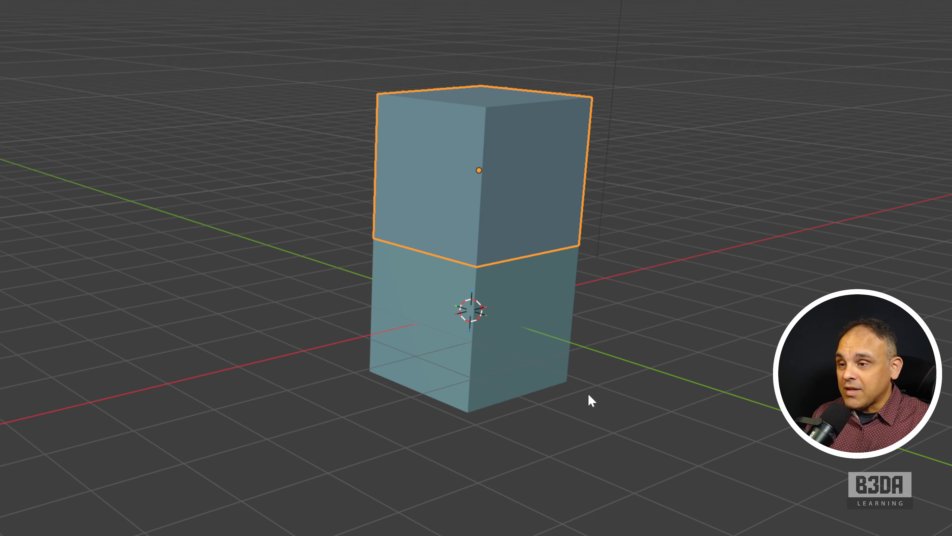
pyautogui.scroll(-1, 523, 302)
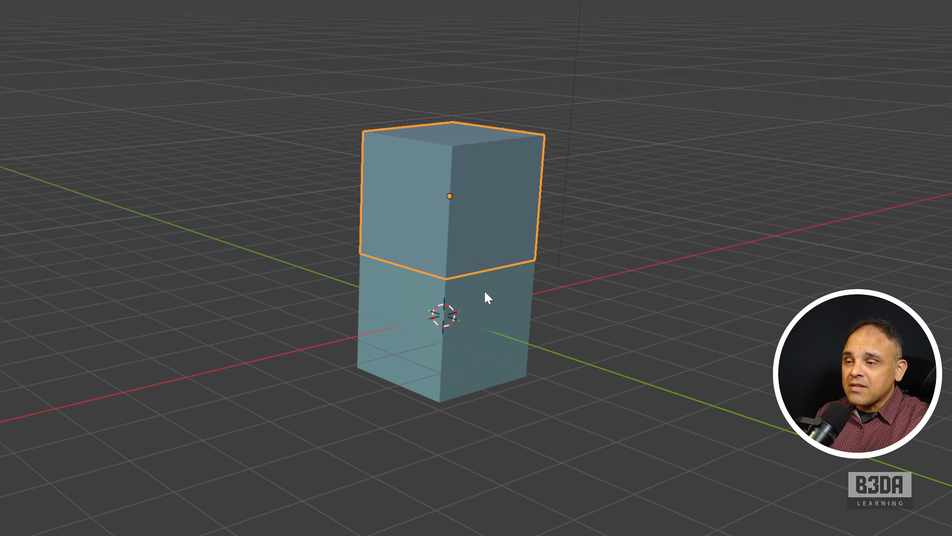
pyautogui.moveTo(485, 289)
pyautogui.mouseDown(button='middle')
pyautogui.moveTo(422, 267)
pyautogui.moveTo(425, 298)
pyautogui.moveTo(525, 280)
pyautogui.moveTo(524, 270)
pyautogui.moveTo(487, 293)
pyautogui.moveTo(455, 294)
pyautogui.moveTo(476, 304)
pyautogui.mouseUp(button='middle')
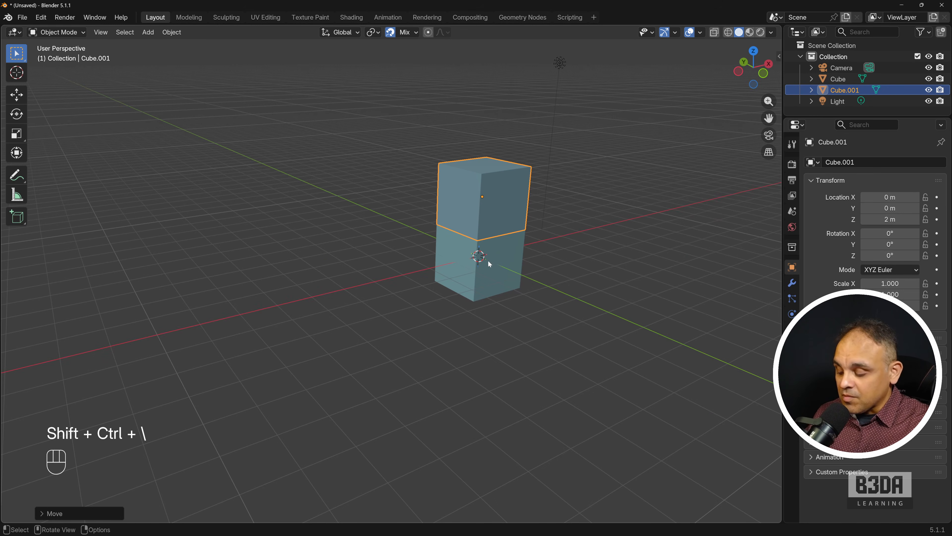
pyautogui.hotkey('ctrl', 'z')
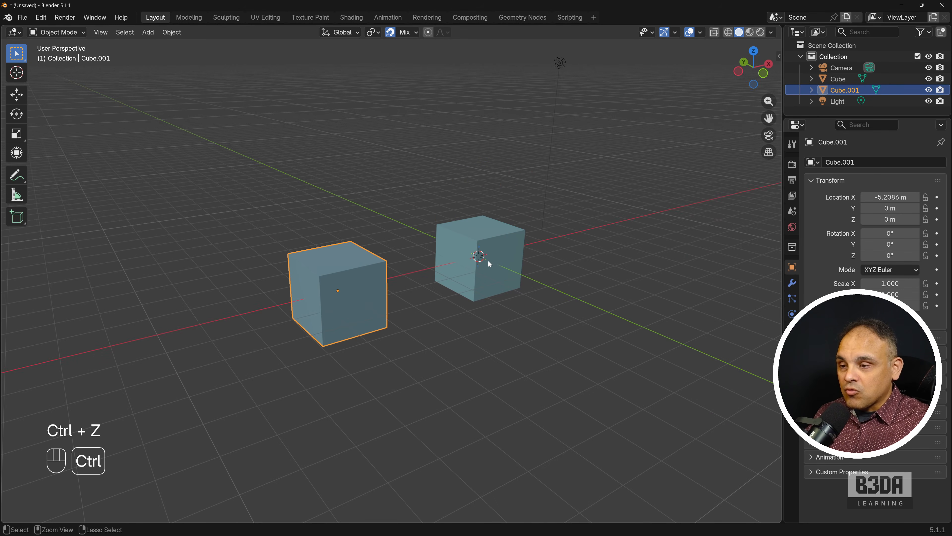
# - Select the cube at the world origin and scale it up uniformly by a factor of about 1.79
pyautogui.moveTo(488, 261); pyautogui.dragTo(342, 338, button='middle')
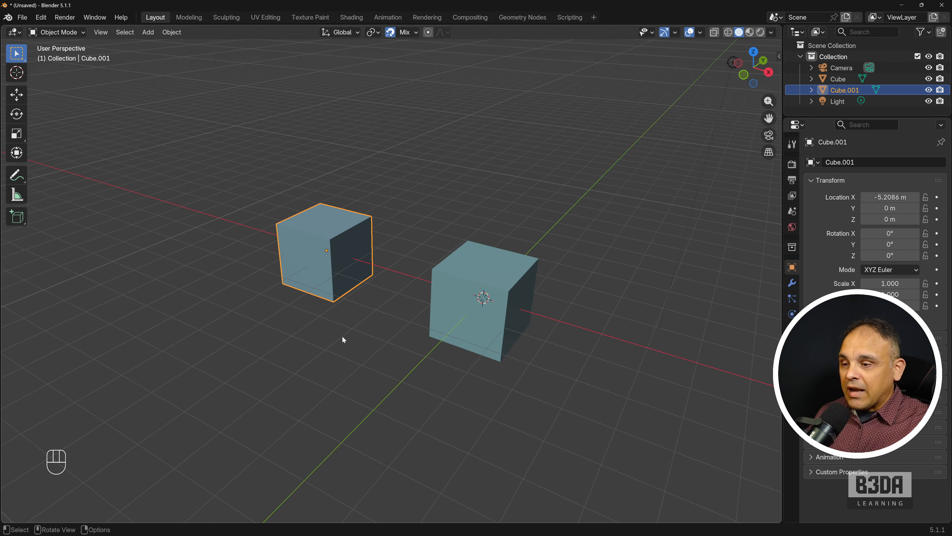
pyautogui.click(501, 297)
pyautogui.press('s')
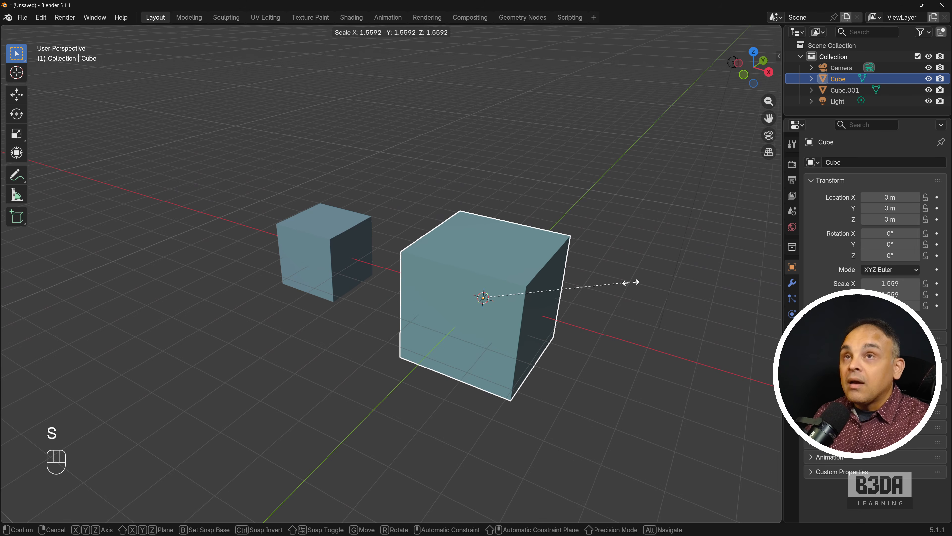
pyautogui.click(654, 288)
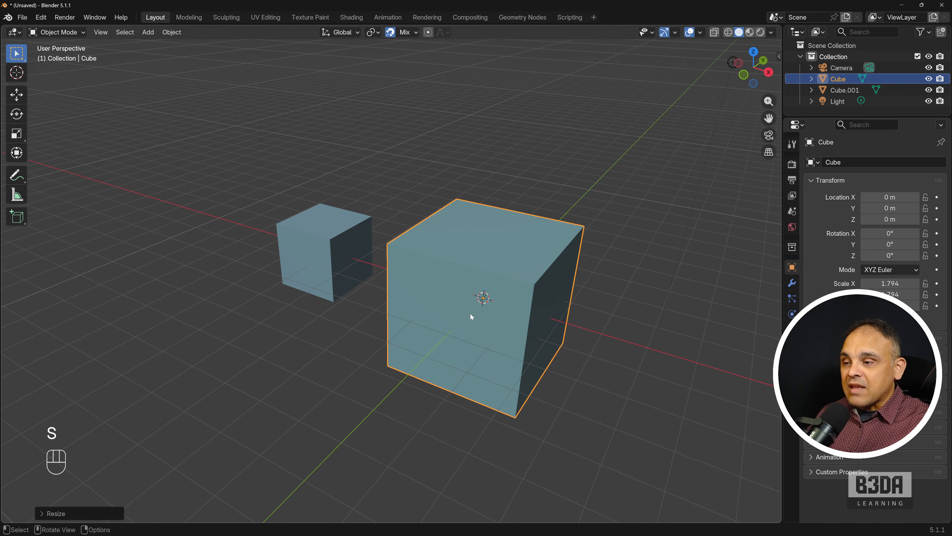
pyautogui.moveTo(470, 312); pyautogui.dragTo(398, 319, button='middle')
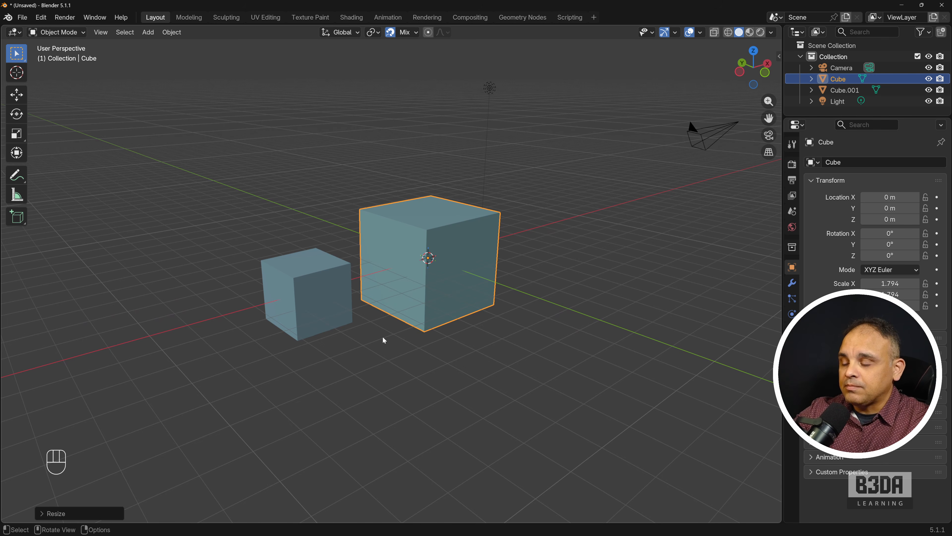
pyautogui.hotkey('ctrl', 'shift', '3')
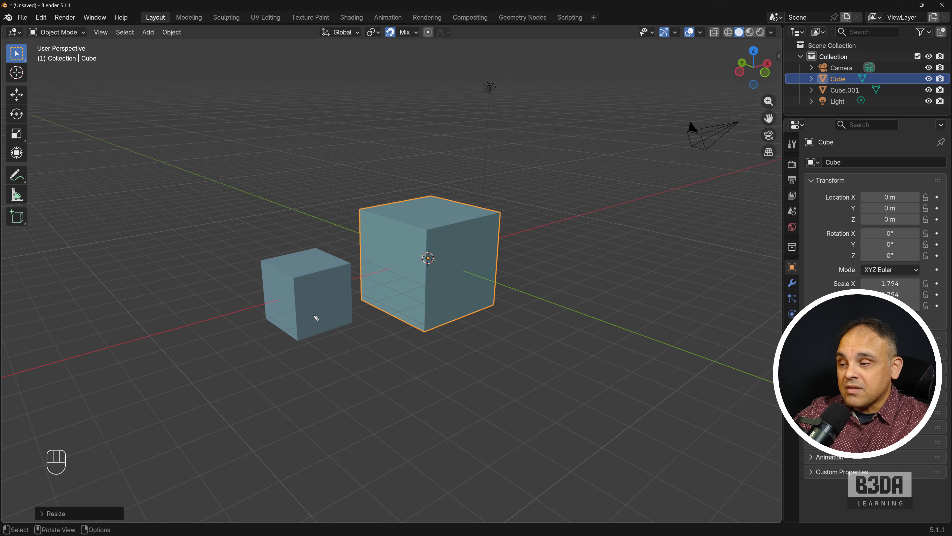
pyautogui.moveTo(316, 318)
pyautogui.mouseDown()
pyautogui.moveTo(316, 332)
pyautogui.moveTo(392, 339)
pyautogui.moveTo(407, 186)
pyautogui.moveTo(428, 209)
pyautogui.mouseUp()
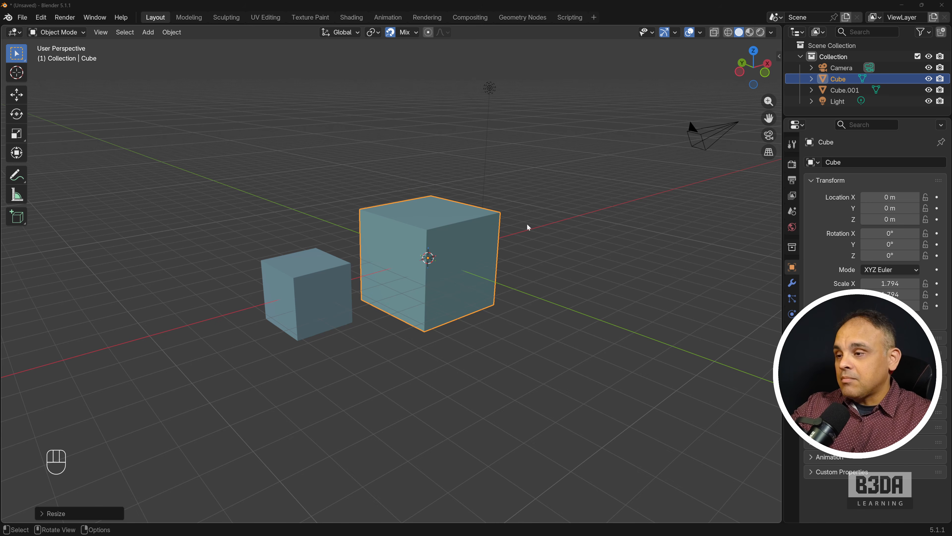
# - Select the smaller cube, Cube.001, and show its underside up close
pyautogui.click(324, 282)
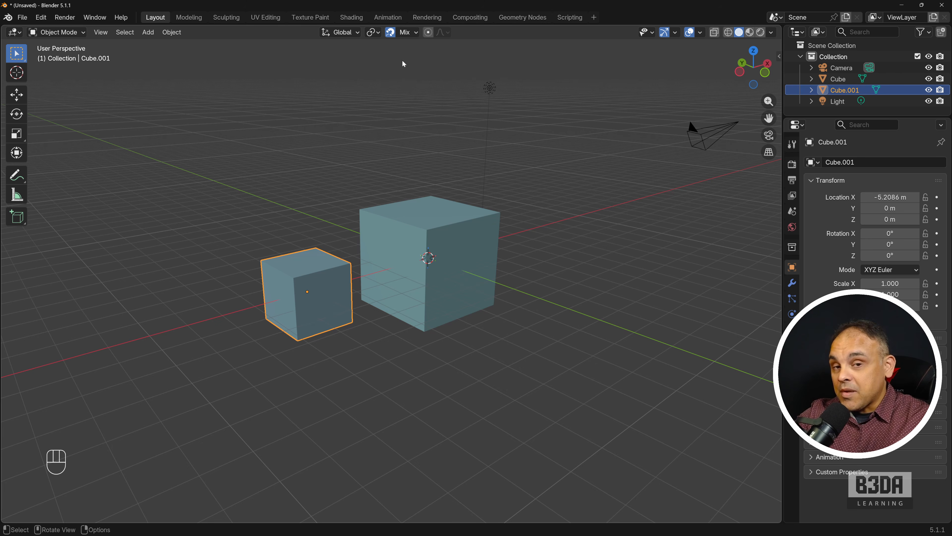
pyautogui.moveTo(386, 346); pyautogui.dragTo(386, 258, button='middle')
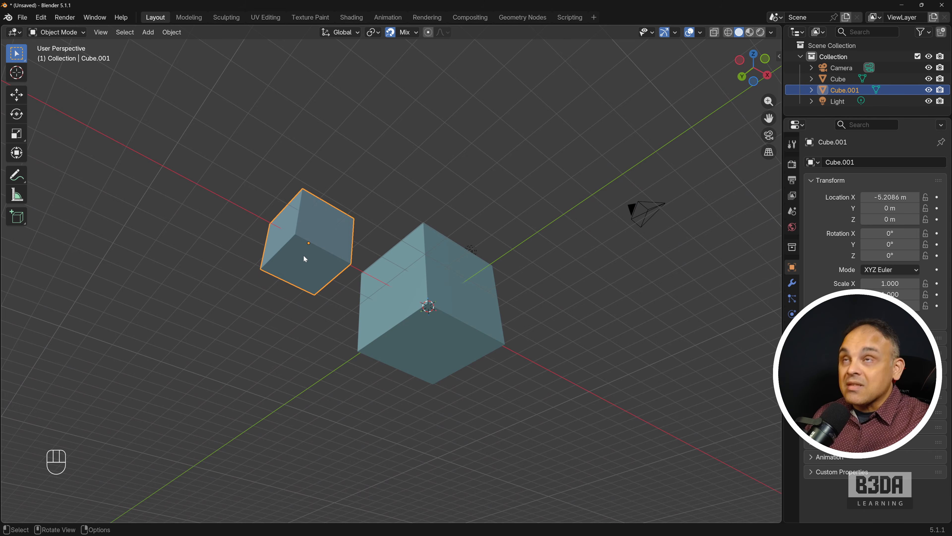
pyautogui.scroll(2, 305, 262)
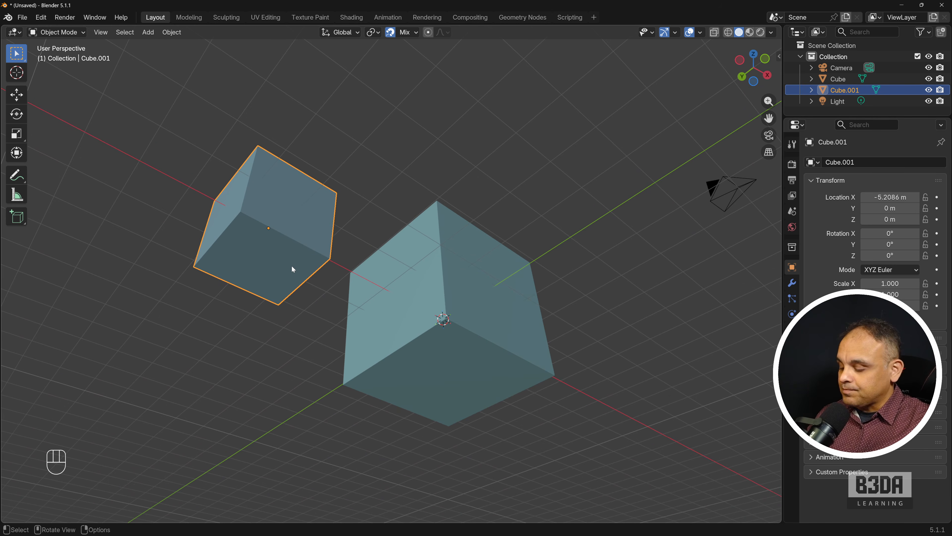
pyautogui.scroll(1, 292, 265)
pyautogui.keyDown('shift'); pyautogui.moveTo(299, 263); pyautogui.dragTo(357, 255, button='middle'); pyautogui.keyUp('shift')
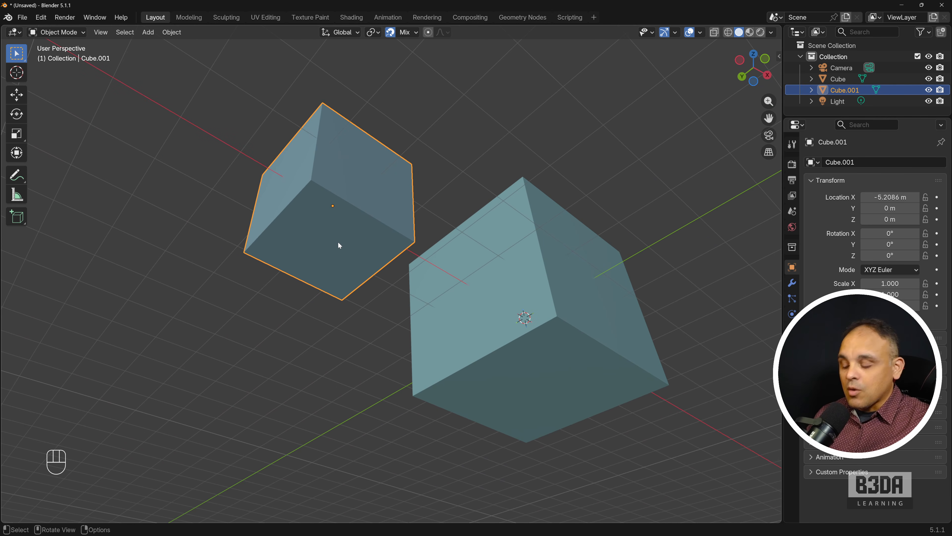
# - Try moving Cube.001 along the global X and Y axes with its bottom face centre as snap base, and cancel the move
pyautogui.press('g')
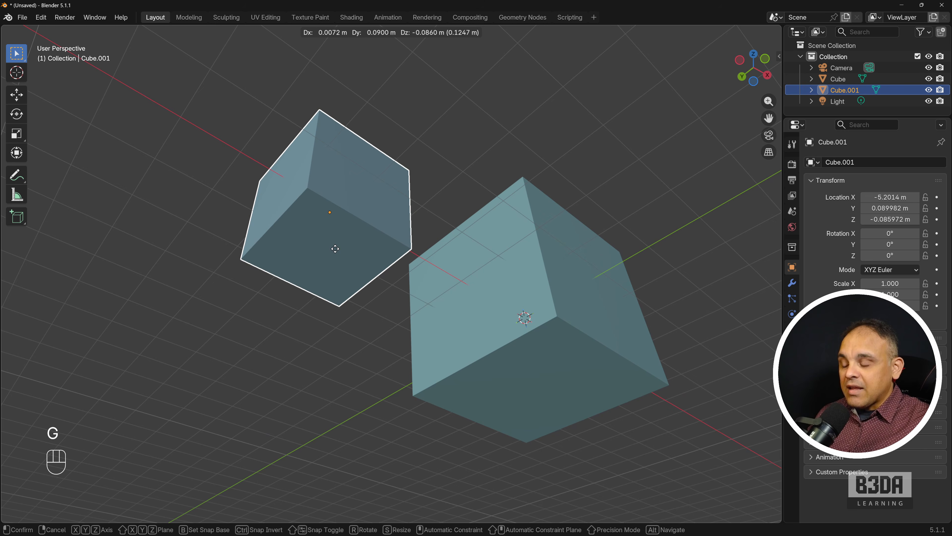
pyautogui.press('b')
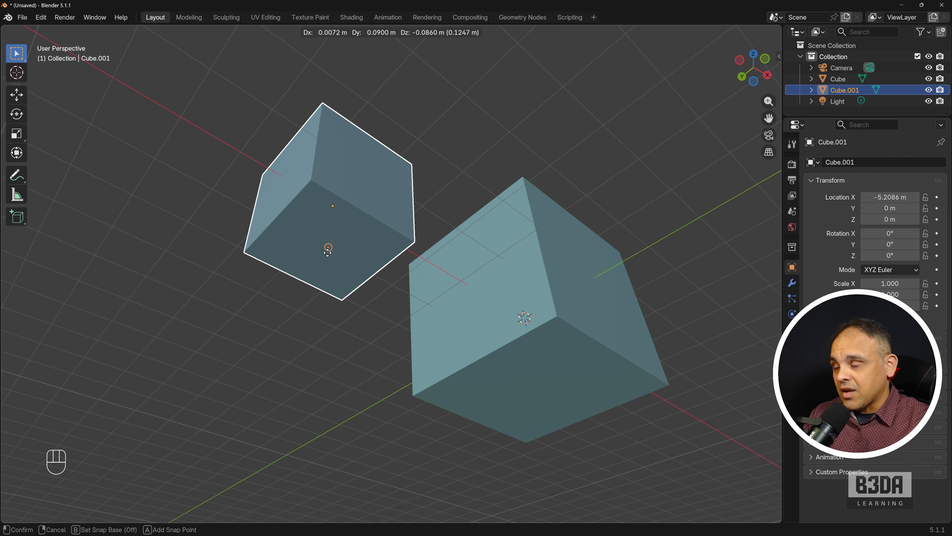
pyautogui.click(328, 249)
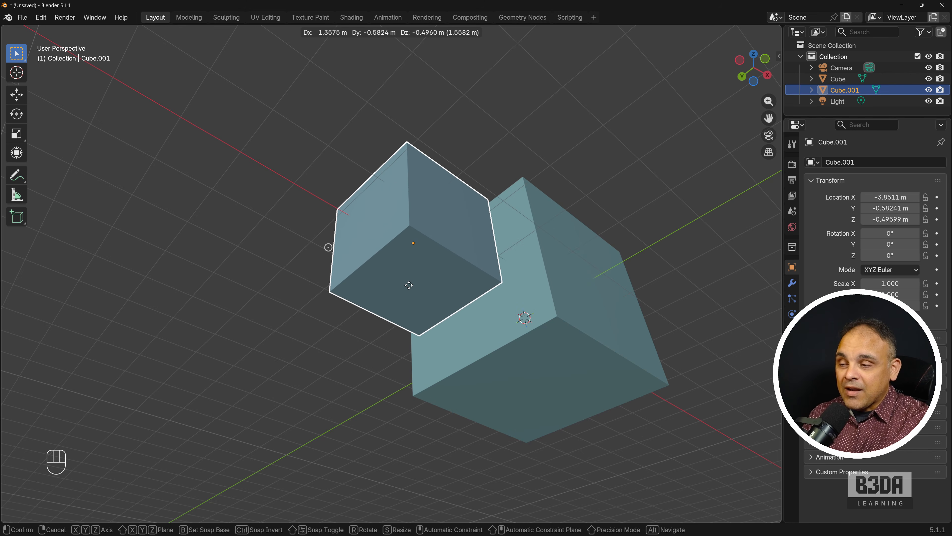
pyautogui.press('x')
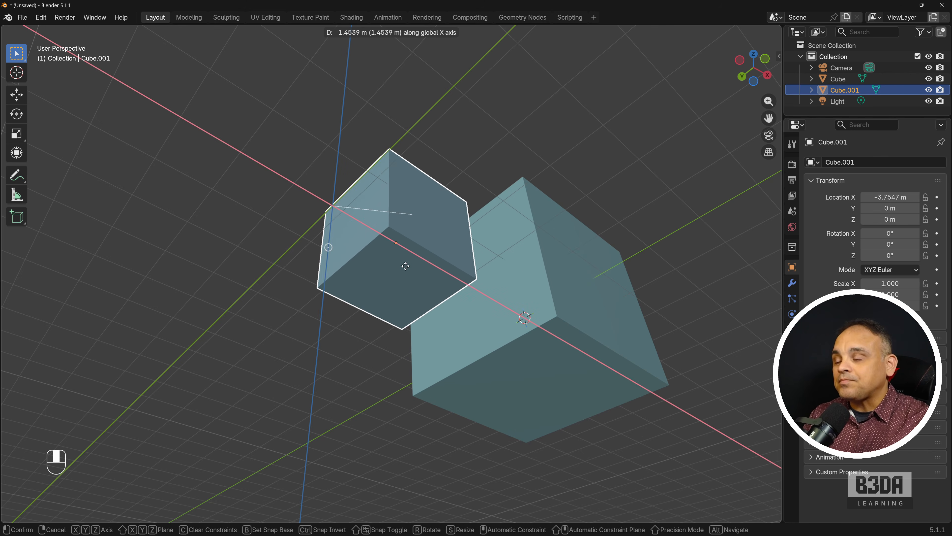
pyautogui.press('z')
pyautogui.press('x')
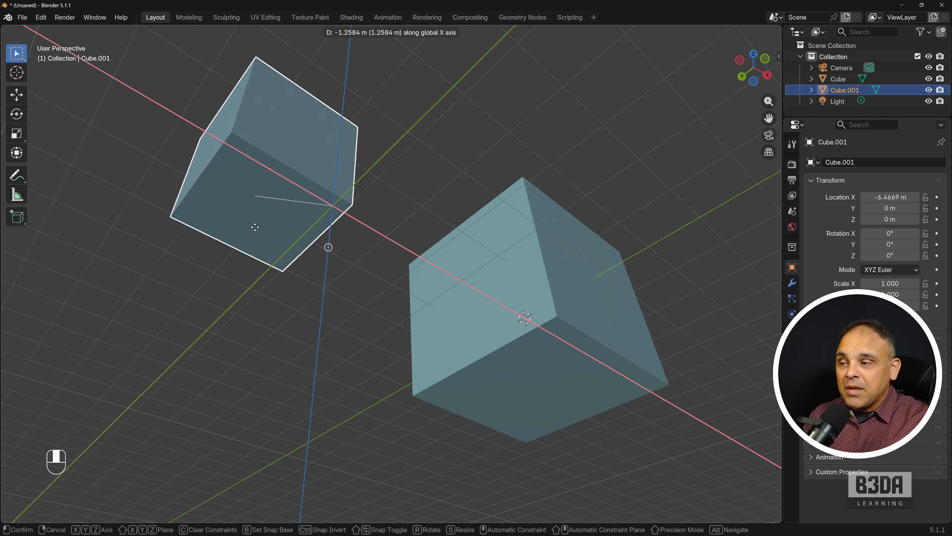
pyautogui.press('y')
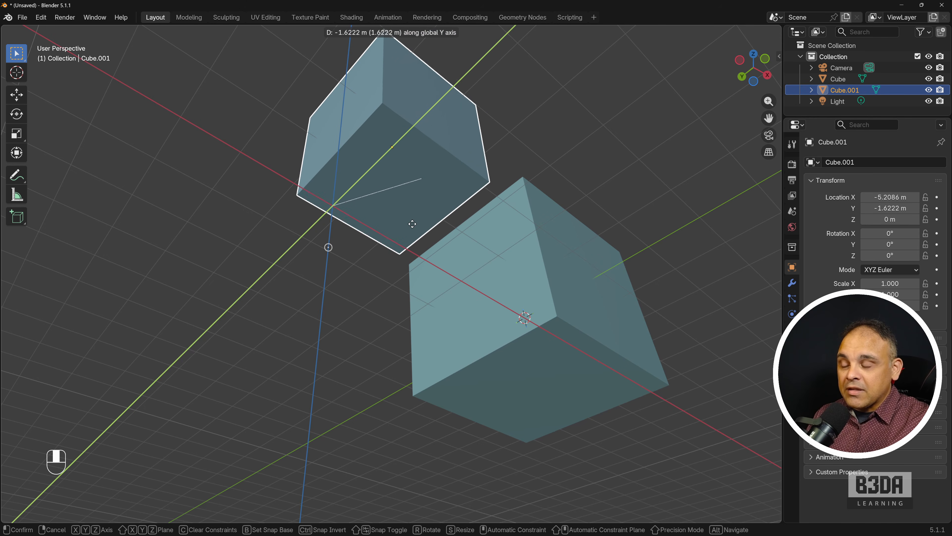
pyautogui.press('x')
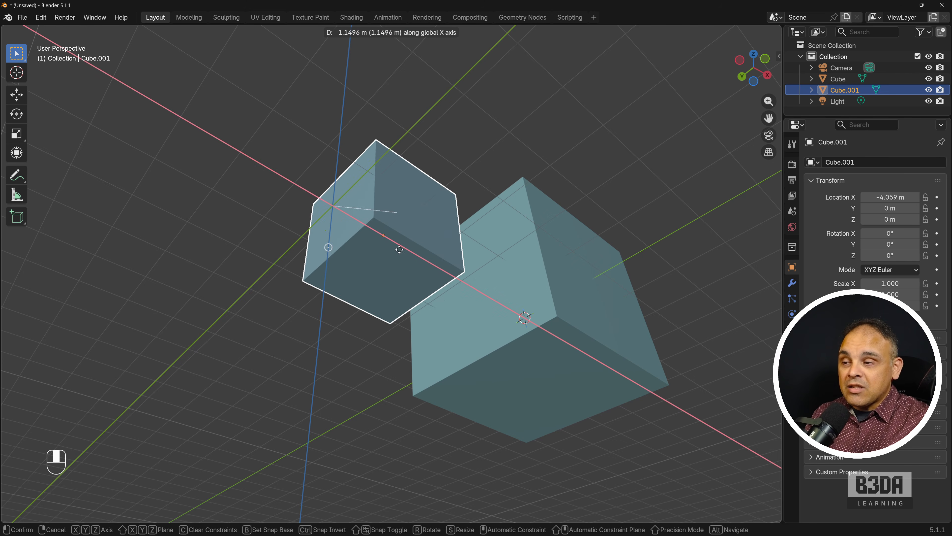
pyautogui.press('y')
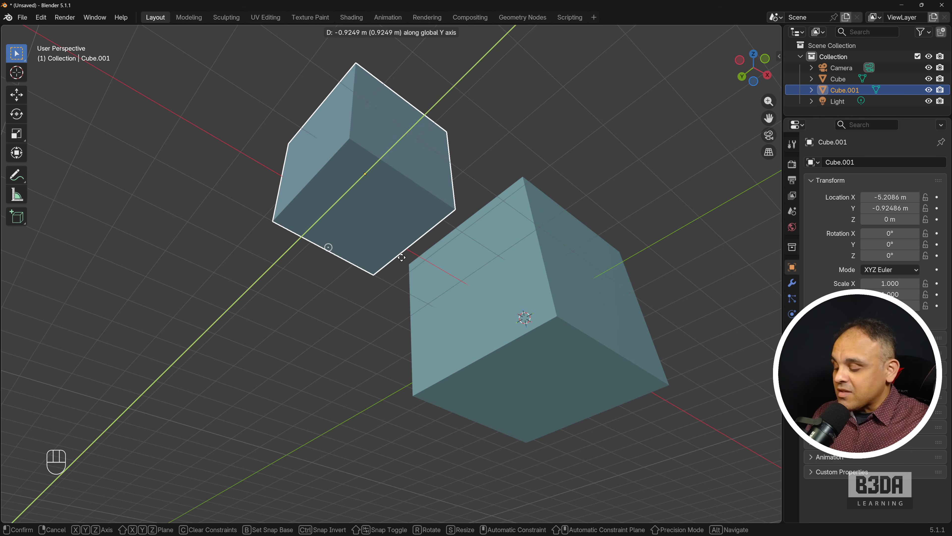
pyautogui.press('Escape')
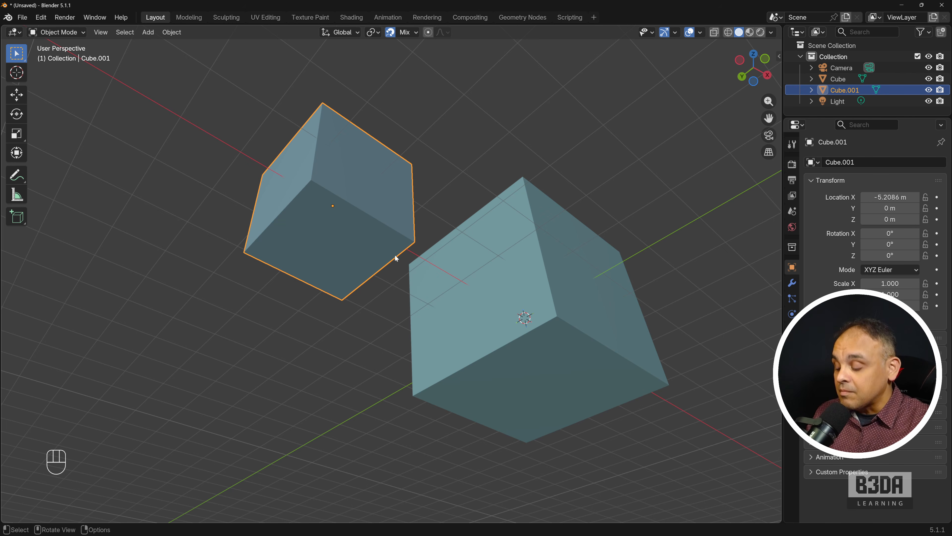
# - Move Cube.001 with its bottom face centre as snap base onto the centre of the larger cube's top face
pyautogui.press('g')
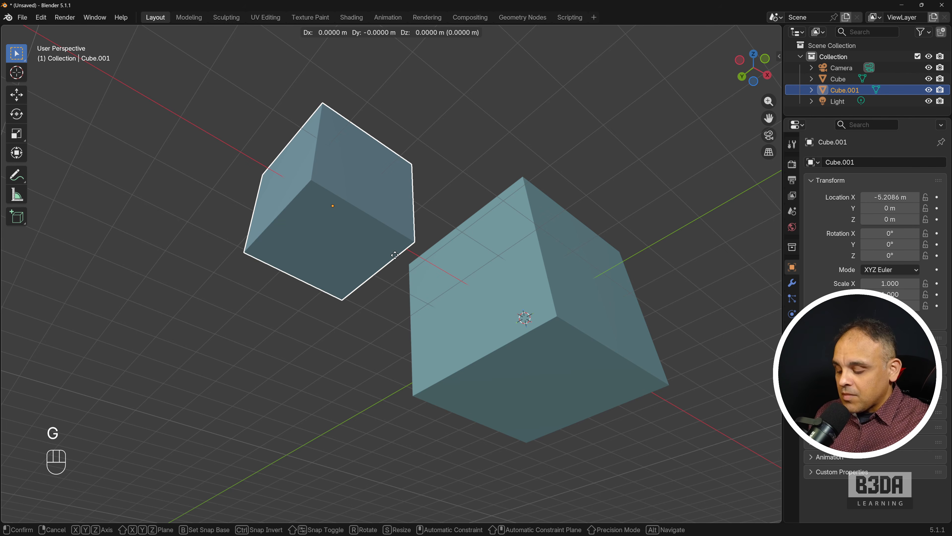
pyautogui.press('b')
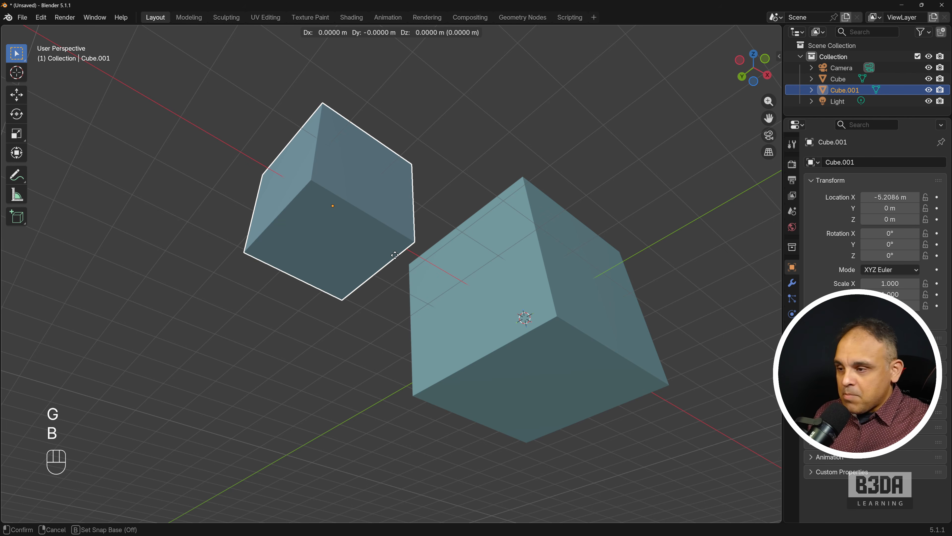
pyautogui.click(328, 248)
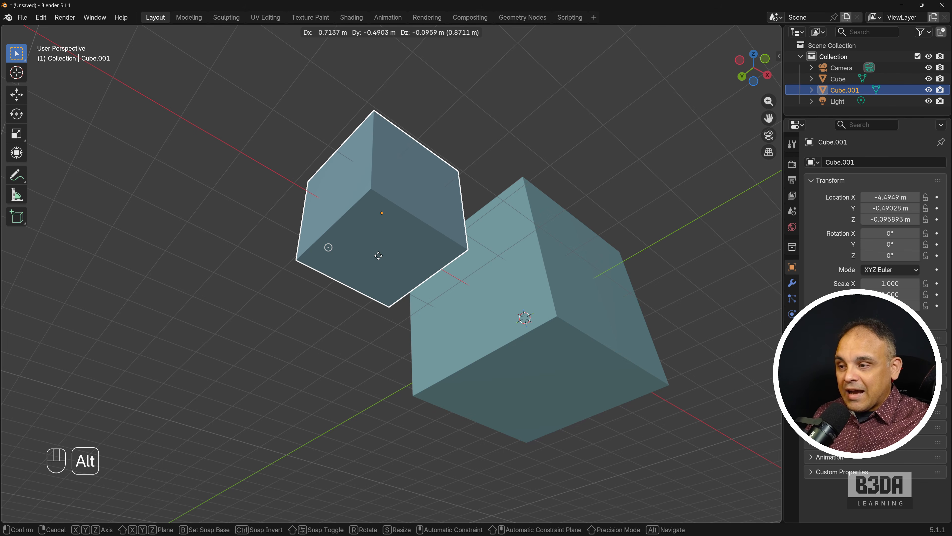
pyautogui.keyDown('alt'); pyautogui.moveTo(376, 247); pyautogui.dragTo(357, 340, button='middle'); pyautogui.keyUp('alt')
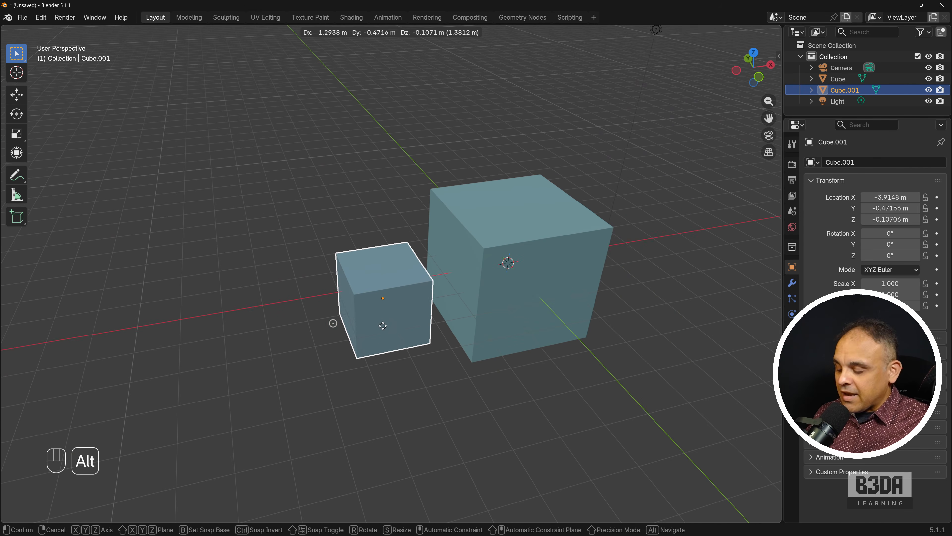
pyautogui.keyDown('alt'); pyautogui.keyDown('shift'); pyautogui.moveTo(431, 309); pyautogui.dragTo(340, 353, button='middle'); pyautogui.keyUp('shift'); pyautogui.keyUp('alt')
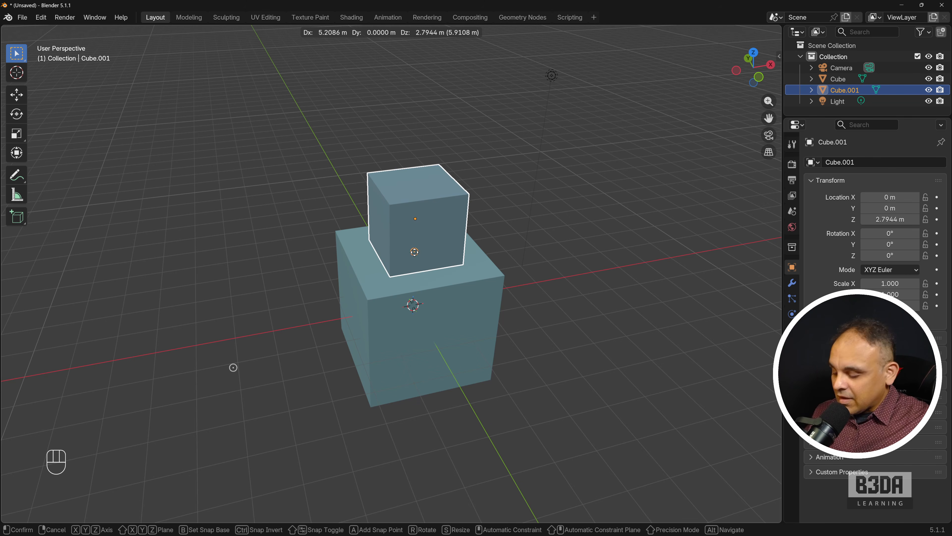
pyautogui.keyDown('alt'); pyautogui.scroll(4, 414, 252); pyautogui.keyUp('alt')
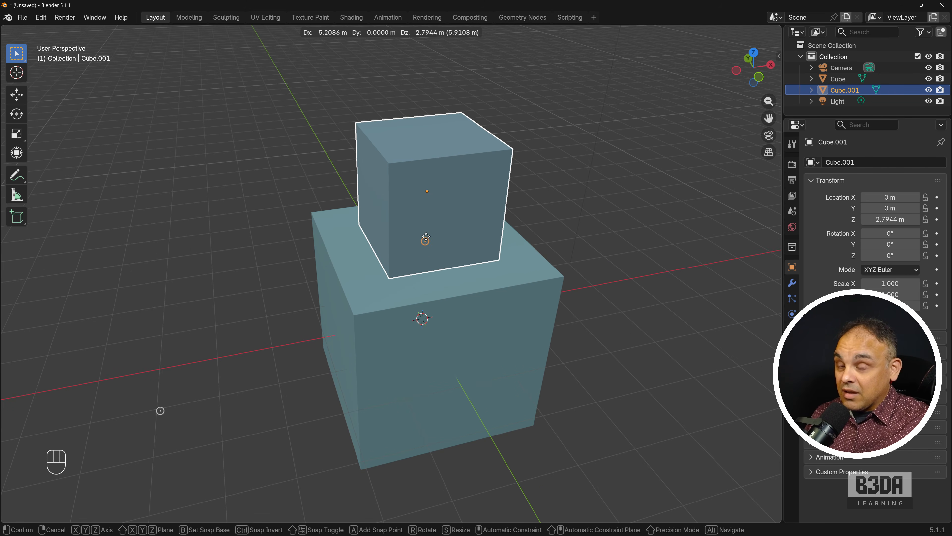
pyautogui.click(430, 243)
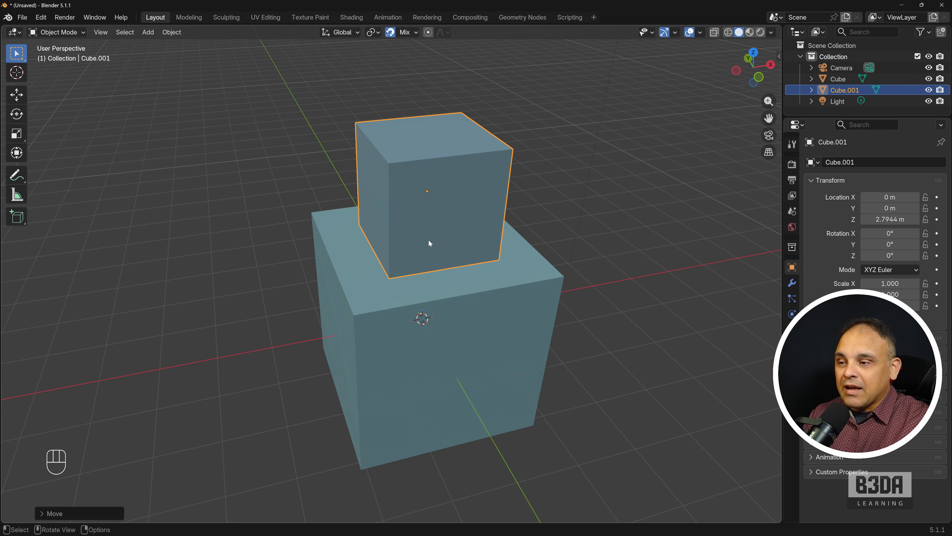
# - Deselect everything and examine how the smaller cube sits on the larger one
pyautogui.scroll(-4, 452, 282)
pyautogui.click(334, 363)
pyautogui.moveTo(334, 363); pyautogui.dragTo(300, 342, button='middle')
pyautogui.scroll(5, 301, 341)
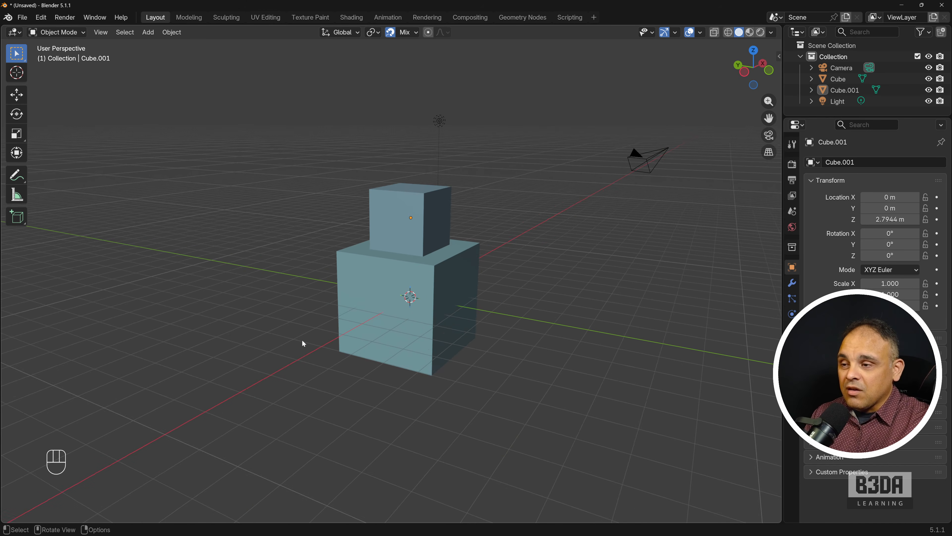
pyautogui.scroll(-3, 301, 340)
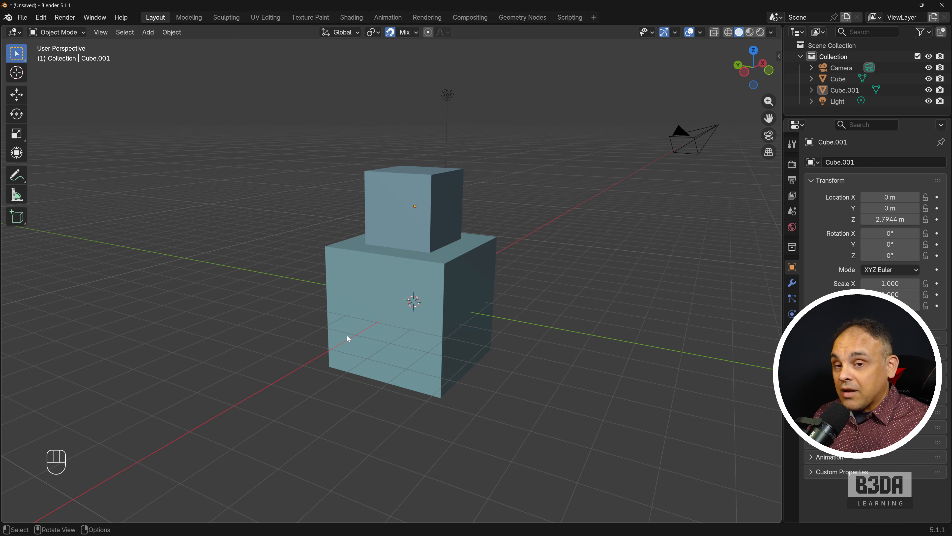
pyautogui.scroll(-2, 404, 312)
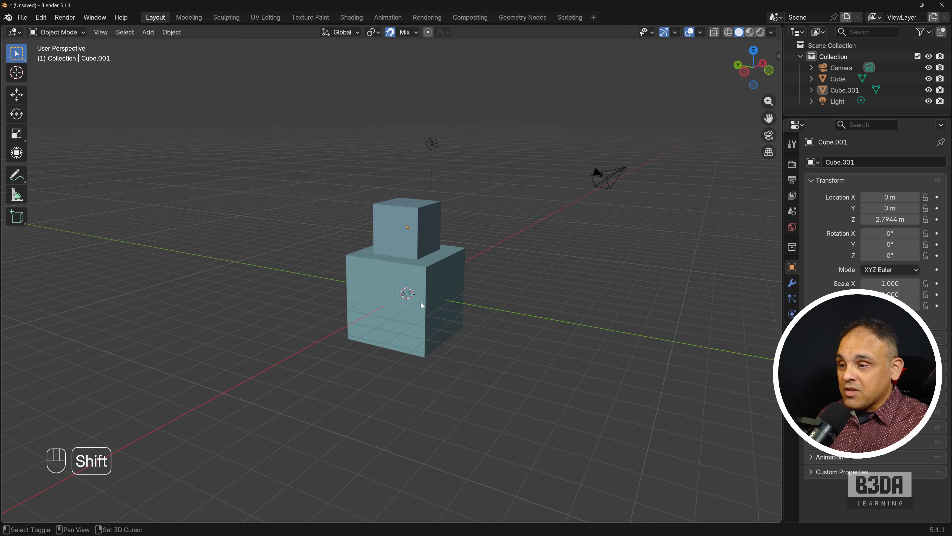
pyautogui.keyDown('shift'); pyautogui.moveTo(421, 302); pyautogui.dragTo(409, 253, button='middle'); pyautogui.keyUp('shift')
# - Undo the snapped move of Cube.001 onto the larger cube
pyautogui.click(435, 215)
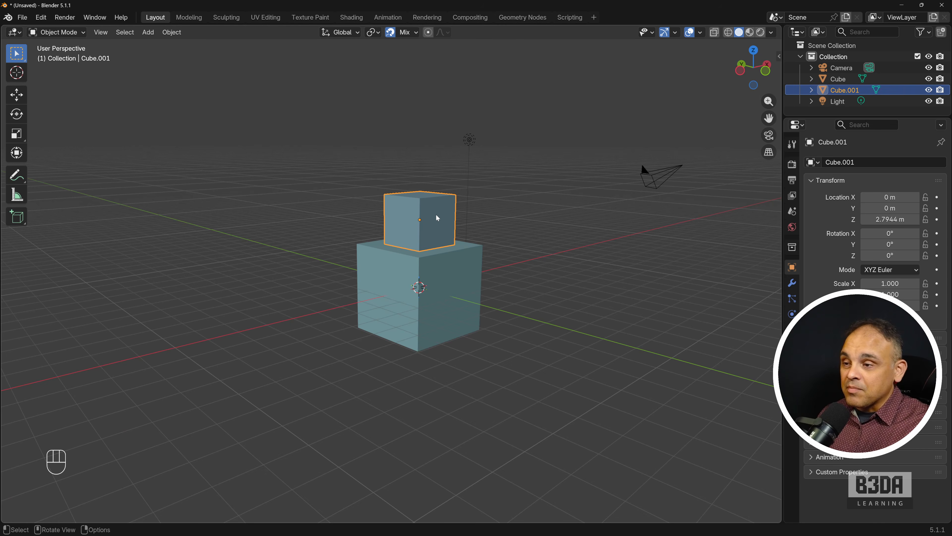
pyautogui.hotkey('ctrl', 'z')
pyautogui.hotkey('ctrl', 'z')
pyautogui.hotkey('ctrl', 'z')
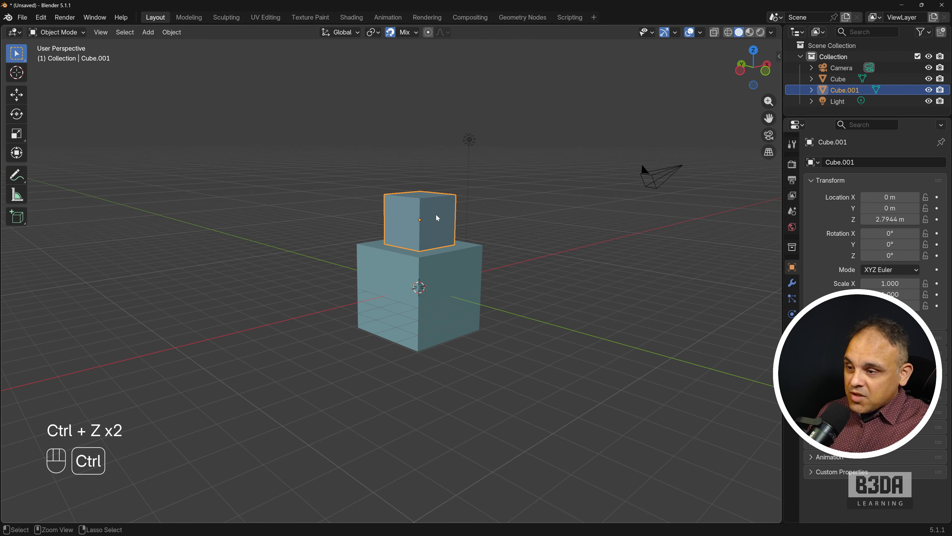
pyautogui.keyDown('ctrl'); pyautogui.moveTo(435, 218); pyautogui.dragTo(479, 288, button='middle'); pyautogui.keyUp('ctrl')
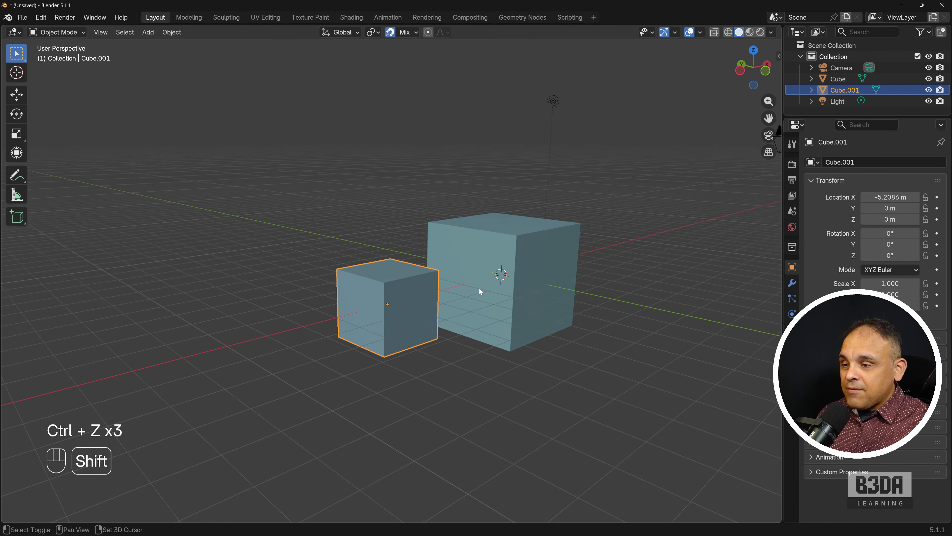
# - Select the larger cube and then Cube.001 to examine where each object's origin point lies
pyautogui.scroll(2, 532, 297)
pyautogui.click(532, 300)
pyautogui.keyDown('shift'); pyautogui.moveTo(570, 299); pyautogui.dragTo(507, 284, button='middle'); pyautogui.keyUp('shift')
pyautogui.scroll(3, 512, 295)
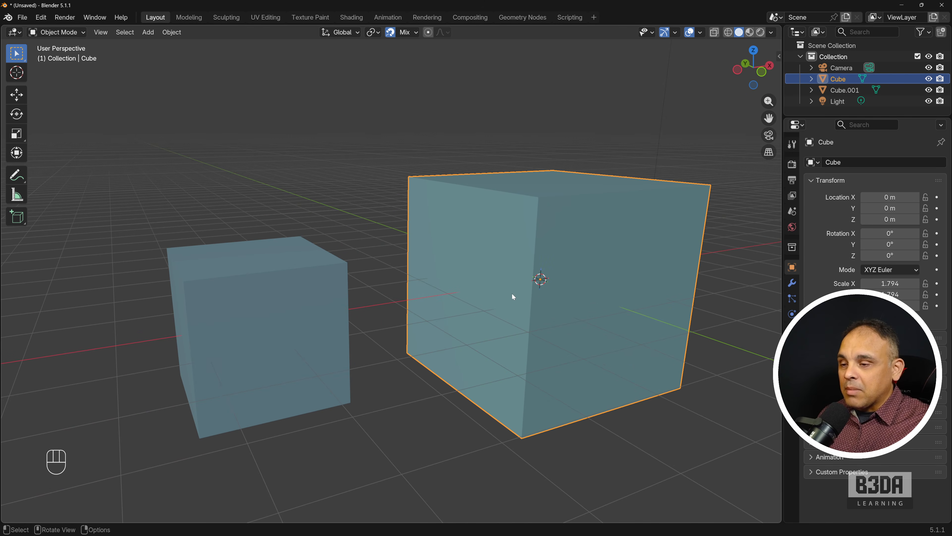
pyautogui.hotkey('shift', 'ctrl', 'a')
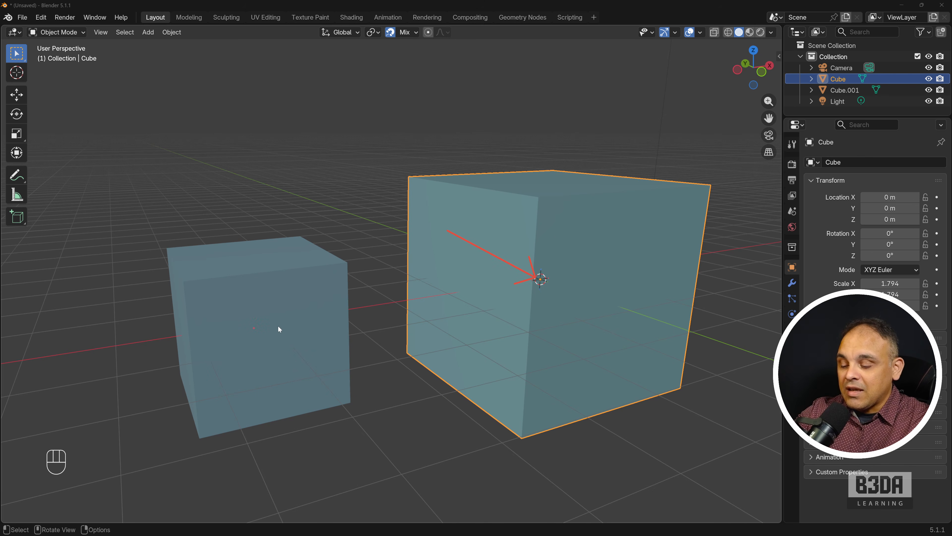
pyautogui.click(290, 315)
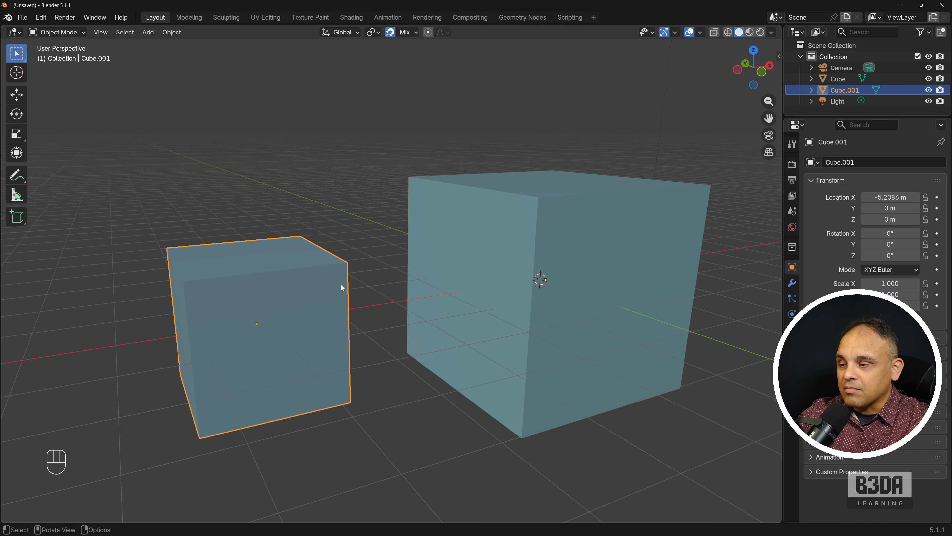
pyautogui.moveTo(345, 240); pyautogui.dragTo(300, 292)
pyautogui.hotkey('ctrl', 'shift', 'a')
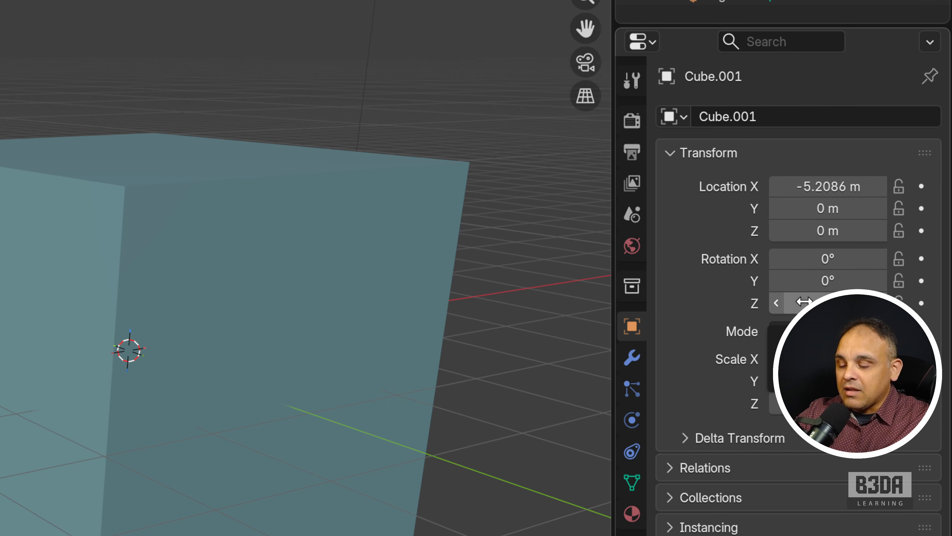
pyautogui.moveTo(900, 259)
pyautogui.mouseDown()
pyautogui.moveTo(714, 240)
pyautogui.moveTo(789, 122)
pyautogui.moveTo(902, 188)
pyautogui.moveTo(900, 254)
pyautogui.mouseUp()
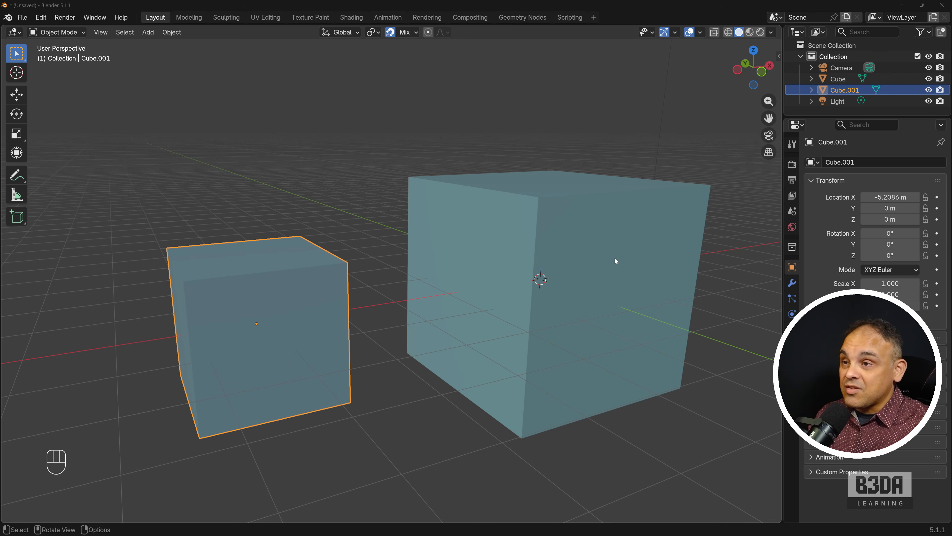
pyautogui.click(635, 14)
pyautogui.scroll(-1, 491, 292)
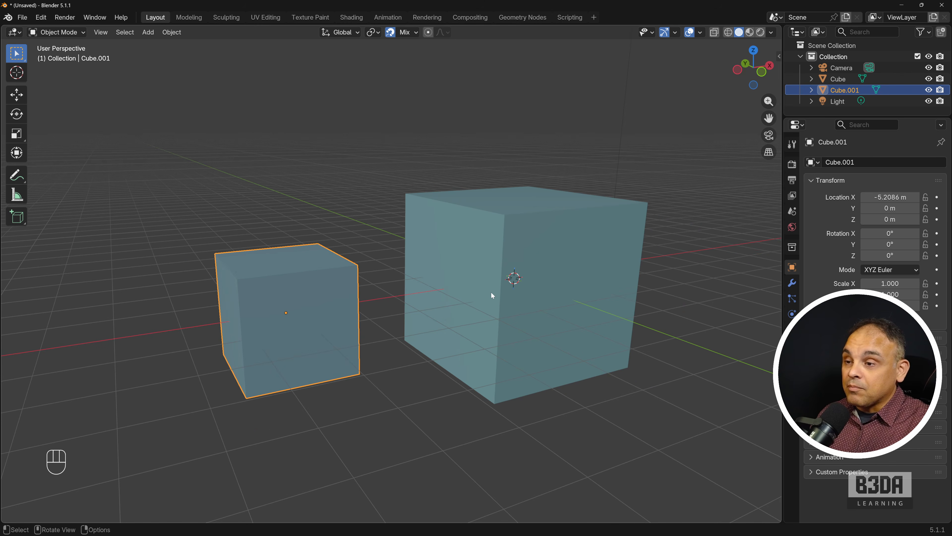
pyautogui.scroll(3, 425, 337)
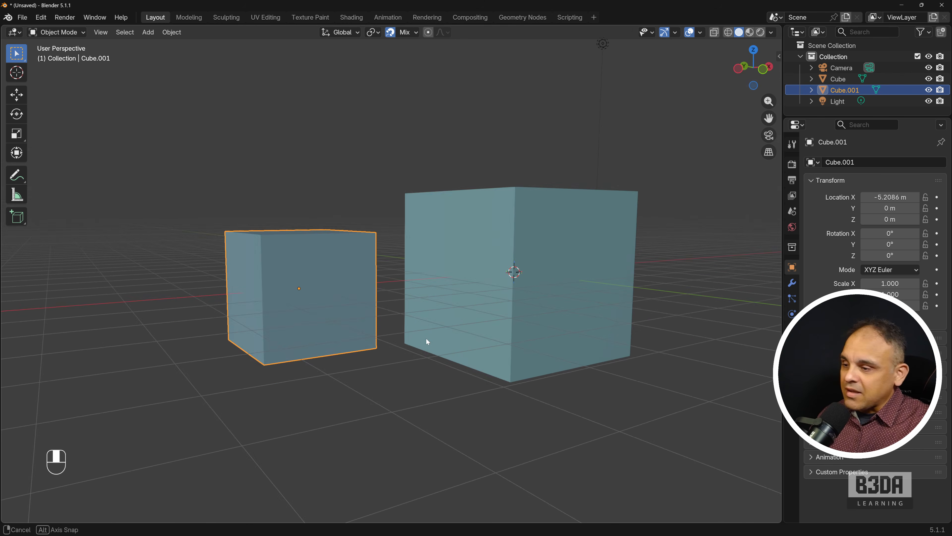
# - Examine the 3D cursor's position at the centre of the larger cube
pyautogui.keyDown('shift'); pyautogui.moveTo(369, 355); pyautogui.dragTo(399, 340, button='middle'); pyautogui.keyUp('shift')
pyautogui.scroll(-1, 395, 338)
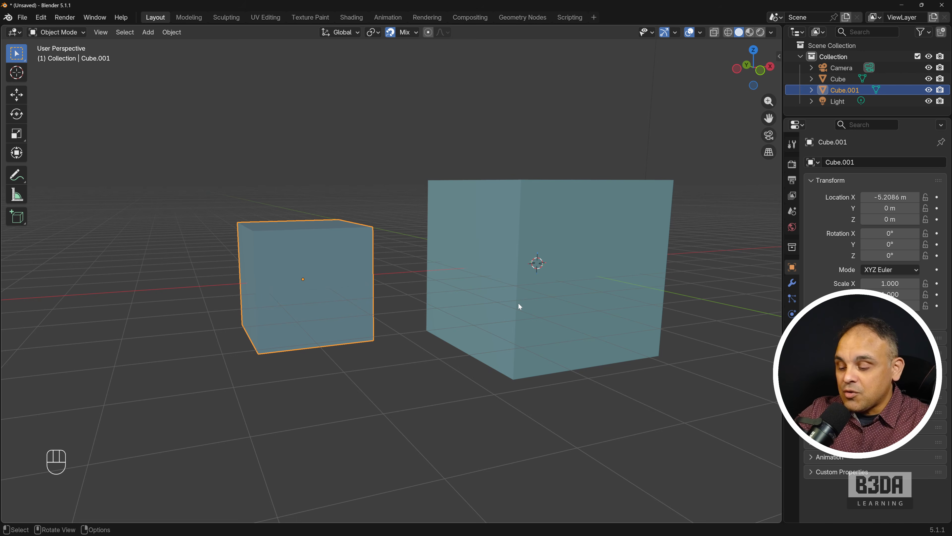
pyautogui.hotkey('ctrl', 'shift', '3')
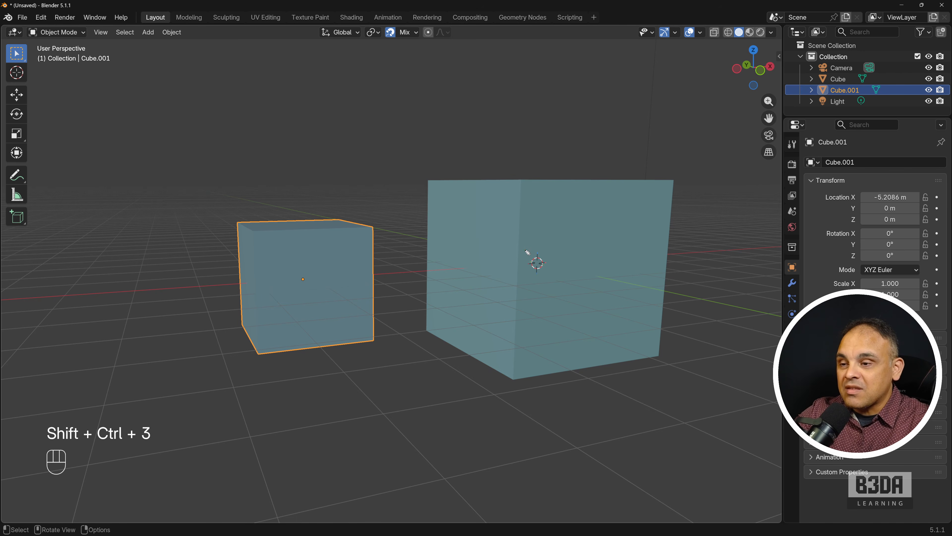
pyautogui.moveTo(516, 275); pyautogui.dragTo(528, 240)
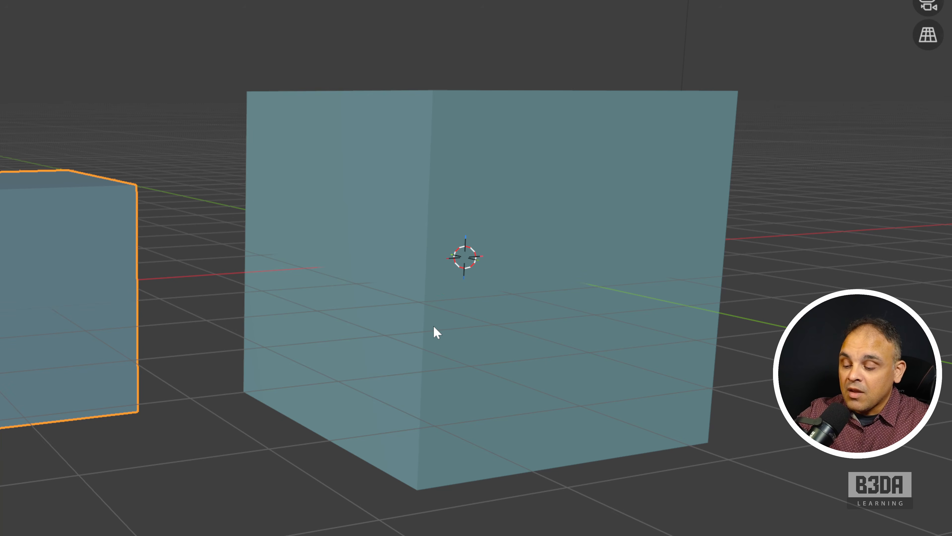
pyautogui.scroll(-4, 422, 257)
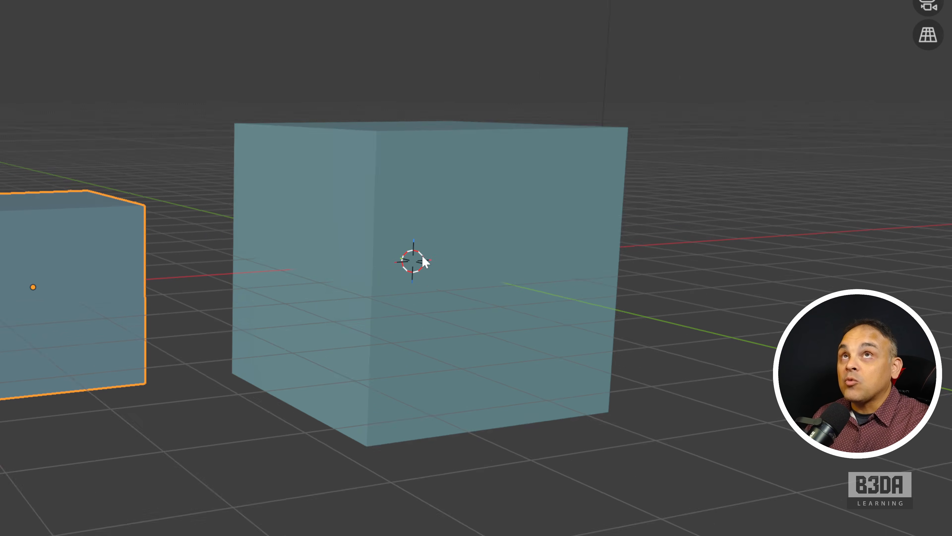
pyautogui.scroll(-1, 375, 271)
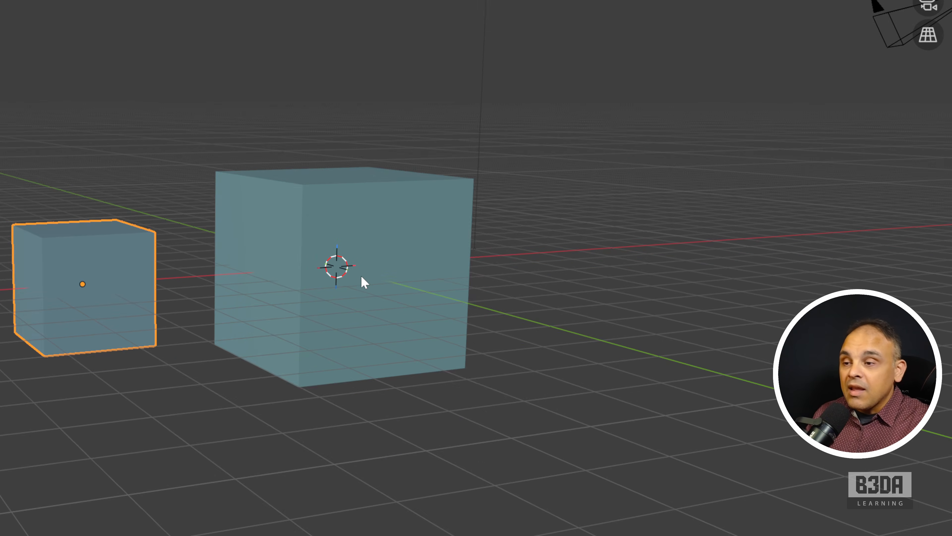
pyautogui.moveTo(303, 283); pyautogui.dragTo(315, 294, button='middle')
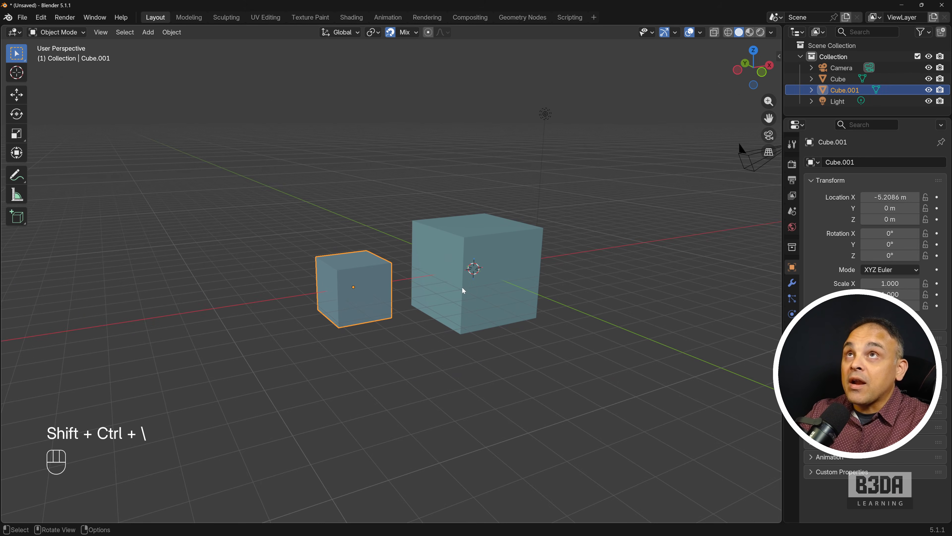
# - Place the 3D cursor at several empty spots around the two cubes
pyautogui.rightClick(612, 309)
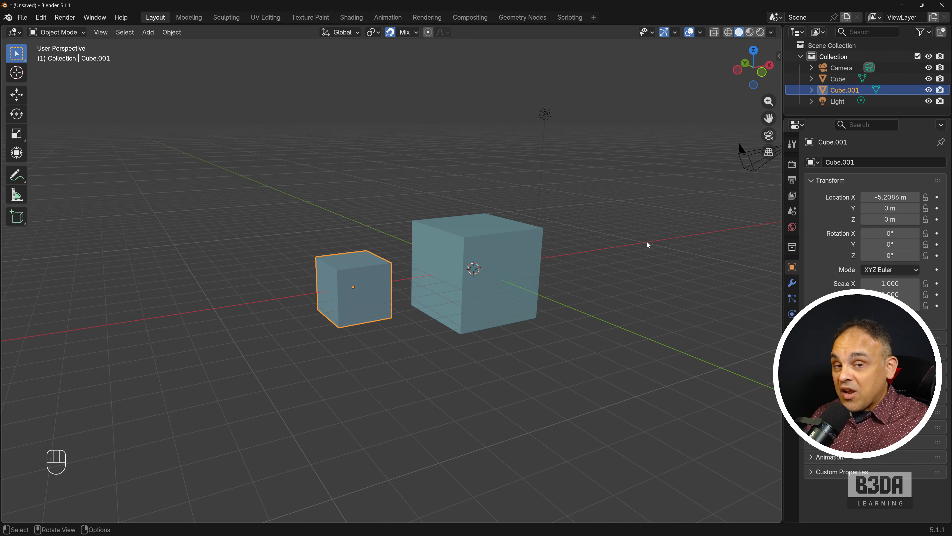
pyautogui.keyDown('shift'); pyautogui.moveTo(646, 240); pyautogui.dragTo(324, 207, button='right'); pyautogui.keyUp('shift')
pyautogui.keyDown('shift'); pyautogui.rightClick(617, 240); pyautogui.keyUp('shift')
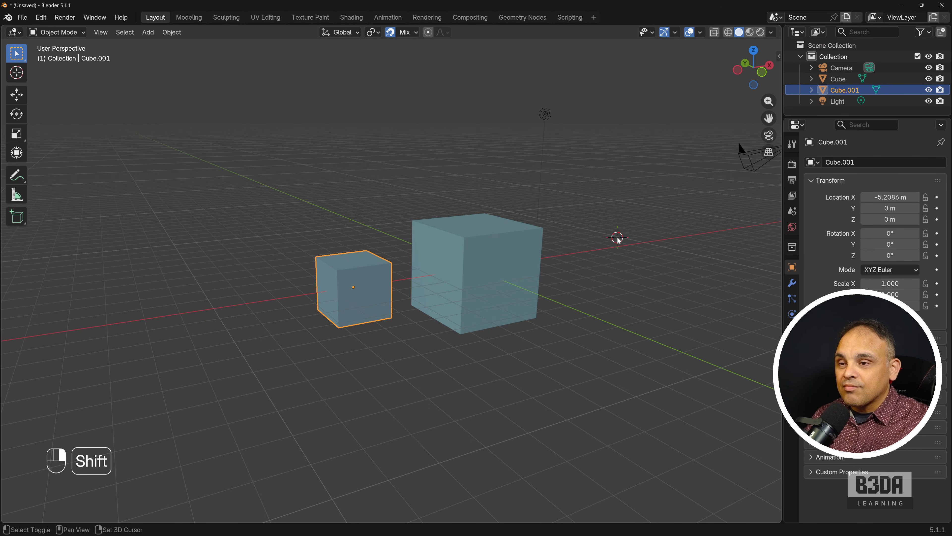
pyautogui.keyDown('shift'); pyautogui.rightClick(367, 174); pyautogui.keyUp('shift')
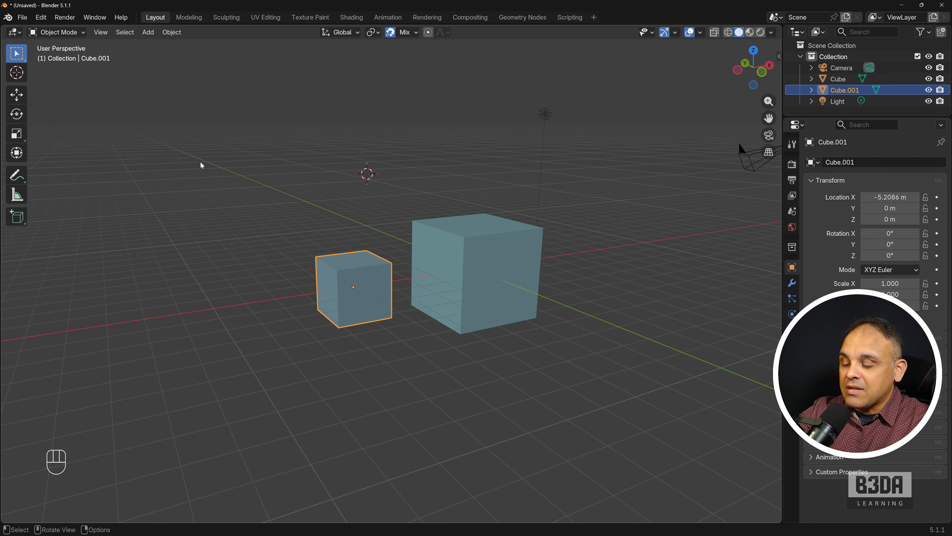
pyautogui.hotkey('ctrl', 'shift', 'a')
pyautogui.moveTo(154, 95); pyautogui.dragTo(27, 73)
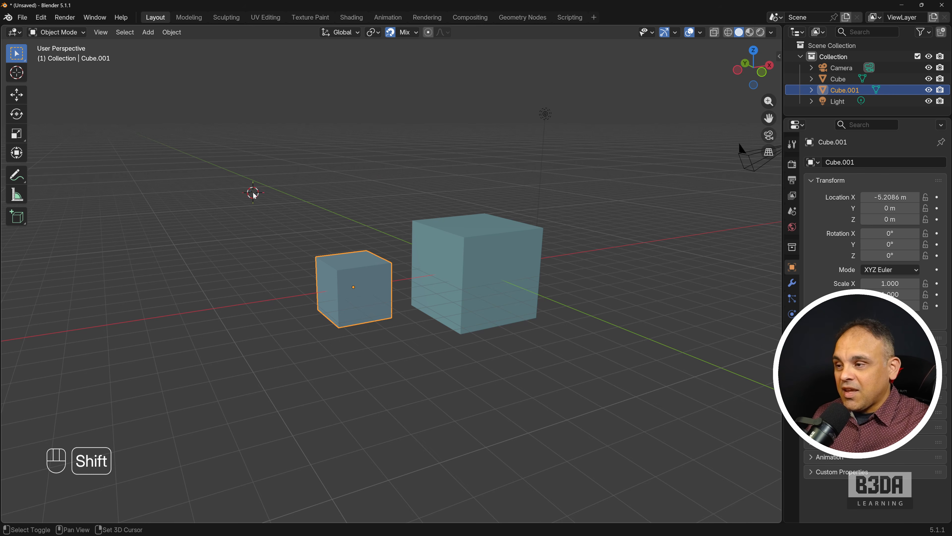
pyautogui.keyDown('shift'); pyautogui.rightClick(238, 275); pyautogui.keyUp('shift')
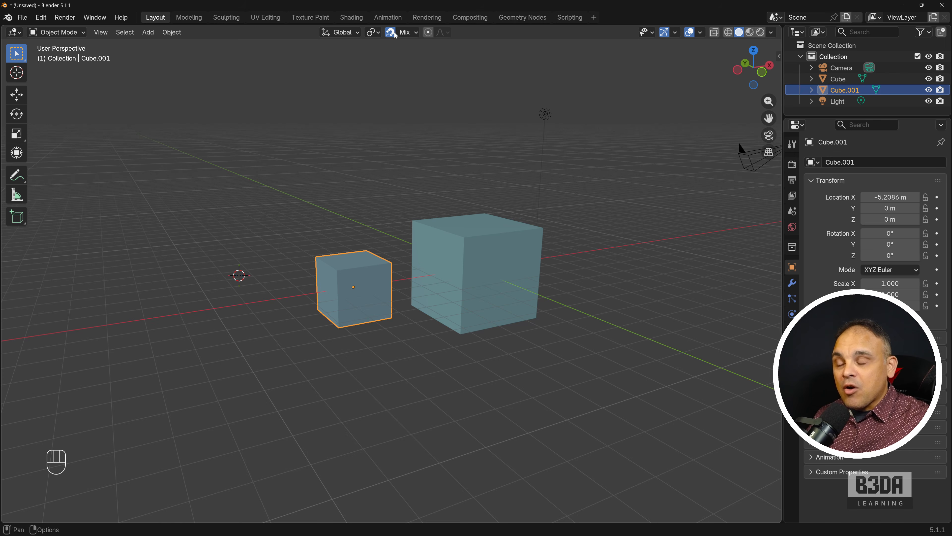
# - Snap the 3D cursor in turn to Cube.001's top corners, its top face centre and the centre of a side face
pyautogui.scroll(4, 367, 217)
pyautogui.keyDown('shift'); pyautogui.moveTo(354, 254); pyautogui.dragTo(433, 243, button='middle'); pyautogui.keyUp('shift')
pyautogui.hotkey('ctrl', 'shift', '2')
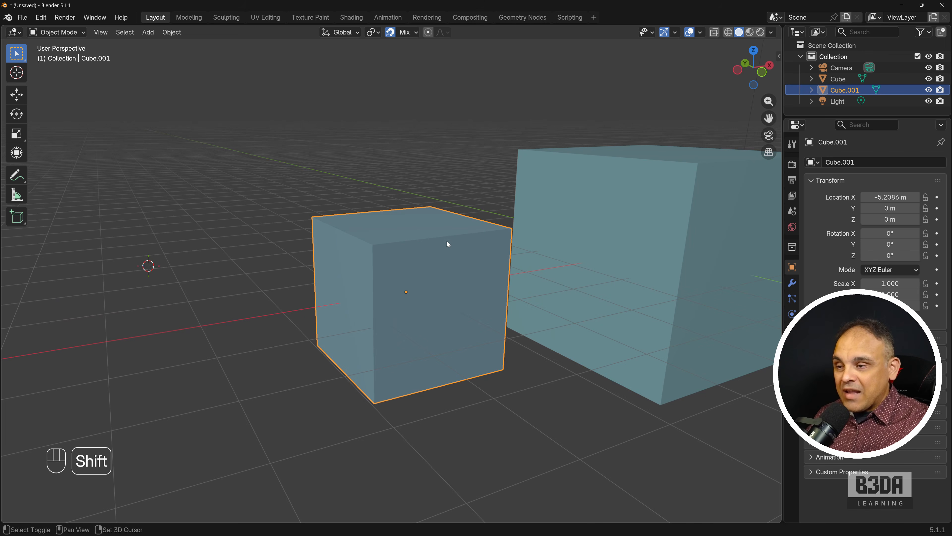
pyautogui.keyDown('shift'); pyautogui.moveTo(447, 240); pyautogui.dragTo(438, 241, button='right'); pyautogui.keyUp('shift')
pyautogui.moveTo(498, 240)
pyautogui.keyDown('shift'); pyautogui.mouseDown(button='right')
pyautogui.moveTo(505, 226)
pyautogui.moveTo(512, 237)
pyautogui.mouseUp(button='right'); pyautogui.keyUp('shift')
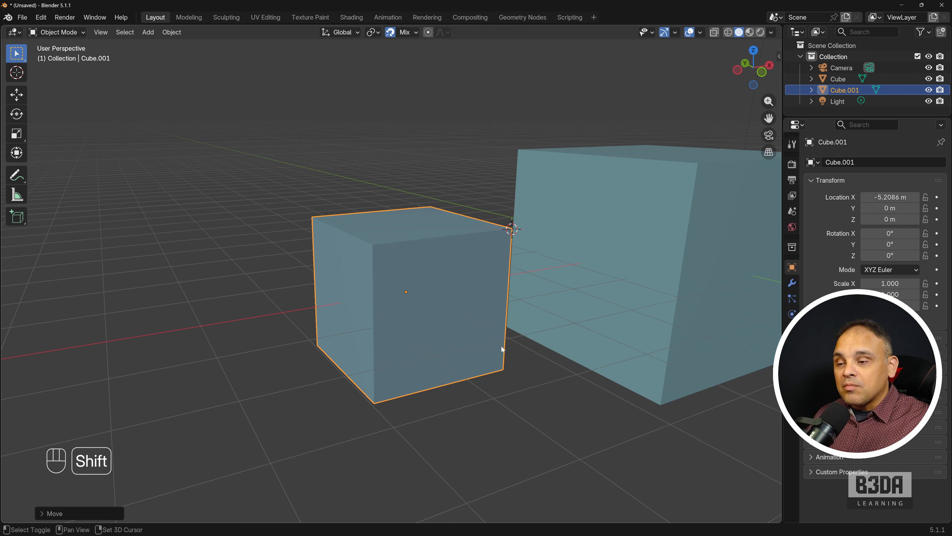
pyautogui.keyDown('shift'); pyautogui.moveTo(502, 346); pyautogui.dragTo(407, 222, button='right'); pyautogui.keyUp('shift')
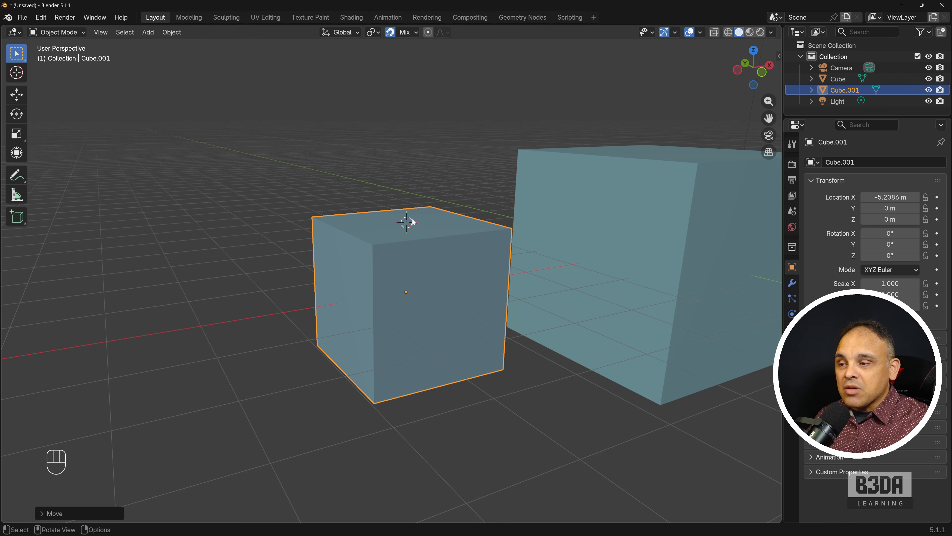
pyautogui.keyDown('shift'); pyautogui.moveTo(381, 249); pyautogui.dragTo(373, 246, button='right'); pyautogui.keyUp('shift')
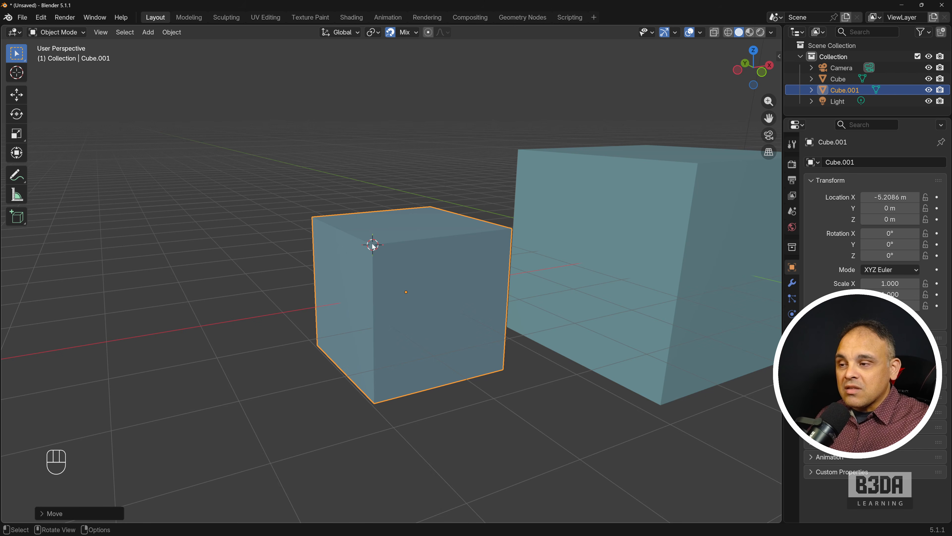
pyautogui.keyDown('shift'); pyautogui.moveTo(429, 314); pyautogui.dragTo(429, 312, button='right'); pyautogui.keyUp('shift')
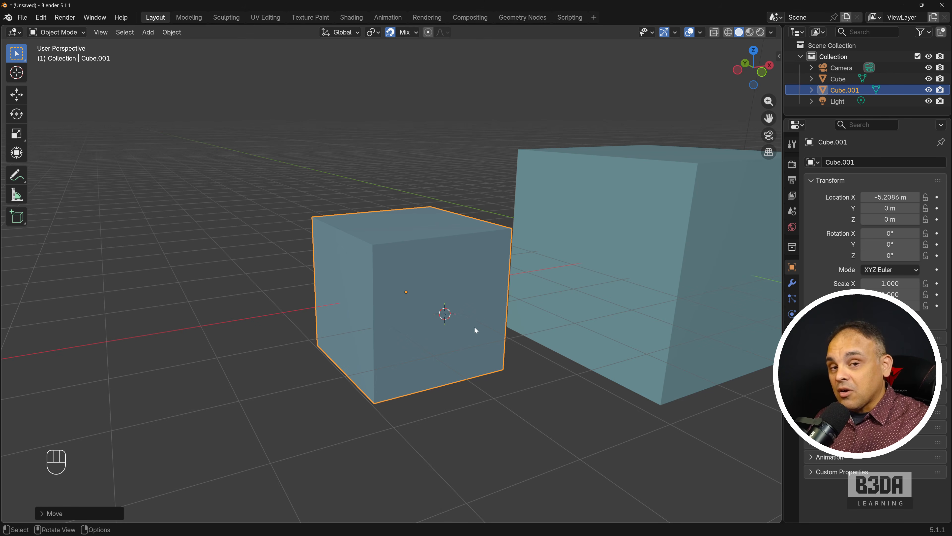
# - Snap the 3D cursor to the centre of Cube.001's bottom face
pyautogui.moveTo(467, 363); pyautogui.dragTo(440, 276, button='middle')
pyautogui.keyDown('shift'); pyautogui.moveTo(441, 230); pyautogui.dragTo(433, 242, button='right'); pyautogui.keyUp('shift')
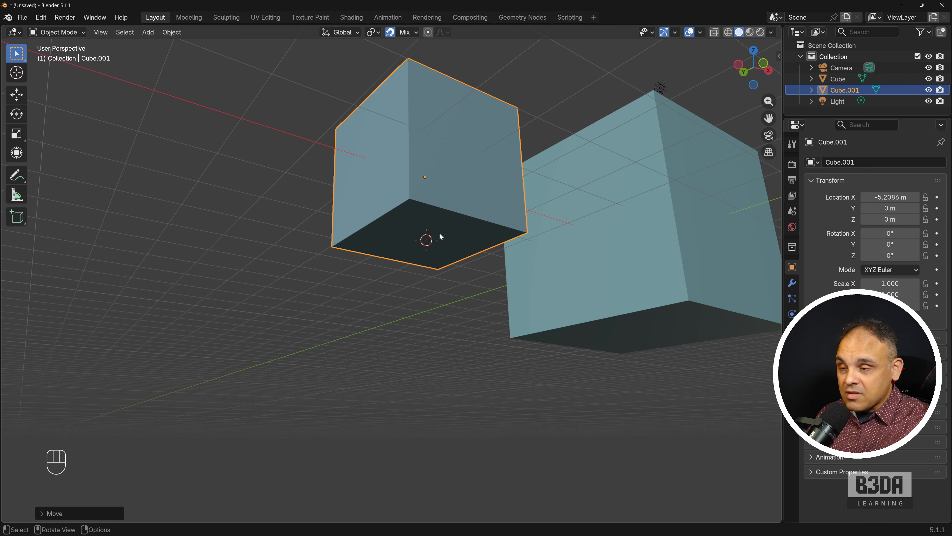
pyautogui.moveTo(438, 235); pyautogui.dragTo(429, 280, button='middle')
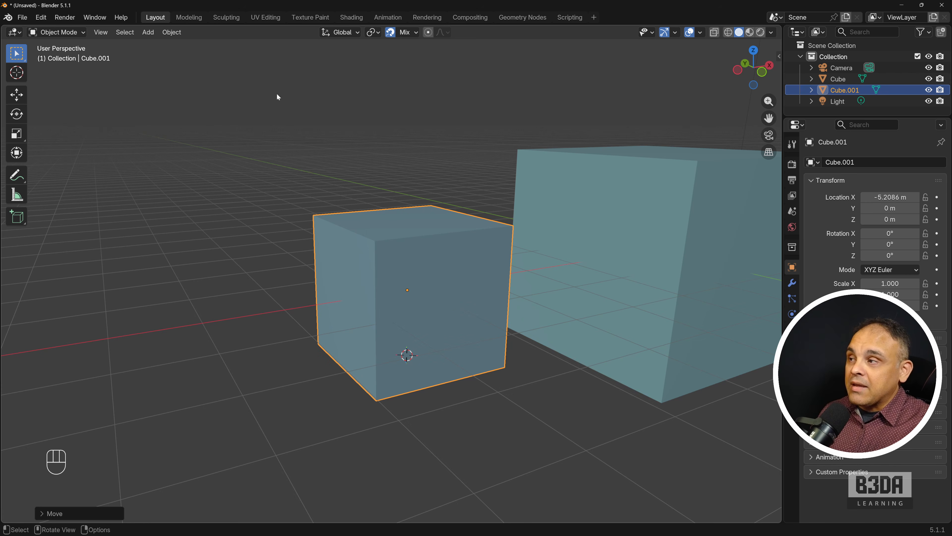
# - Set Cube.001's origin to the 3D cursor at its bottom face centre
pyautogui.click(178, 31)
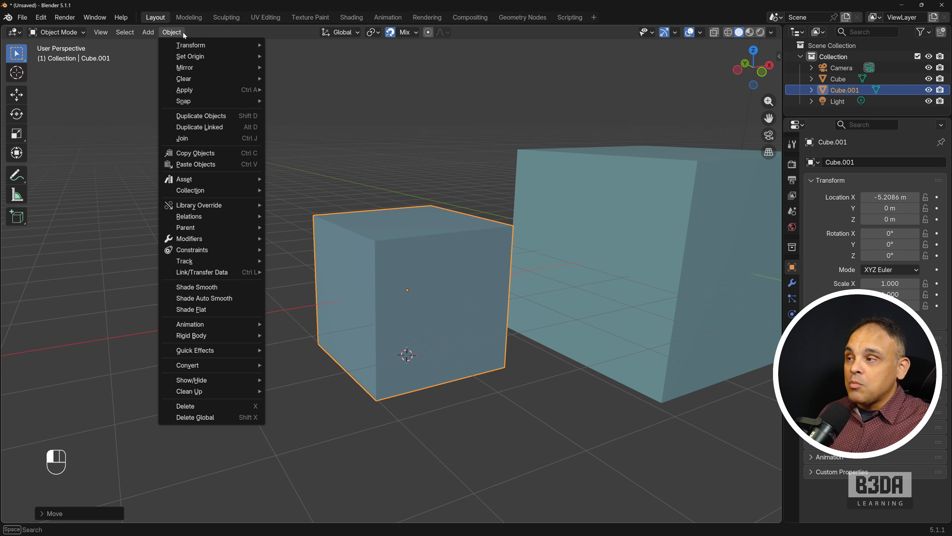
pyautogui.moveTo(227, 57)
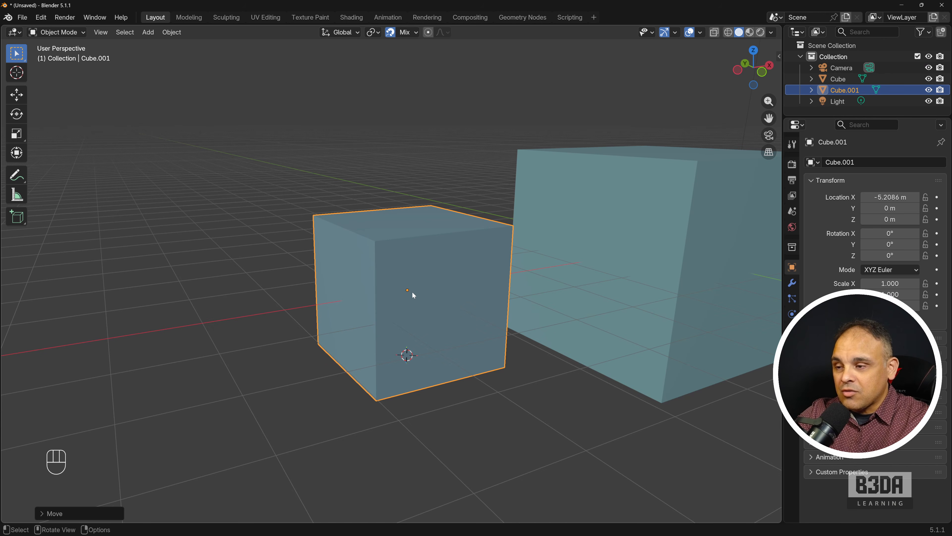
pyautogui.click(171, 32)
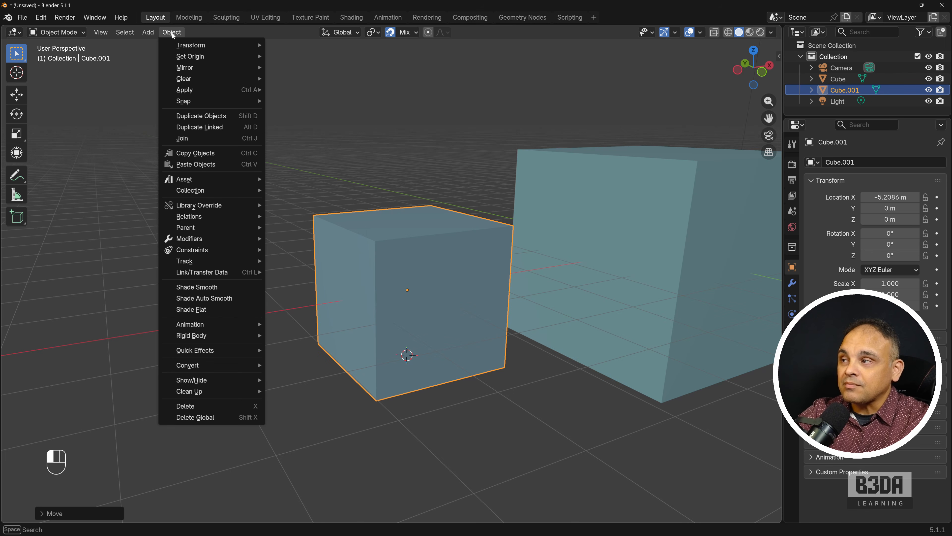
pyautogui.moveTo(222, 57)
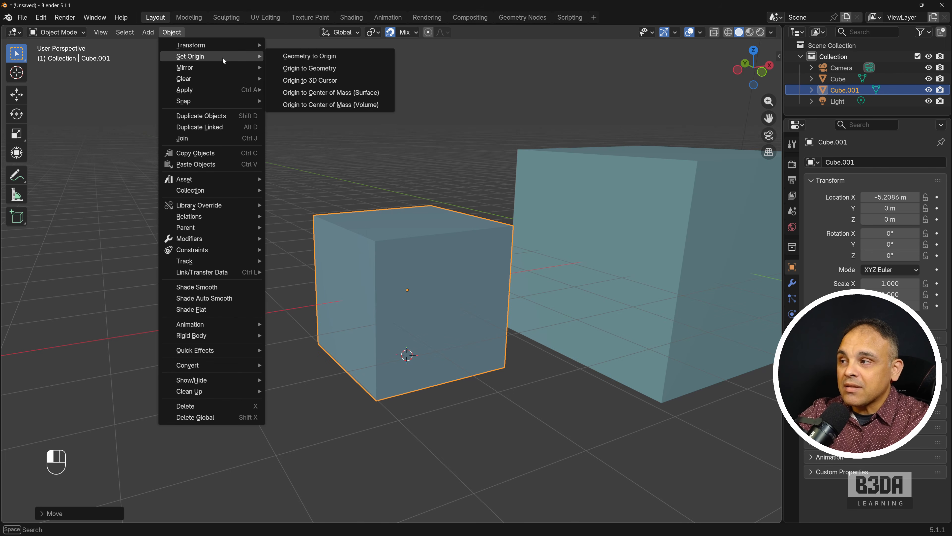
pyautogui.click(355, 79)
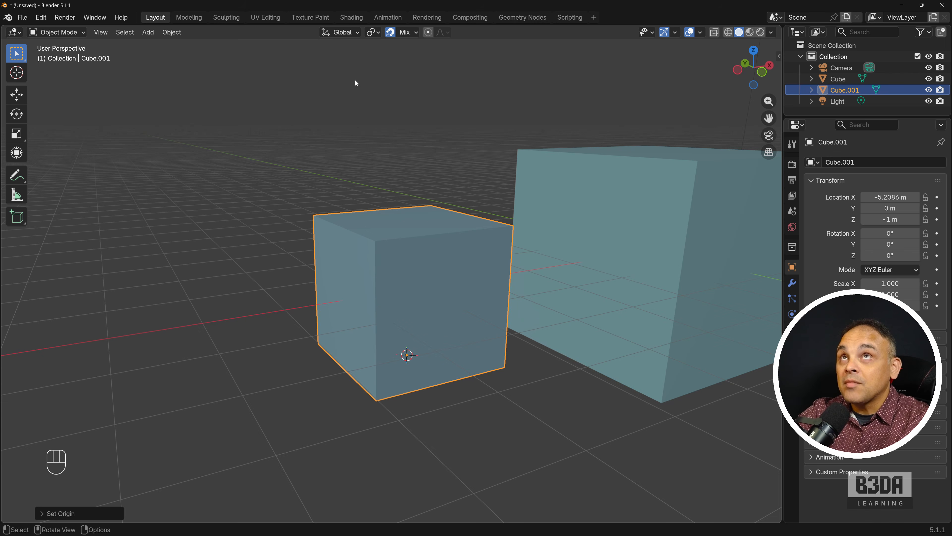
# - Snap the 3D cursor to a bottom corner of Cube.001 and set the cube's origin to the cursor
pyautogui.moveTo(437, 388); pyautogui.dragTo(427, 351, button='middle')
pyautogui.scroll(3, 382, 250)
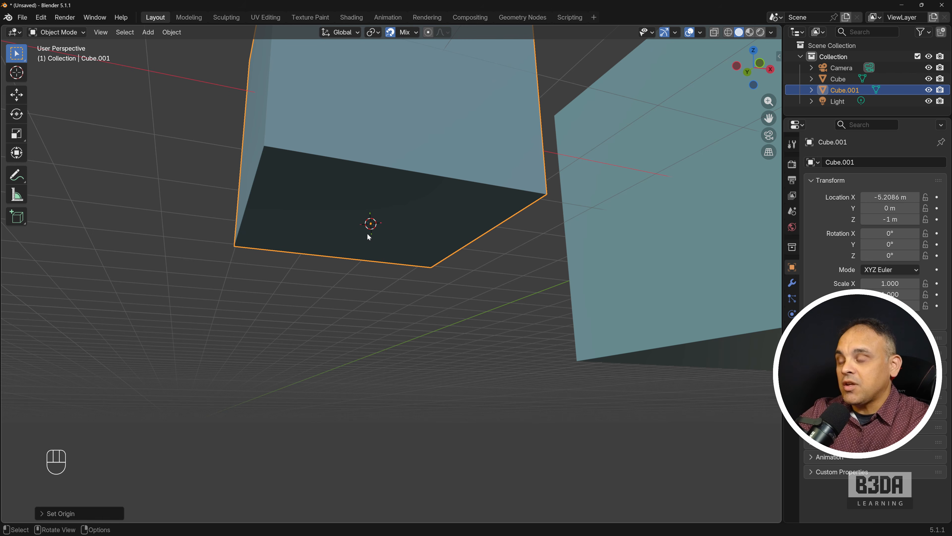
pyautogui.keyDown('shift'); pyautogui.moveTo(308, 163); pyautogui.dragTo(303, 212, button='right'); pyautogui.keyUp('shift')
pyautogui.click(179, 30)
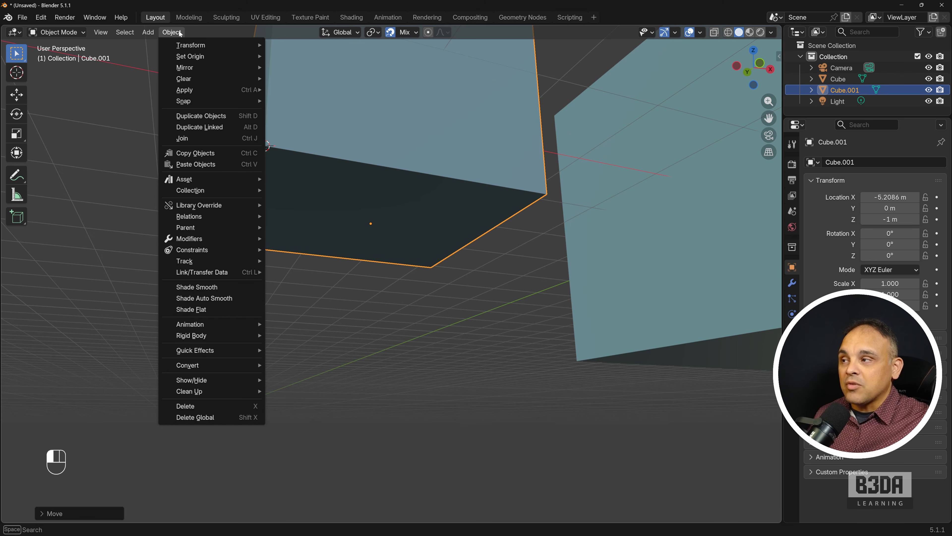
pyautogui.moveTo(195, 58)
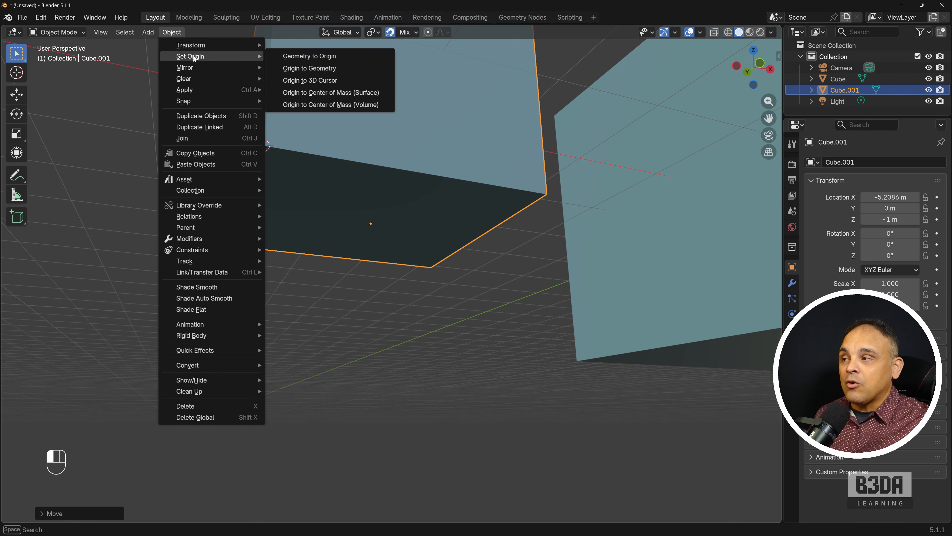
pyautogui.click(356, 80)
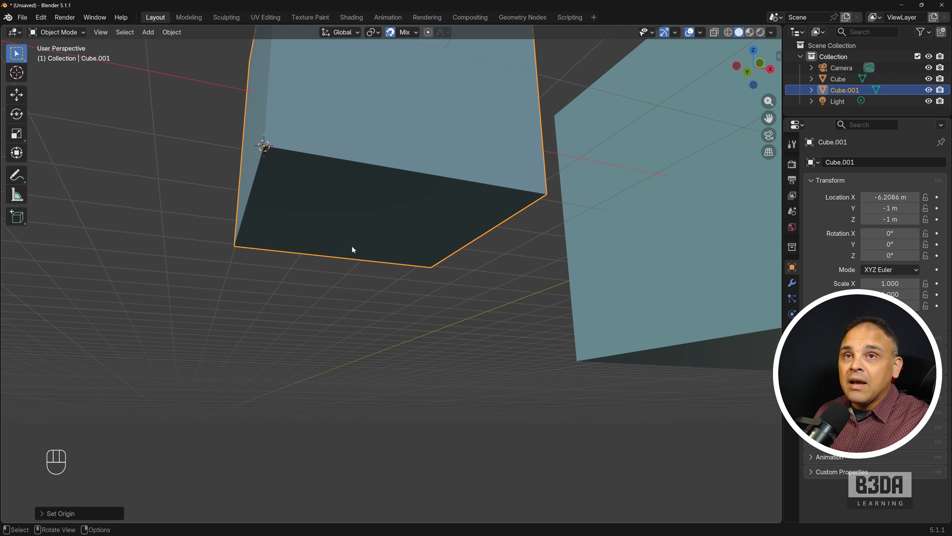
# - Snap the 3D cursor from the bottom corner of Cube.001 back to the centre of its bottom face
pyautogui.scroll(-5, 352, 245)
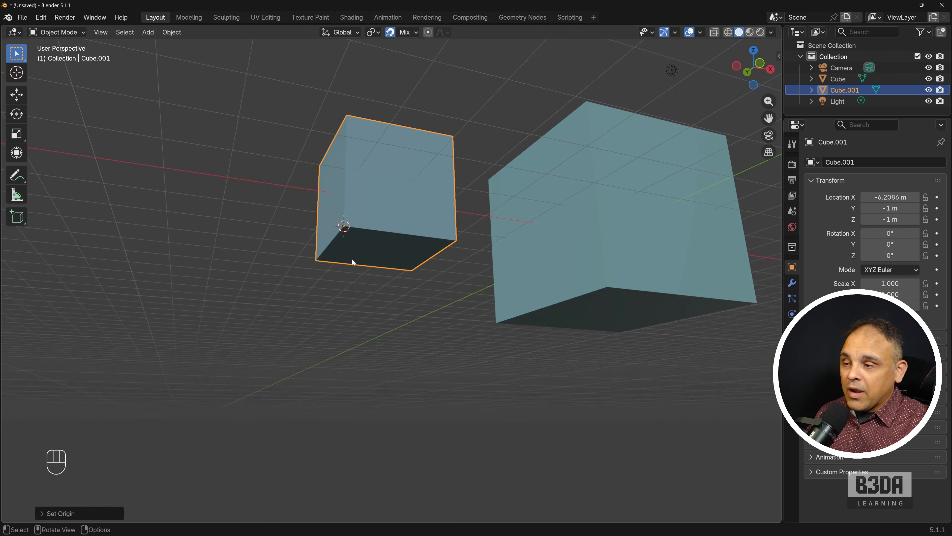
pyautogui.keyDown('shift'); pyautogui.moveTo(353, 245); pyautogui.dragTo(306, 293, button='middle'); pyautogui.keyUp('shift')
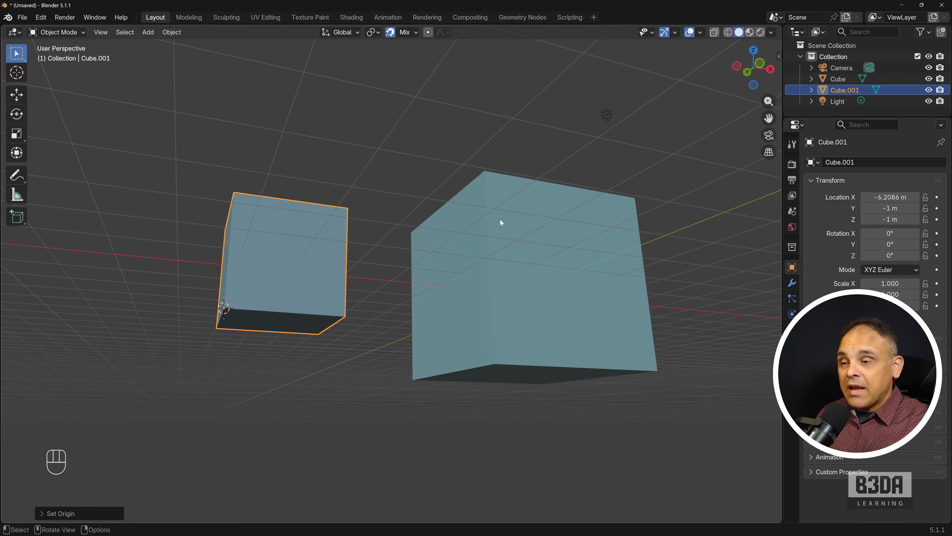
pyautogui.moveTo(500, 220); pyautogui.dragTo(383, 304, button='middle')
pyautogui.keyDown('shift'); pyautogui.moveTo(314, 258); pyautogui.dragTo(295, 267, button='right'); pyautogui.keyUp('shift')
pyautogui.scroll(4, 300, 283)
pyautogui.keyDown('shift'); pyautogui.moveTo(296, 251); pyautogui.dragTo(436, 280, button='middle'); pyautogui.keyUp('shift')
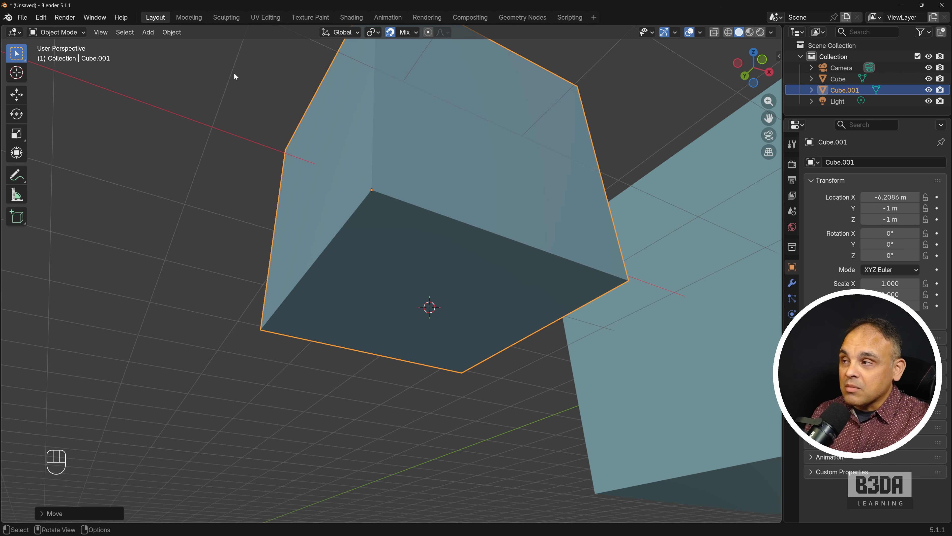
# - Set Cube.001's origin to the 3D cursor at the centre of its bottom face
pyautogui.click(175, 33)
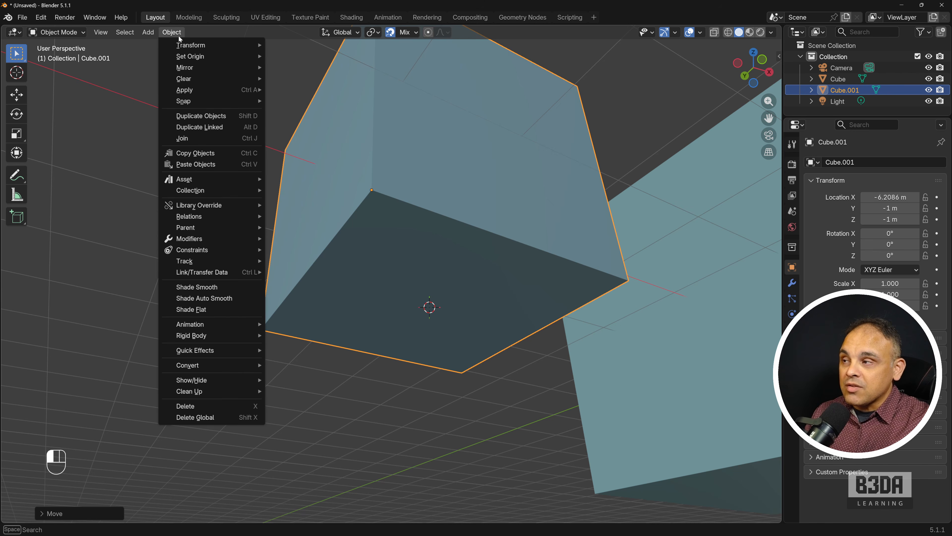
pyautogui.moveTo(222, 55)
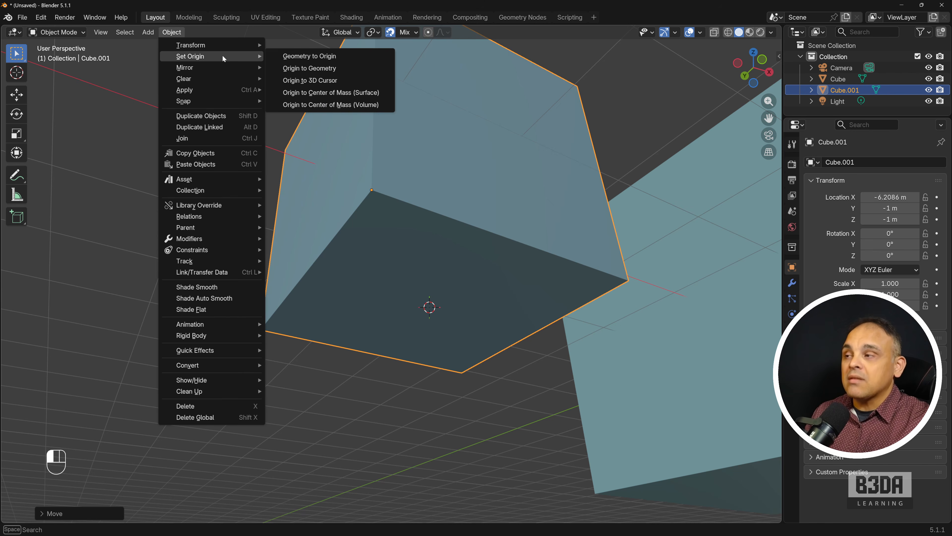
pyautogui.click(347, 80)
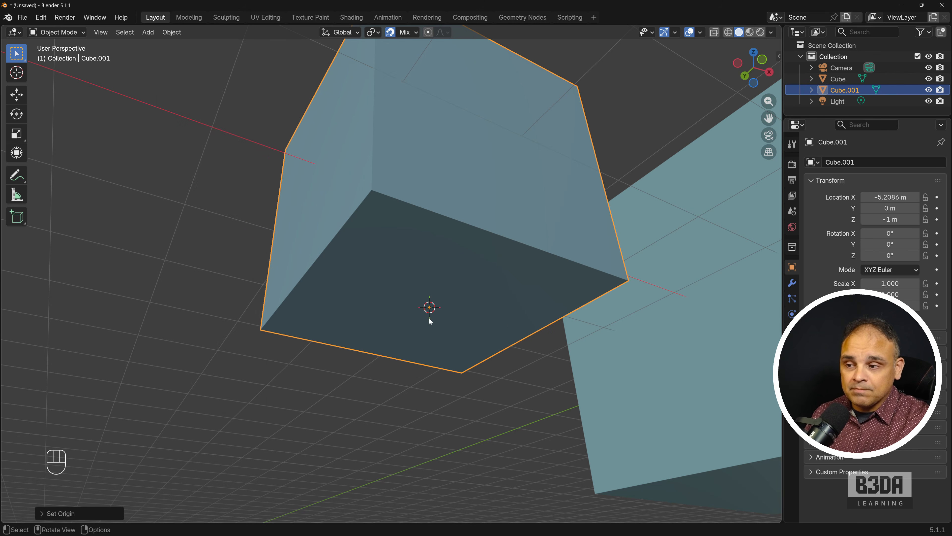
pyautogui.scroll(-5, 441, 366)
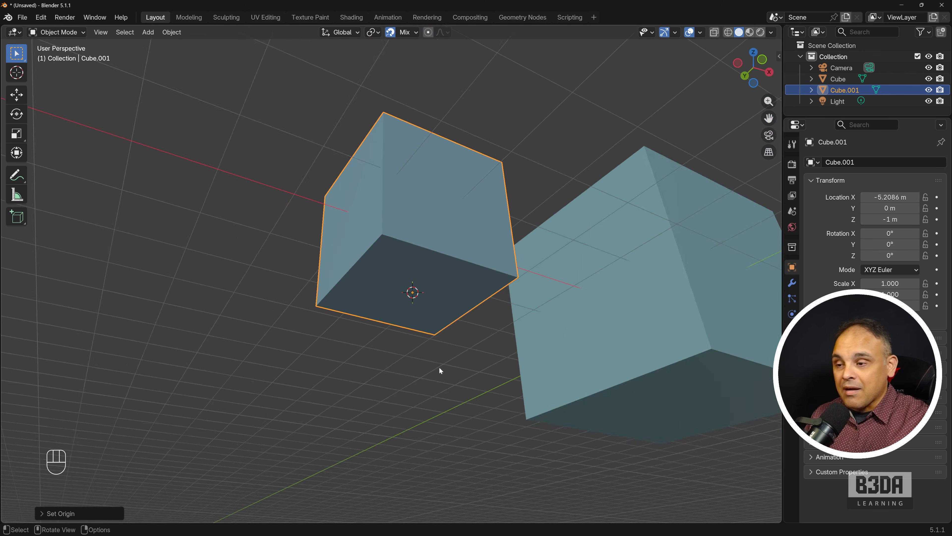
pyautogui.moveTo(440, 370); pyautogui.dragTo(398, 382, button='middle')
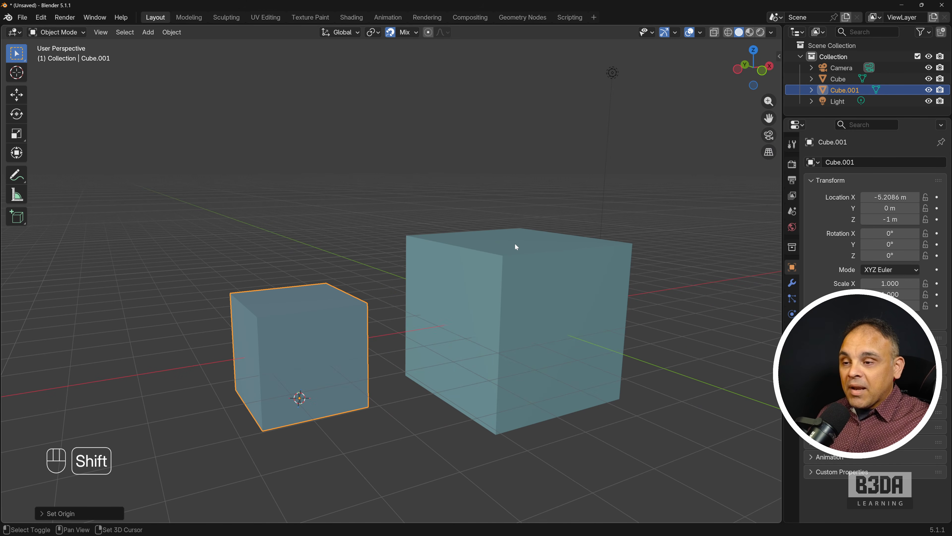
# - Snap the 3D cursor to the centre of the larger cube's top face
pyautogui.keyDown('shift'); pyautogui.moveTo(515, 242); pyautogui.dragTo(517, 243, button='right'); pyautogui.keyUp('shift')
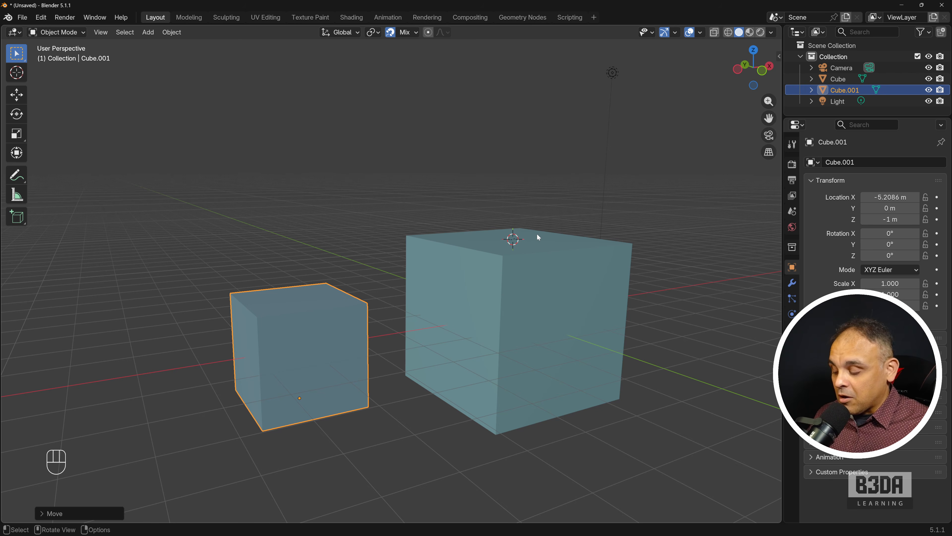
pyautogui.keyDown('shift'); pyautogui.moveTo(547, 248); pyautogui.dragTo(513, 239, button='right'); pyautogui.keyUp('shift')
pyautogui.moveTo(535, 306); pyautogui.dragTo(523, 288, button='middle')
pyautogui.scroll(-1, 532, 314)
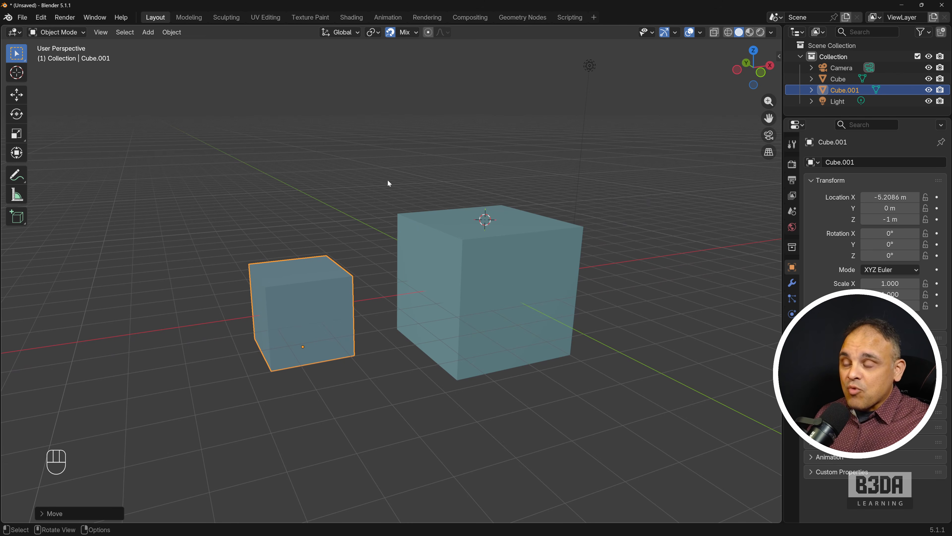
# - Move Cube.001 onto the 3D cursor at the larger cube's top face centre using Selection to Cursor
pyautogui.click(176, 34)
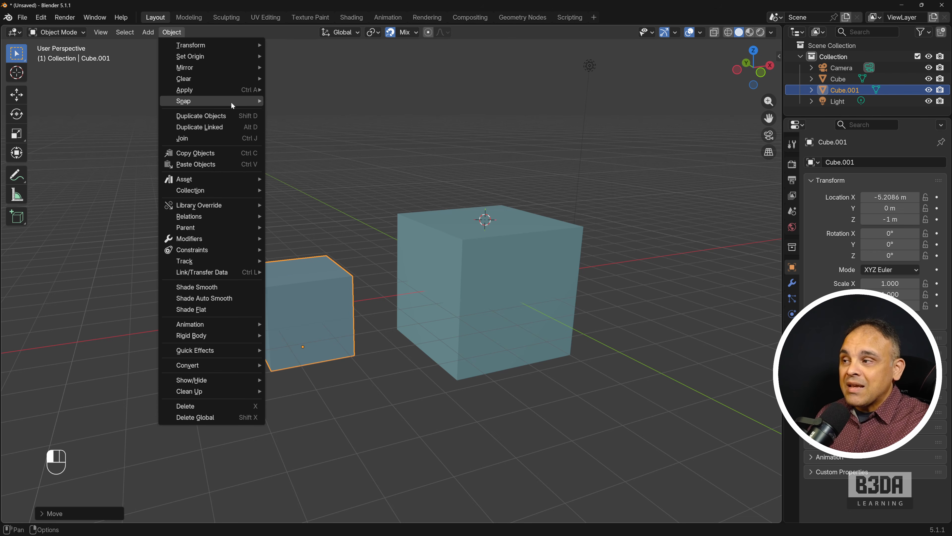
pyautogui.moveTo(231, 101)
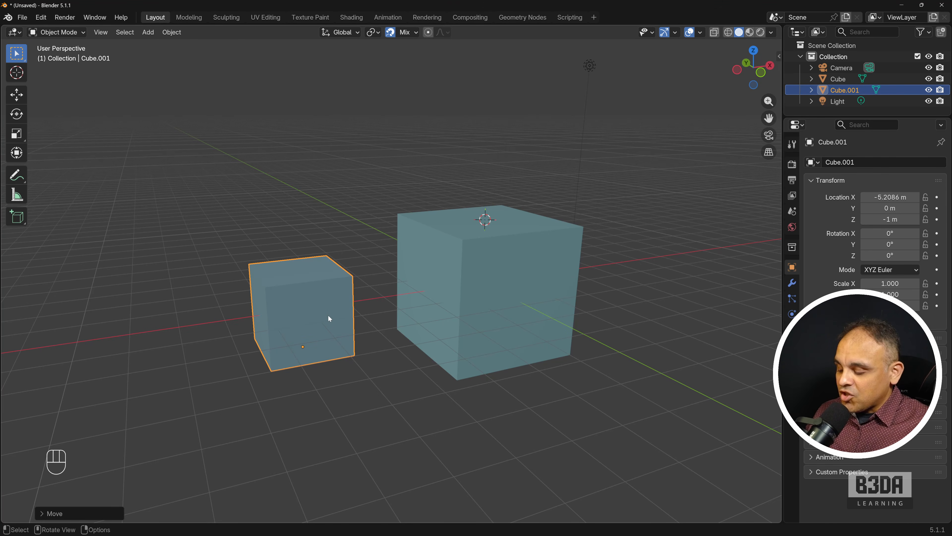
pyautogui.hotkey('shift', 's')
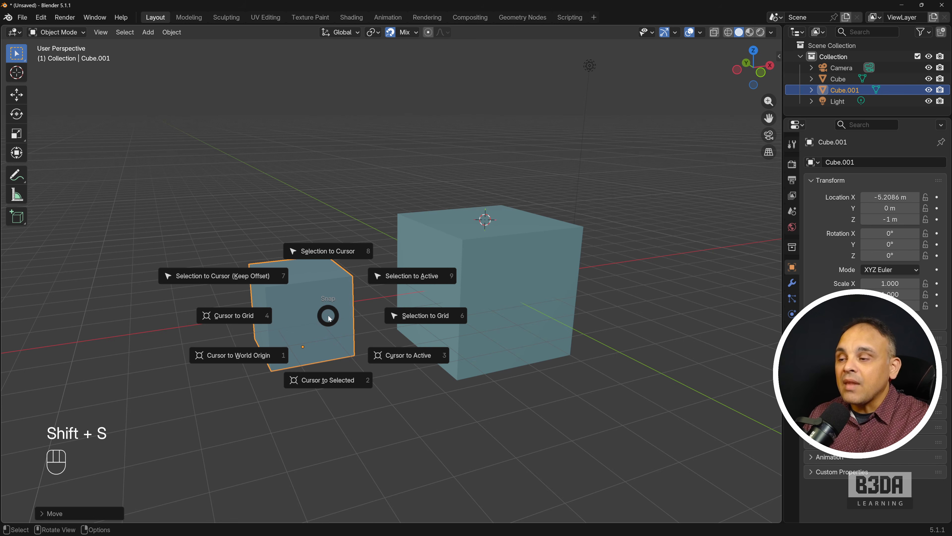
pyautogui.click(326, 258)
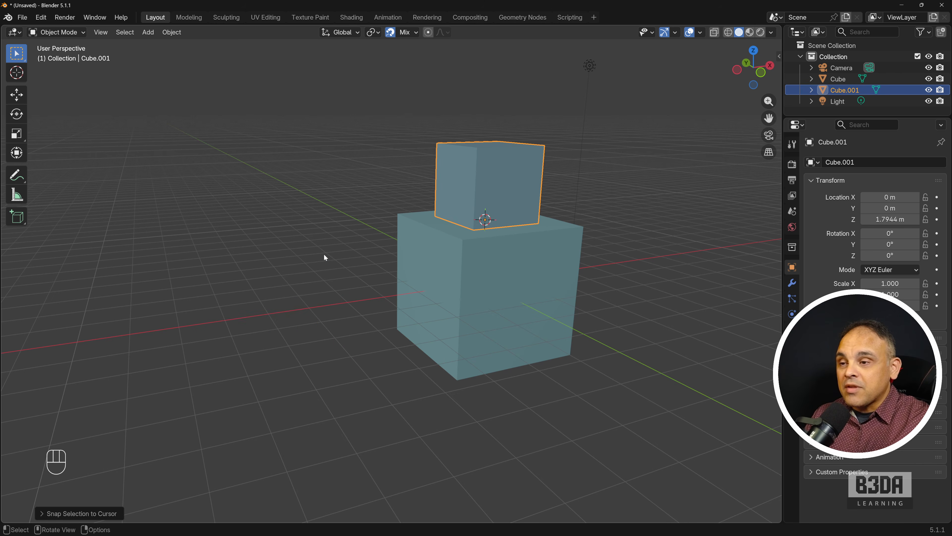
# - Snap the 3D cursor to the larger cube's top corner at positive X, negative Y and move Cube.001 to it
pyautogui.scroll(3, 549, 262)
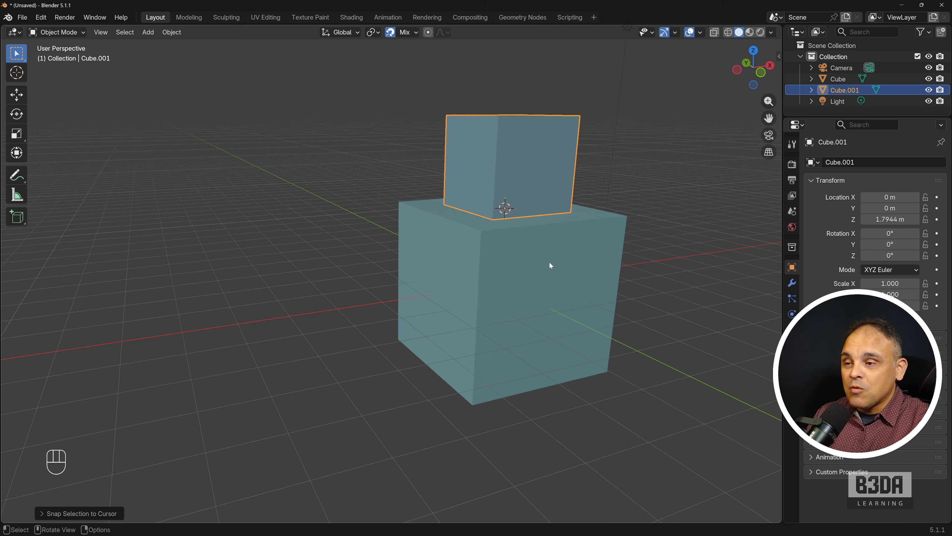
pyautogui.keyDown('shift'); pyautogui.moveTo(549, 261); pyautogui.dragTo(442, 295, button='middle'); pyautogui.keyUp('shift')
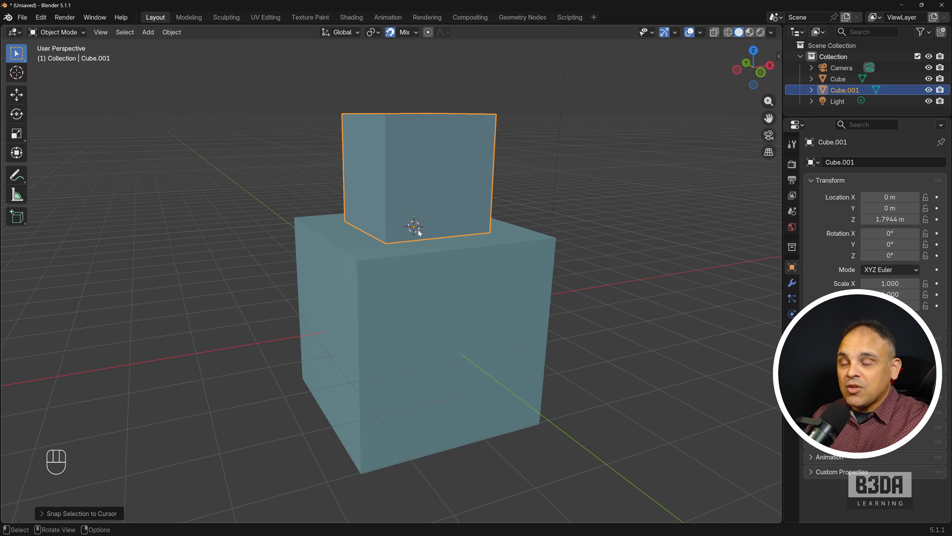
pyautogui.keyDown('shift'); pyautogui.moveTo(419, 232); pyautogui.dragTo(627, 259, button='right'); pyautogui.keyUp('shift')
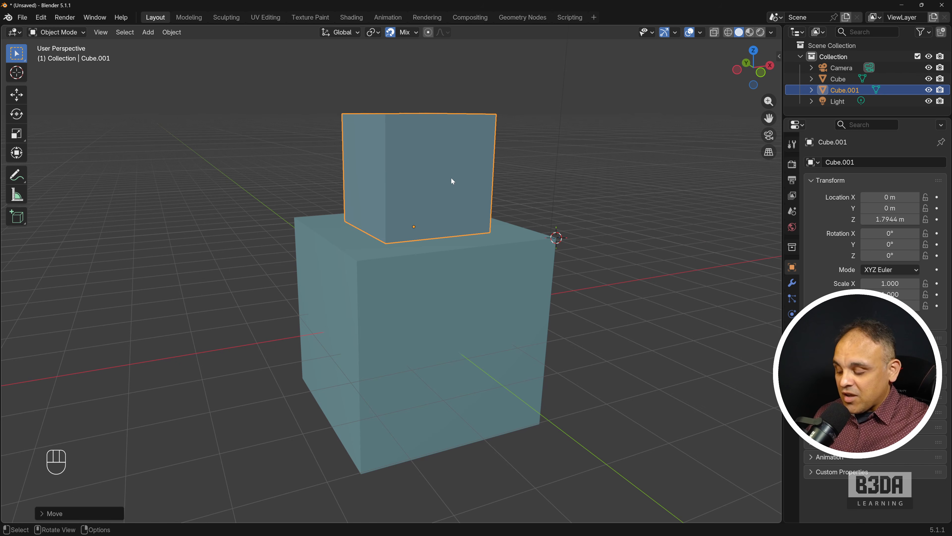
pyautogui.hotkey('shift', 's')
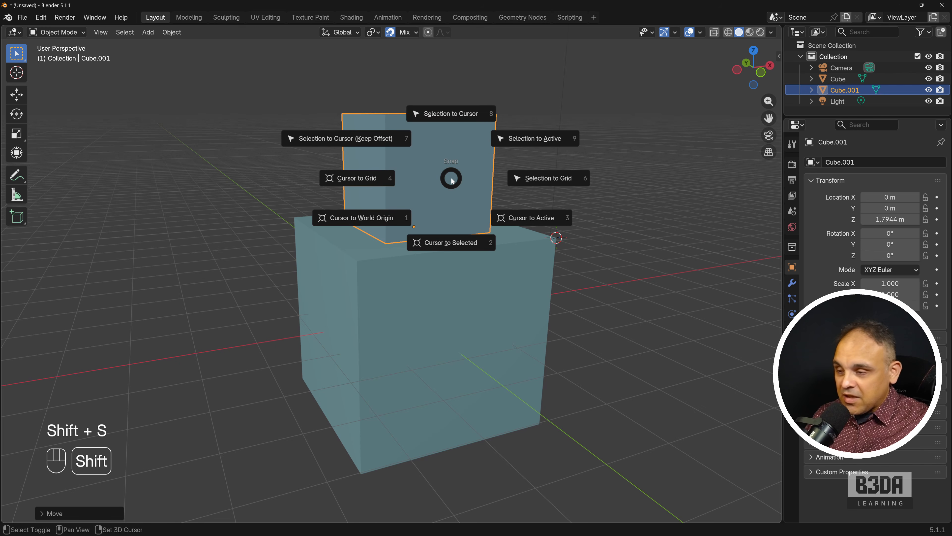
pyautogui.click(456, 114)
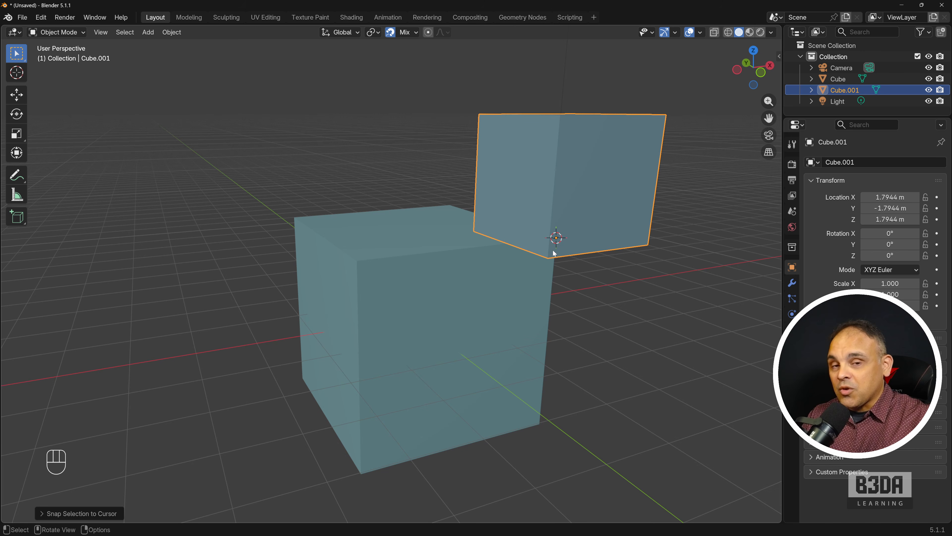
# - Snap the 3D cursor to the midpoint of the larger cube's top edge on the negative X side and move Cube.001 onto it
pyautogui.keyDown('shift'); pyautogui.moveTo(344, 238); pyautogui.dragTo(320, 236, button='right'); pyautogui.keyUp('shift')
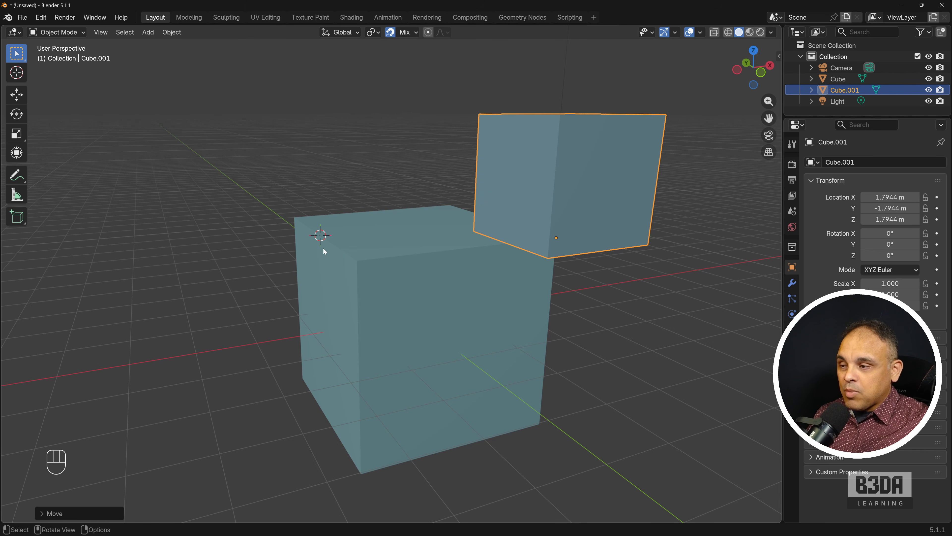
pyautogui.moveTo(310, 249); pyautogui.dragTo(322, 261, button='middle')
pyautogui.scroll(-2, 322, 261)
pyautogui.hotkey('shift', 's')
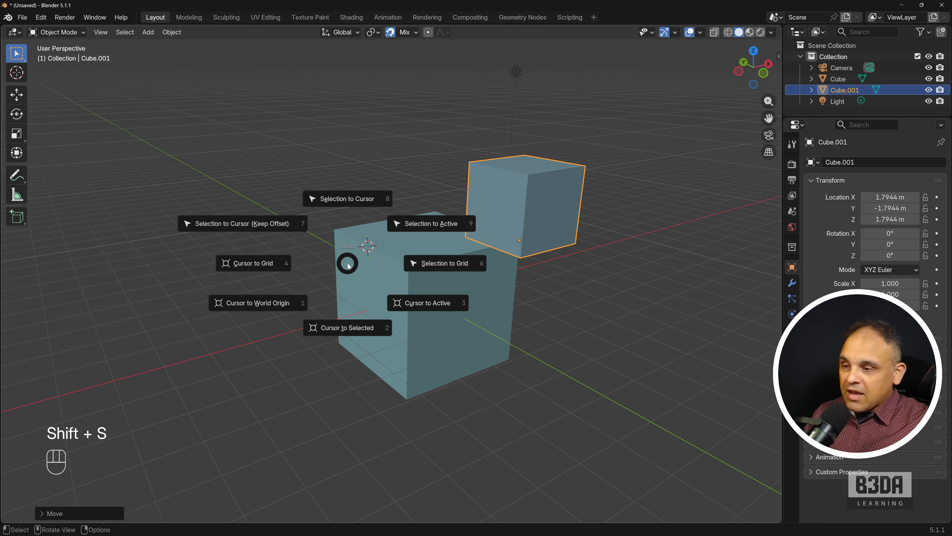
pyautogui.click(348, 198)
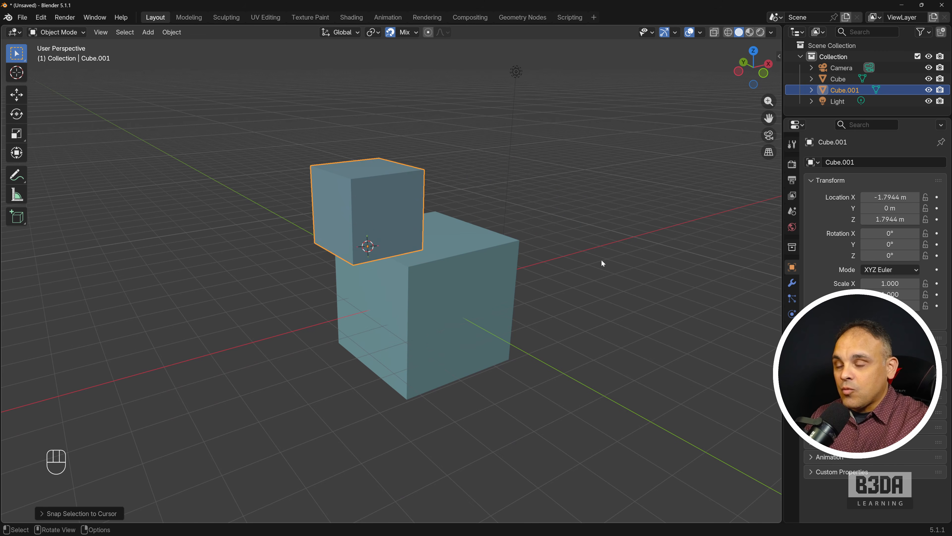
# - Select the larger cube and snap the 3D cursor to its origin with Cursor to Selected
pyautogui.moveTo(564, 329); pyautogui.dragTo(486, 311, button='middle')
pyautogui.click(442, 288)
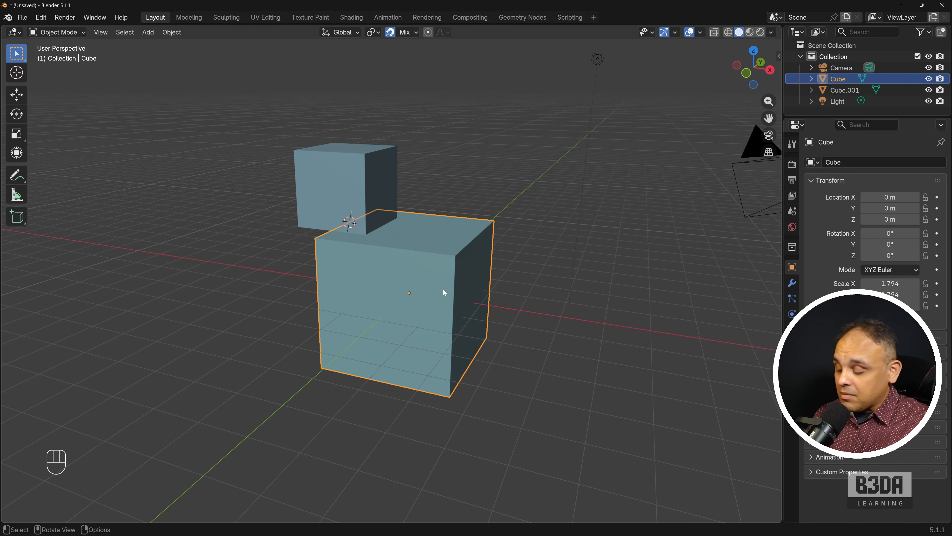
pyautogui.hotkey('shift', 's')
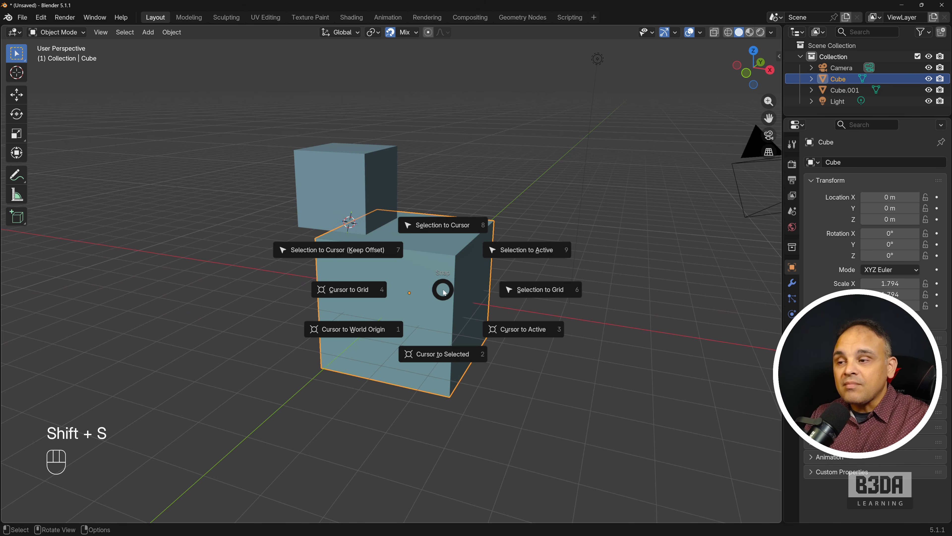
pyautogui.click(457, 357)
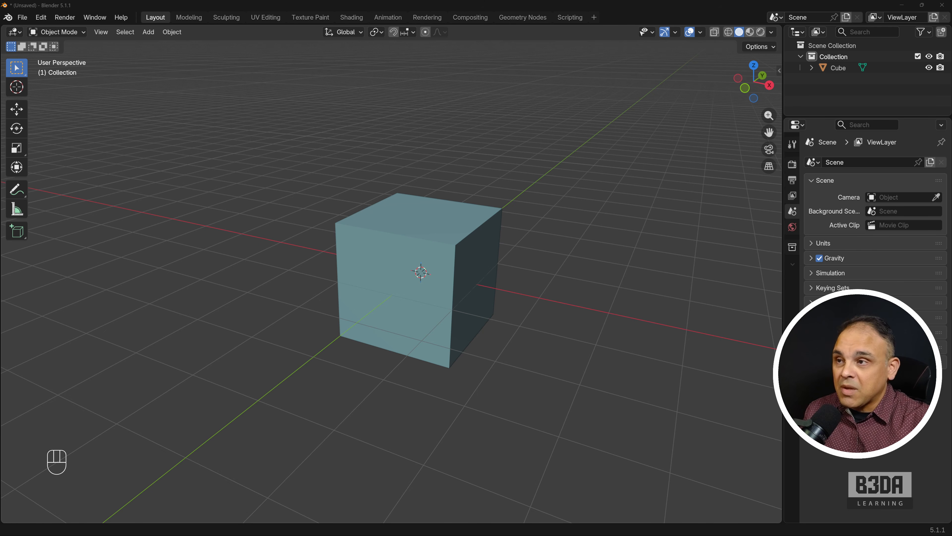
# - Delete the cube without a confirmation prompt and undo the deletion
pyautogui.click(439, 252)
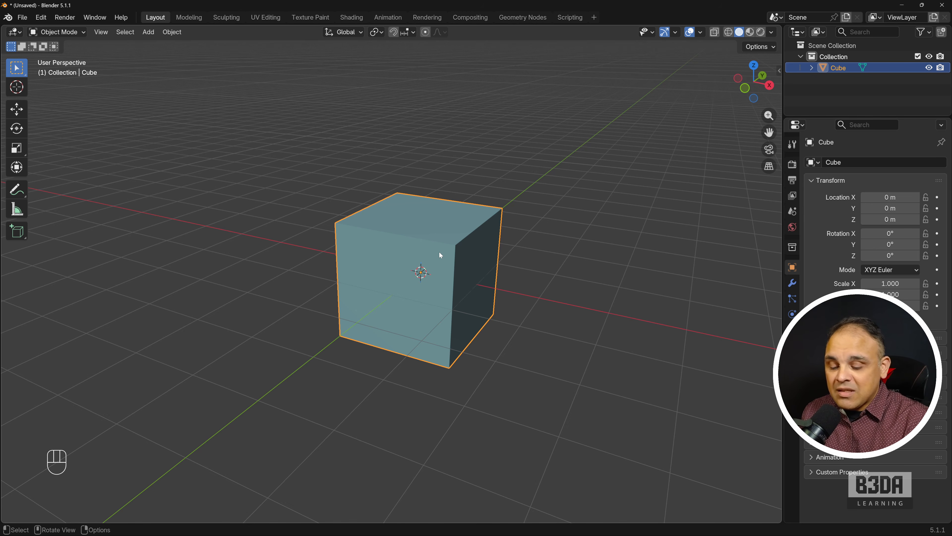
pyautogui.press('Delete')
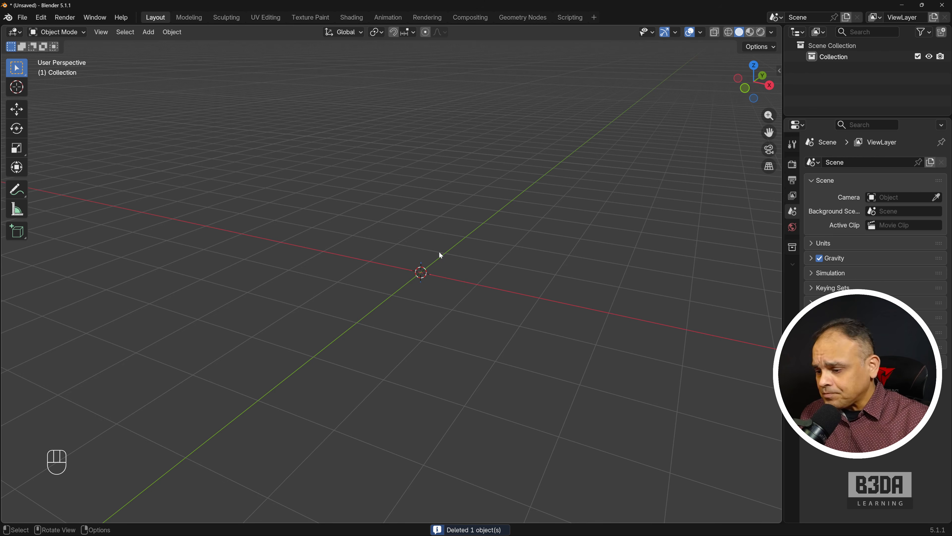
pyautogui.hotkey('ctrl', 'z')
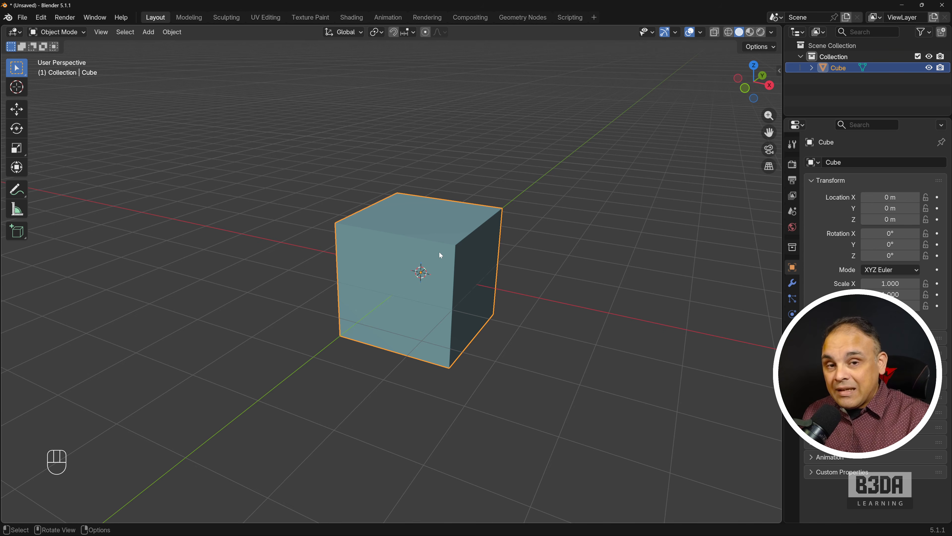
# - Delete the selected cube through the confirmation prompt
pyautogui.press('x')
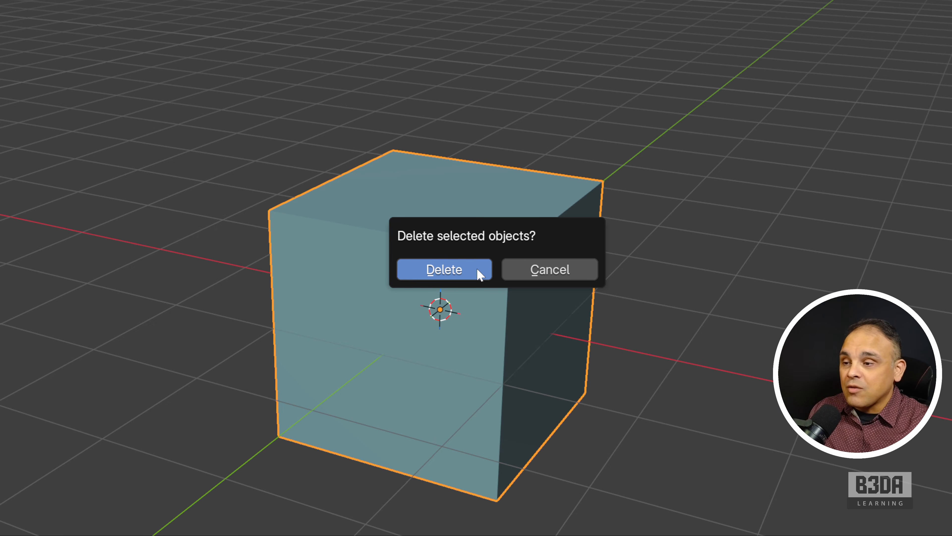
pyautogui.click(468, 271)
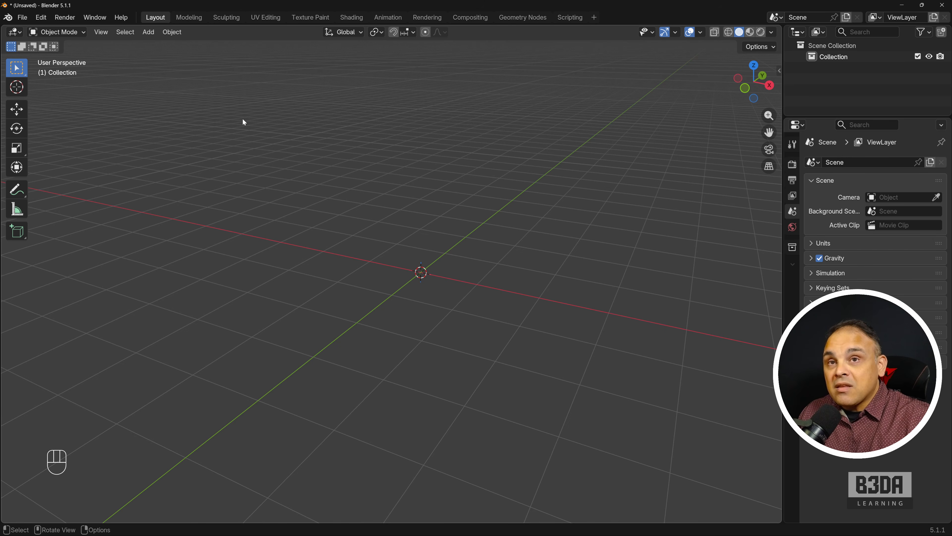
# - Add a cube mesh at the 3D cursor in the empty scene
pyautogui.click(153, 35)
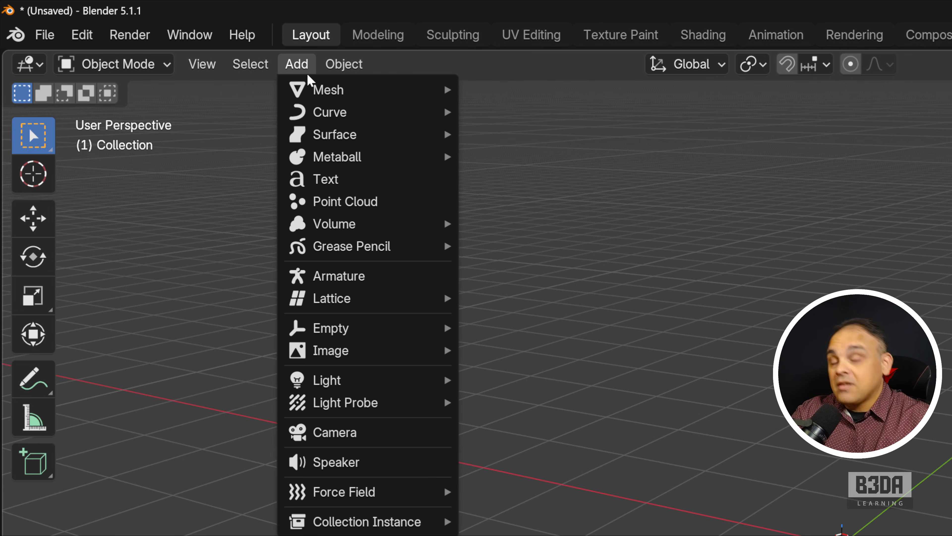
pyautogui.moveTo(378, 92)
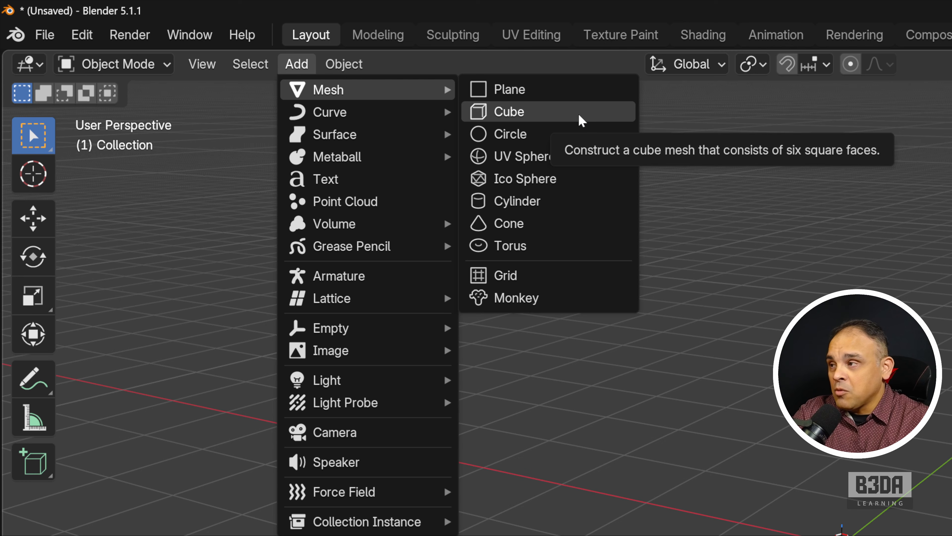
pyautogui.moveTo(390, 114)
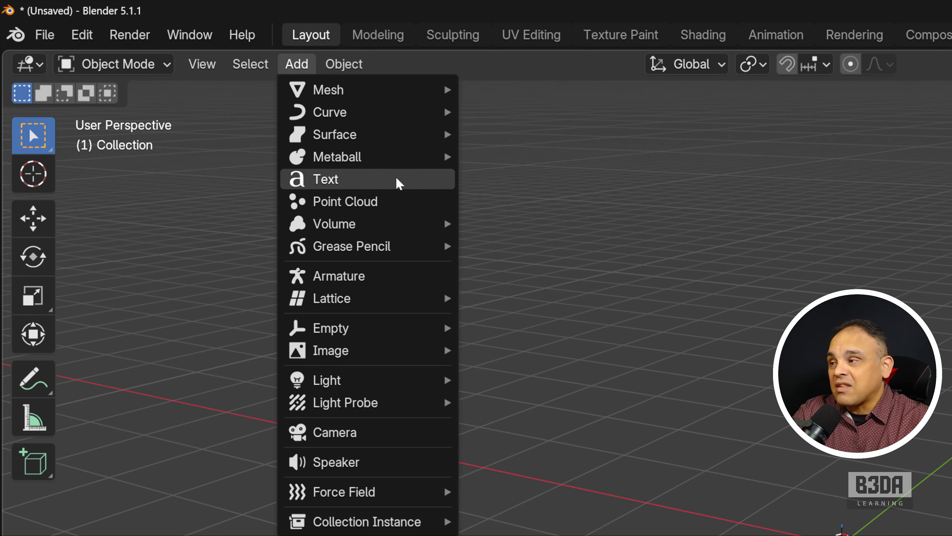
pyautogui.moveTo(403, 381)
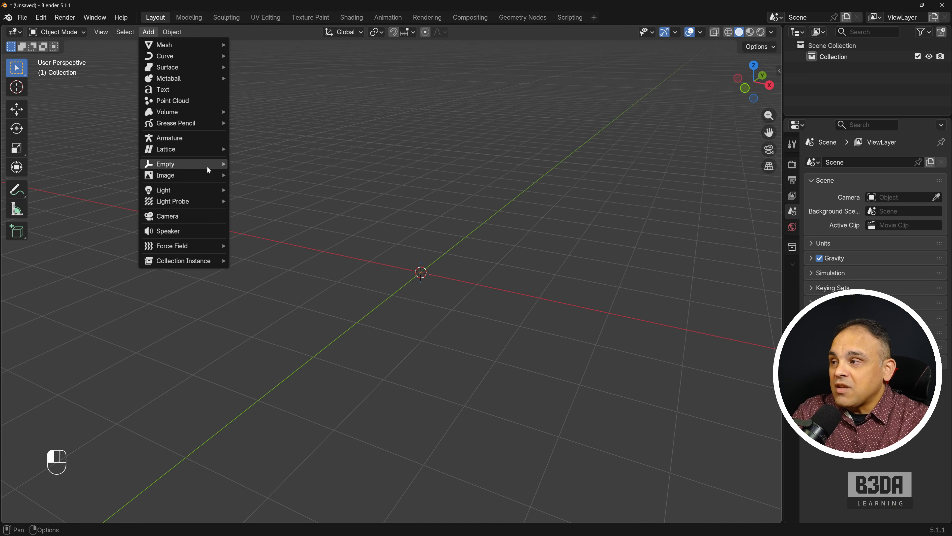
pyautogui.moveTo(203, 43)
pyautogui.click(284, 50)
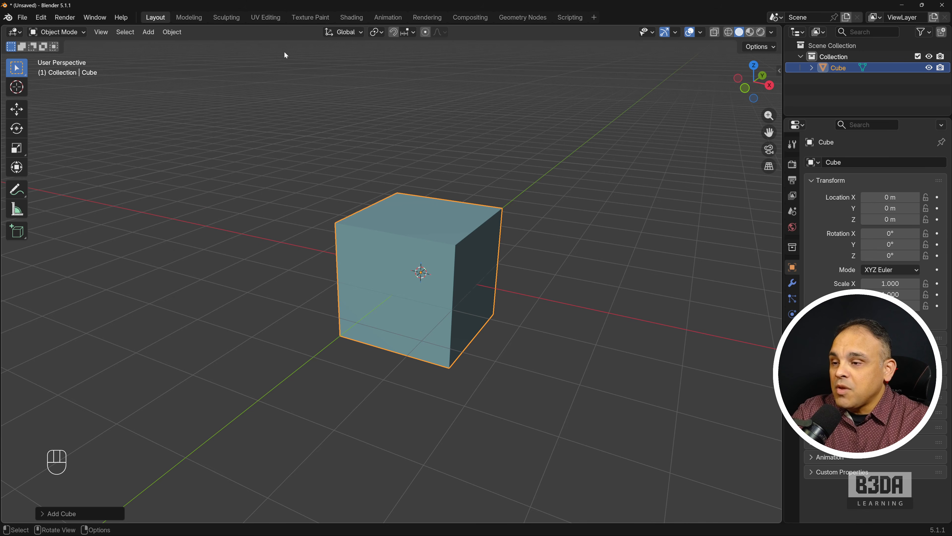
# - Place the 3D cursor in empty space beside the cube, at about X 3.6 m, Y 3.35 m, Z 0.7 m
pyautogui.scroll(-2, 460, 229)
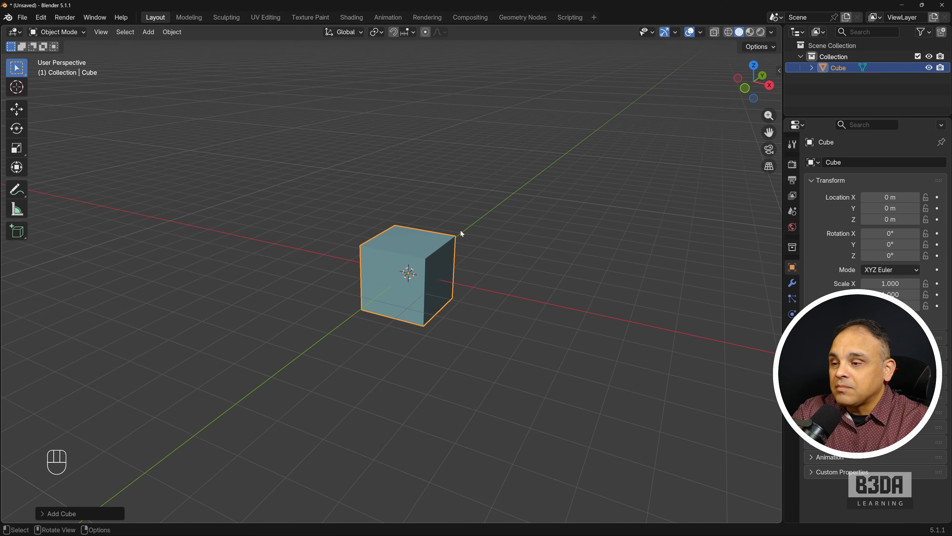
pyautogui.scroll(-1, 455, 234)
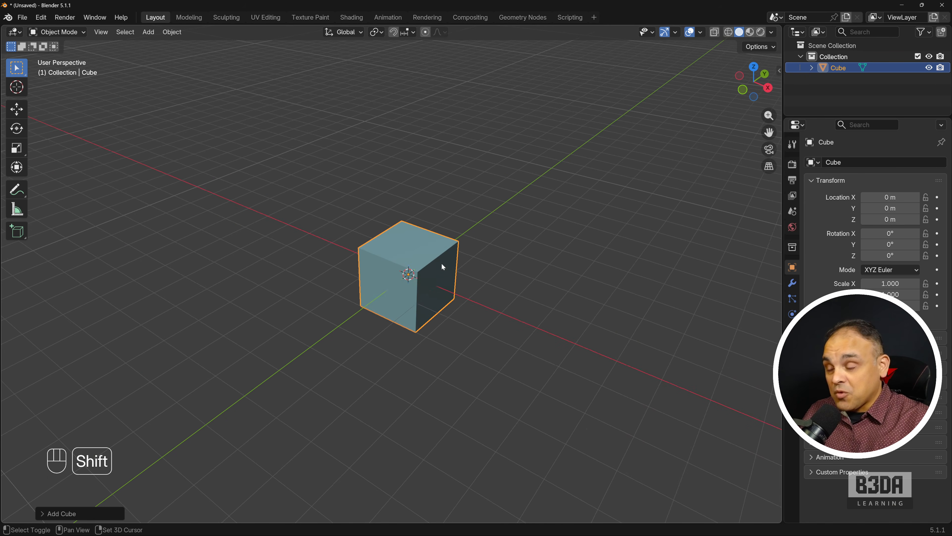
pyautogui.keyDown('shift'); pyautogui.moveTo(442, 265); pyautogui.dragTo(368, 238, button='middle'); pyautogui.keyUp('shift')
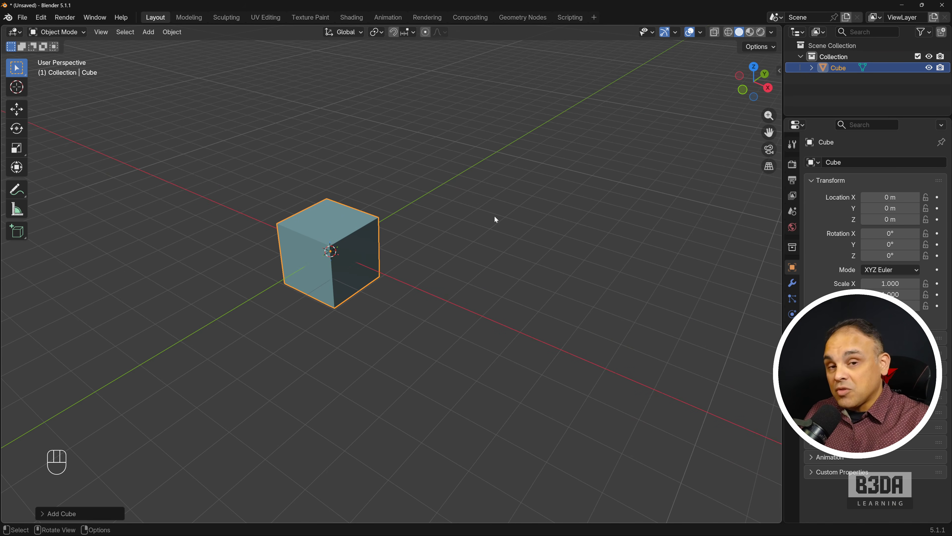
pyautogui.keyDown('shift'); pyautogui.rightClick(500, 222); pyautogui.keyUp('shift')
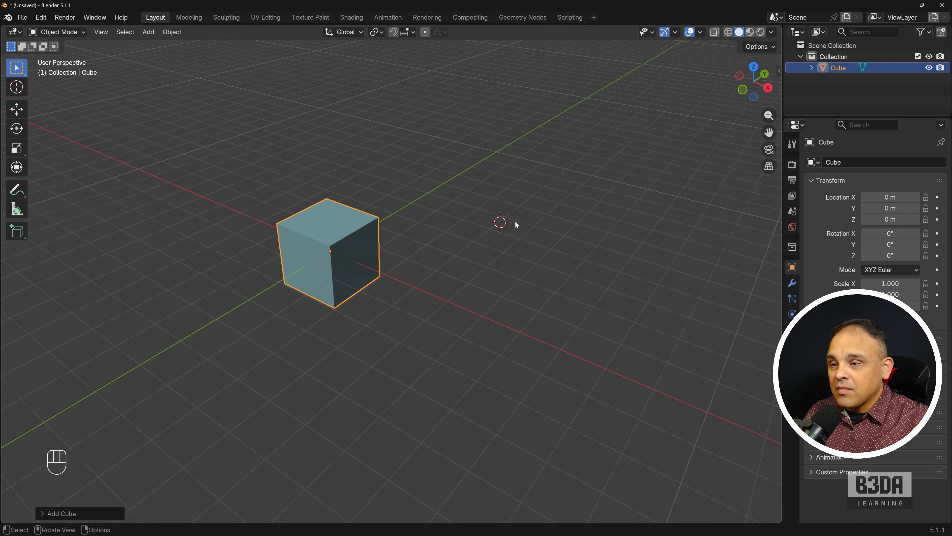
# - Add a second cube mesh at the 3D cursor's new position beside the first cube
pyautogui.click(148, 32)
pyautogui.moveTo(165, 47)
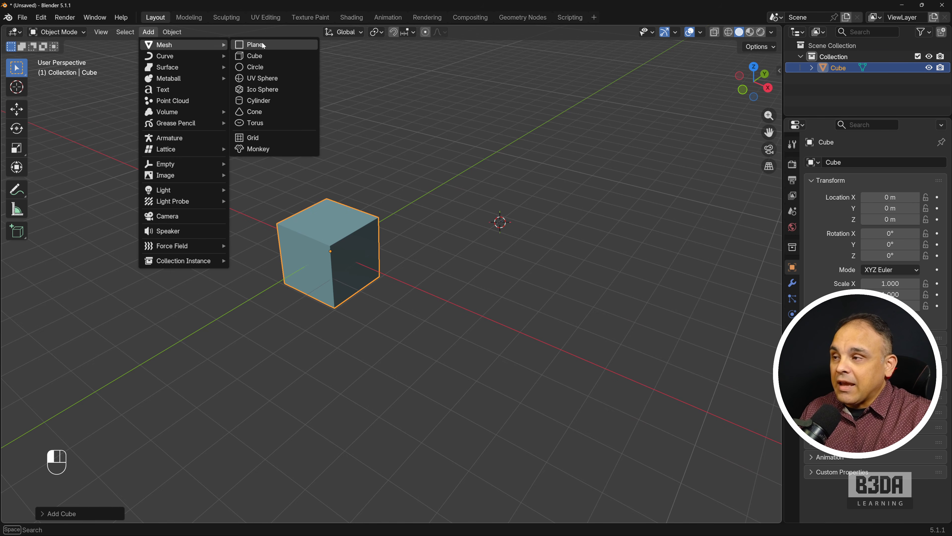
pyautogui.click(272, 56)
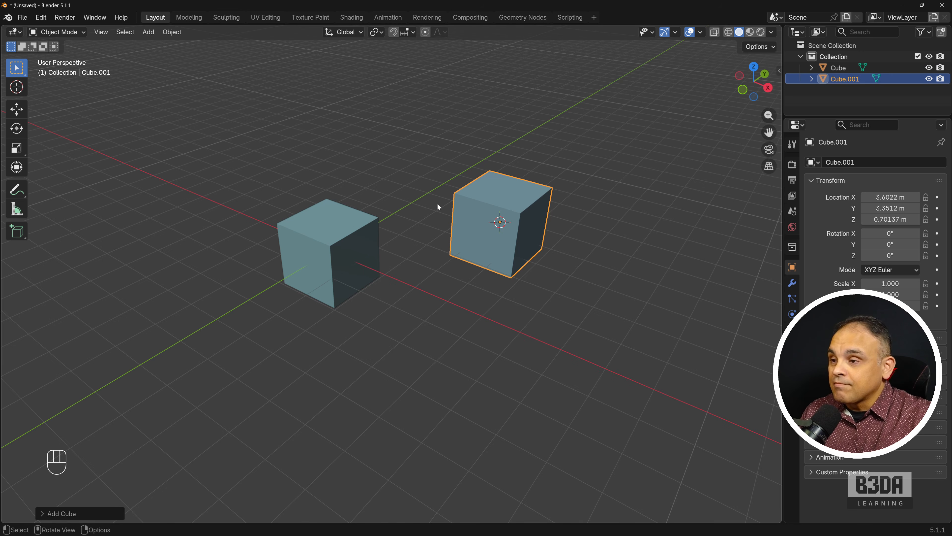
pyautogui.click(147, 33)
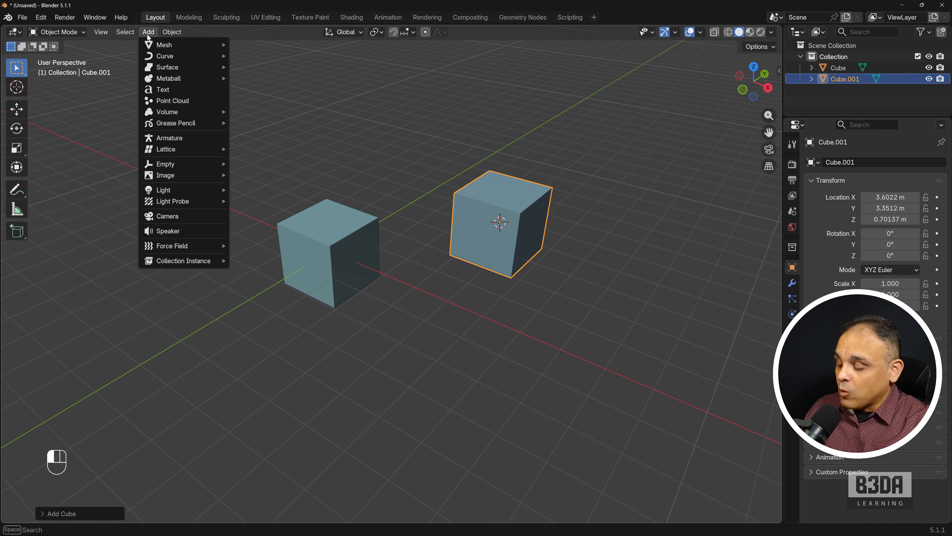
pyautogui.click(147, 34)
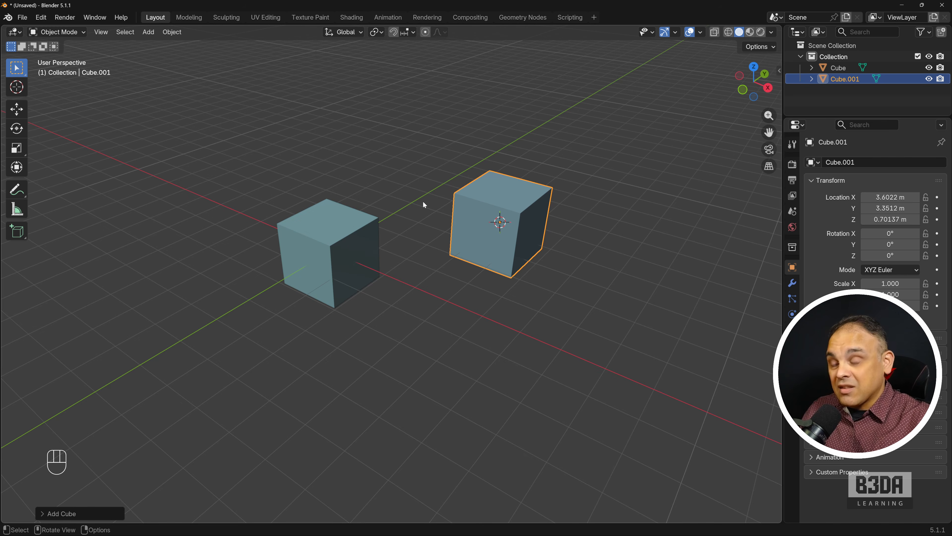
# - Split the 3D viewport in two, switch the new area to the Shader Editor and create a new material for the selected cube
pyautogui.hotkey('shift', 'a')
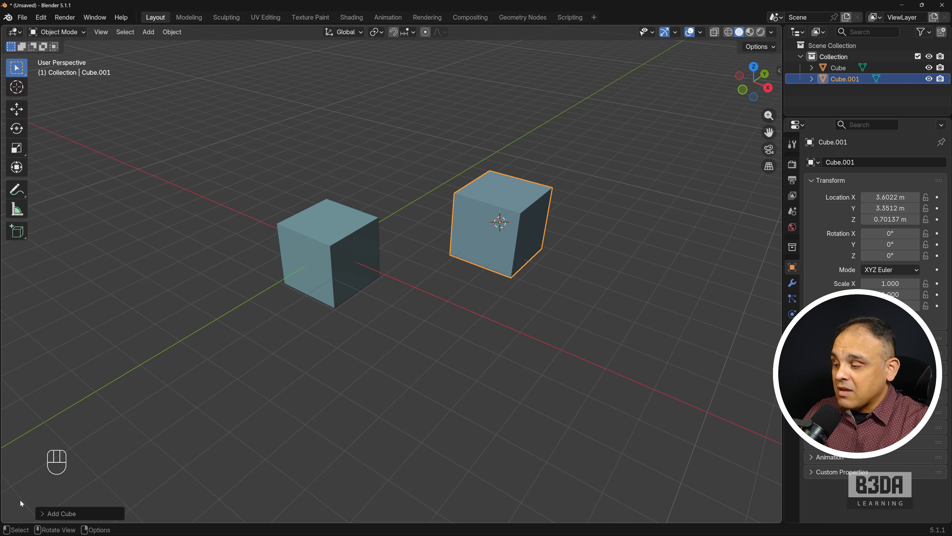
pyautogui.moveTo(18, 507); pyautogui.dragTo(84, 247)
pyautogui.click(15, 252)
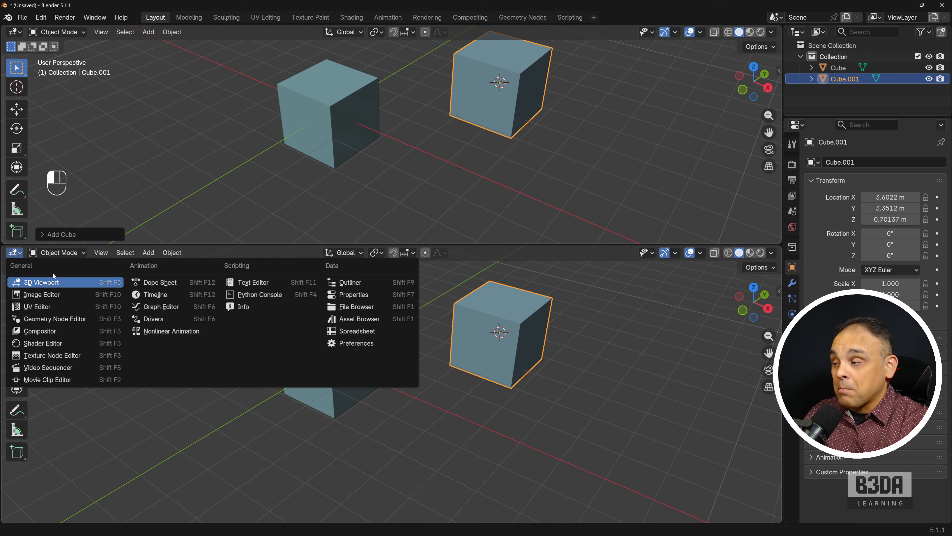
pyautogui.click(64, 342)
pyautogui.click(412, 253)
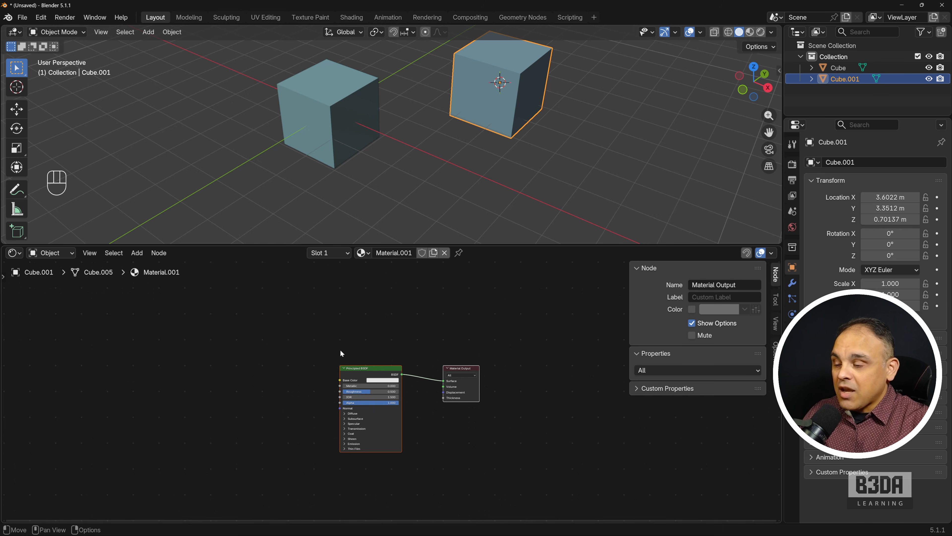
# - Look through the Shader, Output and Input node categories available for adding, and merge the Shader Editor area back into the 3D viewport
pyautogui.hotkey('shift', 'a')
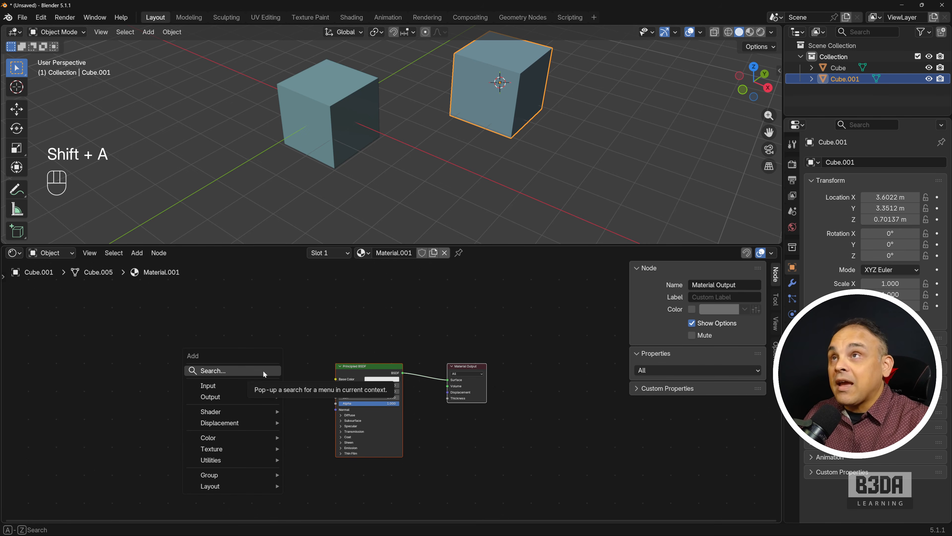
pyautogui.moveTo(250, 409)
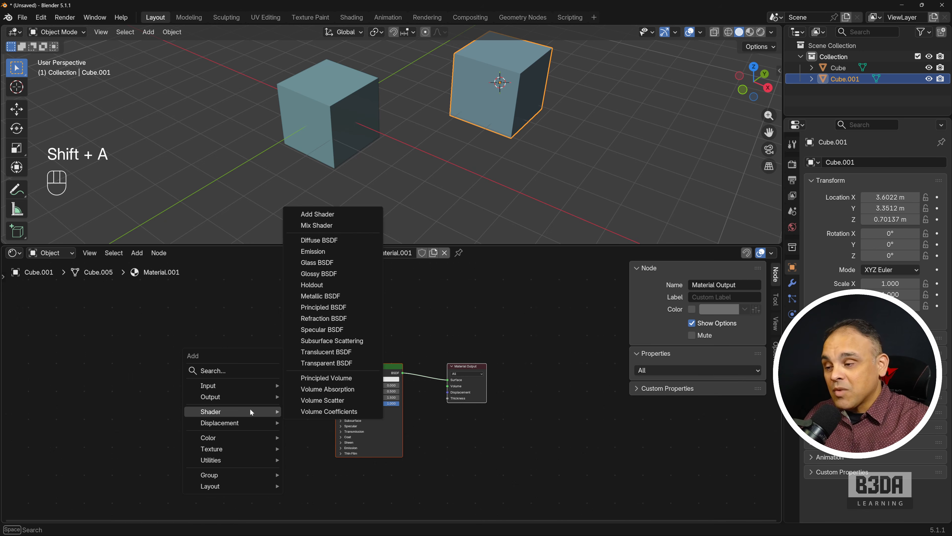
pyautogui.moveTo(274, 399)
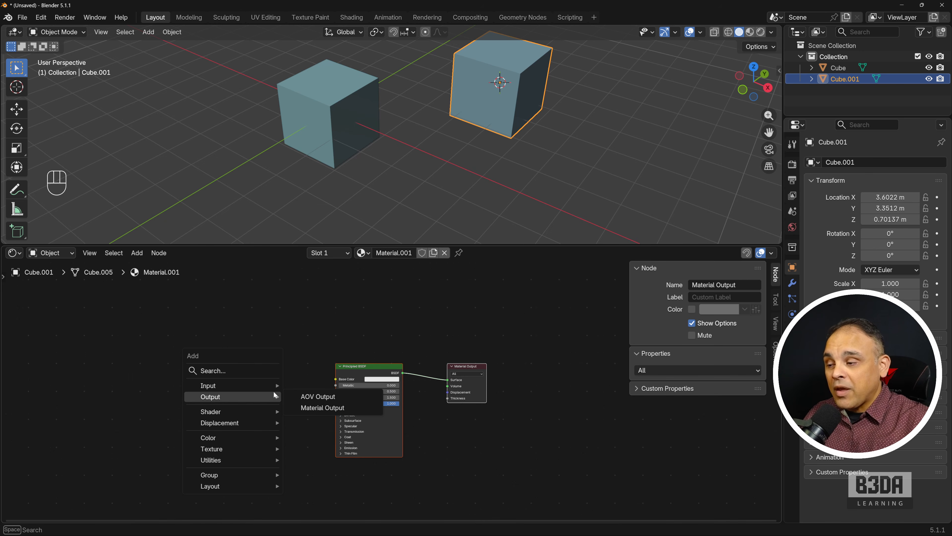
pyautogui.moveTo(267, 382)
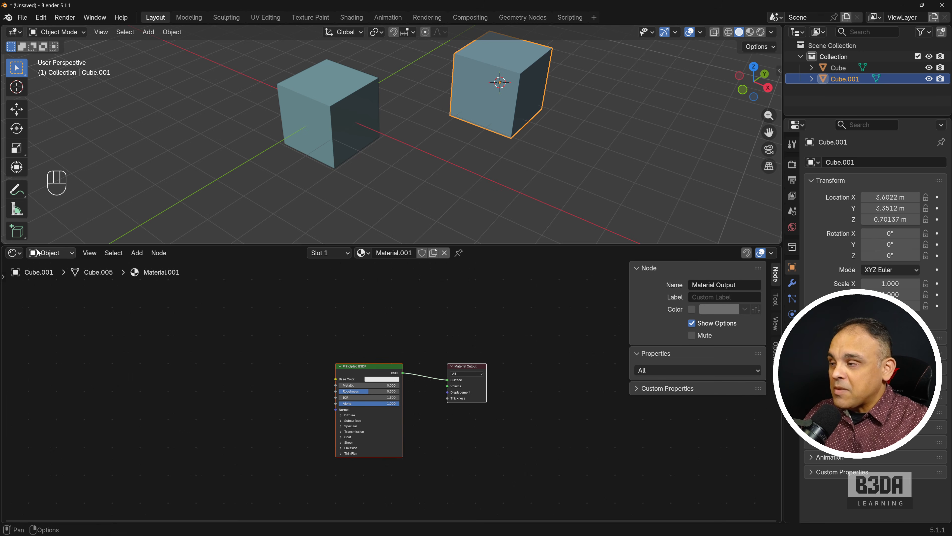
pyautogui.moveTo(4, 241); pyautogui.dragTo(480, 269)
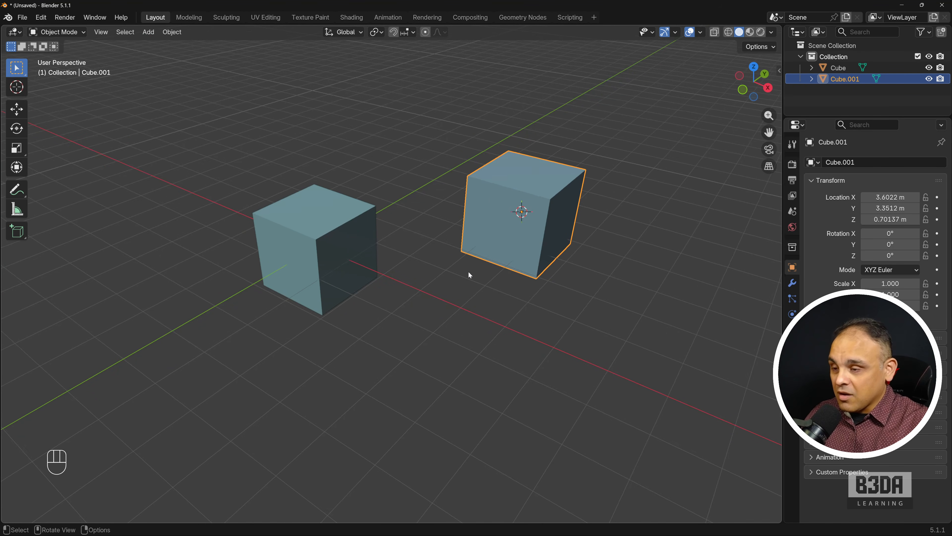
# - Place the 3D cursor between the cubes at about X 2.64 m, Y 1 m, Z -1.24 m, and add a cylinder mesh there
pyautogui.keyDown('shift'); pyautogui.moveTo(467, 271); pyautogui.dragTo(423, 270, button='middle'); pyautogui.keyUp('shift')
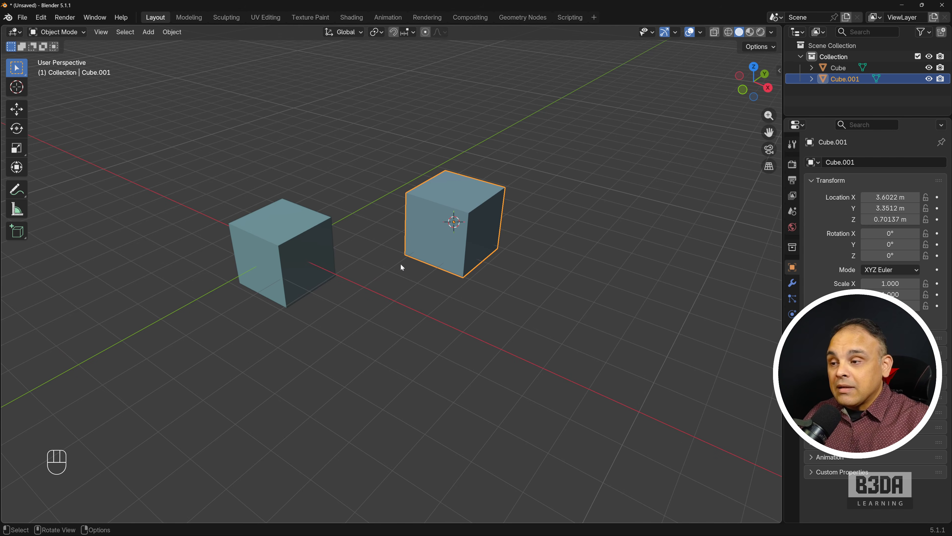
pyautogui.keyDown('shift'); pyautogui.rightClick(378, 303); pyautogui.keyUp('shift')
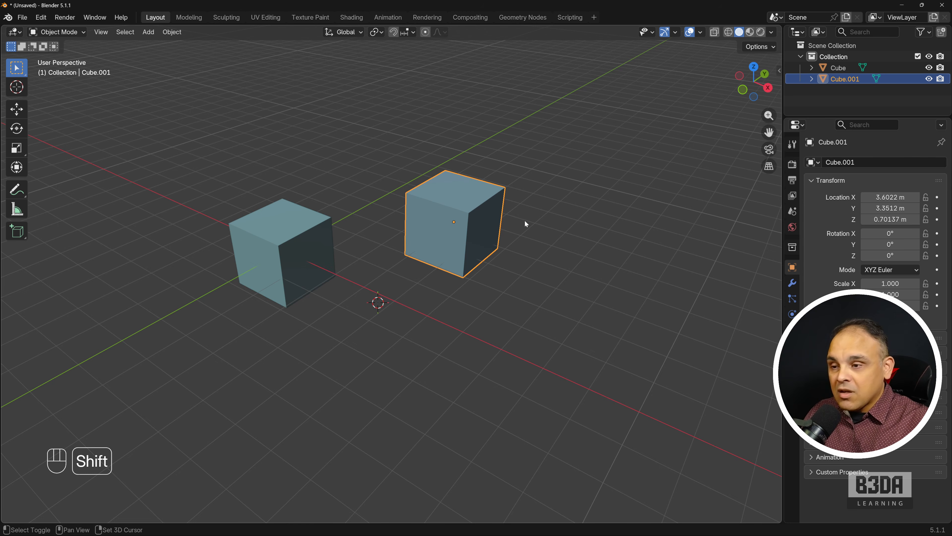
pyautogui.hotkey('shift', 'a')
pyautogui.moveTo(524, 221)
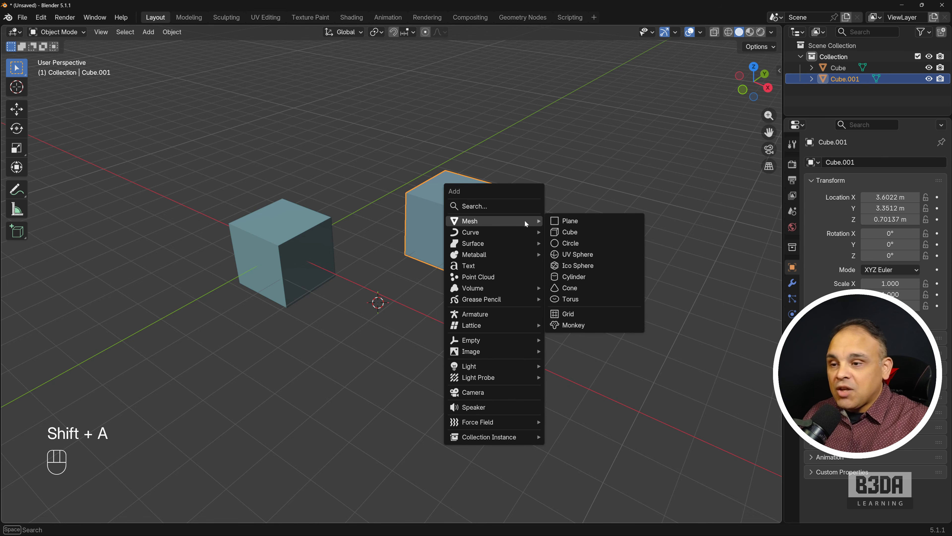
pyautogui.click(592, 275)
# - Place the 3D cursor near the green axis at about X -0.32 m, Y 5.02 m, Z 0.37 m, and add a circle mesh there
pyautogui.moveTo(261, 287); pyautogui.dragTo(379, 272, button='middle')
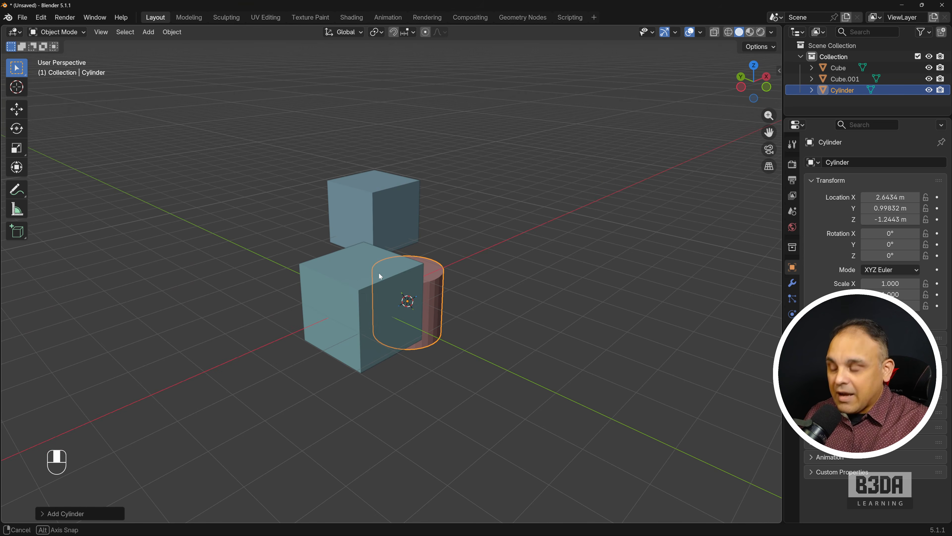
pyautogui.keyDown('shift'); pyautogui.rightClick(235, 240); pyautogui.keyUp('shift')
pyautogui.keyDown('shift'); pyautogui.moveTo(236, 240); pyautogui.dragTo(394, 251, button='middle'); pyautogui.keyUp('shift')
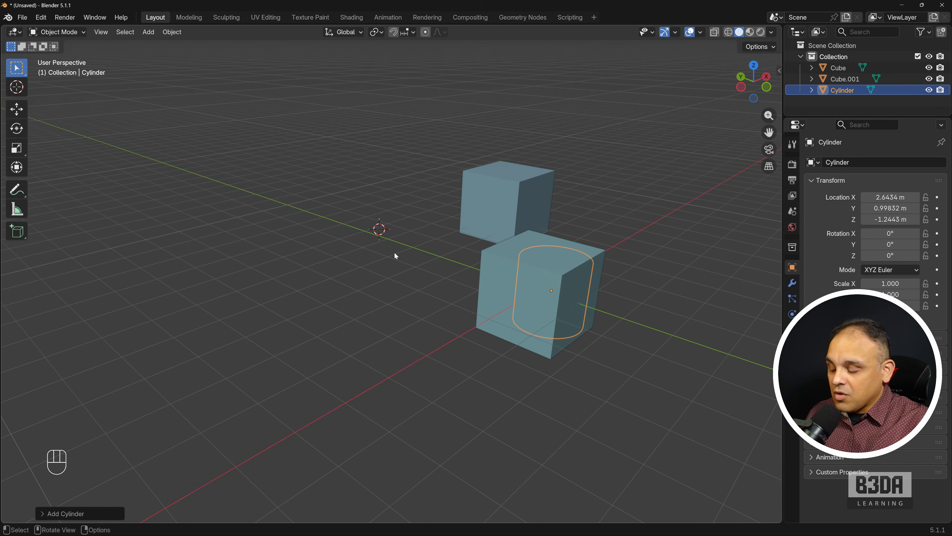
pyautogui.hotkey('shift', 'a')
pyautogui.moveTo(395, 253)
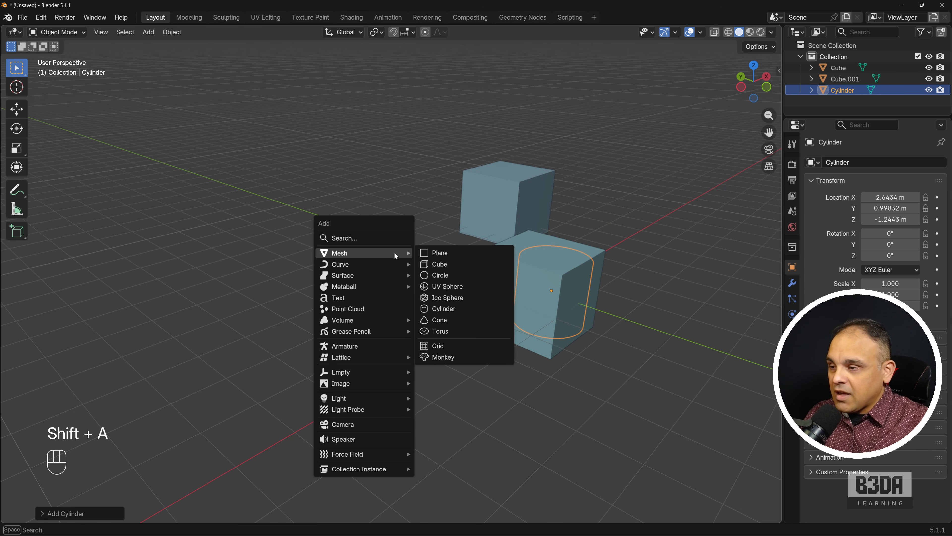
pyautogui.click(449, 275)
# - Select the cube at the world origin and show its transform and dimension values in the viewport sidebar
pyautogui.moveTo(334, 276); pyautogui.dragTo(431, 285, button='middle')
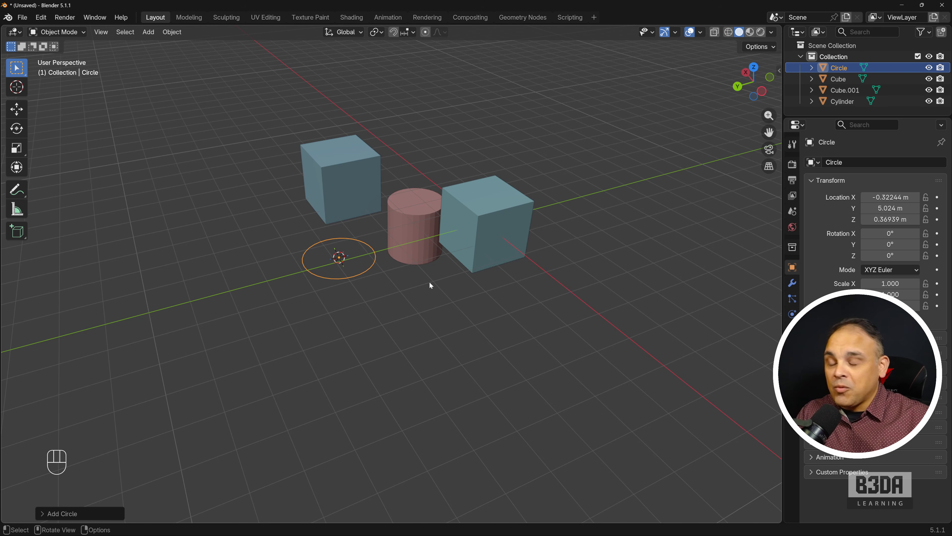
pyautogui.click(510, 202)
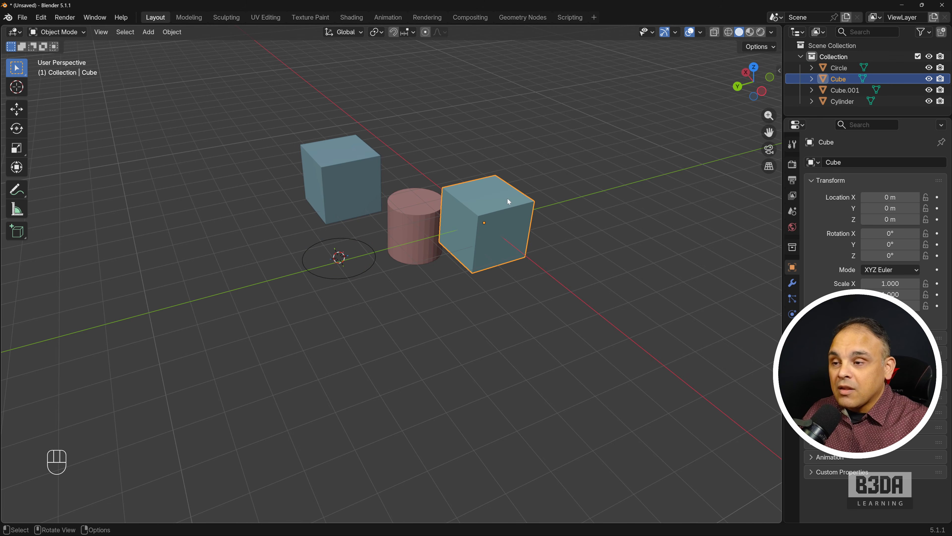
pyautogui.scroll(1, 558, 263)
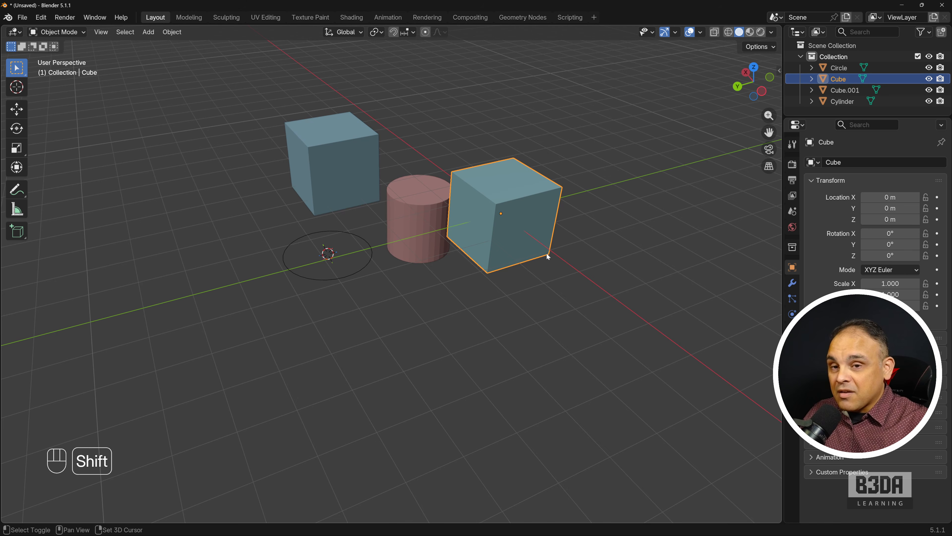
pyautogui.keyDown('shift'); pyautogui.moveTo(546, 252); pyautogui.dragTo(510, 276, button='middle'); pyautogui.keyUp('shift')
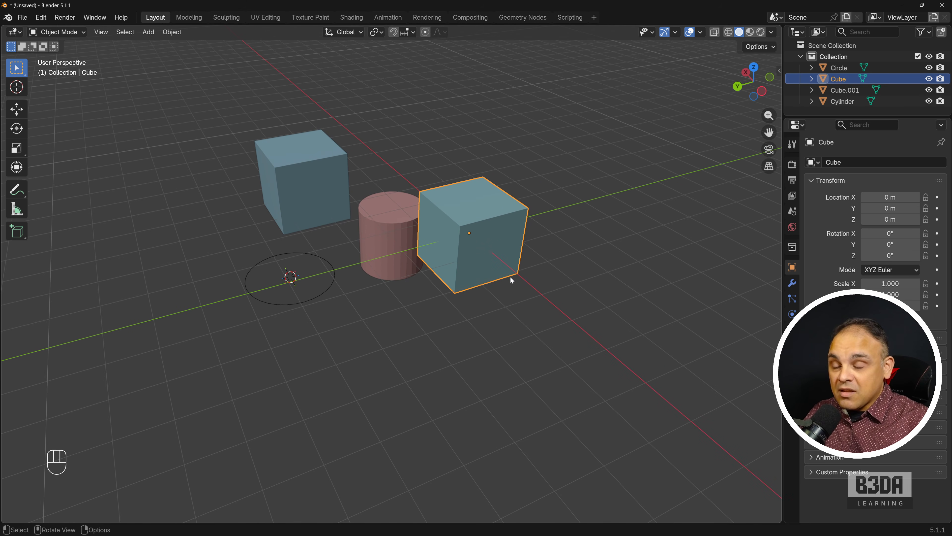
pyautogui.press('n')
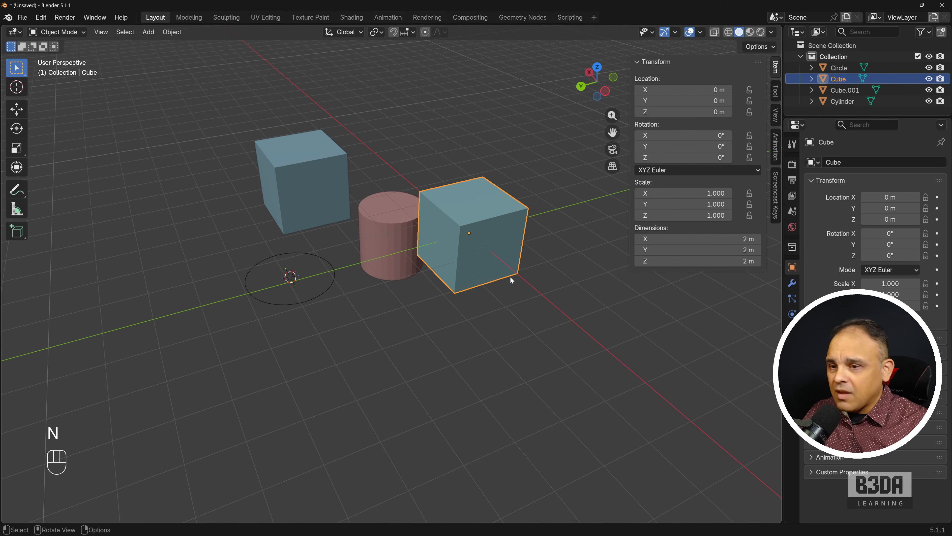
pyautogui.scroll(1, 492, 233)
pyautogui.scroll(1, 492, 234)
pyautogui.keyDown('shift'); pyautogui.moveTo(478, 235); pyautogui.dragTo(415, 232, button='middle'); pyautogui.keyUp('shift')
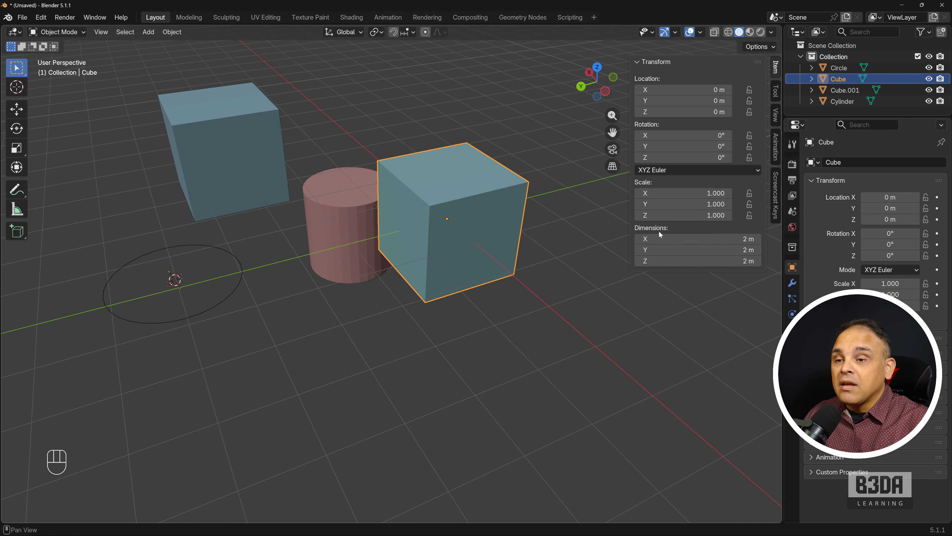
# - Set the cube's dimensions to 0.15 m in X, 6 m in Y and 2.7 m in Z to shape it as a wall
pyautogui.click(712, 235)
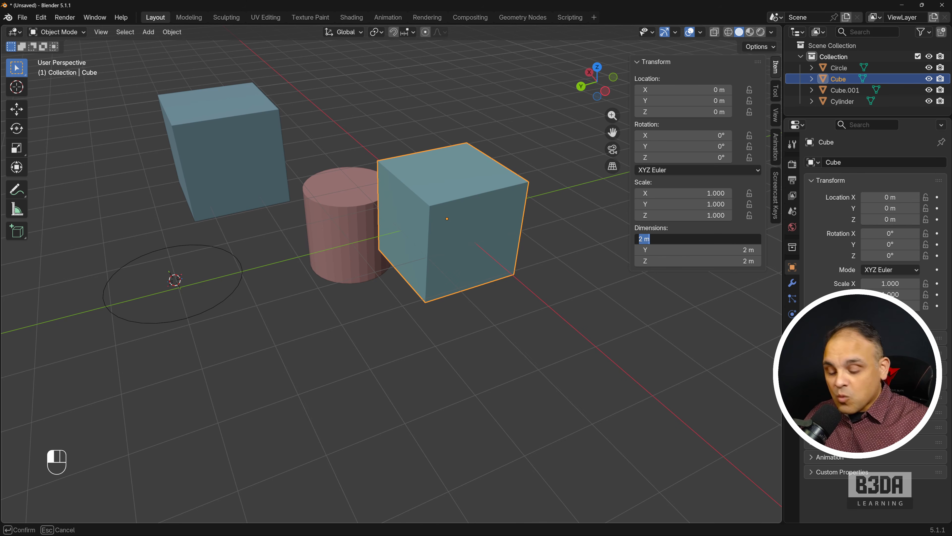
pyautogui.write('0.15')
pyautogui.press('Return')
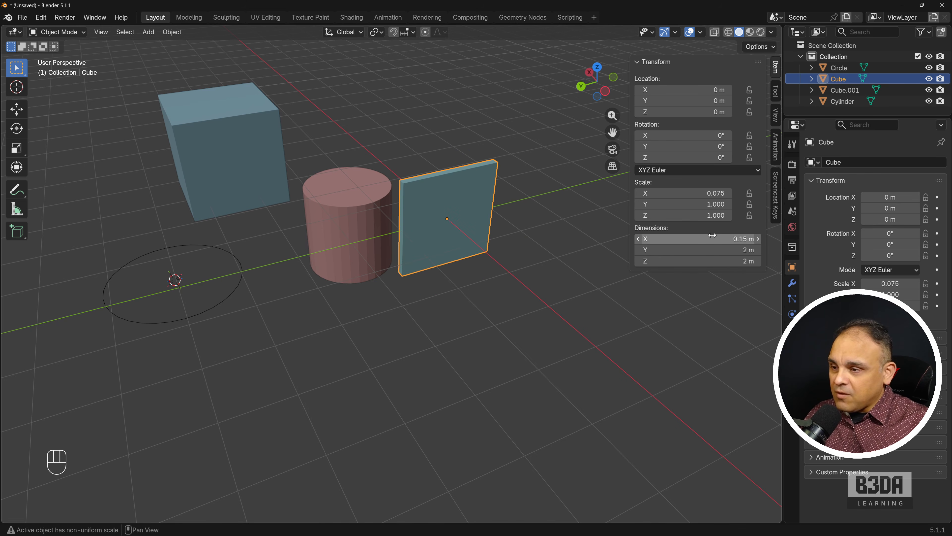
pyautogui.click(712, 249)
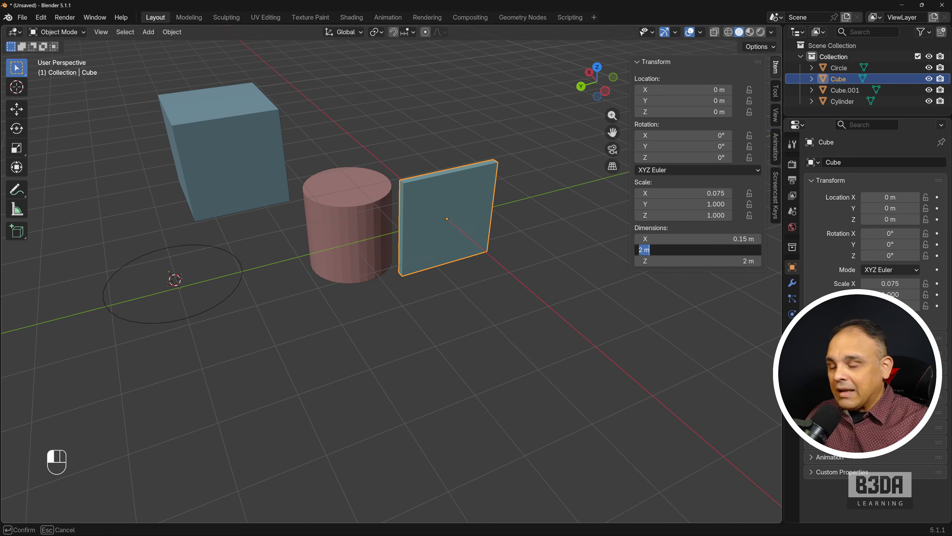
pyautogui.write('6')
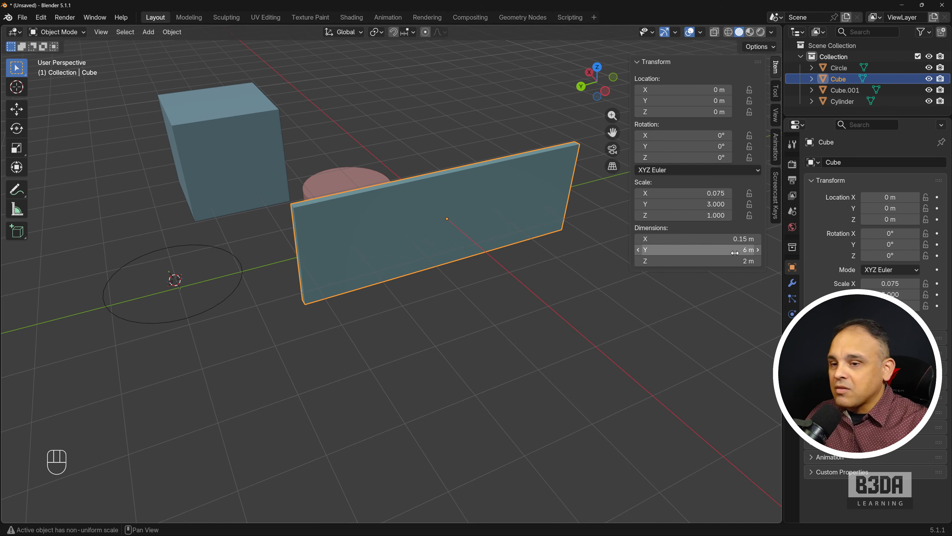
pyautogui.click(735, 261)
pyautogui.write('2.7')
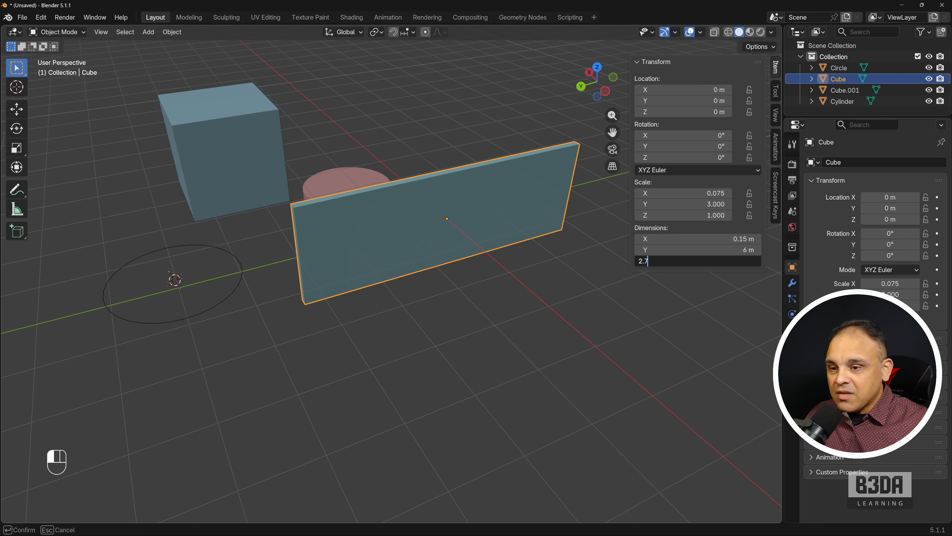
pyautogui.press('Return')
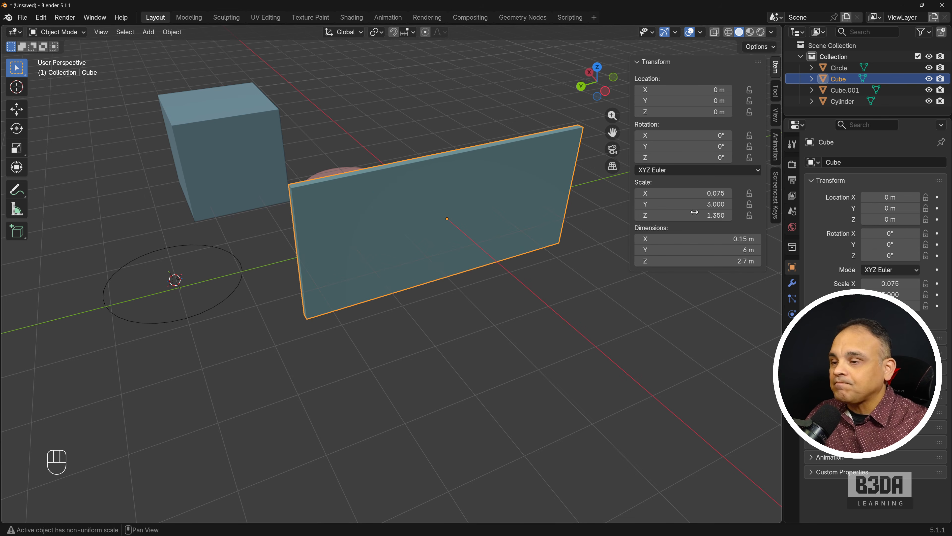
# - Delete the cylinder, the second cube and the circle, keeping only the wall
pyautogui.moveTo(408, 331); pyautogui.dragTo(253, 231, button='middle')
pyautogui.click(253, 231)
pyautogui.keyDown('shift'); pyautogui.click(166, 213); pyautogui.keyUp('shift')
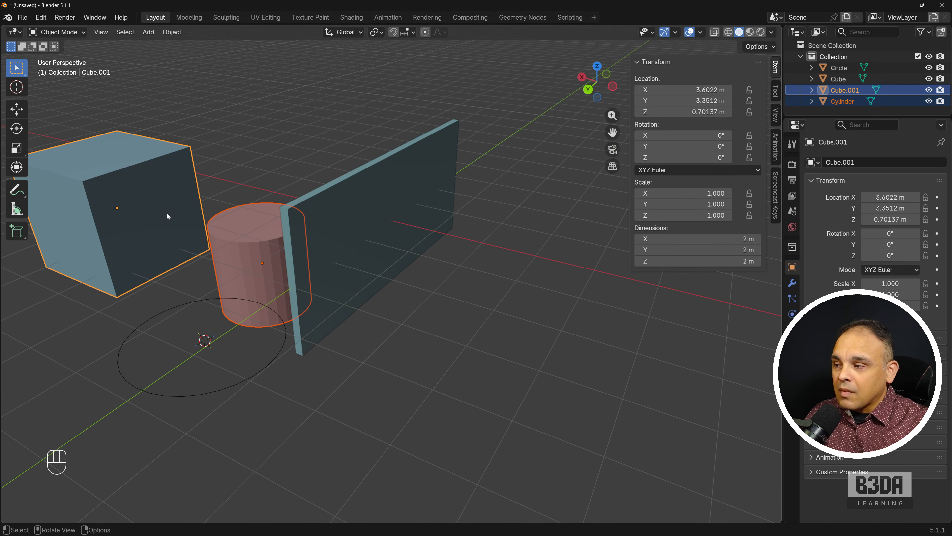
pyautogui.press('Delete')
pyautogui.click(203, 300)
pyautogui.press('Delete')
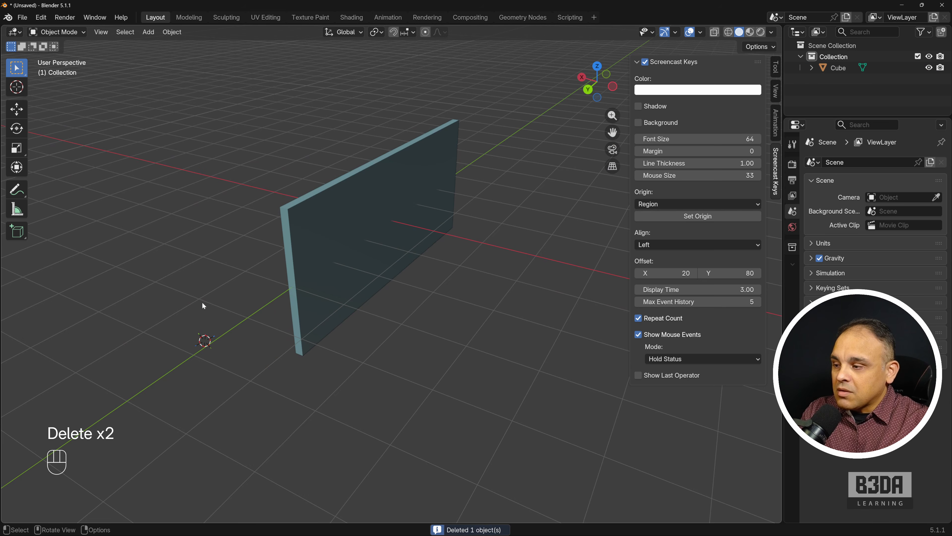
# - Add a plane mesh at the 3D cursor and scale it up to about 8.32 m by 8.32 m
pyautogui.scroll(-1, 209, 302)
pyautogui.moveTo(198, 309); pyautogui.dragTo(288, 306, button='middle')
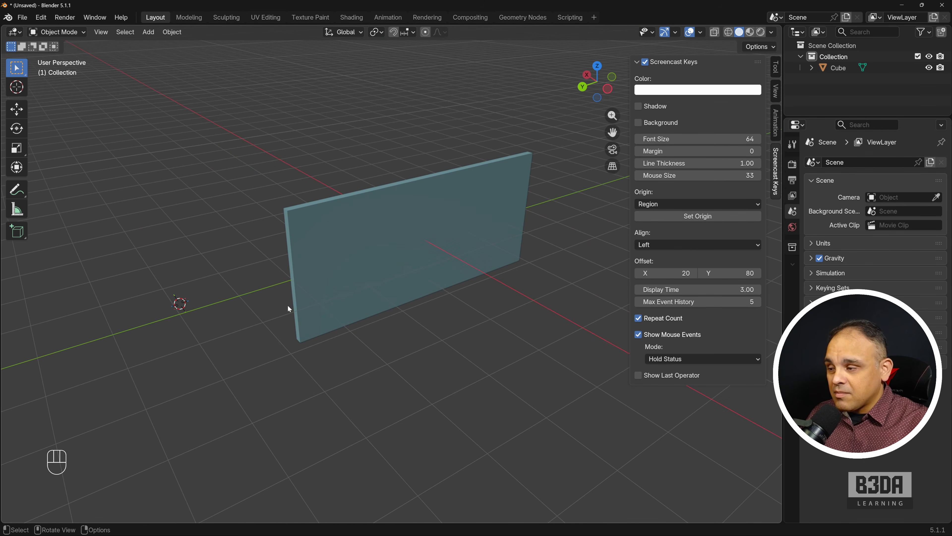
pyautogui.hotkey('shift', 'a')
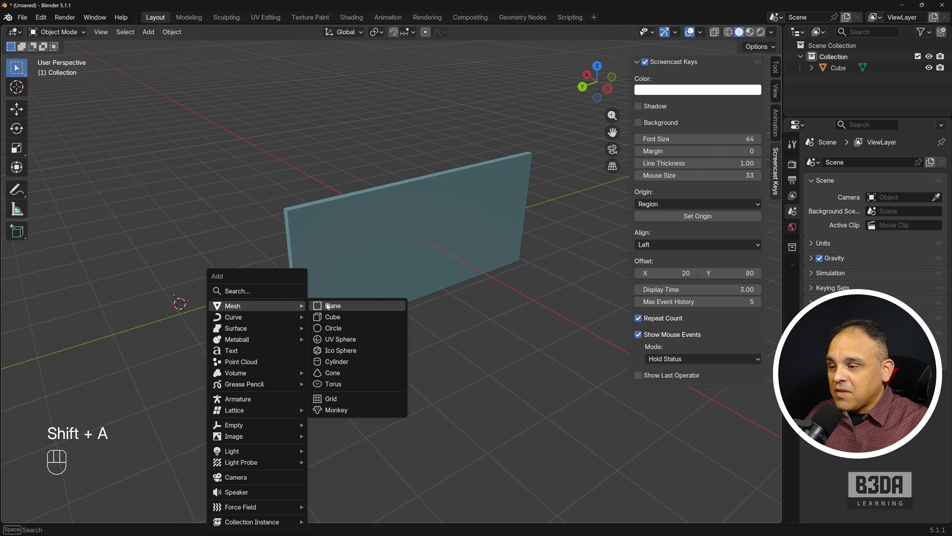
pyautogui.click(355, 307)
pyautogui.scroll(-2, 356, 308)
pyautogui.press('s')
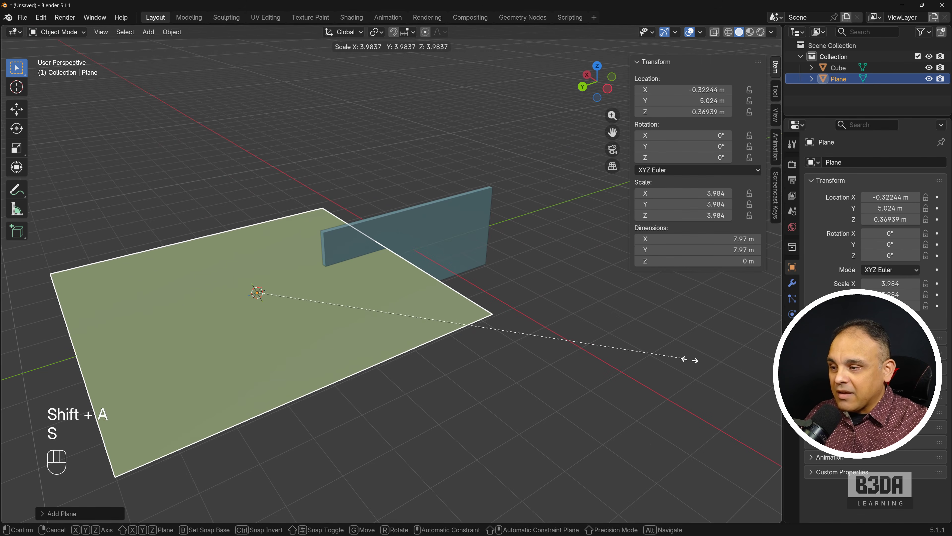
pyautogui.click(671, 355)
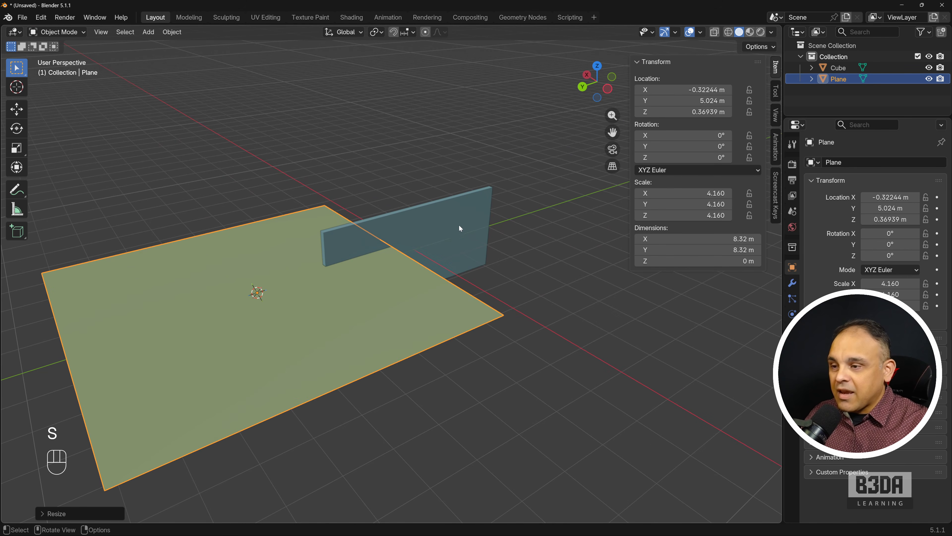
# - Turn on snapping and set the snap target to Vertex
pyautogui.click(393, 32)
pyautogui.click(414, 32)
pyautogui.click(414, 110)
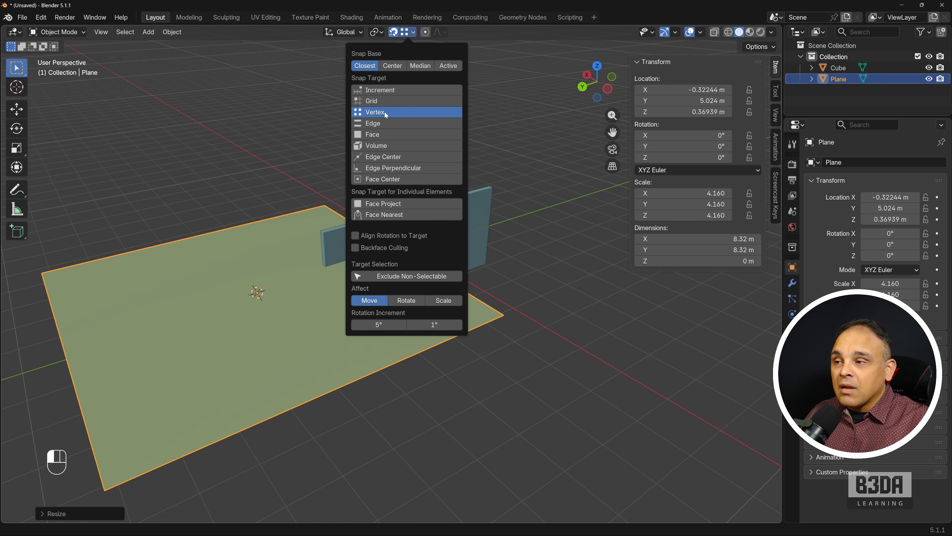
# - Move the wall using its lower corner vertex as snap base, snapping it onto the plane's corner, and deselect it
pyautogui.click(474, 201)
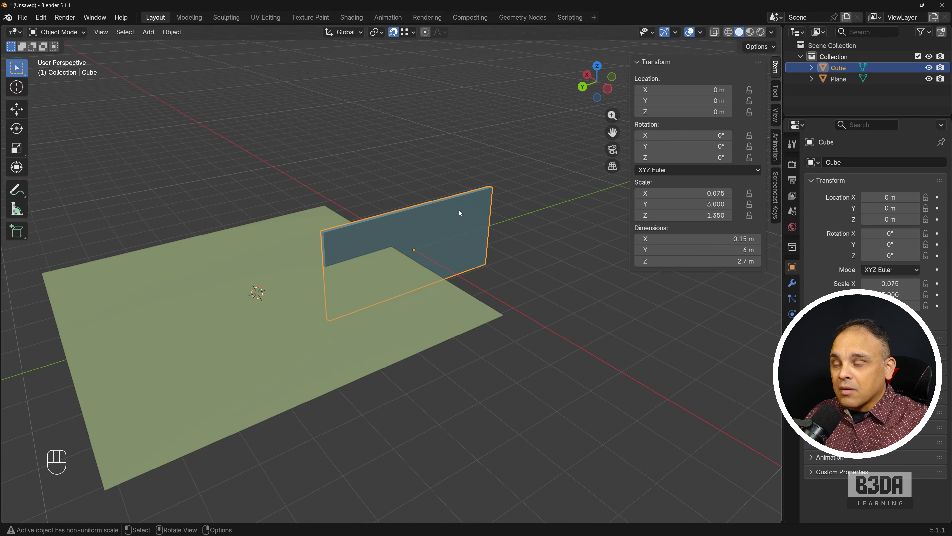
pyautogui.press('g')
pyautogui.press('b')
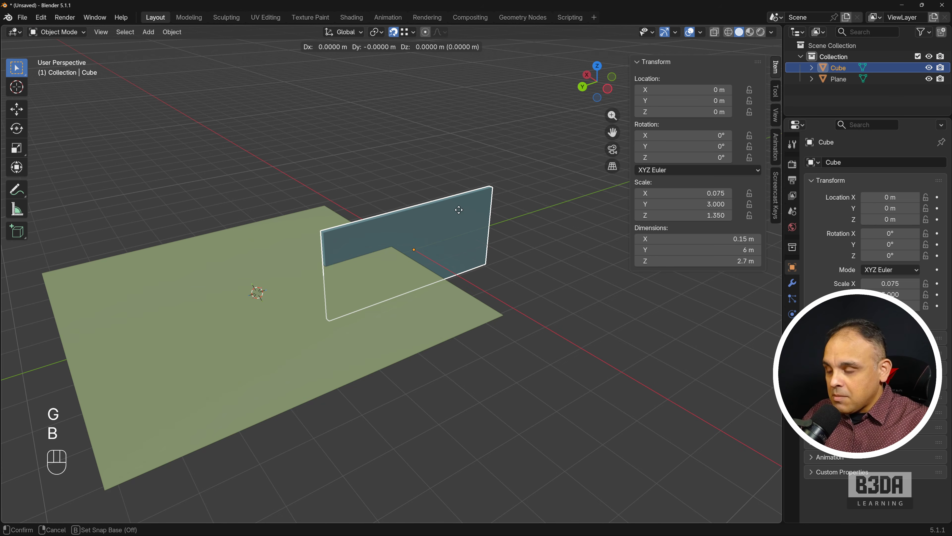
pyautogui.click(486, 265)
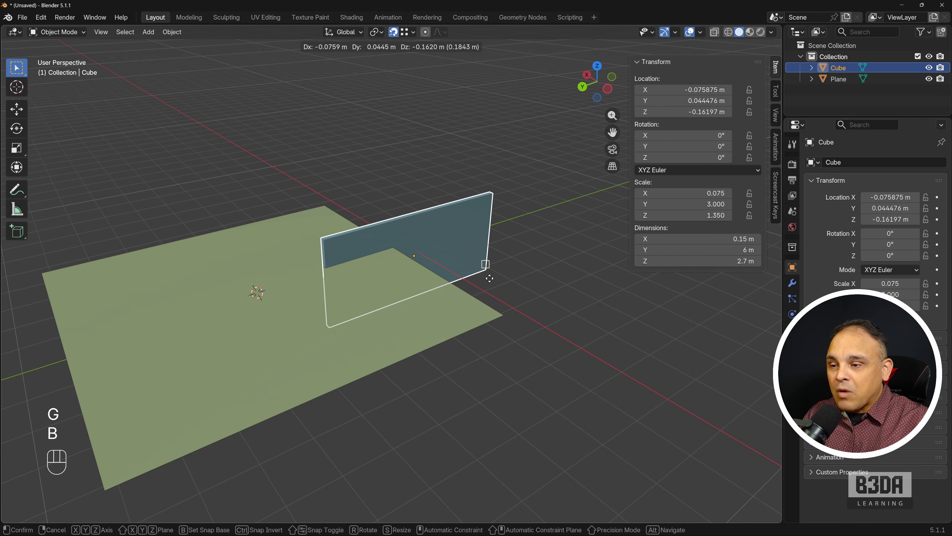
pyautogui.click(502, 316)
pyautogui.moveTo(346, 380); pyautogui.dragTo(412, 380, button='middle')
pyautogui.keyDown('shift'); pyautogui.moveTo(488, 294); pyautogui.dragTo(357, 318, button='middle'); pyautogui.keyUp('shift')
pyautogui.scroll(1, 395, 296)
pyautogui.scroll(-2, 396, 298)
pyautogui.keyDown('shift'); pyautogui.moveTo(408, 287); pyautogui.dragTo(441, 259, button='middle'); pyautogui.keyUp('shift')
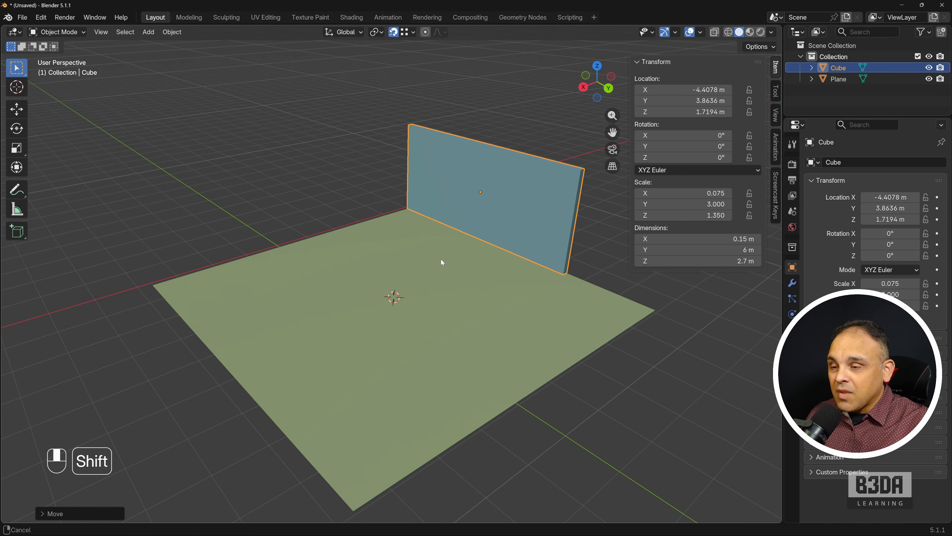
pyautogui.click(313, 124)
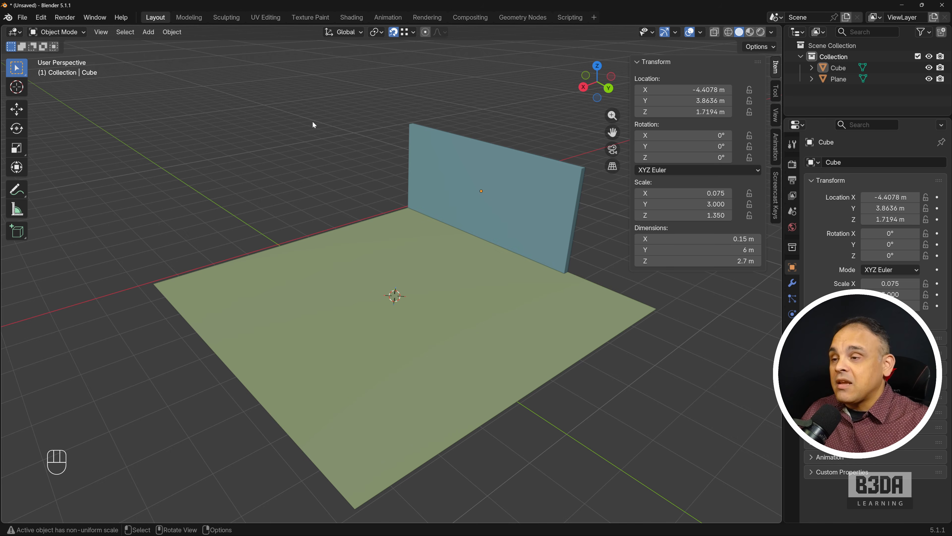
pyautogui.hotkey('shift', 'a')
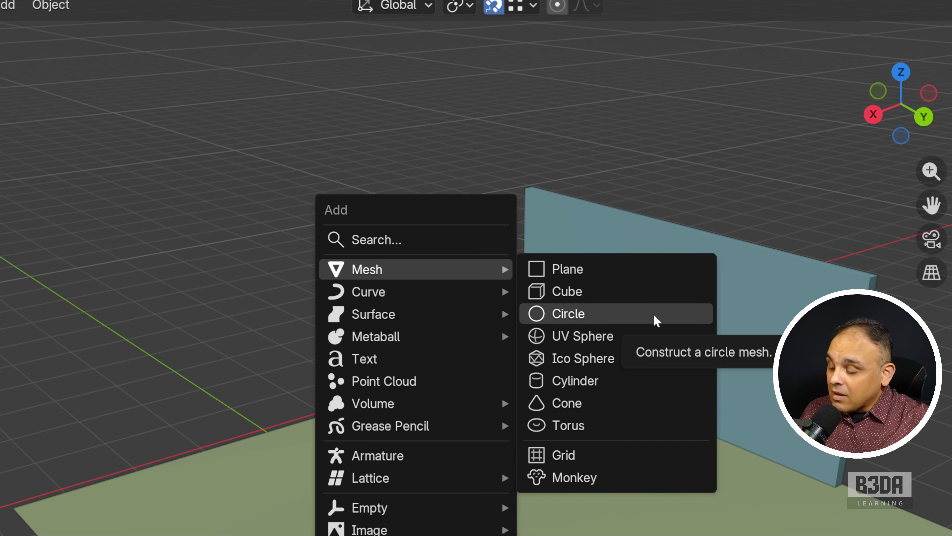
pyautogui.click(656, 320)
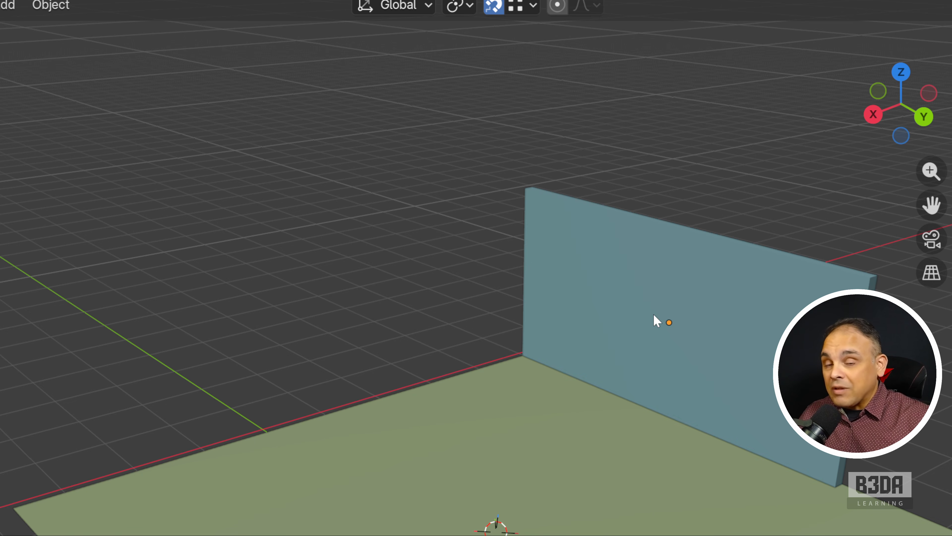
pyautogui.hotkey('ctrl', 'shift', '\\')
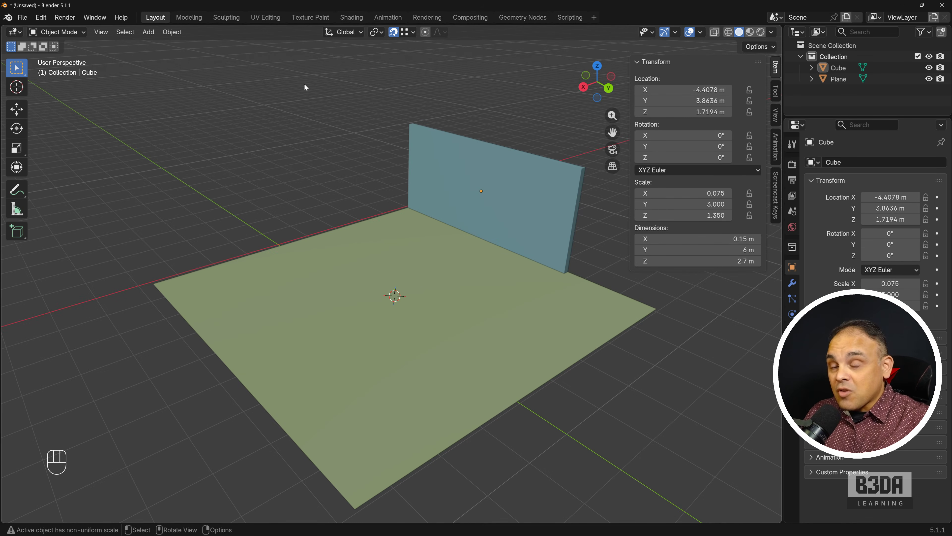
# - Open Get Extensions in the Preferences and search the add-ons for "extra"
pyautogui.click(41, 17)
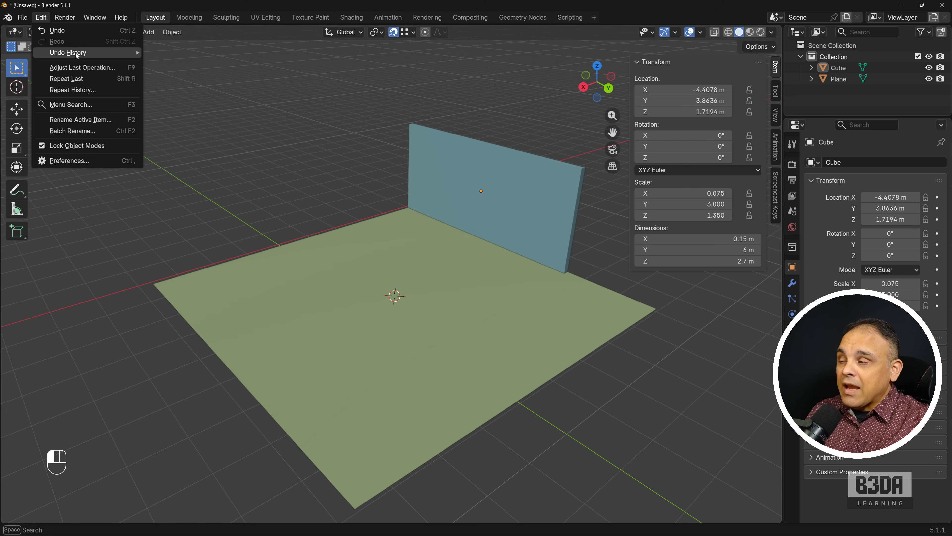
pyautogui.click(109, 160)
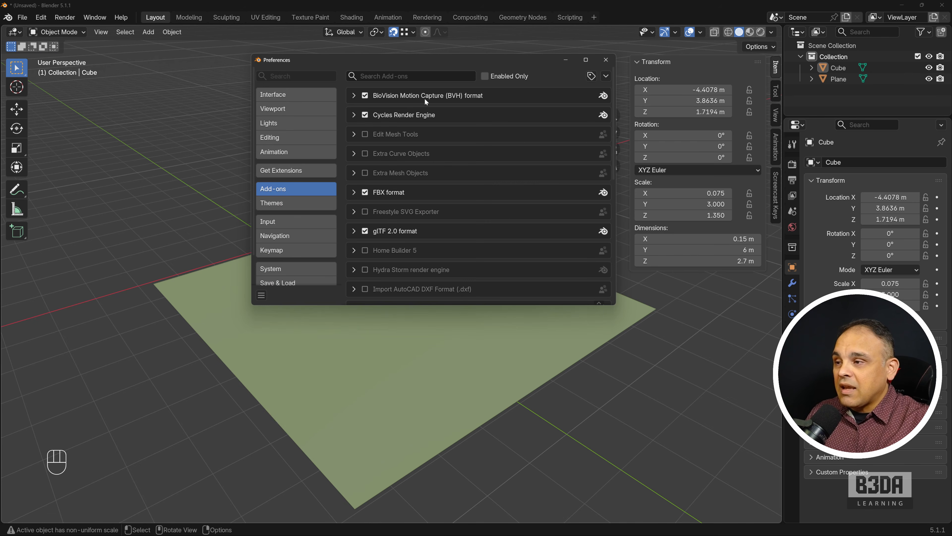
pyautogui.moveTo(443, 58); pyautogui.dragTo(432, 109)
pyautogui.click(305, 222)
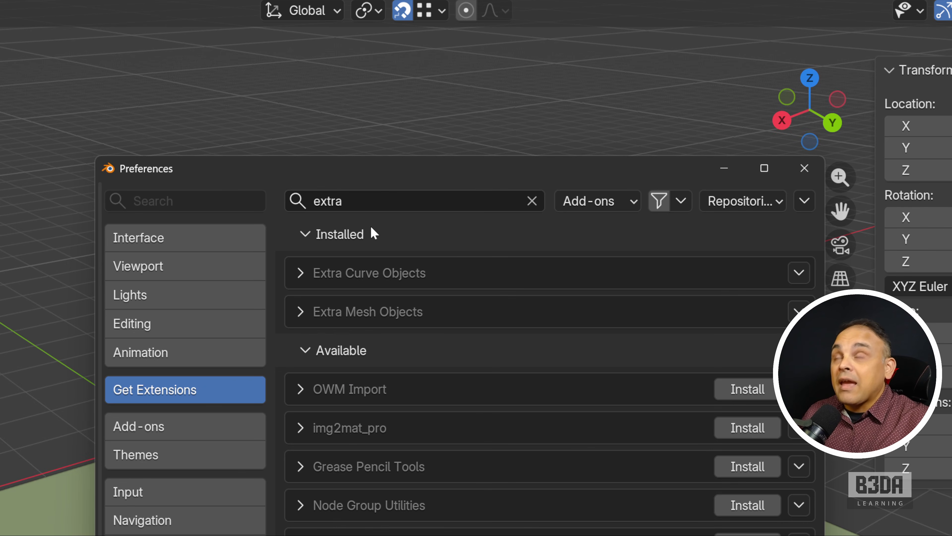
pyautogui.click(445, 199)
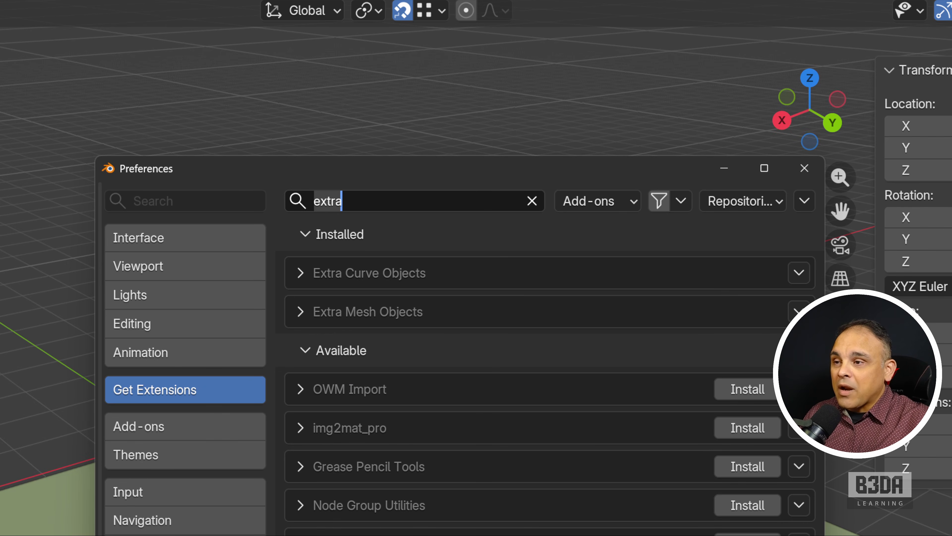
pyautogui.press('BackSpace')
pyautogui.press('Return')
pyautogui.click(492, 207)
pyautogui.write('extra')
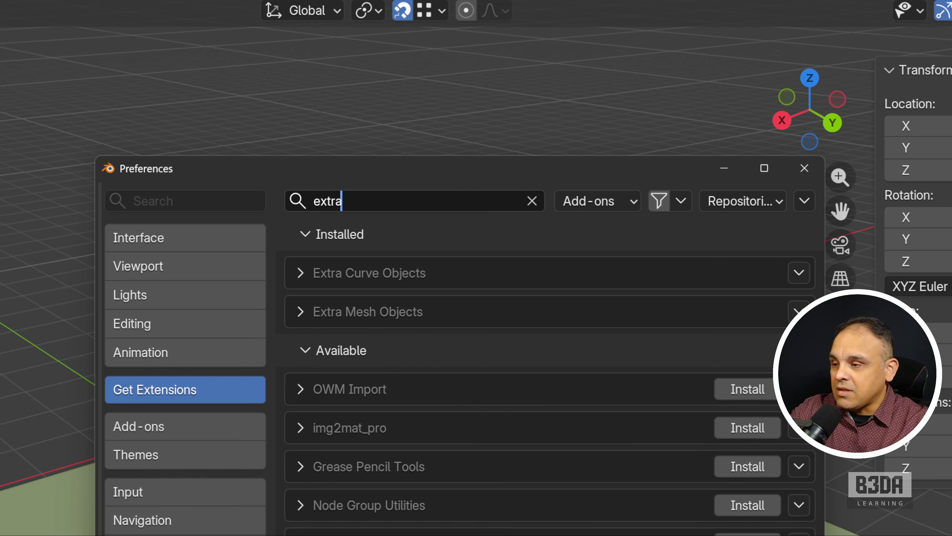
pyautogui.moveTo(302, 324); pyautogui.dragTo(429, 325)
pyautogui.moveTo(295, 285); pyautogui.dragTo(442, 292)
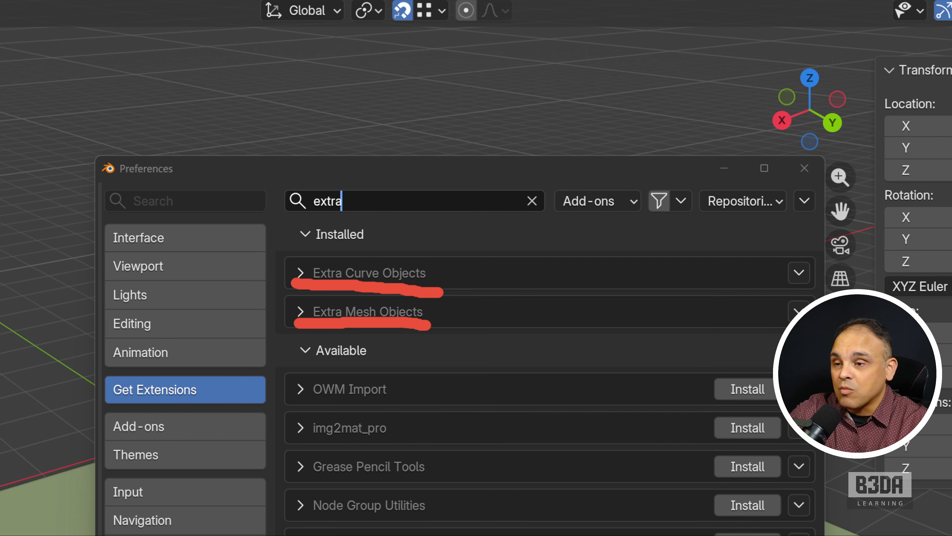
pyautogui.press('Escape')
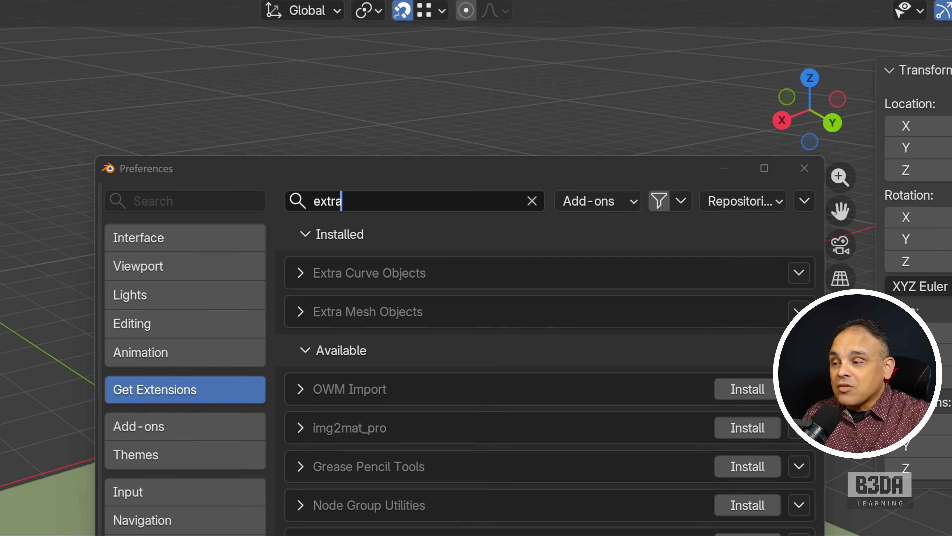
# - Enable the installed Extra Mesh Objects add-on and close the Preferences
pyautogui.click(171, 429)
pyautogui.moveTo(429, 178); pyautogui.dragTo(409, 58)
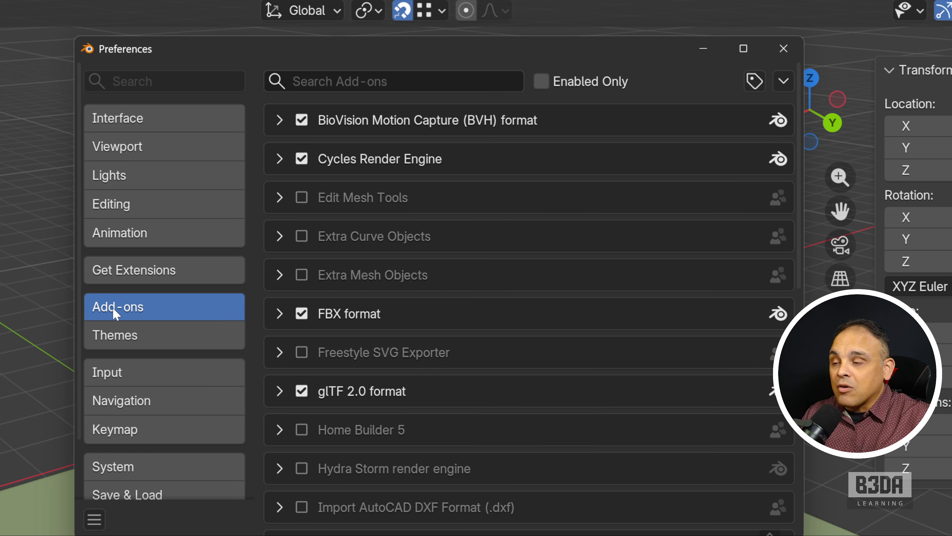
pyautogui.click(301, 274)
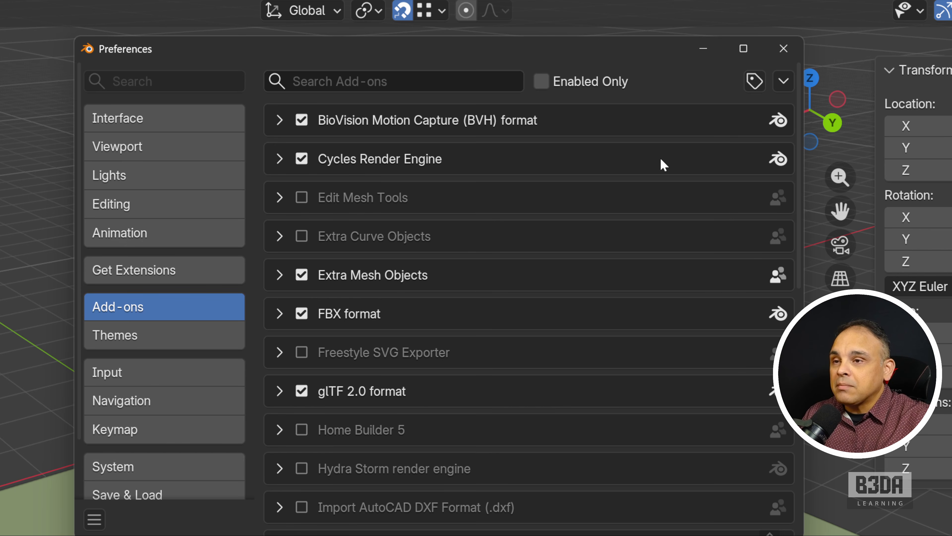
pyautogui.click(783, 48)
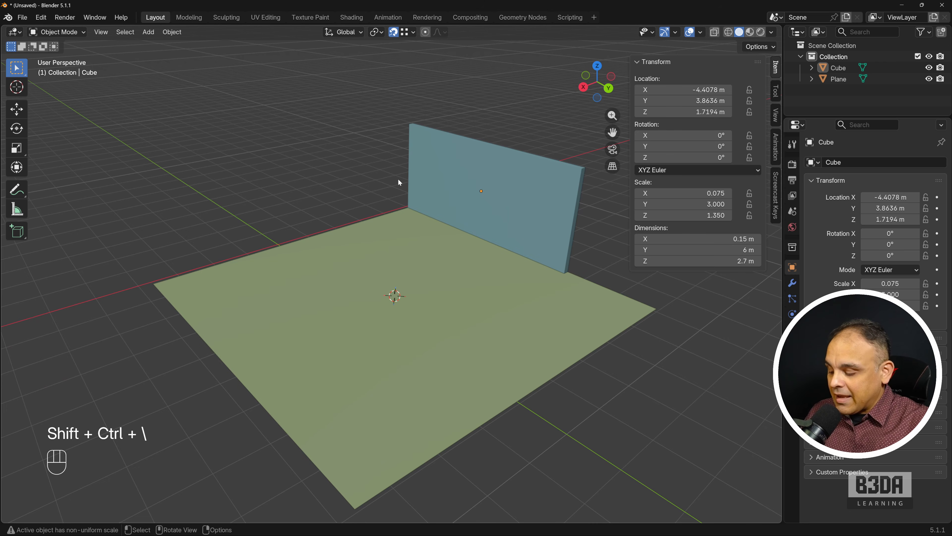
# - Add a Wall Factory masonry wall from the extra mesh objects at the 3D cursor and delete it
pyautogui.hotkey('shift', 'a')
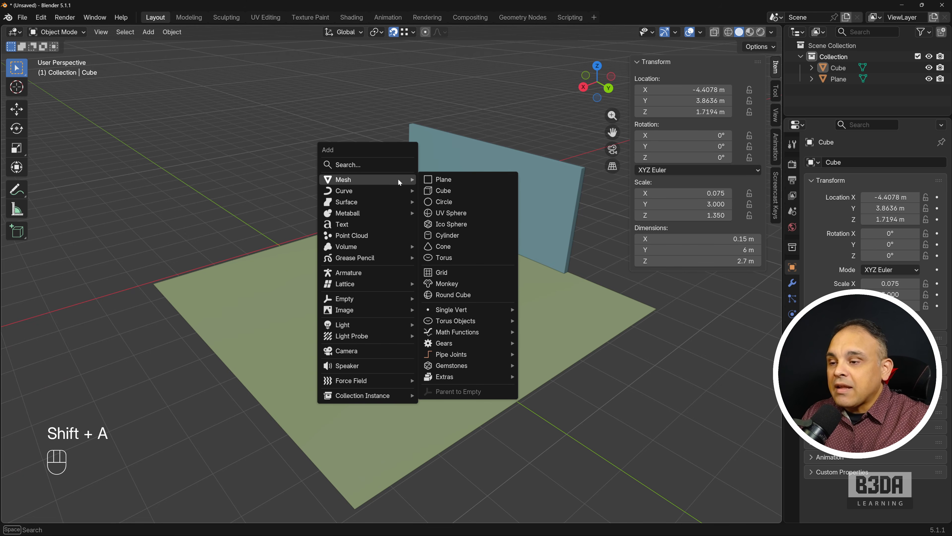
pyautogui.moveTo(505, 310)
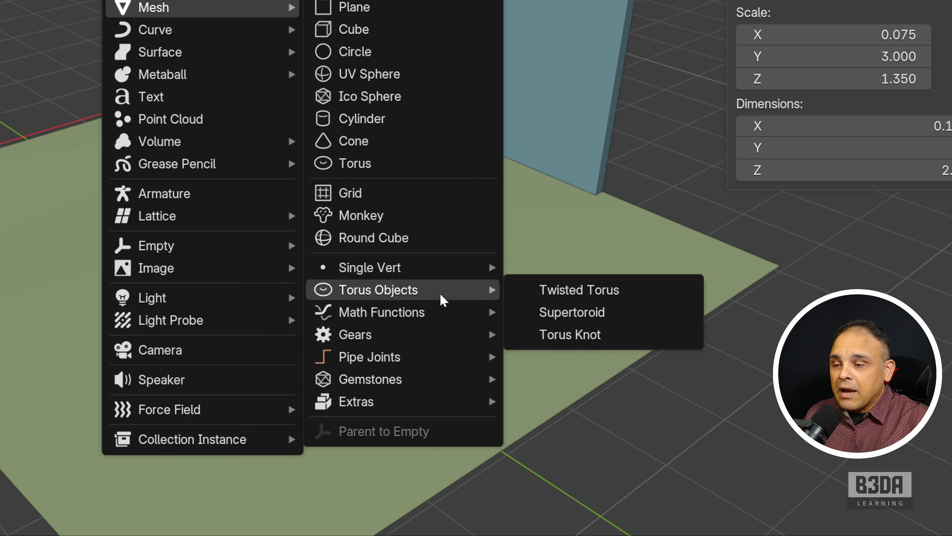
pyautogui.moveTo(448, 320)
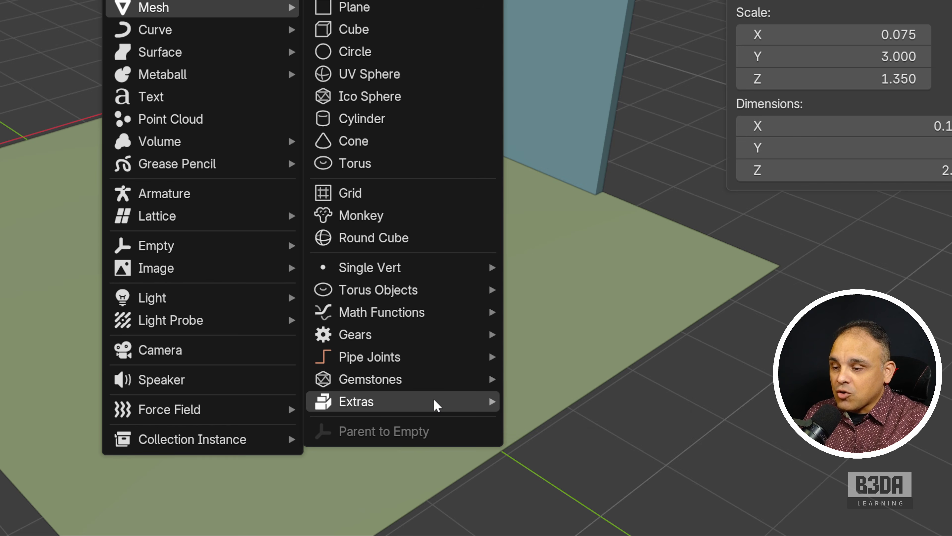
pyautogui.moveTo(436, 404)
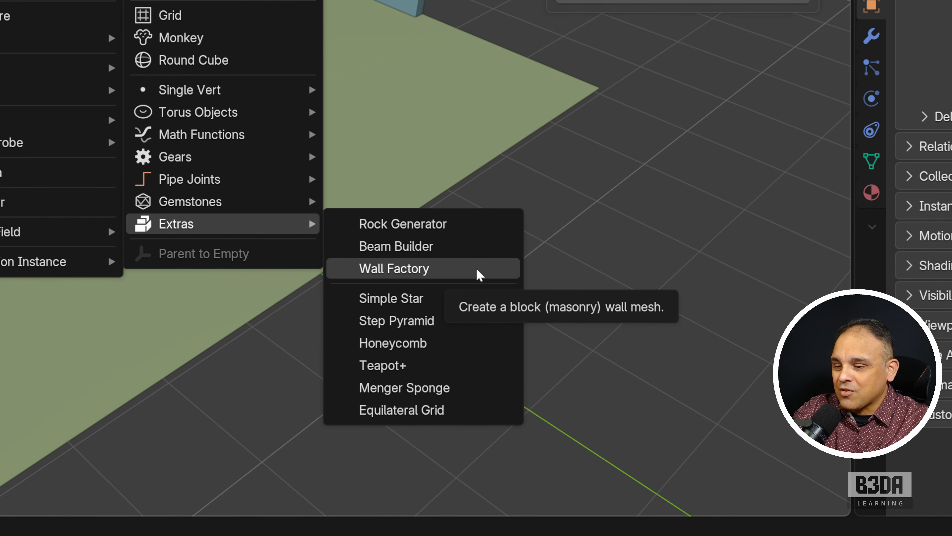
pyautogui.click(476, 267)
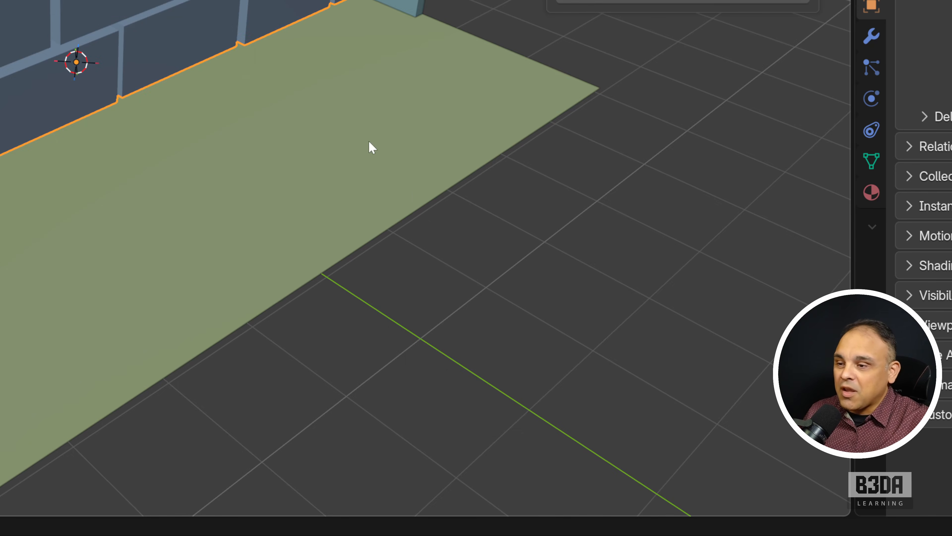
pyautogui.scroll(-1, 240, 79)
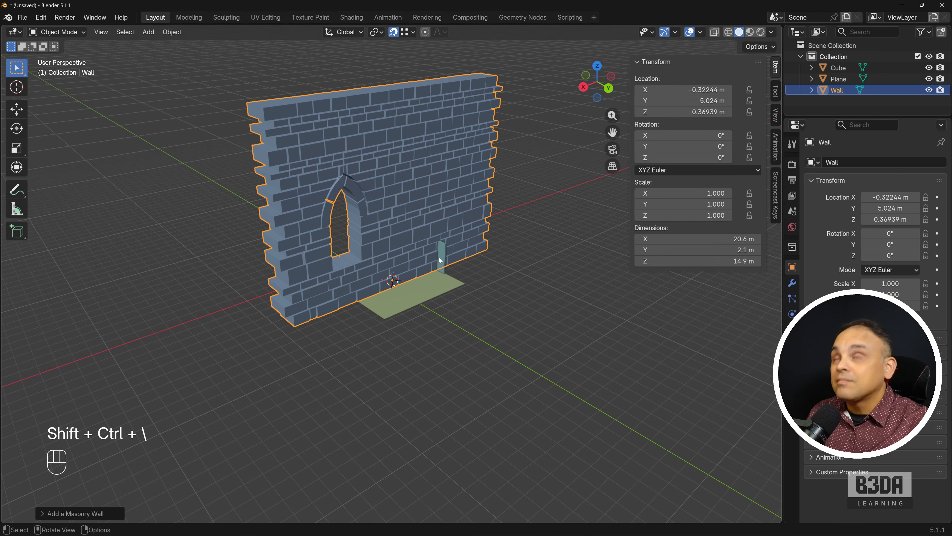
pyautogui.moveTo(411, 235); pyautogui.dragTo(468, 261, button='middle')
pyautogui.press('Delete')
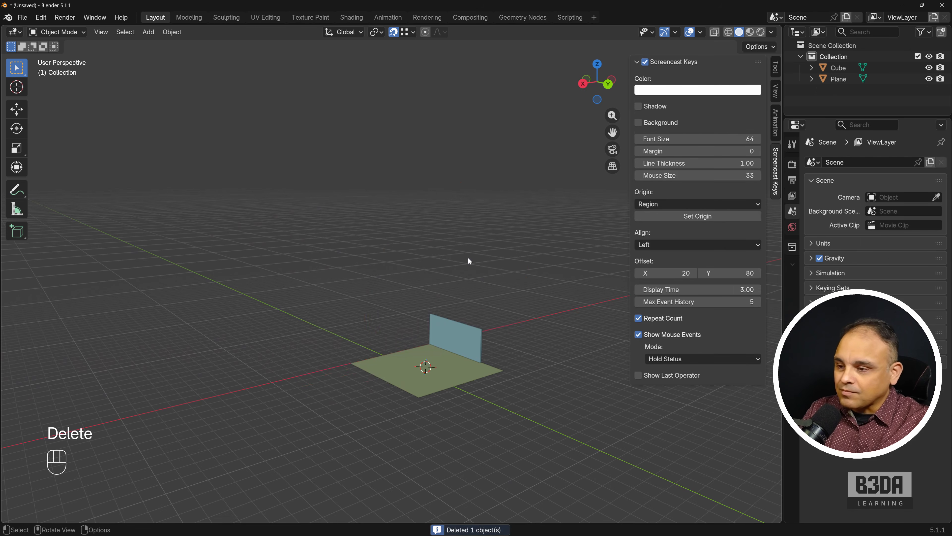
# - Place the 3D cursor in the empty space beyond the plane and add a Beam Builder beam there
pyautogui.keyDown('shift'); pyautogui.rightClick(356, 296); pyautogui.keyUp('shift')
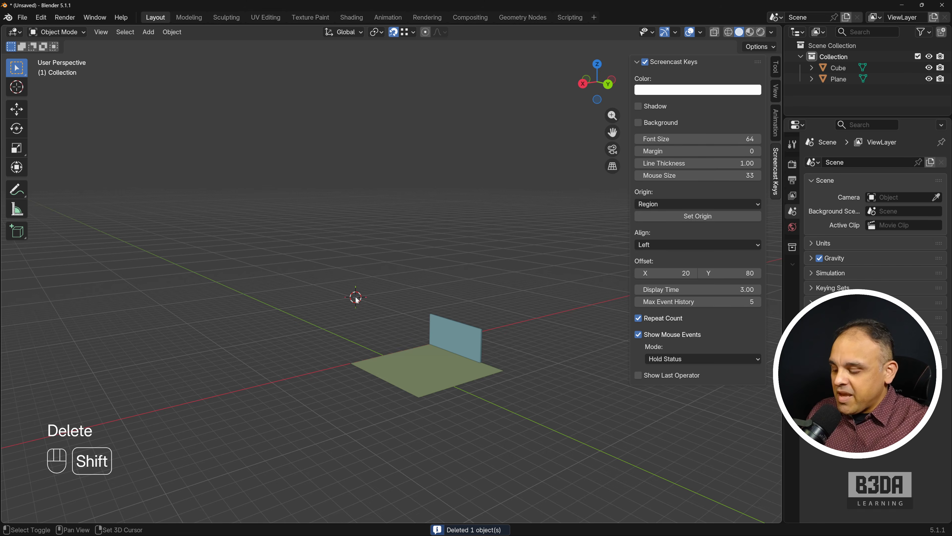
pyautogui.hotkey('shift', 'a')
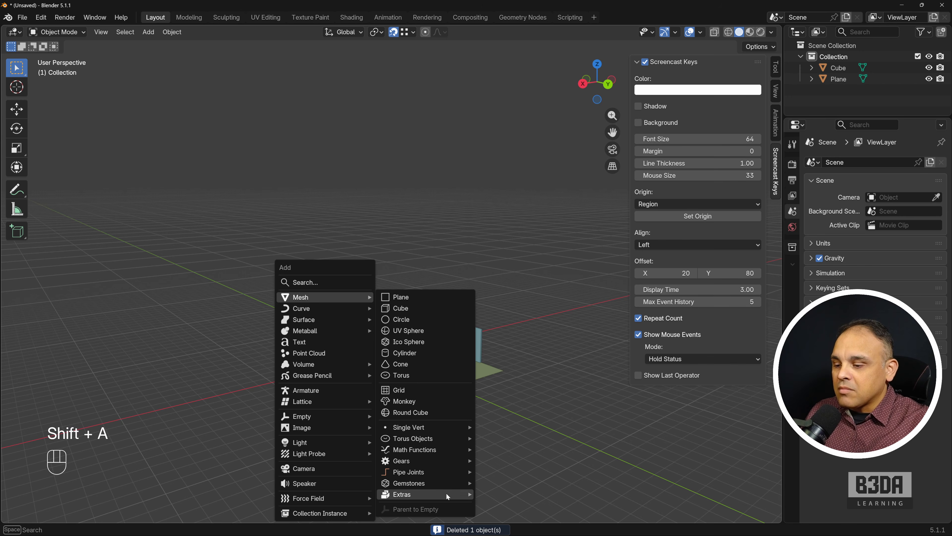
pyautogui.moveTo(445, 493)
pyautogui.click(539, 412)
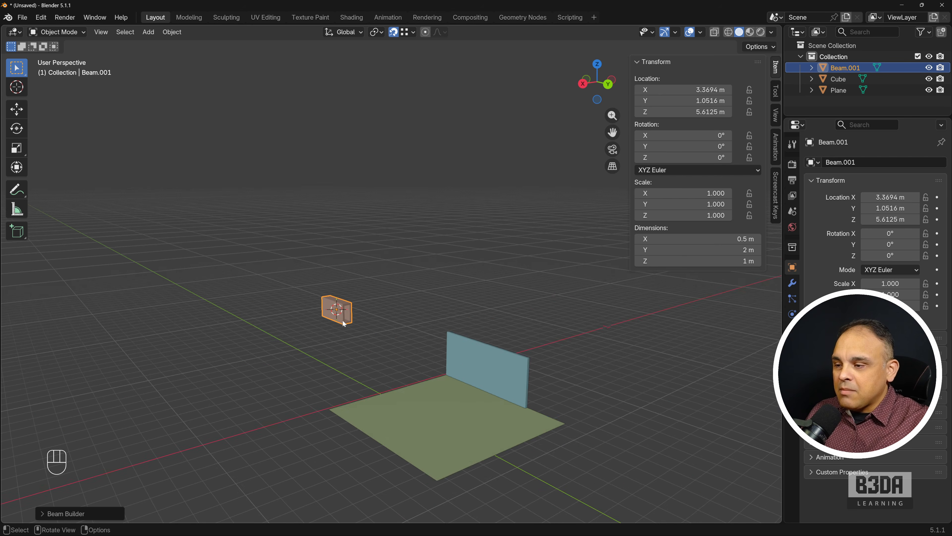
pyautogui.scroll(4, 339, 331)
pyautogui.keyDown('shift'); pyautogui.moveTo(335, 338); pyautogui.dragTo(465, 256, button='middle'); pyautogui.keyUp('shift')
pyautogui.scroll(2, 485, 255)
# - Set the beam's height to 2.26, width to 1.70 and depth to 3.56, and switch its type to U Profile
pyautogui.click(46, 513)
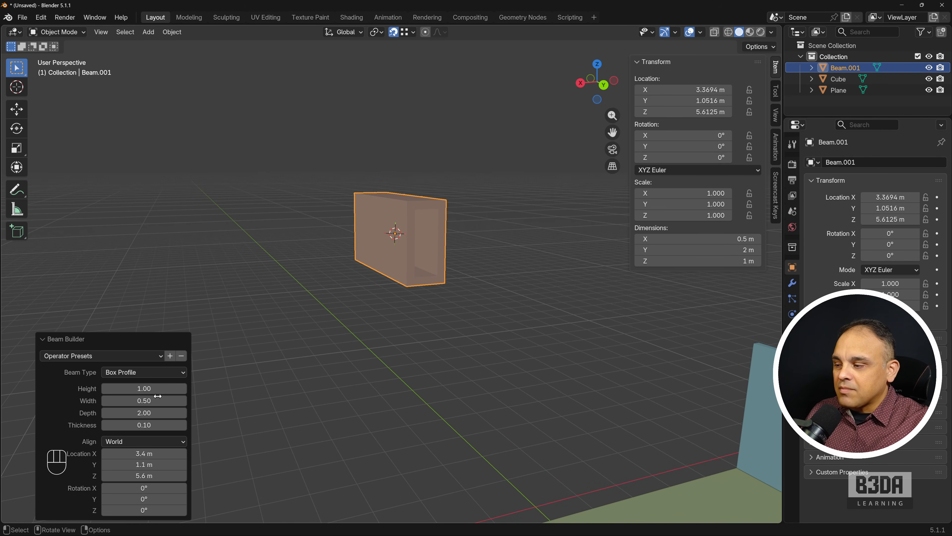
pyautogui.moveTo(144, 388); pyautogui.dragTo(167, 412)
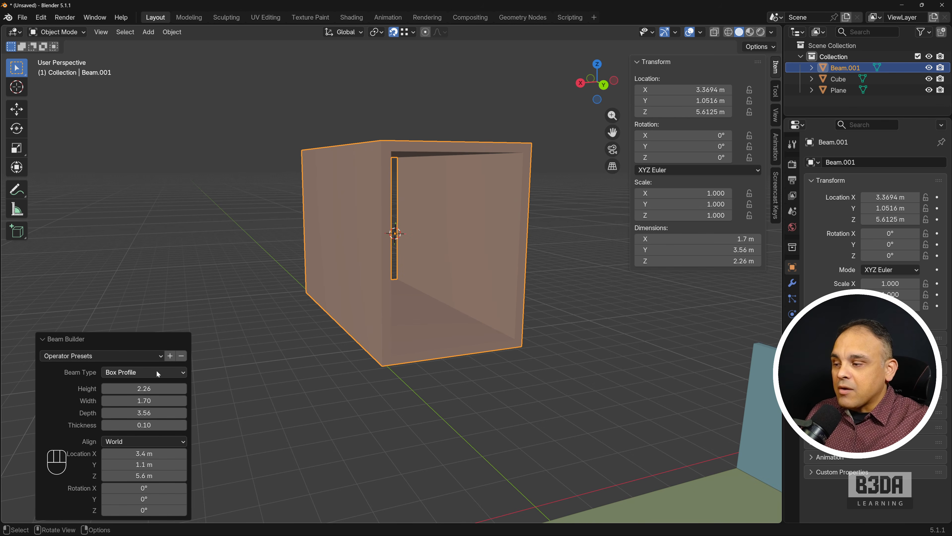
pyautogui.click(163, 369)
pyautogui.click(163, 393)
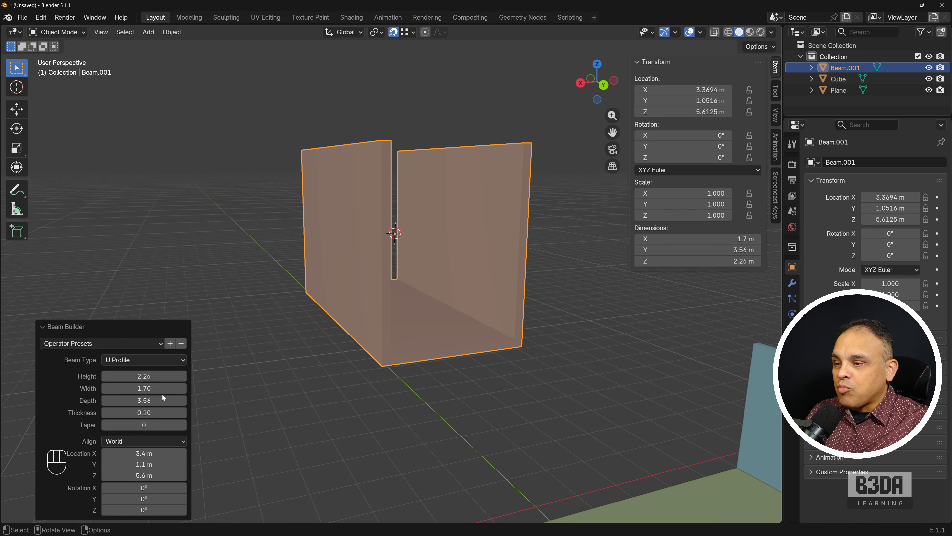
# - Set the beam's height to 2.29 and change its type to L Profile
pyautogui.moveTo(176, 376); pyautogui.dragTo(170, 371)
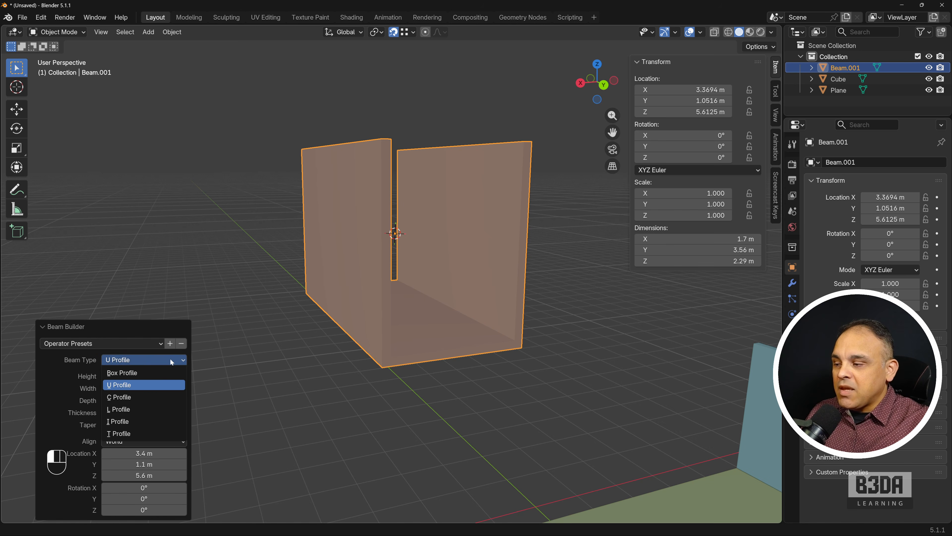
pyautogui.click(155, 407)
pyautogui.moveTo(422, 322)
pyautogui.mouseDown(button='middle')
pyautogui.moveTo(401, 323)
pyautogui.moveTo(466, 316)
pyautogui.moveTo(420, 324)
pyautogui.mouseUp(button='middle')
pyautogui.scroll(-1, 420, 323)
pyautogui.scroll(1, 420, 323)
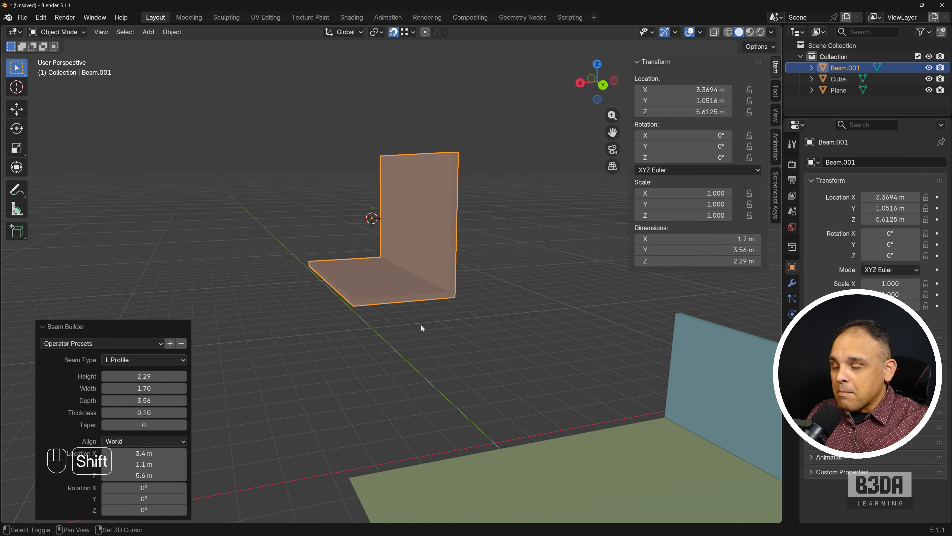
# - Delete the beam and reset the 3D cursor to the world origin
pyautogui.press('Delete')
pyautogui.scroll(-2, 420, 323)
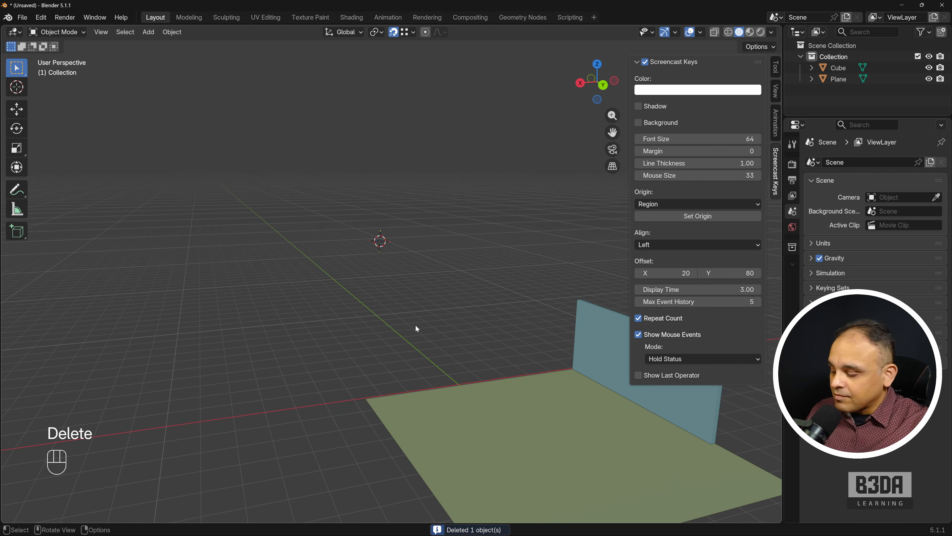
pyautogui.keyDown('shift'); pyautogui.moveTo(421, 329); pyautogui.dragTo(394, 288, button='middle'); pyautogui.keyUp('shift')
pyautogui.hotkey('shift', 'c')
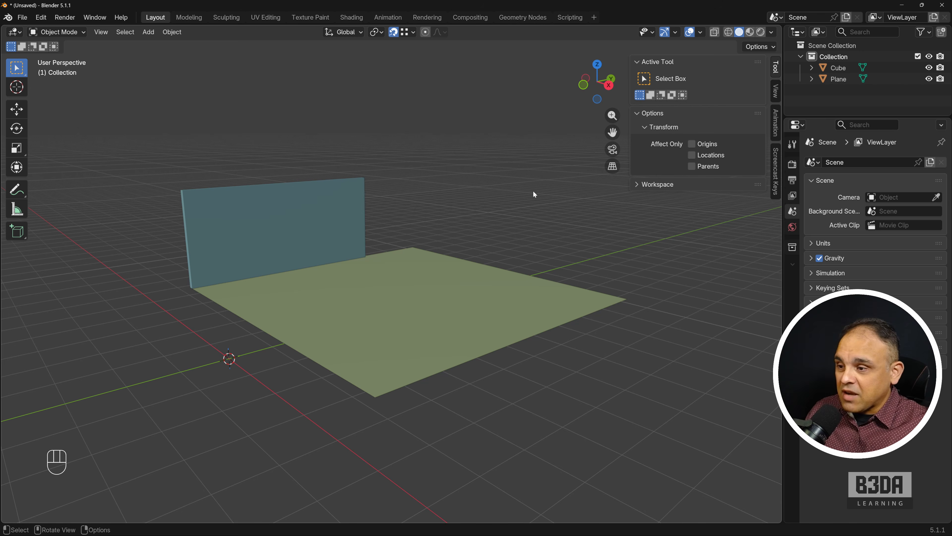
# - Add a mesh cylinder at the world origin
pyautogui.scroll(1, 408, 347)
pyautogui.keyDown('shift'); pyautogui.moveTo(345, 355); pyautogui.dragTo(462, 320, button='middle'); pyautogui.keyUp('shift')
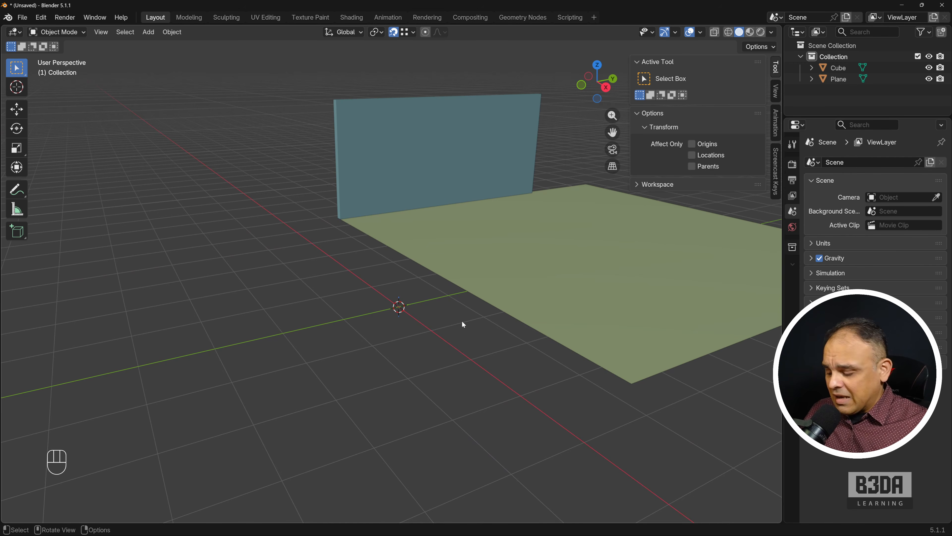
pyautogui.hotkey('shift', 'a')
pyautogui.moveTo(423, 310)
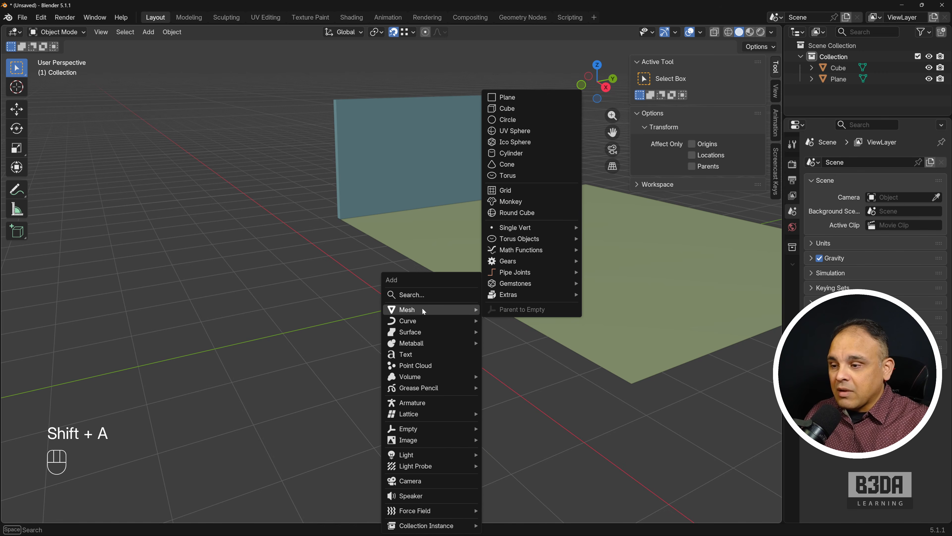
pyautogui.click(544, 153)
pyautogui.keyDown('shift'); pyautogui.moveTo(418, 351); pyautogui.dragTo(337, 363, button='middle'); pyautogui.keyUp('shift')
pyautogui.scroll(1, 261, 378)
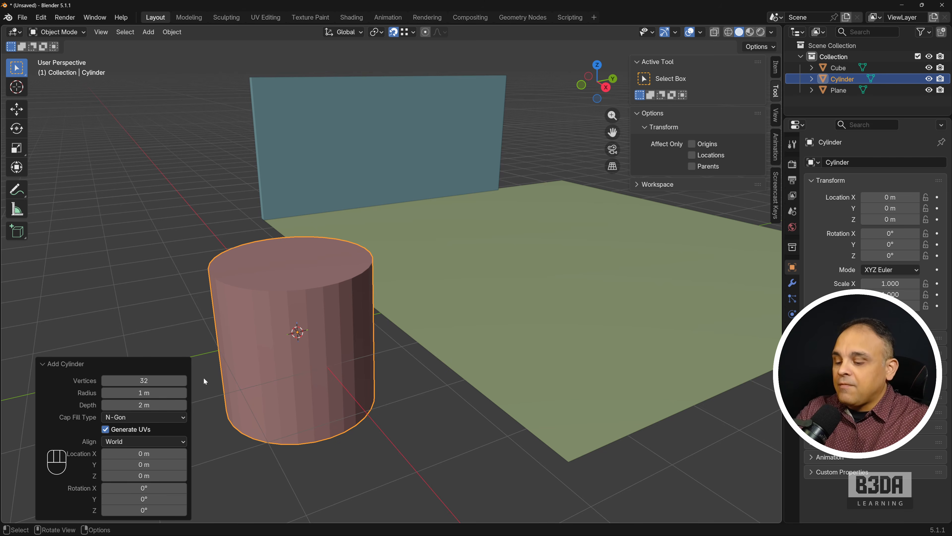
# - Set the new cylinder to 12 vertices, a radius of 0.75 m and a depth of 1.85 m
pyautogui.hotkey('ctrl', 'shift', '\\')
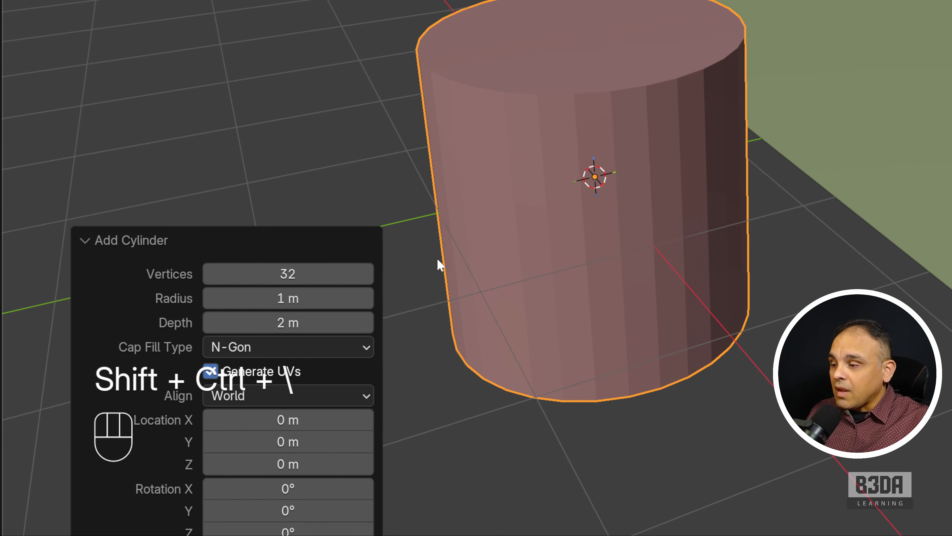
pyautogui.scroll(-1, 436, 257)
pyautogui.keyDown('shift'); pyautogui.moveTo(468, 251); pyautogui.dragTo(434, 313, button='middle'); pyautogui.keyUp('shift')
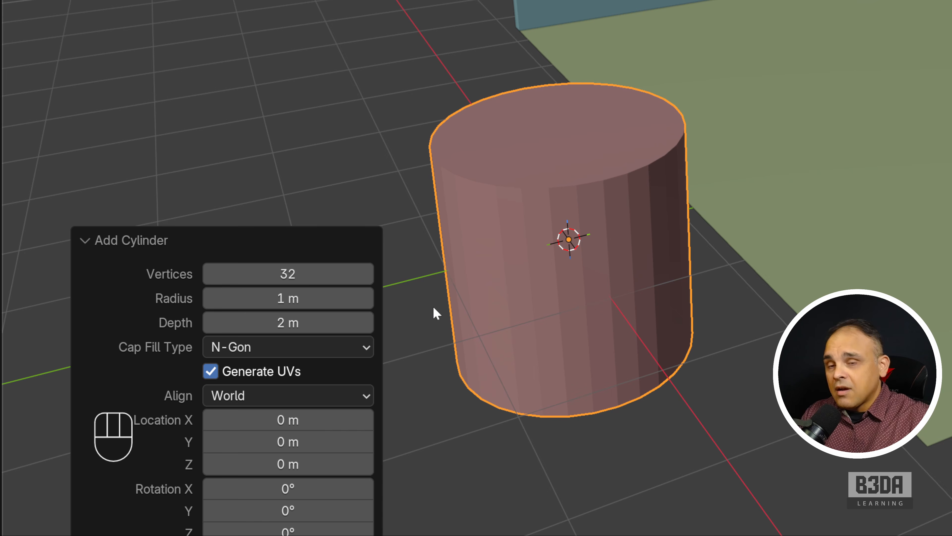
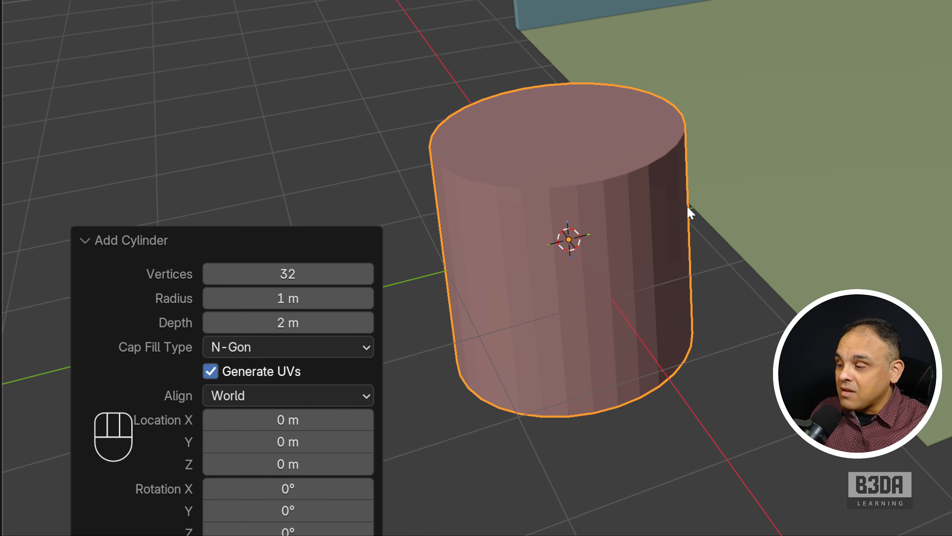
pyautogui.click(330, 273)
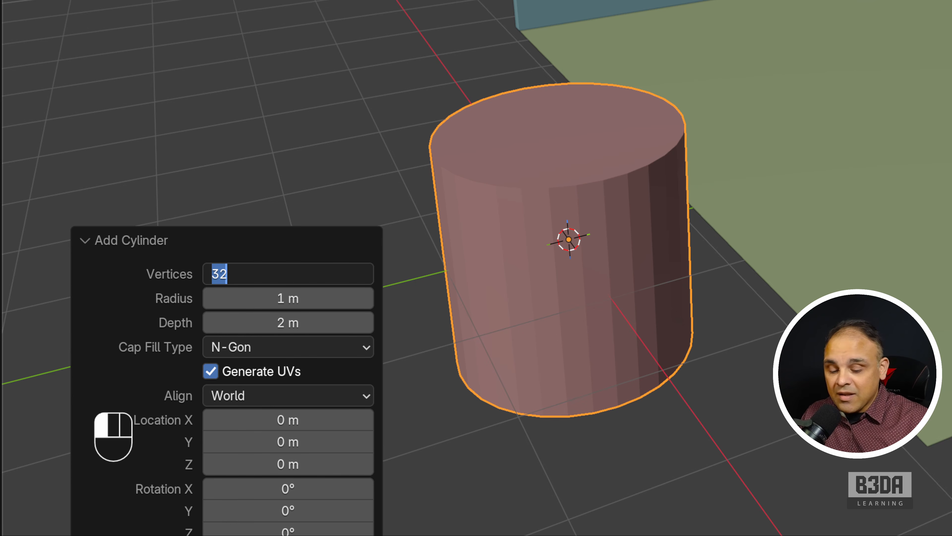
pyautogui.write('12')
pyautogui.press('Return')
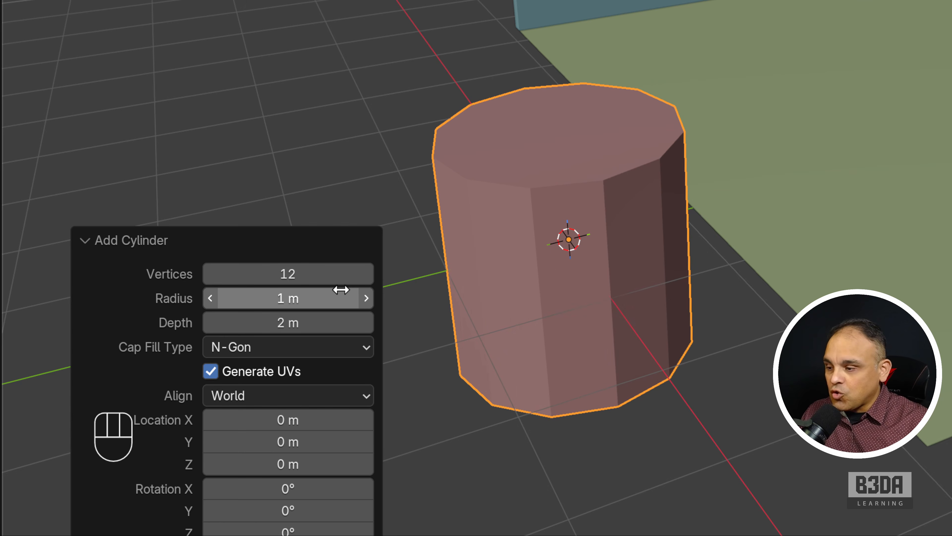
pyautogui.click(326, 297)
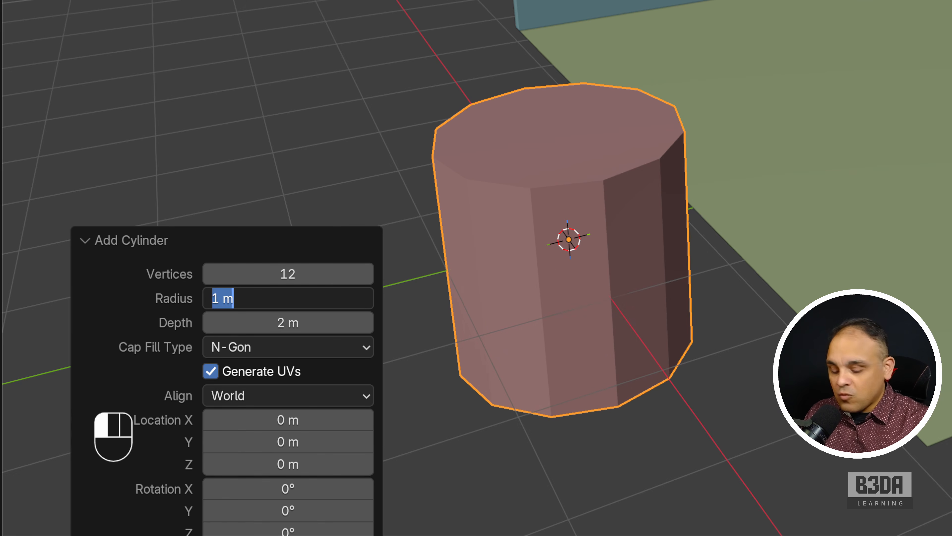
pyautogui.write('0.75')
pyautogui.press('Return')
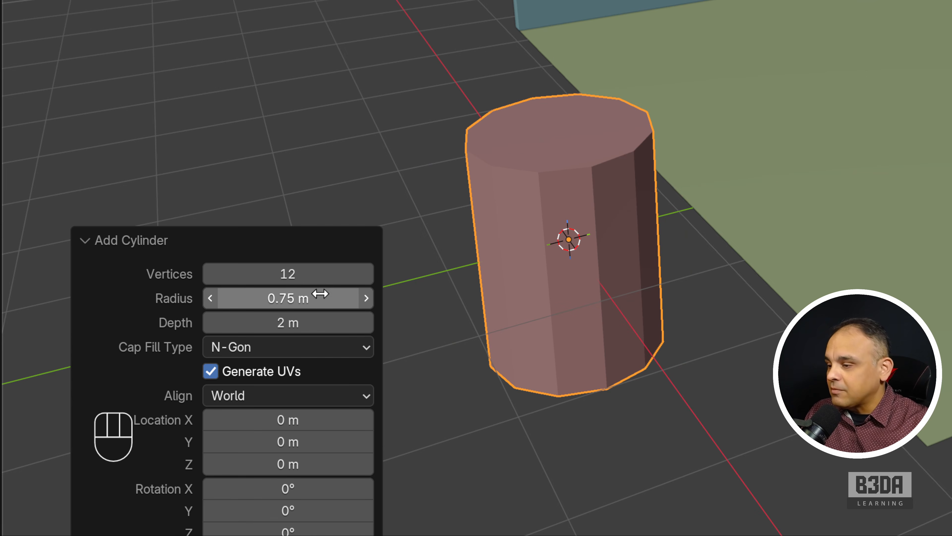
pyautogui.click(300, 318)
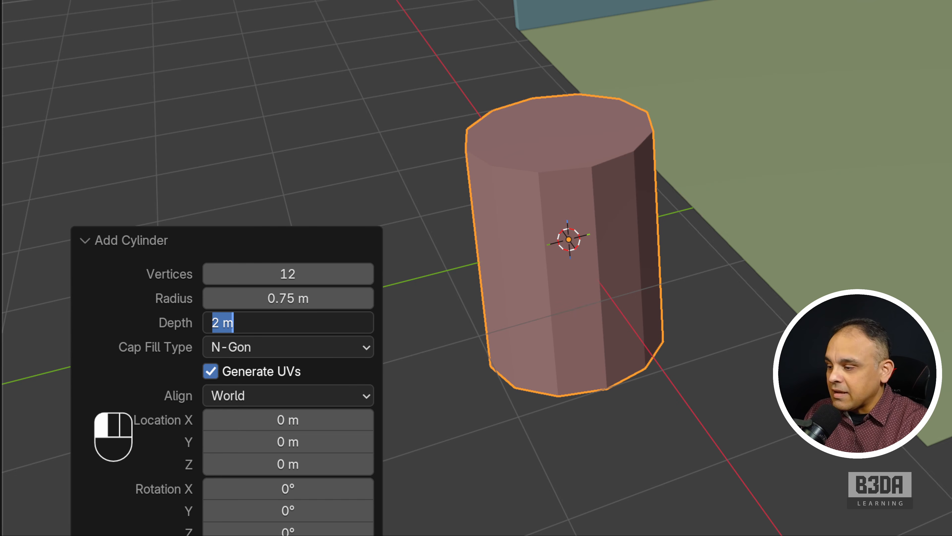
pyautogui.write('1.85')
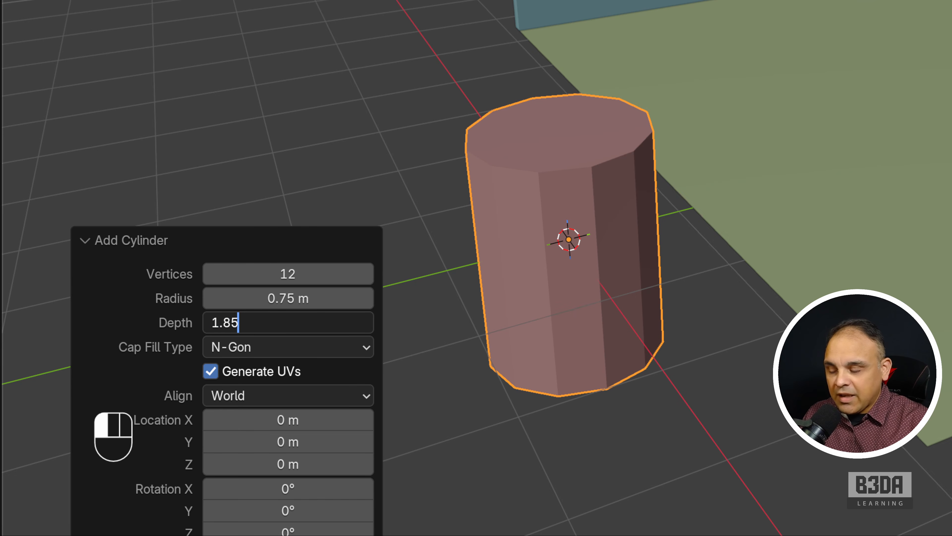
pyautogui.press('Return')
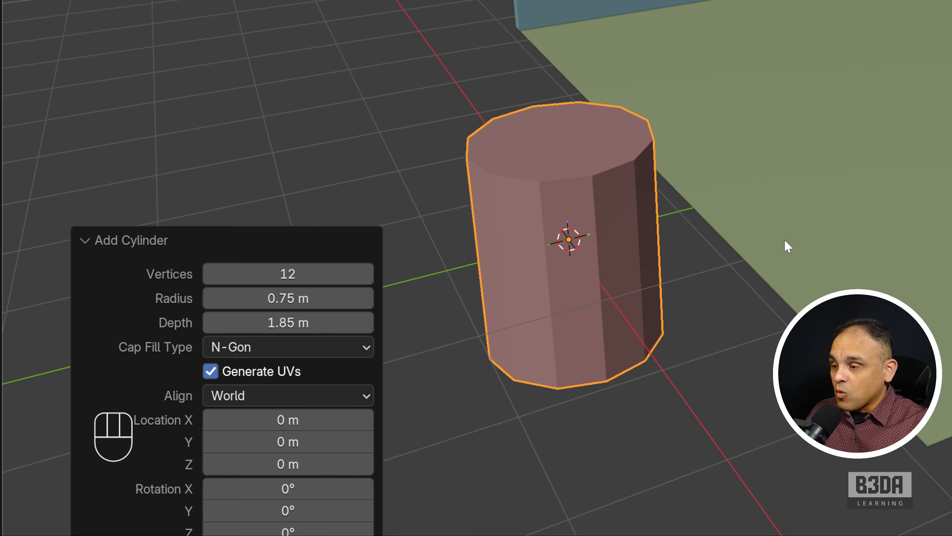
# - Move the cylinder about 7.39 m in the negative direction along the global X axis
pyautogui.hotkey('shift', 'ctrl', '\\')
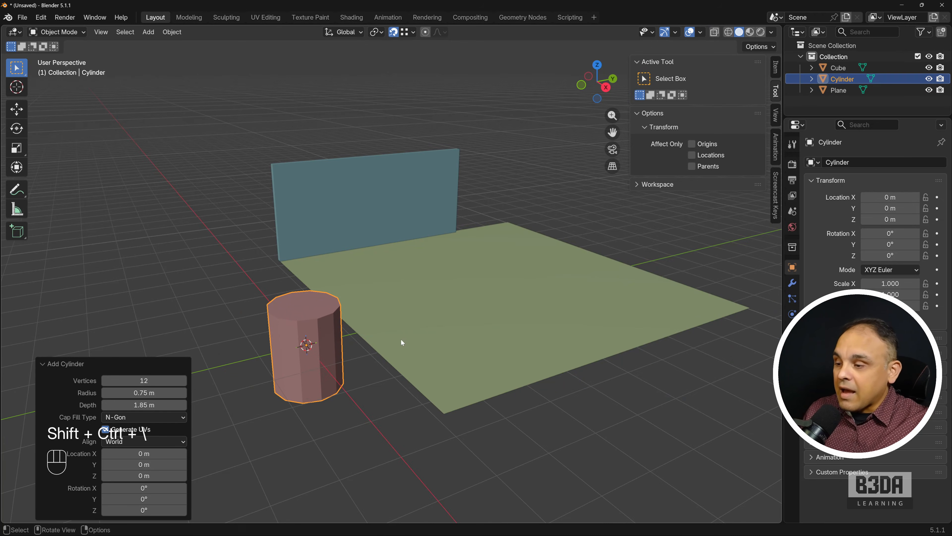
pyautogui.click(326, 341)
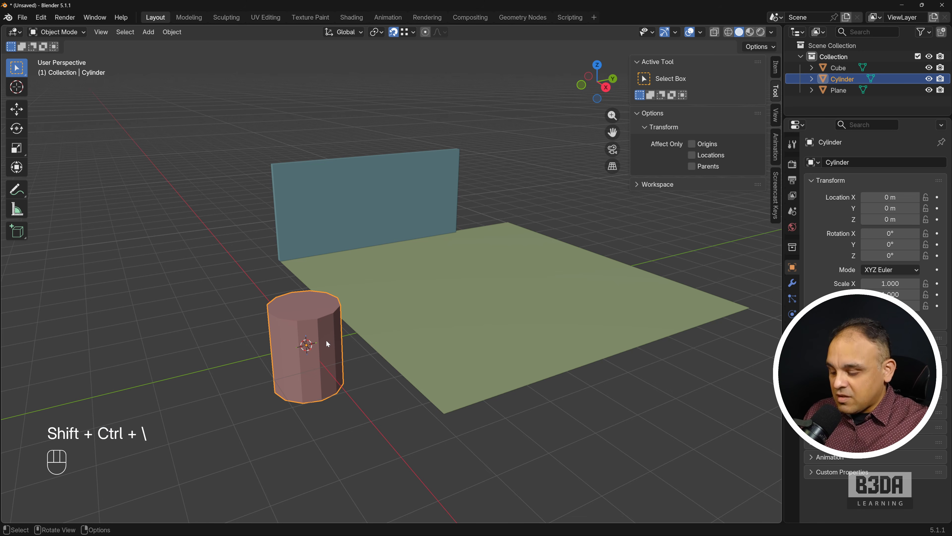
pyautogui.press('g')
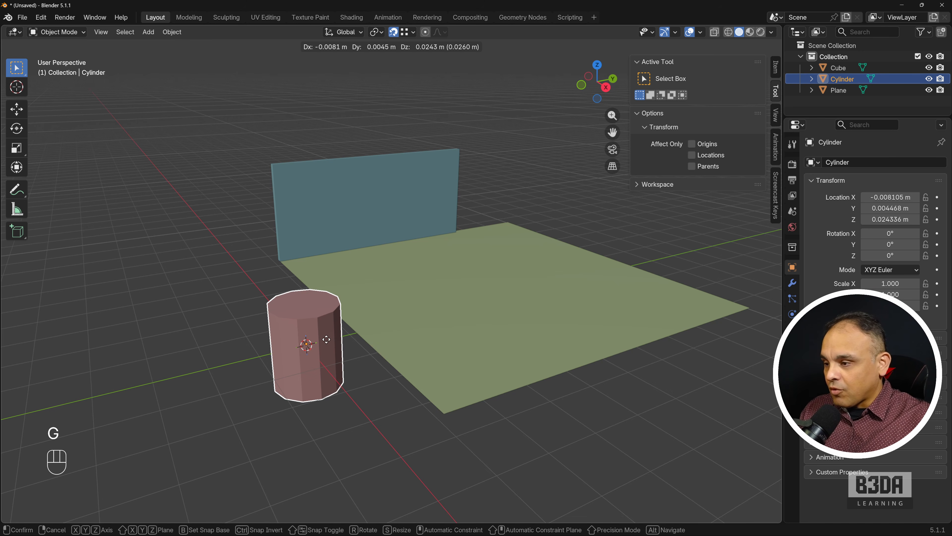
pyautogui.press('x')
pyautogui.click(245, 280)
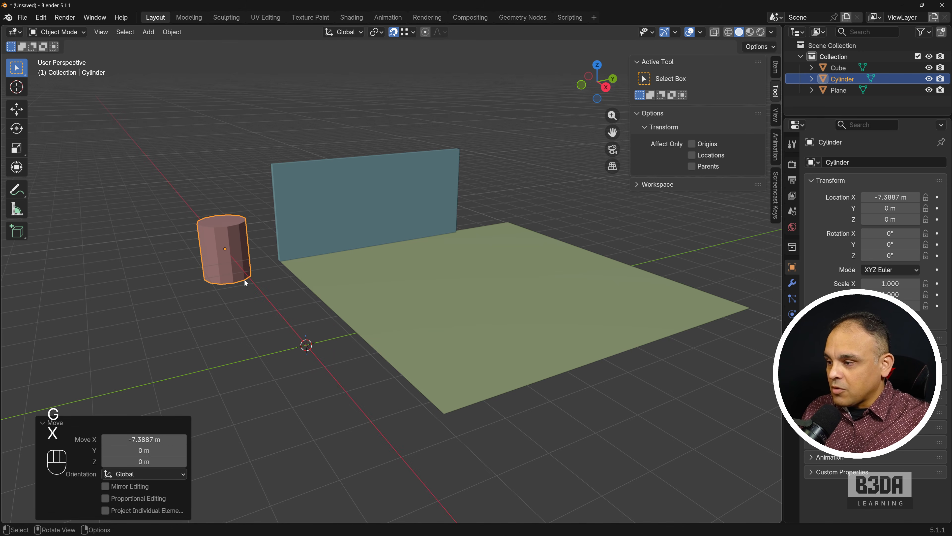
# - Add a mesh cone at the world origin and set it to 16 vertices
pyautogui.hotkey('shift', 'a')
pyautogui.moveTo(293, 341)
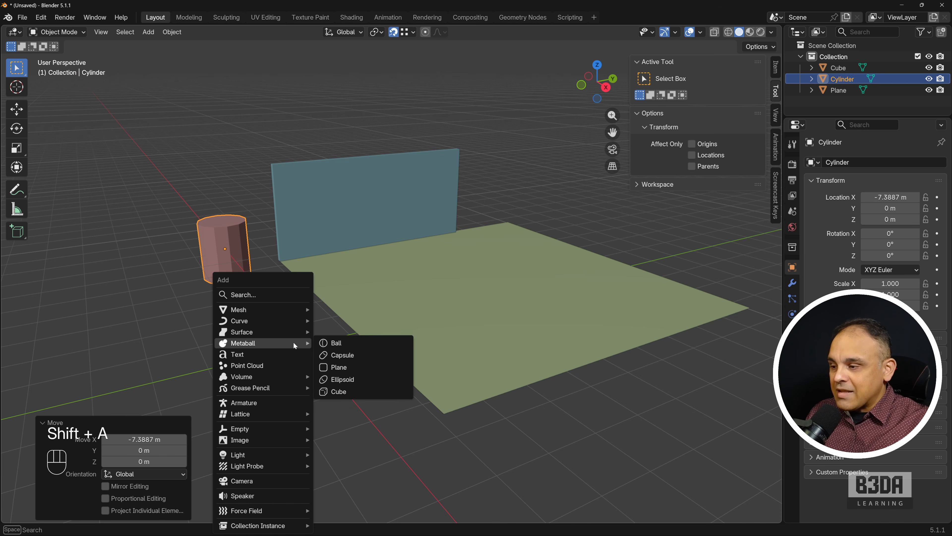
pyautogui.moveTo(296, 308)
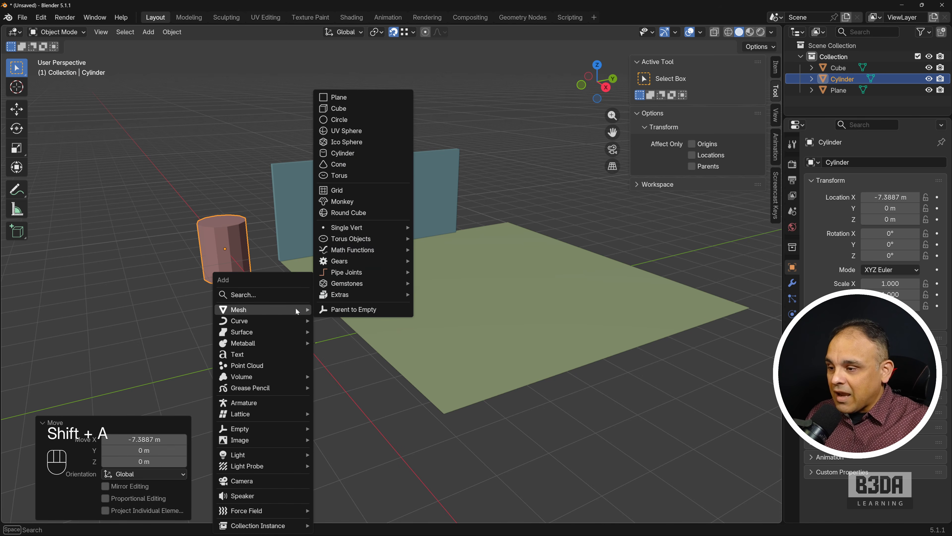
pyautogui.click(370, 164)
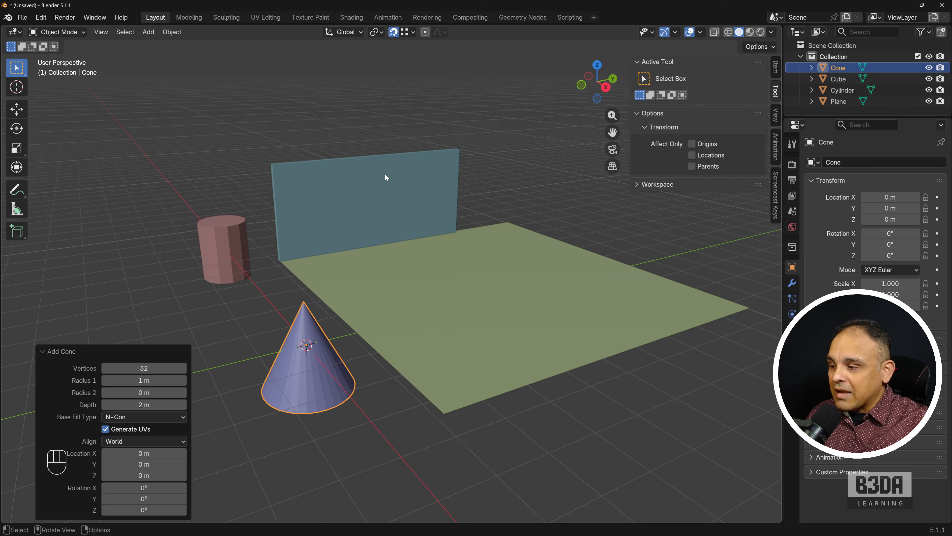
pyautogui.doubleClick(144, 368)
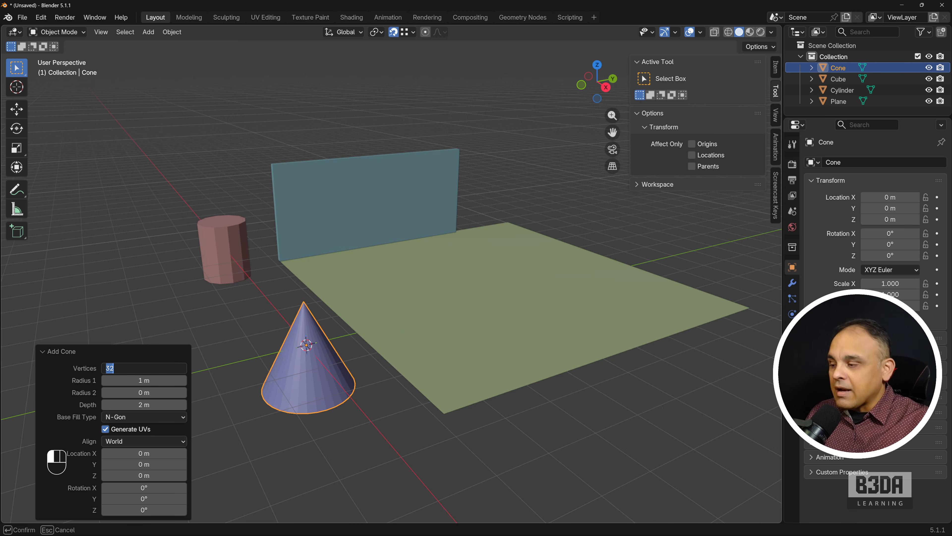
pyautogui.write('16')
pyautogui.press('Return')
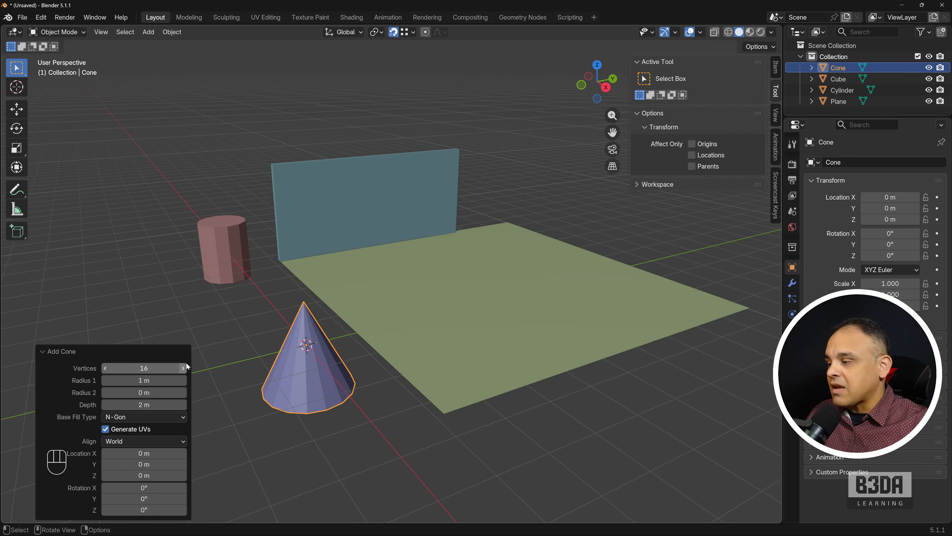
# - Set the cone's Radius 1 to 2 m, Radius 2 to 1 m and depth to 0.75 m
pyautogui.doubleClick(143, 379)
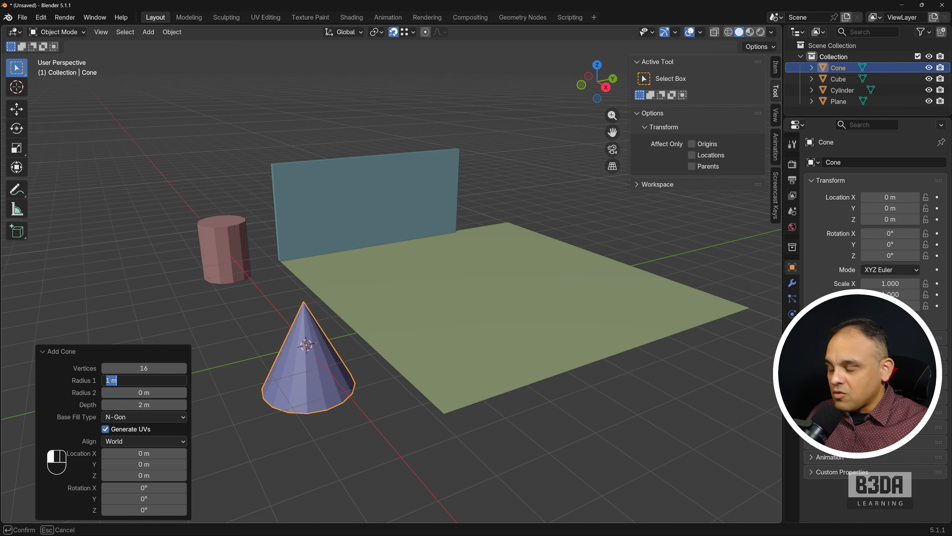
pyautogui.write('2')
pyautogui.press('Return')
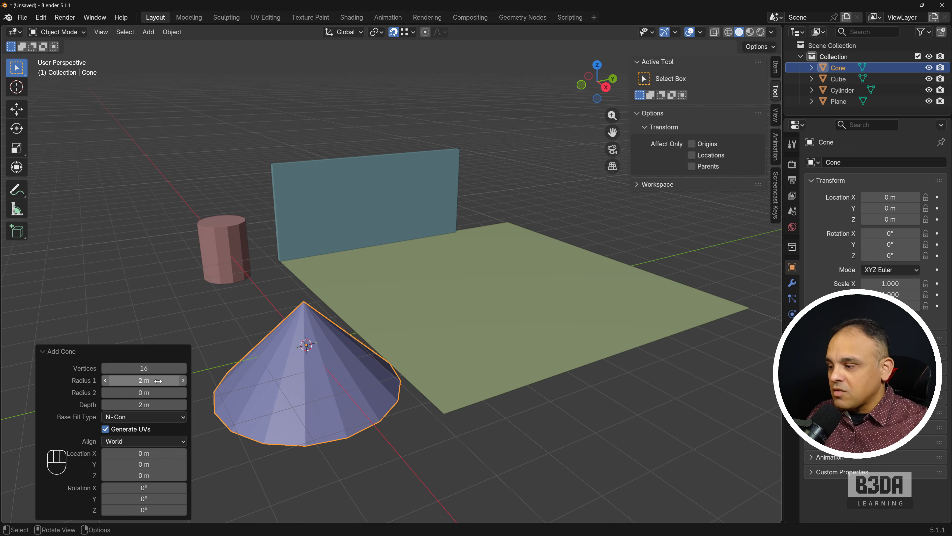
pyautogui.doubleClick(155, 392)
pyautogui.write('1')
pyautogui.press('Return')
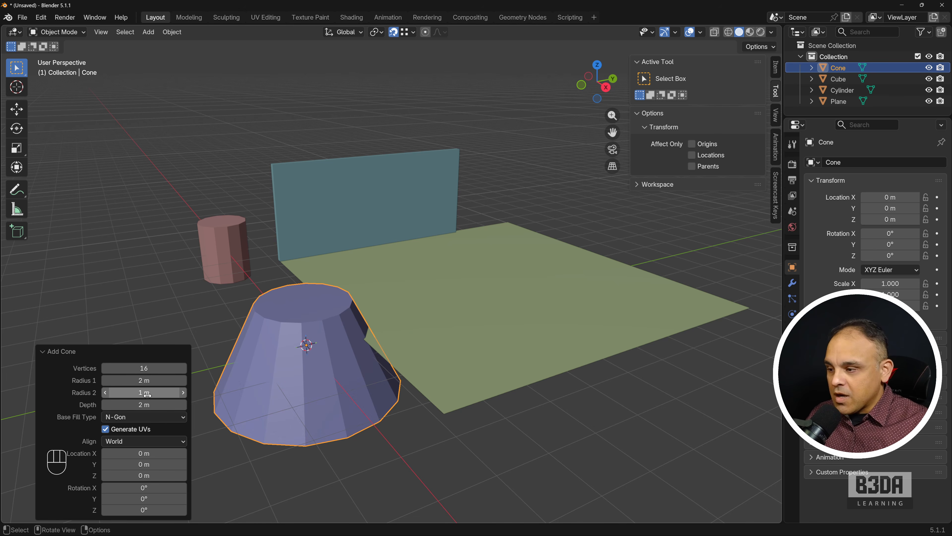
pyautogui.doubleClick(156, 405)
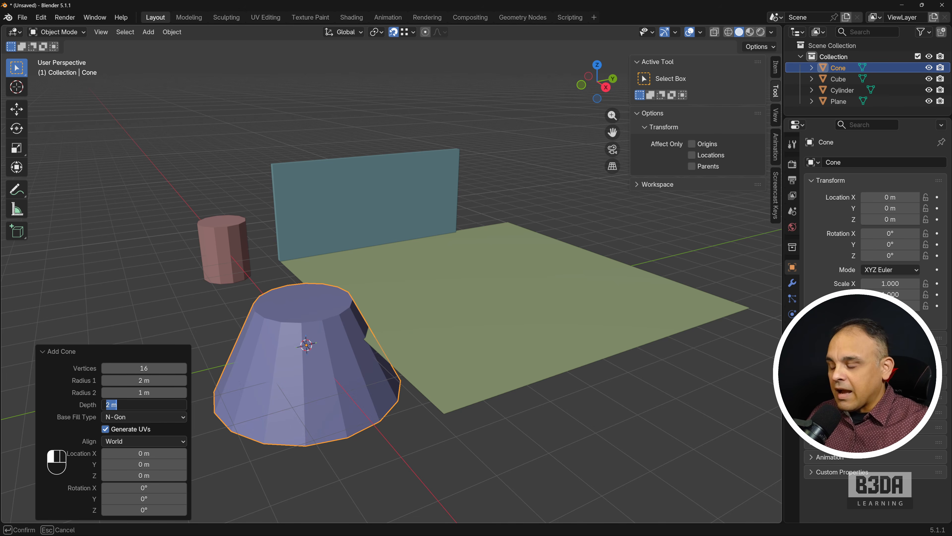
pyautogui.write('0.75')
pyautogui.press('Return')
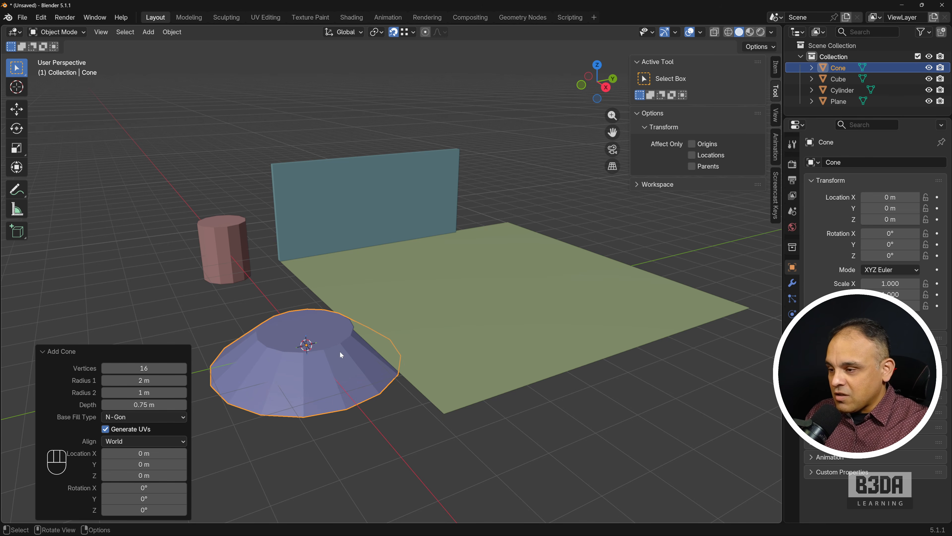
# - Move the cone about 5.24 m in the positive direction along the global X axis
pyautogui.press('g')
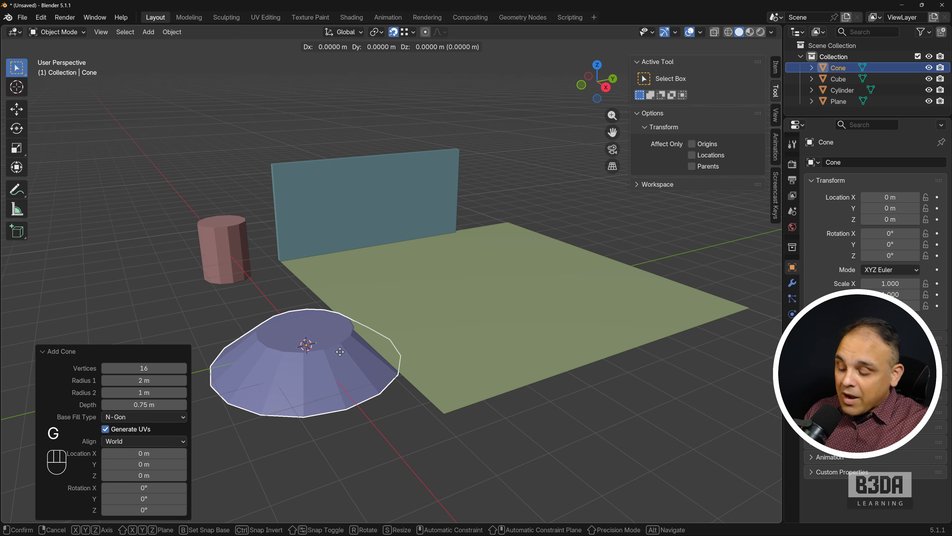
pyautogui.press('y')
pyautogui.press('x')
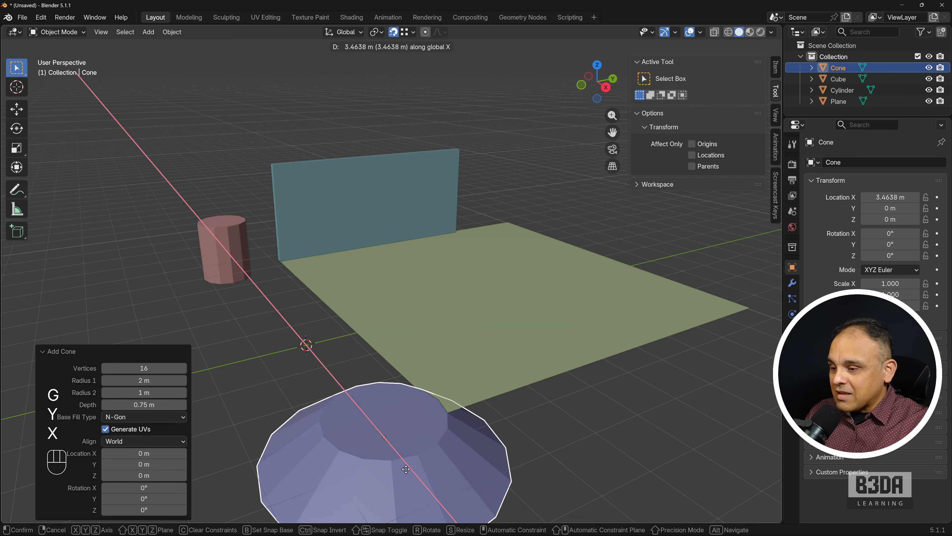
pyautogui.click(431, 518)
# - Select the cylinder, reopen the adjustable settings of the last operation and set the cone's X move to 5 m
pyautogui.click(232, 256)
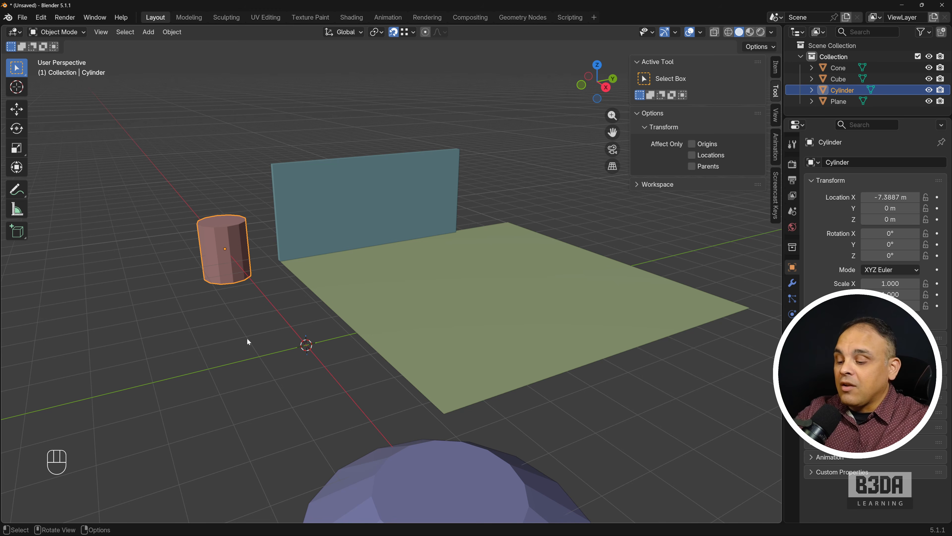
pyautogui.hotkey('ctrl', 'shift', 'a')
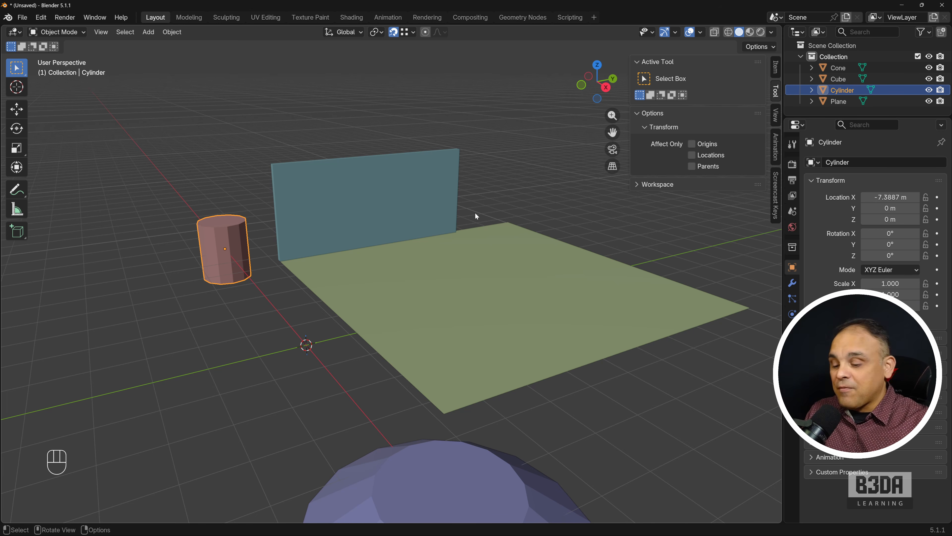
pyautogui.press('F9')
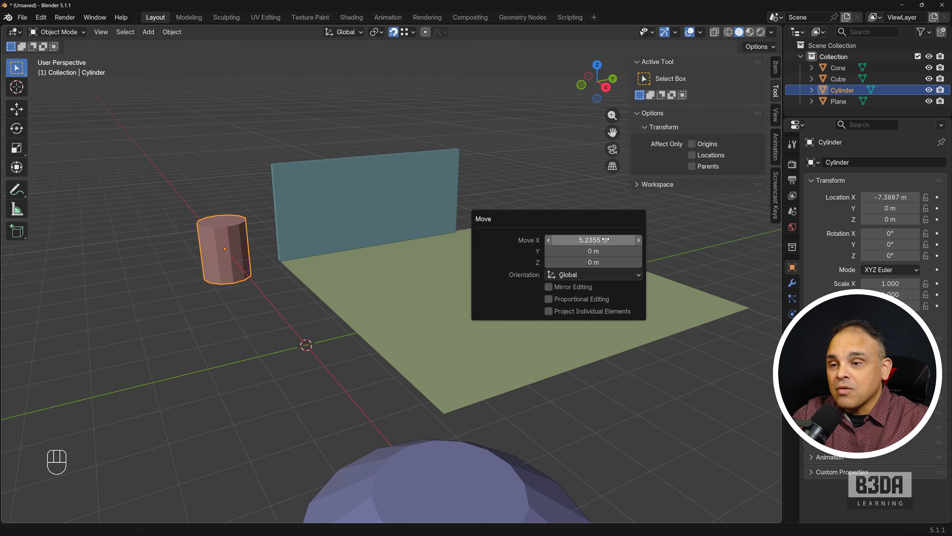
pyautogui.click(507, 212)
pyautogui.write('5')
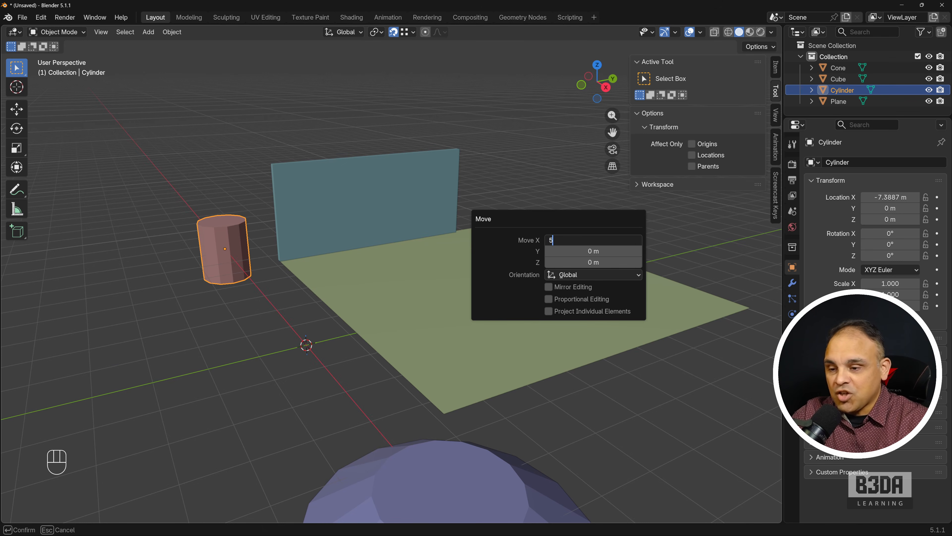
pyautogui.press('Return')
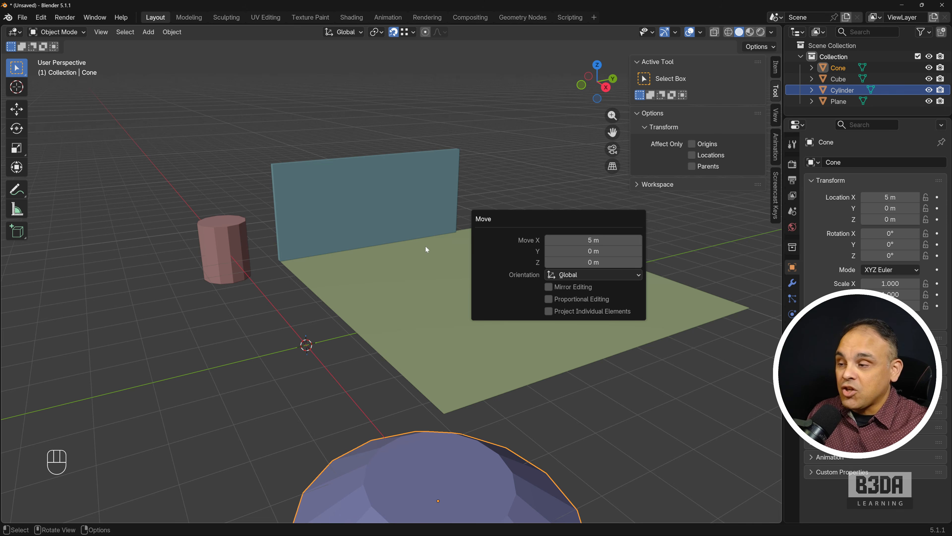
# - Delete the cylinder beside the wall
pyautogui.click(229, 240)
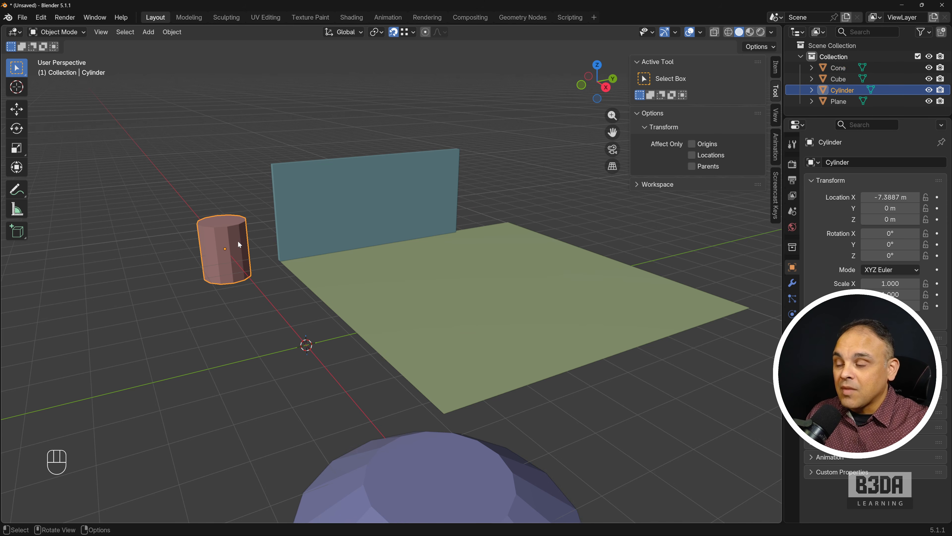
pyautogui.press('x')
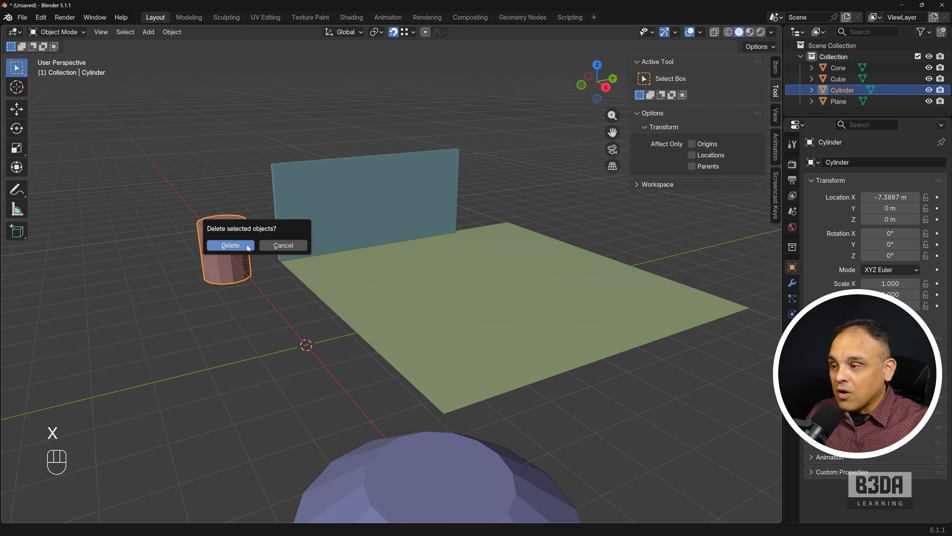
# - Delete the selected cylinder and add a new mesh cylinder at the world origin
pyautogui.click(247, 247)
pyautogui.hotkey('shift', 'a')
pyautogui.moveTo(247, 244)
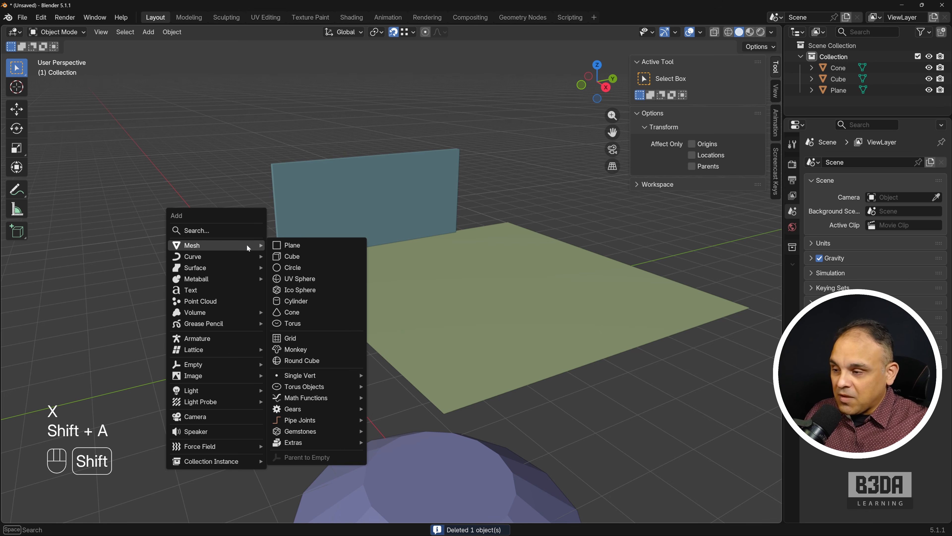
pyautogui.click(323, 300)
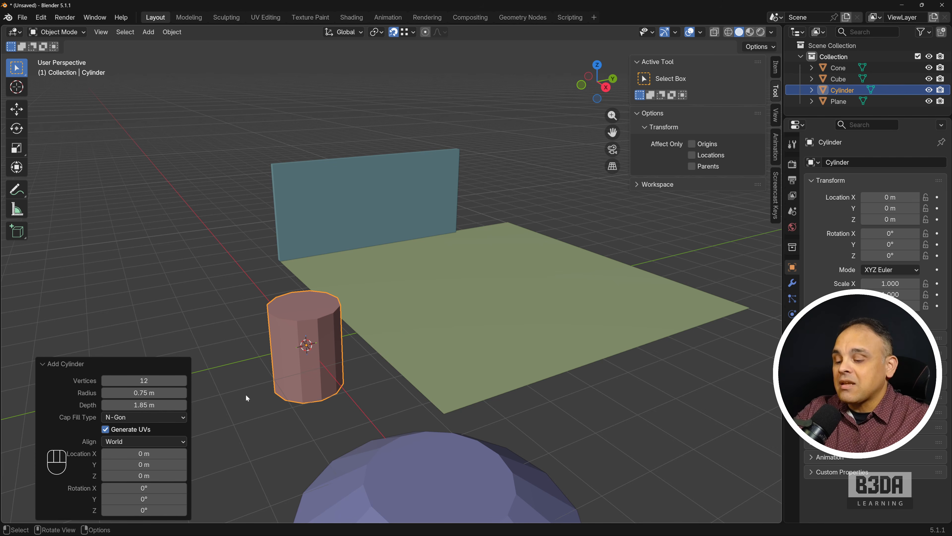
# - Set the new cylinder's vertex count to 20 in its creation settings
pyautogui.hotkey('ctrl', 'shift', '\\')
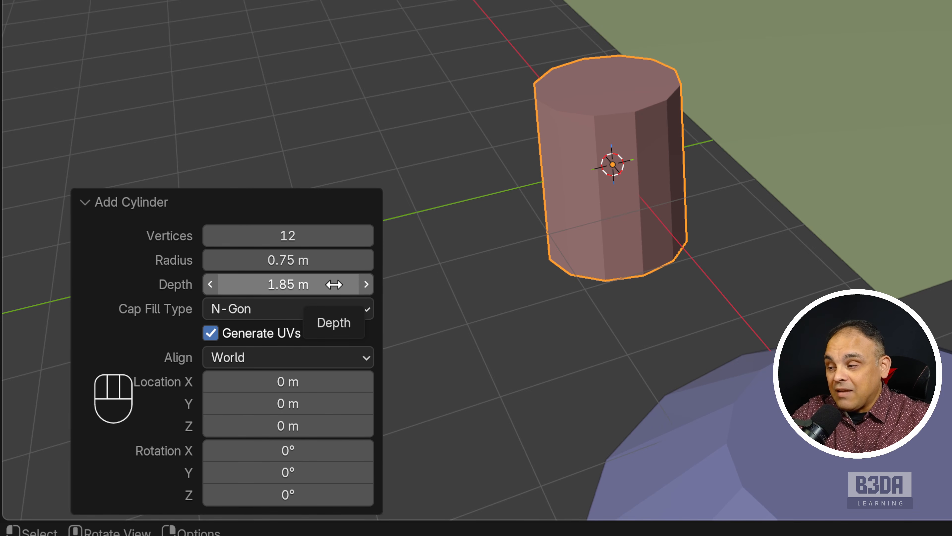
pyautogui.hotkey('ctrl', 'shift', '\\')
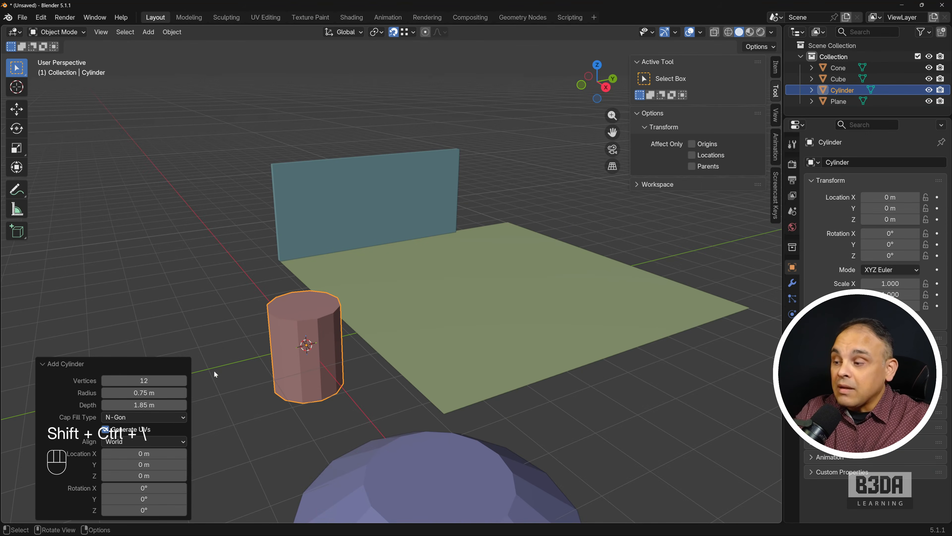
pyautogui.click(144, 380)
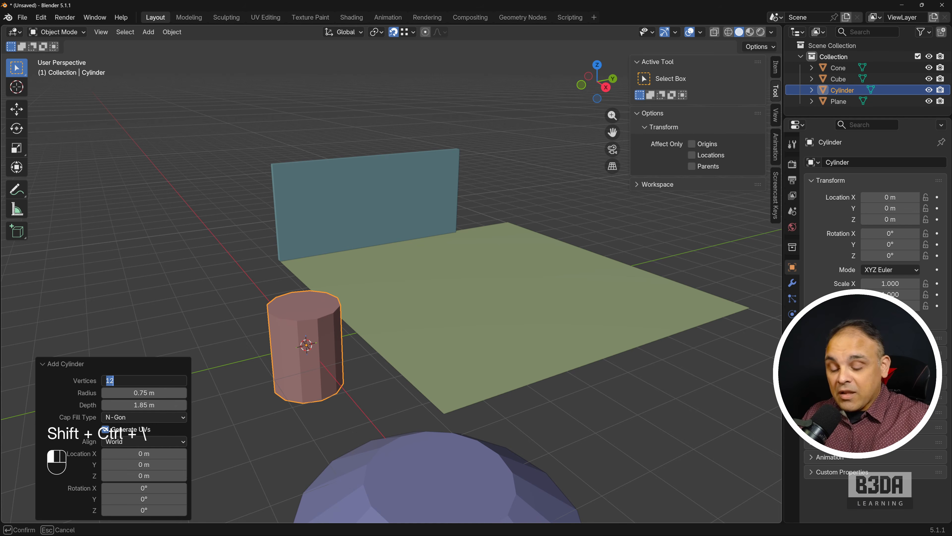
pyautogui.write('20')
pyautogui.press('Return')
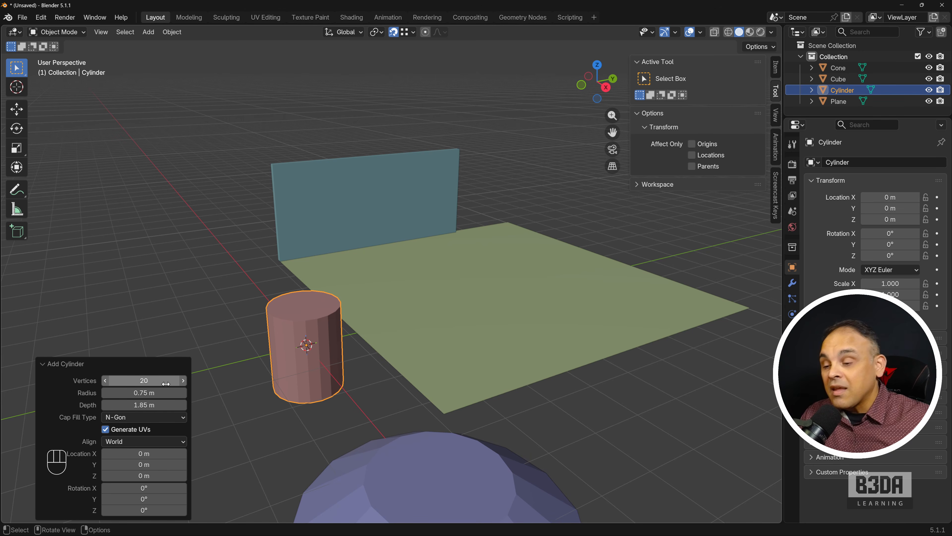
# - Select the cone, the plane and the wall in turn, finishing with nothing selected
pyautogui.click(477, 456)
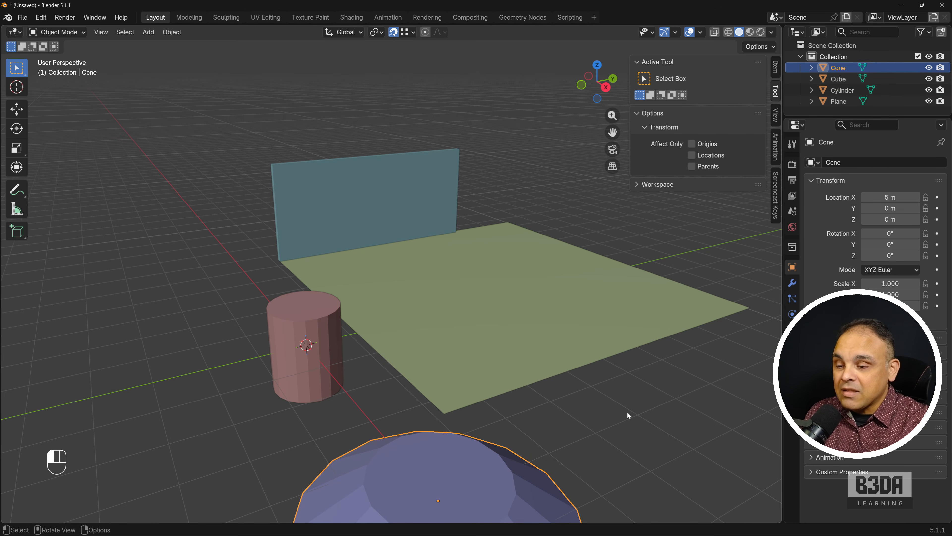
pyautogui.click(627, 411)
pyautogui.click(528, 324)
pyautogui.click(406, 203)
pyautogui.click(190, 224)
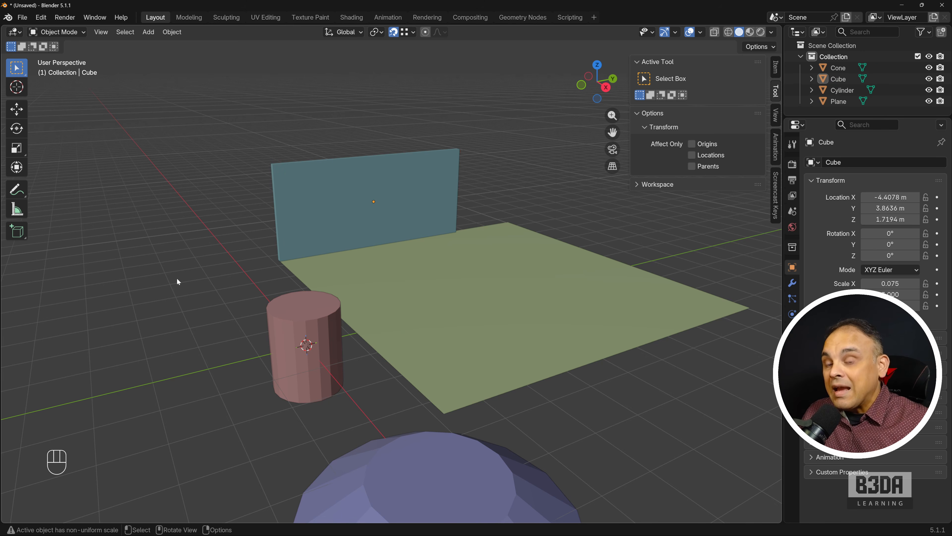
# - Recall the Add Cylinder settings and change the cylinder's vertex count
pyautogui.press('F9')
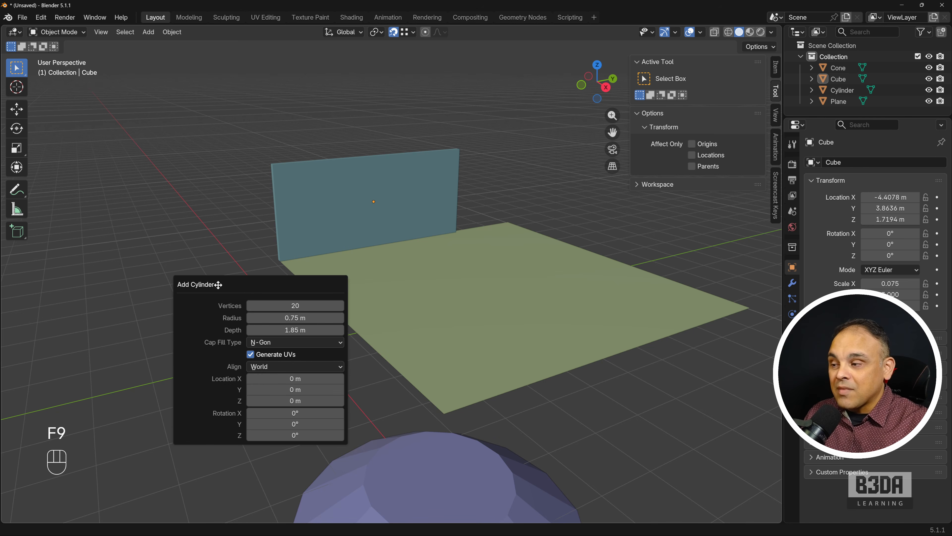
pyautogui.moveTo(215, 280); pyautogui.dragTo(514, 221)
pyautogui.click(582, 244)
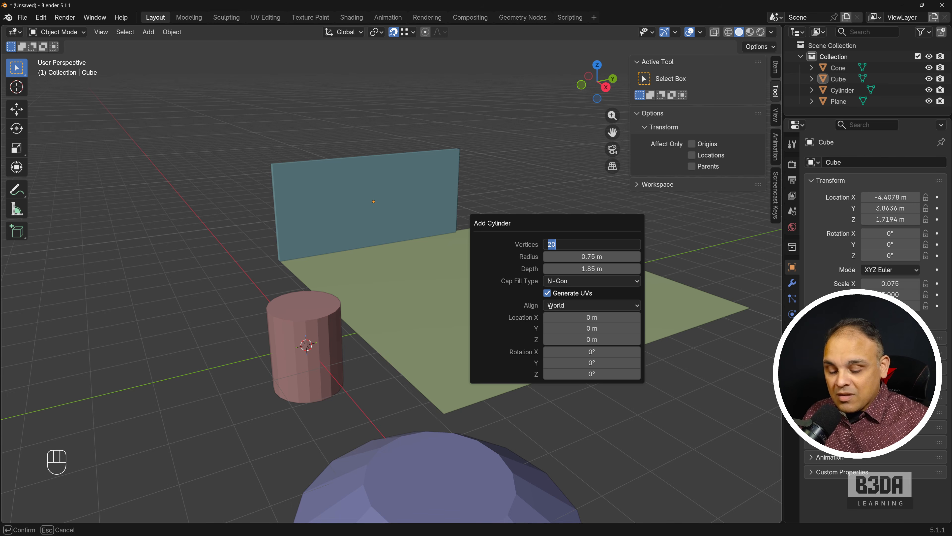
pyautogui.write('8')
pyautogui.press('Return')
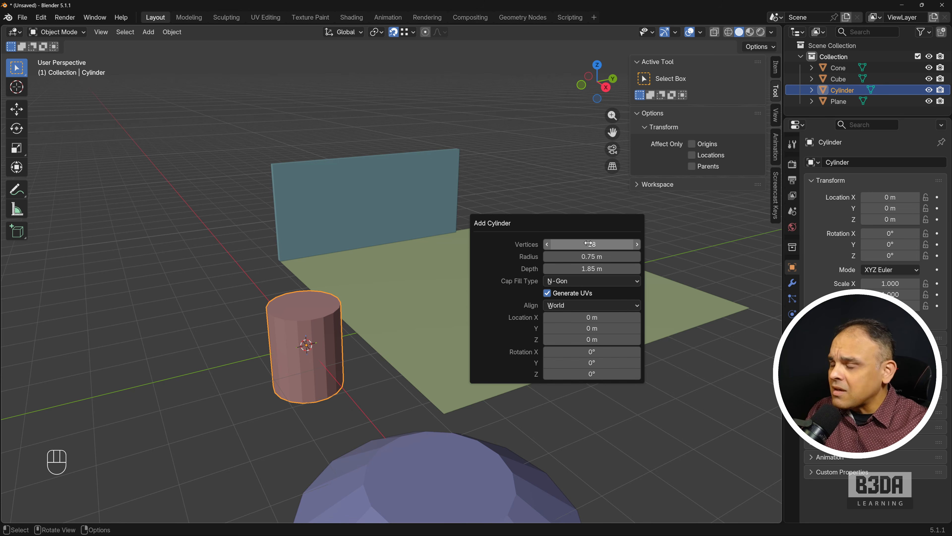
pyautogui.moveTo(564, 221); pyautogui.dragTo(151, 254)
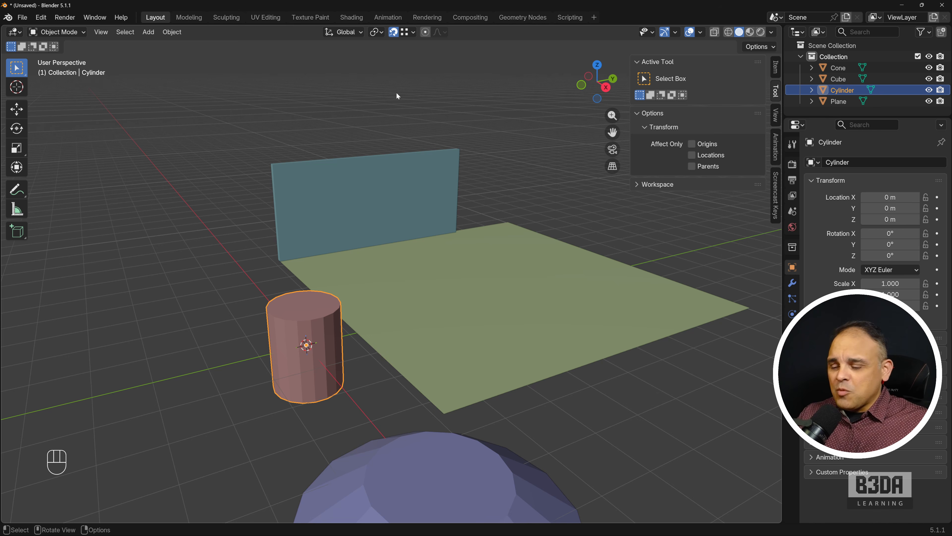
pyautogui.hotkey('ctrl', 'shift', '\\')
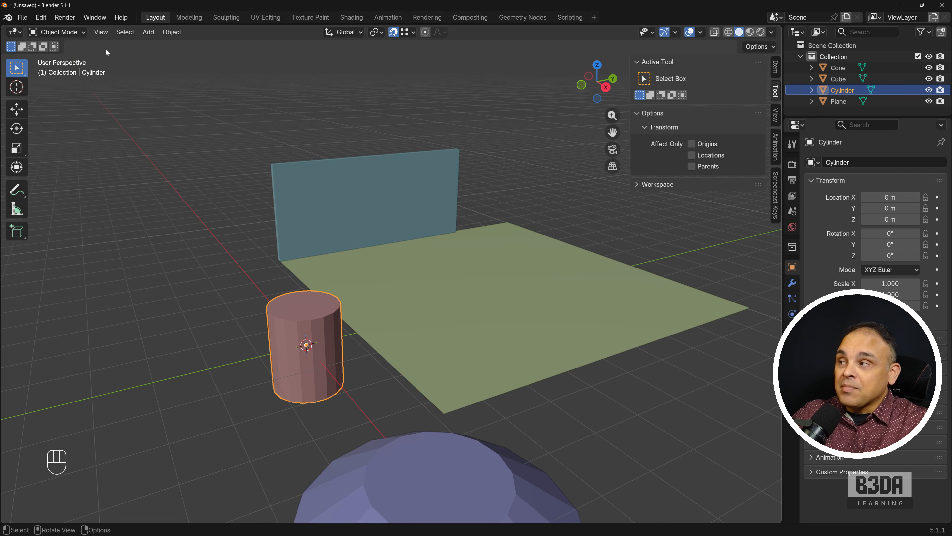
pyautogui.click(82, 32)
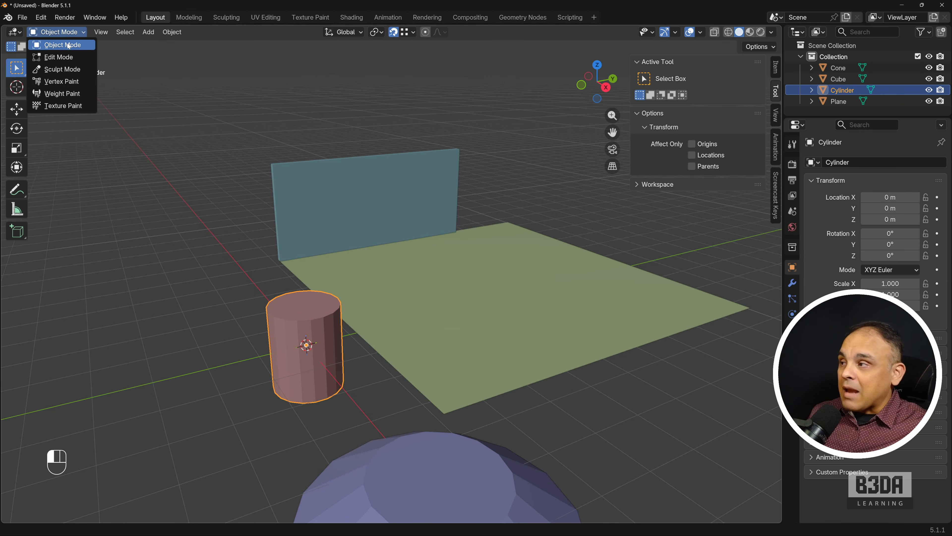
pyautogui.click(167, 64)
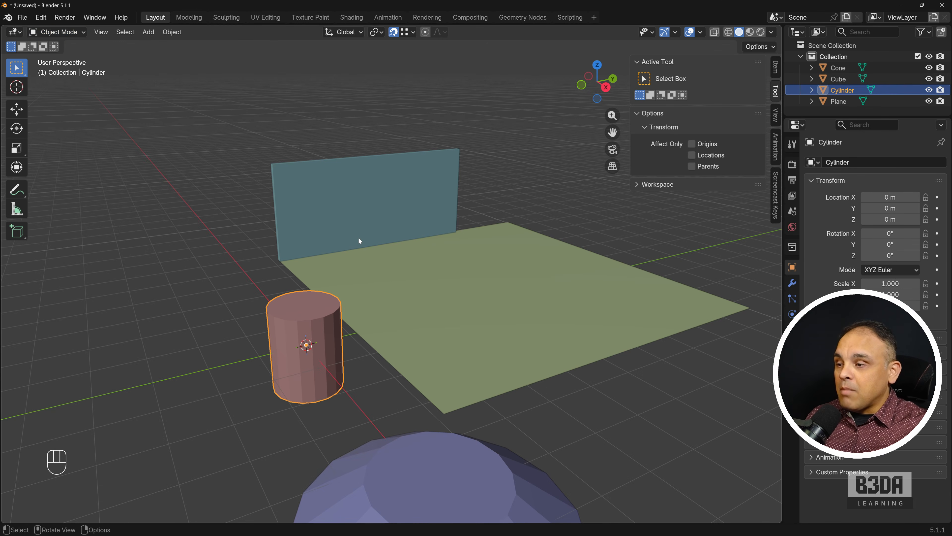
# - Add a camera at a new 3D cursor position behind the cylinder, and delete it again
pyautogui.scroll(-5, 359, 238)
pyautogui.moveTo(361, 238); pyautogui.dragTo(284, 245, button='middle')
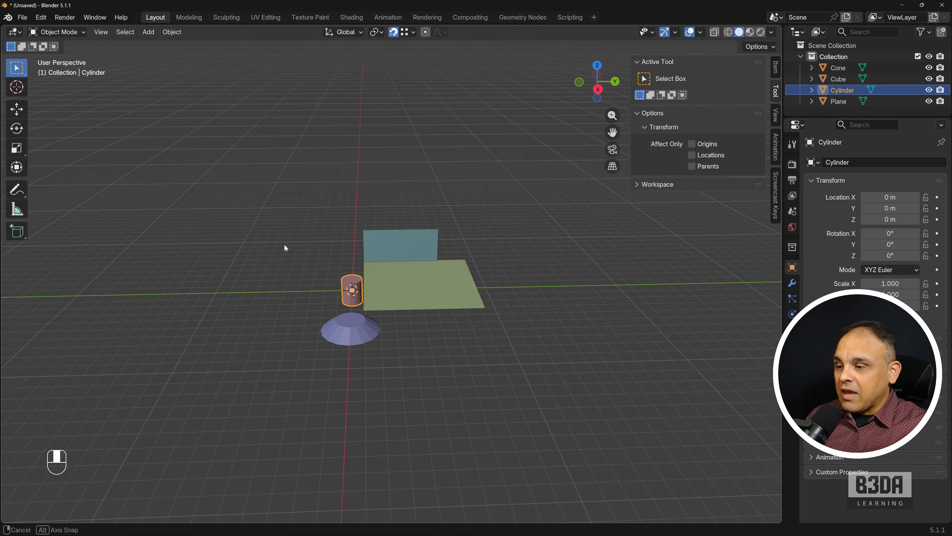
pyautogui.scroll(3, 374, 304)
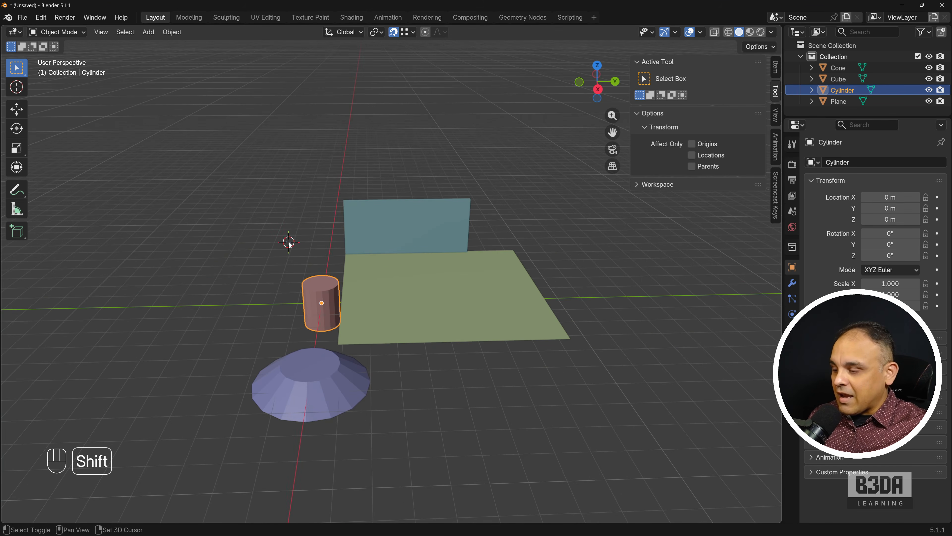
pyautogui.hotkey('shift', 'a')
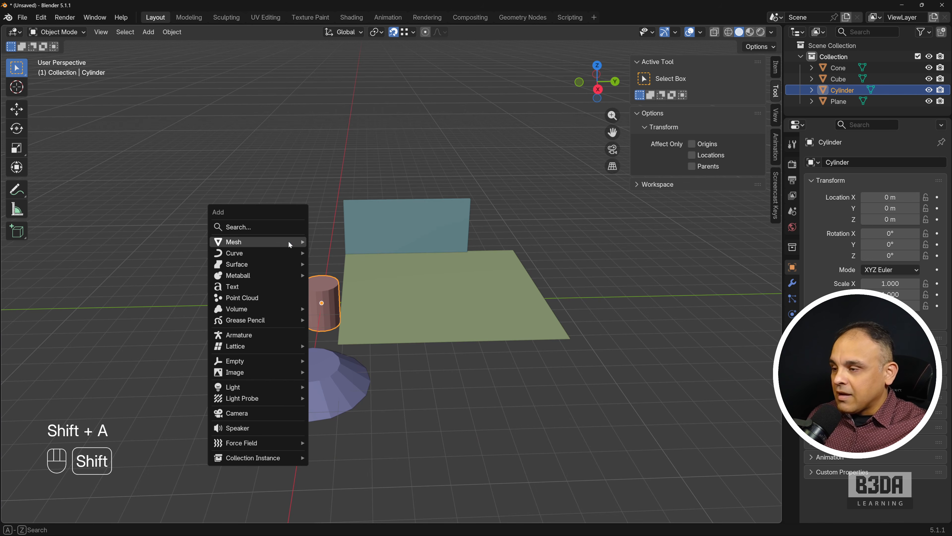
pyautogui.click(273, 413)
pyautogui.click(83, 32)
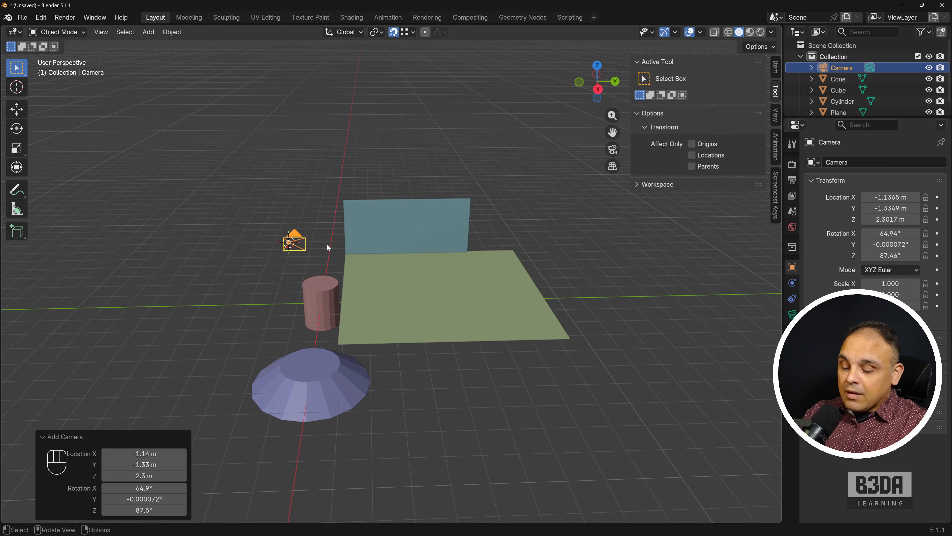
pyautogui.press('Delete')
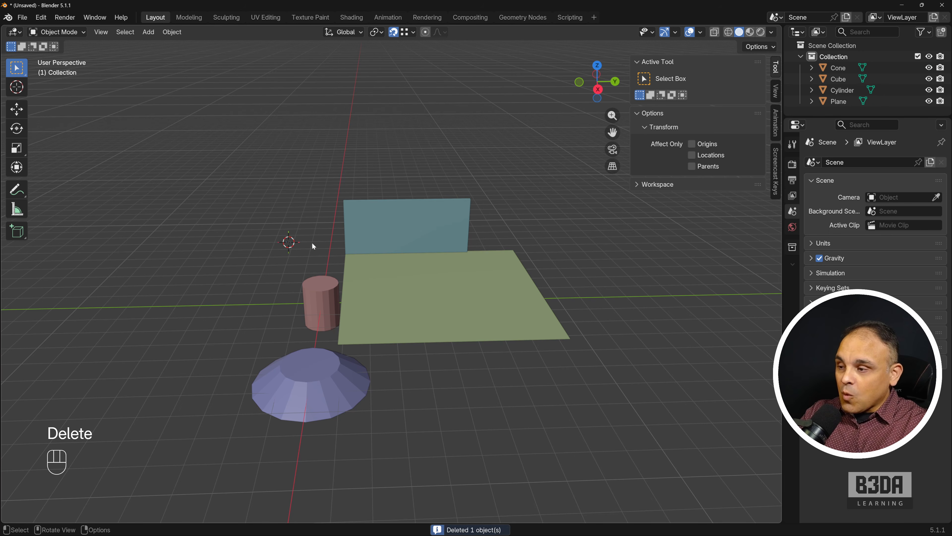
# - Select the wall cube, switch it to Edit Mode and deselect all of its geometry
pyautogui.click(327, 286)
pyautogui.scroll(4, 317, 296)
pyautogui.moveTo(344, 300); pyautogui.dragTo(376, 248, button='middle')
pyautogui.click(461, 231)
pyautogui.scroll(3, 461, 240)
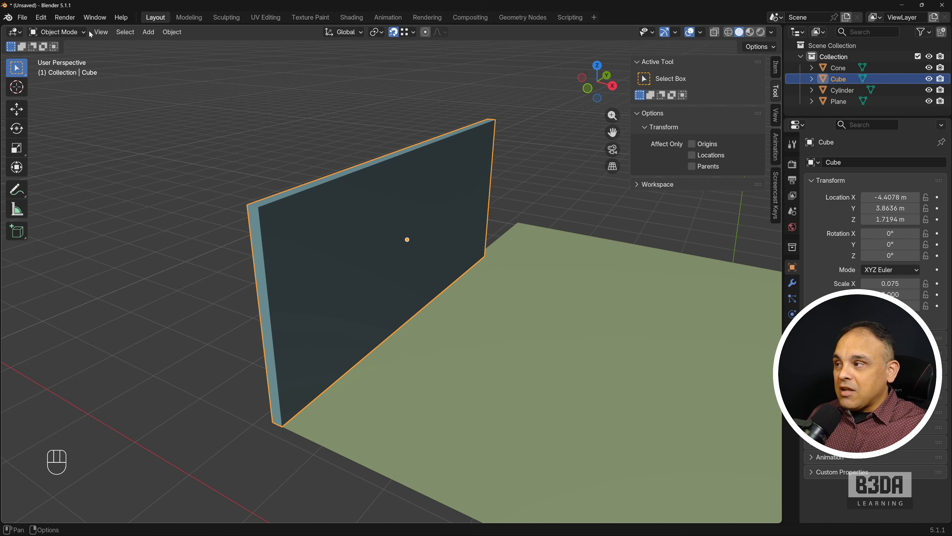
pyautogui.click(58, 32)
pyautogui.click(55, 59)
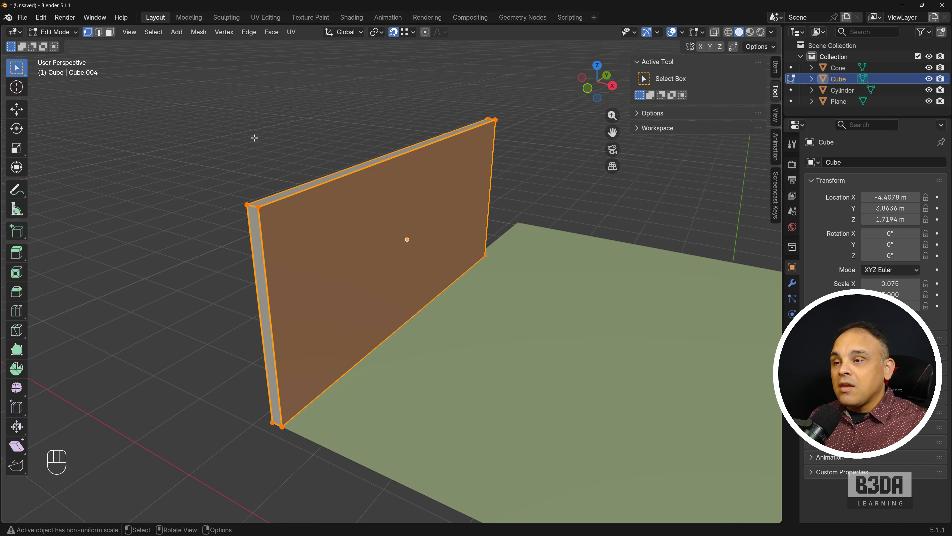
pyautogui.click(183, 285)
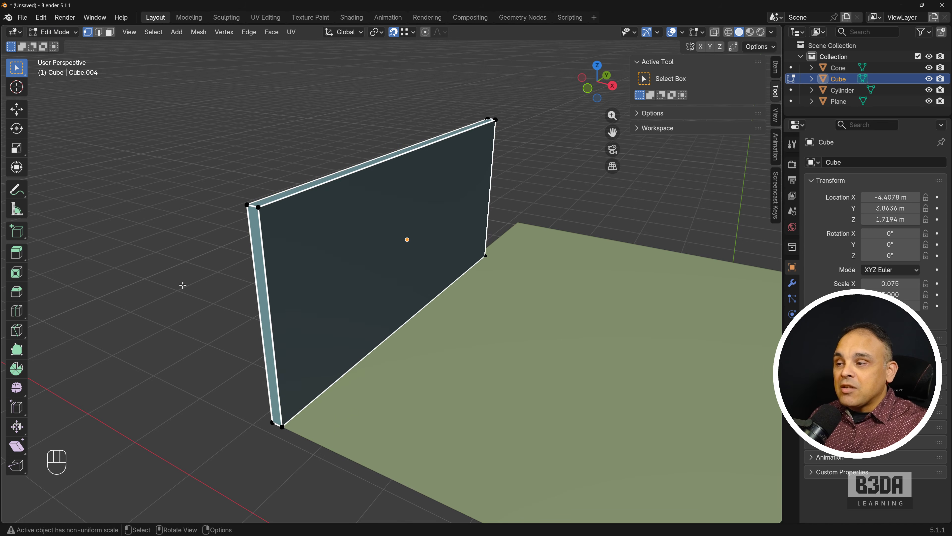
# - Preview the scene in Wireframe shading and return the viewport to Solid shading
pyautogui.moveTo(162, 286); pyautogui.dragTo(316, 281, button='middle')
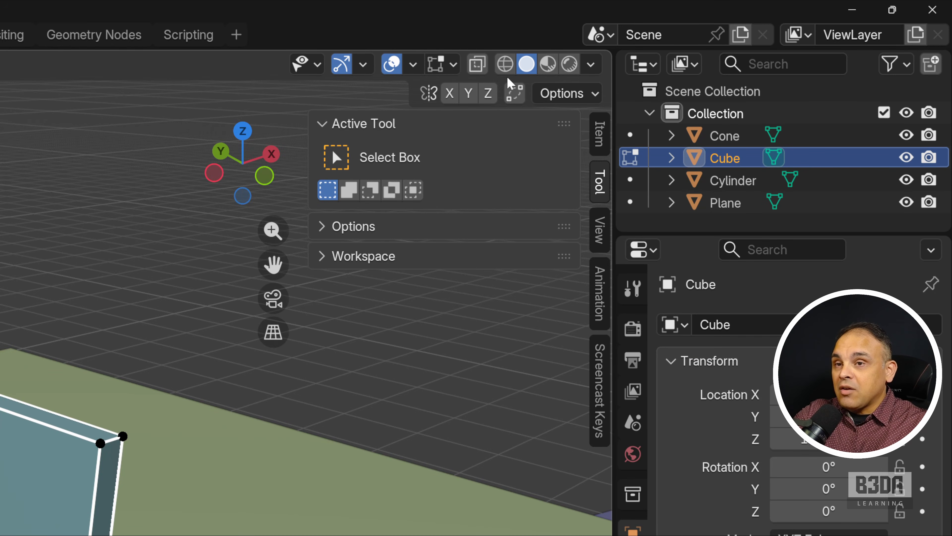
pyautogui.moveTo(527, 98)
pyautogui.mouseDown()
pyautogui.moveTo(520, 37)
pyautogui.moveTo(623, 88)
pyautogui.moveTo(527, 102)
pyautogui.mouseUp()
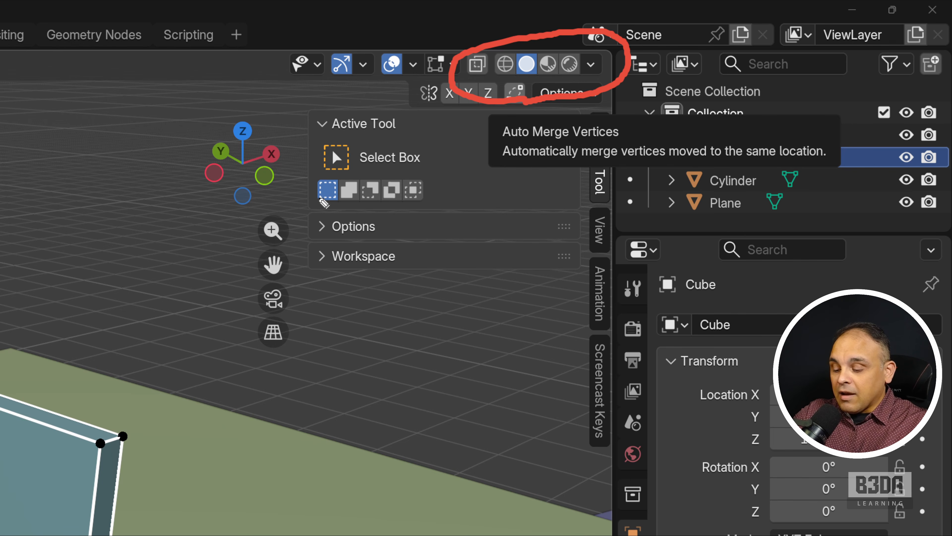
pyautogui.press('Escape')
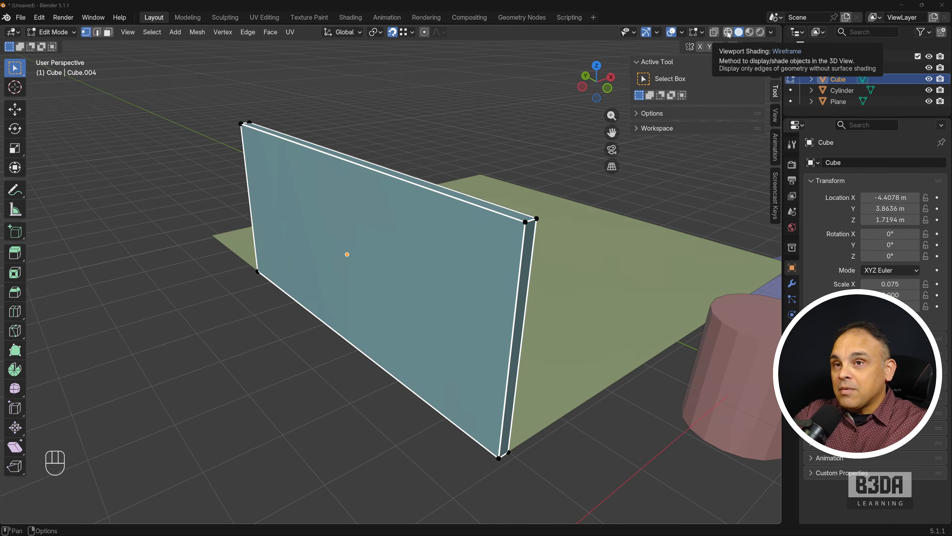
pyautogui.click(505, 65)
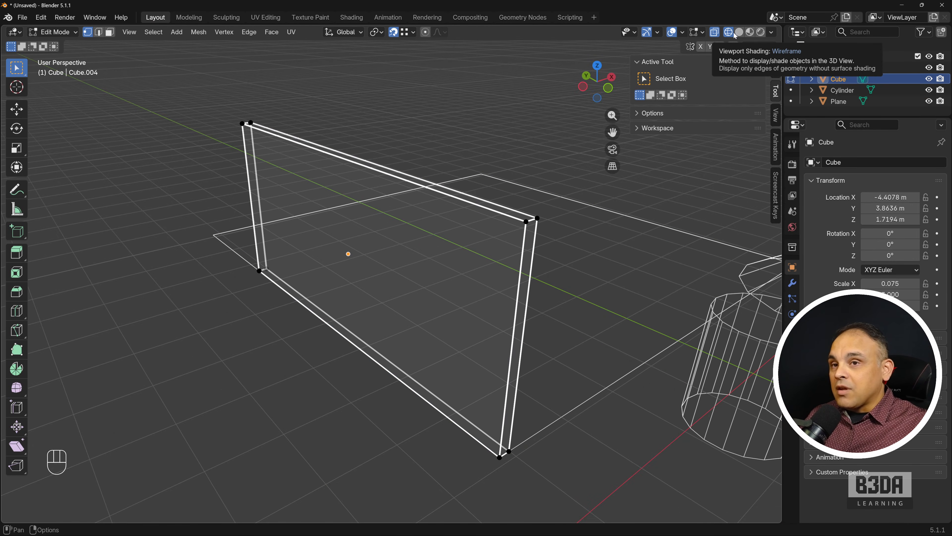
pyautogui.click(739, 33)
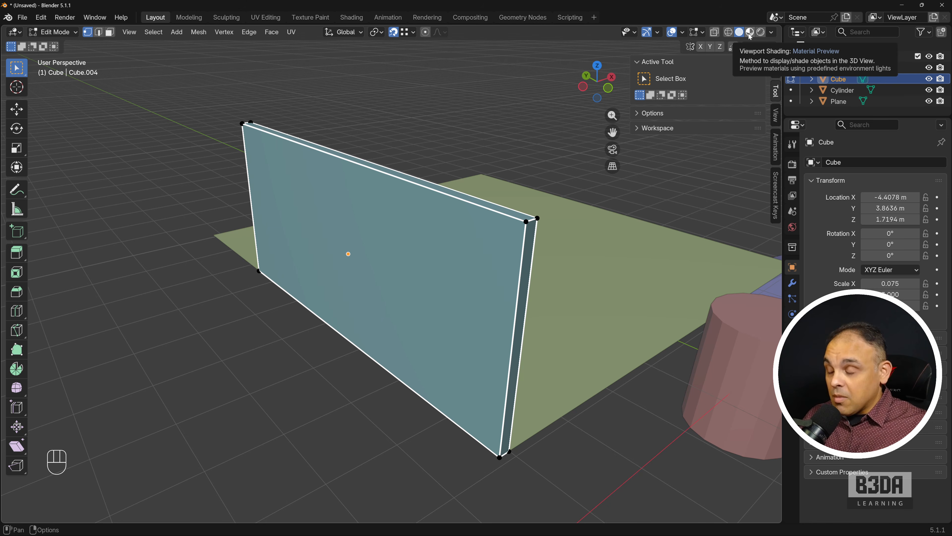
# - Preview the scene in Material Preview shading and switch back to Solid shading
pyautogui.hotkey('shift', 'ctrl', '2')
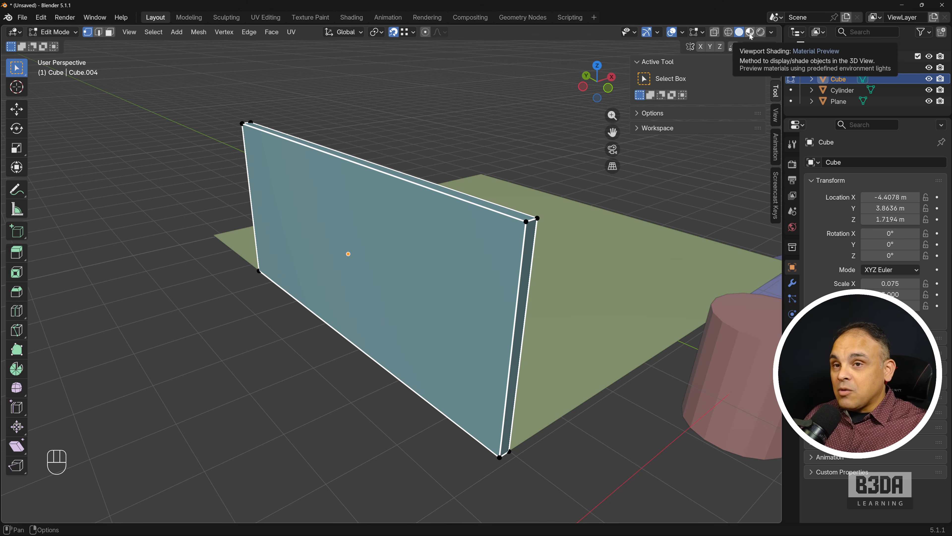
pyautogui.click(750, 33)
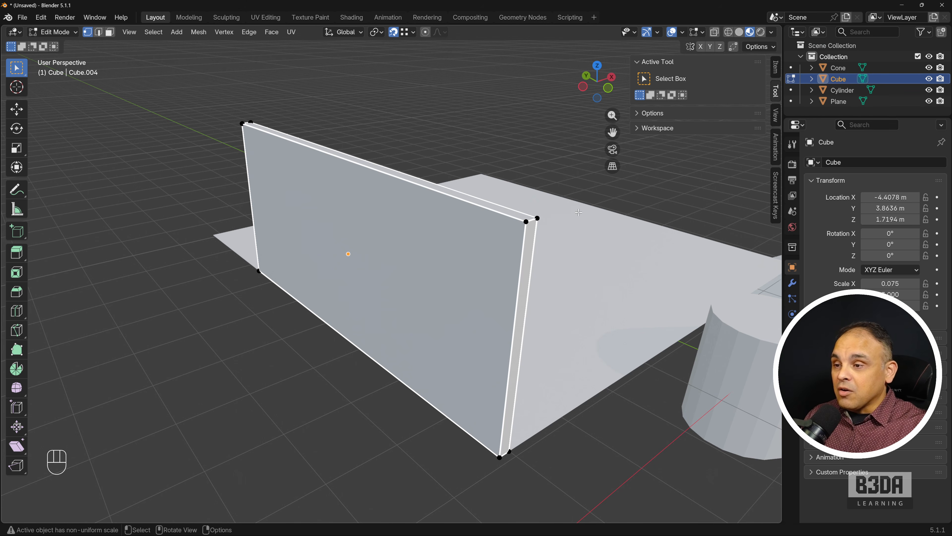
pyautogui.click(739, 32)
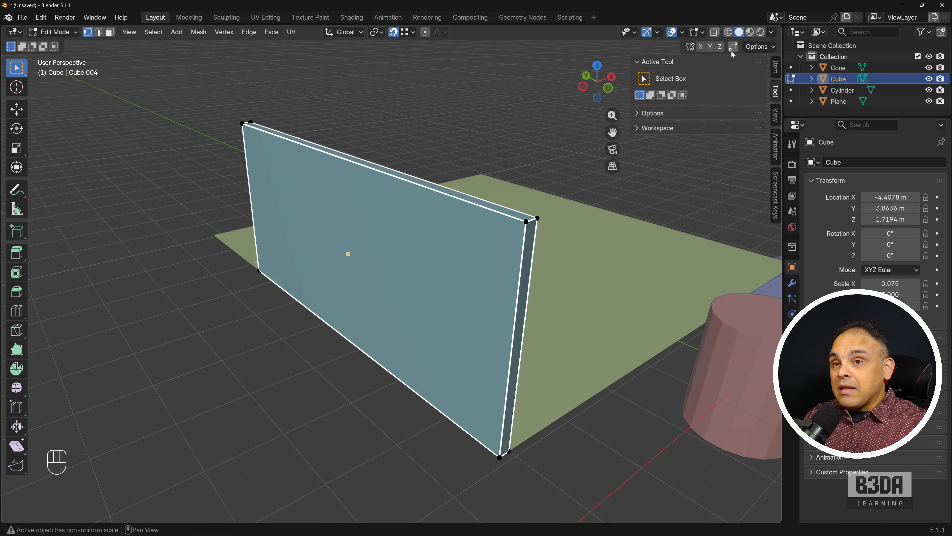
# - Leave mesh editing of the wall and return to Object Mode with the whole scene in view
pyautogui.moveTo(551, 266)
pyautogui.mouseDown(button='middle')
pyautogui.moveTo(463, 264)
pyautogui.moveTo(511, 271)
pyautogui.moveTo(407, 232)
pyautogui.moveTo(408, 198)
pyautogui.moveTo(388, 191)
pyautogui.mouseUp(button='middle')
pyautogui.press('Tab')
pyautogui.scroll(-3, 512, 266)
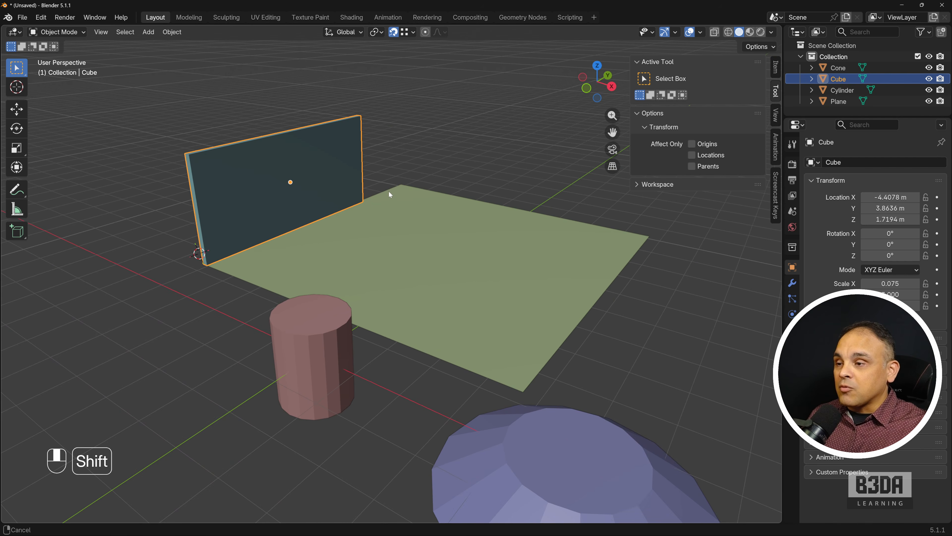
# - Open the viewport shading settings and examine the Object Color options
pyautogui.click(771, 33)
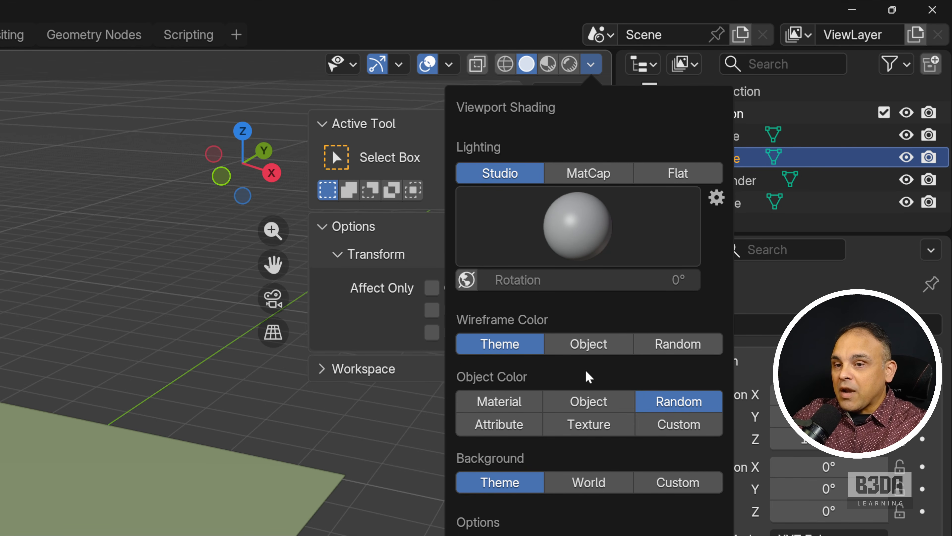
pyautogui.moveTo(446, 362)
pyautogui.mouseDown()
pyautogui.moveTo(501, 353)
pyautogui.moveTo(714, 365)
pyautogui.moveTo(733, 406)
pyautogui.moveTo(654, 435)
pyautogui.moveTo(623, 397)
pyautogui.moveTo(631, 389)
pyautogui.moveTo(729, 373)
pyautogui.mouseUp()
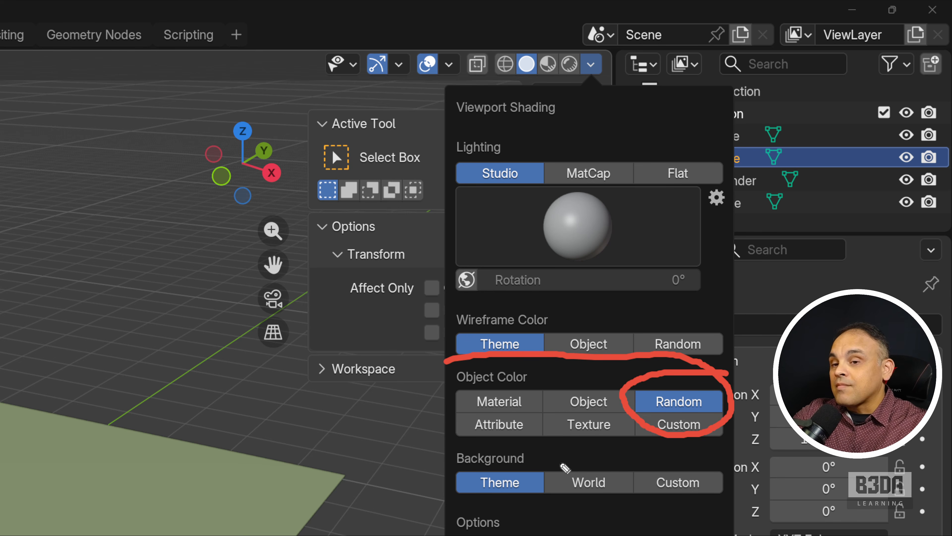
pyautogui.press('Escape')
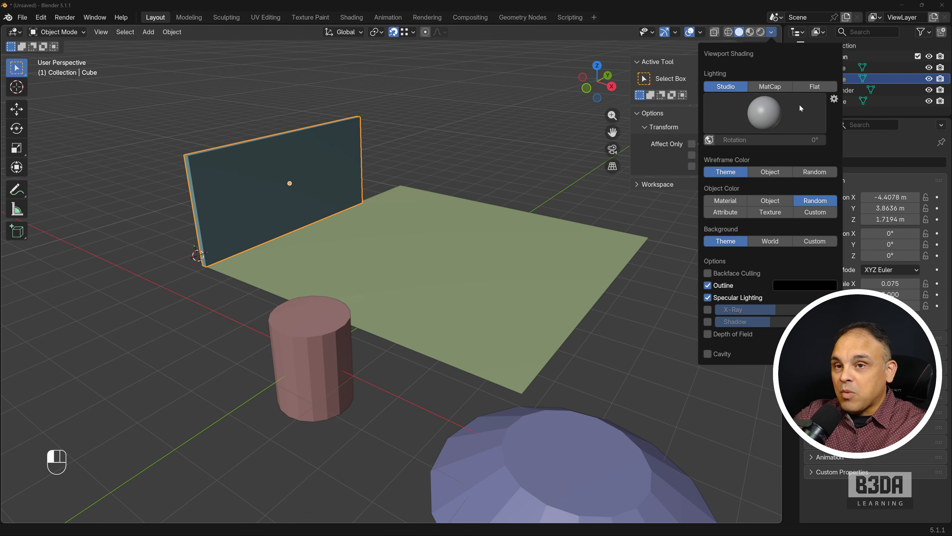
# - Close the viewport shading settings and enter Edit Mode on the wall
pyautogui.click(770, 32)
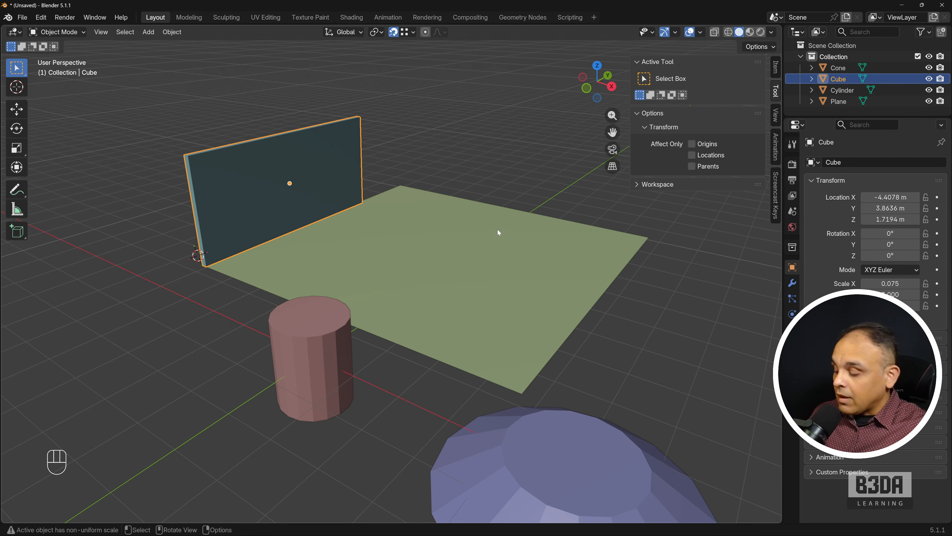
pyautogui.keyDown('shift'); pyautogui.moveTo(367, 248); pyautogui.dragTo(476, 298, button='middle'); pyautogui.keyUp('shift')
pyautogui.scroll(4, 438, 242)
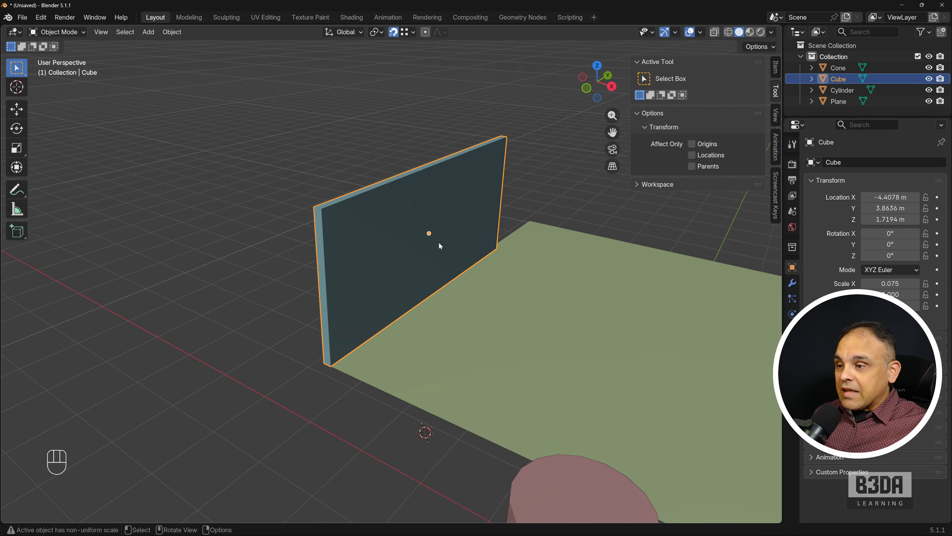
pyautogui.hotkey('shift', 'ctrl', '2')
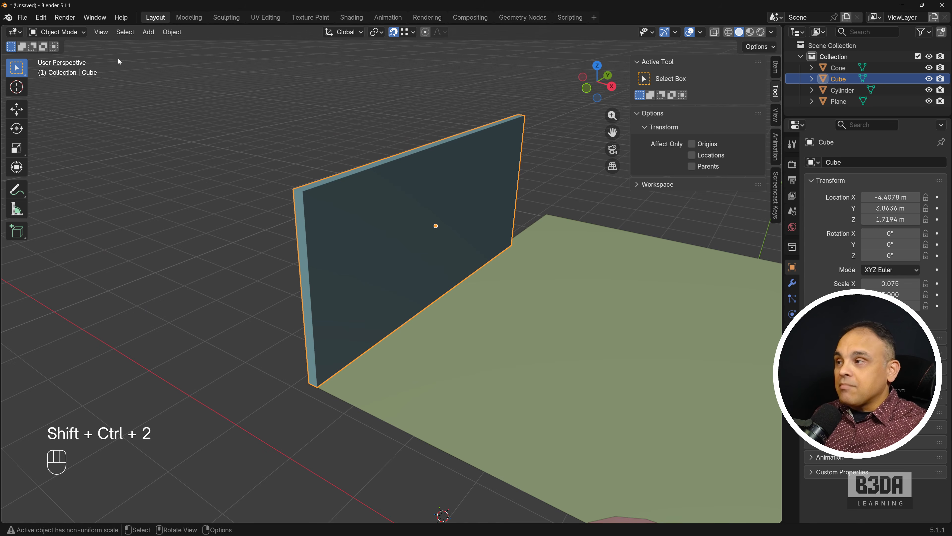
pyautogui.click(85, 31)
pyautogui.click(74, 57)
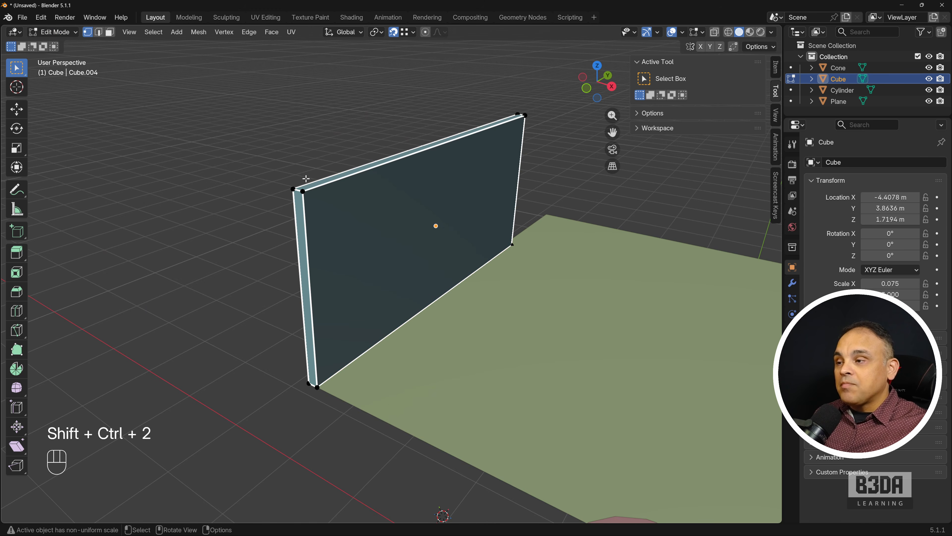
# - Select the vertices at the wall's top corners, extending the selection to all four
pyautogui.click(296, 198)
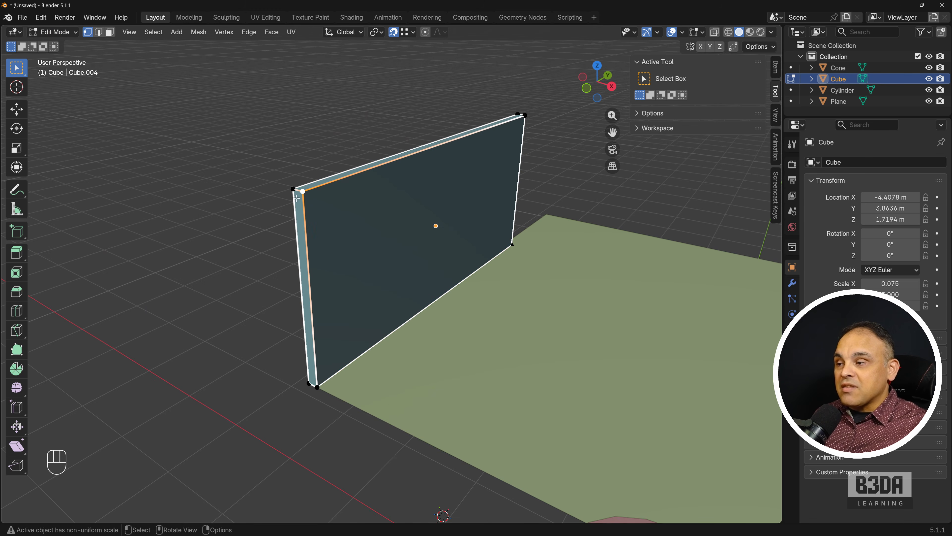
pyautogui.click(297, 197)
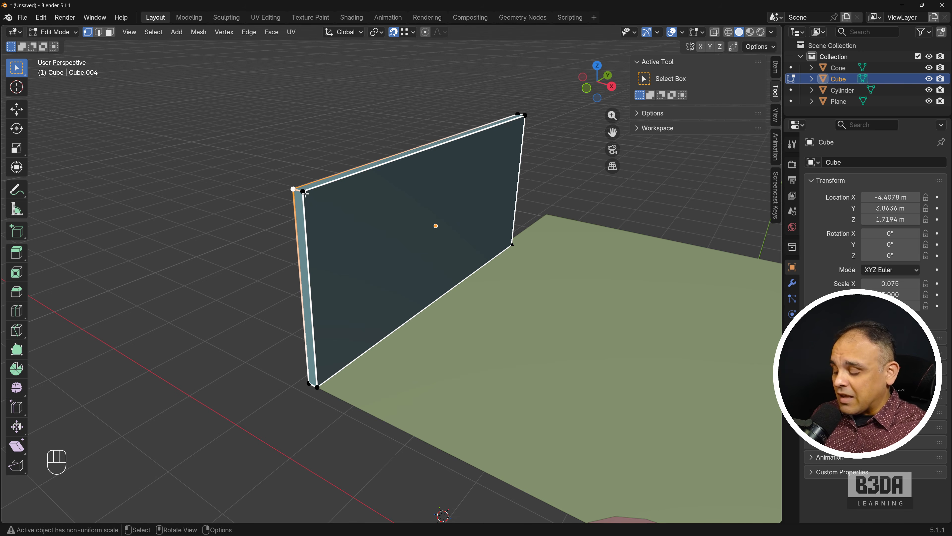
pyautogui.keyDown('shift'); pyautogui.click(518, 113); pyautogui.keyUp('shift')
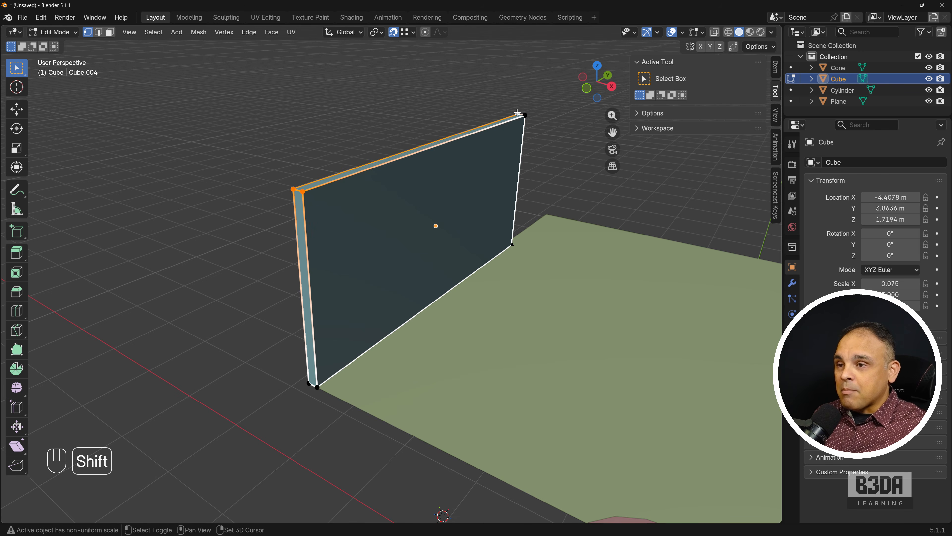
pyautogui.keyDown('shift'); pyautogui.click(525, 115); pyautogui.keyUp('shift')
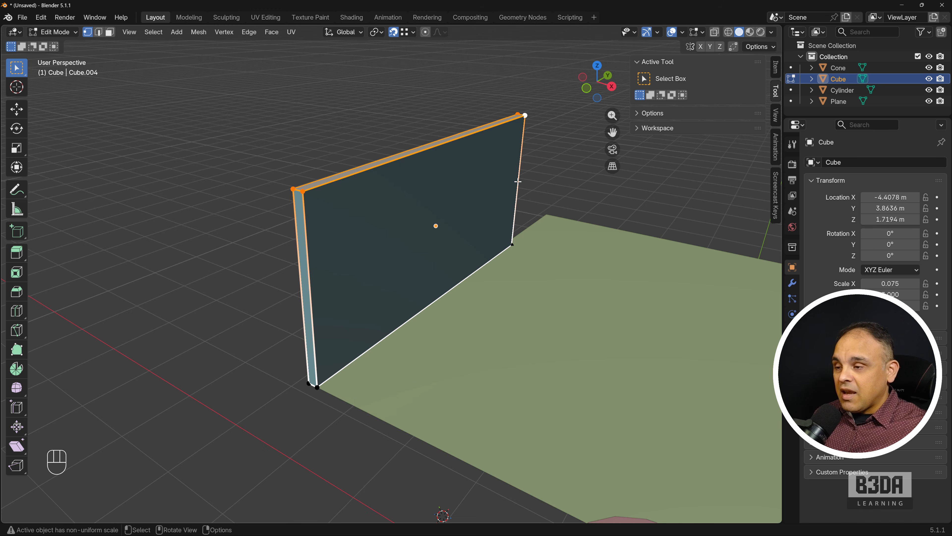
# - Select the two top vertices at the wall's near end and lower them about 1.93 m along the Z axis
pyautogui.click(304, 189)
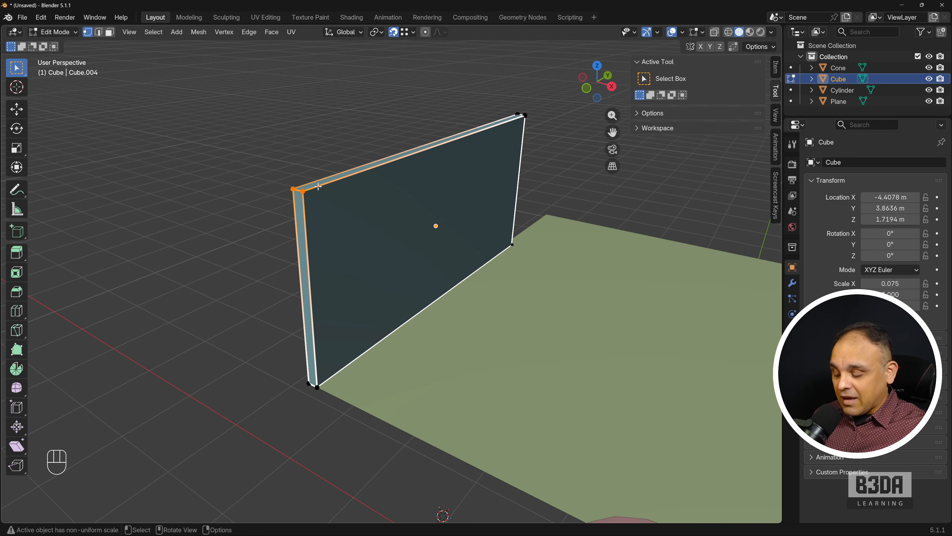
pyautogui.press('g')
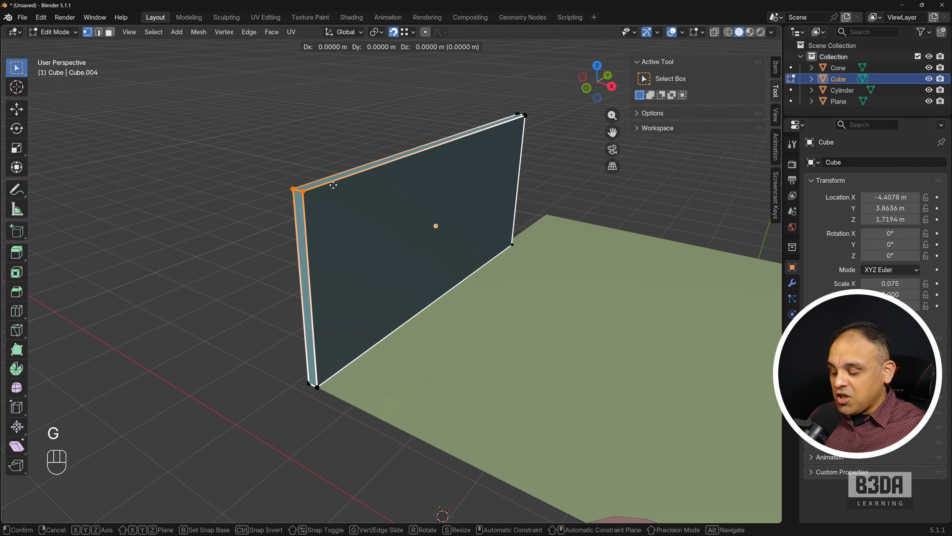
pyautogui.press('z')
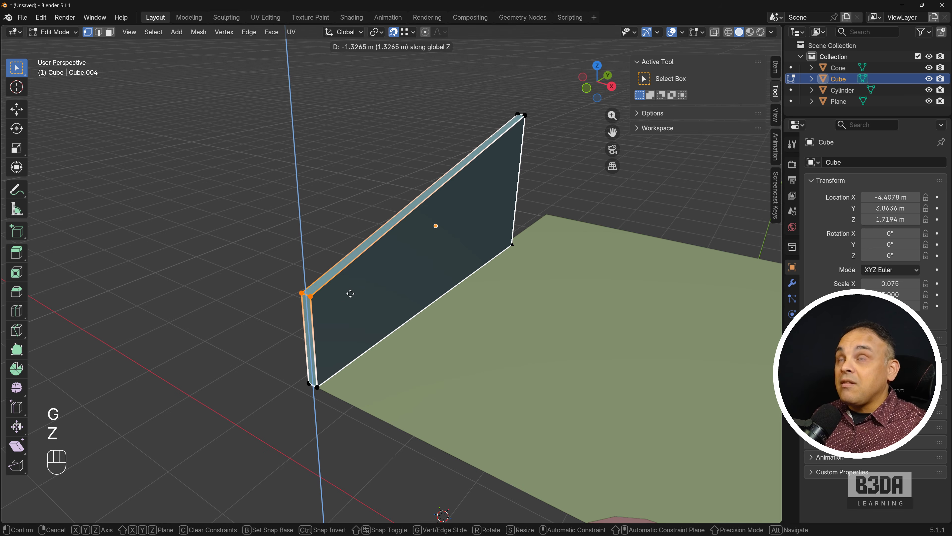
pyautogui.click(347, 330)
# - Select all four vertices at the wall's lowered end and set the snap targets to Vertex and Edge Center
pyautogui.moveTo(347, 331); pyautogui.dragTo(432, 321, button='middle')
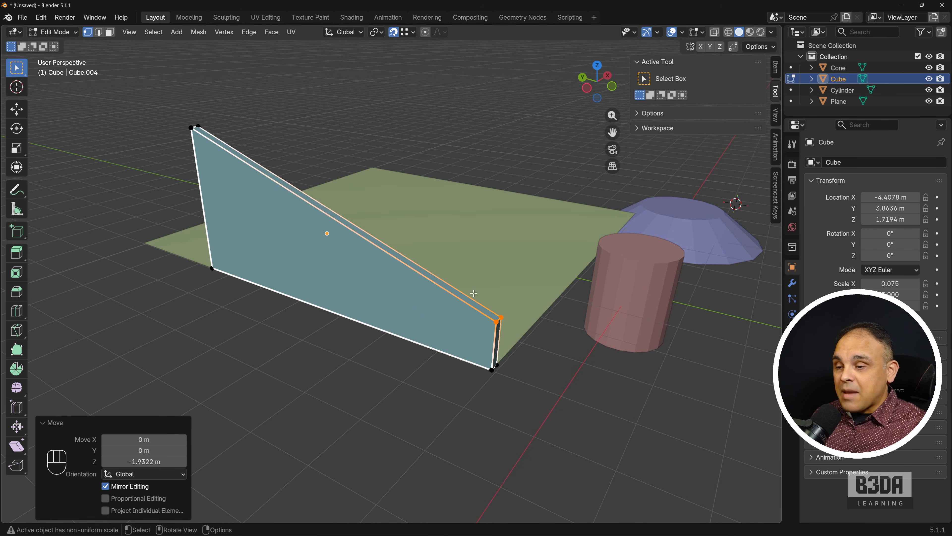
pyautogui.moveTo(473, 294); pyautogui.dragTo(545, 402)
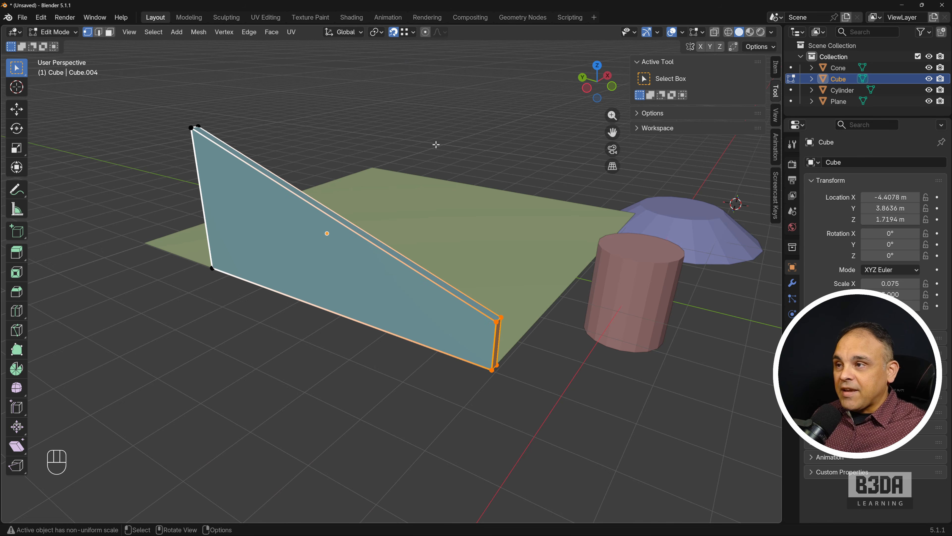
pyautogui.click(413, 32)
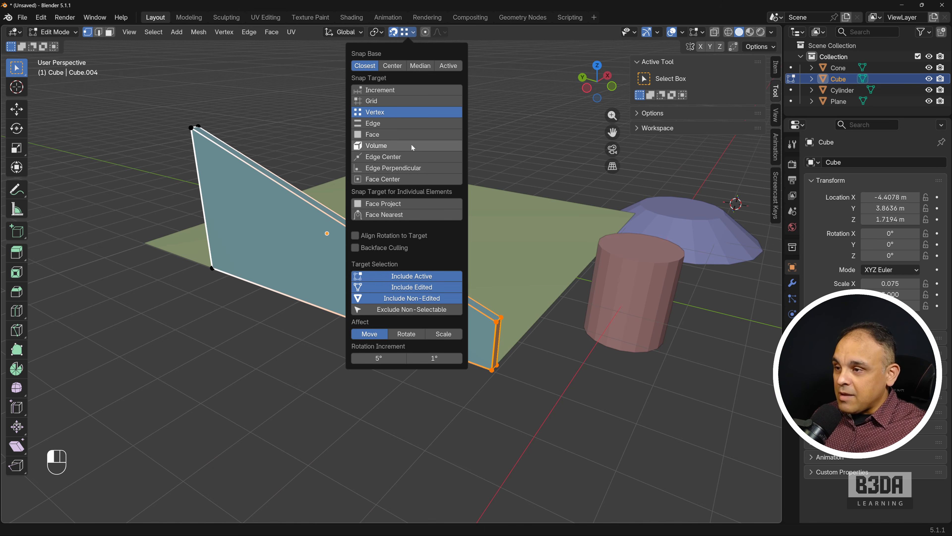
pyautogui.keyDown('ctrl'); pyautogui.click(411, 157); pyautogui.keyUp('ctrl')
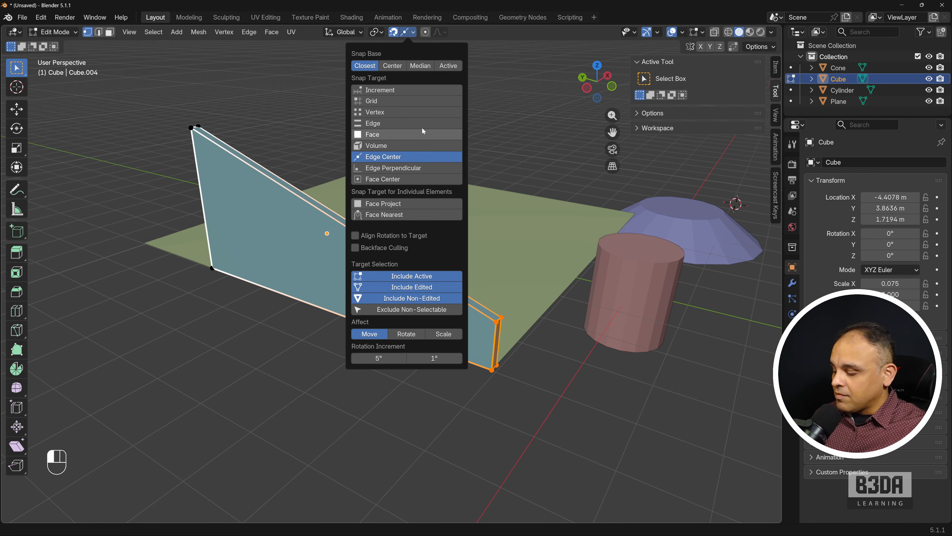
pyautogui.keyDown('shift'); pyautogui.click(426, 112); pyautogui.keyUp('shift')
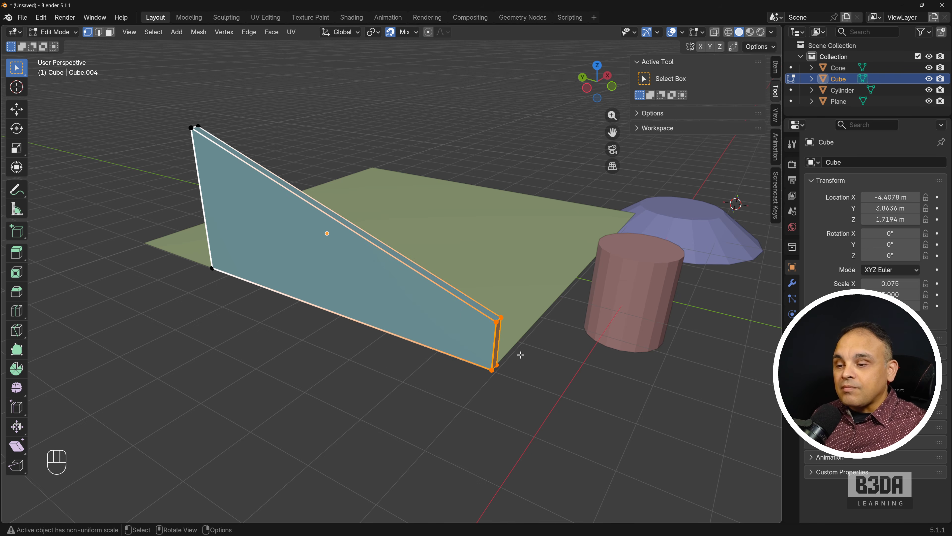
# - Move the selected wall end about 4.16 m along Y, snapping its bottom outer corner to the midpoint of the plane's edge
pyautogui.press('g')
pyautogui.press('b')
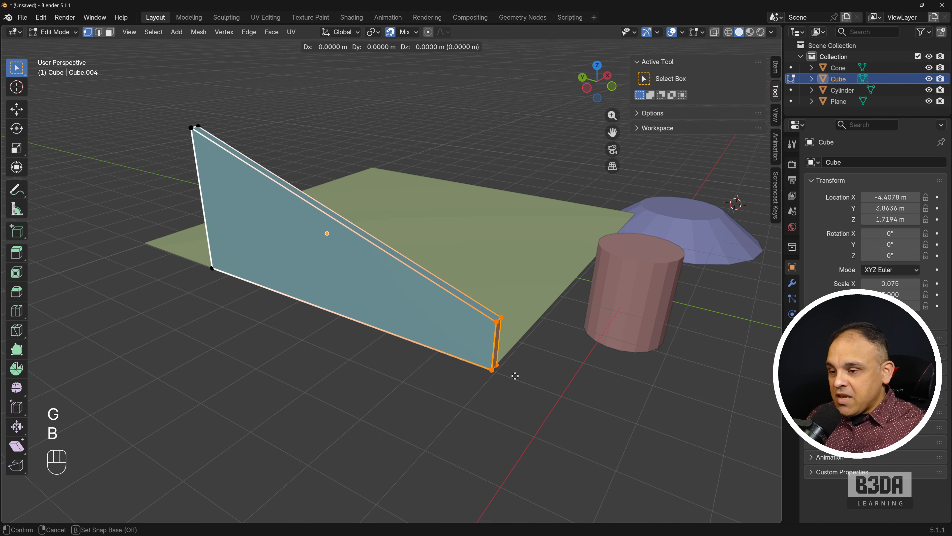
pyautogui.click(491, 369)
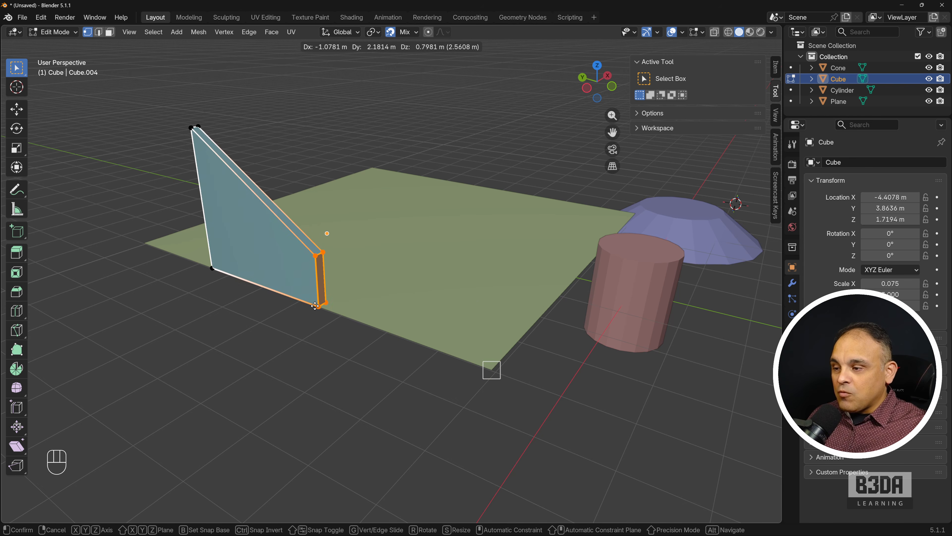
pyautogui.click(283, 293)
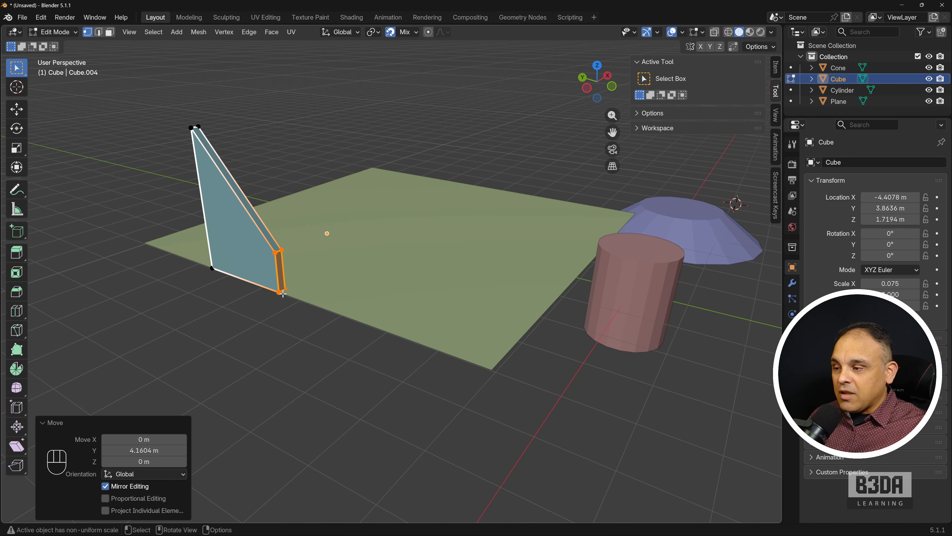
pyautogui.moveTo(282, 298); pyautogui.dragTo(452, 327, button='middle')
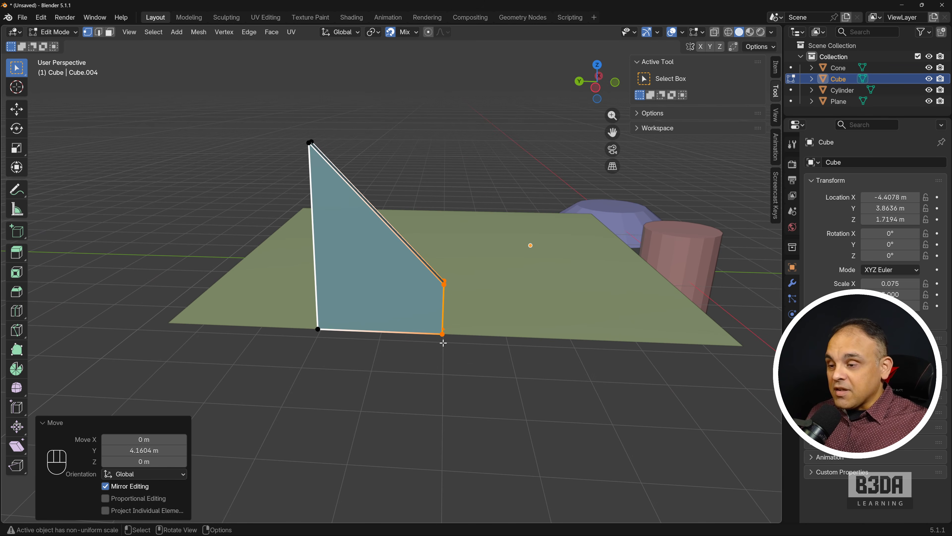
pyautogui.moveTo(465, 329); pyautogui.dragTo(443, 337, button='middle')
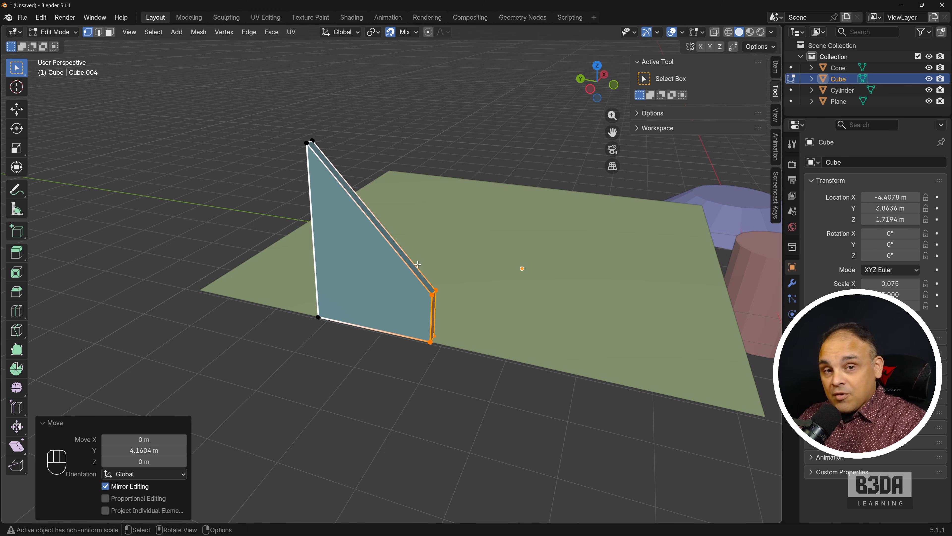
pyautogui.hotkey('ctrl', 'shift', 'a')
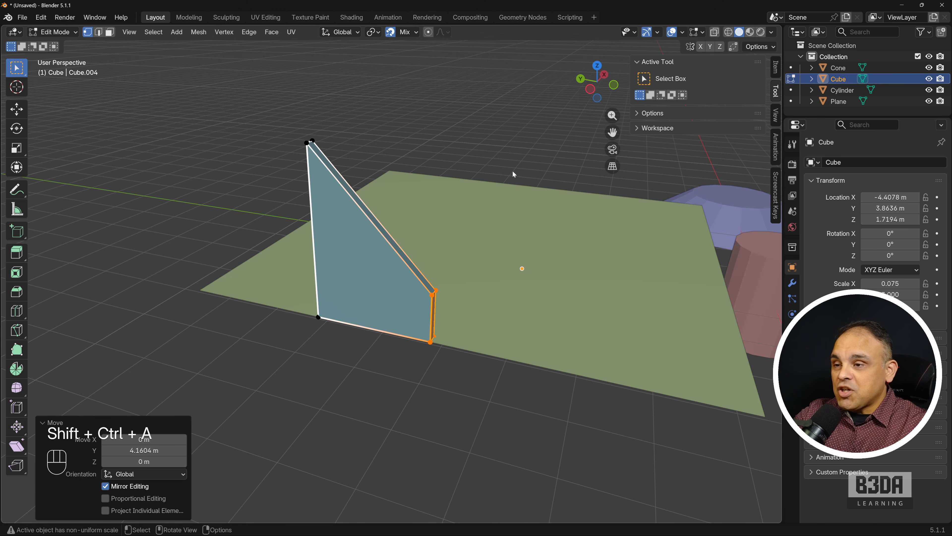
pyautogui.moveTo(507, 154)
pyautogui.mouseDown()
pyautogui.moveTo(502, 225)
pyautogui.moveTo(520, 259)
pyautogui.mouseUp()
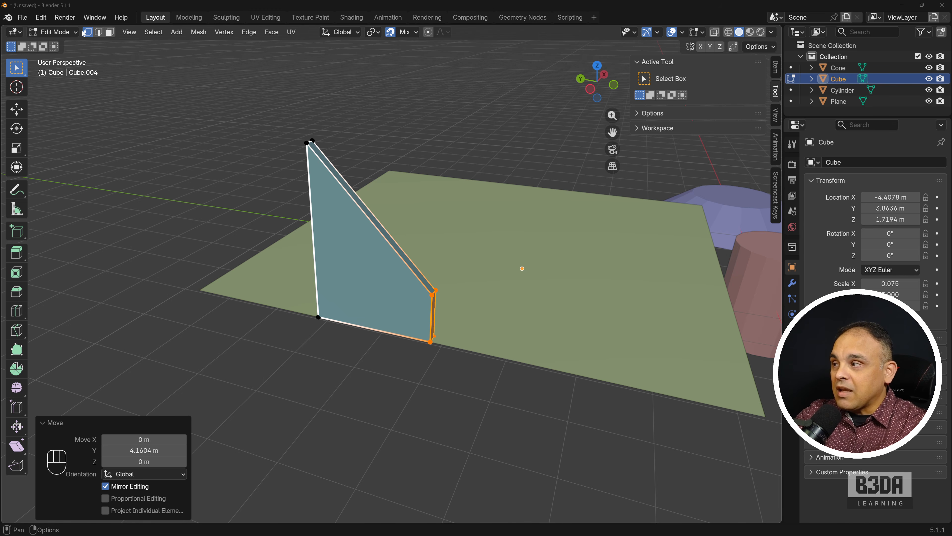
# - Leave mesh editing of the reshaped wall and return to Object Mode
pyautogui.click(75, 32)
pyautogui.click(60, 42)
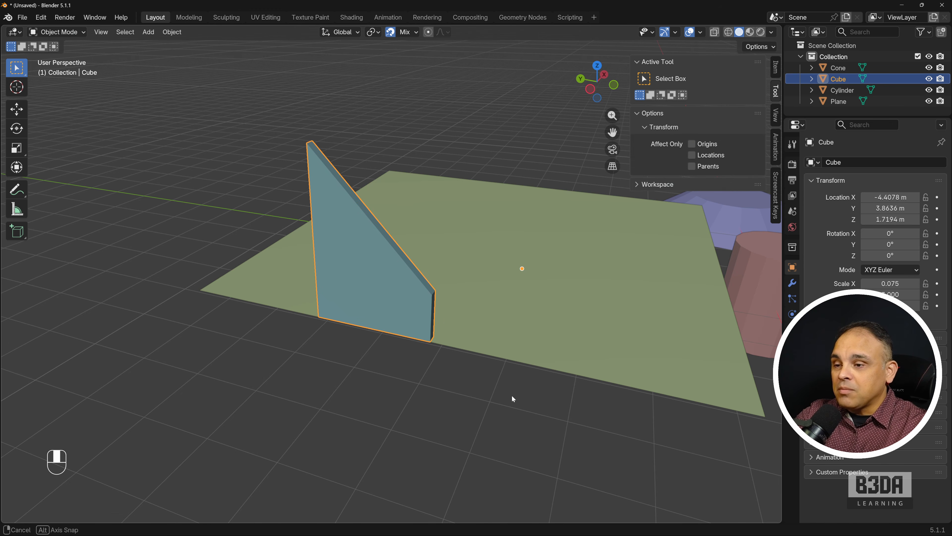
pyautogui.moveTo(512, 395); pyautogui.dragTo(485, 385, button='middle')
pyautogui.hotkey('ctrl', 'shift', '2')
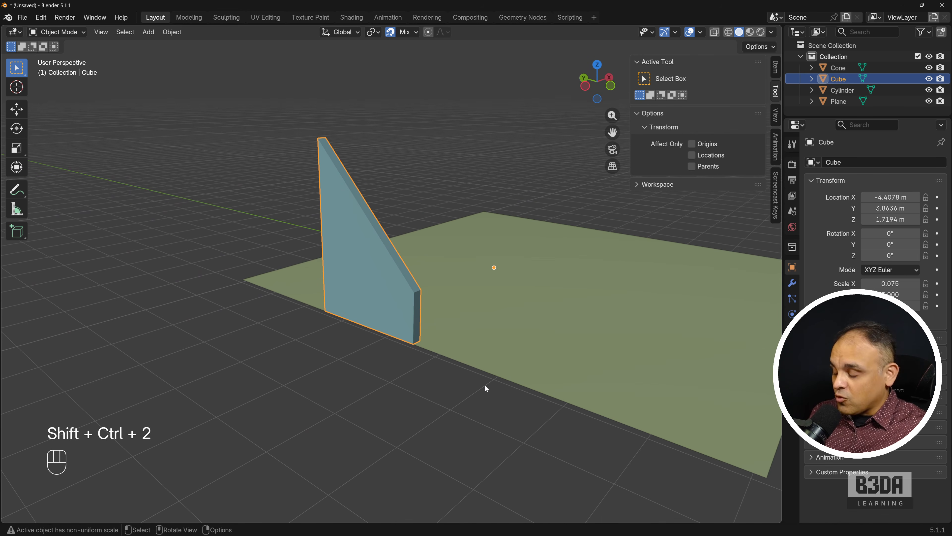
# - Check the snap targets and snap the 3D cursor to the bottom corner at the wall's tall end
pyautogui.keyDown('shift'); pyautogui.moveTo(366, 320); pyautogui.dragTo(315, 317, button='right'); pyautogui.keyUp('shift')
pyautogui.moveTo(315, 317); pyautogui.dragTo(349, 340, button='middle')
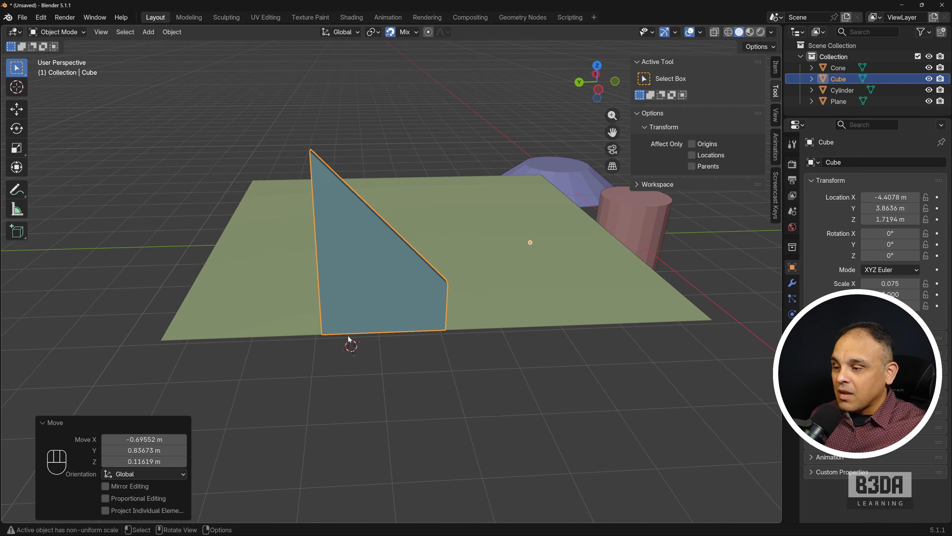
pyautogui.click(409, 32)
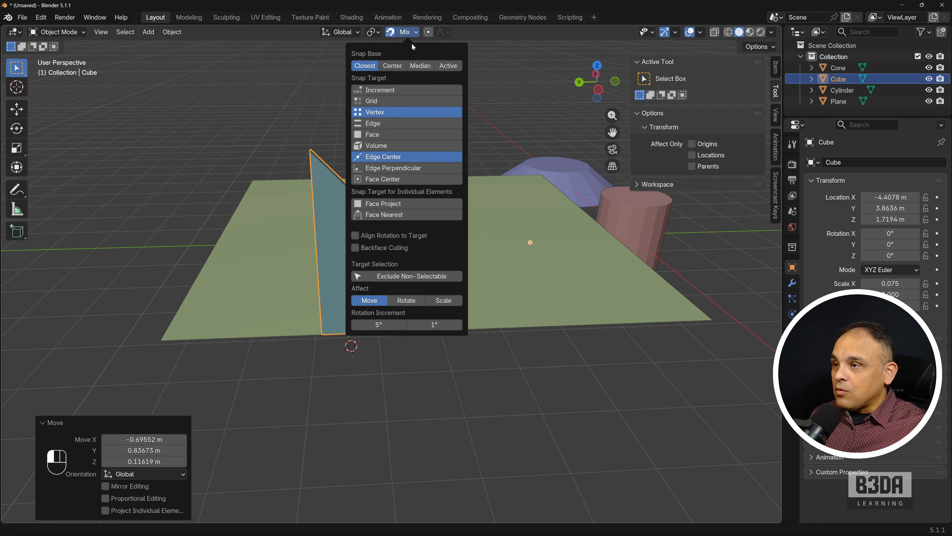
pyautogui.click(418, 32)
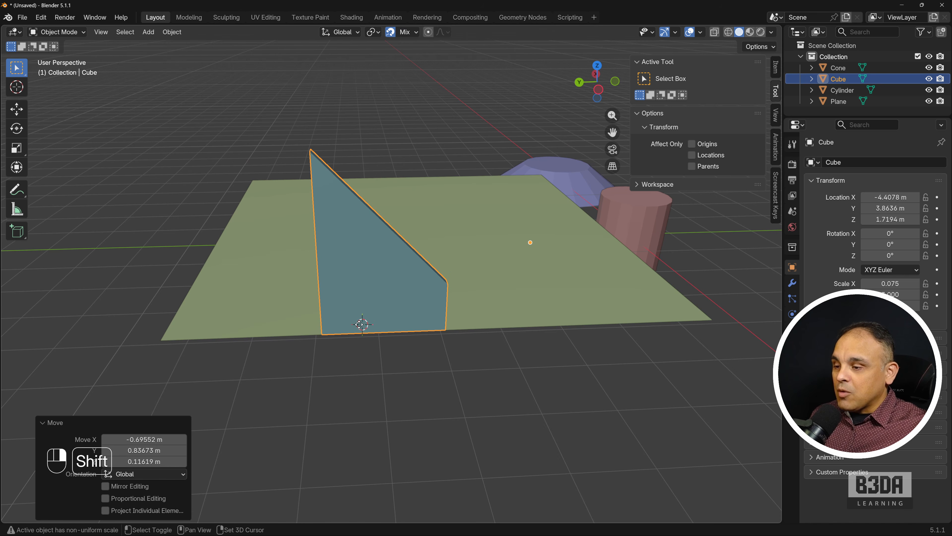
pyautogui.keyDown('shift'); pyautogui.moveTo(361, 323); pyautogui.dragTo(321, 334, button='right'); pyautogui.keyUp('shift')
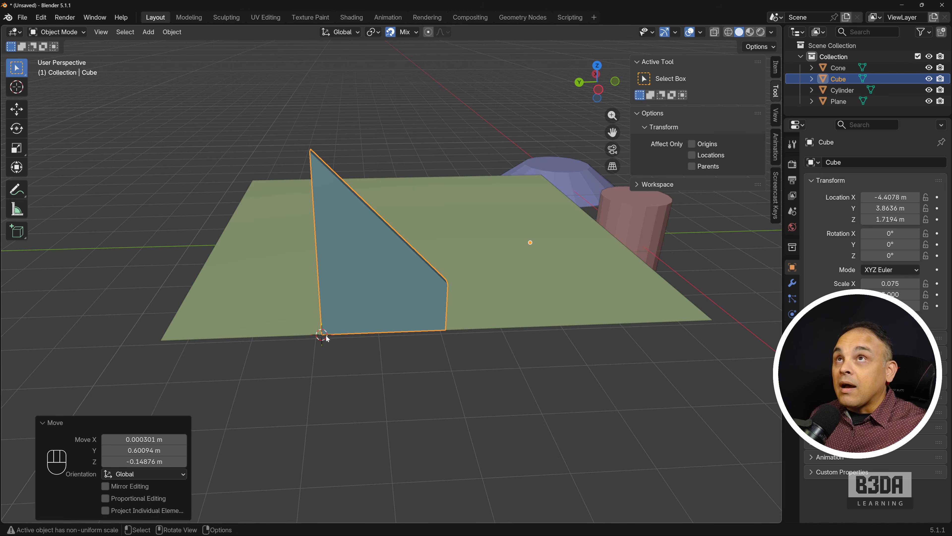
# - Set the wall's origin to the 3D cursor, keeping the wall selected
pyautogui.scroll(2, 308, 354)
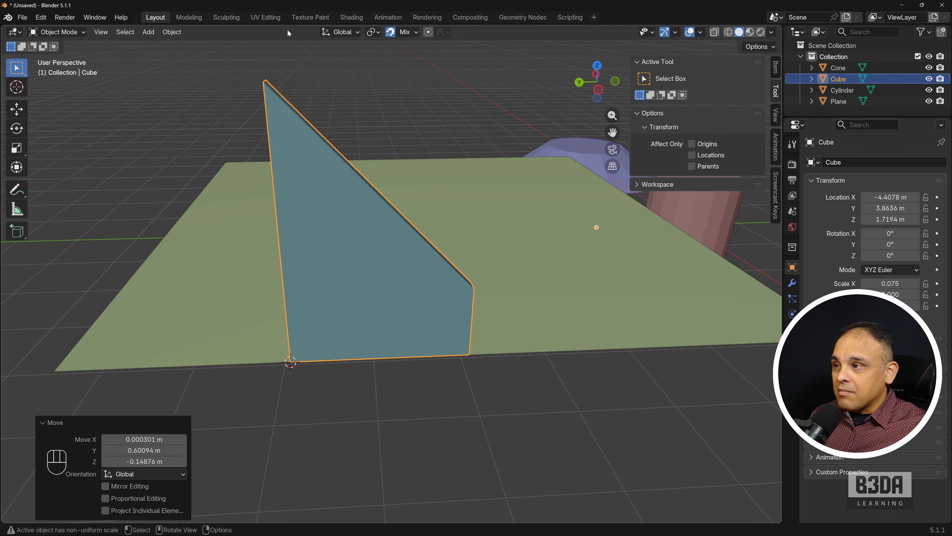
pyautogui.click(171, 32)
pyautogui.moveTo(221, 56)
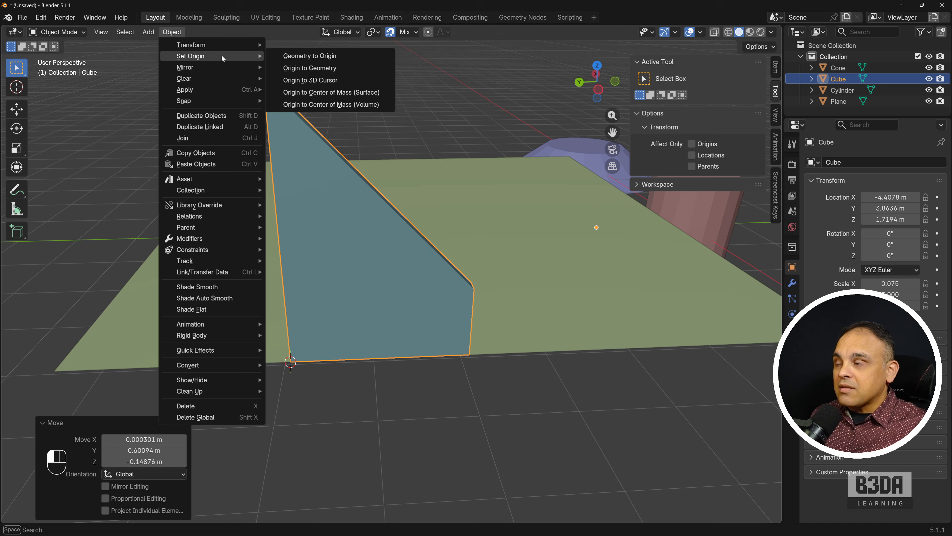
pyautogui.click(332, 80)
pyautogui.click(428, 431)
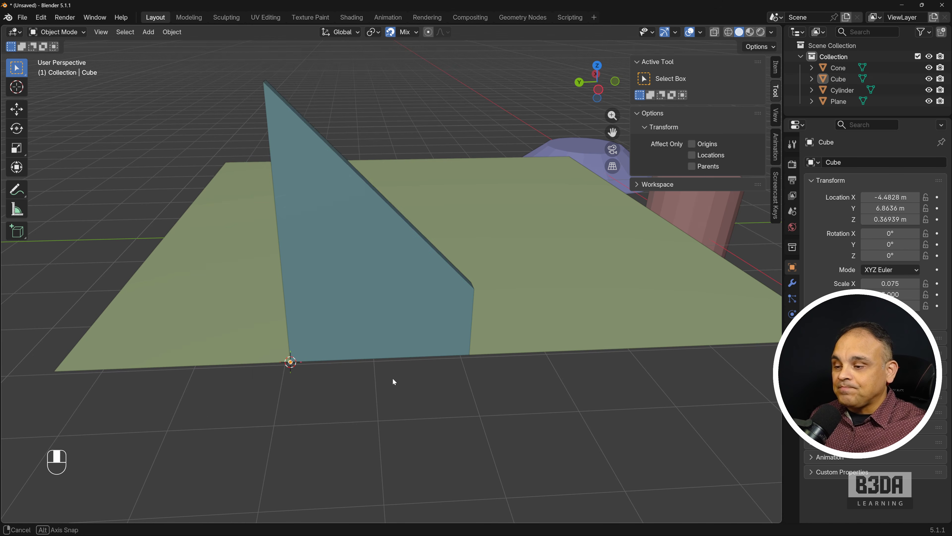
pyautogui.moveTo(392, 377); pyautogui.dragTo(387, 325, button='middle')
pyautogui.keyDown('shift'); pyautogui.click(276, 332); pyautogui.keyUp('shift')
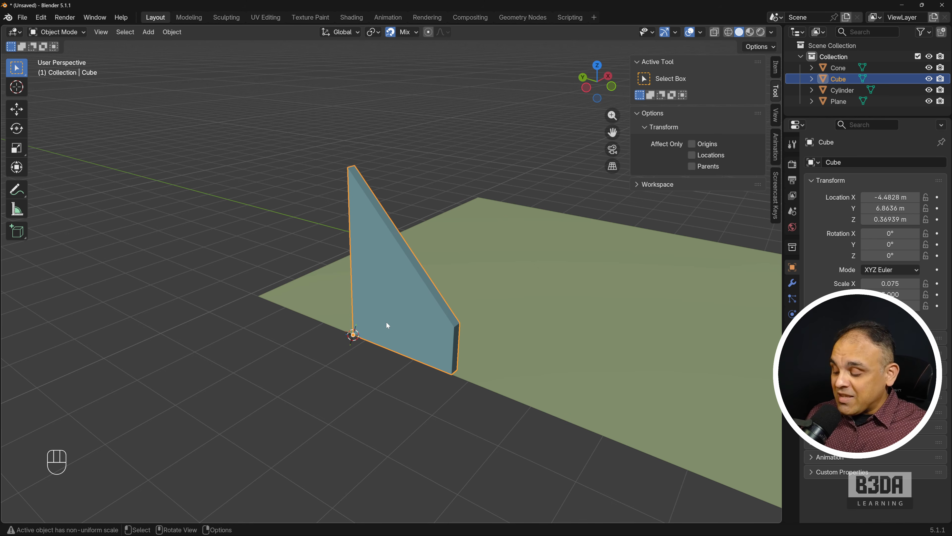
# - Toggle the wall repeatedly between Edit Mode and Object Mode, ending in Object Mode
pyautogui.press('Tab')
pyautogui.press('Tab')
pyautogui.press('Tab')
pyautogui.press('Tab')
pyautogui.press('Tab')
pyautogui.press('Tab')
pyautogui.press('Tab')
pyautogui.press('Tab')
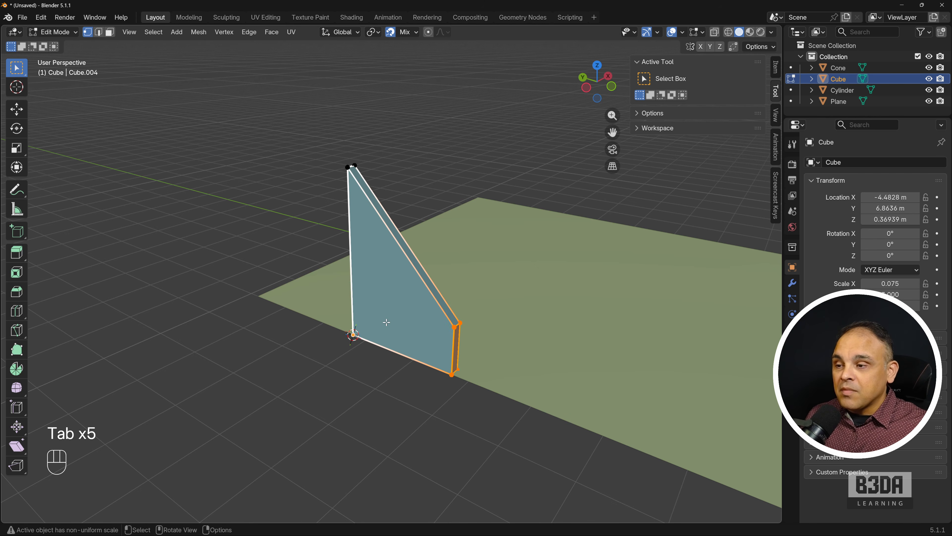
pyautogui.press('Tab')
pyautogui.press('Tab')
pyautogui.press('Tab')
pyautogui.press('Tab')
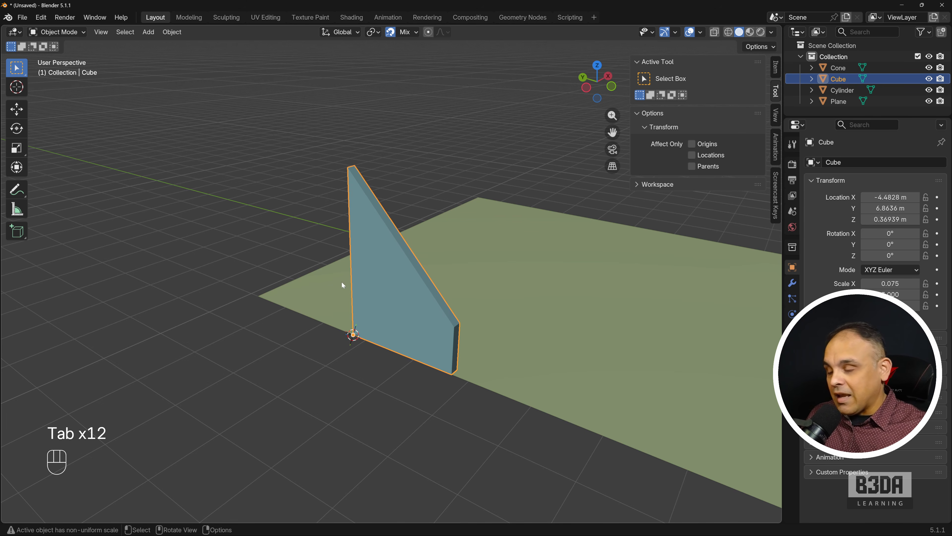
# - Select the green plane, enter its Edit Mode and return to Object Mode
pyautogui.click(561, 288)
pyautogui.keyDown('shift'); pyautogui.moveTo(556, 296); pyautogui.dragTo(497, 298, button='middle'); pyautogui.keyUp('shift')
pyautogui.press('Tab')
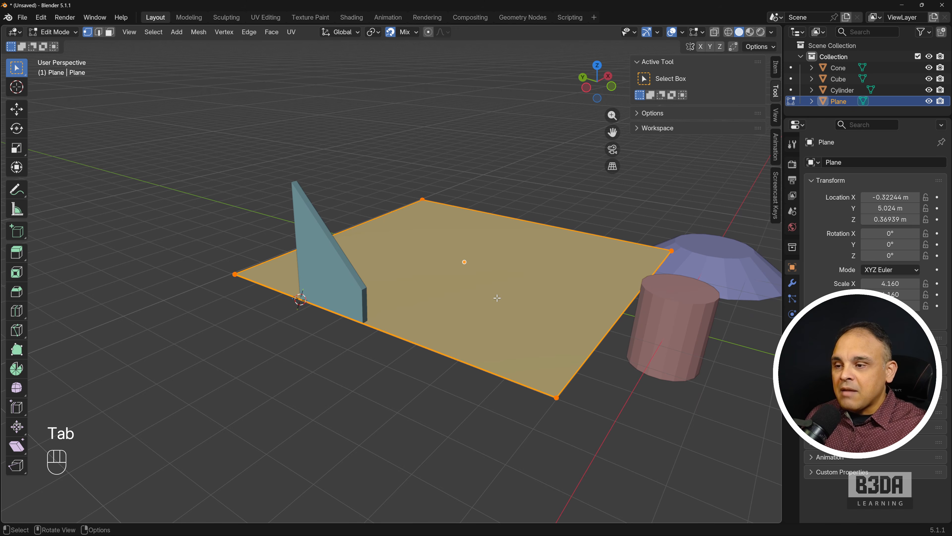
pyautogui.press('Tab')
# - Add the wall to the plane's selection and enter Edit Mode for both objects together
pyautogui.scroll(1, 403, 324)
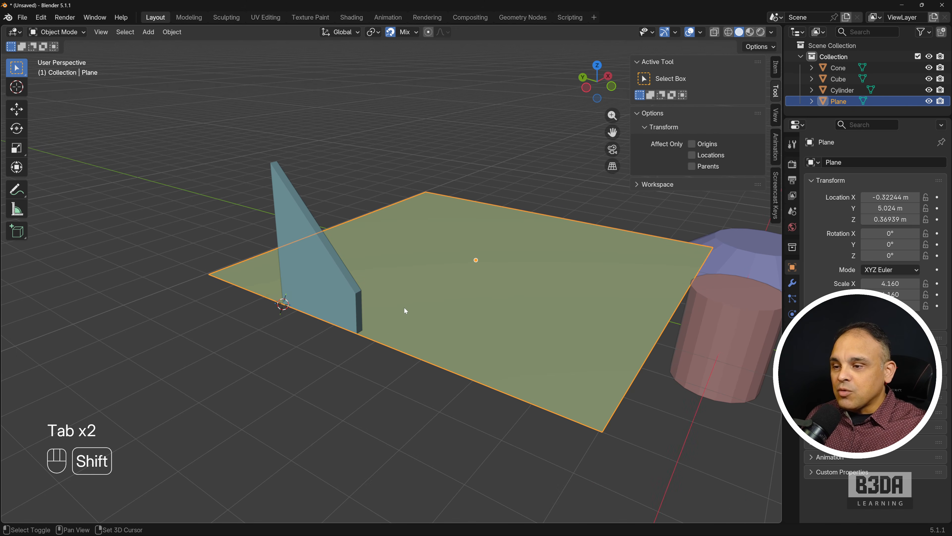
pyautogui.keyDown('shift'); pyautogui.moveTo(404, 308); pyautogui.dragTo(457, 298, button='middle'); pyautogui.keyUp('shift')
pyautogui.scroll(2, 465, 289)
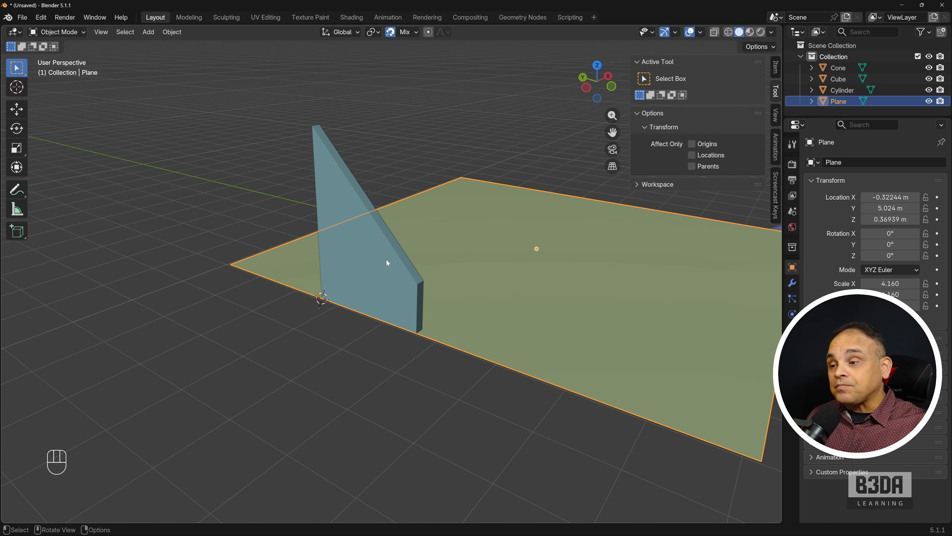
pyautogui.keyDown('shift'); pyautogui.click(379, 250); pyautogui.keyUp('shift')
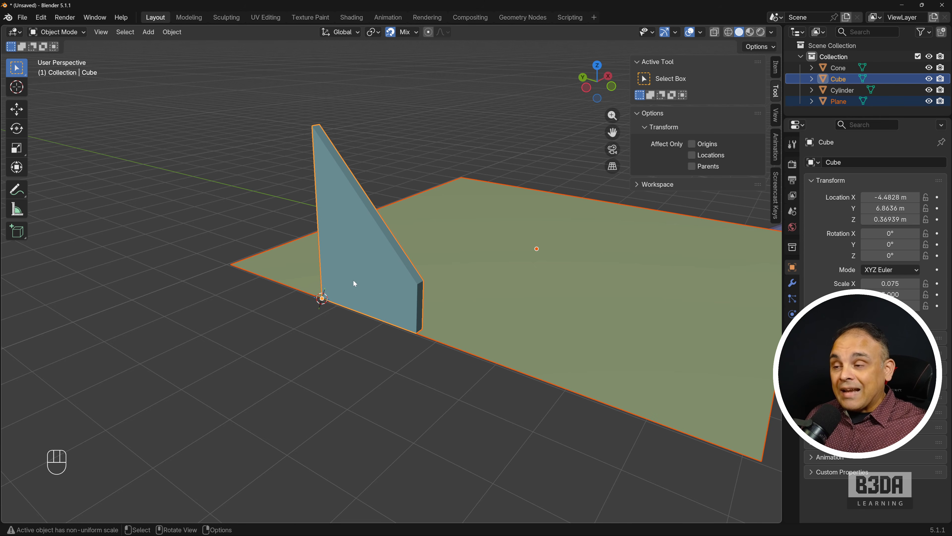
pyautogui.moveTo(354, 282); pyautogui.dragTo(503, 302, button='middle')
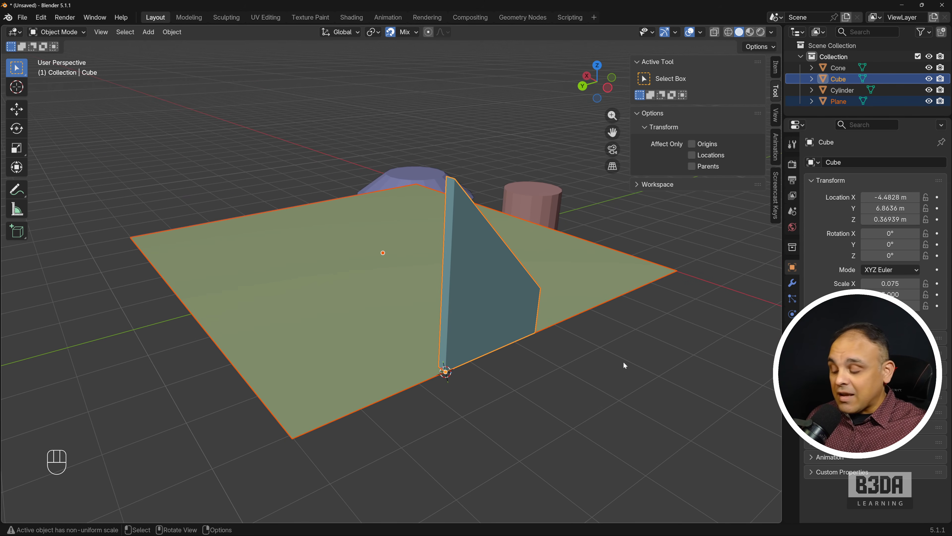
pyautogui.press('Tab')
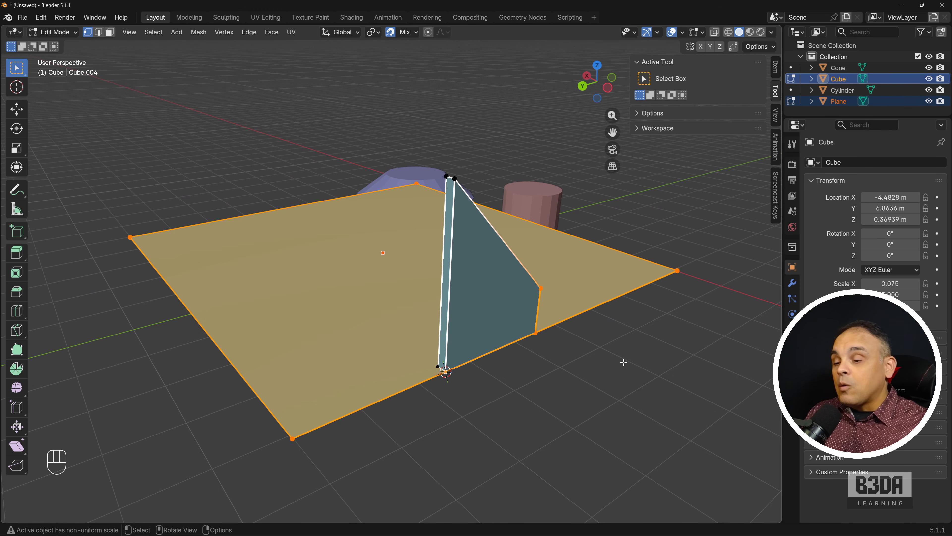
# - Switch through edge to face selection and pick the wall's large side, sloping top and short end faces in turn
pyautogui.moveTo(634, 359); pyautogui.dragTo(526, 312, button='middle')
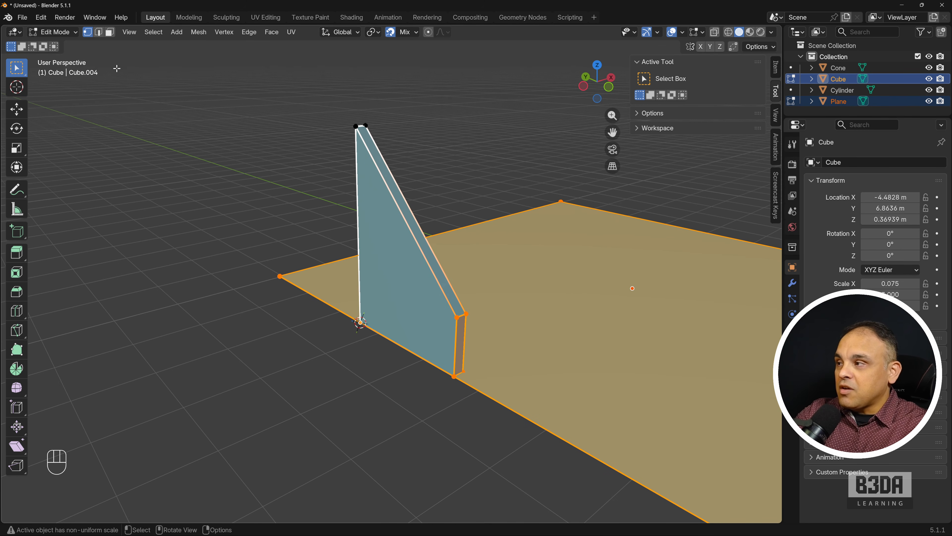
pyautogui.hotkey('ctrl', 'shift', '\\')
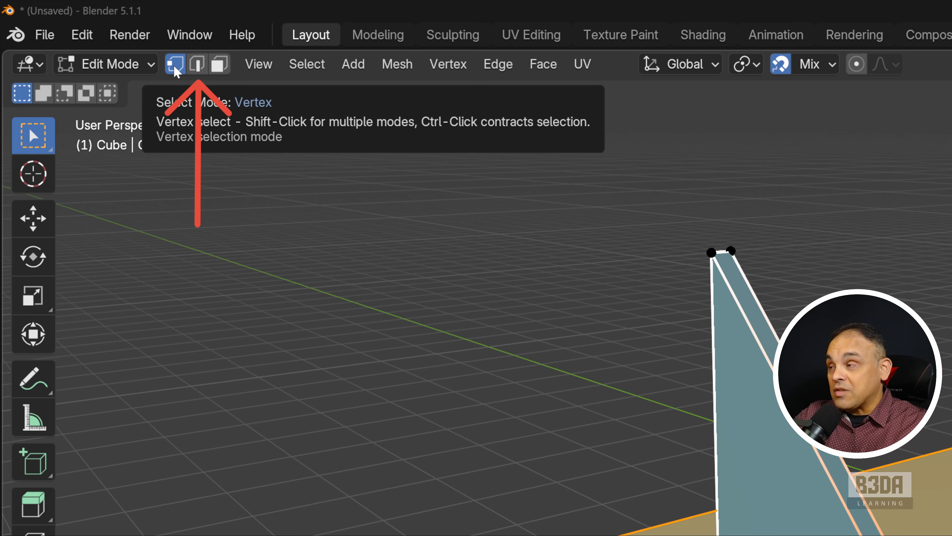
pyautogui.click(197, 65)
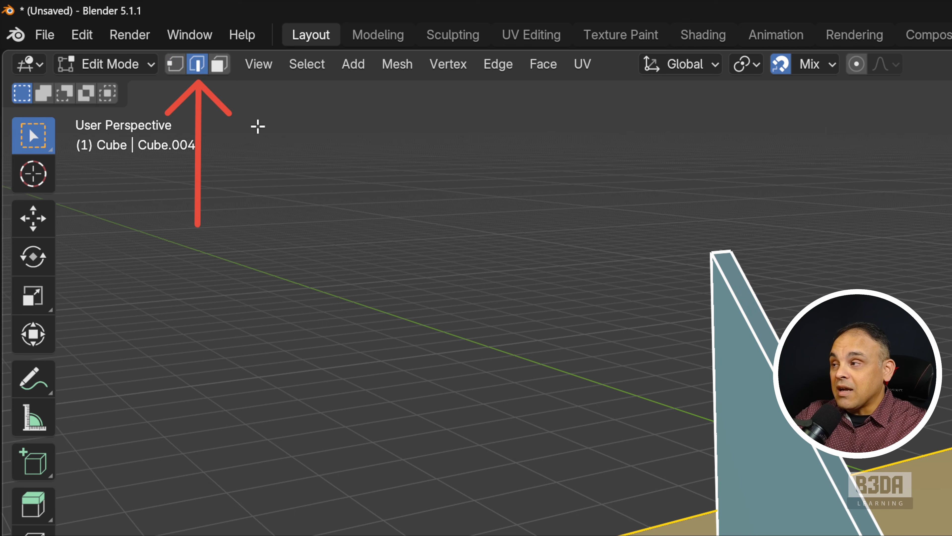
pyautogui.click(220, 65)
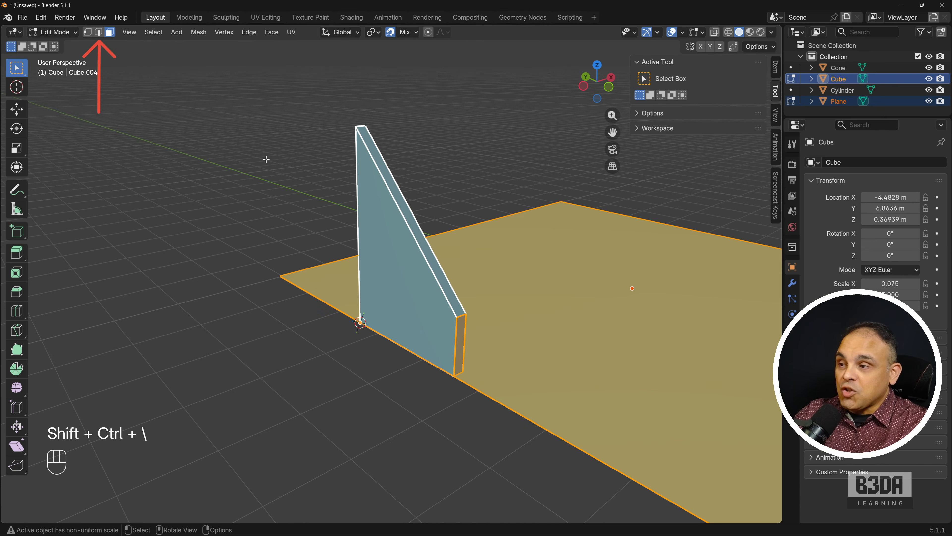
pyautogui.click(385, 252)
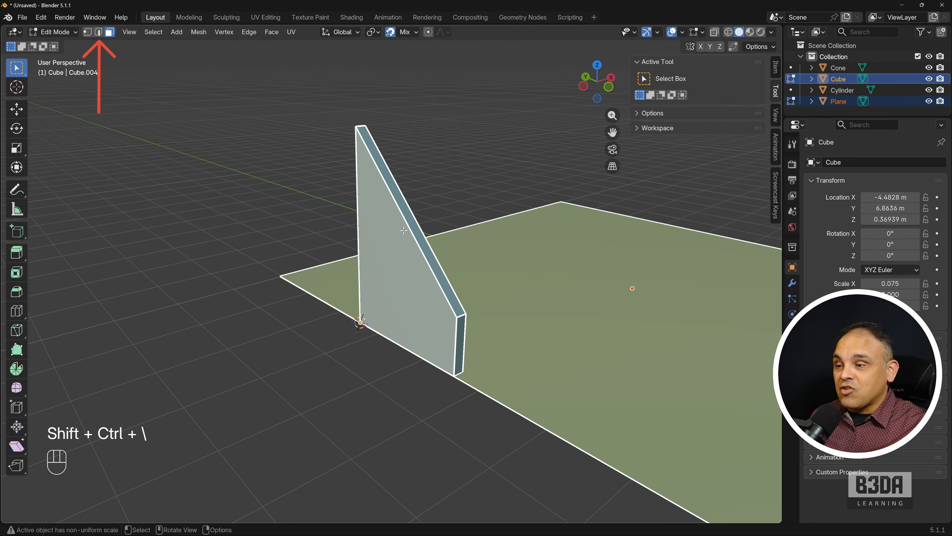
pyautogui.hotkey('ctrl', 'shift', '2')
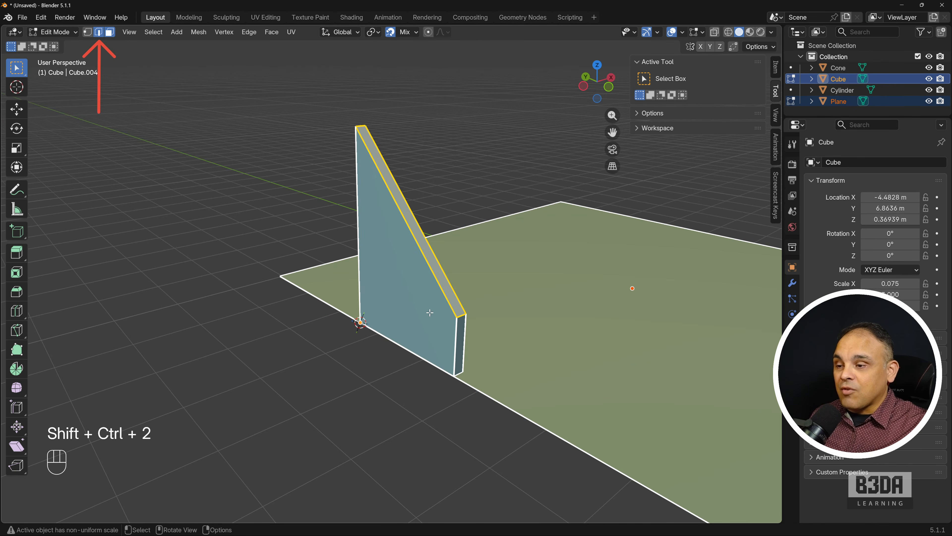
pyautogui.click(457, 328)
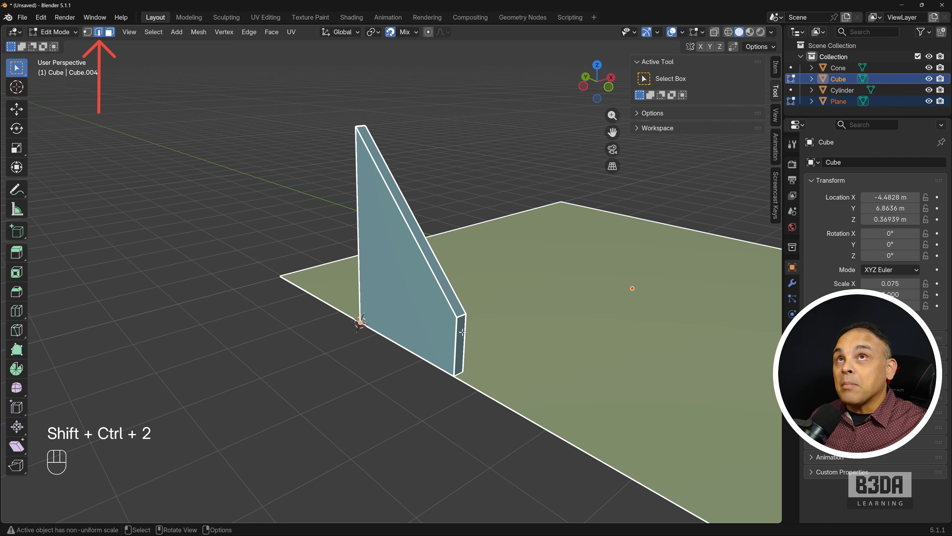
pyautogui.click(461, 334)
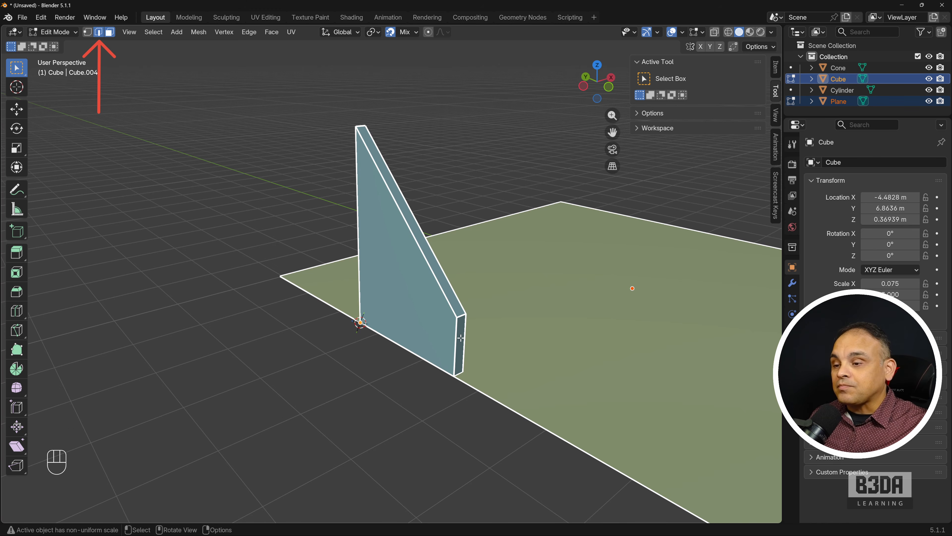
# - Switch to edge-only selection and pick the wall's sloping top edge, followed by the vertical edge at its short end
pyautogui.click(99, 34)
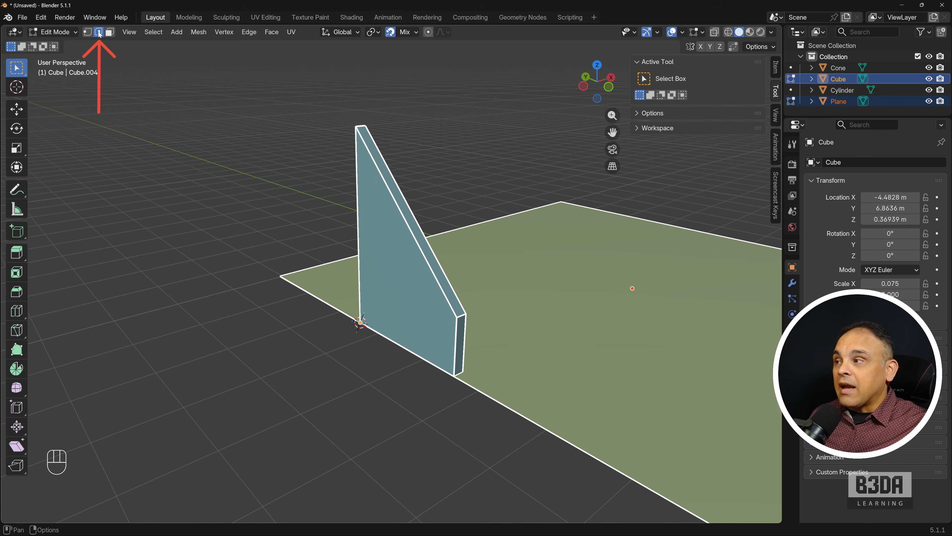
pyautogui.click(411, 225)
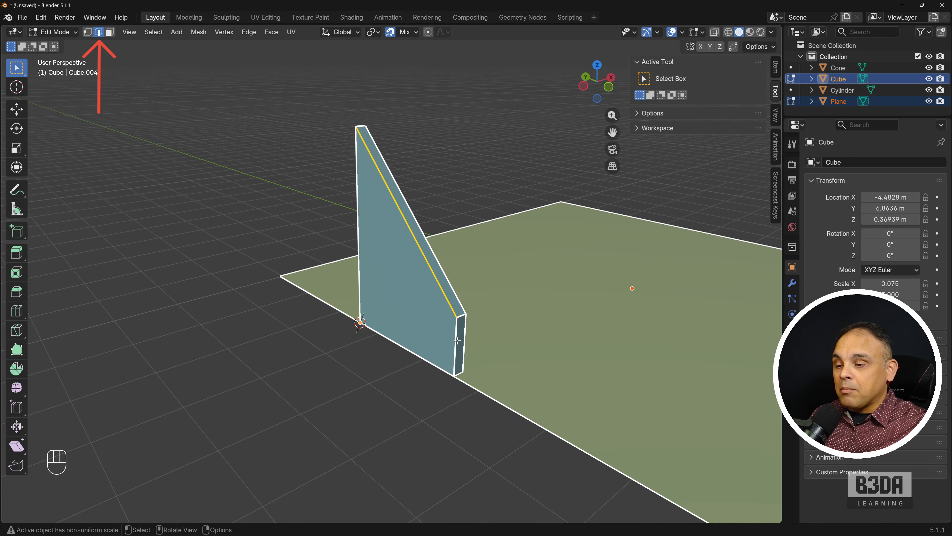
pyautogui.click(452, 349)
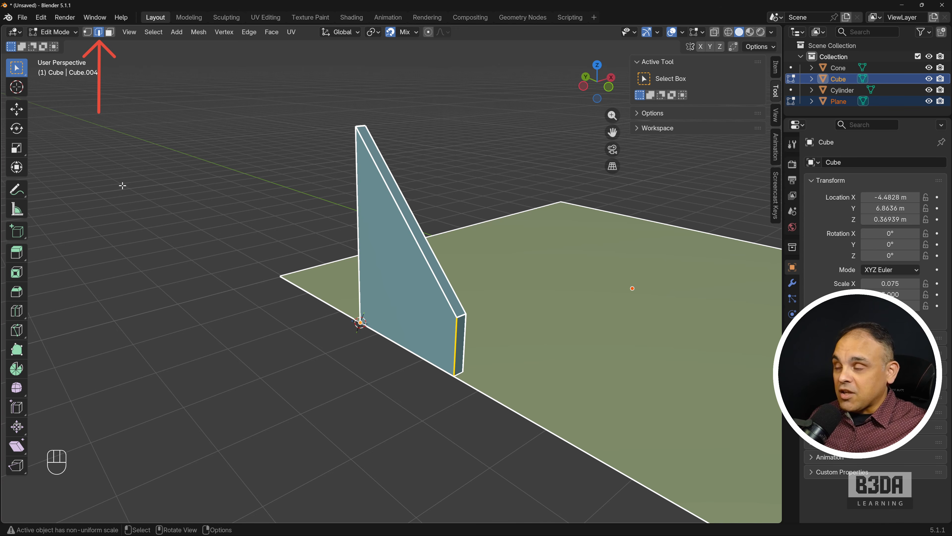
# - Switch to vertex selection, box-select the two vertices at the wall's peak and reduce the selection to one
pyautogui.click(87, 32)
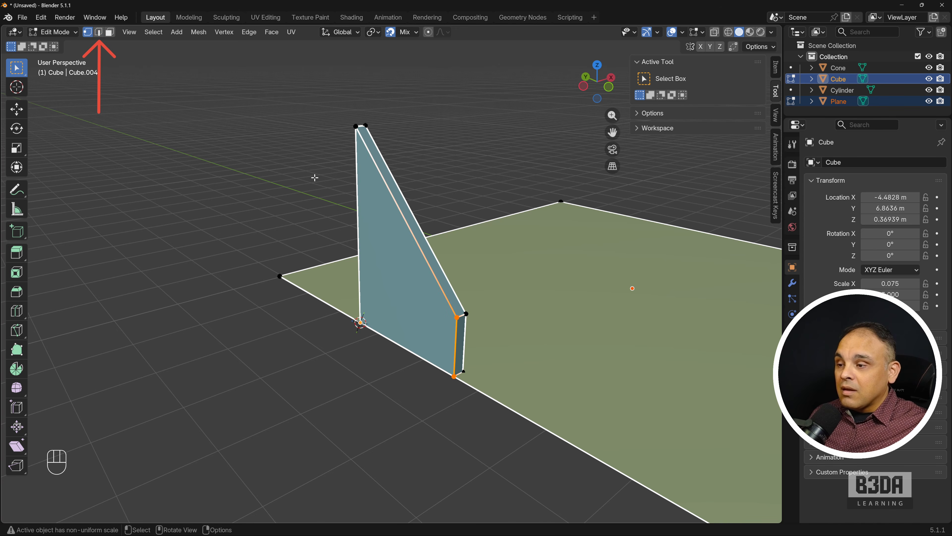
pyautogui.moveTo(336, 114); pyautogui.dragTo(391, 132)
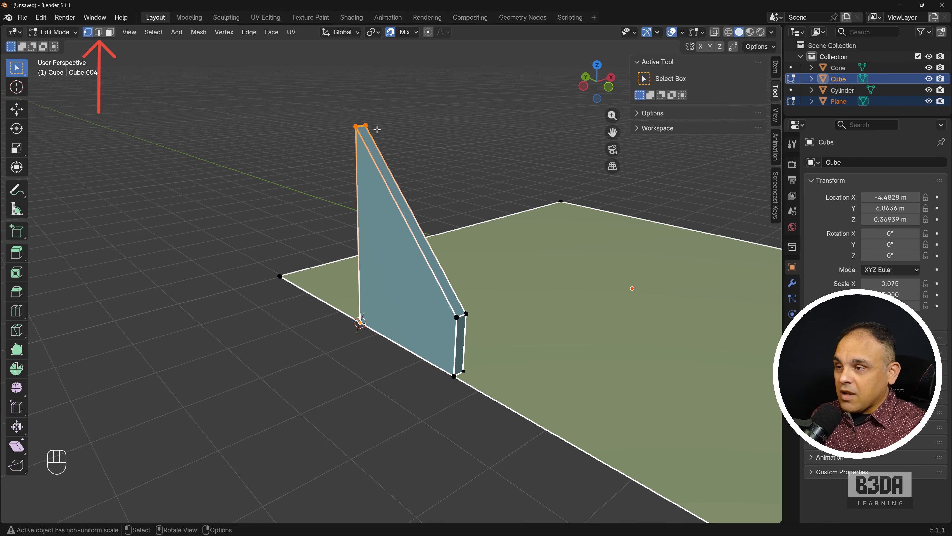
pyautogui.click(368, 126)
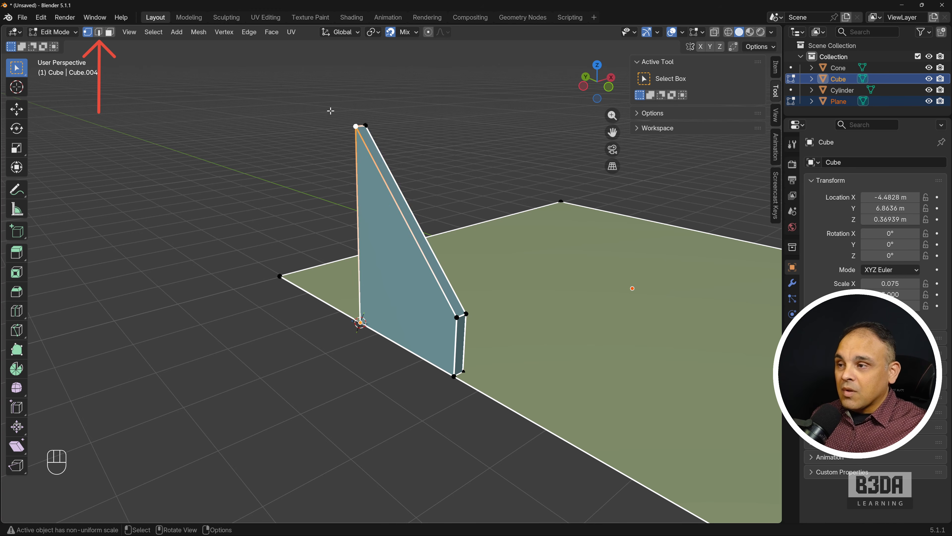
# - Select the two peak vertices plus the other corners of the wall's large side face, and clear the selection
pyautogui.moveTo(330, 109); pyautogui.dragTo(372, 129)
pyautogui.keyDown('shift'); pyautogui.click(456, 319); pyautogui.keyUp('shift')
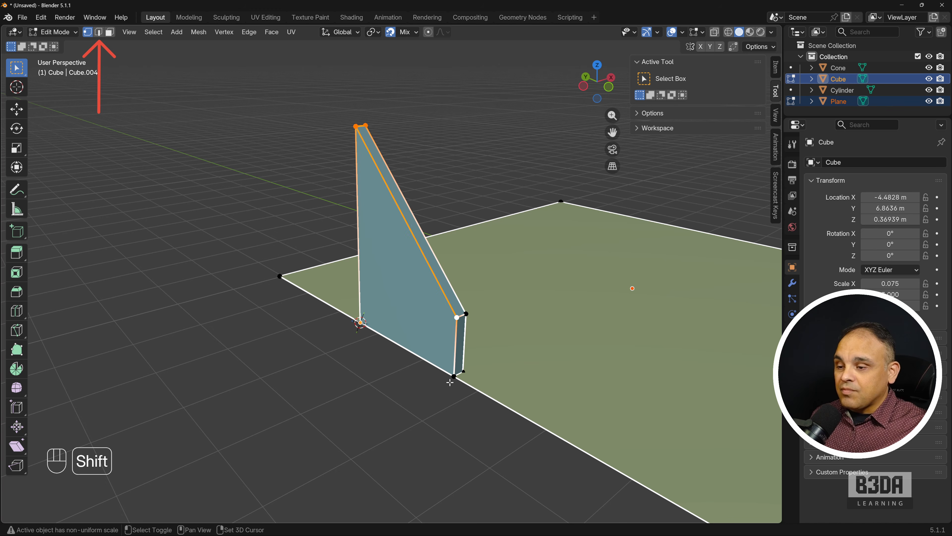
pyautogui.keyDown('shift'); pyautogui.click(453, 378); pyautogui.keyUp('shift')
pyautogui.keyDown('shift'); pyautogui.click(359, 322); pyautogui.keyUp('shift')
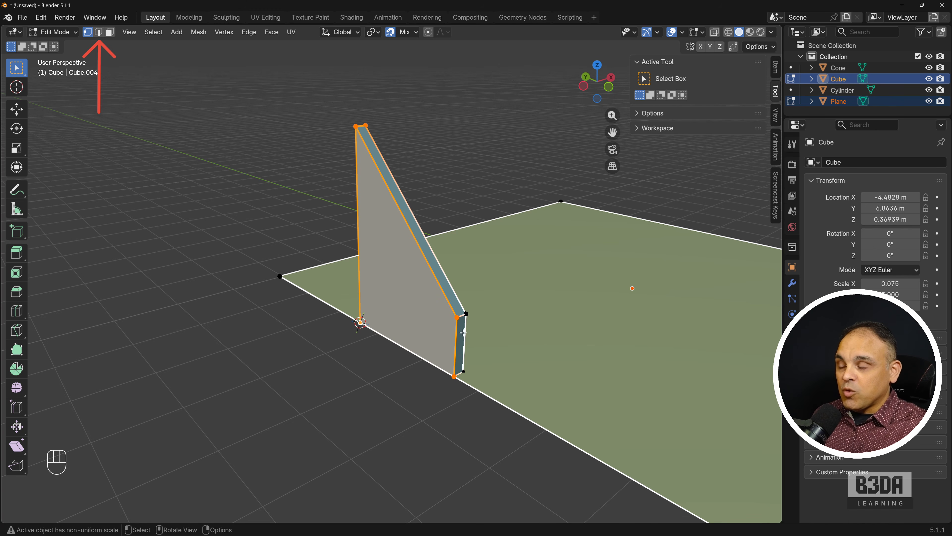
pyautogui.click(317, 373)
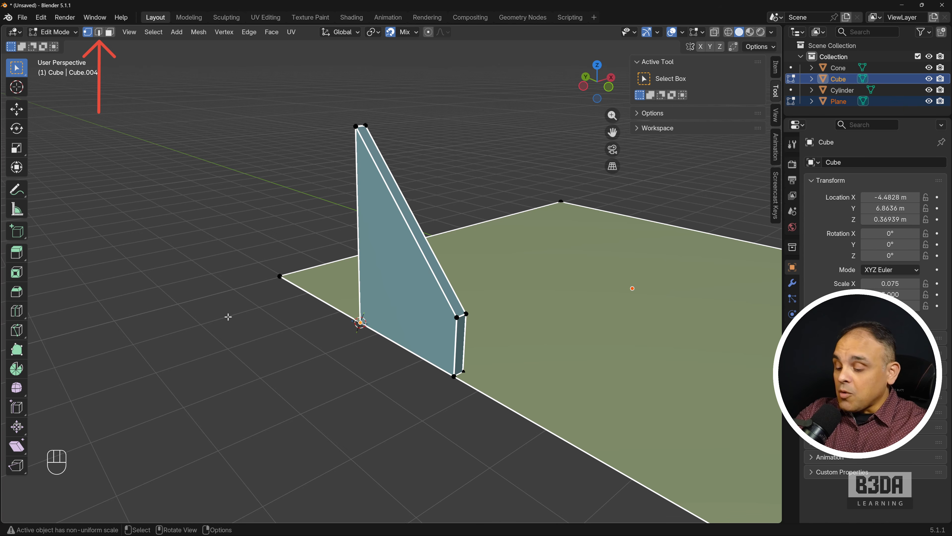
# - Leave Edit Mode for the wall and plane, returning both to Object Mode
pyautogui.hotkey('ctrl', 'shift', '7')
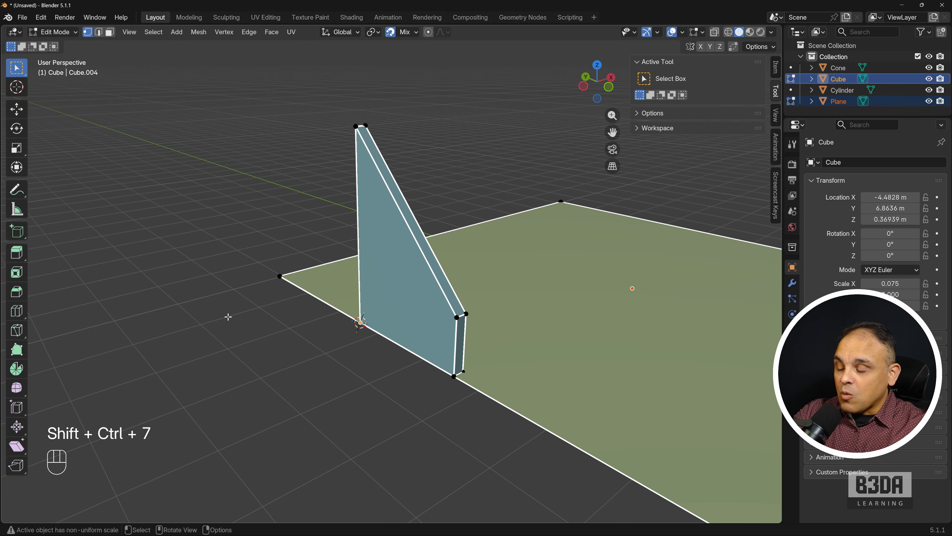
pyautogui.hotkey('ctrl', 'shift', '2')
pyautogui.moveTo(220, 306); pyautogui.dragTo(440, 342, button='middle')
pyautogui.press('Tab')
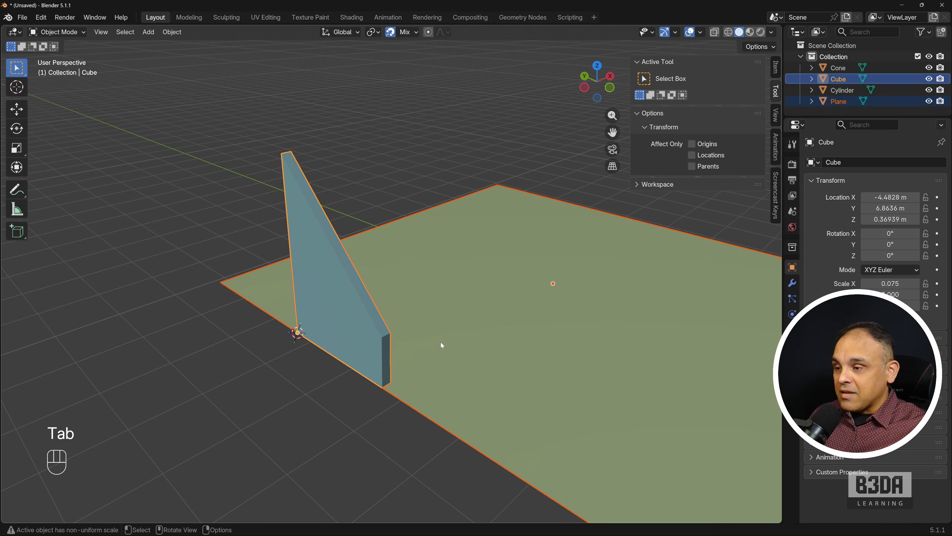
# - Place the 3D cursor on the empty area in front of the wall and add a Bézier curve there
pyautogui.scroll(-2, 440, 342)
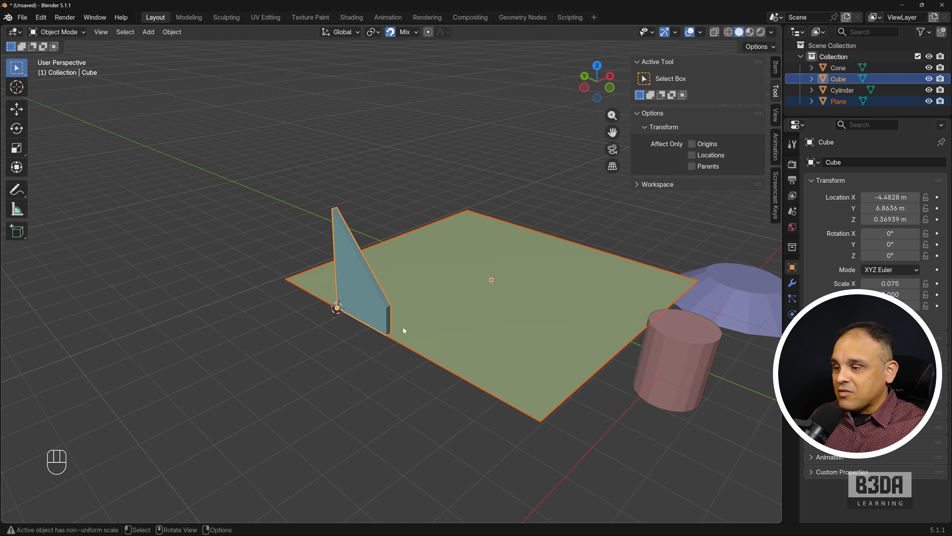
pyautogui.keyDown('shift'); pyautogui.rightClick(282, 363); pyautogui.keyUp('shift')
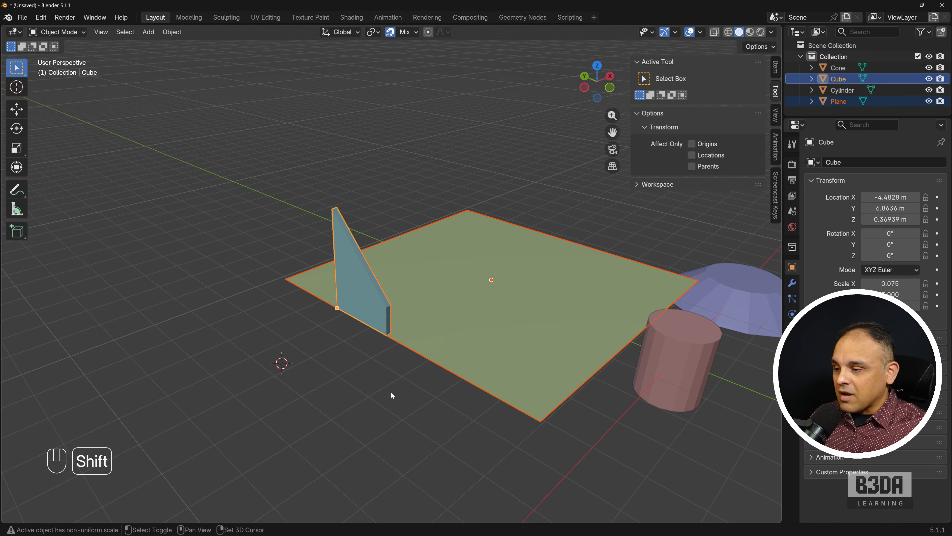
pyautogui.keyDown('shift'); pyautogui.moveTo(348, 381); pyautogui.dragTo(493, 308, button='middle'); pyautogui.keyUp('shift')
pyautogui.hotkey('shift', 'a')
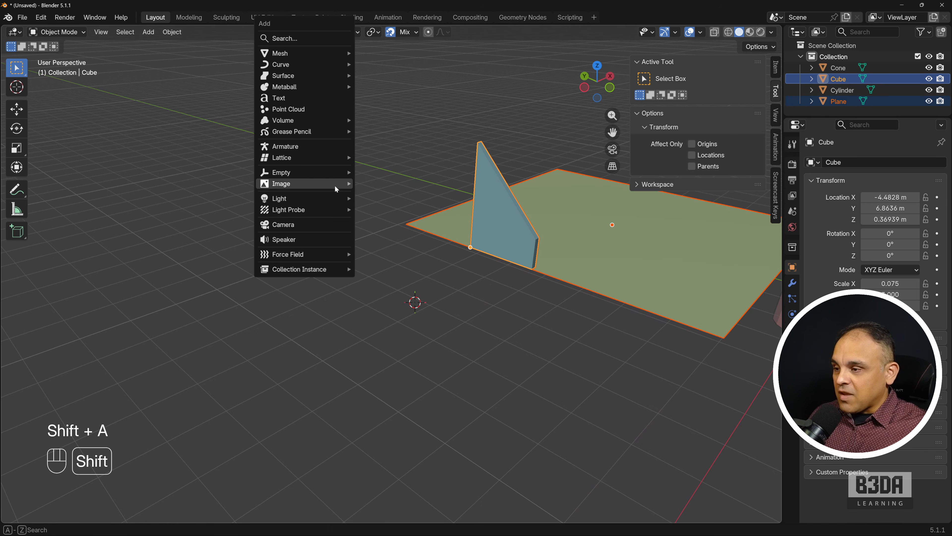
pyautogui.moveTo(335, 184)
pyautogui.moveTo(353, 66)
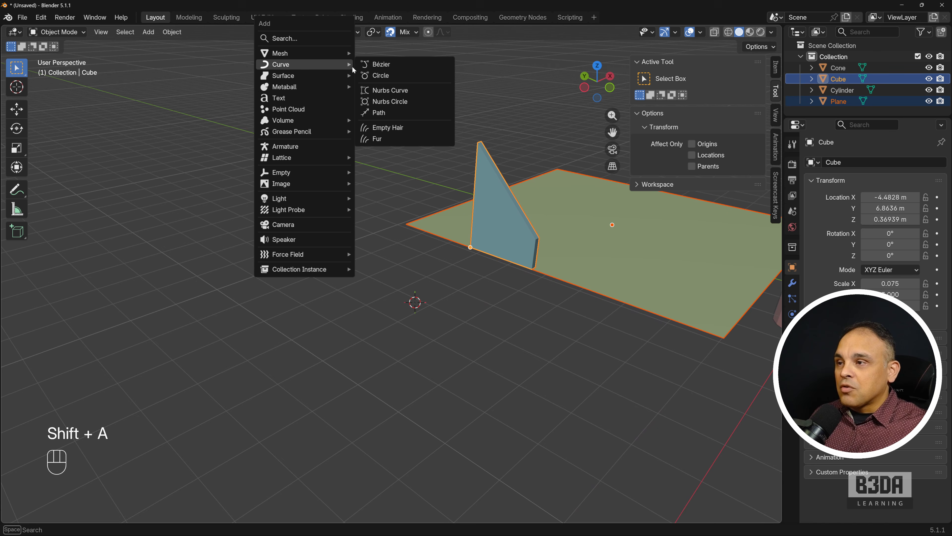
pyautogui.click(418, 63)
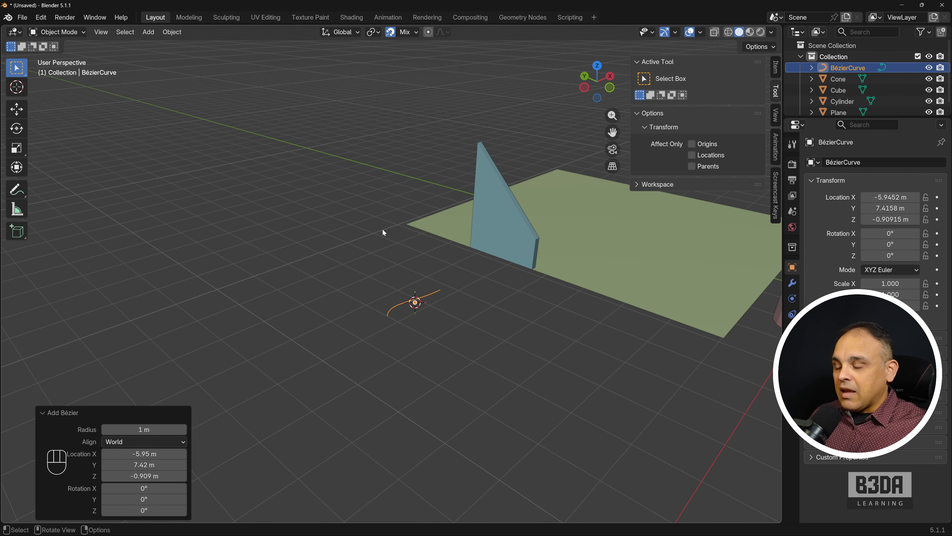
# - Enter Edit Mode on the Bézier curve and move the outer handle of its far end point about 0.73 m
pyautogui.scroll(5, 465, 320)
pyautogui.keyDown('shift'); pyautogui.moveTo(467, 338); pyautogui.dragTo(469, 311, button='middle'); pyautogui.keyUp('shift')
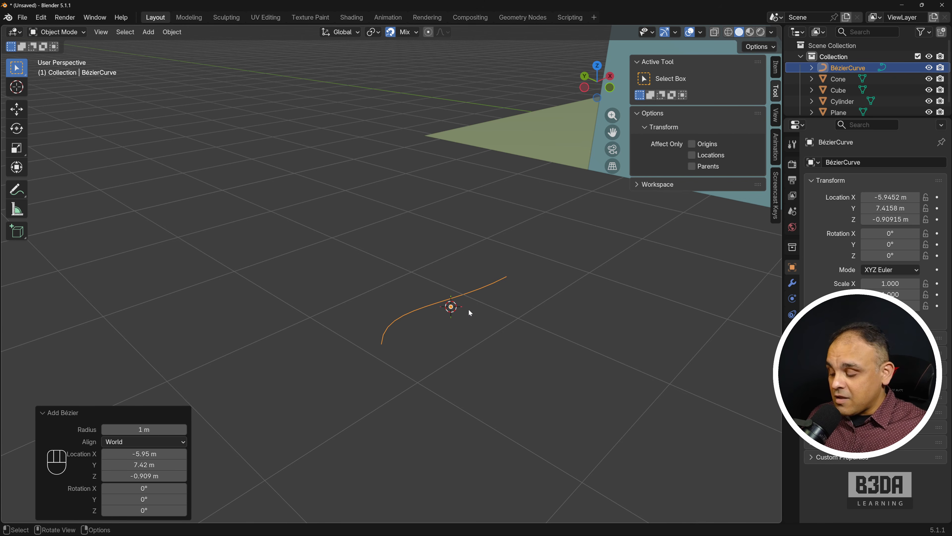
pyautogui.press('Tab')
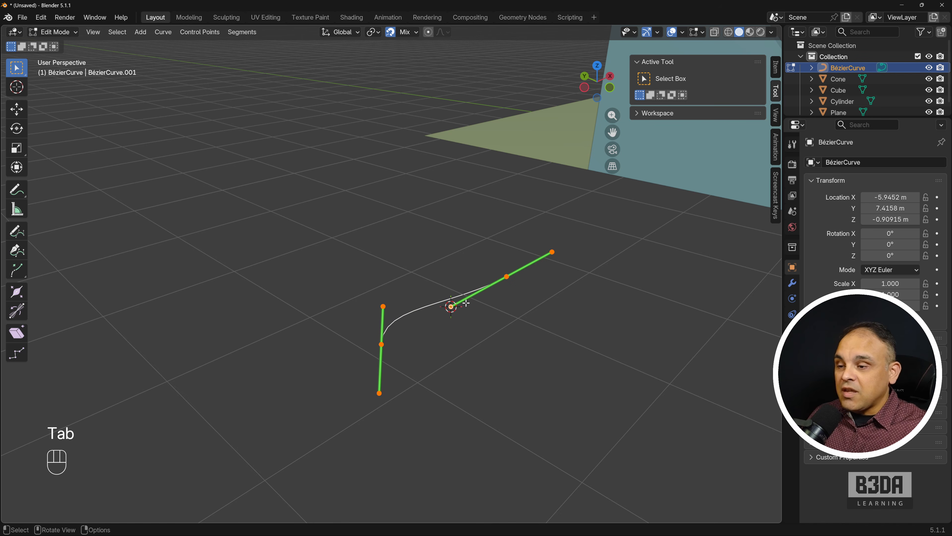
pyautogui.moveTo(543, 242); pyautogui.dragTo(570, 262)
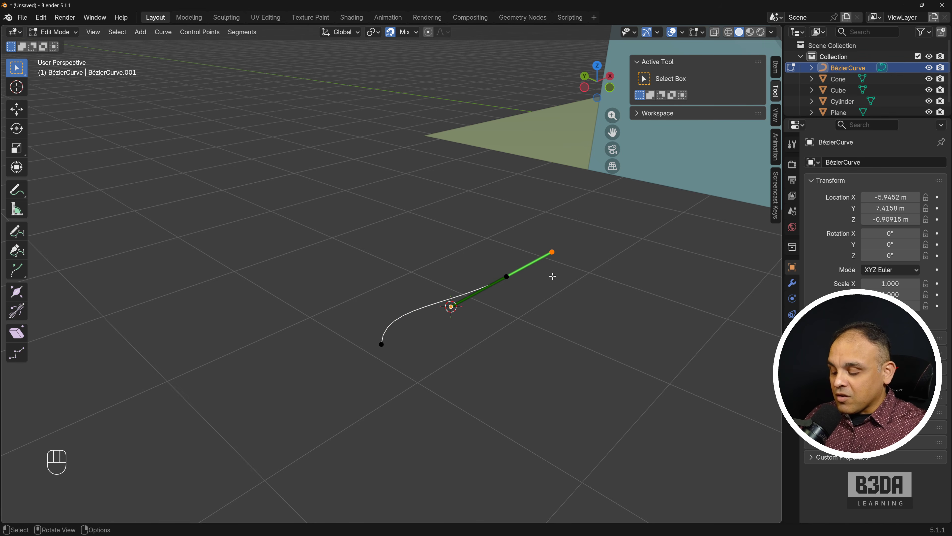
pyautogui.press('g')
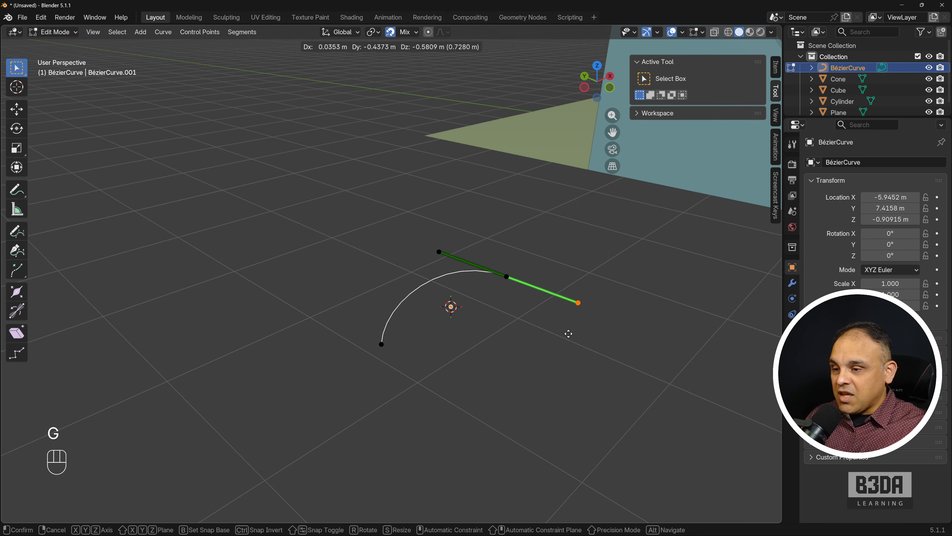
pyautogui.click(569, 333)
# - Move the upper handle of the Bézier curve's near end point about 1.27 m and return to Object Mode
pyautogui.click(382, 343)
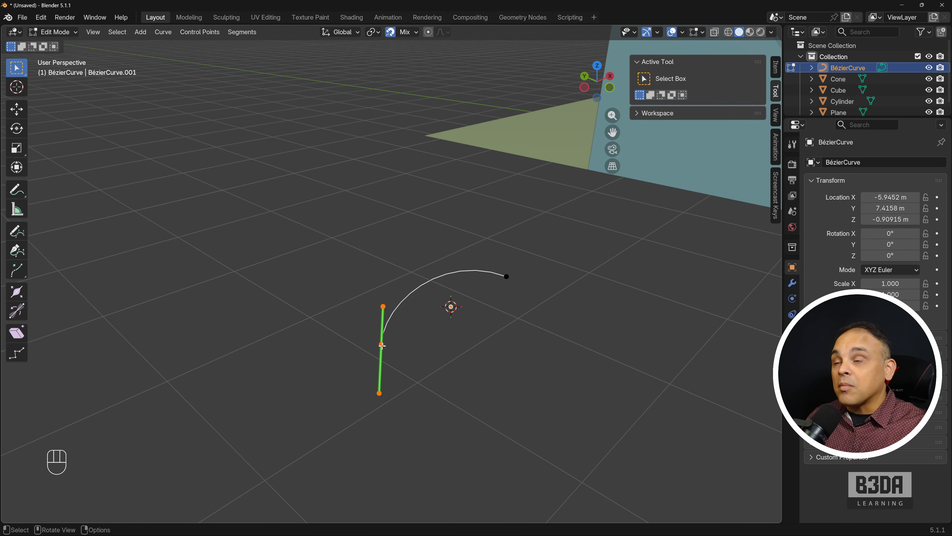
pyautogui.click(383, 306)
pyautogui.press('g')
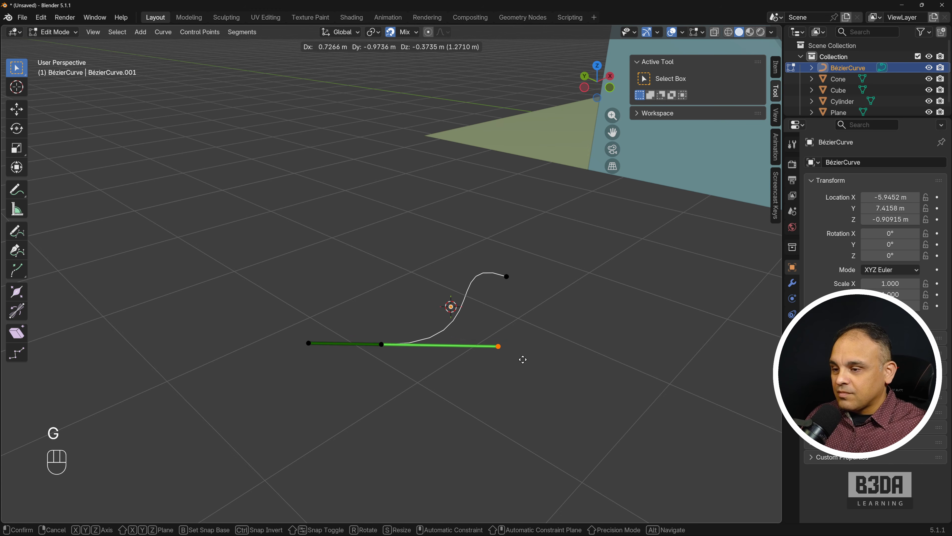
pyautogui.click(525, 356)
pyautogui.moveTo(586, 323)
pyautogui.mouseDown(button='middle')
pyautogui.moveTo(495, 280)
pyautogui.moveTo(494, 302)
pyautogui.moveTo(559, 319)
pyautogui.moveTo(639, 314)
pyautogui.moveTo(580, 310)
pyautogui.mouseUp(button='middle')
pyautogui.press('Tab')
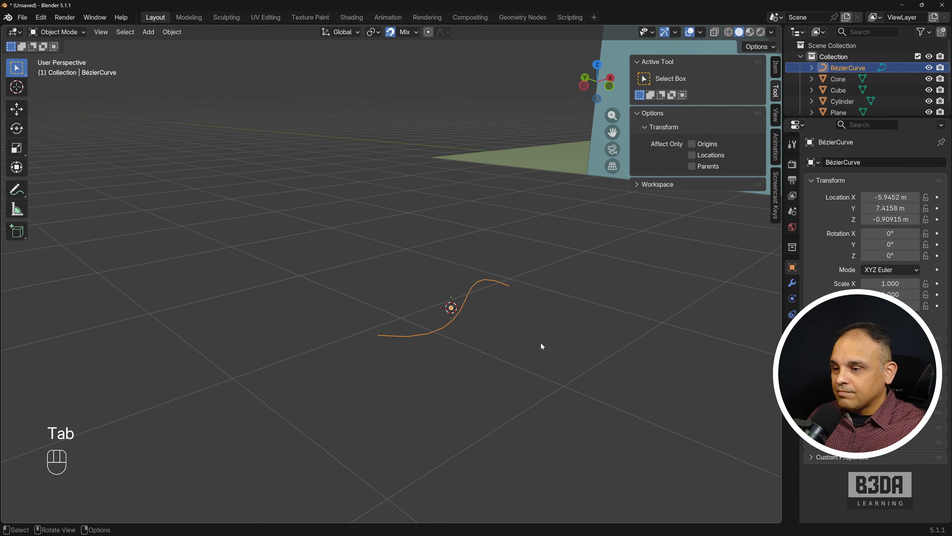
# - Delete the Bézier curve plus the remaining wall, plane, cylinder and cone, leaving the scene empty
pyautogui.scroll(-4, 539, 342)
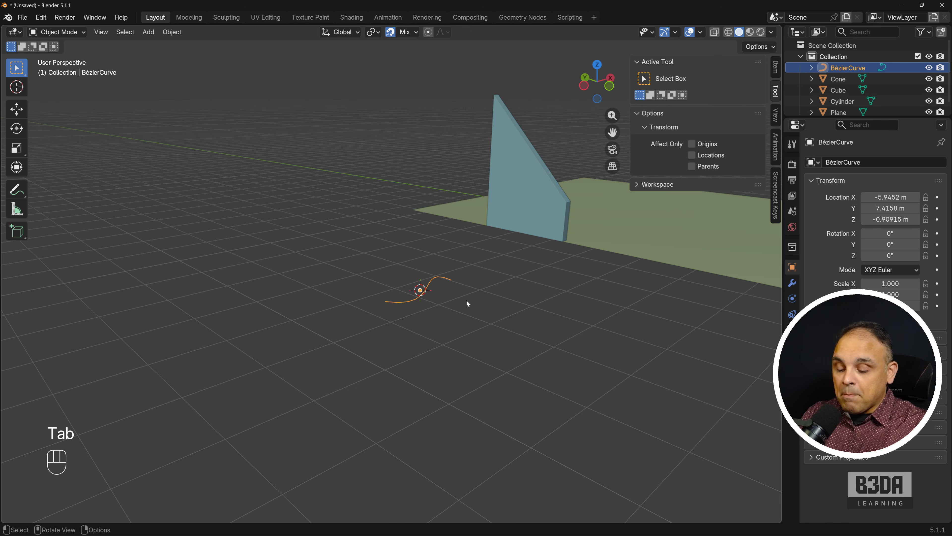
pyautogui.press('Delete')
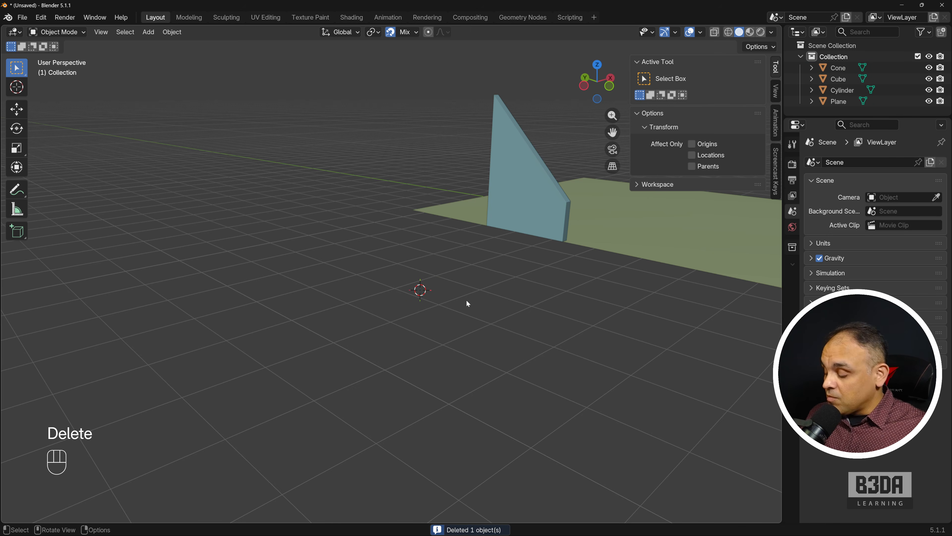
pyautogui.moveTo(457, 291); pyautogui.dragTo(284, 314, button='middle')
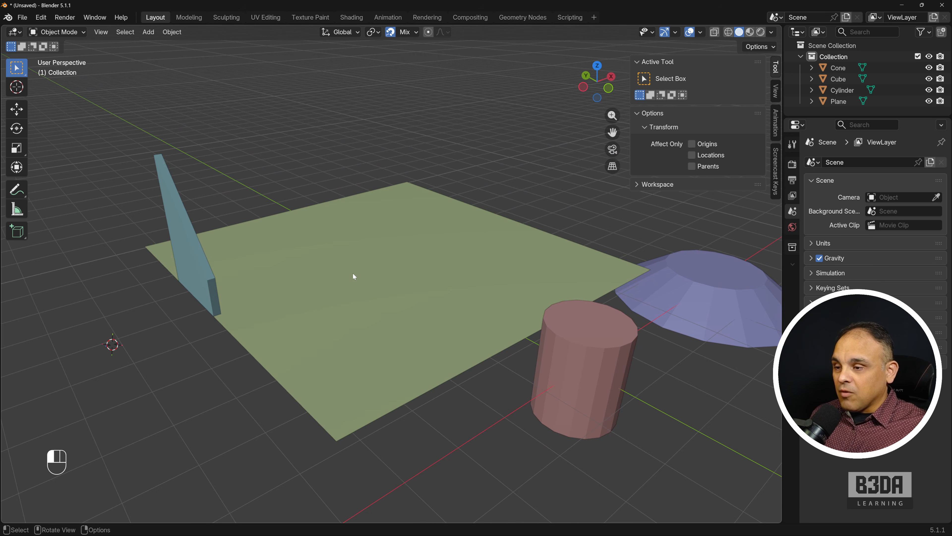
pyautogui.click(367, 296)
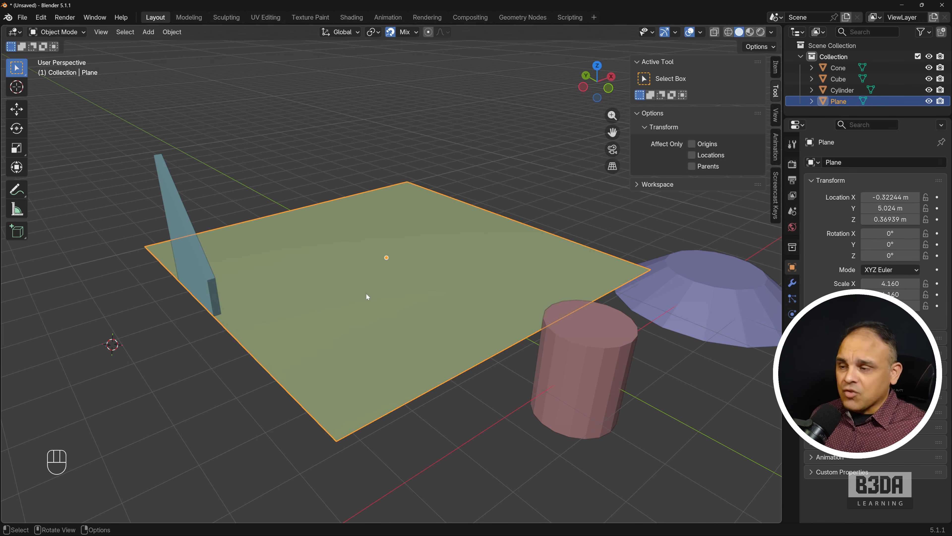
pyautogui.moveTo(331, 276); pyautogui.dragTo(348, 276, button='middle')
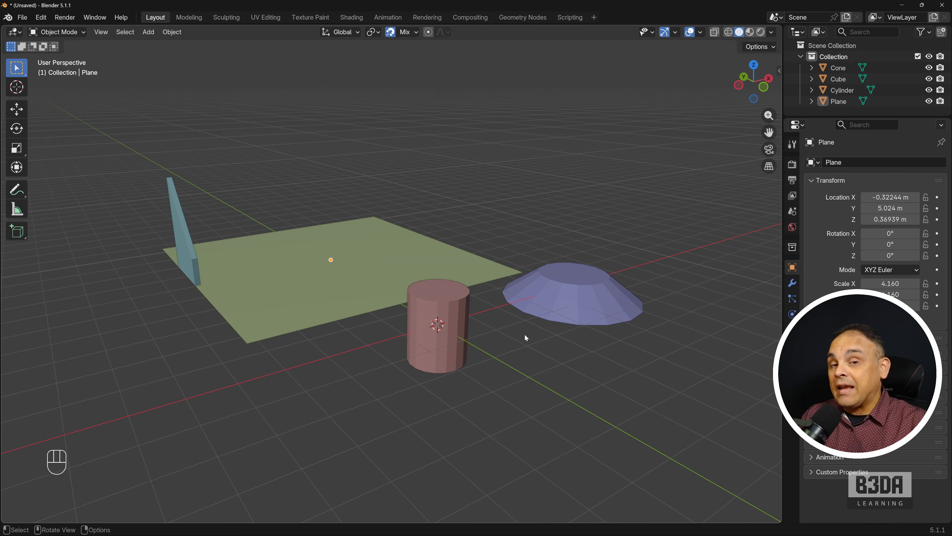
pyautogui.moveTo(666, 224); pyautogui.dragTo(167, 383)
pyautogui.press('Delete')
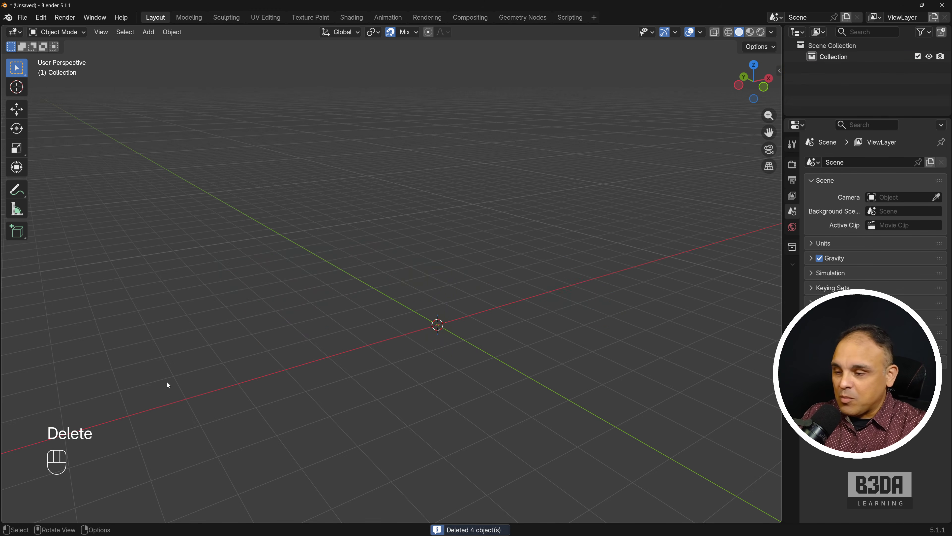
# - Add a 2 m cube at the world origin and display its transform properties beside the 3D view
pyautogui.keyDown('shift'); pyautogui.moveTo(374, 324); pyautogui.dragTo(334, 277, button='middle'); pyautogui.keyUp('shift')
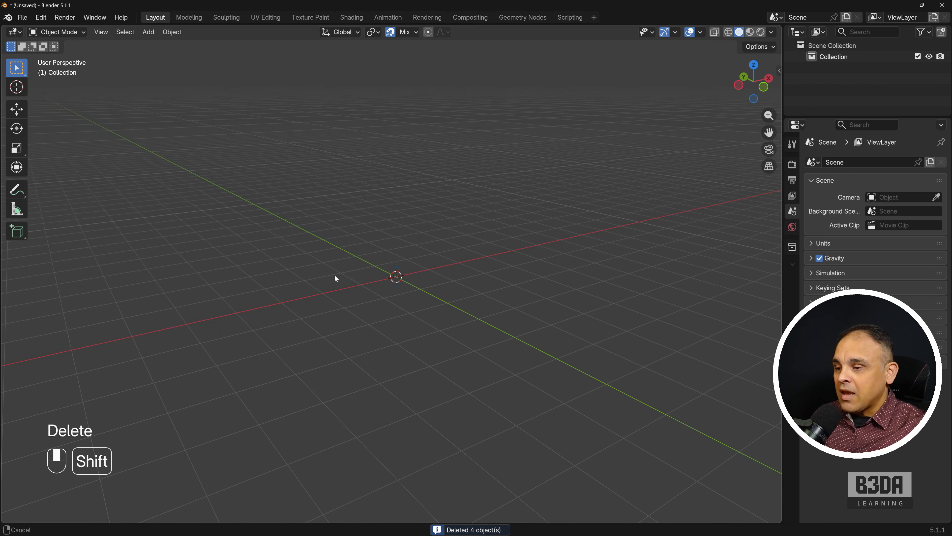
pyautogui.hotkey('shift', 'a')
pyautogui.moveTo(335, 277)
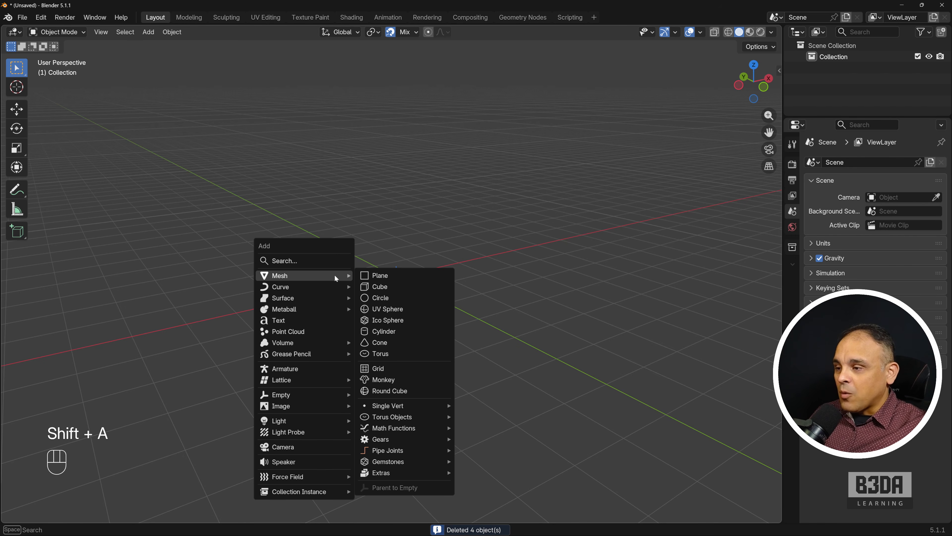
pyautogui.click(410, 286)
pyautogui.scroll(4, 399, 298)
pyautogui.keyDown('shift'); pyautogui.moveTo(399, 297); pyautogui.dragTo(419, 292, button='middle'); pyautogui.keyUp('shift')
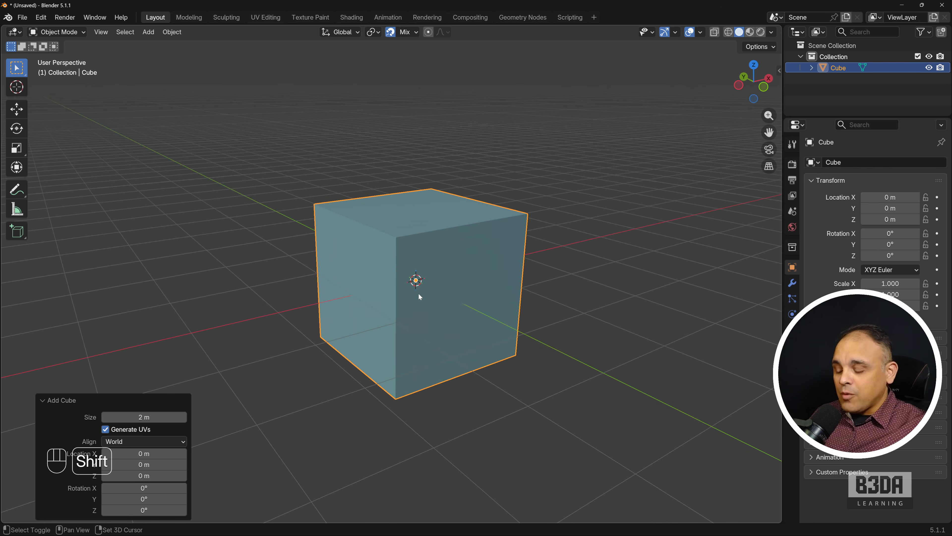
pyautogui.press('n')
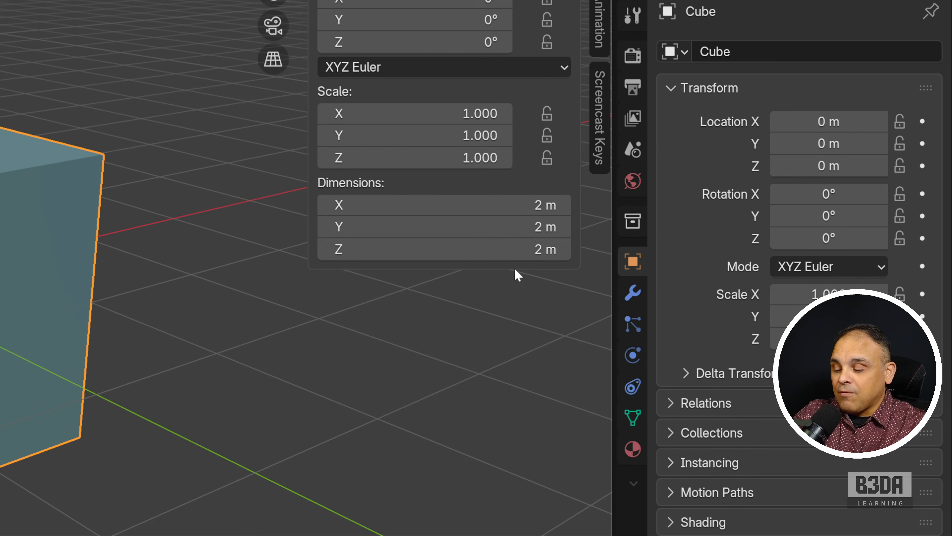
pyautogui.press('F9')
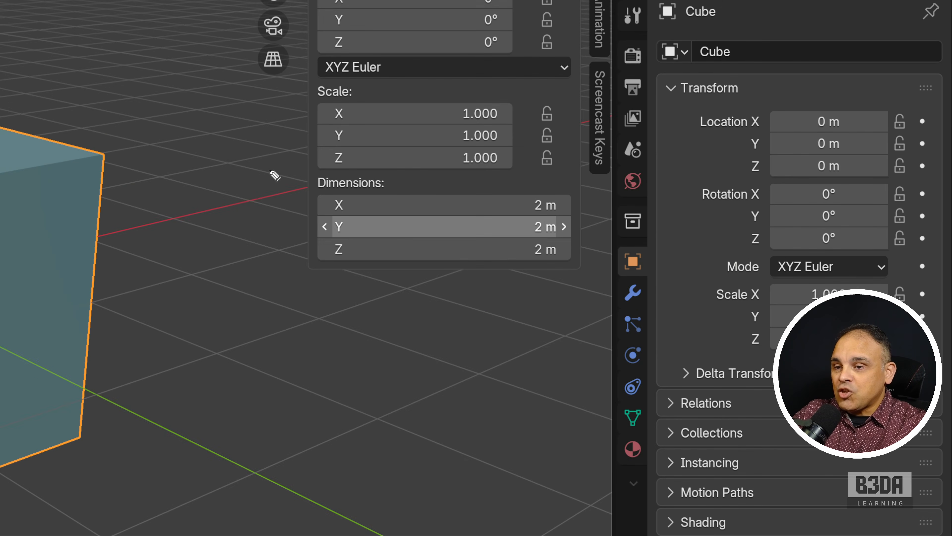
pyautogui.moveTo(274, 175)
pyautogui.mouseDown()
pyautogui.moveTo(569, 162)
pyautogui.moveTo(540, 317)
pyautogui.moveTo(262, 203)
pyautogui.moveTo(271, 180)
pyautogui.mouseUp()
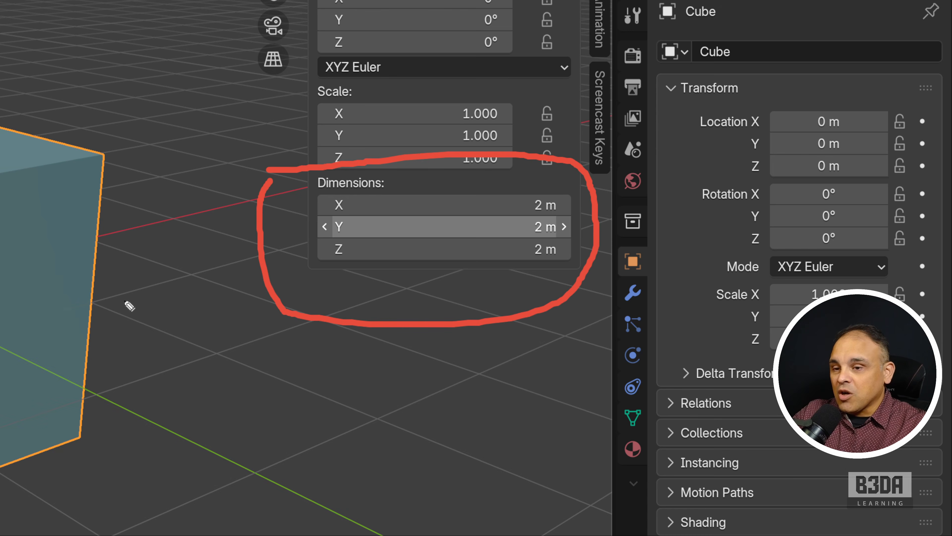
pyautogui.press('F9')
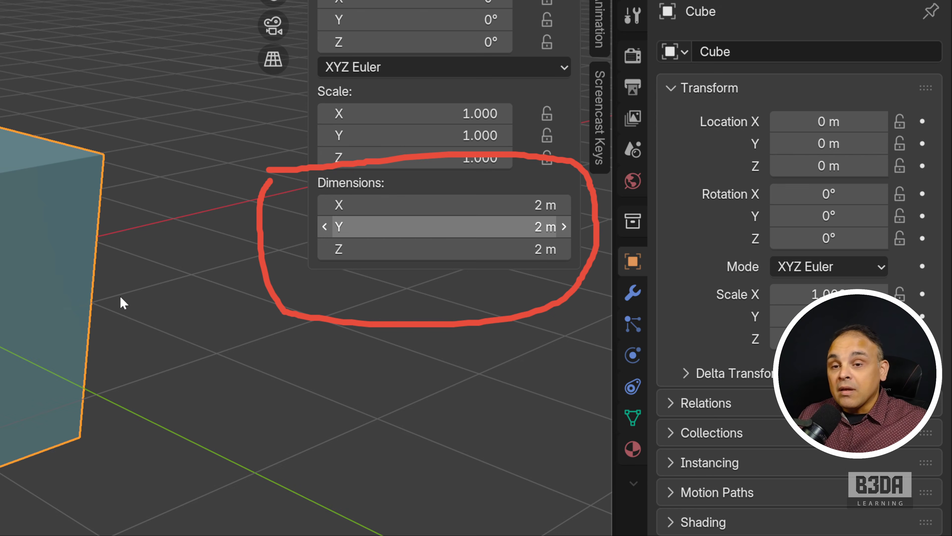
pyautogui.hotkey('shift', 'F9')
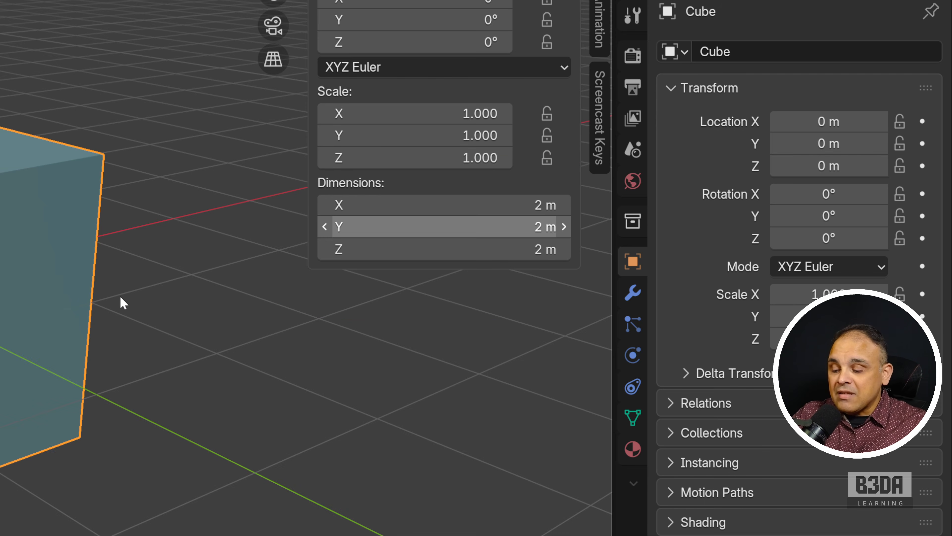
# - Set the cube's dimensions to 3 m in X, 6 m in Y and 2.95 m in Z
pyautogui.click(431, 206)
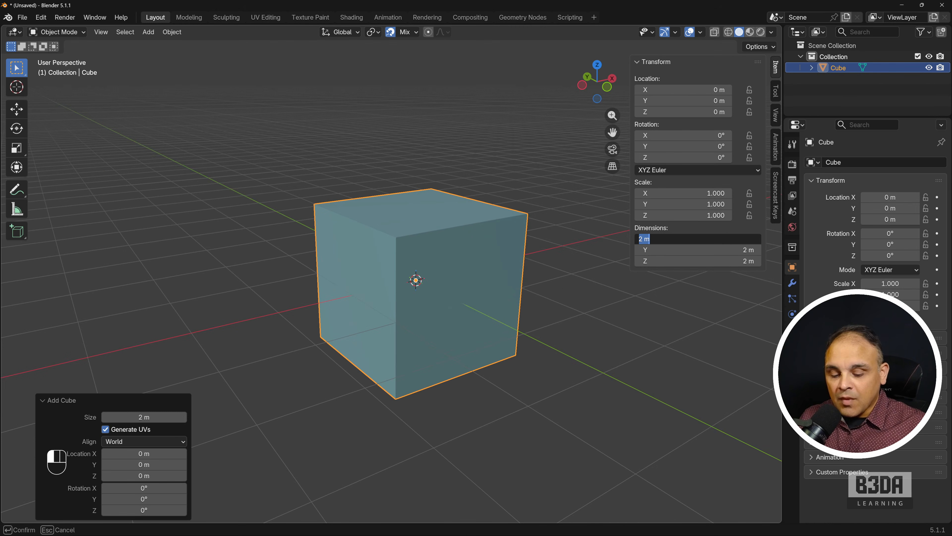
pyautogui.write('3')
pyautogui.press('Return')
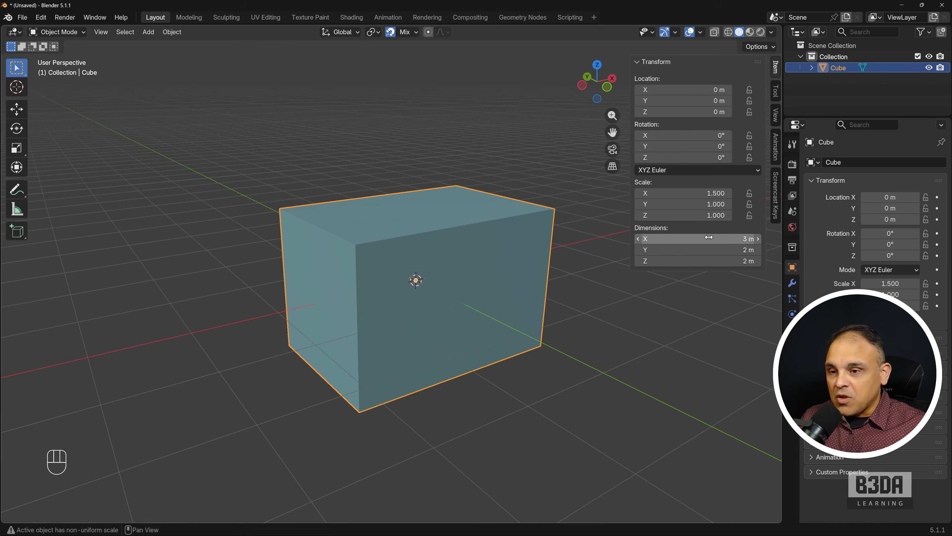
pyautogui.click(710, 250)
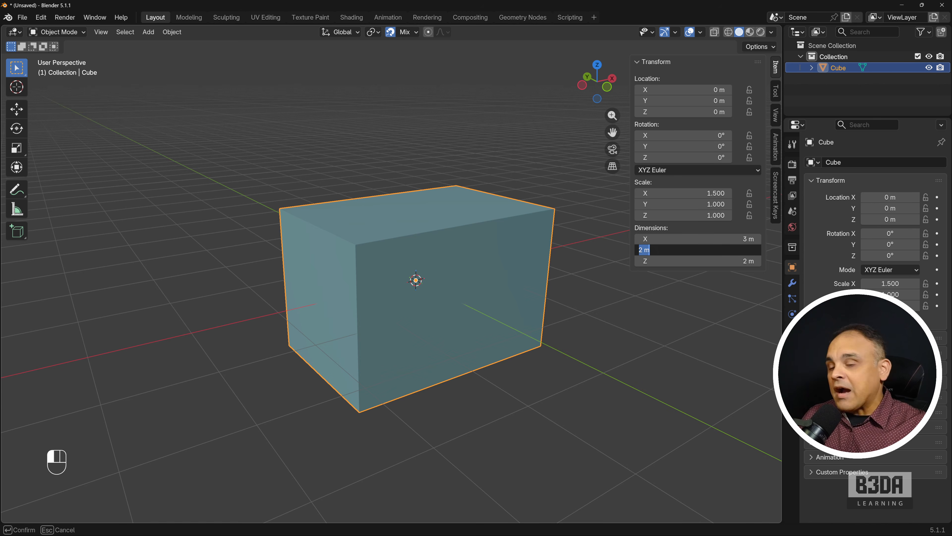
pyautogui.write('6')
pyautogui.press('Return')
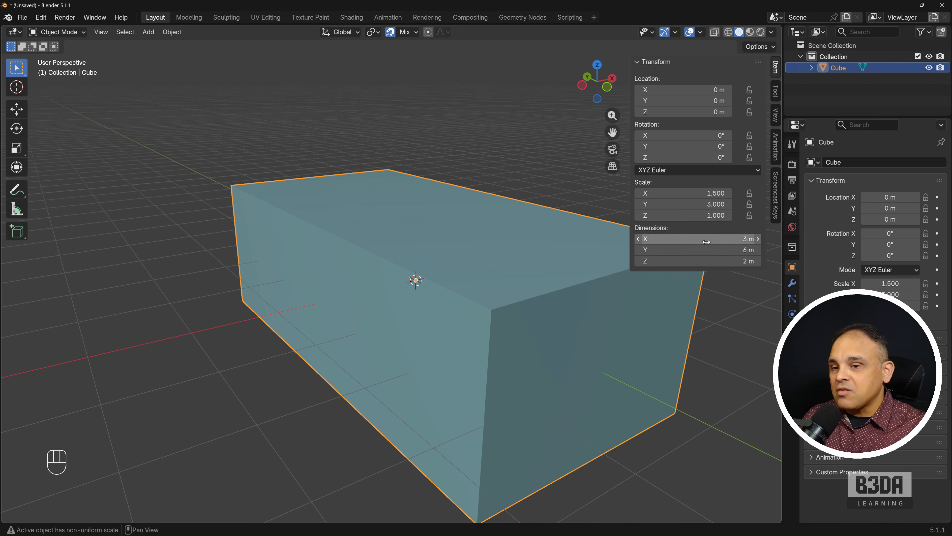
pyautogui.click(703, 259)
pyautogui.write('2')
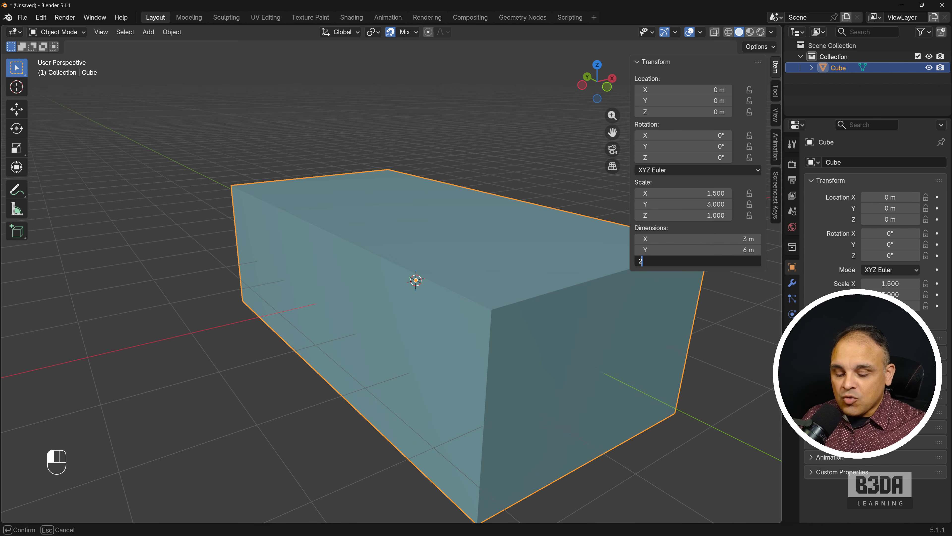
pyautogui.write('.95')
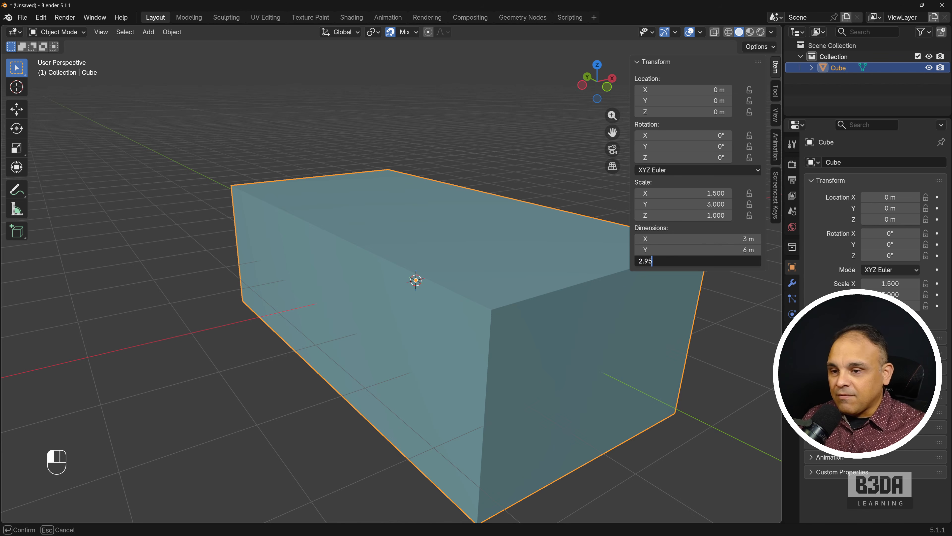
pyautogui.press('Return')
pyautogui.scroll(-3, 606, 233)
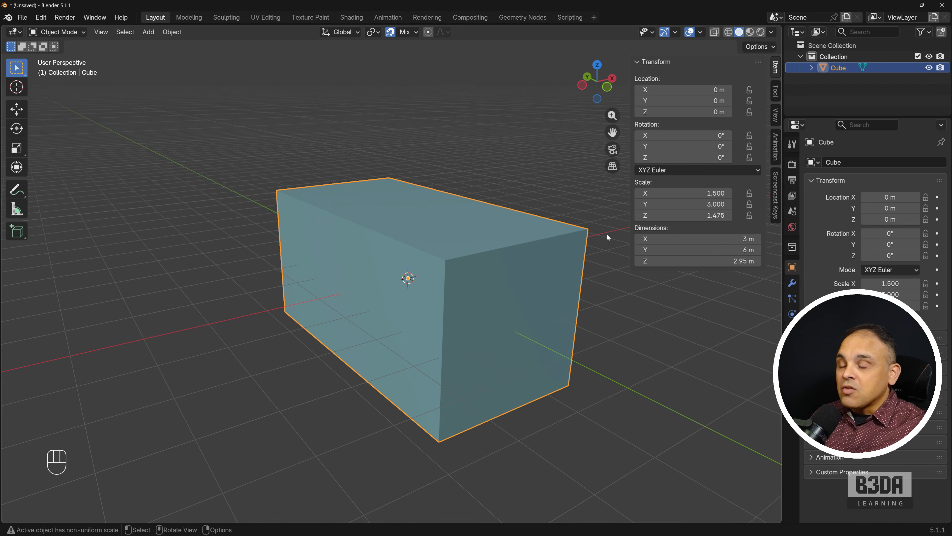
pyautogui.moveTo(353, 290); pyautogui.dragTo(473, 291, button='middle')
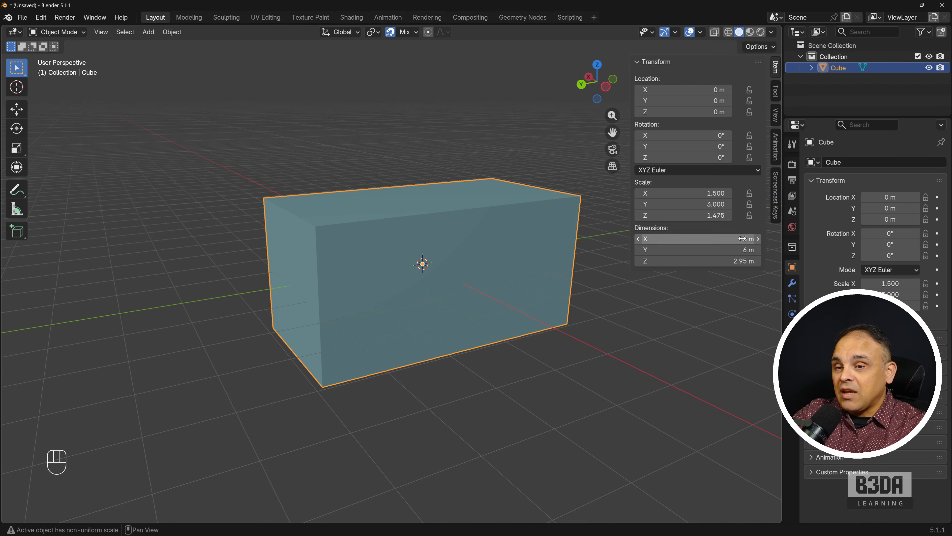
pyautogui.hotkey('shift', 'ctrl', '\\')
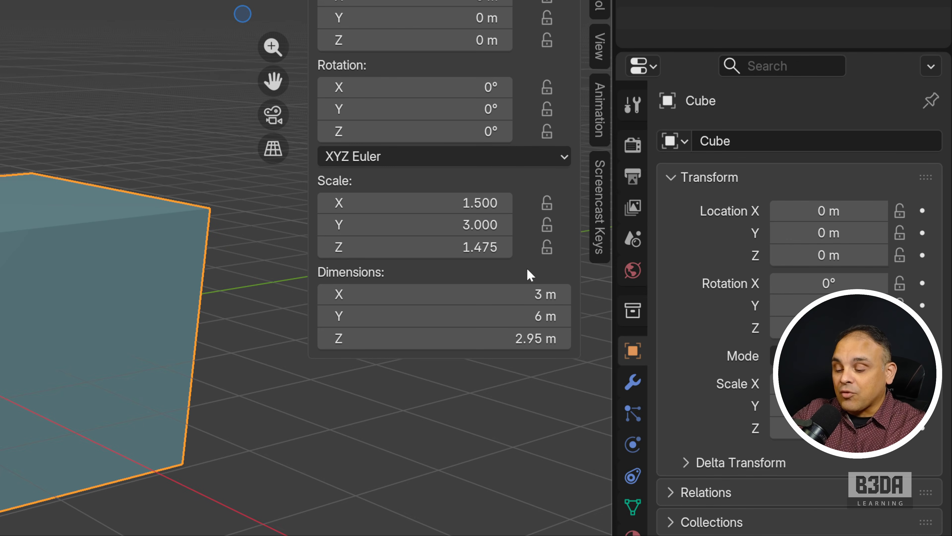
pyautogui.moveTo(529, 269)
pyautogui.mouseDown()
pyautogui.moveTo(216, 253)
pyautogui.moveTo(537, 158)
pyautogui.moveTo(514, 279)
pyautogui.mouseUp()
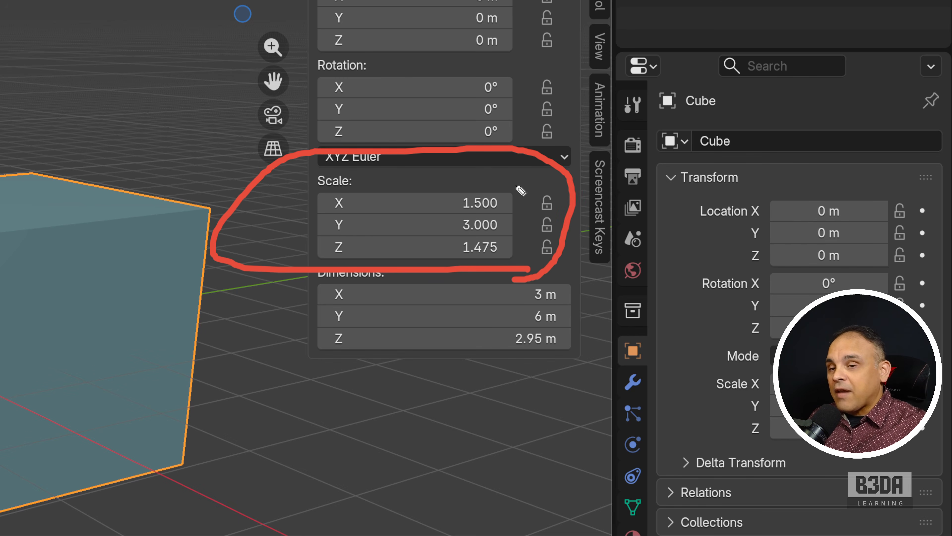
pyautogui.click(509, 184)
pyautogui.moveTo(509, 185); pyautogui.dragTo(545, 185)
pyautogui.moveTo(508, 216)
pyautogui.mouseDown()
pyautogui.moveTo(542, 225)
pyautogui.moveTo(545, 246)
pyautogui.mouseUp()
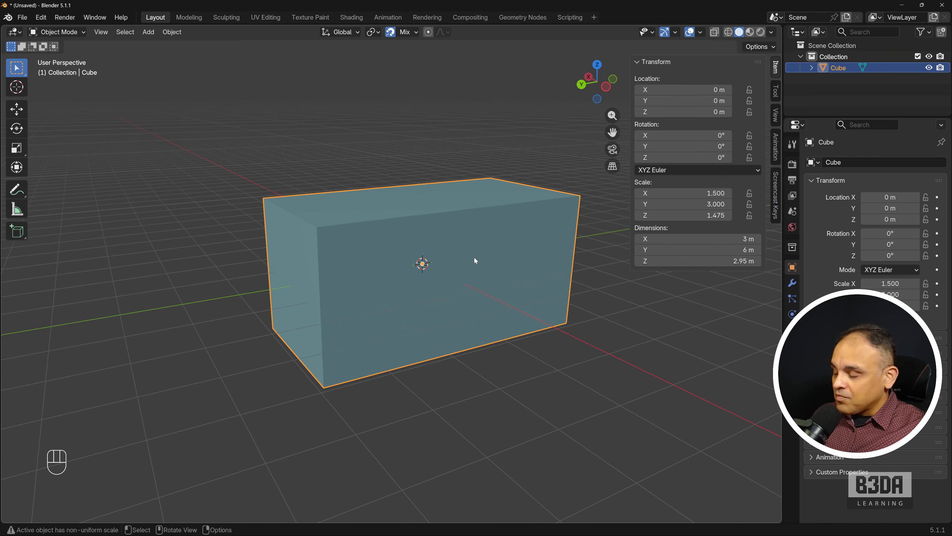
# - Measure the box's front vertical edge and the short upper edge meeting it, snapping to the corners
pyautogui.keyDown('shift'); pyautogui.moveTo(474, 257); pyautogui.dragTo(455, 239, button='middle'); pyautogui.keyUp('shift')
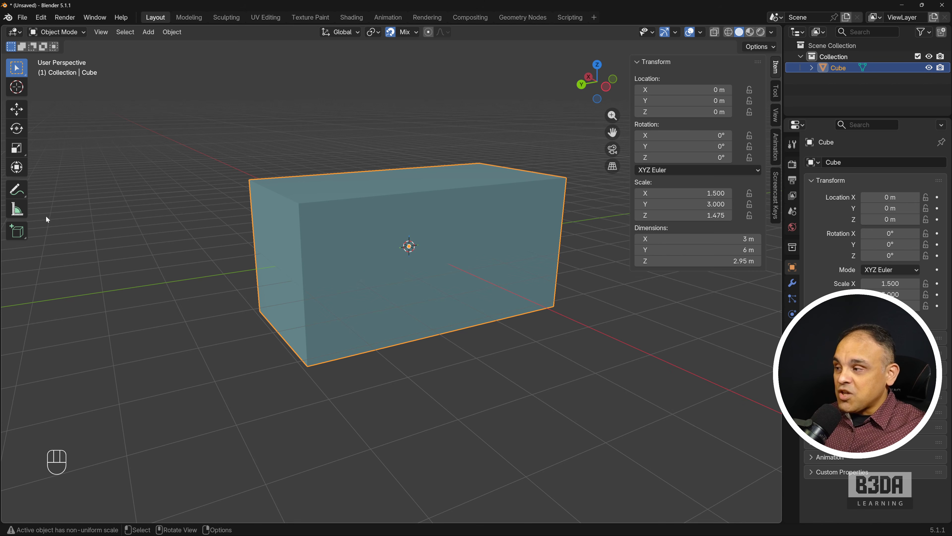
pyautogui.click(17, 209)
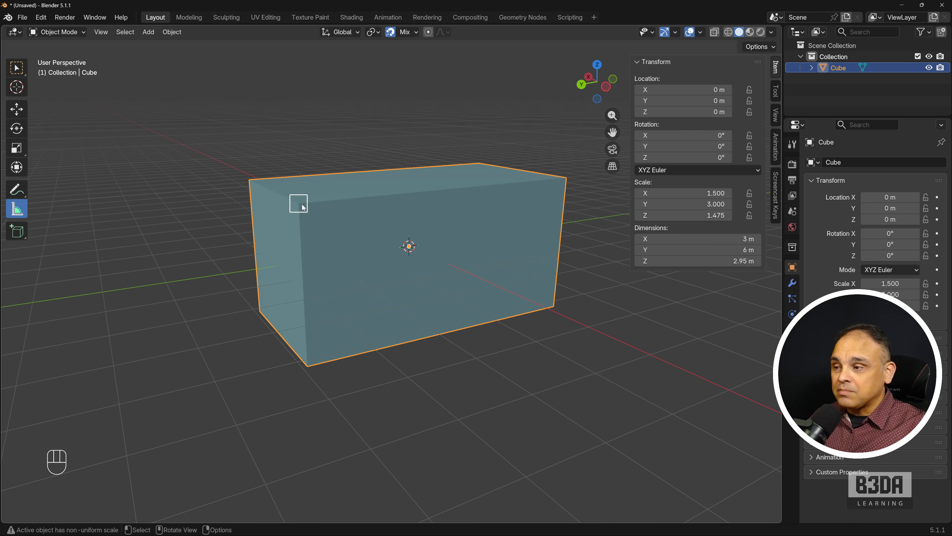
pyautogui.moveTo(303, 205); pyautogui.dragTo(341, 370)
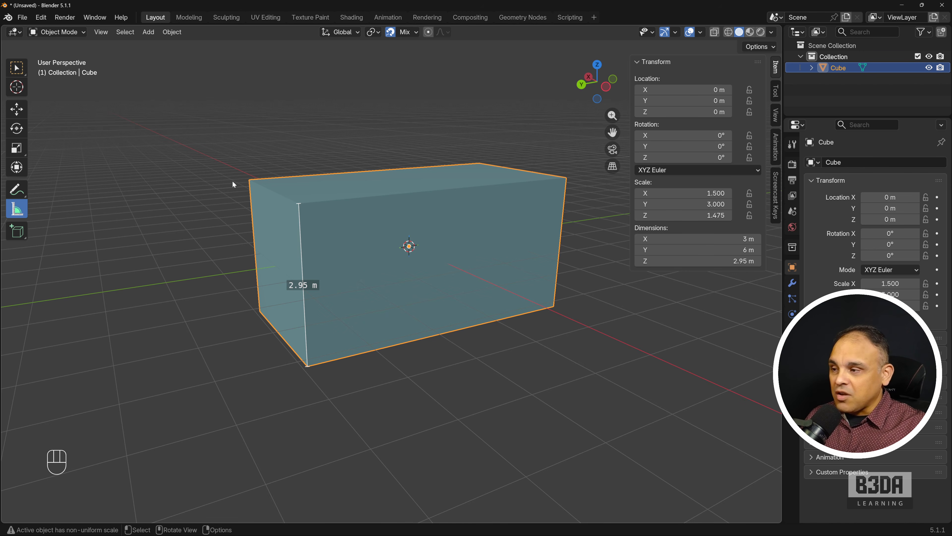
pyautogui.moveTo(249, 180); pyautogui.dragTo(300, 205)
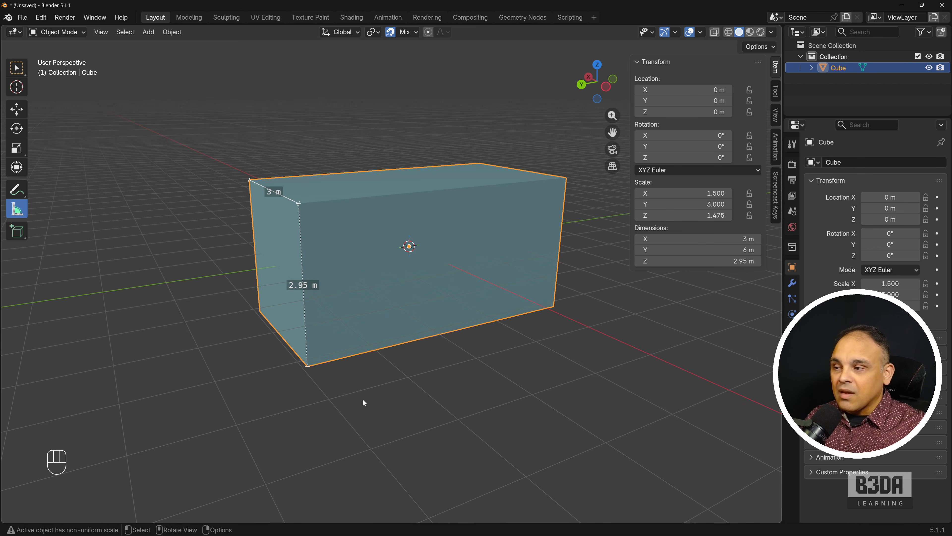
# - Delete both measurement rulers from the box, the one on the upper edge and the vertical one
pyautogui.moveTo(371, 321)
pyautogui.mouseDown(button='middle')
pyautogui.moveTo(442, 320)
pyautogui.moveTo(397, 329)
pyautogui.moveTo(377, 322)
pyautogui.mouseUp(button='middle')
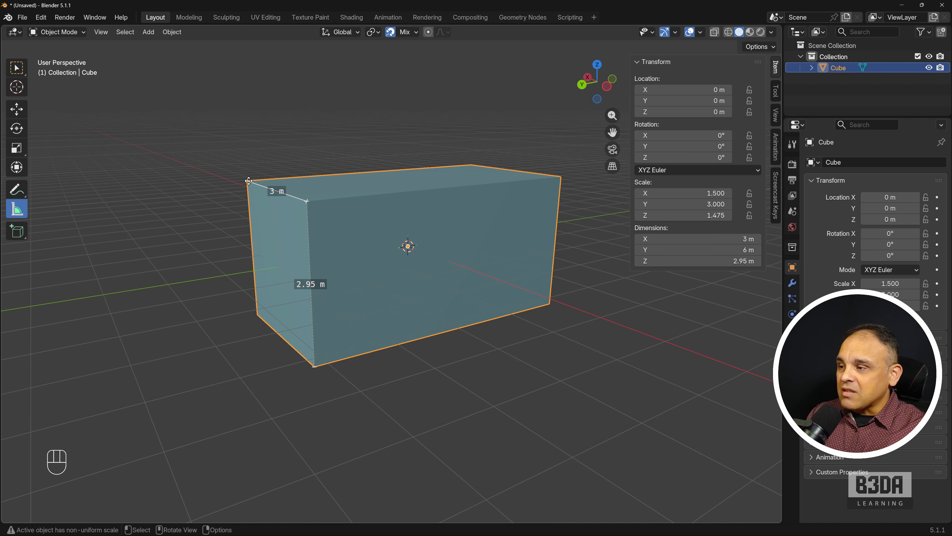
pyautogui.moveTo(249, 182); pyautogui.dragTo(228, 181)
pyautogui.press('Delete')
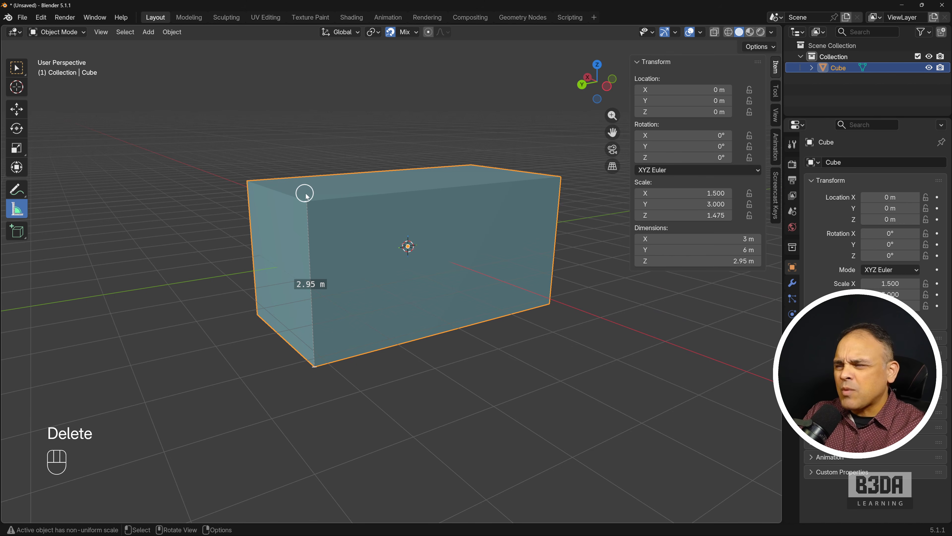
pyautogui.moveTo(306, 195); pyautogui.dragTo(226, 214)
pyautogui.press('Delete')
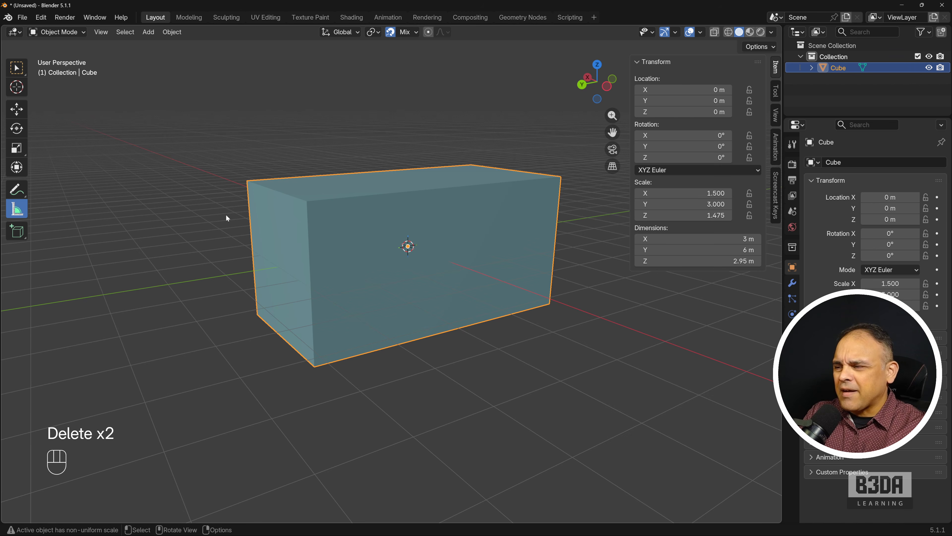
# - Return to box selection, display the box's edge lengths in Edit Mode, and go back to Object Mode
pyautogui.keyDown('shift'); pyautogui.moveTo(234, 209); pyautogui.dragTo(245, 226, button='middle'); pyautogui.keyUp('shift')
pyautogui.click(19, 69)
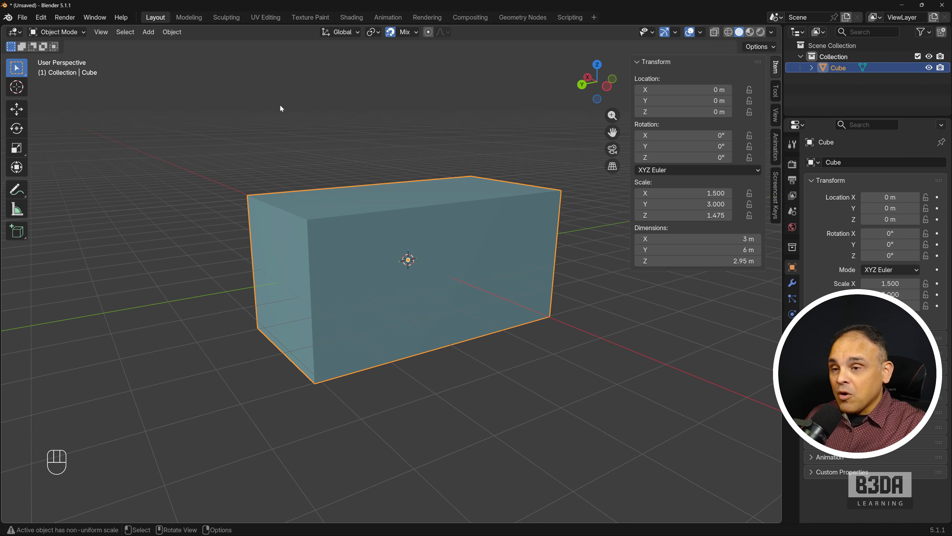
pyautogui.press('Tab')
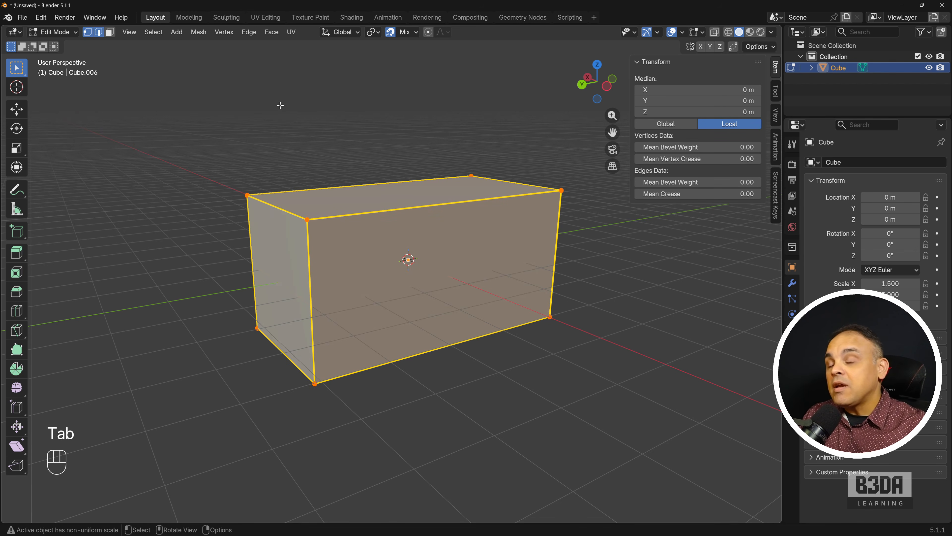
pyautogui.click(703, 33)
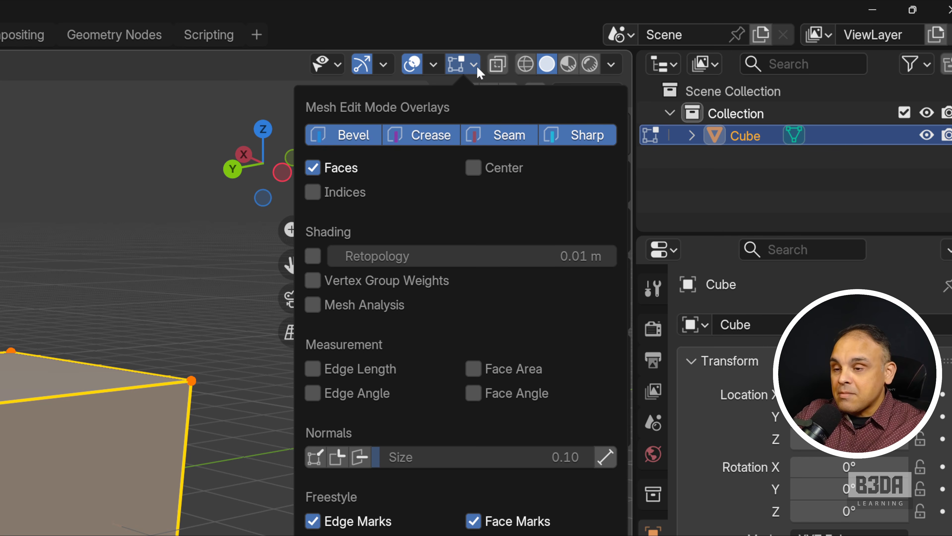
pyautogui.moveTo(512, 251)
pyautogui.mouseDown()
pyautogui.moveTo(431, 298)
pyautogui.moveTo(395, 342)
pyautogui.mouseUp()
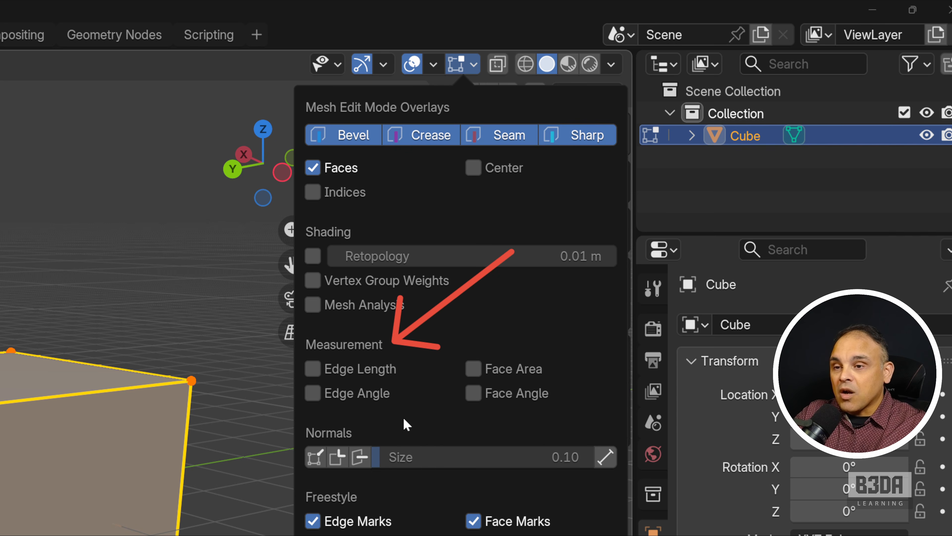
pyautogui.click(344, 370)
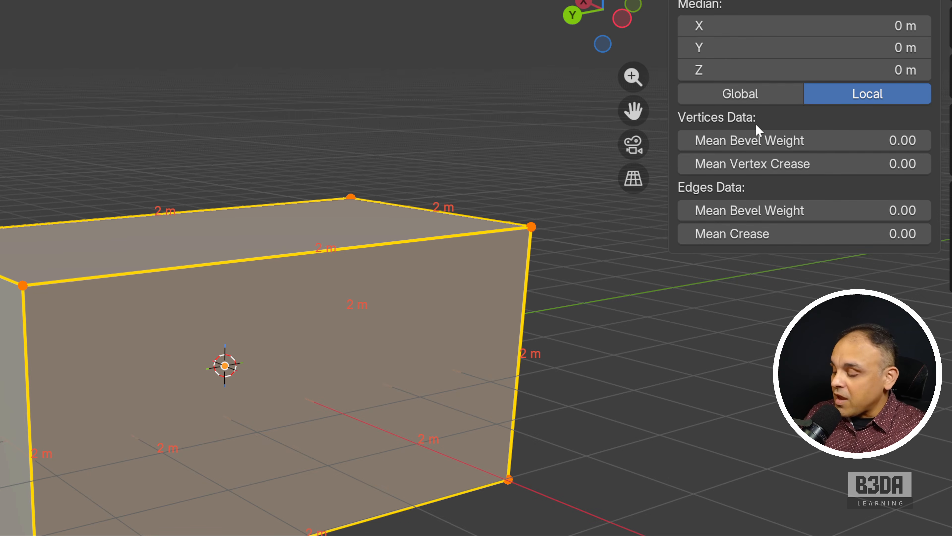
pyautogui.press('Tab')
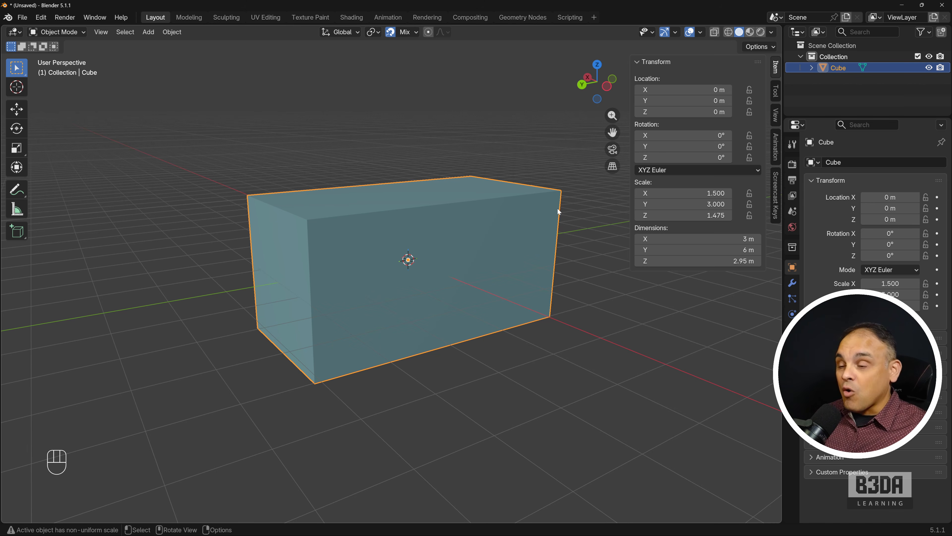
# - Try applying the box's scale, and undo it
pyautogui.click(173, 32)
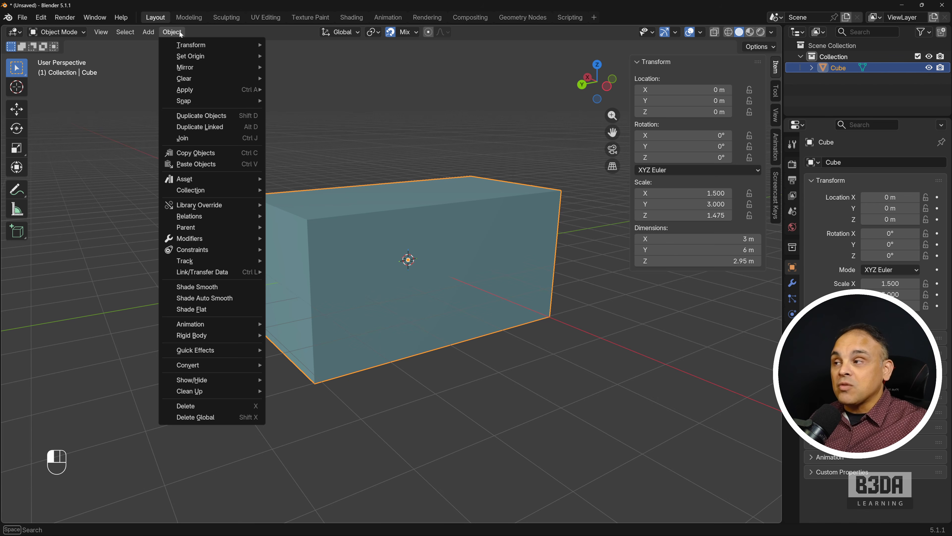
pyautogui.moveTo(226, 90)
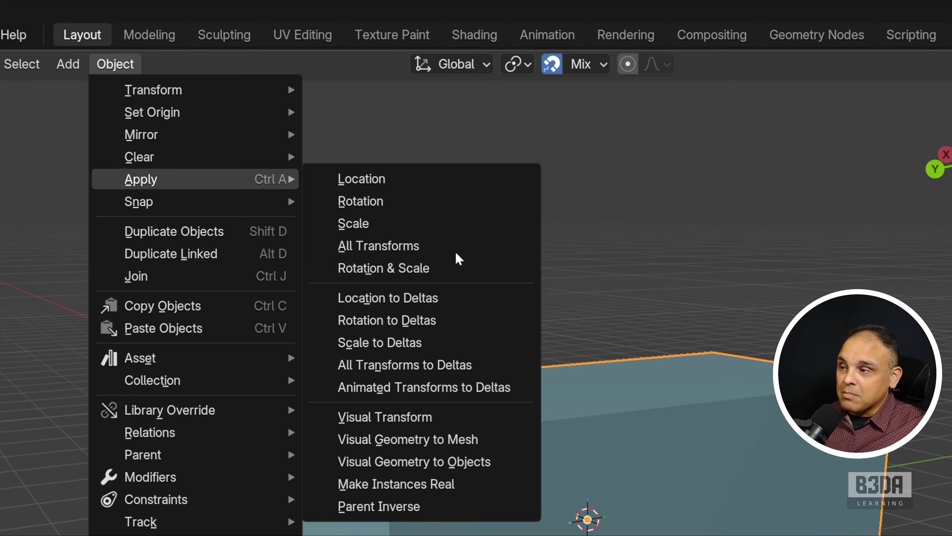
pyautogui.click(117, 64)
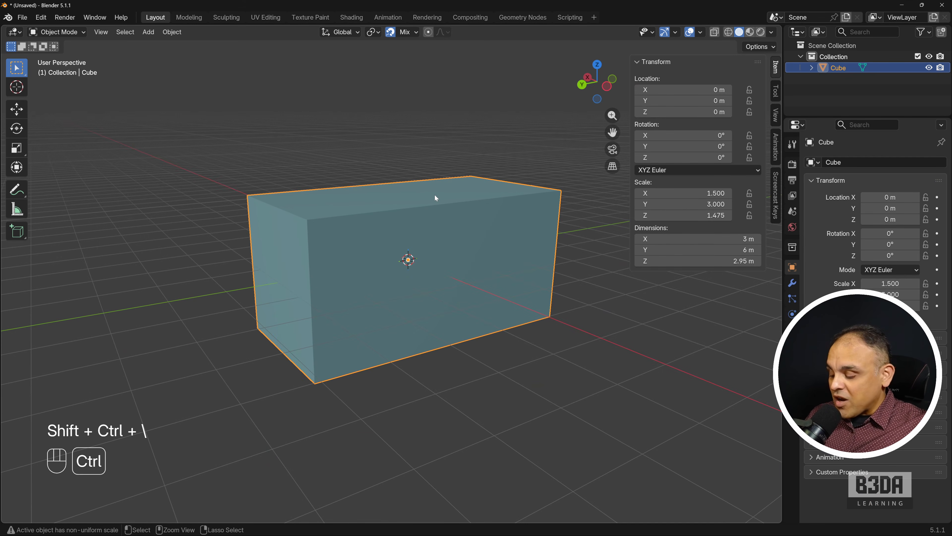
pyautogui.hotkey('ctrl', 'a')
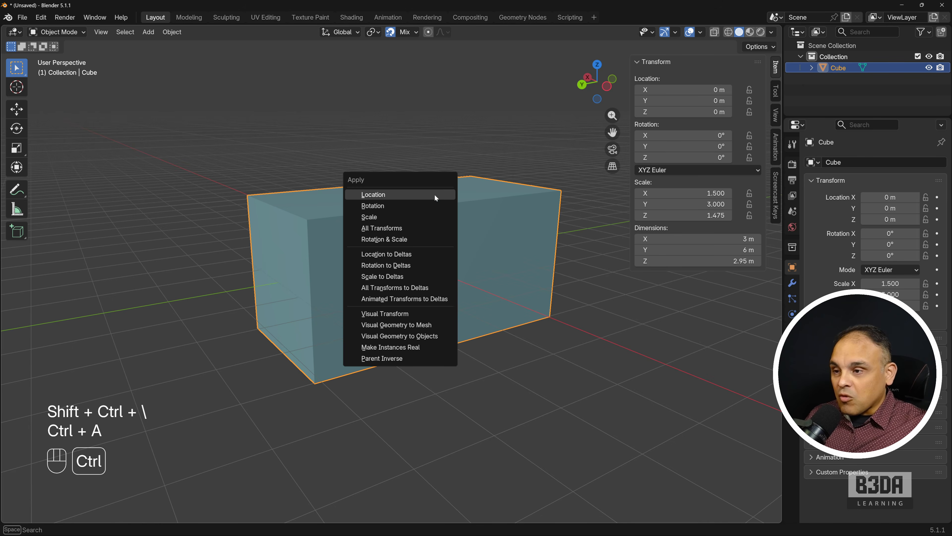
pyautogui.click(417, 216)
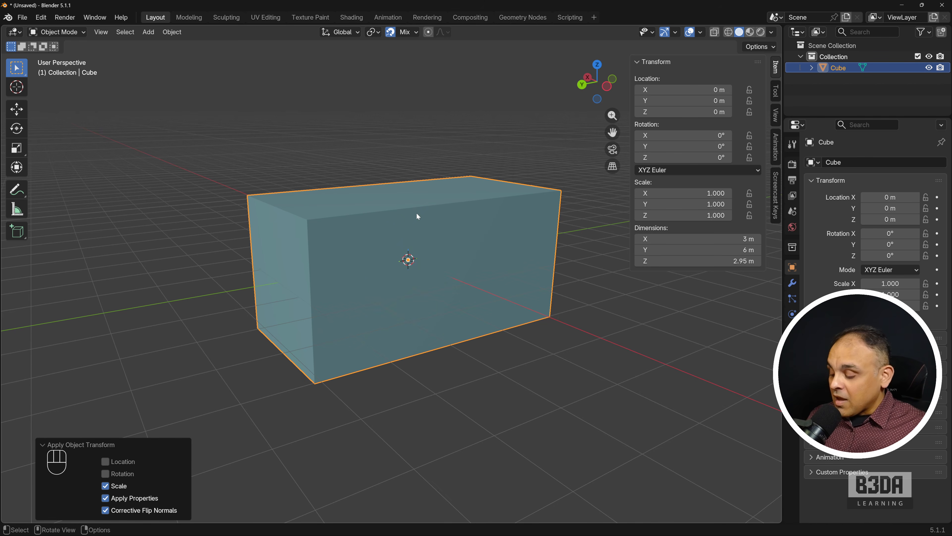
pyautogui.hotkey('ctrl', 'z')
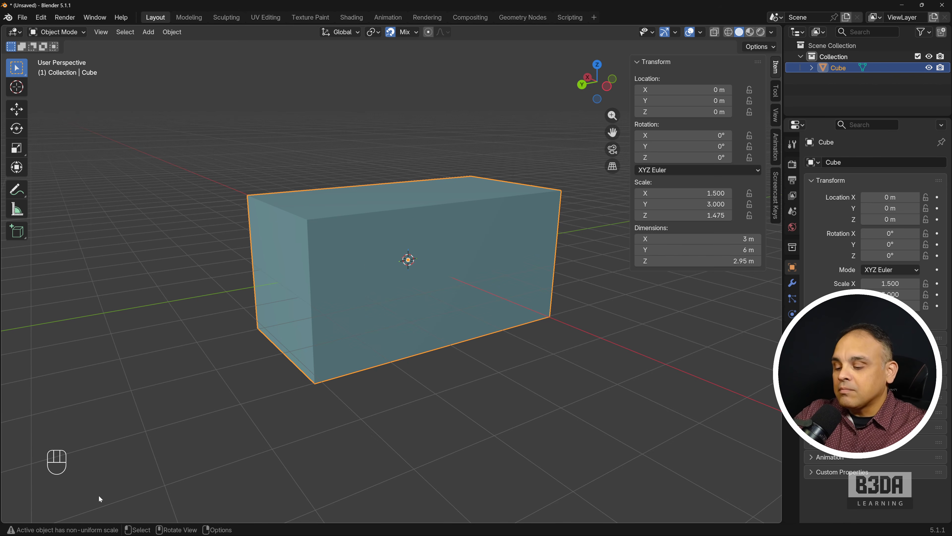
# - Apply the box's scale to its mesh data
pyautogui.hotkey('ctrl', 'shift', '\\')
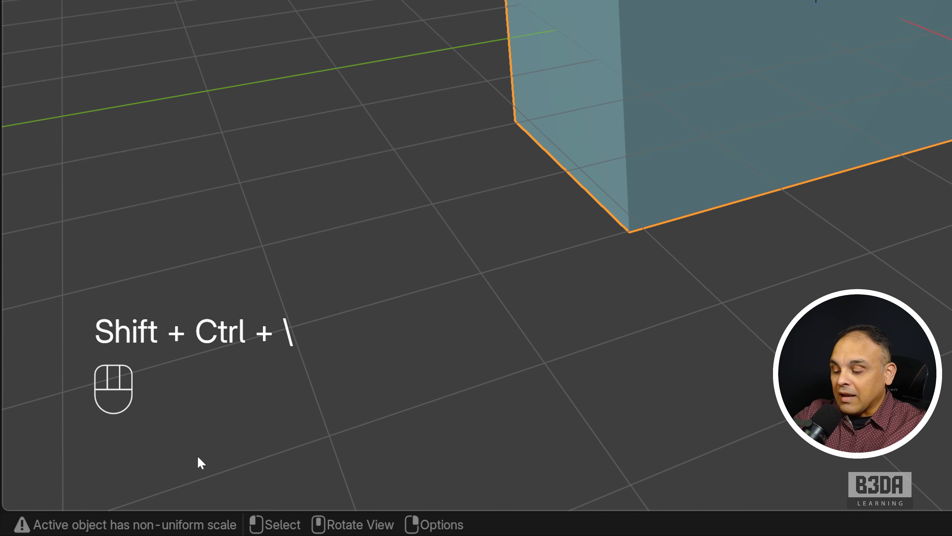
pyautogui.hotkey('ctrl', 'shift', 'a')
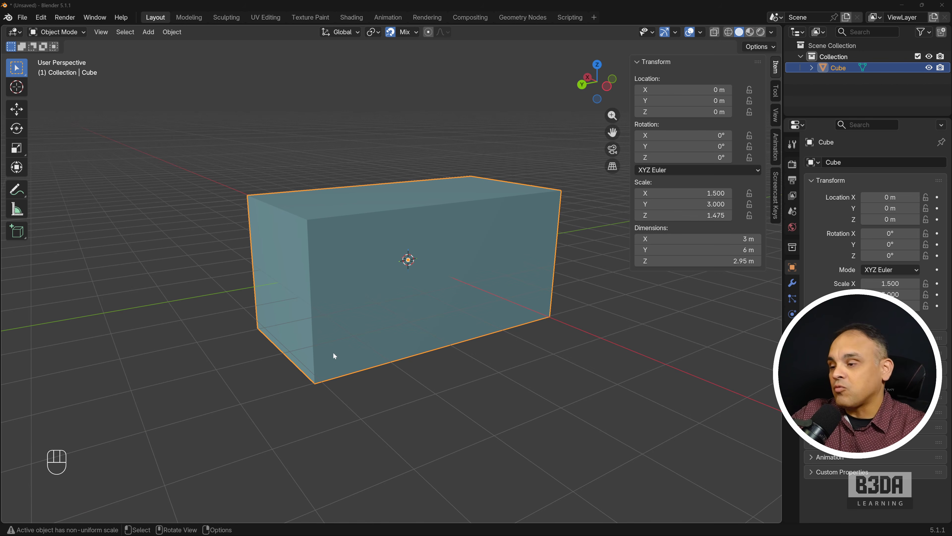
pyautogui.hotkey('ctrl', 'a')
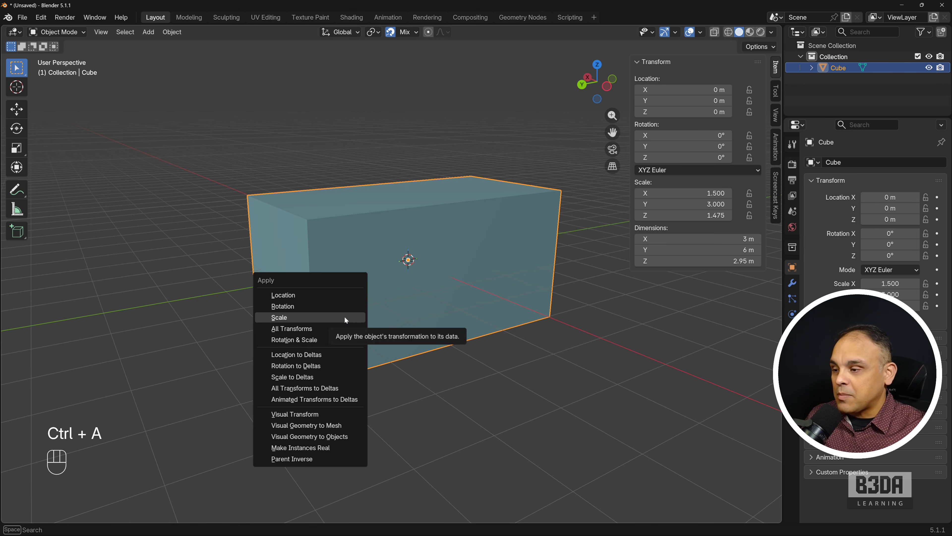
pyautogui.click(345, 317)
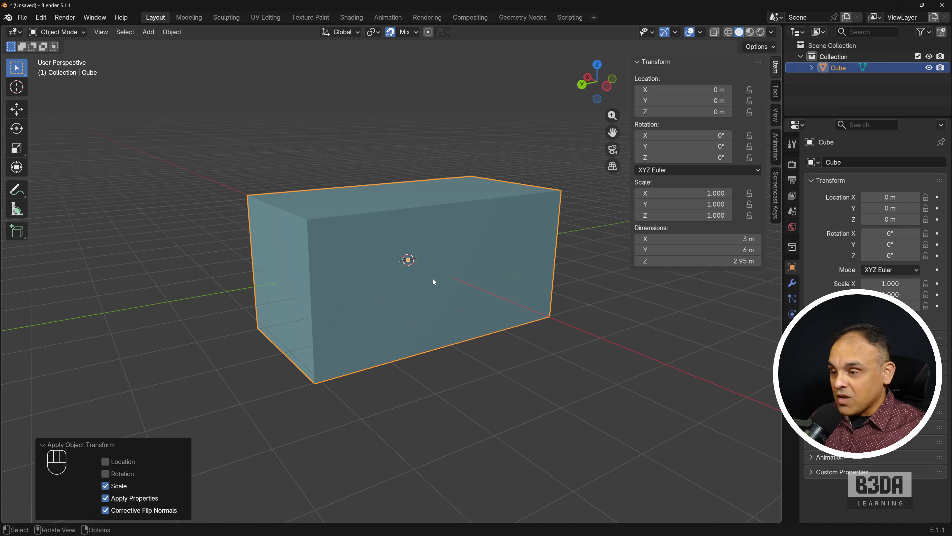
# - Rotate the box 90° about the global X axis
pyautogui.scroll(-3, 431, 281)
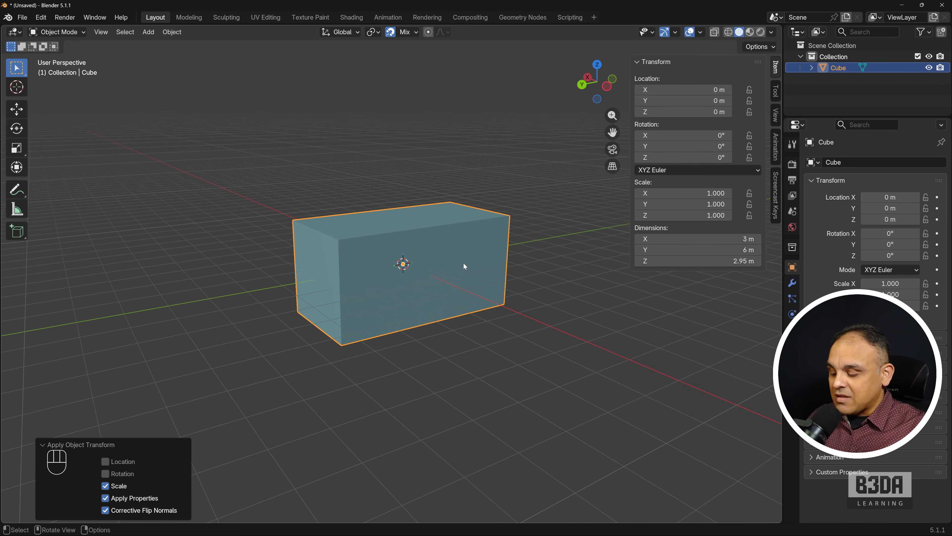
pyautogui.press('r')
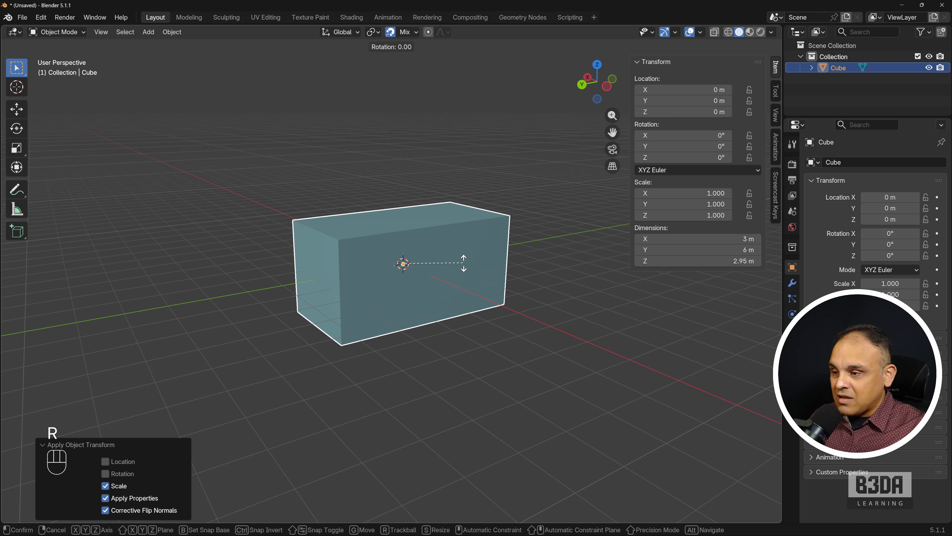
pyautogui.press('x')
pyautogui.press('KP_9')
pyautogui.press('KP_0')
pyautogui.press('KP_Enter')
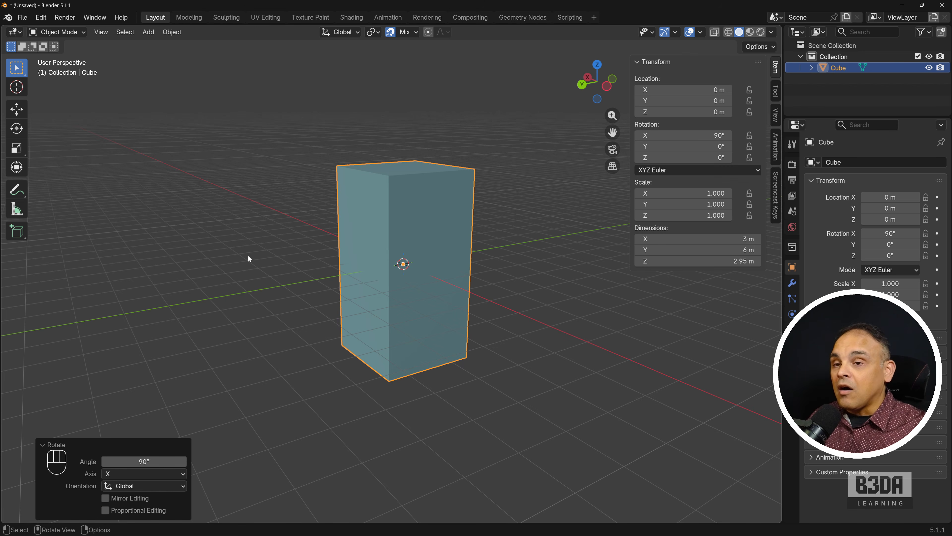
# - Apply the box's rotation to its mesh data
pyautogui.moveTo(261, 255); pyautogui.dragTo(310, 259, button='middle')
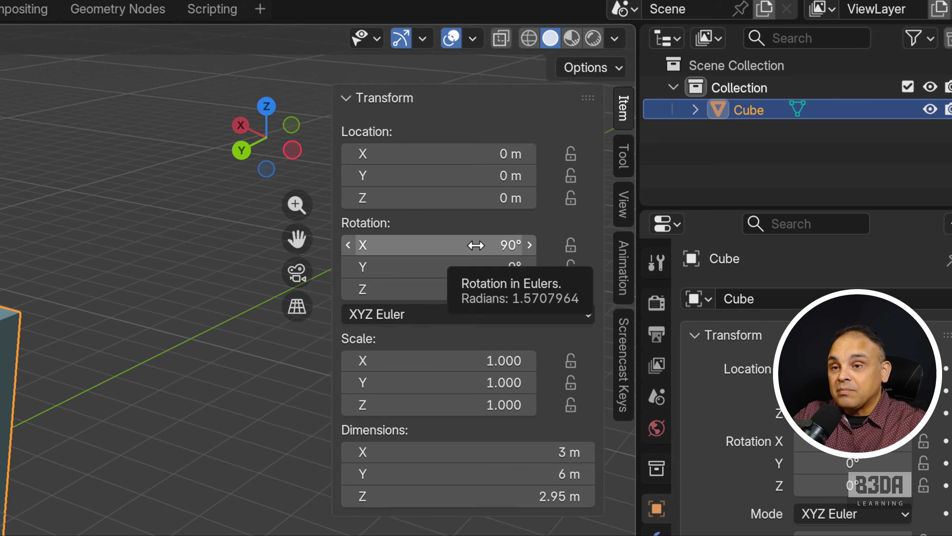
pyautogui.hotkey('ctrl', 'shift', '\\')
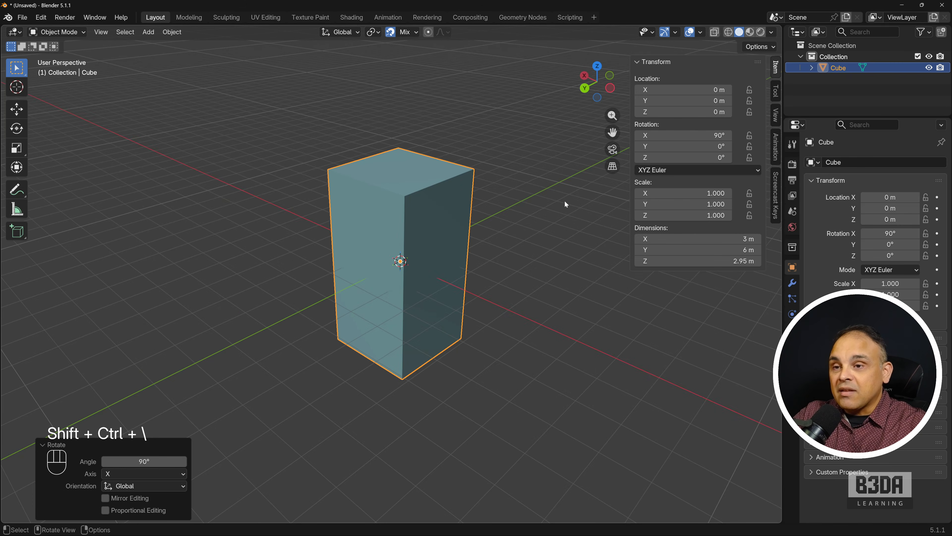
pyautogui.hotkey('ctrl', 'a')
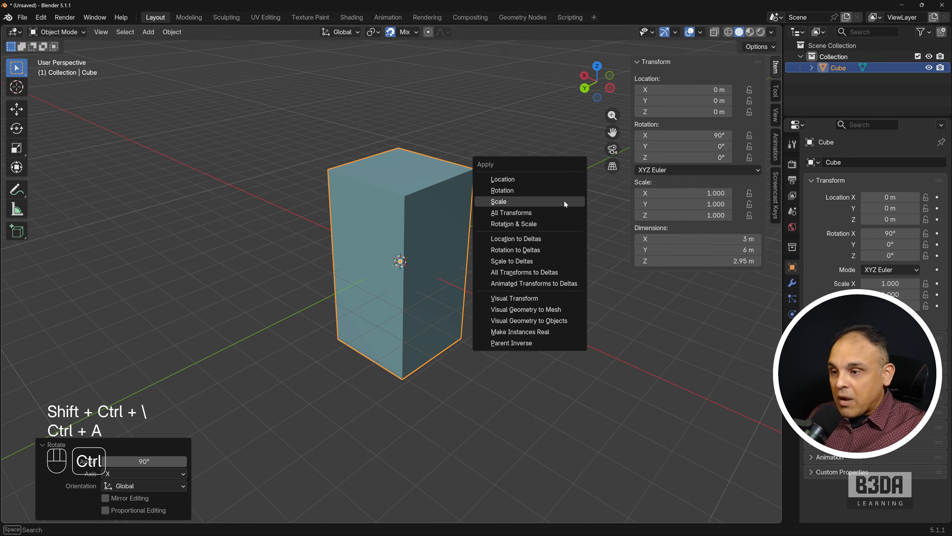
pyautogui.click(525, 189)
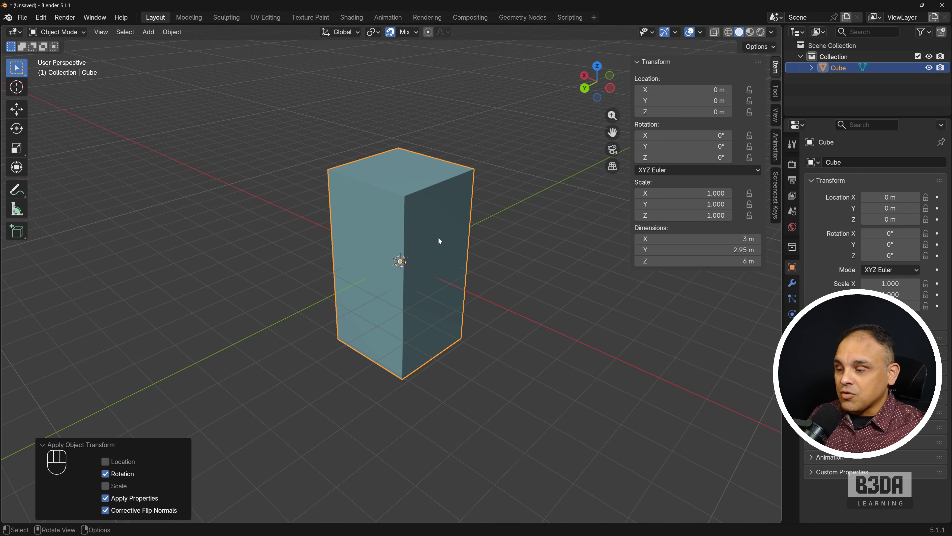
# - Examine the box's edge lengths in Edit Mode, and switch the measurement overlay from edge lengths to edge angles
pyautogui.press('Tab')
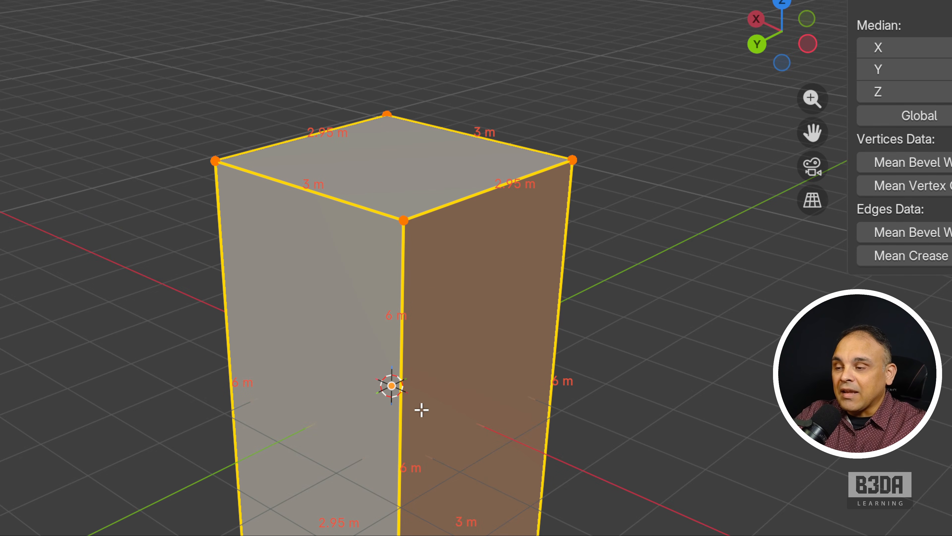
pyautogui.moveTo(440, 400); pyautogui.dragTo(466, 420, button='middle')
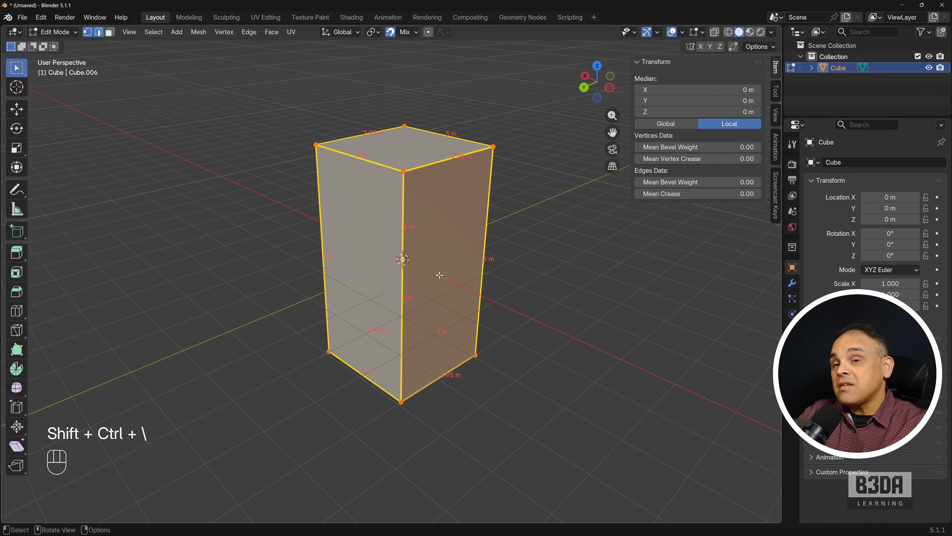
pyautogui.click(704, 32)
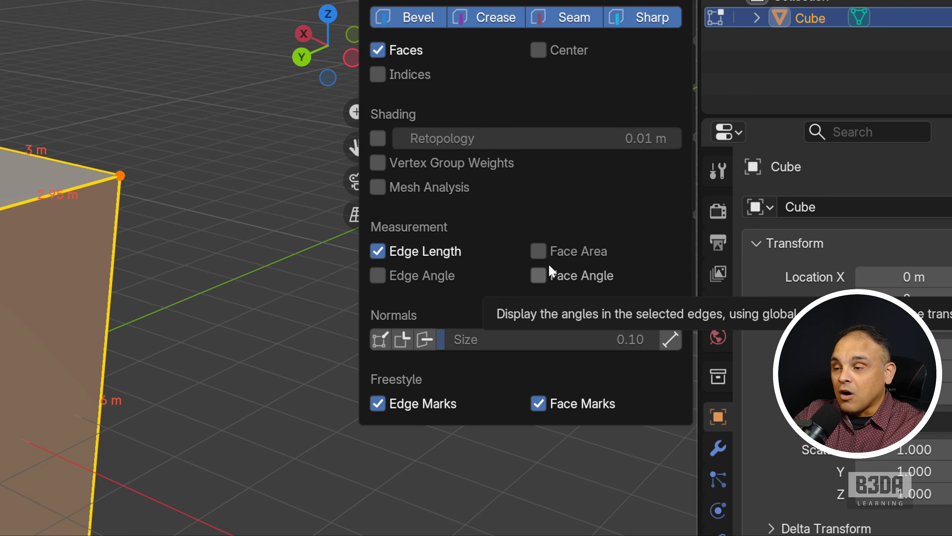
pyautogui.click(412, 276)
pyautogui.click(408, 258)
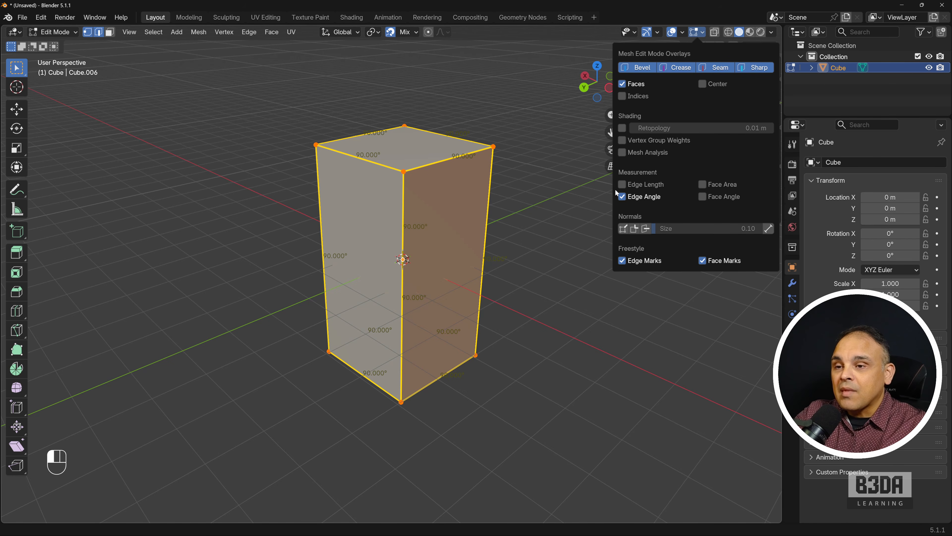
# - Hide the edge angles, and display the box's face areas and face angles one after the other, hiding each again
pyautogui.click(622, 196)
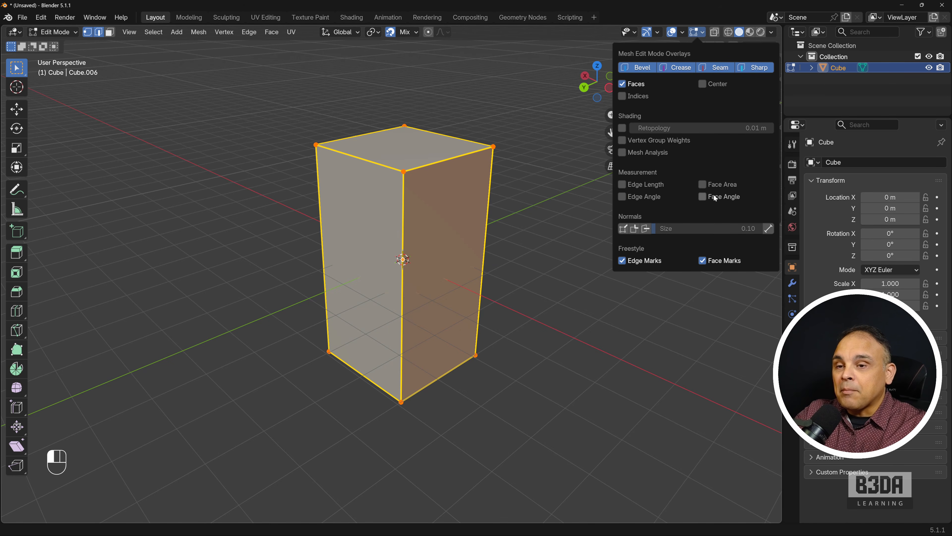
pyautogui.click(702, 185)
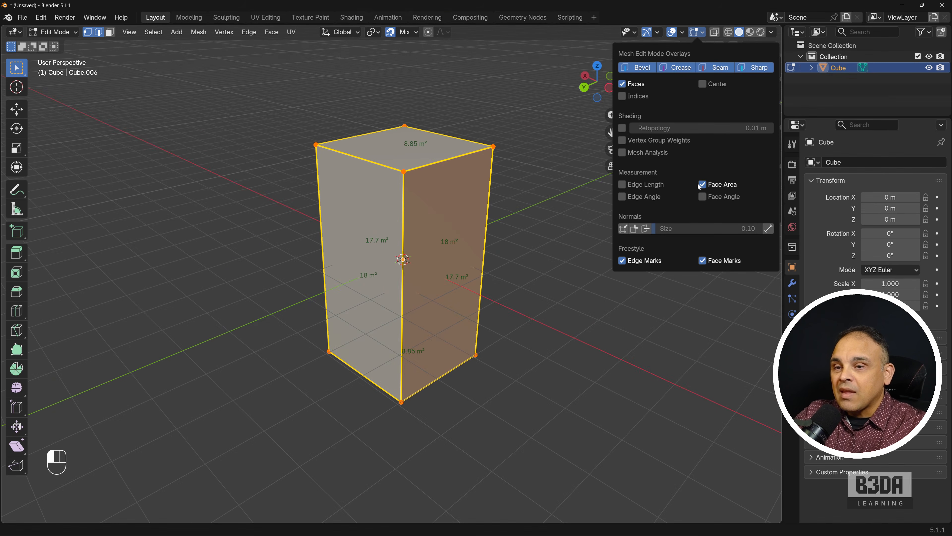
pyautogui.click(702, 184)
pyautogui.click(702, 197)
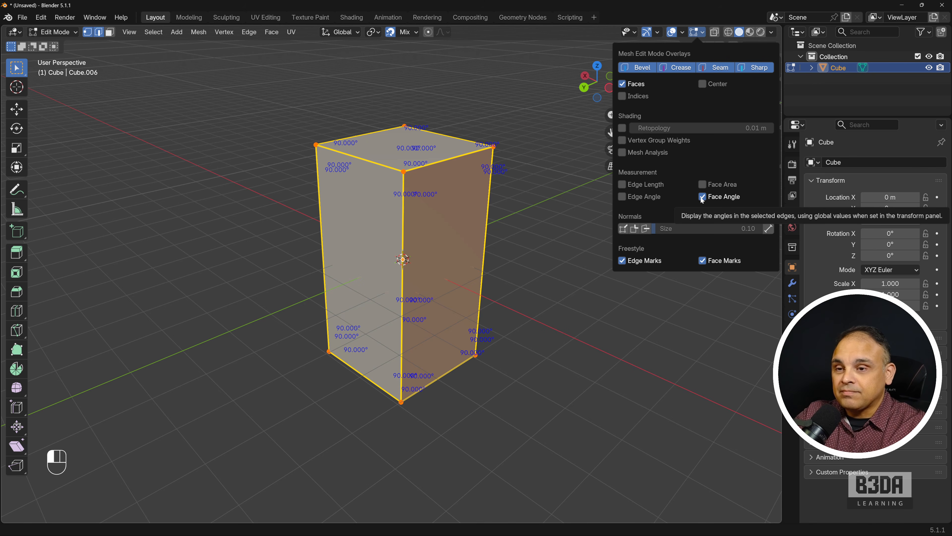
pyautogui.click(702, 196)
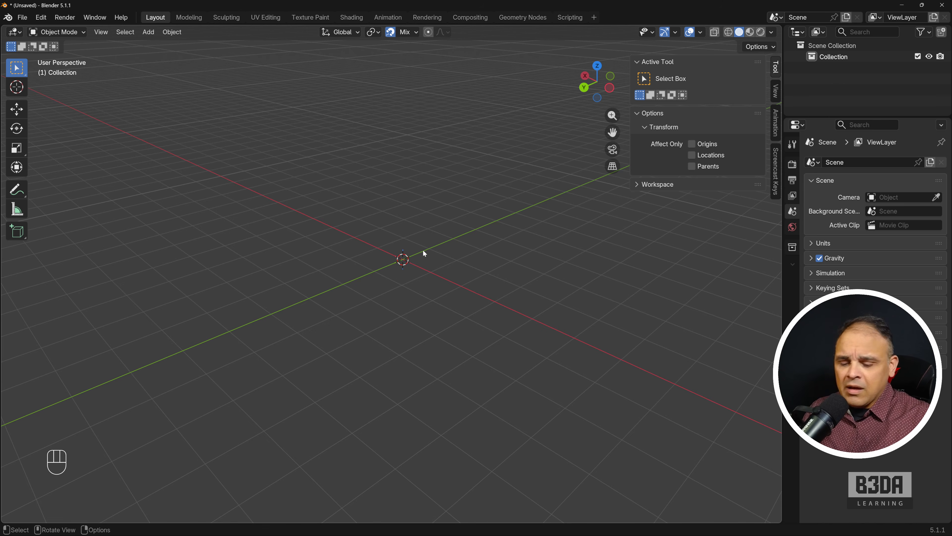
# - Add a 2 m mesh plane at the world origin
pyautogui.press('KP_7')
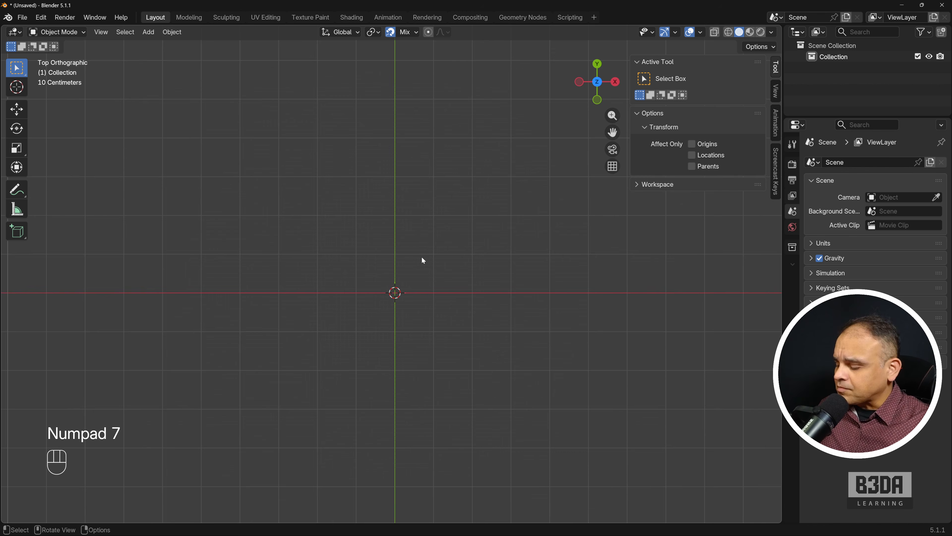
pyautogui.scroll(1, 433, 309)
pyautogui.scroll(-1, 433, 309)
pyautogui.keyDown('shift'); pyautogui.moveTo(432, 316); pyautogui.dragTo(441, 277, button='middle'); pyautogui.keyUp('shift')
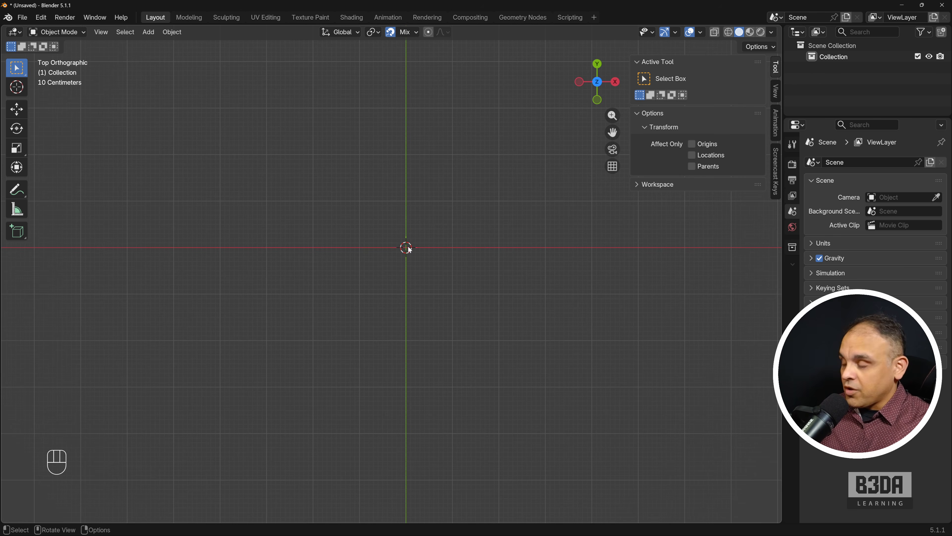
pyautogui.scroll(3, 402, 265)
pyautogui.keyDown('shift'); pyautogui.moveTo(415, 249); pyautogui.dragTo(413, 274, button='middle'); pyautogui.keyUp('shift')
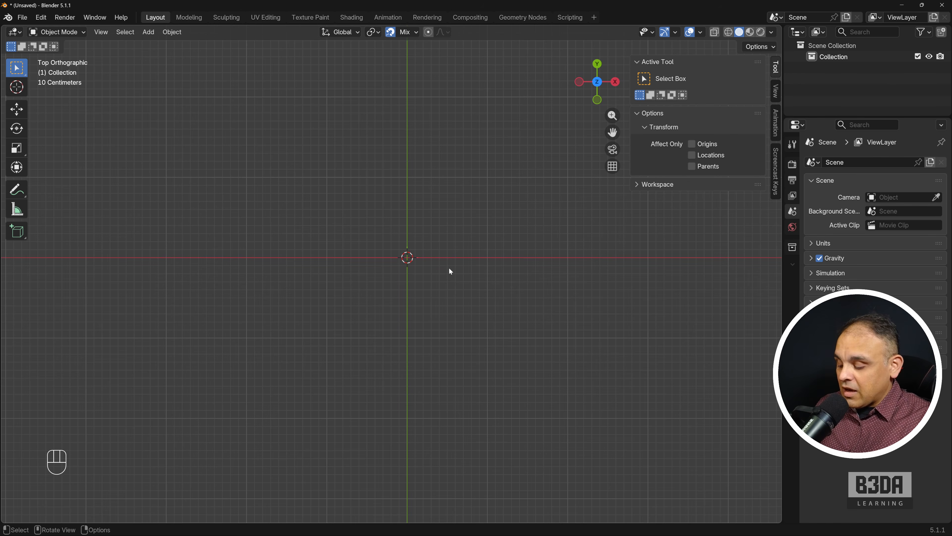
pyautogui.hotkey('shift', 'a')
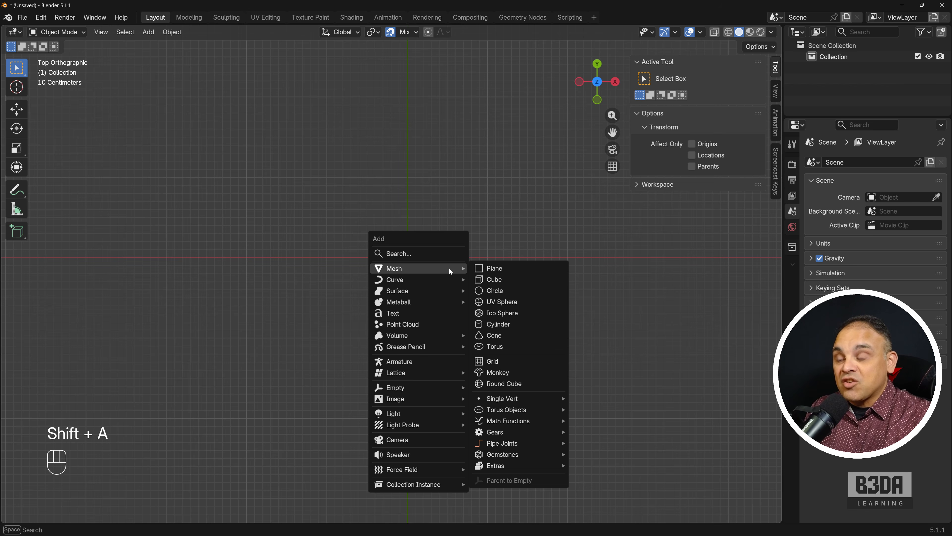
pyautogui.click(538, 268)
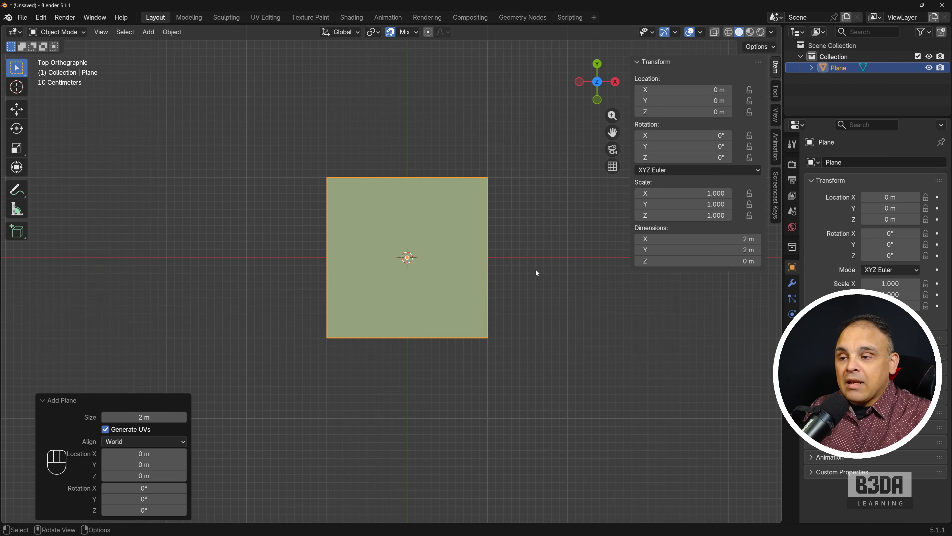
# - Set the plane's X and Y dimensions to 0.15 m each
pyautogui.scroll(3, 536, 273)
pyautogui.scroll(-9, 536, 272)
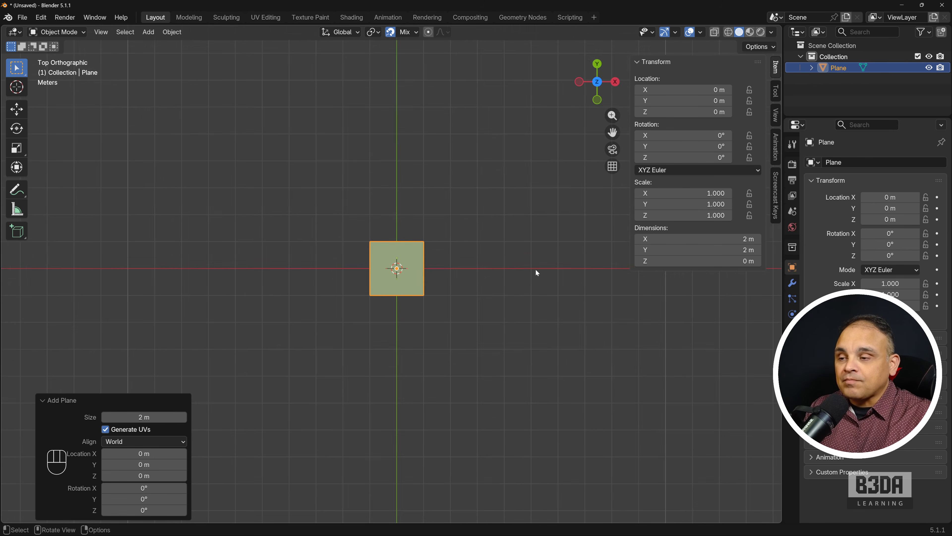
pyautogui.scroll(6, 535, 270)
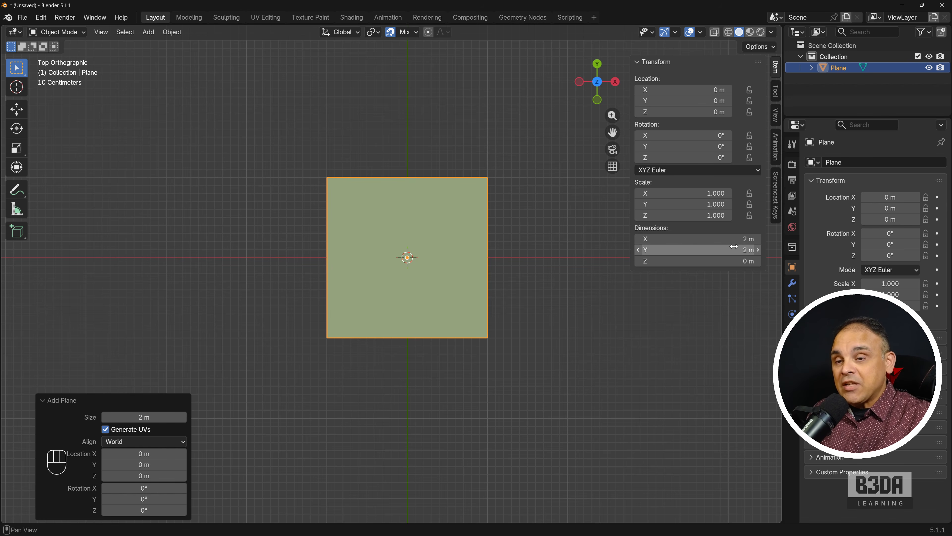
pyautogui.click(714, 239)
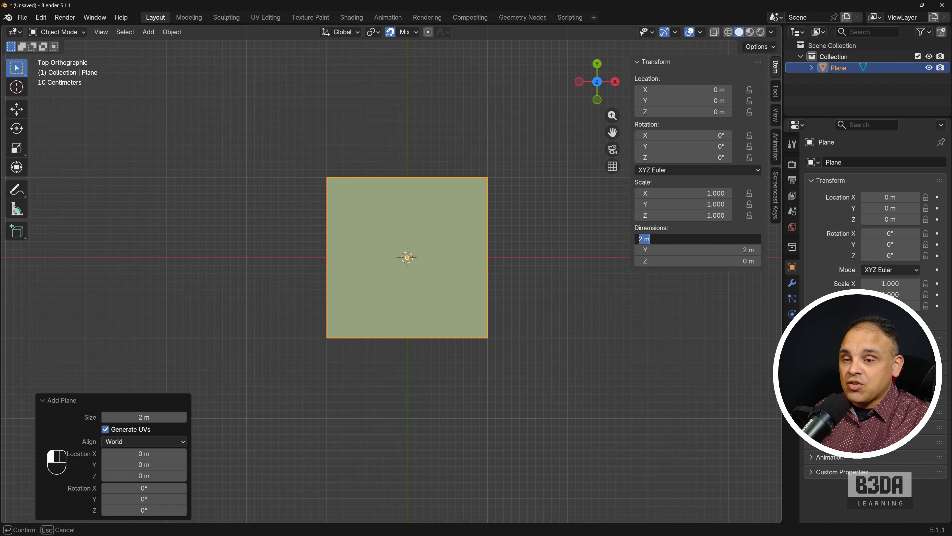
pyautogui.write('0.15')
pyautogui.press('Return')
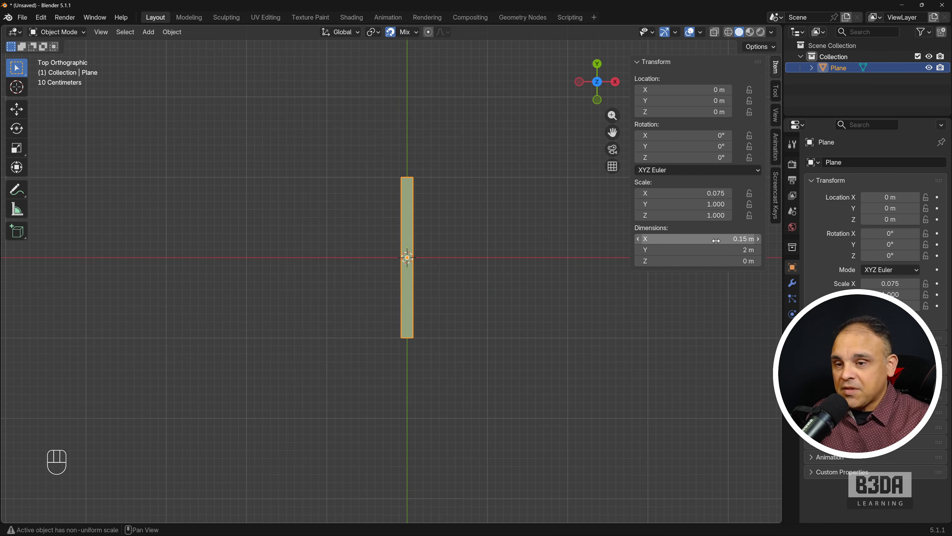
pyautogui.click(714, 250)
pyautogui.write('0')
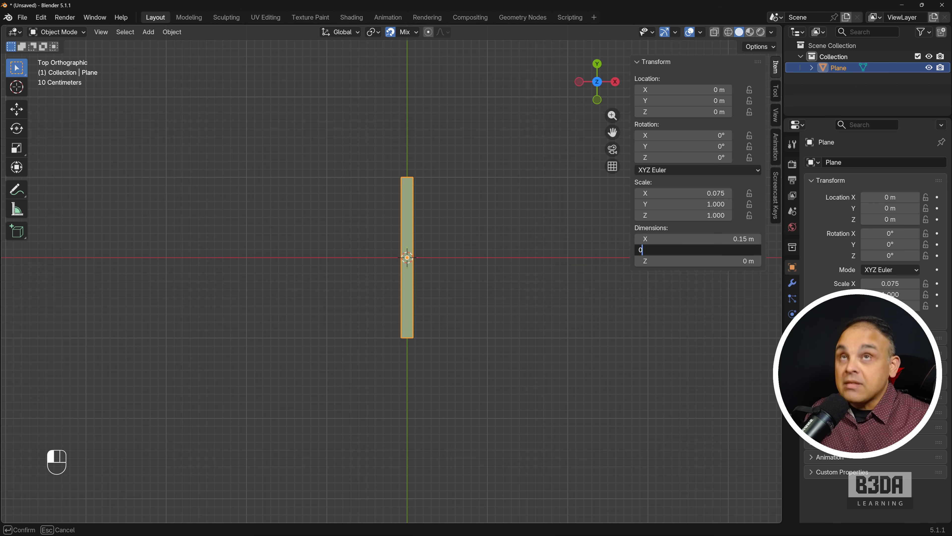
pyautogui.write('.15')
pyautogui.press('Return')
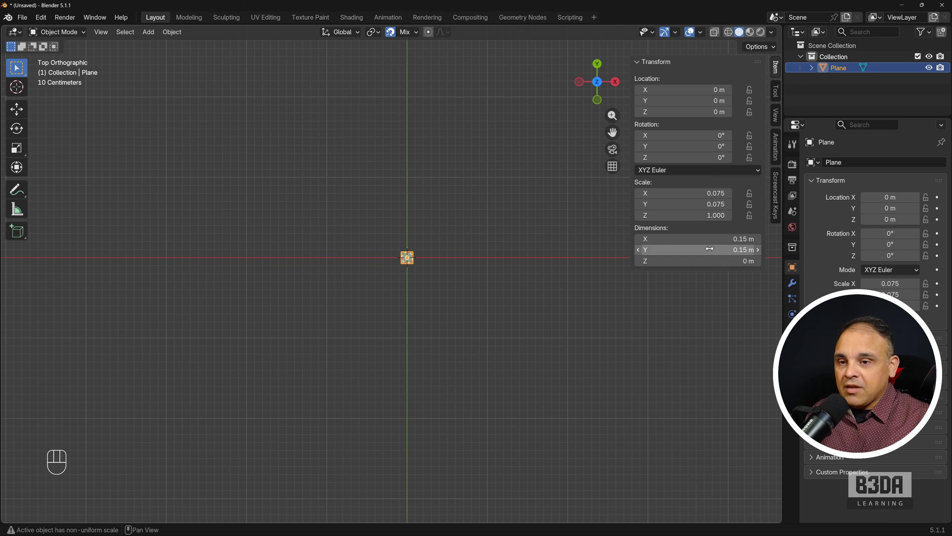
# - Apply the plane's scale to its mesh data
pyautogui.scroll(7, 448, 242)
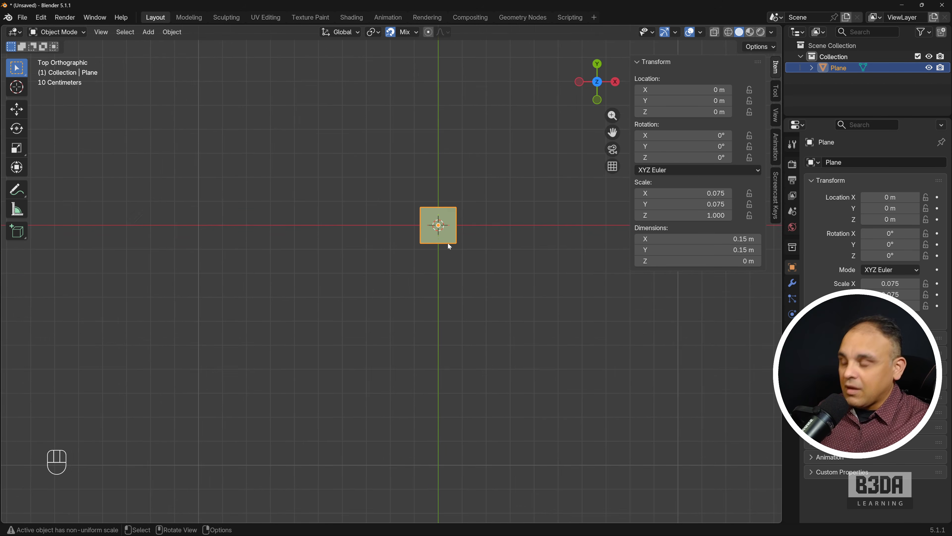
pyautogui.keyDown('shift'); pyautogui.moveTo(467, 231); pyautogui.dragTo(432, 260, button='middle'); pyautogui.keyUp('shift')
pyautogui.scroll(1, 433, 260)
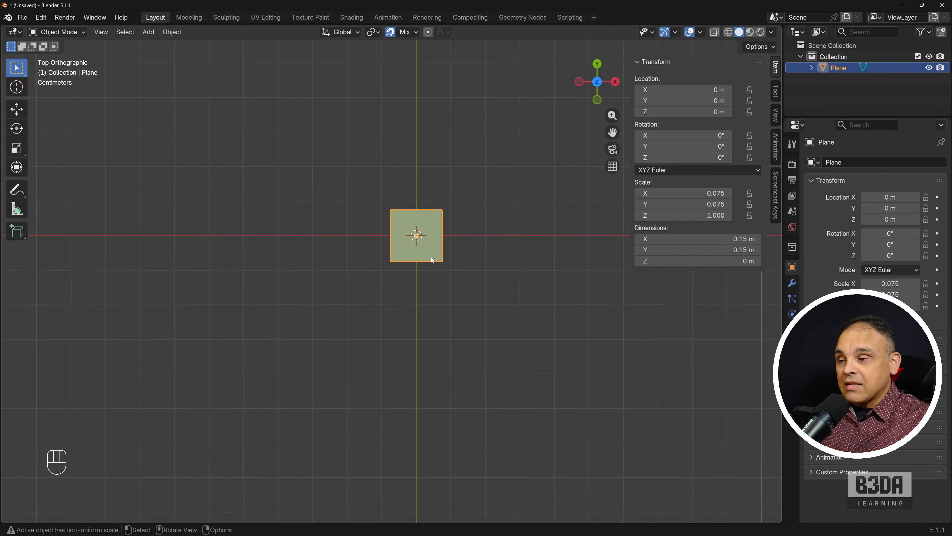
pyautogui.scroll(-3, 433, 260)
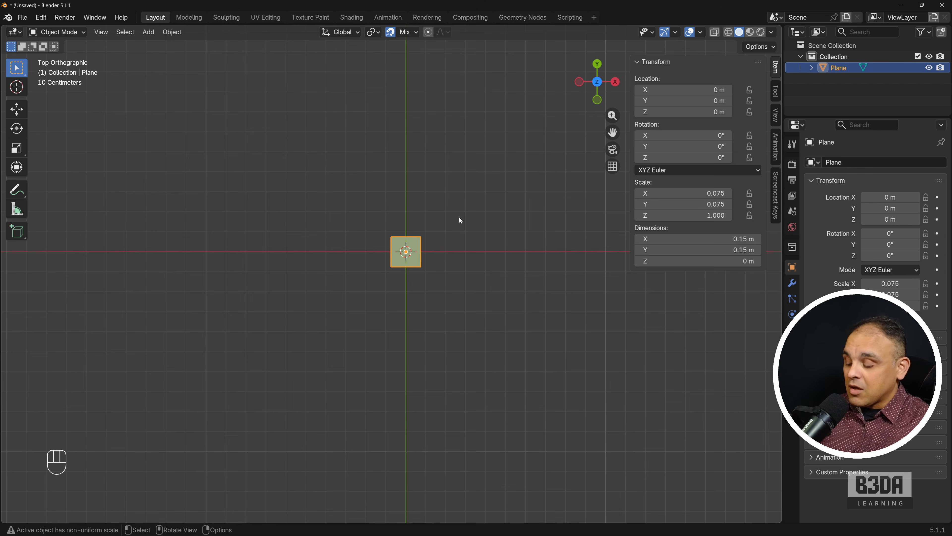
pyautogui.hotkey('ctrl', 'a')
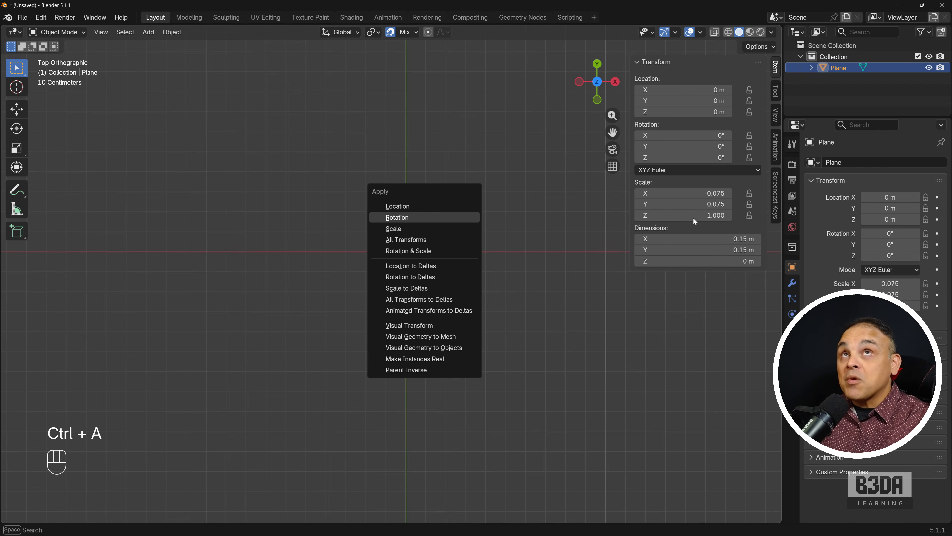
pyautogui.click(430, 226)
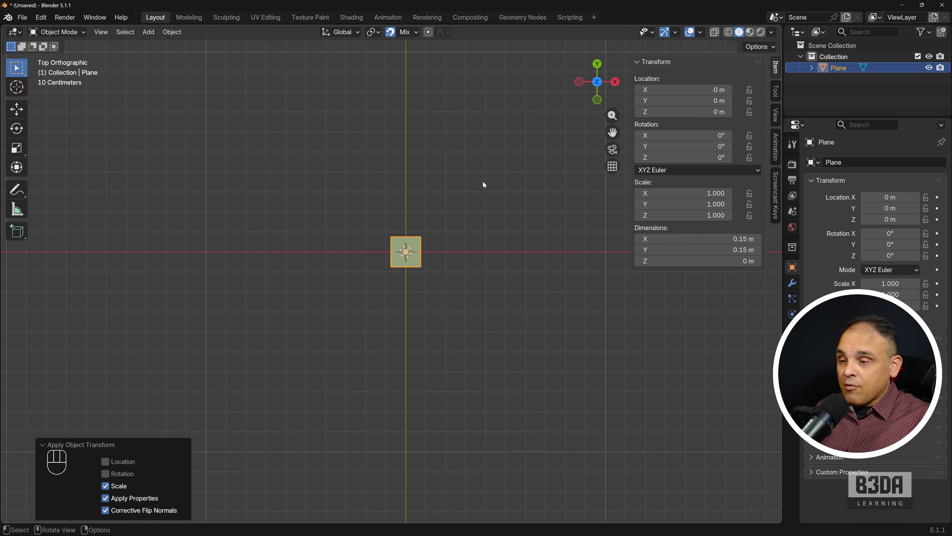
# - Switch the plane to Edit Mode and display the names of the editing tools beside their symbols
pyautogui.press('Tab')
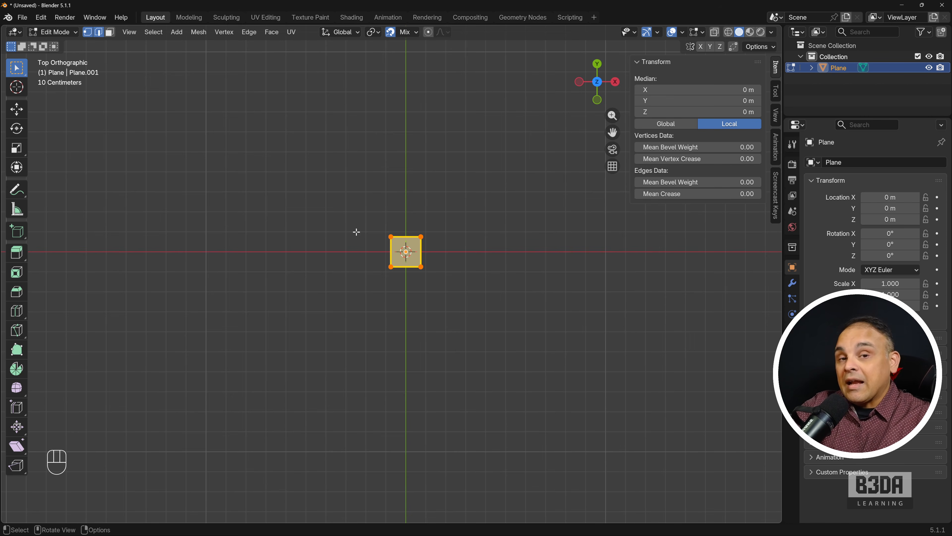
pyautogui.hotkey('ctrl', 'shift', 'a')
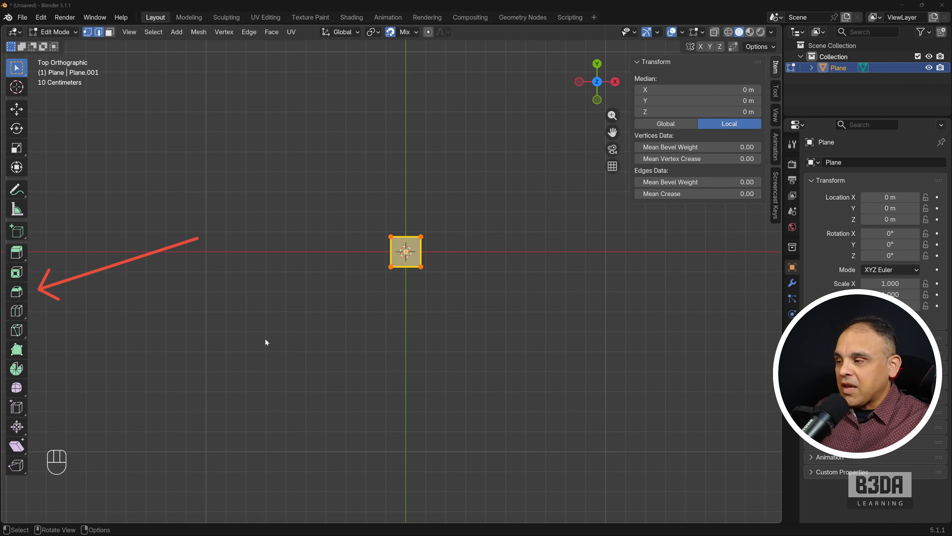
pyautogui.press('Tab')
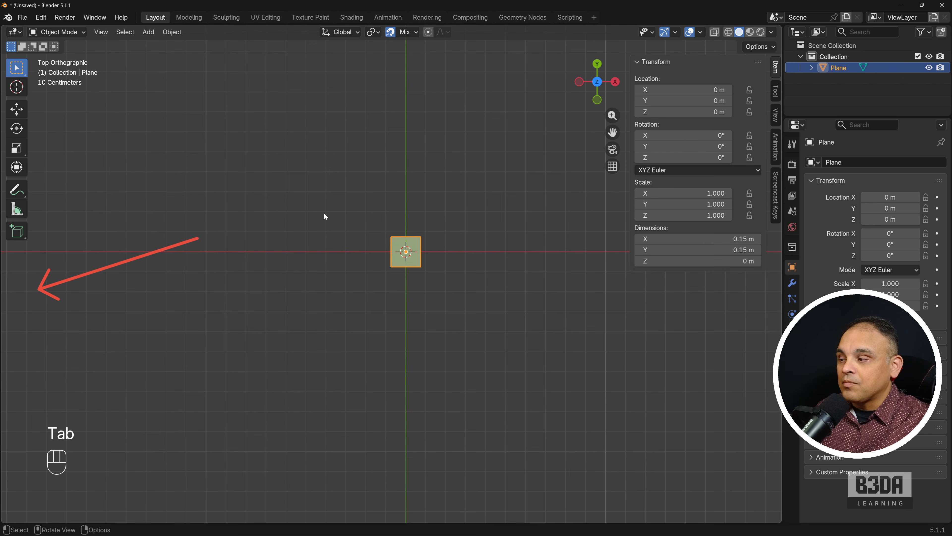
pyautogui.press('Tab')
pyautogui.press('Tab')
pyautogui.press('Tab')
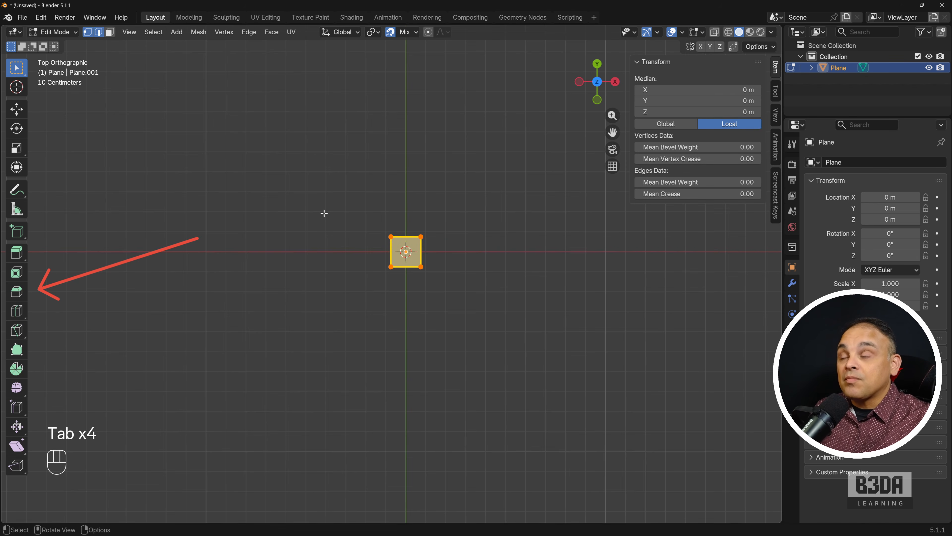
pyautogui.moveTo(28, 316); pyautogui.dragTo(93, 316)
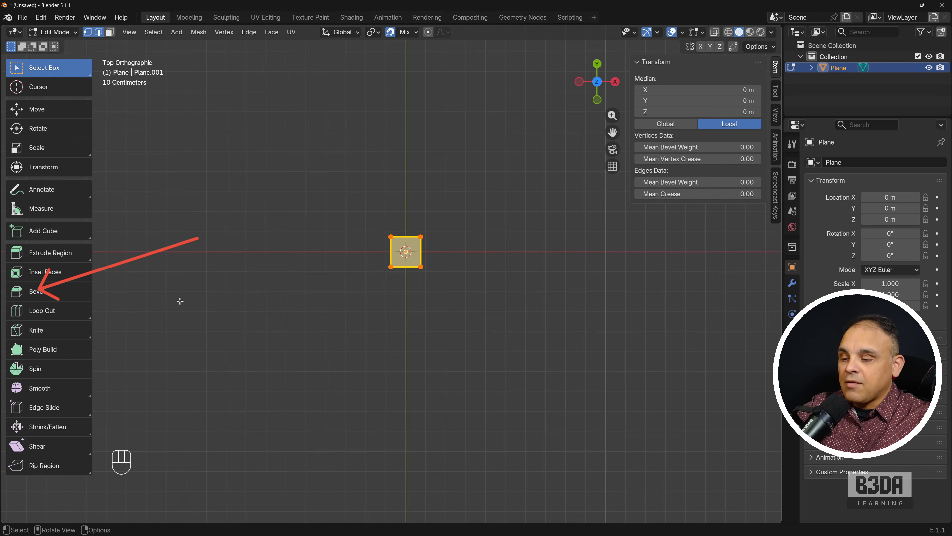
pyautogui.hotkey('shift', 'ctrl', '7')
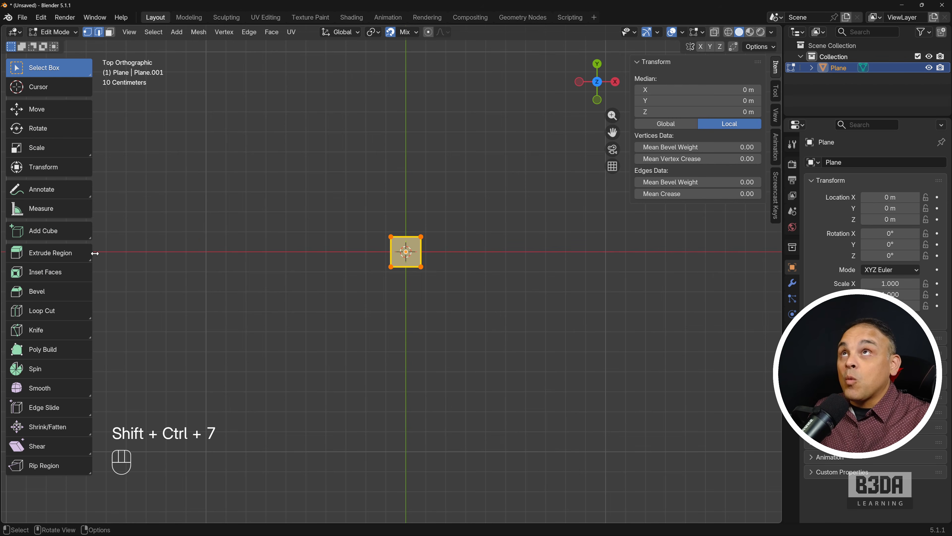
pyautogui.hotkey('shift', 'ctrl', '2')
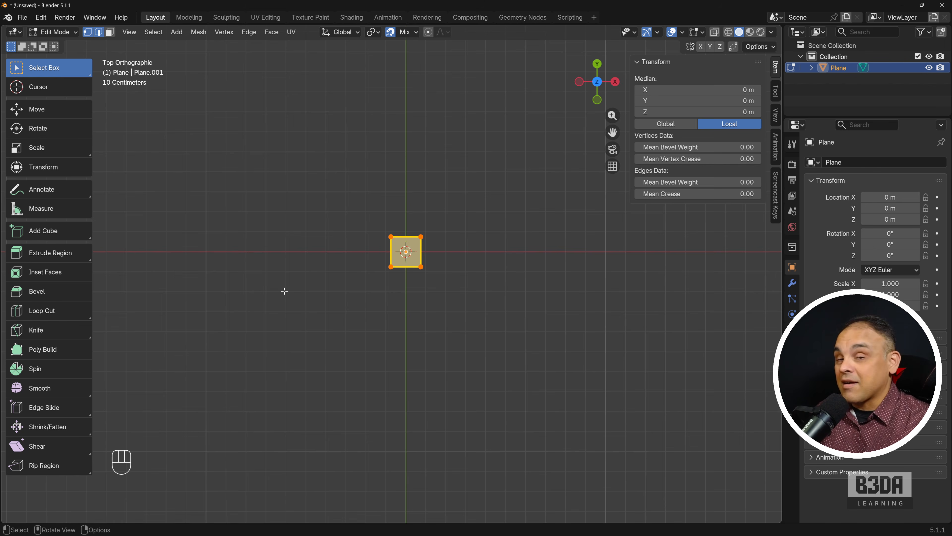
# - Extrude the plane's face upward by about 0.29 m with the Extrude Region tool
pyautogui.moveTo(286, 288); pyautogui.dragTo(362, 303, button='middle')
pyautogui.scroll(2, 356, 242)
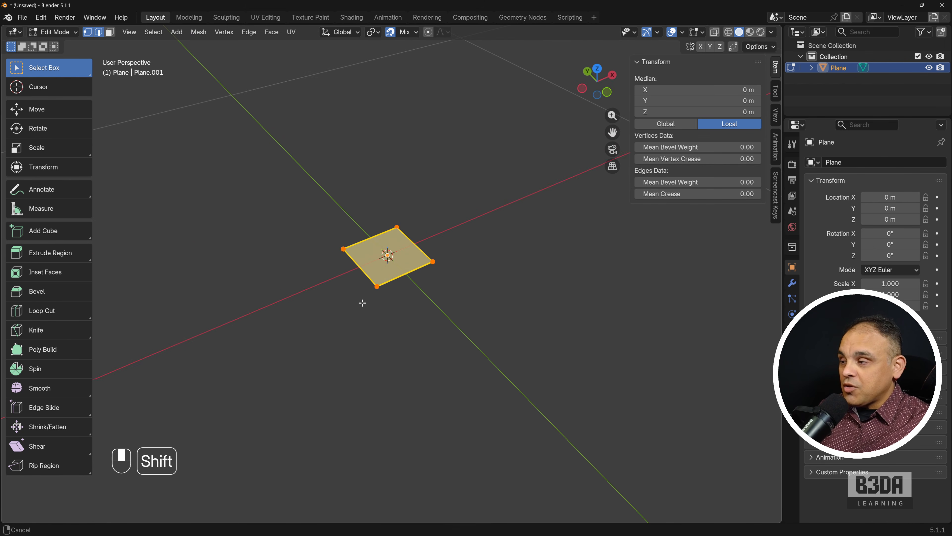
pyautogui.click(63, 257)
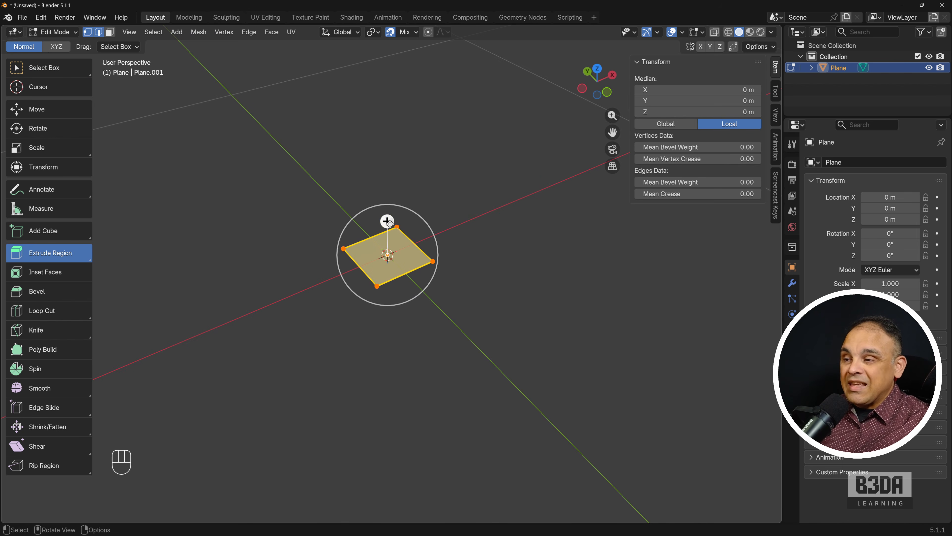
pyautogui.moveTo(388, 222); pyautogui.dragTo(407, 112)
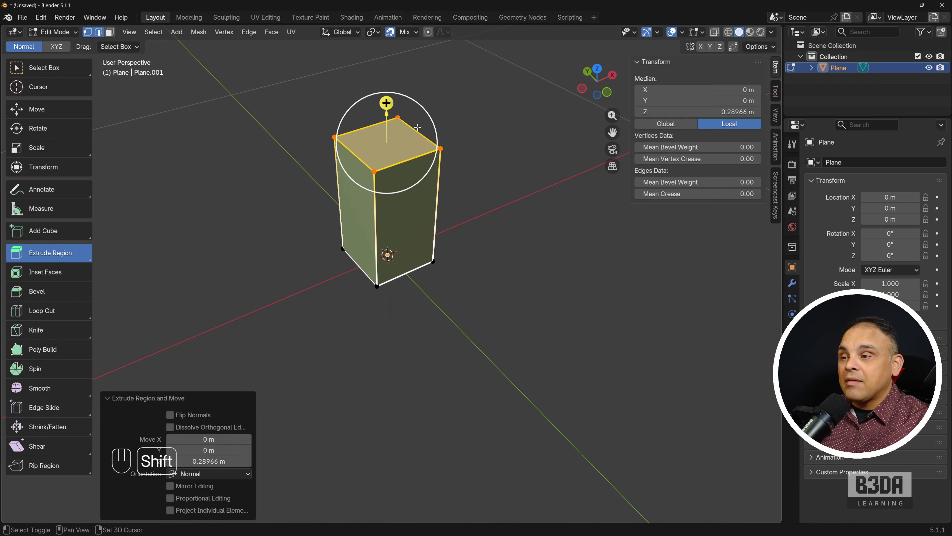
# - Set the extrusion's Z distance to exactly 0.3 m
pyautogui.keyDown('shift'); pyautogui.moveTo(410, 116); pyautogui.dragTo(433, 170, button='middle'); pyautogui.keyUp('shift')
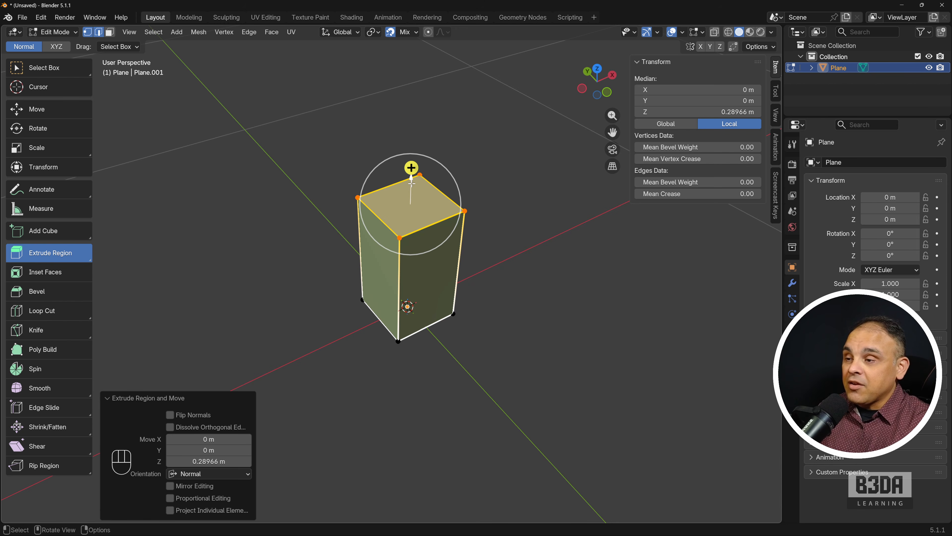
pyautogui.click(211, 461)
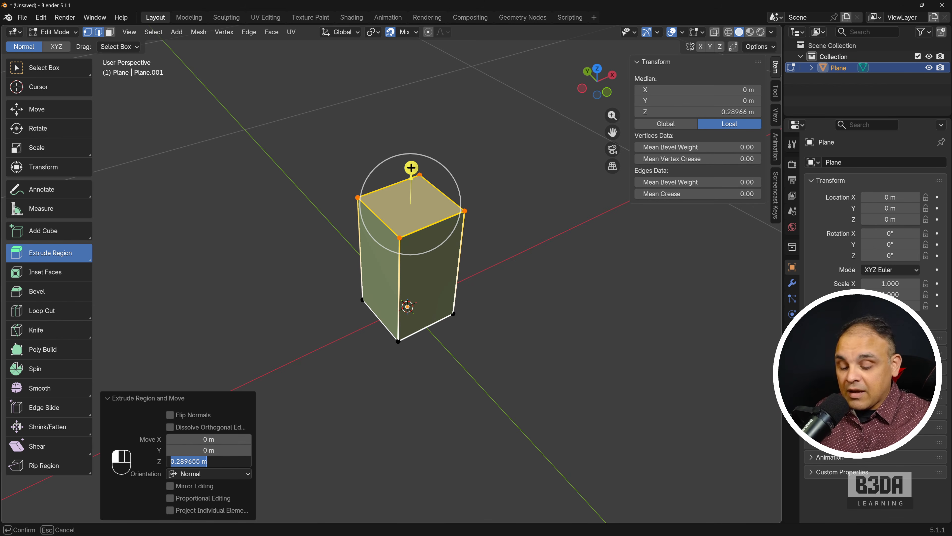
pyautogui.write('0.3')
pyautogui.press('Return')
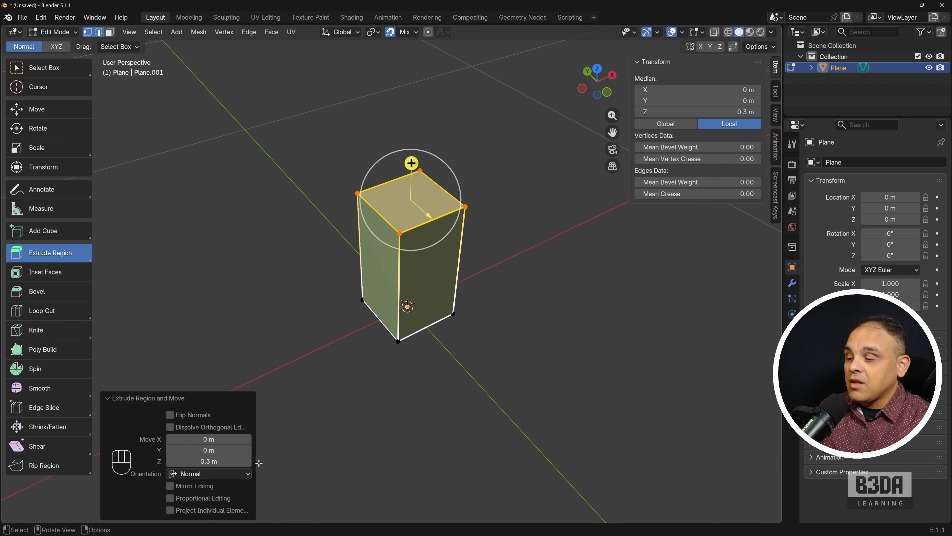
pyautogui.hotkey('ctrl', 'shift', '\\')
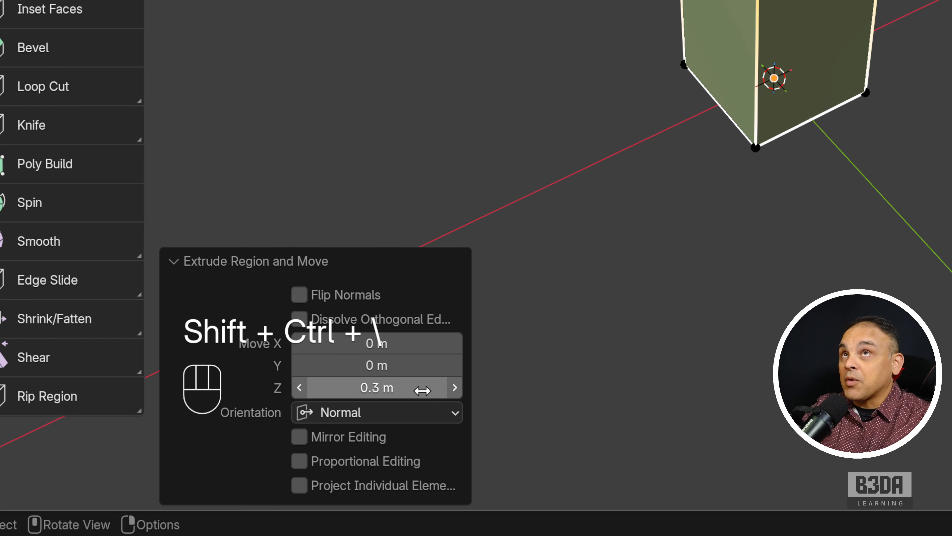
pyautogui.hotkey('ctrl', 'shift', '\\')
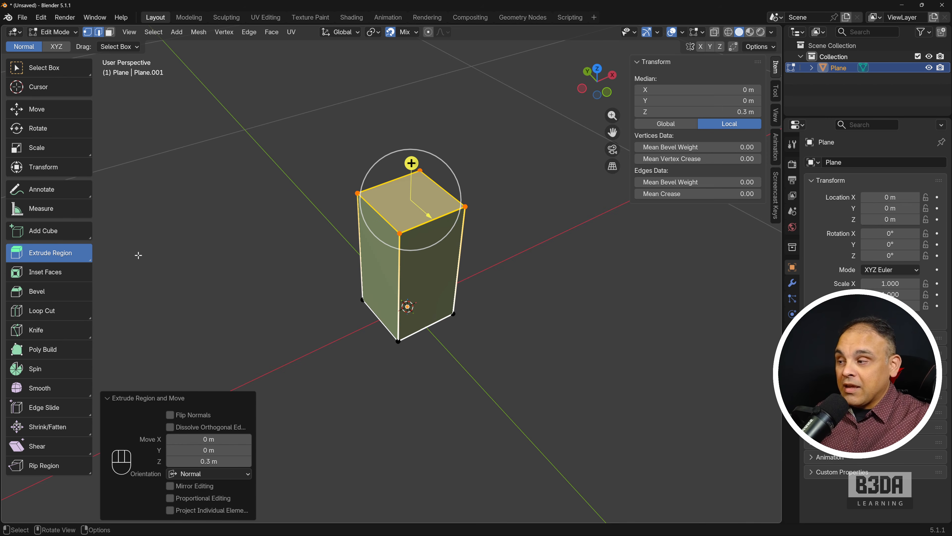
# - Undo the face extrusion, and clear the mesh selection with the Select Box tool
pyautogui.click(90, 259)
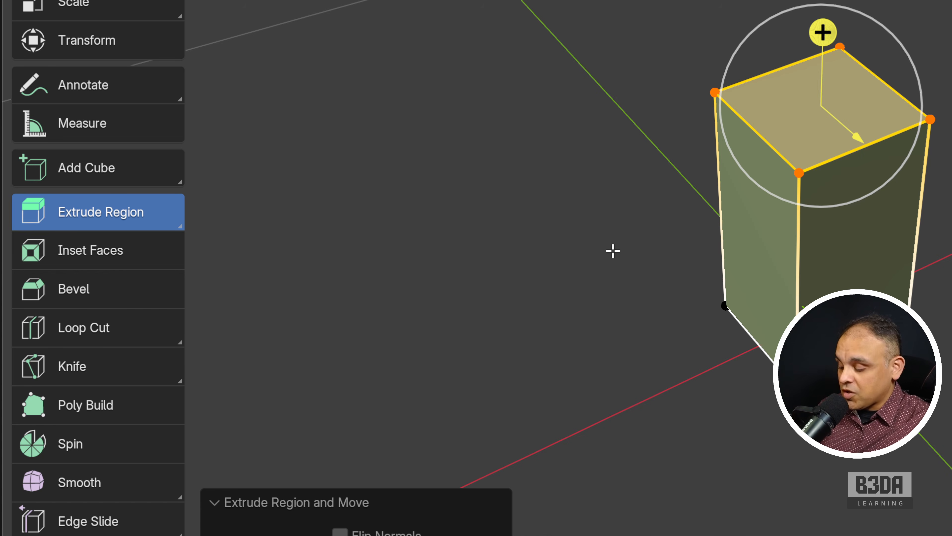
pyautogui.hotkey('ctrl', 'z')
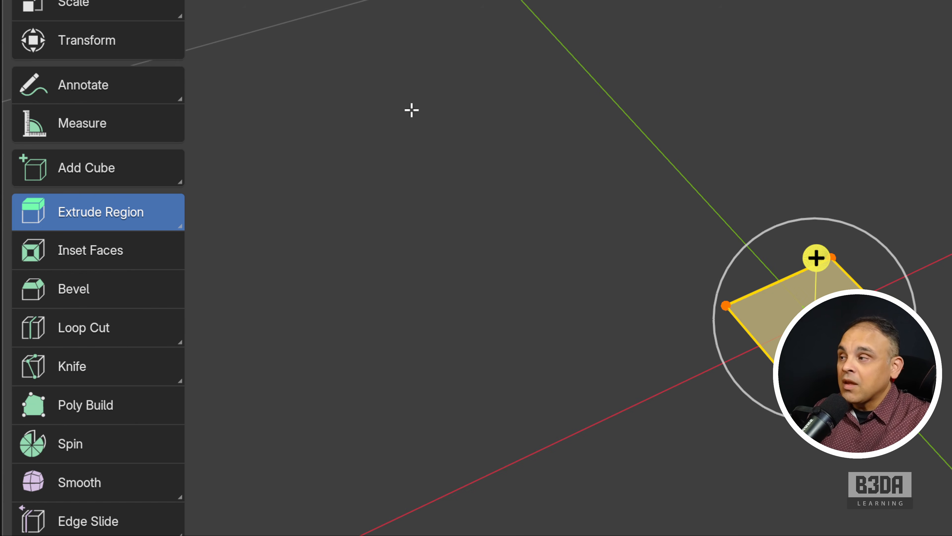
pyautogui.press('w')
pyautogui.click(652, 113)
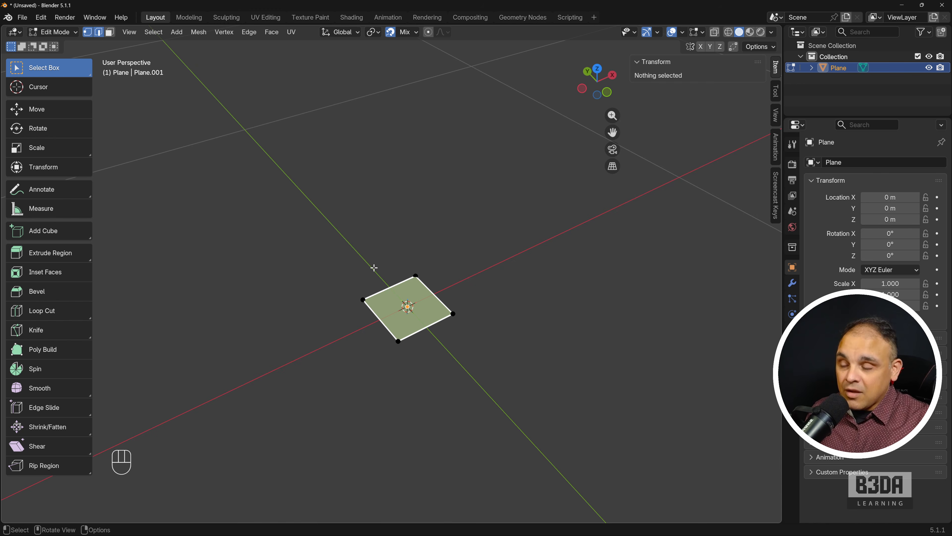
pyautogui.moveTo(400, 267); pyautogui.dragTo(455, 284)
pyautogui.click(474, 254)
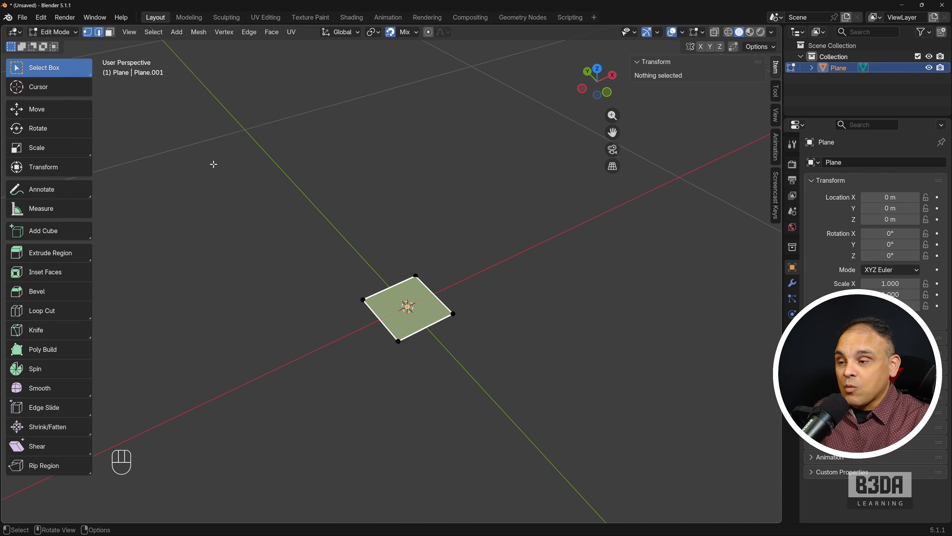
# - Try extruding the plane's corner vertex at positive X and Y by about 0.42 m, and undo the extrusion
pyautogui.click(416, 276)
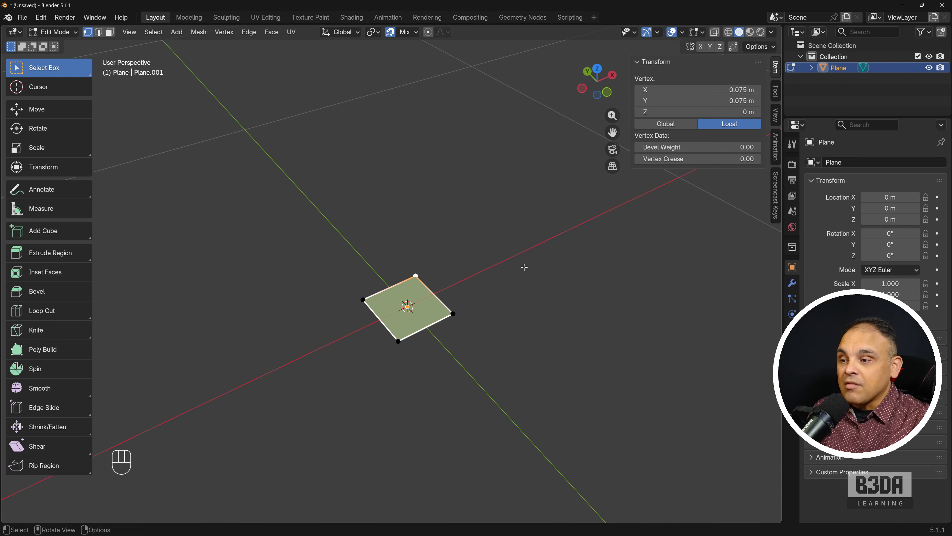
pyautogui.press('e')
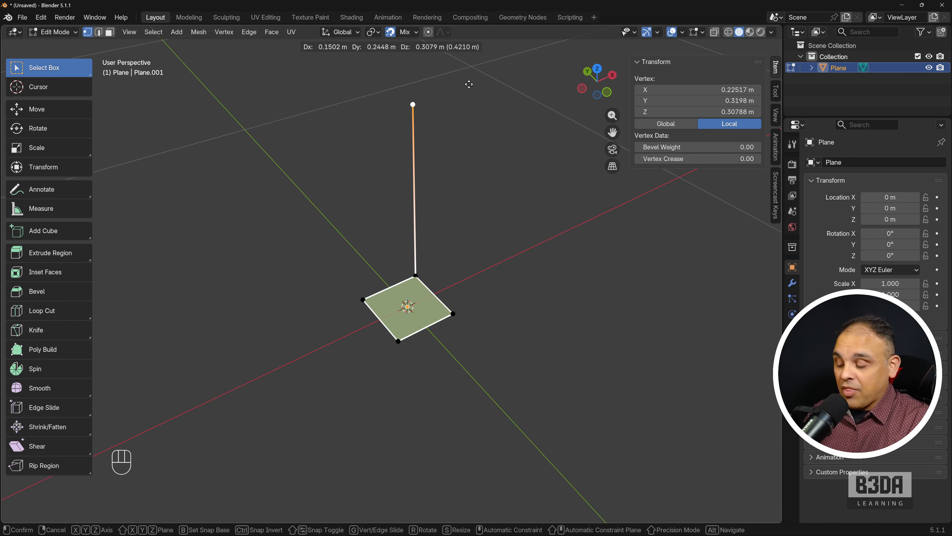
pyautogui.press('Escape')
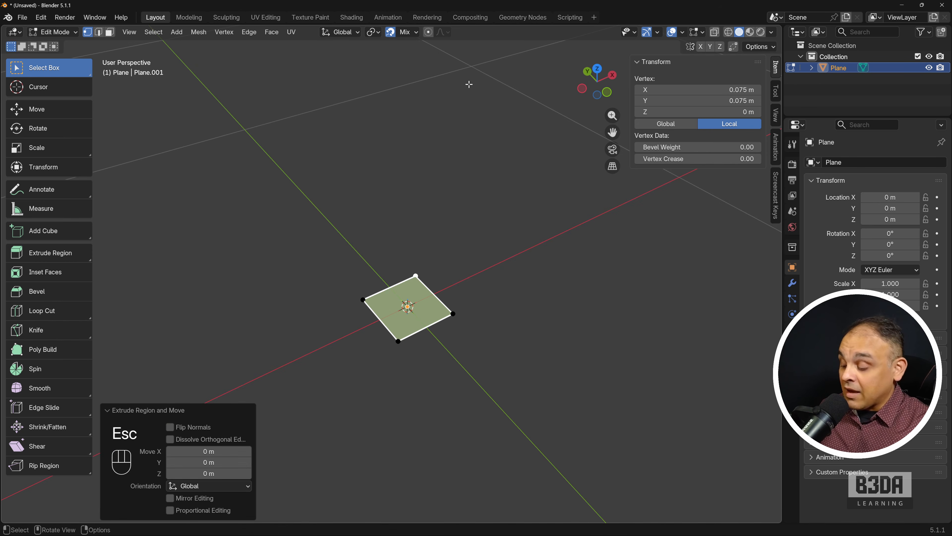
pyautogui.hotkey('ctrl', 'z')
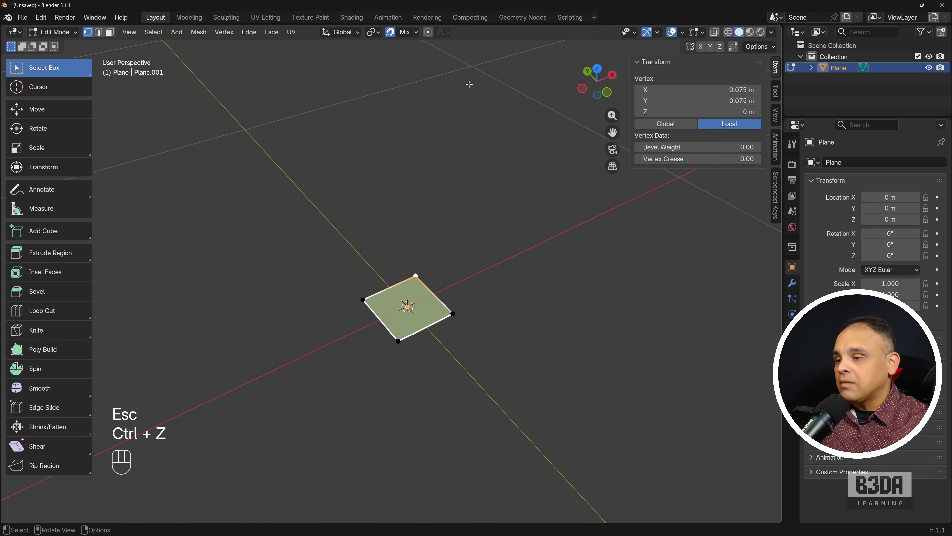
# - Try extruding the plane's positive-Y edge freely by about 0.38 m, and undo the extrusion
pyautogui.moveTo(321, 235); pyautogui.dragTo(431, 304)
pyautogui.press('e')
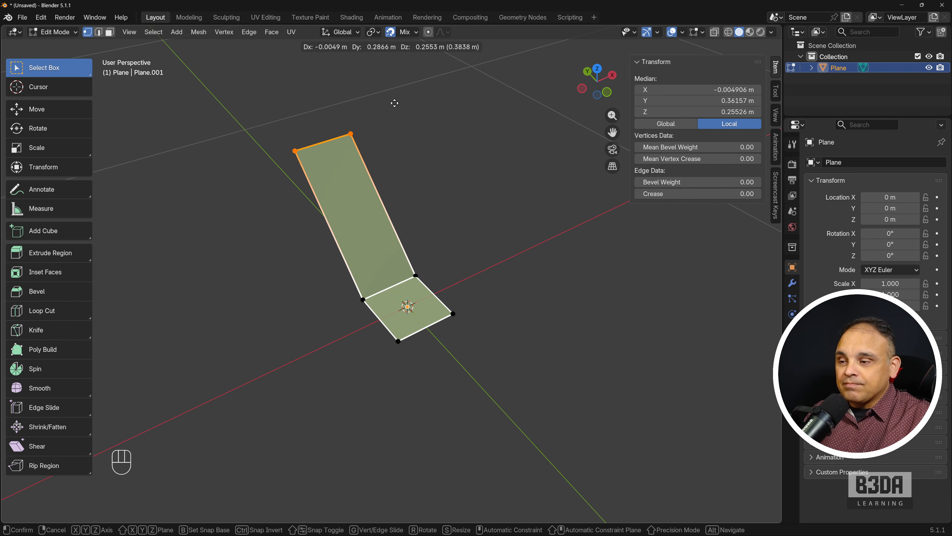
pyautogui.press('Escape')
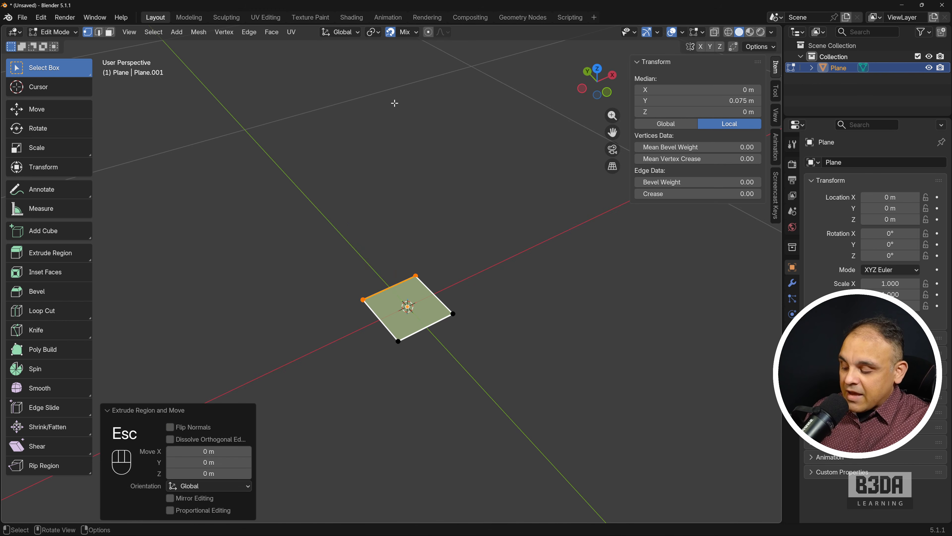
pyautogui.hotkey('ctrl', 'z')
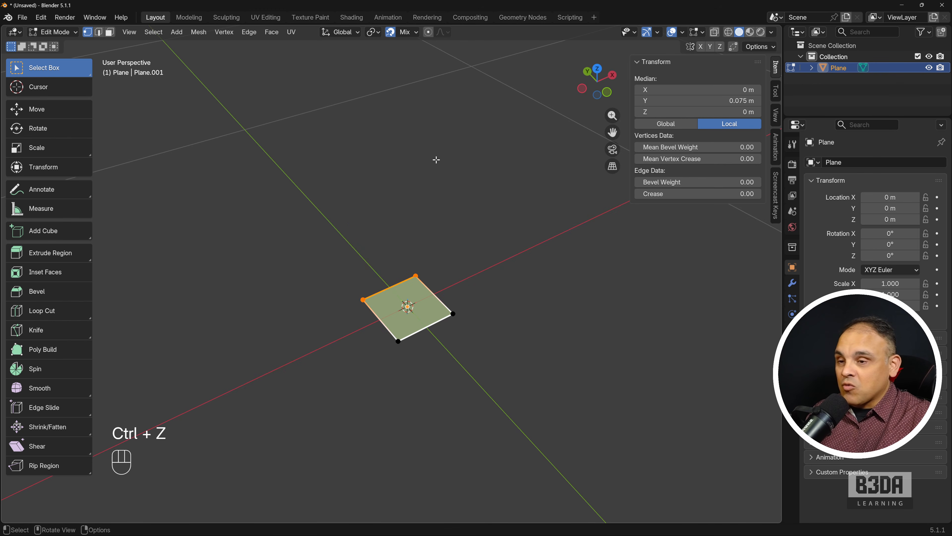
# - In face selection mode, try extruding the plane's face upward by about 0.39 m, and undo the extrusion
pyautogui.click(110, 32)
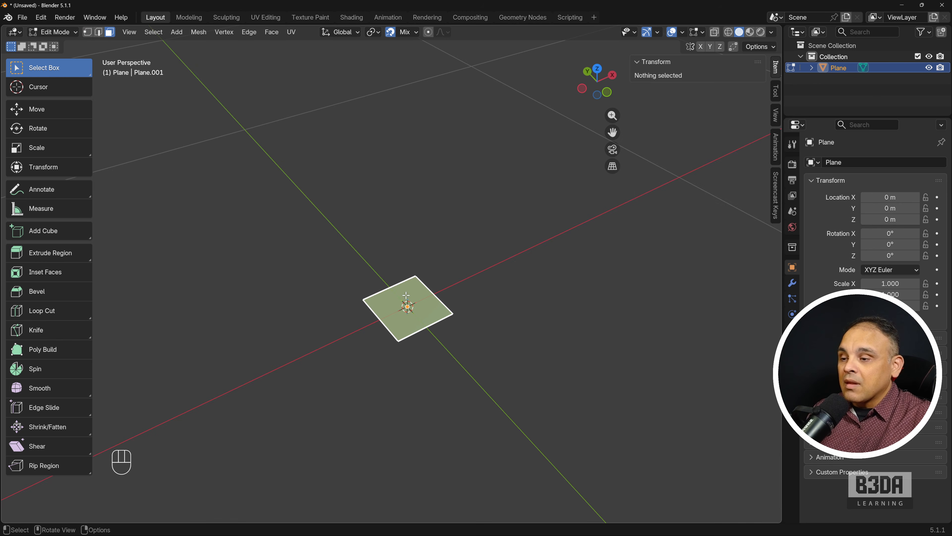
pyautogui.click(409, 302)
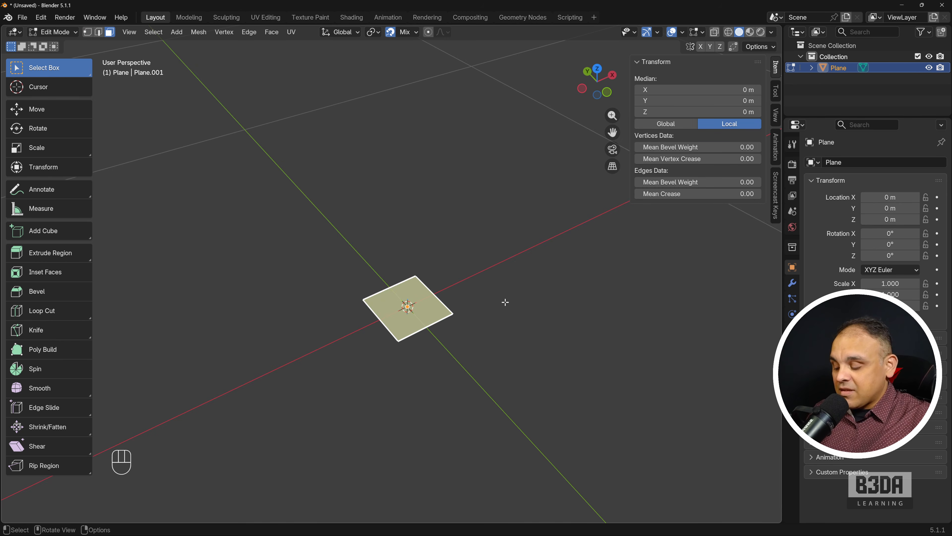
pyautogui.press('e')
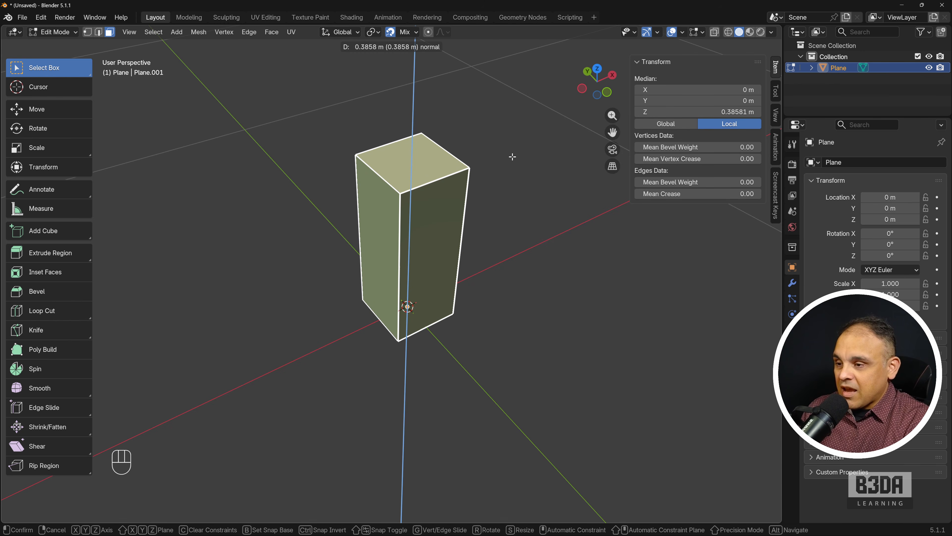
pyautogui.press('Escape')
pyautogui.hotkey('ctrl', 'z')
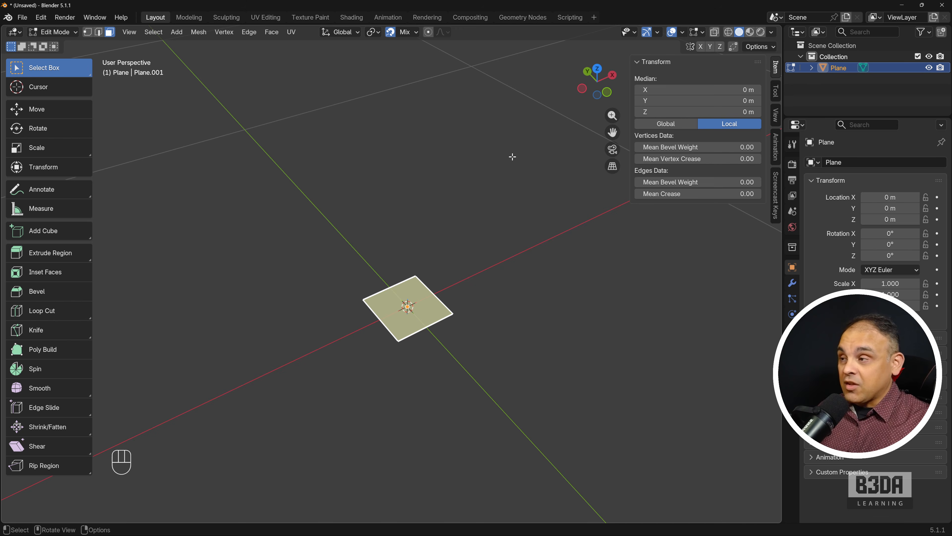
# - In vertex selection mode, extrude the plane's positive-Y edge about 0.57 m along the global Y axis, and undo the extrusion
pyautogui.press('1')
pyautogui.press('a')
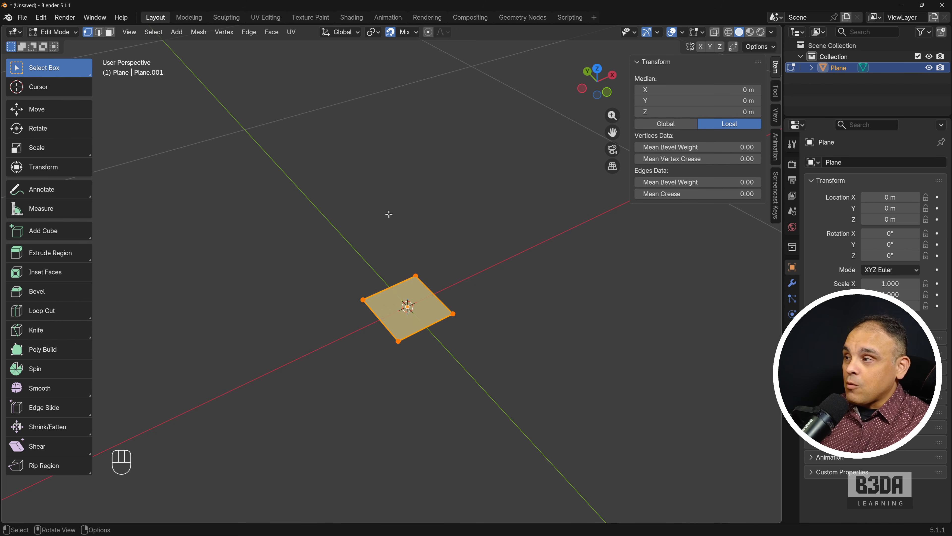
pyautogui.click(403, 263)
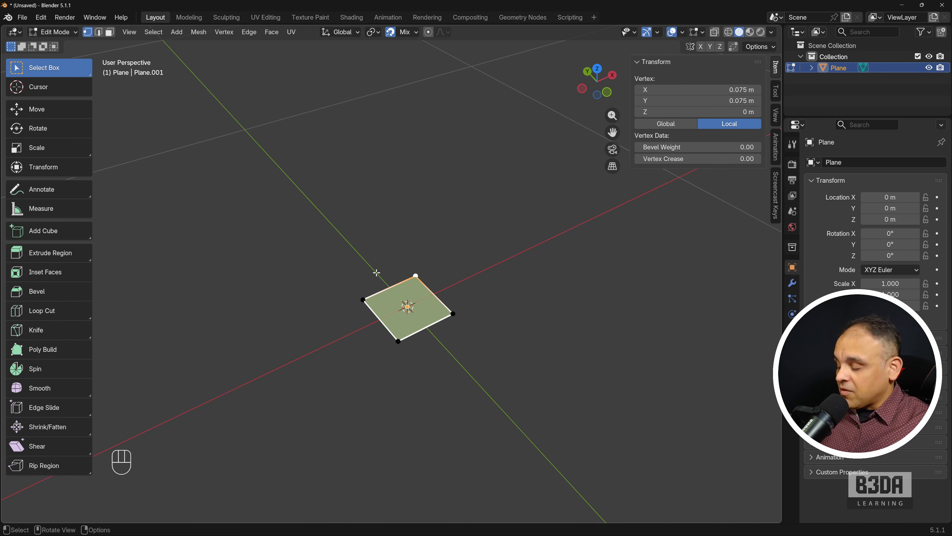
pyautogui.keyDown('shift'); pyautogui.click(363, 299); pyautogui.keyUp('shift')
pyautogui.keyDown('shift'); pyautogui.click(416, 273); pyautogui.keyUp('shift')
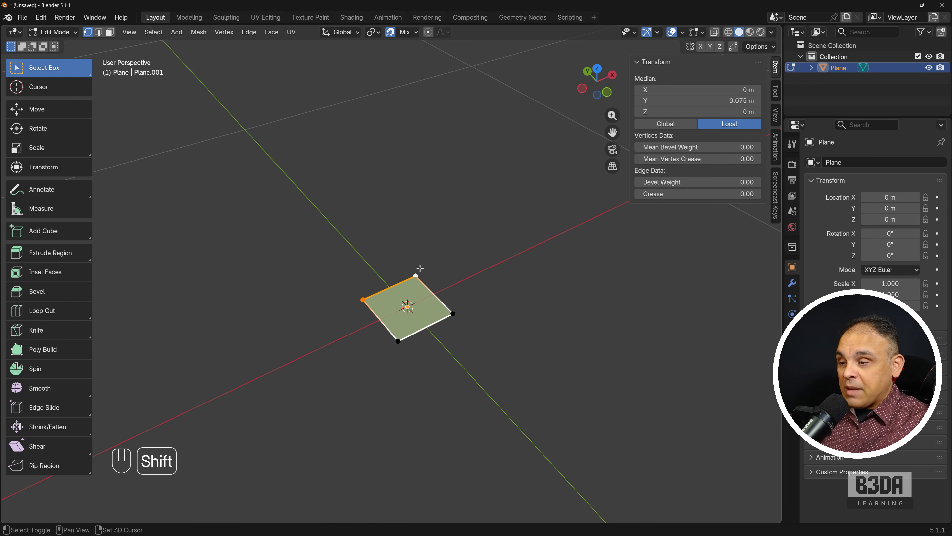
pyautogui.scroll(2, 420, 268)
pyautogui.scroll(-1, 421, 283)
pyautogui.keyDown('shift'); pyautogui.moveTo(421, 300); pyautogui.dragTo(438, 284, button='middle'); pyautogui.keyUp('shift')
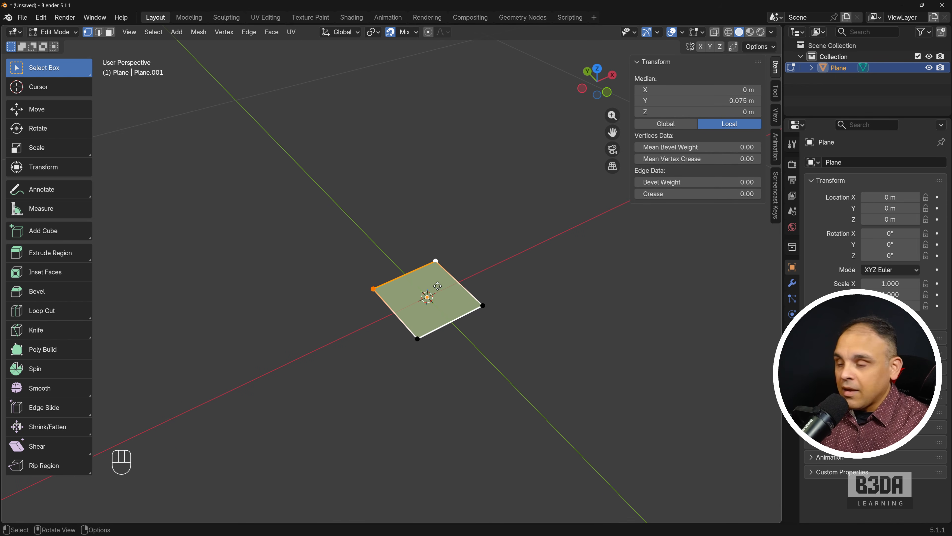
pyautogui.press('e')
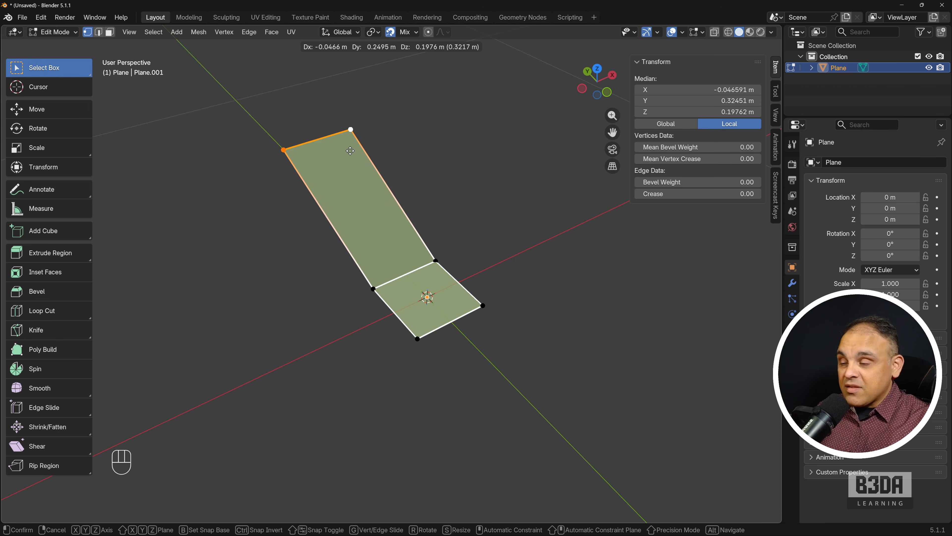
pyautogui.press('y')
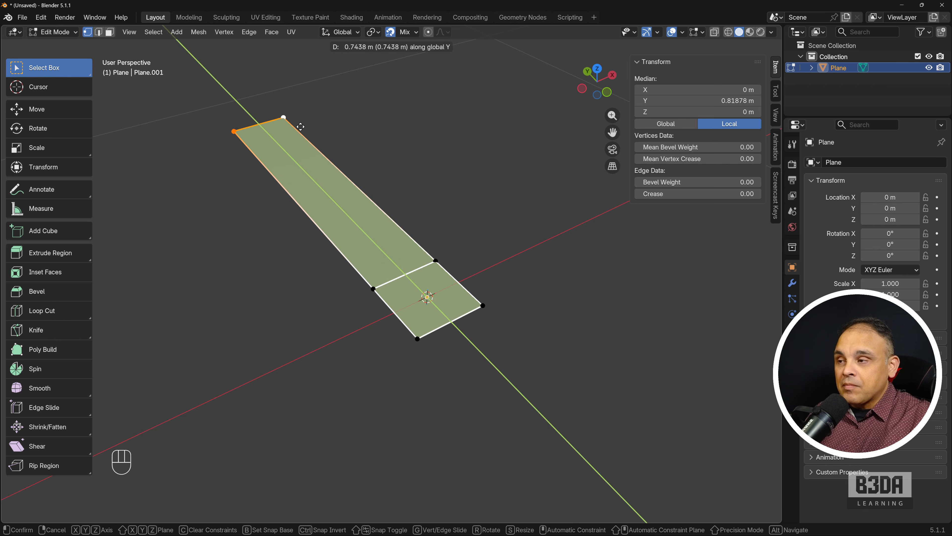
pyautogui.click(356, 131)
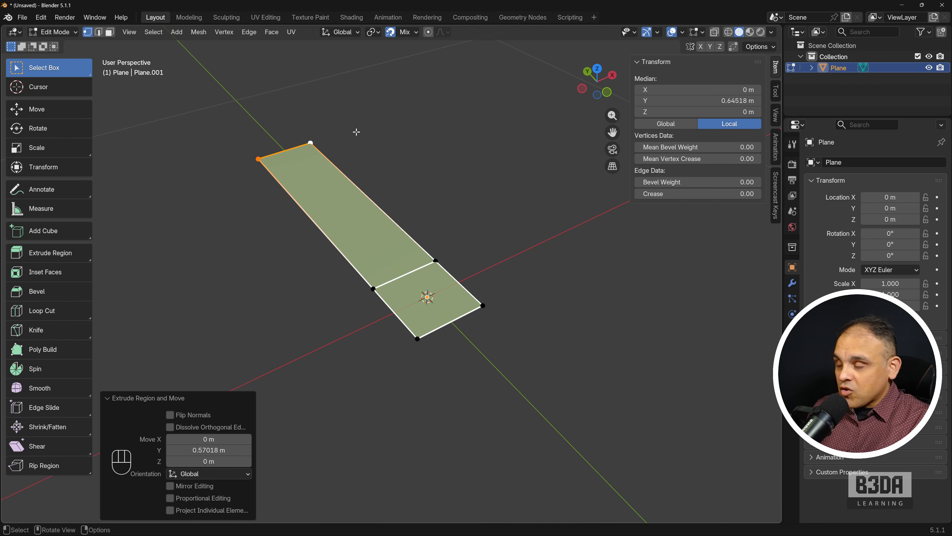
pyautogui.hotkey('ctrl', 'z')
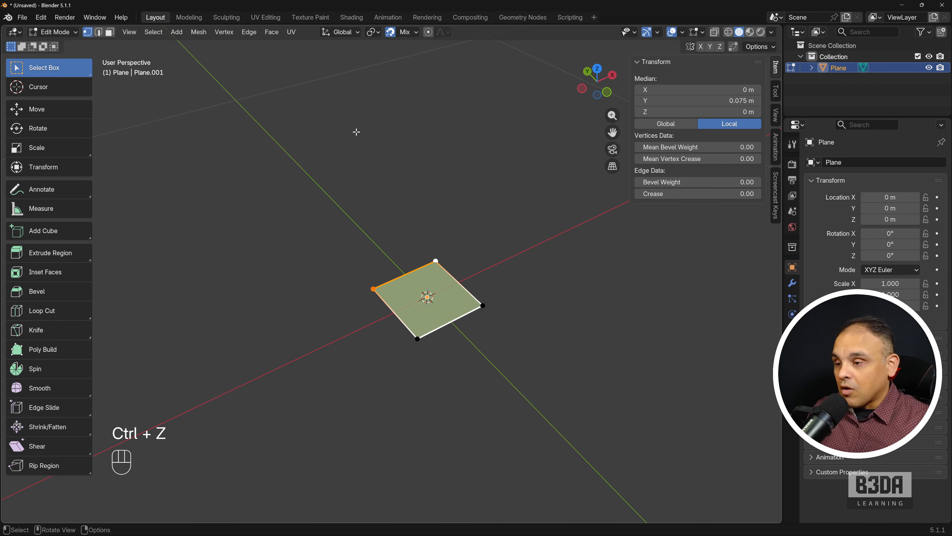
# - Extrude the positive-Y edge but cancel its movement, and raise the two duplicated vertices off the plane by about 0.10 m and 0.12 m
pyautogui.press('e')
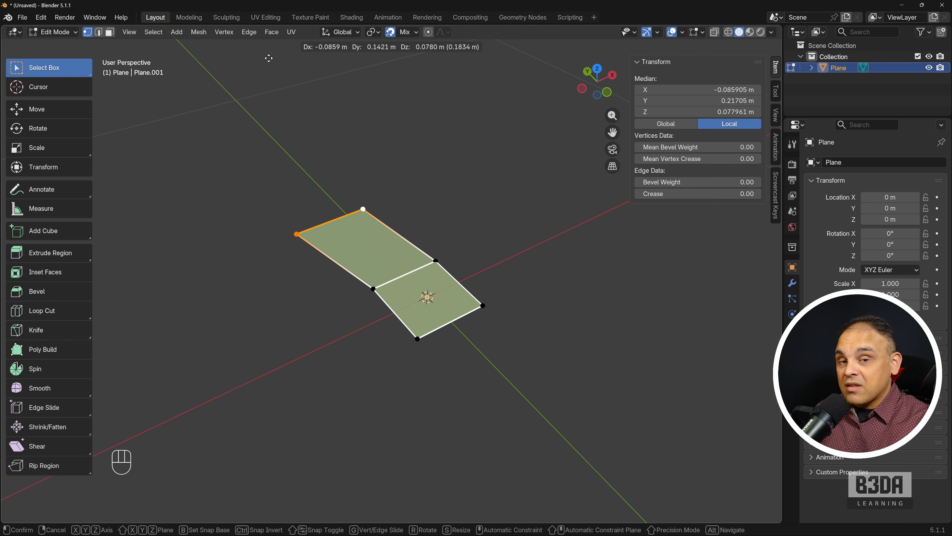
pyautogui.press('Escape')
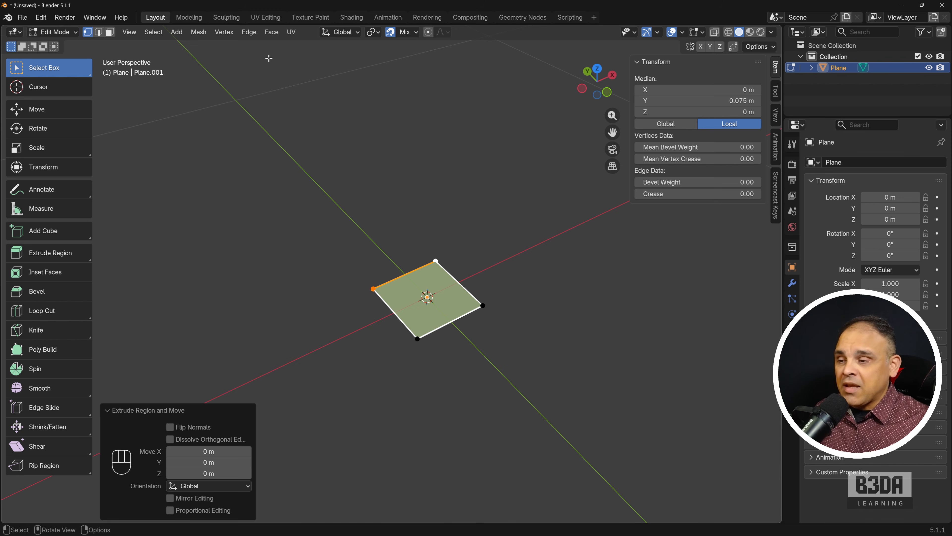
pyautogui.click(373, 283)
pyautogui.press('g')
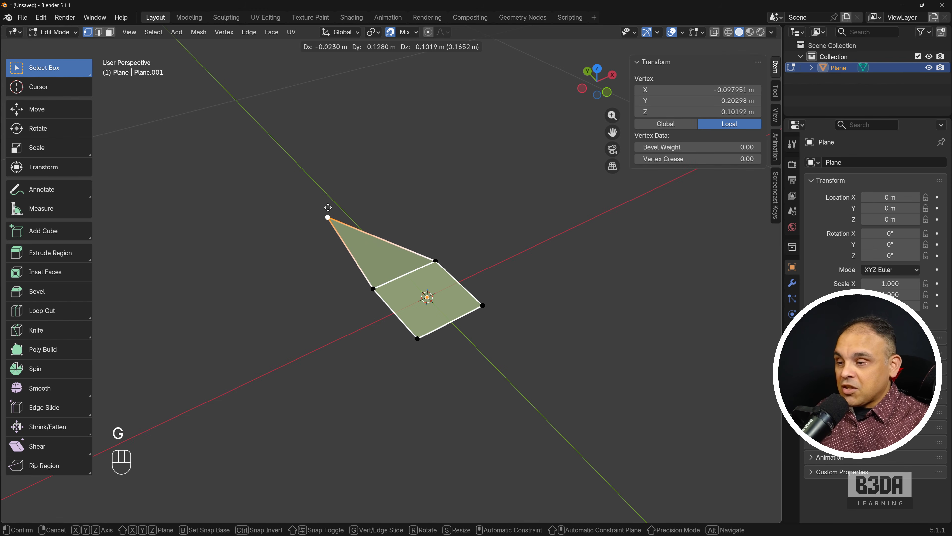
pyautogui.click(327, 210)
pyautogui.click(436, 260)
pyautogui.press('g')
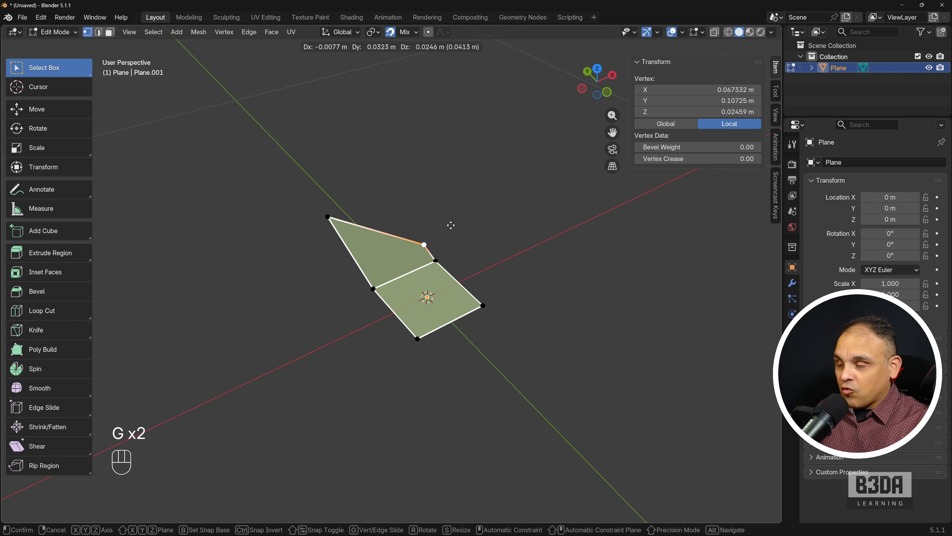
pyautogui.click(424, 172)
pyautogui.moveTo(345, 342); pyautogui.dragTo(367, 318, button='middle')
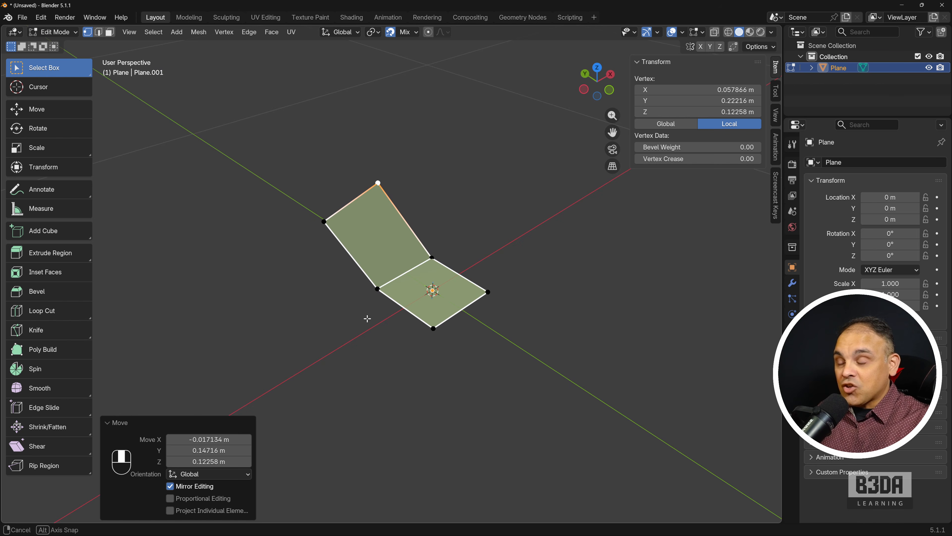
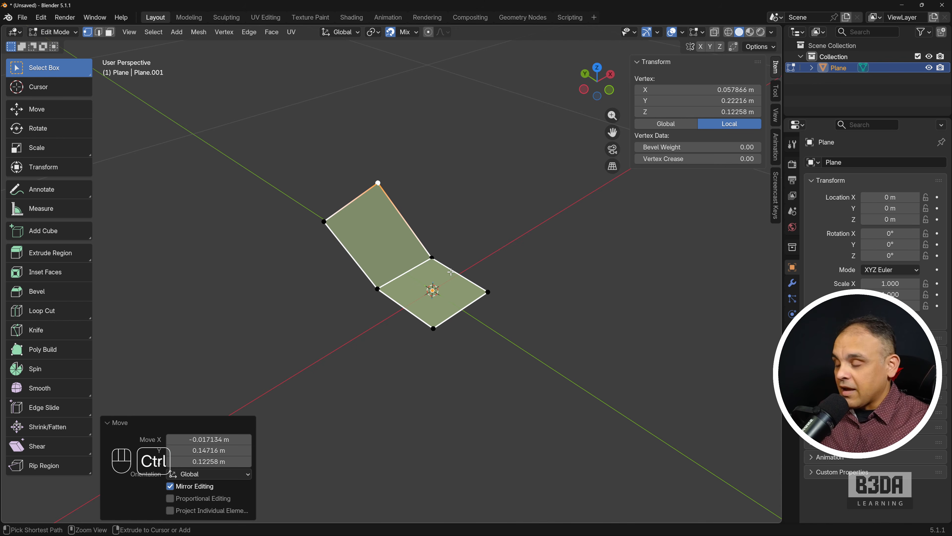
# - Undo the moves of both duplicated vertices on the positive-Y edge
pyautogui.hotkey('ctrl', 'z')
pyautogui.hotkey('ctrl', 'z')
pyautogui.hotkey('ctrl', 'z')
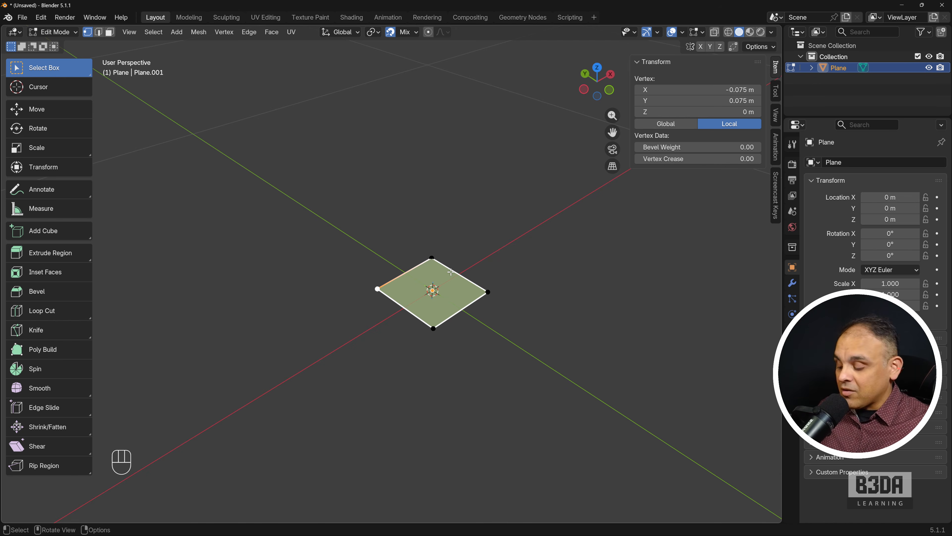
# - Select the plane's whole mesh and merge its overlapping vertices by distance
pyautogui.press('a')
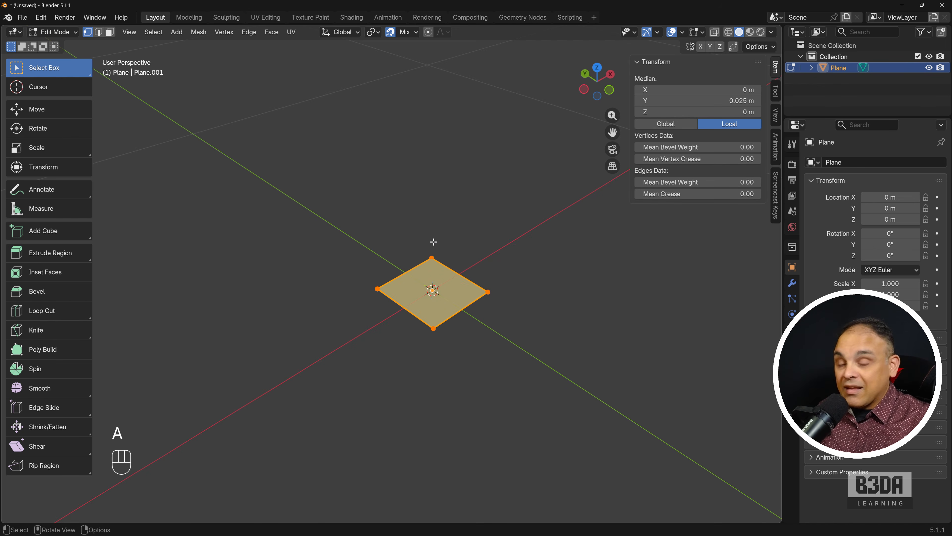
pyautogui.rightClick(362, 139)
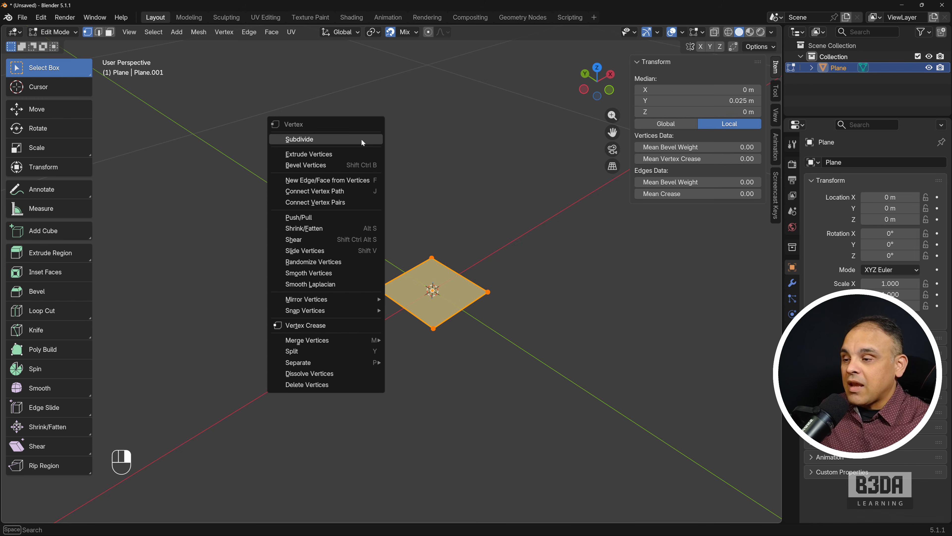
pyautogui.moveTo(360, 341)
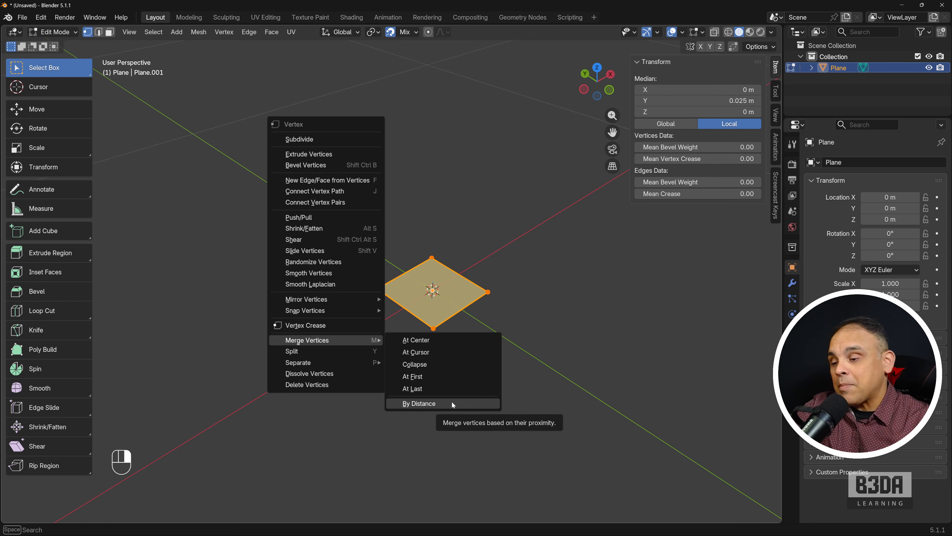
pyautogui.click(451, 403)
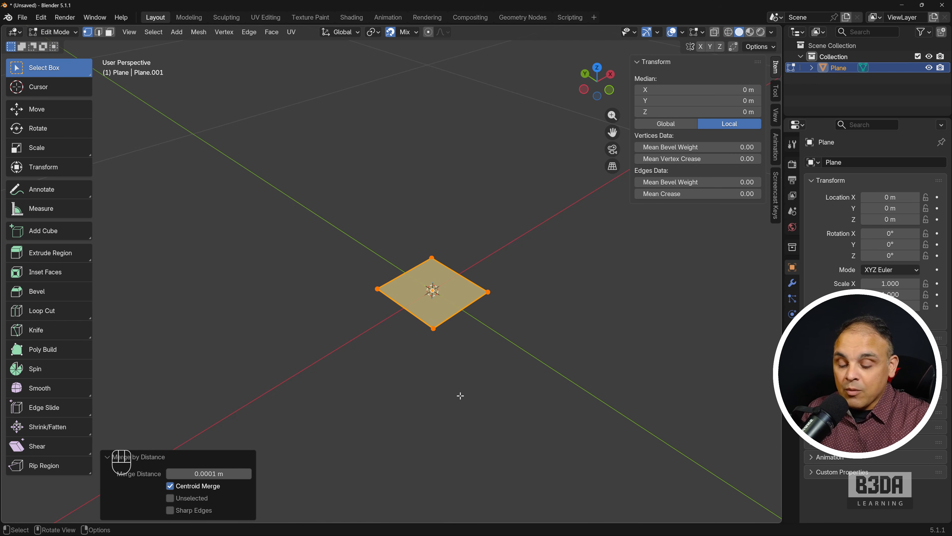
# - Show the plane from the top view, clear the mesh selection, and box-select only its two positive-Y vertices
pyautogui.press('KP_7')
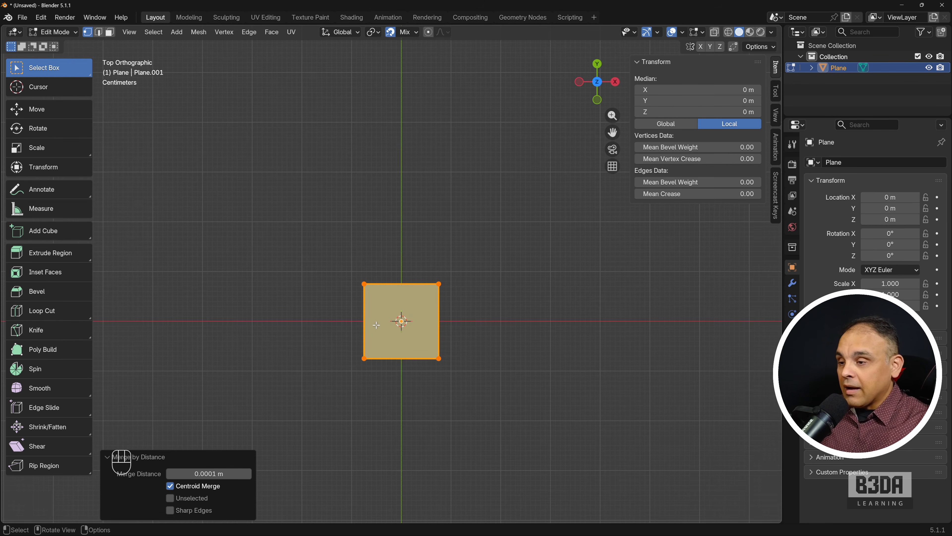
pyautogui.scroll(-2, 379, 307)
pyautogui.scroll(-3, 464, 237)
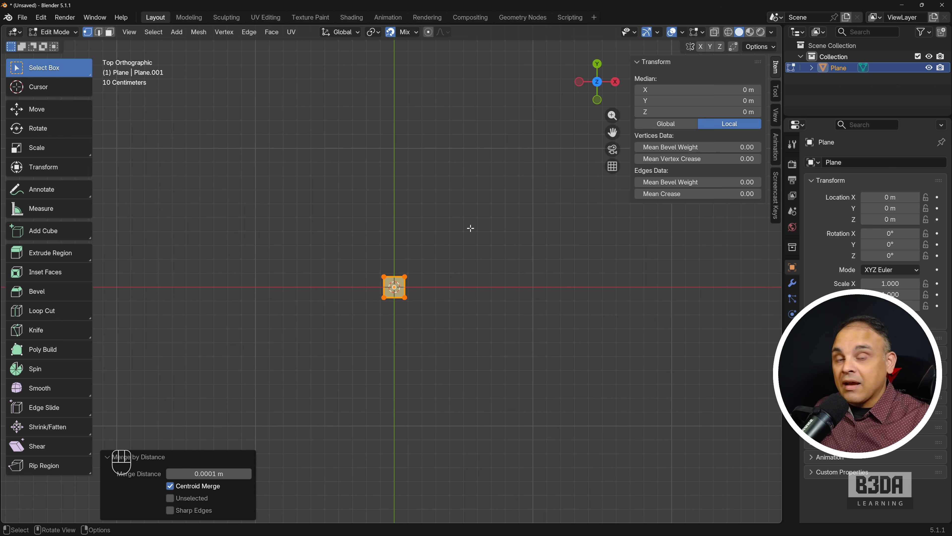
pyautogui.scroll(-3, 446, 234)
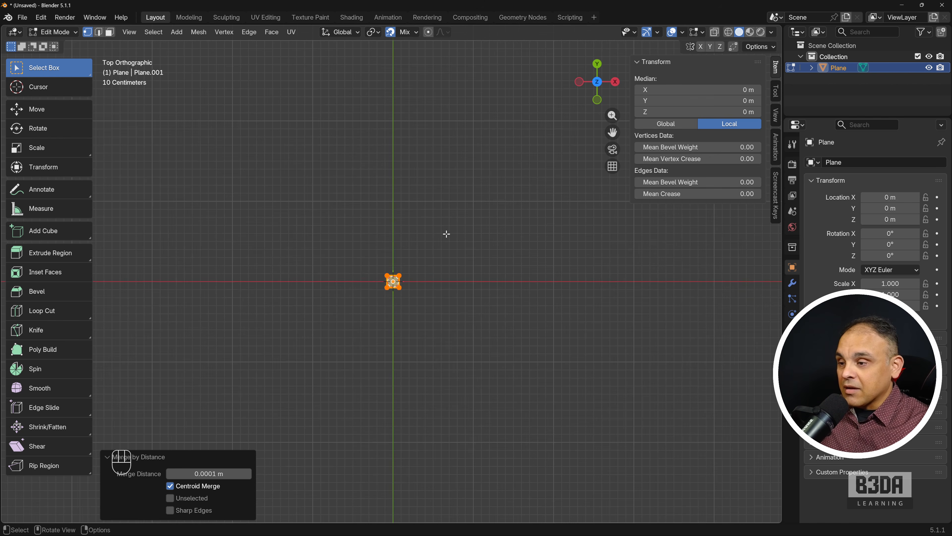
pyautogui.keyDown('shift'); pyautogui.moveTo(446, 235); pyautogui.dragTo(470, 248, button='middle'); pyautogui.keyUp('shift')
pyautogui.press('Tab')
pyautogui.press('Tab')
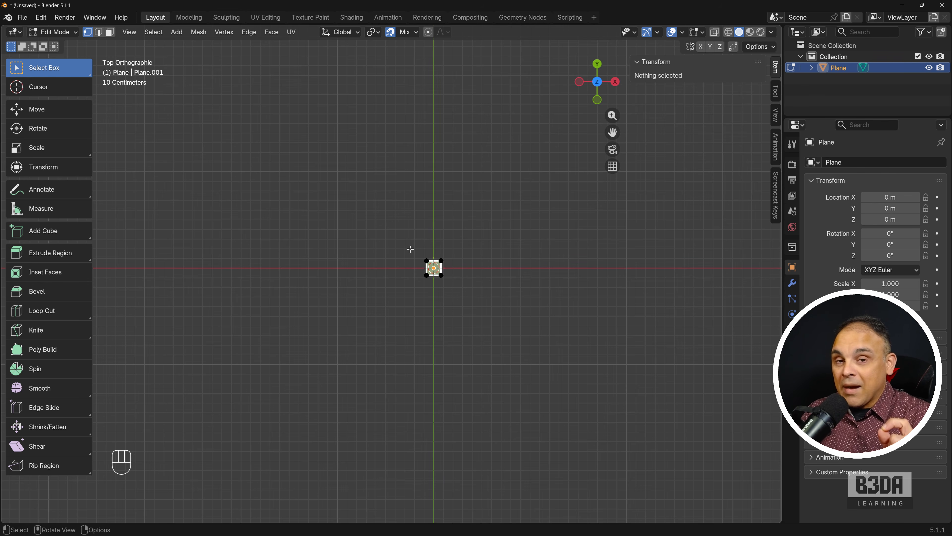
pyautogui.moveTo(411, 249); pyautogui.dragTo(479, 265)
pyautogui.scroll(-1, 479, 265)
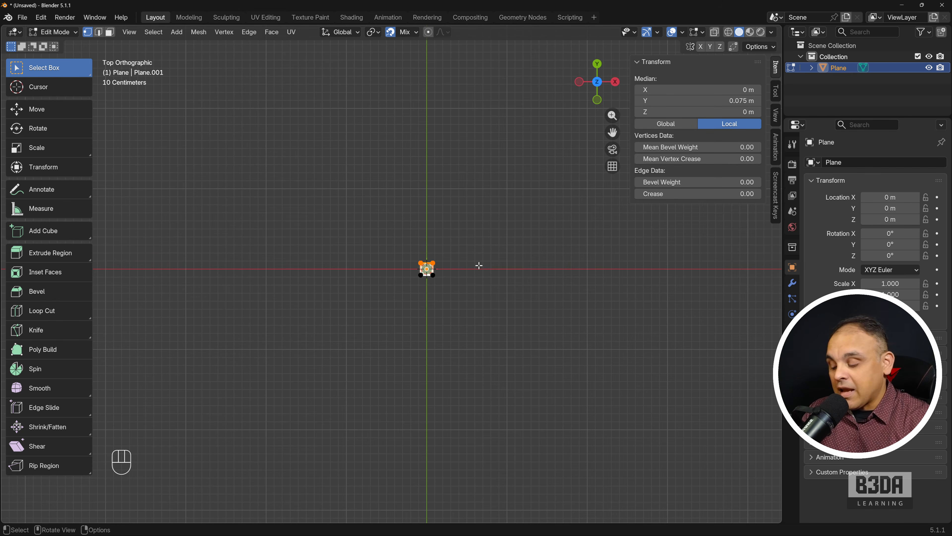
# - Extrude the two selected positive-Y vertices 3.5 m along the Y axis
pyautogui.press('e')
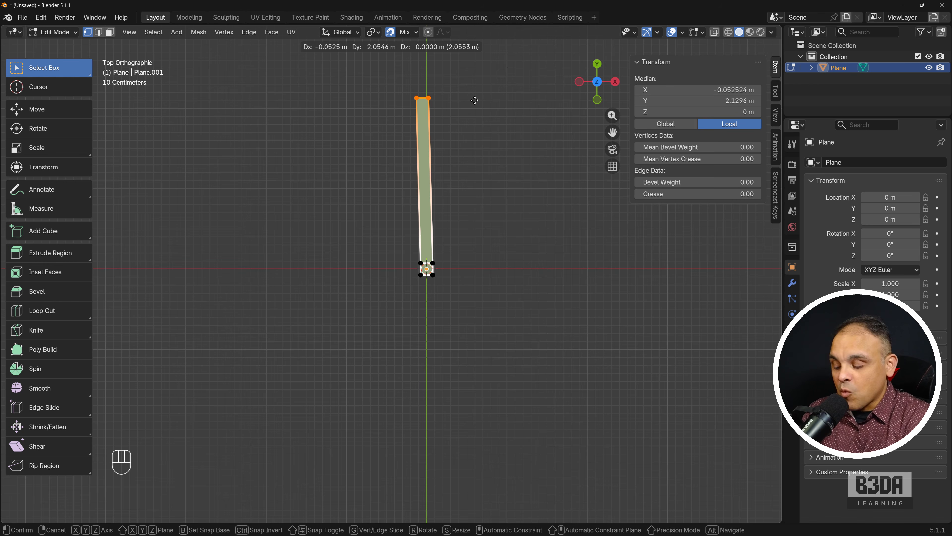
pyautogui.press('y')
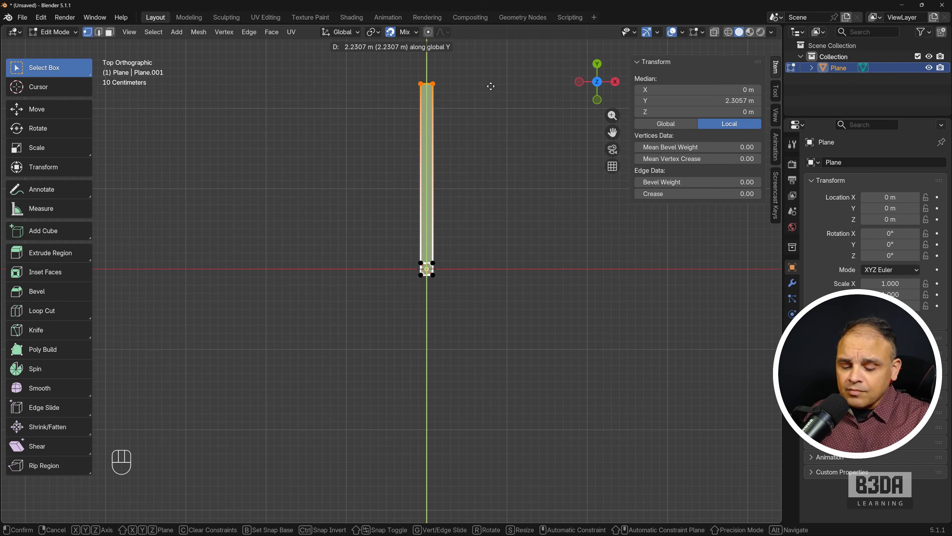
pyautogui.write('3.5')
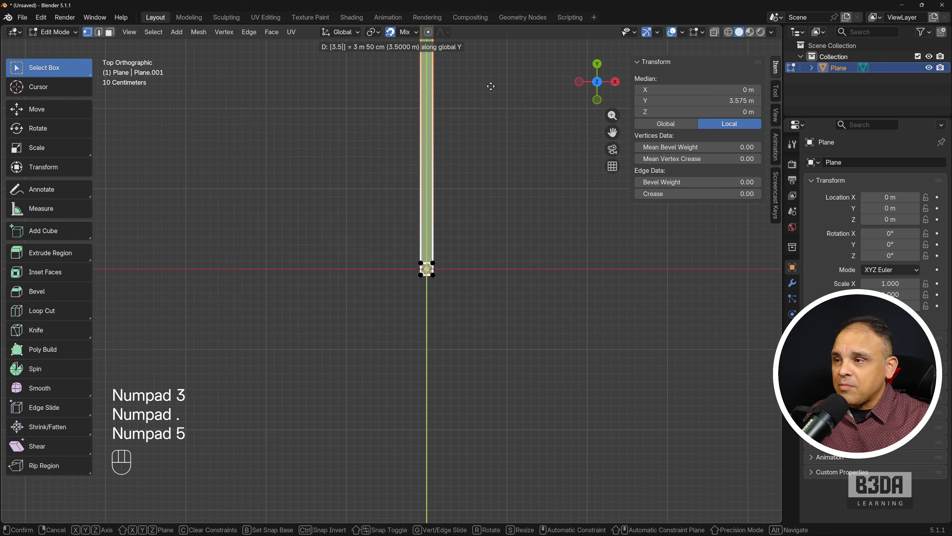
pyautogui.press('KP_Enter')
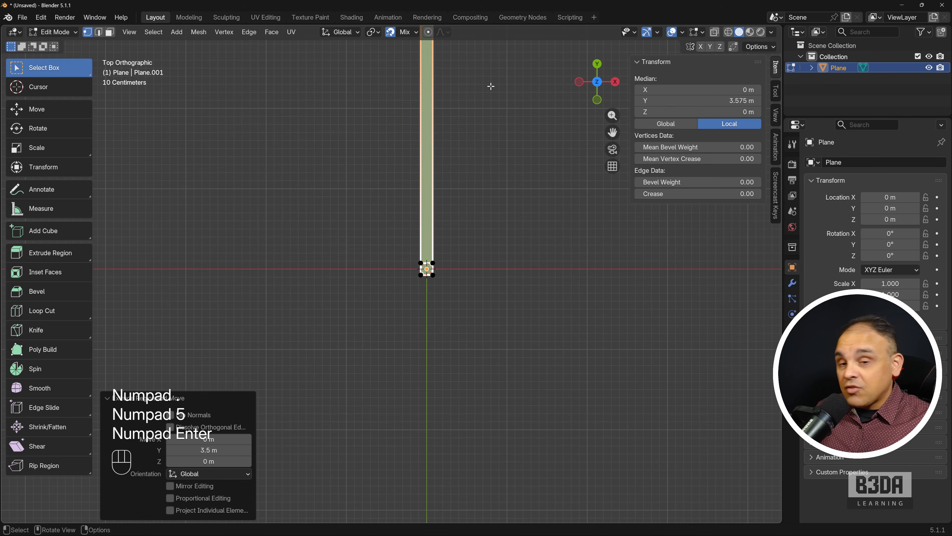
# - Measure the strip's full length including the starting square, and shorten the ruler to measure only the extruded segment
pyautogui.scroll(-2, 487, 294)
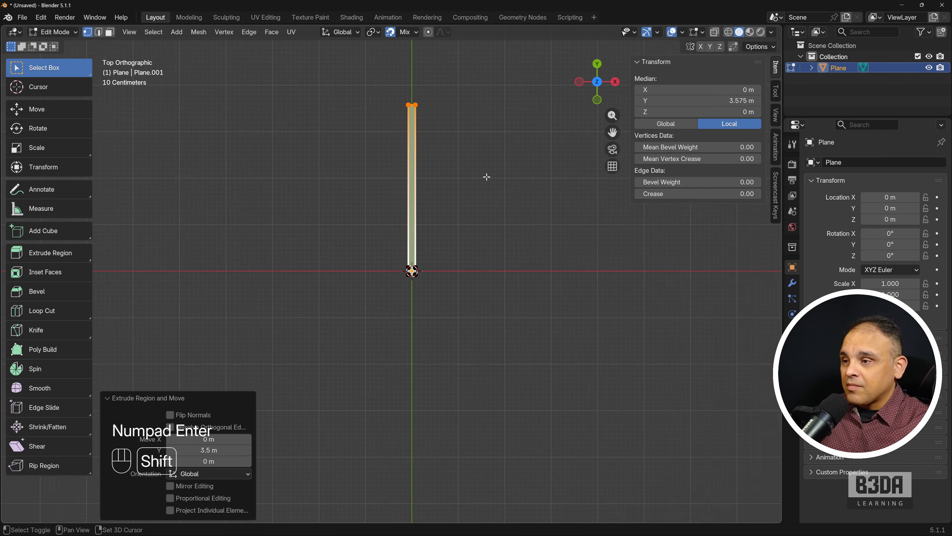
pyautogui.keyDown('shift'); pyautogui.moveTo(487, 177); pyautogui.dragTo(411, 229, button='middle'); pyautogui.keyUp('shift')
pyautogui.scroll(2, 412, 229)
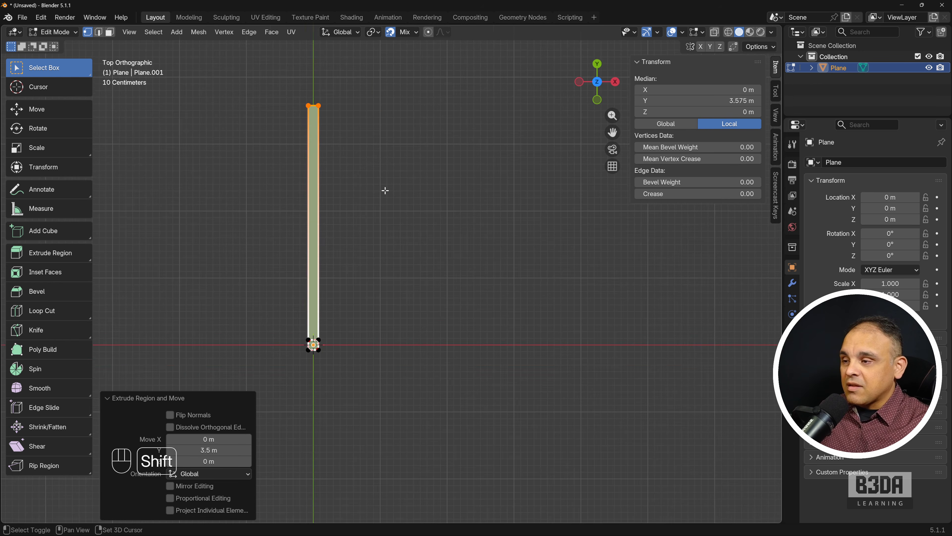
pyautogui.keyDown('shift'); pyautogui.moveTo(384, 191); pyautogui.dragTo(444, 216, button='middle'); pyautogui.keyUp('shift')
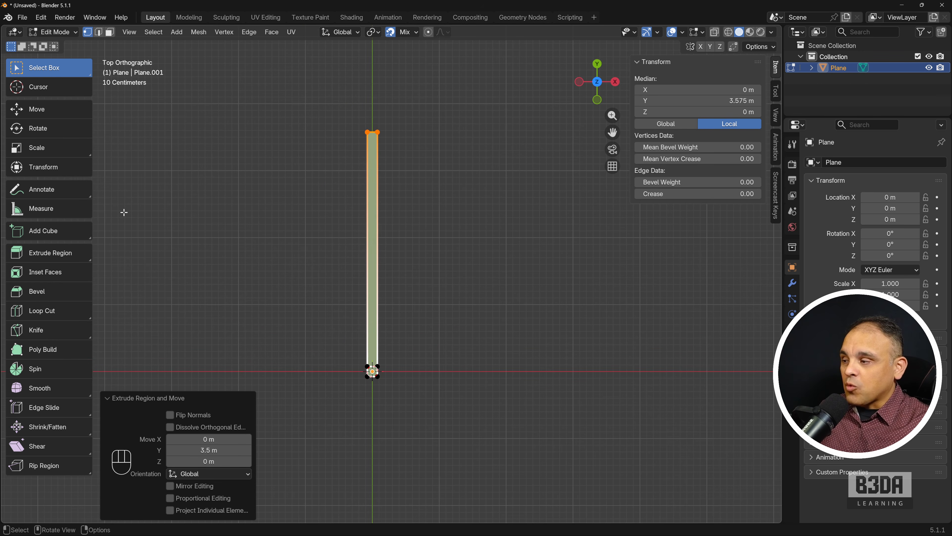
pyautogui.click(63, 209)
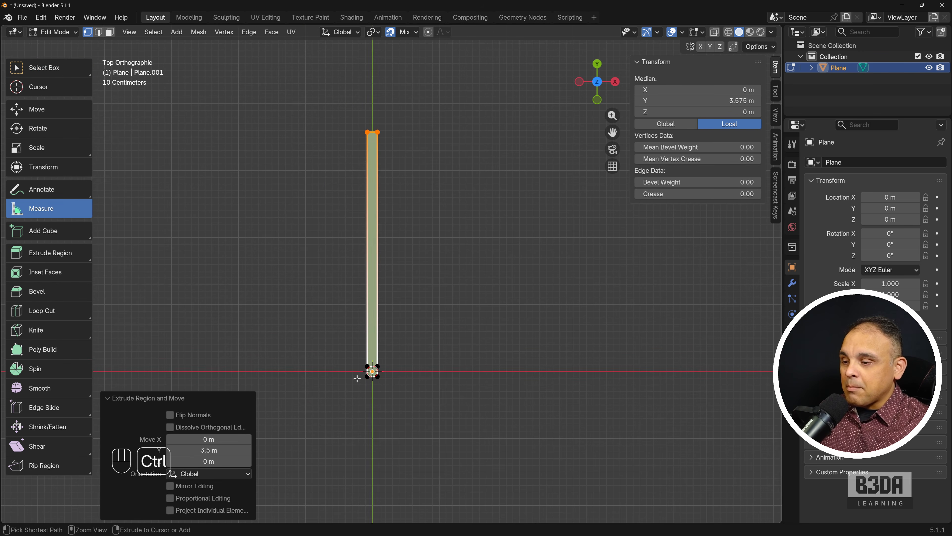
pyautogui.keyDown('ctrl'); pyautogui.moveTo(368, 373); pyautogui.dragTo(367, 134); pyautogui.keyUp('ctrl')
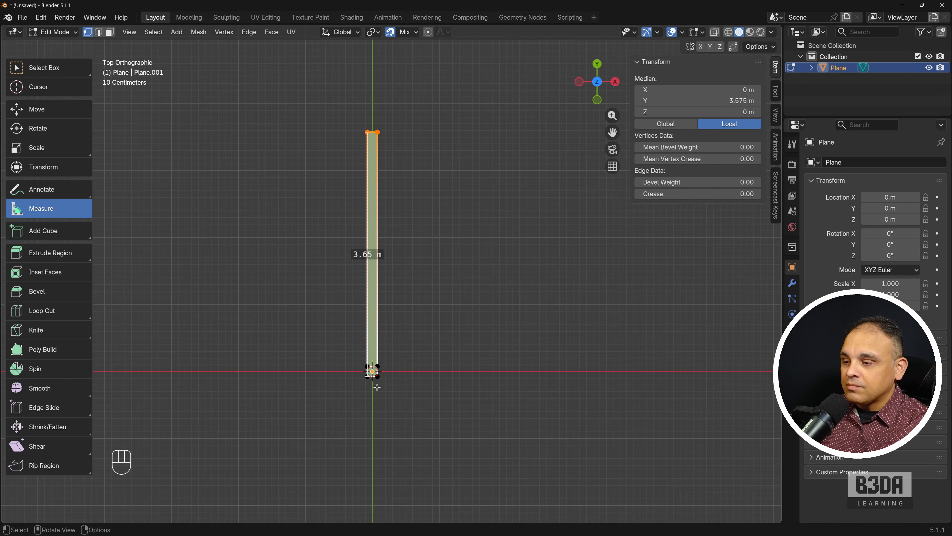
pyautogui.moveTo(364, 377); pyautogui.dragTo(372, 371)
pyautogui.scroll(2, 304, 226)
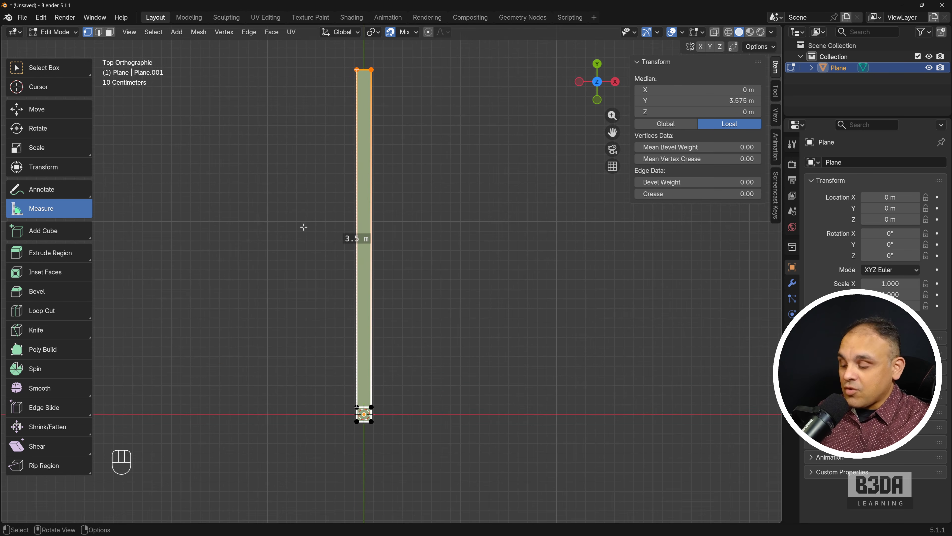
pyautogui.keyDown('shift'); pyautogui.moveTo(304, 225); pyautogui.dragTo(329, 234, button='middle'); pyautogui.keyUp('shift')
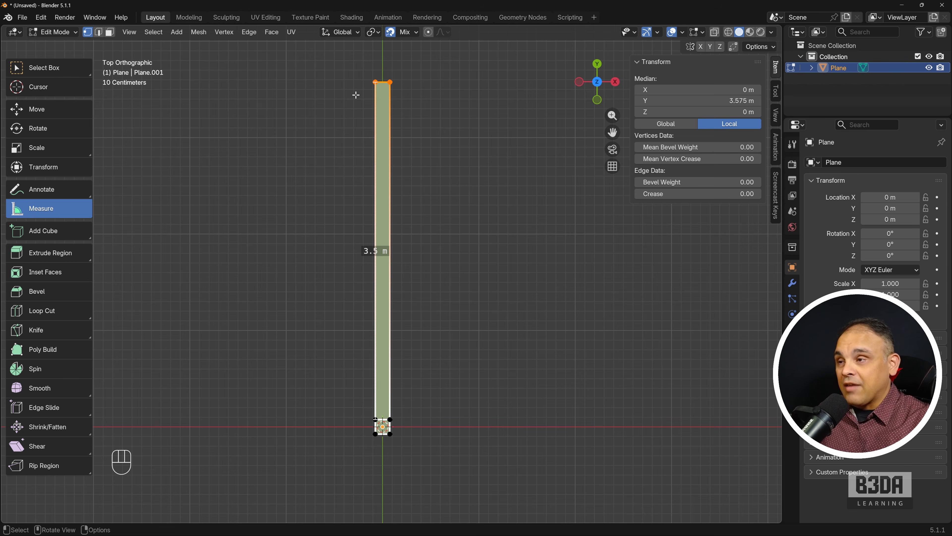
# - Pull the ruler's upper end away from the strip and delete the ruler
pyautogui.moveTo(375, 82); pyautogui.dragTo(313, 102)
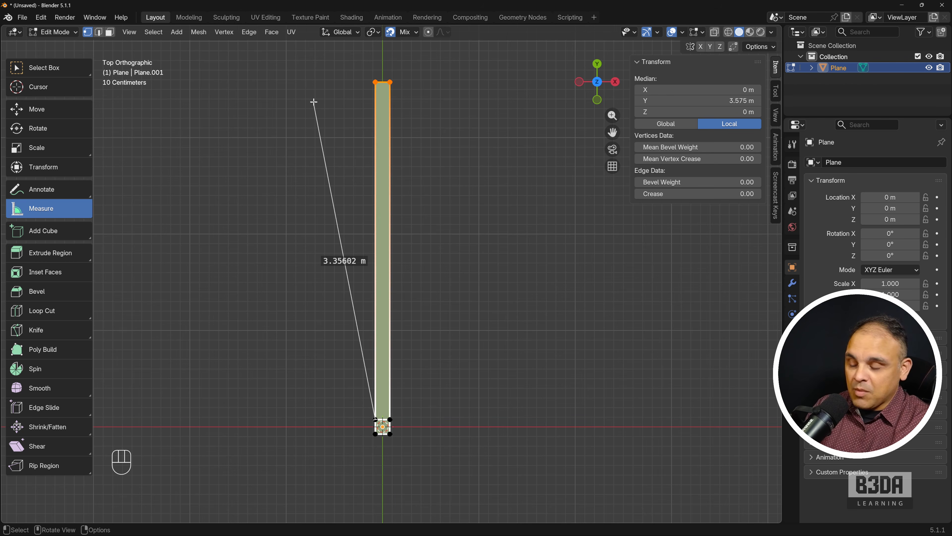
pyautogui.press('Delete')
pyautogui.scroll(-1, 343, 144)
pyautogui.keyDown('shift'); pyautogui.moveTo(343, 145); pyautogui.dragTo(272, 142, button='middle'); pyautogui.keyUp('shift')
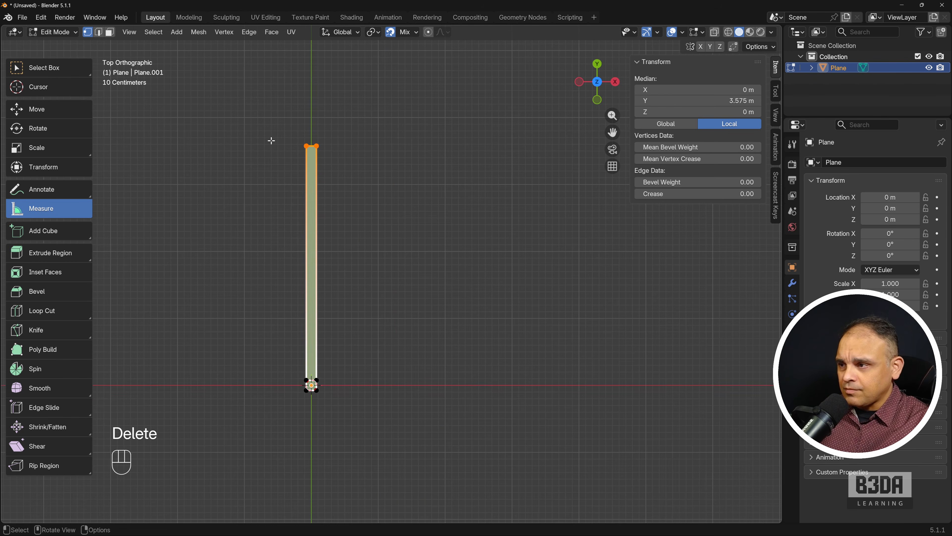
# - Draw a trial ruler across the strip's far end, delete it, and return to the Select Box tool
pyautogui.moveTo(286, 131); pyautogui.dragTo(376, 143)
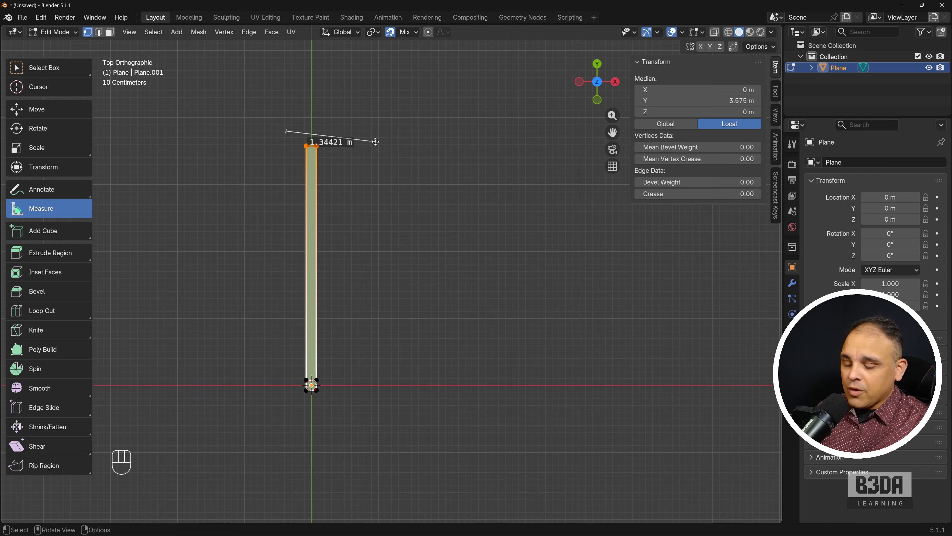
pyautogui.press('Delete')
pyautogui.click(44, 67)
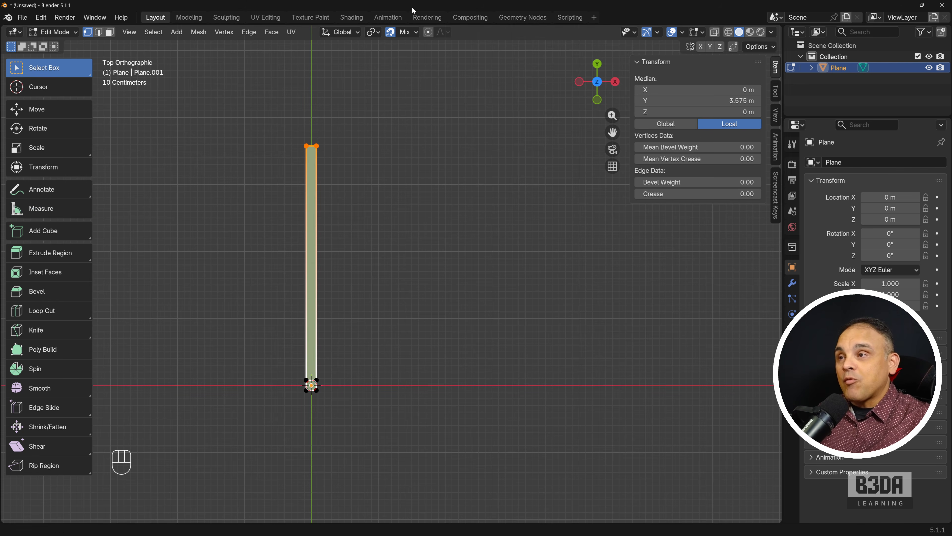
# - Extrude the strip's positive-Y end edge 0.15 m along the Y axis to form the corner square
pyautogui.press('e')
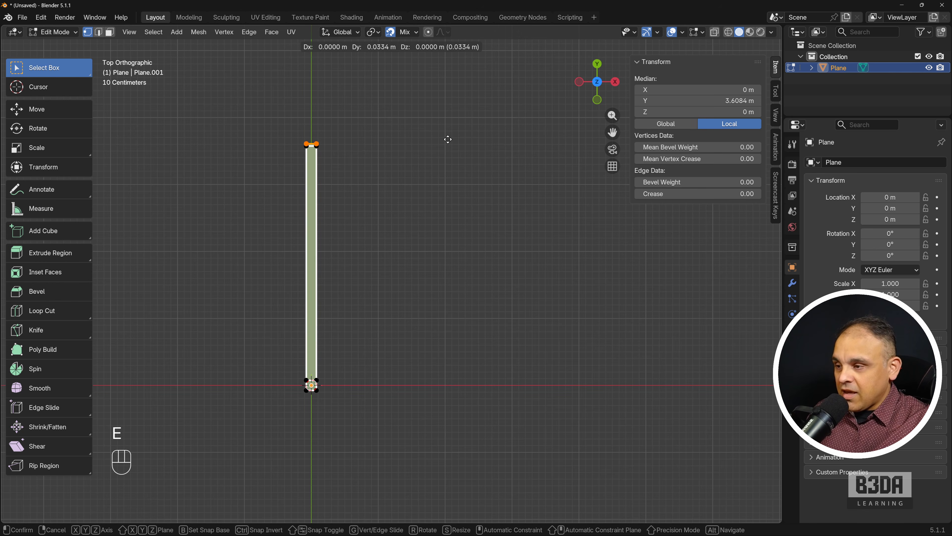
pyautogui.press('y')
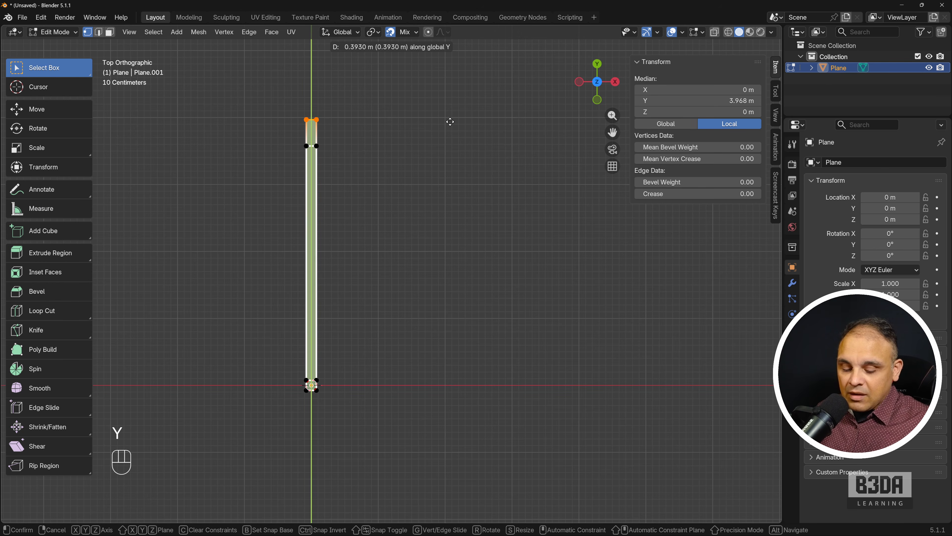
pyautogui.write('0.15')
pyautogui.press('KP_Enter')
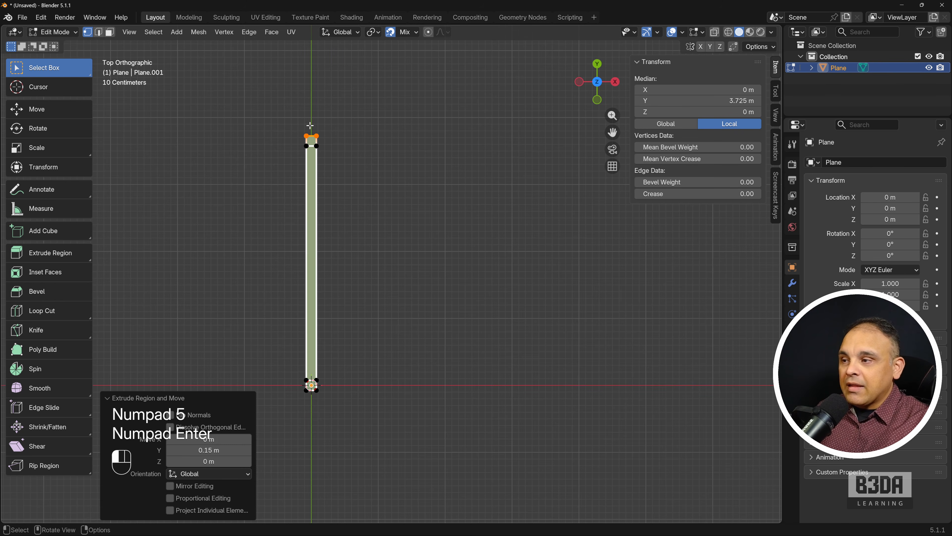
# - Select the corner square's two positive-X vertices and extrude them 1.5 m along the X axis
pyautogui.moveTo(310, 126); pyautogui.dragTo(355, 157)
pyautogui.keyDown('shift'); pyautogui.moveTo(357, 156); pyautogui.dragTo(304, 146, button='middle'); pyautogui.keyUp('shift')
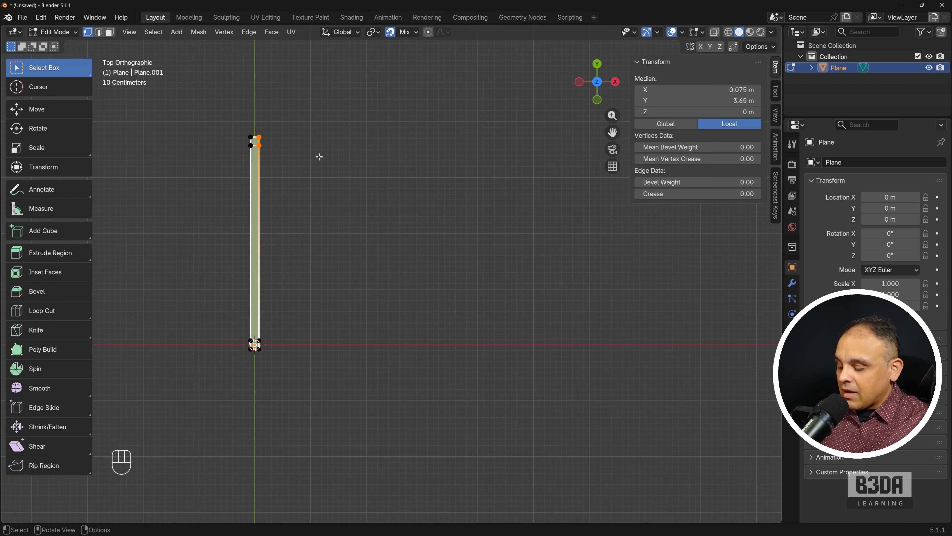
pyautogui.press('e')
pyautogui.press('x')
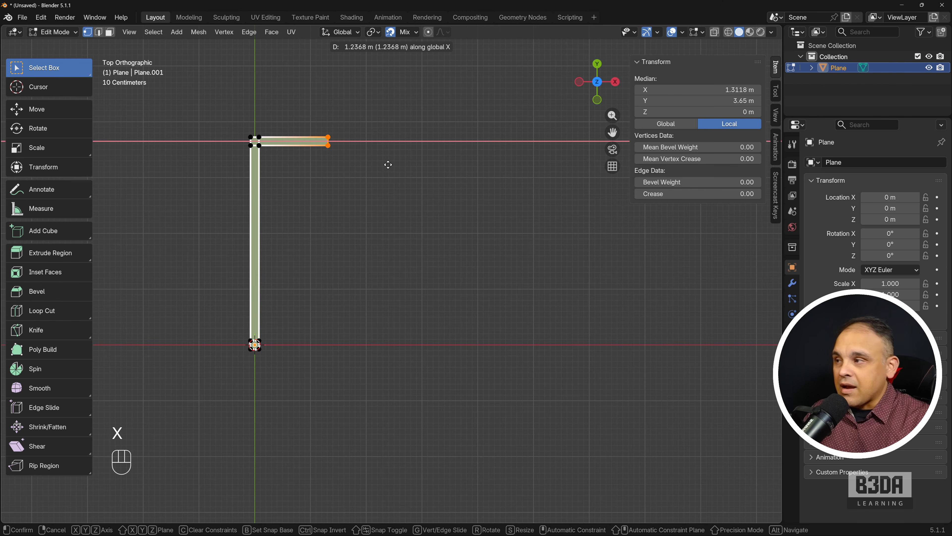
pyautogui.write('1.5')
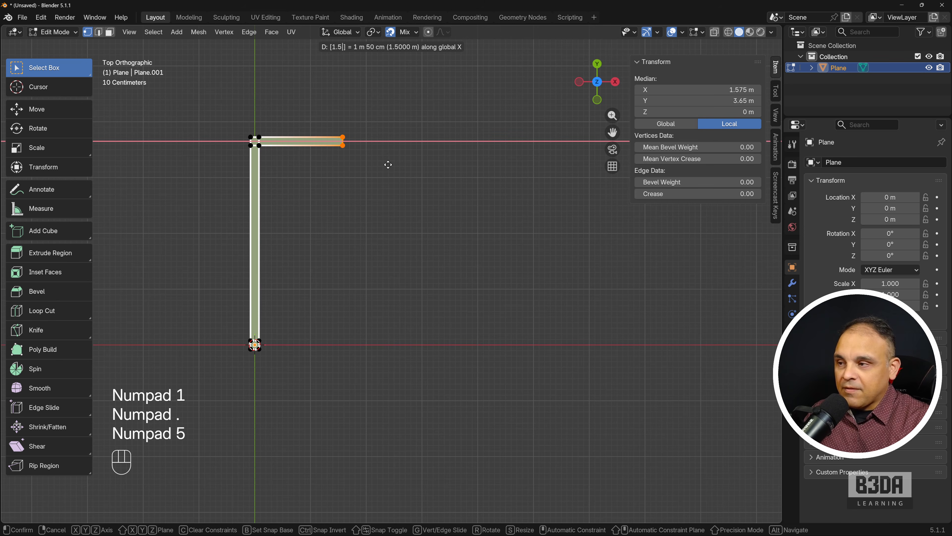
pyautogui.press('KP_Enter')
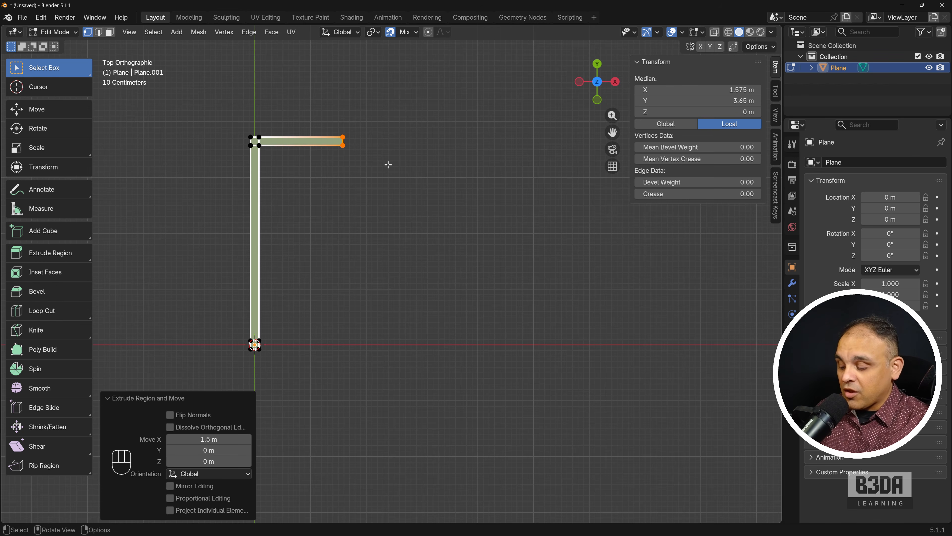
# - Extrude the horizontal strip's end edge another 2 m along the X axis
pyautogui.press('e')
pyautogui.press('x')
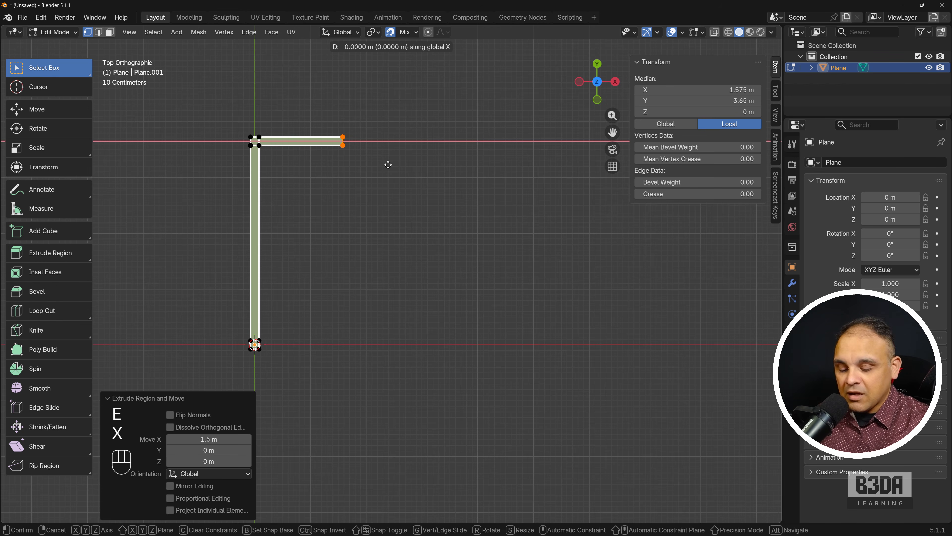
pyautogui.press('KP_2')
pyautogui.press('KP_Enter')
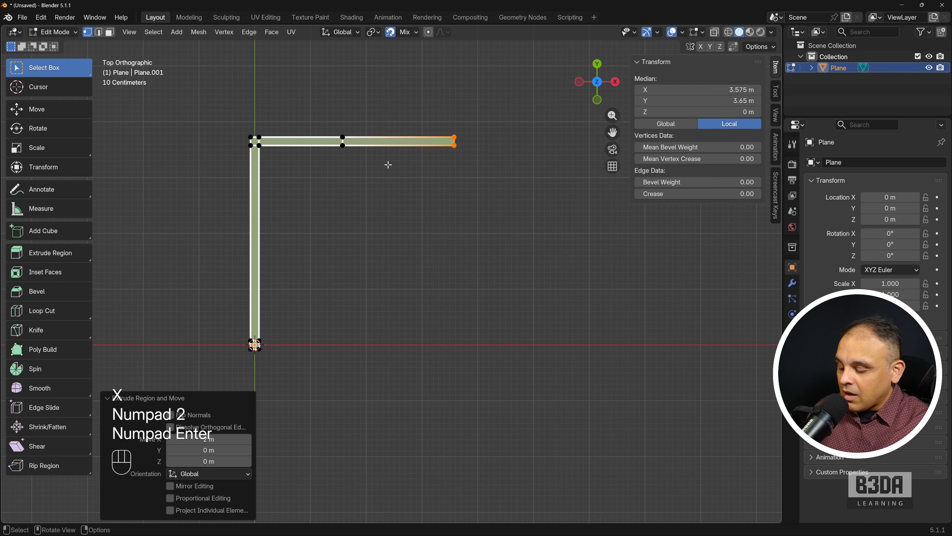
# - Extend the horizontal strip with a third segment by extruding its end edge 1.5 m along the X axis
pyautogui.press('e')
pyautogui.press('x')
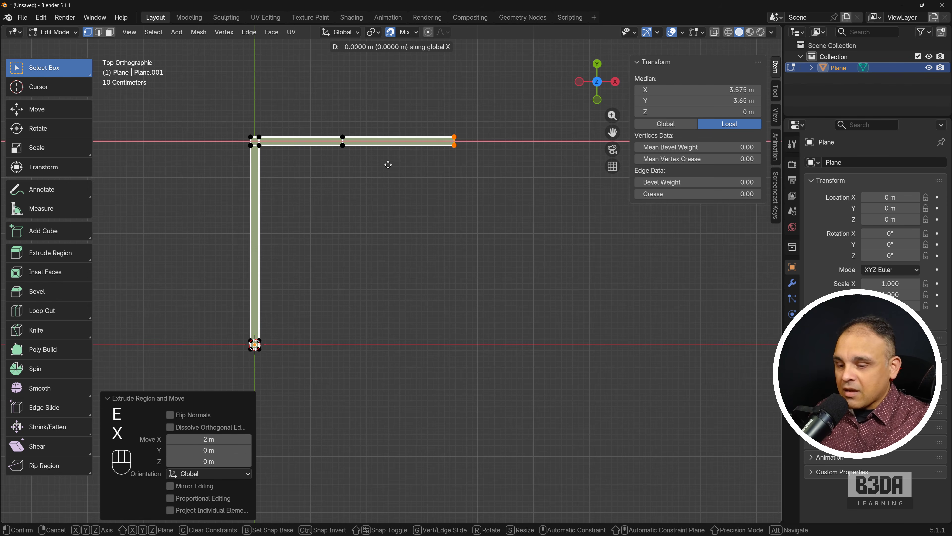
pyautogui.press('KP_1')
pyautogui.press('KP_Decimal')
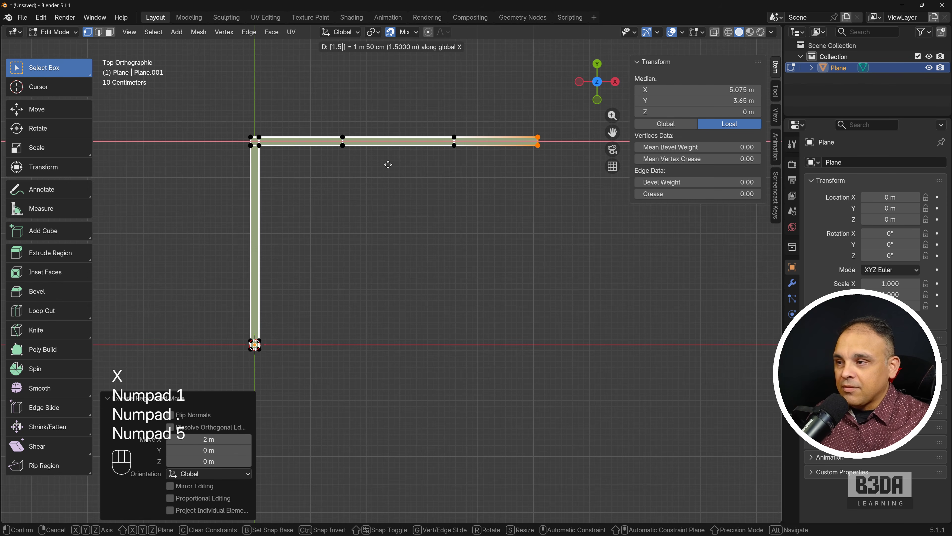
pyautogui.press('KP_Enter')
# - Select the two positive-X vertices of the square at the origin and extrude them 0.15 m along the X axis
pyautogui.scroll(1, 396, 289)
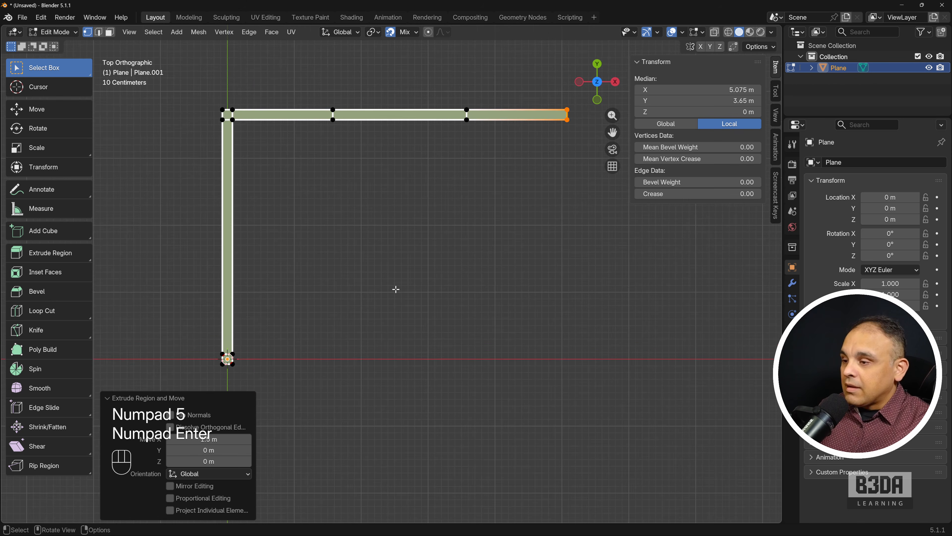
pyautogui.scroll(-1, 395, 289)
pyautogui.scroll(-1, 396, 287)
pyautogui.keyDown('shift'); pyautogui.moveTo(385, 306); pyautogui.dragTo(368, 264, button='middle'); pyautogui.keyUp('shift')
pyautogui.scroll(1, 393, 256)
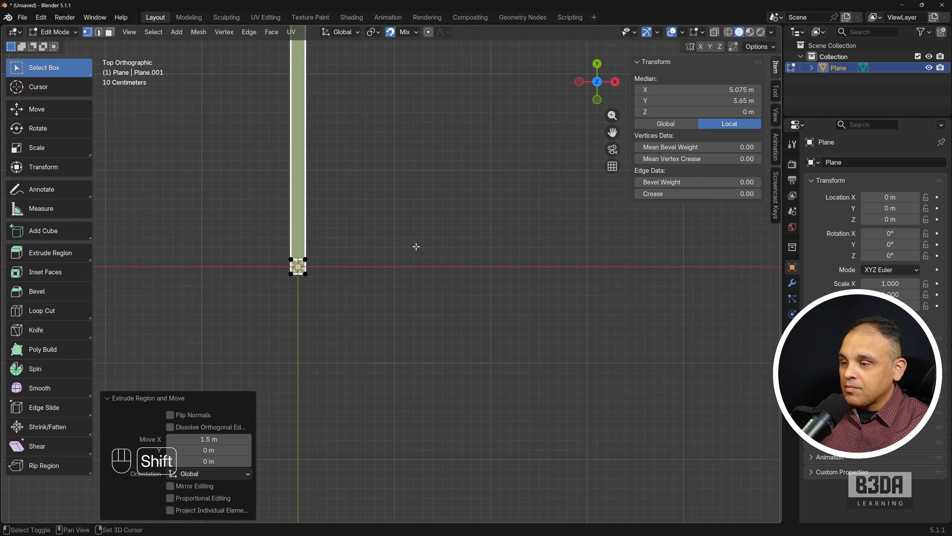
pyautogui.keyDown('shift'); pyautogui.moveTo(416, 247); pyautogui.dragTo(297, 294, button='middle'); pyautogui.keyUp('shift')
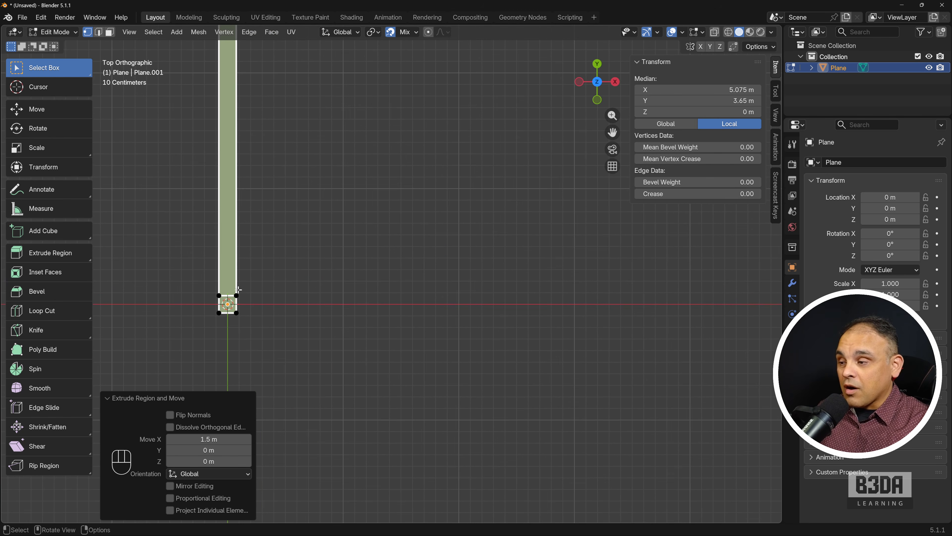
pyautogui.moveTo(228, 286); pyautogui.dragTo(275, 327)
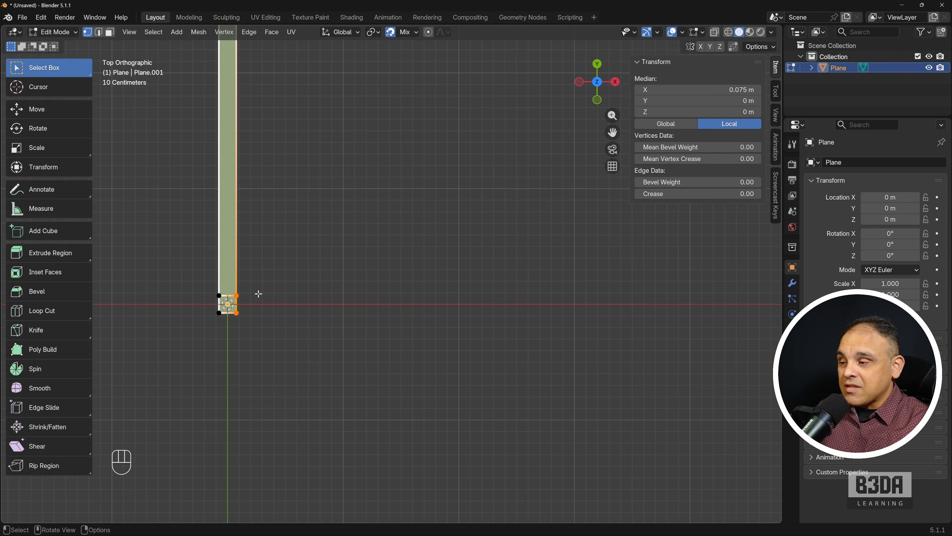
pyautogui.press('e')
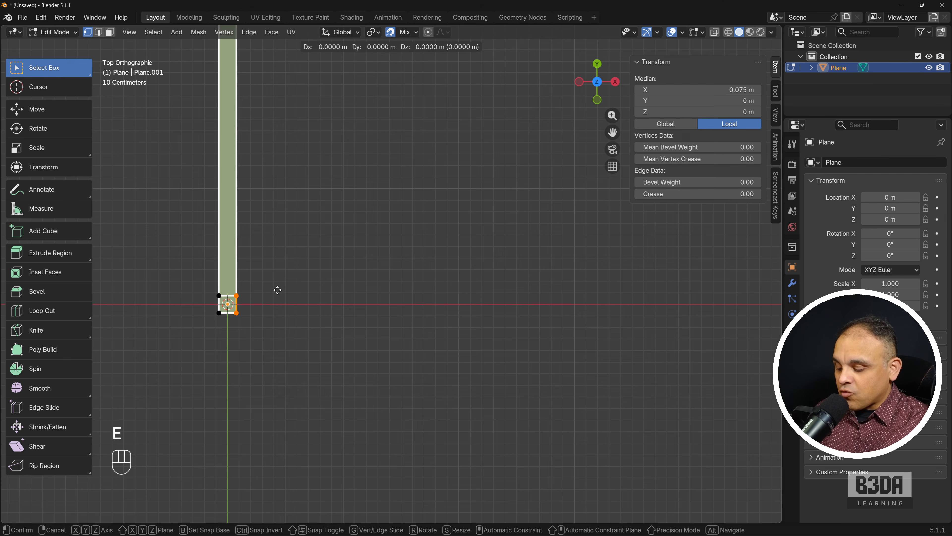
pyautogui.press('x')
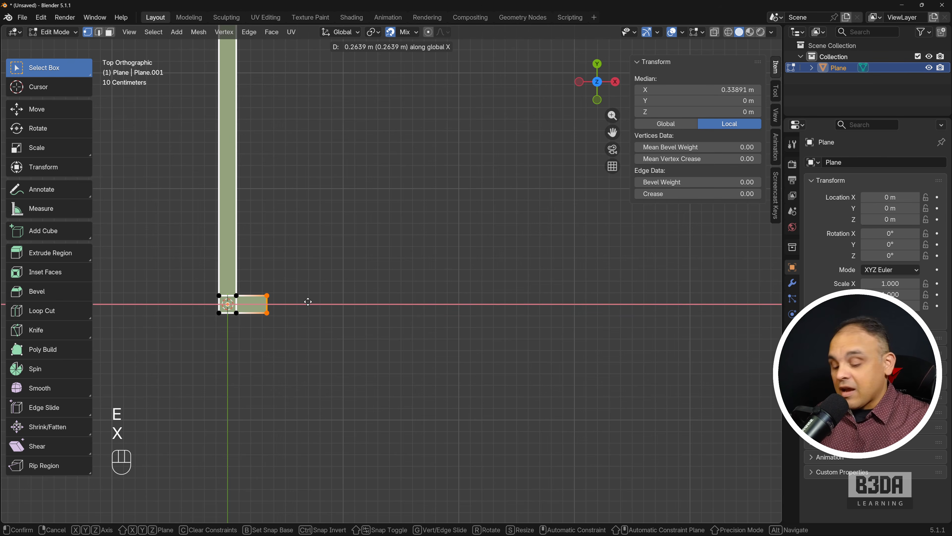
pyautogui.write('0.15')
pyautogui.press('KP_Enter')
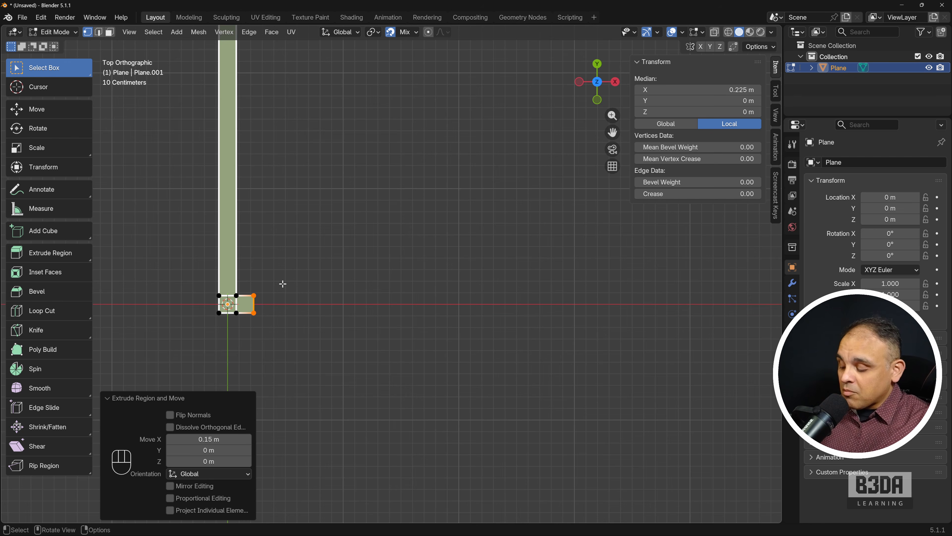
# - Duplicate the short bottom stub's end edge and place the copy 0.8 m away along the X axis
pyautogui.hotkey('shift', 'd')
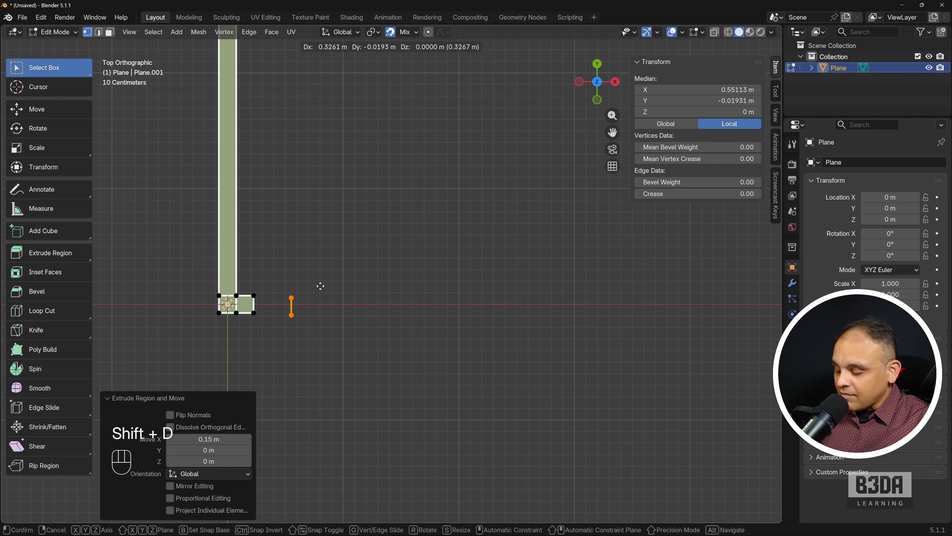
pyautogui.press('x')
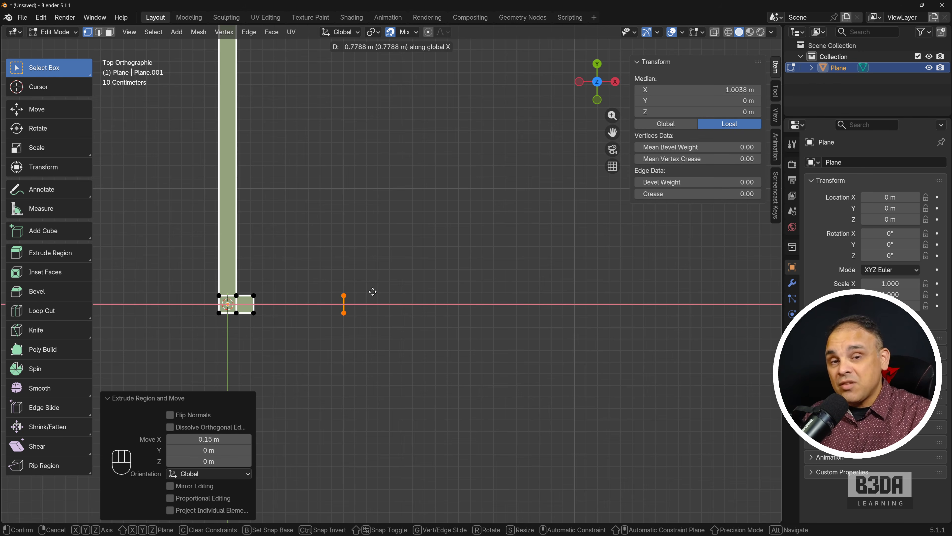
pyautogui.write('0.8')
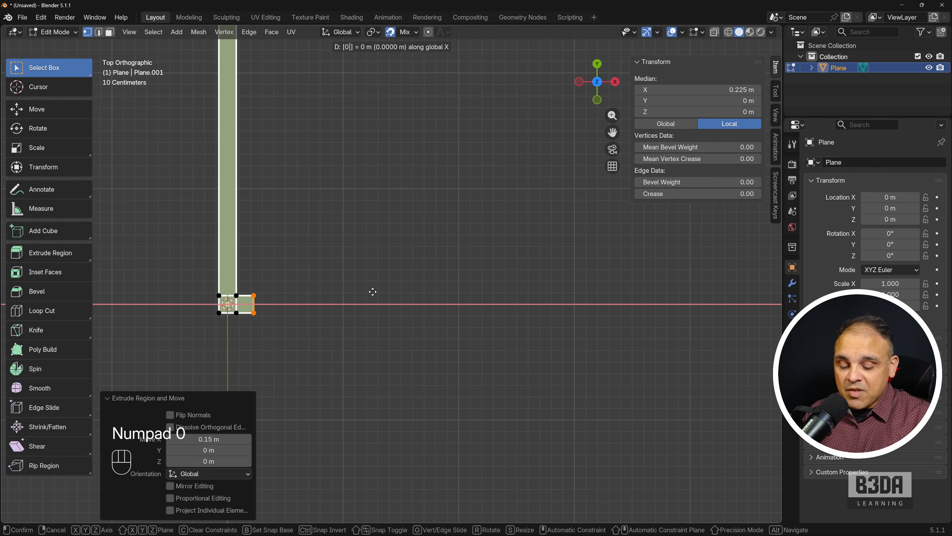
pyautogui.press('KP_Enter')
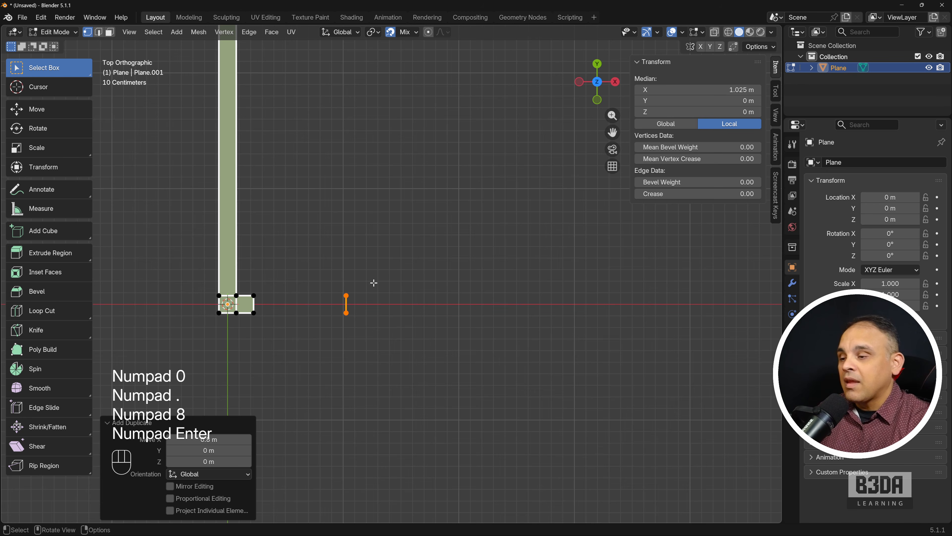
# - Extrude the duplicated edge 0.55 m along the X axis, snapped in line with the upper wall's first division
pyautogui.scroll(-4, 372, 291)
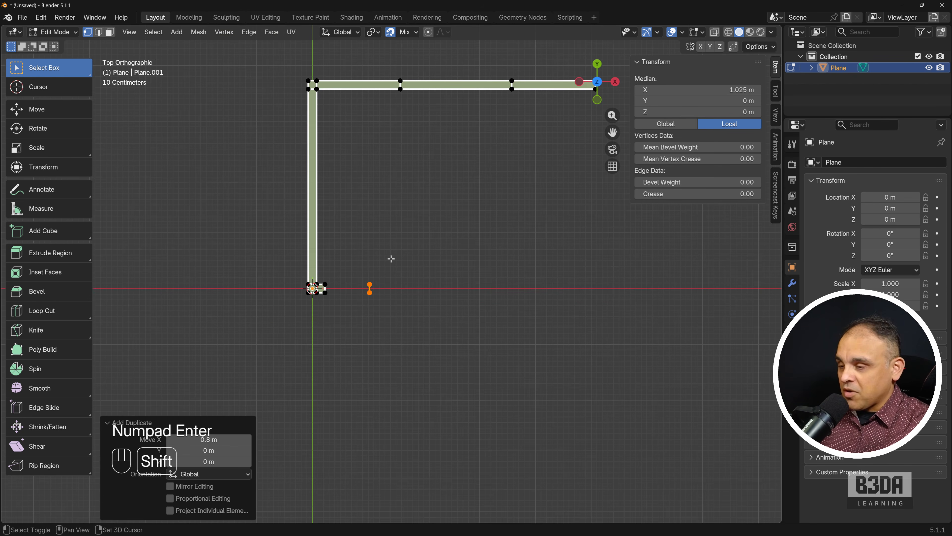
pyautogui.keyDown('shift'); pyautogui.moveTo(368, 261); pyautogui.dragTo(361, 266, button='middle'); pyautogui.keyUp('shift')
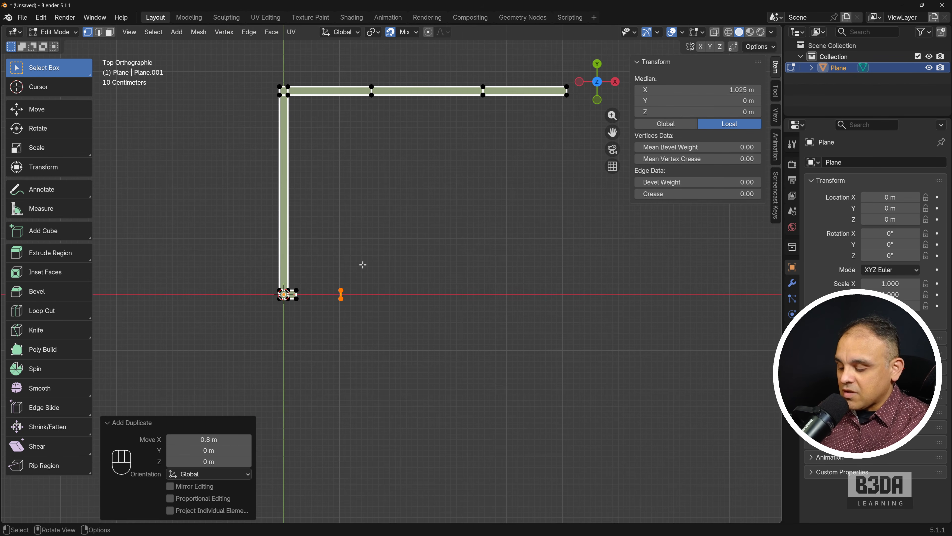
pyautogui.press('e')
pyautogui.press('x')
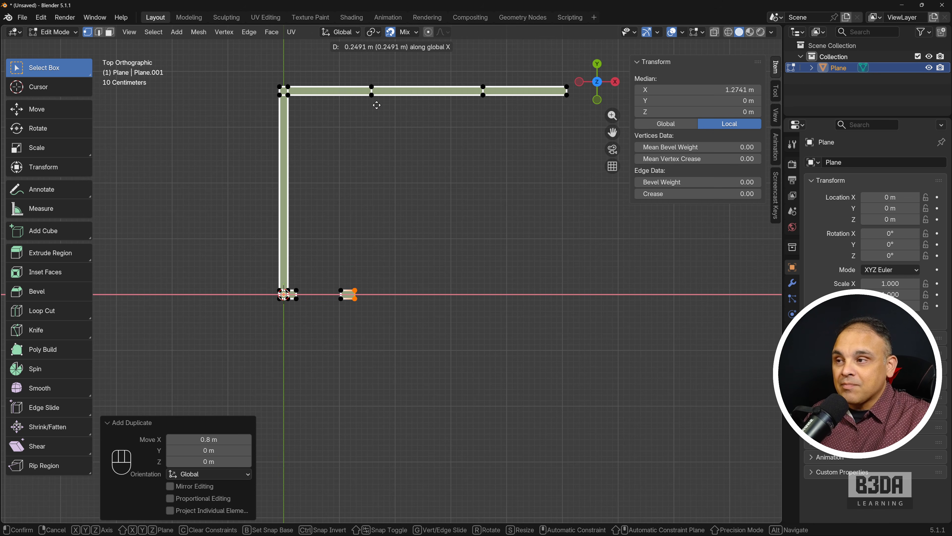
pyautogui.click(373, 96)
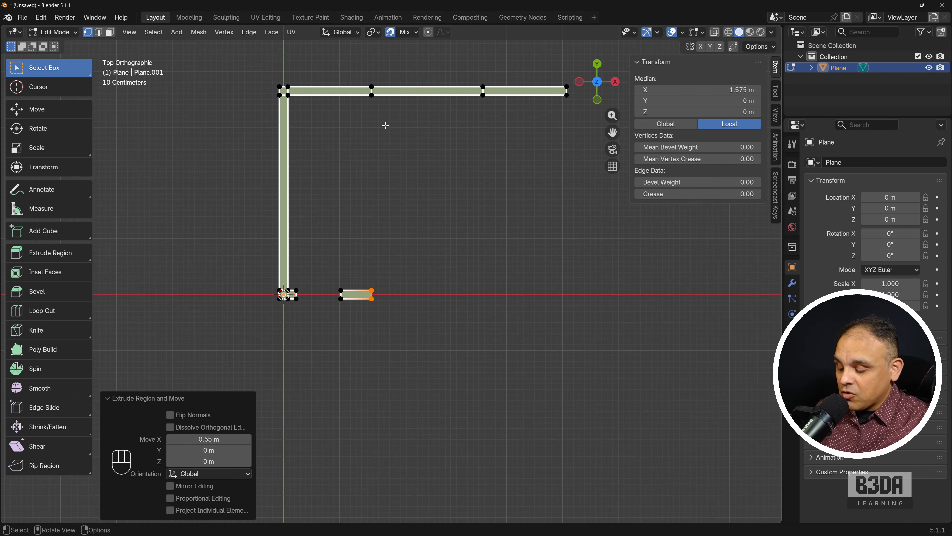
# - Extrude the lower wall's end edge 2 m along X, snapped in line with the upper wall's second division
pyautogui.press('e')
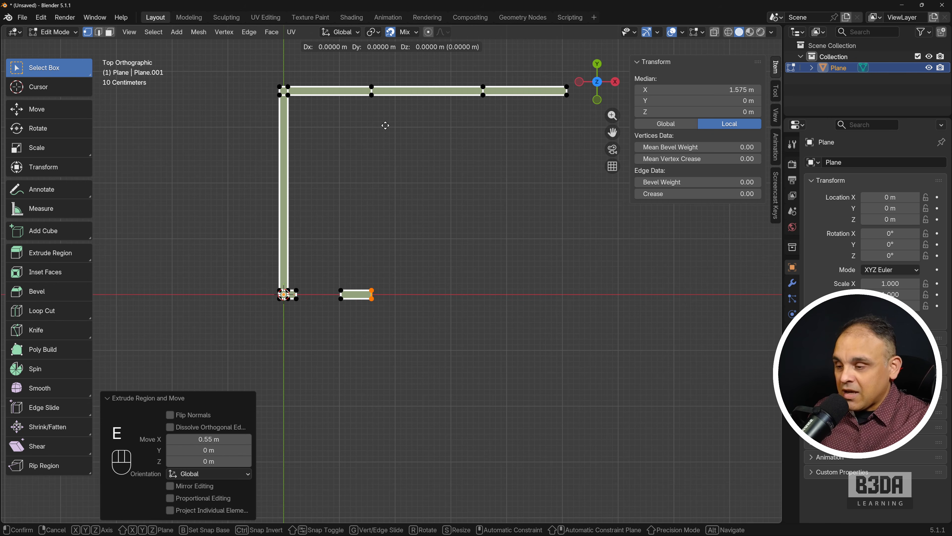
pyautogui.press('x')
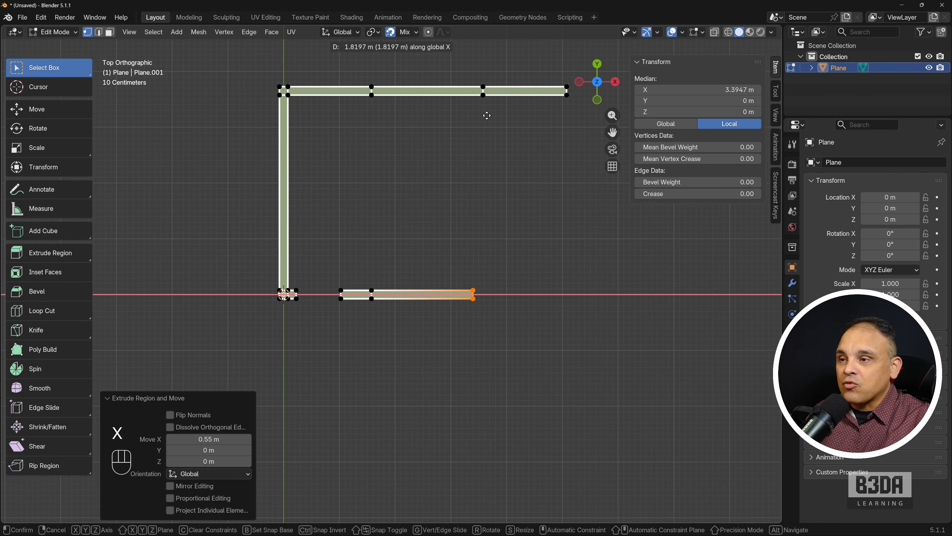
pyautogui.click(483, 95)
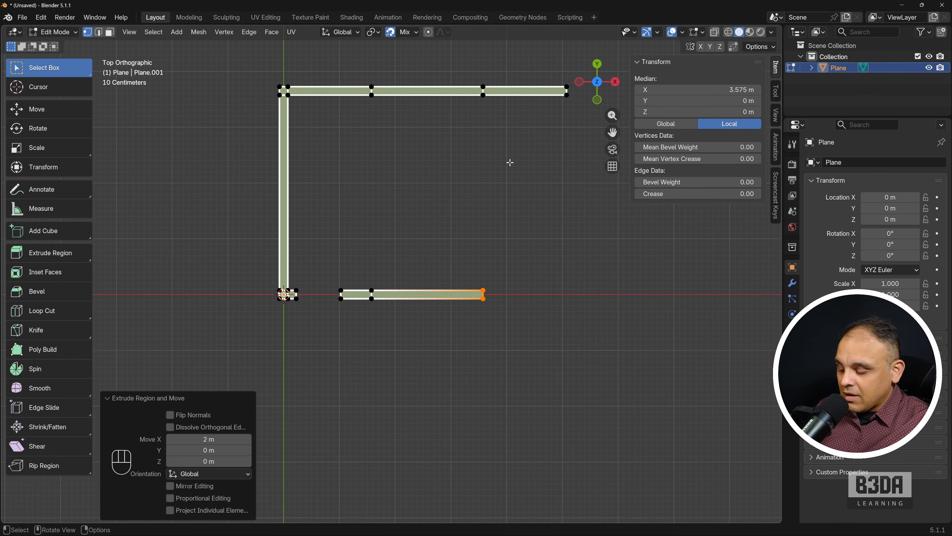
# - Extrude the lower wall's end edge another 1.5 m along X, snapped in line with the upper wall's end
pyautogui.press('e')
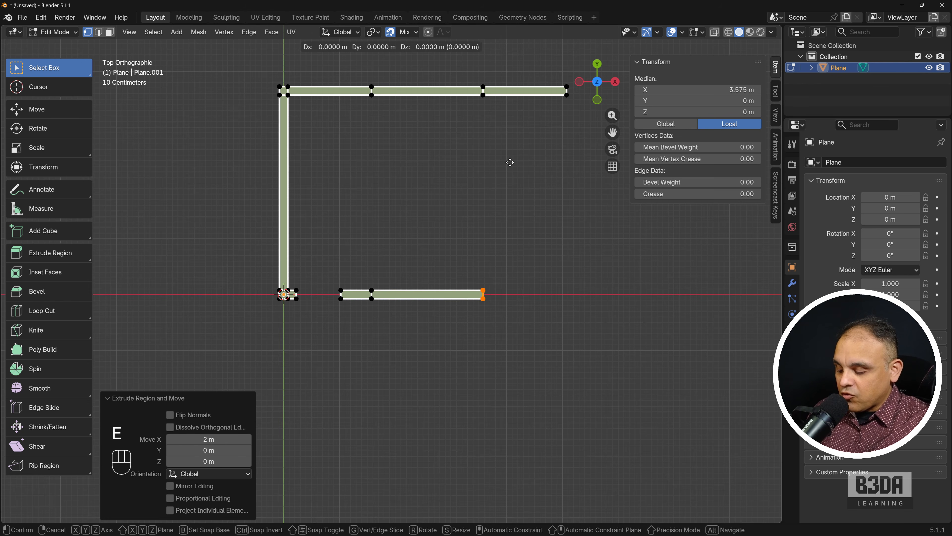
pyautogui.press('x')
pyautogui.click(565, 98)
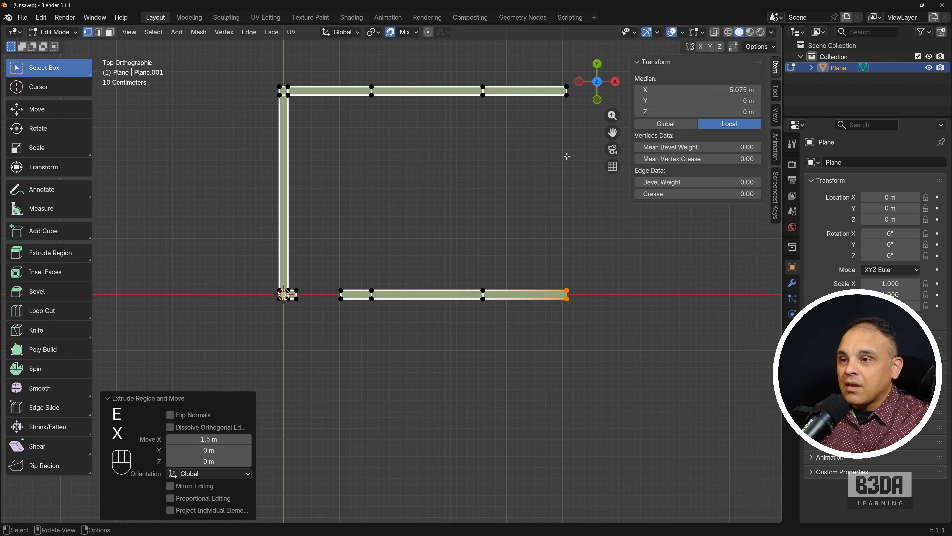
# - Add the upper wall's end edge to the selection and extrude both walls' end edges 0.15 m along the X axis
pyautogui.keyDown('shift'); pyautogui.moveTo(563, 240); pyautogui.dragTo(469, 277, button='middle'); pyautogui.keyUp('shift')
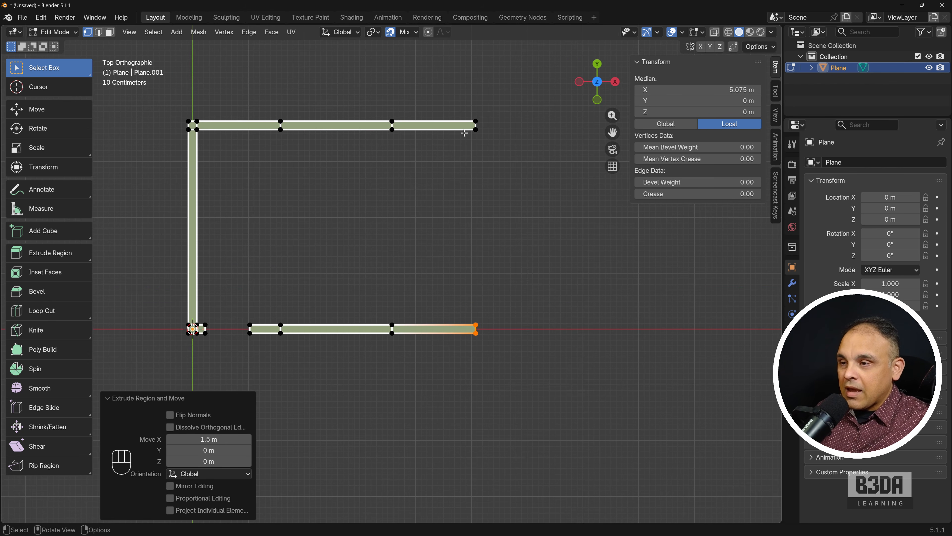
pyautogui.keyDown('shift'); pyautogui.click(494, 144); pyautogui.keyUp('shift')
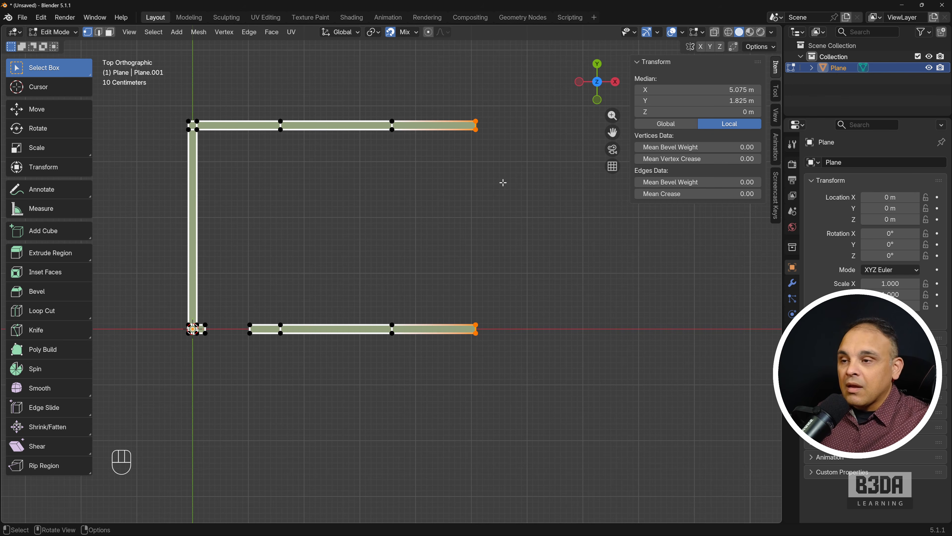
pyautogui.press('e')
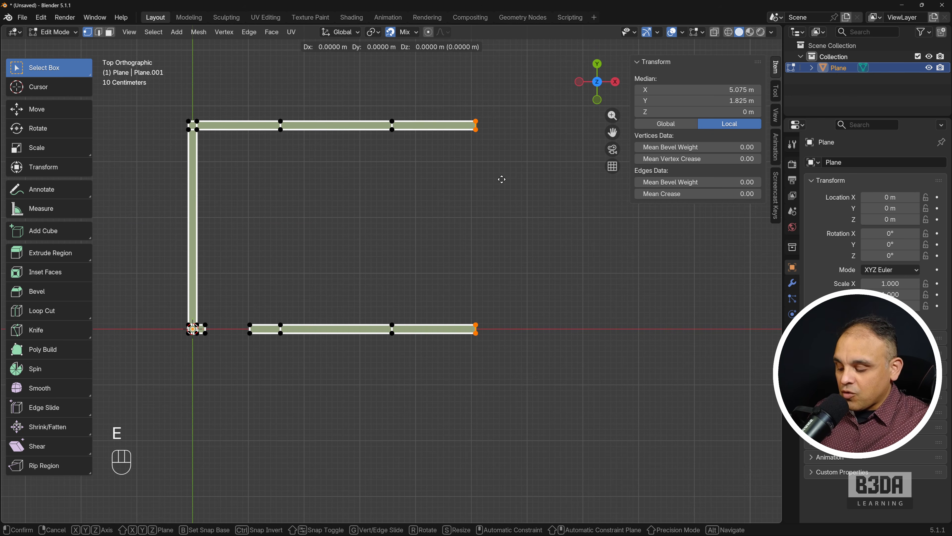
pyautogui.write('x0.15')
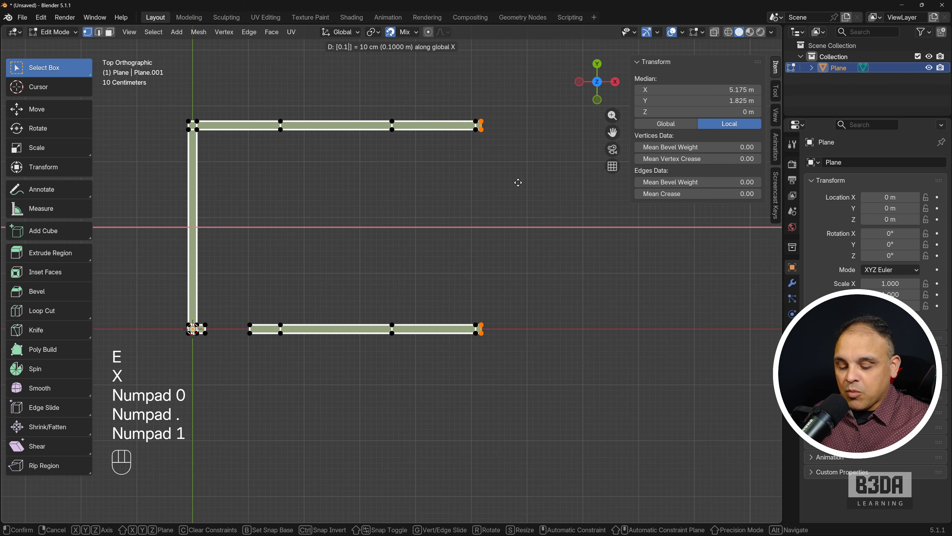
pyautogui.press('KP_Enter')
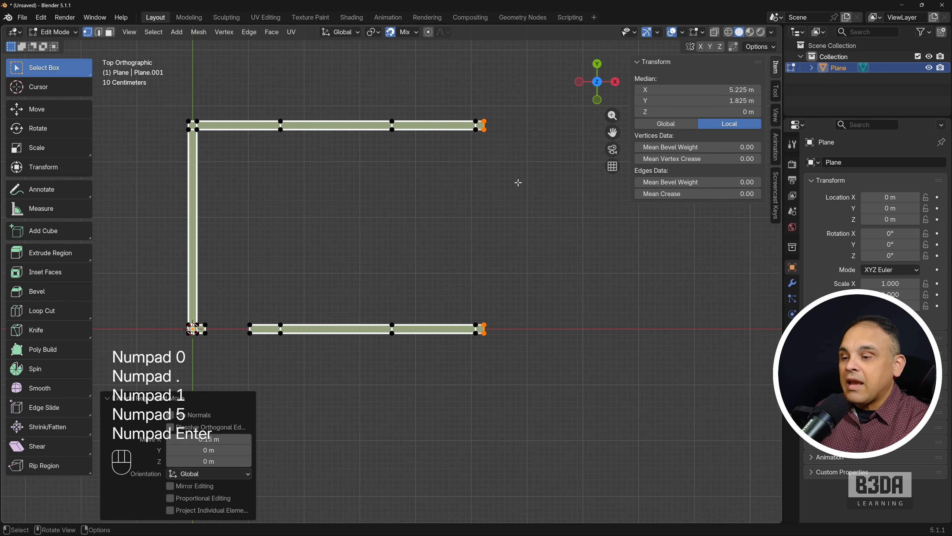
# - Select the facing edges of the new corner squares at the ends of the upper and lower walls
pyautogui.moveTo(469, 126); pyautogui.dragTo(497, 150)
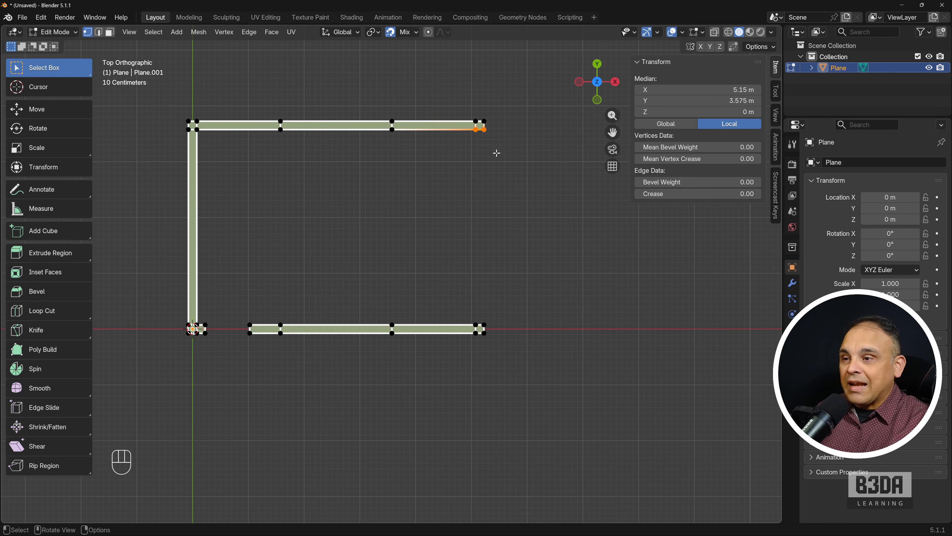
pyautogui.keyDown('shift'); pyautogui.moveTo(471, 316); pyautogui.dragTo(495, 331); pyautogui.keyUp('shift')
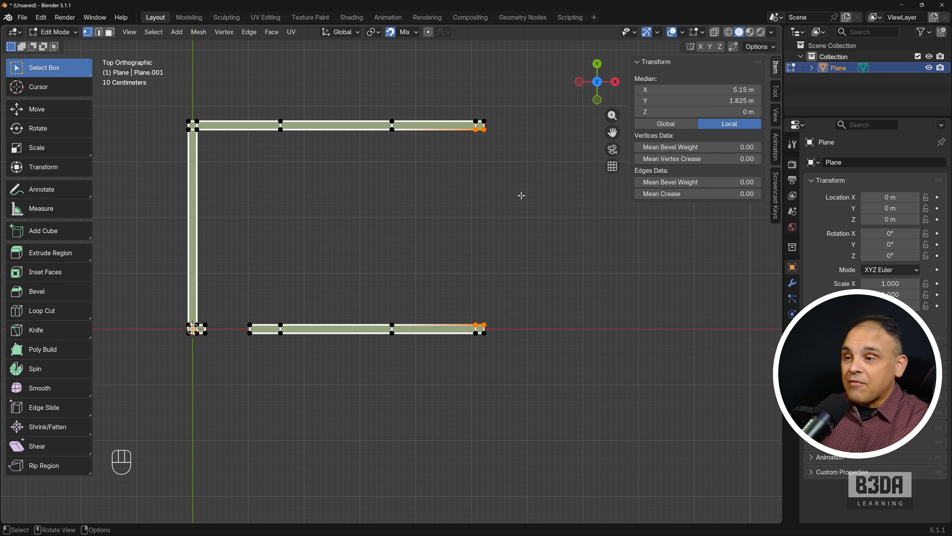
# - Join the outermost facing vertices of the two new corner squares with a single edge, and undo it
pyautogui.click(484, 128)
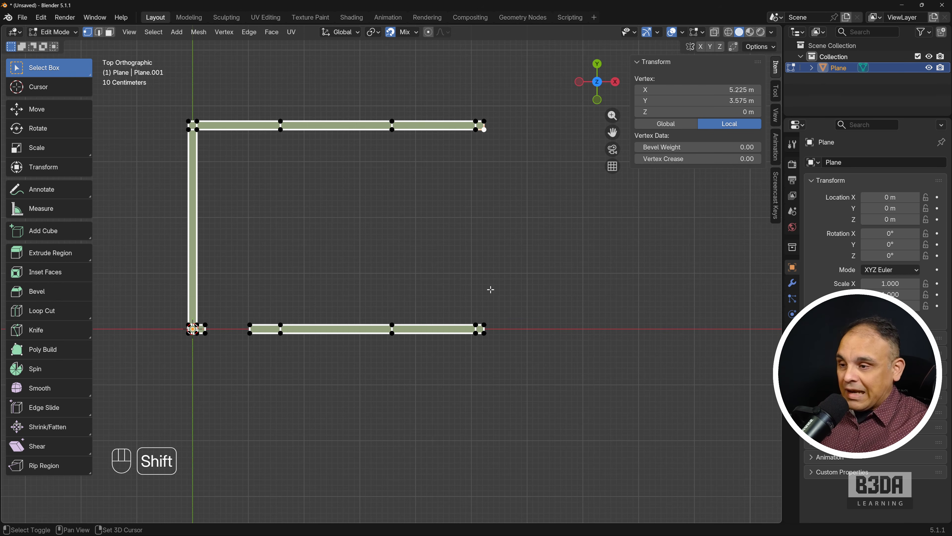
pyautogui.keyDown('shift'); pyautogui.click(484, 325); pyautogui.keyUp('shift')
pyautogui.press('f')
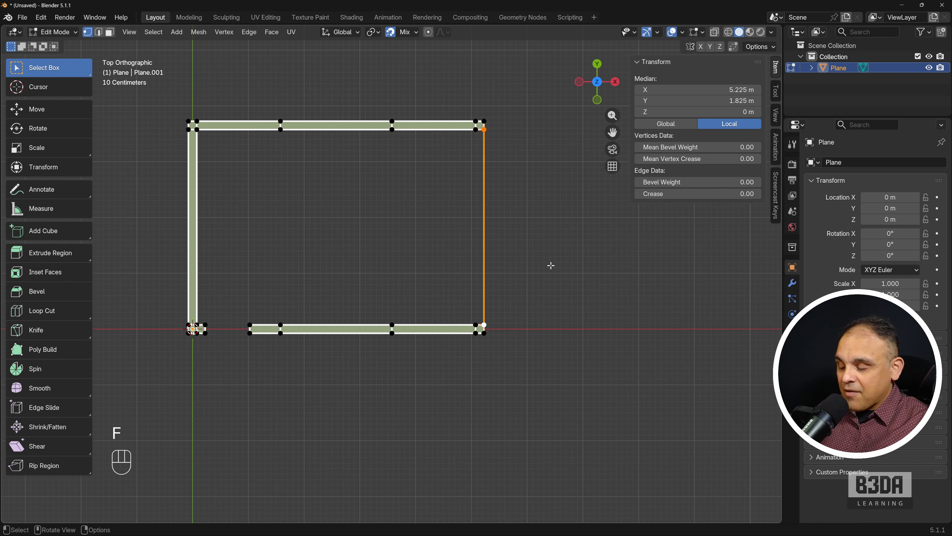
pyautogui.scroll(1, 510, 176)
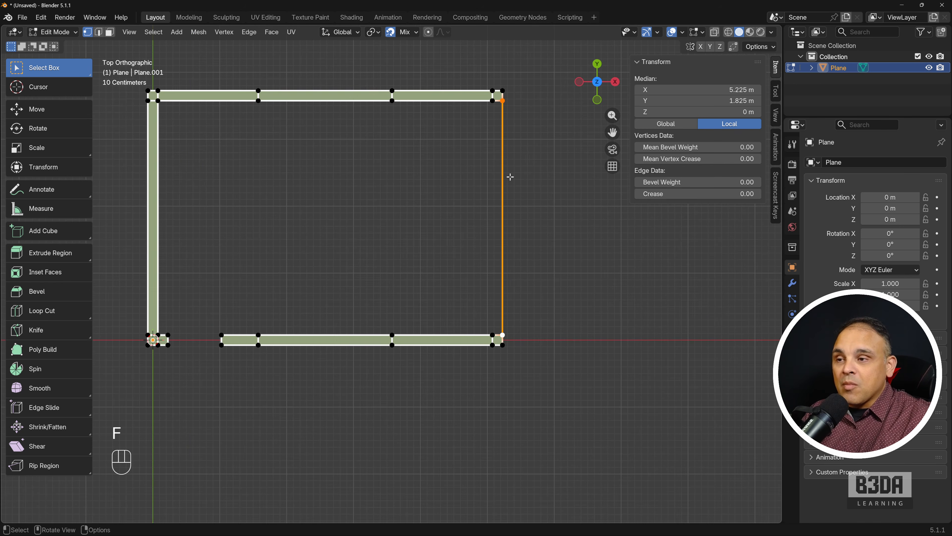
pyautogui.keyDown('shift'); pyautogui.moveTo(510, 177); pyautogui.dragTo(527, 213, button='middle'); pyautogui.keyUp('shift')
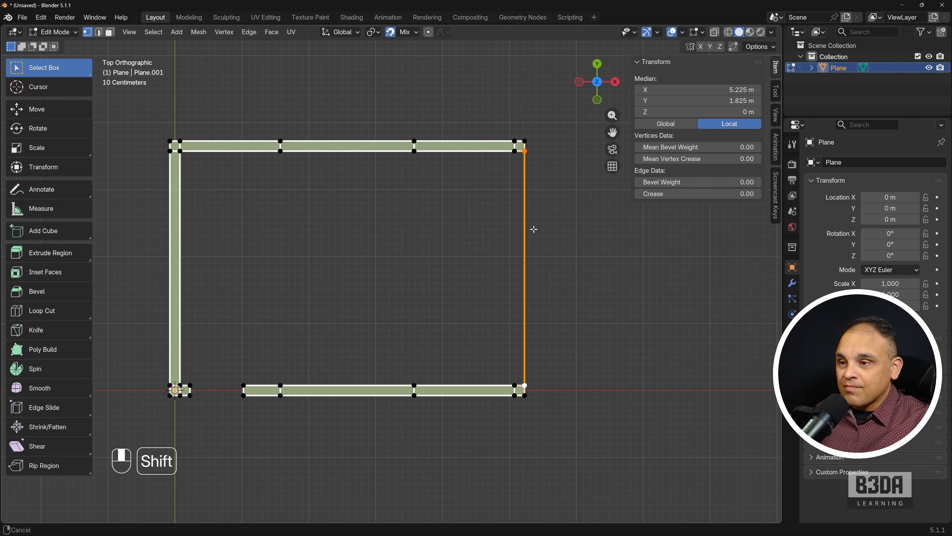
pyautogui.hotkey('ctrl', 'z')
pyautogui.hotkey('ctrl', 'z')
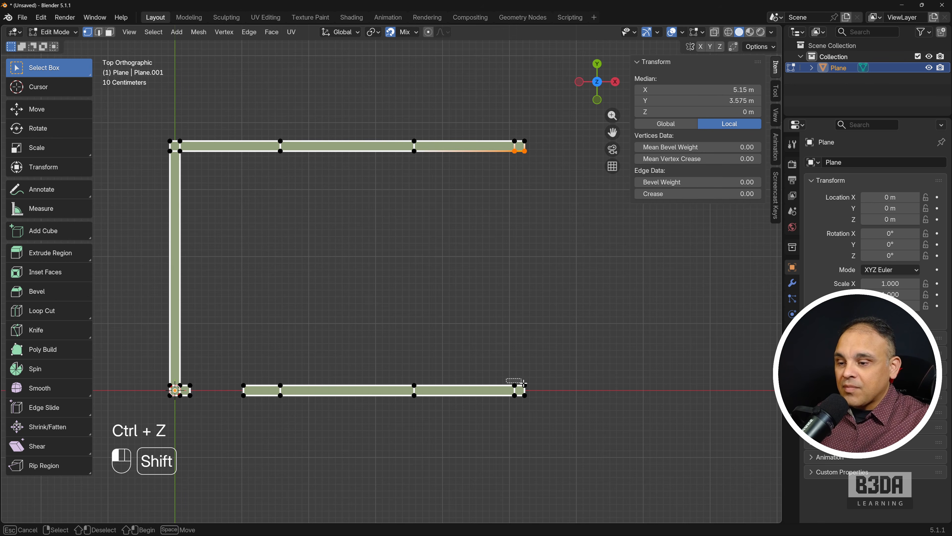
# - Select the facing edges of both new corner squares and fill a face between them to close the wall
pyautogui.keyDown('shift'); pyautogui.moveTo(507, 378); pyautogui.dragTo(534, 394); pyautogui.keyUp('shift')
pyautogui.press('f')
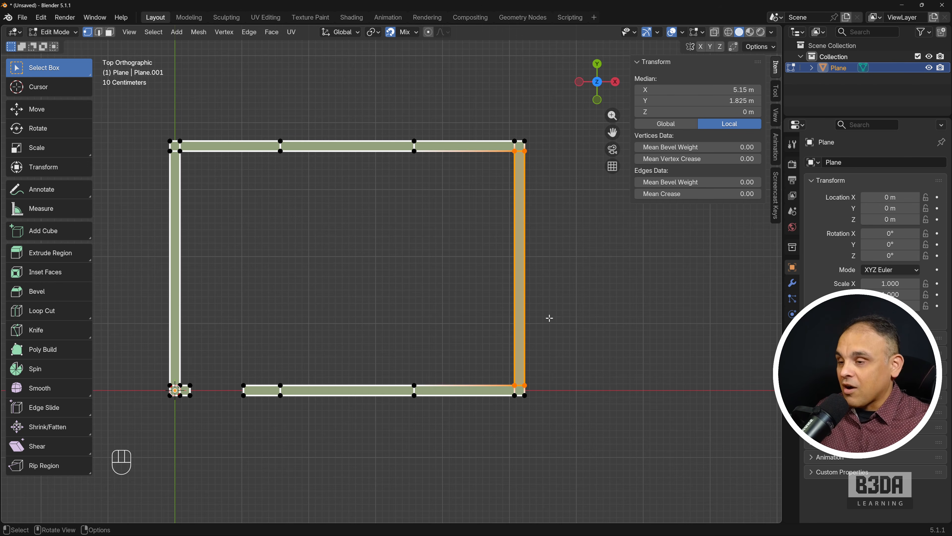
pyautogui.scroll(-1, 474, 283)
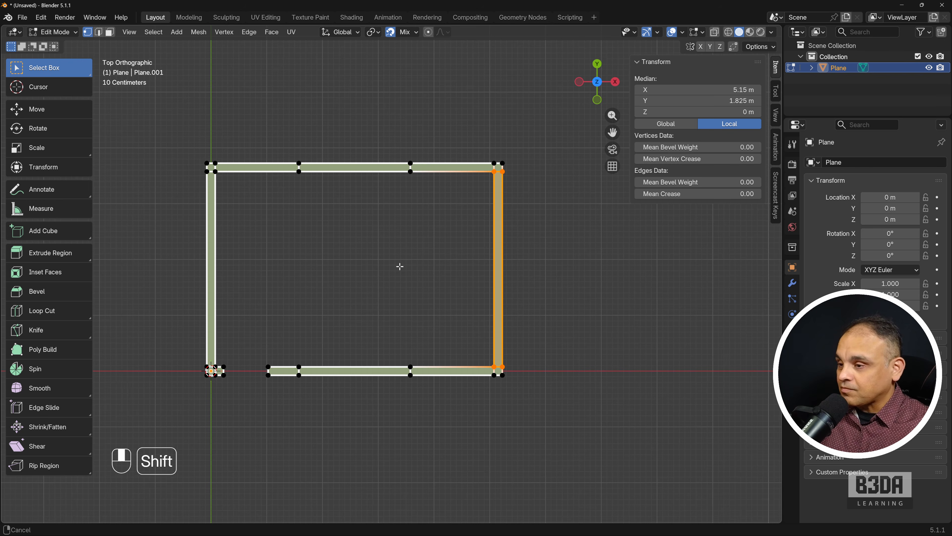
pyautogui.keyDown('shift'); pyautogui.moveTo(399, 265); pyautogui.dragTo(445, 253, button='middle'); pyautogui.keyUp('shift')
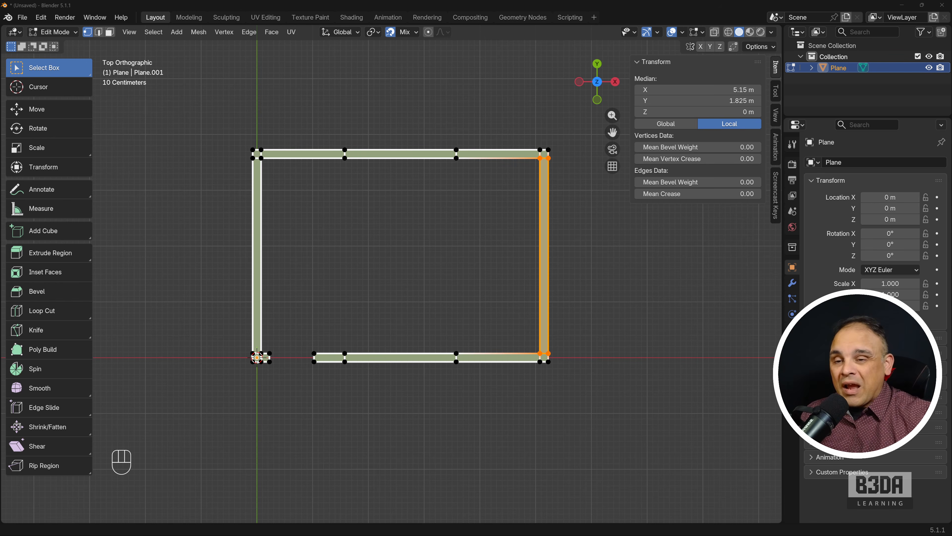
pyautogui.moveTo(427, 300); pyautogui.dragTo(413, 271, button='middle')
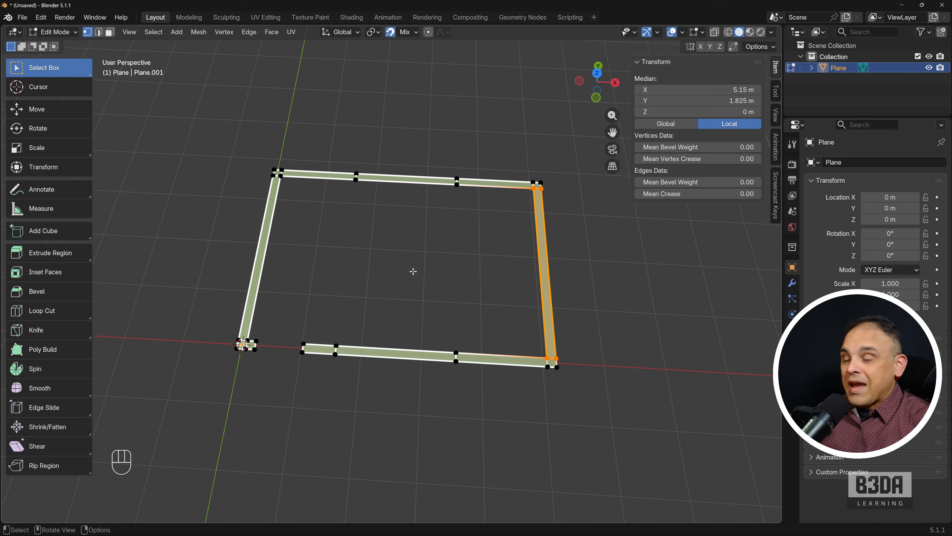
pyautogui.press('KP_7')
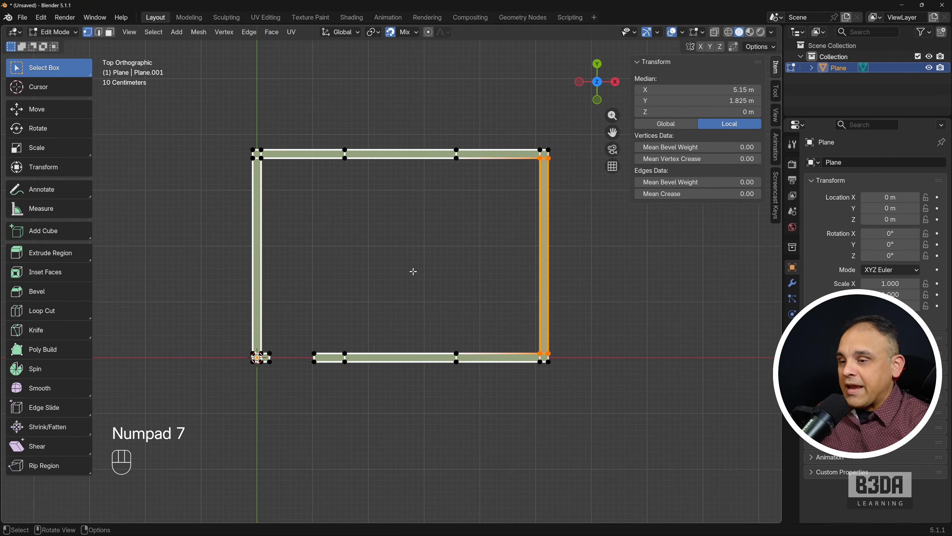
pyautogui.scroll(-2, 405, 264)
pyautogui.keyDown('shift'); pyautogui.moveTo(416, 227); pyautogui.dragTo(312, 273, button='middle'); pyautogui.keyUp('shift')
pyautogui.hotkey('ctrl', 'shift', '3')
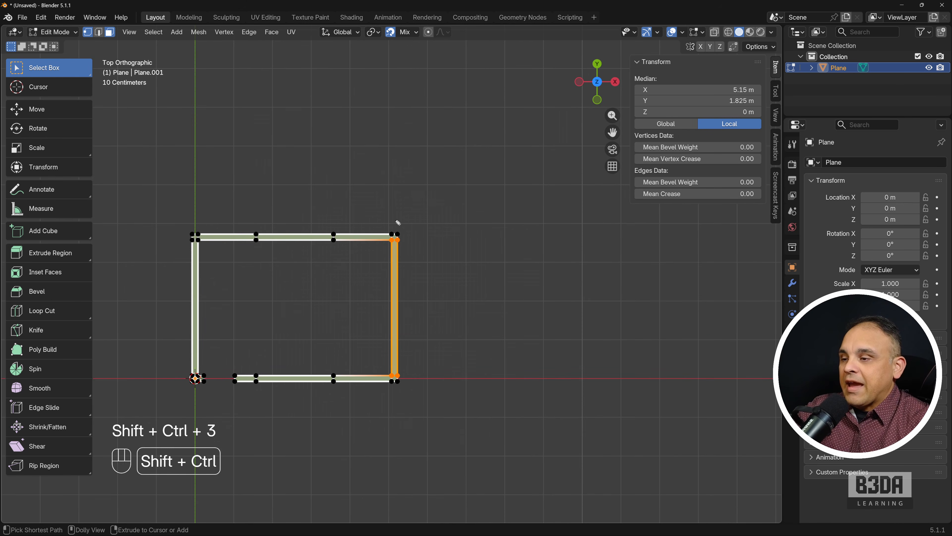
pyautogui.moveTo(396, 231)
pyautogui.mouseDown()
pyautogui.moveTo(402, 93)
pyautogui.moveTo(475, 76)
pyautogui.moveTo(551, 74)
pyautogui.moveTo(563, 359)
pyautogui.moveTo(530, 373)
pyautogui.moveTo(403, 382)
pyautogui.mouseUp()
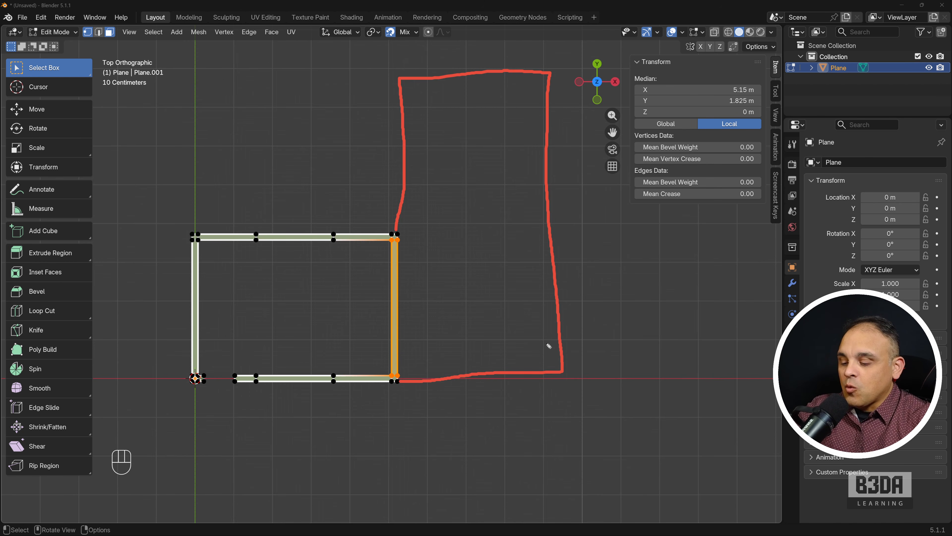
pyautogui.hotkey('ctrl', 'z')
# - Use vertex-only selection and select the two outer upper vertices of the corner square where the upper wall meets the new wall
pyautogui.scroll(2, 445, 273)
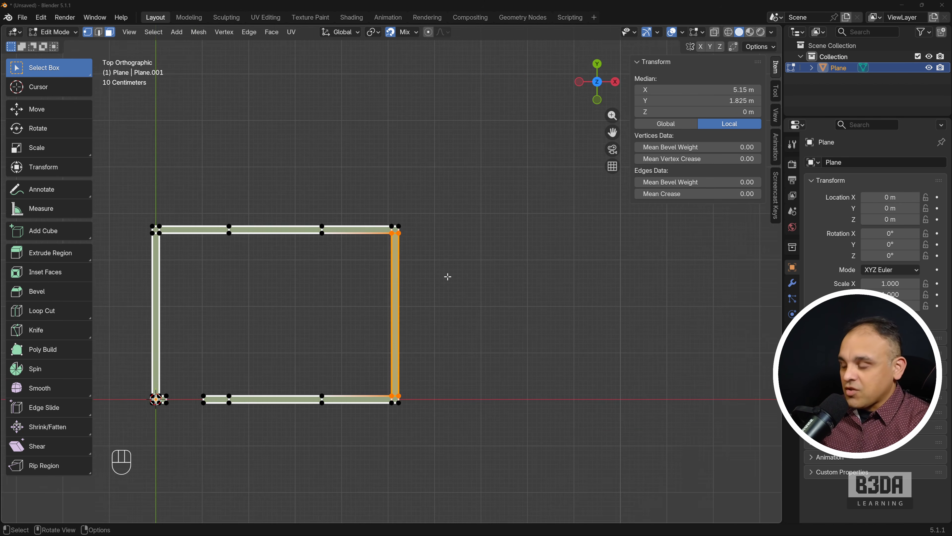
pyautogui.keyDown('shift'); pyautogui.moveTo(444, 270); pyautogui.dragTo(474, 278, button='middle'); pyautogui.keyUp('shift')
pyautogui.scroll(-1, 509, 273)
pyautogui.moveTo(415, 228); pyautogui.dragTo(444, 239)
pyautogui.scroll(-1, 457, 234)
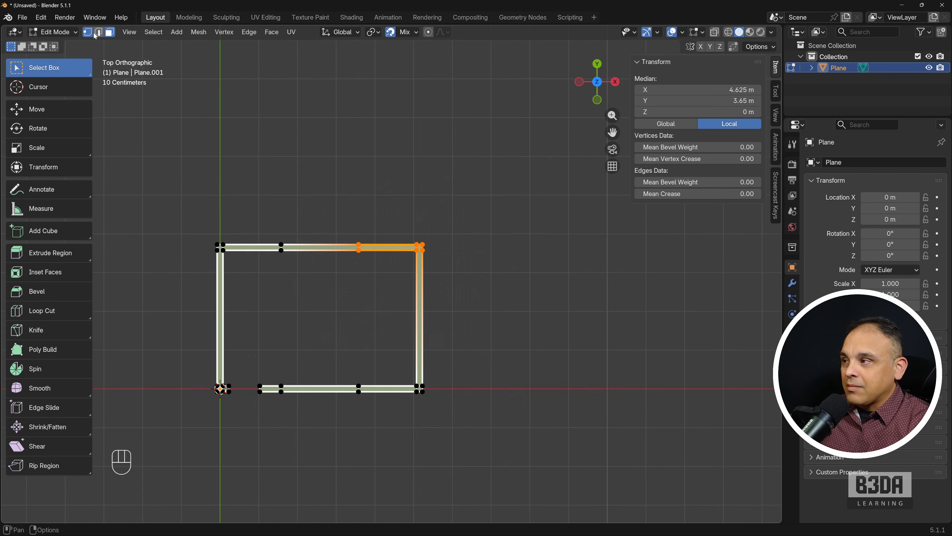
pyautogui.click(431, 245)
pyautogui.scroll(-1, 445, 244)
pyautogui.scroll(5, 423, 249)
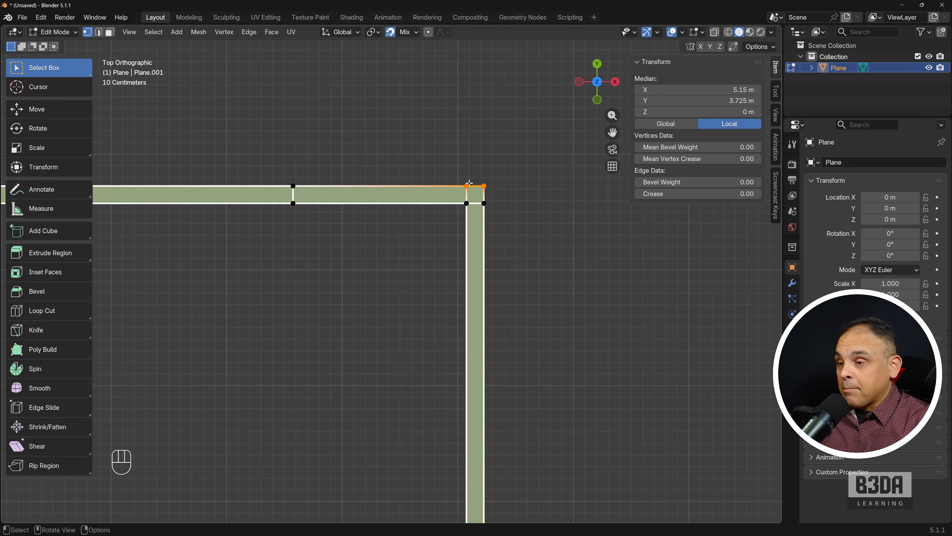
# - Extrude the two selected corner vertices 3 m along the Y axis to start the second room's wall
pyautogui.scroll(-5, 487, 250)
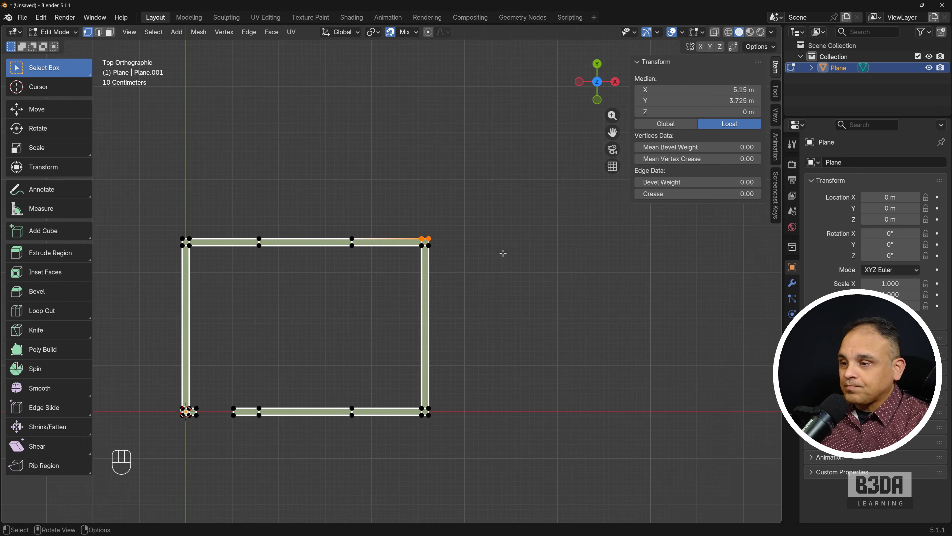
pyautogui.scroll(-1, 476, 247)
pyautogui.keyDown('shift'); pyautogui.moveTo(473, 232); pyautogui.dragTo(474, 244, button='middle'); pyautogui.keyUp('shift')
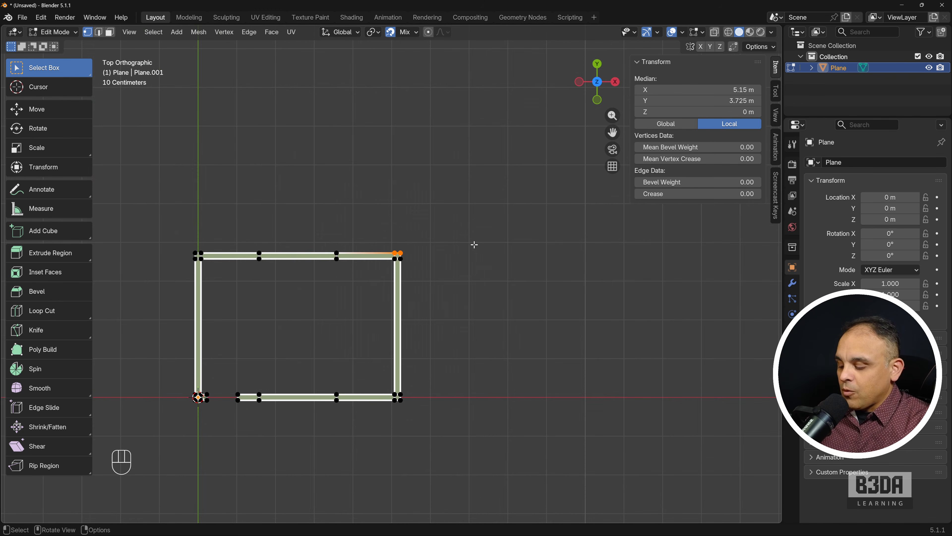
pyautogui.press('e')
pyautogui.press('y')
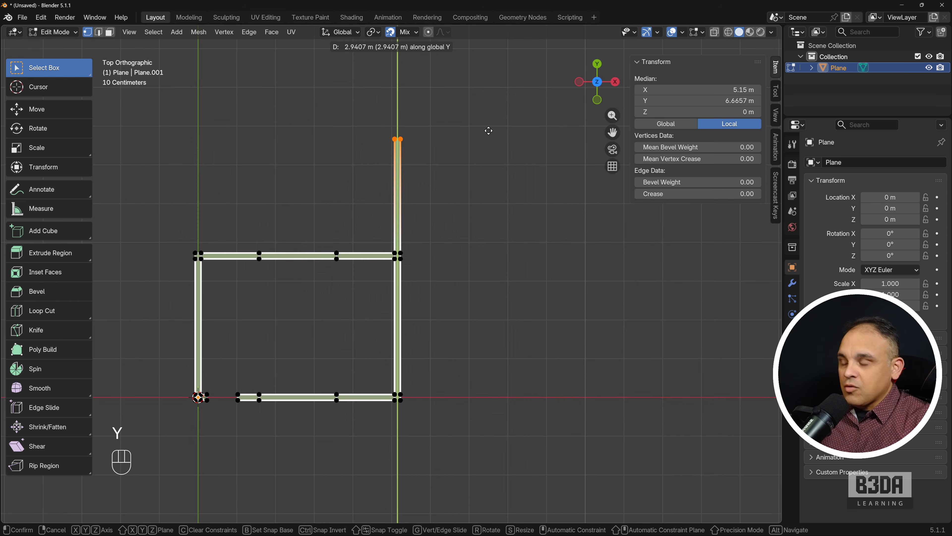
pyautogui.press('KP_3')
pyautogui.press('KP_Enter')
# - Extrude the end of the new wall 0.15 m along the Y axis to form a corner square
pyautogui.press('e')
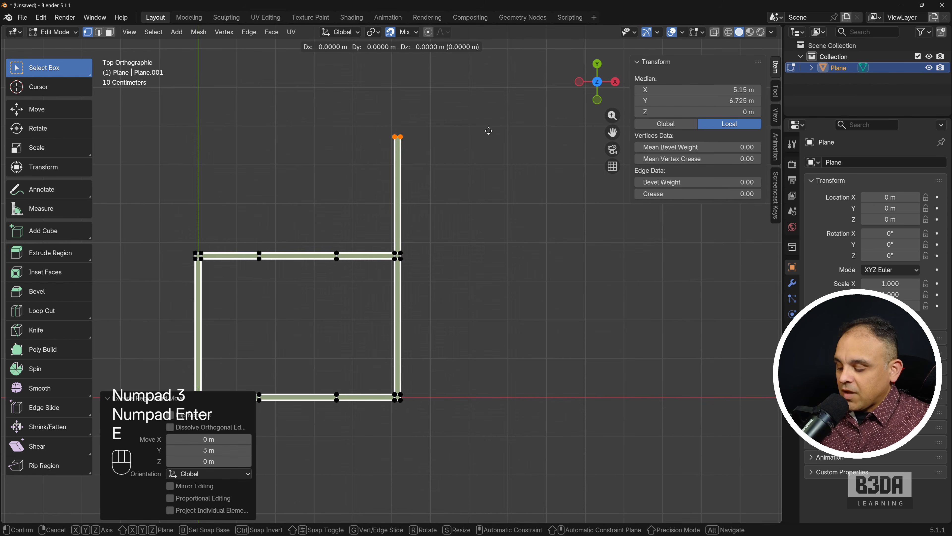
pyautogui.press('y')
pyautogui.press('KP_0')
pyautogui.press('KP_Decimal')
pyautogui.press('KP_1')
pyautogui.press('KP_5')
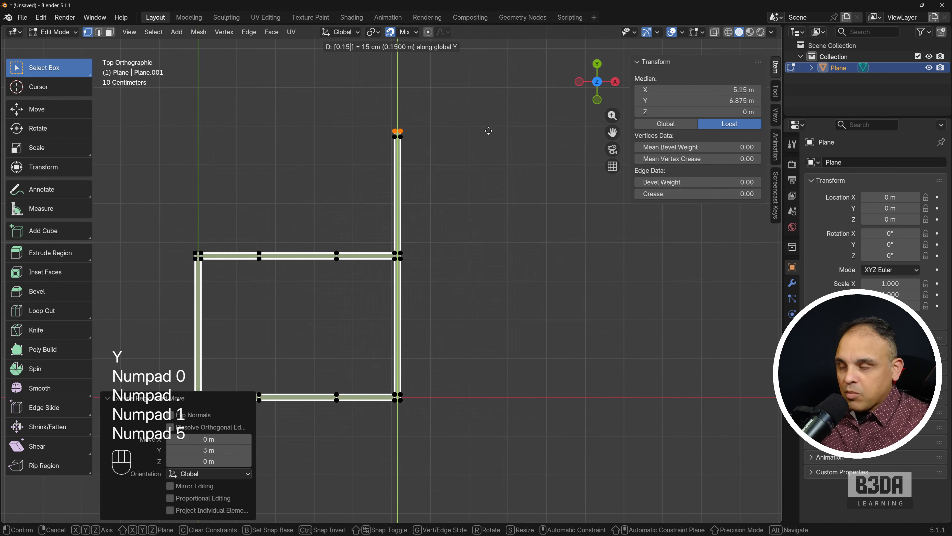
pyautogui.press('KP_Enter')
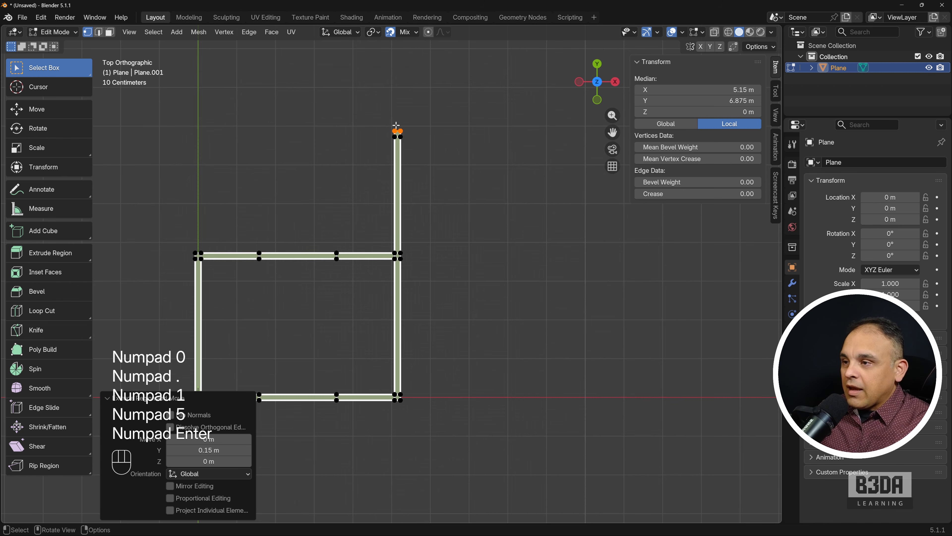
# - Select the outer side edges of the new upper corner square and the lower wall's end corner, and extrude both 3 m along X
pyautogui.moveTo(398, 125); pyautogui.dragTo(412, 144)
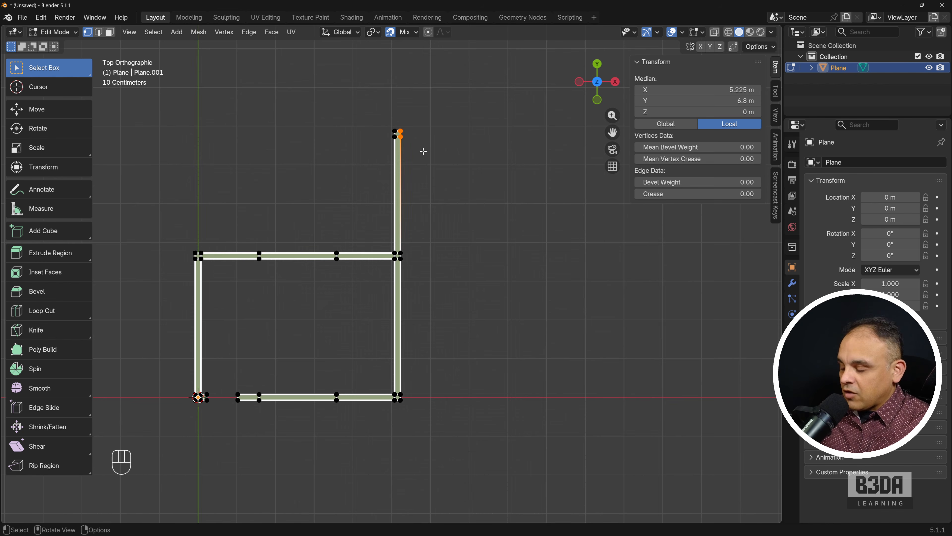
pyautogui.keyDown('shift'); pyautogui.click(400, 397); pyautogui.keyUp('shift')
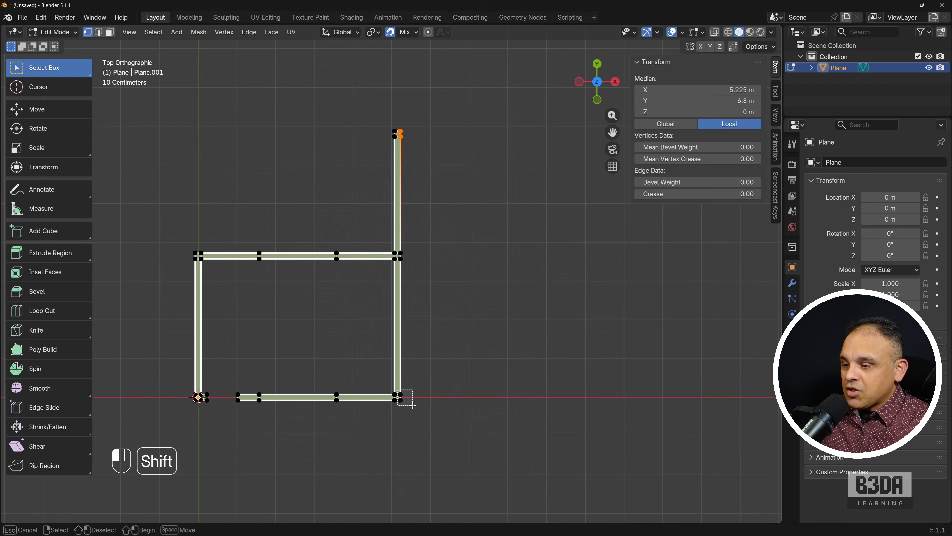
pyautogui.press('e')
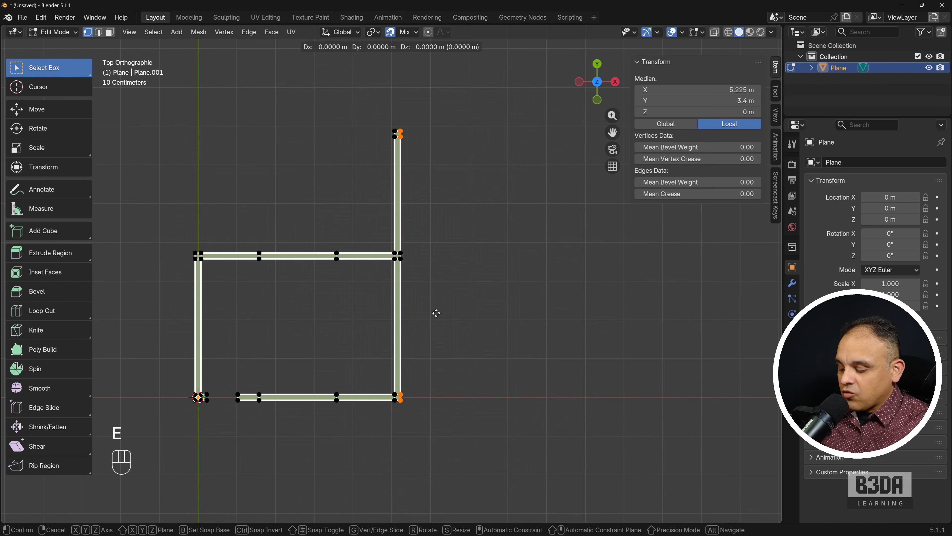
pyautogui.press('x')
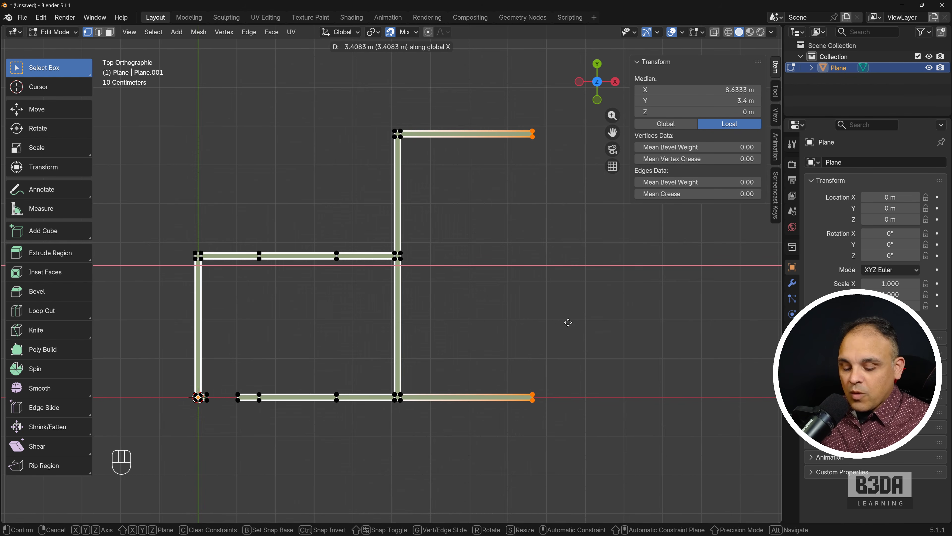
pyautogui.press('KP_3')
pyautogui.press('KP_Enter')
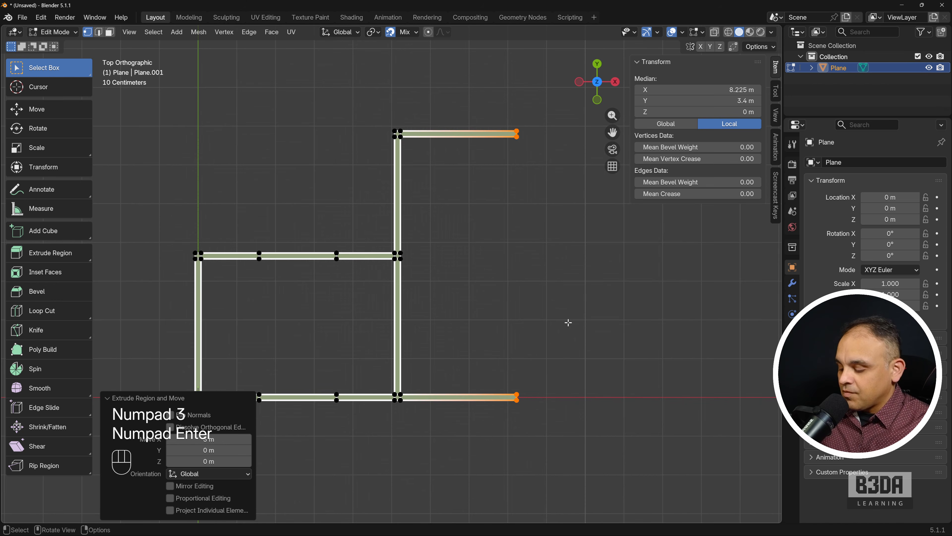
# - Extrude the ends of both new horizontal walls 0.15 m along the X axis to form corner squares
pyautogui.press('e')
pyautogui.press('x')
pyautogui.press('KP_0')
pyautogui.press('KP_Decimal')
pyautogui.press('KP_1')
pyautogui.press('KP_5')
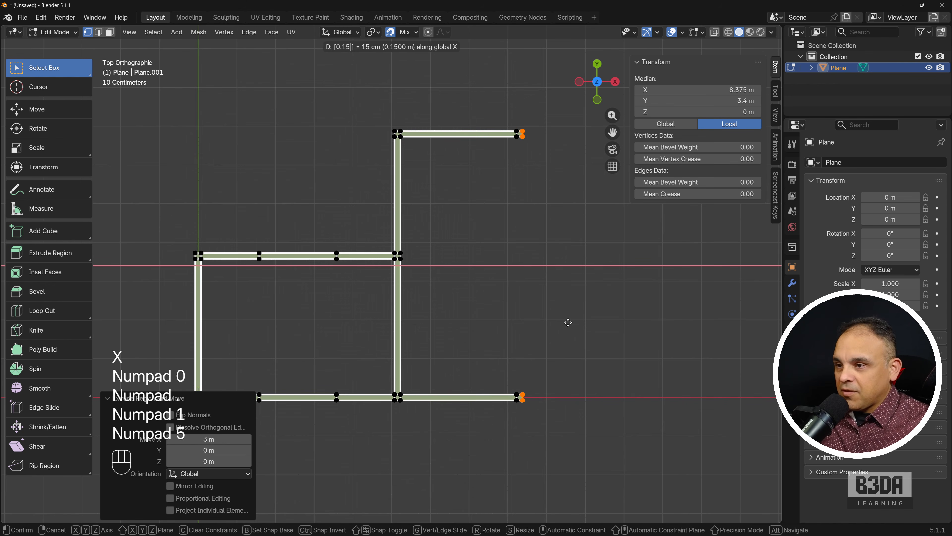
pyautogui.press('KP_Enter')
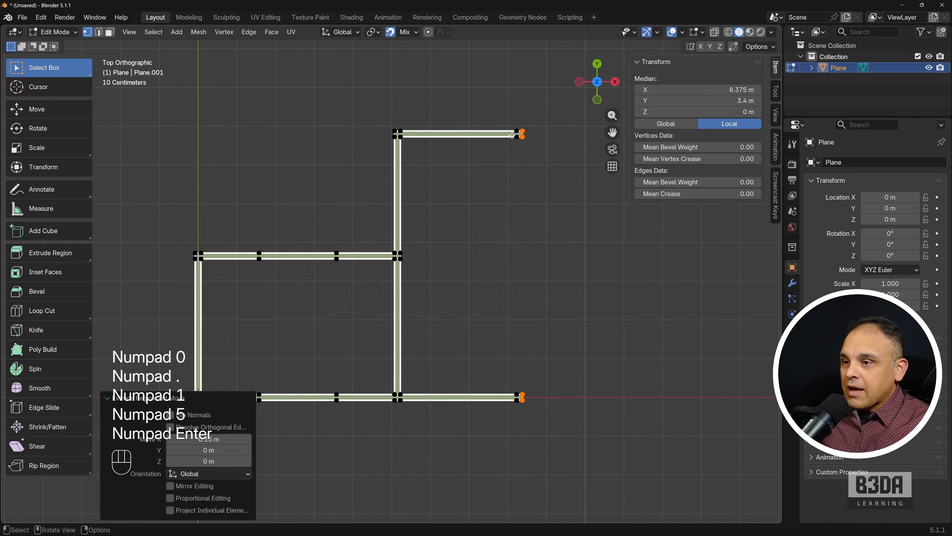
# - Select the facing edges of the two new corner squares, fill a face between them to close the second room, and deselect everything
pyautogui.moveTo(510, 132); pyautogui.dragTo(545, 160)
pyautogui.keyDown('shift'); pyautogui.moveTo(517, 388); pyautogui.dragTo(524, 397); pyautogui.keyUp('shift')
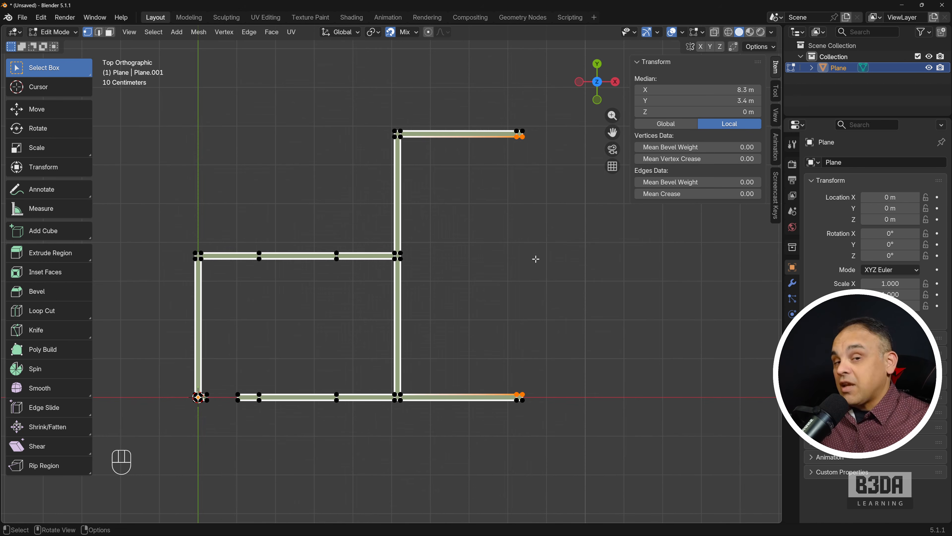
pyautogui.press('f')
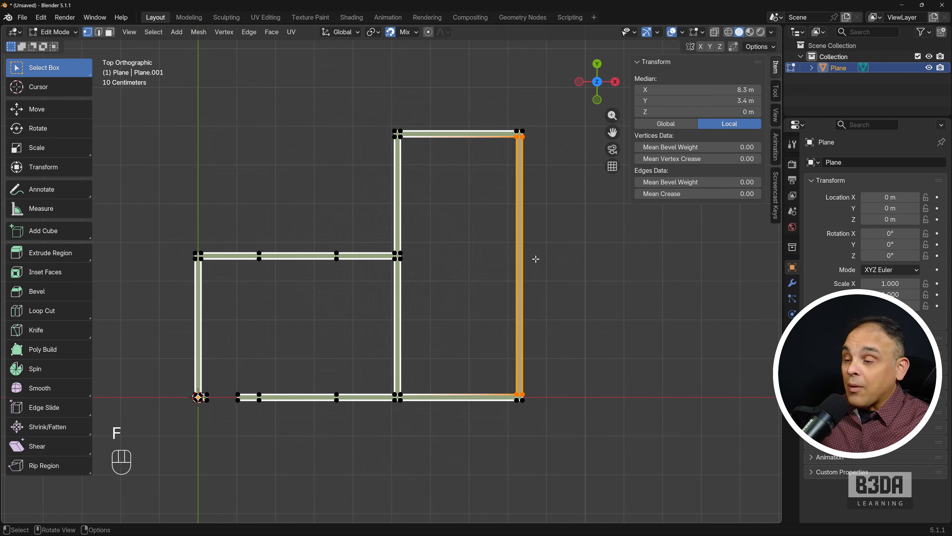
pyautogui.click(536, 259)
pyautogui.scroll(1, 499, 292)
pyautogui.scroll(-1, 465, 306)
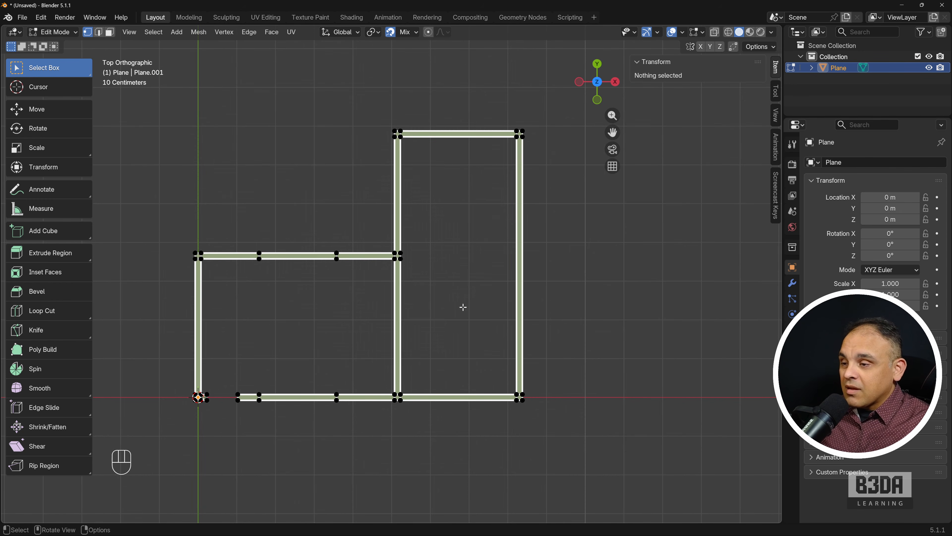
pyautogui.keyDown('shift'); pyautogui.moveTo(459, 306); pyautogui.dragTo(481, 306, button='middle'); pyautogui.keyUp('shift')
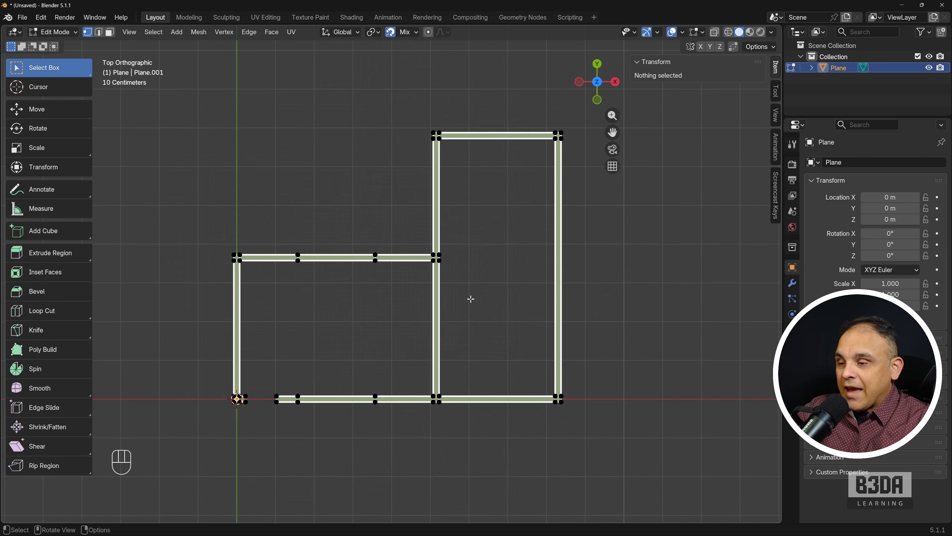
pyautogui.hotkey('ctrl', 'shift', '3')
pyautogui.moveTo(449, 260)
pyautogui.mouseDown()
pyautogui.moveTo(415, 267)
pyautogui.moveTo(469, 270)
pyautogui.moveTo(457, 259)
pyautogui.mouseUp()
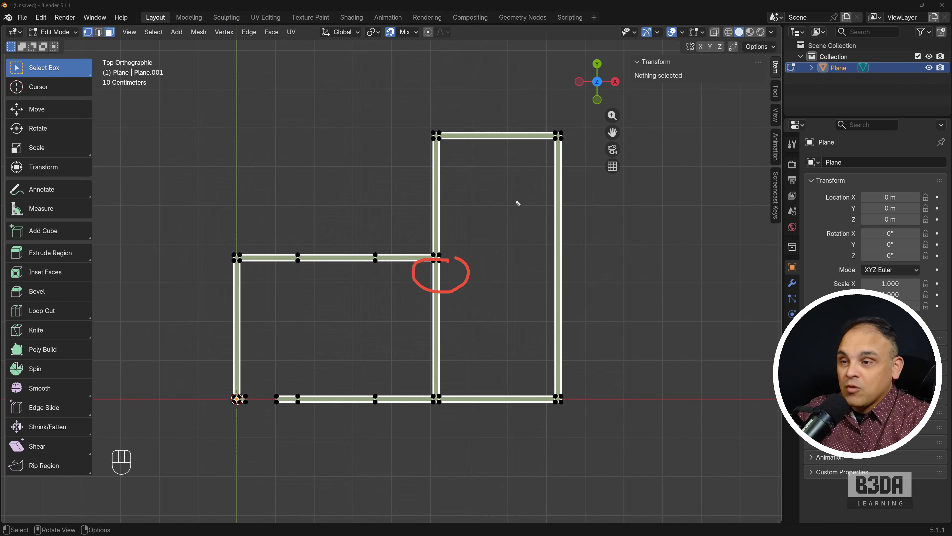
pyautogui.moveTo(486, 119)
pyautogui.mouseDown()
pyautogui.moveTo(517, 149)
pyautogui.moveTo(478, 157)
pyautogui.mouseUp()
pyautogui.moveTo(545, 247)
pyautogui.mouseDown()
pyautogui.moveTo(580, 273)
pyautogui.moveTo(559, 256)
pyautogui.moveTo(539, 278)
pyautogui.mouseUp()
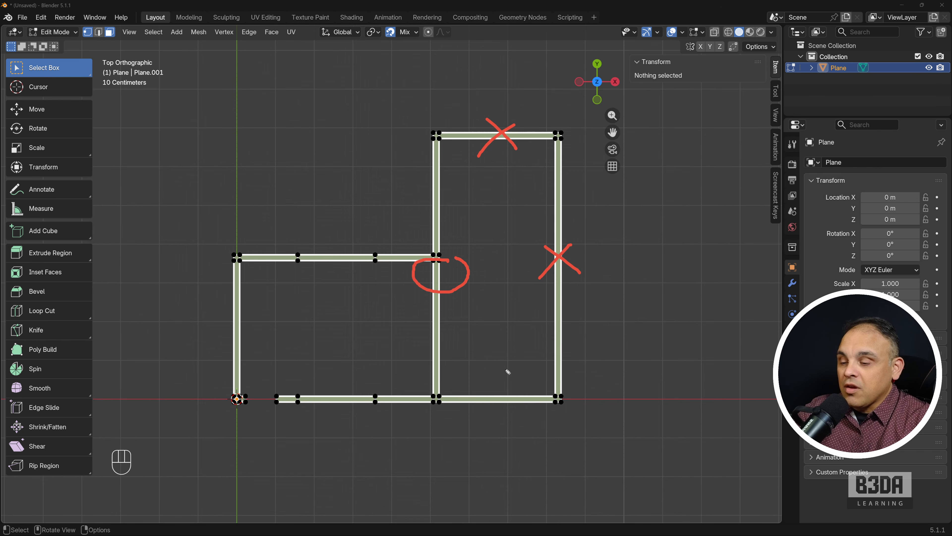
pyautogui.moveTo(487, 383)
pyautogui.mouseDown()
pyautogui.moveTo(511, 414)
pyautogui.moveTo(473, 439)
pyautogui.mouseUp()
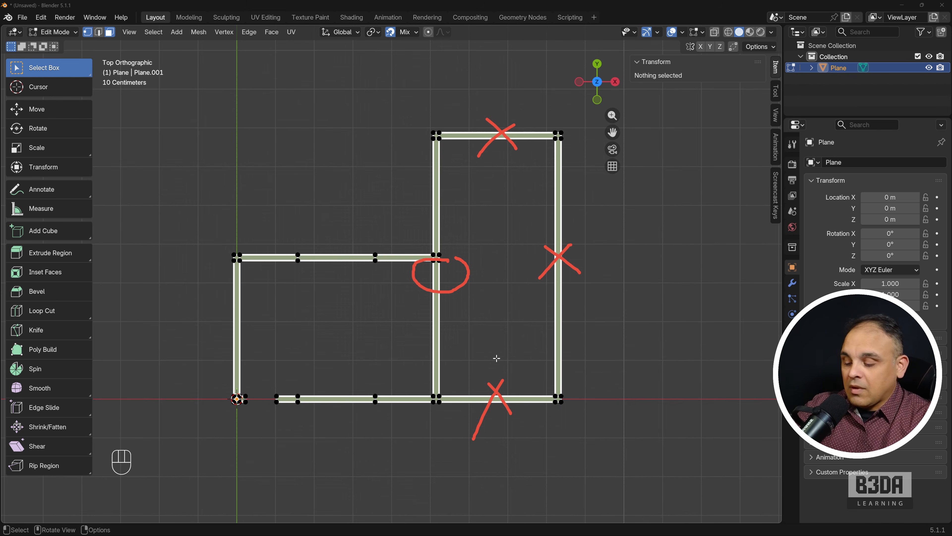
pyautogui.press('Escape')
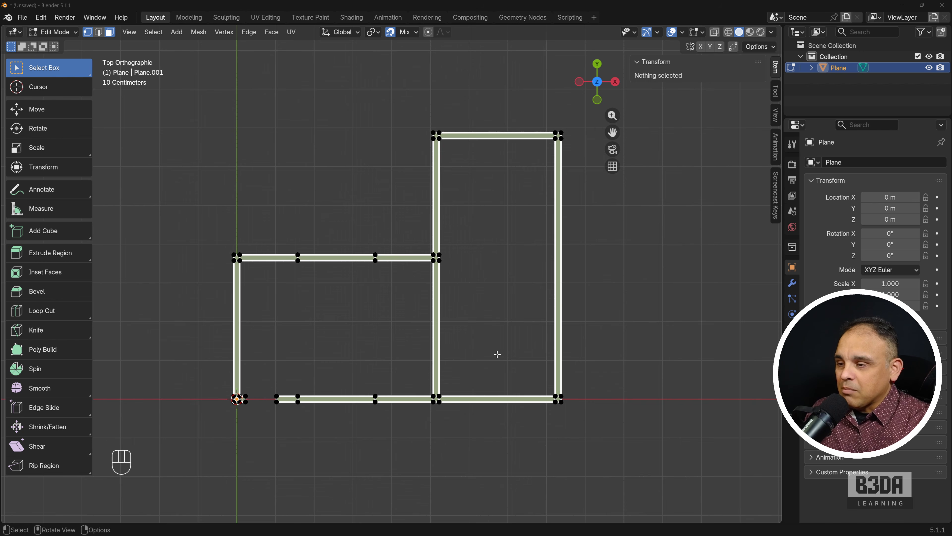
# - Use face selection to duplicate the middle section of the first room's upper wall and place the copy below the second room's lower wall
pyautogui.scroll(2, 450, 304)
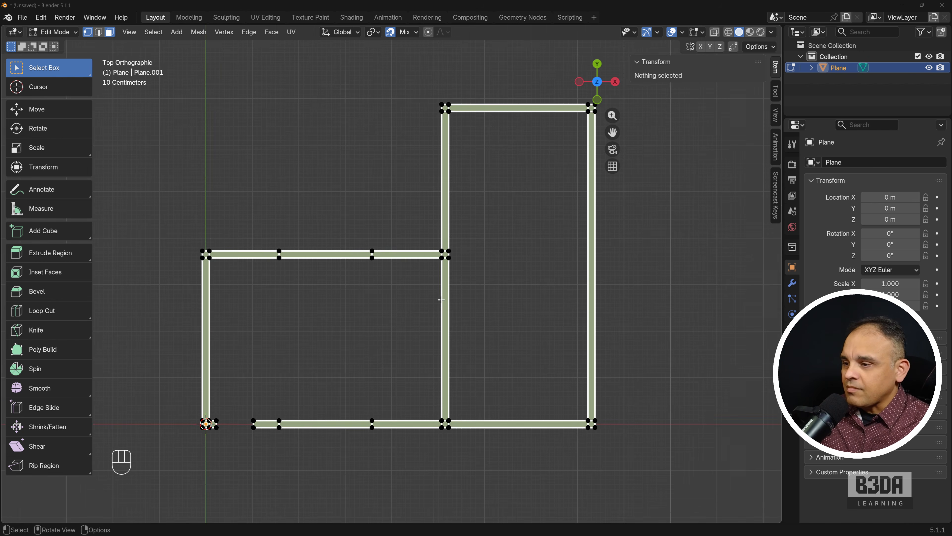
pyautogui.keyDown('shift'); pyautogui.moveTo(425, 310); pyautogui.dragTo(450, 255, button='middle'); pyautogui.keyUp('shift')
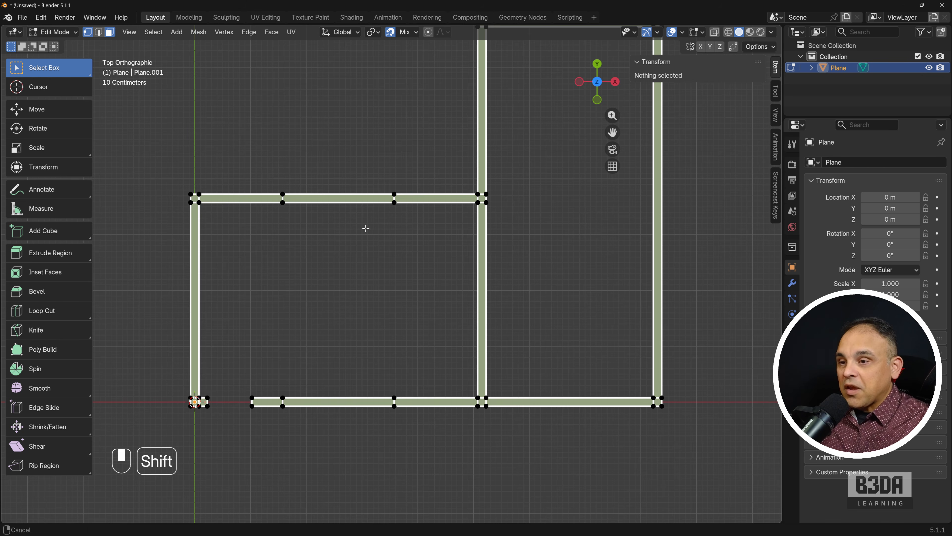
pyautogui.keyDown('shift'); pyautogui.moveTo(365, 226); pyautogui.dragTo(332, 246, button='middle'); pyautogui.keyUp('shift')
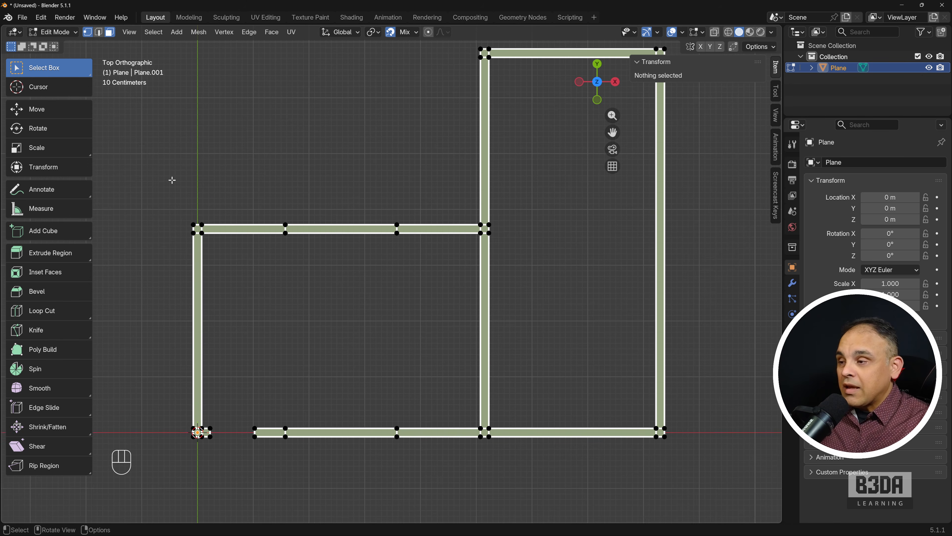
pyautogui.click(109, 32)
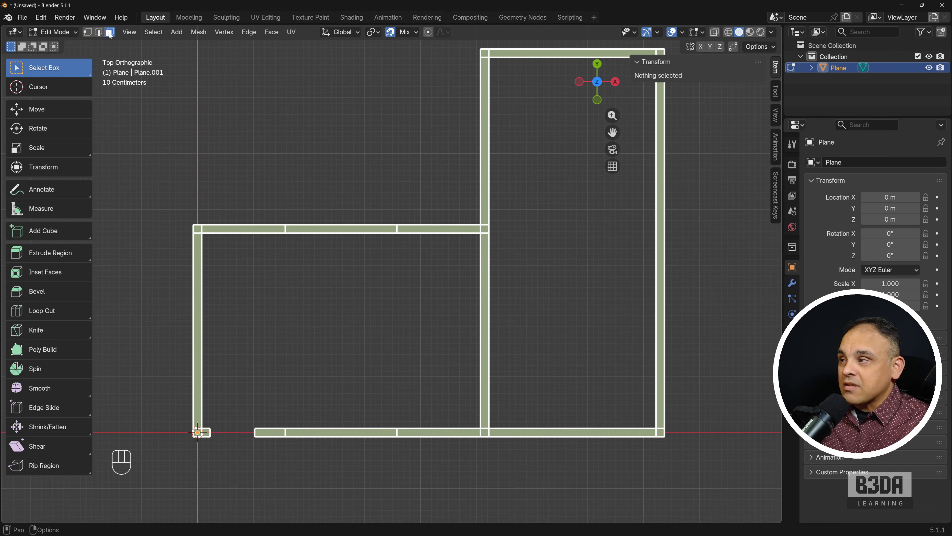
pyautogui.click(342, 230)
pyautogui.scroll(-1, 361, 251)
pyautogui.keyDown('shift'); pyautogui.moveTo(387, 293); pyautogui.dragTo(365, 262, button='middle'); pyautogui.keyUp('shift')
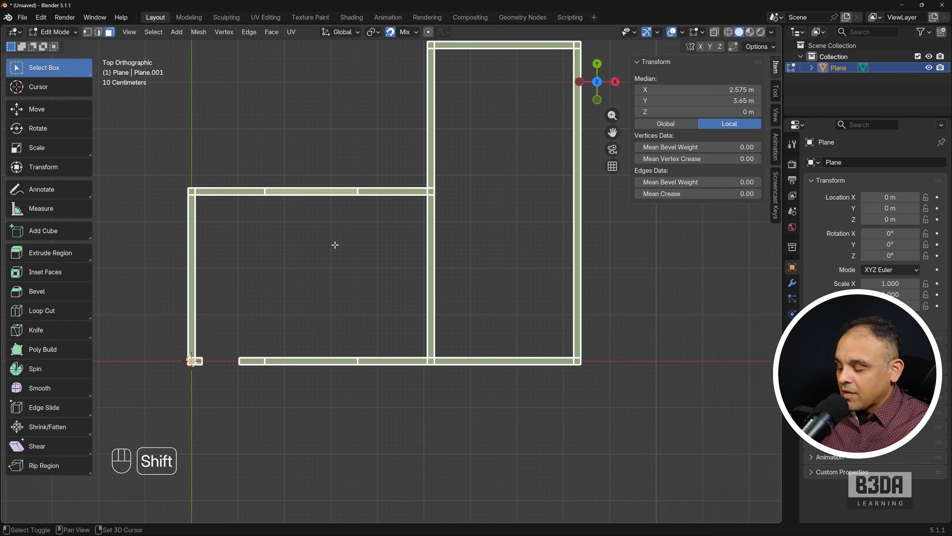
pyautogui.hotkey('shift', 'd')
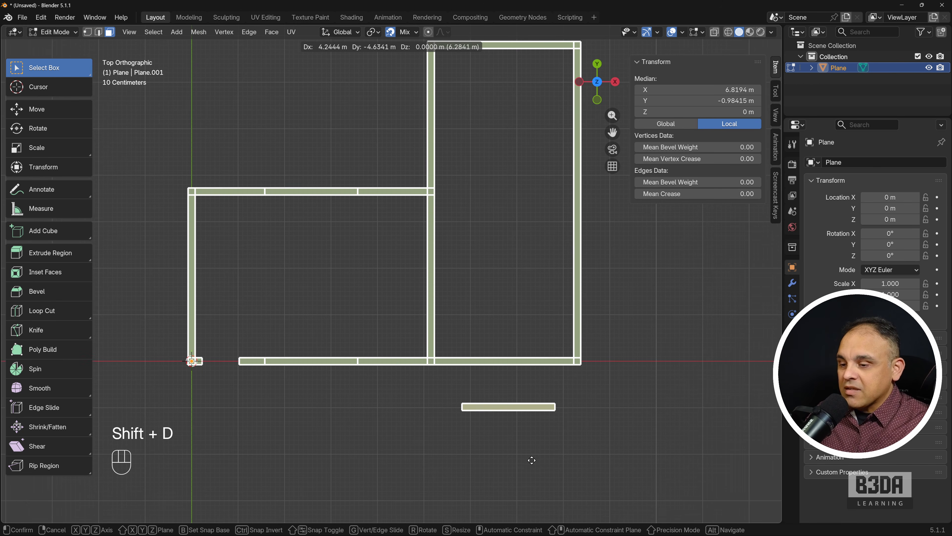
pyautogui.click(530, 460)
# - Review the active snap targets and deselect the duplicated wall face
pyautogui.scroll(1, 509, 406)
pyautogui.scroll(1, 510, 406)
pyautogui.keyDown('shift'); pyautogui.moveTo(596, 413); pyautogui.dragTo(480, 316, button='middle'); pyautogui.keyUp('shift')
pyautogui.scroll(2, 431, 315)
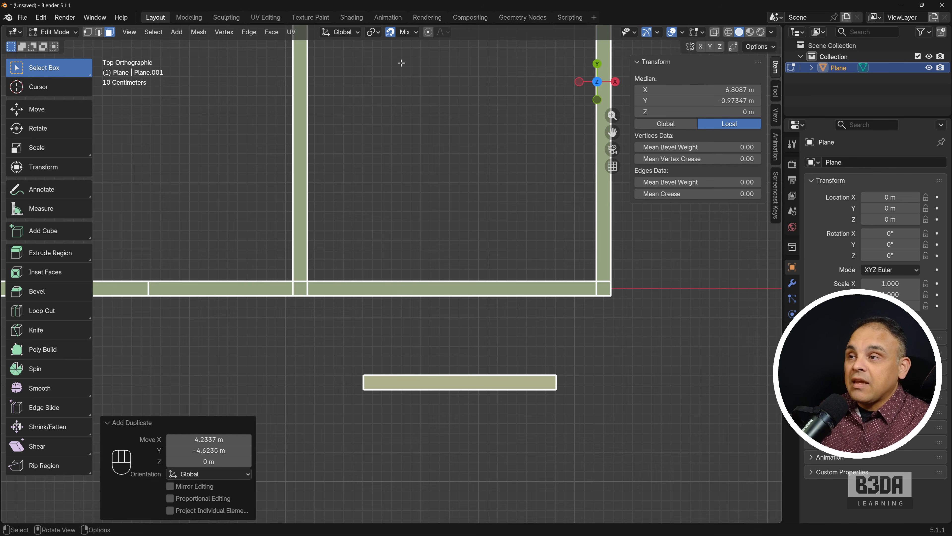
pyautogui.click(415, 32)
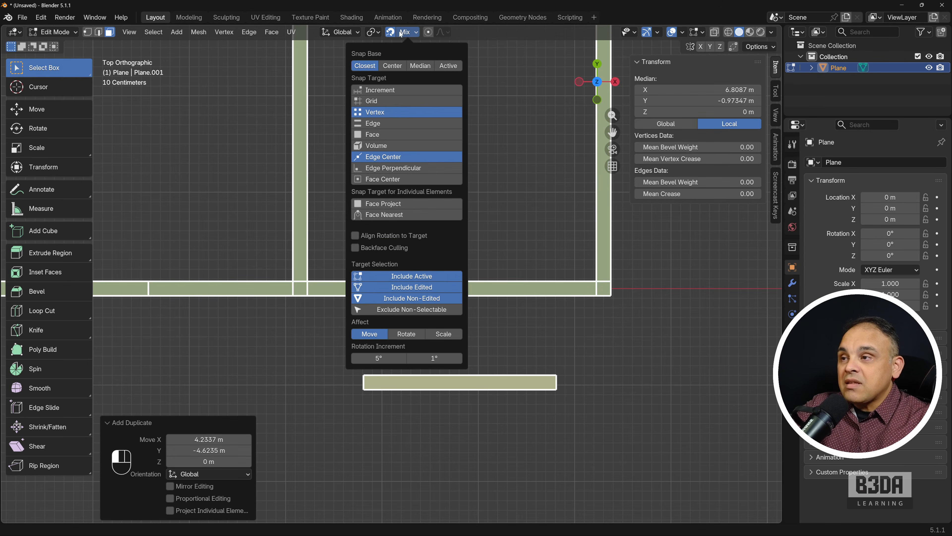
pyautogui.click(459, 13)
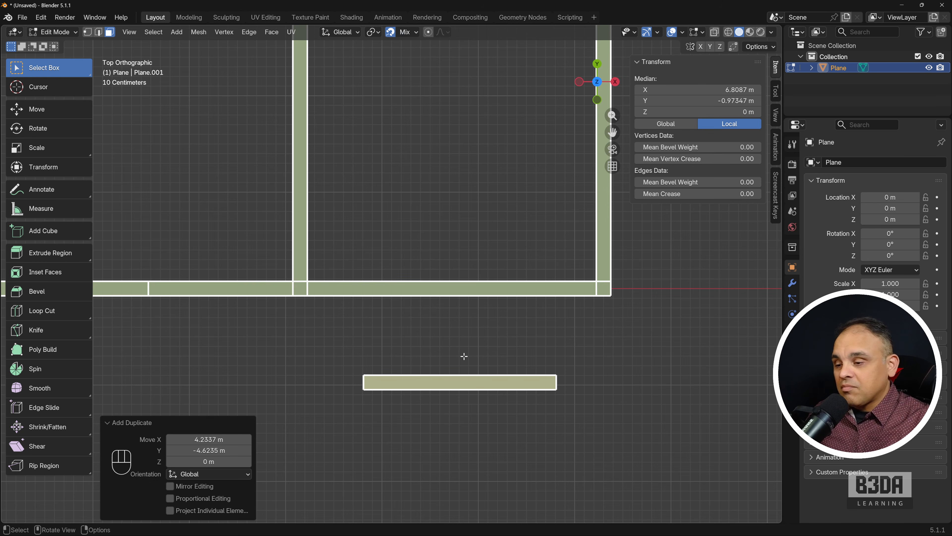
pyautogui.moveTo(465, 355); pyautogui.dragTo(435, 429)
pyautogui.moveTo(323, 356); pyautogui.dragTo(611, 408)
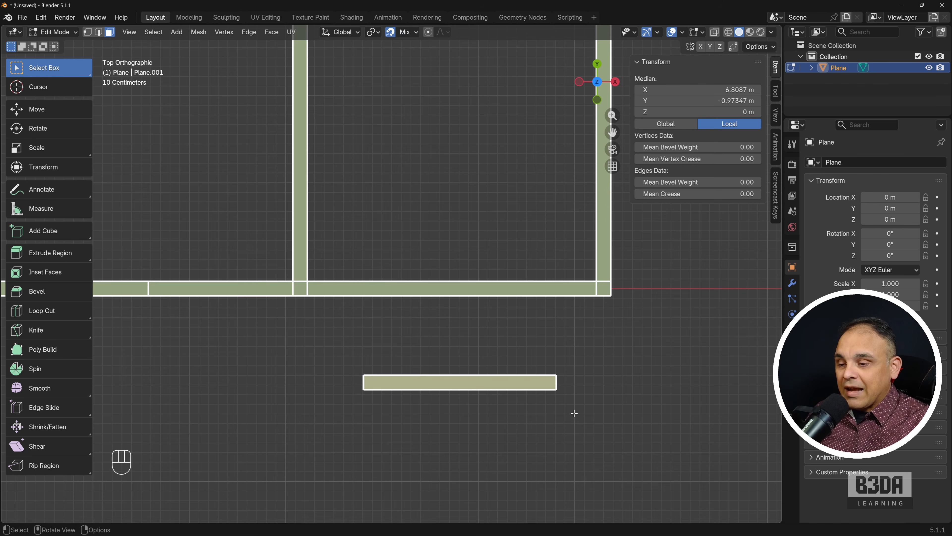
pyautogui.click(524, 406)
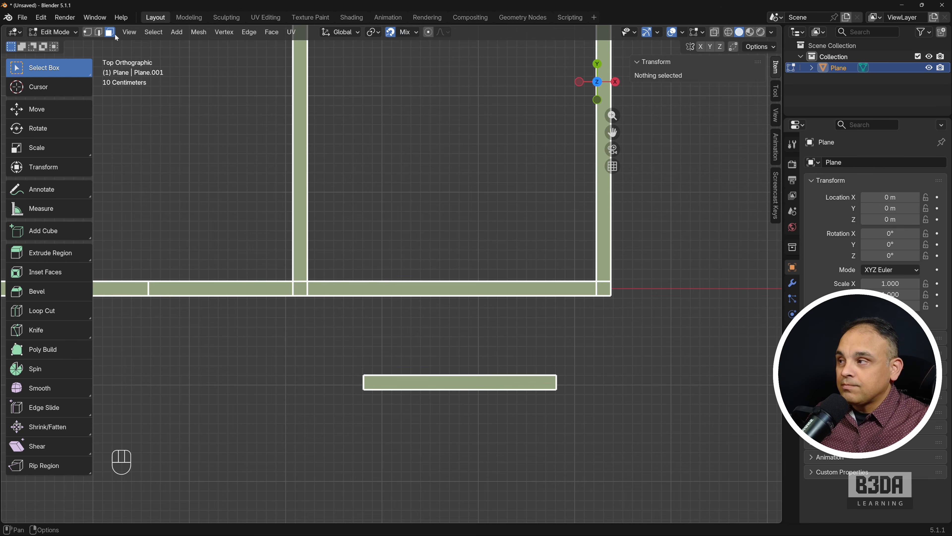
# - Move the duplicated wall face by its upper edge midpoint, snapping it to the midpoint of the second room's lower wall inner edge
pyautogui.click(469, 381)
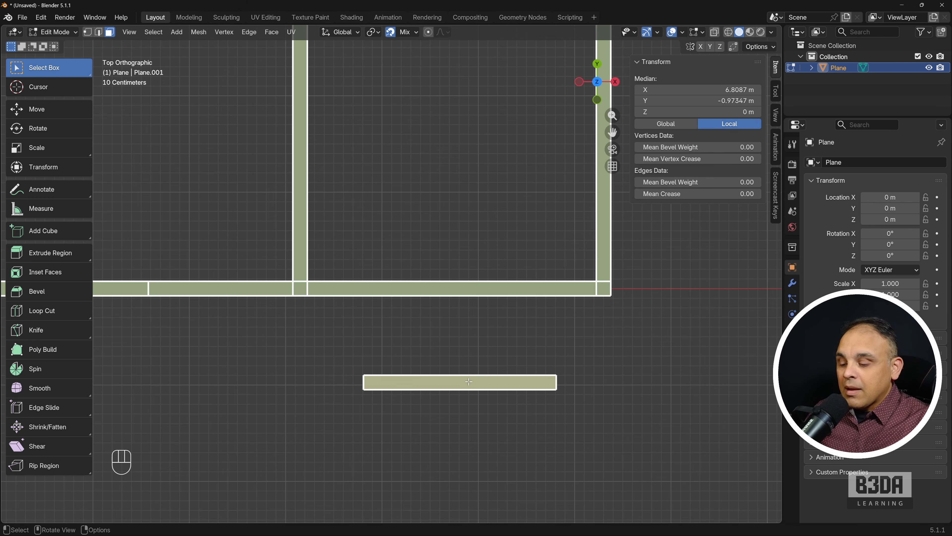
pyautogui.press('g')
pyautogui.press('b')
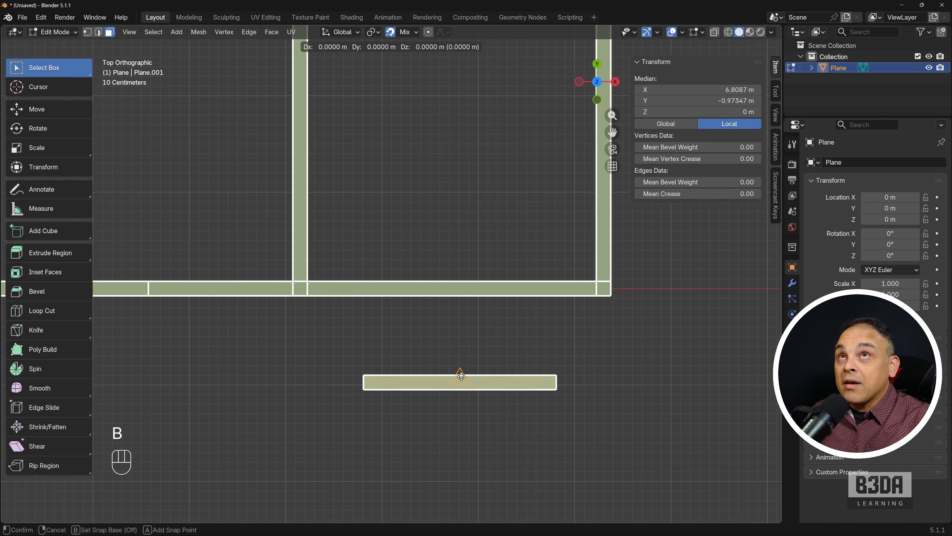
pyautogui.click(461, 376)
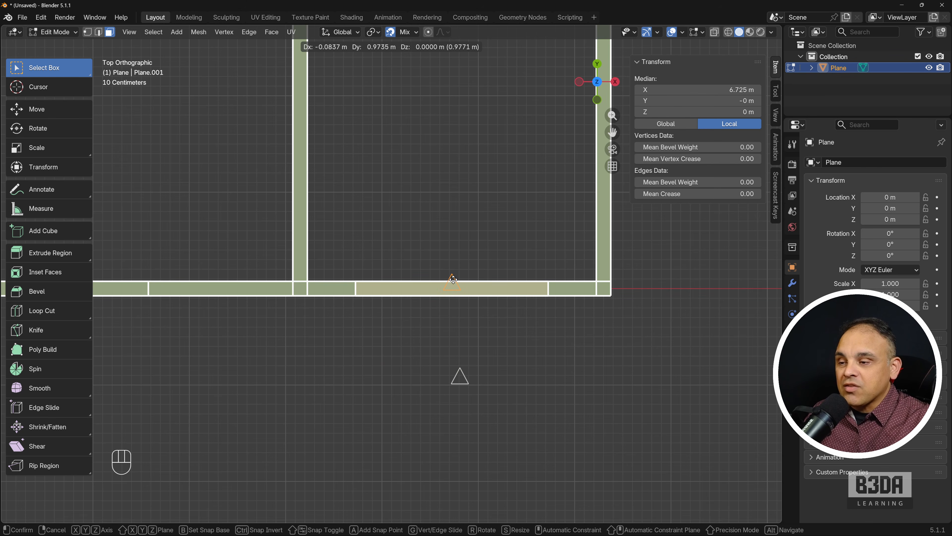
pyautogui.click(452, 280)
# - Delete the original full-length face of the second room's lower wall, keeping the snapped section
pyautogui.click(571, 288)
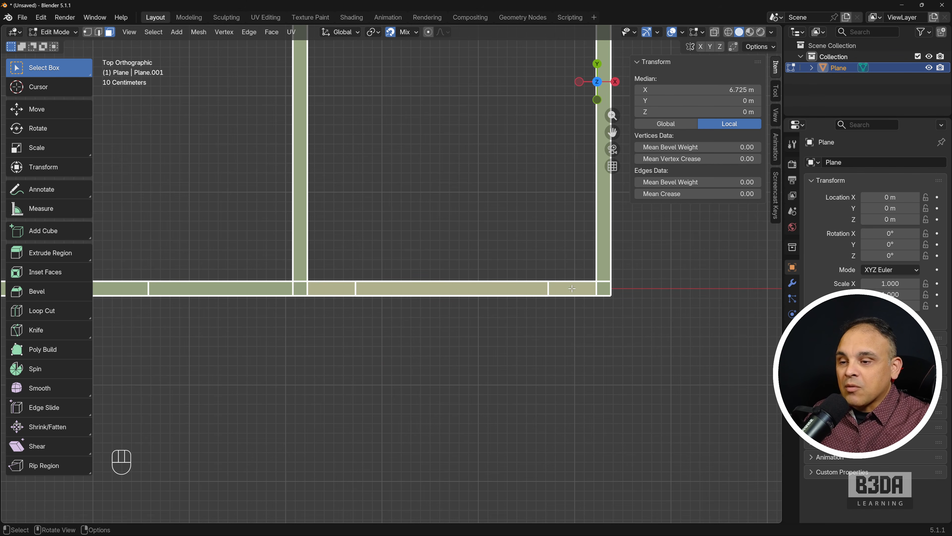
pyautogui.click(569, 314)
pyautogui.click(570, 287)
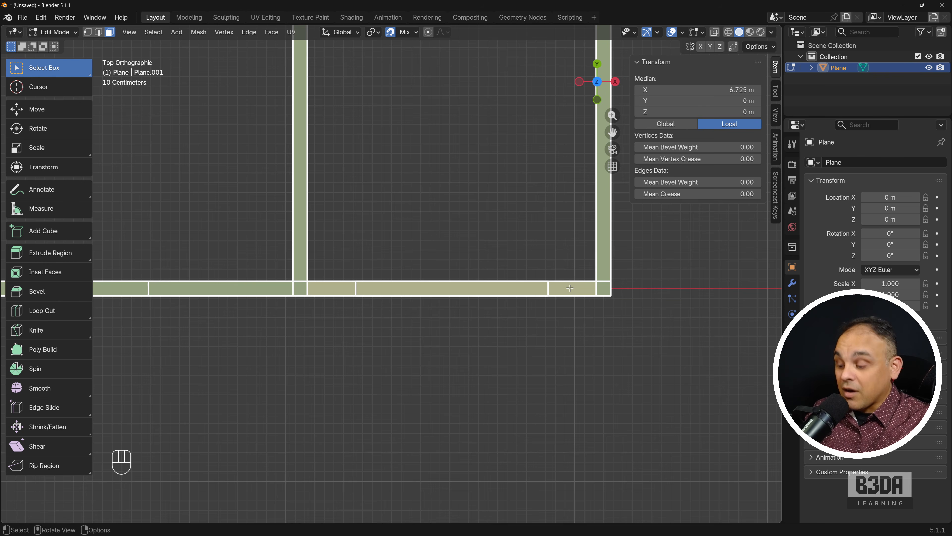
pyautogui.press('x')
pyautogui.click(566, 312)
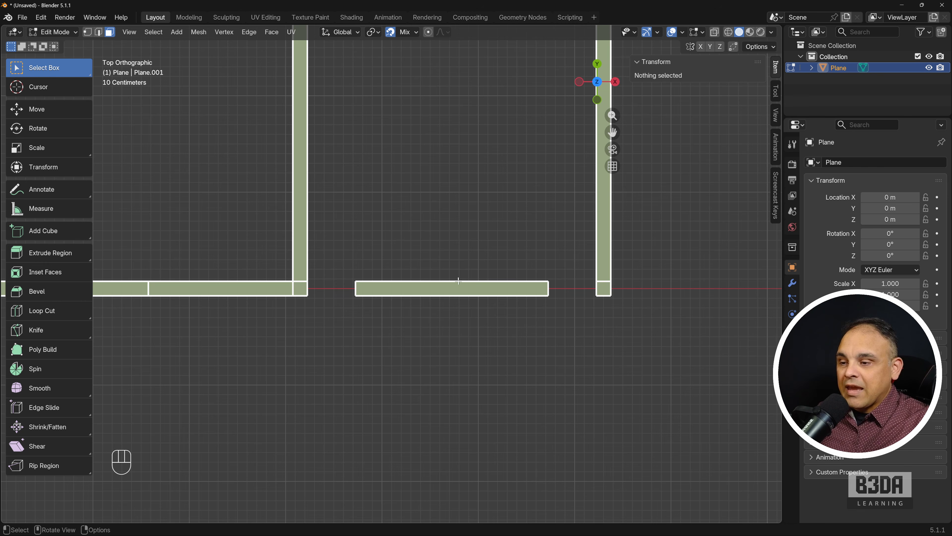
# - Use edge selection to fill a face between the shared wall corner and the near end of the snapped section
pyautogui.click(99, 32)
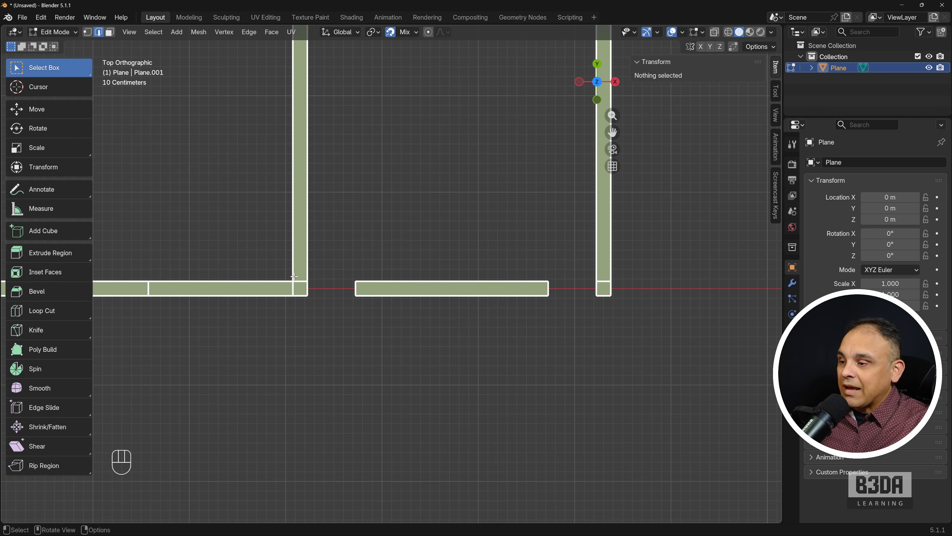
pyautogui.click(308, 289)
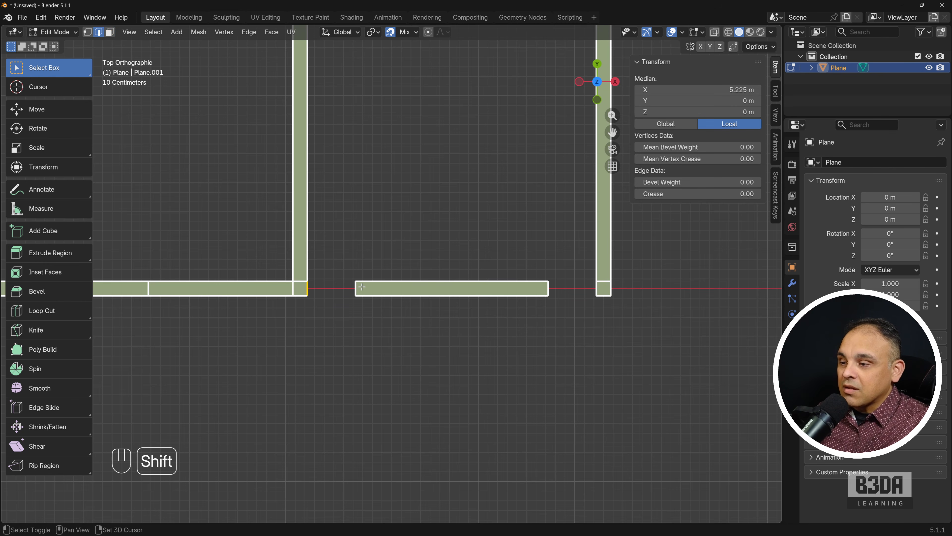
pyautogui.keyDown('shift'); pyautogui.click(353, 288); pyautogui.keyUp('shift')
pyautogui.press('f')
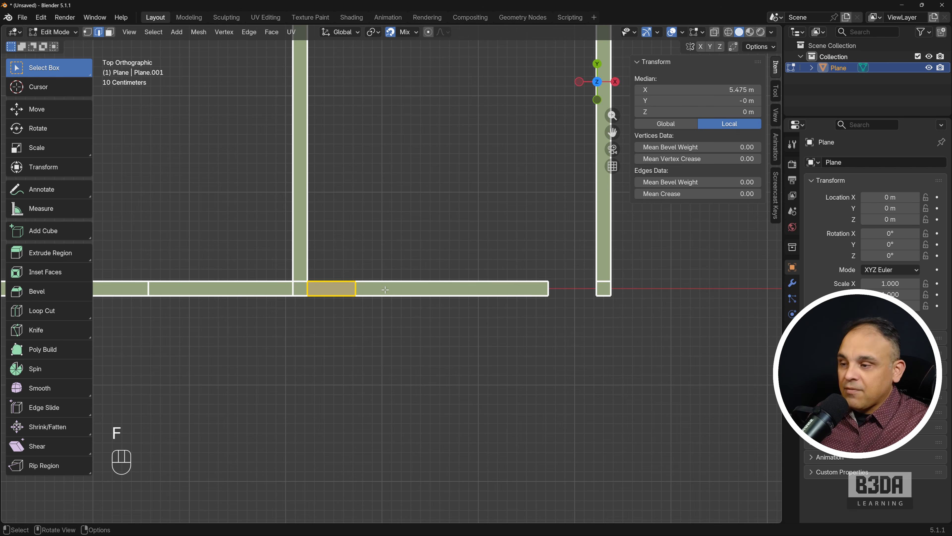
# - Fill a face between the snapped section's far end and the second room's outer lower corner square
pyautogui.click(599, 289)
pyautogui.moveTo(521, 289); pyautogui.dragTo(533, 290)
pyautogui.click(563, 296)
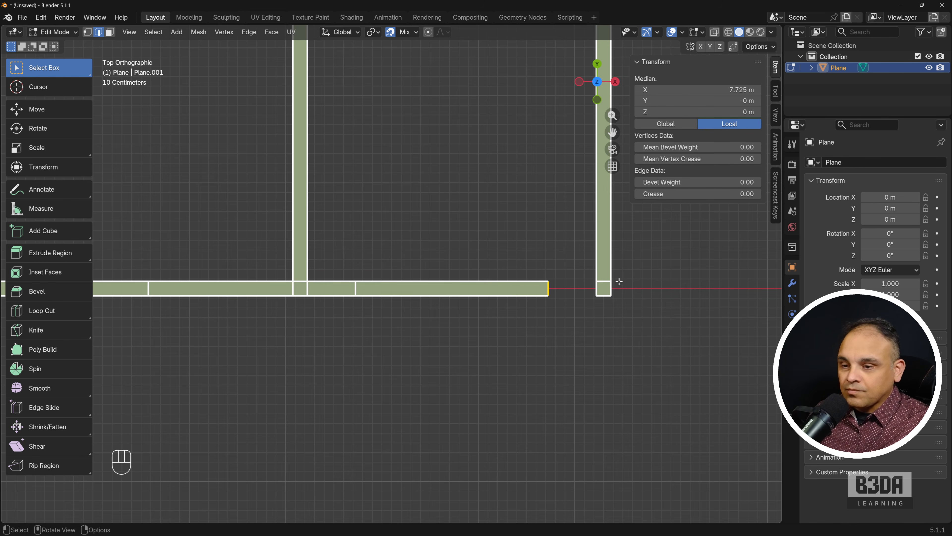
pyautogui.keyDown('shift'); pyautogui.click(597, 288); pyautogui.keyUp('shift')
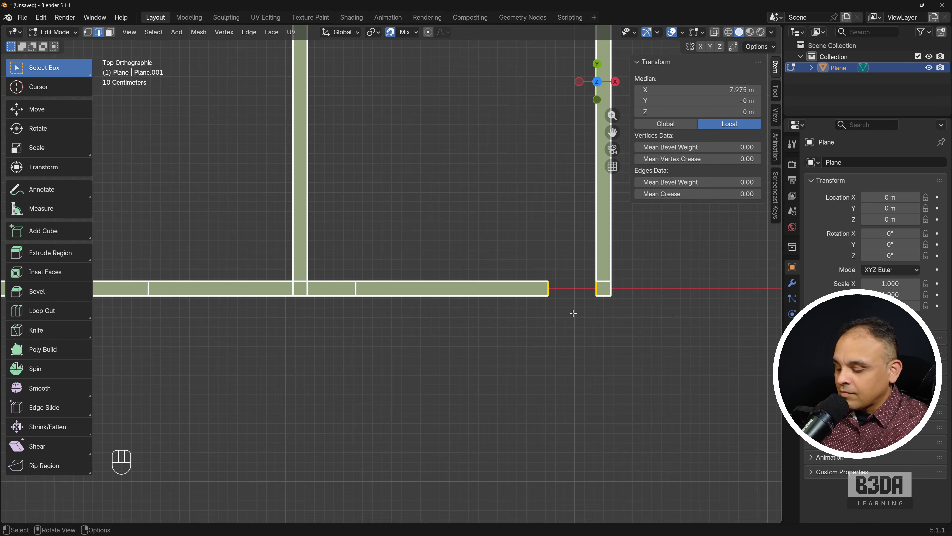
pyautogui.press('f')
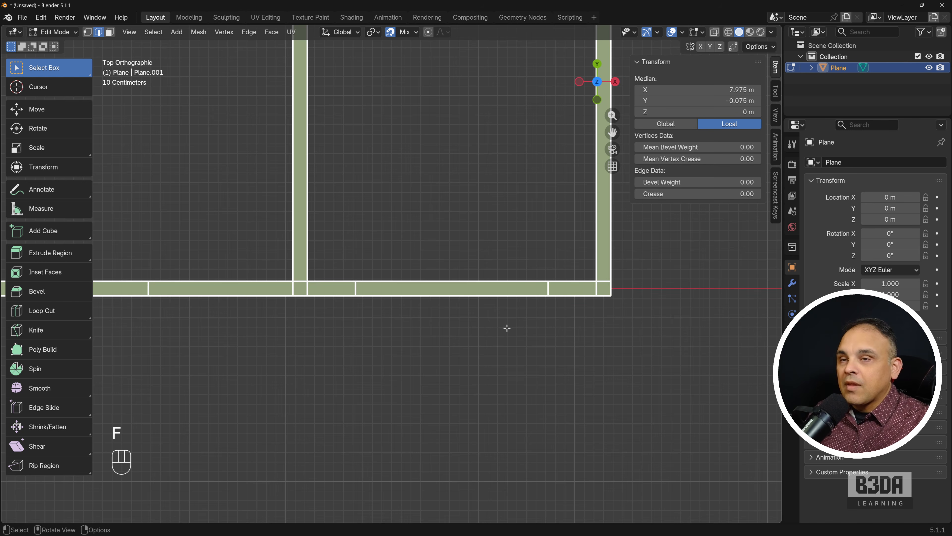
# - Use face selection to delete the face of the second room's upper wall between its two corner squares
pyautogui.scroll(-4, 501, 325)
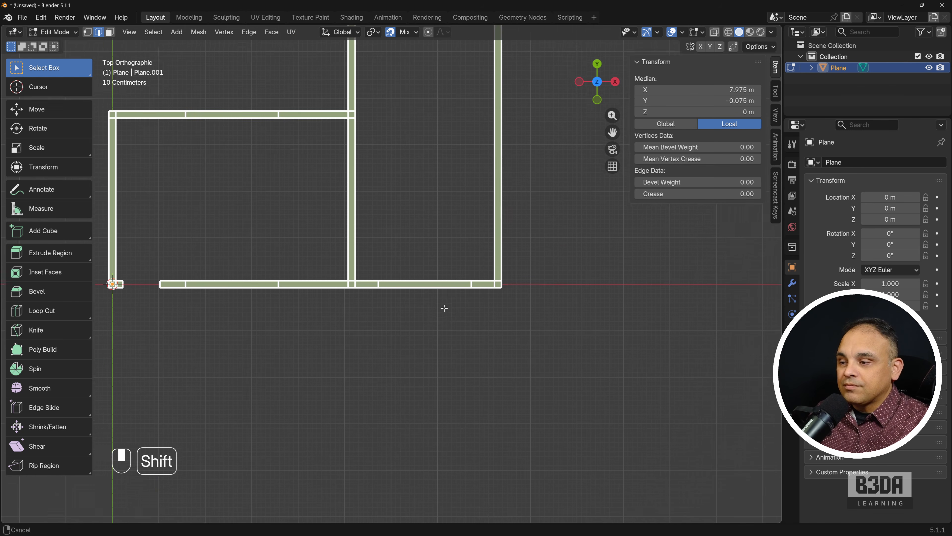
pyautogui.keyDown('shift'); pyautogui.moveTo(442, 308); pyautogui.dragTo(466, 393, button='middle'); pyautogui.keyUp('shift')
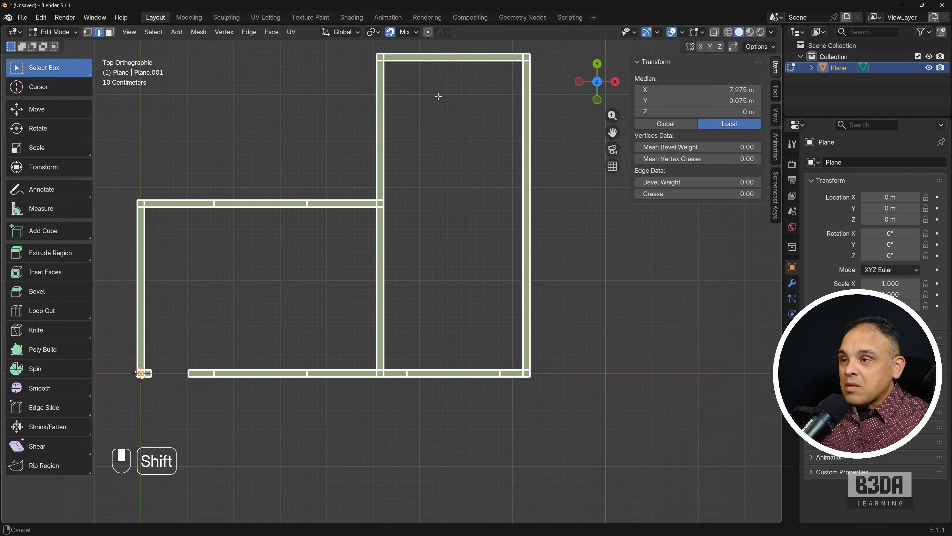
pyautogui.keyDown('shift'); pyautogui.moveTo(435, 95); pyautogui.dragTo(432, 272, button='middle'); pyautogui.keyUp('shift')
pyautogui.scroll(4, 471, 251)
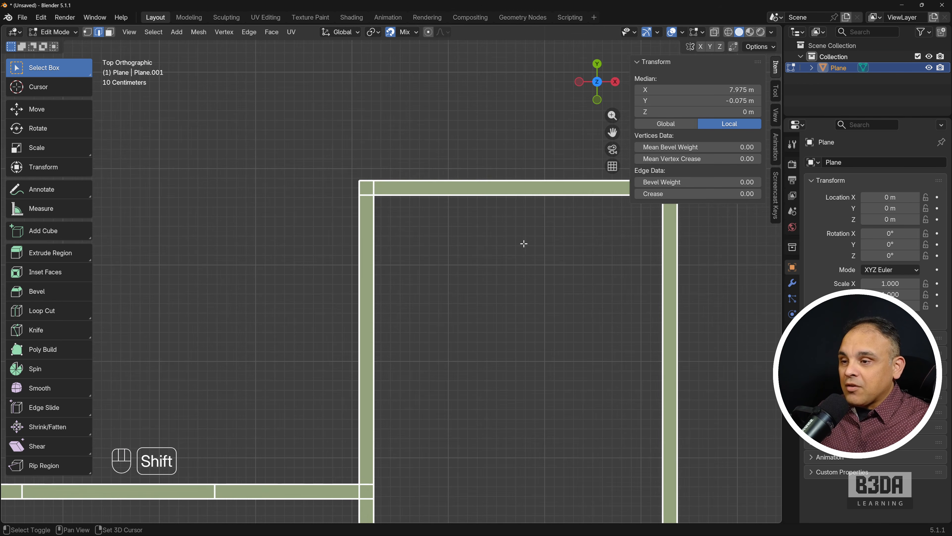
pyautogui.scroll(-1, 523, 240)
pyautogui.keyDown('shift'); pyautogui.moveTo(532, 244); pyautogui.dragTo(448, 245, button='middle'); pyautogui.keyUp('shift')
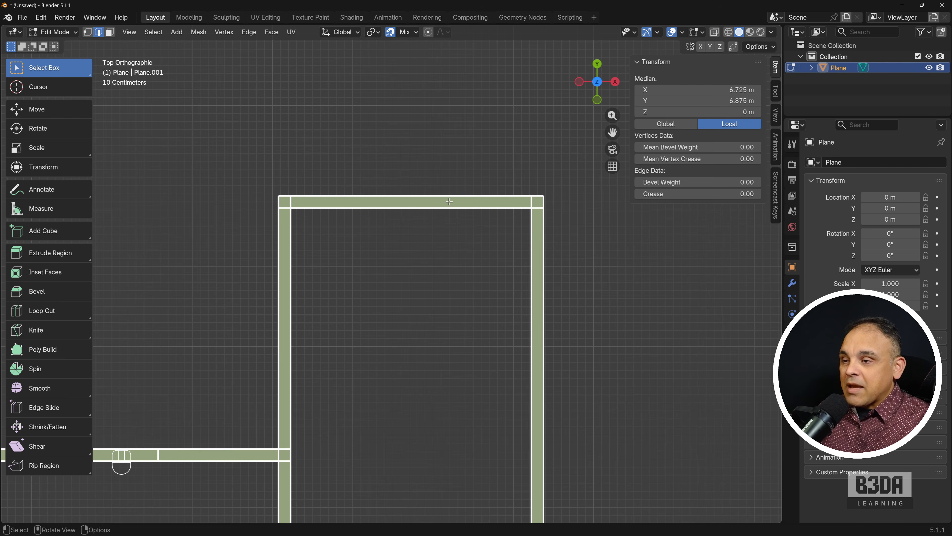
pyautogui.click(110, 32)
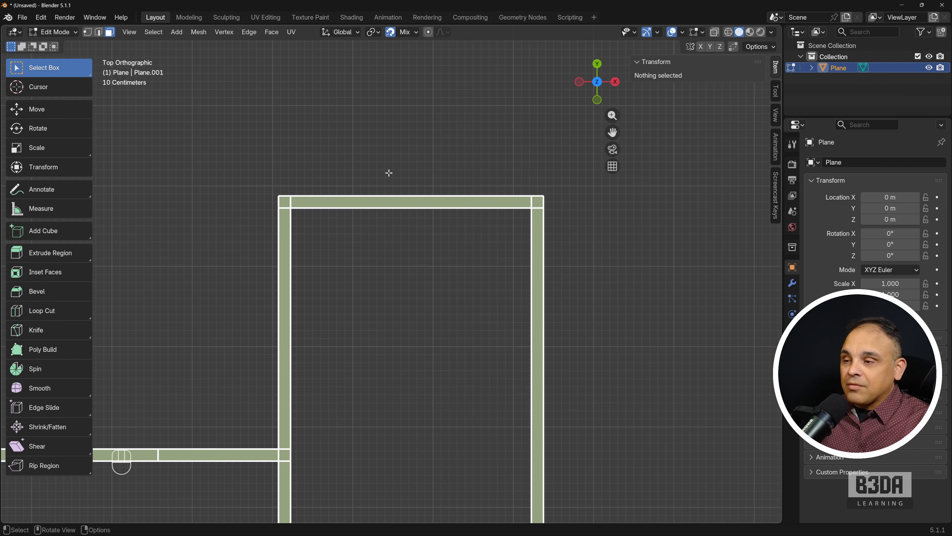
pyautogui.click(425, 198)
pyautogui.press('Delete')
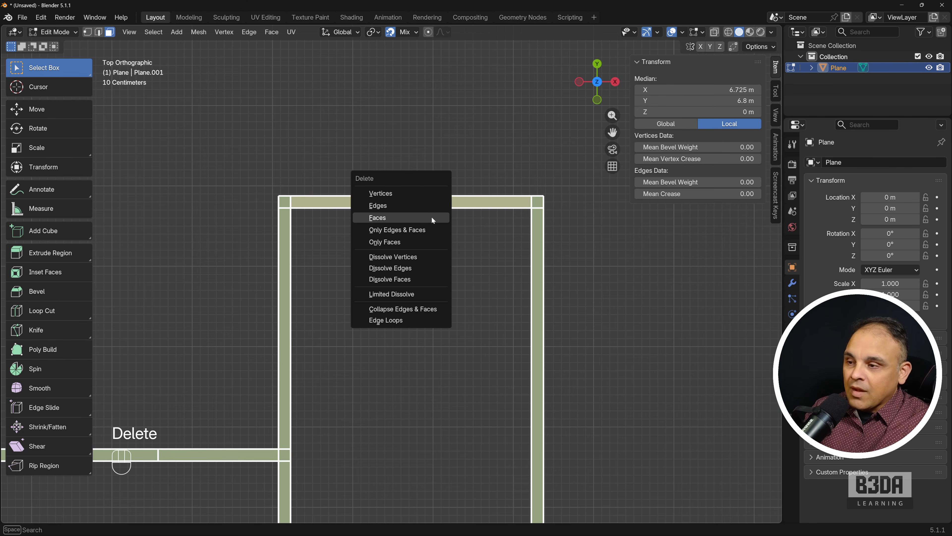
pyautogui.click(432, 217)
# - Duplicate the middle section of the first room's upper wall and place the copy above the second room's open end
pyautogui.scroll(-3, 451, 274)
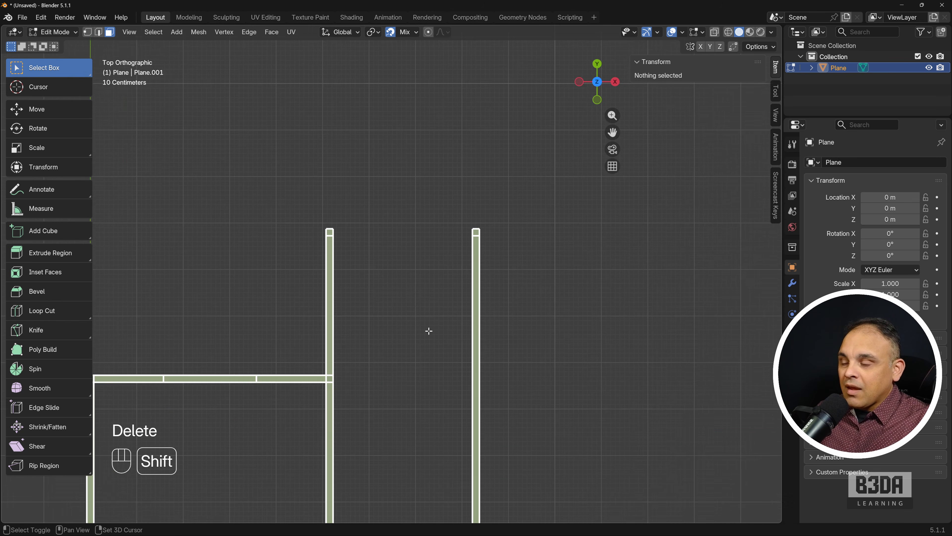
pyautogui.keyDown('shift'); pyautogui.moveTo(425, 335); pyautogui.dragTo(474, 228, button='middle'); pyautogui.keyUp('shift')
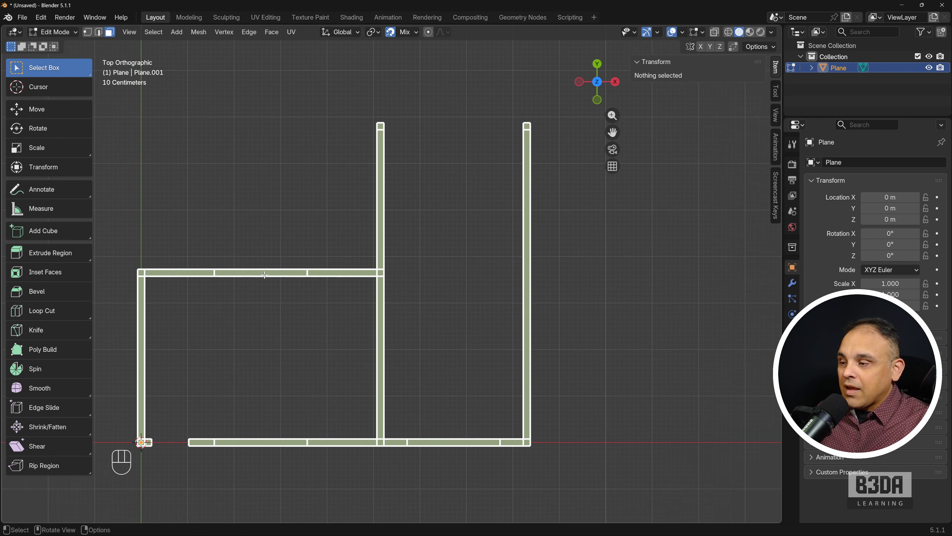
pyautogui.click(257, 273)
pyautogui.hotkey('shift', 'd')
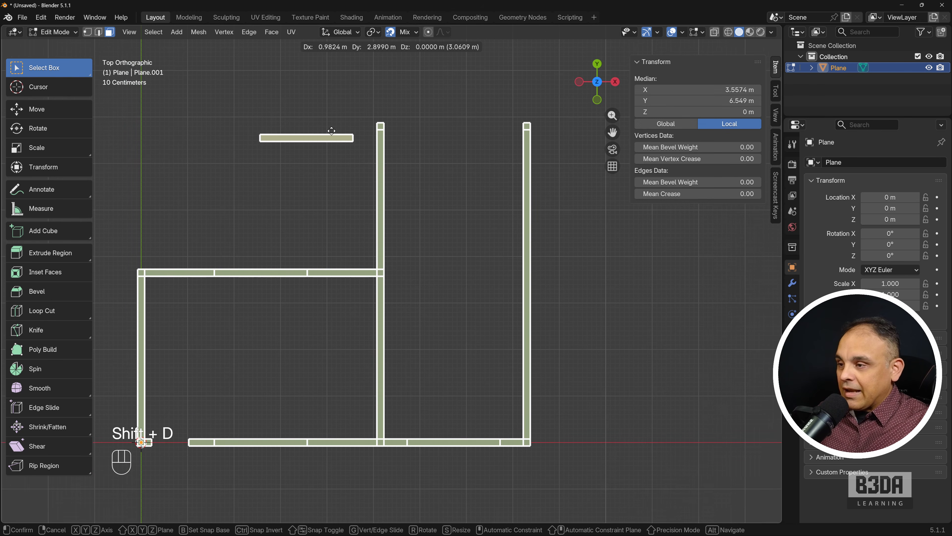
pyautogui.click(477, 91)
pyautogui.scroll(2, 476, 106)
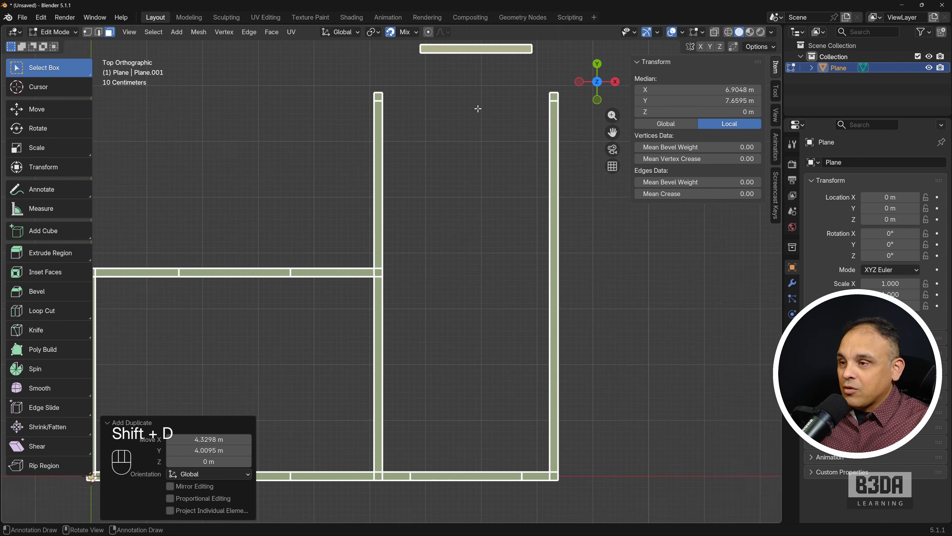
pyautogui.keyDown('shift'); pyautogui.moveTo(477, 106); pyautogui.dragTo(462, 231, button='middle'); pyautogui.keyUp('shift')
pyautogui.scroll(2, 442, 233)
pyautogui.scroll(-1, 442, 232)
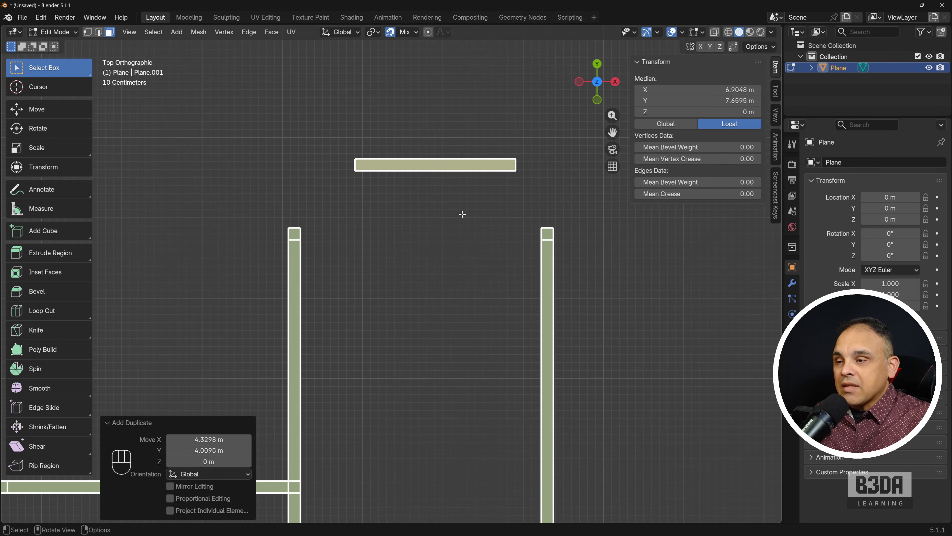
pyautogui.scroll(1, 398, 233)
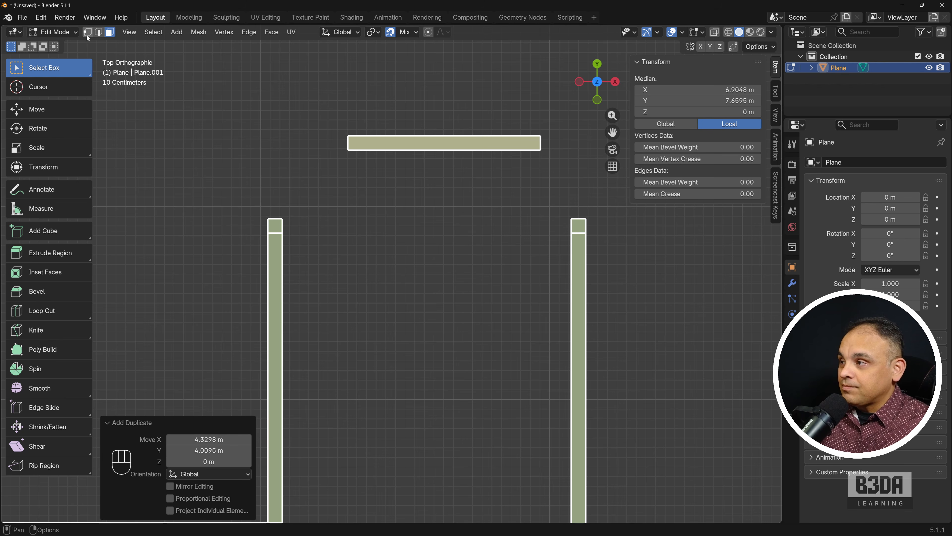
# - Use vertex selection to join the inner upper vertices of the second room's two top corner squares with an edge
pyautogui.press('1')
pyautogui.click(283, 219)
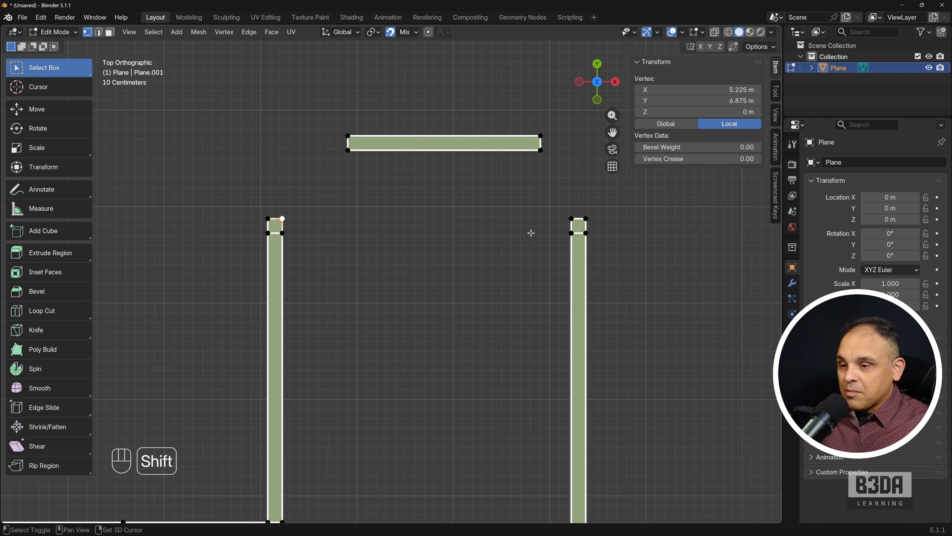
pyautogui.keyDown('shift'); pyautogui.click(571, 219); pyautogui.keyUp('shift')
pyautogui.press('f')
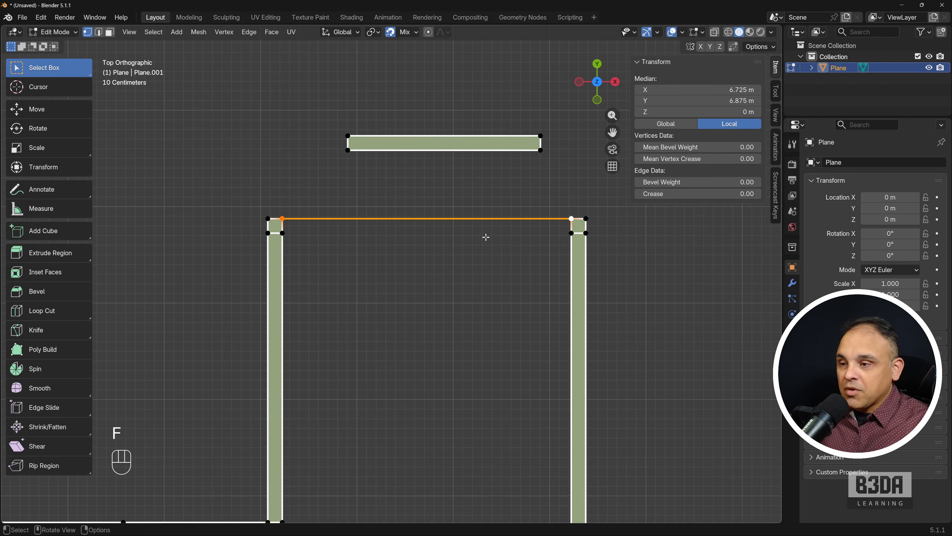
# - Snap the duplicated section by its upper edge midpoint to the midpoint of the new joining edge, and undo that move
pyautogui.moveTo(323, 125); pyautogui.dragTo(562, 178)
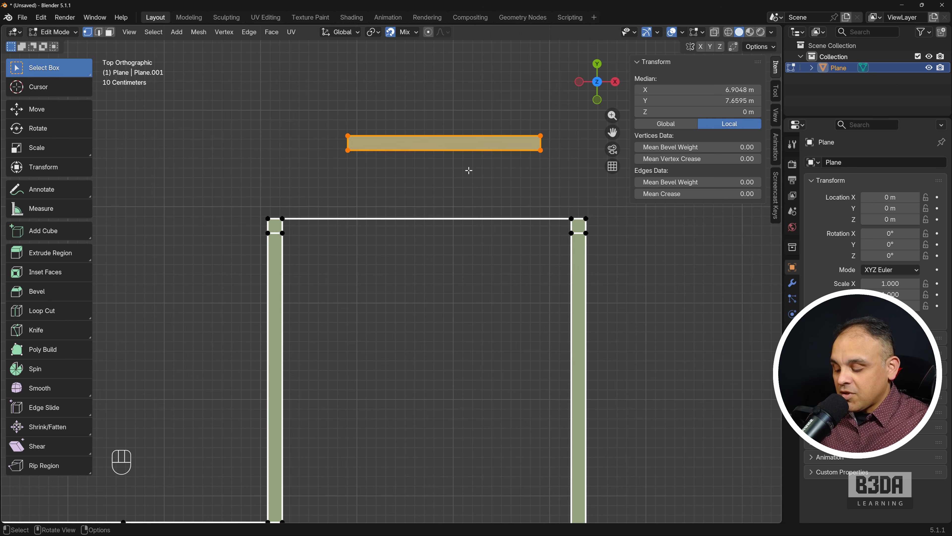
pyautogui.press('g')
pyautogui.press('b')
pyautogui.click(444, 132)
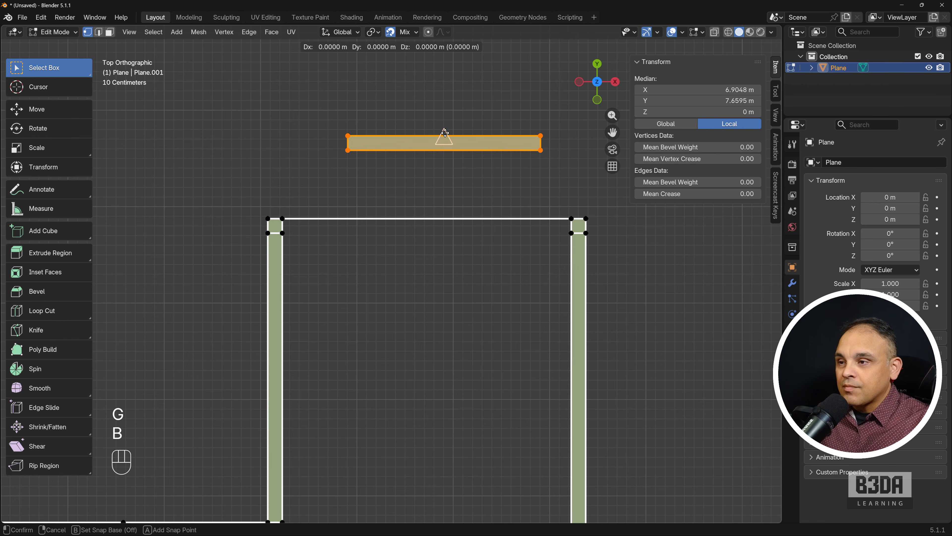
pyautogui.click(428, 217)
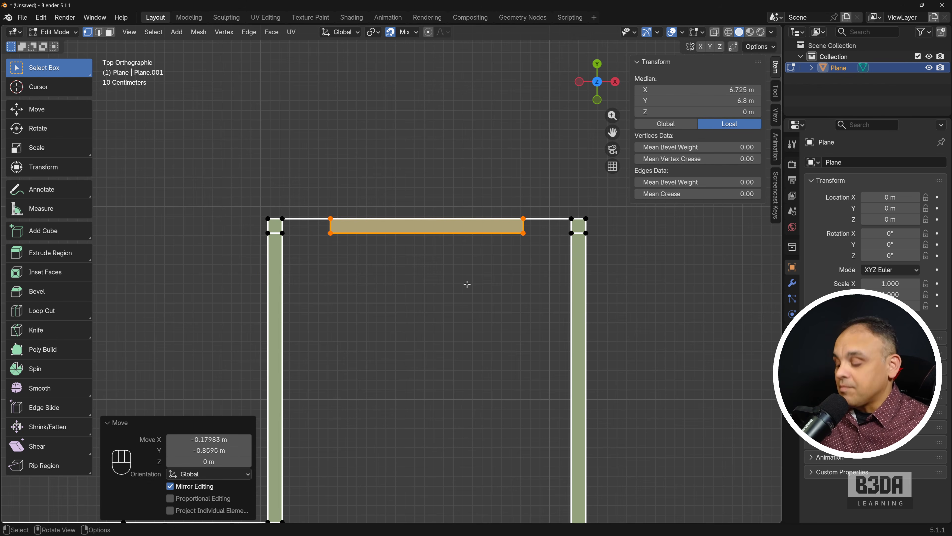
pyautogui.hotkey('ctrl', 'z')
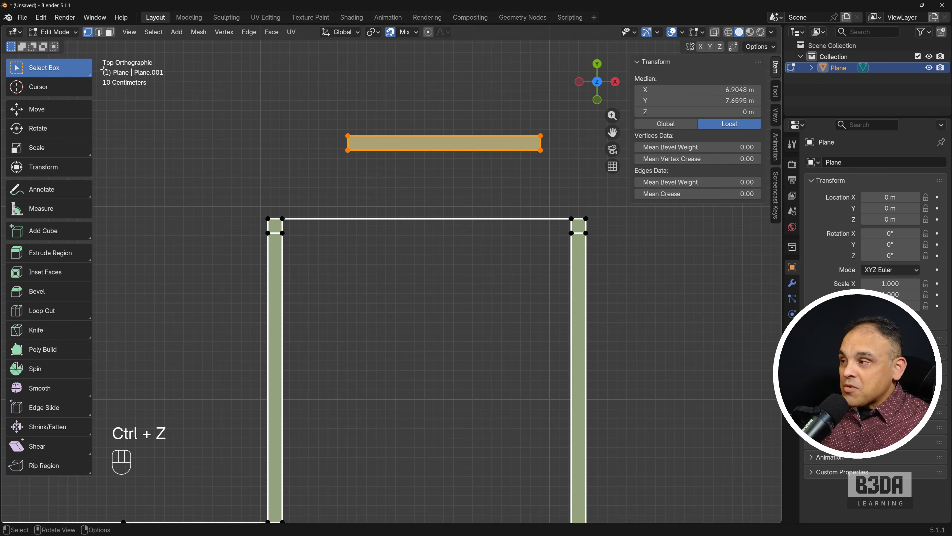
# - Delete only the edge joining the second room's two upper corner squares, keeping the corner vertices
pyautogui.click(98, 32)
pyautogui.click(436, 232)
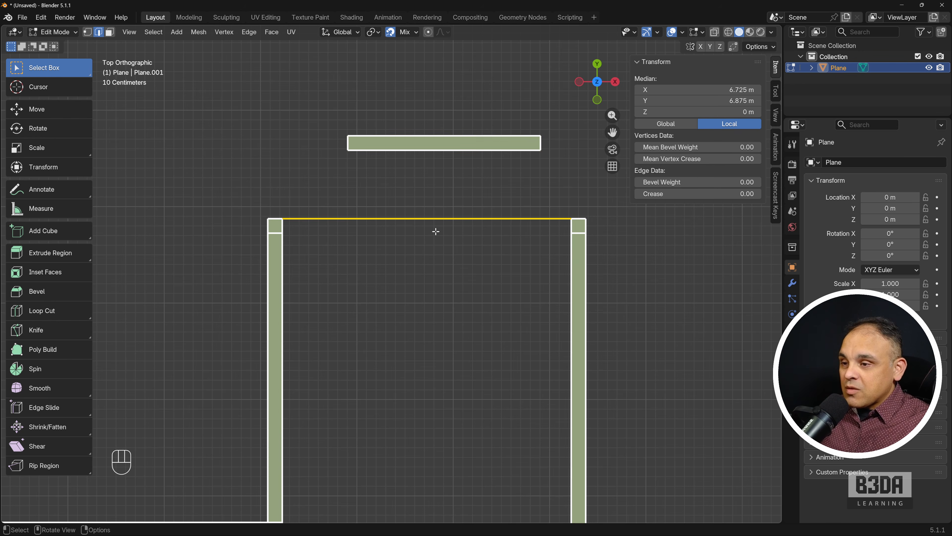
pyautogui.press('Delete')
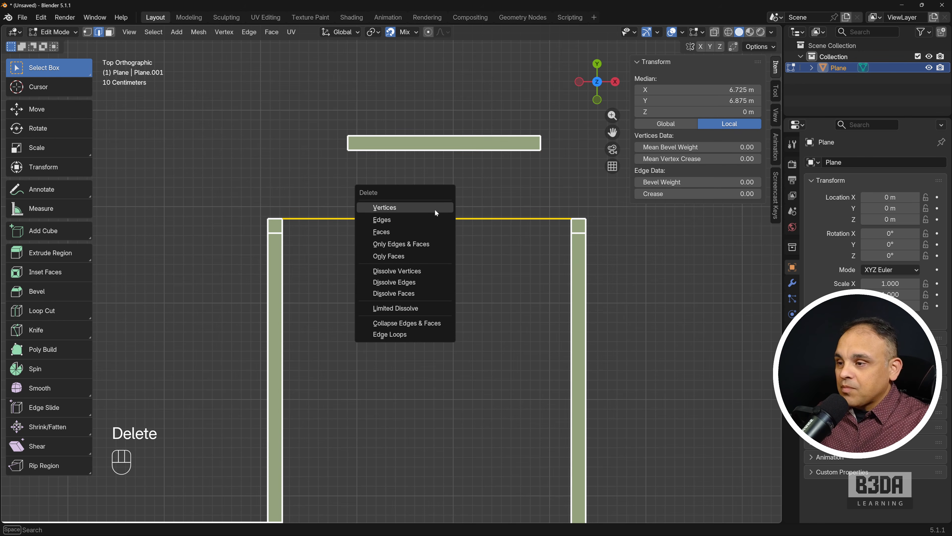
pyautogui.click(435, 209)
pyautogui.hotkey('ctrl', 'z')
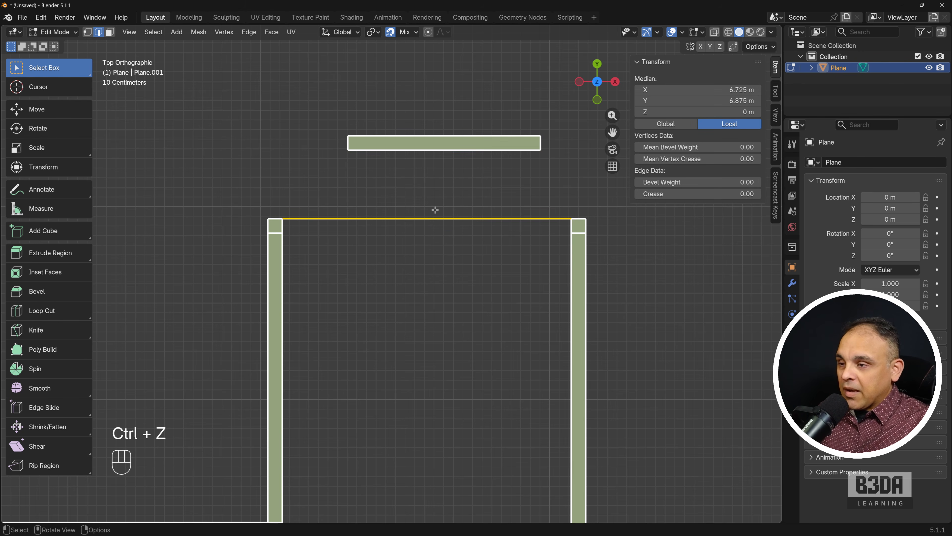
pyautogui.press('x')
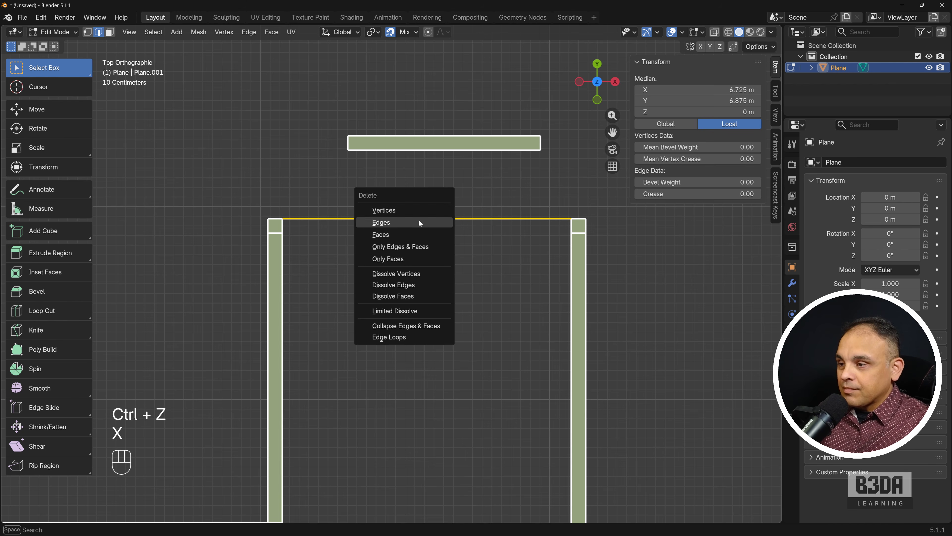
pyautogui.click(418, 219)
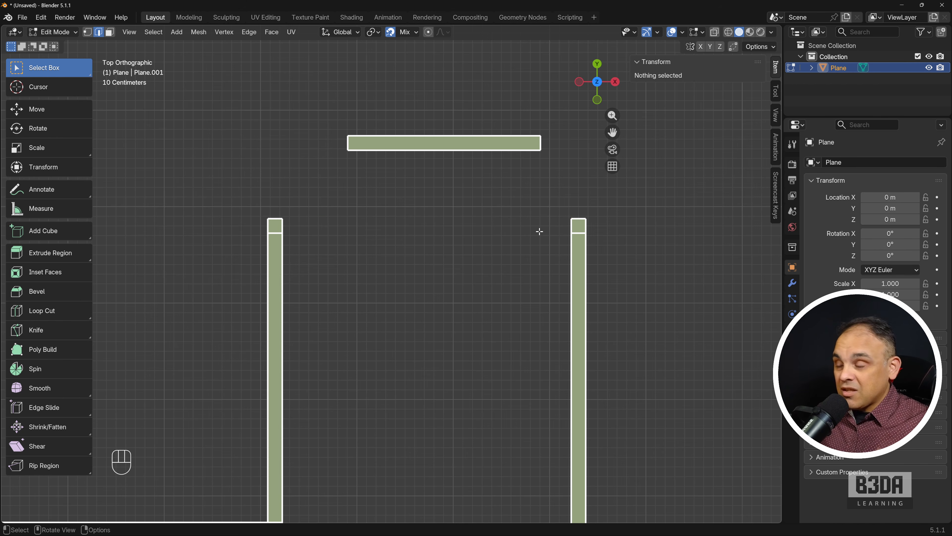
# - Select the duplicated wall section above the second room and separate the selection into its own object
pyautogui.moveTo(335, 121); pyautogui.dragTo(564, 164)
pyautogui.scroll(-4, 517, 172)
pyautogui.scroll(1, 489, 192)
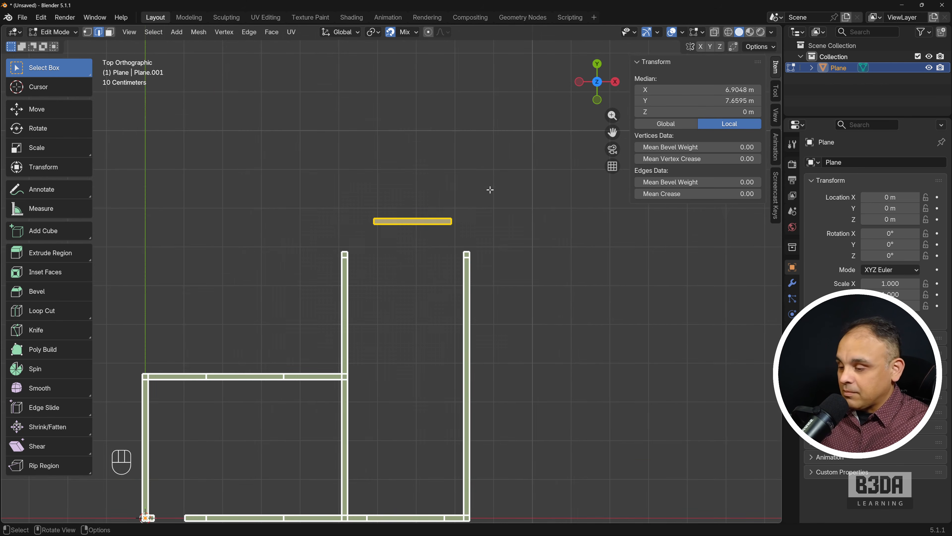
pyautogui.keyDown('shift'); pyautogui.moveTo(452, 230); pyautogui.dragTo(523, 164, button='middle'); pyautogui.keyUp('shift')
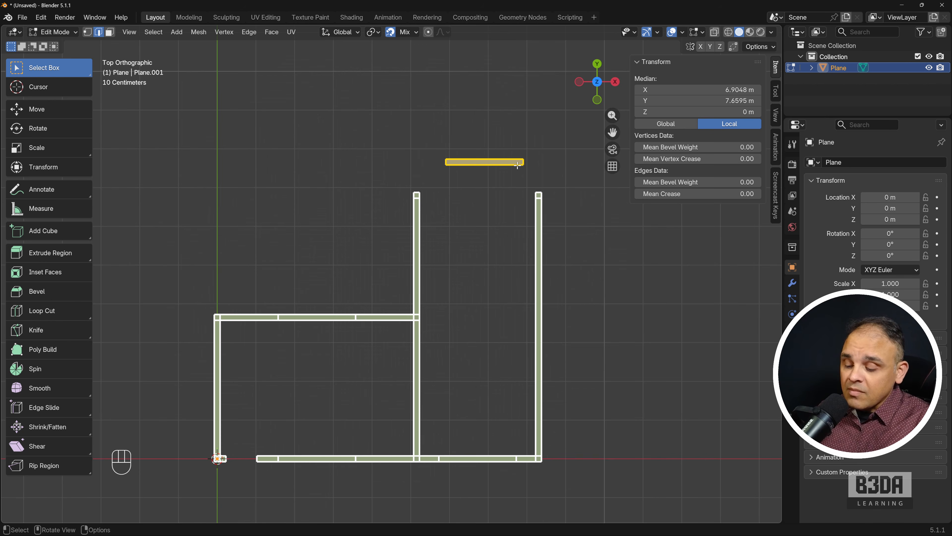
pyautogui.press('p')
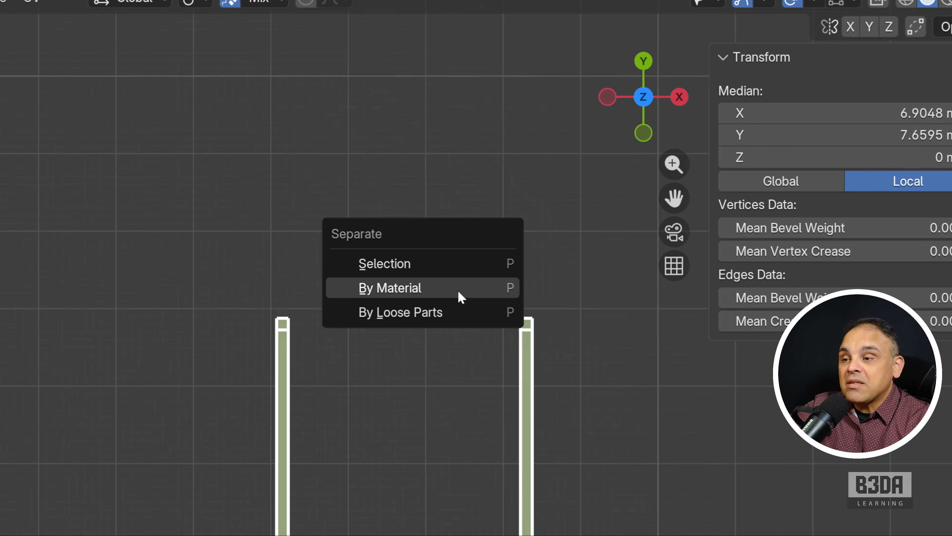
pyautogui.click(487, 267)
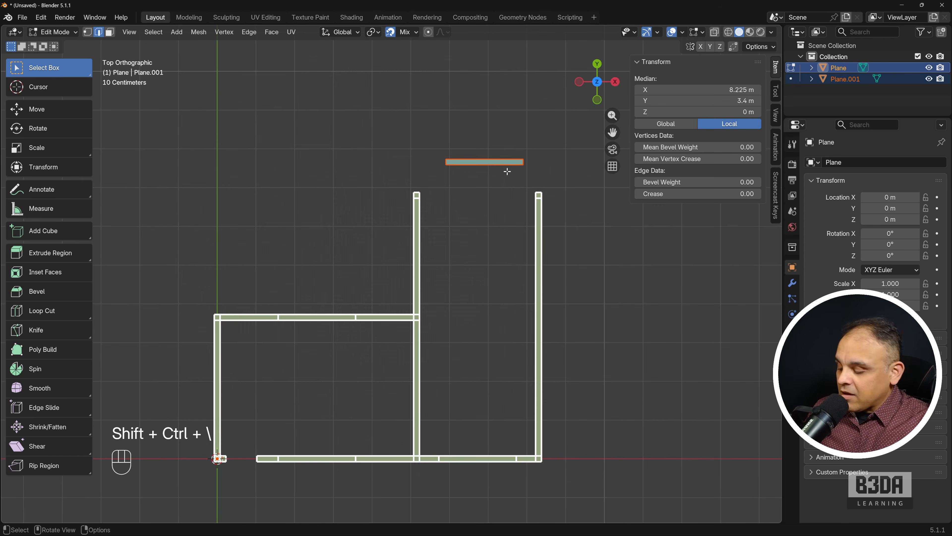
# - Snap the 3D cursor to the centre of the detached 2 m wall segment, using all of its vertices as the selection
pyautogui.press('Tab')
pyautogui.click(496, 164)
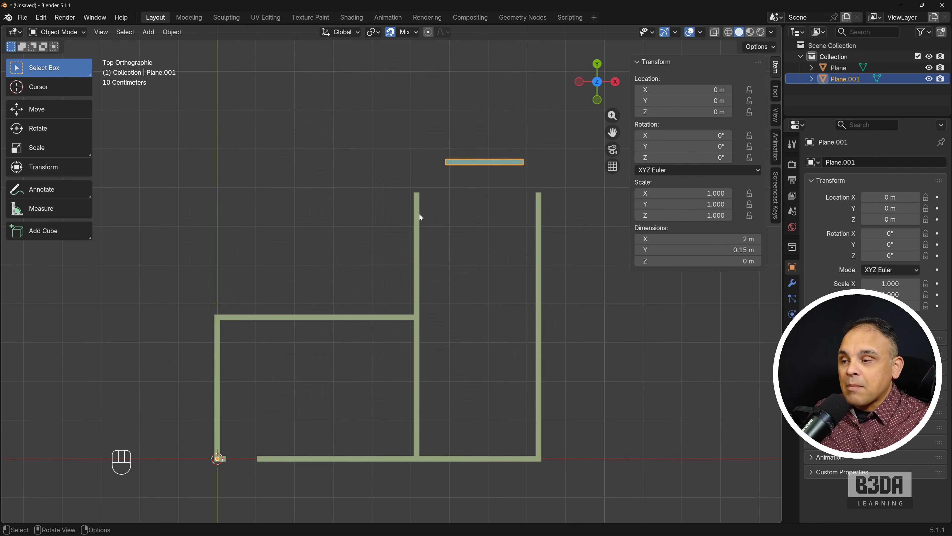
pyautogui.click(417, 215)
pyautogui.click(499, 162)
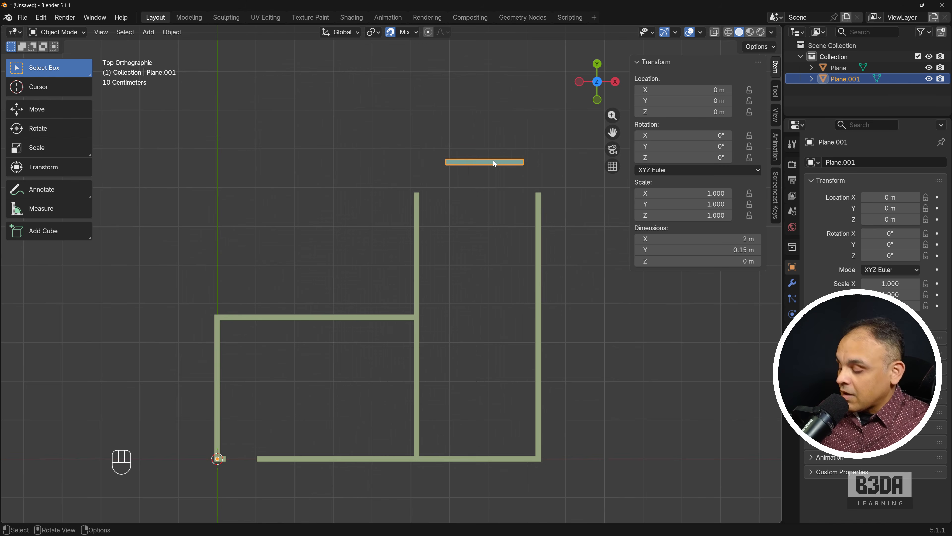
pyautogui.press('Tab')
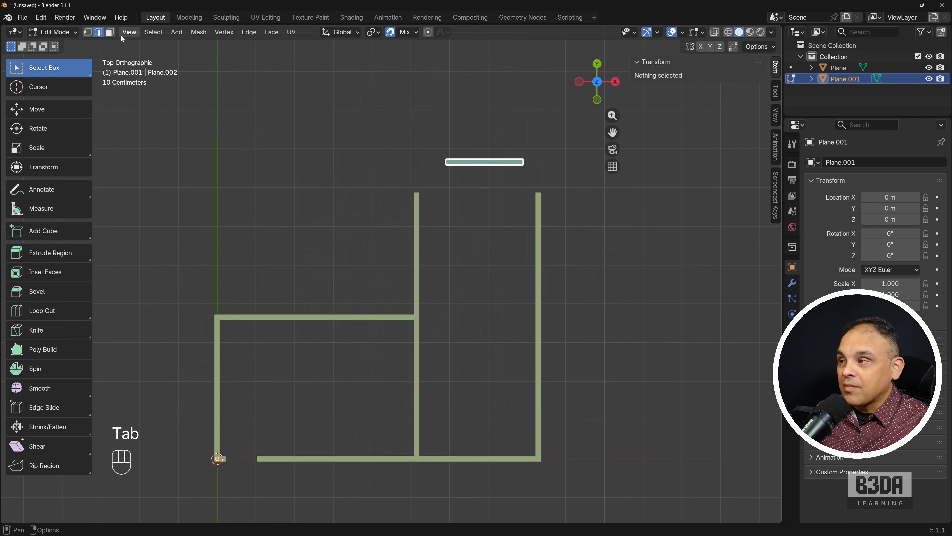
pyautogui.press('1')
pyautogui.moveTo(421, 147); pyautogui.dragTo(536, 181)
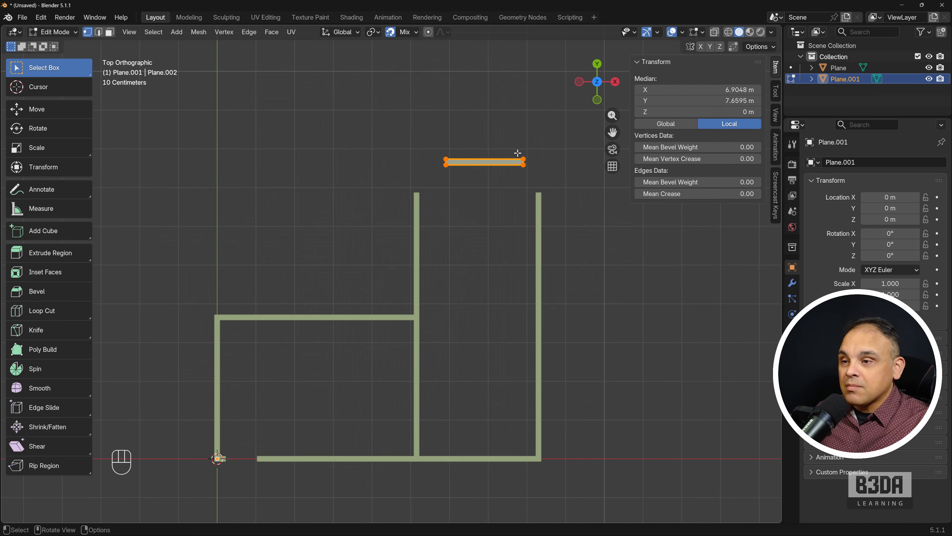
pyautogui.hotkey('shift', 's')
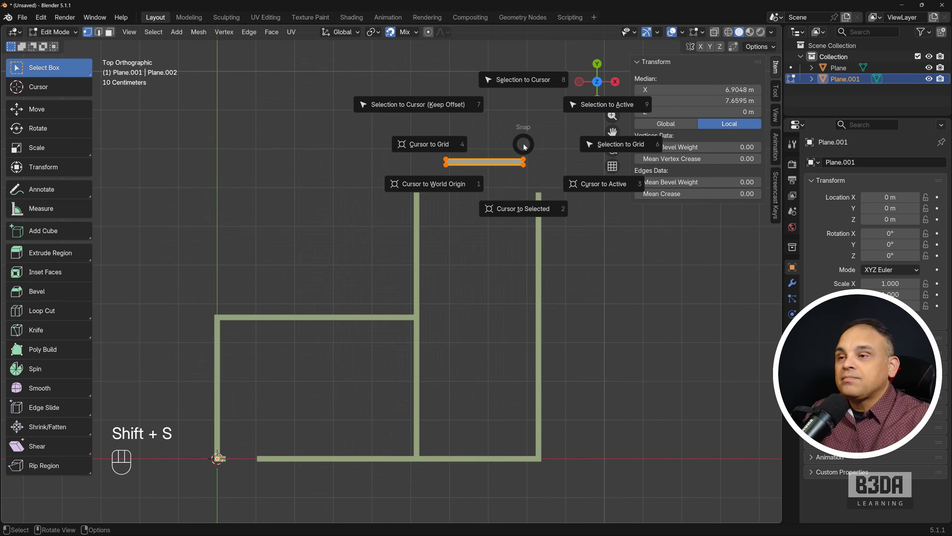
pyautogui.click(518, 210)
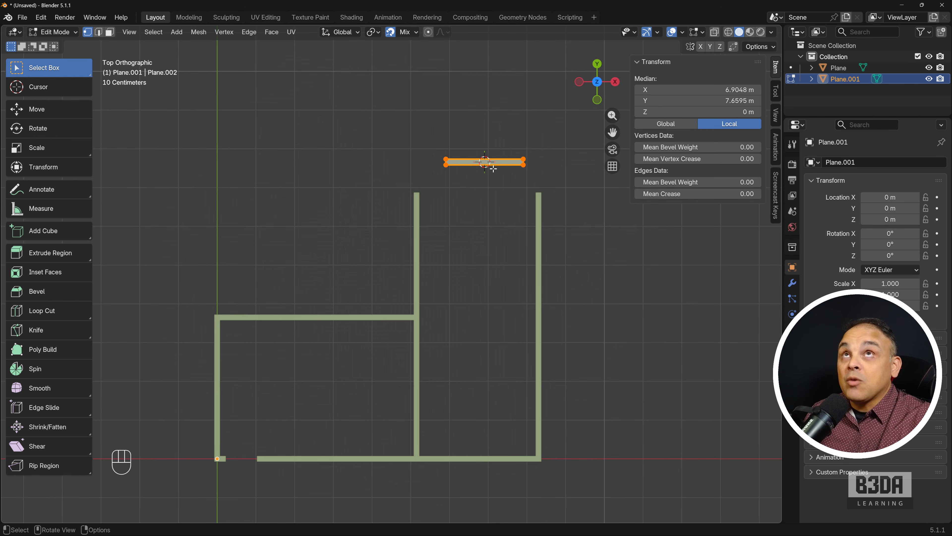
pyautogui.press('Tab')
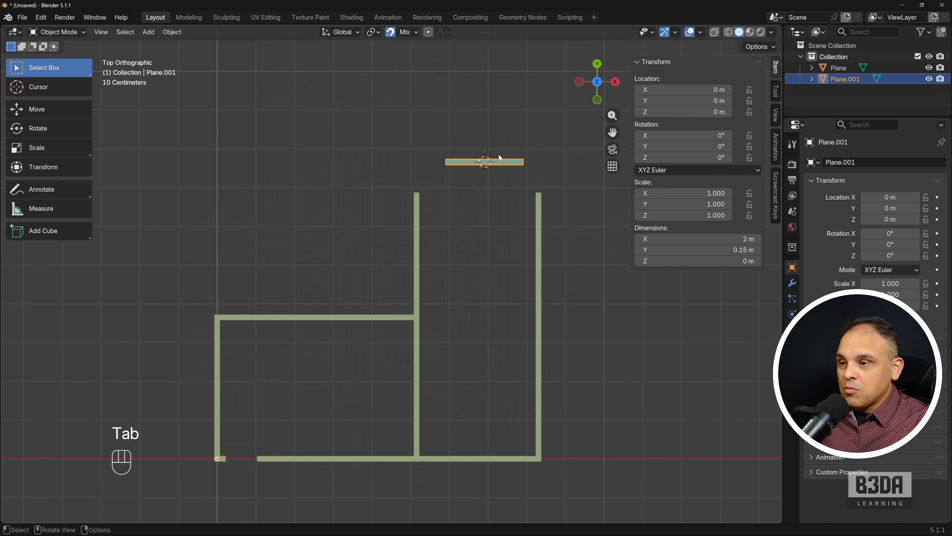
# - Set the detached wall segment's origin to the 3D cursor and deselect it
pyautogui.scroll(3, 501, 149)
pyautogui.keyDown('shift'); pyautogui.moveTo(507, 132); pyautogui.dragTo(338, 209, button='middle'); pyautogui.keyUp('shift')
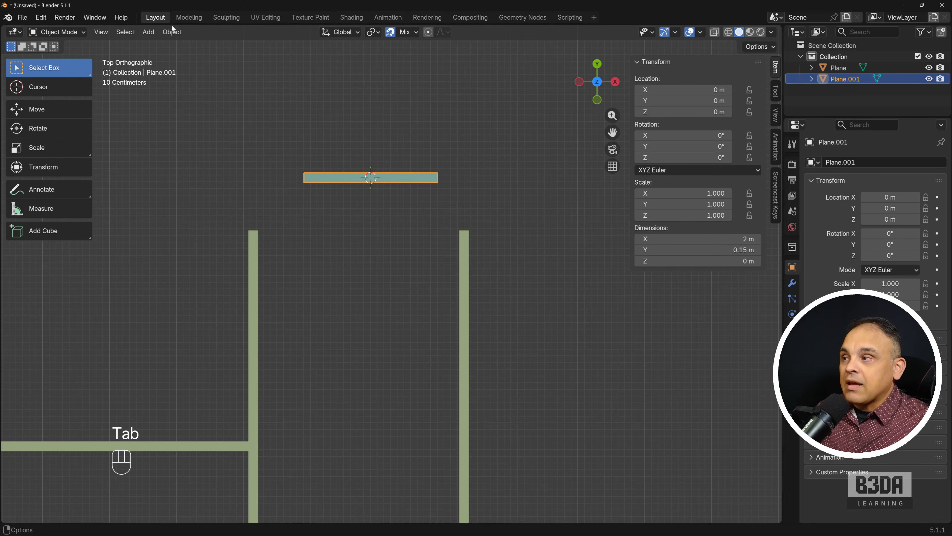
pyautogui.click(172, 32)
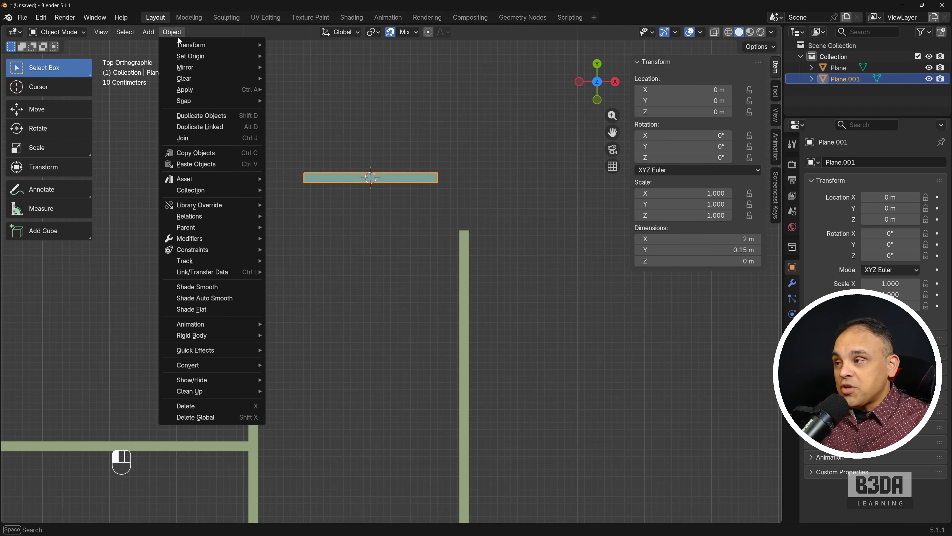
pyautogui.moveTo(206, 56)
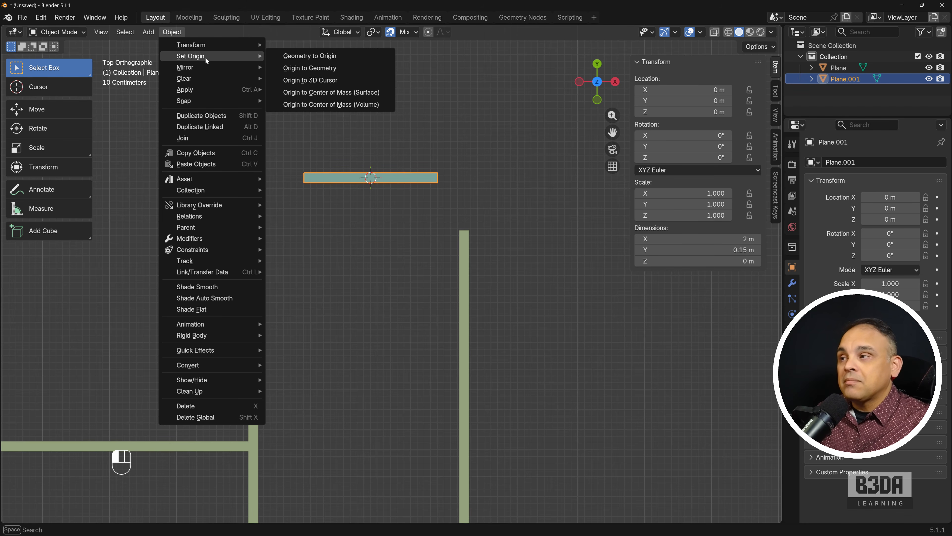
pyautogui.click(338, 78)
pyautogui.click(386, 133)
# - Snap the 3D cursor to the midpoint between the inner end vertices of the two tall parallel walls
pyautogui.scroll(-1, 398, 229)
pyautogui.keyDown('shift'); pyautogui.moveTo(398, 226); pyautogui.dragTo(434, 207, button='middle'); pyautogui.keyUp('shift')
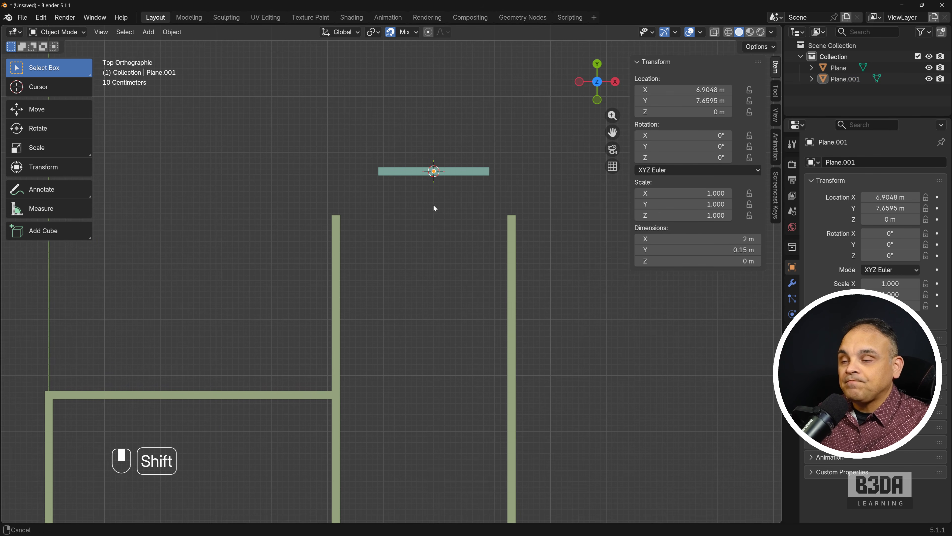
pyautogui.click(511, 251)
pyautogui.press('Tab')
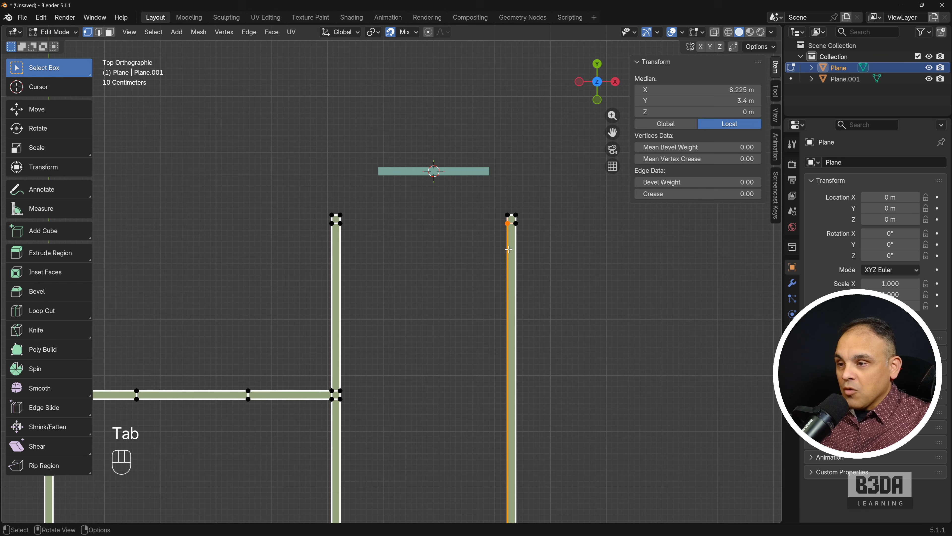
pyautogui.moveTo(335, 201); pyautogui.dragTo(513, 229)
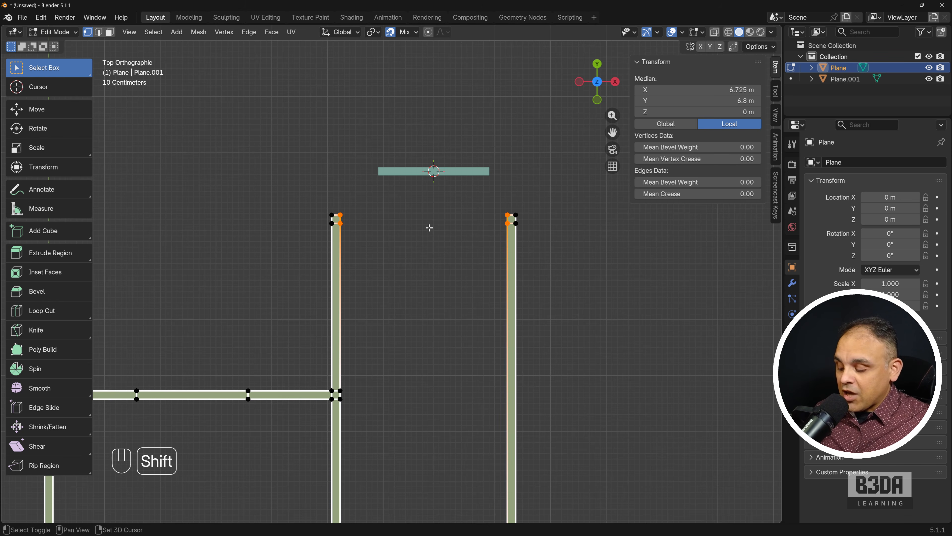
pyautogui.hotkey('shift', 's')
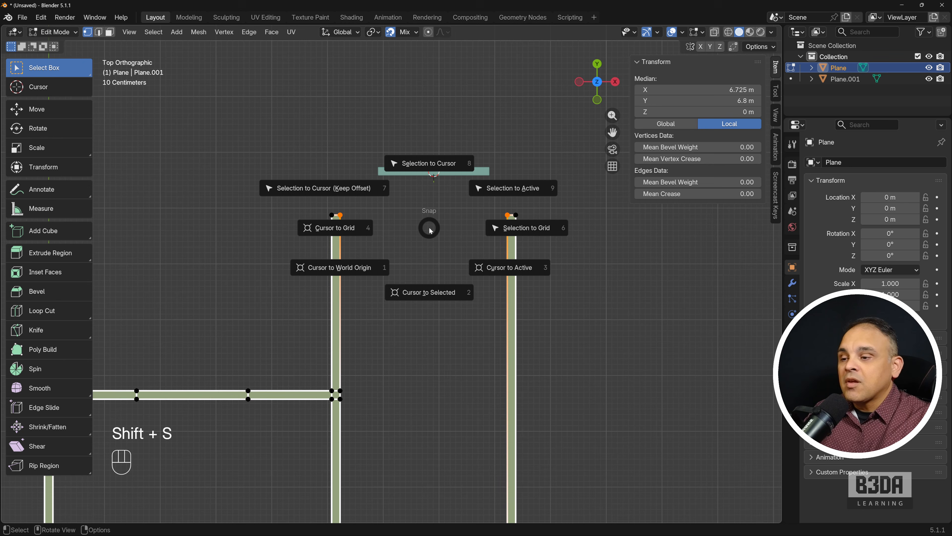
pyautogui.click(438, 290)
pyautogui.press('Tab')
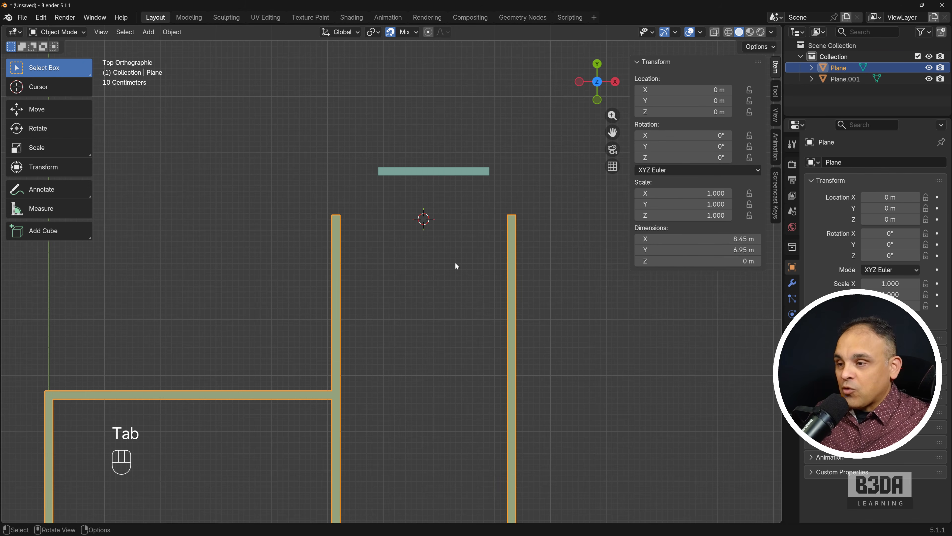
# - Snap the detached wall segment to the 3D cursor between the open ends of the two parallel walls
pyautogui.click(455, 170)
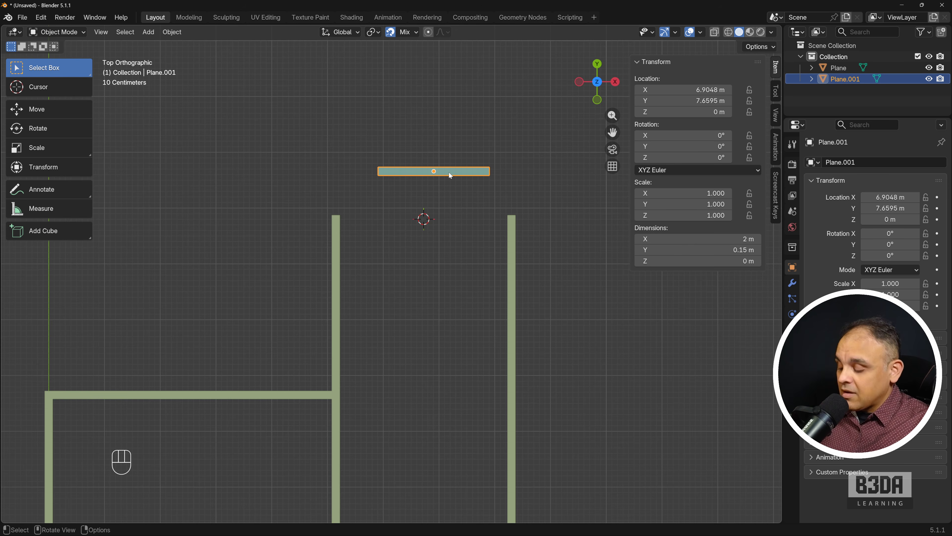
pyautogui.hotkey('shift', 's')
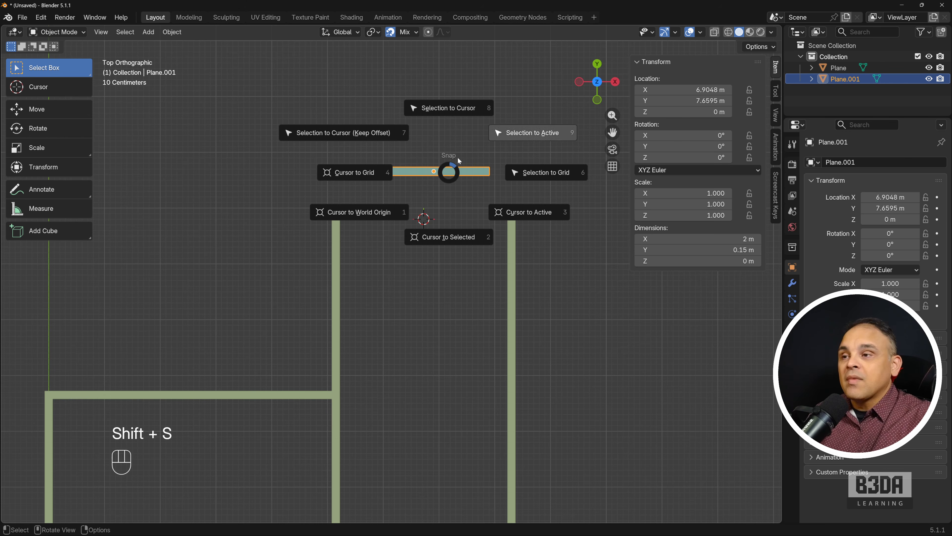
pyautogui.click(465, 106)
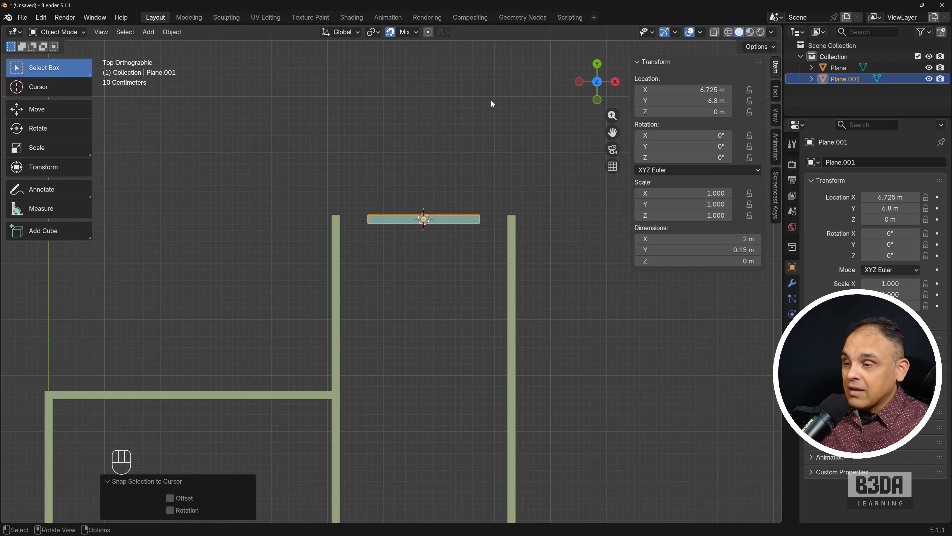
# - Try joining the detached wall segment into the main wall object, and undo the join
pyautogui.scroll(3, 431, 216)
pyautogui.keyDown('shift'); pyautogui.moveTo(461, 225); pyautogui.dragTo(405, 223, button='middle'); pyautogui.keyUp('shift')
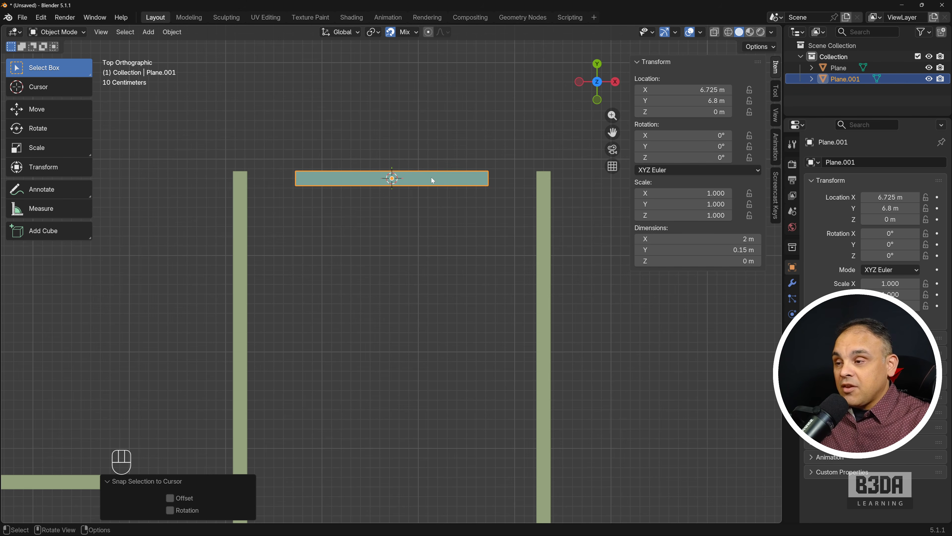
pyautogui.keyDown('shift'); pyautogui.click(240, 204); pyautogui.keyUp('shift')
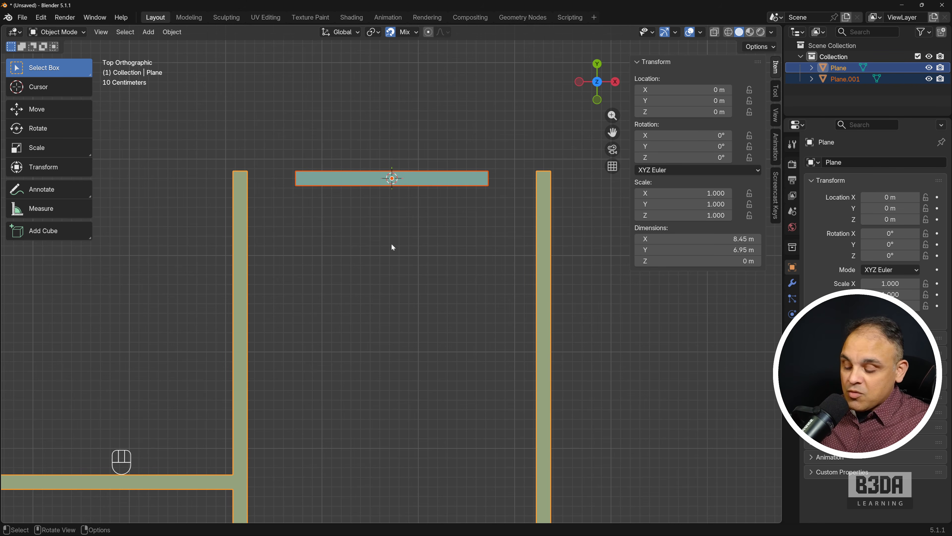
pyautogui.hotkey('ctrl', 'j')
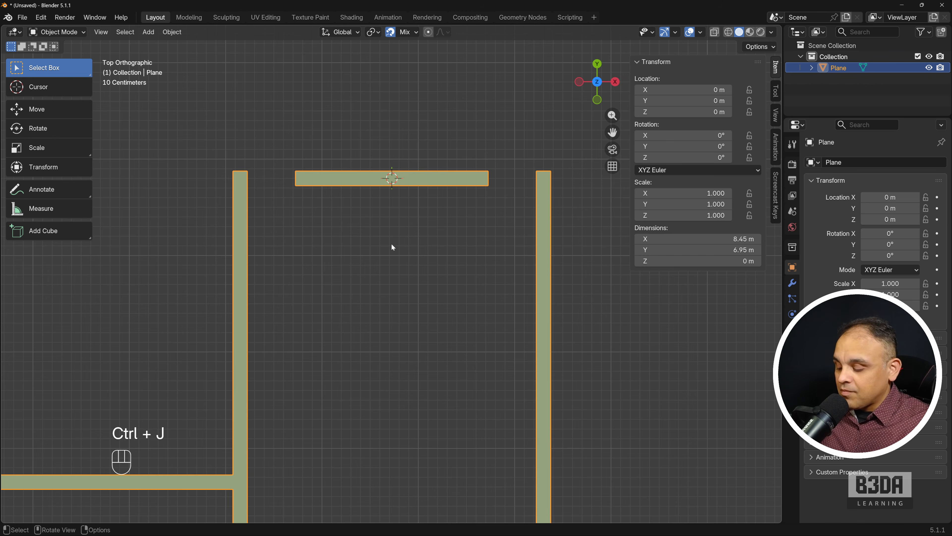
pyautogui.hotkey('ctrl', 'z')
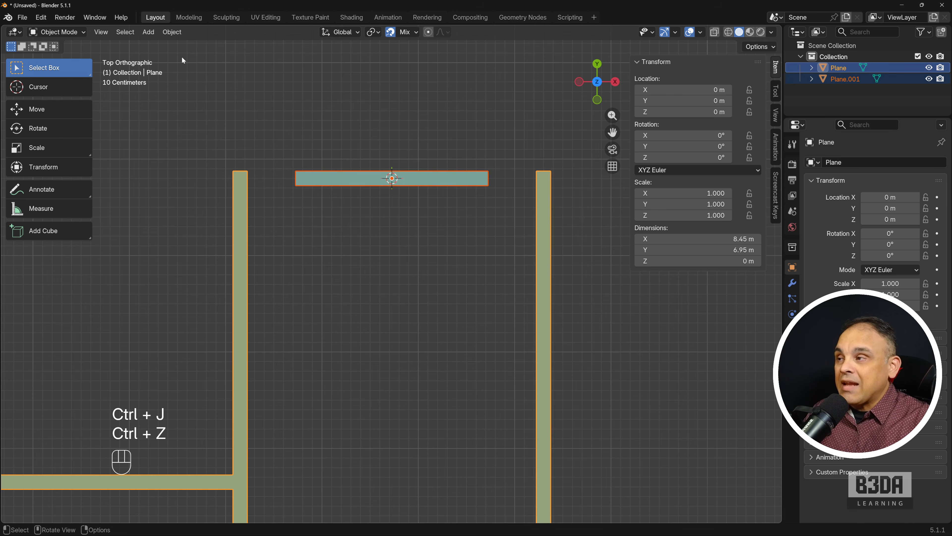
# - Examine where the object-level Join command and the mesh Separate options (Selection, By Material, By Loose Parts) are found
pyautogui.click(180, 33)
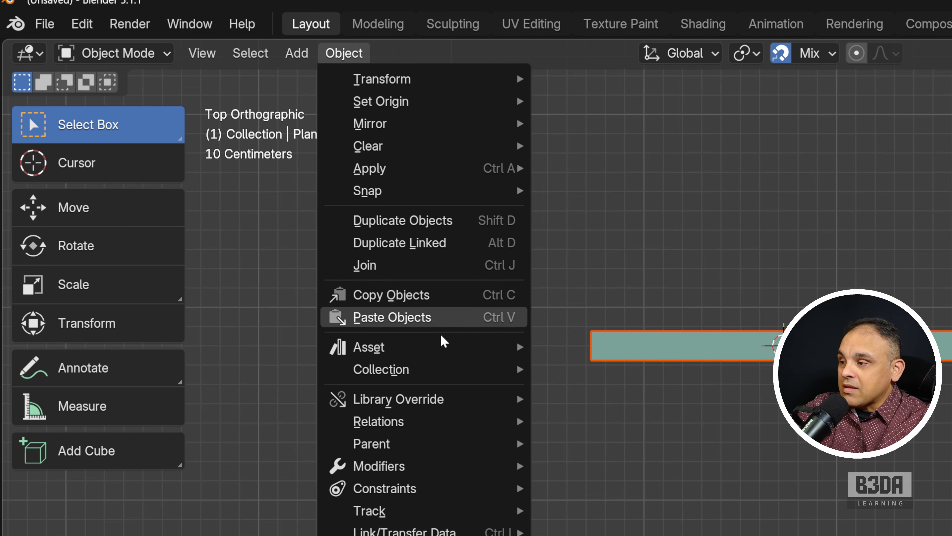
pyautogui.moveTo(463, 467)
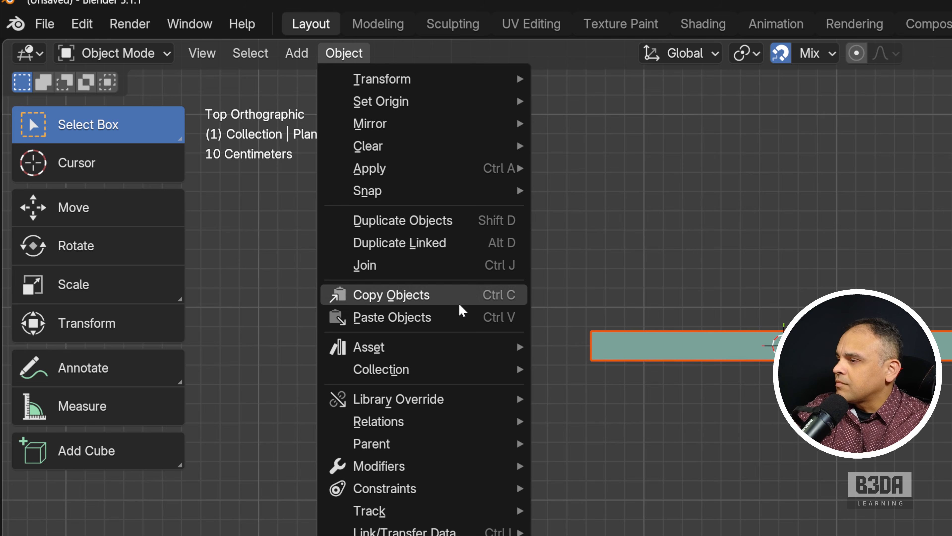
pyautogui.moveTo(468, 374)
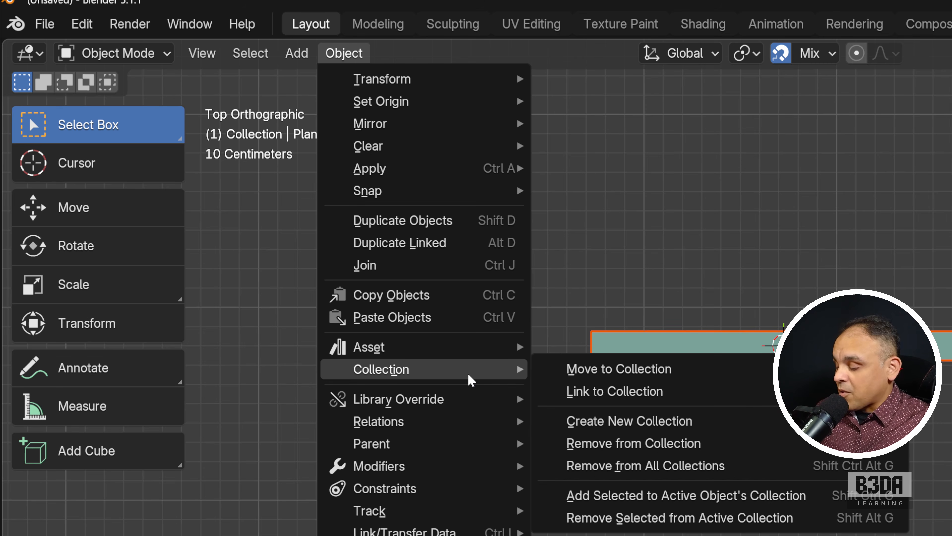
pyautogui.press('Escape')
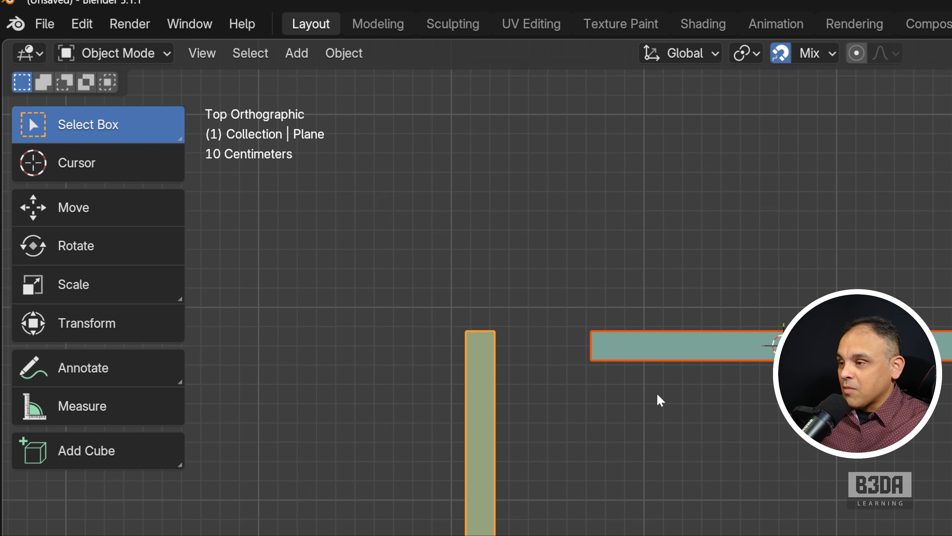
pyautogui.click(531, 436)
pyautogui.click(487, 413)
pyautogui.press('Tab')
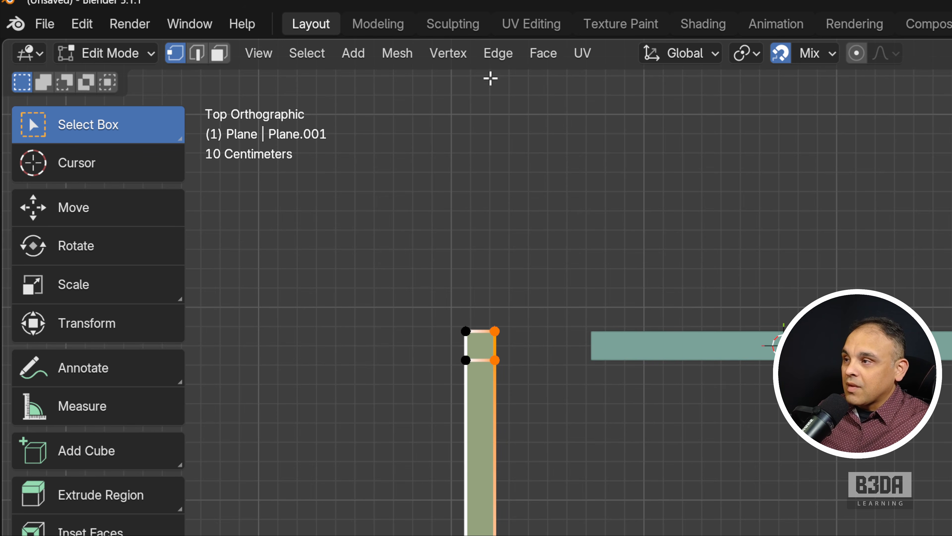
pyautogui.click(397, 53)
pyautogui.moveTo(476, 112)
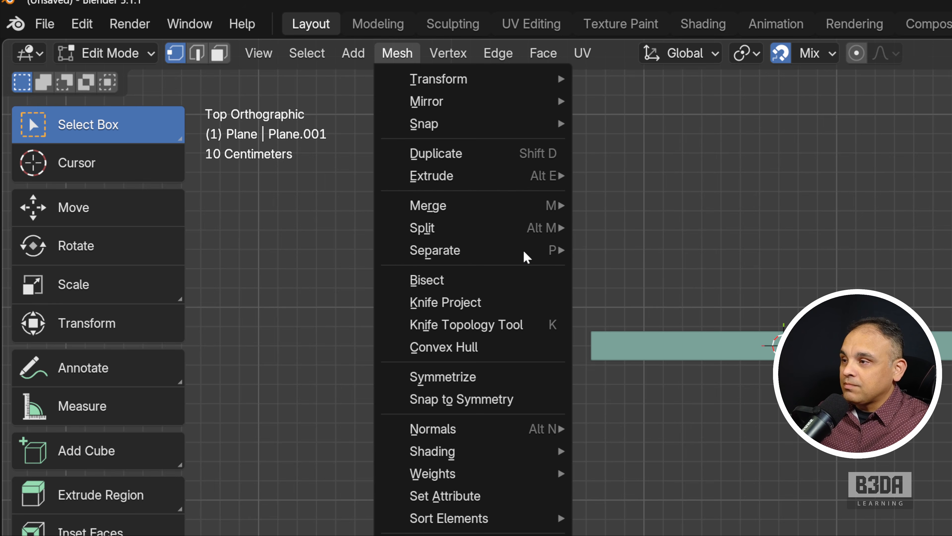
pyautogui.moveTo(528, 252)
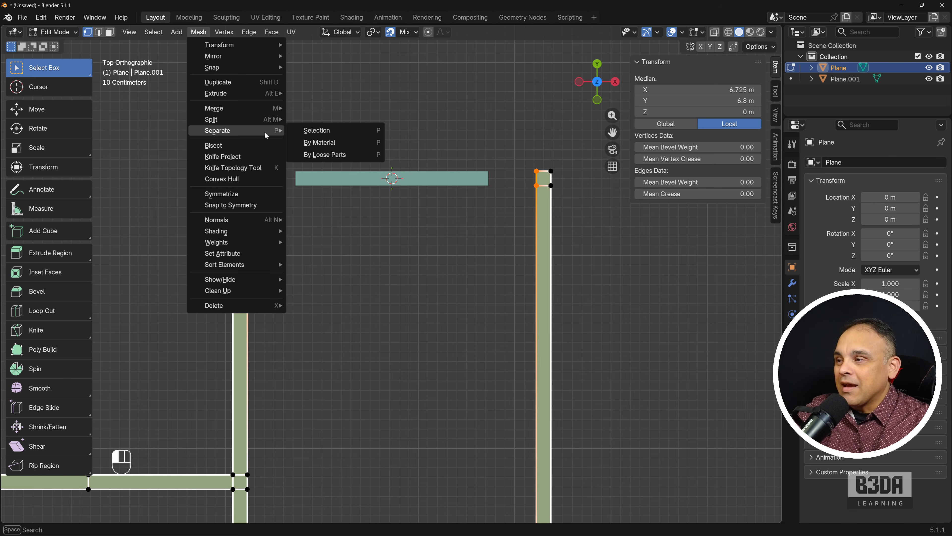
pyautogui.press('Escape')
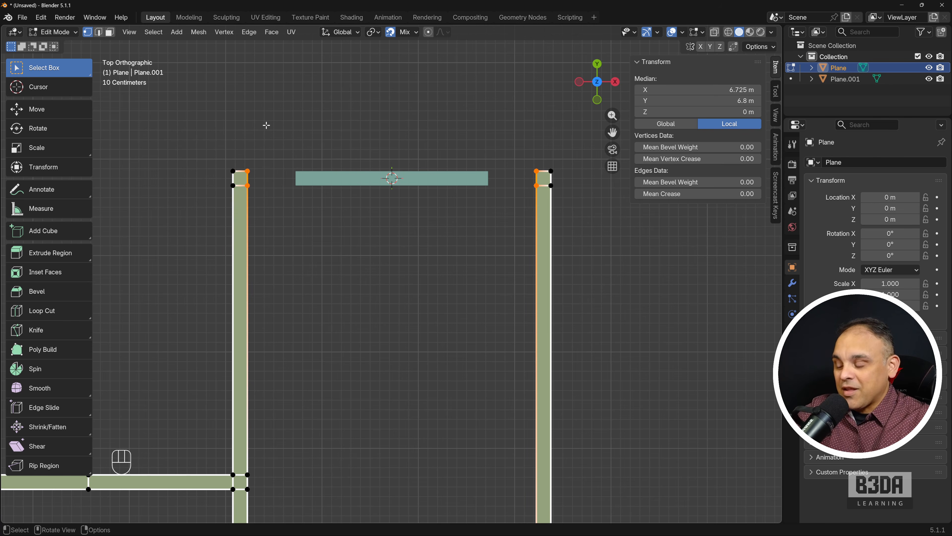
pyautogui.press('Tab')
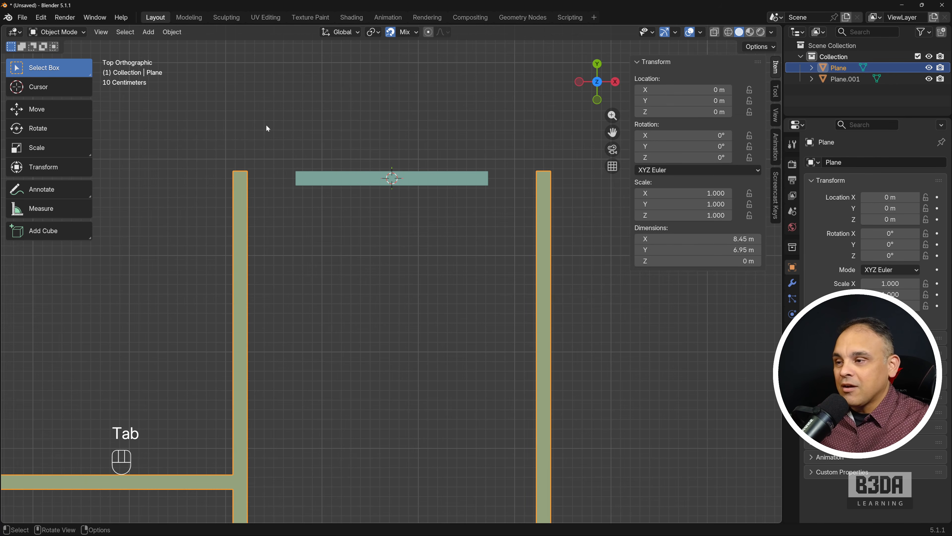
pyautogui.click(320, 180)
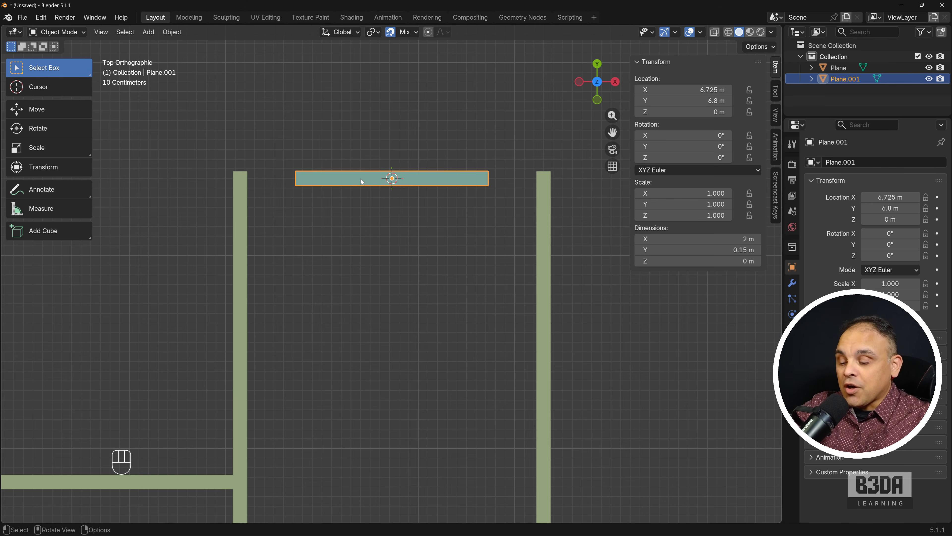
pyautogui.hotkey('shift', 'ctrl', 'a')
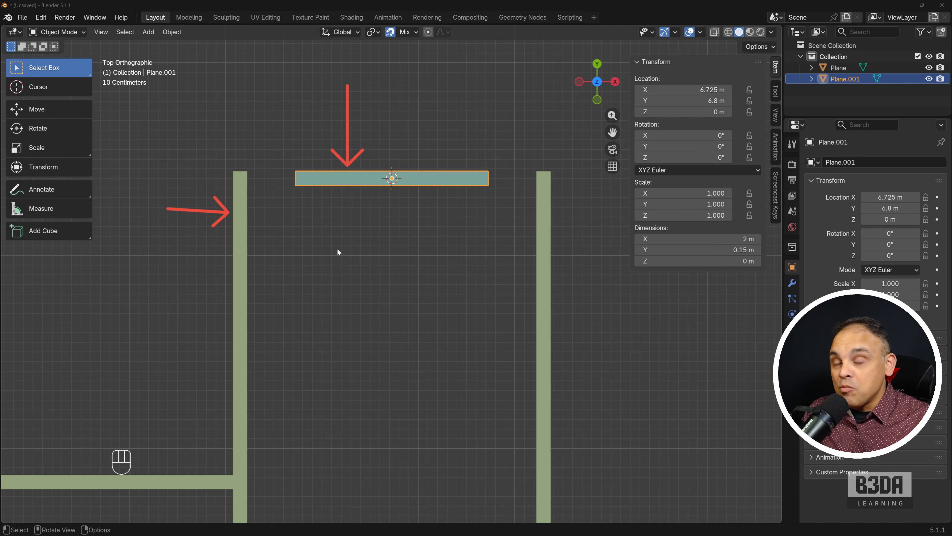
pyautogui.click(241, 245)
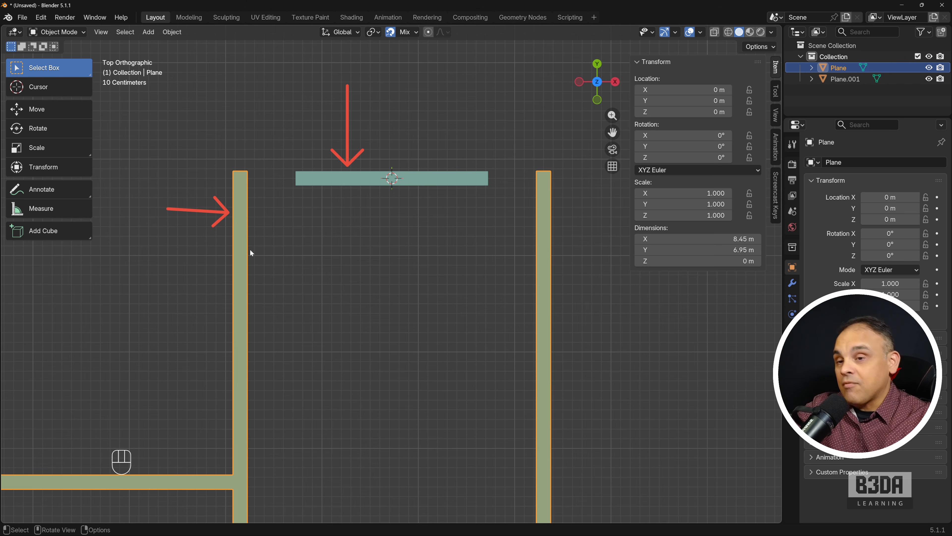
pyautogui.hotkey('shift', 'ctrl', '2')
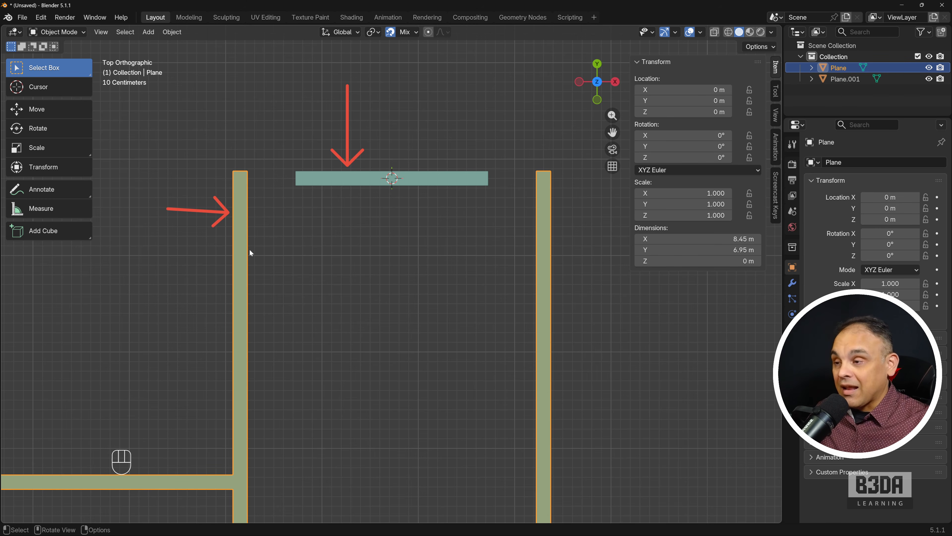
# - Try joining the detached wall segment with the main wall as the active object, and undo the join
pyautogui.click(364, 179)
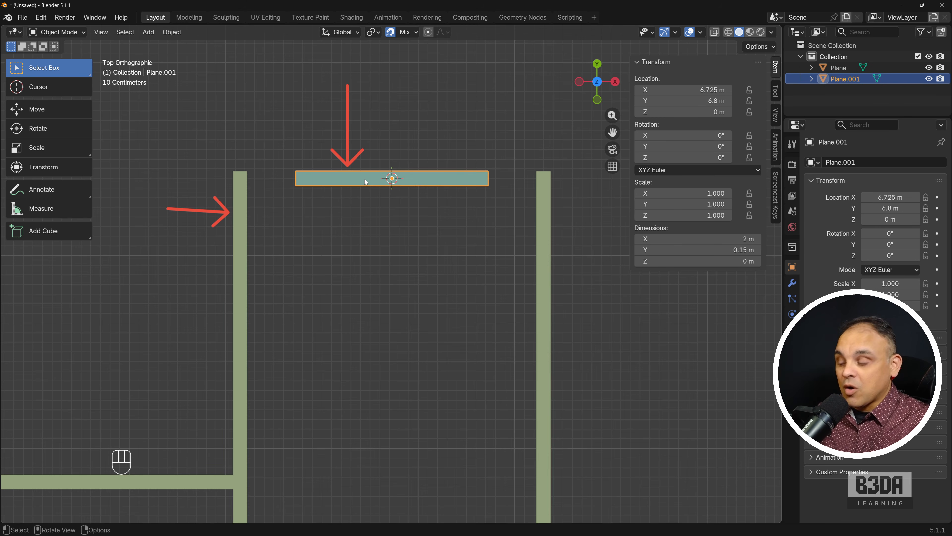
pyautogui.press('shift')
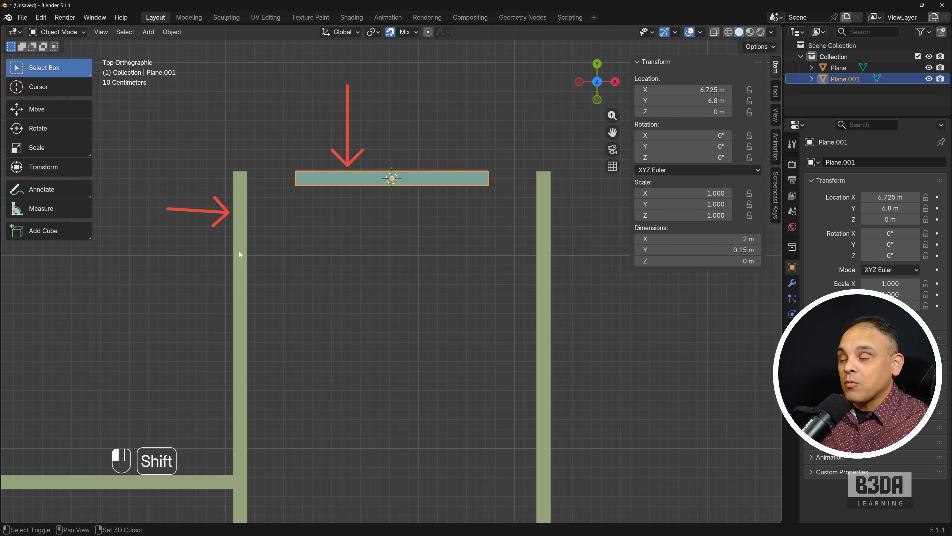
pyautogui.keyDown('shift'); pyautogui.click(239, 251); pyautogui.keyUp('shift')
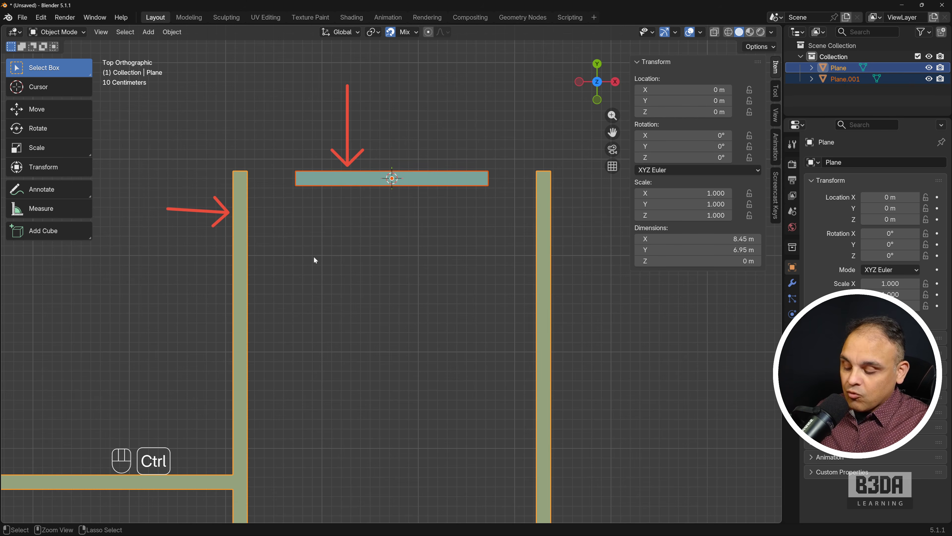
pyautogui.hotkey('ctrl', 'j')
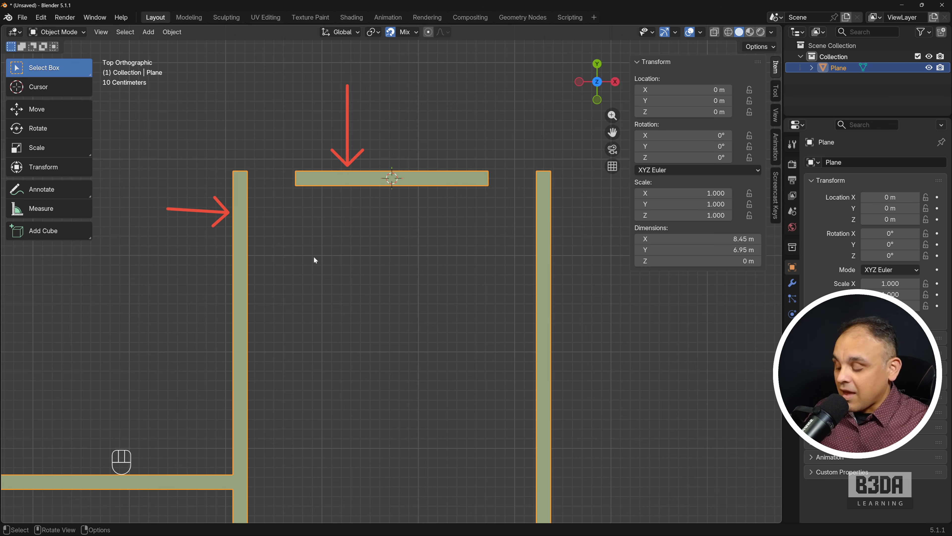
pyautogui.hotkey('ctrl', 'z')
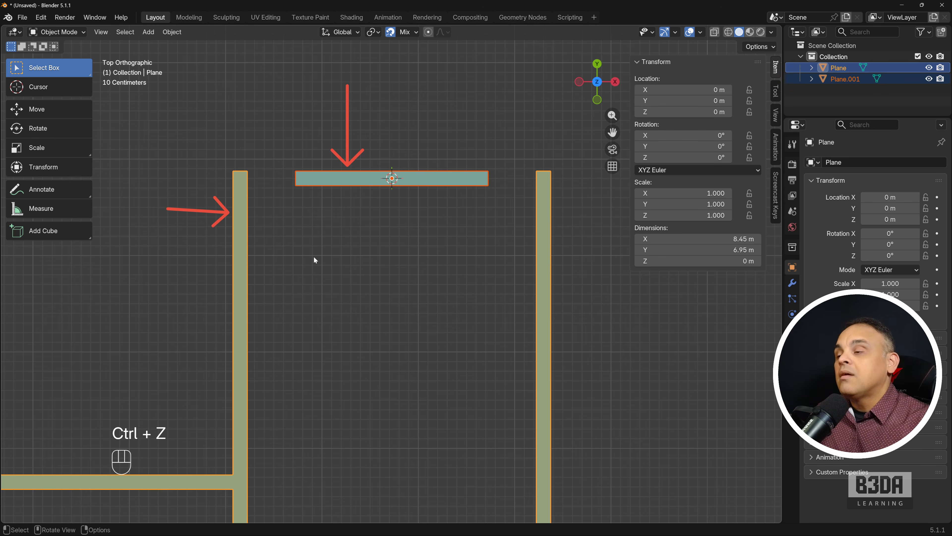
# - Try joining the main wall and the detached segment with the segment as the active object, and undo the join
pyautogui.click(299, 267)
pyautogui.click(246, 187)
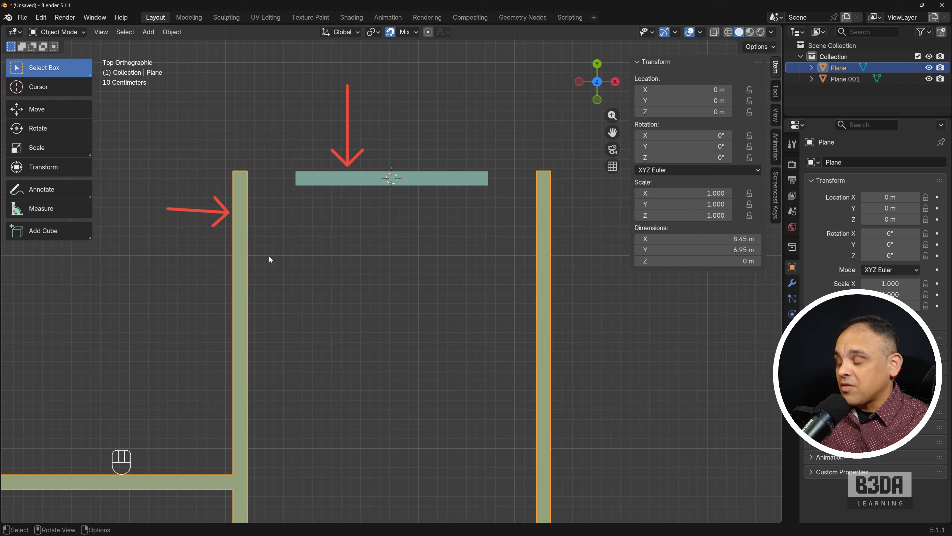
pyautogui.keyDown('shift'); pyautogui.click(358, 174); pyautogui.keyUp('shift')
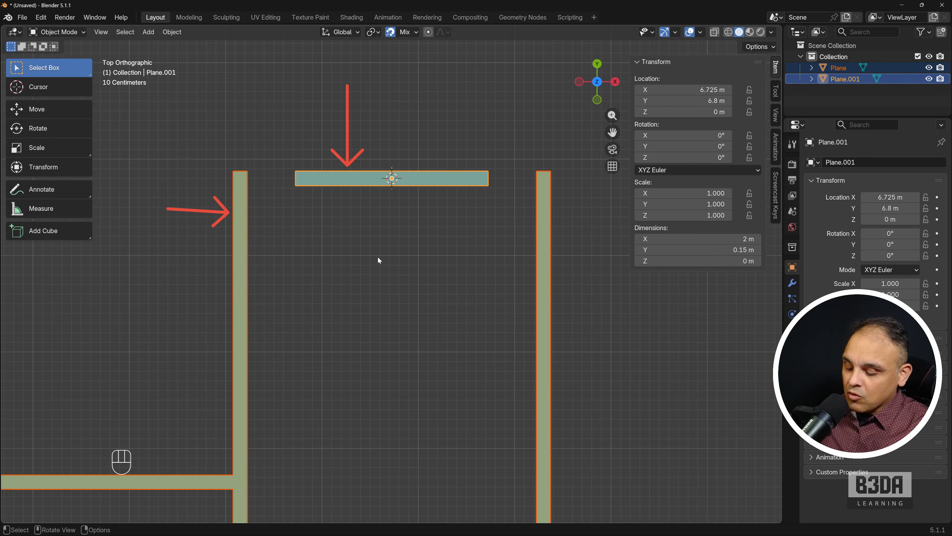
pyautogui.hotkey('ctrl', 'j')
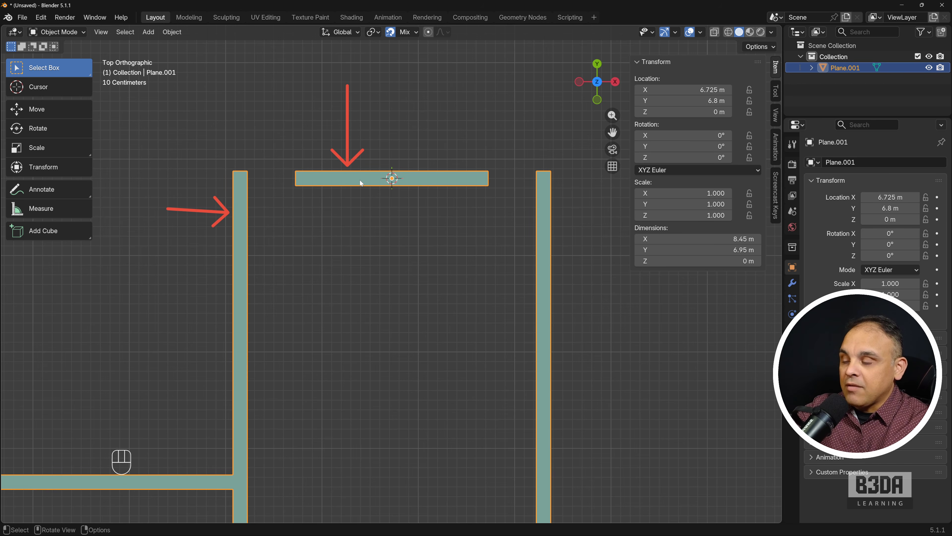
pyautogui.hotkey('shift', 'ctrl', '3')
pyautogui.moveTo(284, 154)
pyautogui.mouseDown()
pyautogui.moveTo(396, 140)
pyautogui.moveTo(497, 215)
pyautogui.moveTo(288, 155)
pyautogui.mouseUp()
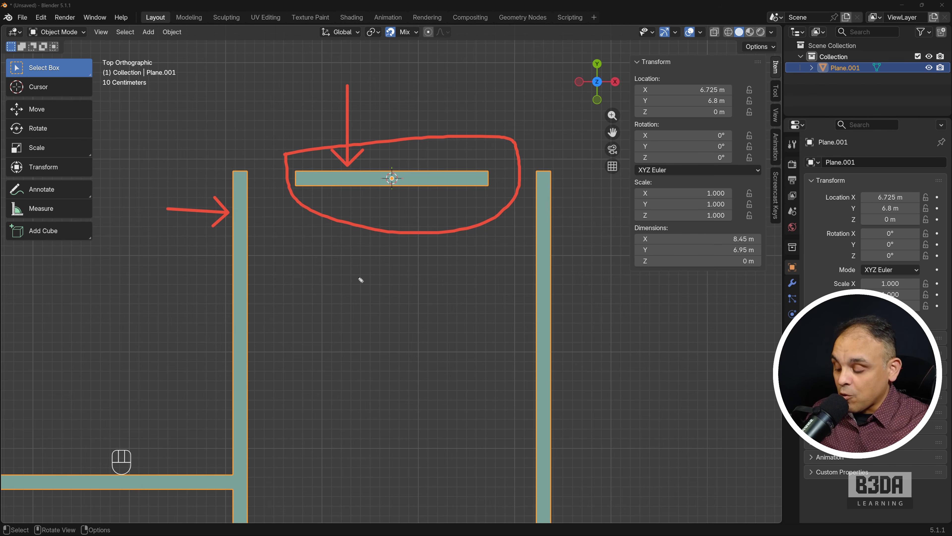
pyautogui.hotkey('ctrl', 'shift', '7')
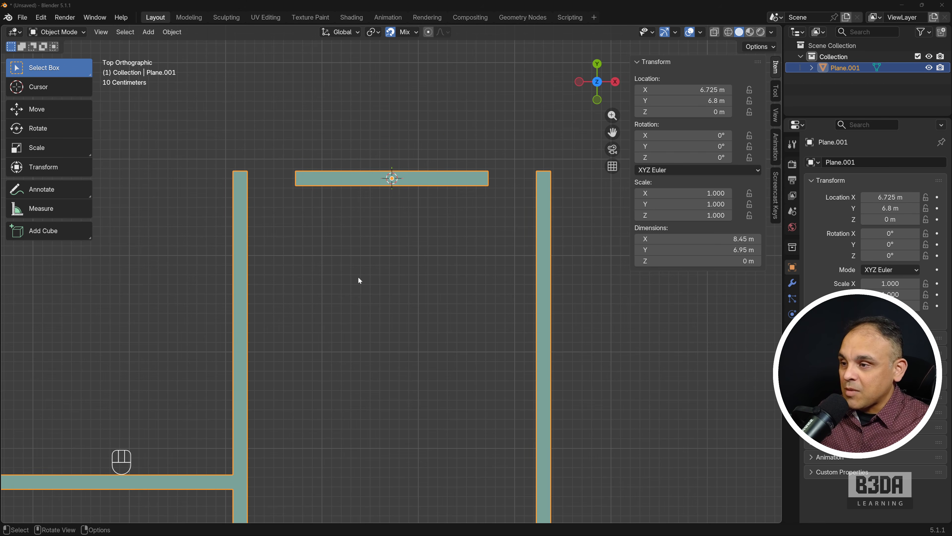
pyautogui.click(396, 8)
pyautogui.hotkey('ctrl', 'z')
pyautogui.click(362, 255)
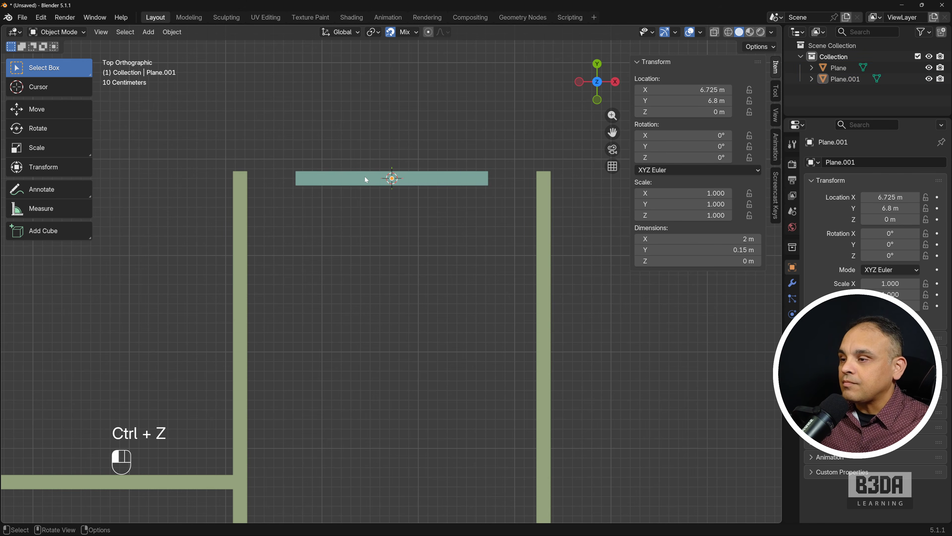
# - Join the detached wall segment into the main wall object, keeping the main wall as the active object
pyautogui.click(365, 175)
pyautogui.keyDown('shift'); pyautogui.click(247, 254); pyautogui.keyUp('shift')
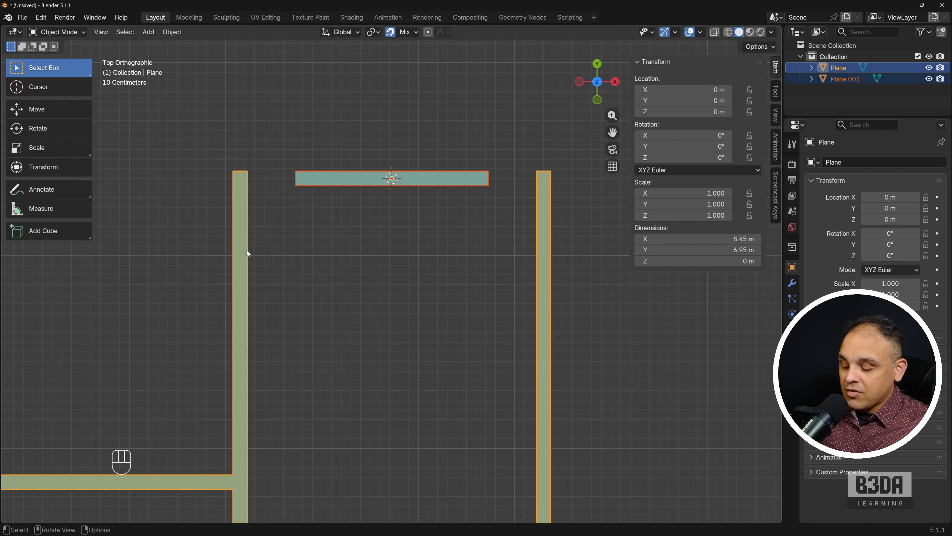
pyautogui.hotkey('ctrl', 'j')
# - Fill the gaps between both ends of the joined segment and the two parallel walls with faces in Edit Mode
pyautogui.press('Tab')
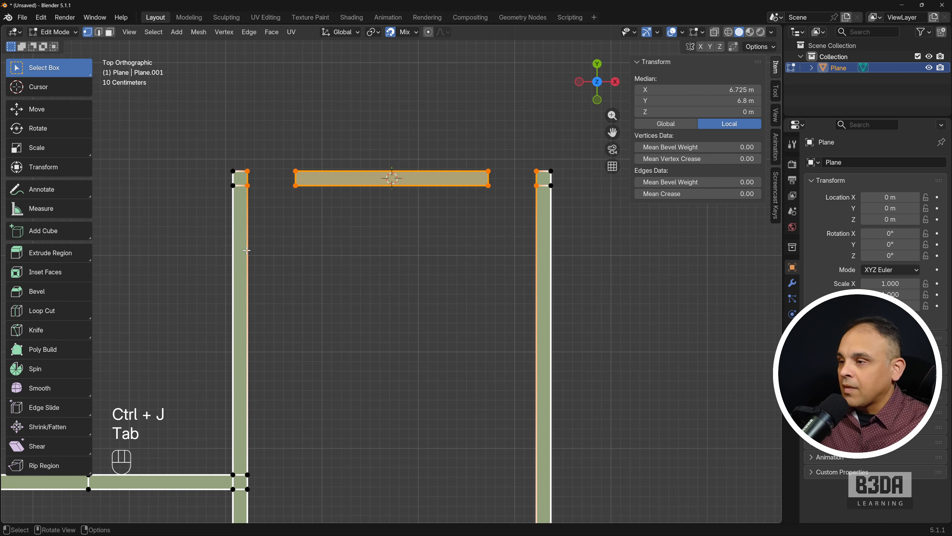
pyautogui.moveTo(239, 154); pyautogui.dragTo(310, 202)
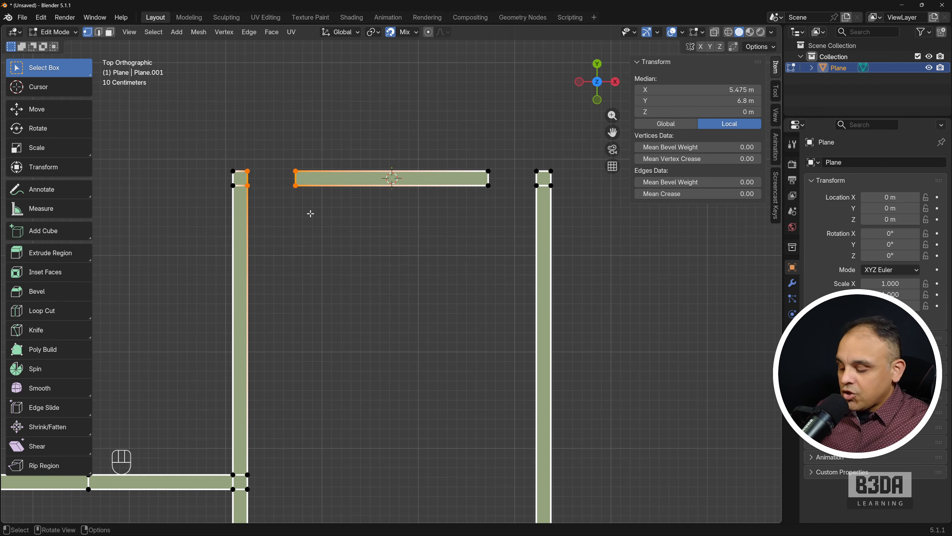
pyautogui.press('f')
pyautogui.moveTo(477, 162); pyautogui.dragTo(544, 207)
pyautogui.press('f')
pyautogui.scroll(-3, 437, 265)
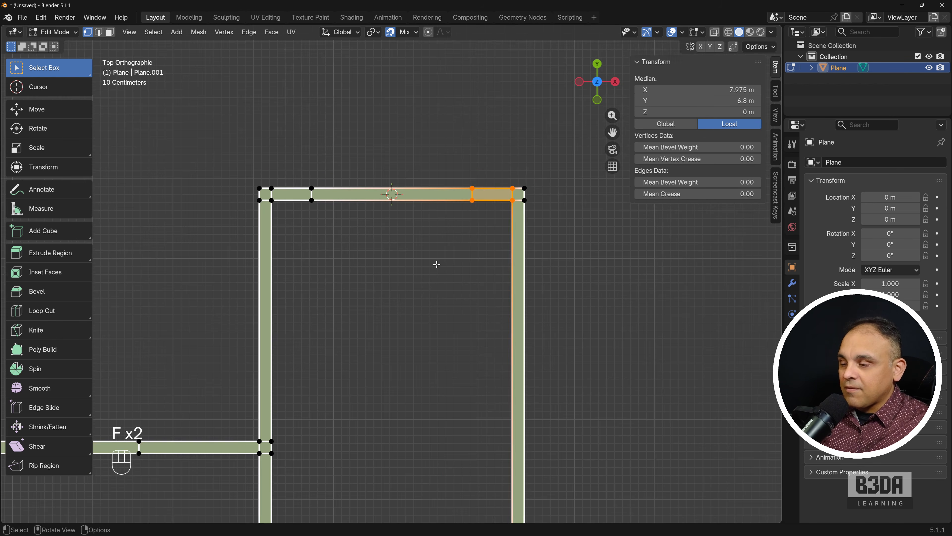
# - Delete the long interior wall face between the two rooms, using the Faces delete option
pyautogui.scroll(2, 436, 264)
pyautogui.keyDown('shift'); pyautogui.moveTo(346, 403); pyautogui.dragTo(514, 136, button='middle'); pyautogui.keyUp('shift')
pyautogui.keyDown('shift'); pyautogui.moveTo(493, 385); pyautogui.dragTo(472, 261, button='middle'); pyautogui.keyUp('shift')
pyautogui.scroll(3, 462, 266)
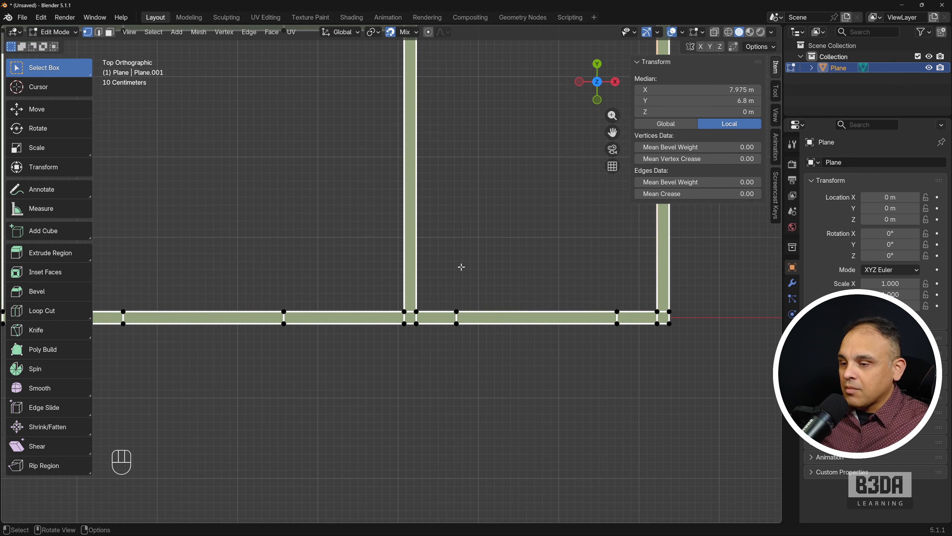
pyautogui.keyDown('shift'); pyautogui.moveTo(455, 294); pyautogui.dragTo(429, 283, button='middle'); pyautogui.keyUp('shift')
pyautogui.scroll(-1, 424, 264)
pyautogui.keyDown('shift'); pyautogui.moveTo(429, 249); pyautogui.dragTo(397, 290, button='middle'); pyautogui.keyUp('shift')
pyautogui.scroll(-2, 374, 235)
pyautogui.keyDown('shift'); pyautogui.moveTo(374, 235); pyautogui.dragTo(363, 252, button='middle'); pyautogui.keyUp('shift')
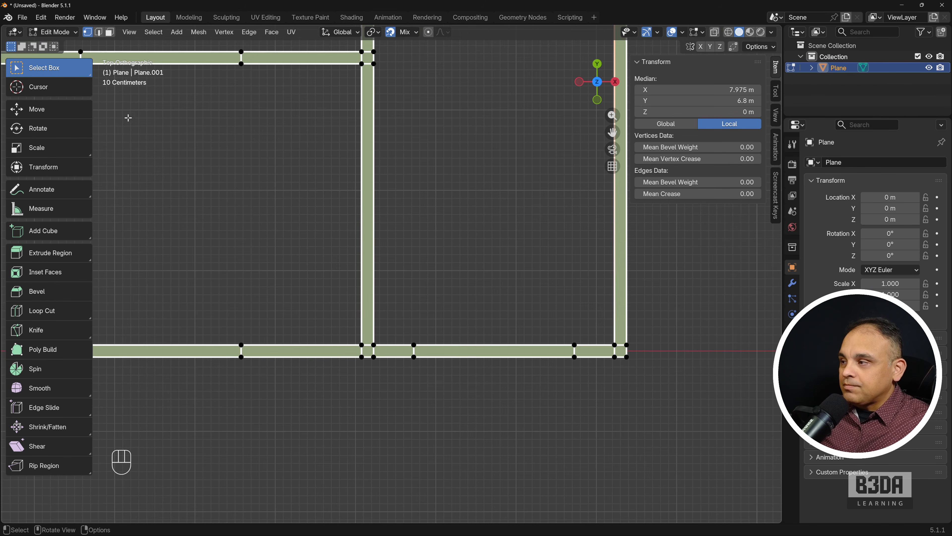
pyautogui.press('3')
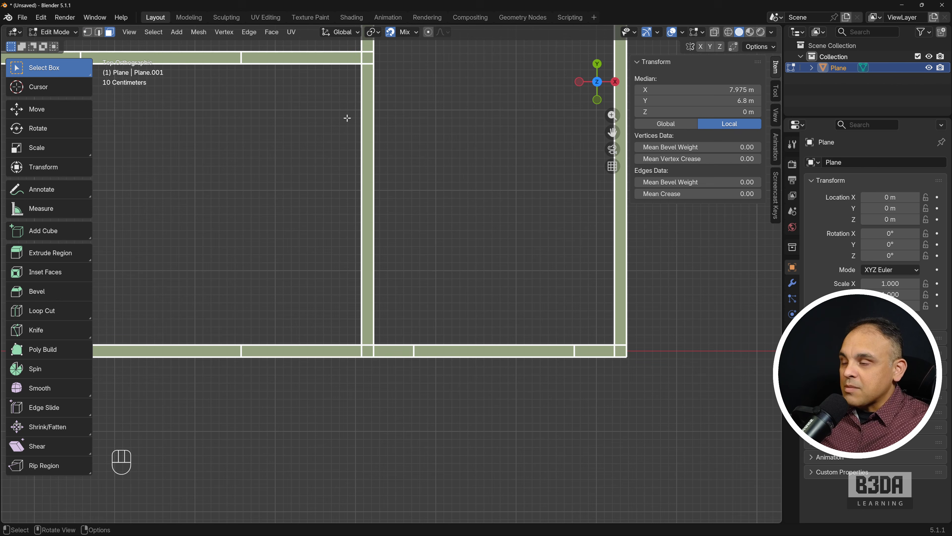
pyautogui.click(369, 147)
pyautogui.press('Delete')
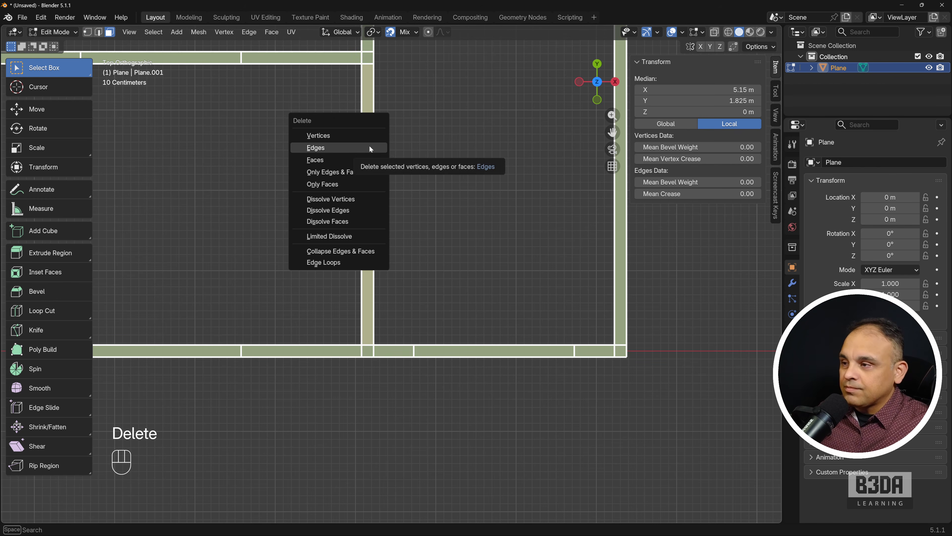
pyautogui.click(359, 158)
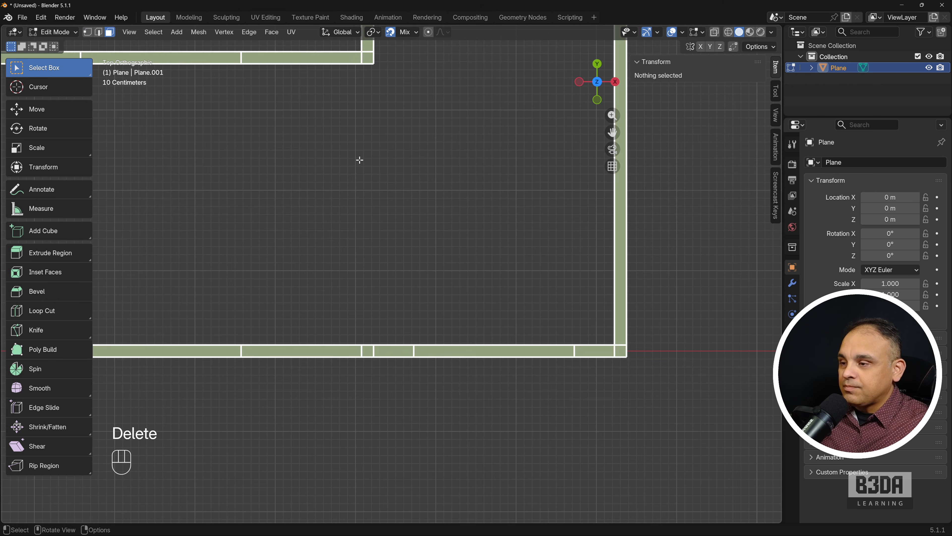
# - Extrude the inner edge of the bottom wall, where the interior wall stood, 0.15 m along Y
pyautogui.press('2')
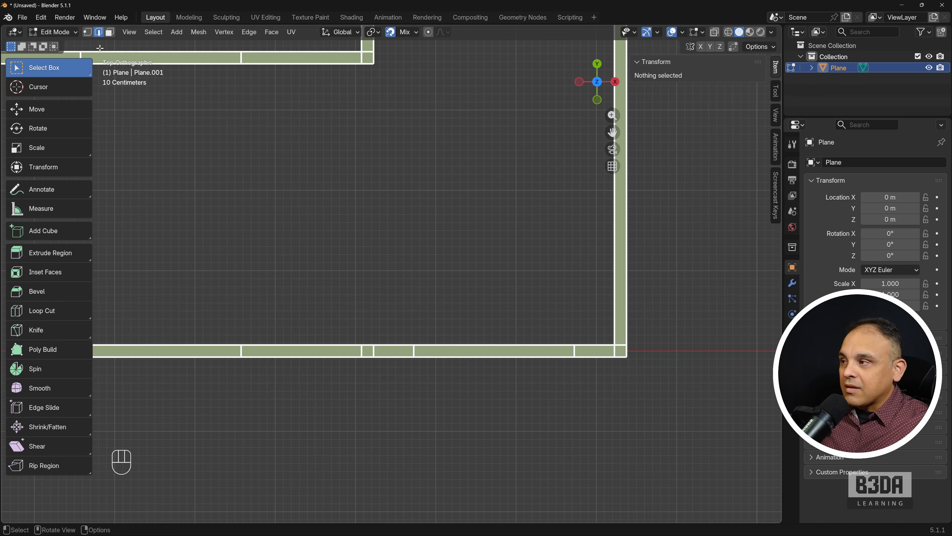
pyautogui.press('b')
pyautogui.moveTo(367, 341); pyautogui.dragTo(370, 334)
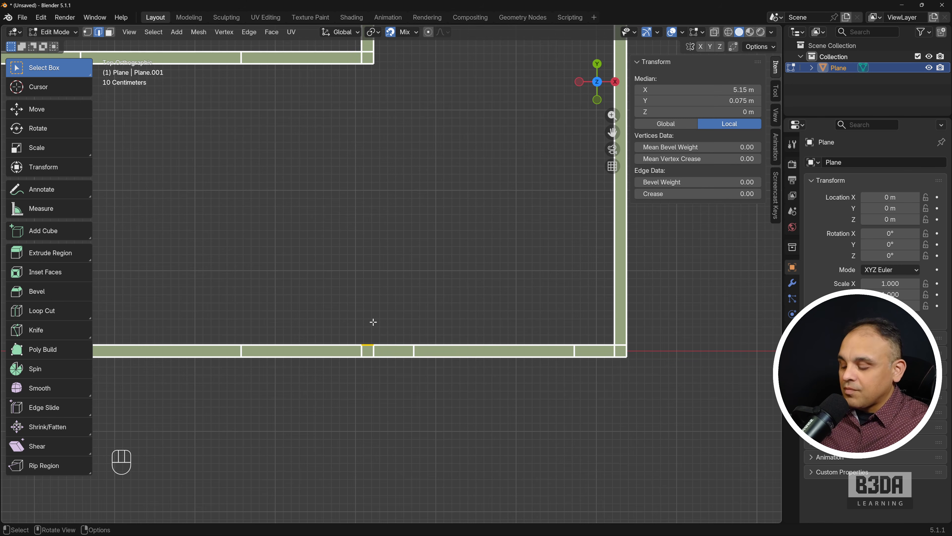
pyautogui.press('e')
pyautogui.write('y')
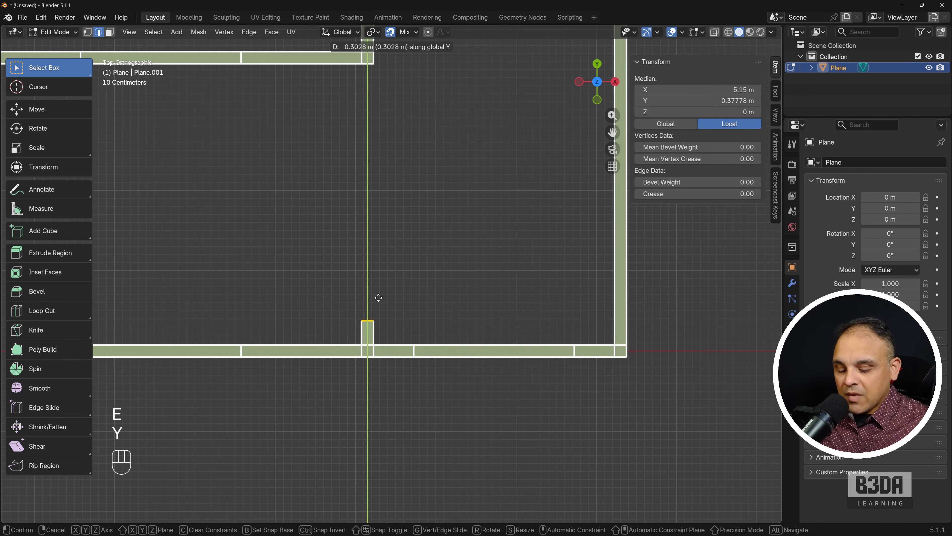
pyautogui.write('0.15')
pyautogui.press('KP_Enter')
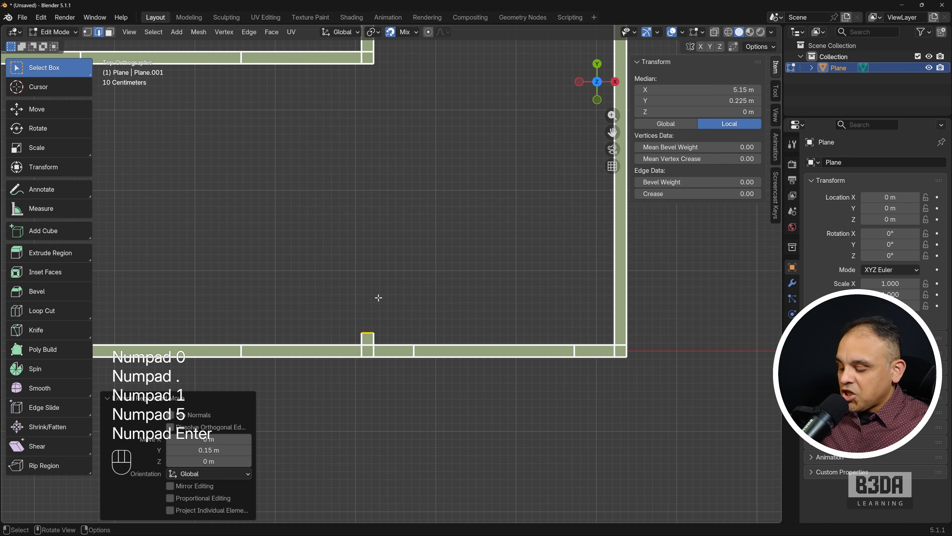
# - Duplicate the wall stub's end edge 0.8 m along Y, and fill a face from the copy to the upper wall junction
pyautogui.hotkey('shift', 'd')
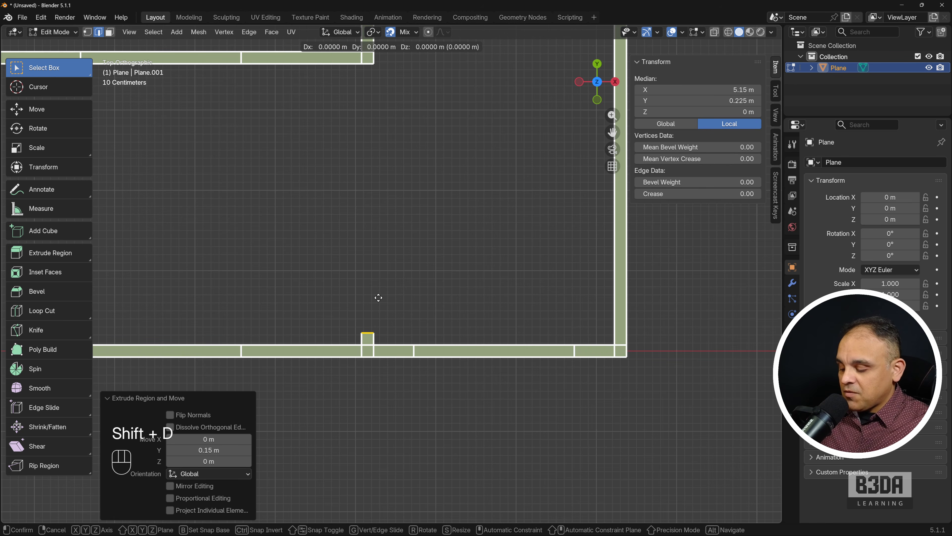
pyautogui.write('y0.8')
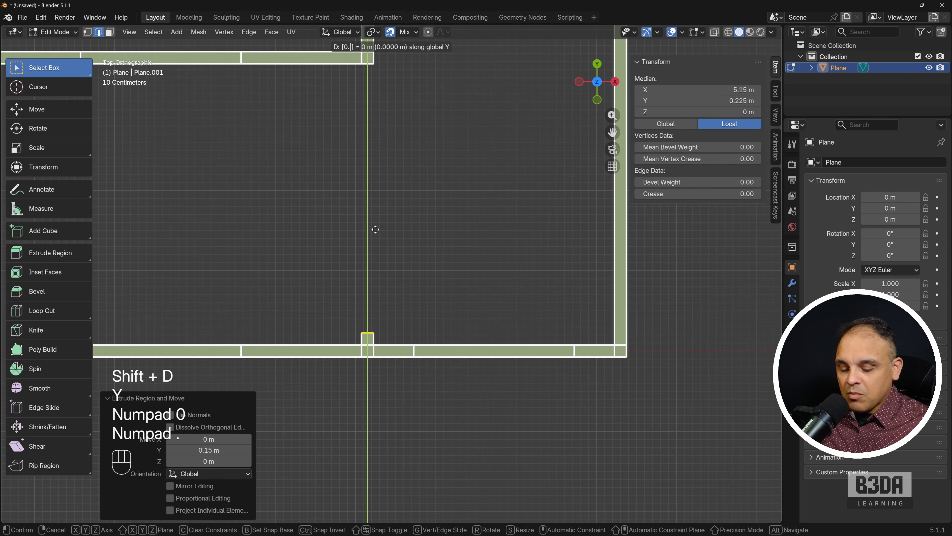
pyautogui.press('KP_Enter')
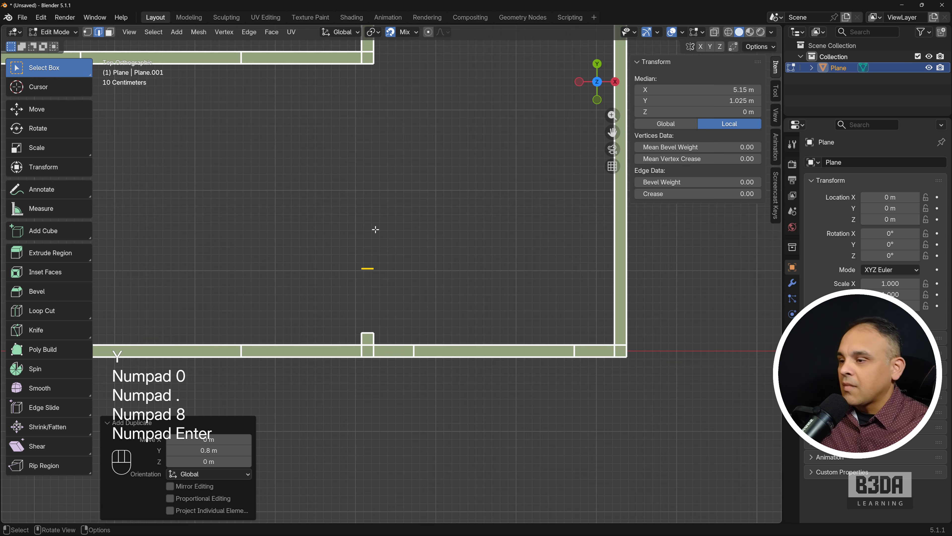
pyautogui.keyDown('shift'); pyautogui.click(368, 62); pyautogui.keyUp('shift')
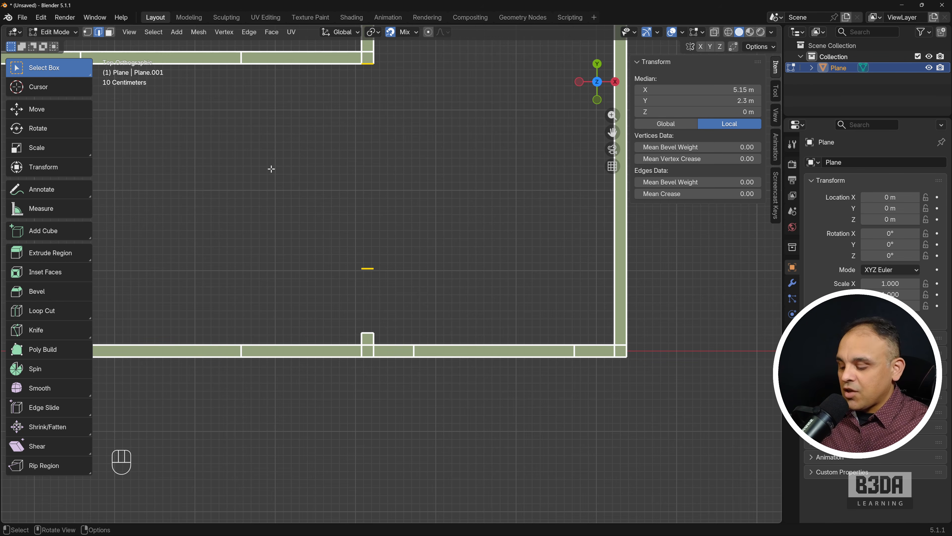
pyautogui.press('f')
pyautogui.scroll(-5, 510, 206)
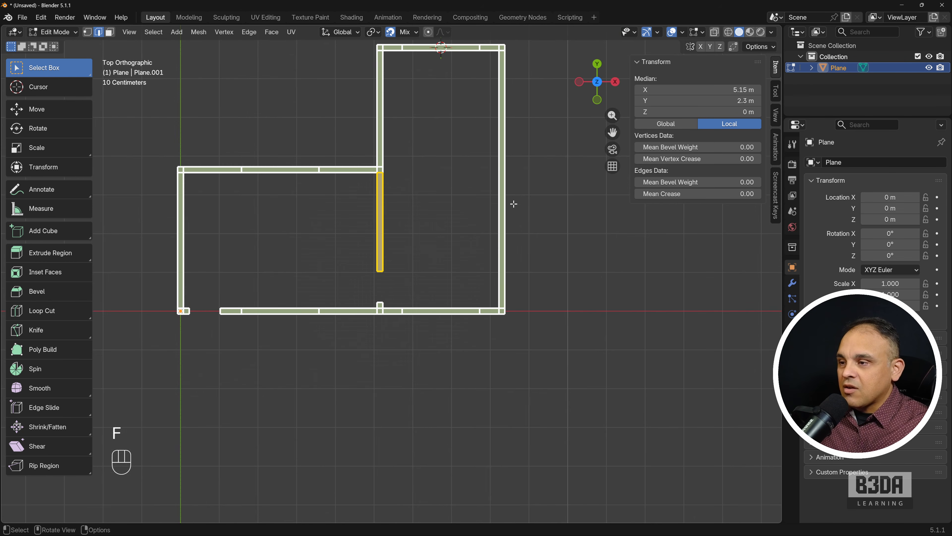
# - Extrude all faces of the floor plan 1 m upward to raise the lower part of the walls
pyautogui.keyDown('shift'); pyautogui.moveTo(469, 159); pyautogui.dragTo(517, 259, button='middle'); pyautogui.keyUp('shift')
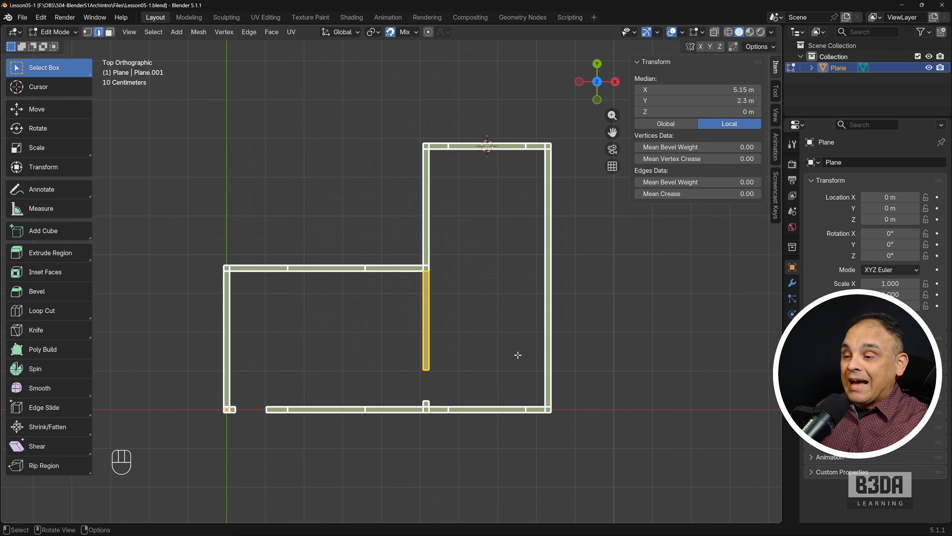
pyautogui.moveTo(446, 364); pyautogui.dragTo(339, 307, button='middle')
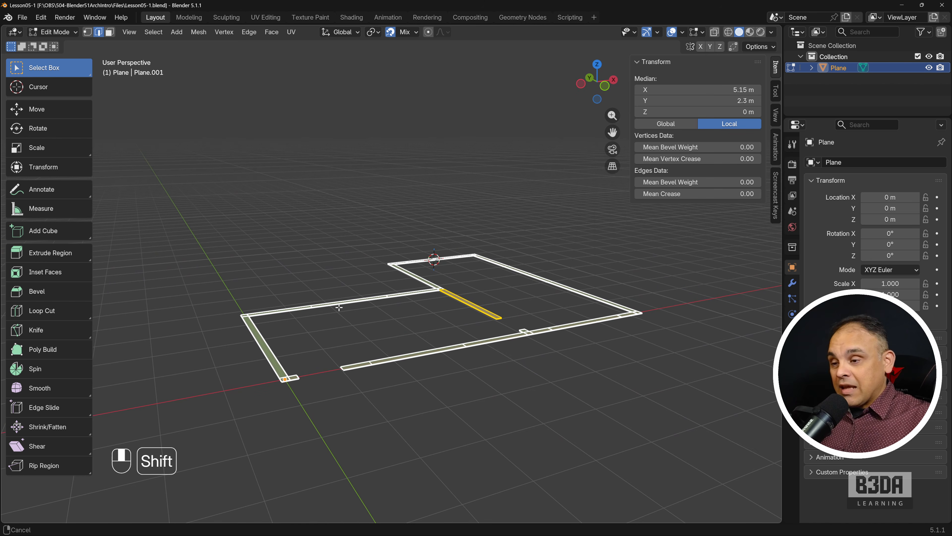
pyautogui.click(110, 34)
pyautogui.scroll(1, 277, 195)
pyautogui.moveTo(285, 201); pyautogui.dragTo(299, 208, button='middle')
pyautogui.click(326, 219)
pyautogui.keyDown('shift'); pyautogui.moveTo(351, 259); pyautogui.dragTo(357, 267, button='middle'); pyautogui.keyUp('shift')
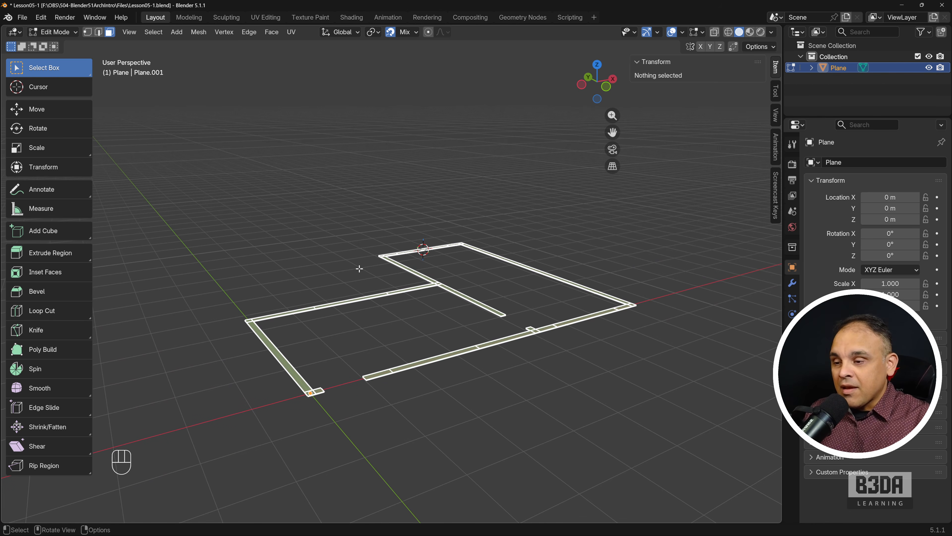
pyautogui.press('a')
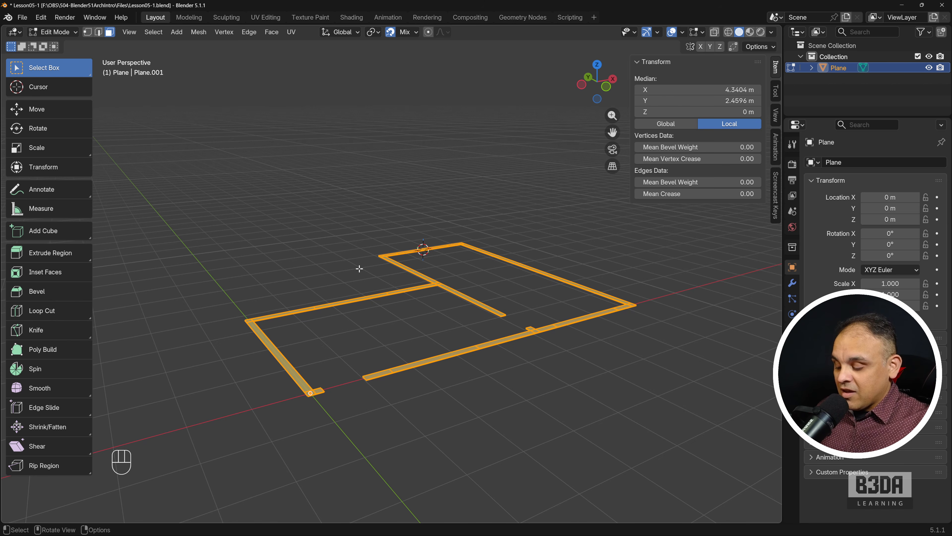
pyautogui.press('e')
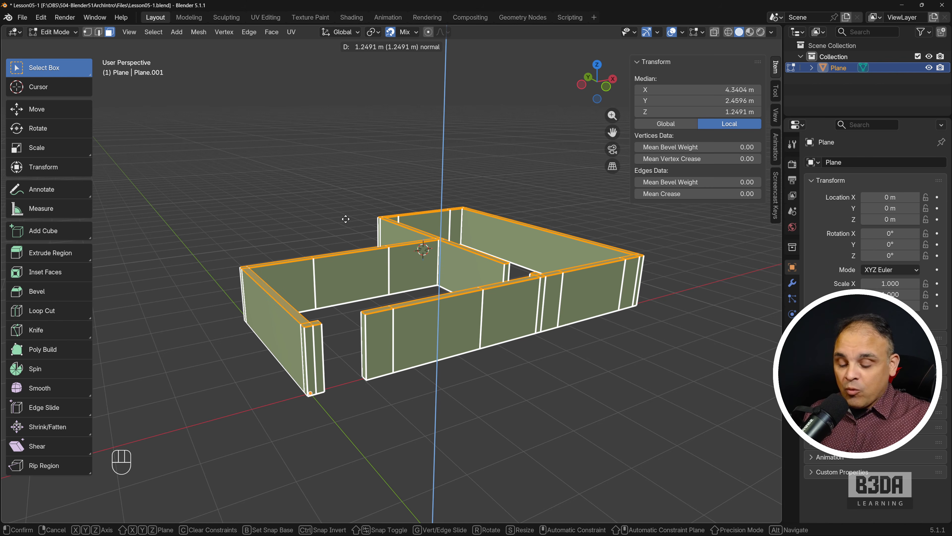
pyautogui.press('KP_1')
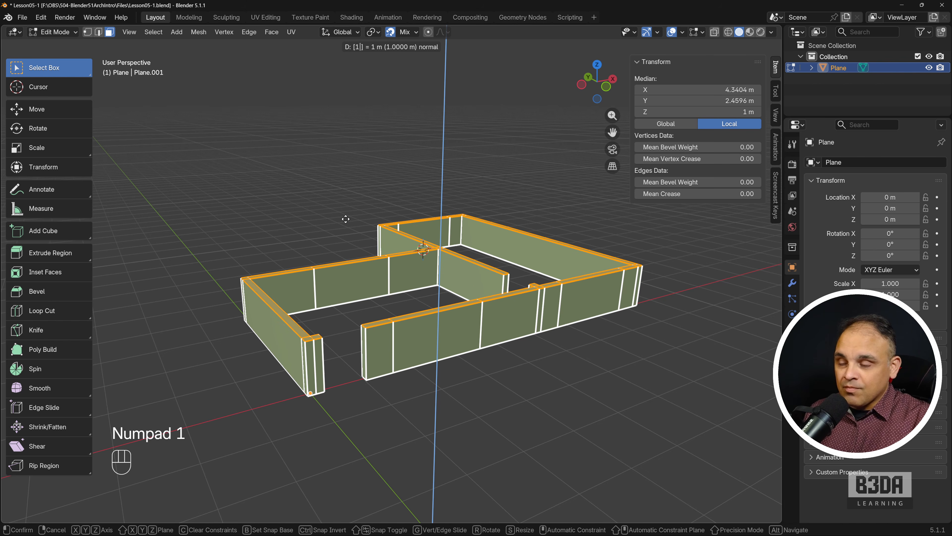
pyautogui.press('KP_Enter')
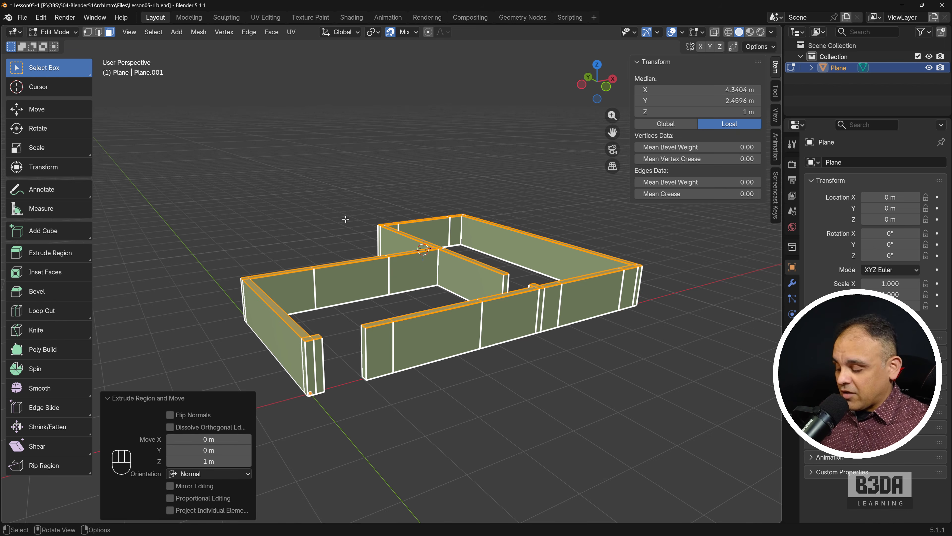
pyautogui.moveTo(461, 228); pyautogui.dragTo(449, 270, button='middle')
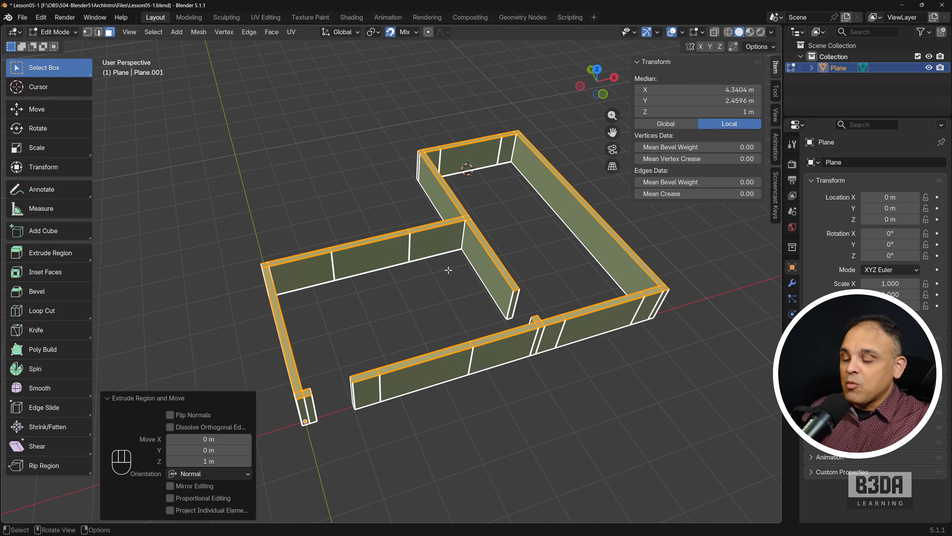
pyautogui.hotkey('shift', 'ctrl', '3')
pyautogui.moveTo(355, 224)
pyautogui.mouseDown()
pyautogui.moveTo(383, 247)
pyautogui.moveTo(360, 258)
pyautogui.mouseUp()
pyautogui.moveTo(458, 138)
pyautogui.mouseDown()
pyautogui.moveTo(485, 147)
pyautogui.moveTo(473, 140)
pyautogui.moveTo(469, 149)
pyautogui.mouseUp()
pyautogui.moveTo(429, 349)
pyautogui.mouseDown()
pyautogui.moveTo(416, 372)
pyautogui.moveTo(444, 366)
pyautogui.mouseUp()
pyautogui.moveTo(581, 295)
pyautogui.mouseDown()
pyautogui.moveTo(614, 316)
pyautogui.moveTo(596, 302)
pyautogui.moveTo(591, 322)
pyautogui.mouseUp()
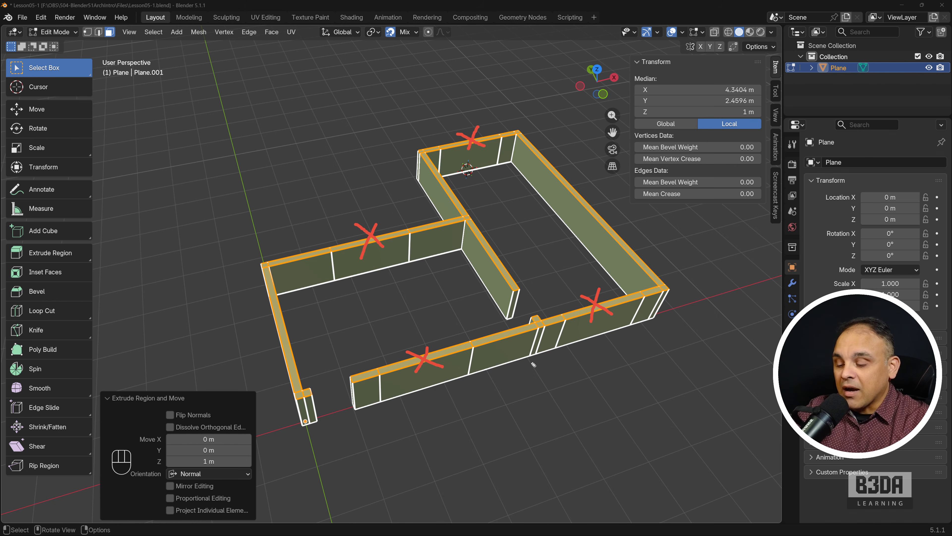
pyautogui.press('Escape')
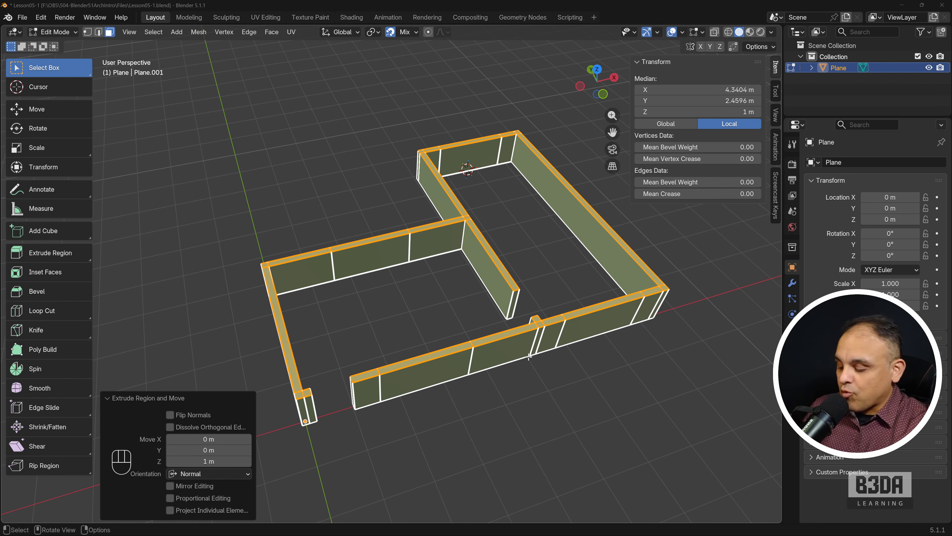
# - Reselect all top faces of the walls by box-selecting them in face mode from the front wireframe view, and return to Solid shading
pyautogui.hotkey('ctrl', 'shift', '2')
pyautogui.click(366, 241)
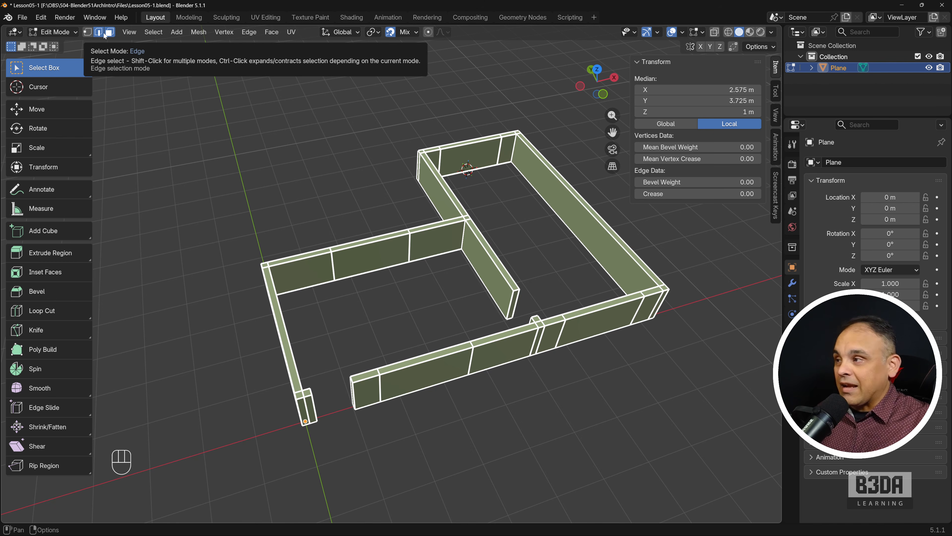
pyautogui.click(111, 33)
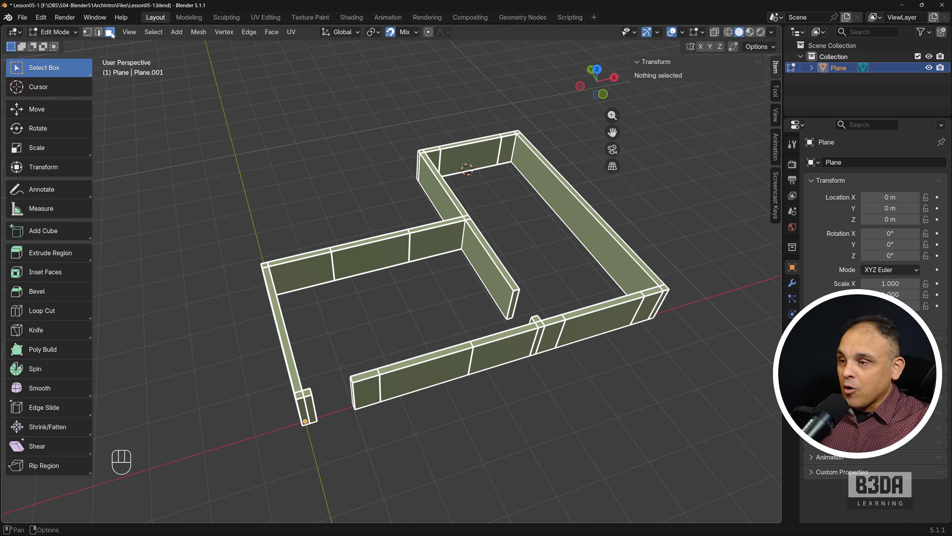
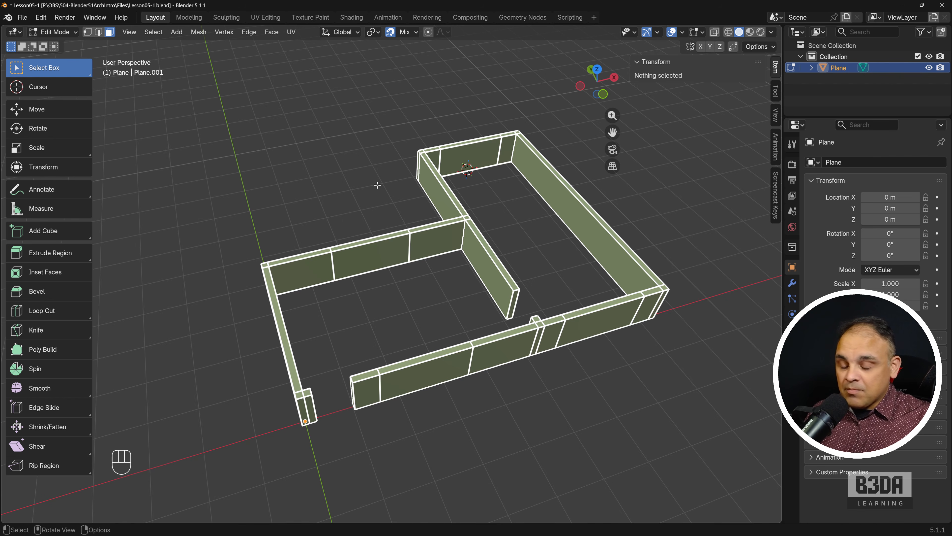
pyautogui.press('KP_1')
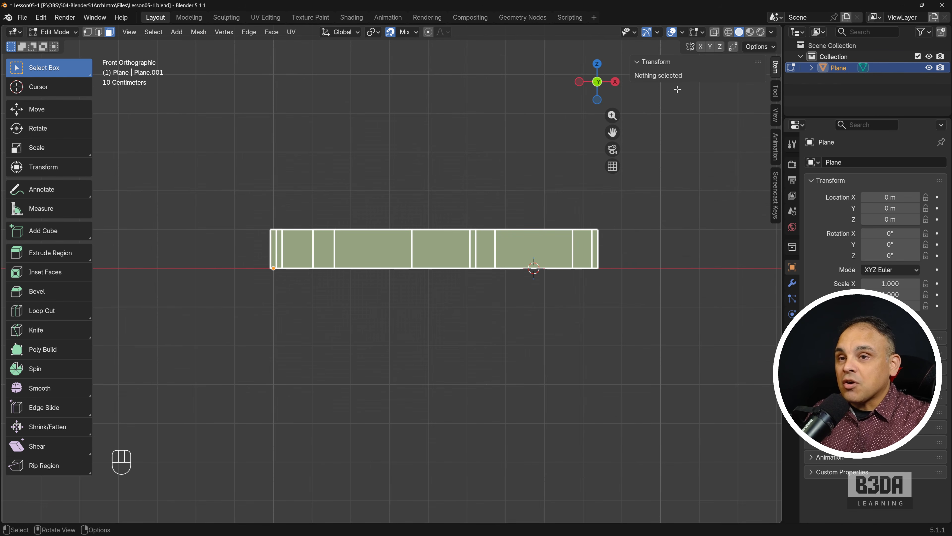
pyautogui.click(728, 32)
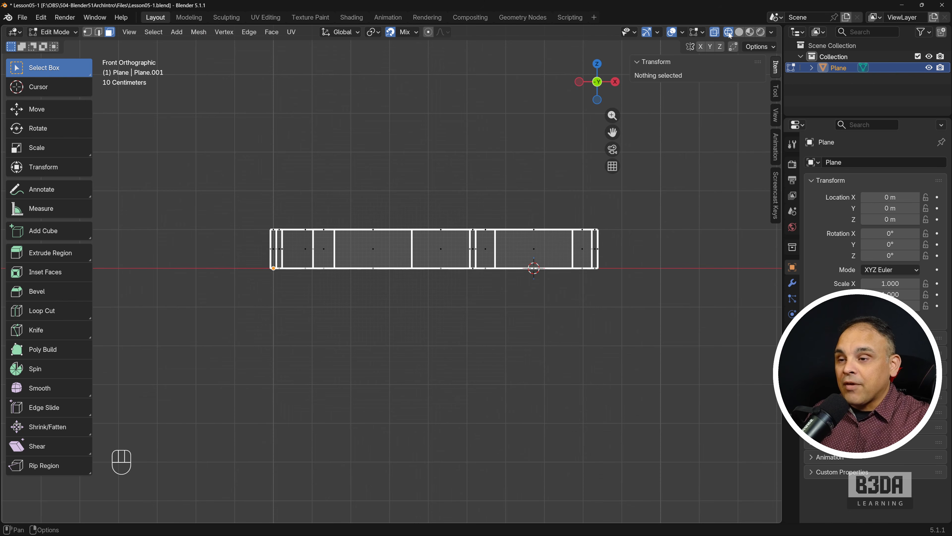
pyautogui.moveTo(238, 172); pyautogui.dragTo(620, 232)
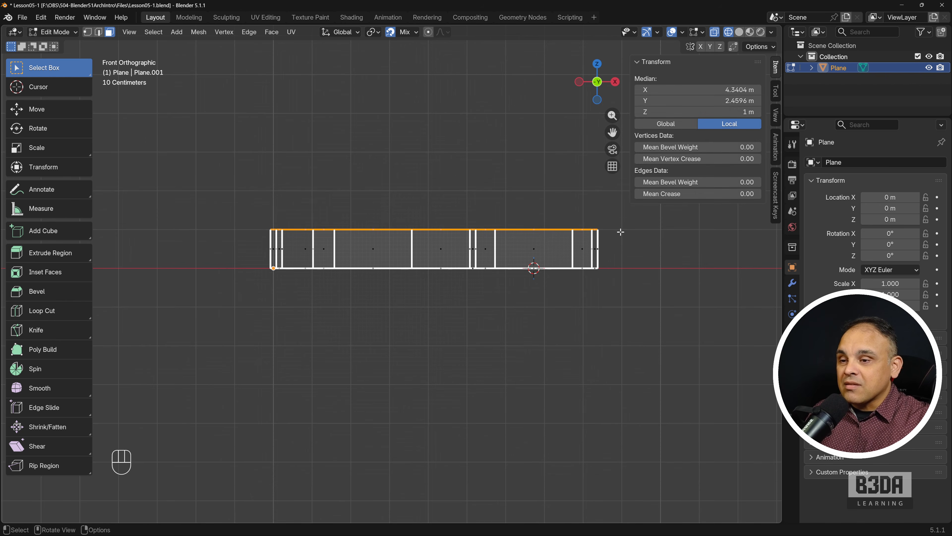
pyautogui.moveTo(436, 217); pyautogui.dragTo(456, 266, button='middle')
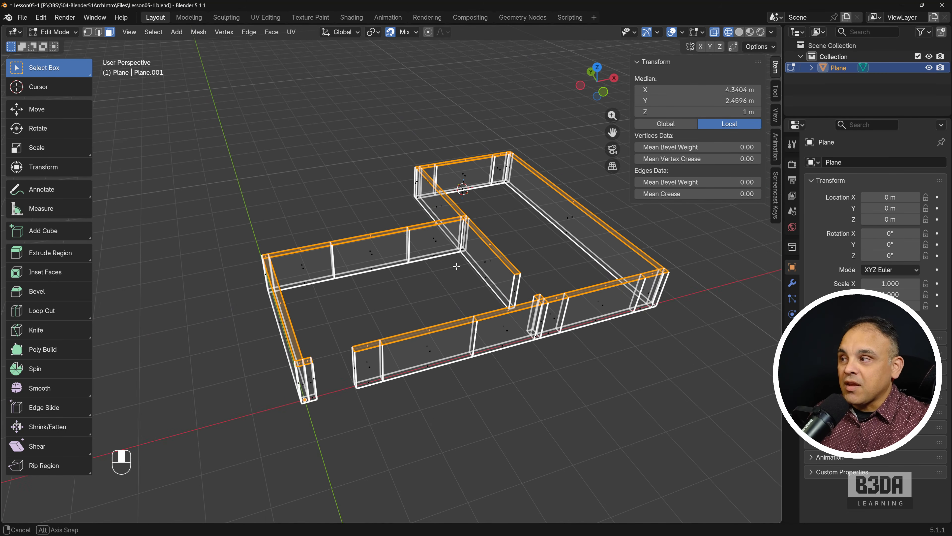
pyautogui.click(739, 32)
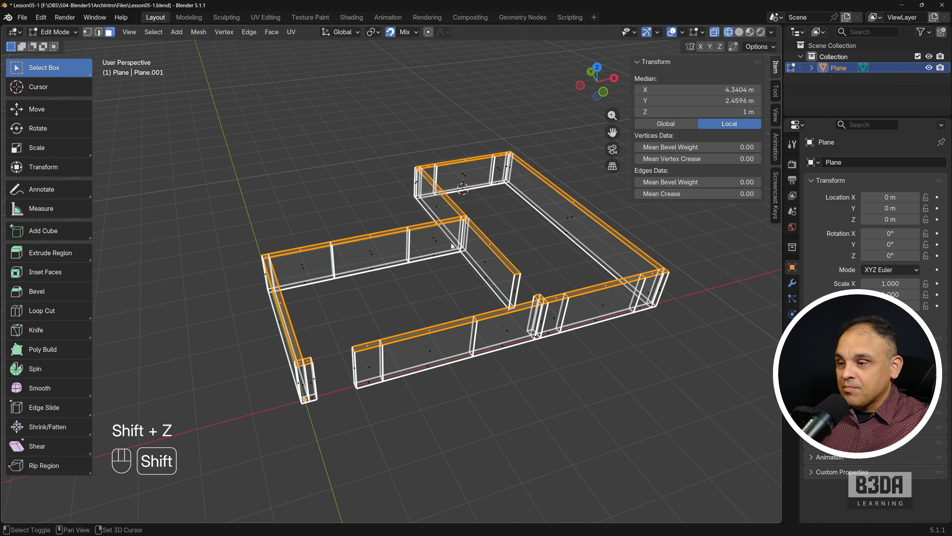
# - Toggle the viewport repeatedly between Wireframe and Solid shading, ending in Solid
pyautogui.hotkey('shift', 'z')
pyautogui.hotkey('shift', 'z')
pyautogui.hotkey('shift', 'z')
pyautogui.hotkey('shift', 'z')
pyautogui.hotkey('shift', 'z')
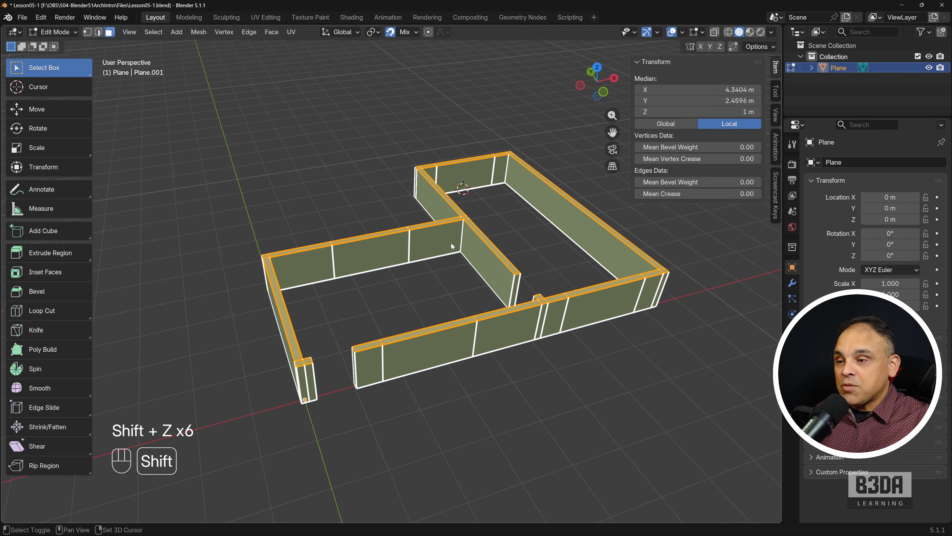
pyautogui.hotkey('shift', 'z')
pyautogui.hotkey('shift', 'z')
pyautogui.hotkey('shift', 'z')
pyautogui.hotkey('shift', 'z')
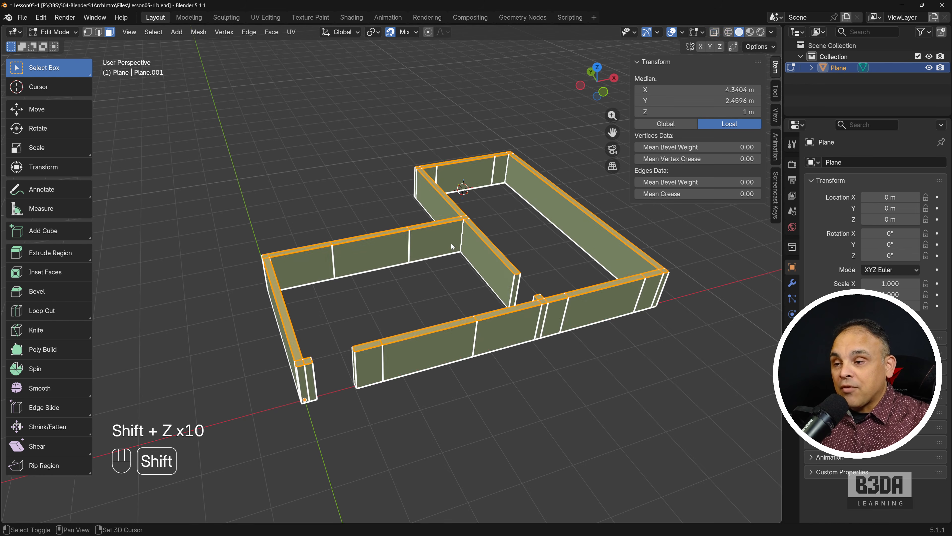
pyautogui.hotkey('shift', 'z')
pyautogui.hotkey('shift', 'z')
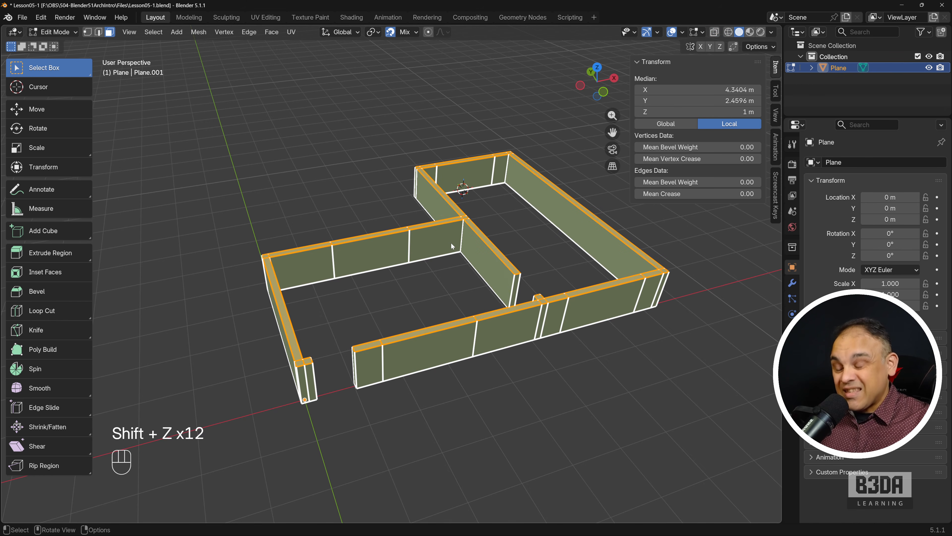
pyautogui.press('z')
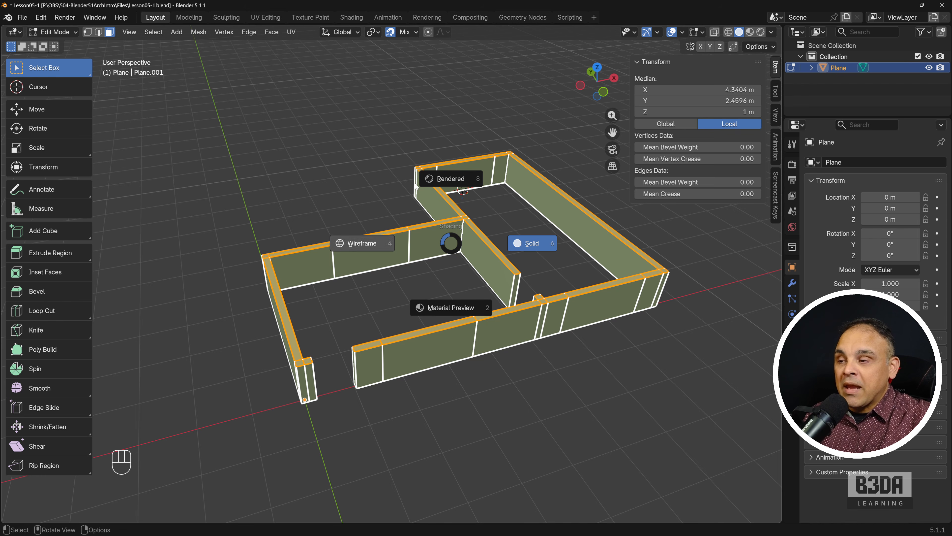
pyautogui.click(361, 245)
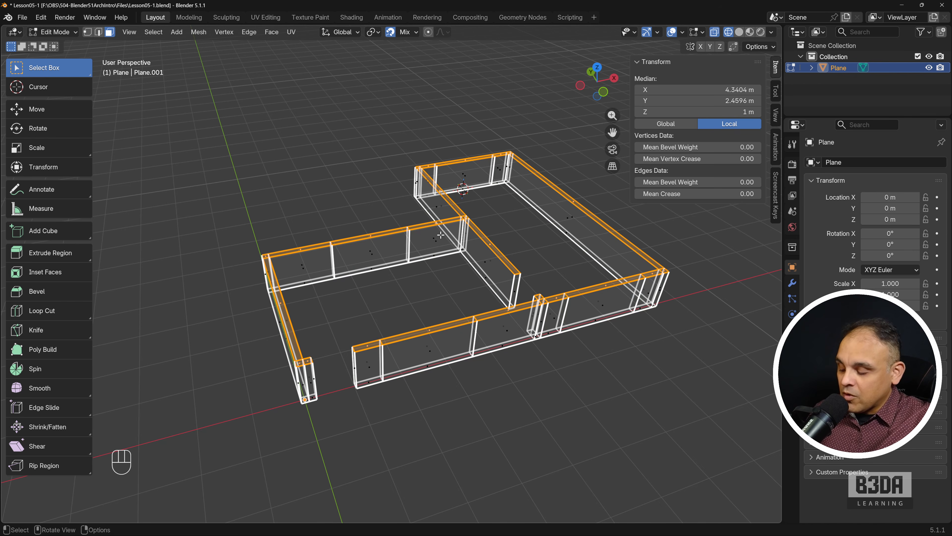
pyautogui.press('z')
pyautogui.click(515, 235)
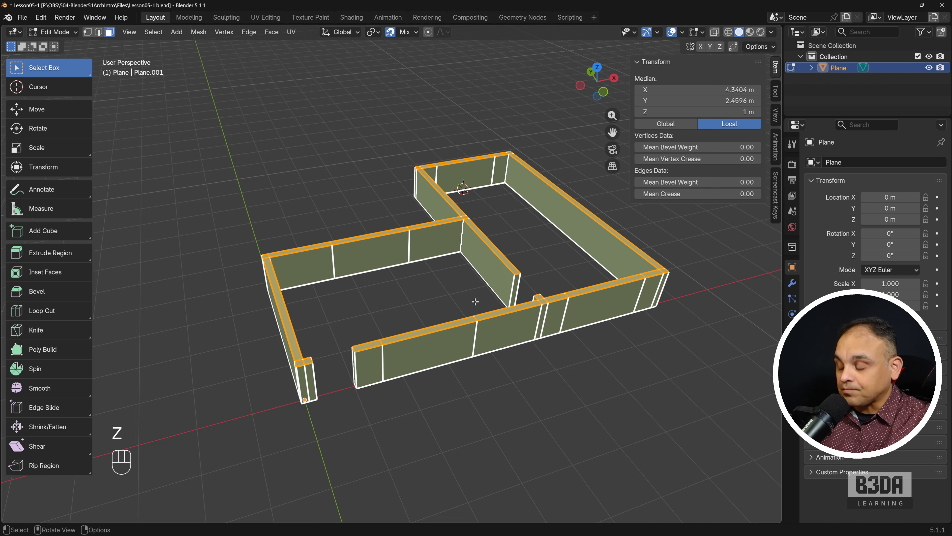
# - Deselect the top faces of the four window sections and extrude the remaining top wall faces 1 m upward
pyautogui.scroll(1, 511, 191)
pyautogui.keyDown('shift'); pyautogui.moveTo(490, 194); pyautogui.dragTo(459, 193, button='middle'); pyautogui.keyUp('shift')
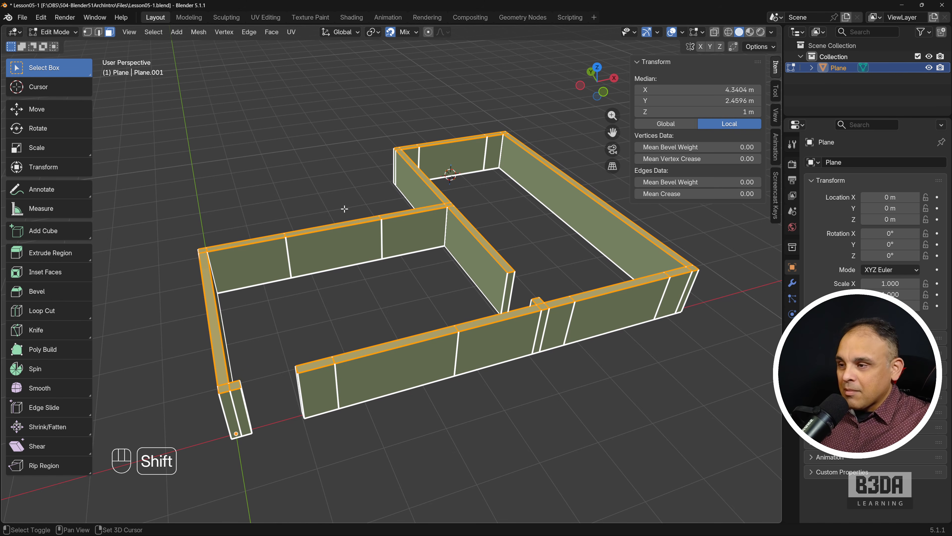
pyautogui.keyDown('shift'); pyautogui.click(337, 226); pyautogui.keyUp('shift')
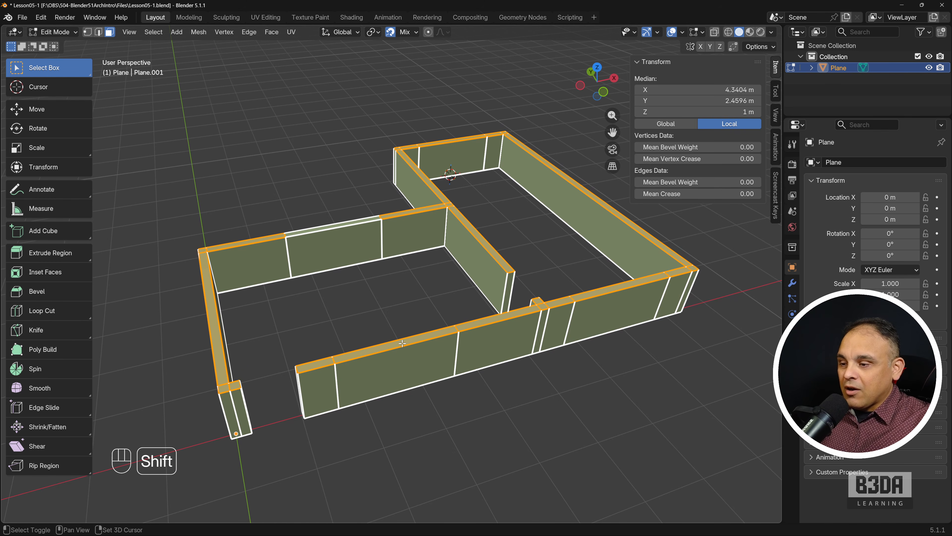
pyautogui.keyDown('shift'); pyautogui.click(421, 333); pyautogui.keyUp('shift')
pyautogui.keyDown('shift'); pyautogui.click(619, 287); pyautogui.keyUp('shift')
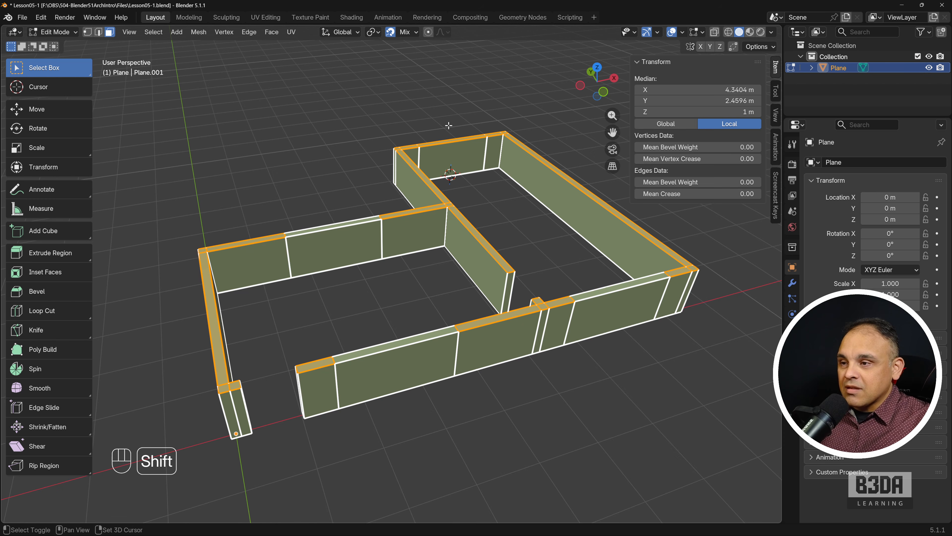
pyautogui.keyDown('shift'); pyautogui.click(455, 140); pyautogui.keyUp('shift')
pyautogui.scroll(-1, 458, 265)
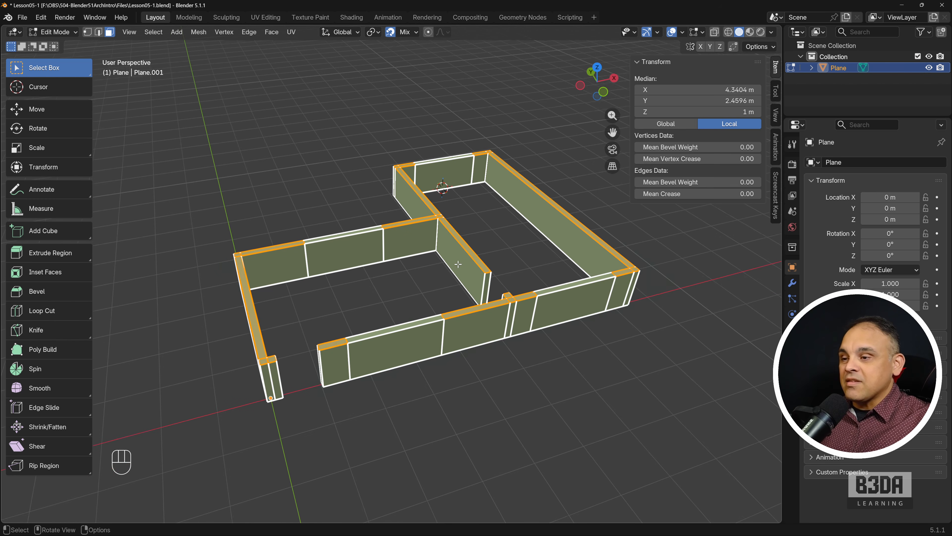
pyautogui.keyDown('shift'); pyautogui.moveTo(458, 264); pyautogui.dragTo(455, 267, button='middle'); pyautogui.keyUp('shift')
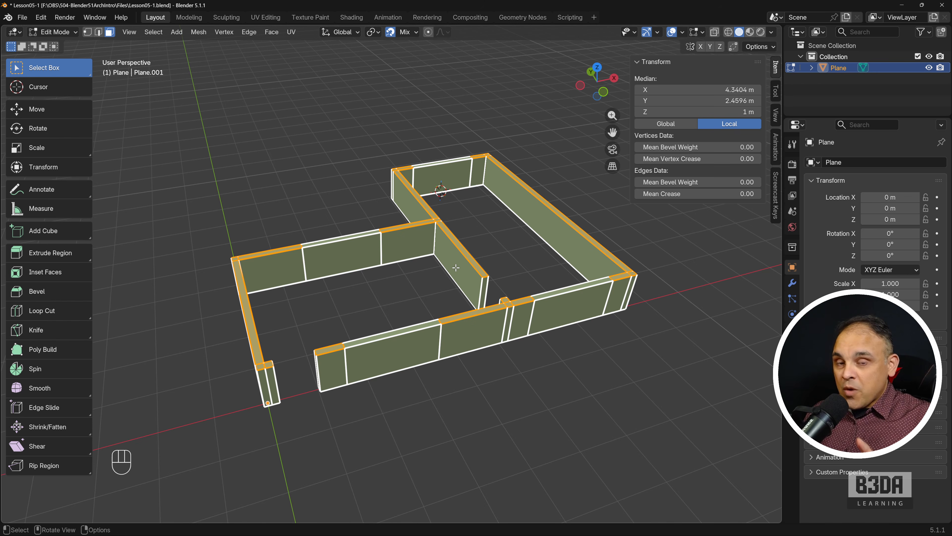
pyautogui.press('e')
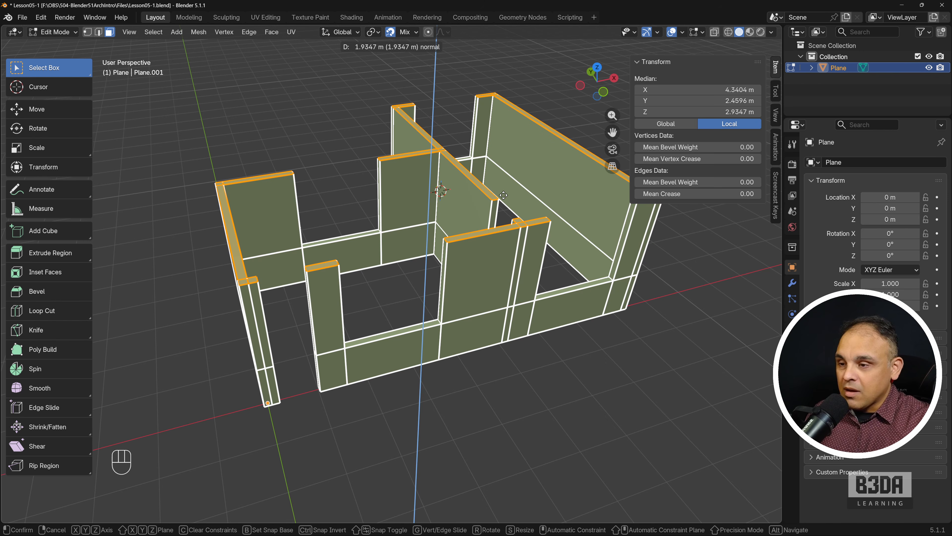
pyautogui.press('KP_1')
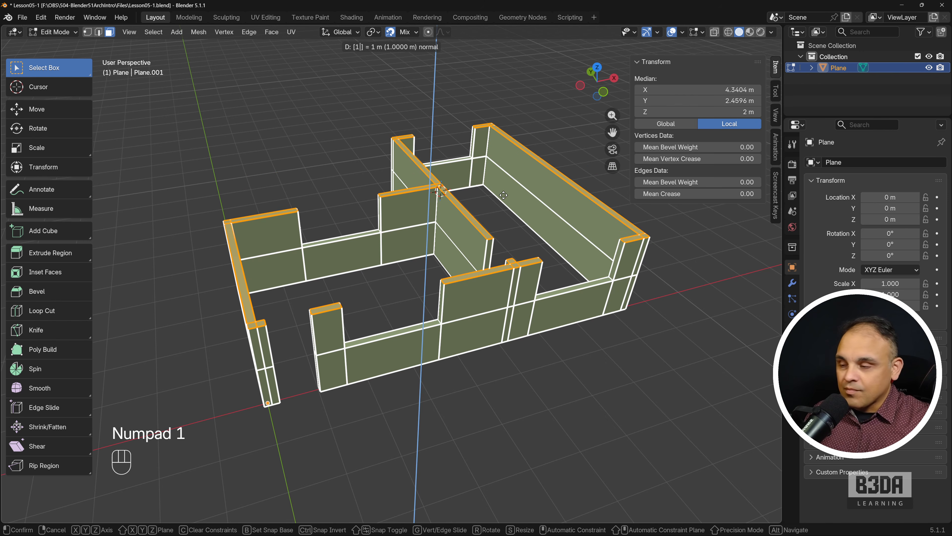
pyautogui.press('KP_Enter')
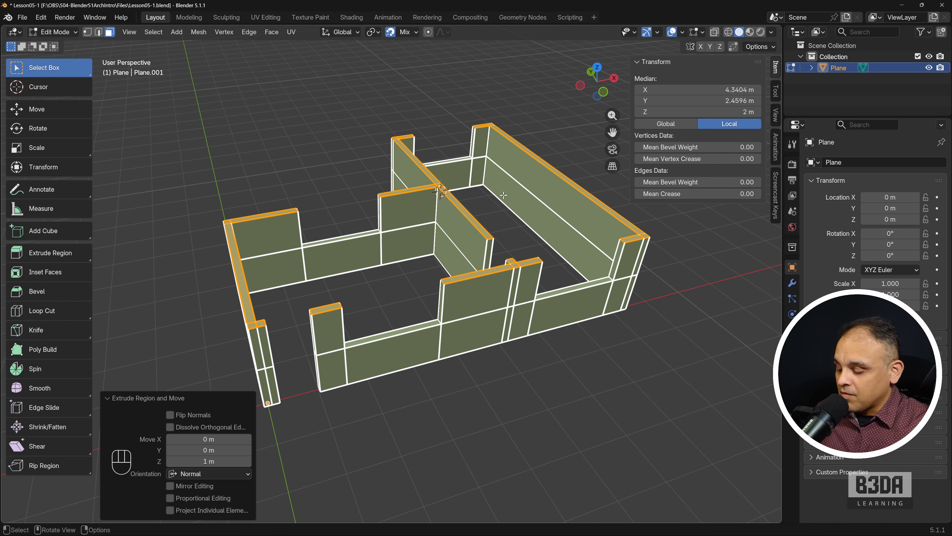
# - Extrude the selected top wall faces another 0.7 m upward
pyautogui.press('e')
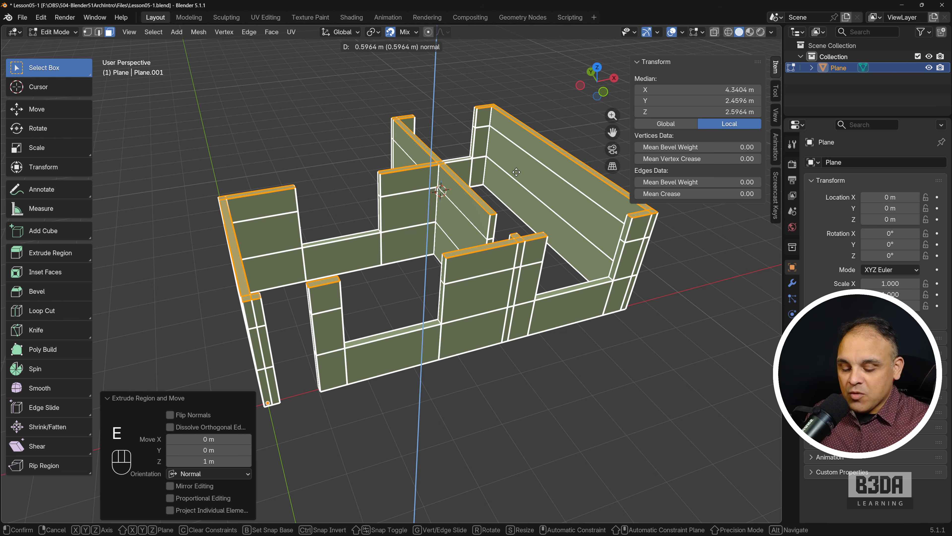
pyautogui.write('0.7')
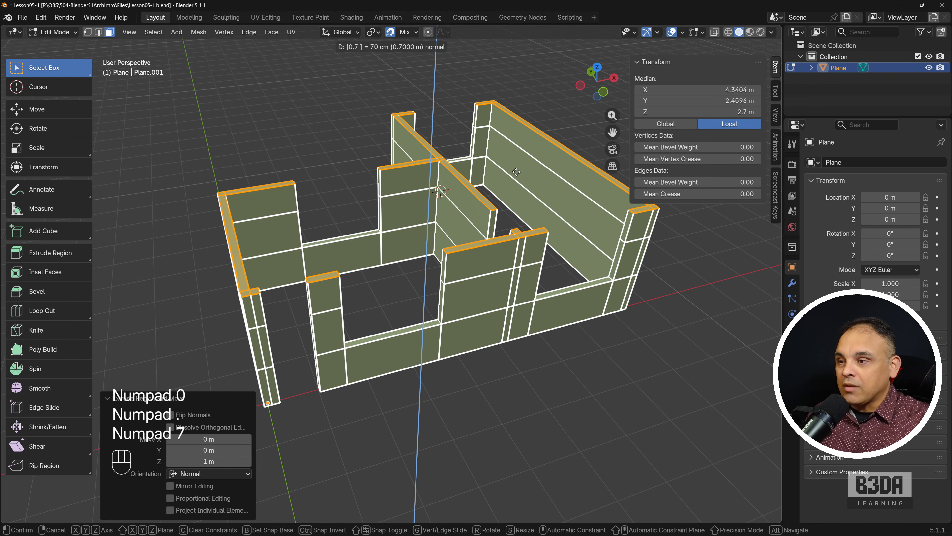
pyautogui.press('KP_Enter')
pyautogui.moveTo(544, 351); pyautogui.dragTo(547, 249, button='middle')
pyautogui.scroll(4, 408, 351)
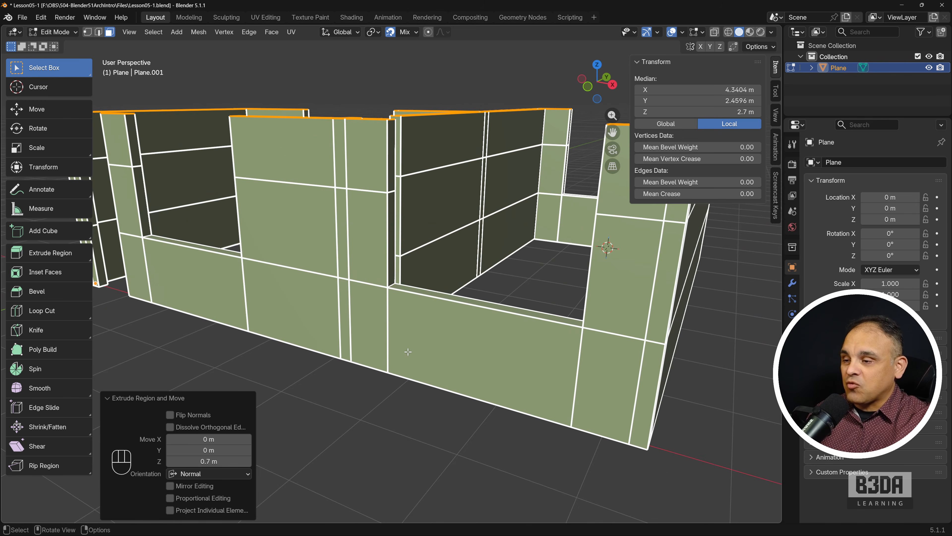
# - Measure the height of the front wall section below the window opening, remove the measurement, and return to the Select Box tool
pyautogui.scroll(4, 408, 352)
pyautogui.keyDown('shift'); pyautogui.moveTo(403, 356); pyautogui.dragTo(452, 353, button='middle'); pyautogui.keyUp('shift')
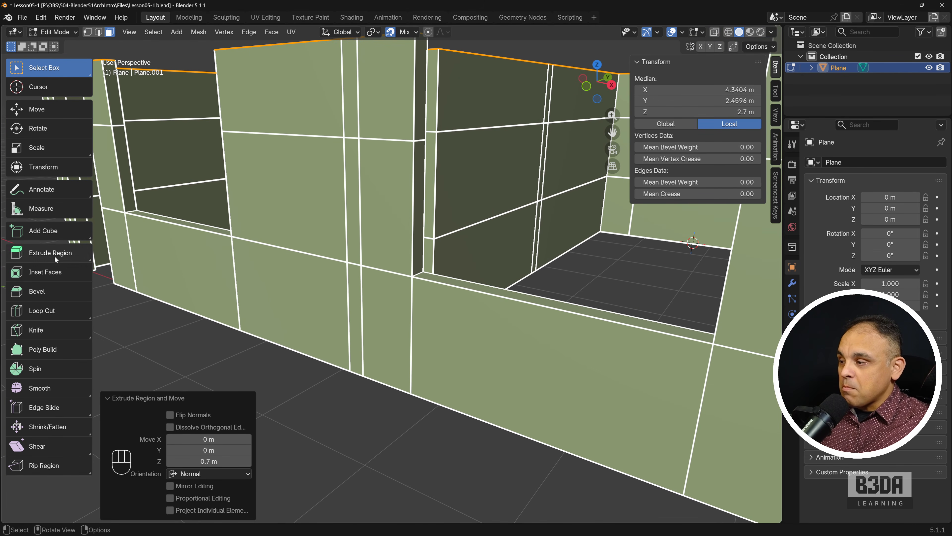
pyautogui.click(40, 208)
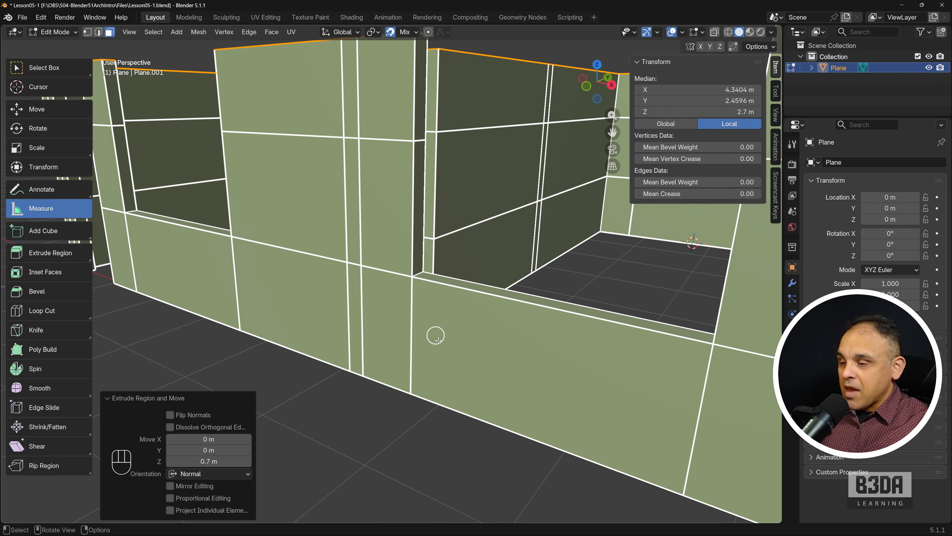
pyautogui.moveTo(410, 392); pyautogui.dragTo(411, 276)
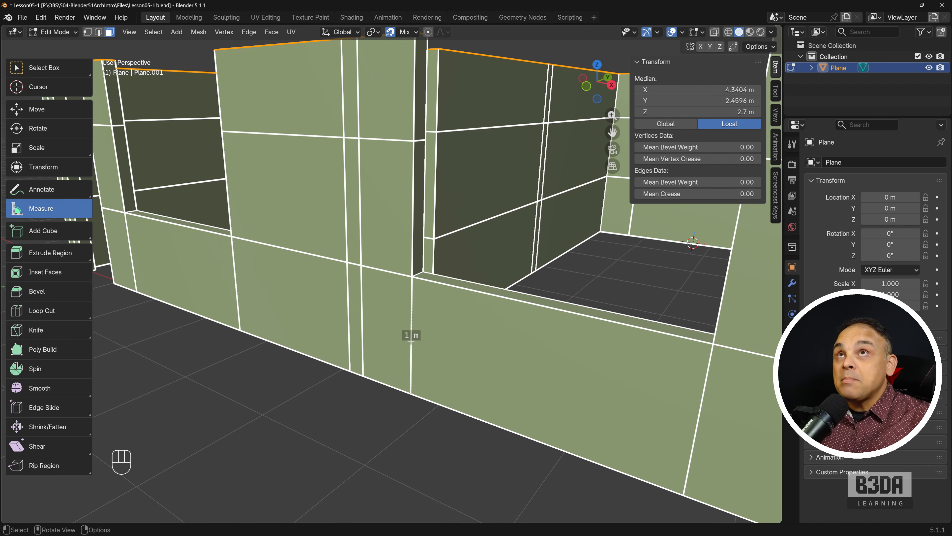
pyautogui.scroll(2, 410, 339)
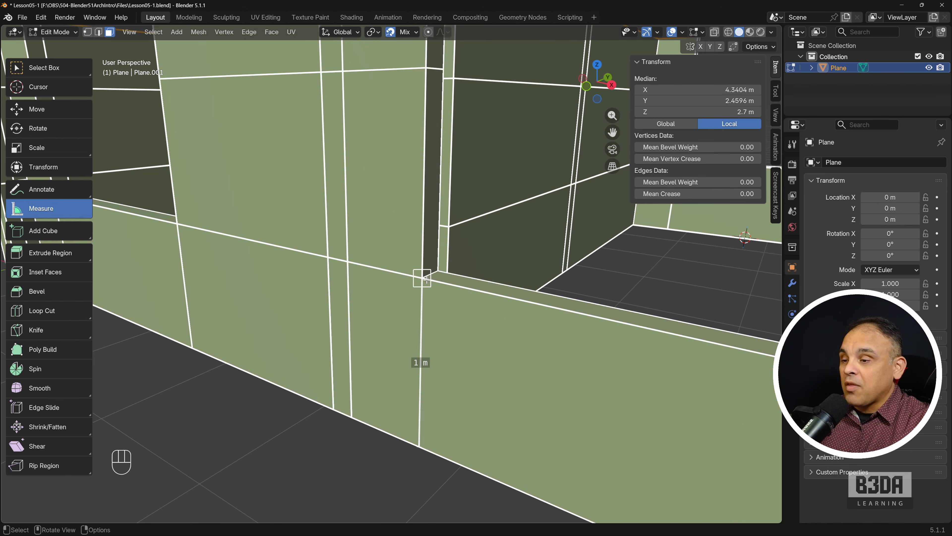
pyautogui.moveTo(423, 278); pyautogui.dragTo(414, 277)
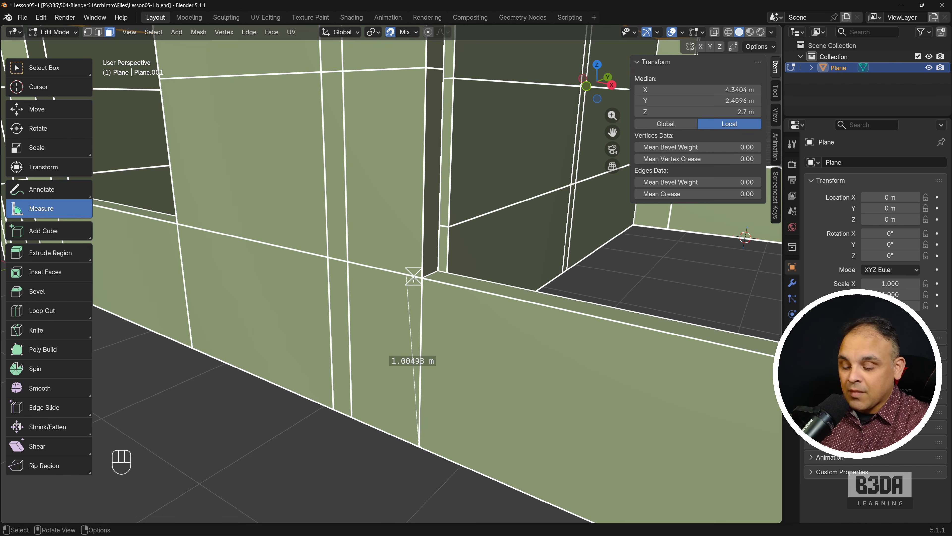
pyautogui.press('Delete')
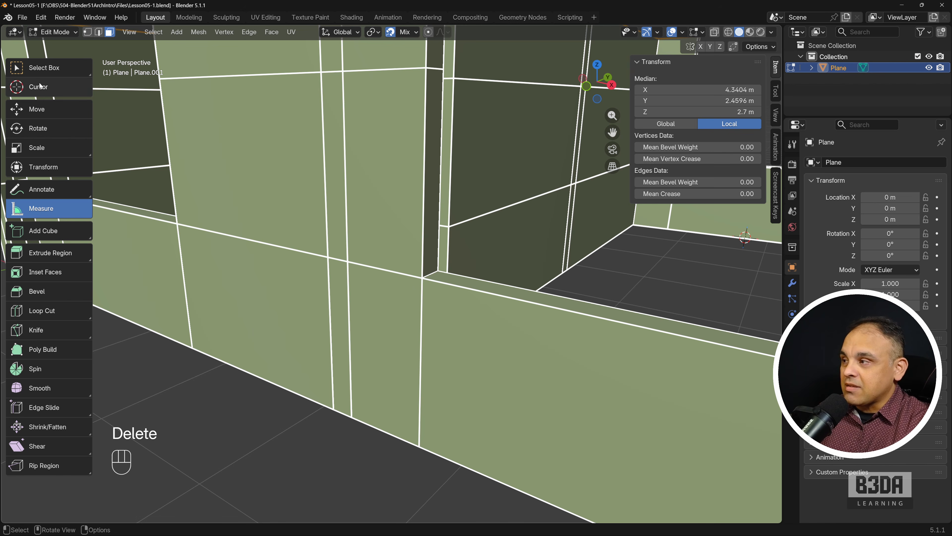
pyautogui.press('w')
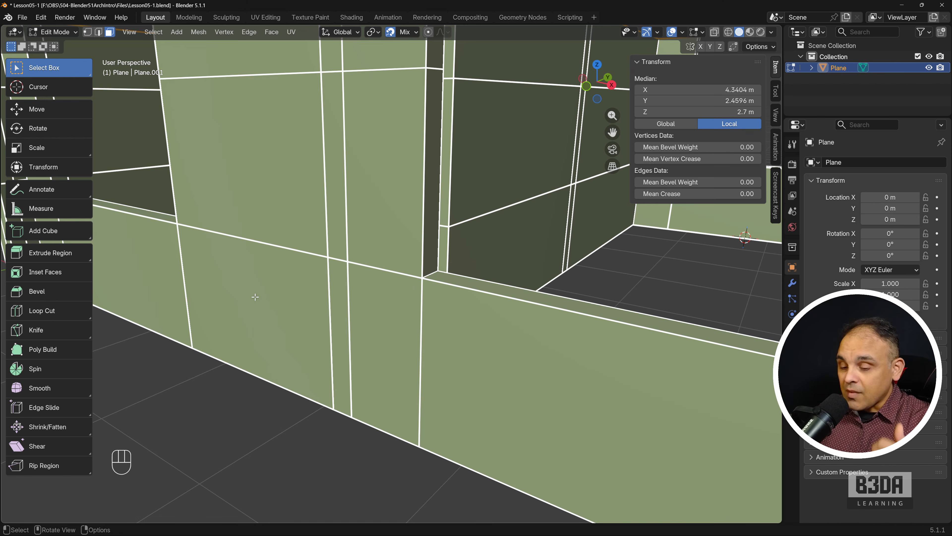
# - Switch to vertex selection and box-select the row of vertices at window-sill height from the front orthographic view in Solid shading
pyautogui.scroll(-4, 255, 297)
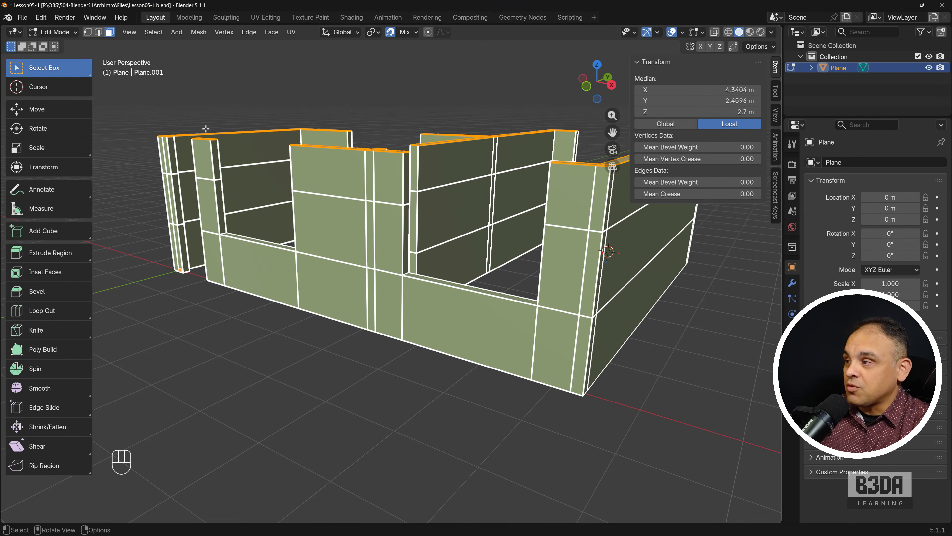
pyautogui.click(87, 32)
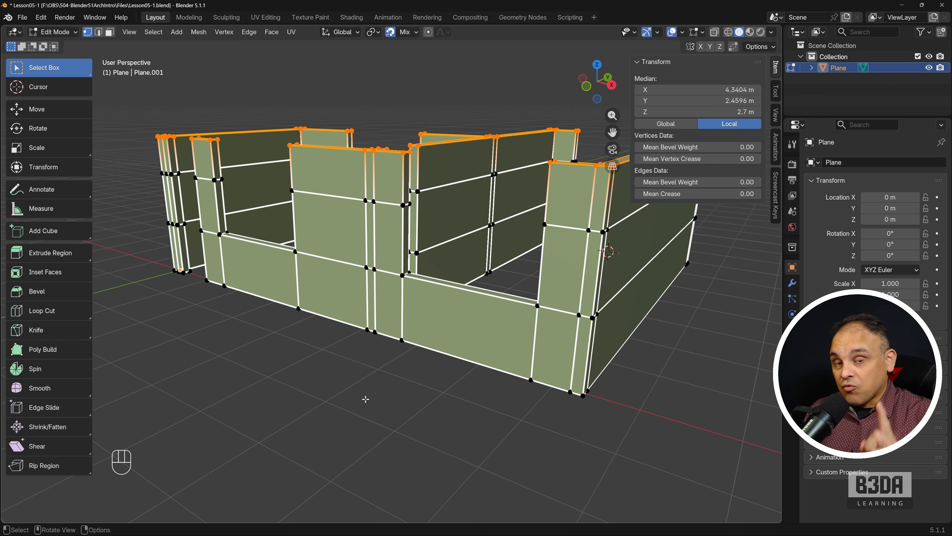
pyautogui.press('KP_1')
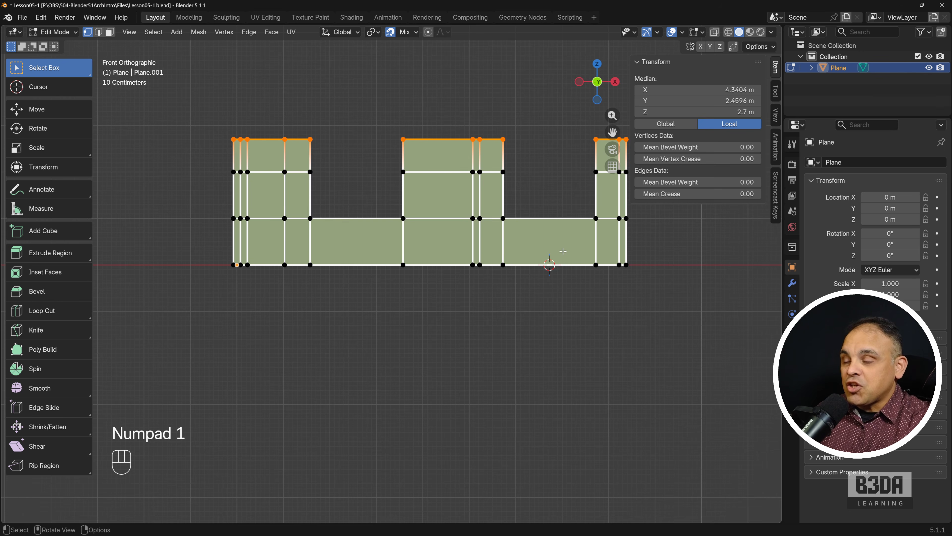
pyautogui.keyDown('shift'); pyautogui.moveTo(684, 288); pyautogui.dragTo(663, 357, button='middle'); pyautogui.keyUp('shift')
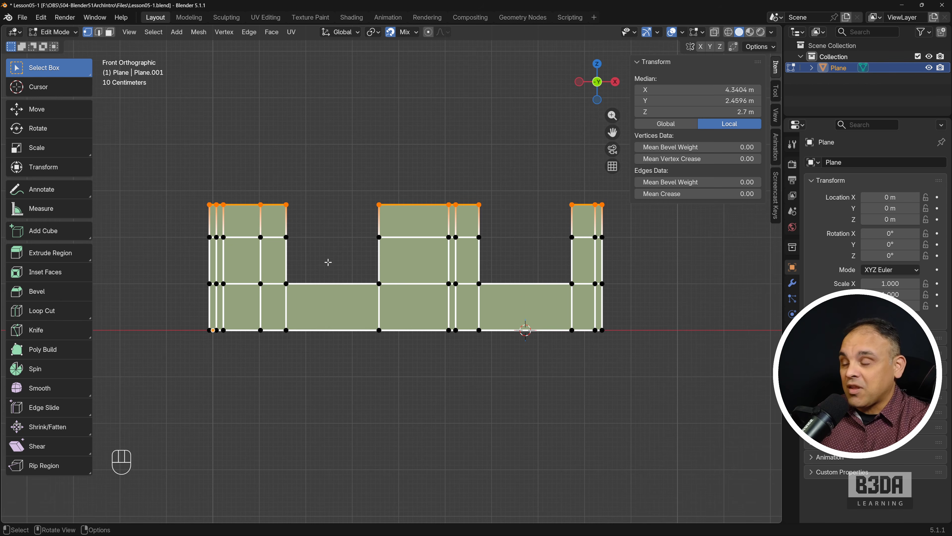
pyautogui.moveTo(172, 276); pyautogui.dragTo(652, 302)
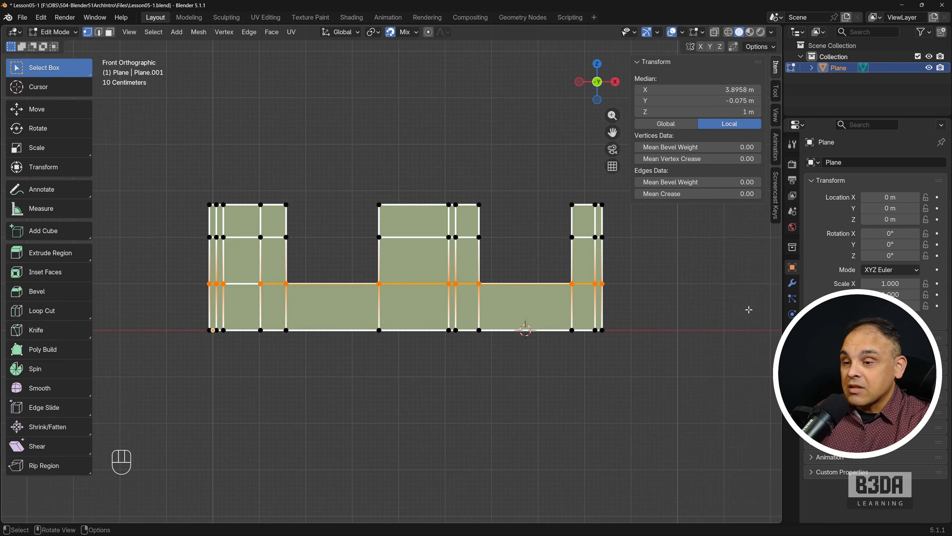
pyautogui.click(181, 278)
pyautogui.moveTo(153, 271); pyautogui.dragTo(678, 293)
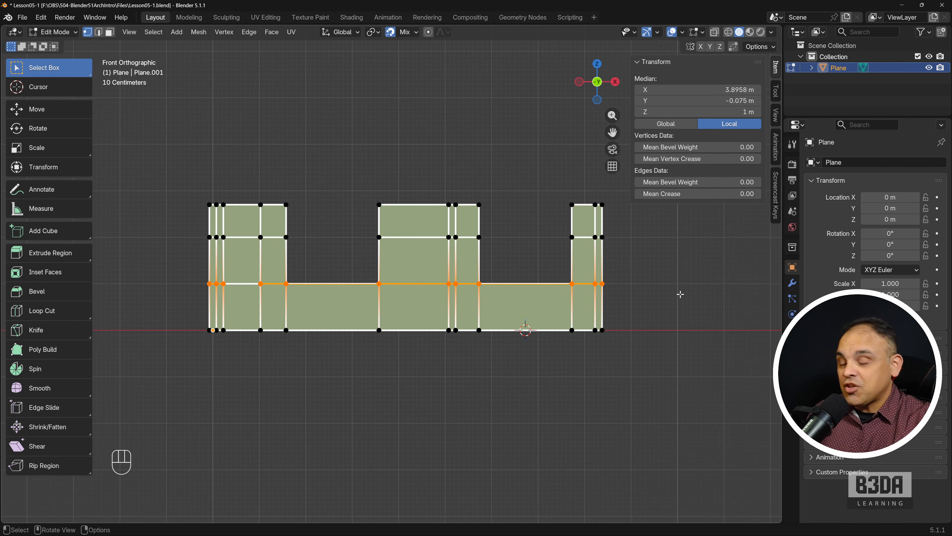
# - Inspect the sill-height selection from an angle, box-select the same row again from the front, and clear the selection
pyautogui.moveTo(659, 273); pyautogui.dragTo(601, 302, button='middle')
pyautogui.press('KP_1')
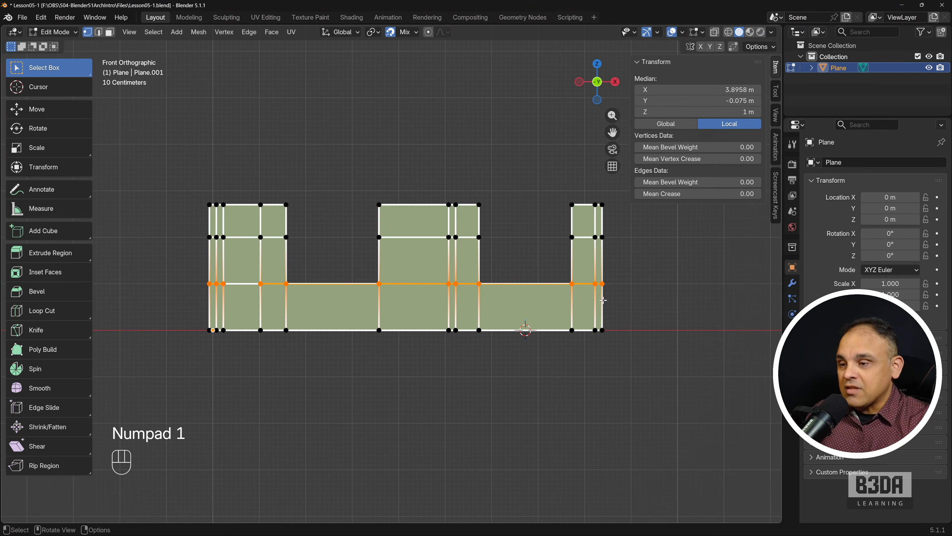
pyautogui.click(508, 373)
pyautogui.moveTo(187, 273); pyautogui.dragTo(662, 293)
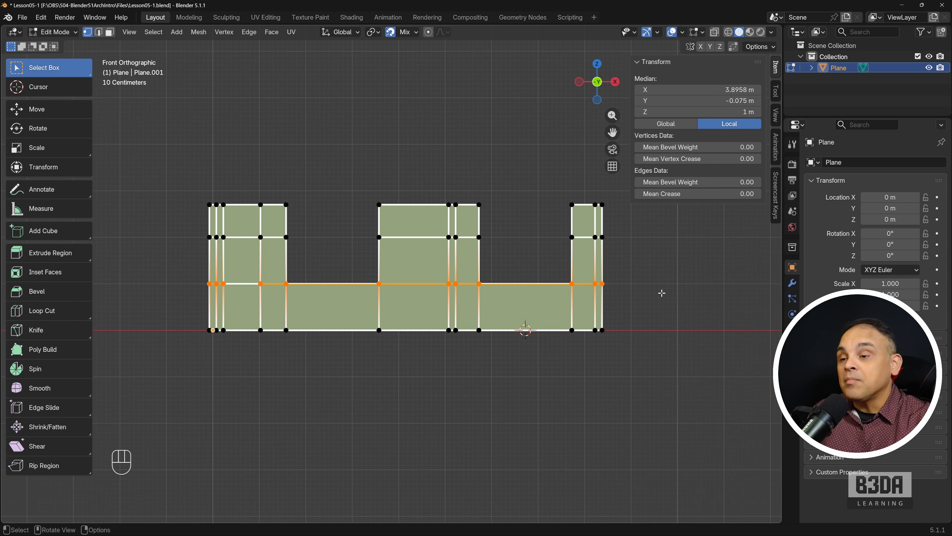
pyautogui.click(645, 288)
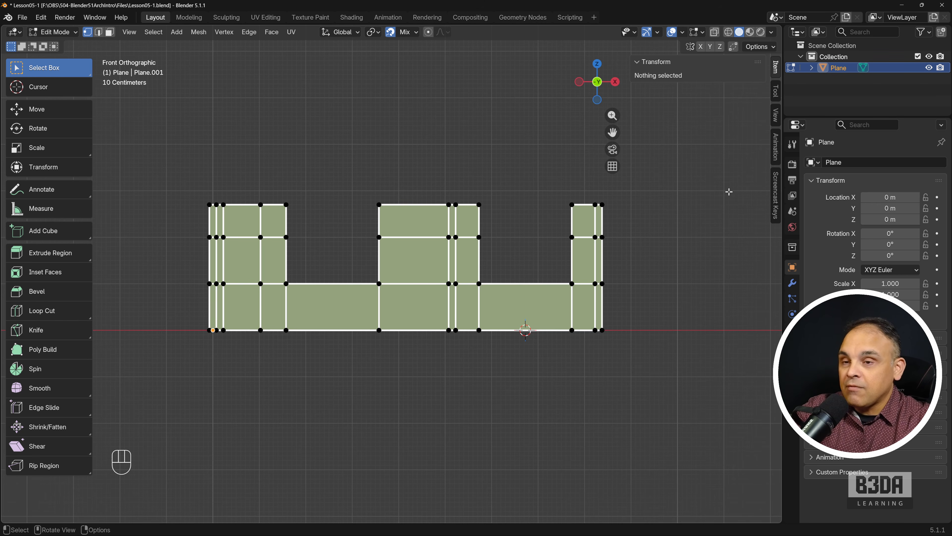
# - Enable X-ray, box-select the sill-height vertices through all walls from the front, inspect the selection in perspective, and clear it
pyautogui.hotkey('ctrl', 'shift', '\\')
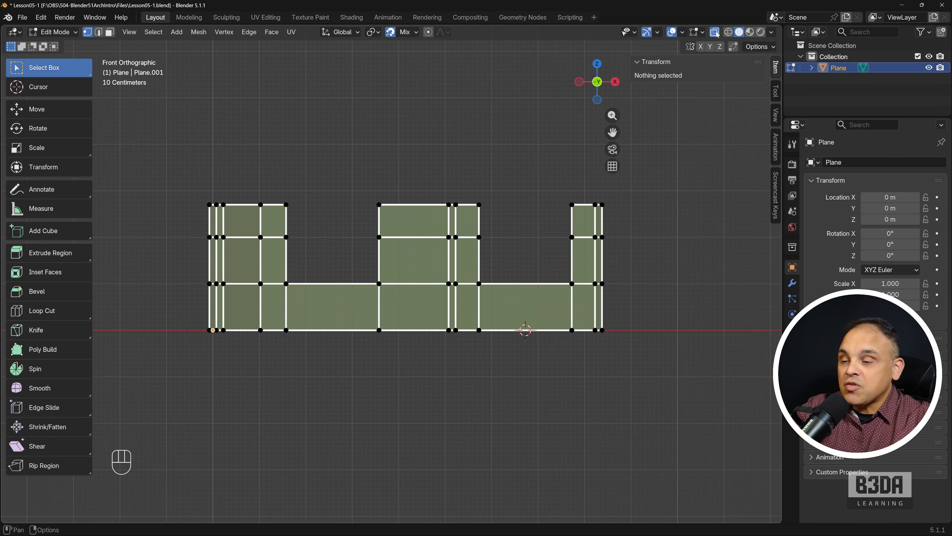
pyautogui.moveTo(525, 260)
pyautogui.mouseDown(button='middle')
pyautogui.moveTo(431, 277)
pyautogui.moveTo(525, 270)
pyautogui.moveTo(511, 264)
pyautogui.mouseUp(button='middle')
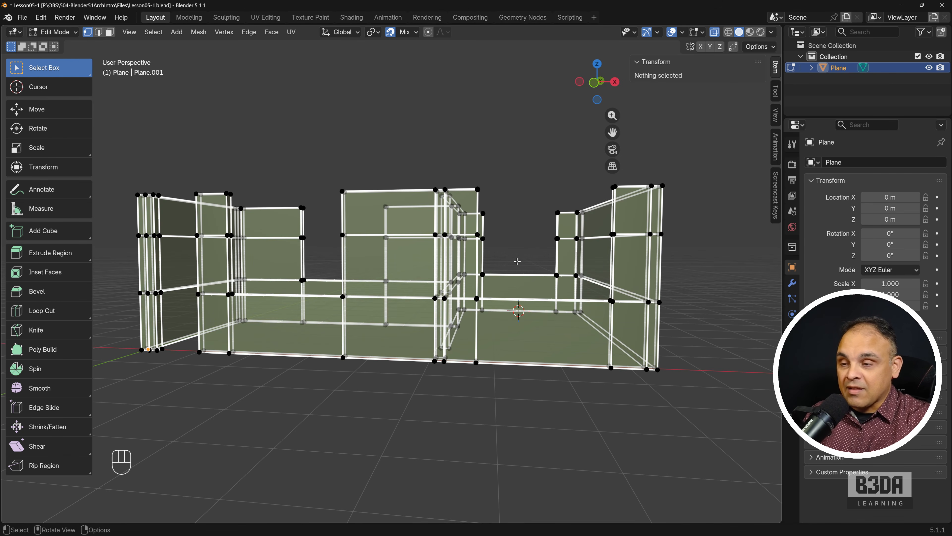
pyautogui.press('KP_1')
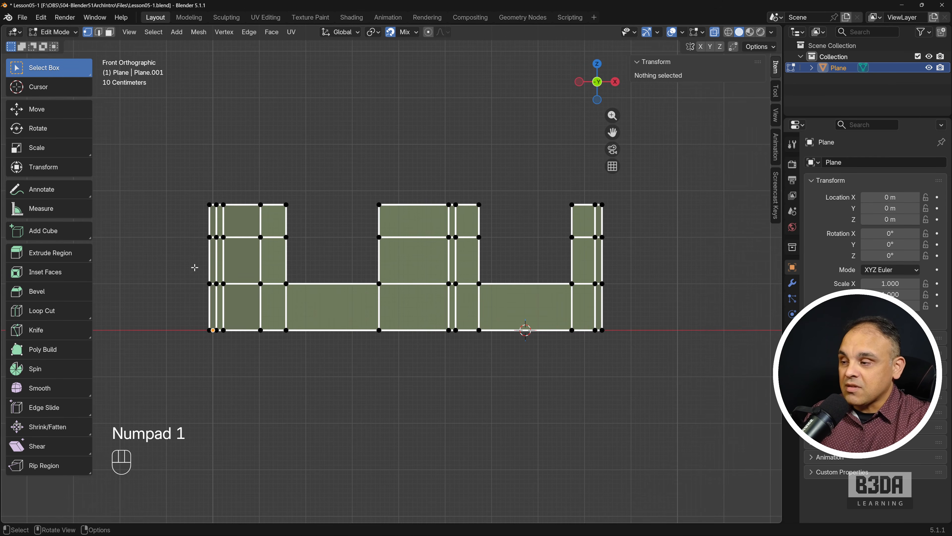
pyautogui.moveTo(167, 273); pyautogui.dragTo(295, 284)
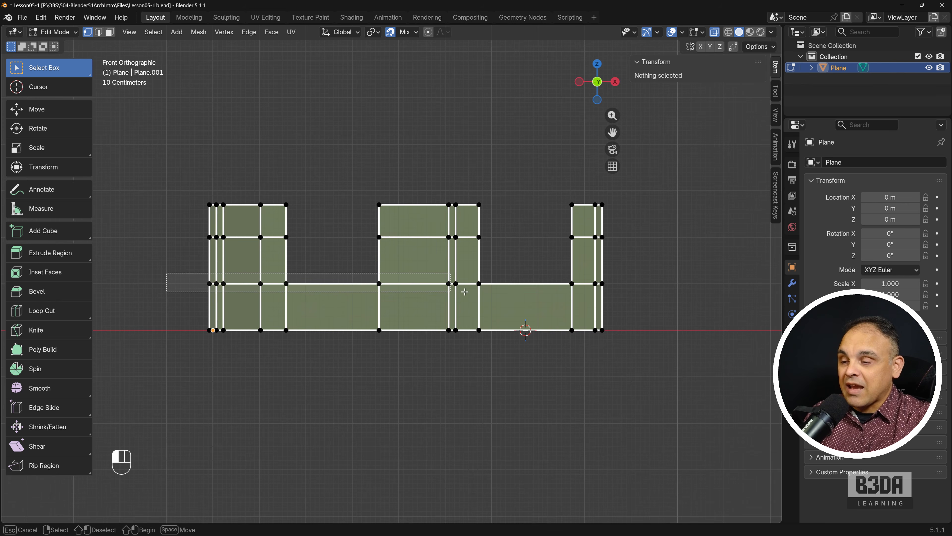
pyautogui.moveTo(642, 298); pyautogui.dragTo(642, 299)
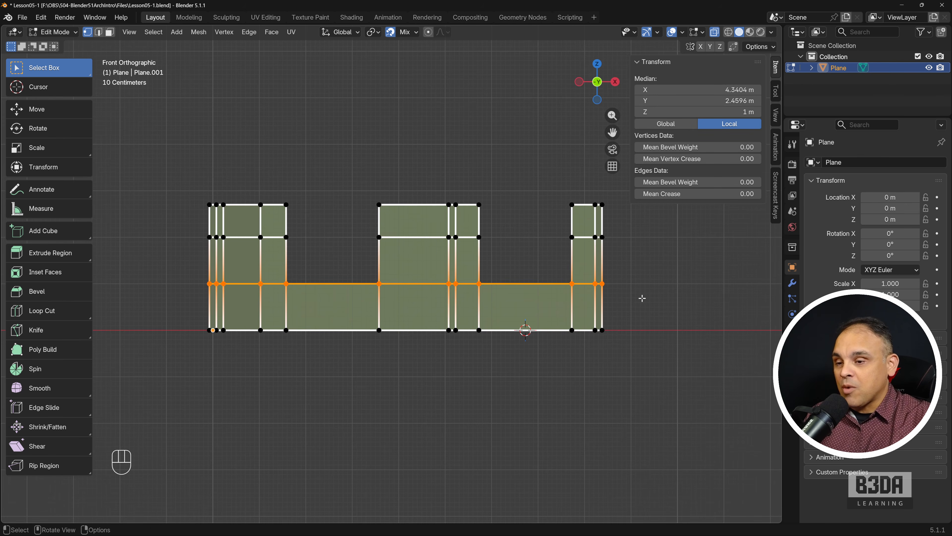
pyautogui.moveTo(584, 294); pyautogui.dragTo(362, 408, button='middle')
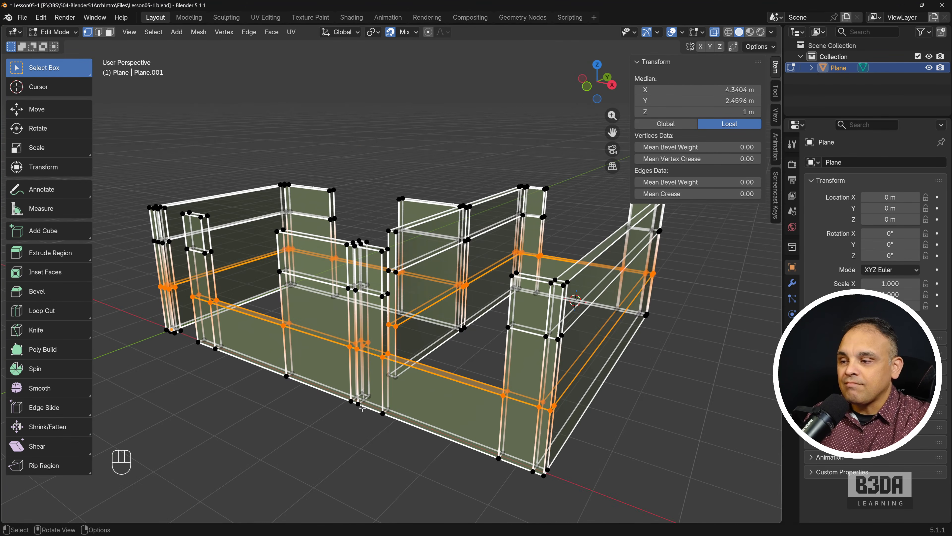
pyautogui.click(288, 437)
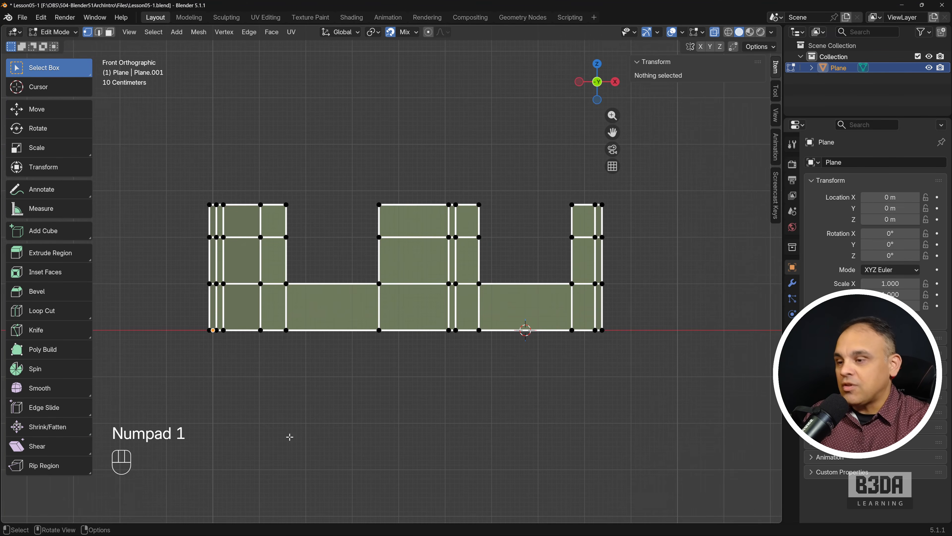
# - Switch to Wireframe shading, box-select all sill-height vertices from the front view, and move them 0.2 m up along Z
pyautogui.click(491, 199)
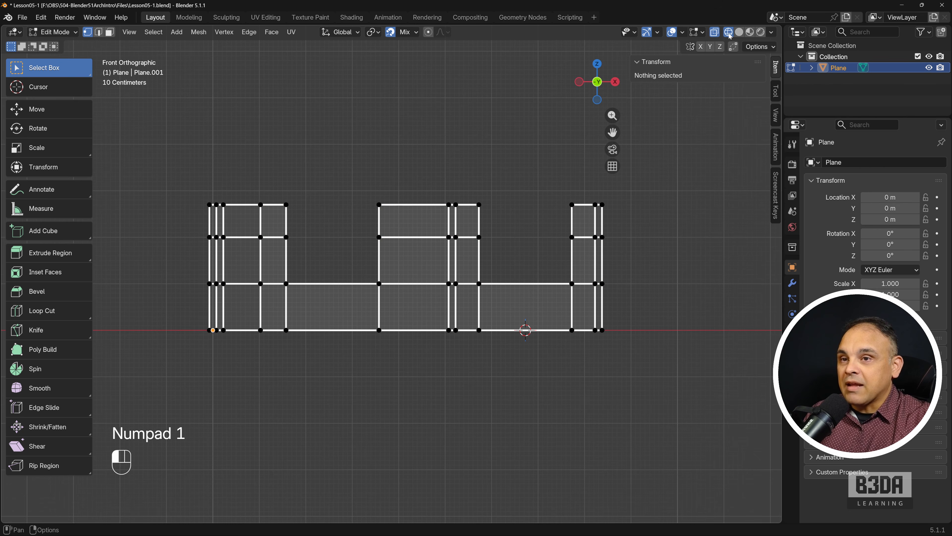
pyautogui.moveTo(192, 276); pyautogui.dragTo(642, 293)
pyautogui.moveTo(664, 271); pyautogui.dragTo(649, 284, button='middle')
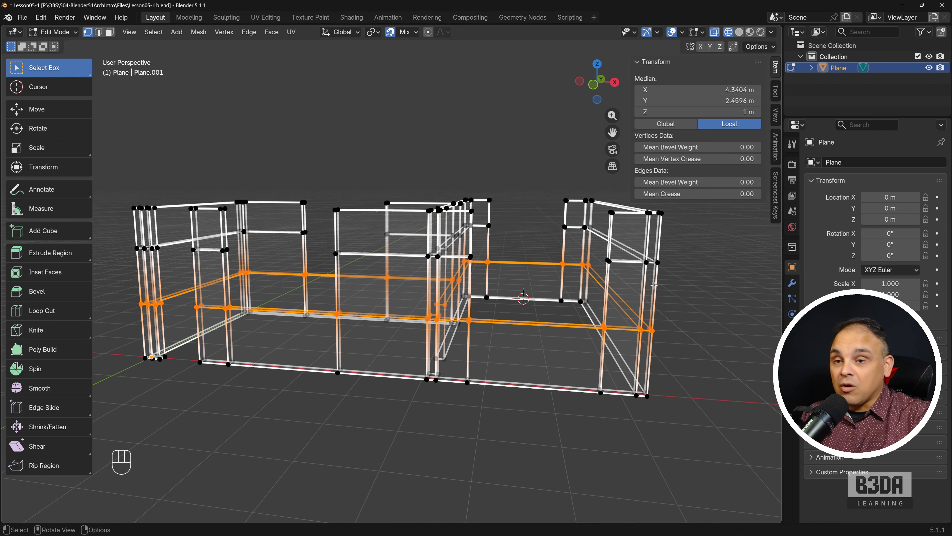
pyautogui.press('KP_1')
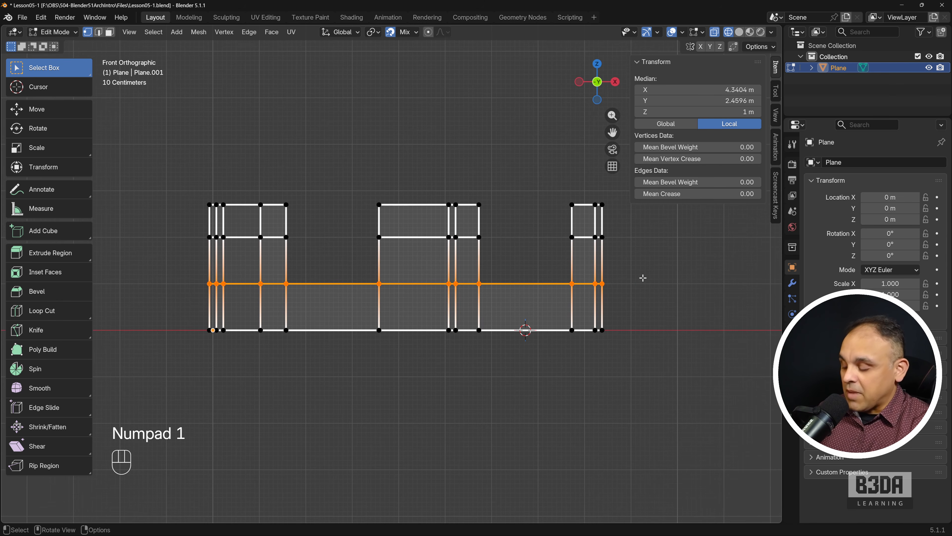
pyautogui.scroll(1, 641, 277)
pyautogui.keyDown('shift'); pyautogui.moveTo(643, 278); pyautogui.dragTo(658, 302, button='middle'); pyautogui.keyUp('shift')
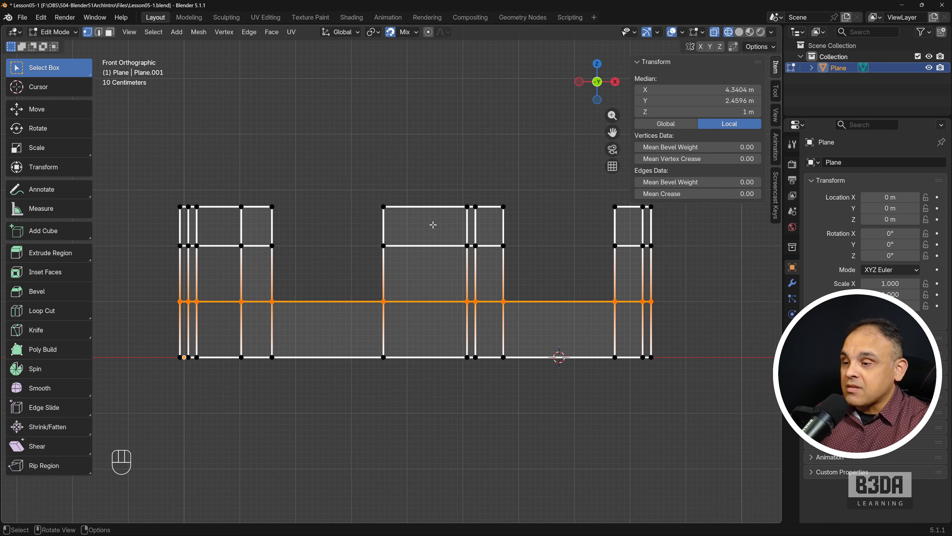
pyautogui.press('g')
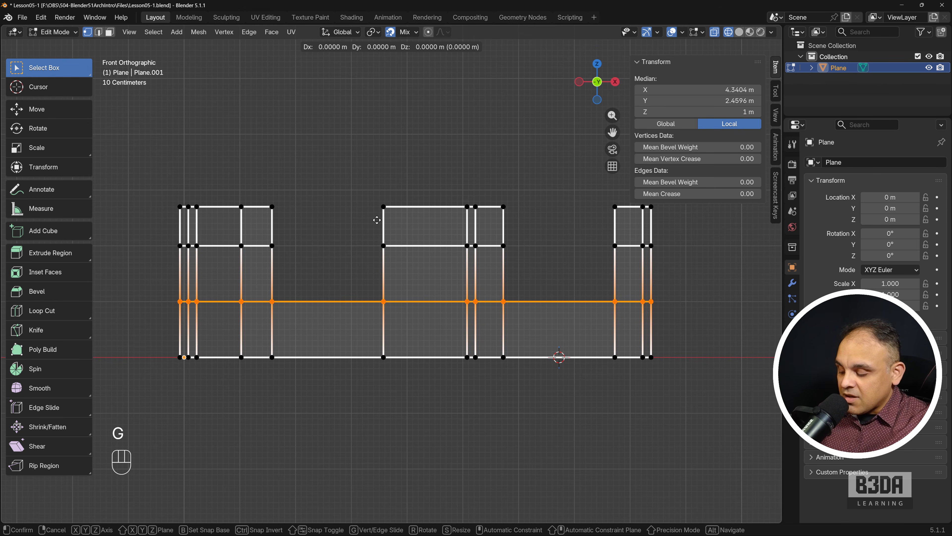
pyautogui.press('z')
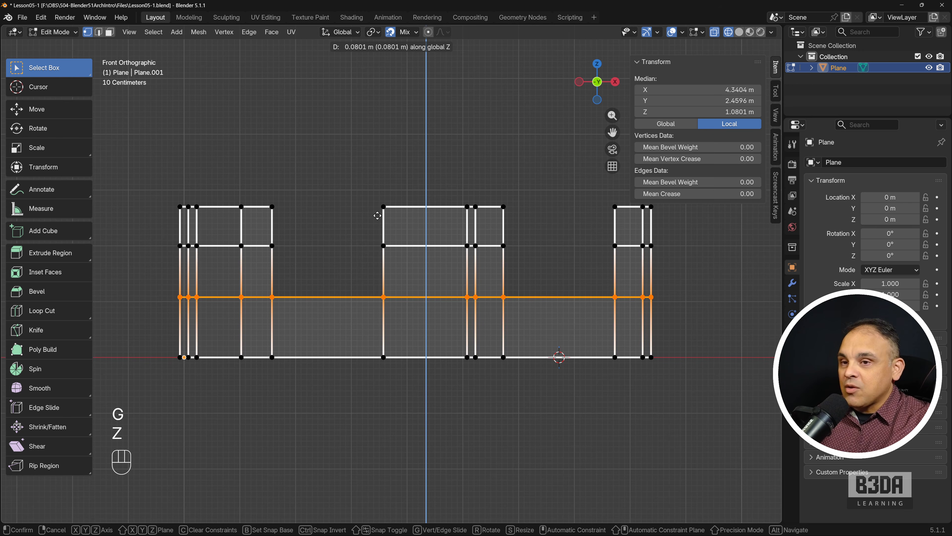
pyautogui.press('KP_0')
pyautogui.press('KP_Decimal')
pyautogui.press('KP_2')
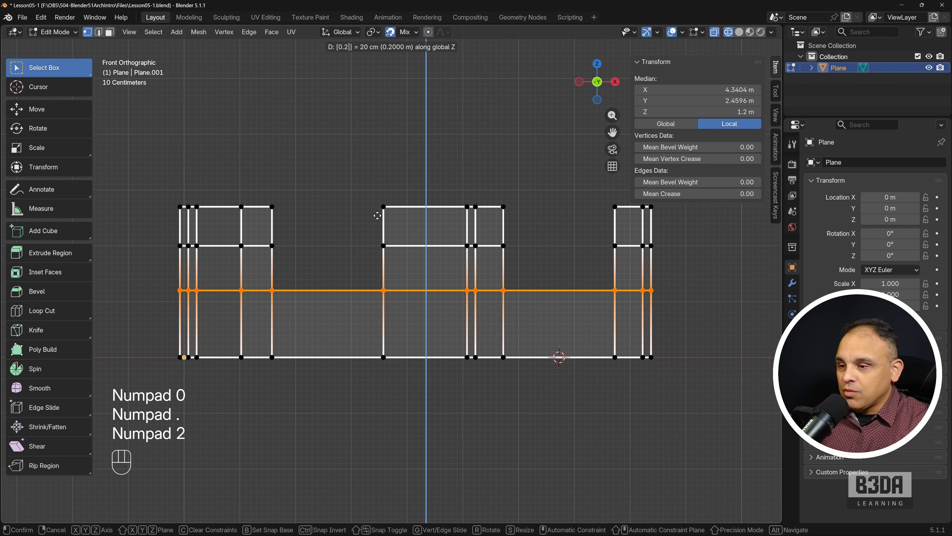
pyautogui.press('KP_Enter')
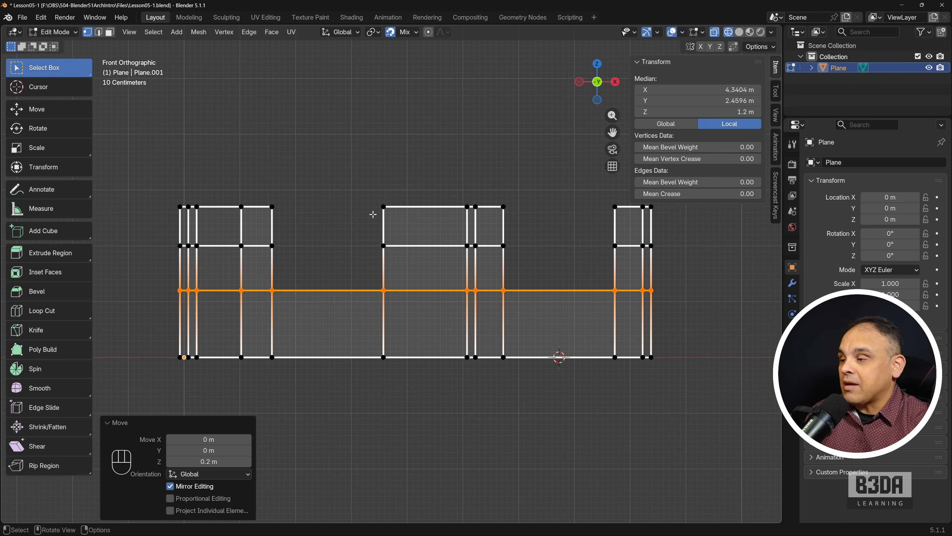
# - Move the row of vertices just below the wall tops 0.2 m up along Z, return to Solid shading, and clear the selection
pyautogui.moveTo(164, 237); pyautogui.dragTo(698, 255)
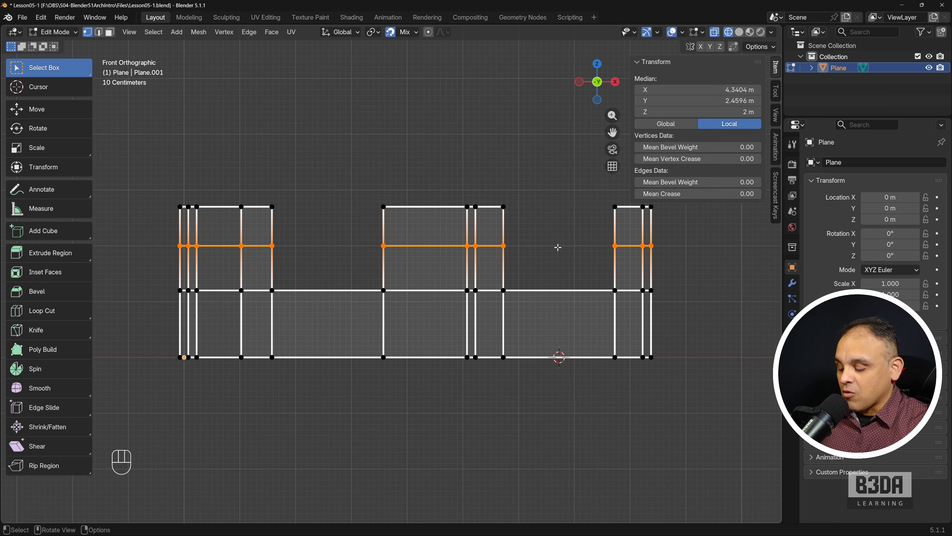
pyautogui.press('g')
pyautogui.write('z')
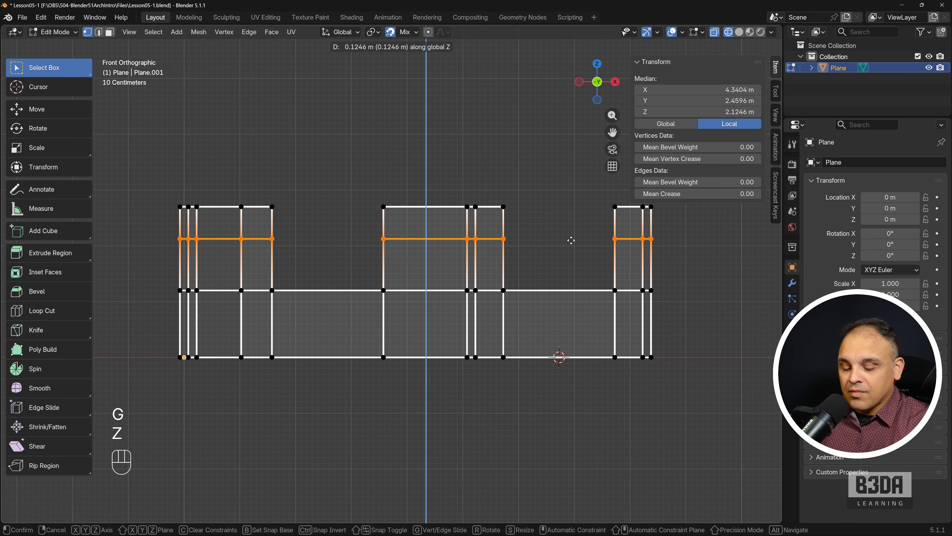
pyautogui.write('0.2')
pyautogui.press('KP_Enter')
pyautogui.moveTo(547, 248); pyautogui.dragTo(521, 277, button='middle')
pyautogui.scroll(-3, 521, 278)
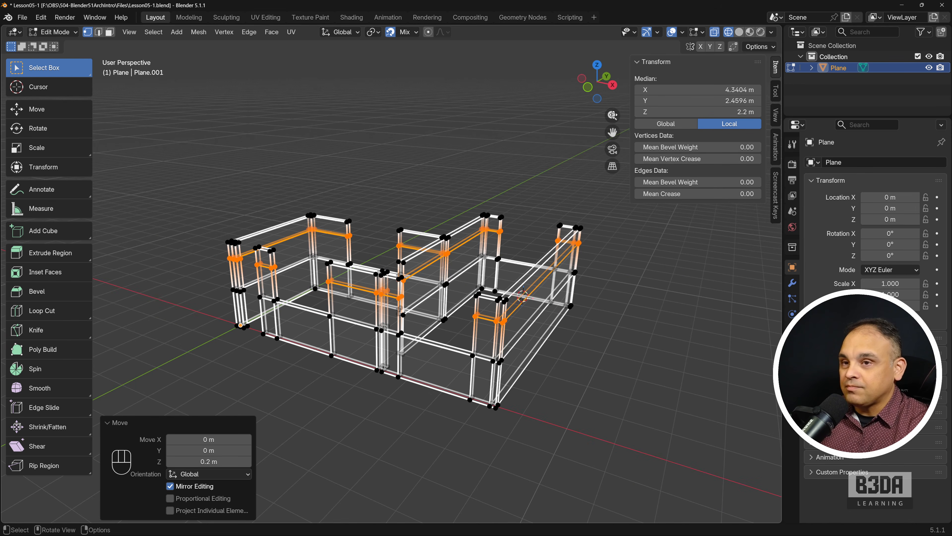
pyautogui.hotkey('shift', 'z')
pyautogui.click(580, 347)
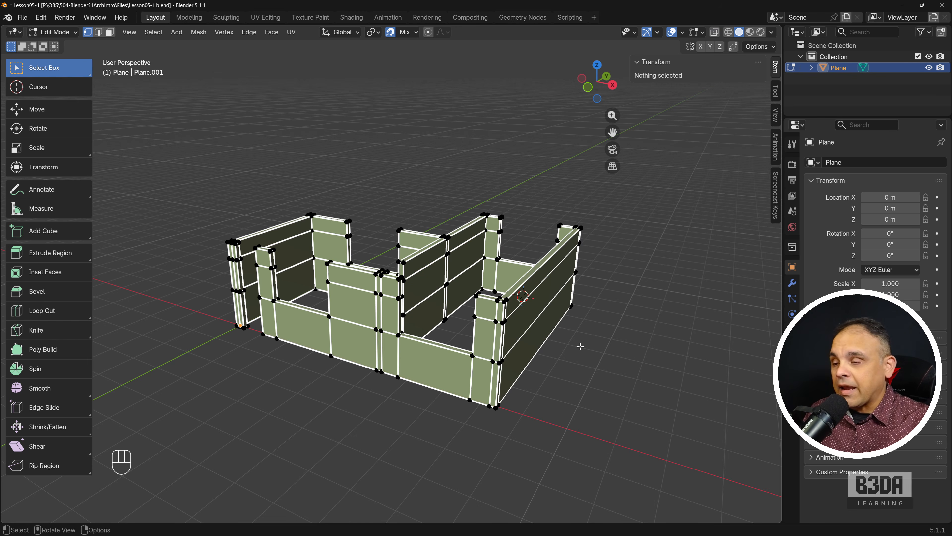
# - Switch the wall mesh from vertex to face selection
pyautogui.moveTo(289, 396); pyautogui.dragTo(374, 390, button='middle')
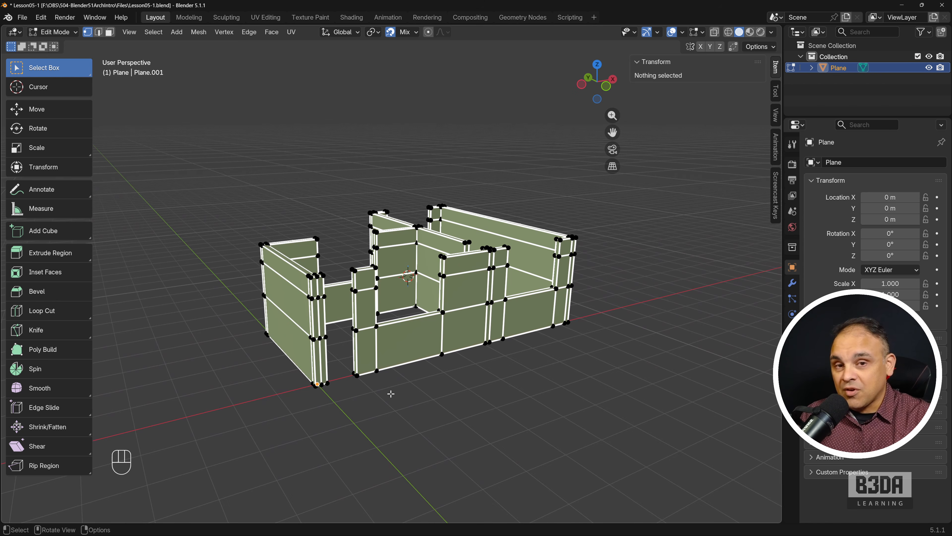
pyautogui.scroll(2, 396, 357)
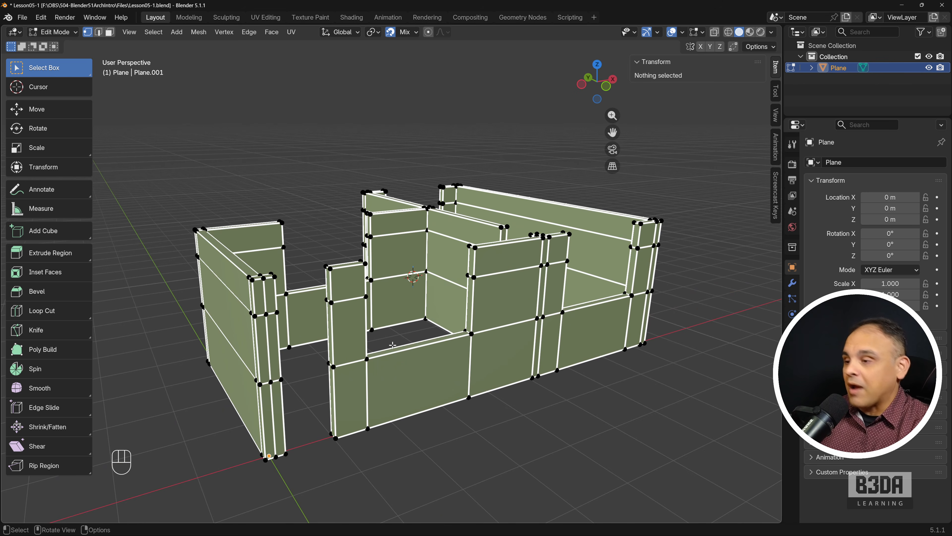
pyautogui.scroll(2, 390, 333)
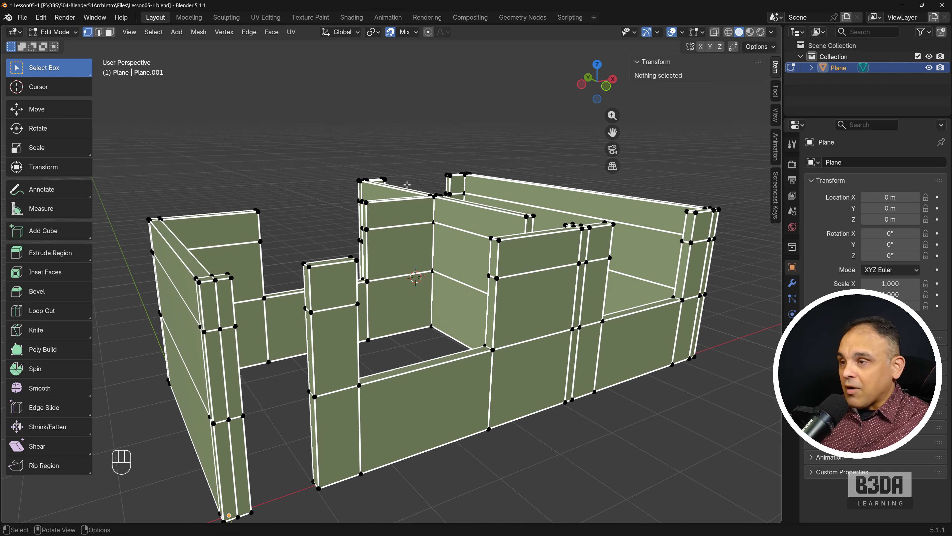
pyautogui.click(110, 32)
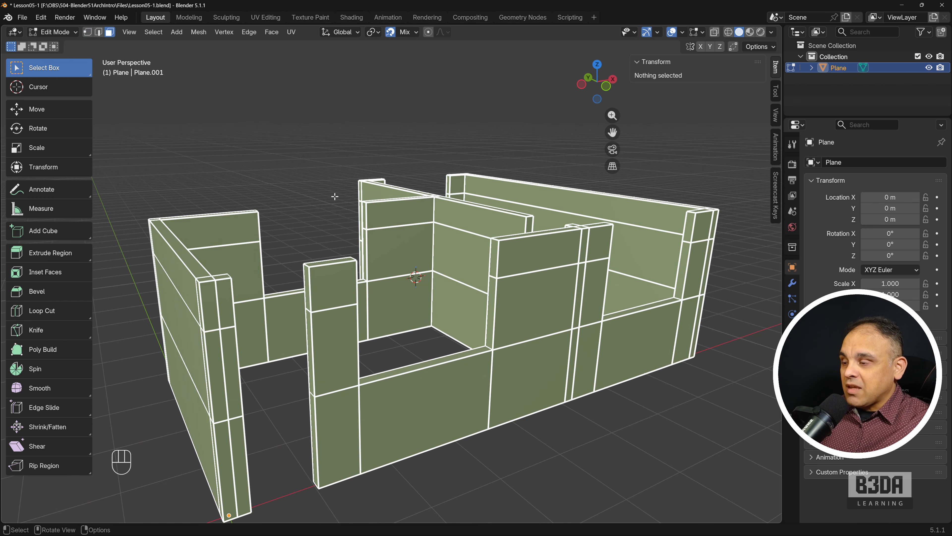
# - Select the two facing upper faces beside the entrance door opening and bridge them to close the wall above it
pyautogui.moveTo(398, 325); pyautogui.dragTo(342, 322, button='middle')
pyautogui.keyDown('shift'); pyautogui.moveTo(266, 288); pyautogui.dragTo(376, 322, button='middle'); pyautogui.keyUp('shift')
pyautogui.scroll(-1, 338, 311)
pyautogui.scroll(1, 369, 306)
pyautogui.click(319, 283)
pyautogui.keyDown('shift'); pyautogui.moveTo(478, 287); pyautogui.dragTo(452, 272, button='middle'); pyautogui.keyUp('shift')
pyautogui.scroll(1, 408, 295)
pyautogui.keyDown('shift'); pyautogui.click(433, 298); pyautogui.keyUp('shift')
pyautogui.press('f')
pyautogui.hotkey('ctrl', 'z')
pyautogui.scroll(2, 466, 303)
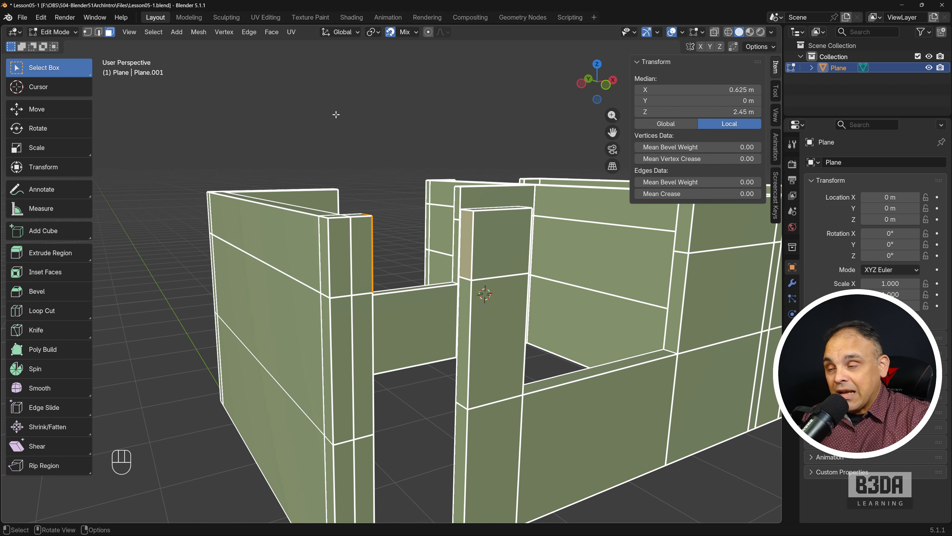
pyautogui.hotkey('ctrl', 'f')
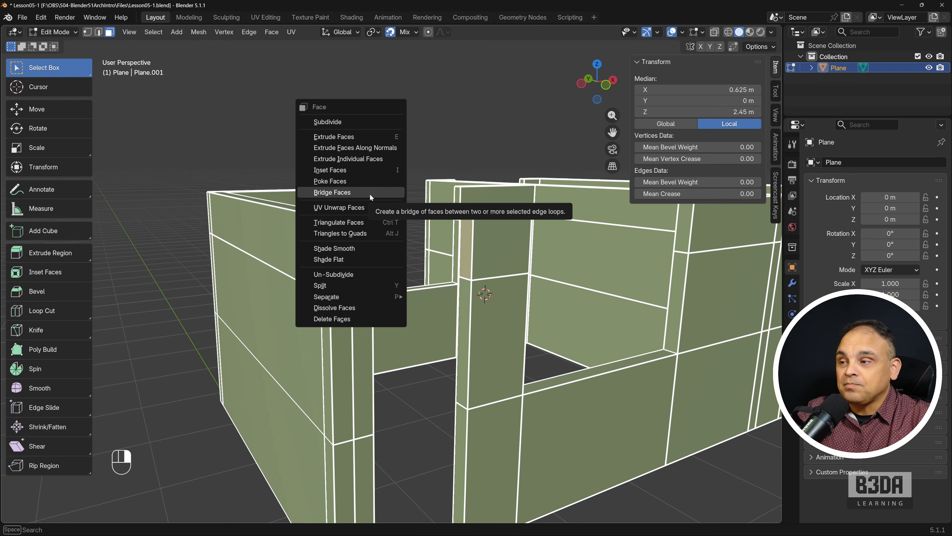
pyautogui.click(446, 272)
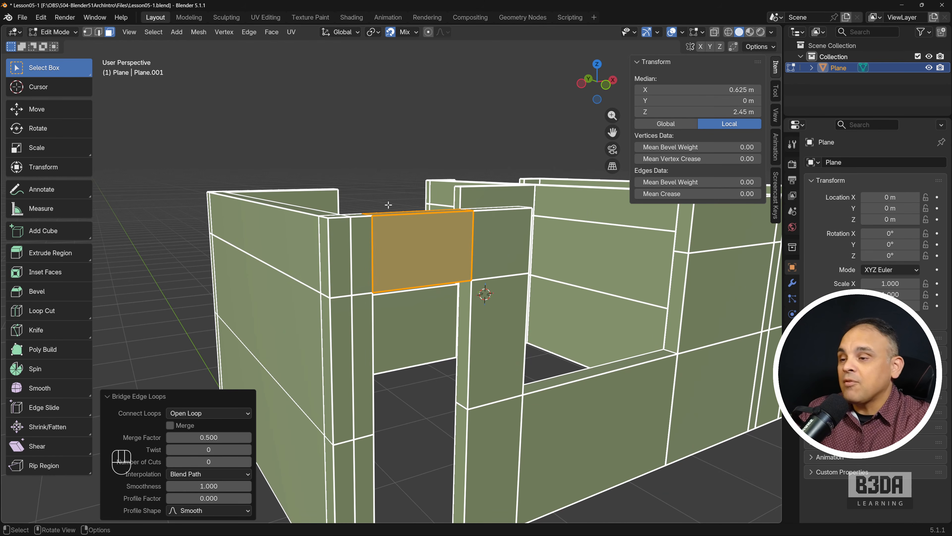
# - Bridge the two facing upper faces of the front wall's window opening next to the entrance door
pyautogui.moveTo(556, 228); pyautogui.dragTo(487, 228, button='middle')
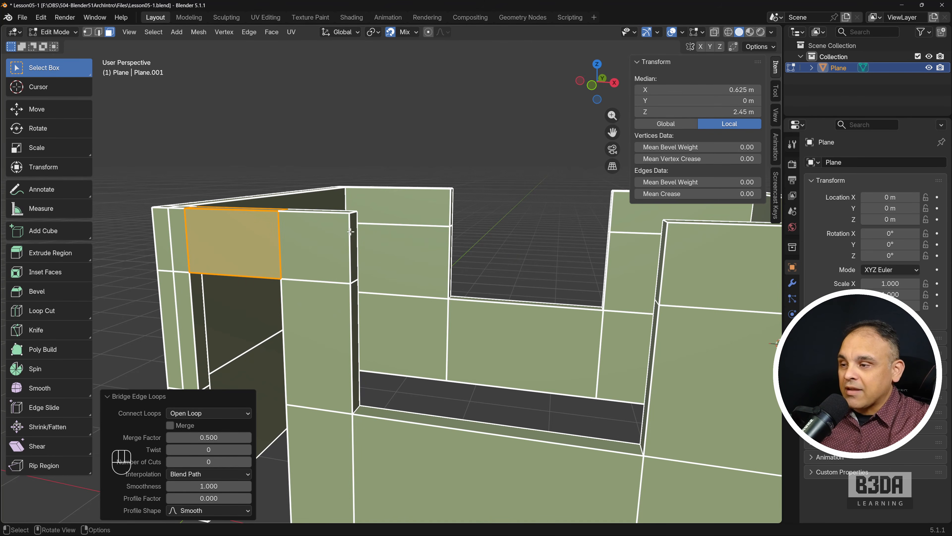
pyautogui.click(352, 234)
pyautogui.moveTo(436, 259); pyautogui.dragTo(587, 247, button='middle')
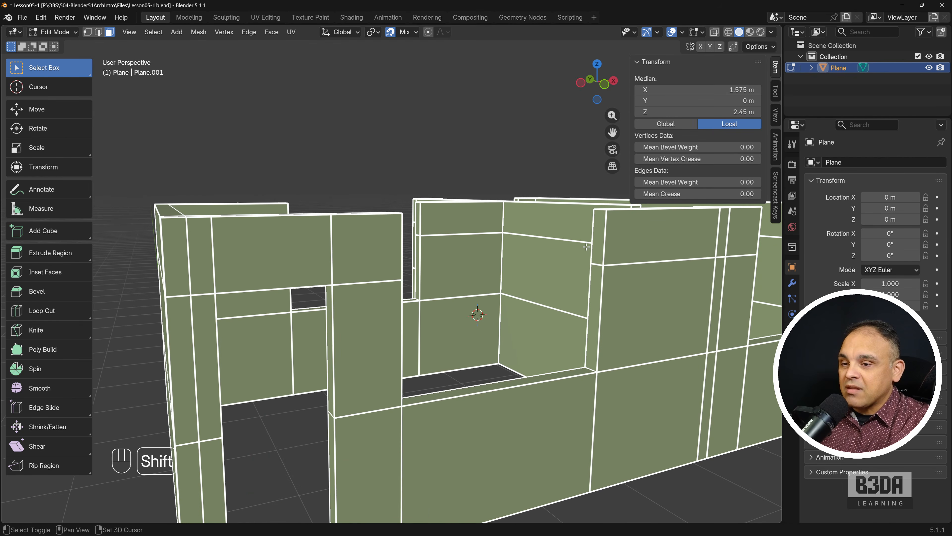
pyautogui.keyDown('shift'); pyautogui.click(598, 240); pyautogui.keyUp('shift')
pyautogui.hotkey('ctrl', 'f')
pyautogui.click(510, 226)
# - Bridge the facing upper faces of the window opening in the back wall of the entrance room
pyautogui.moveTo(510, 225); pyautogui.dragTo(540, 234, button='middle')
pyautogui.click(378, 233)
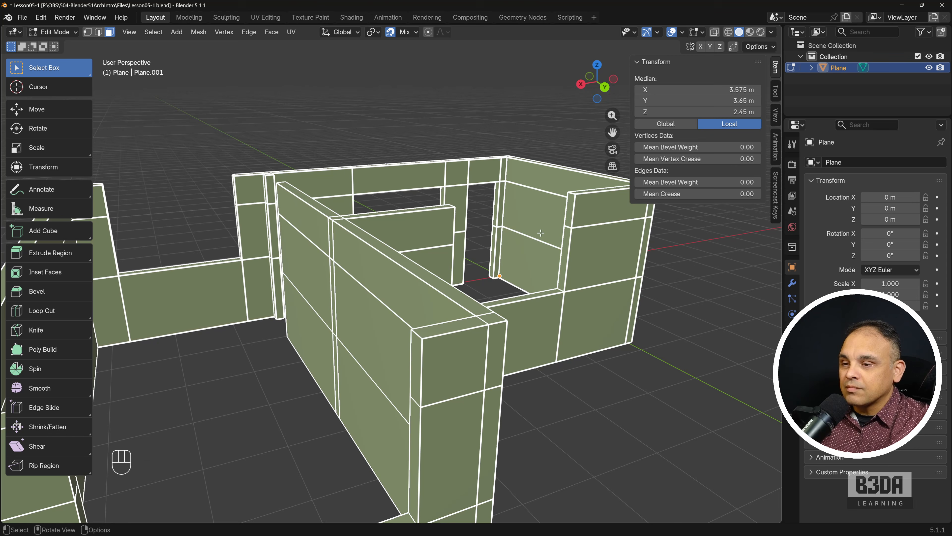
pyautogui.keyDown('shift'); pyautogui.click(569, 214); pyautogui.keyUp('shift')
pyautogui.rightClick(510, 204)
pyautogui.click(510, 205)
# - Bridge the facing upper faces of the window opening in the far back wall of the longer room
pyautogui.scroll(-3, 373, 296)
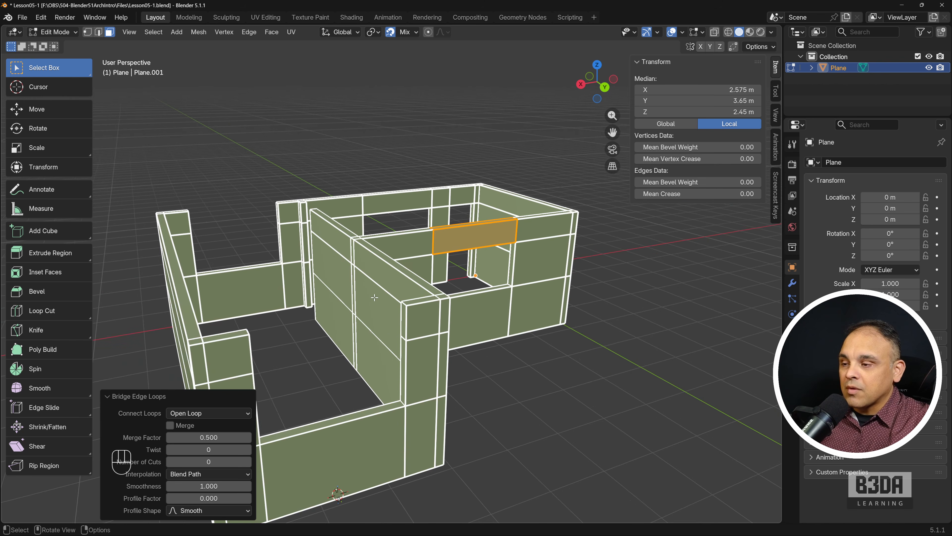
pyautogui.keyDown('shift'); pyautogui.moveTo(374, 298); pyautogui.dragTo(479, 271, button='middle'); pyautogui.keyUp('shift')
pyautogui.click(558, 223)
pyautogui.keyDown('shift'); pyautogui.click(172, 208); pyautogui.keyUp('shift')
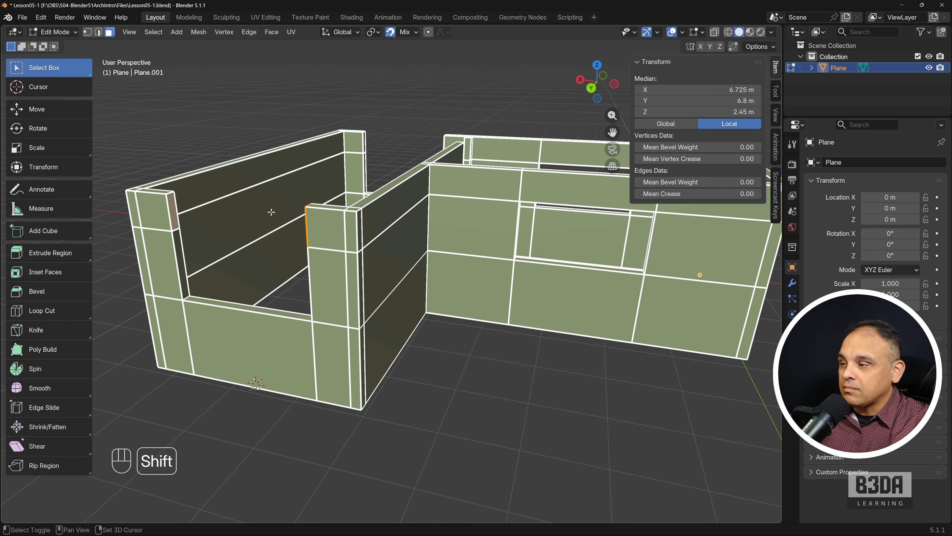
pyautogui.rightClick(279, 210)
pyautogui.click(279, 209)
# - Bridge the facing upper faces of the front wall's second window opening, in the longer room
pyautogui.moveTo(279, 211); pyautogui.dragTo(407, 224, button='middle')
pyautogui.scroll(2, 407, 225)
pyautogui.keyDown('shift'); pyautogui.moveTo(317, 200); pyautogui.dragTo(444, 279, button='middle'); pyautogui.keyUp('shift')
pyautogui.scroll(1, 443, 278)
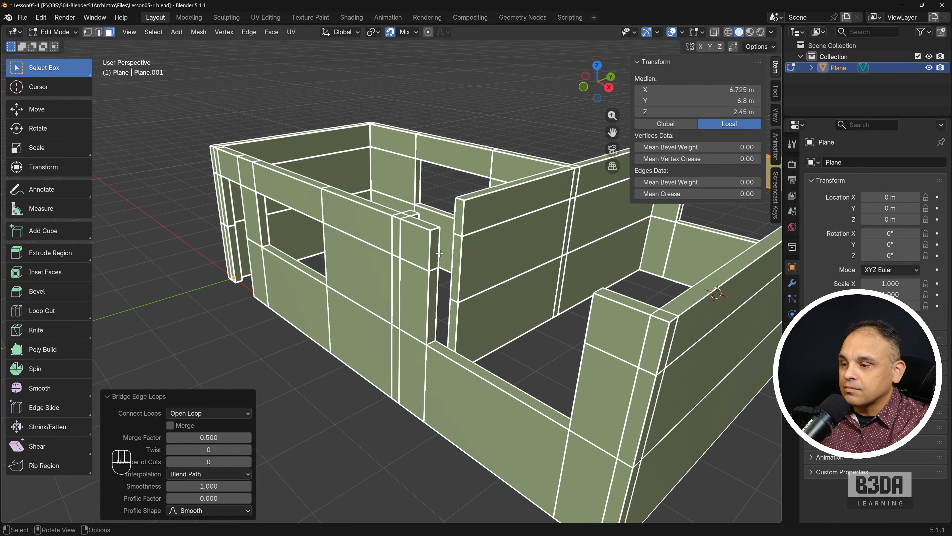
pyautogui.click(435, 249)
pyautogui.moveTo(532, 319); pyautogui.dragTo(496, 312, button='middle')
pyautogui.moveTo(495, 312); pyautogui.dragTo(442, 276, button='middle')
pyautogui.keyDown('shift'); pyautogui.click(529, 227); pyautogui.keyUp('shift')
pyautogui.hotkey('ctrl', 'f')
pyautogui.click(446, 252)
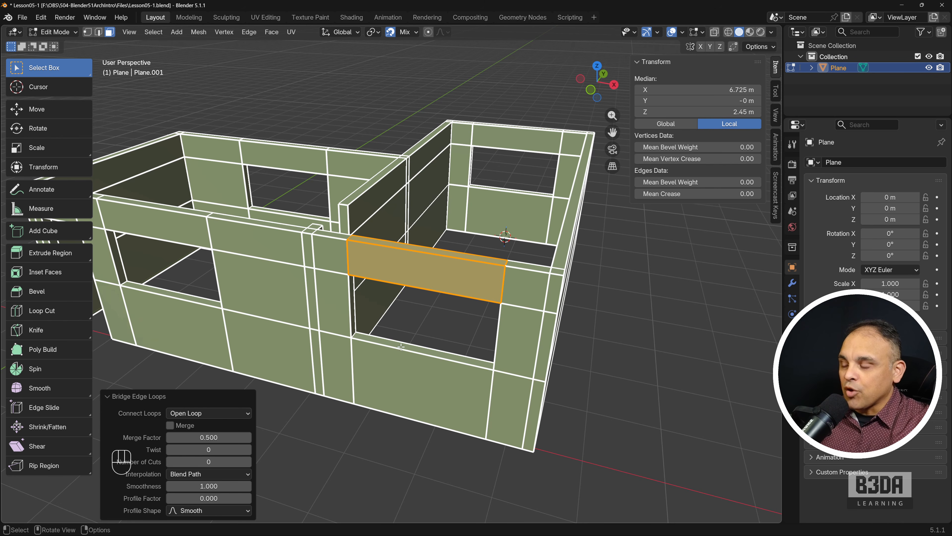
# - Clear the selection, return to Object Mode, and inspect the walls with their bridged openings
pyautogui.scroll(-2, 402, 347)
pyautogui.click(386, 430)
pyautogui.press('Tab')
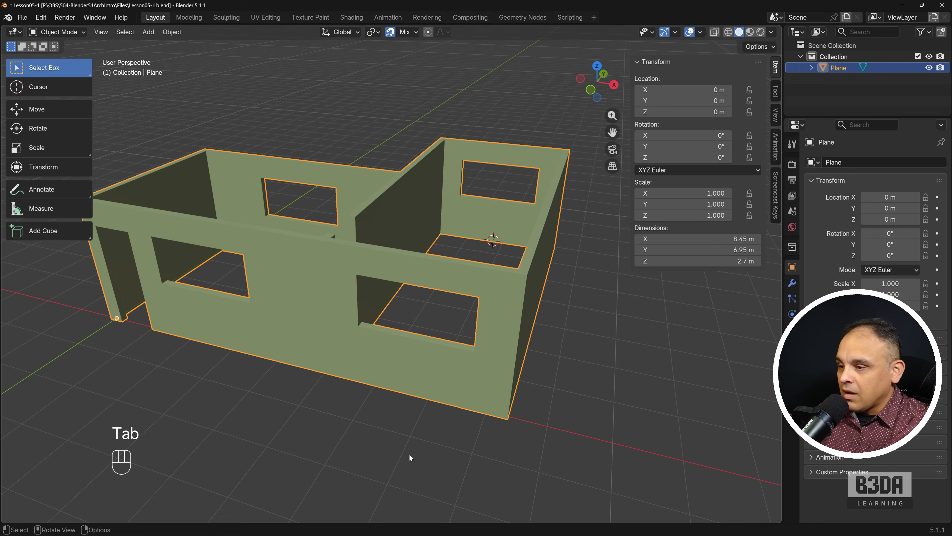
pyautogui.moveTo(409, 454); pyautogui.dragTo(362, 472, button='middle')
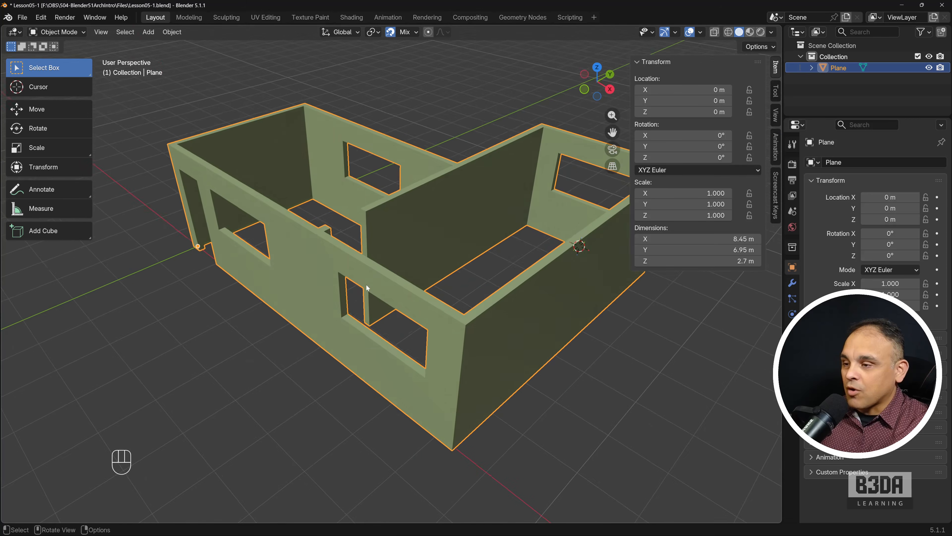
# - In Edit Mode, bridge the facing upper faces of the interior door opening between the two rooms
pyautogui.press('Tab')
pyautogui.scroll(2, 375, 281)
pyautogui.keyDown('shift'); pyautogui.moveTo(438, 241); pyautogui.dragTo(326, 288, button='middle'); pyautogui.keyUp('shift')
pyautogui.scroll(2, 460, 288)
pyautogui.click(445, 283)
pyautogui.keyDown('shift'); pyautogui.click(325, 289); pyautogui.keyUp('shift')
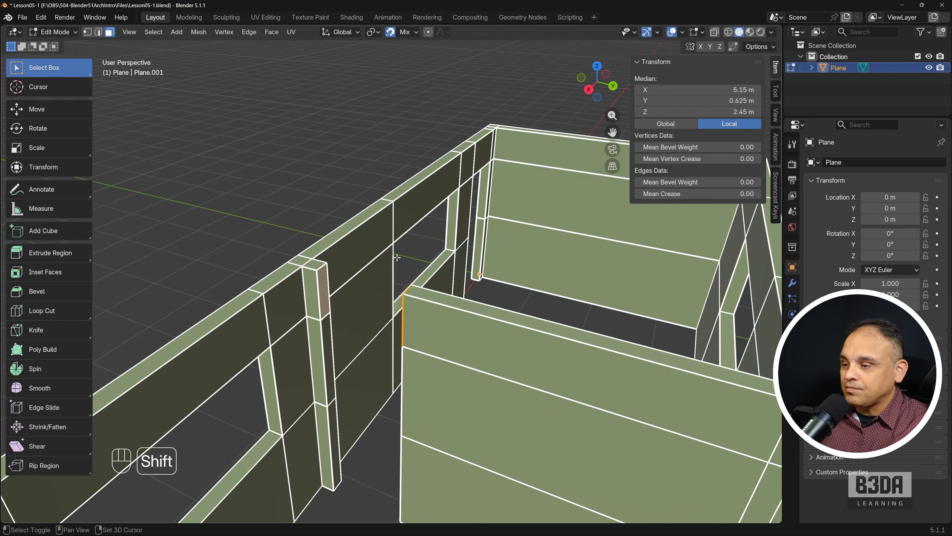
pyautogui.hotkey('ctrl', 'f')
pyautogui.click(430, 243)
# - Deselect everything, leave Edit Mode, and inspect the completed walls from above
pyautogui.click(299, 196)
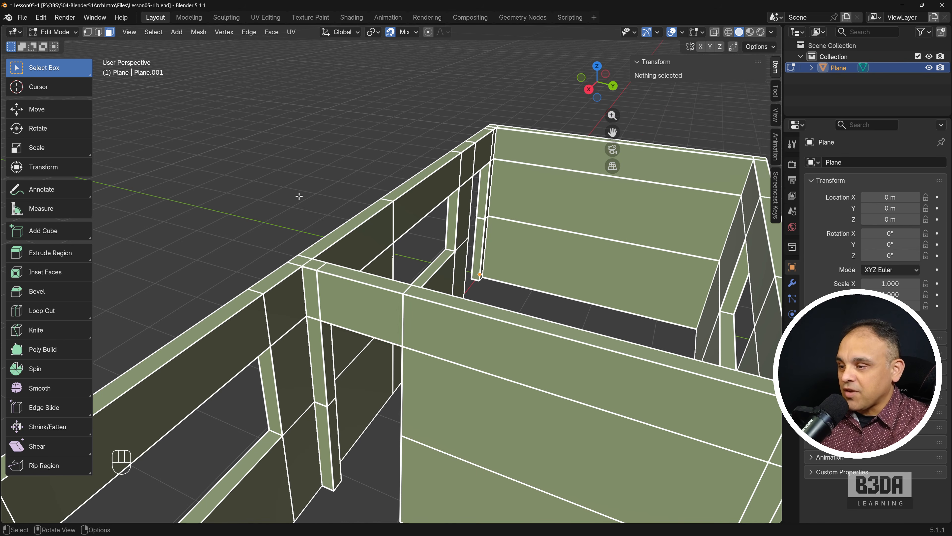
pyautogui.press('Tab')
pyautogui.scroll(-4, 315, 215)
pyautogui.moveTo(314, 215); pyautogui.dragTo(467, 359, button='middle')
pyautogui.scroll(-1, 480, 340)
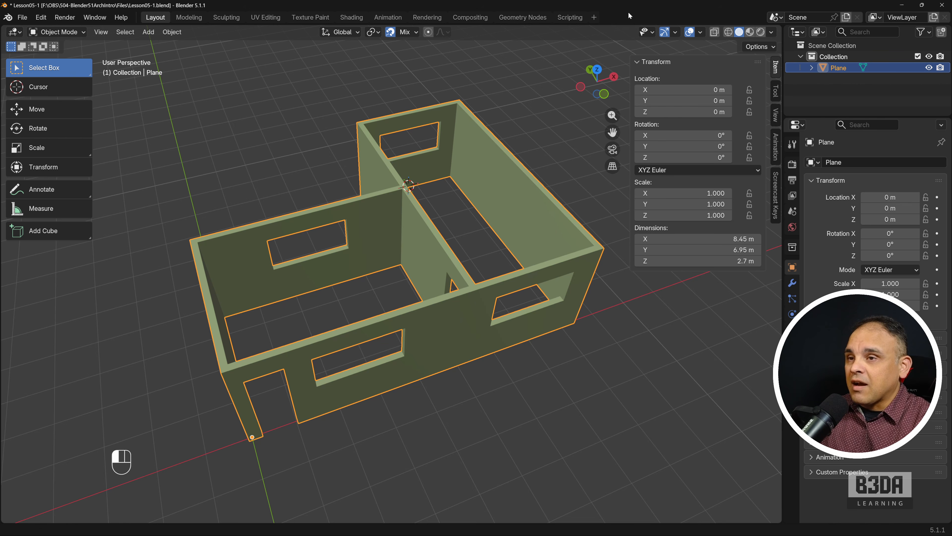
# - From below in Edit Mode with vertex selection, select the six outer corner vertices at the base of the exterior walls
pyautogui.moveTo(451, 330); pyautogui.dragTo(483, 157, button='middle')
pyautogui.keyDown('shift'); pyautogui.moveTo(456, 184); pyautogui.dragTo(456, 185, button='middle'); pyautogui.keyUp('shift')
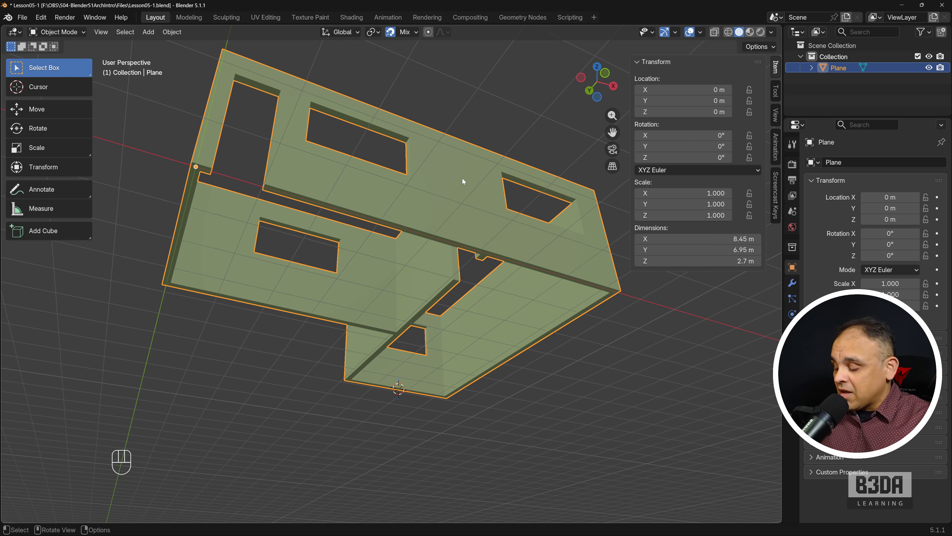
pyautogui.press('Tab')
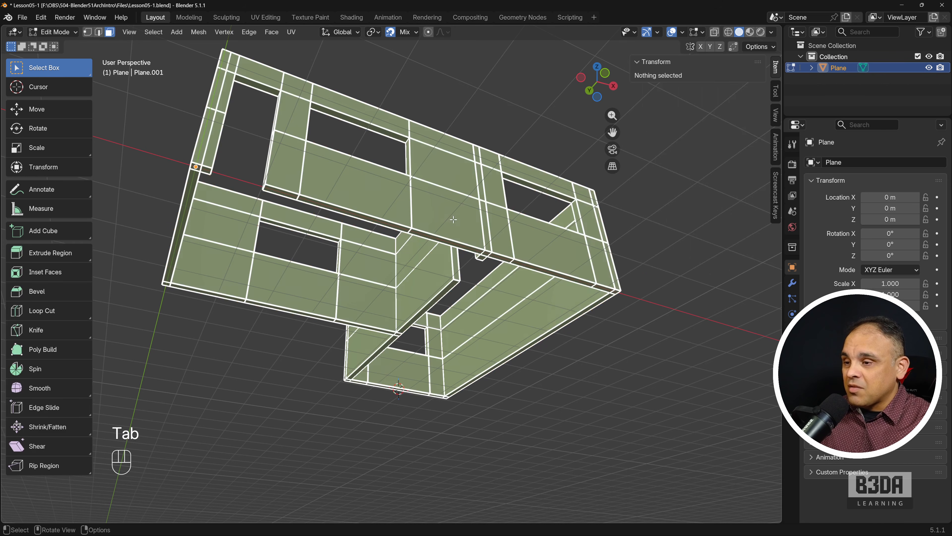
pyautogui.scroll(1, 448, 252)
pyautogui.keyDown('shift'); pyautogui.moveTo(448, 251); pyautogui.dragTo(497, 266, button='middle'); pyautogui.keyUp('shift')
pyautogui.scroll(-1, 497, 266)
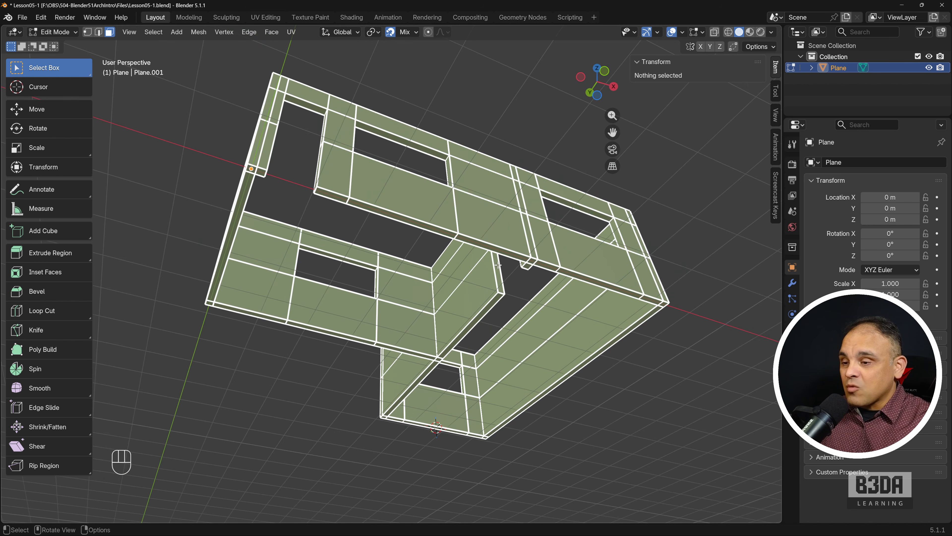
pyautogui.click(87, 33)
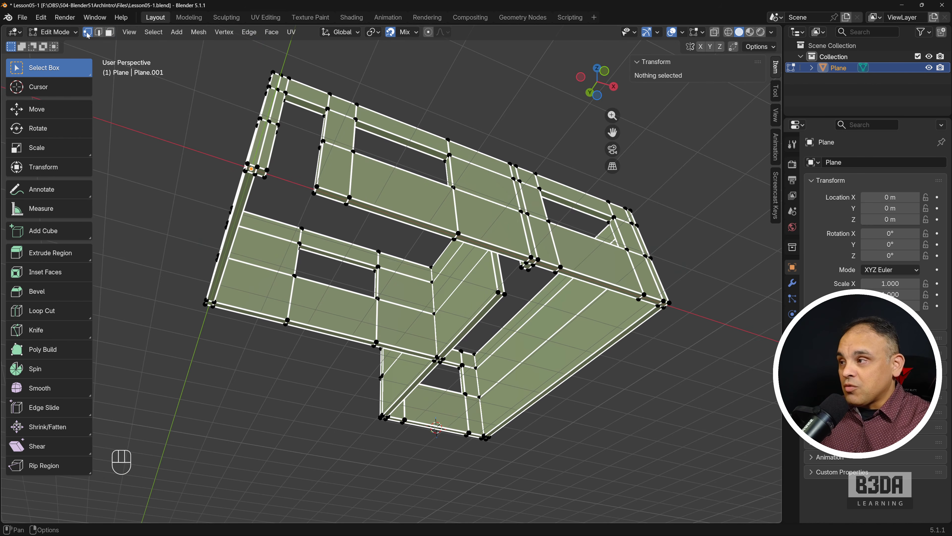
pyautogui.click(248, 164)
pyautogui.keyDown('shift'); pyautogui.click(205, 304); pyautogui.keyUp('shift')
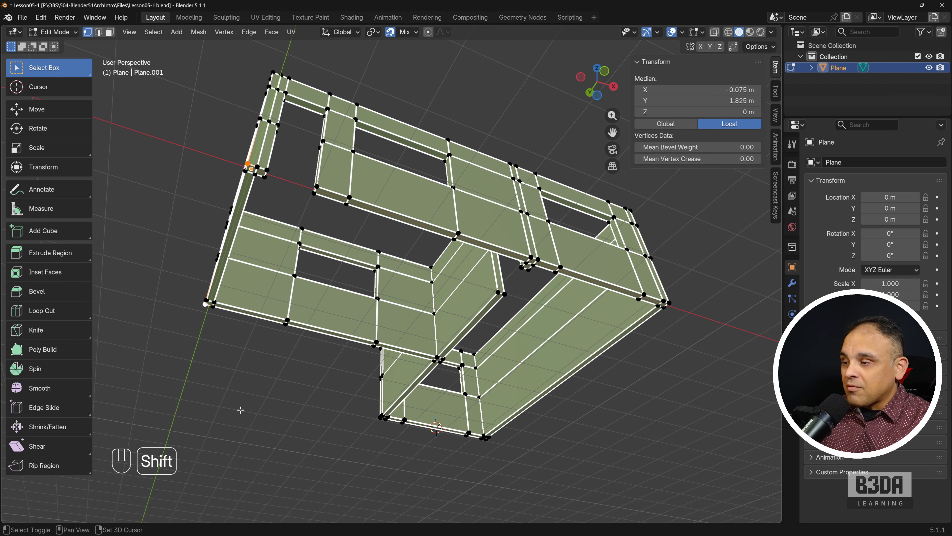
pyautogui.keyDown('shift'); pyautogui.click(434, 360); pyautogui.keyUp('shift')
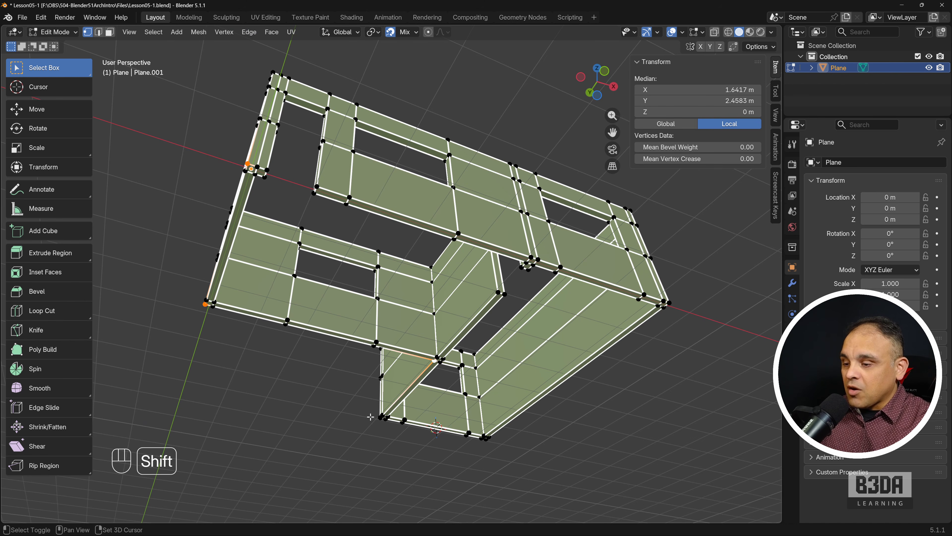
pyautogui.keyDown('shift'); pyautogui.click(380, 416); pyautogui.keyUp('shift')
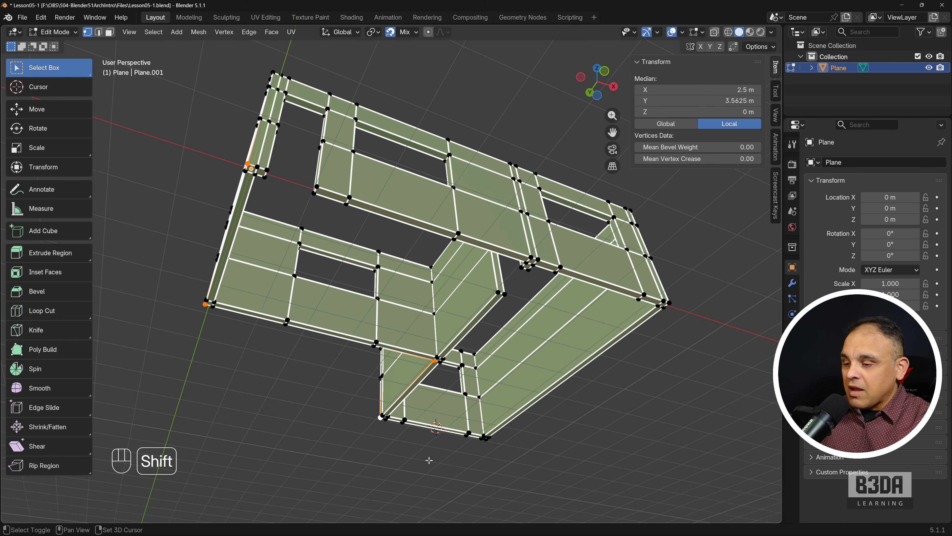
pyautogui.keyDown('shift'); pyautogui.click(487, 441); pyautogui.keyUp('shift')
pyautogui.keyDown('shift'); pyautogui.click(674, 301); pyautogui.keyUp('shift')
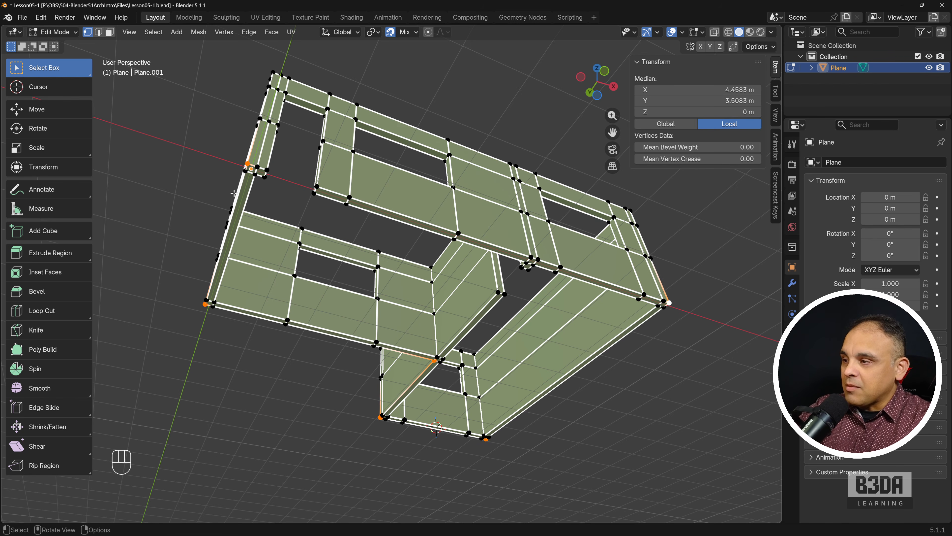
pyautogui.hotkey('ctrl', 'shift', '3')
pyautogui.moveTo(251, 150)
pyautogui.mouseDown()
pyautogui.moveTo(247, 176)
pyautogui.moveTo(259, 156)
pyautogui.mouseUp()
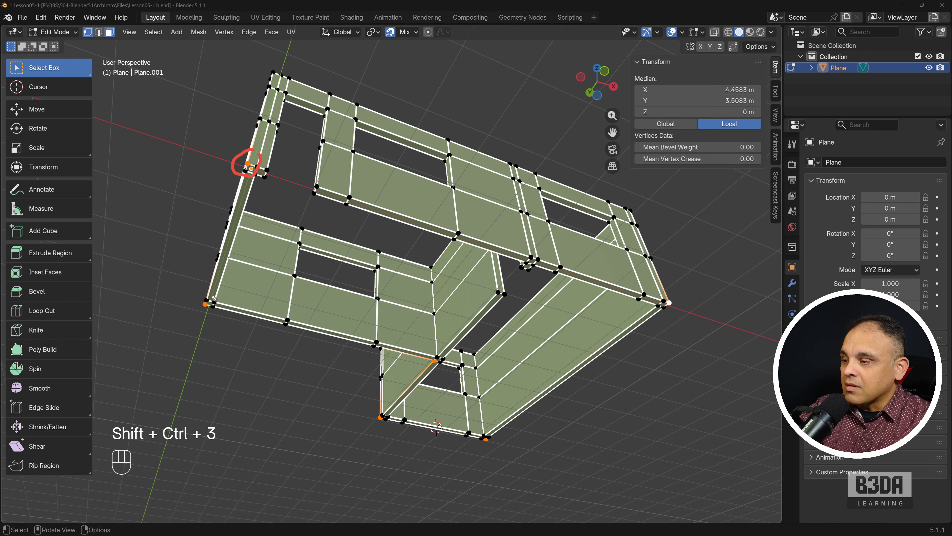
pyautogui.moveTo(214, 298); pyautogui.dragTo(222, 296)
pyautogui.moveTo(377, 404)
pyautogui.mouseDown()
pyautogui.moveTo(386, 431)
pyautogui.moveTo(381, 398)
pyautogui.mouseUp()
pyautogui.moveTo(431, 350)
pyautogui.mouseDown()
pyautogui.moveTo(442, 366)
pyautogui.moveTo(437, 349)
pyautogui.mouseUp()
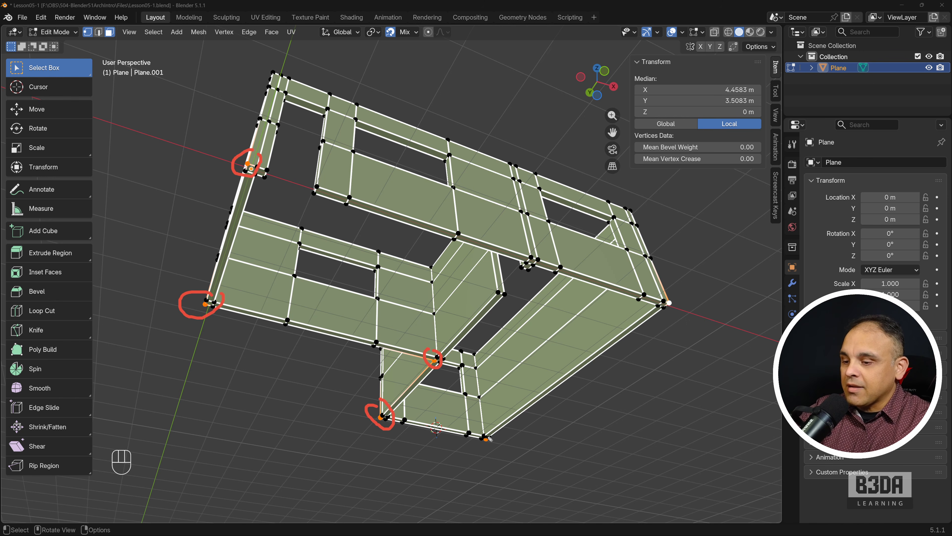
pyautogui.moveTo(487, 426)
pyautogui.mouseDown()
pyautogui.moveTo(475, 440)
pyautogui.moveTo(488, 427)
pyautogui.mouseUp()
pyautogui.moveTo(655, 302)
pyautogui.mouseDown()
pyautogui.moveTo(680, 311)
pyautogui.moveTo(667, 293)
pyautogui.mouseUp()
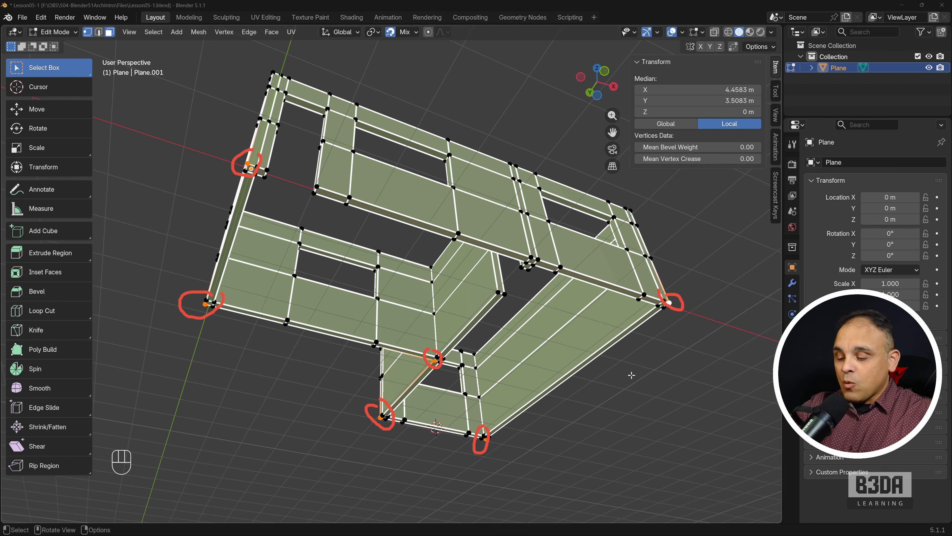
pyautogui.press('Escape')
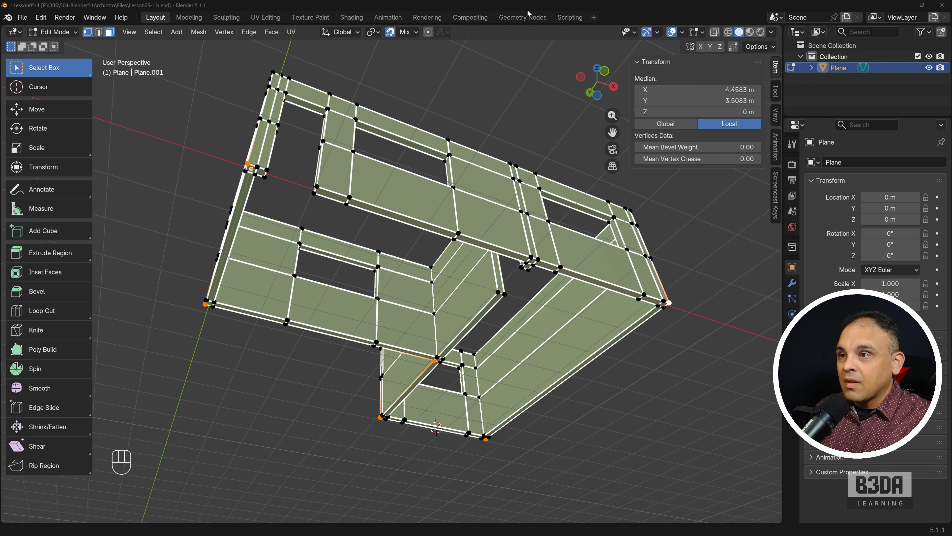
# - Duplicate the six selected base corner vertices in place and separate the copies by selection into a new object
pyautogui.hotkey('shift', 'd')
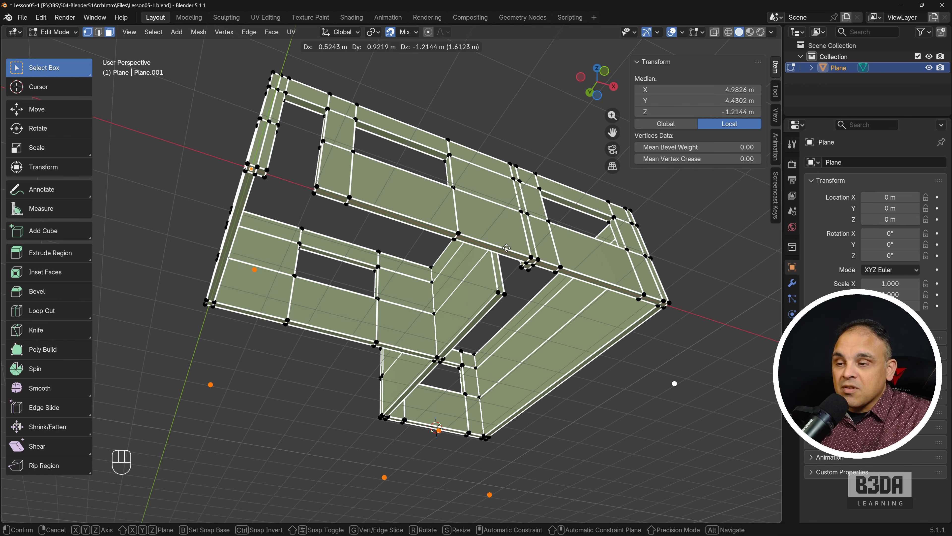
pyautogui.press('Escape')
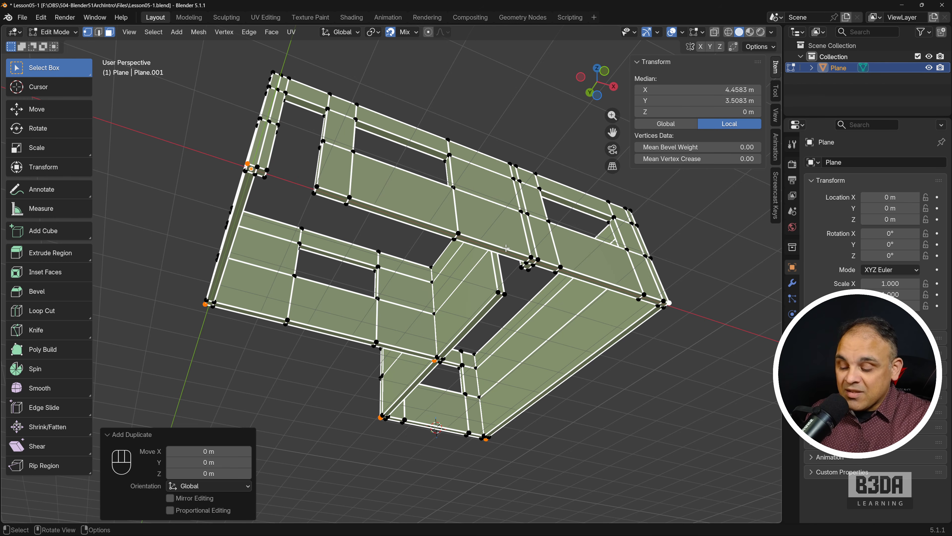
pyautogui.press('p')
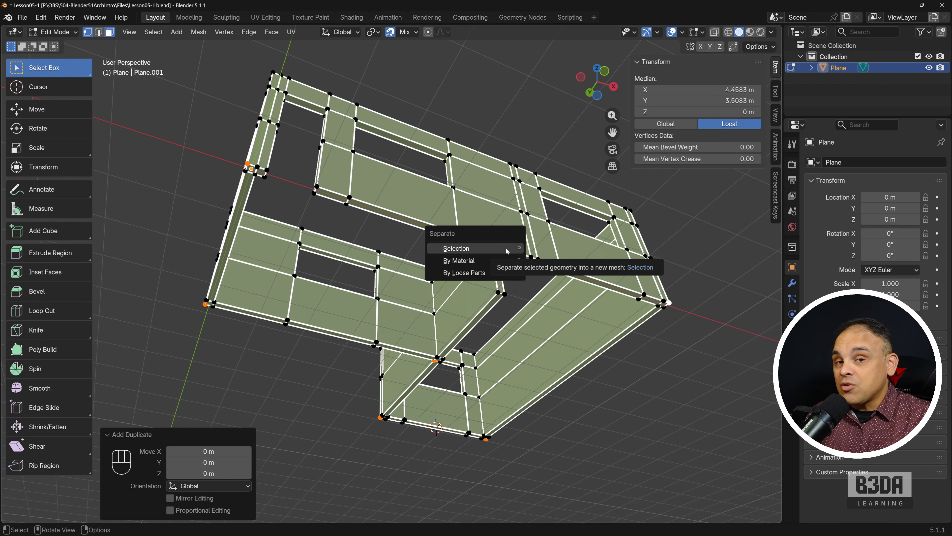
pyautogui.click(506, 247)
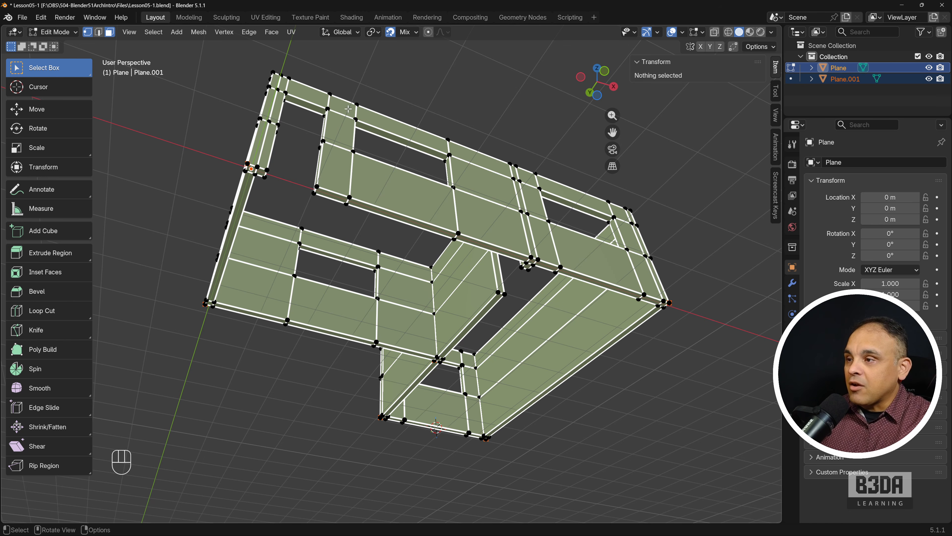
# - Leave Edit Mode on the walls, select only the object with the separated base corner vertices, and edit it
pyautogui.click(56, 32)
pyautogui.click(63, 45)
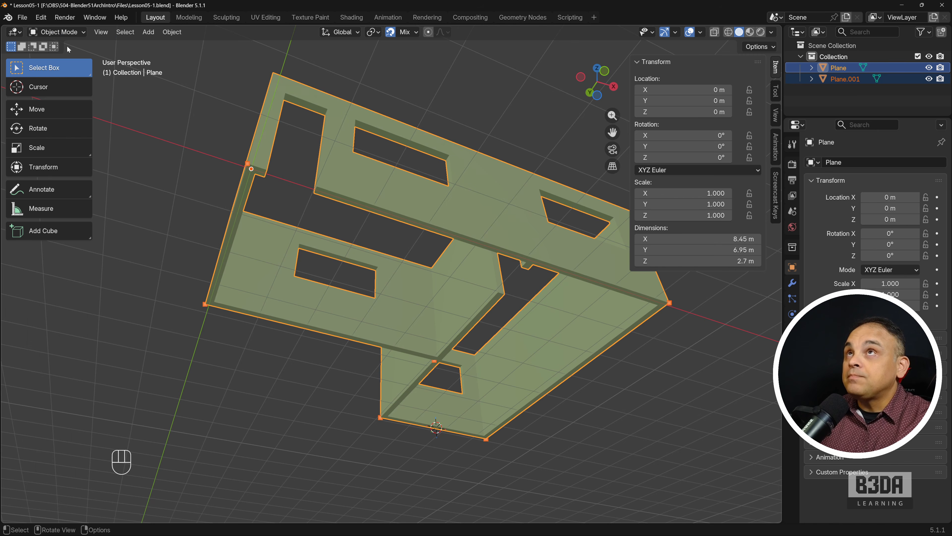
pyautogui.click(670, 304)
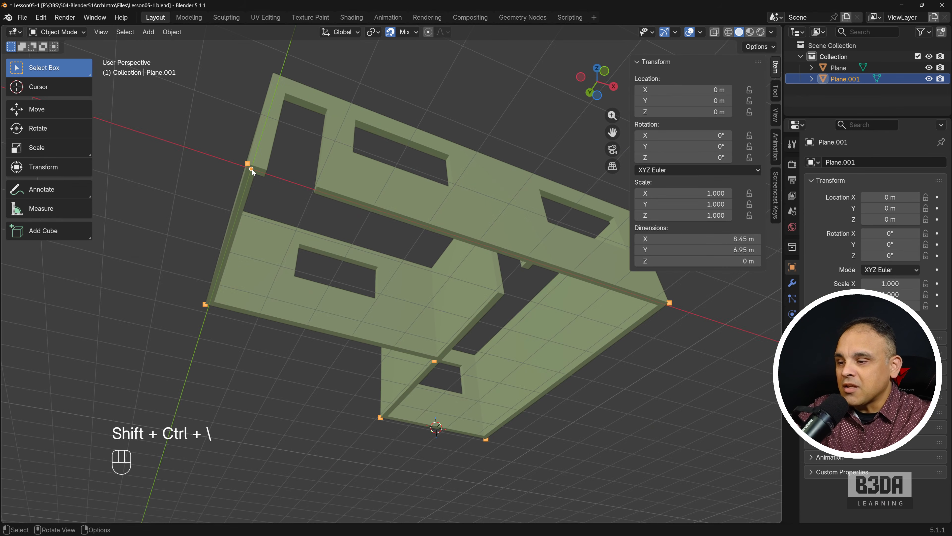
pyautogui.press('Tab')
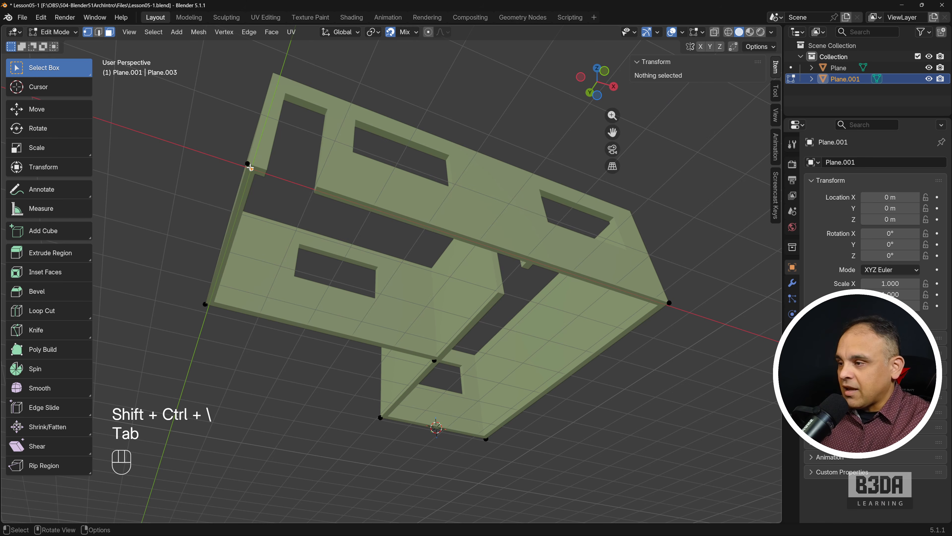
# - Select the corner vertex near the origin and the far corner along the X axis, and join them with an edge
pyautogui.moveTo(228, 150); pyautogui.dragTo(509, 212)
pyautogui.press('Tab')
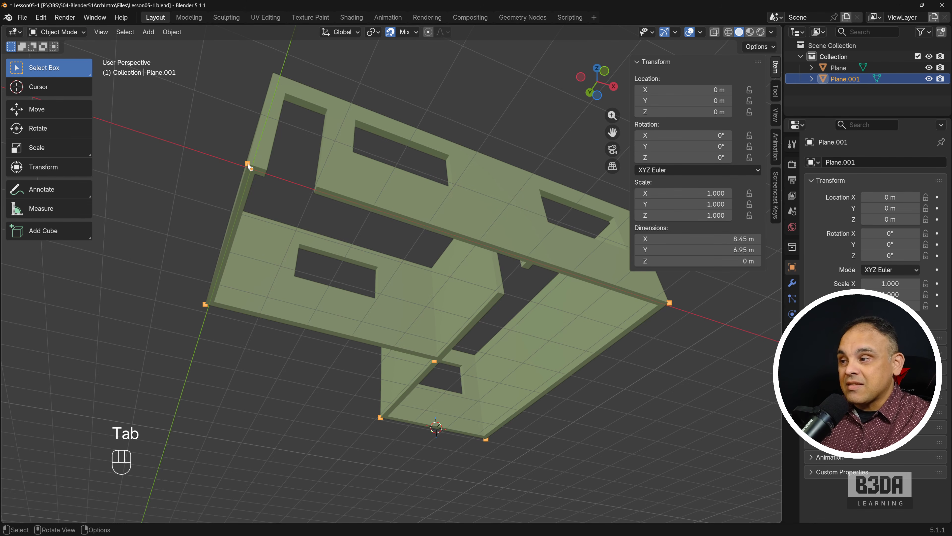
pyautogui.press('Tab')
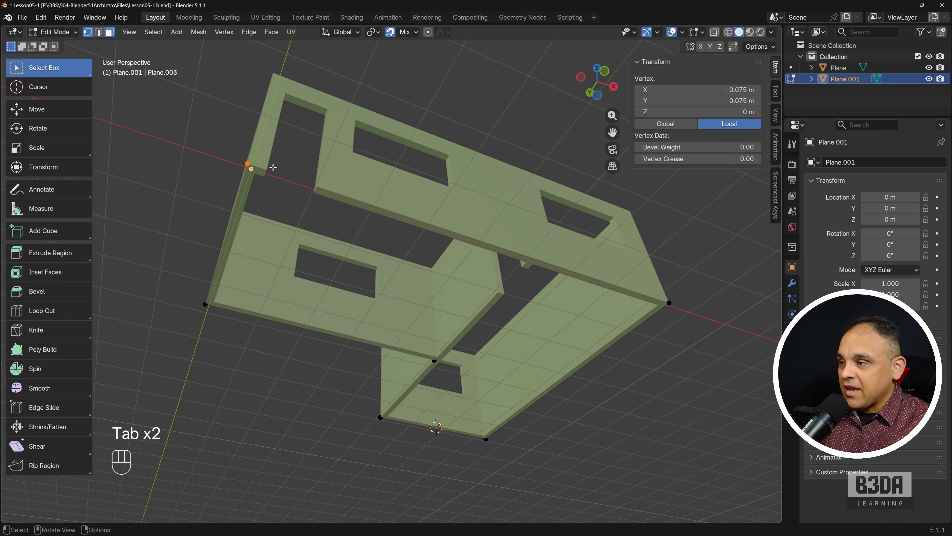
pyautogui.keyDown('shift'); pyautogui.click(669, 303); pyautogui.keyUp('shift')
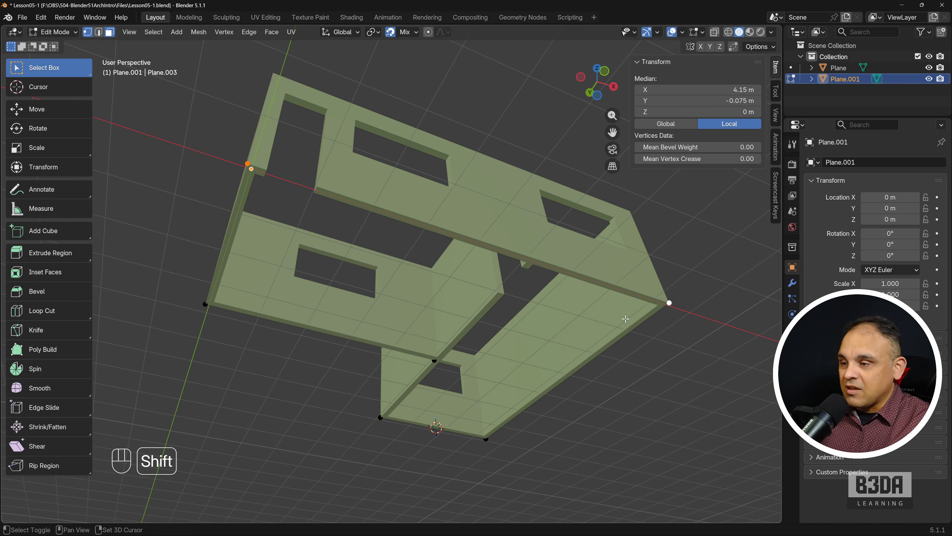
pyautogui.press('f')
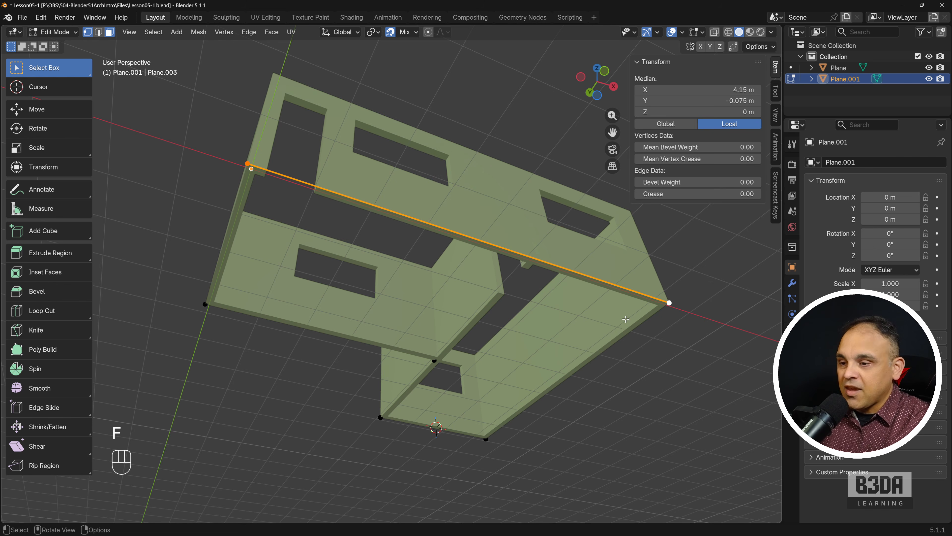
# - Join the corner vertex near the origin to the exterior corner along the Y axis with an edge
pyautogui.click(205, 304)
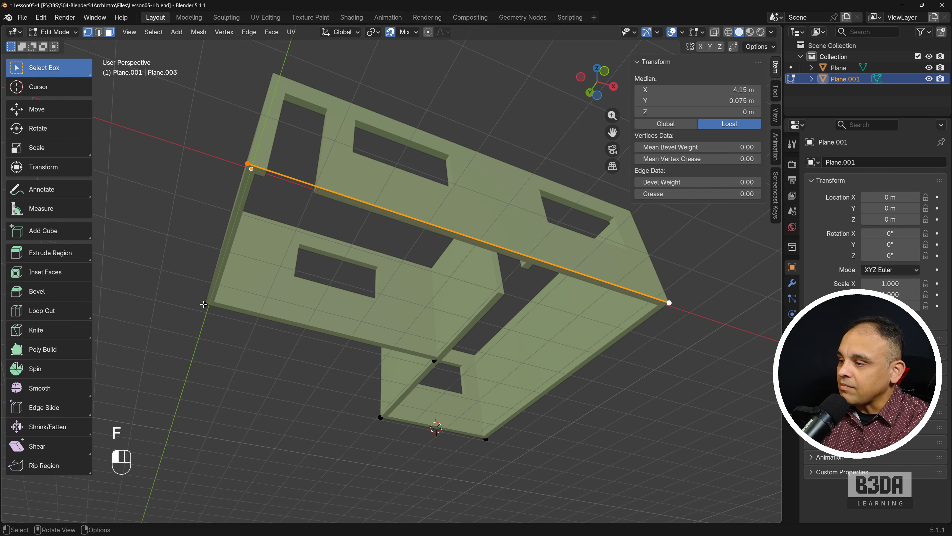
pyautogui.keyDown('shift'); pyautogui.click(247, 163); pyautogui.keyUp('shift')
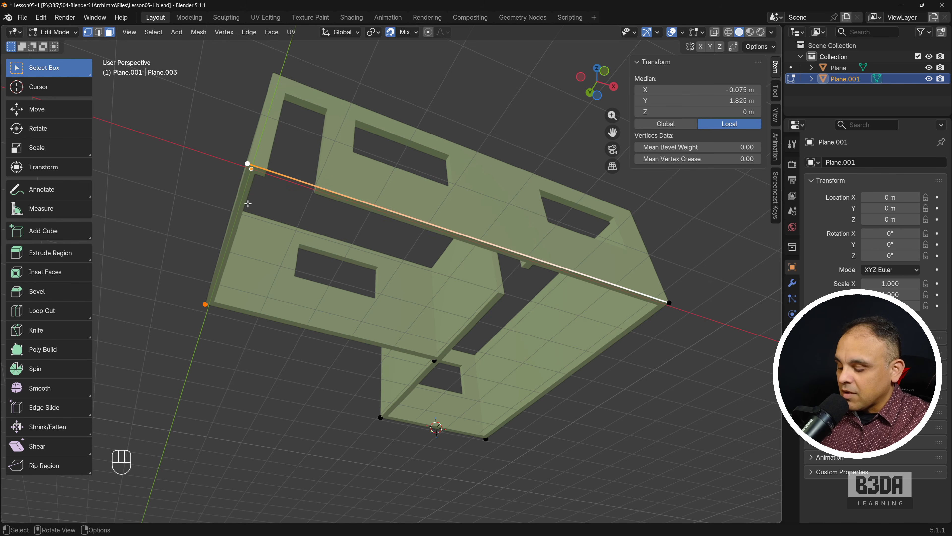
pyautogui.press('f')
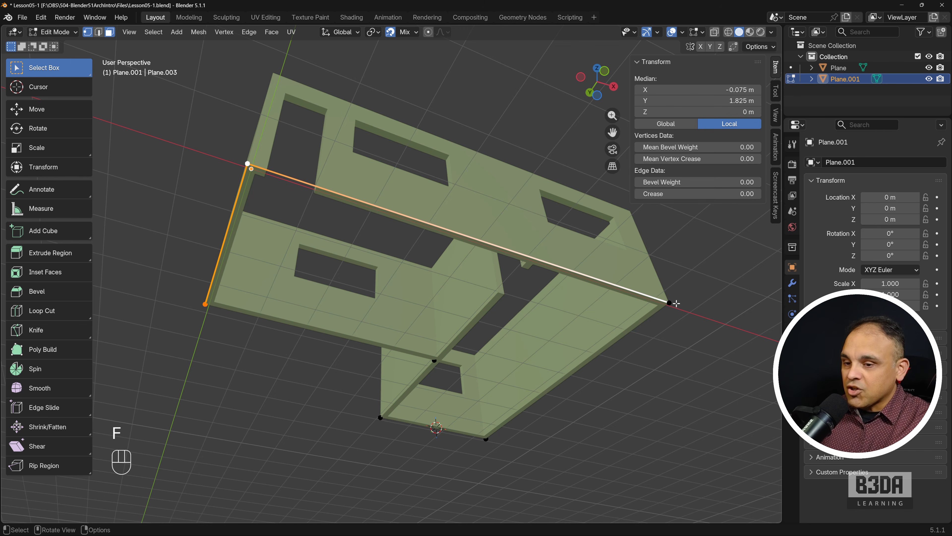
# - In edge selection mode, delete the long edge running along the X axis
pyautogui.click(99, 32)
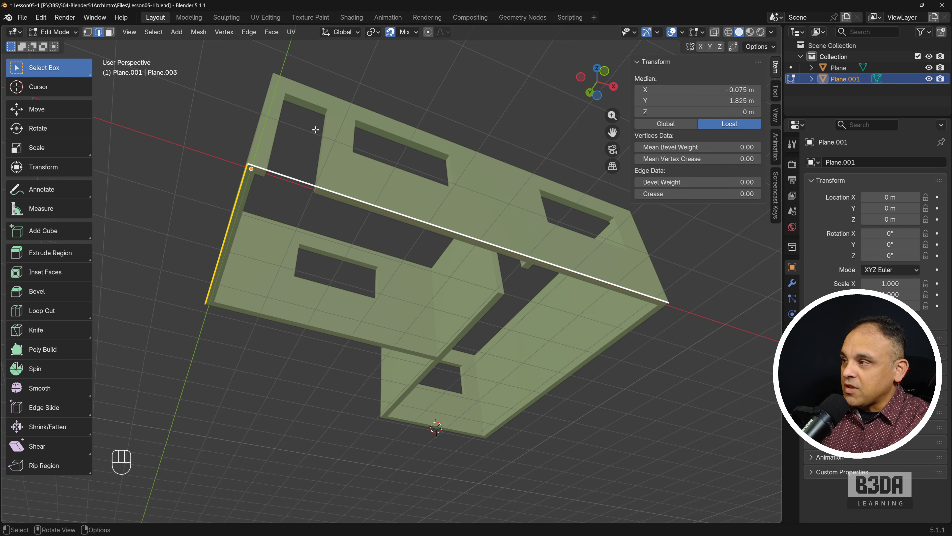
pyautogui.click(468, 253)
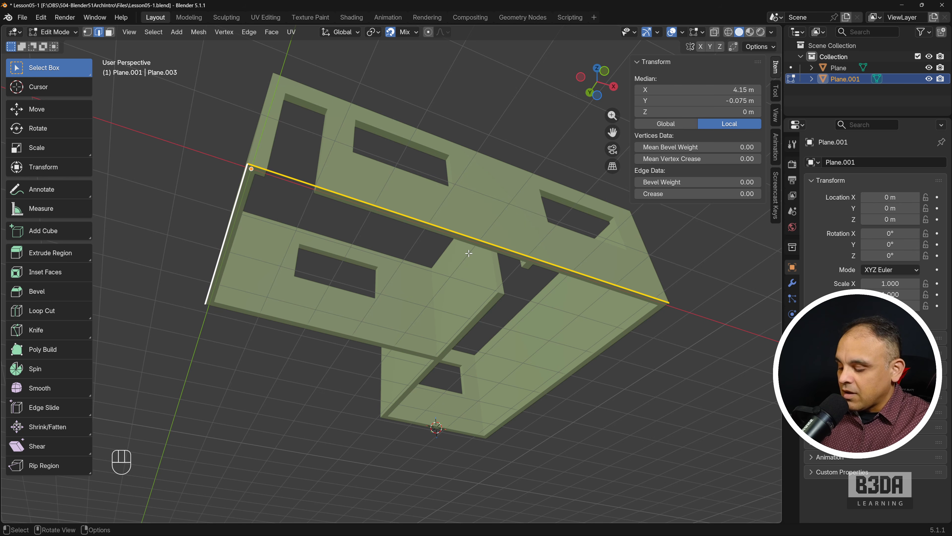
pyautogui.press('x')
pyautogui.press('Escape')
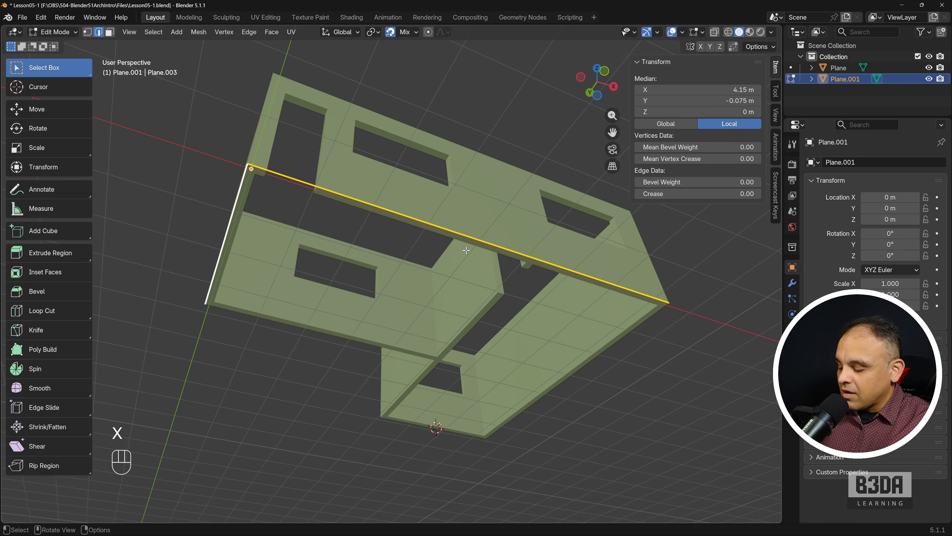
pyautogui.press('x')
pyautogui.click(461, 241)
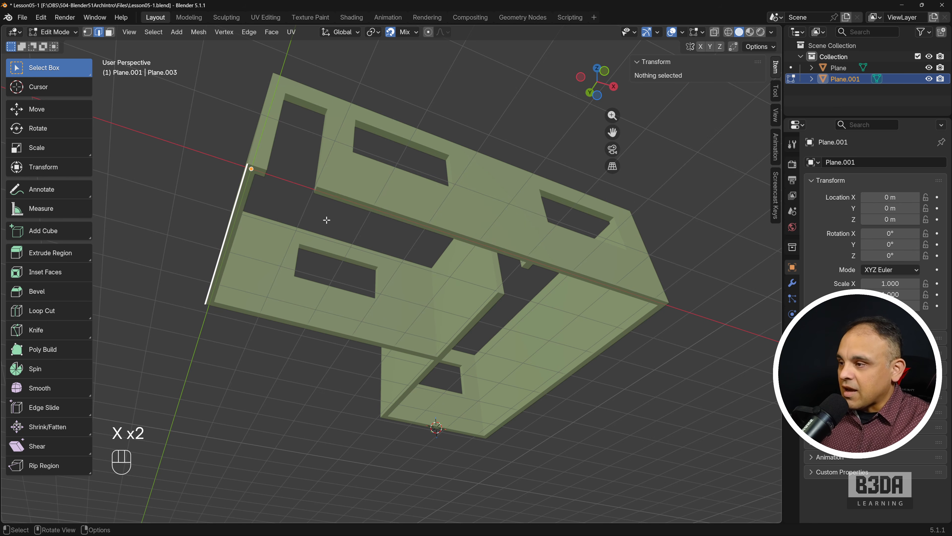
# - With vertex selection, select both ends of the remaining edge and extrude it 5.15 m along X, snapping to the inner corner vertex
pyautogui.press('Tab')
pyautogui.scroll(-1, 249, 193)
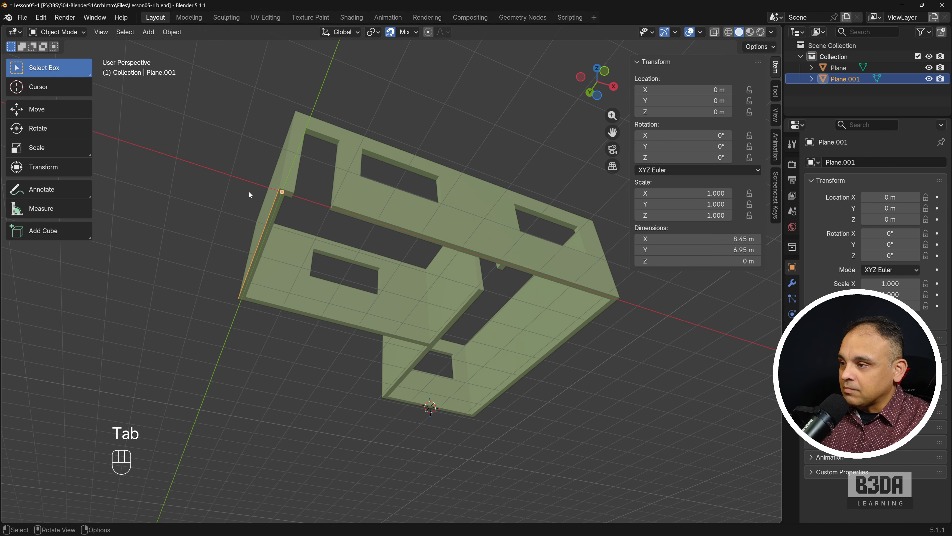
pyautogui.press('Tab')
pyautogui.scroll(2, 249, 198)
pyautogui.keyDown('shift'); pyautogui.moveTo(259, 216); pyautogui.dragTo(334, 180, button='middle'); pyautogui.keyUp('shift')
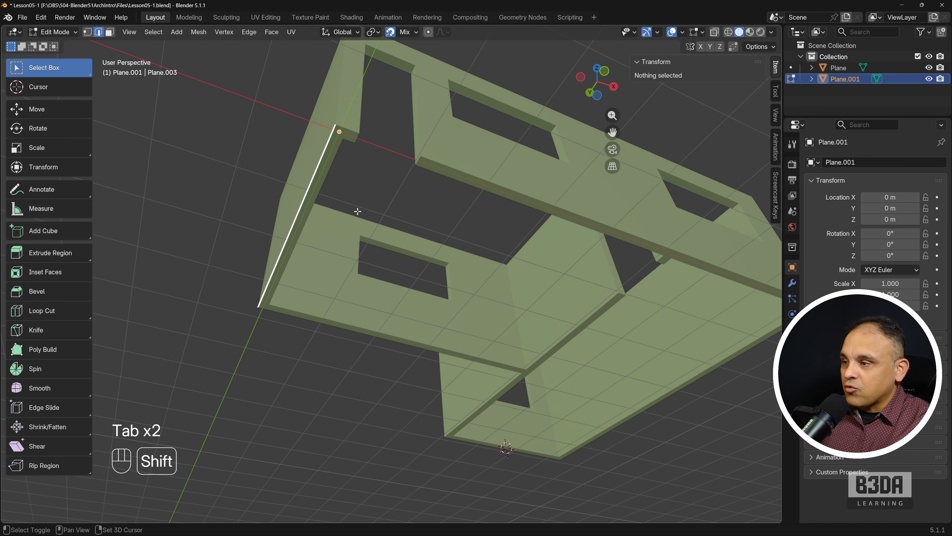
pyautogui.press('1')
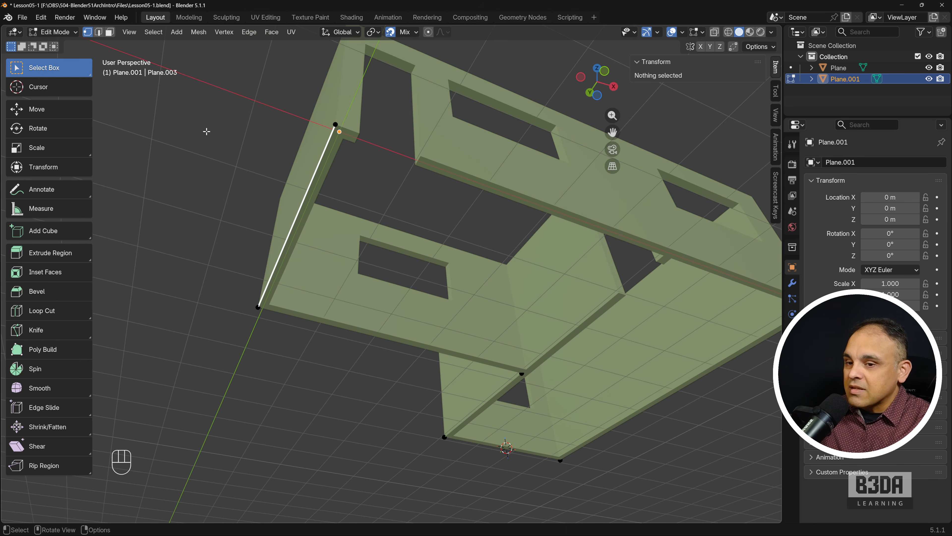
pyautogui.moveTo(177, 100); pyautogui.dragTo(366, 336)
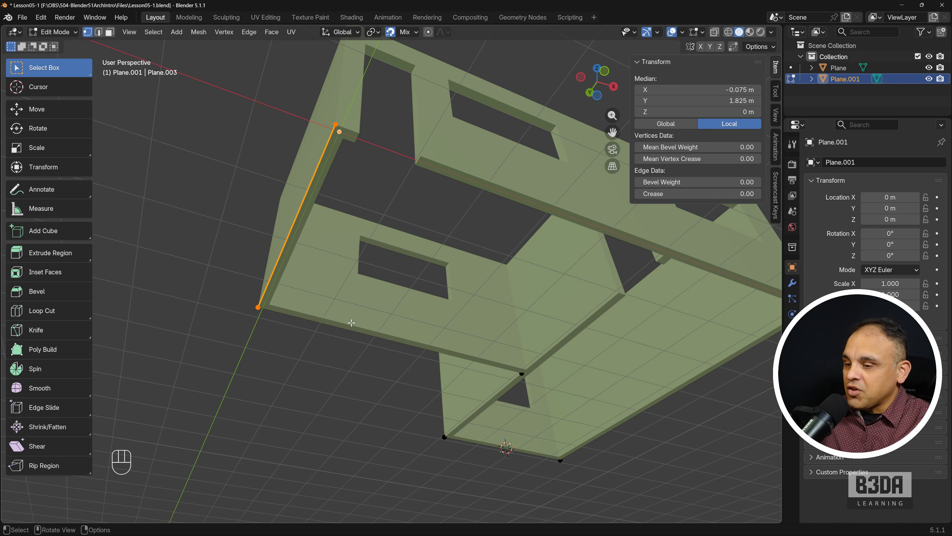
pyautogui.press('e')
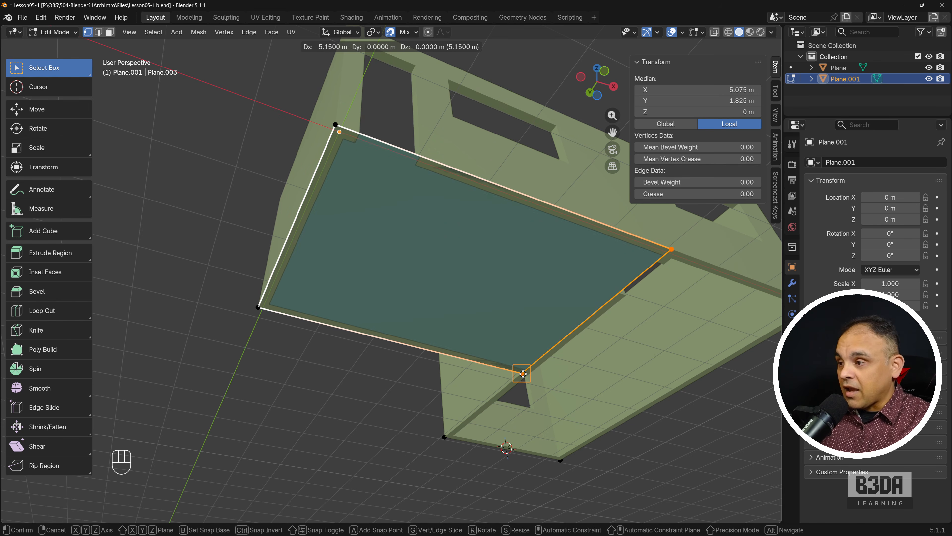
pyautogui.press('x')
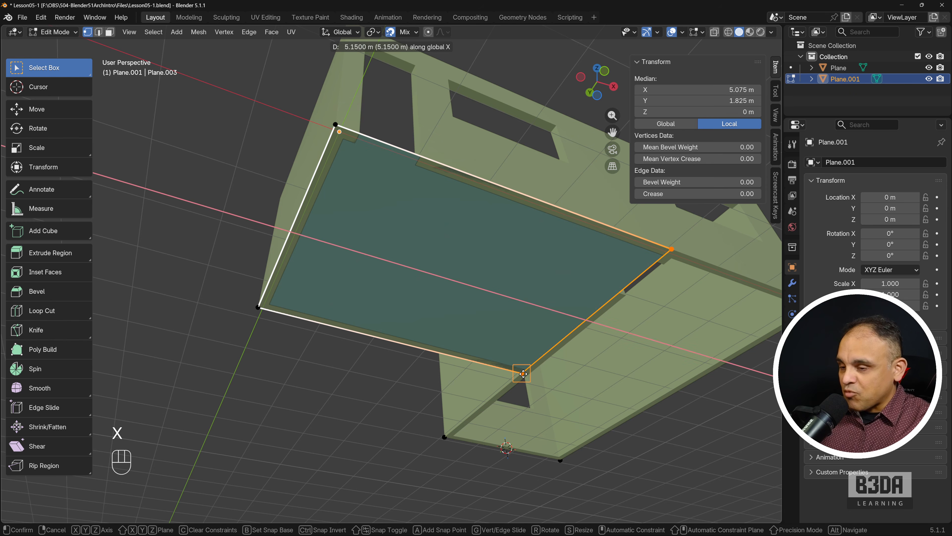
pyautogui.click(520, 376)
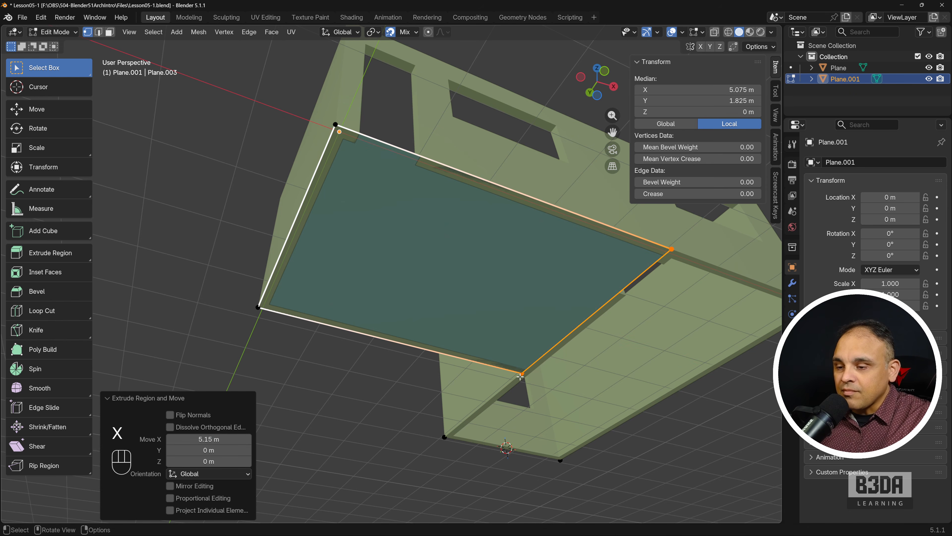
# - Extrude the floor's end edge another 3.3 m along X, snapping to the far exterior wall corner
pyautogui.scroll(-2, 512, 382)
pyautogui.keyDown('shift'); pyautogui.moveTo(513, 382); pyautogui.dragTo(435, 247, button='middle'); pyautogui.keyUp('shift')
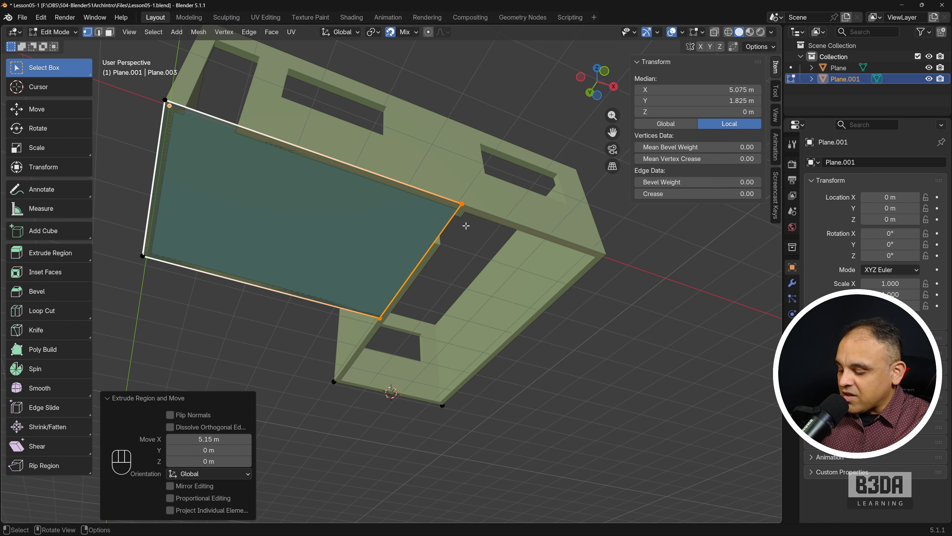
pyautogui.press('e')
pyautogui.press('x')
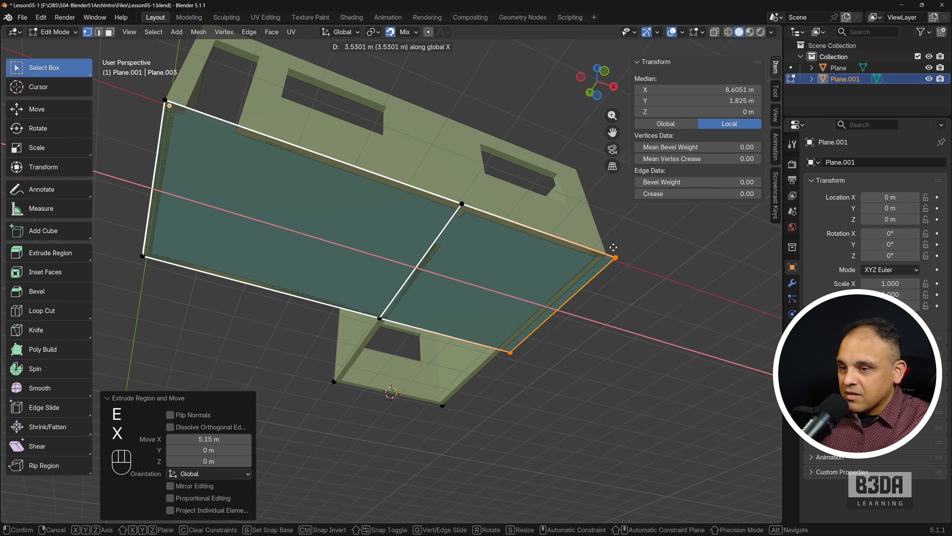
pyautogui.click(606, 253)
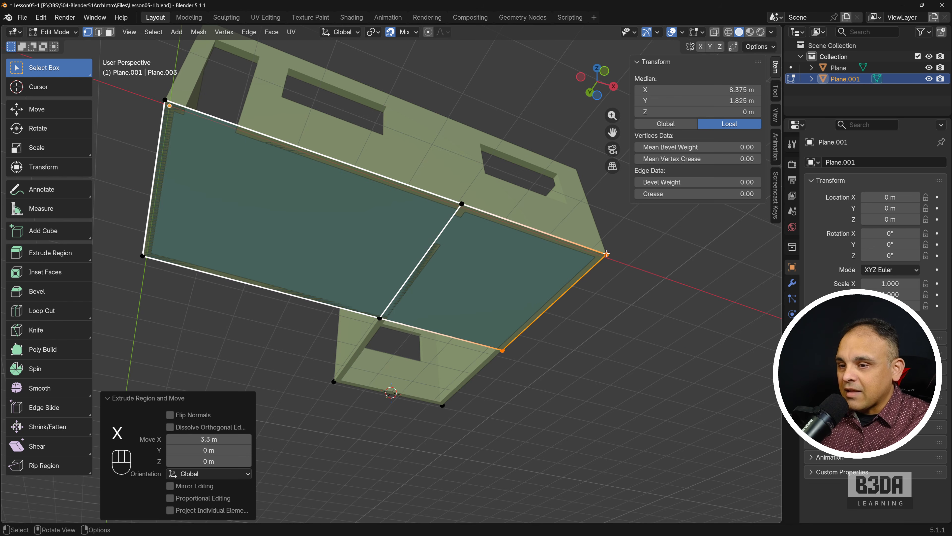
# - Select the two outer vertices of the second floor face bordering the projecting room and extrude their edge 3.15 m along Y
pyautogui.scroll(1, 429, 385)
pyautogui.keyDown('shift'); pyautogui.moveTo(416, 383); pyautogui.dragTo(458, 290, button='middle'); pyautogui.keyUp('shift')
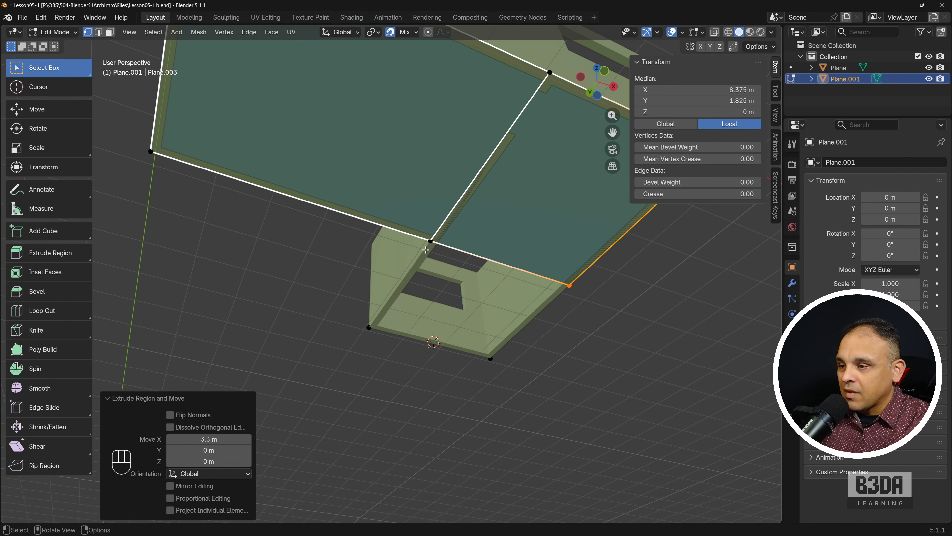
pyautogui.click(428, 243)
pyautogui.keyDown('shift'); pyautogui.click(570, 285); pyautogui.keyUp('shift')
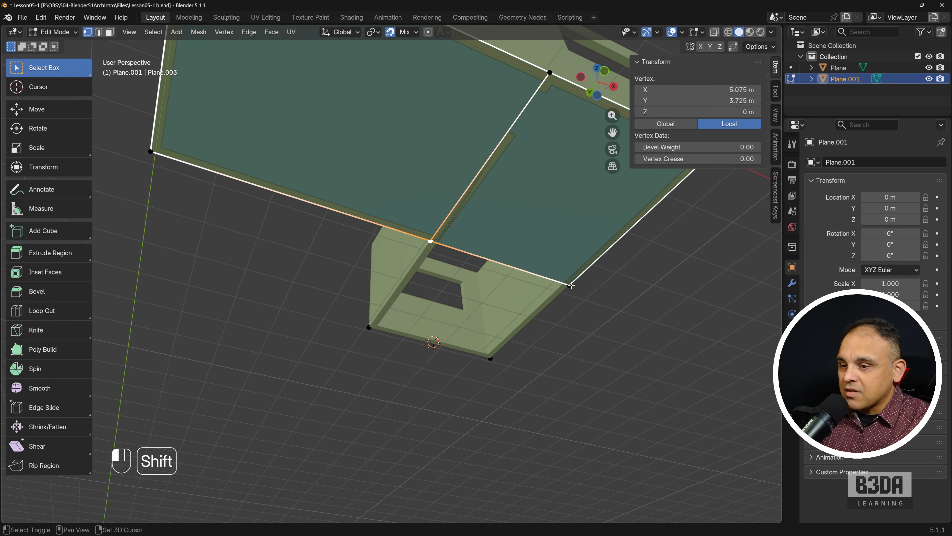
pyautogui.press('e')
pyautogui.press('y')
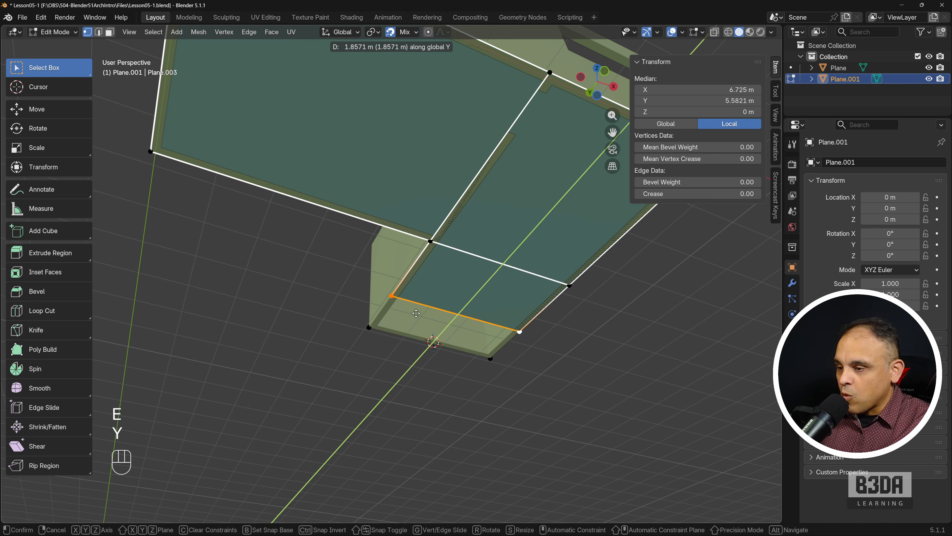
pyautogui.click(419, 355)
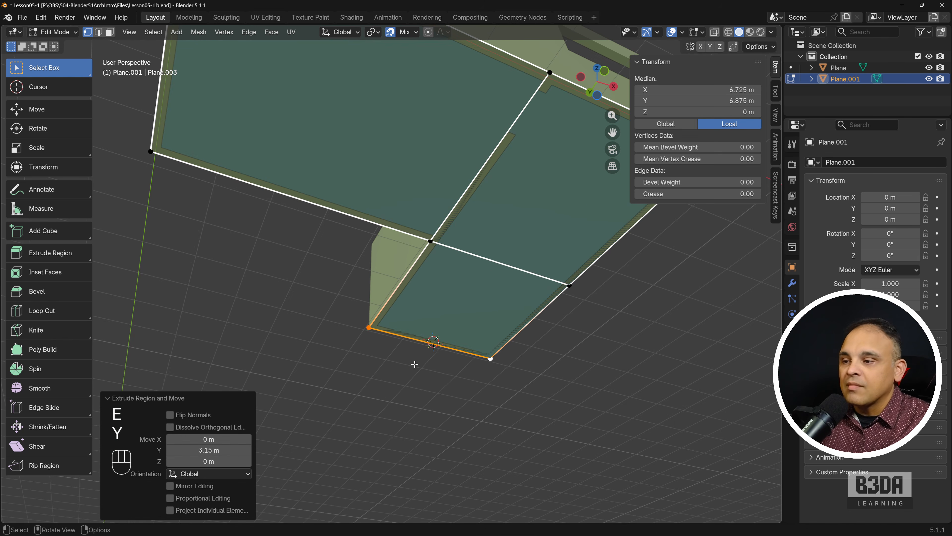
# - Select the entire floor mesh and merge its overlapping vertices by distance
pyautogui.scroll(-2, 414, 361)
pyautogui.keyDown('shift'); pyautogui.moveTo(396, 235); pyautogui.dragTo(416, 278, button='middle'); pyautogui.keyUp('shift')
pyautogui.press('a')
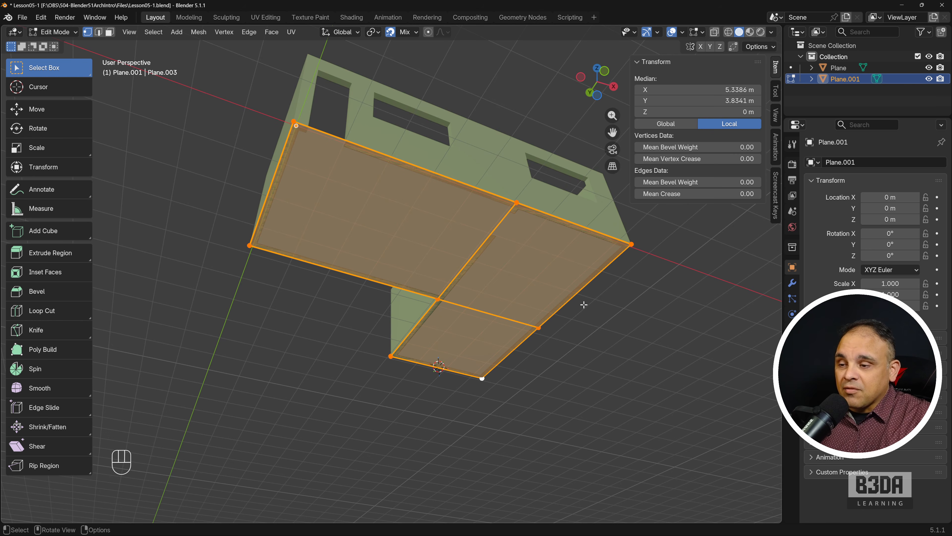
pyautogui.rightClick(427, 247)
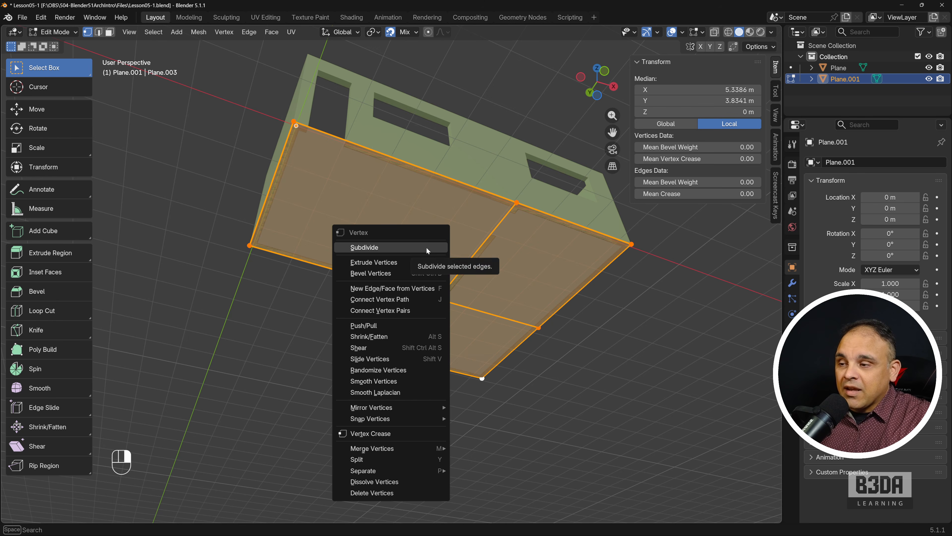
pyautogui.moveTo(424, 447)
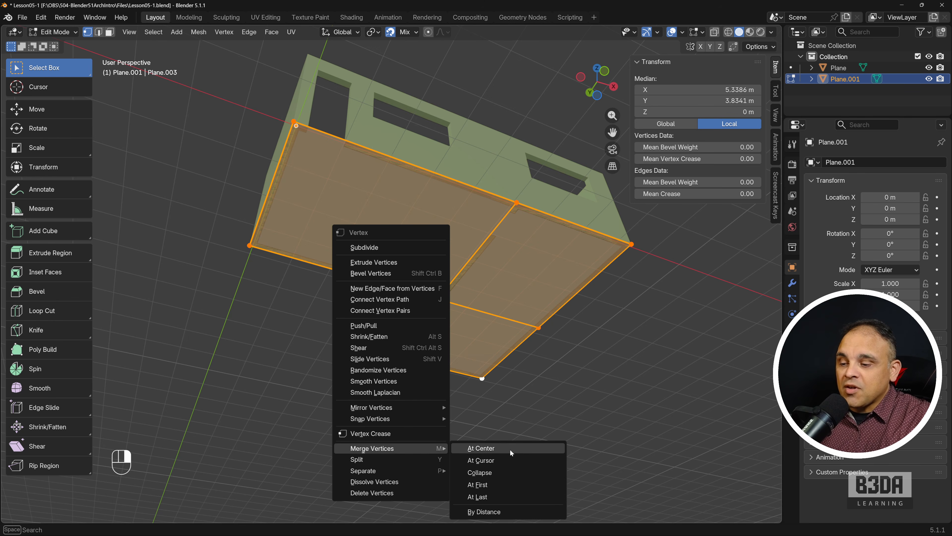
pyautogui.click(536, 510)
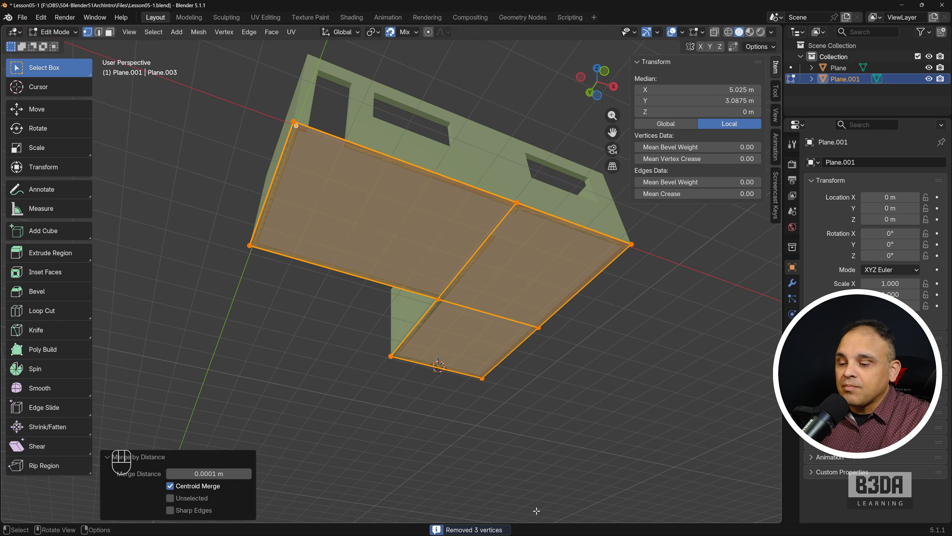
# - Extrude the entire selected floor mesh 0.1 m downward to form a slab and return to Object Mode
pyautogui.hotkey('ctrl', 'shift', '\\')
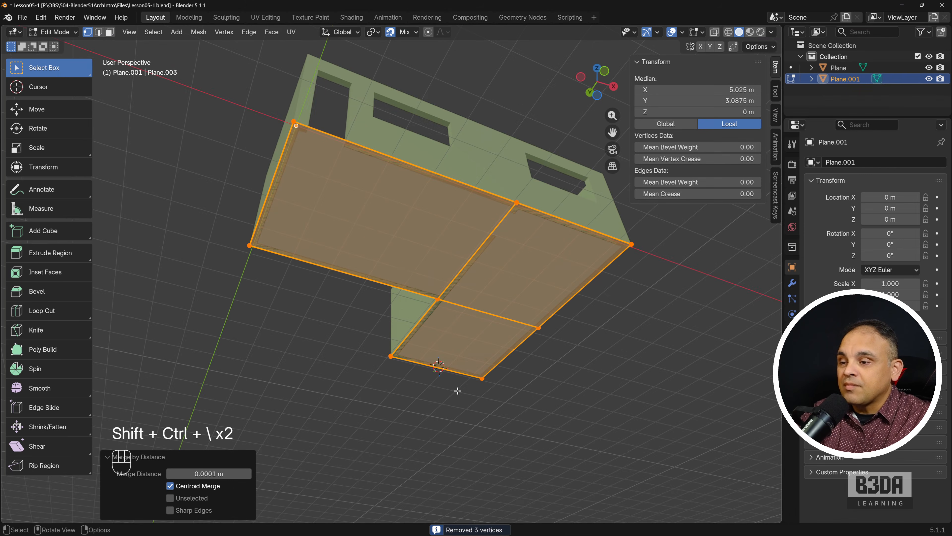
pyautogui.moveTo(398, 257); pyautogui.dragTo(430, 256, button='middle')
pyautogui.scroll(1, 408, 277)
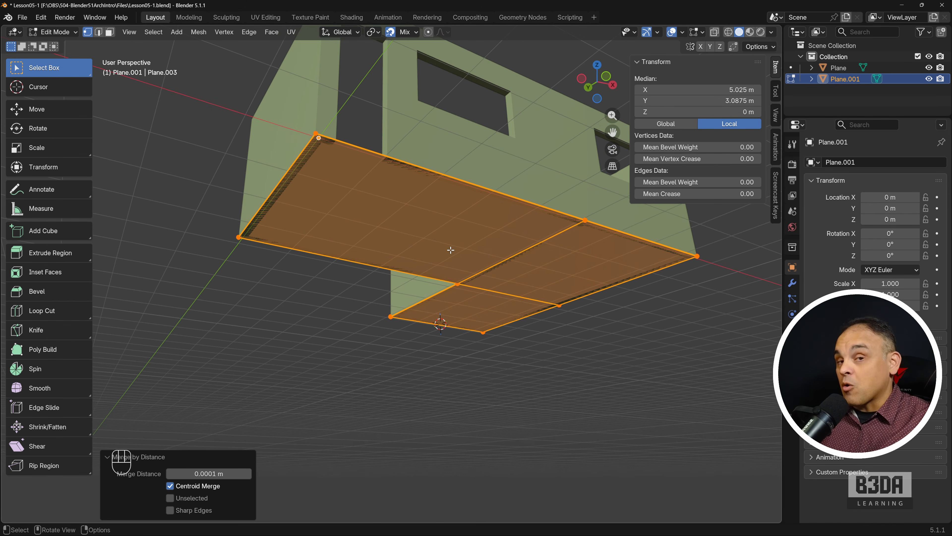
pyautogui.press('e')
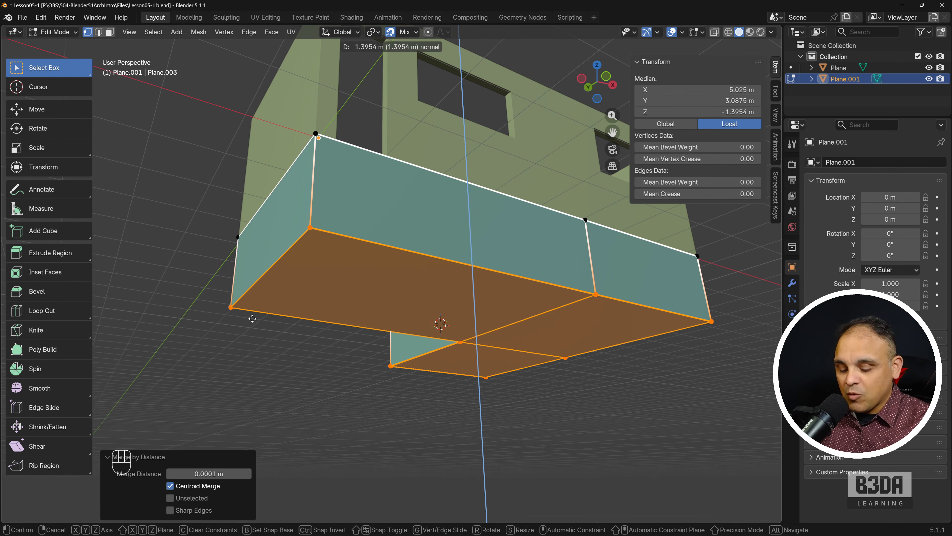
pyautogui.write('0.1')
pyautogui.press('KP_Enter')
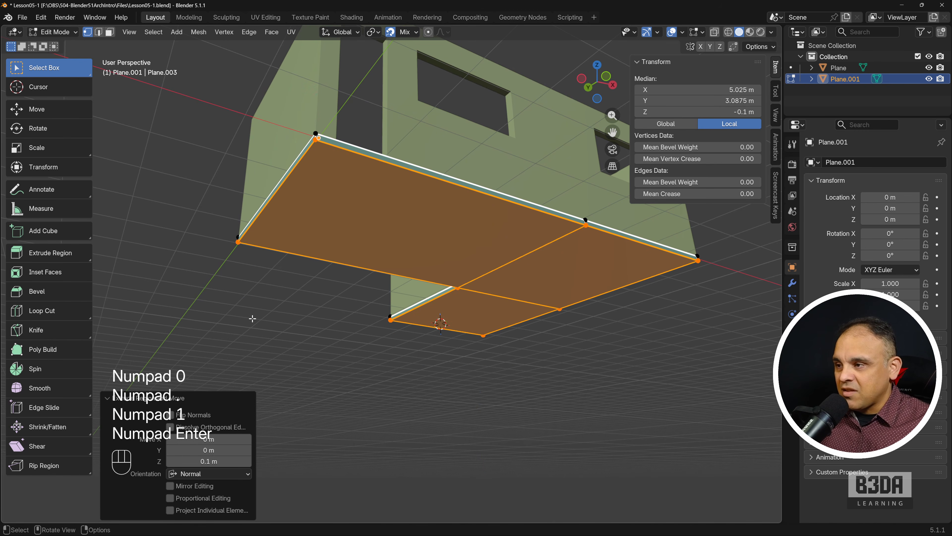
pyautogui.press('Tab')
pyautogui.moveTo(271, 269); pyautogui.dragTo(332, 293, button='middle')
pyautogui.moveTo(333, 293)
pyautogui.mouseDown(button='middle')
pyautogui.moveTo(317, 283)
pyautogui.moveTo(336, 284)
pyautogui.mouseUp(button='middle')
pyautogui.scroll(3, 349, 298)
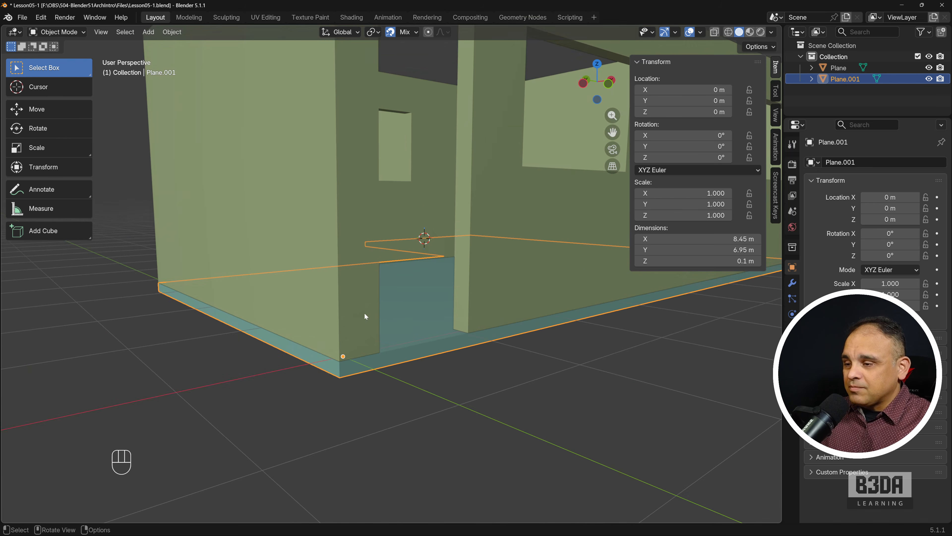
pyautogui.scroll(-2, 420, 317)
pyautogui.scroll(2, 431, 319)
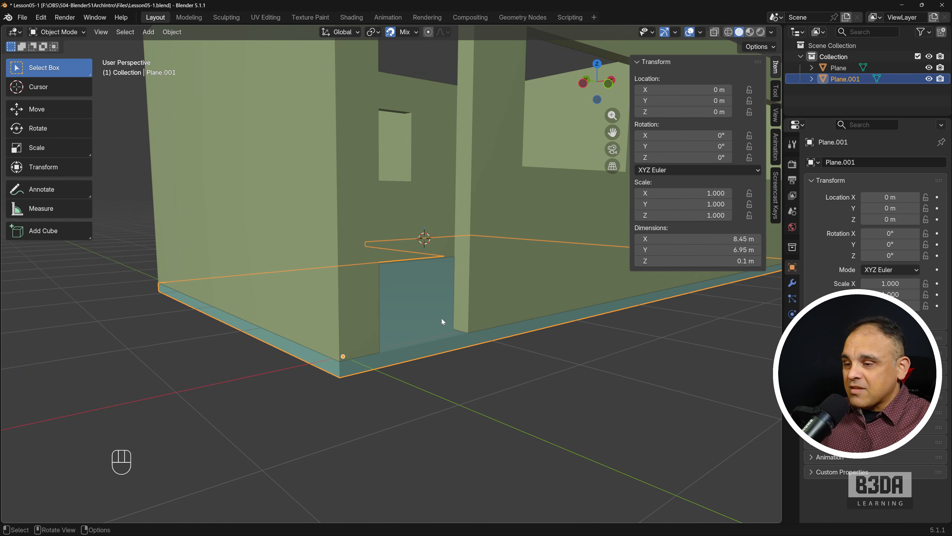
# - In the front wireframe view, select all vertices along the base of the walls and try deleting their edges
pyautogui.click(465, 321)
pyautogui.press('Tab')
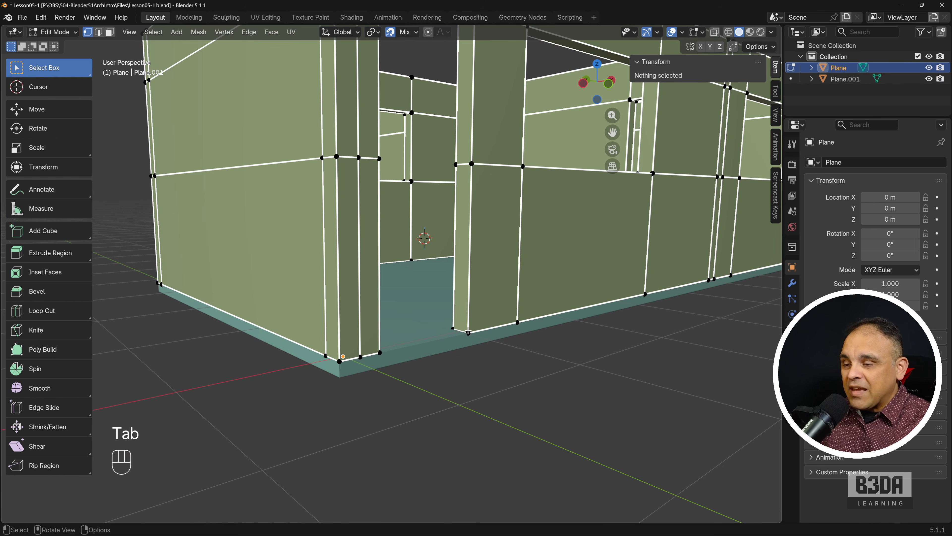
pyautogui.press('Tab')
pyautogui.press('Tab')
pyautogui.scroll(-2, 471, 326)
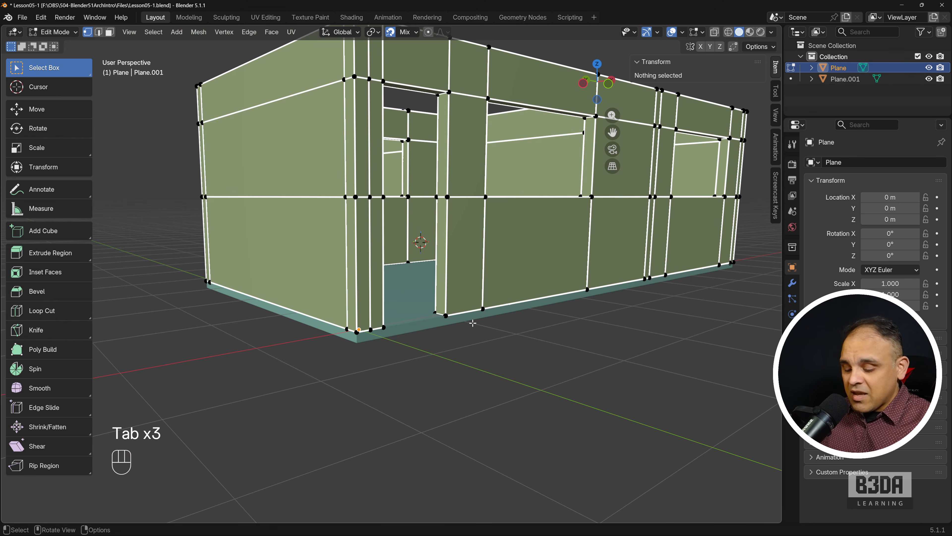
pyautogui.press('KP_1')
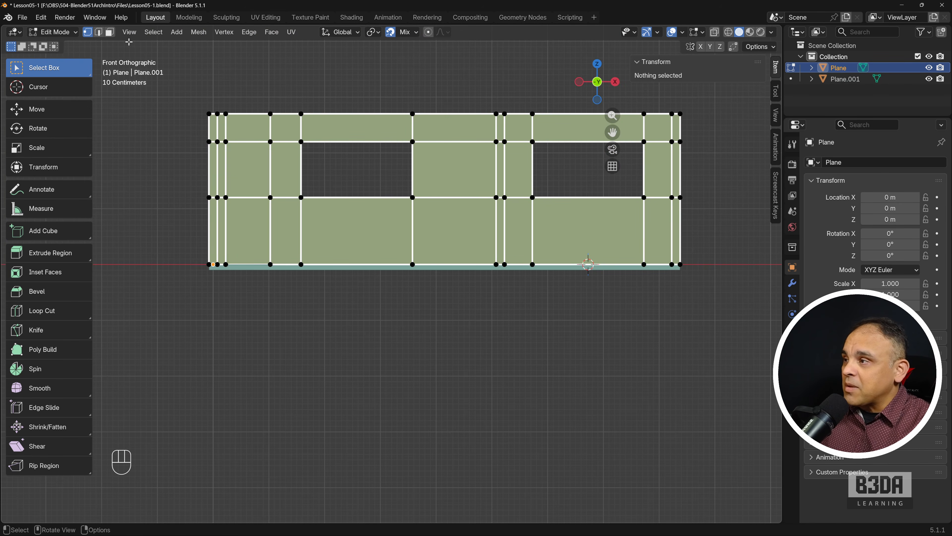
pyautogui.click(728, 32)
pyautogui.moveTo(188, 250); pyautogui.dragTo(726, 282)
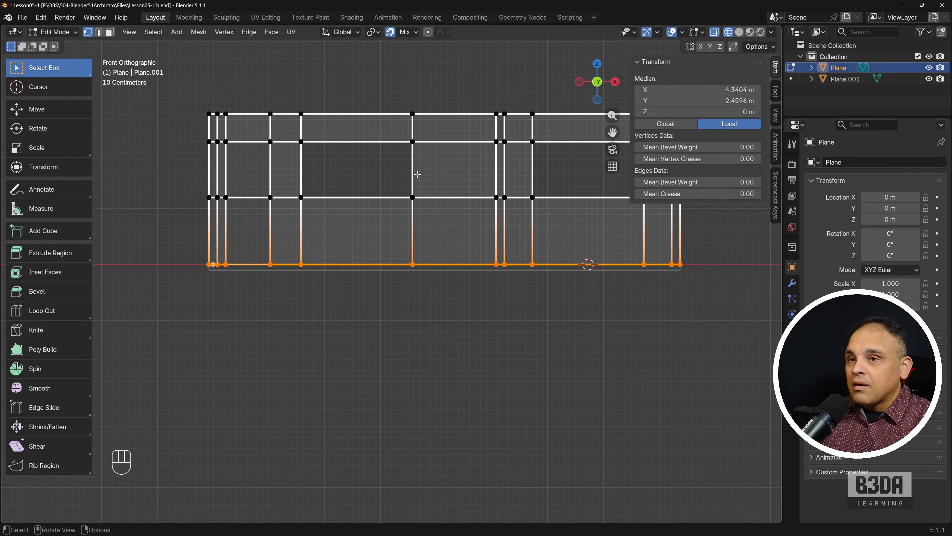
pyautogui.keyDown('shift'); pyautogui.moveTo(412, 233); pyautogui.dragTo(478, 258, button='middle'); pyautogui.keyUp('shift')
pyautogui.scroll(-3, 478, 258)
pyautogui.scroll(2, 478, 259)
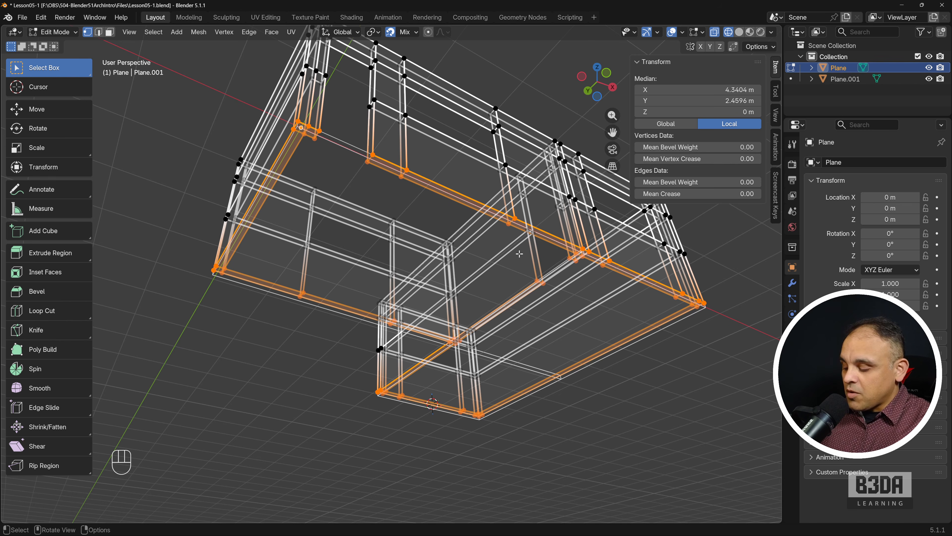
pyautogui.press('x')
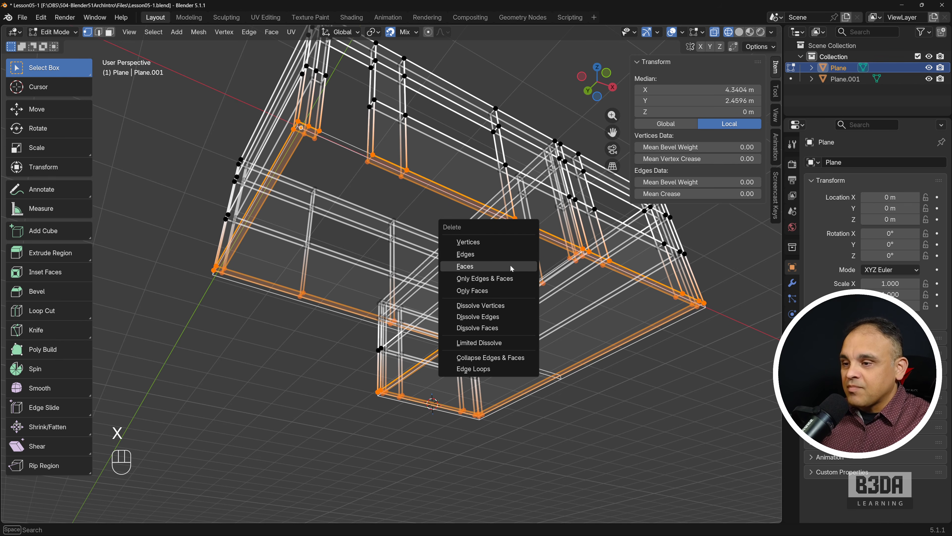
pyautogui.click(514, 254)
pyautogui.moveTo(514, 255); pyautogui.dragTo(519, 318, button='middle')
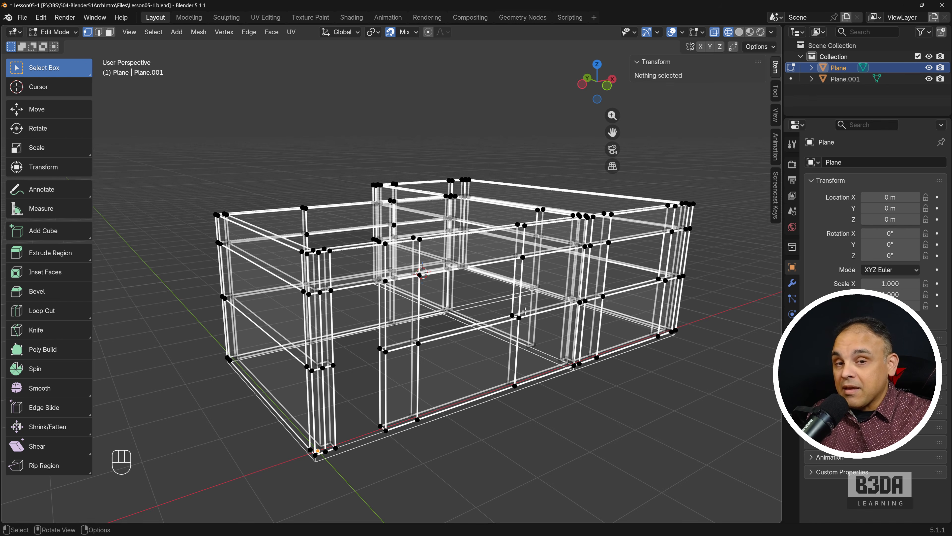
pyautogui.hotkey('ctrl', 'z')
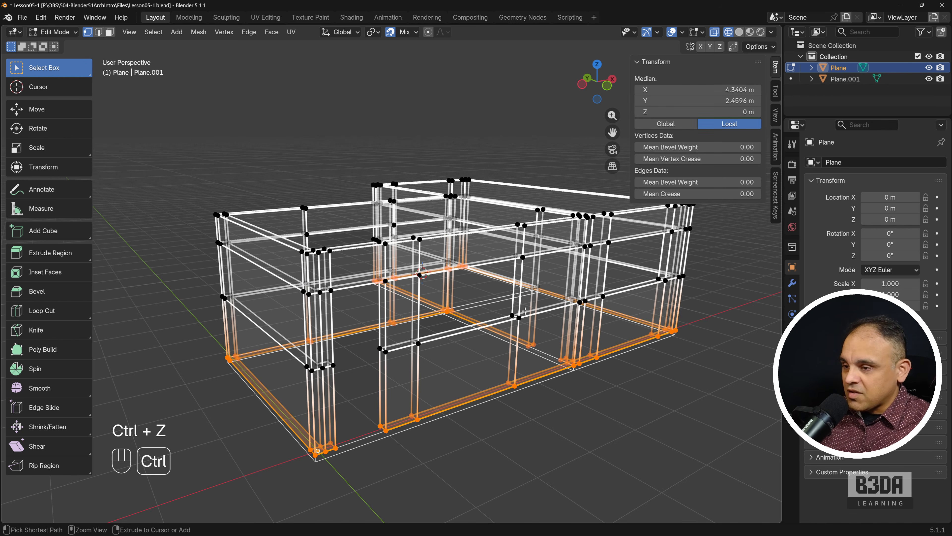
# - Return to Object Mode, restore solid shading and clear the wall selection
pyautogui.press('Tab')
pyautogui.scroll(-3, 502, 302)
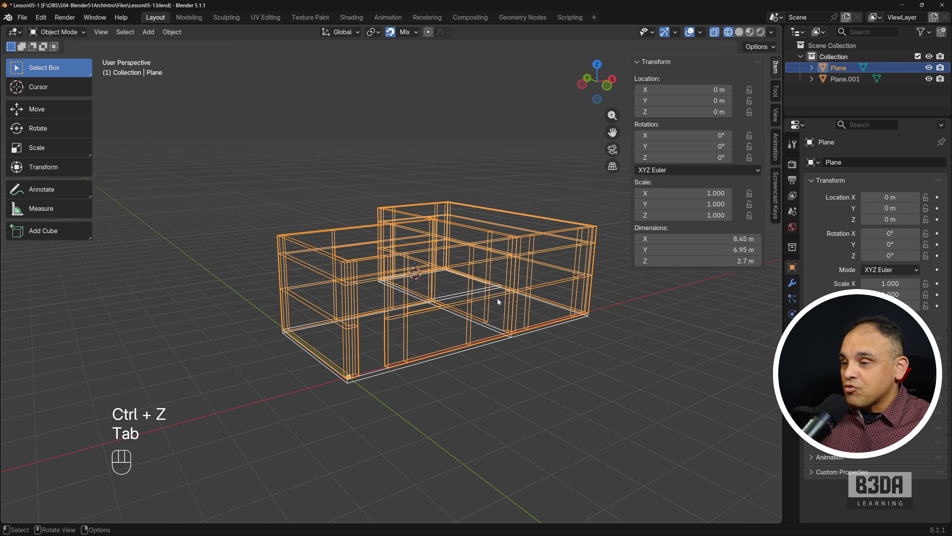
pyautogui.moveTo(503, 301); pyautogui.dragTo(499, 319, button='middle')
pyautogui.click(739, 32)
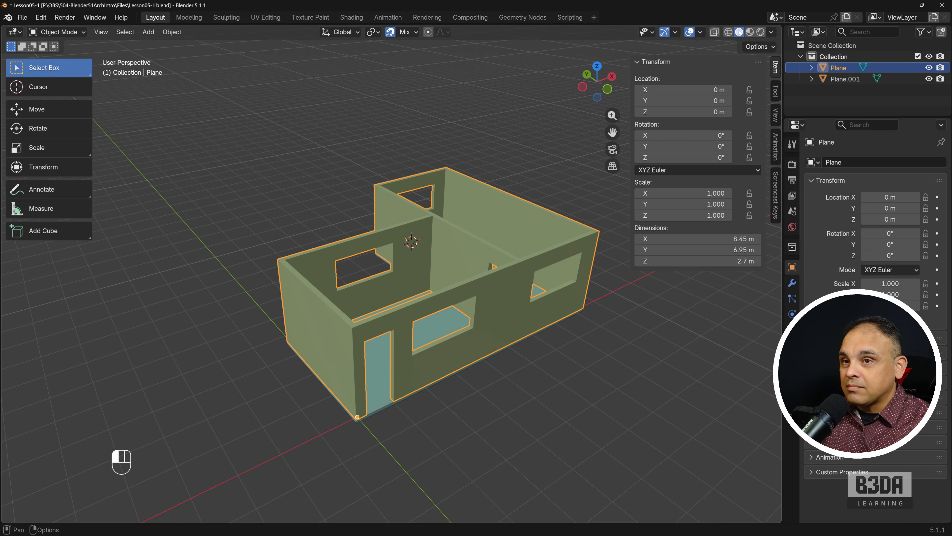
pyautogui.scroll(4, 536, 291)
pyautogui.scroll(-3, 543, 302)
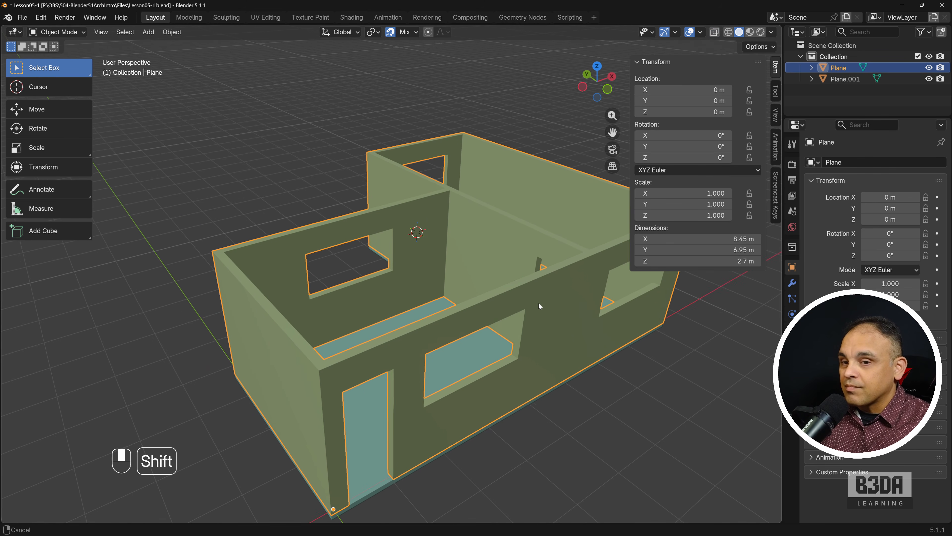
pyautogui.keyDown('shift'); pyautogui.moveTo(539, 302); pyautogui.dragTo(493, 278, button='middle'); pyautogui.keyUp('shift')
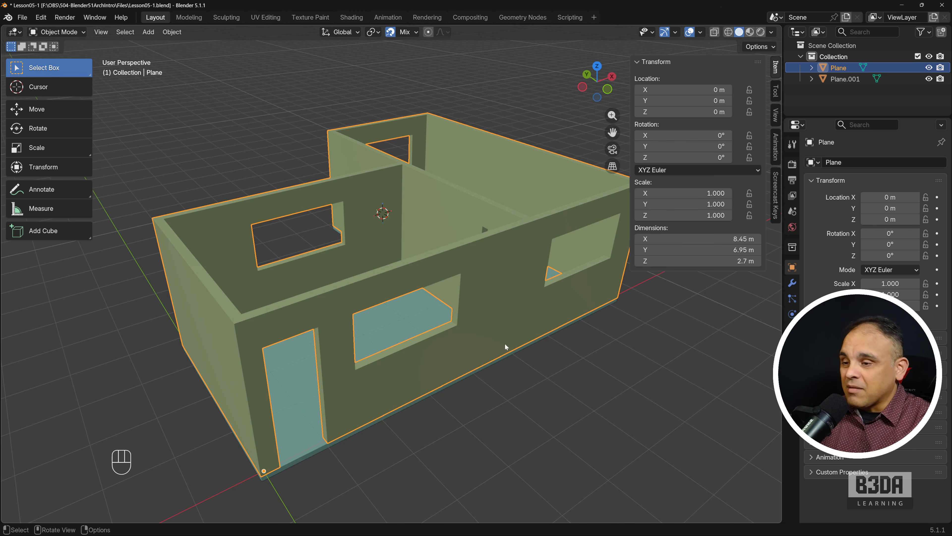
pyautogui.click(517, 385)
pyautogui.moveTo(517, 385); pyautogui.dragTo(489, 347, button='middle')
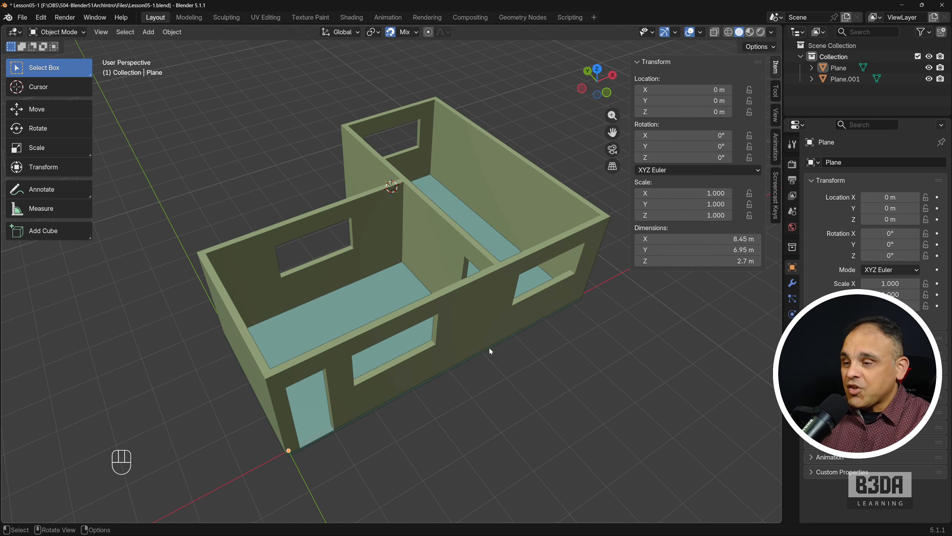
pyautogui.scroll(-1, 488, 347)
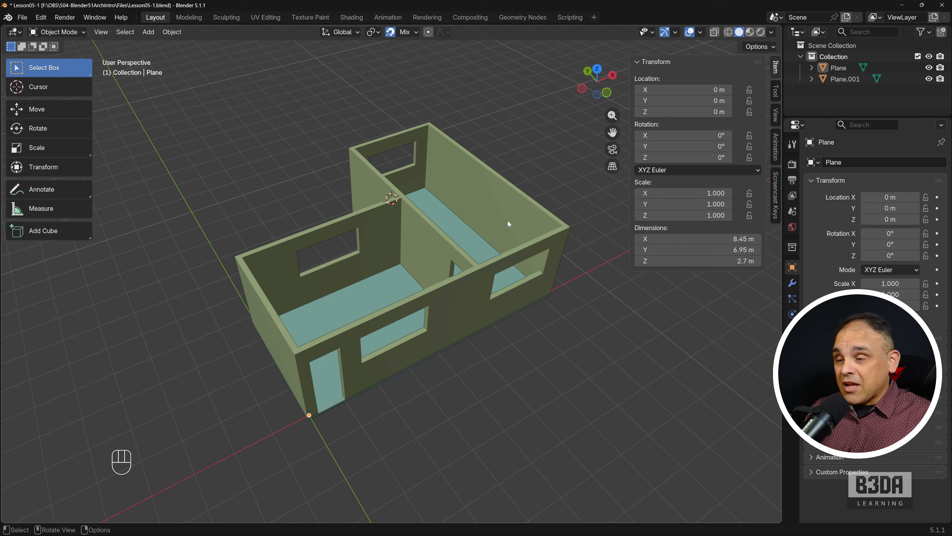
# - Select the walls object and open its mesh in Edit Mode at the interior doorway
pyautogui.moveTo(441, 292); pyautogui.dragTo(386, 291, button='middle')
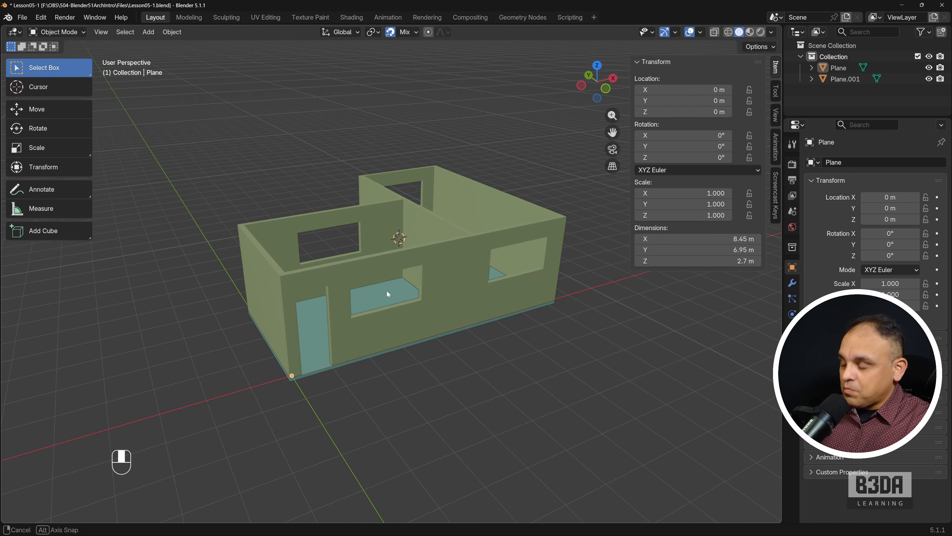
pyautogui.scroll(4, 373, 297)
pyautogui.moveTo(331, 305); pyautogui.dragTo(501, 300, button='middle')
pyautogui.scroll(3, 501, 300)
pyautogui.keyDown('shift'); pyautogui.moveTo(505, 261); pyautogui.dragTo(442, 309, button='middle'); pyautogui.keyUp('shift')
pyautogui.click(431, 229)
pyautogui.press('Tab')
pyautogui.scroll(2, 424, 246)
pyautogui.scroll(-1, 443, 306)
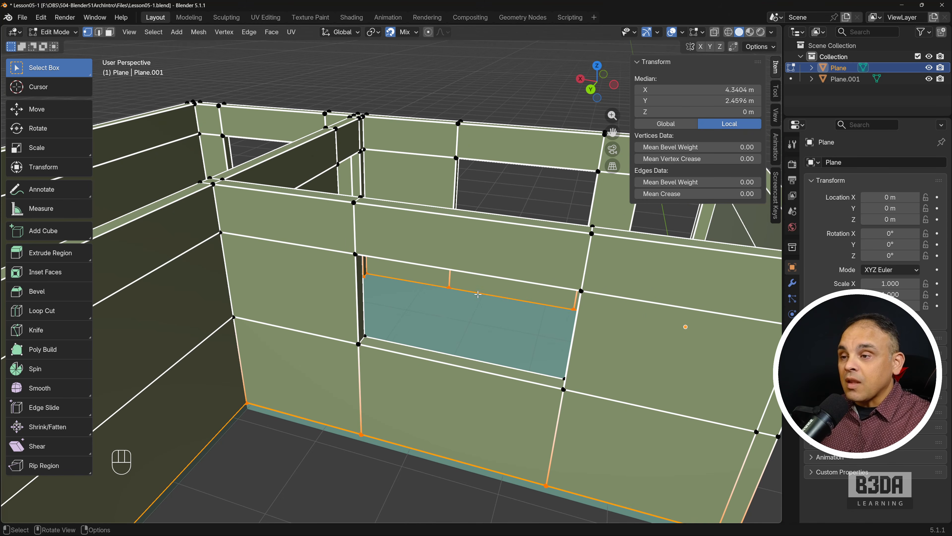
pyautogui.scroll(-1, 478, 294)
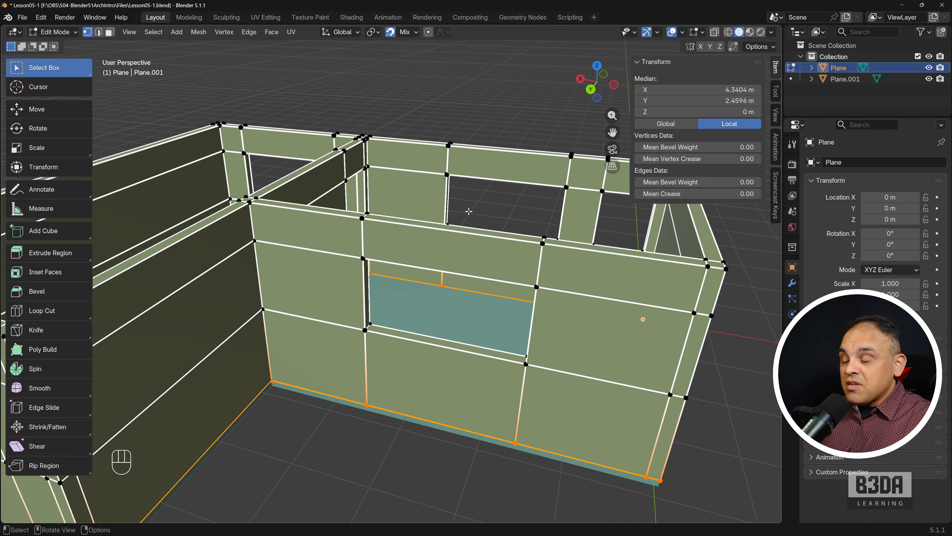
pyautogui.moveTo(515, 229); pyautogui.dragTo(457, 230, button='middle')
pyautogui.scroll(2, 474, 195)
pyautogui.keyDown('shift'); pyautogui.moveTo(468, 154); pyautogui.dragTo(473, 176, button='middle'); pyautogui.keyUp('shift')
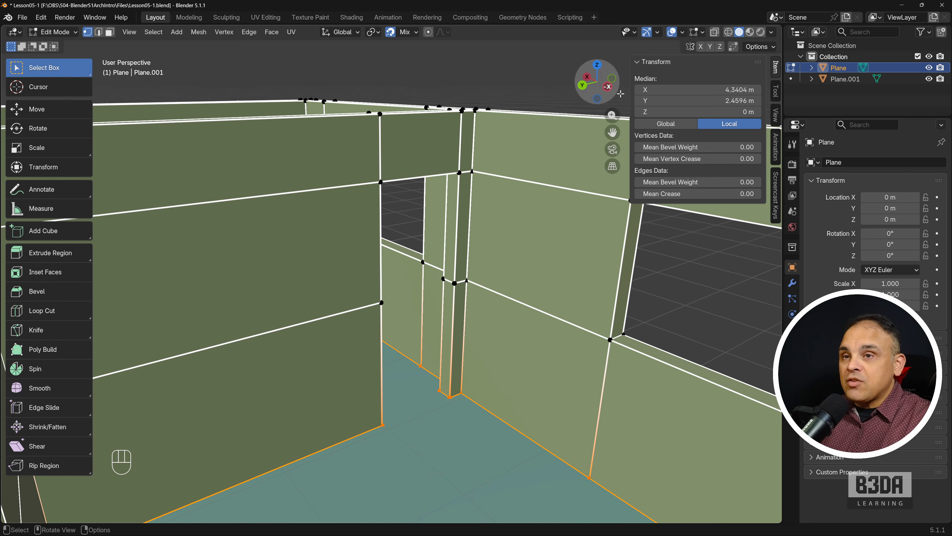
# - Enable X-ray, switch to face selection and select the underside face of the header above the interior doorway
pyautogui.click(714, 32)
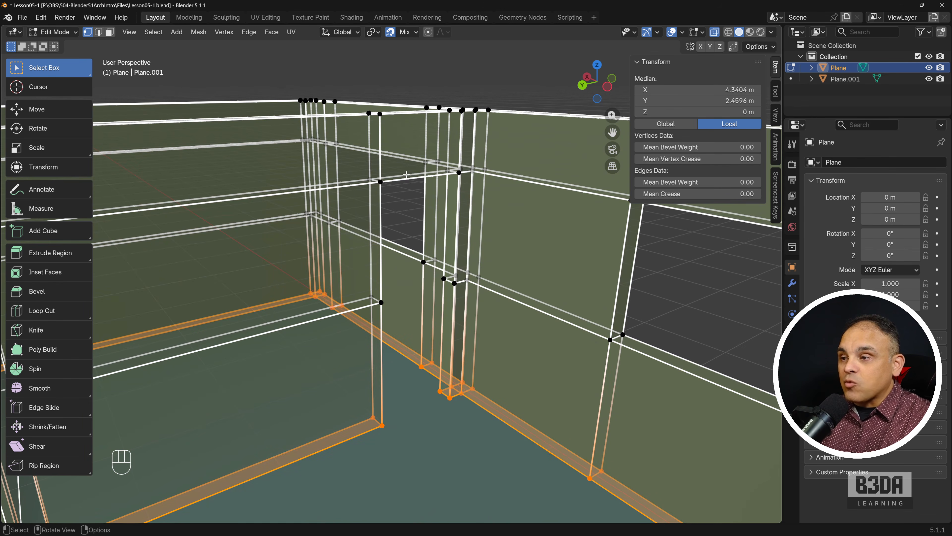
pyautogui.click(416, 173)
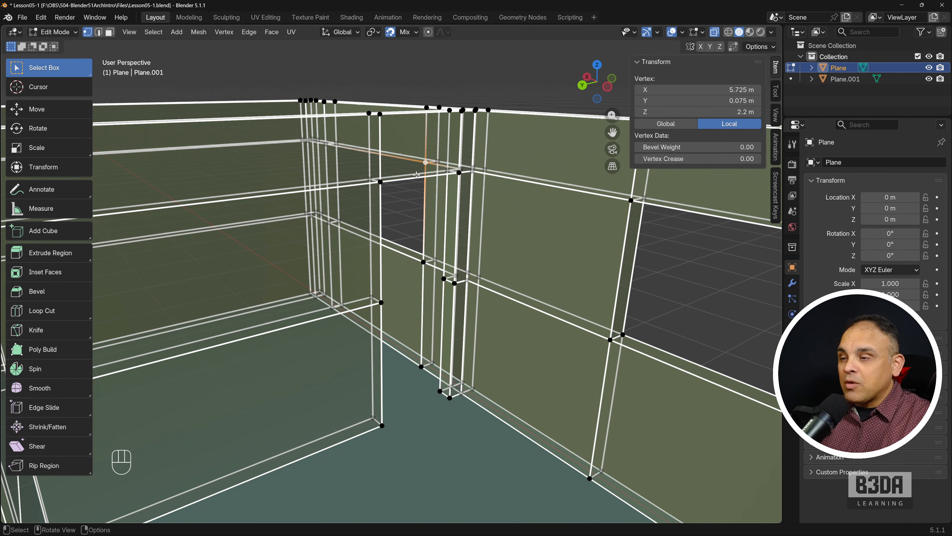
pyautogui.click(109, 32)
pyautogui.click(418, 176)
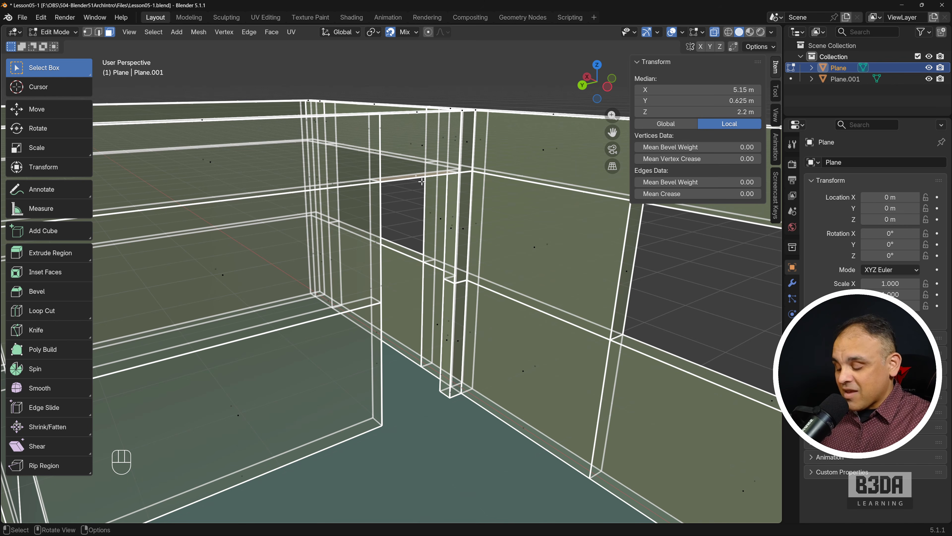
# - Try moving the doorway header face about 0.42 m down along Z and extruding it about 0.23 m upward
pyautogui.press('g')
pyautogui.press('z')
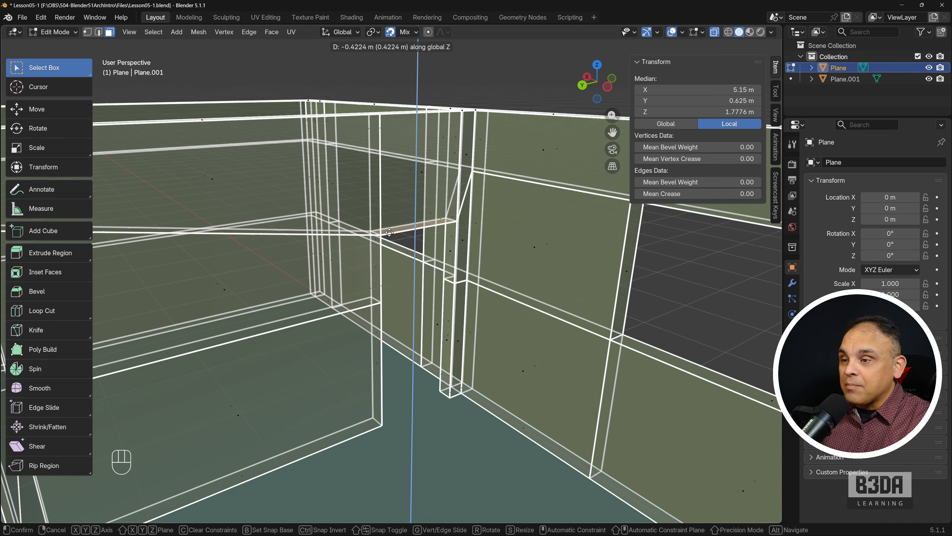
pyautogui.press('Escape')
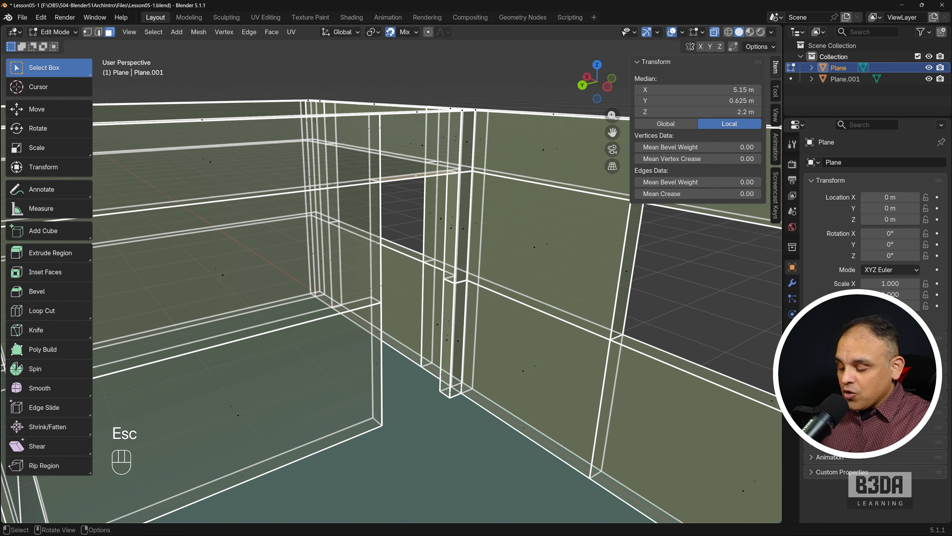
pyautogui.press('e')
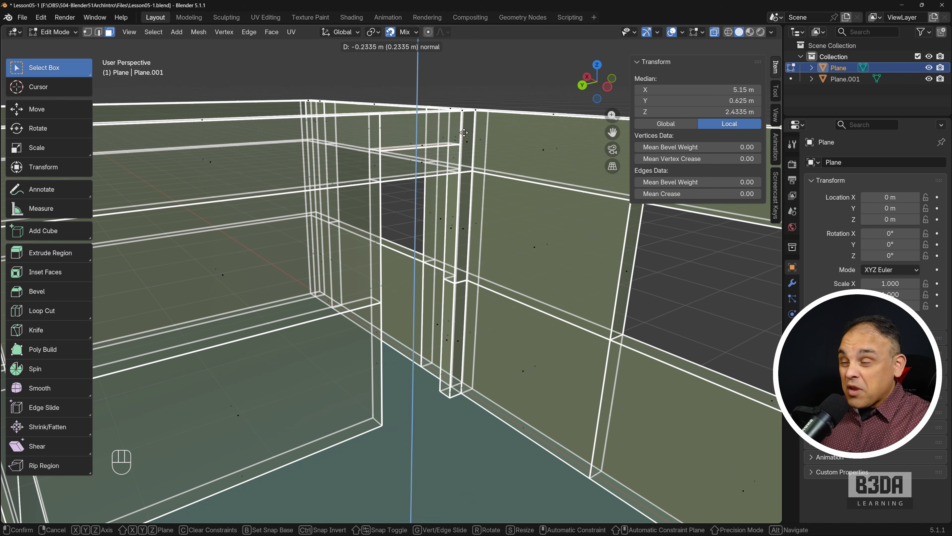
pyautogui.press('Escape')
pyautogui.hotkey('ctrl', 'z')
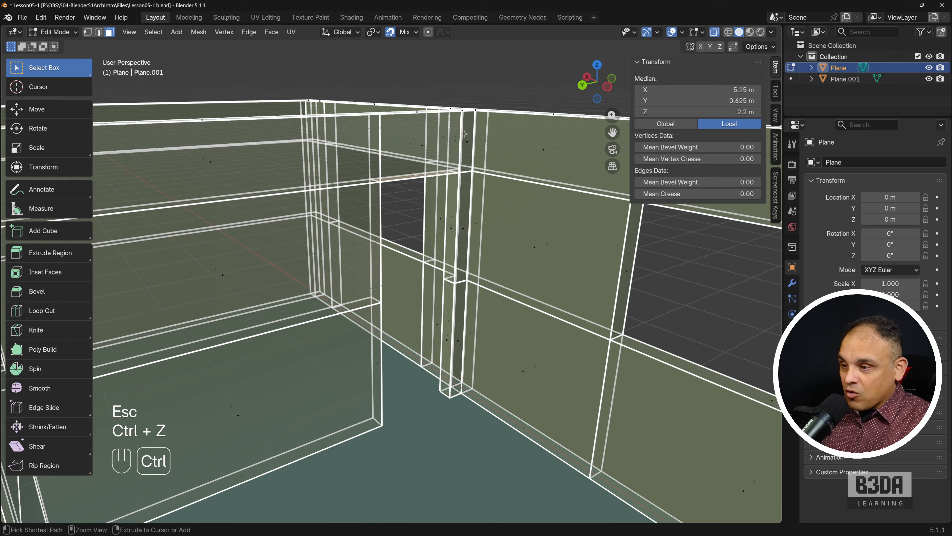
# - Select the upper face of the interior doorway's jamb at the wall end and turn off X-ray
pyautogui.scroll(-1, 450, 284)
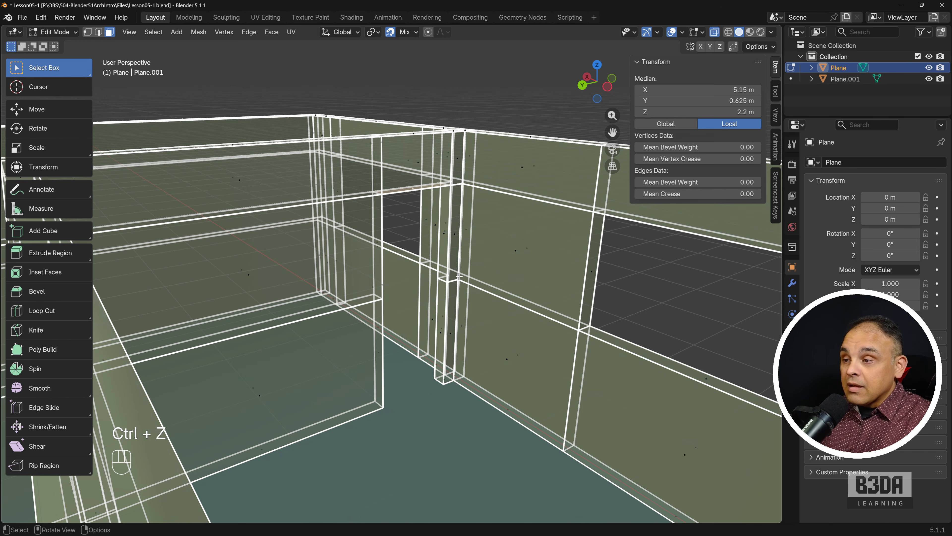
pyautogui.moveTo(443, 289); pyautogui.dragTo(353, 295, button='middle')
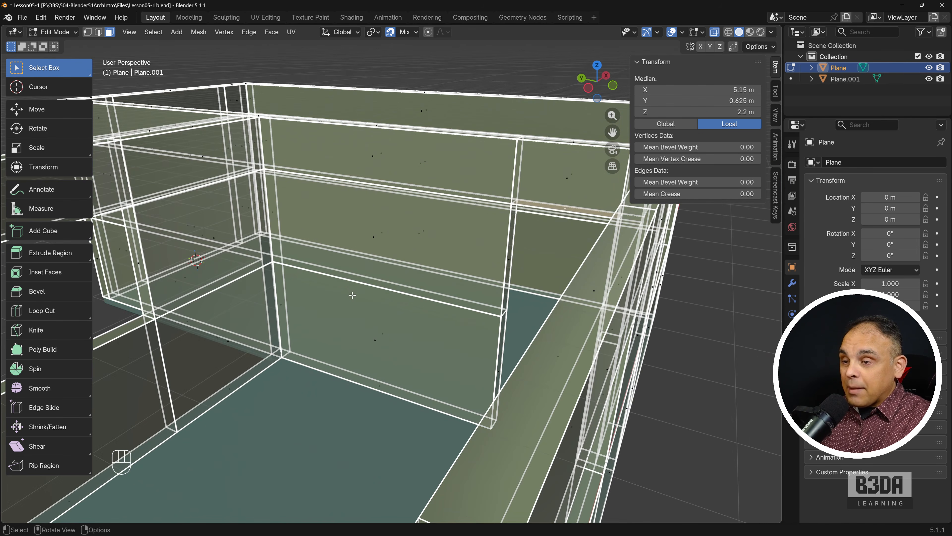
pyautogui.keyDown('shift'); pyautogui.moveTo(405, 265); pyautogui.dragTo(356, 268, button='middle'); pyautogui.keyUp('shift')
pyautogui.scroll(2, 349, 259)
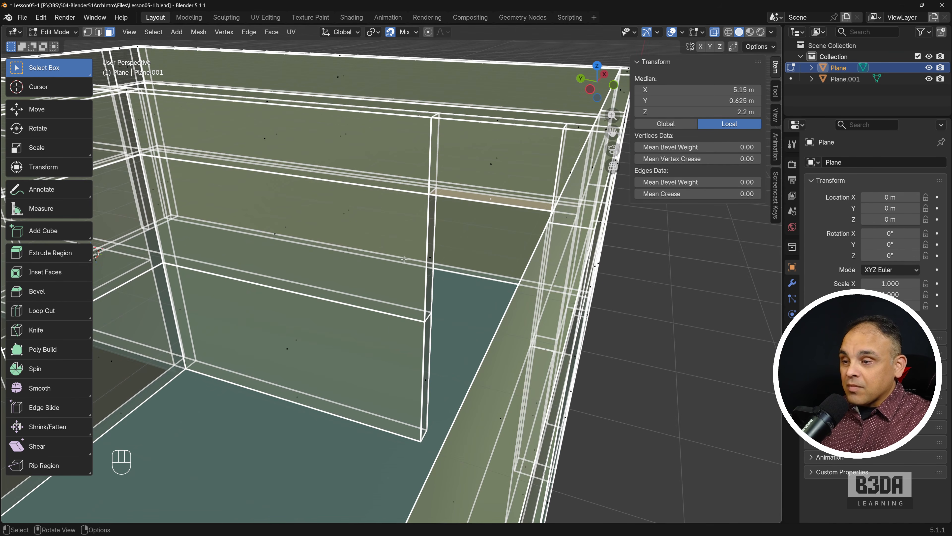
pyautogui.click(427, 259)
pyautogui.click(716, 32)
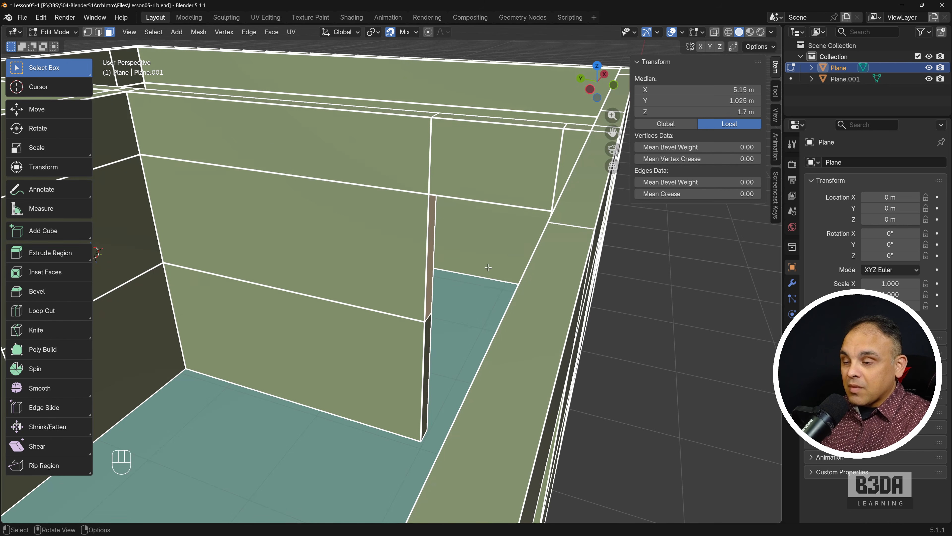
# - Add the lower jamb face of the interior doorway to the face selection and leave Edit Mode
pyautogui.keyDown('shift'); pyautogui.click(427, 353); pyautogui.keyUp('shift')
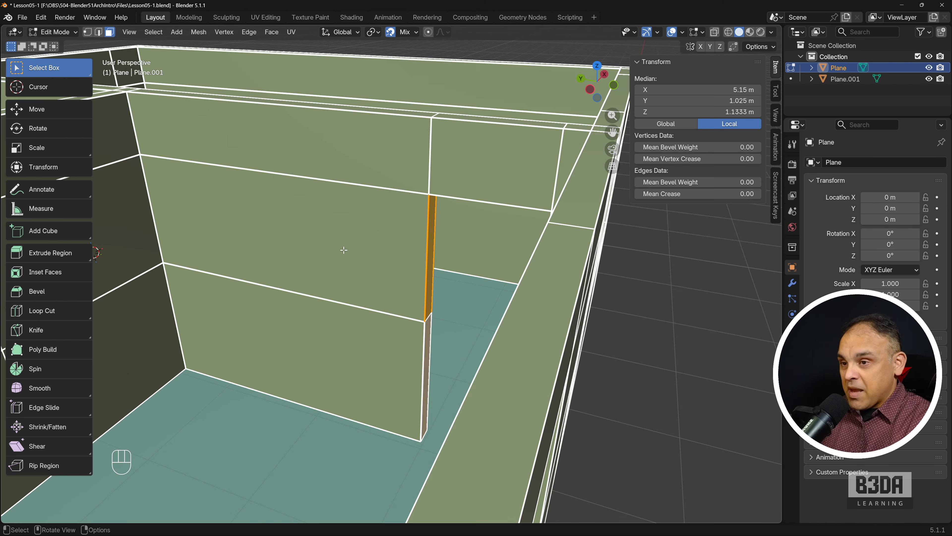
pyautogui.scroll(-8, 344, 250)
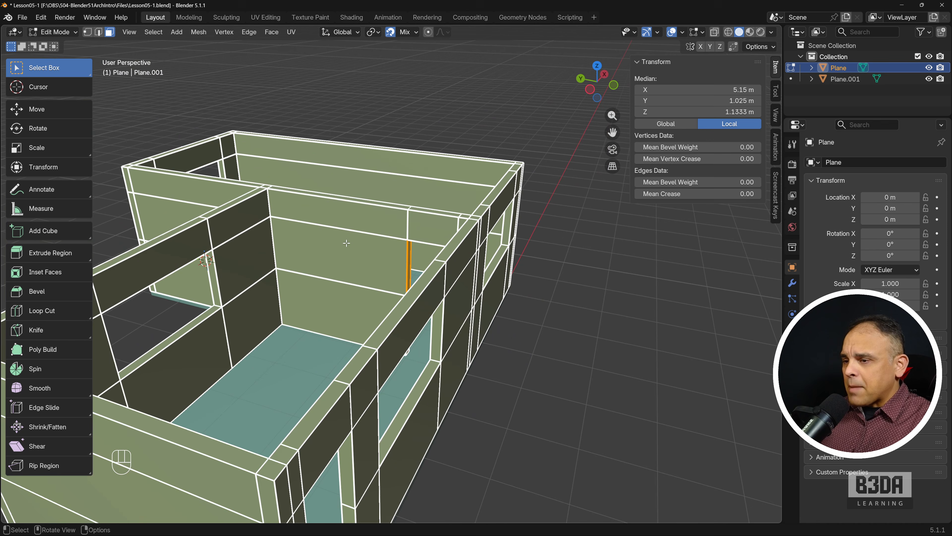
pyautogui.keyDown('shift'); pyautogui.moveTo(431, 216); pyautogui.dragTo(460, 208, button='middle'); pyautogui.keyUp('shift')
pyautogui.press('Tab')
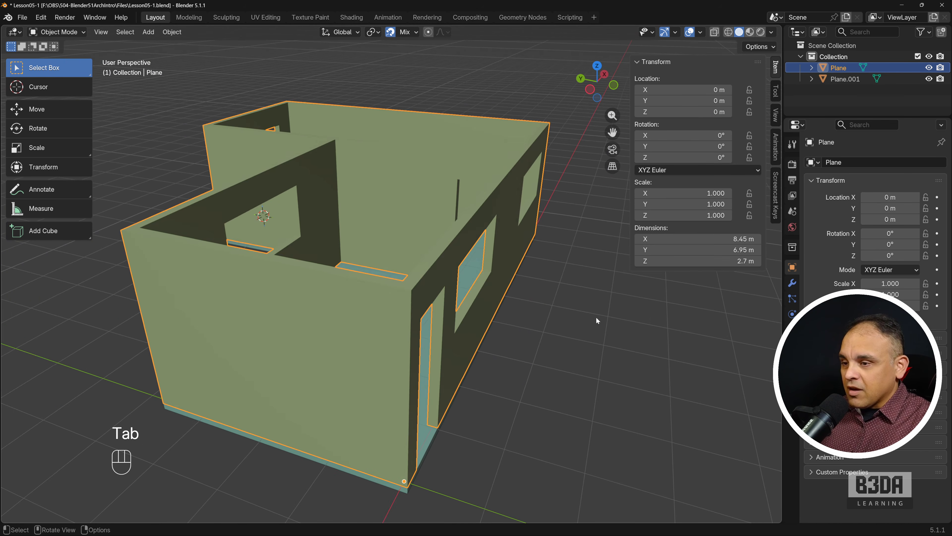
# - Place the 3D cursor in the empty area outside the house and add a 2 m cube there
pyautogui.keyDown('shift'); pyautogui.moveTo(595, 316); pyautogui.dragTo(553, 296, button='middle'); pyautogui.keyUp('shift')
pyautogui.scroll(4, 440, 273)
pyautogui.scroll(2, 440, 273)
pyautogui.moveTo(481, 299); pyautogui.dragTo(453, 286, button='middle')
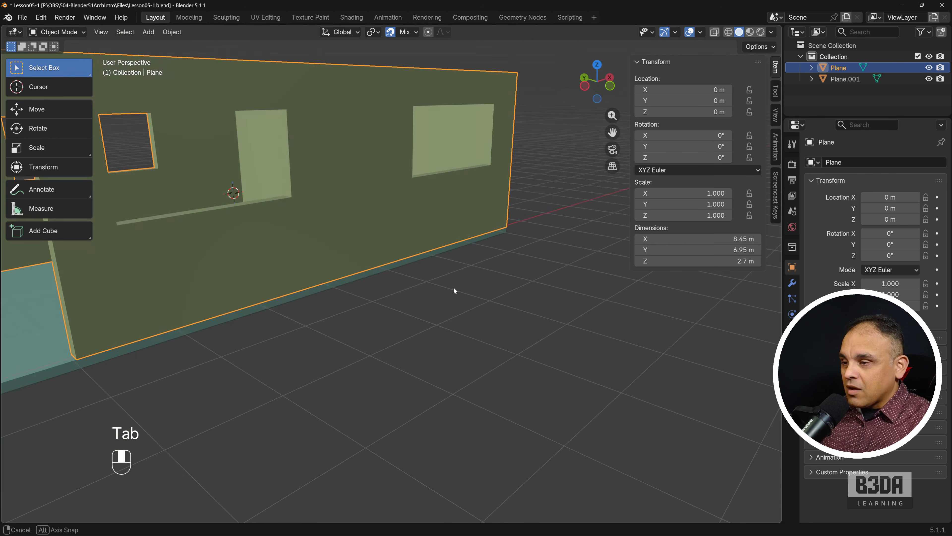
pyautogui.scroll(-3, 453, 288)
pyautogui.keyDown('shift'); pyautogui.rightClick(461, 320); pyautogui.keyUp('shift')
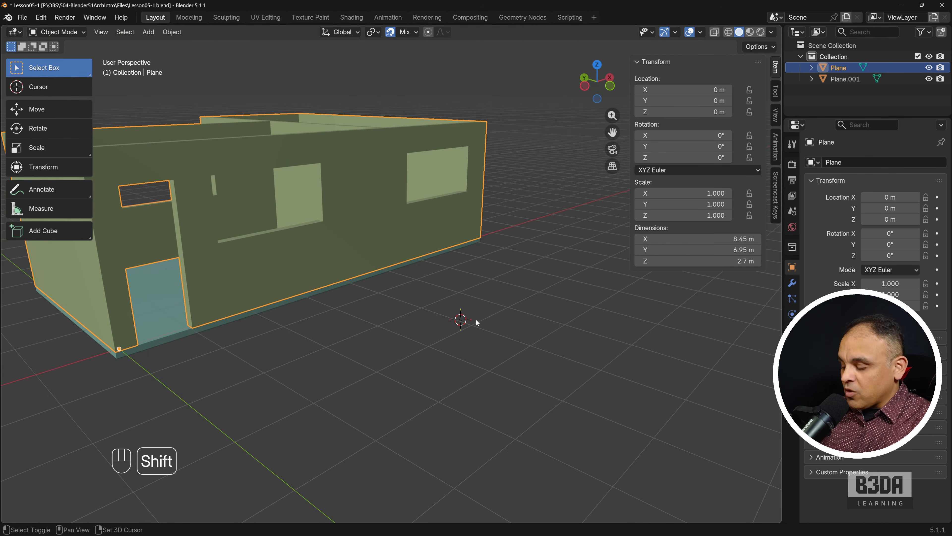
pyautogui.hotkey('shift', 'a')
pyautogui.click(473, 308)
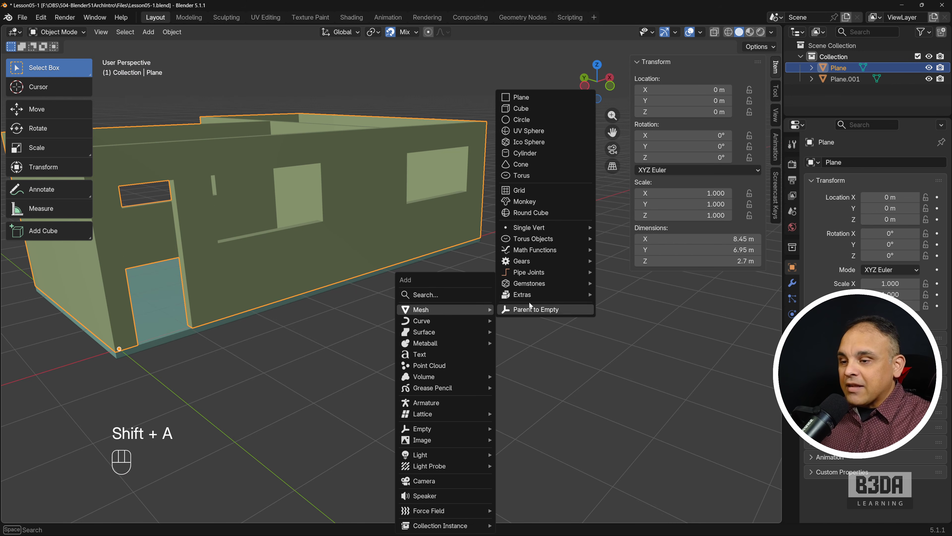
pyautogui.click(542, 109)
pyautogui.moveTo(500, 310); pyautogui.dragTo(501, 313, button='middle')
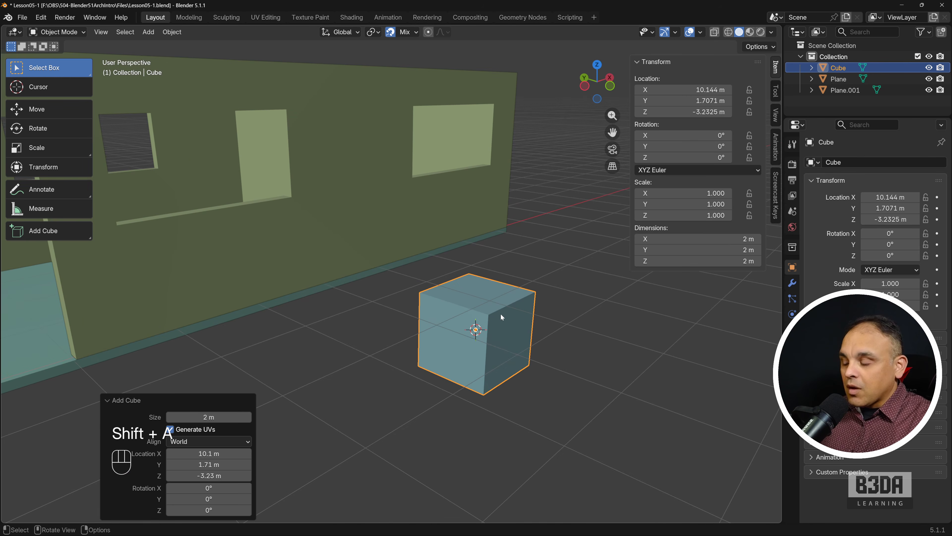
# - In the cube's mesh, extrude the top face up about 1.1 m, then the upper block's side face outward about 1.1 m
pyautogui.press('Tab')
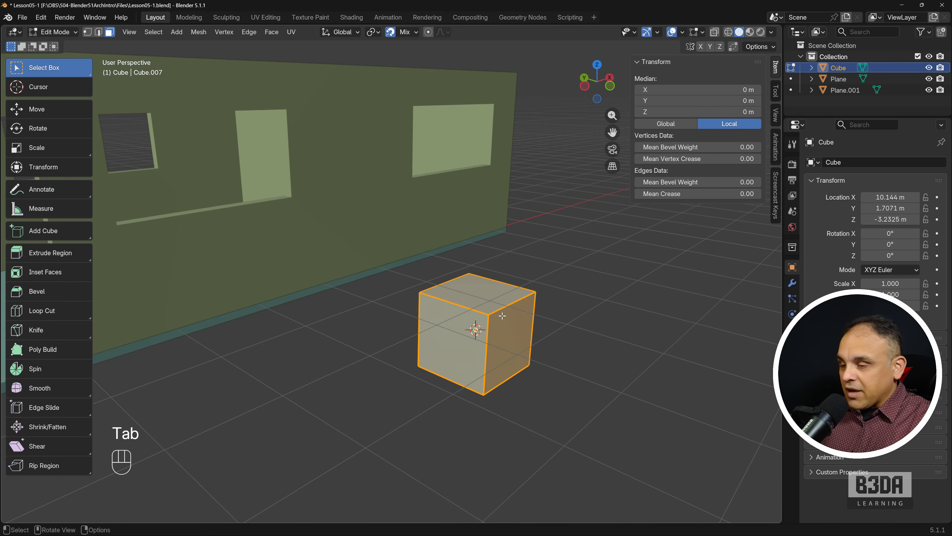
pyautogui.click(481, 293)
pyautogui.press('e')
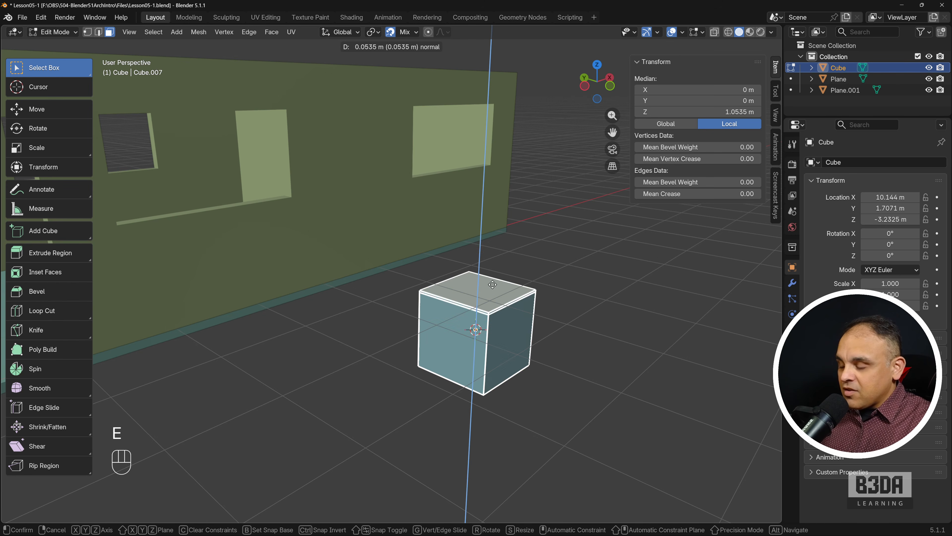
pyautogui.click(503, 251)
pyautogui.click(532, 297)
pyautogui.press('e')
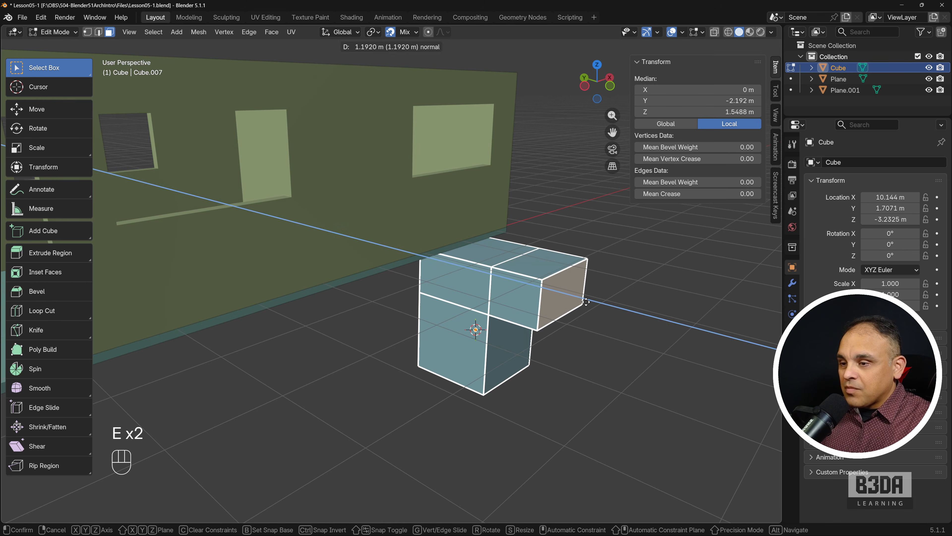
pyautogui.click(583, 300)
# - Select the +X side face of the overhanging block and extrude it inward about 0.97 m with the regular Extrude
pyautogui.moveTo(577, 321); pyautogui.dragTo(389, 194, button='middle')
pyautogui.scroll(-3, 390, 226)
pyautogui.scroll(-3, 391, 225)
pyautogui.keyDown('shift'); pyautogui.moveTo(495, 298); pyautogui.dragTo(346, 170, button='middle'); pyautogui.keyUp('shift')
pyautogui.scroll(3, 347, 171)
pyautogui.click(393, 242)
pyautogui.scroll(-4, 375, 254)
pyautogui.moveTo(375, 254); pyautogui.dragTo(445, 280, button='middle')
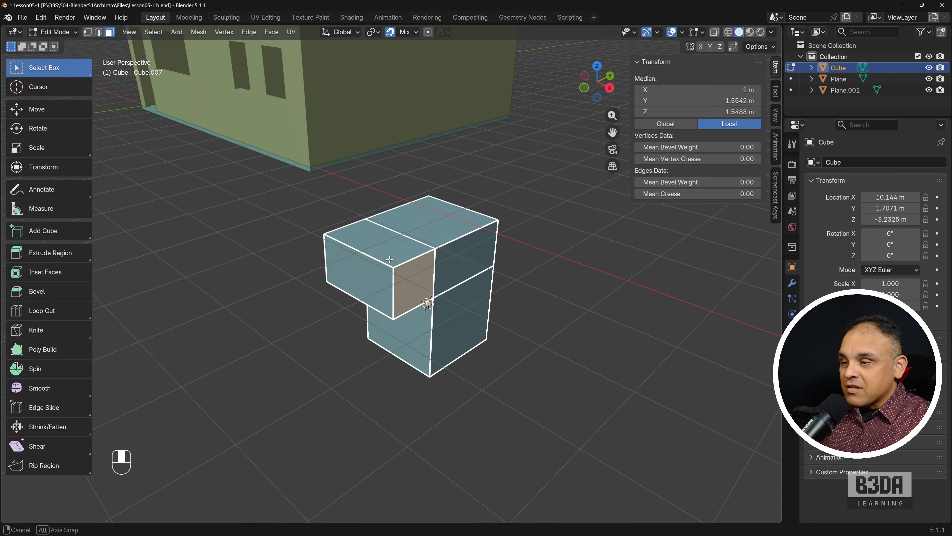
pyautogui.scroll(1, 423, 277)
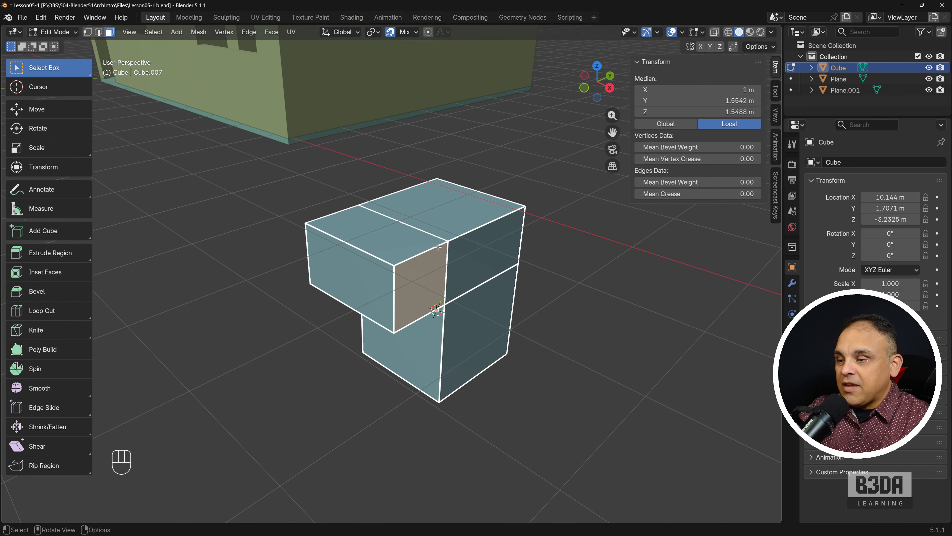
pyautogui.hotkey('ctrl', 'shift', 'a')
pyautogui.moveTo(393, 237); pyautogui.dragTo(375, 229)
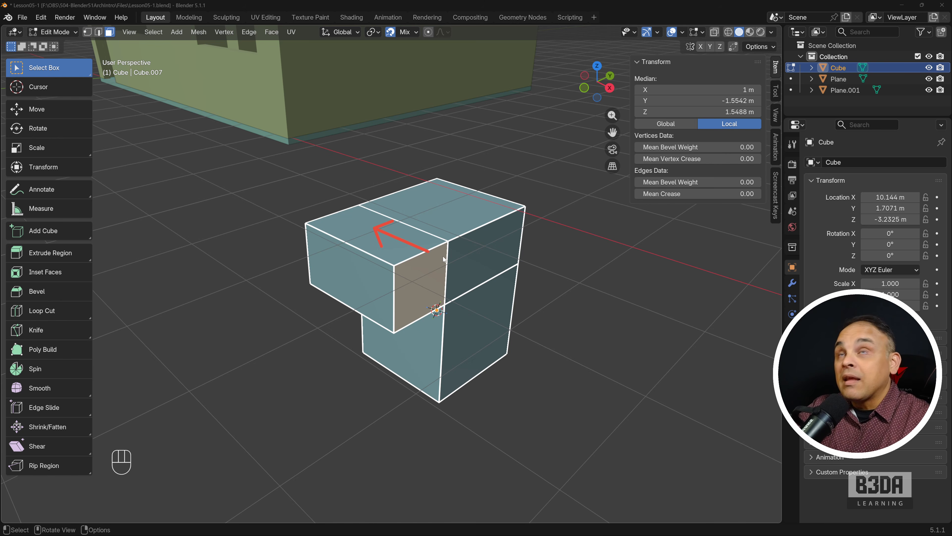
pyautogui.press('Escape')
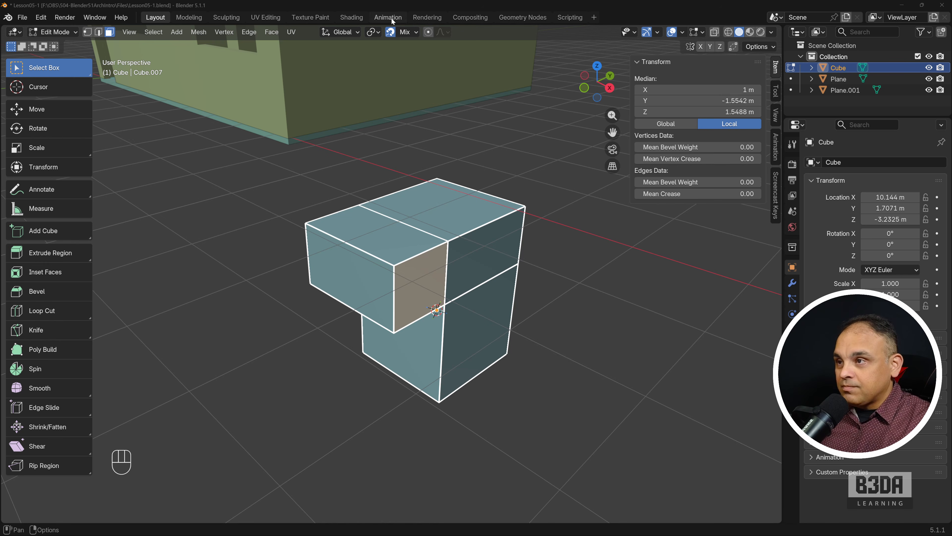
pyautogui.press('e')
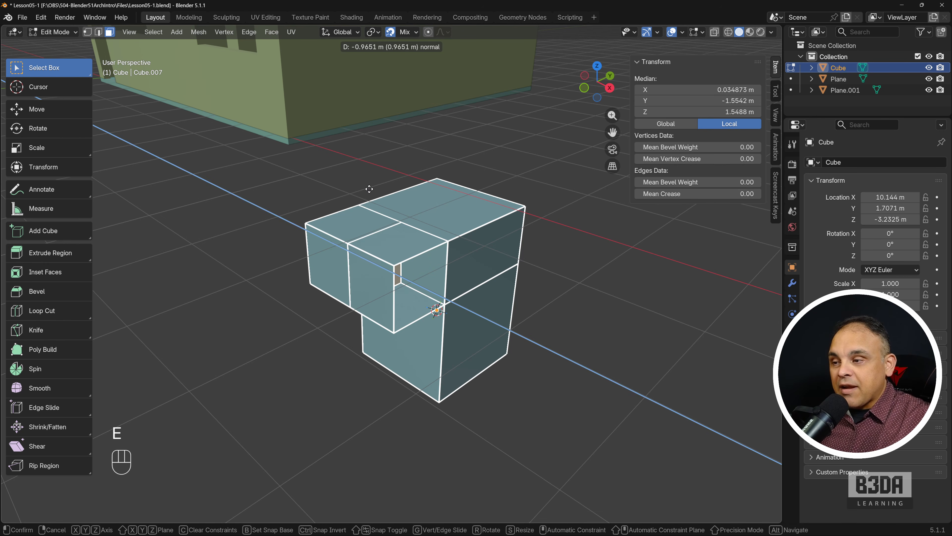
pyautogui.click(393, 213)
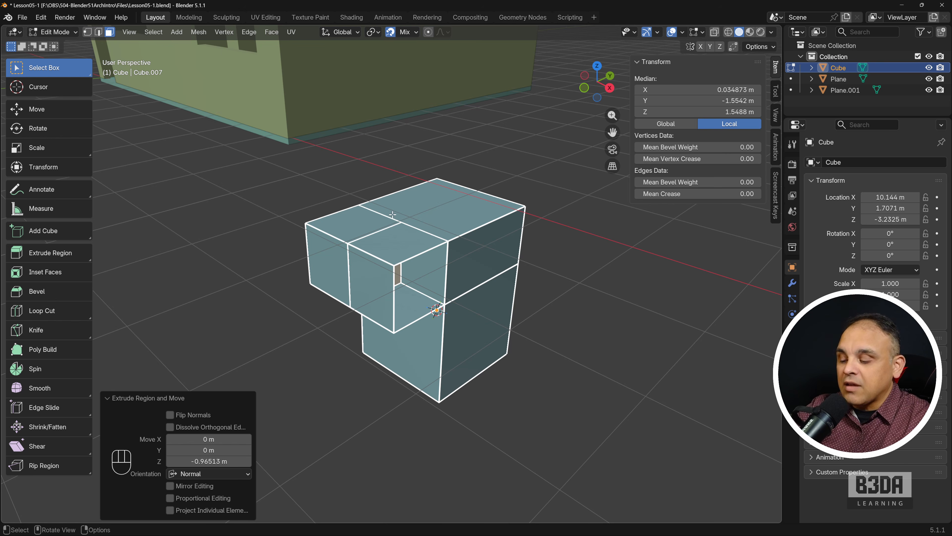
# - Examine the faces around the inward extrusion by selecting its inner wall face and the overhang's outer end face
pyautogui.hotkey('ctrl', 'shift', '3')
pyautogui.moveTo(407, 235)
pyautogui.mouseDown()
pyautogui.moveTo(395, 248)
pyautogui.moveTo(411, 249)
pyautogui.mouseUp()
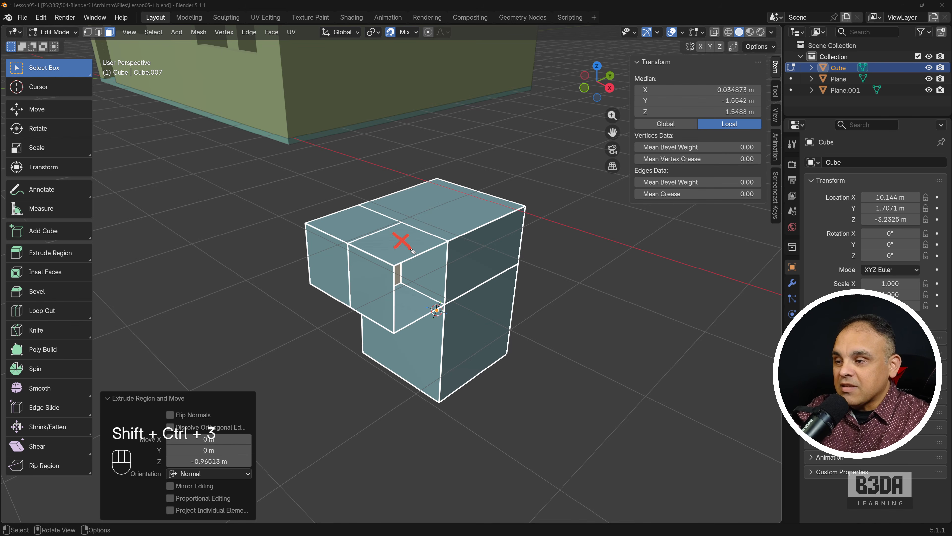
pyautogui.click(437, 262)
pyautogui.click(383, 294)
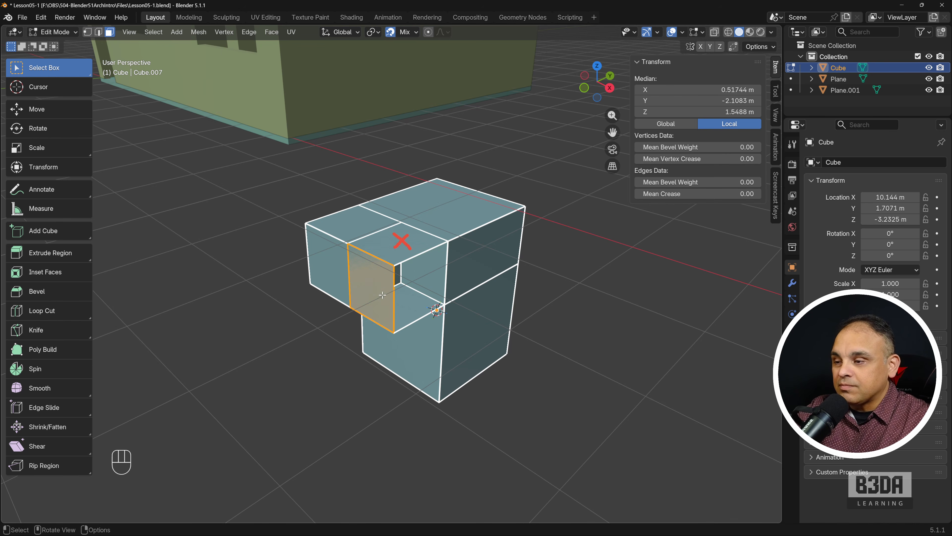
pyautogui.hotkey('ctrl', 'shift', '3')
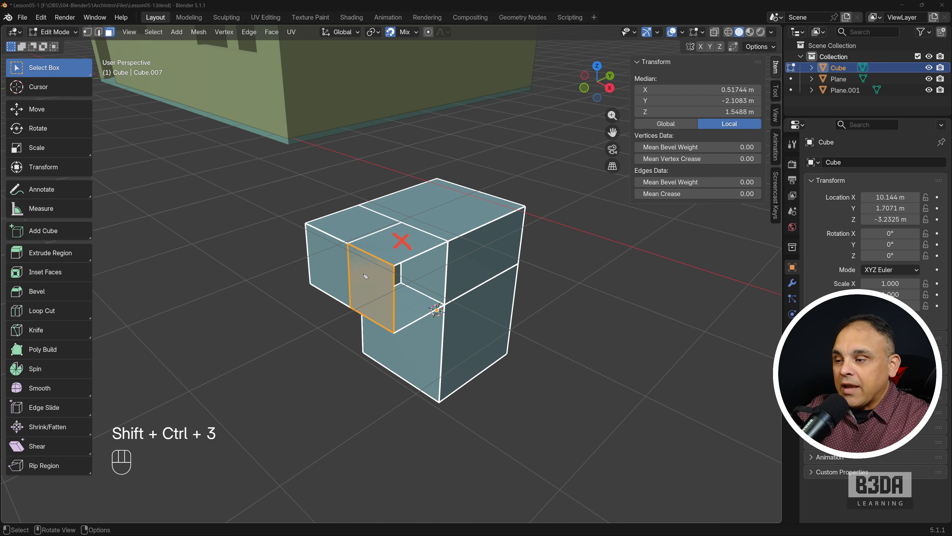
pyautogui.moveTo(383, 276)
pyautogui.mouseDown()
pyautogui.moveTo(363, 296)
pyautogui.moveTo(407, 312)
pyautogui.moveTo(412, 297)
pyautogui.mouseUp()
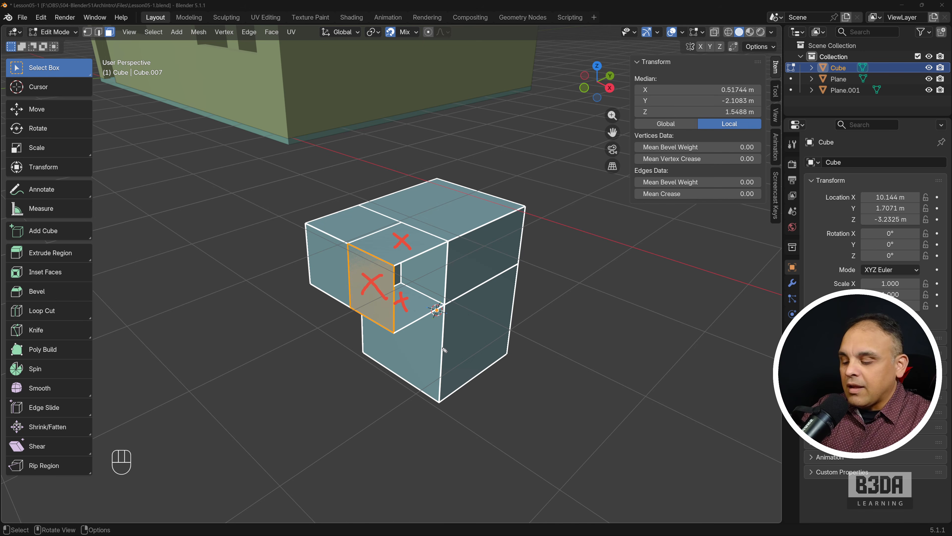
pyautogui.hotkey('ctrl', 'shift', '7')
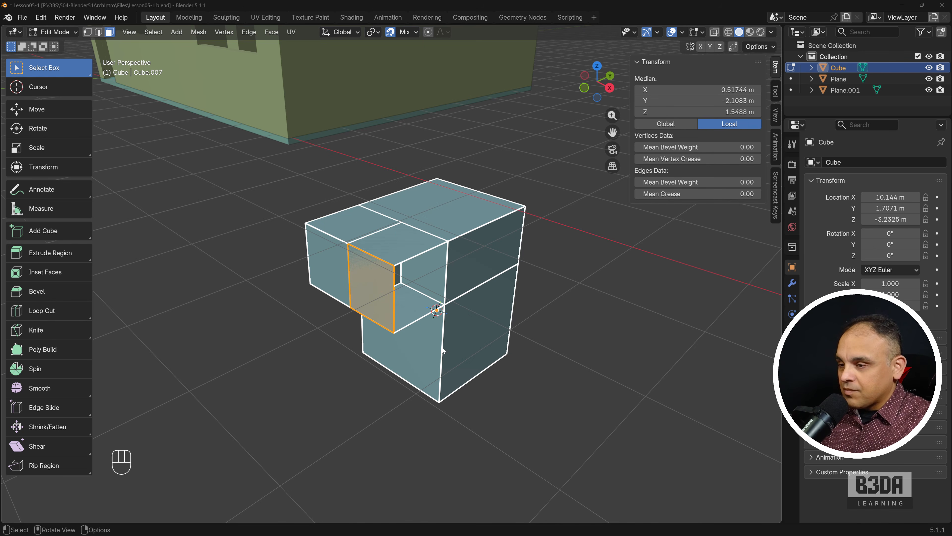
# - Undo the recent face selections and the inward extrusion of the overhanging block
pyautogui.hotkey('ctrl', 'z')
pyautogui.hotkey('ctrl', 'z')
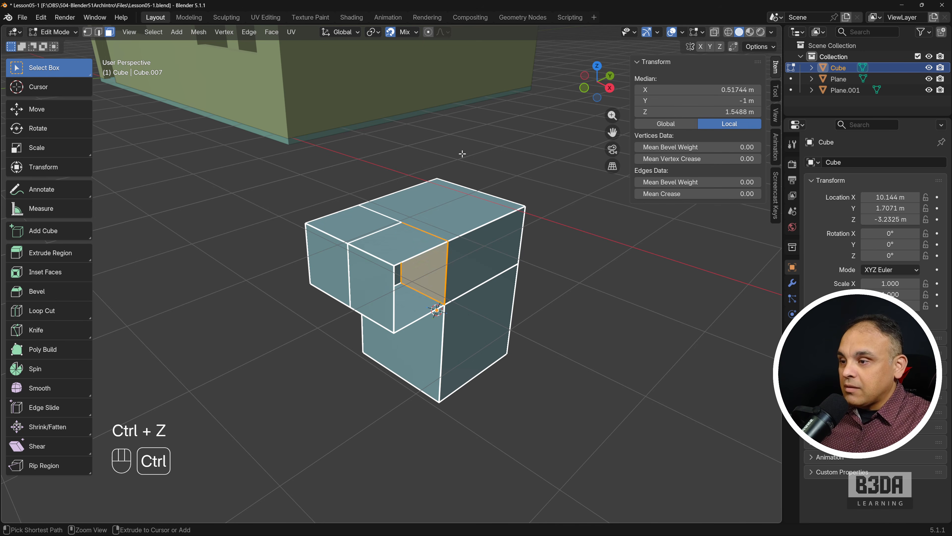
pyautogui.hotkey('ctrl', 'z')
pyautogui.hotkey('ctrl', 'z')
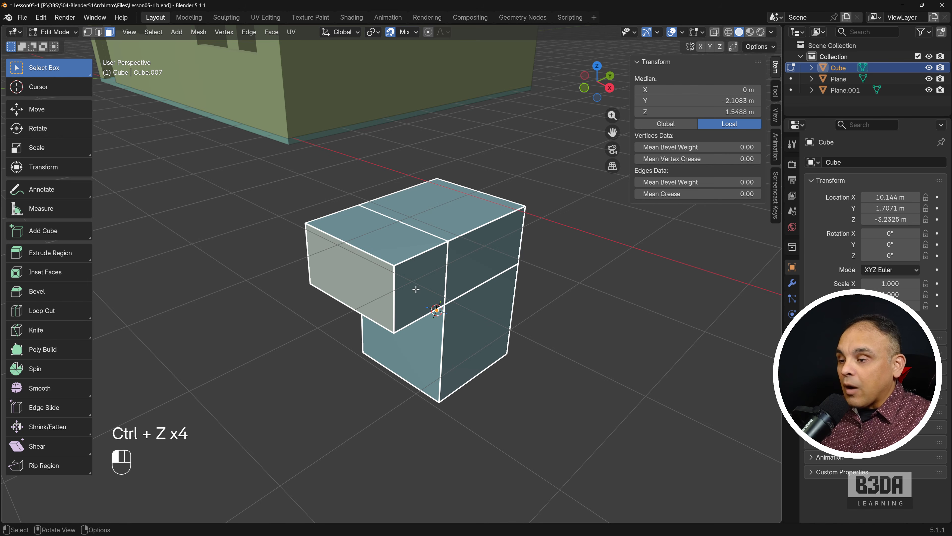
# - Select the overhanging block's +X side face again and push it inward about 0.81 m with Extrude Manifold
pyautogui.click(431, 281)
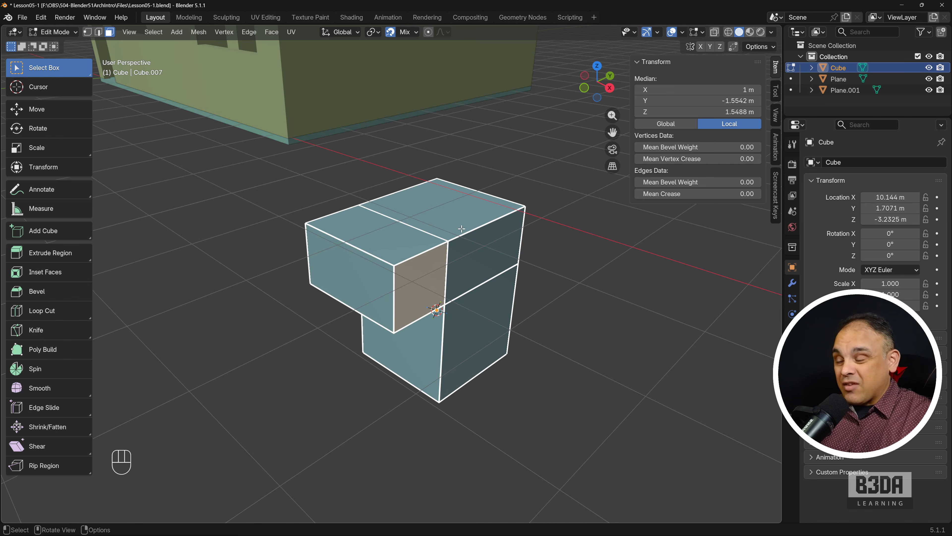
pyautogui.hotkey('shift', 'ctrl', '2')
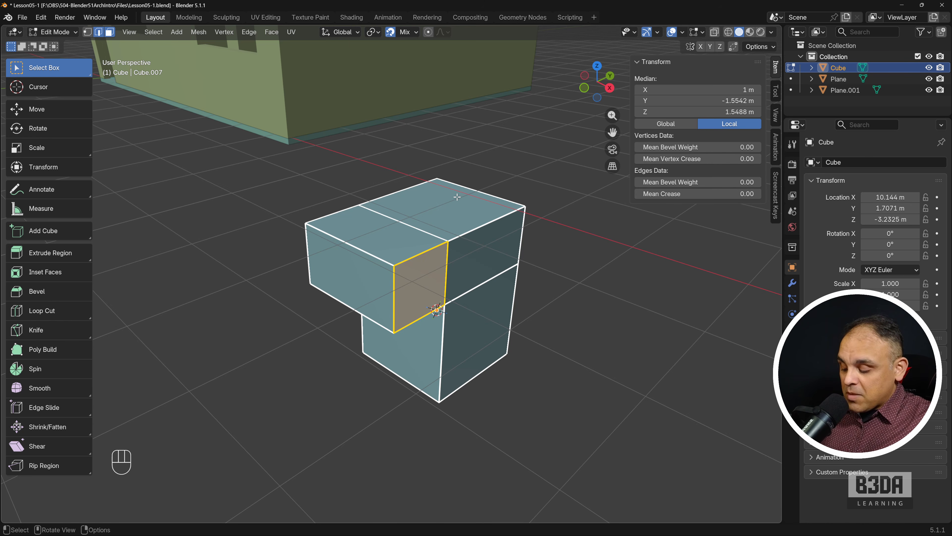
pyautogui.hotkey('alt', 'e')
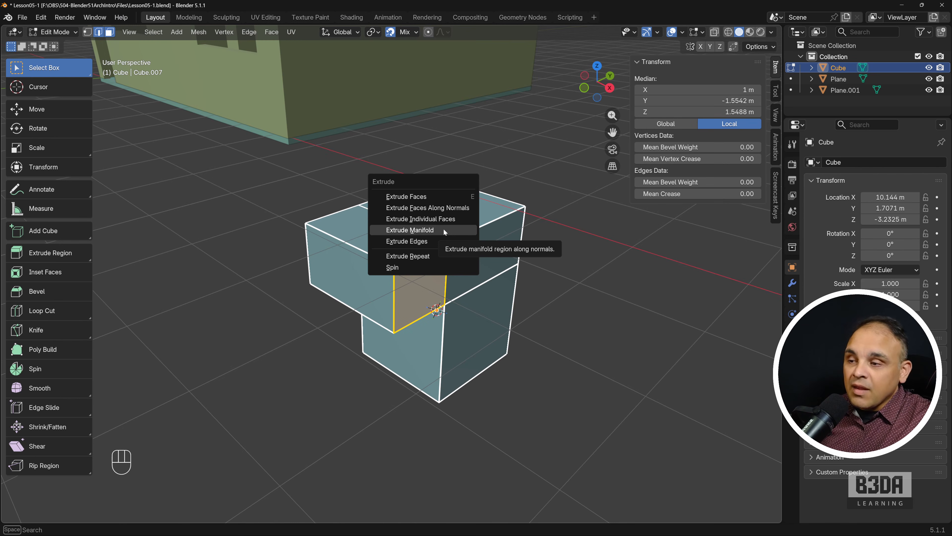
pyautogui.click(455, 278)
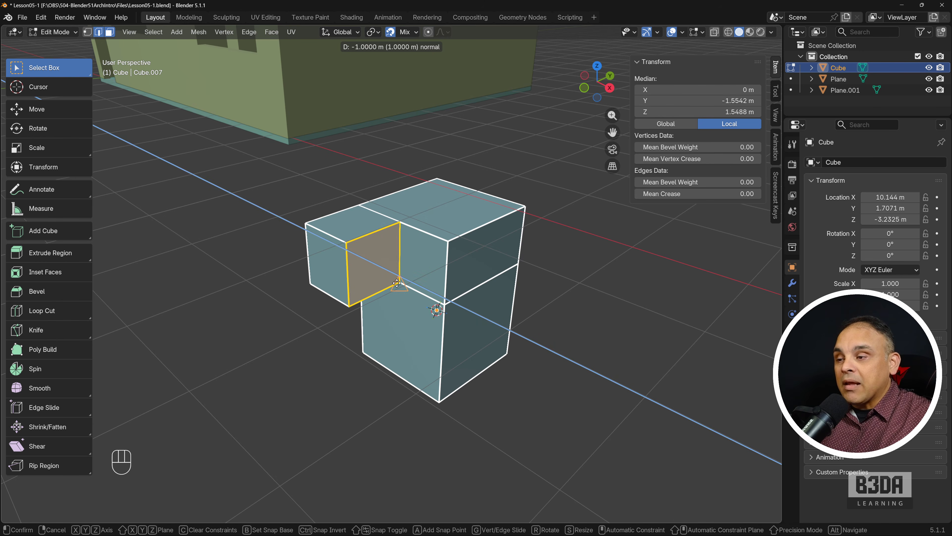
pyautogui.click(323, 379)
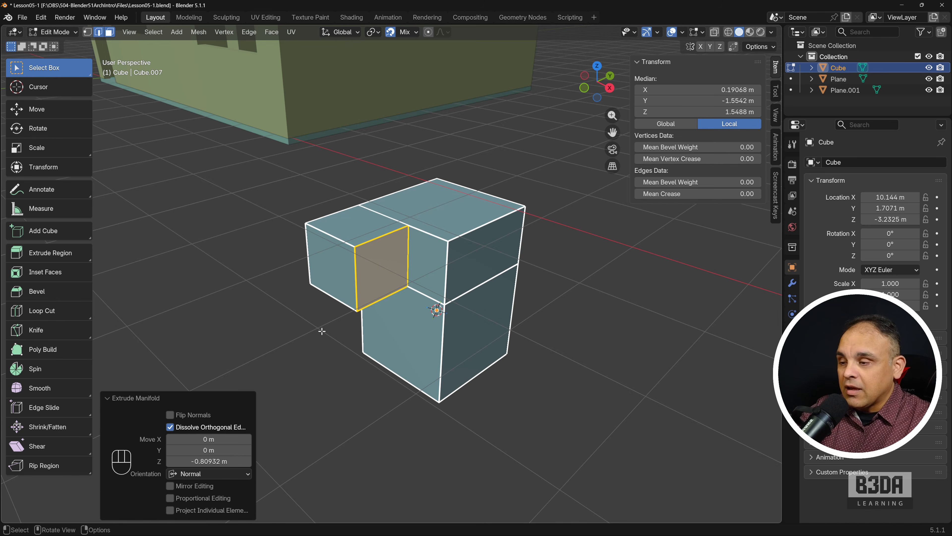
pyautogui.hotkey('shift', 'ctrl', '3')
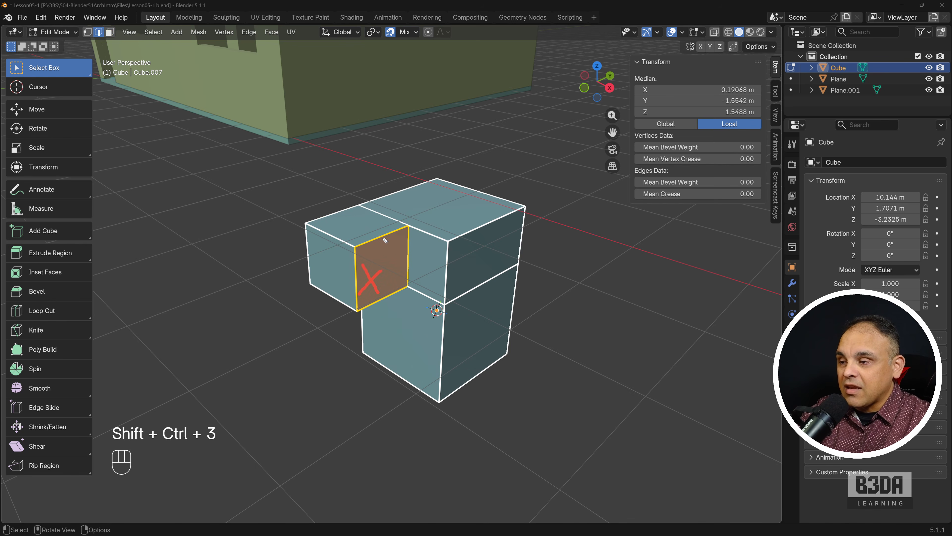
pyautogui.moveTo(400, 294); pyautogui.dragTo(418, 309)
pyautogui.moveTo(418, 294); pyautogui.dragTo(383, 326)
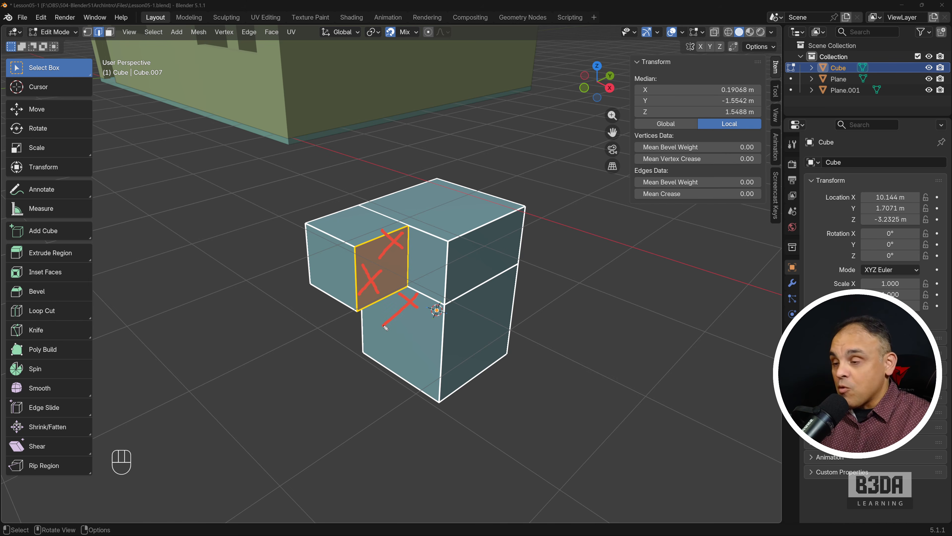
pyautogui.hotkey('ctrl', 'shift', '7')
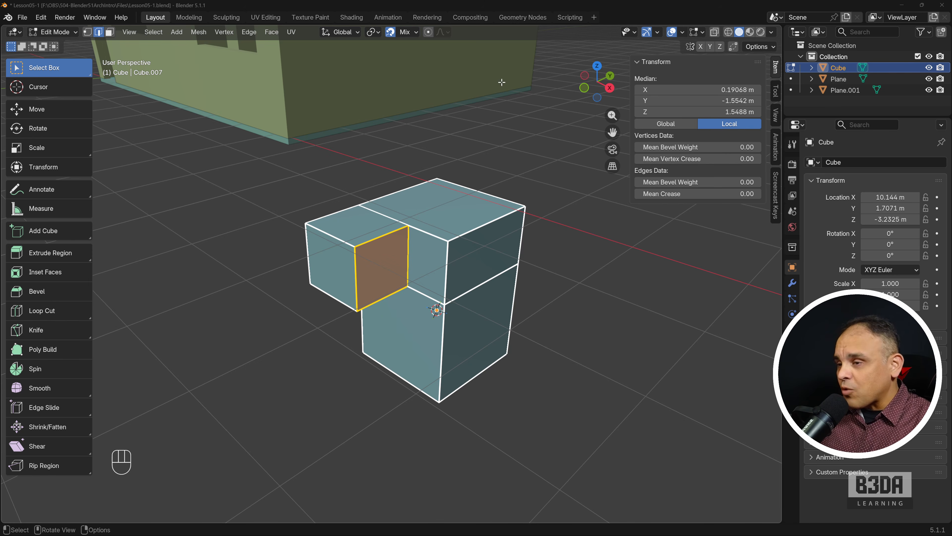
pyautogui.hotkey('ctrl', 'shift', '2')
pyautogui.hotkey('ctrl', 'shift', 'Tab')
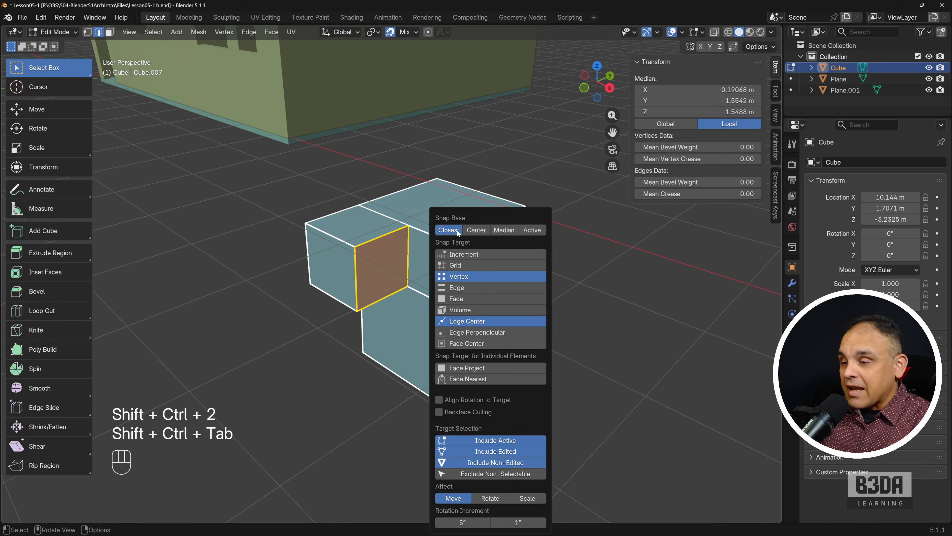
pyautogui.press('Escape')
# - Leave Edit Mode and delete the demonstration cube from the scene
pyautogui.press('Tab')
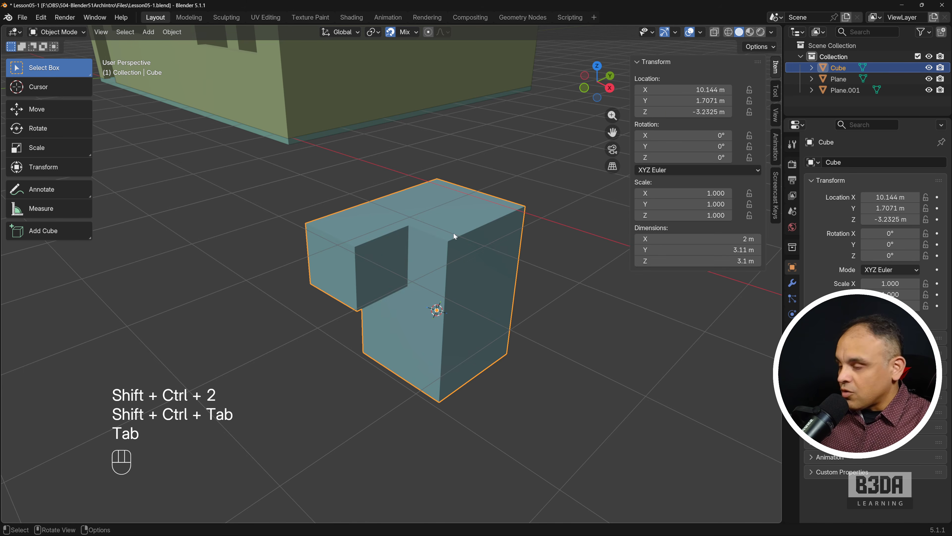
pyautogui.press('Delete')
pyautogui.scroll(-6, 451, 236)
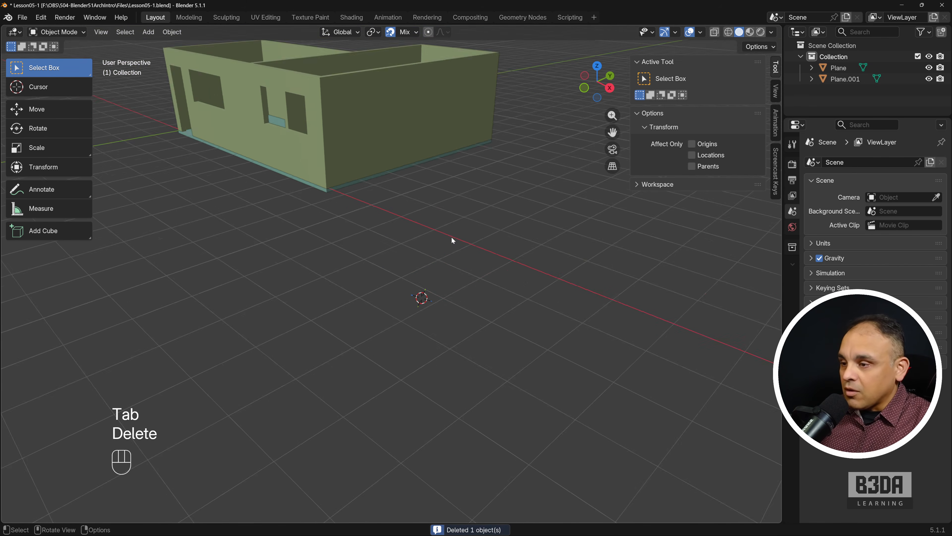
pyautogui.keyDown('shift'); pyautogui.moveTo(404, 175); pyautogui.dragTo(467, 307, button='middle'); pyautogui.keyUp('shift')
pyautogui.scroll(3, 467, 307)
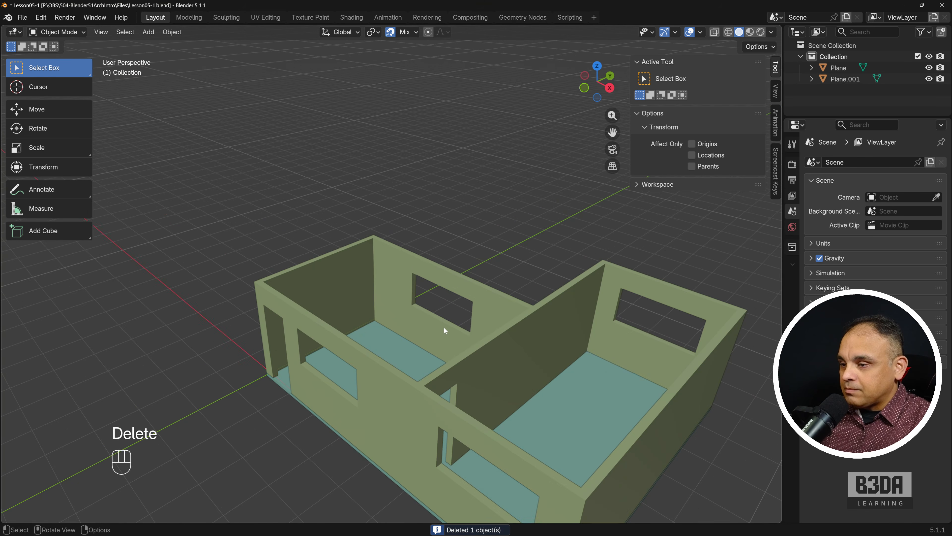
# - Select the walls object, enter Edit Mode and turn on see-through (X-ray) display around the interior door opening
pyautogui.keyDown('shift'); pyautogui.moveTo(447, 348); pyautogui.dragTo(382, 188, button='middle'); pyautogui.keyUp('shift')
pyautogui.scroll(3, 399, 265)
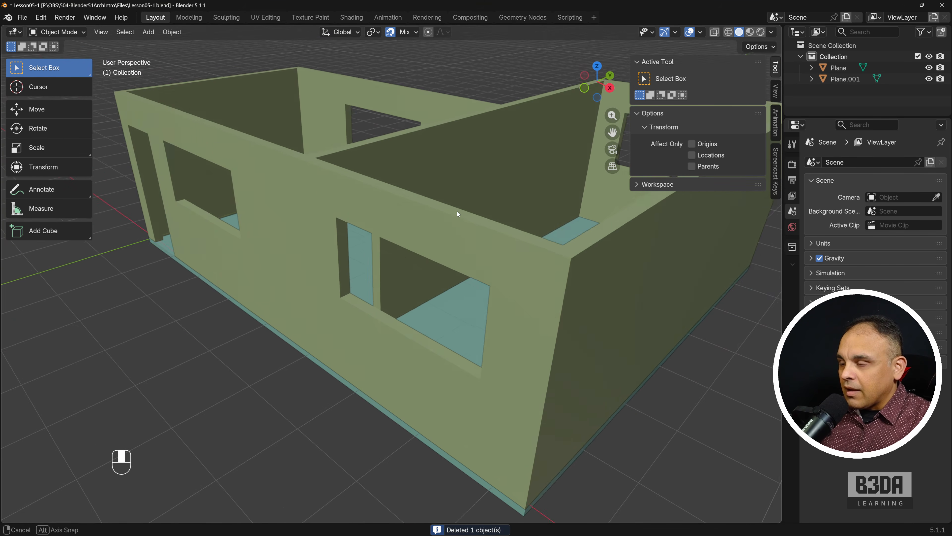
pyautogui.moveTo(456, 210); pyautogui.dragTo(399, 227, button='middle')
pyautogui.click(376, 209)
pyautogui.scroll(-2, 400, 230)
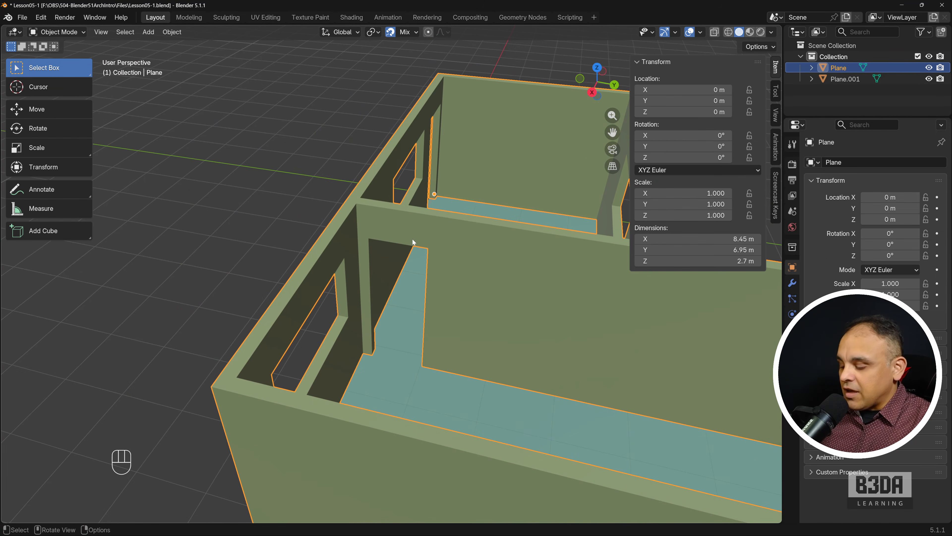
pyautogui.press('Tab')
pyautogui.scroll(3, 469, 185)
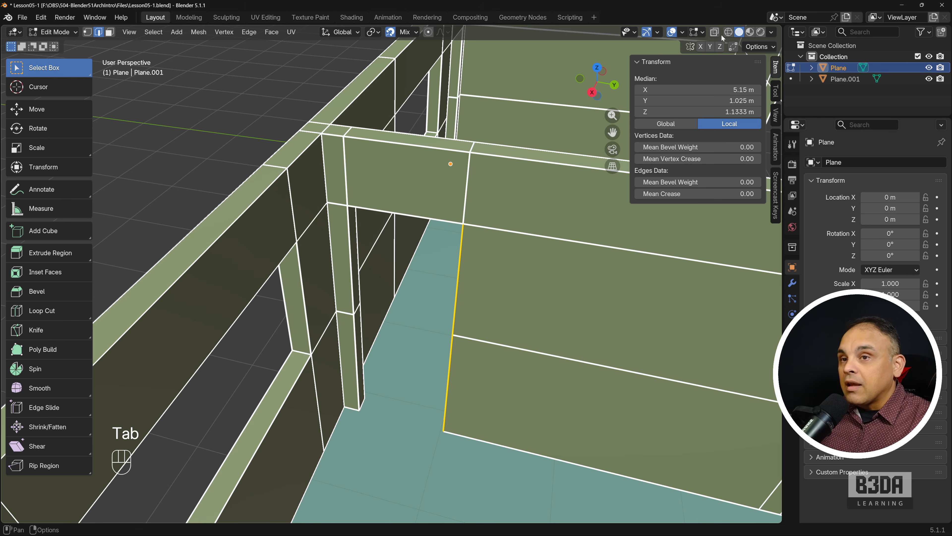
pyautogui.click(714, 32)
pyautogui.click(409, 214)
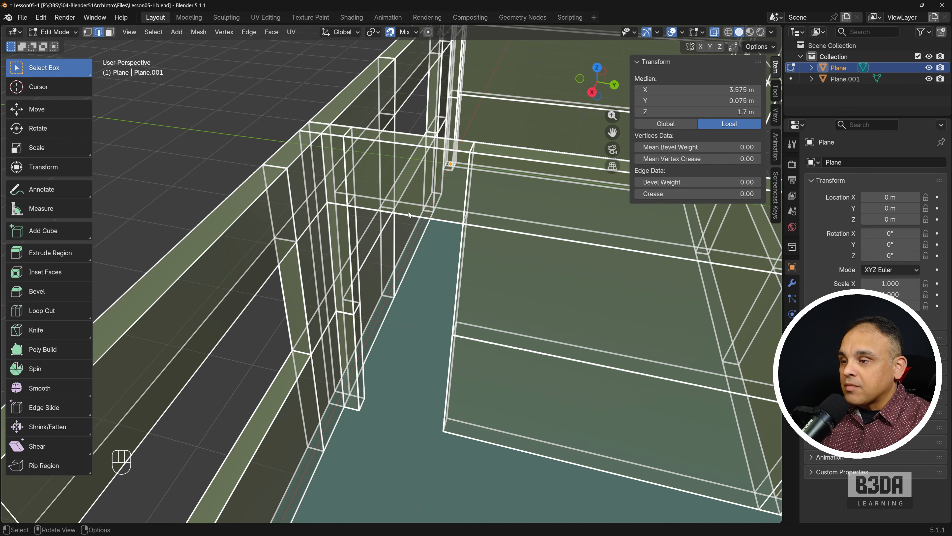
# - In face selection mode, raise the underside face above the interior door opening by 0.1 m with Extrude Manifold
pyautogui.click(109, 32)
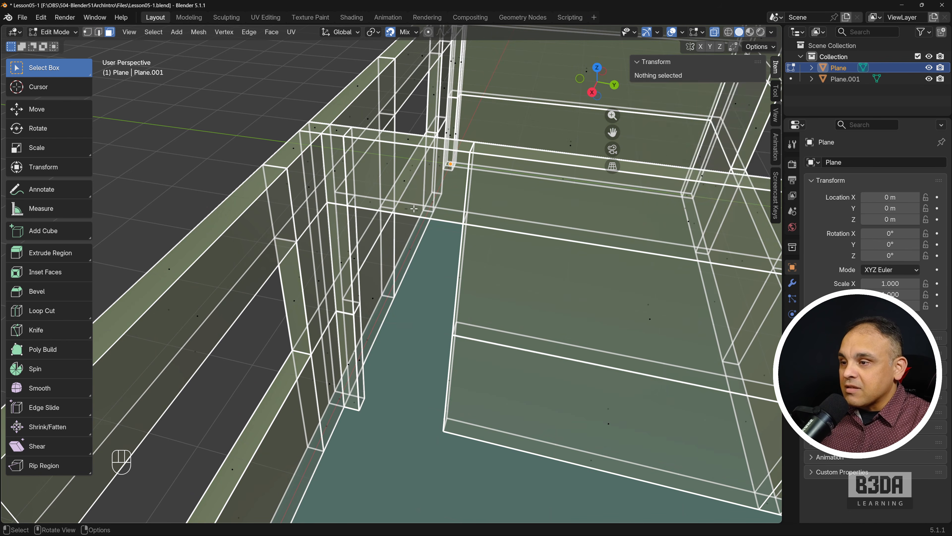
pyautogui.click(417, 210)
pyautogui.moveTo(427, 217); pyautogui.dragTo(430, 226, button='middle')
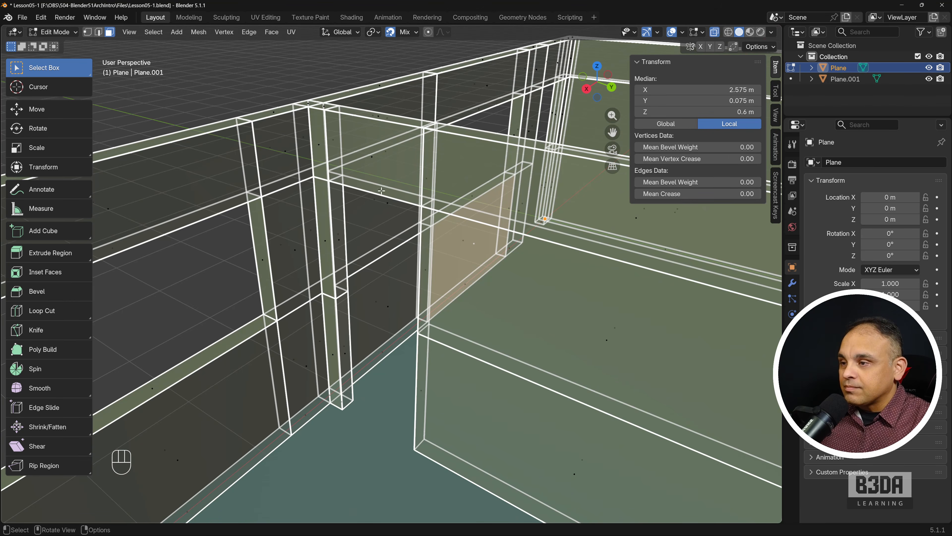
pyautogui.click(429, 226)
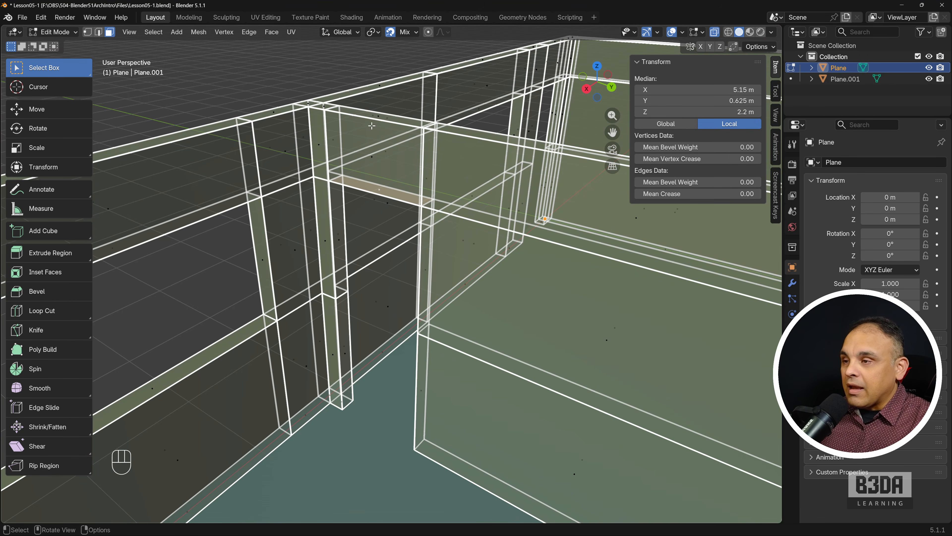
pyautogui.hotkey('alt', 'e')
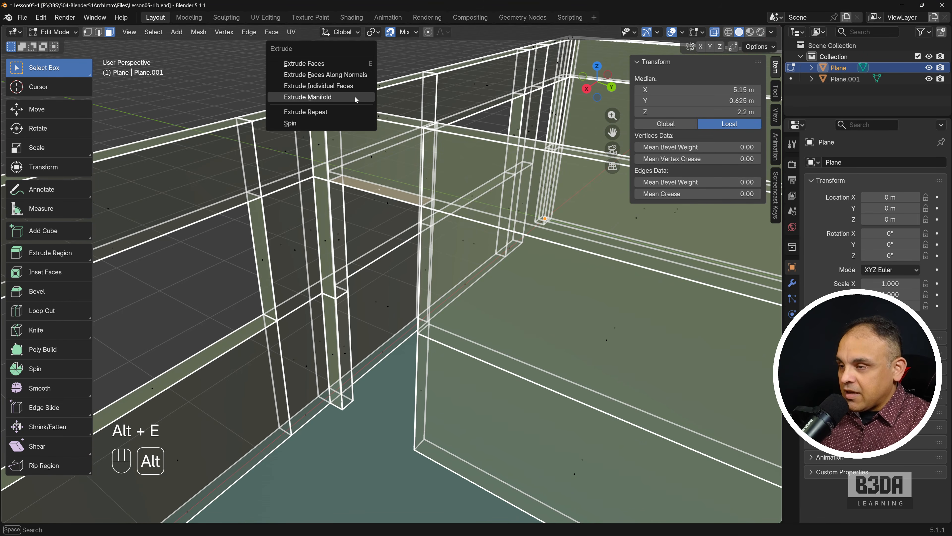
pyautogui.click(354, 96)
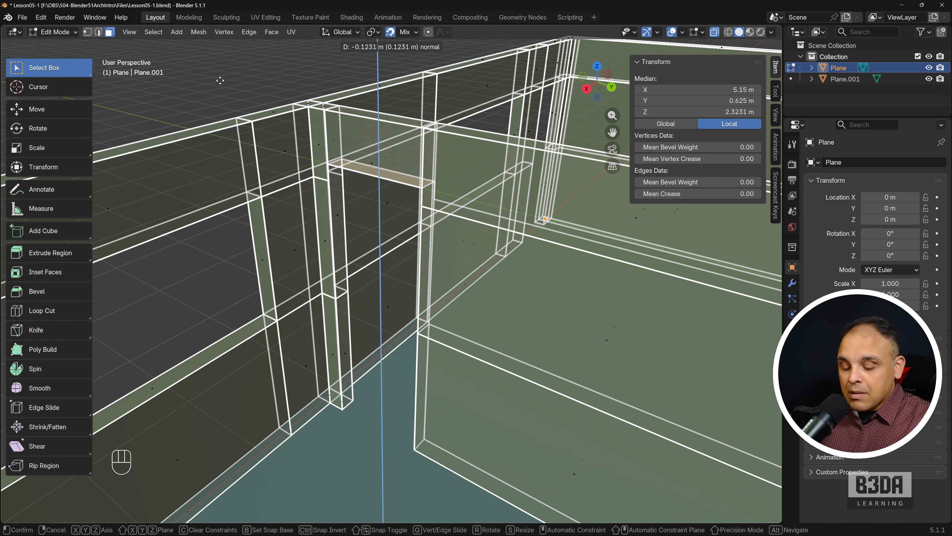
pyautogui.write('-01')
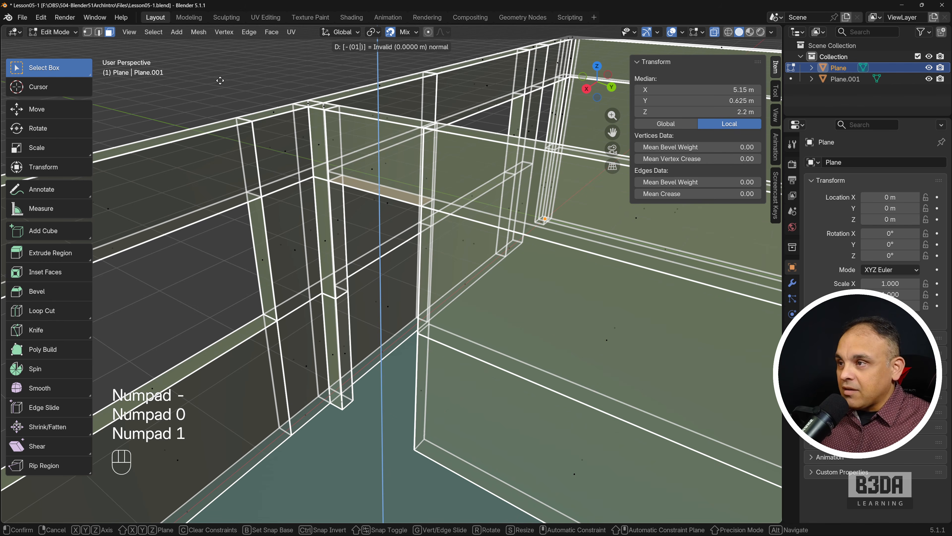
pyautogui.press('BackSpace')
pyautogui.write('.1')
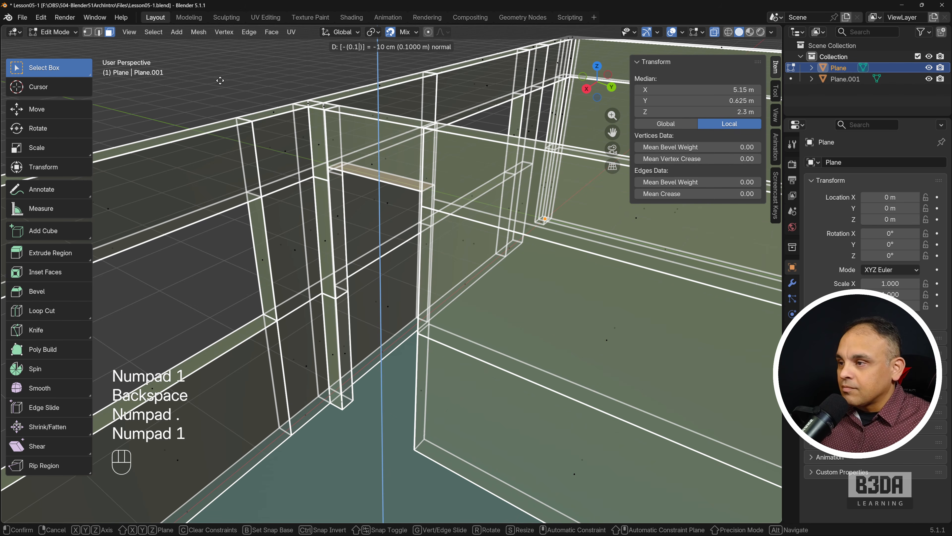
pyautogui.press('KP_Enter')
# - Inspect the interior door opening in Object Mode with see-through display off, and return to Edit Mode
pyautogui.press('Tab')
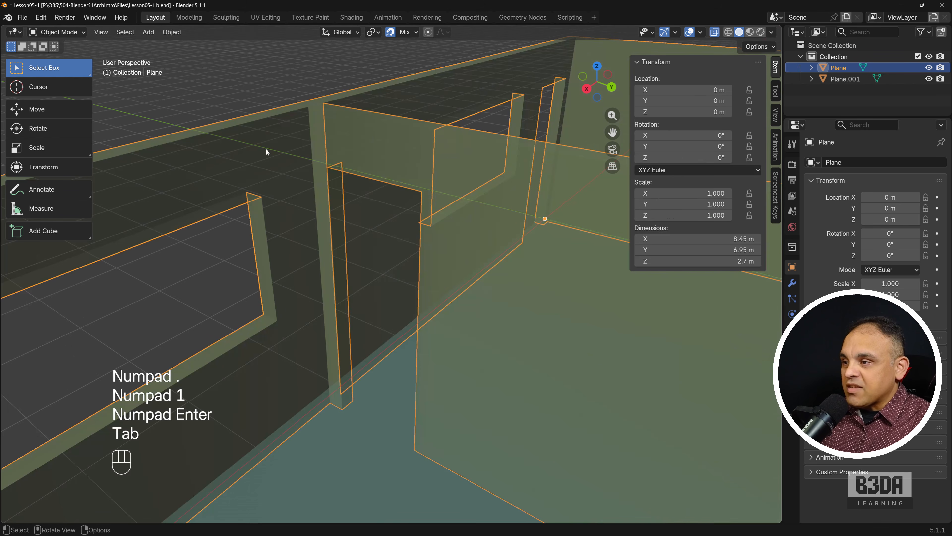
pyautogui.scroll(4, 546, 217)
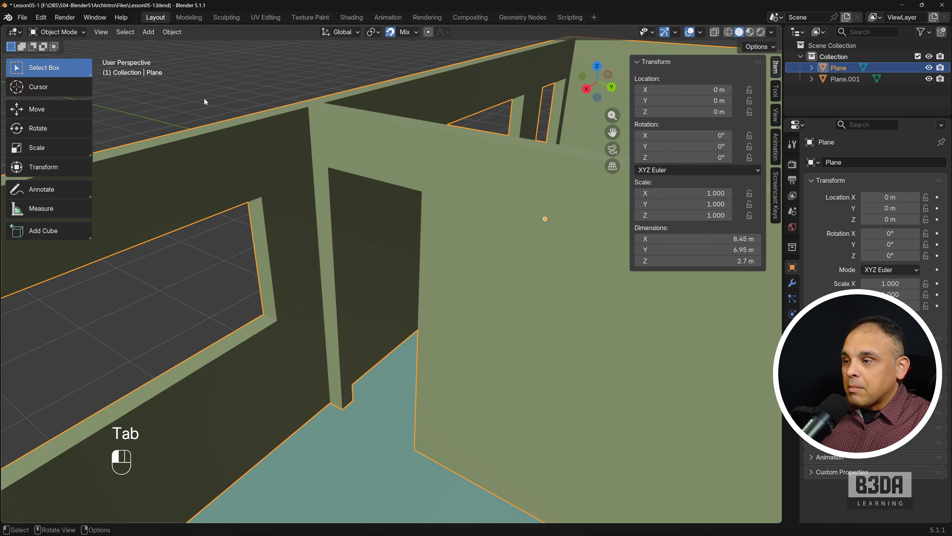
pyautogui.moveTo(204, 98); pyautogui.dragTo(313, 225, button='middle')
pyautogui.press('Tab')
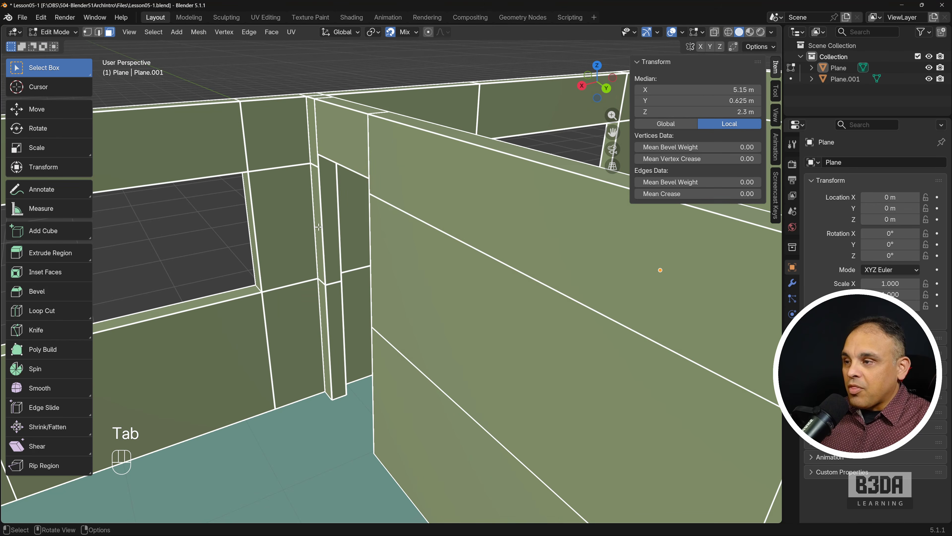
# - Undo the 0.1 m Extrude Manifold change to the interior door opening
pyautogui.hotkey('ctrl', 'z')
pyautogui.hotkey('ctrl', 'z')
pyautogui.hotkey('ctrl', 'z')
pyautogui.hotkey('ctrl', 'z')
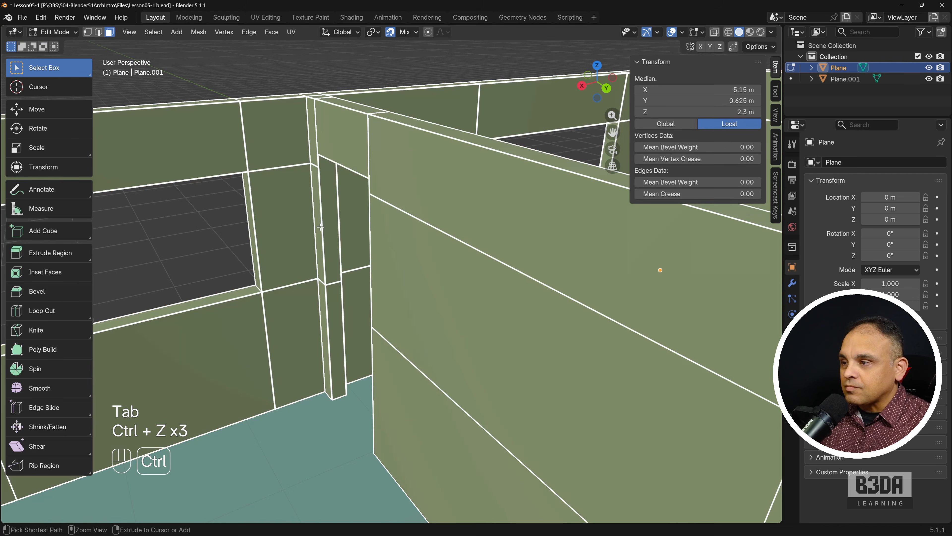
# - Select the top face of the solid end wall at X 0 and lower it 0.15 m with Extrude Manifold
pyautogui.scroll(-3, 321, 227)
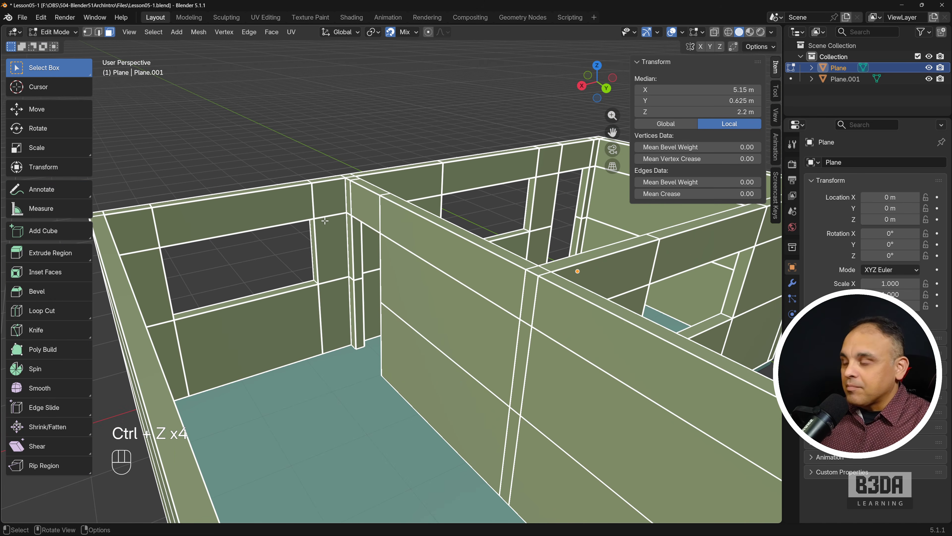
pyautogui.keyDown('shift'); pyautogui.moveTo(367, 248); pyautogui.dragTo(356, 212, button='middle'); pyautogui.keyUp('shift')
pyautogui.scroll(-3, 362, 211)
pyautogui.moveTo(450, 225); pyautogui.dragTo(342, 245, button='middle')
pyautogui.keyDown('shift'); pyautogui.moveTo(438, 279); pyautogui.dragTo(386, 232, button='middle'); pyautogui.keyUp('shift')
pyautogui.moveTo(433, 222)
pyautogui.keyDown('shift'); pyautogui.mouseDown(button='middle')
pyautogui.moveTo(461, 212)
pyautogui.moveTo(404, 212)
pyautogui.moveTo(456, 211)
pyautogui.moveTo(426, 217)
pyautogui.mouseUp(button='middle'); pyautogui.keyUp('shift')
pyautogui.scroll(2, 411, 203)
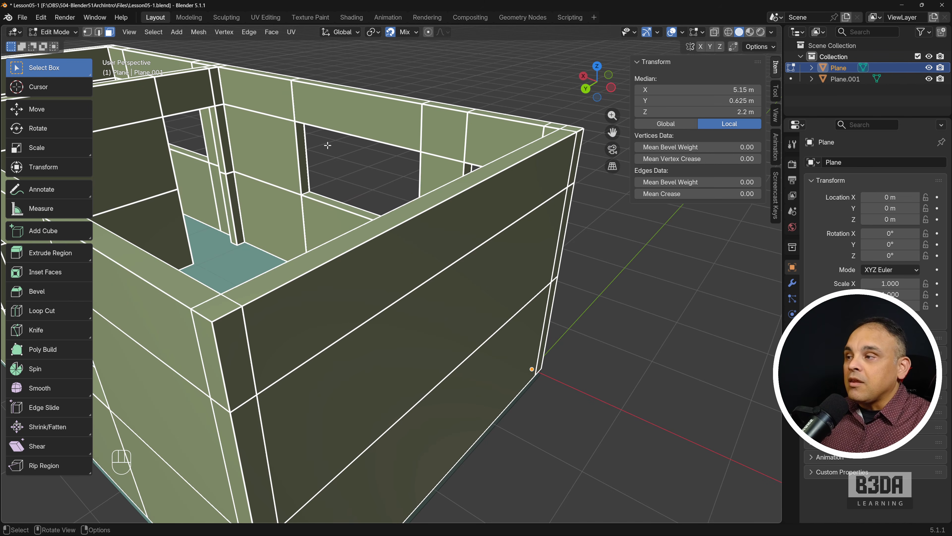
pyautogui.click(430, 203)
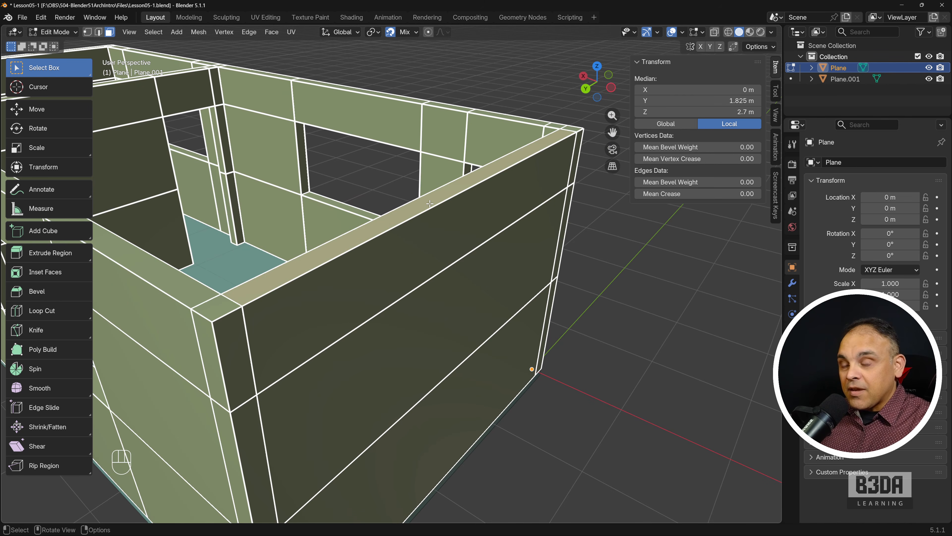
pyautogui.hotkey('alt', 'e')
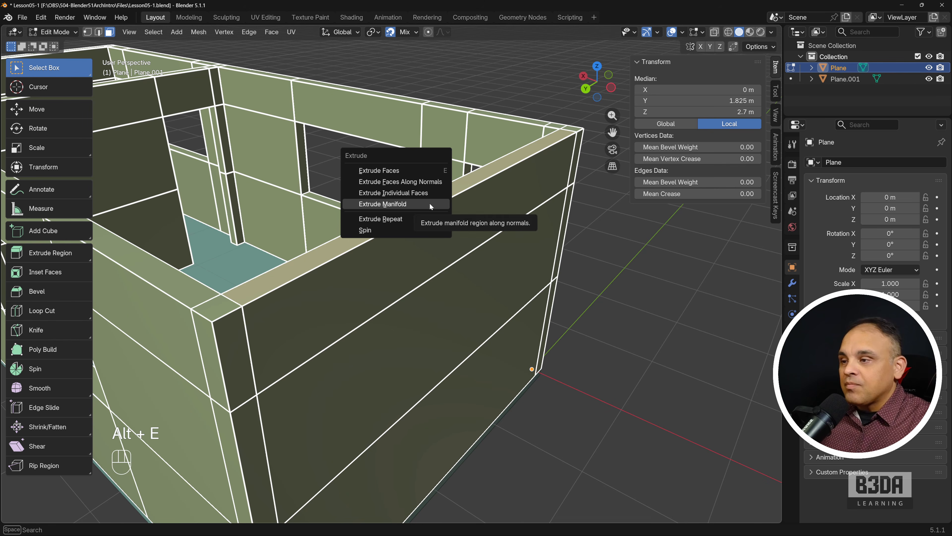
pyautogui.click(430, 202)
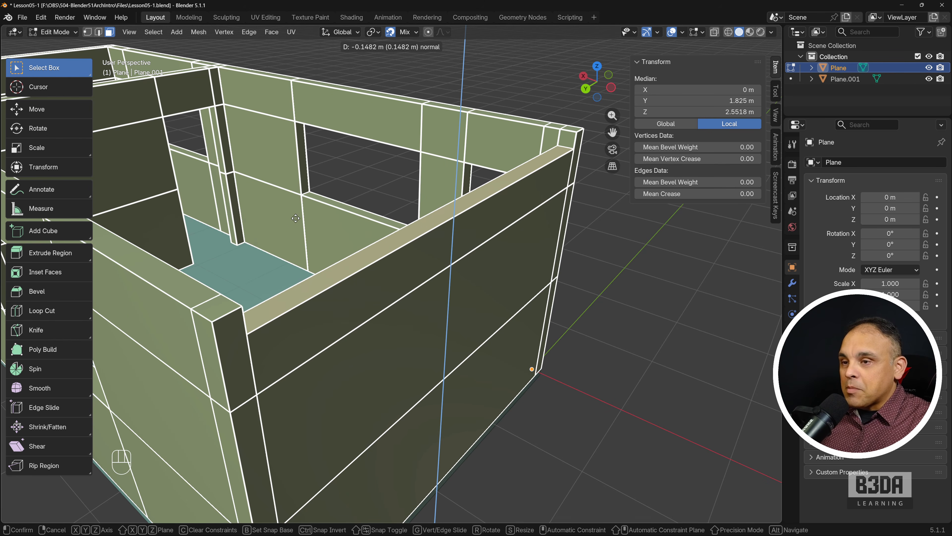
pyautogui.write('-0.15')
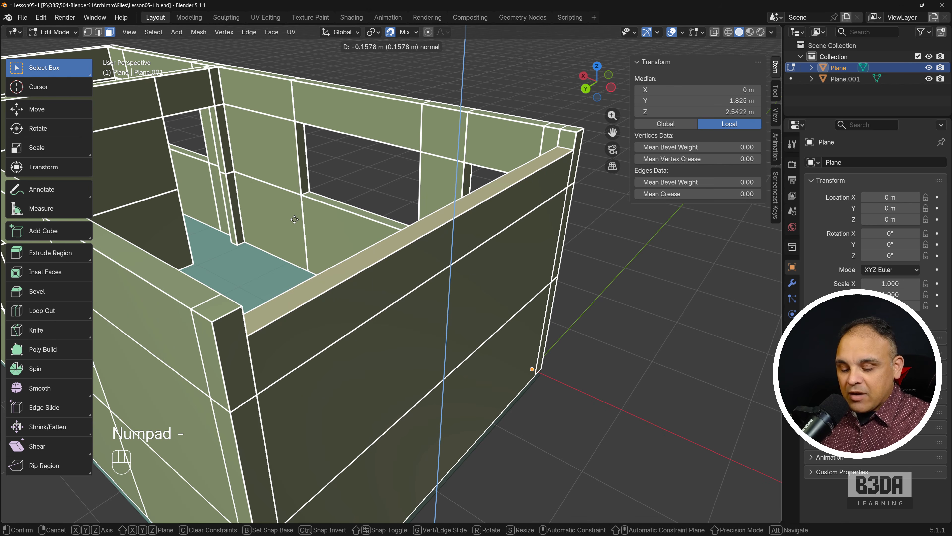
pyautogui.press('Return')
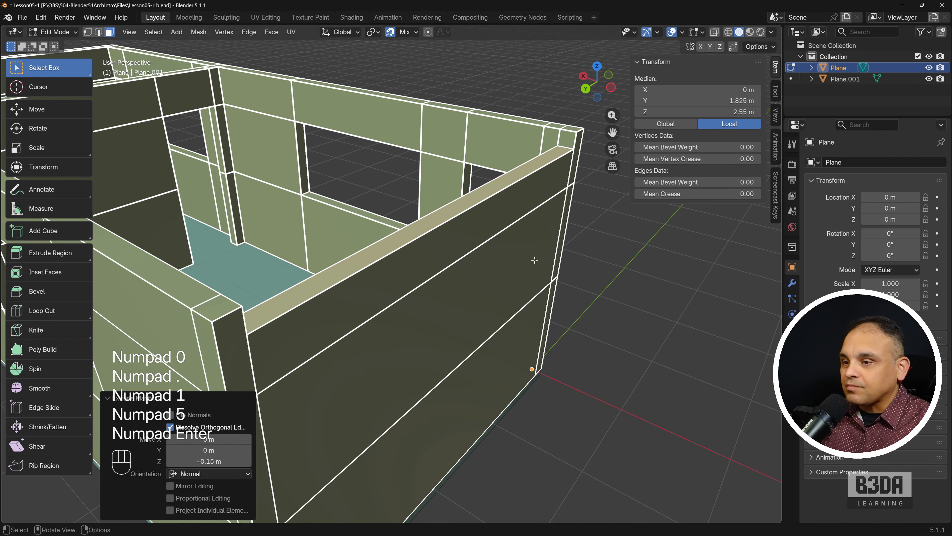
# - Inspect the lowered end wall from outside in Object Mode and return to Edit Mode
pyautogui.press('Tab')
pyautogui.moveTo(655, 322); pyautogui.dragTo(580, 368, button='middle')
pyautogui.press('Tab')
pyautogui.keyDown('shift'); pyautogui.moveTo(366, 315); pyautogui.dragTo(411, 338, button='middle'); pyautogui.keyUp('shift')
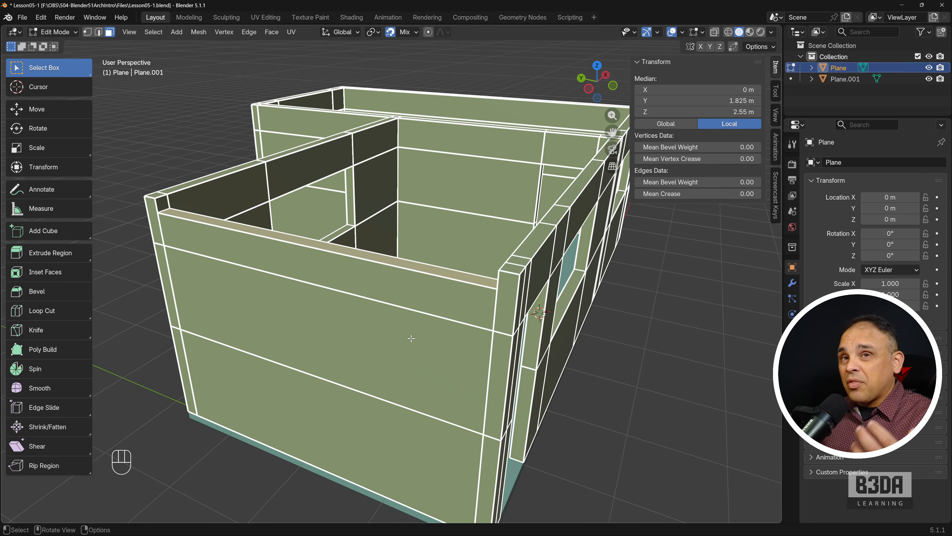
# - Undo the lowering of the end wall's top face
pyautogui.hotkey('ctrl', 'z')
pyautogui.hotkey('ctrl', 'z')
pyautogui.hotkey('ctrl', 'z')
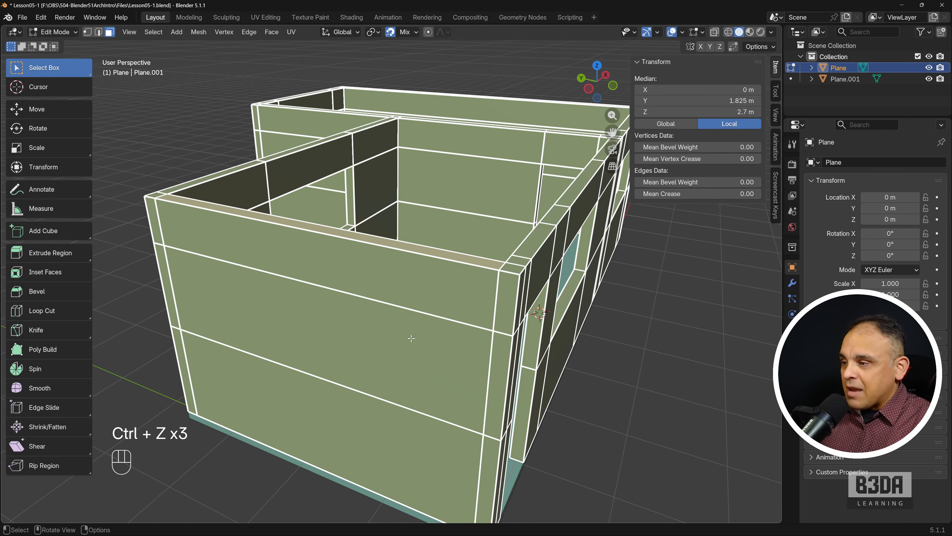
# - Try regular Extrude on the end wall's top face, moving it down about 0.18 m, and undo it
pyautogui.press('e')
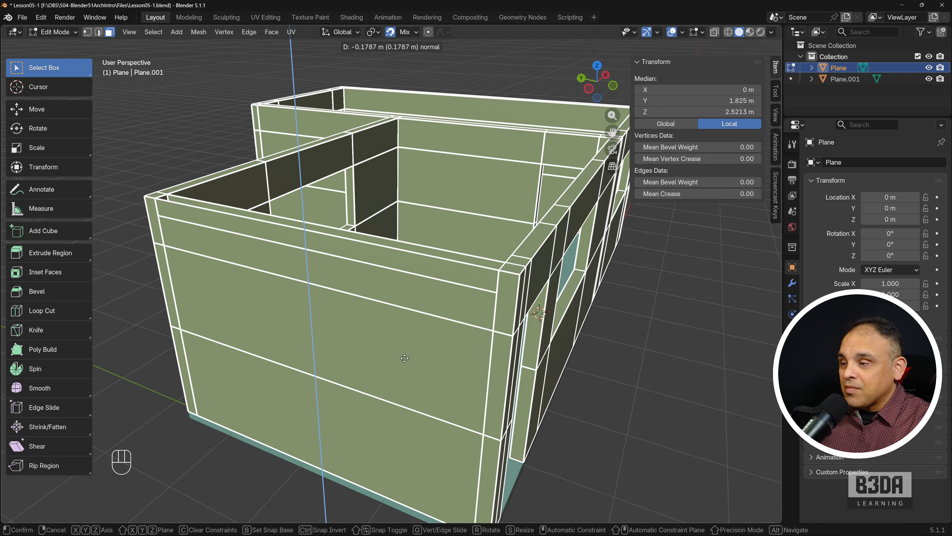
pyautogui.click(413, 330)
pyautogui.moveTo(413, 329)
pyautogui.mouseDown(button='middle')
pyautogui.moveTo(338, 330)
pyautogui.moveTo(424, 331)
pyautogui.moveTo(450, 382)
pyautogui.moveTo(411, 332)
pyautogui.mouseUp(button='middle')
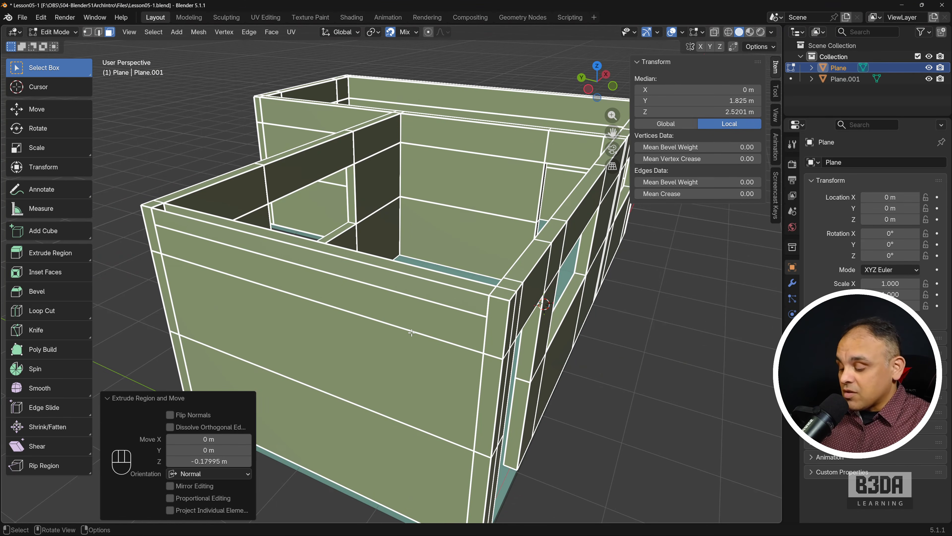
pyautogui.hotkey('ctrl', 'z')
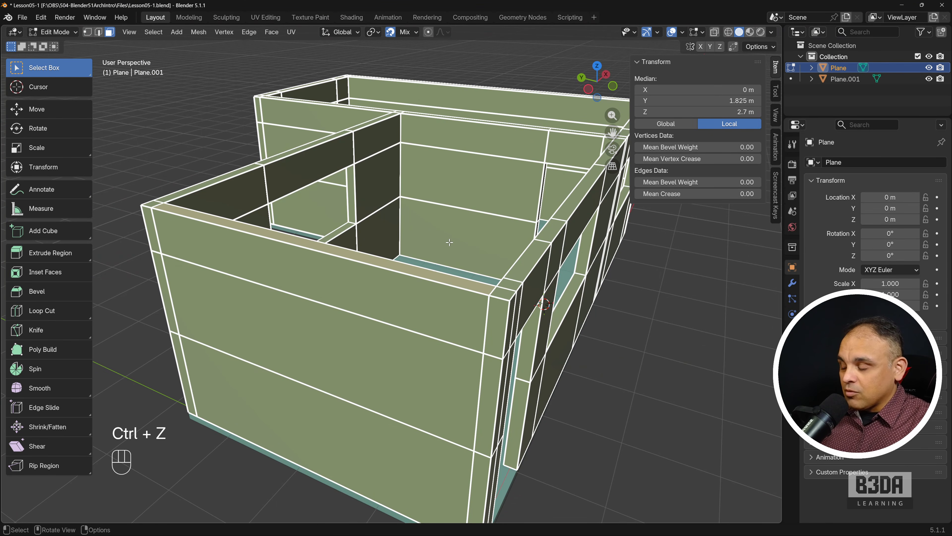
# - Lower the end wall's selected top face by 0.15 m with Extrude Manifold
pyautogui.hotkey('alt', 'e')
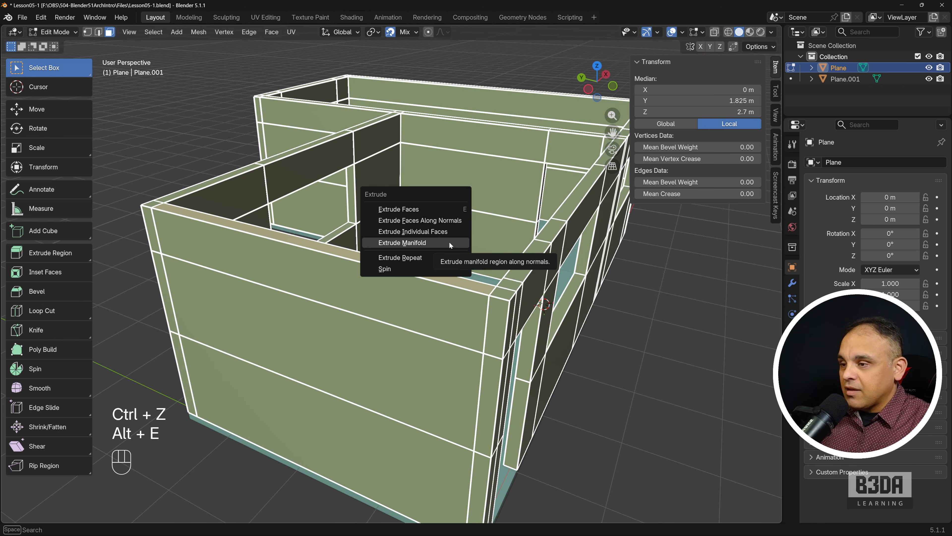
pyautogui.click(450, 242)
pyautogui.write('-(0.1')
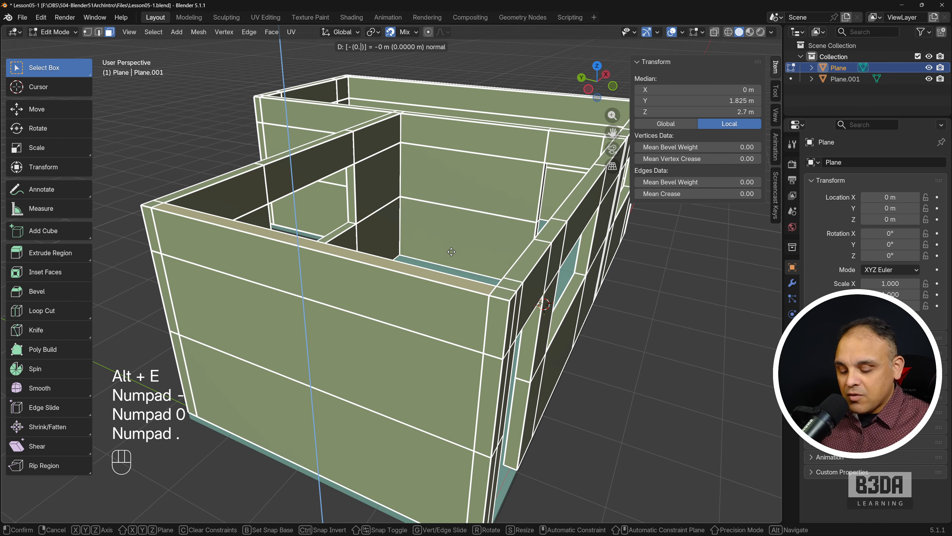
pyautogui.write('5')
pyautogui.press('KP_Enter')
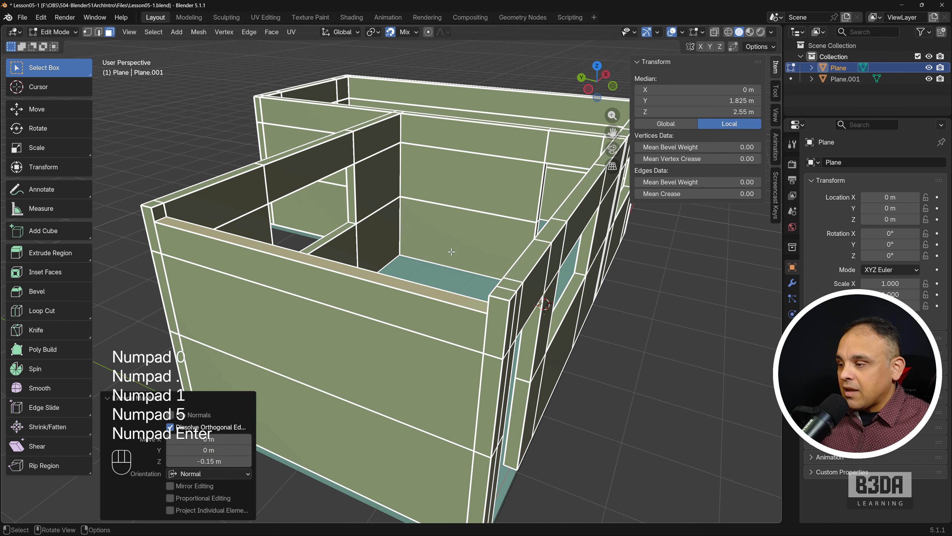
# - Leave Edit Mode, deselect the walls and view the whole building from above its outer corner
pyautogui.scroll(-2, 409, 257)
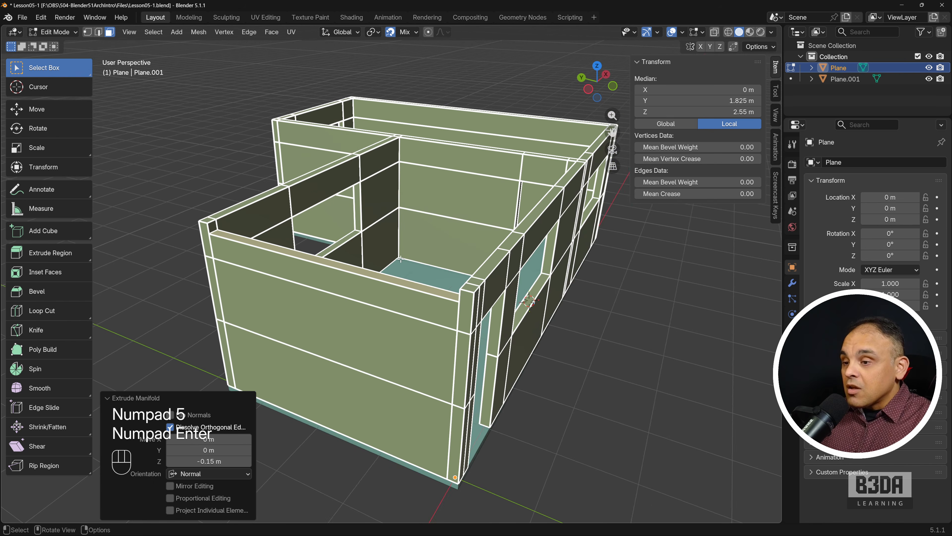
pyautogui.keyDown('shift'); pyautogui.moveTo(410, 257); pyautogui.dragTo(430, 274, button='middle'); pyautogui.keyUp('shift')
pyautogui.press('Tab')
pyautogui.click(172, 231)
pyautogui.moveTo(171, 231); pyautogui.dragTo(405, 324, button='middle')
pyautogui.keyDown('shift'); pyautogui.moveTo(343, 281); pyautogui.dragTo(382, 316, button='middle'); pyautogui.keyUp('shift')
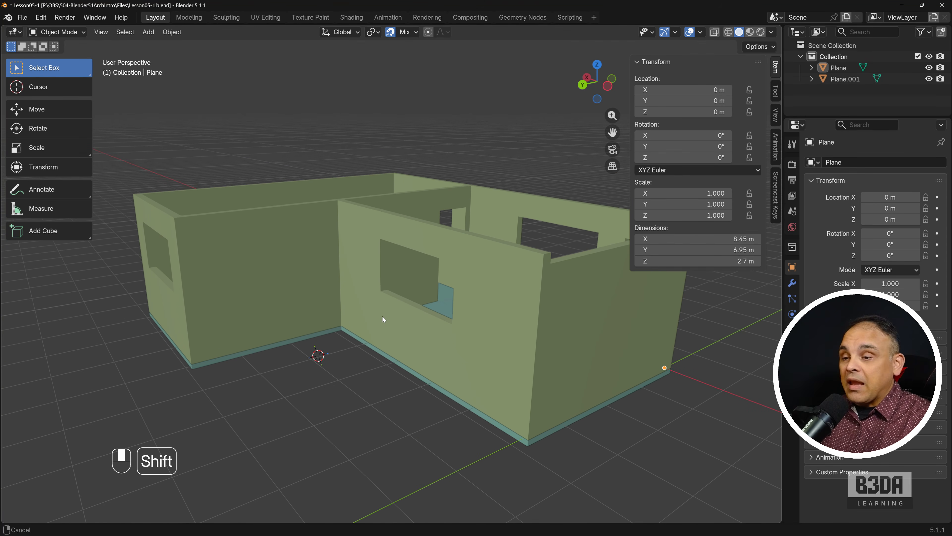
pyautogui.moveTo(473, 333); pyautogui.dragTo(405, 310, button='middle')
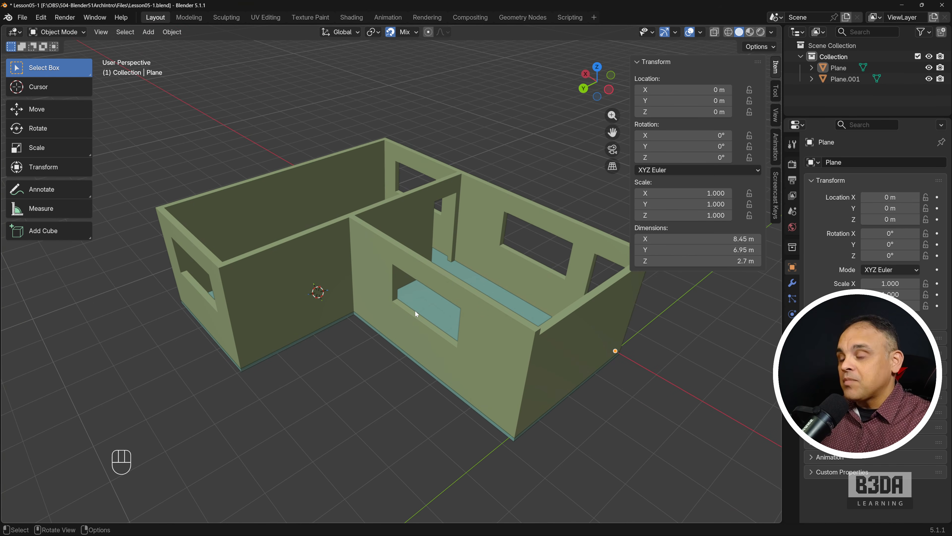
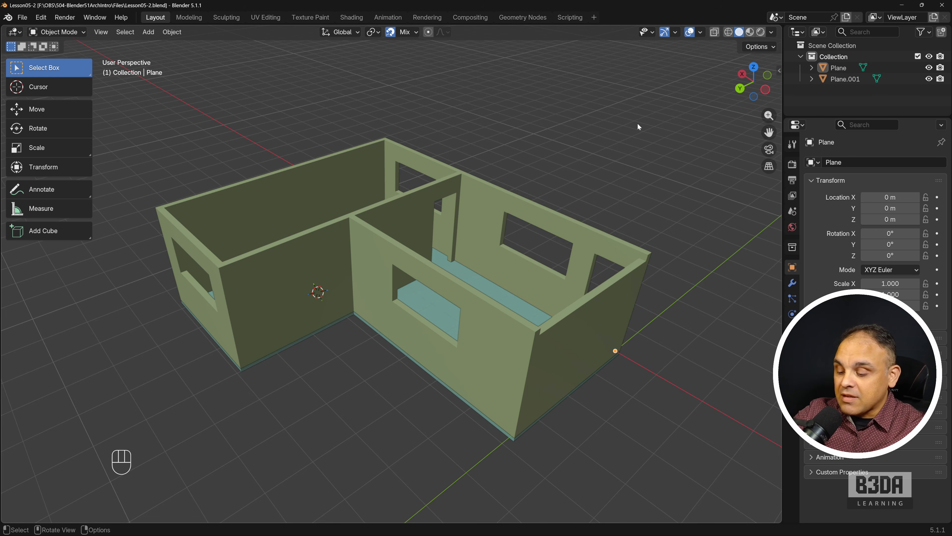
pyautogui.hotkey('ctrl', 'shift', 't')
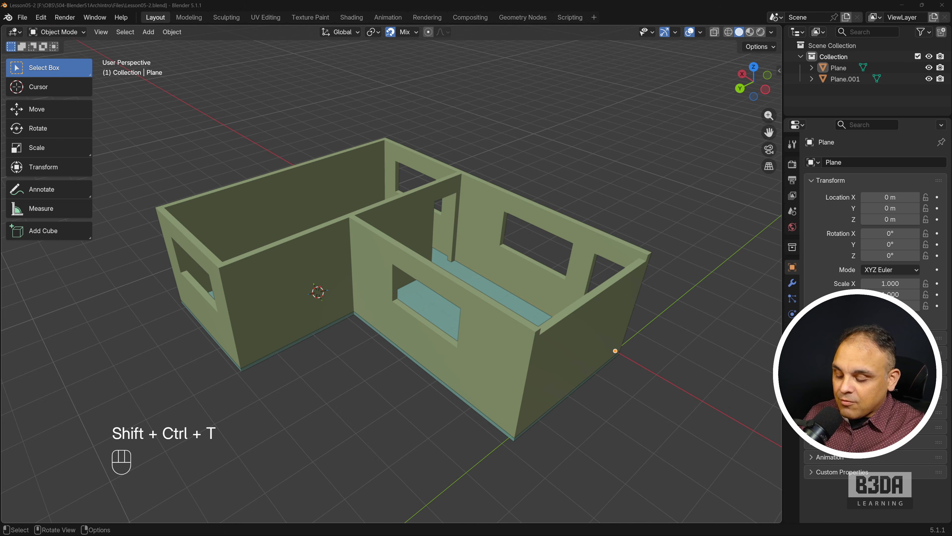
pyautogui.write('OBJ ')
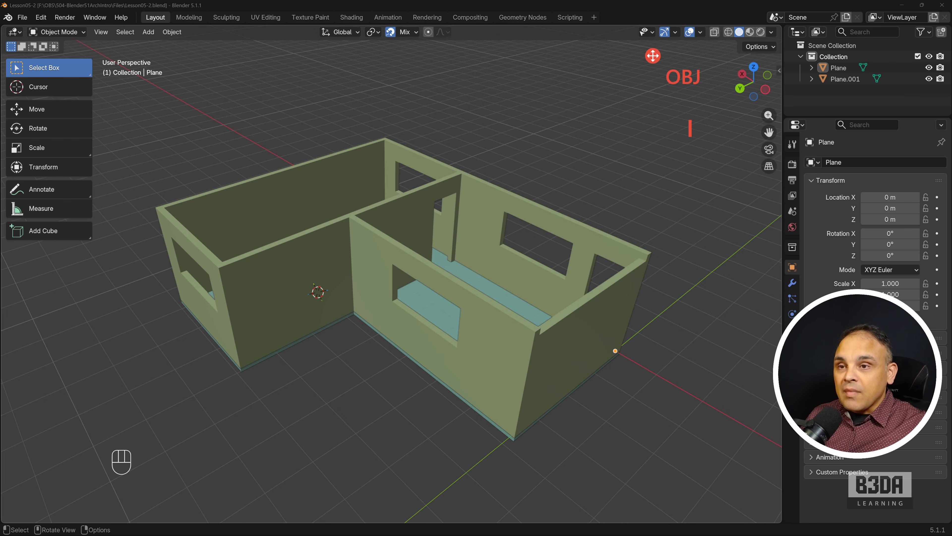
pyautogui.write('FBX')
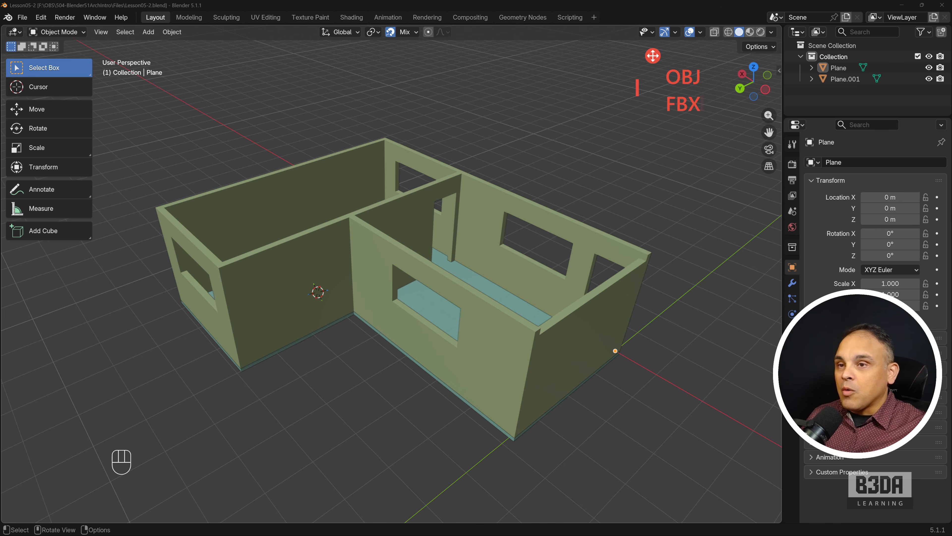
pyautogui.moveTo(653, 56); pyautogui.dragTo(669, 54)
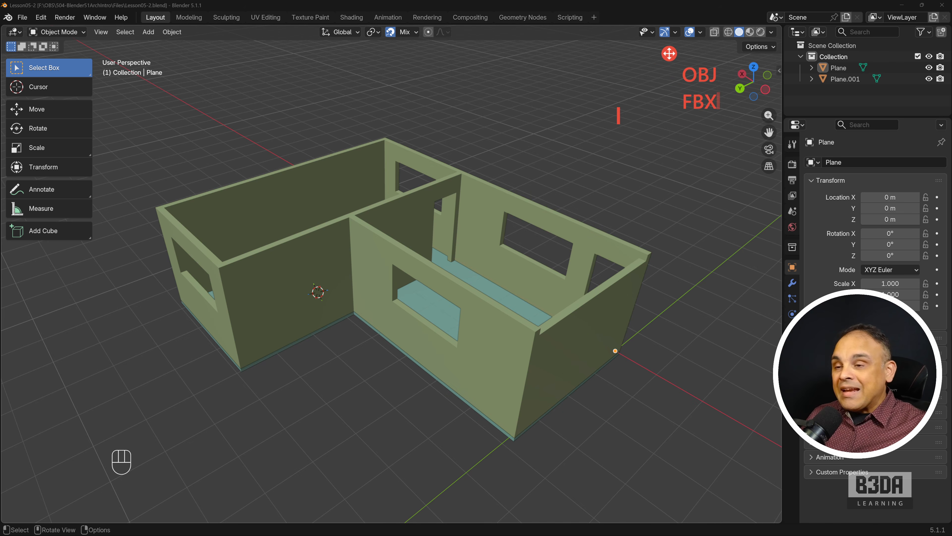
pyautogui.press('Escape')
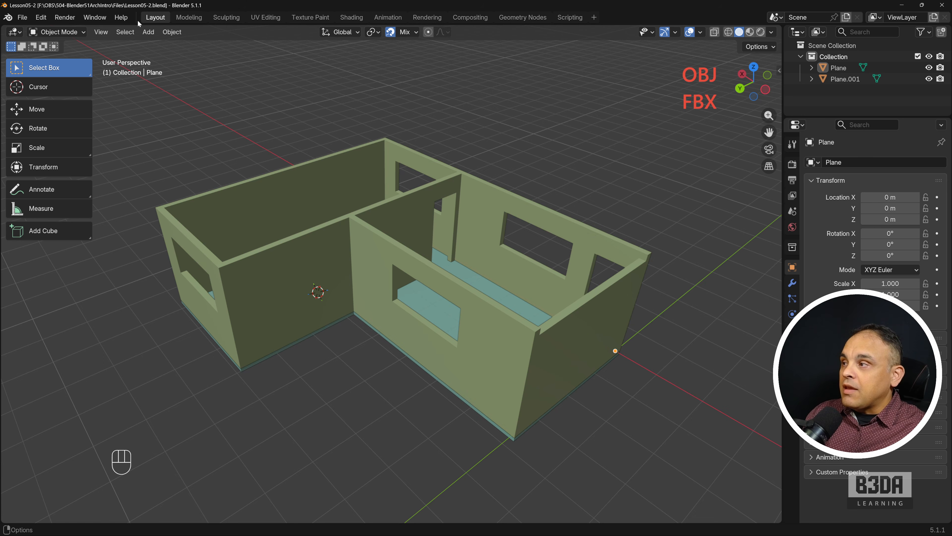
pyautogui.click(21, 18)
pyautogui.moveTo(71, 176)
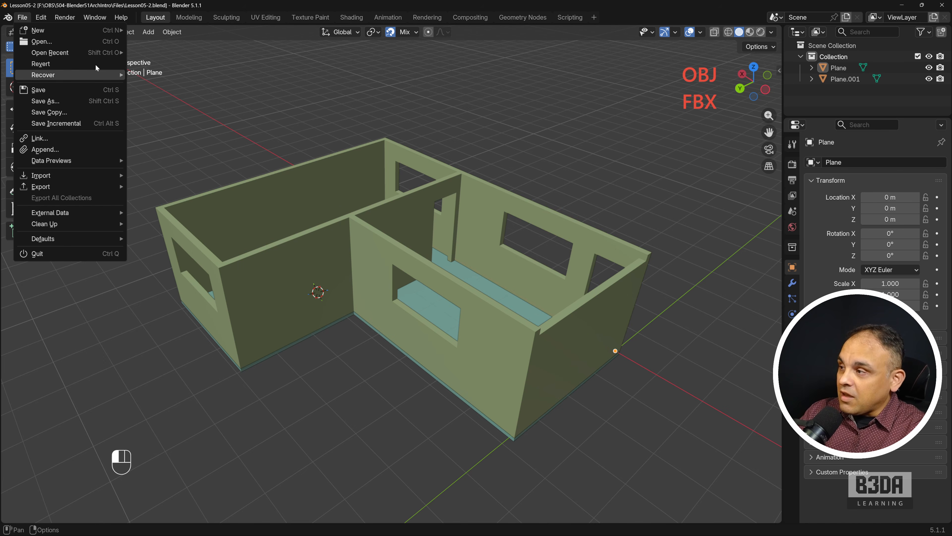
pyautogui.click(22, 17)
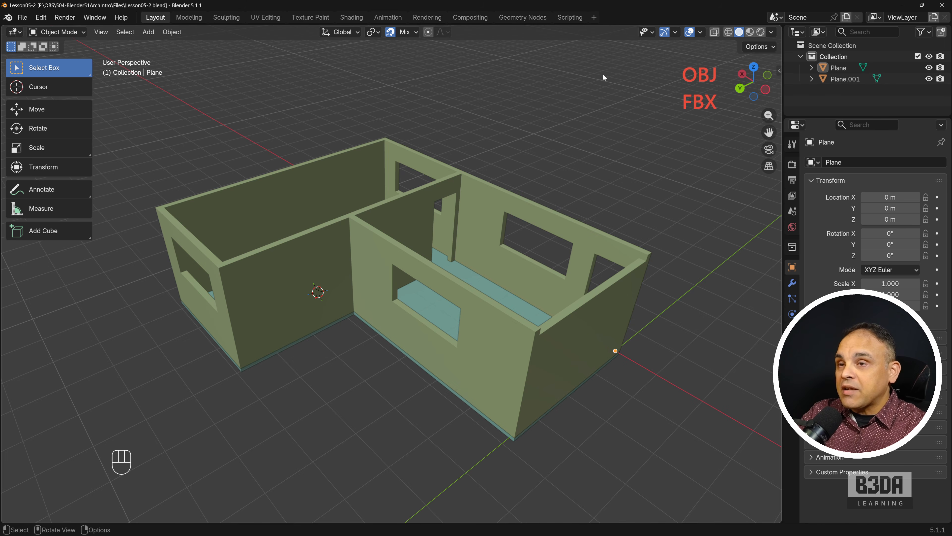
pyautogui.hotkey('ctrl', 'shift', '7')
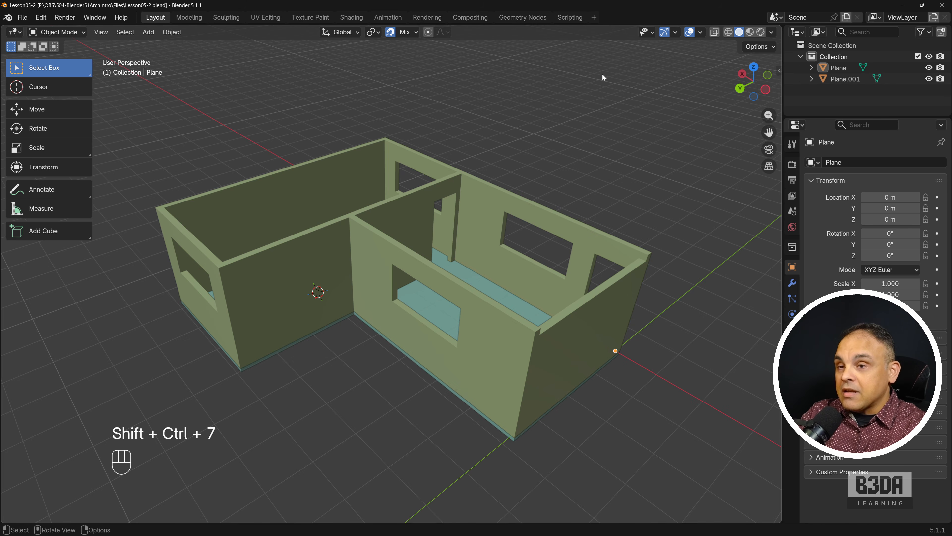
pyautogui.hotkey('ctrl', 'shift', '2')
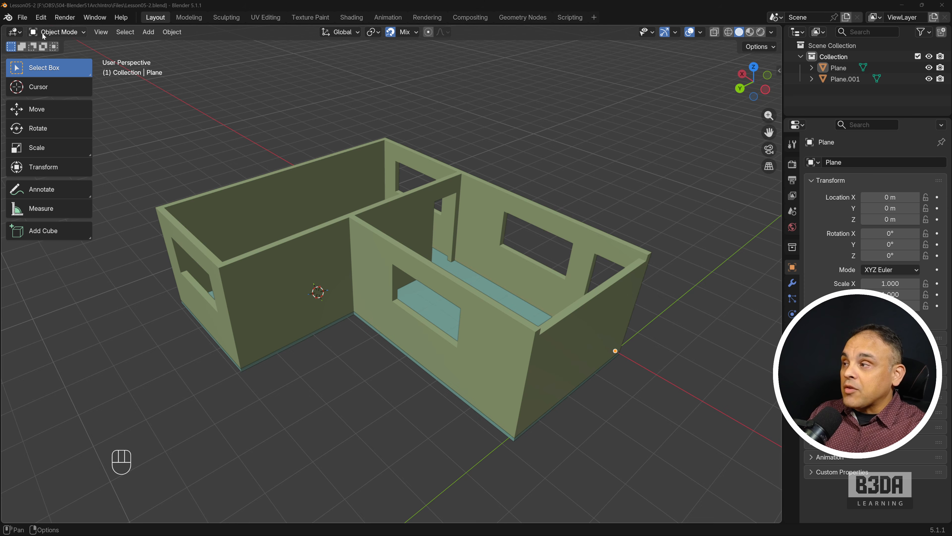
# - Examine the available add-ons in the Get Extensions section of the Preferences, then close the Preferences window
pyautogui.click(41, 18)
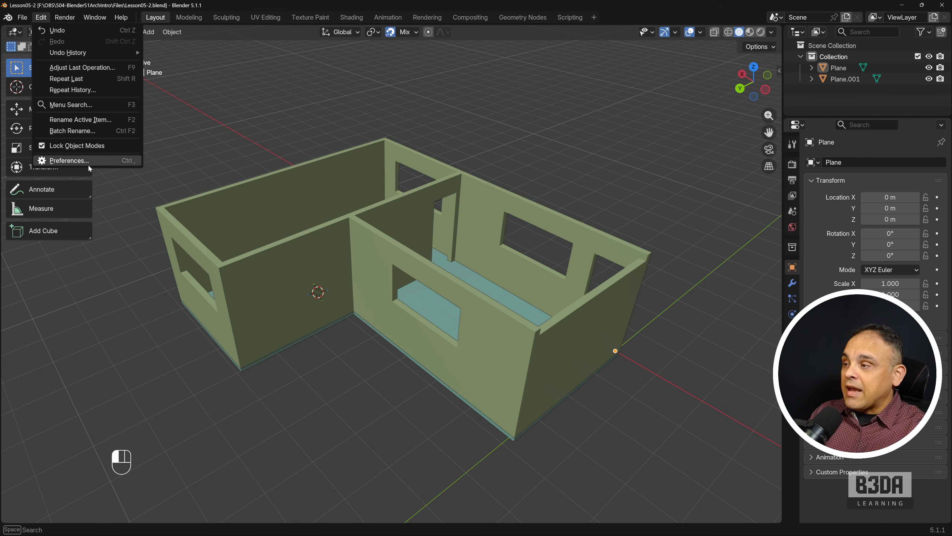
pyautogui.click(69, 160)
pyautogui.click(293, 247)
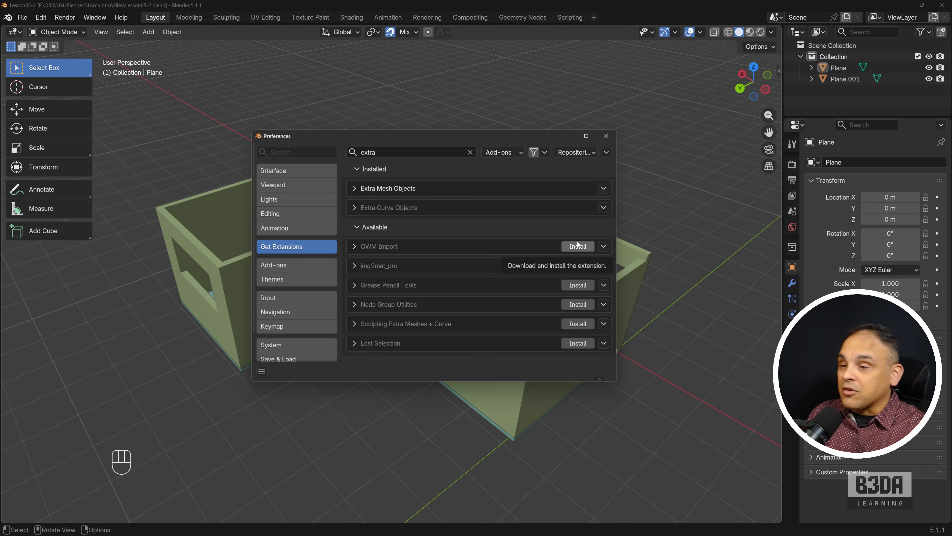
pyautogui.click(604, 136)
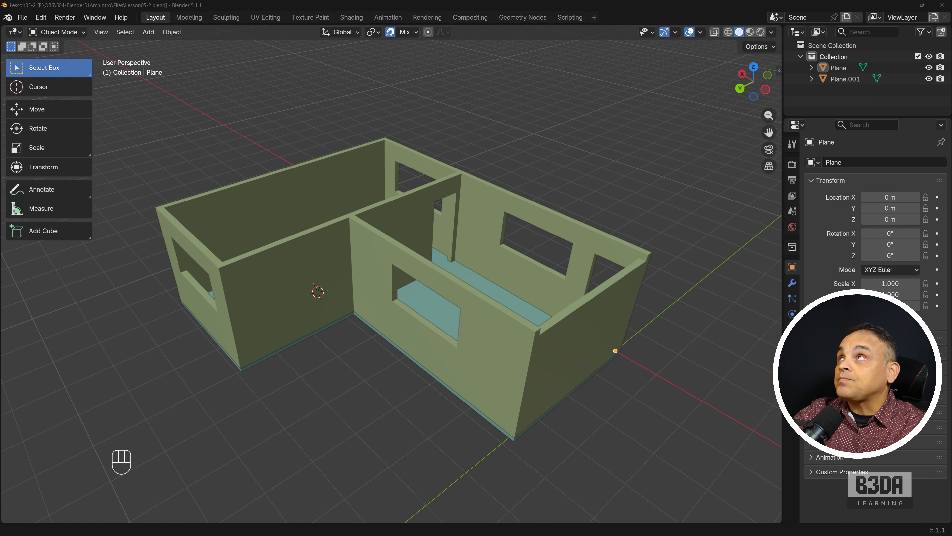
# - Switch to the browser and examine the downloadable assets of the Sketchup_Importer 0.27.0 release on GitHub
pyautogui.moveTo(429, 0)
pyautogui.mouseDown()
pyautogui.moveTo(473, 0)
pyautogui.moveTo(432, 0)
pyautogui.moveTo(420, 37)
pyautogui.moveTo(426, 98)
pyautogui.moveTo(425, 58)
pyautogui.mouseUp()
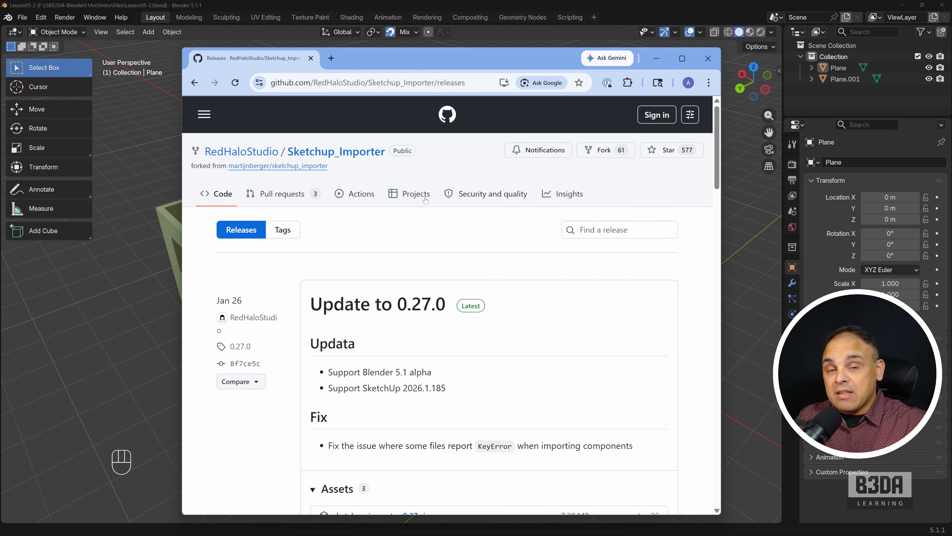
pyautogui.scroll(-4, 525, 350)
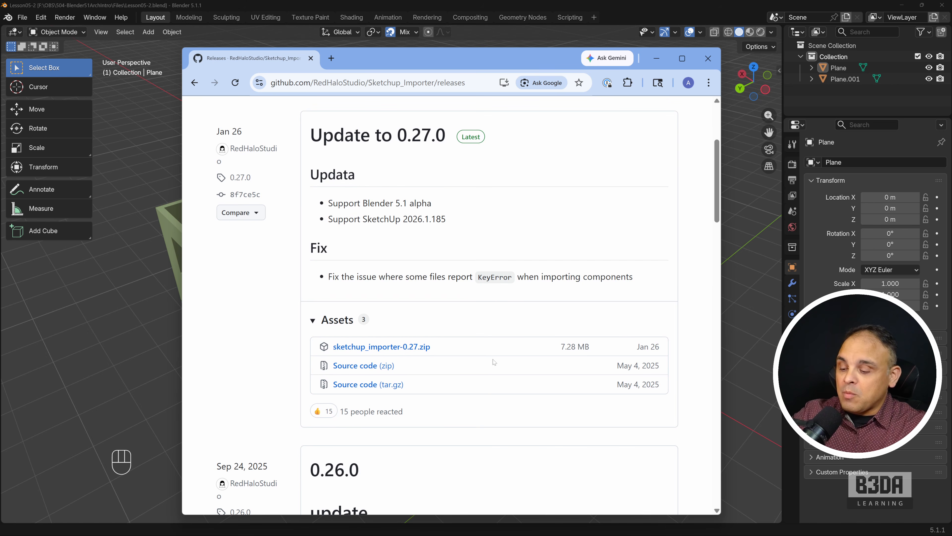
pyautogui.moveTo(296, 309)
pyautogui.mouseDown()
pyautogui.moveTo(467, 357)
pyautogui.moveTo(302, 356)
pyautogui.moveTo(306, 315)
pyautogui.mouseUp()
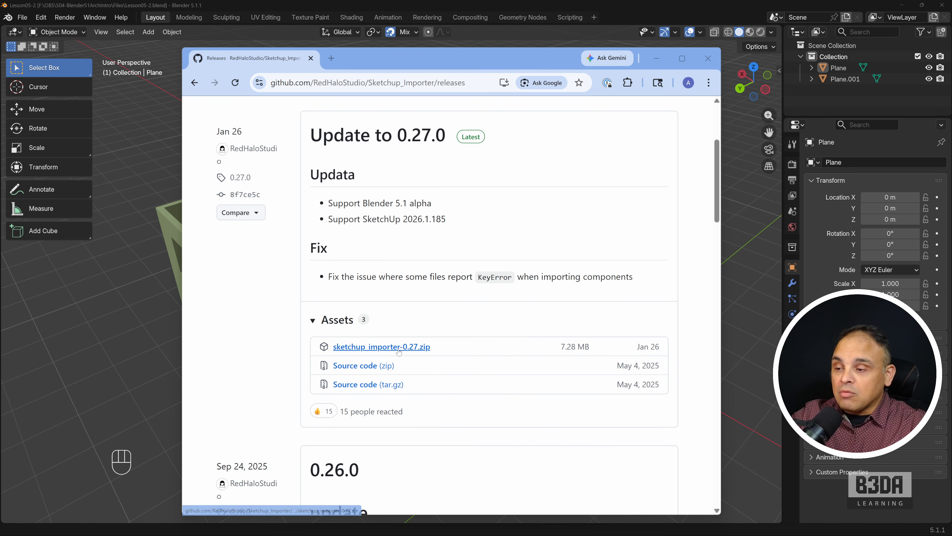
pyautogui.click(657, 60)
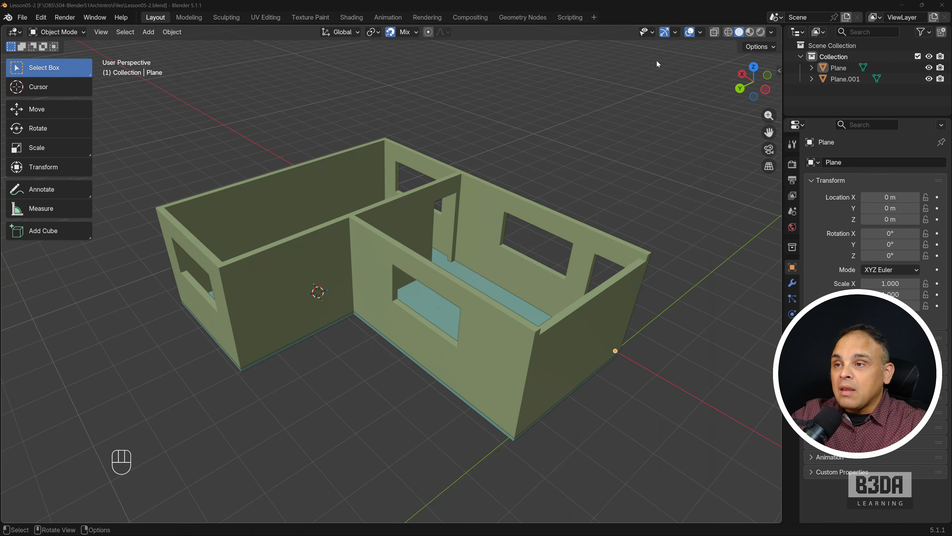
# - Switch to Blender and enable the SketchUp Importer add-on in the Preferences
pyautogui.click(41, 18)
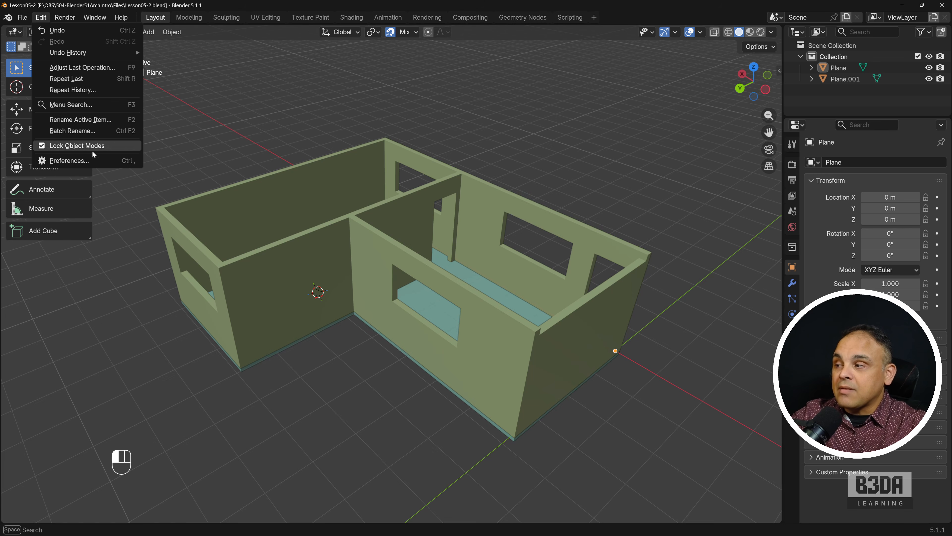
pyautogui.click(94, 162)
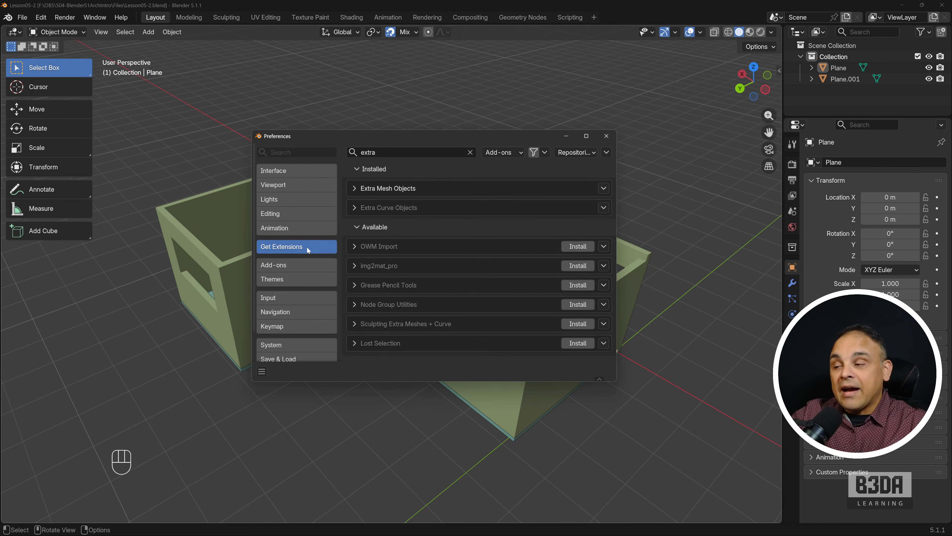
pyautogui.click(310, 267)
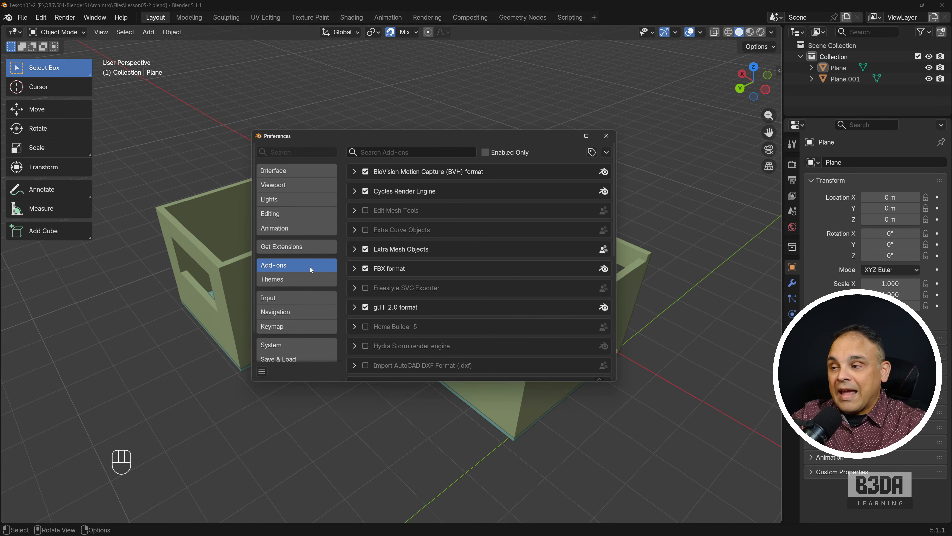
pyautogui.click(606, 155)
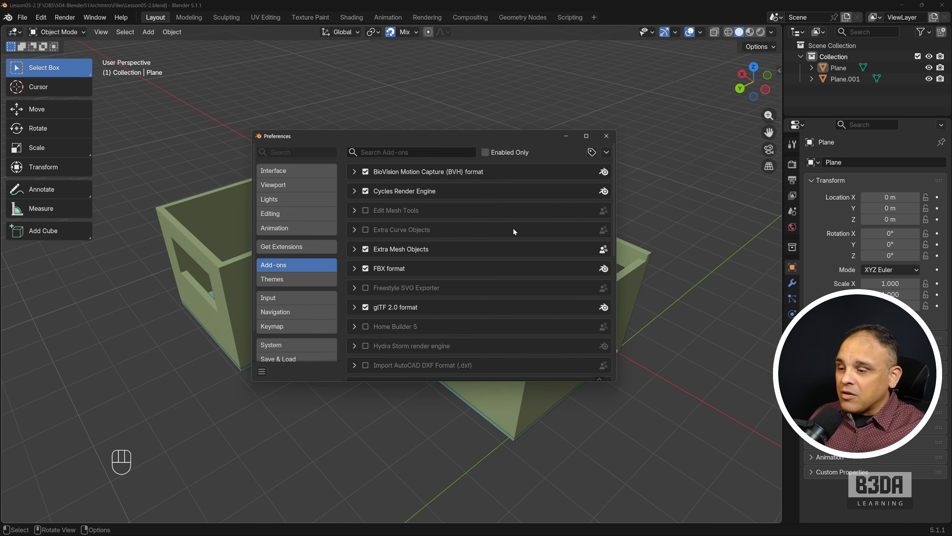
pyautogui.scroll(-10, 513, 228)
pyautogui.scroll(-2, 515, 236)
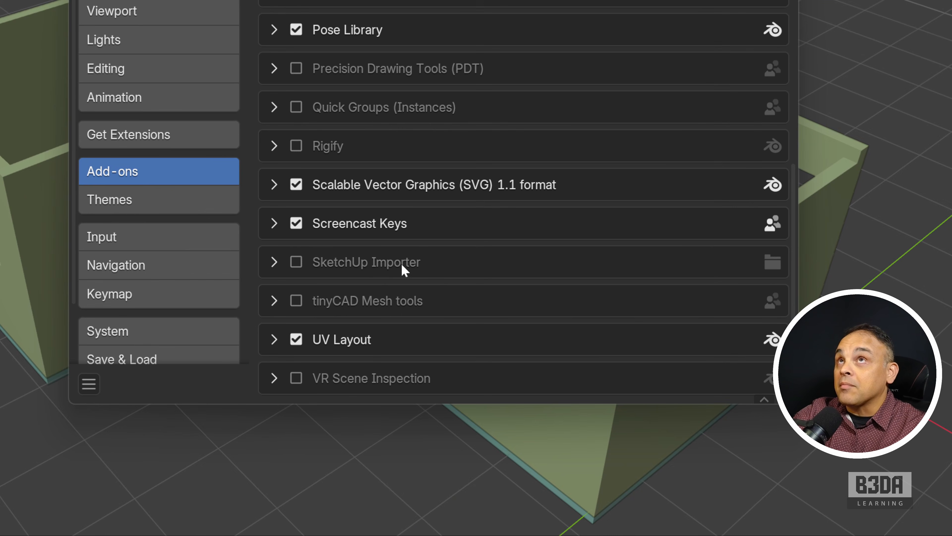
pyautogui.click(300, 264)
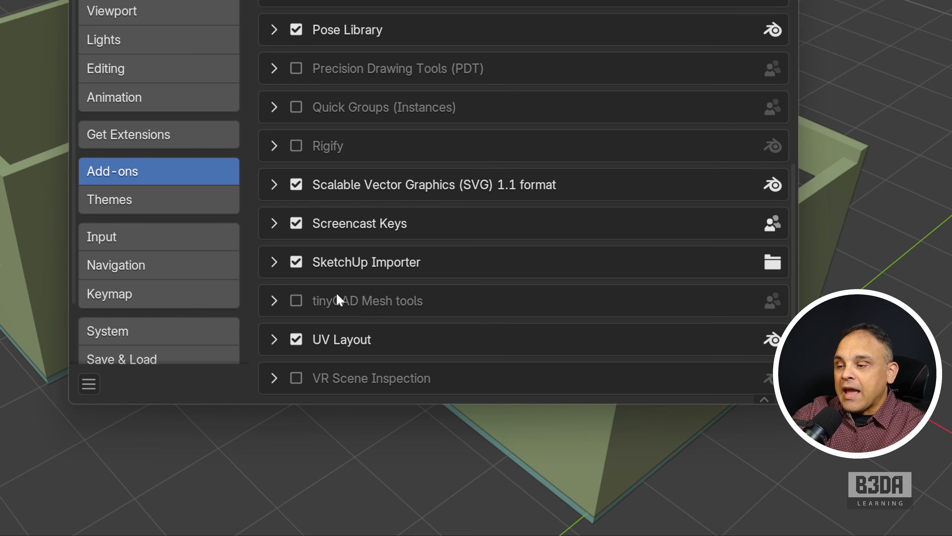
pyautogui.click(783, 1)
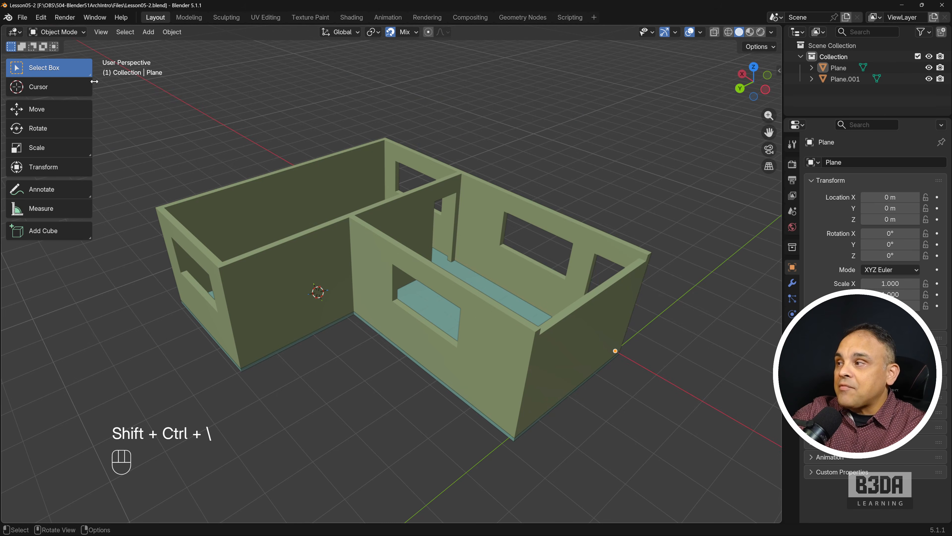
# - Check the import formats for the SketchUp (.skp) option
pyautogui.click(23, 18)
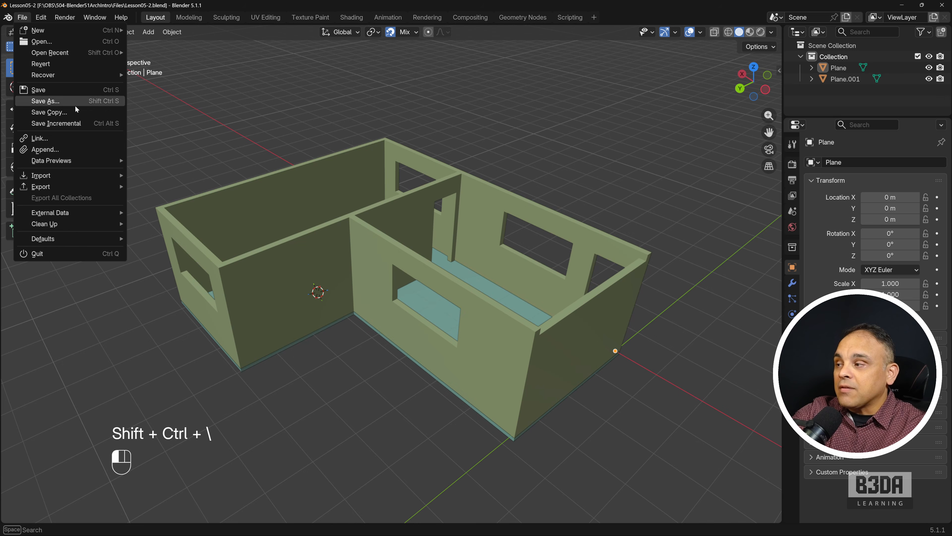
pyautogui.moveTo(91, 176)
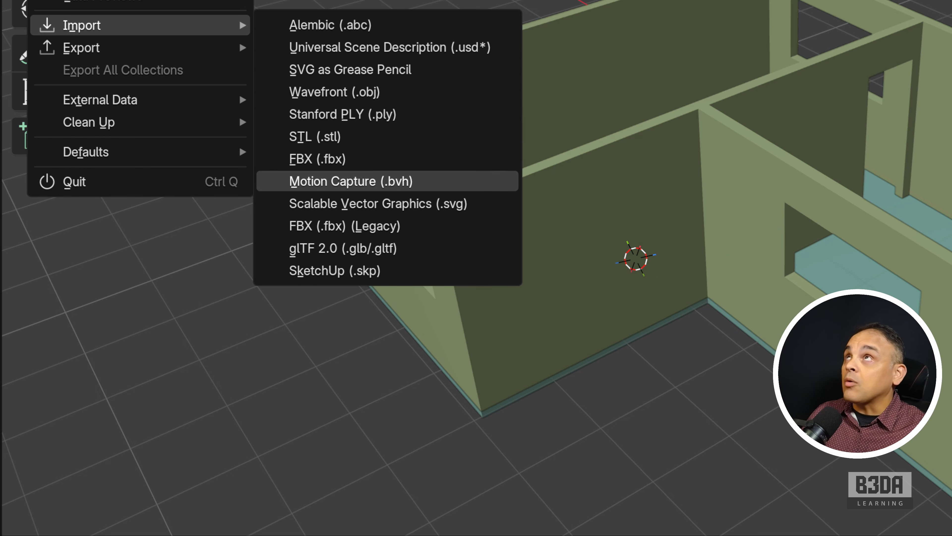
pyautogui.click(733, 246)
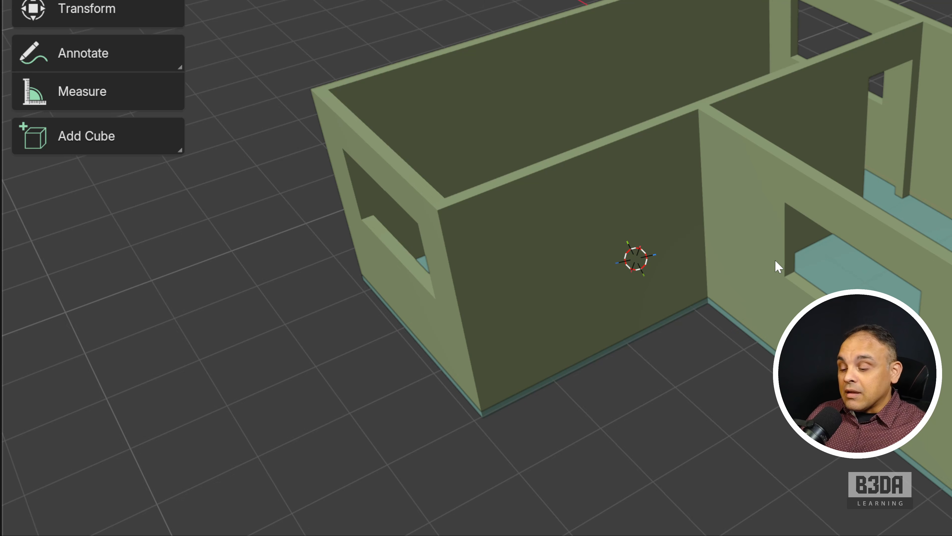
pyautogui.hotkey('ctrl', 'shift', '\\')
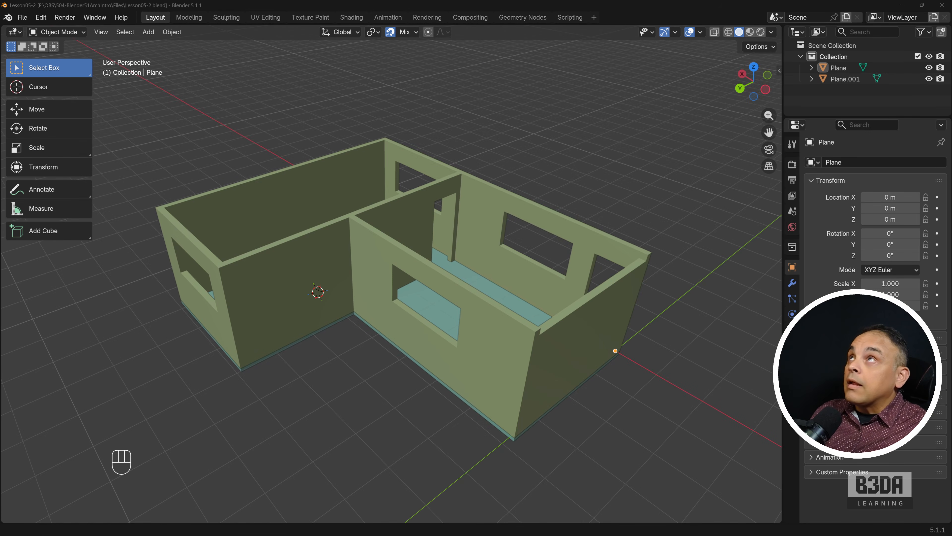
# - Switch to the browser's 3D Warehouse results for "lounge chair", accept the cookie notice and browse the models
pyautogui.moveTo(614, 0); pyautogui.dragTo(438, 41)
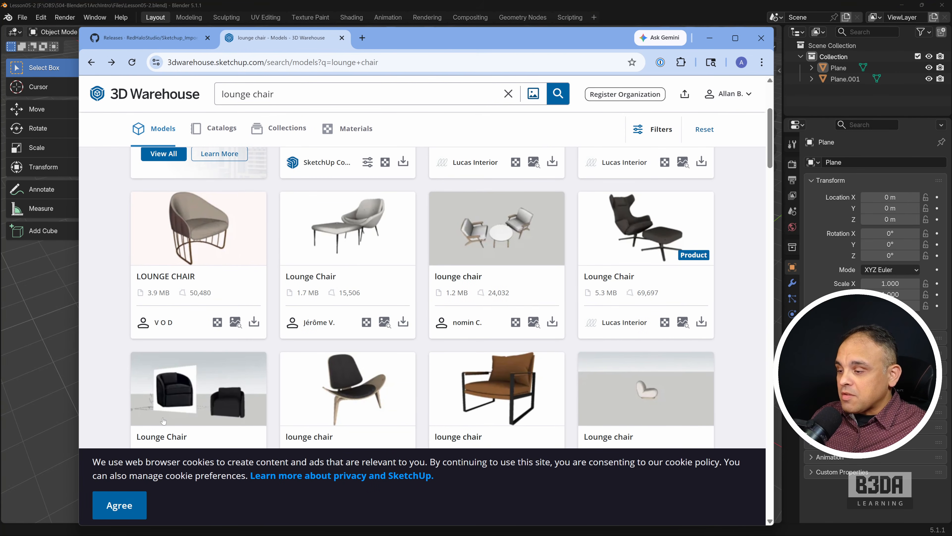
pyautogui.click(126, 507)
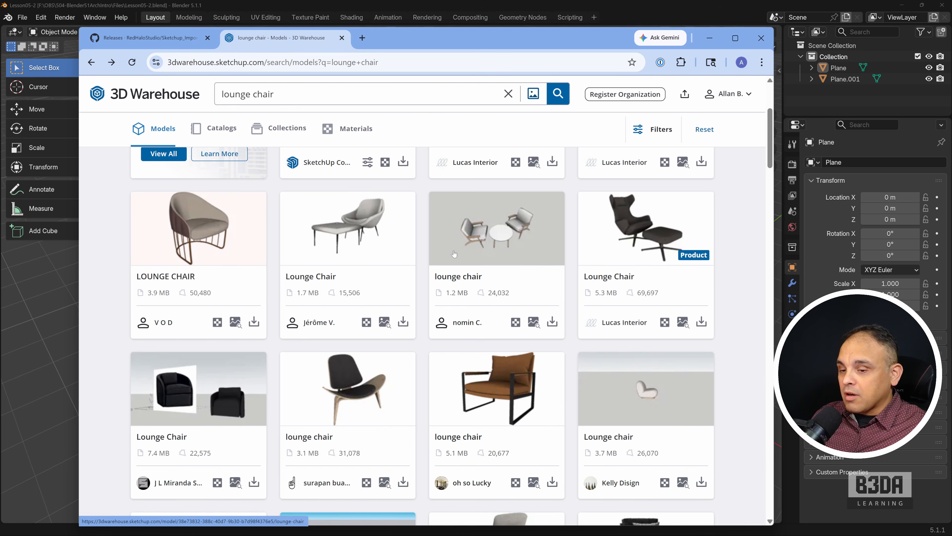
pyautogui.scroll(-3, 454, 256)
pyautogui.scroll(-2, 454, 255)
pyautogui.scroll(6, 562, 297)
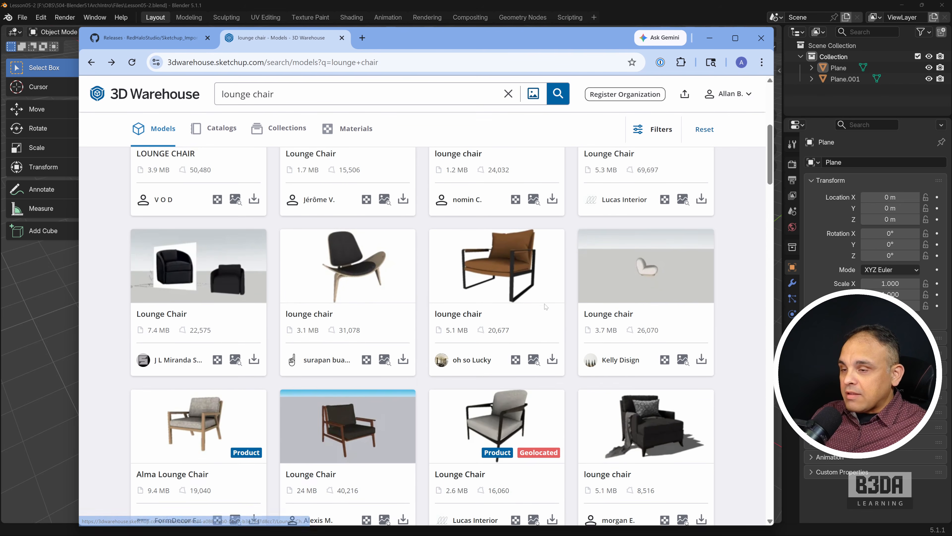
pyautogui.scroll(-1, 643, 278)
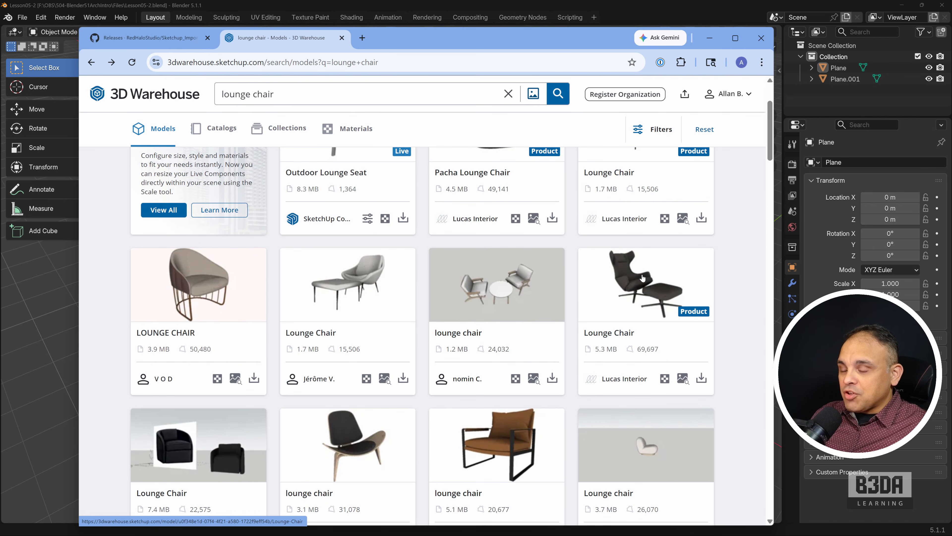
# - Open the dark Lounge Chair product model with footstool and download it as a SketchUp File
pyautogui.click(642, 277)
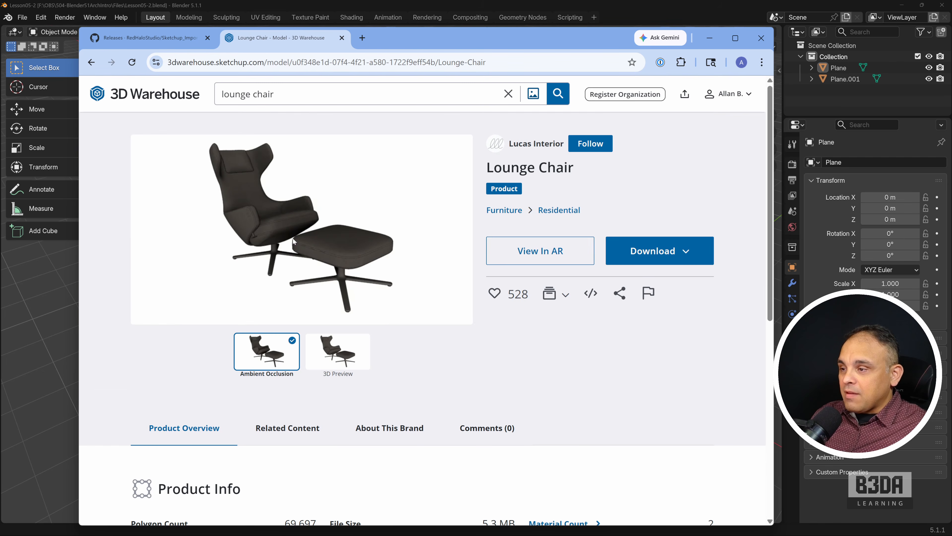
pyautogui.click(685, 254)
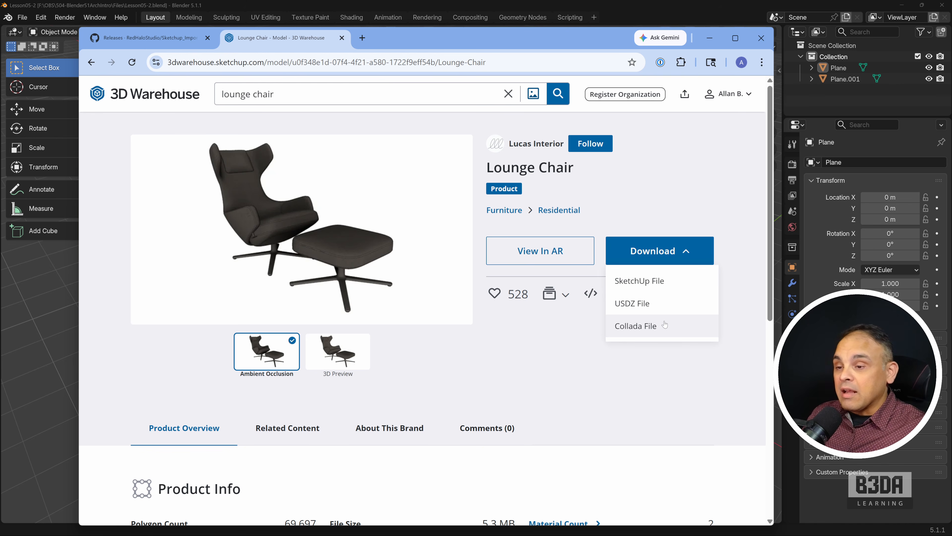
pyautogui.click(673, 288)
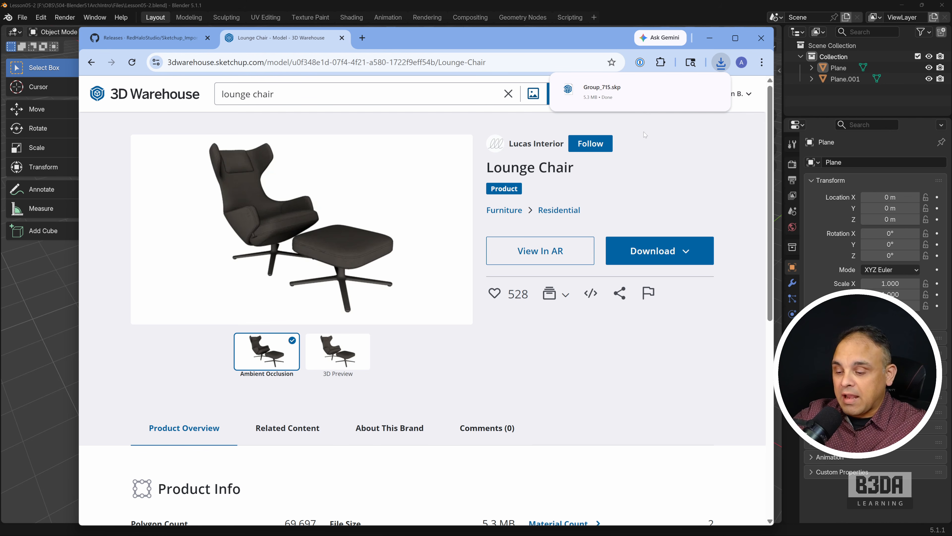
# - Switch to Blender and import Group_715.skp as a SketchUp model, keeping the preset import options
pyautogui.moveTo(528, 34); pyautogui.dragTo(591, 1)
pyautogui.click(627, 132)
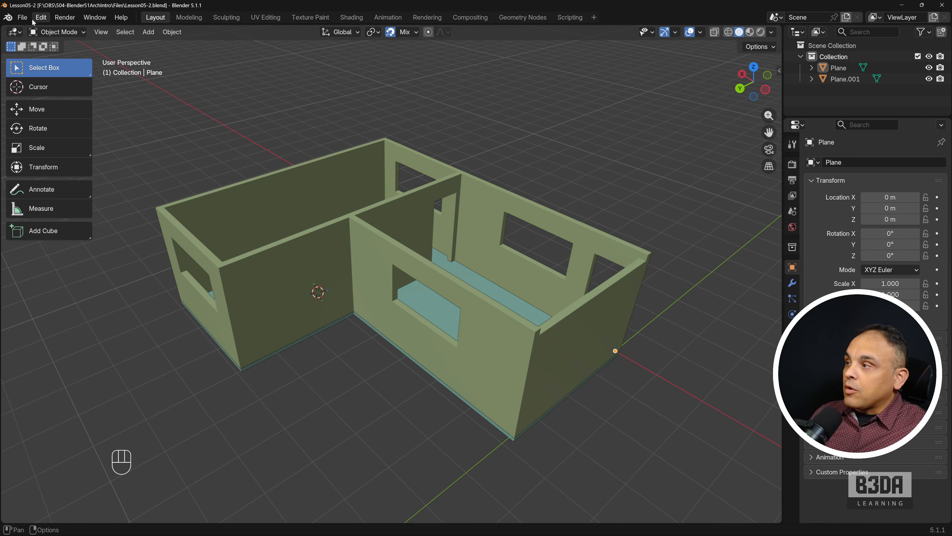
pyautogui.click(22, 17)
pyautogui.moveTo(64, 175)
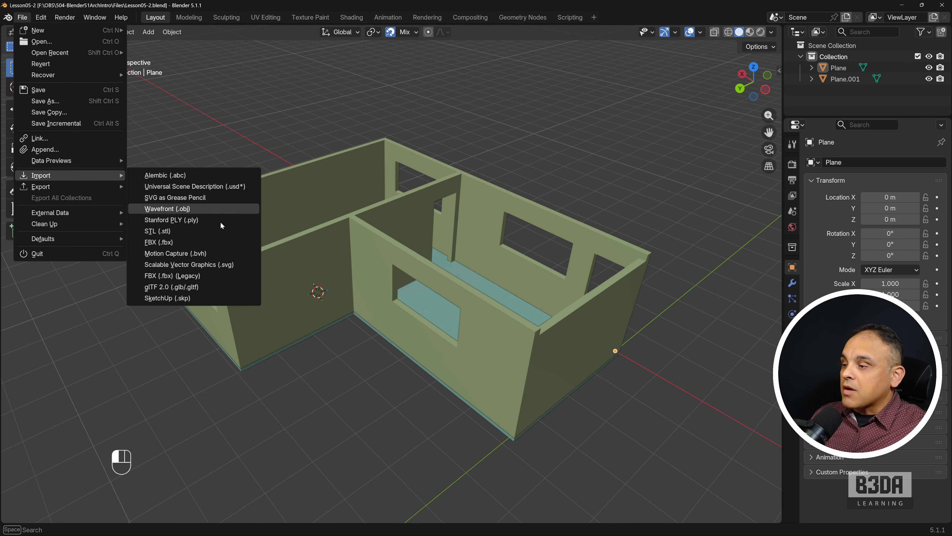
pyautogui.click(218, 298)
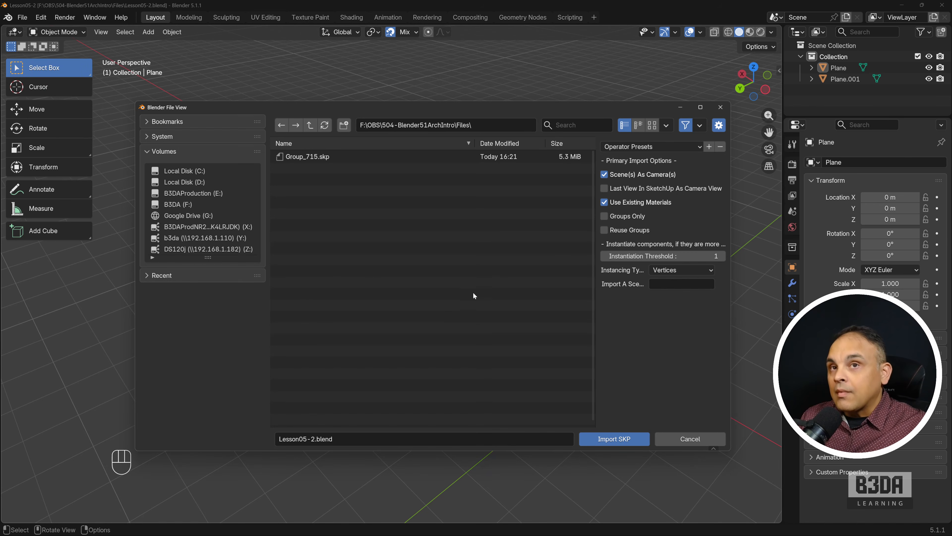
pyautogui.click(337, 158)
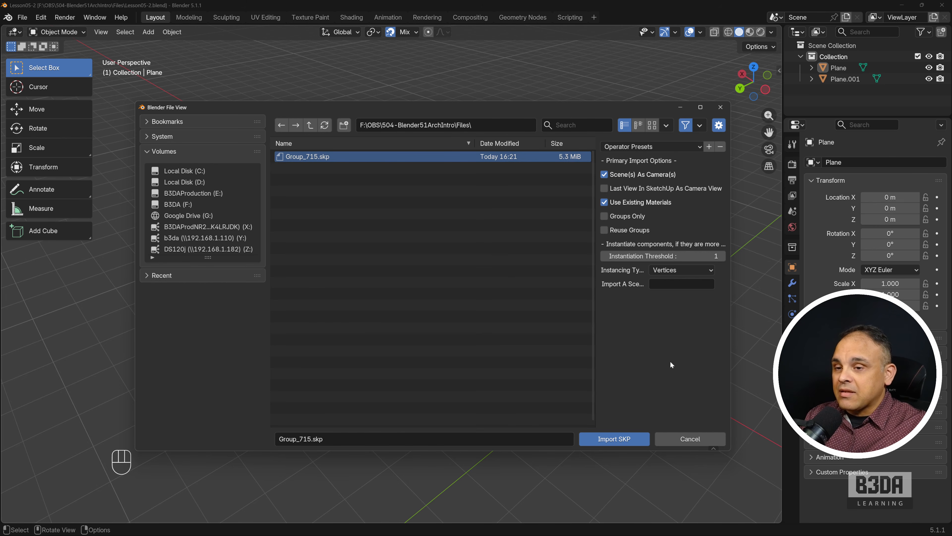
pyautogui.click(623, 442)
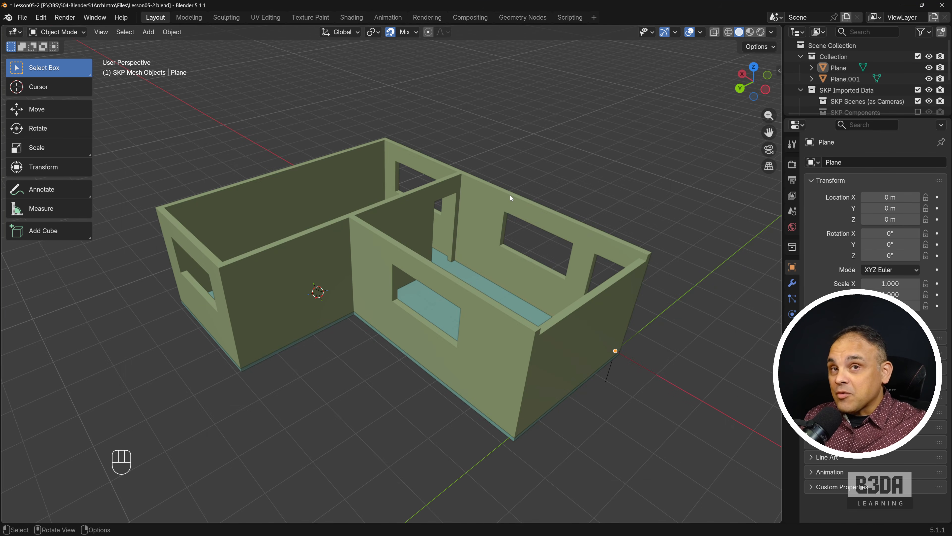
# - Enlarge the Outliner to show the whole SKP Imported Data hierarchy and locate the imported chair inside the house
pyautogui.moveTo(823, 117); pyautogui.dragTo(868, 191)
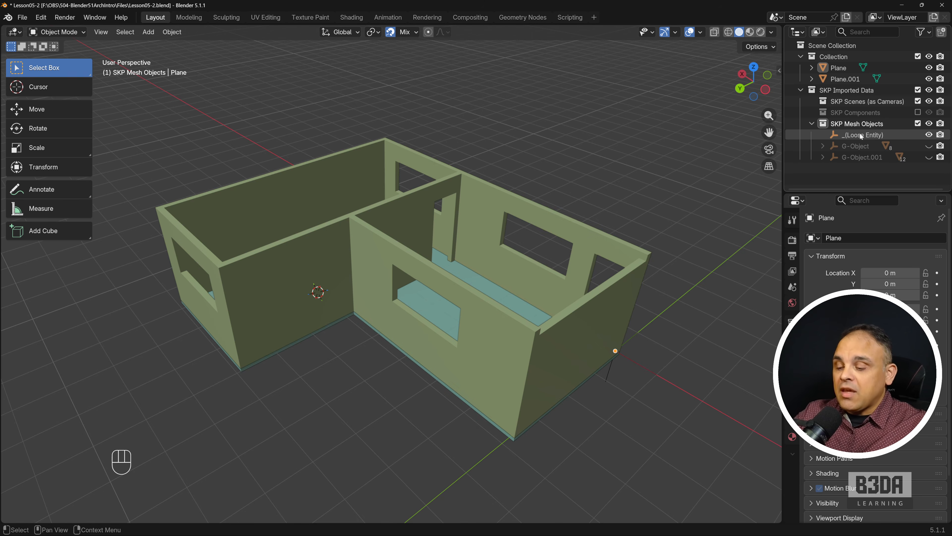
pyautogui.hotkey('ctrl', 'shift', '\\')
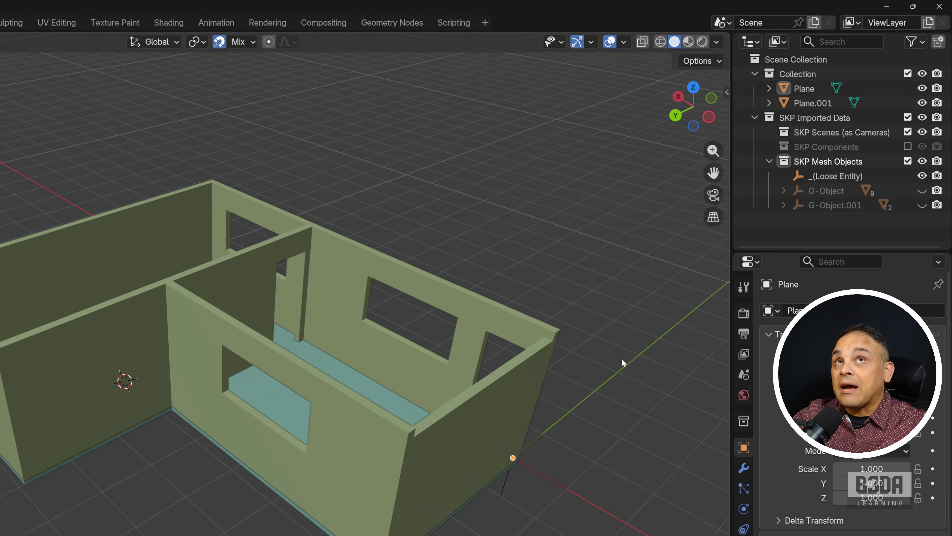
pyautogui.moveTo(674, 323); pyautogui.dragTo(577, 304, button='middle')
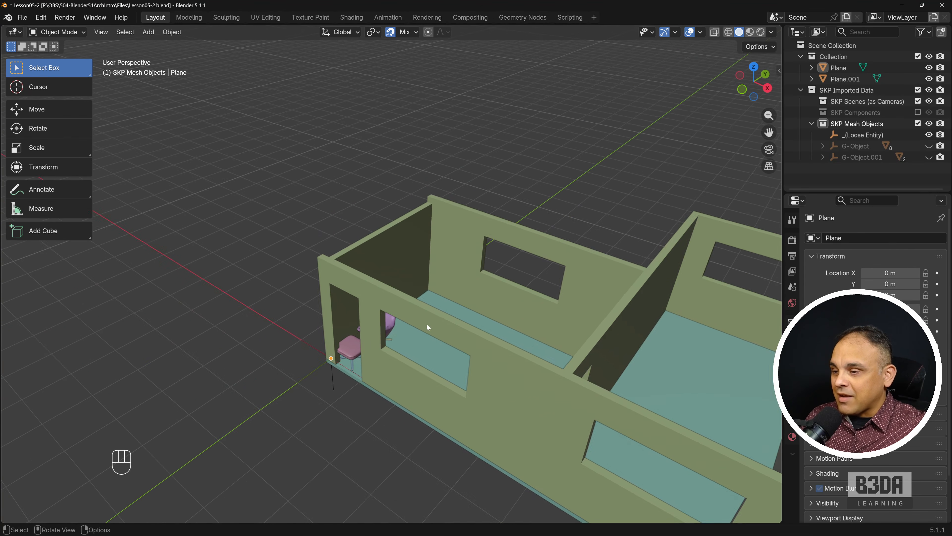
pyautogui.scroll(4, 428, 325)
pyautogui.moveTo(429, 328); pyautogui.dragTo(390, 327, button='middle')
# - Try selecting the imported footstool and chair, including the range from _(Loose Entity) to G-Object.001 in the Outliner
pyautogui.click(322, 355)
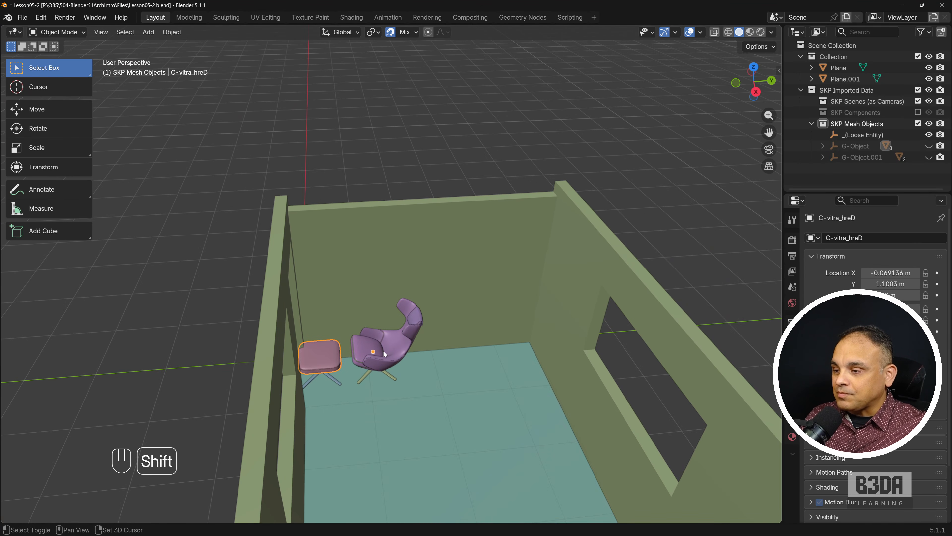
pyautogui.keyDown('shift'); pyautogui.click(369, 350); pyautogui.keyUp('shift')
pyautogui.click(852, 136)
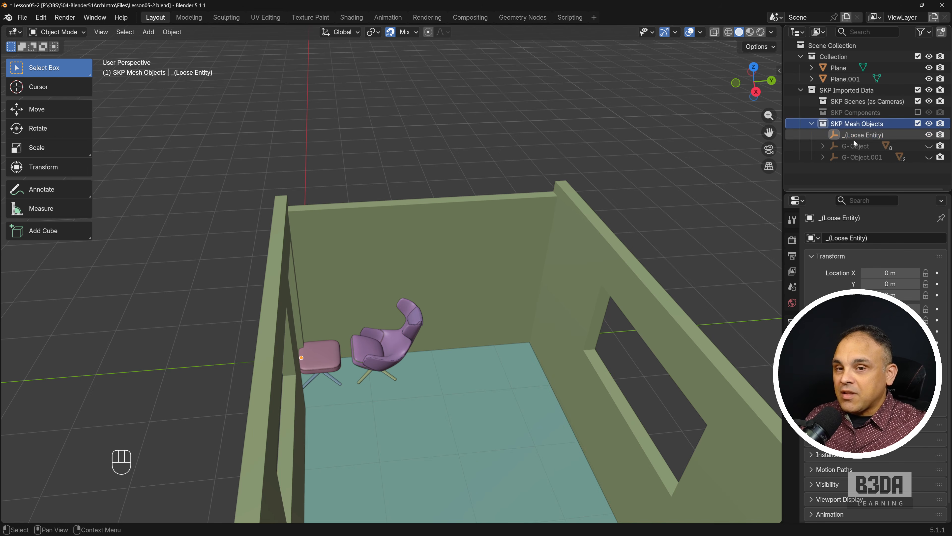
pyautogui.keyDown('shift'); pyautogui.click(847, 155); pyautogui.keyUp('shift')
pyautogui.moveTo(504, 322); pyautogui.dragTo(456, 347, button='middle')
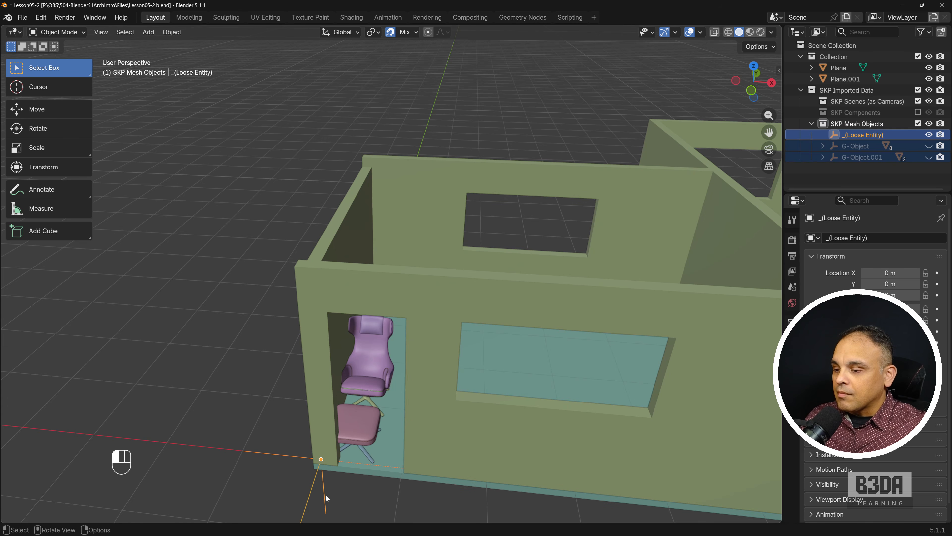
# - Select the footstool cushion, chair body and both leg bases one by one and try to move them
pyautogui.click(346, 436)
pyautogui.keyDown('shift'); pyautogui.click(376, 371); pyautogui.keyUp('shift')
pyautogui.keyDown('shift'); pyautogui.click(376, 369); pyautogui.keyUp('shift')
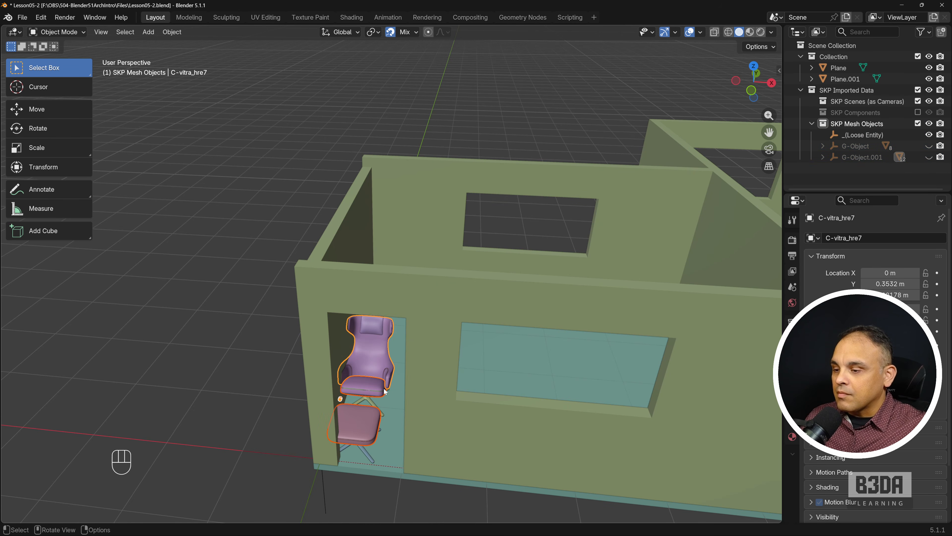
pyautogui.scroll(3, 385, 390)
pyautogui.keyDown('shift'); pyautogui.moveTo(382, 433); pyautogui.dragTo(426, 276, button='middle'); pyautogui.keyUp('shift')
pyautogui.keyDown('shift'); pyautogui.click(394, 344); pyautogui.keyUp('shift')
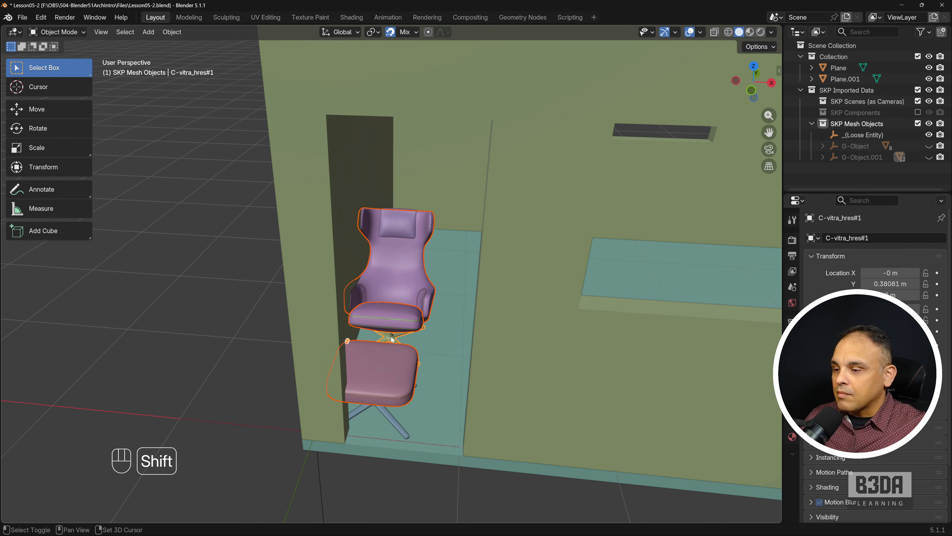
pyautogui.keyDown('shift'); pyautogui.click(391, 422); pyautogui.keyUp('shift')
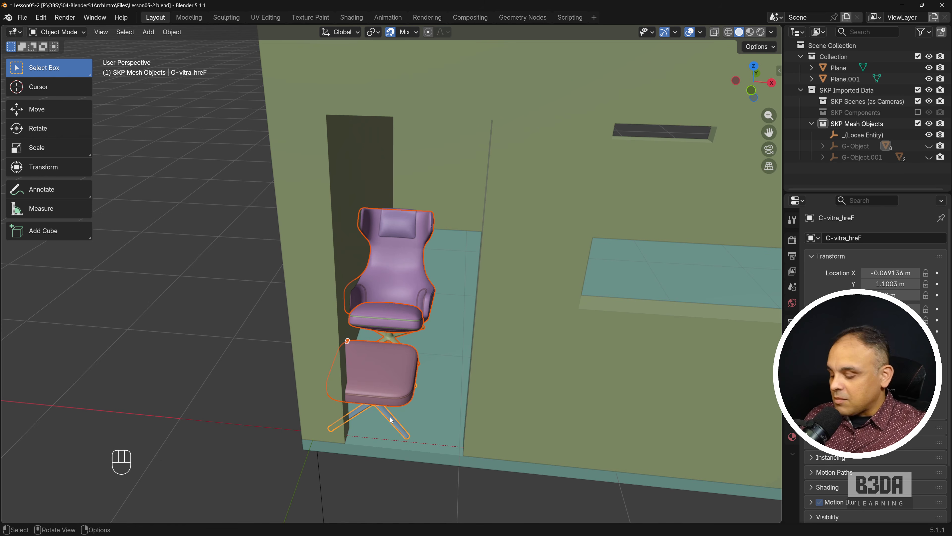
pyautogui.press('g')
pyautogui.press('Escape')
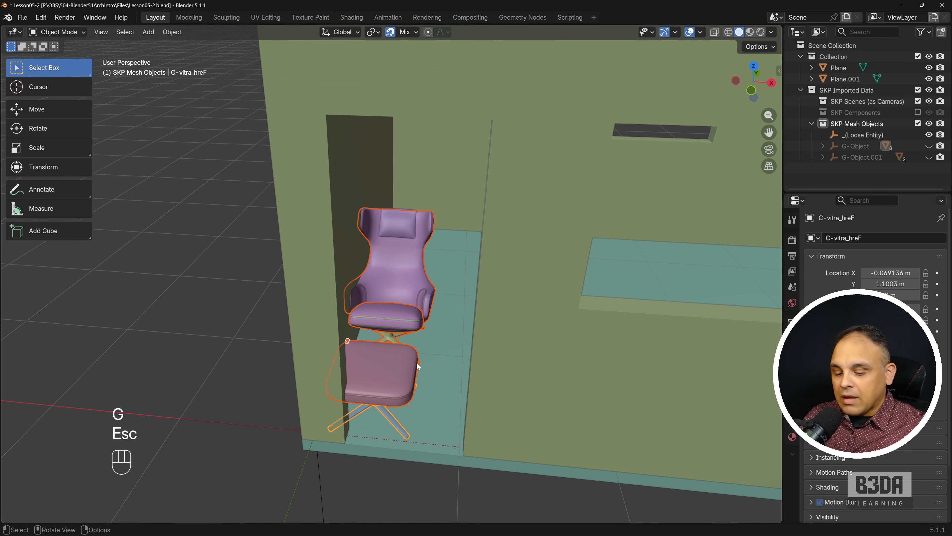
# - Show the scene as wireframe from above and box-select the area around the chair and footstool
pyautogui.press('KP_7')
pyautogui.scroll(-3, 412, 349)
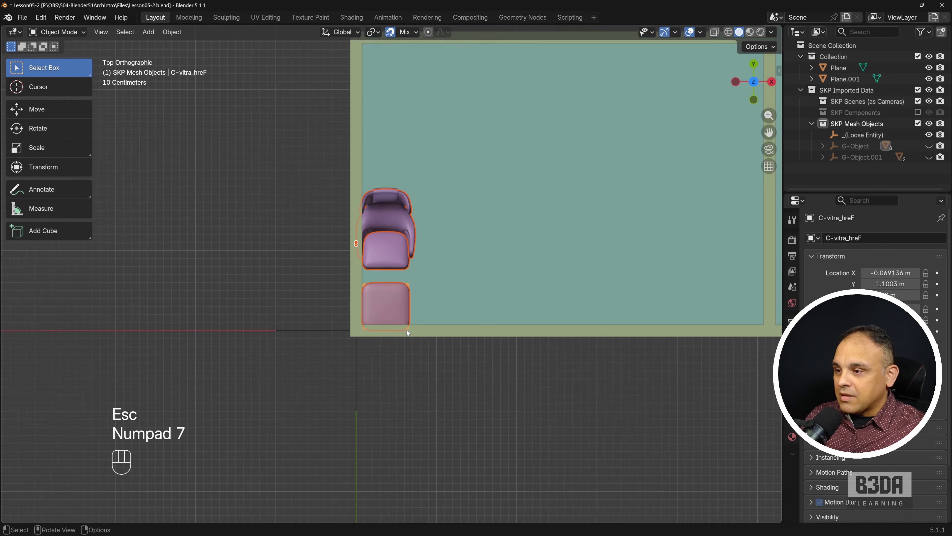
pyautogui.scroll(-3, 408, 332)
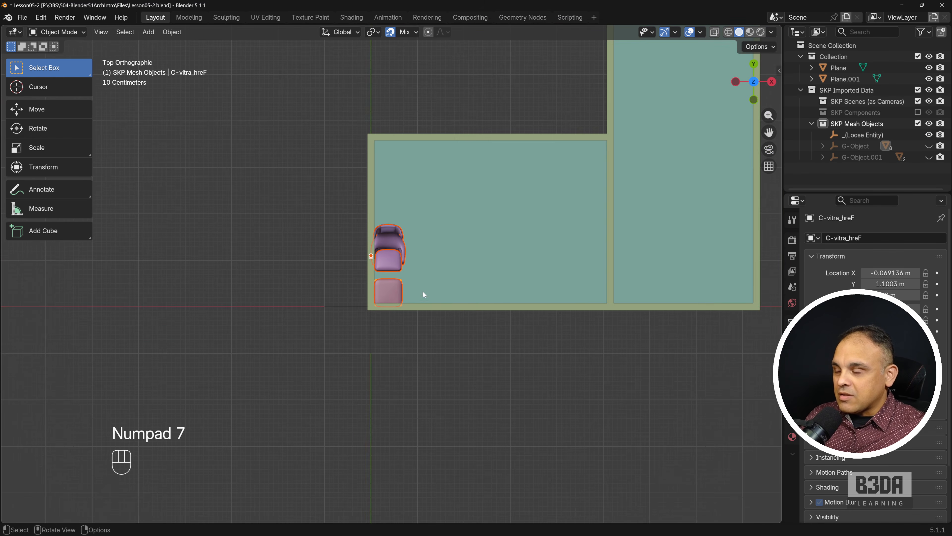
pyautogui.click(728, 32)
pyautogui.click(348, 276)
pyautogui.moveTo(329, 207)
pyautogui.mouseDown()
pyautogui.moveTo(419, 318)
pyautogui.moveTo(410, 324)
pyautogui.mouseUp()
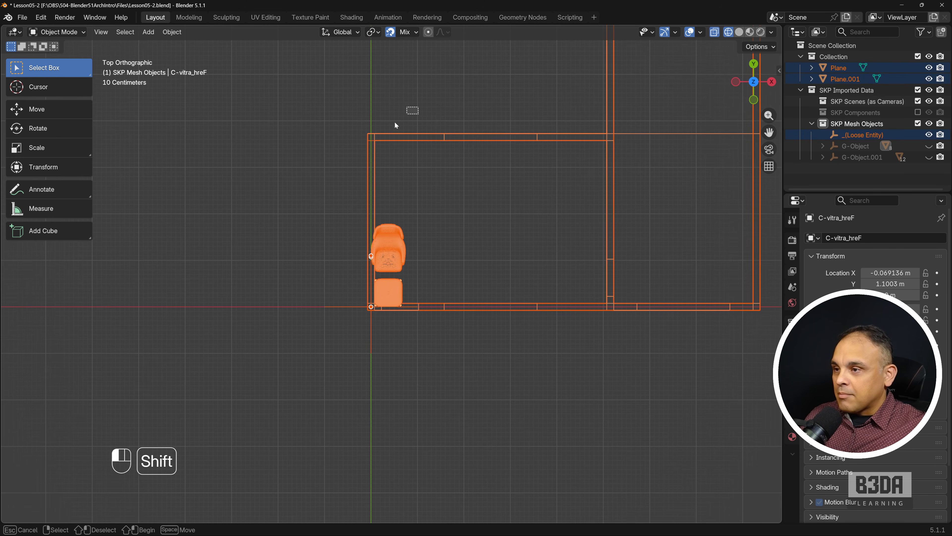
# - Try to remove the house's Plane and Plane.001 from the selection by picking their edges
pyautogui.keyDown('shift'); pyautogui.click(377, 138); pyautogui.keyUp('shift')
pyautogui.keyDown('shift'); pyautogui.click(384, 141); pyautogui.keyUp('shift')
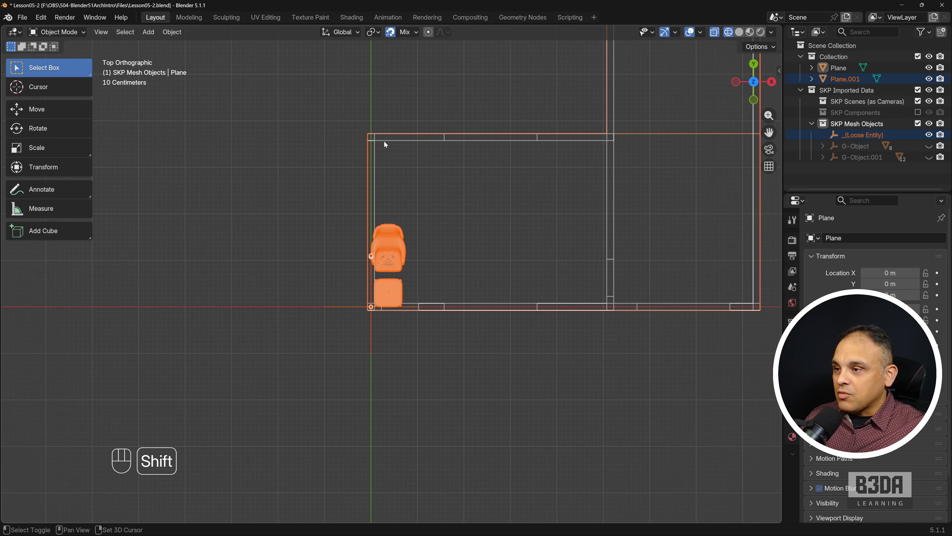
pyautogui.keyDown('shift'); pyautogui.click(366, 159); pyautogui.keyUp('shift')
pyautogui.keyDown('shift'); pyautogui.click(366, 160); pyautogui.keyUp('shift')
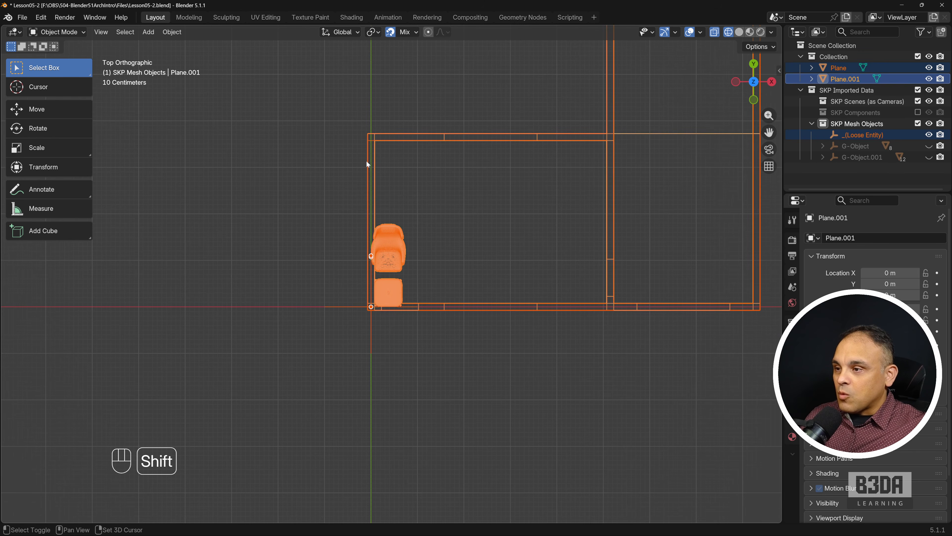
pyautogui.moveTo(296, 257); pyautogui.dragTo(352, 172, button='middle')
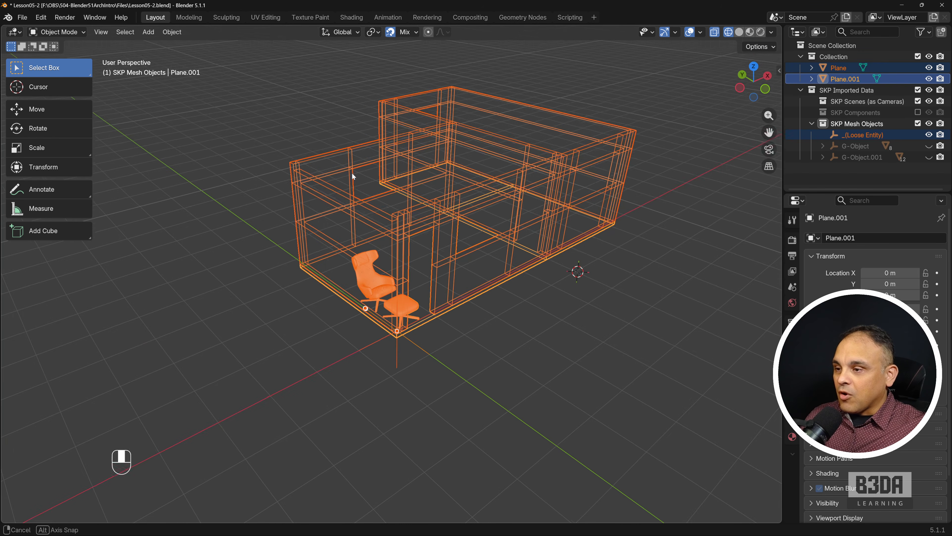
pyautogui.keyDown('shift'); pyautogui.click(305, 268); pyautogui.keyUp('shift')
pyautogui.keyDown('shift'); pyautogui.click(305, 269); pyautogui.keyUp('shift')
pyautogui.keyDown('shift'); pyautogui.click(305, 269); pyautogui.keyUp('shift')
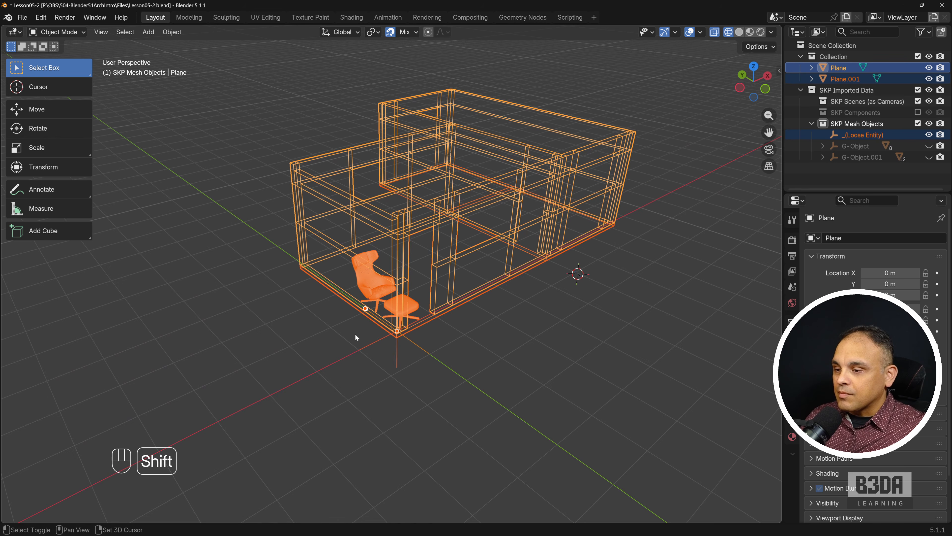
# - Remove the chair, footstool and _(Loose Entity) from the selection, and invert it so only the imported objects are selected
pyautogui.scroll(2, 352, 334)
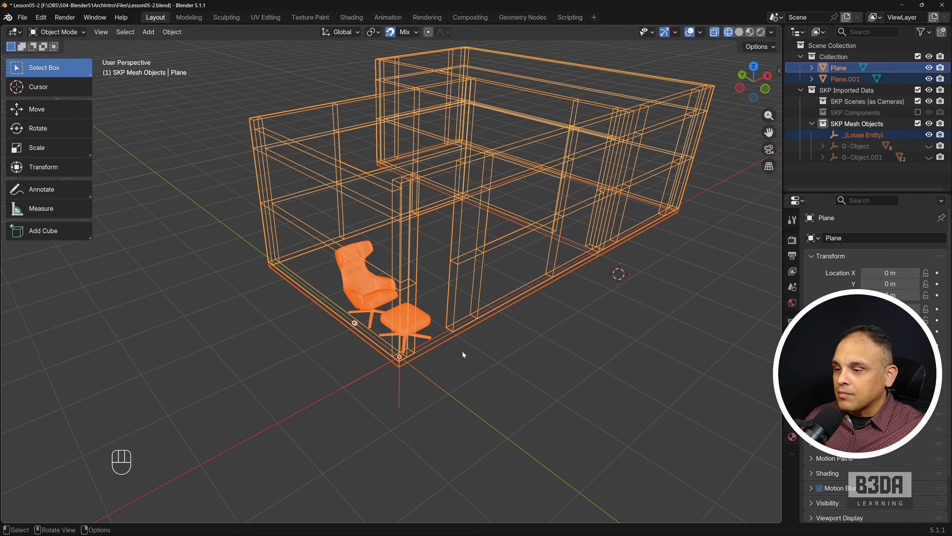
pyautogui.moveTo(487, 357); pyautogui.dragTo(448, 298)
pyautogui.scroll(-2, 514, 332)
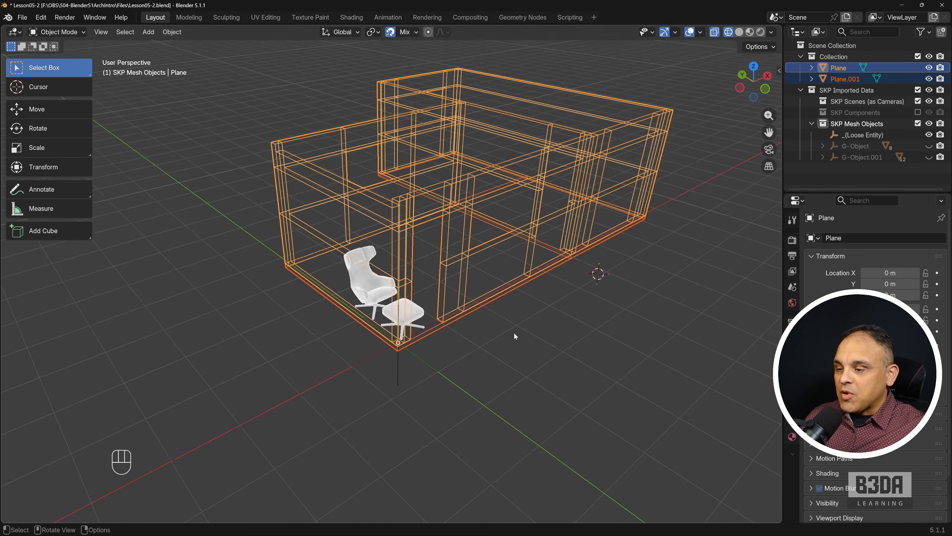
pyautogui.keyDown('shift'); pyautogui.moveTo(514, 332); pyautogui.dragTo(462, 381, button='middle'); pyautogui.keyUp('shift')
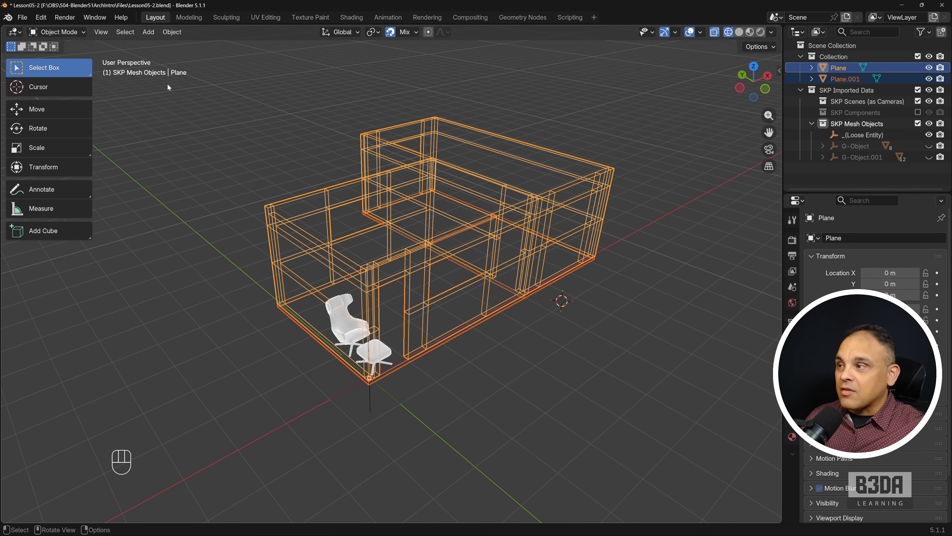
pyautogui.click(125, 32)
pyautogui.click(155, 68)
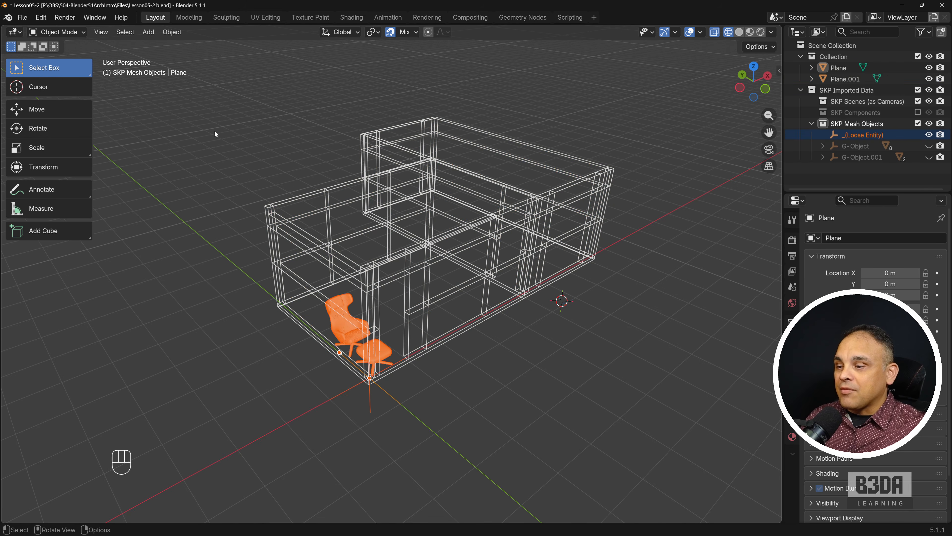
# - Move the selected chair, footstool and empties from the top view about 3 m along negative X, outside the house
pyautogui.scroll(-1, 500, 348)
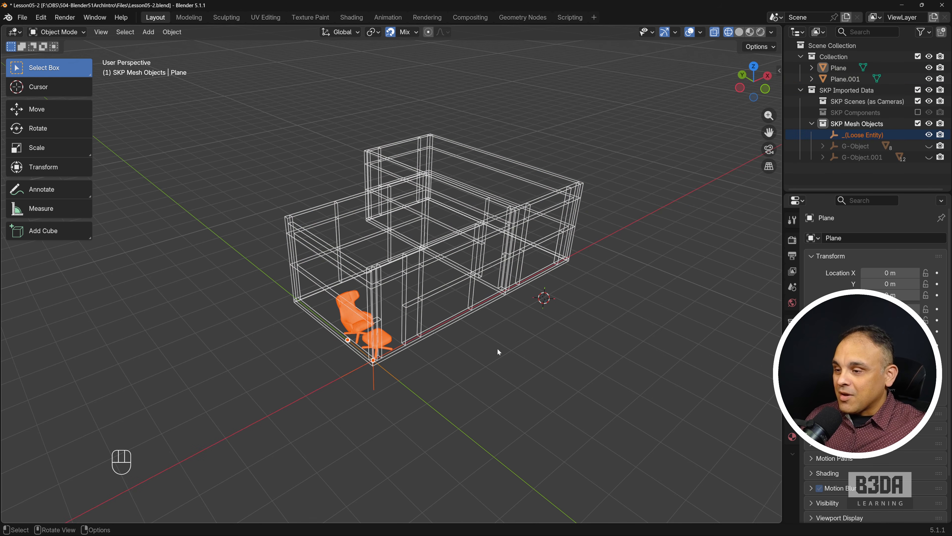
pyautogui.press('g')
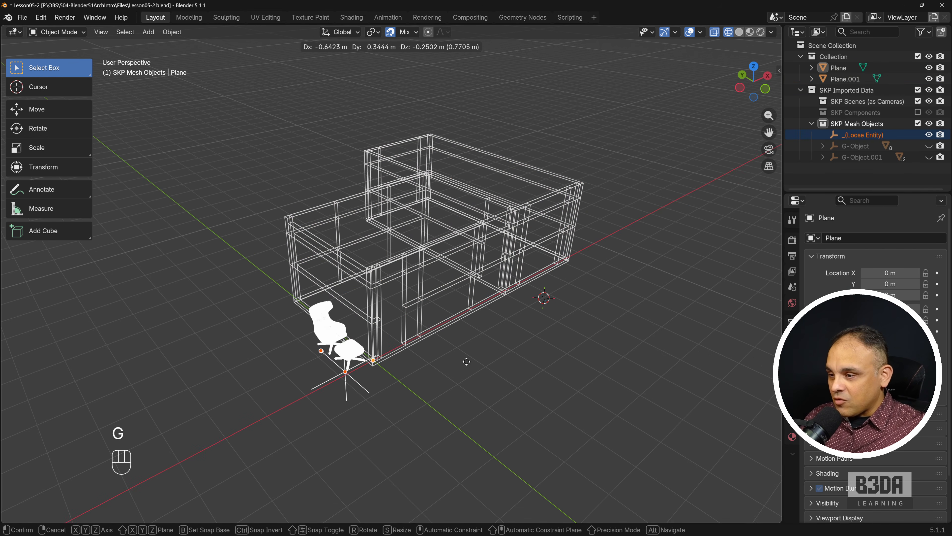
pyautogui.press('Escape')
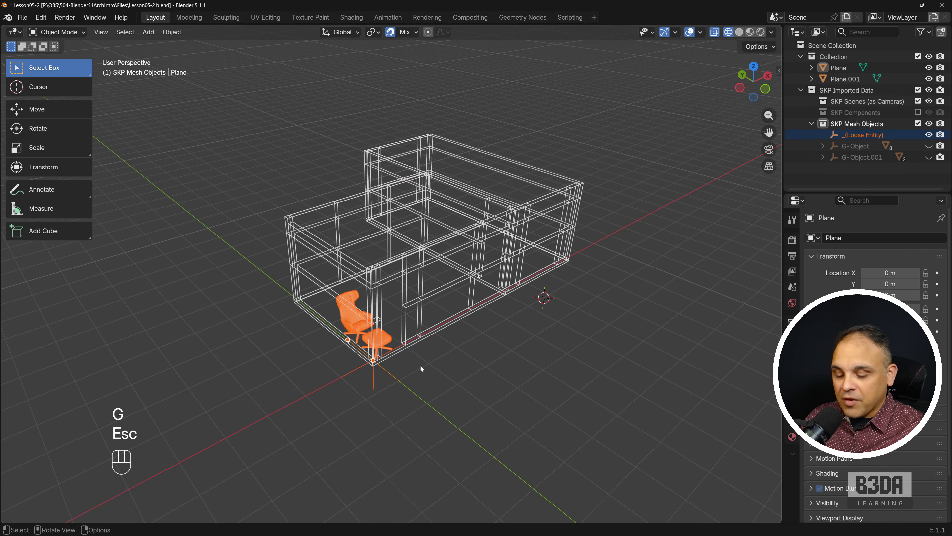
pyautogui.press('KP_7')
pyautogui.press('g')
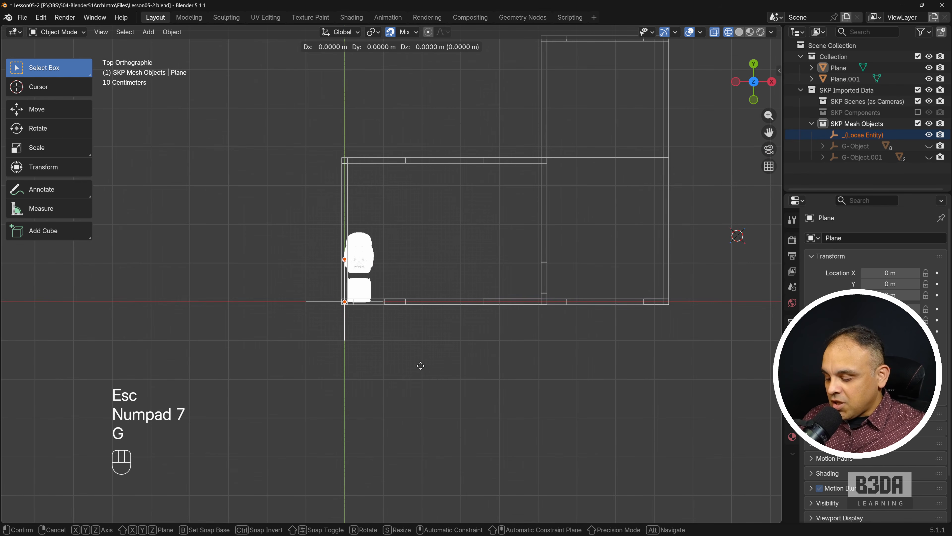
pyautogui.press('x')
pyautogui.click(304, 383)
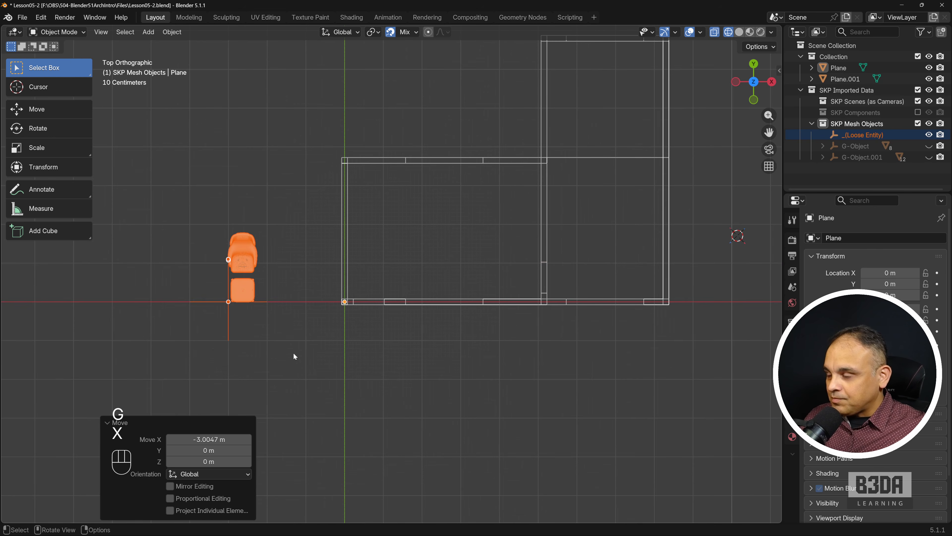
pyautogui.moveTo(304, 382); pyautogui.dragTo(341, 281, button='middle')
pyautogui.moveTo(409, 311); pyautogui.dragTo(431, 311, button='middle')
pyautogui.scroll(2, 381, 306)
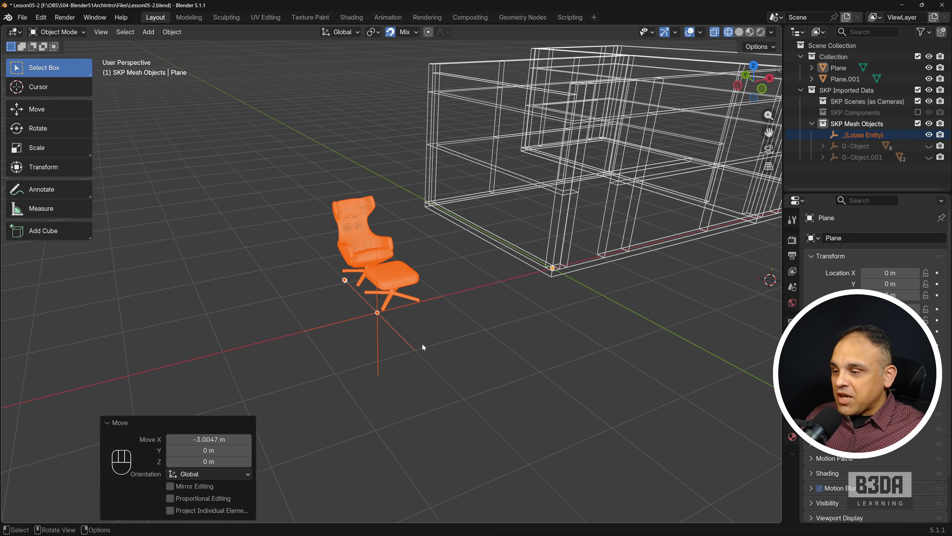
# - Delete the _(Loose Entity) empty beside the footstool
pyautogui.click(399, 335)
pyautogui.press('g')
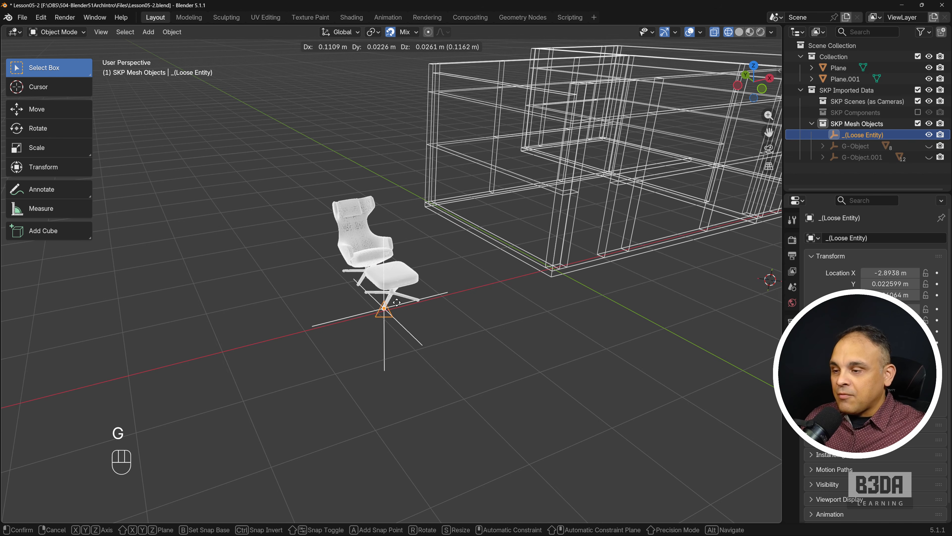
pyautogui.press('Escape')
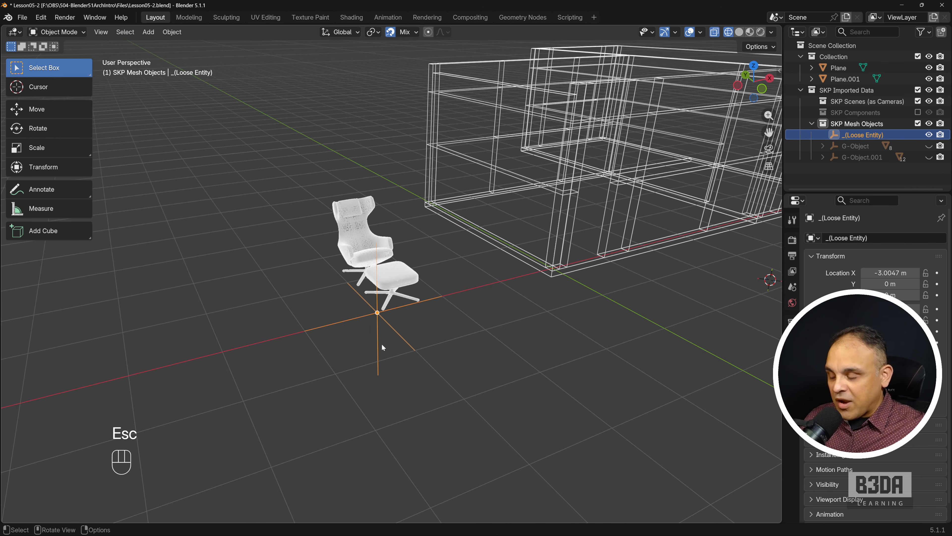
pyautogui.press('x')
pyautogui.click(382, 345)
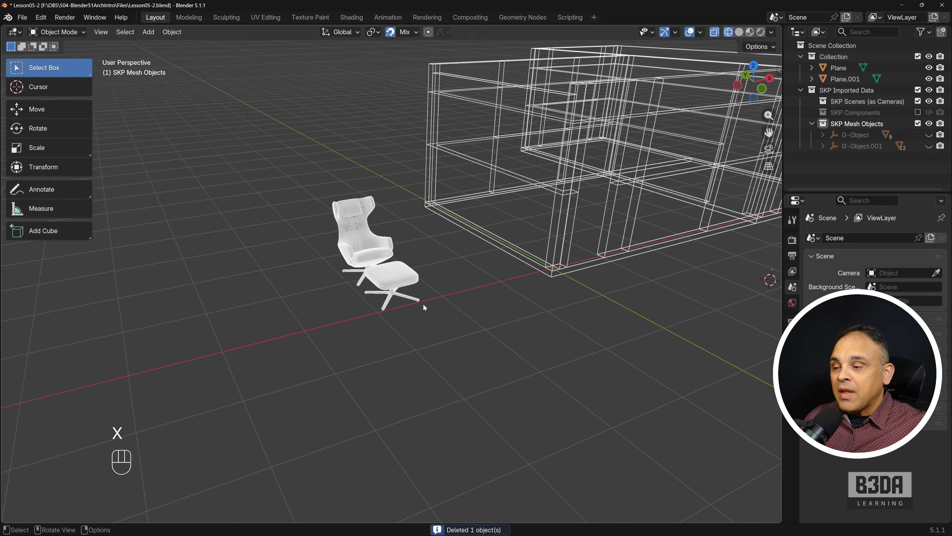
# - Select all parts of the lounge chair and footstool and move them into a new collection named Chair
pyautogui.moveTo(422, 303); pyautogui.dragTo(389, 246, button='middle')
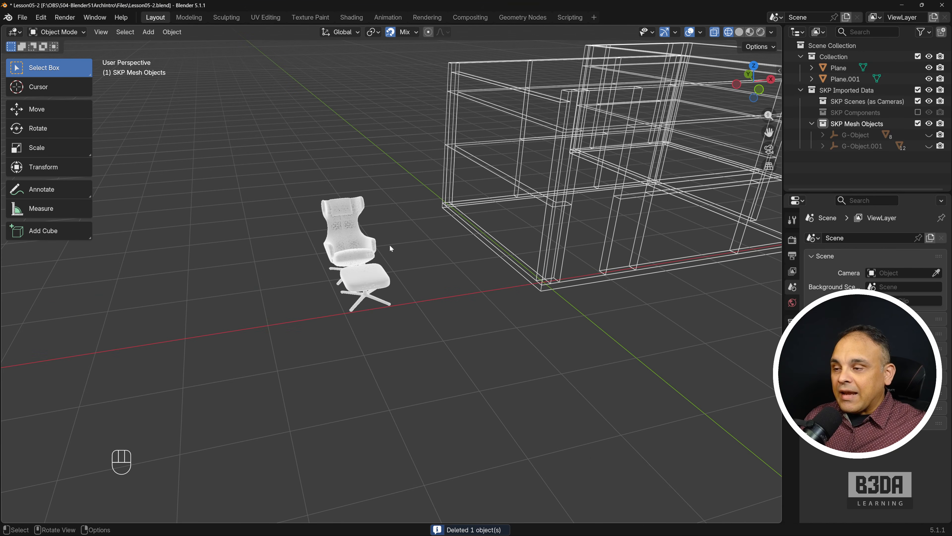
pyautogui.moveTo(288, 171); pyautogui.dragTo(403, 332)
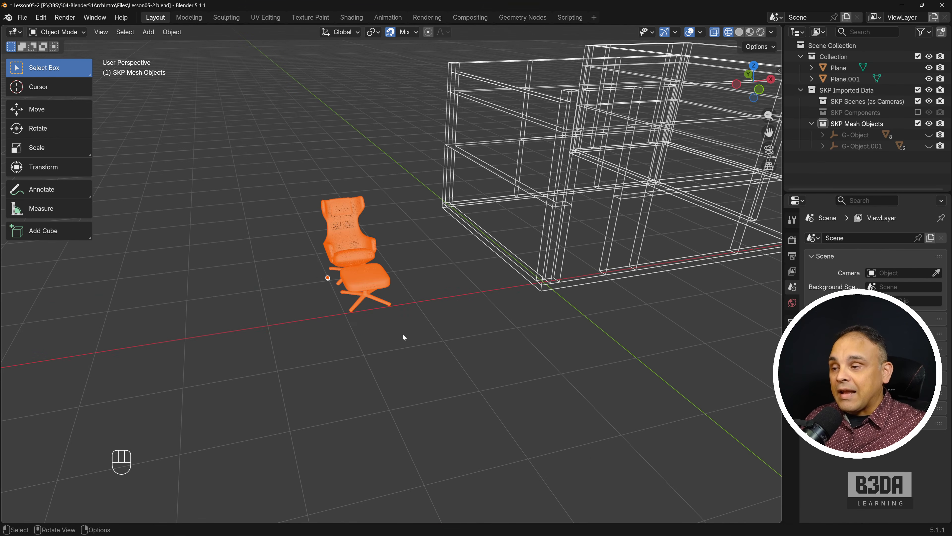
pyautogui.press('m')
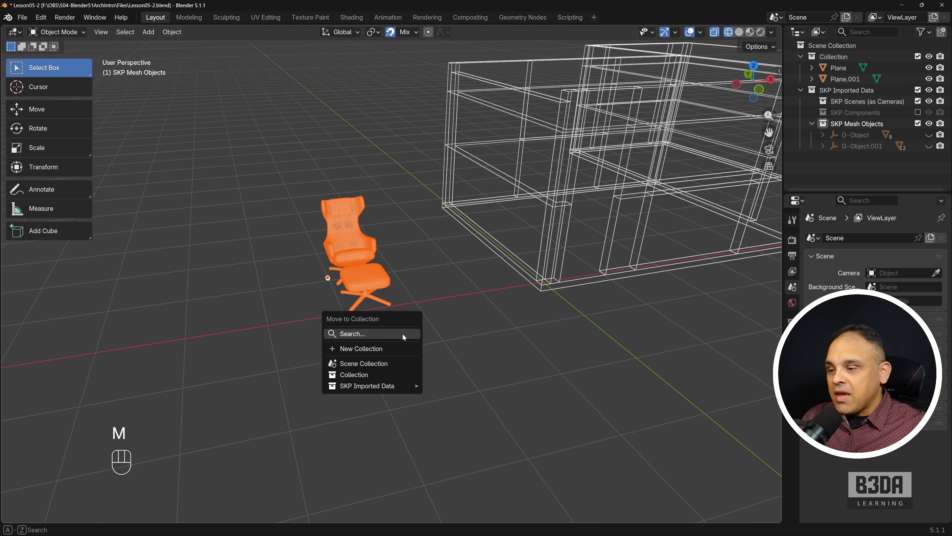
pyautogui.click(400, 349)
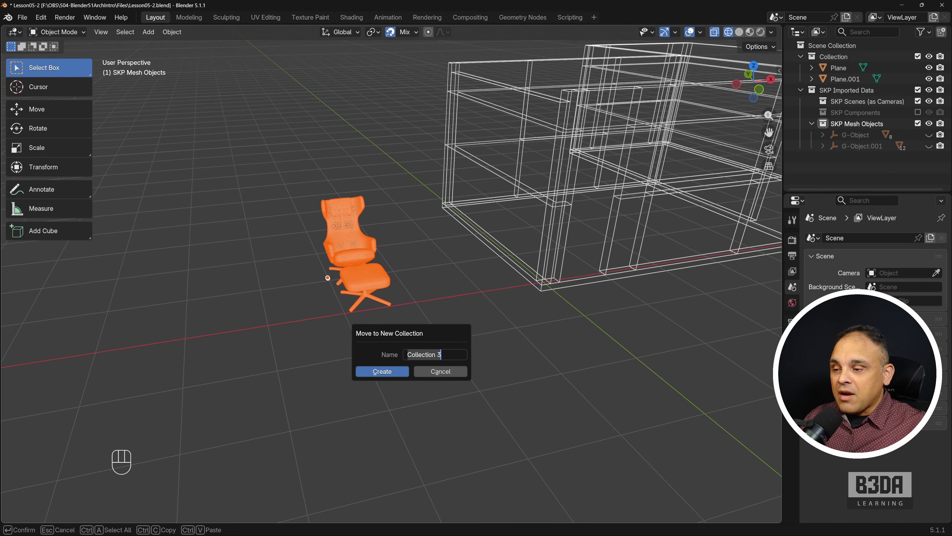
pyautogui.write('Chair')
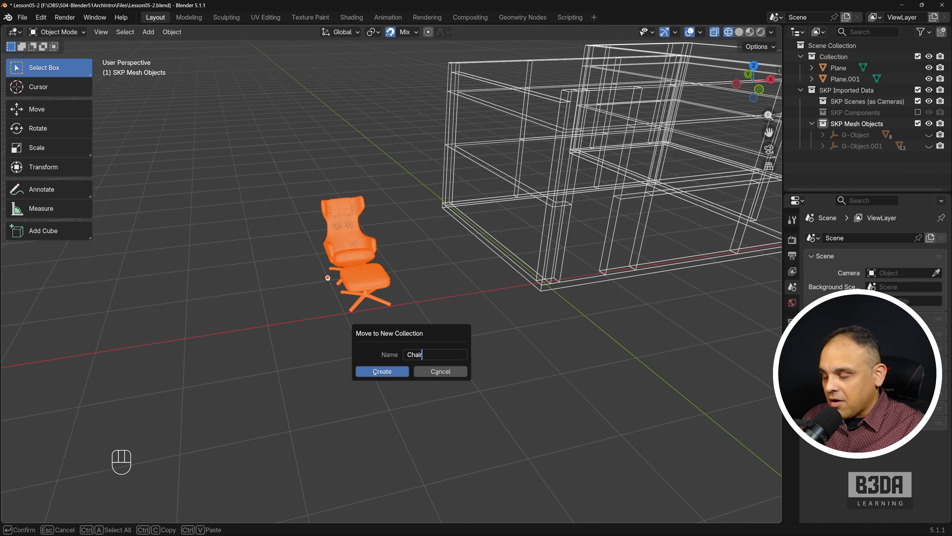
pyautogui.click(383, 371)
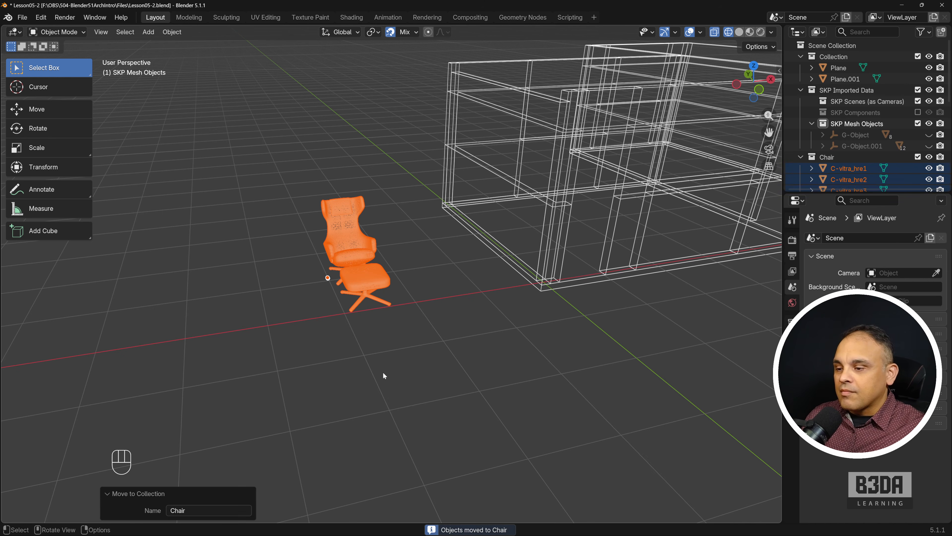
# - Enlarge the outliner to list more of the chair's parts and make the Chair collection active
pyautogui.moveTo(843, 192); pyautogui.dragTo(844, 276)
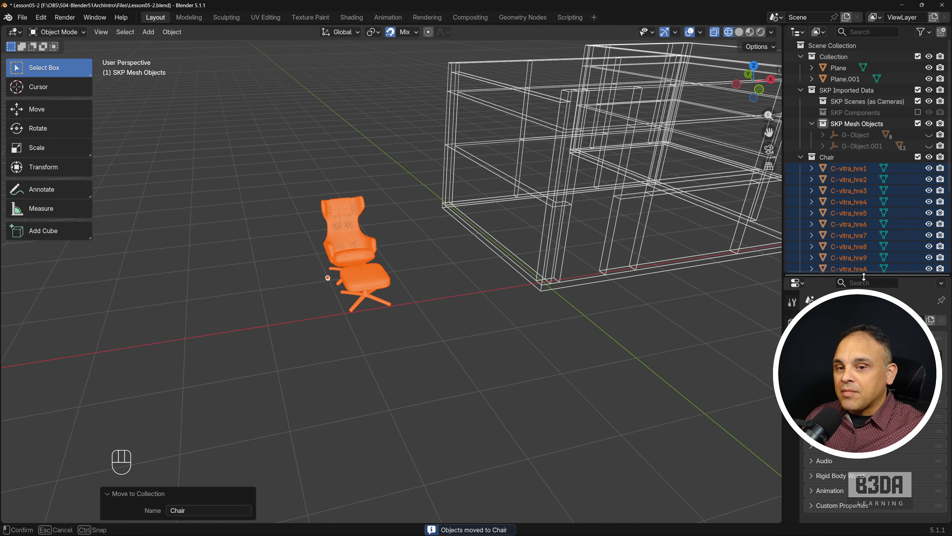
pyautogui.click(831, 157)
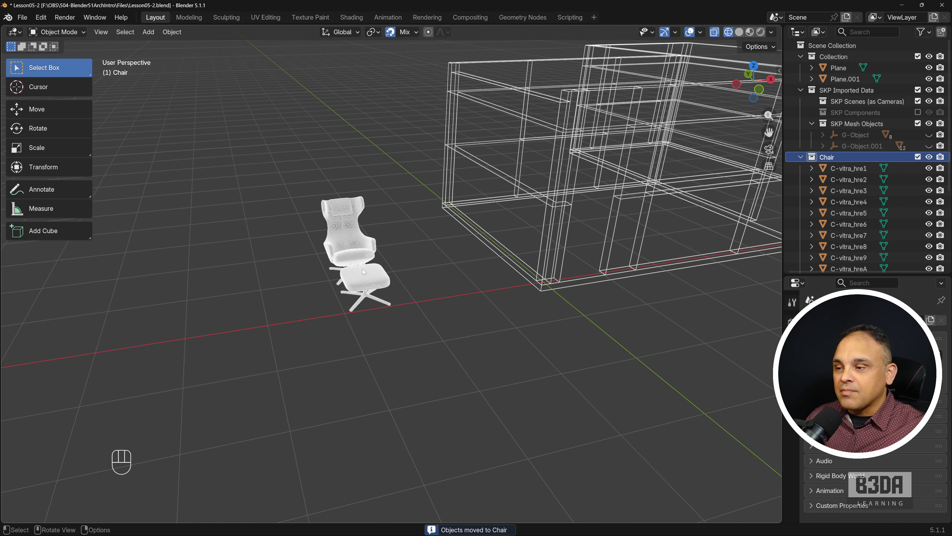
pyautogui.moveTo(363, 271); pyautogui.dragTo(520, 258, button='middle')
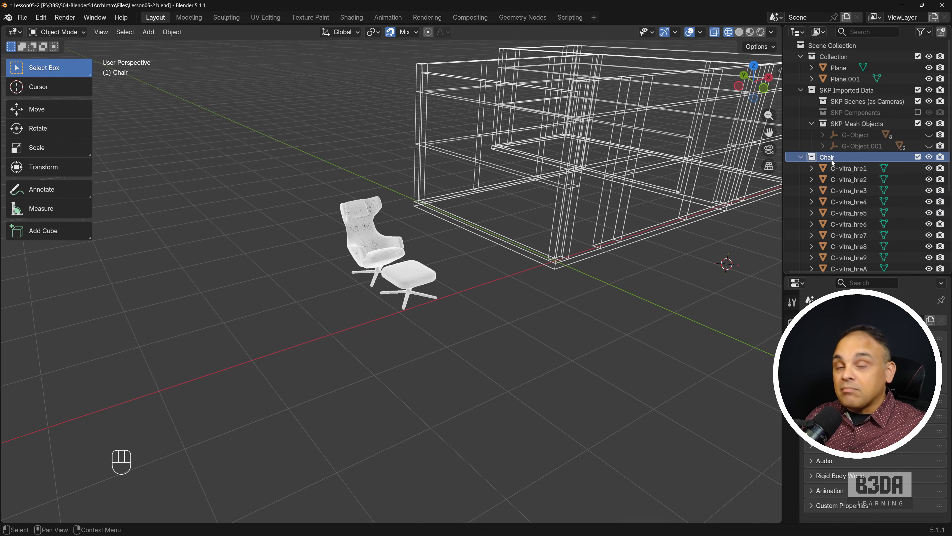
# - Select all the lounge chair's parts by picking the footstool cushion and using Select Grouped with the Collection type
pyautogui.click(395, 272)
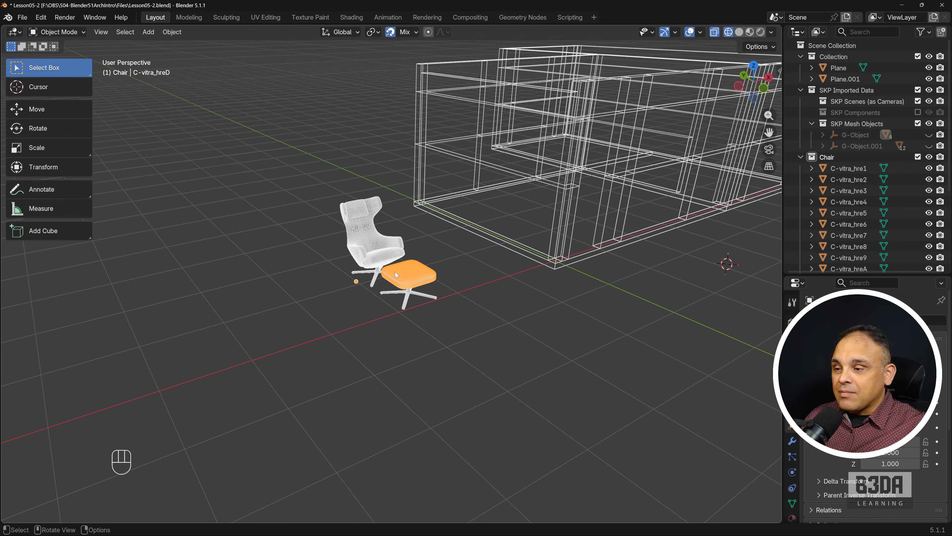
pyautogui.scroll(4, 398, 293)
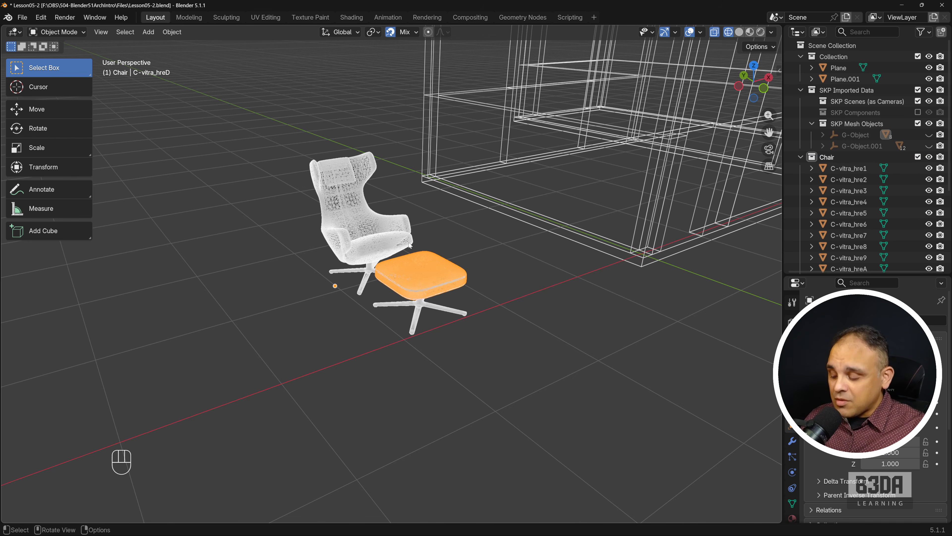
pyautogui.hotkey('shift', 'g')
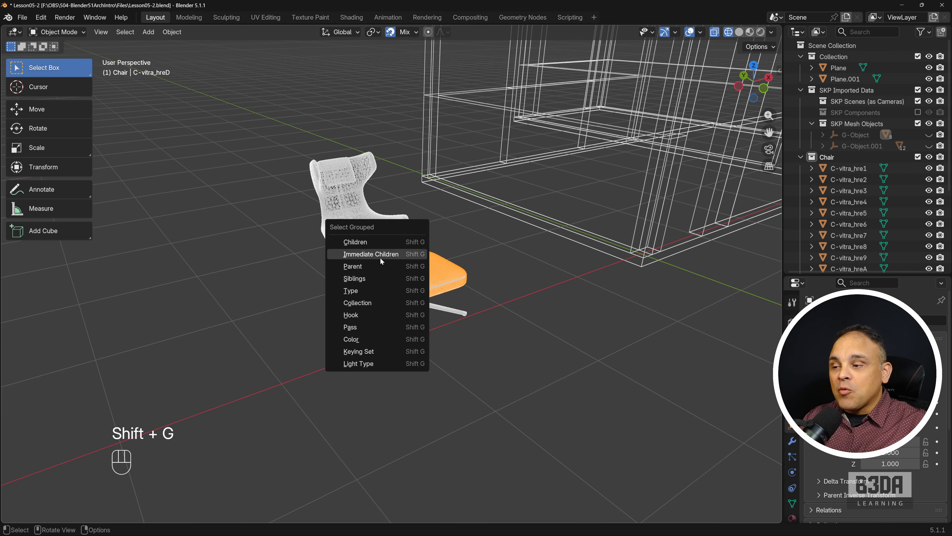
pyautogui.click(388, 301)
pyautogui.scroll(-2, 476, 302)
pyautogui.scroll(-2, 475, 305)
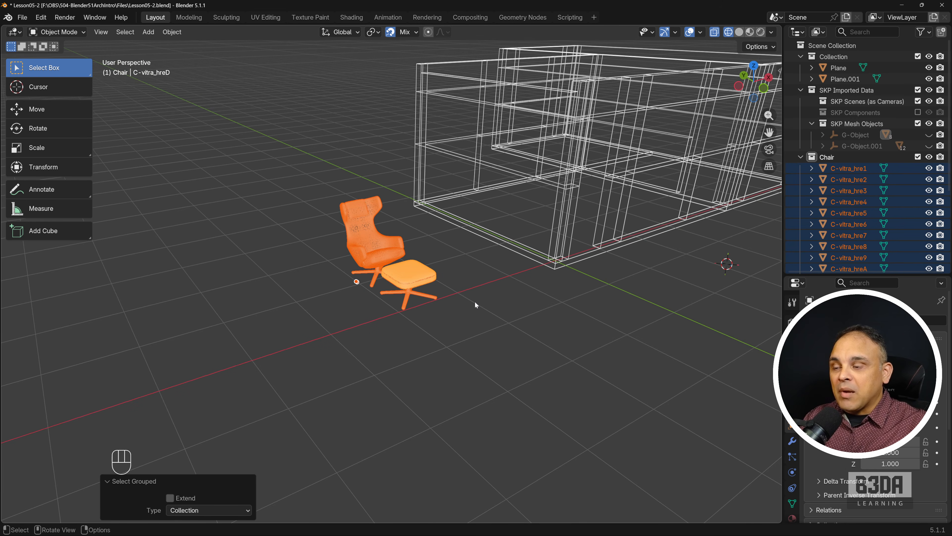
# - In top view, move the chair and footstool about 5.08 m along X into the room
pyautogui.press('KP_7')
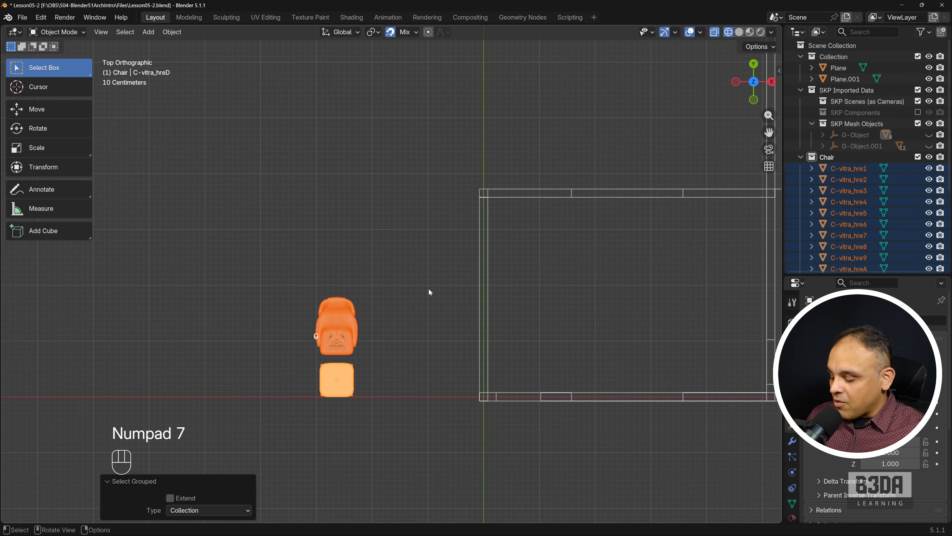
pyautogui.scroll(-1, 429, 292)
pyautogui.keyDown('shift'); pyautogui.moveTo(420, 289); pyautogui.dragTo(264, 226, button='middle'); pyautogui.keyUp('shift')
pyautogui.press('g')
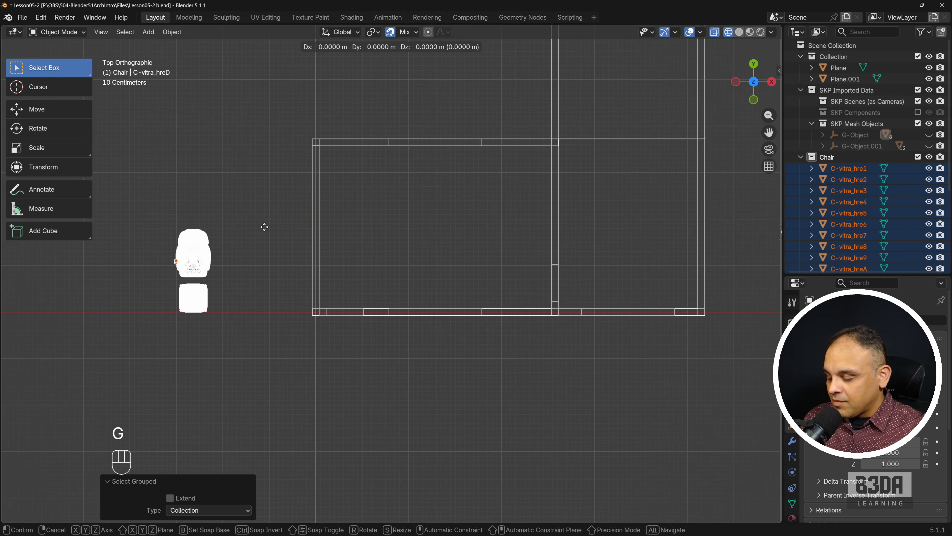
pyautogui.press('x')
pyautogui.click(501, 242)
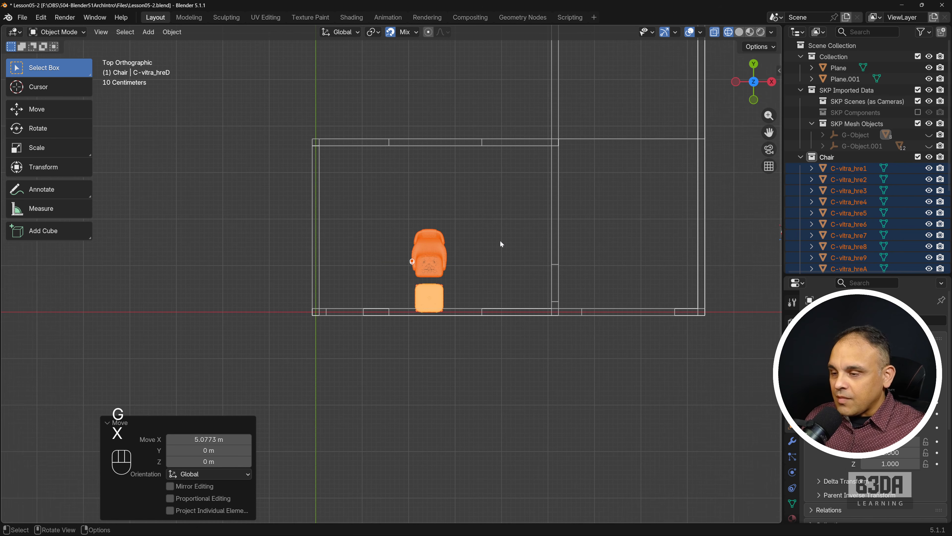
# - Move the chair and footstool about 1.39 m along Y and about 1.7 m along X, towards the partition wall
pyautogui.press('g')
pyautogui.press('y')
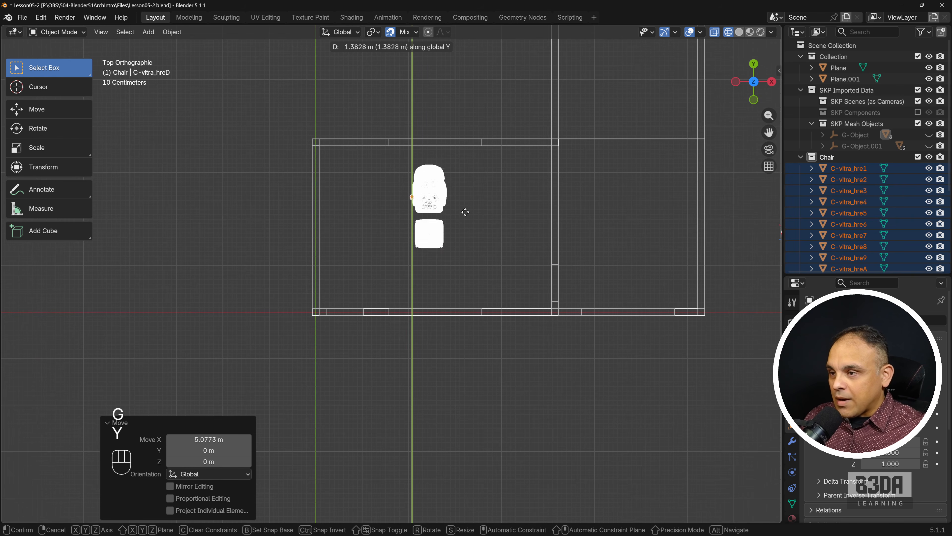
pyautogui.click(466, 214)
pyautogui.press('g')
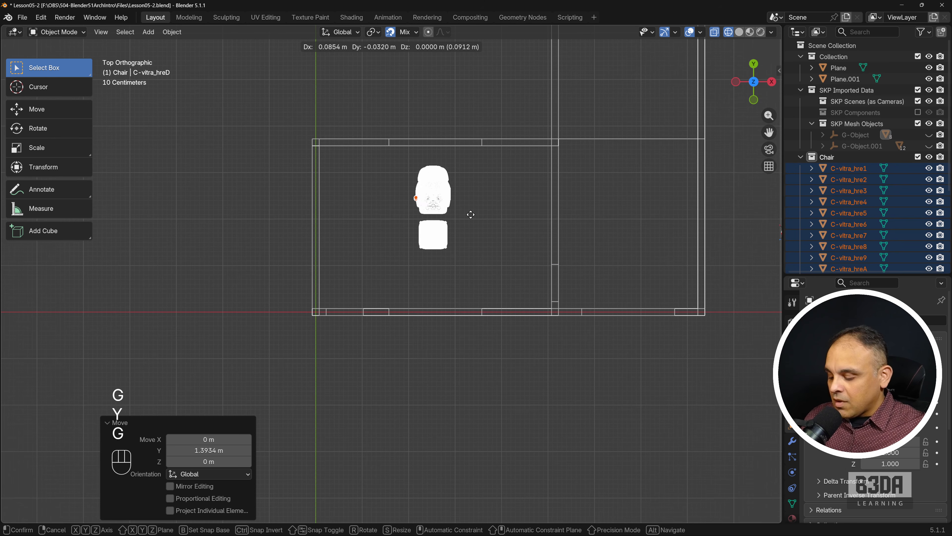
pyautogui.press('x')
pyautogui.click(544, 213)
# - Rotate the chair and footstool about -47.6° around the Z axis so they face diagonally into the room
pyautogui.press('r')
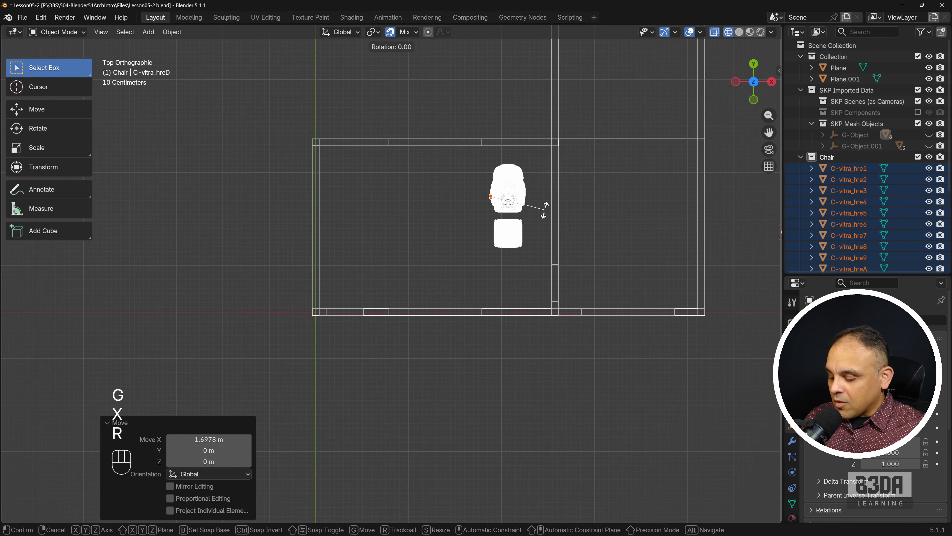
pyautogui.press('z')
pyautogui.click(529, 270)
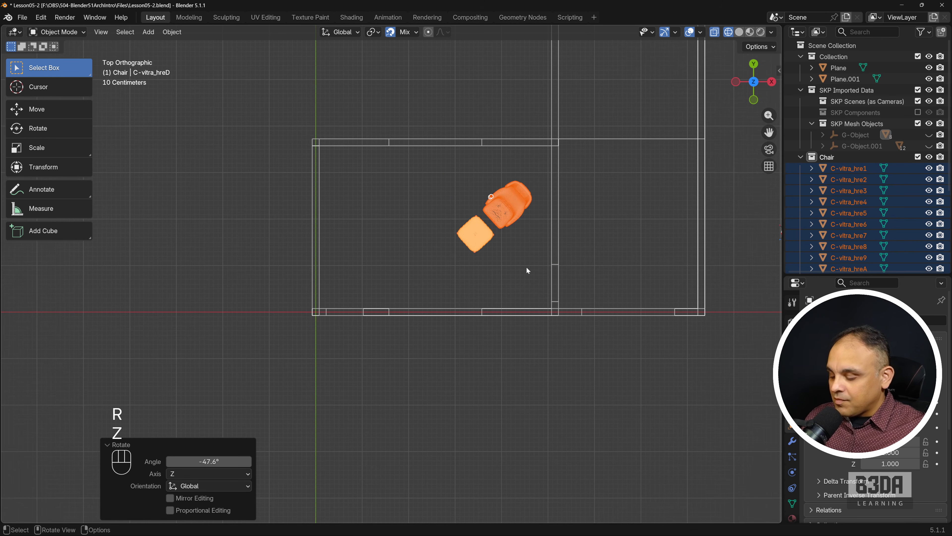
# - Shift the rotated chair and footstool about 0.47 m along Y and about 0.07 m along X into the room's corner
pyautogui.press('g')
pyautogui.press('y')
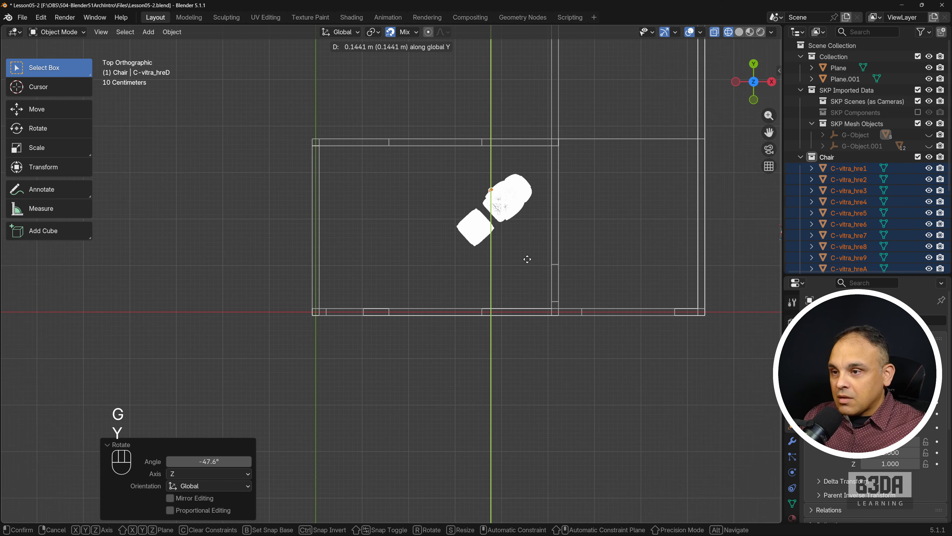
pyautogui.click(530, 247)
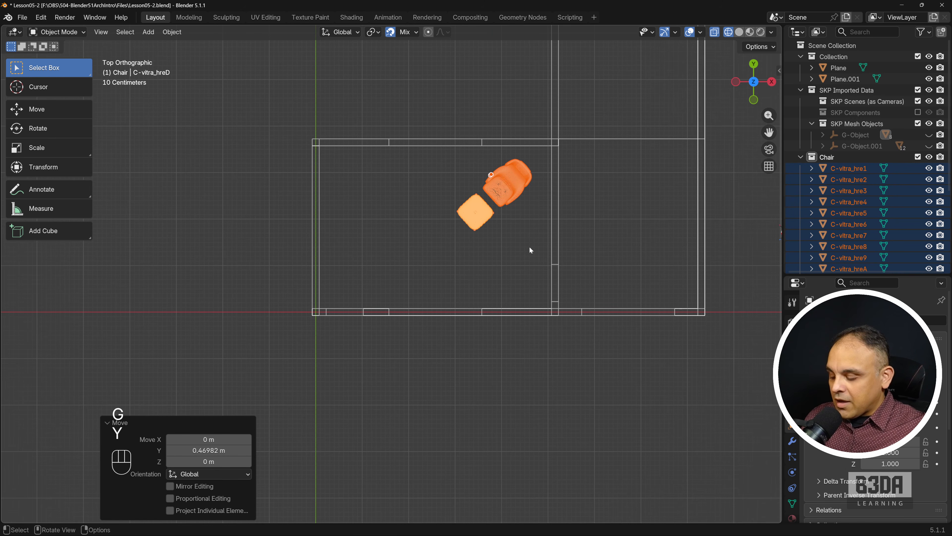
pyautogui.press('g')
pyautogui.press('x')
pyautogui.click(534, 254)
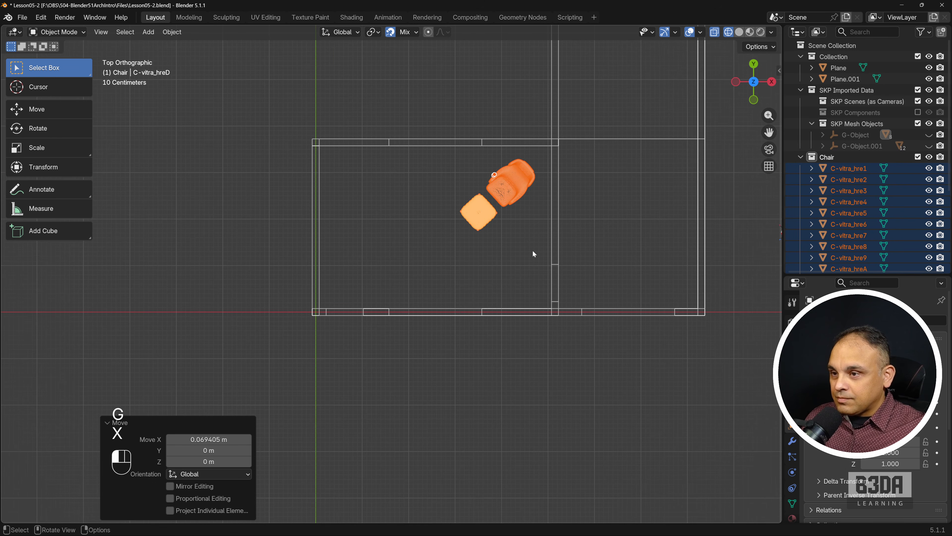
# - Examine in front view how the legs of the chair and footstool sit on the floor
pyautogui.moveTo(533, 250); pyautogui.dragTo(494, 349, button='middle')
pyautogui.press('KP_1')
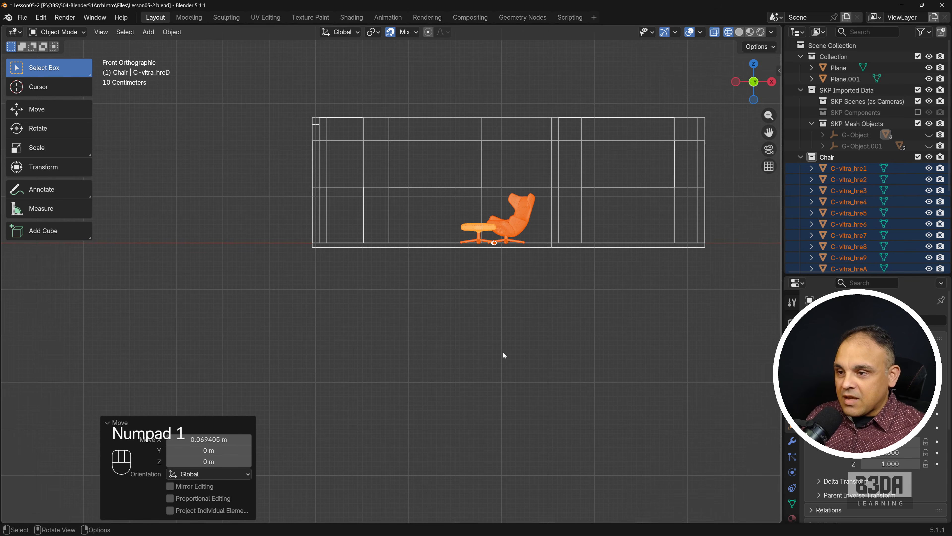
pyautogui.scroll(5, 603, 208)
pyautogui.keyDown('shift'); pyautogui.moveTo(603, 208); pyautogui.dragTo(424, 276, button='middle'); pyautogui.keyUp('shift')
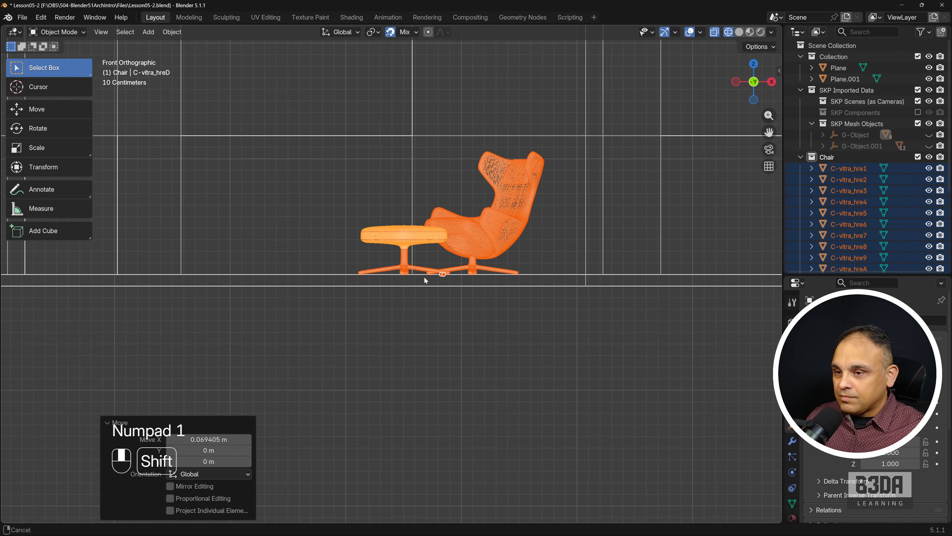
pyautogui.scroll(3, 432, 274)
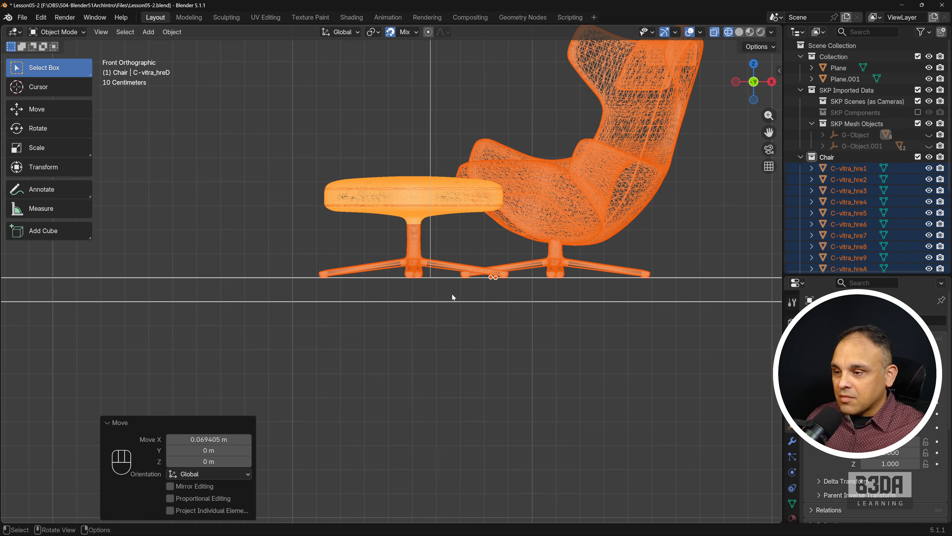
pyautogui.scroll(-5, 454, 333)
pyautogui.moveTo(455, 333); pyautogui.dragTo(519, 383, button='middle')
pyautogui.scroll(-1, 517, 343)
# - Deselect the chair, display the model in Solid shading and collapse the Chair collection in the outliner
pyautogui.click(541, 372)
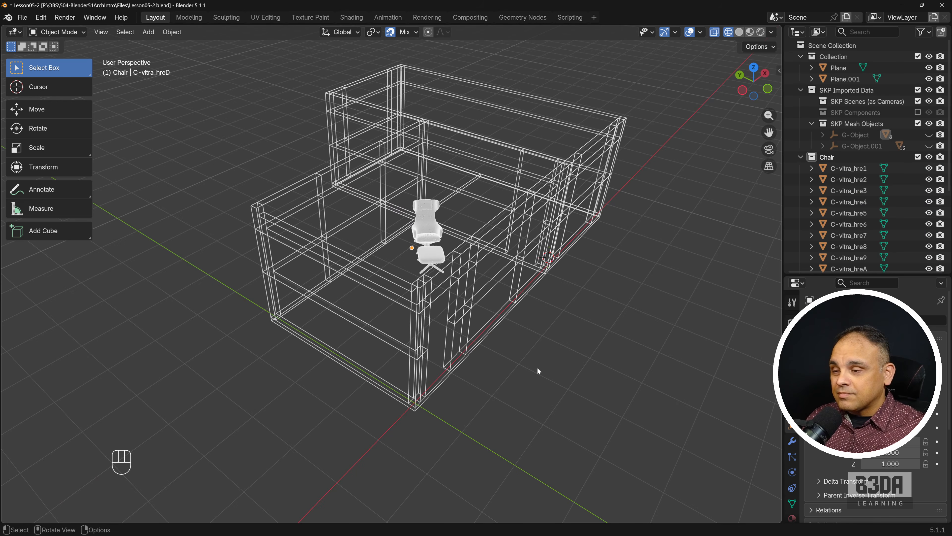
pyautogui.click(739, 32)
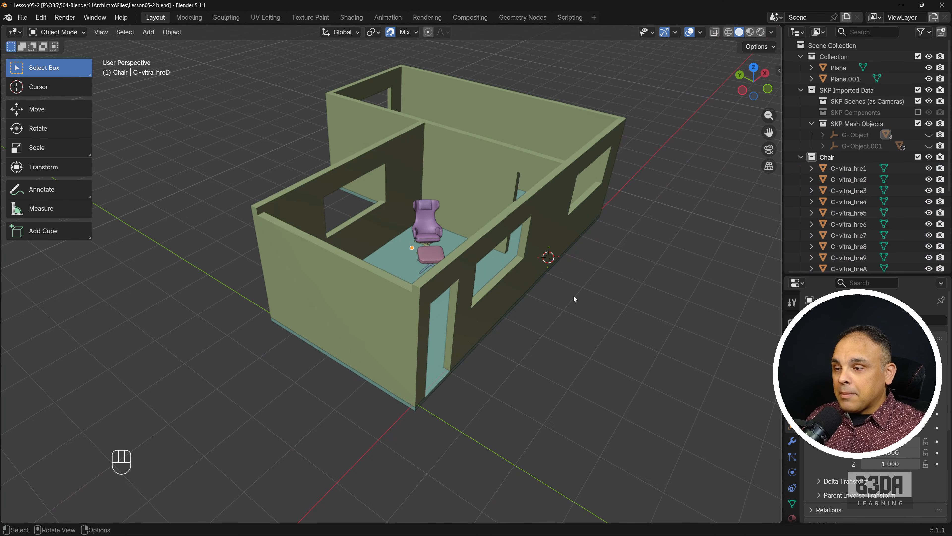
pyautogui.moveTo(574, 297); pyautogui.dragTo(355, 249, button='middle')
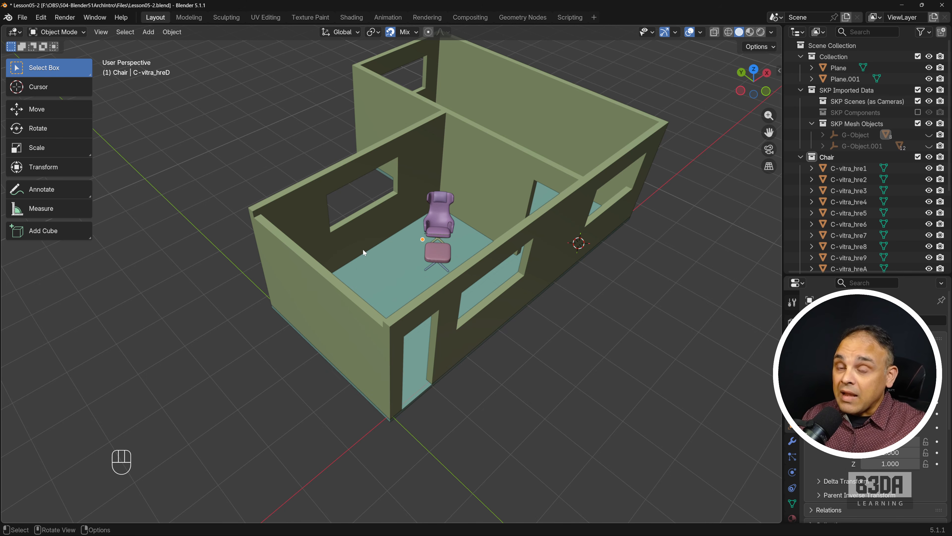
pyautogui.click(799, 157)
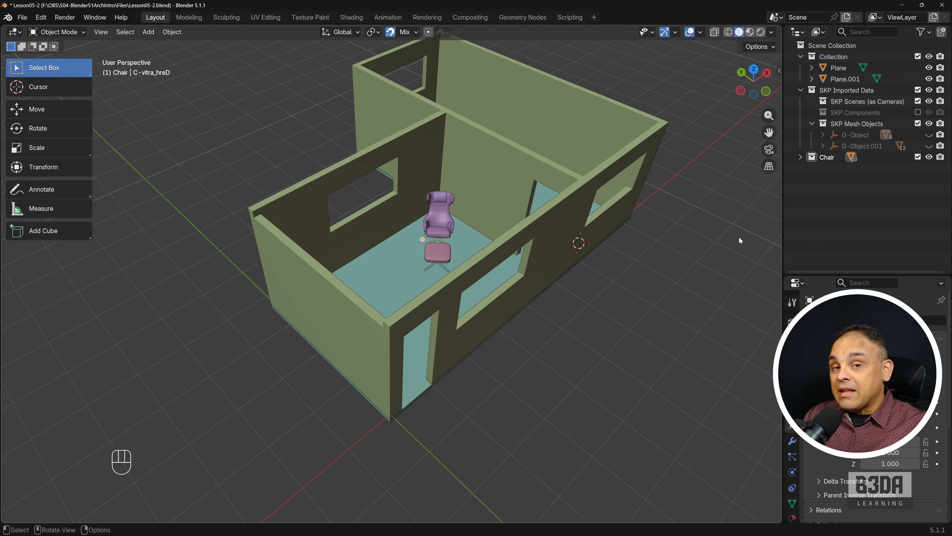
pyautogui.moveTo(592, 286); pyautogui.dragTo(579, 304, button='middle')
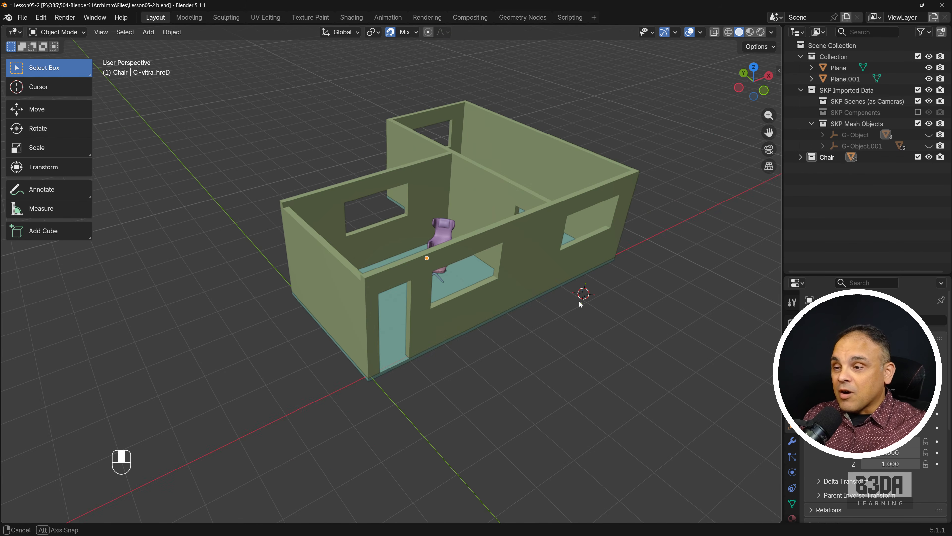
# - Switch to the browser, download the Lounge Chair model from 3D Warehouse as a USDZ file, and return to Blender
pyautogui.moveTo(522, 0); pyautogui.dragTo(565, 41)
pyautogui.click(682, 249)
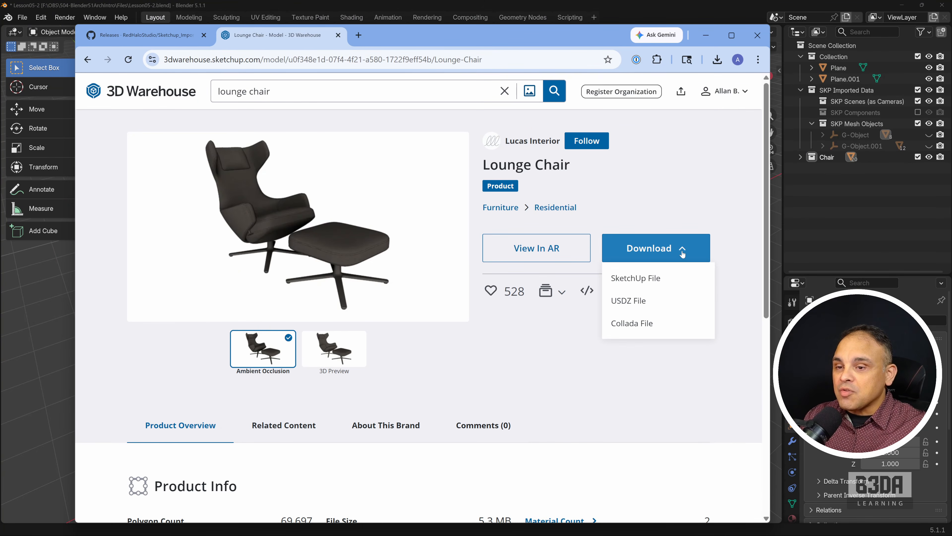
pyautogui.click(644, 279)
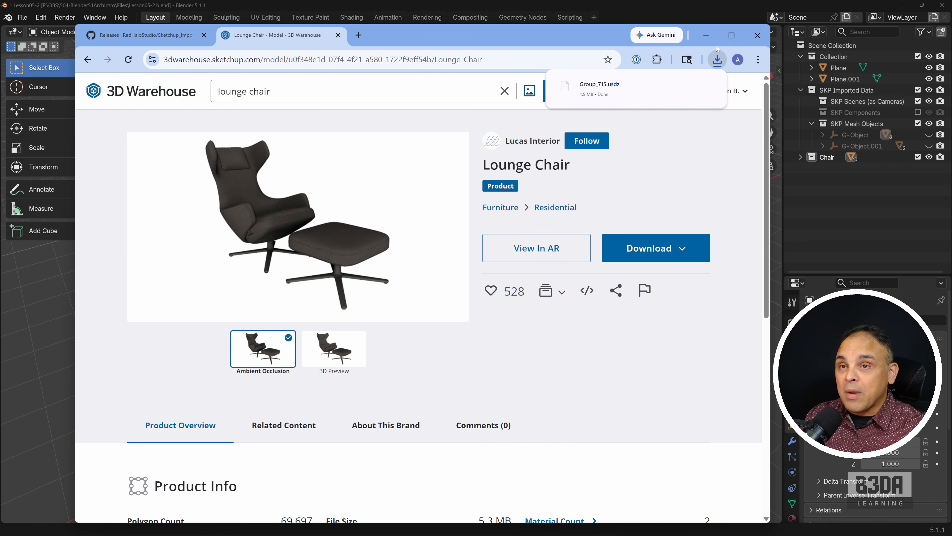
pyautogui.click(706, 37)
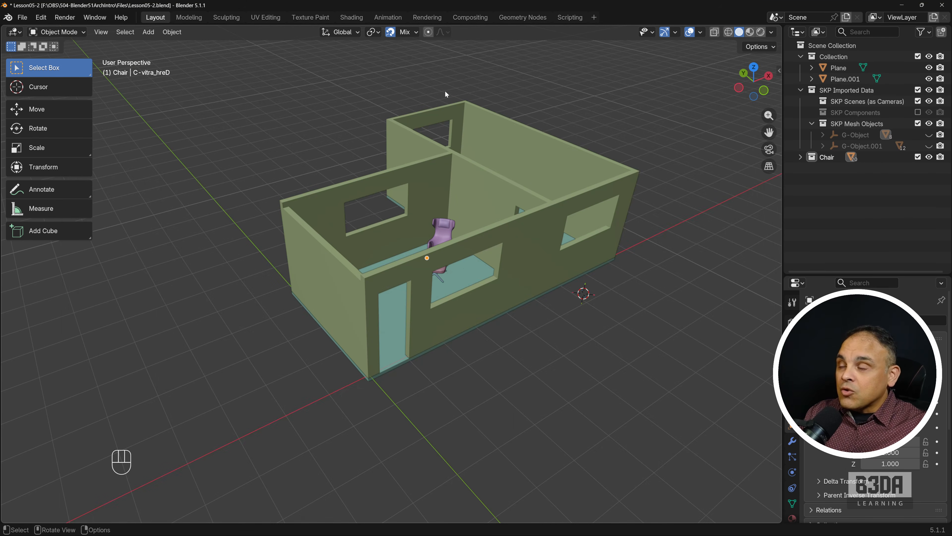
# - Import the file Group_715.usdz in Universal Scene Description format into the scene
pyautogui.click(23, 18)
pyautogui.moveTo(86, 180)
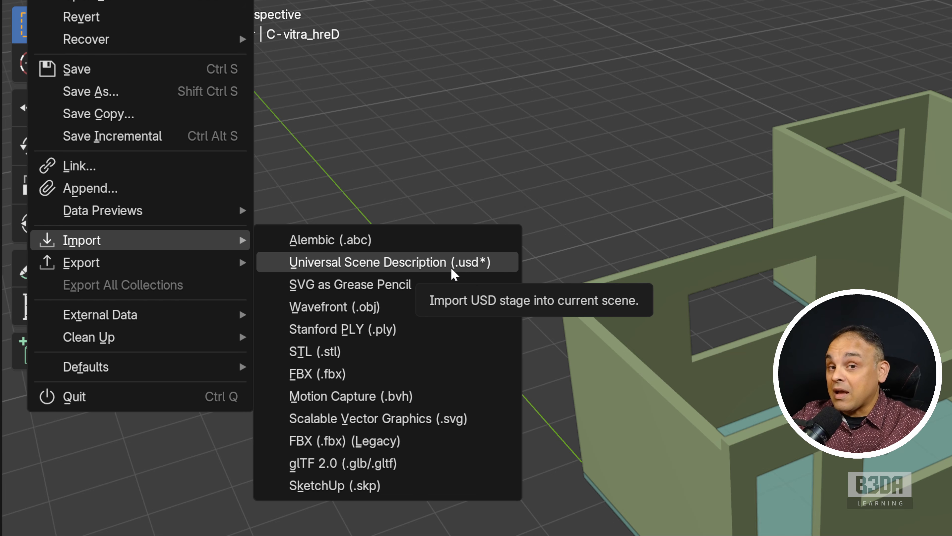
pyautogui.click(401, 267)
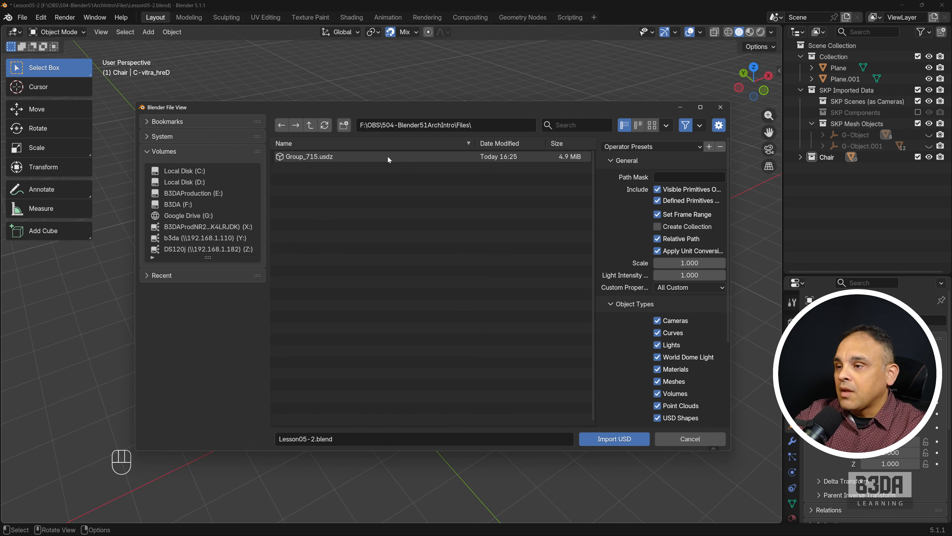
pyautogui.click(356, 209)
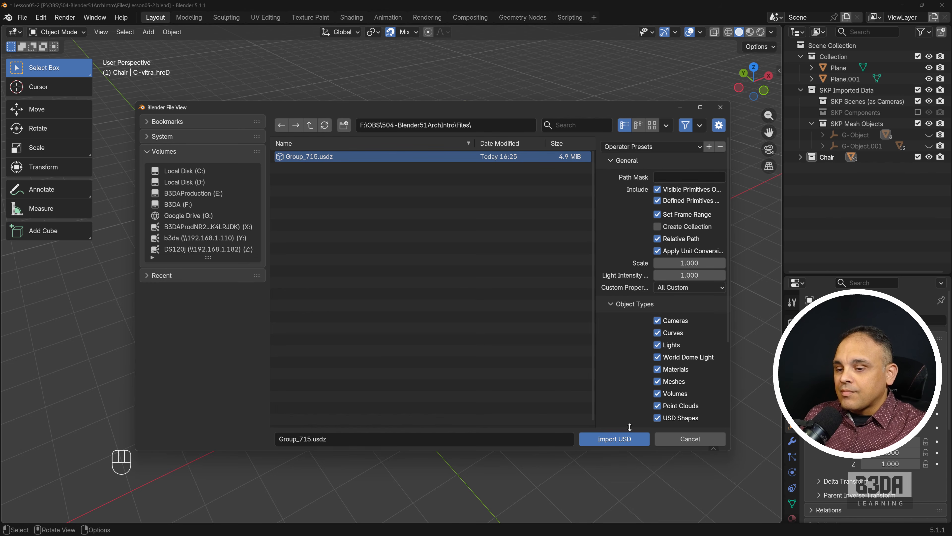
pyautogui.click(620, 441)
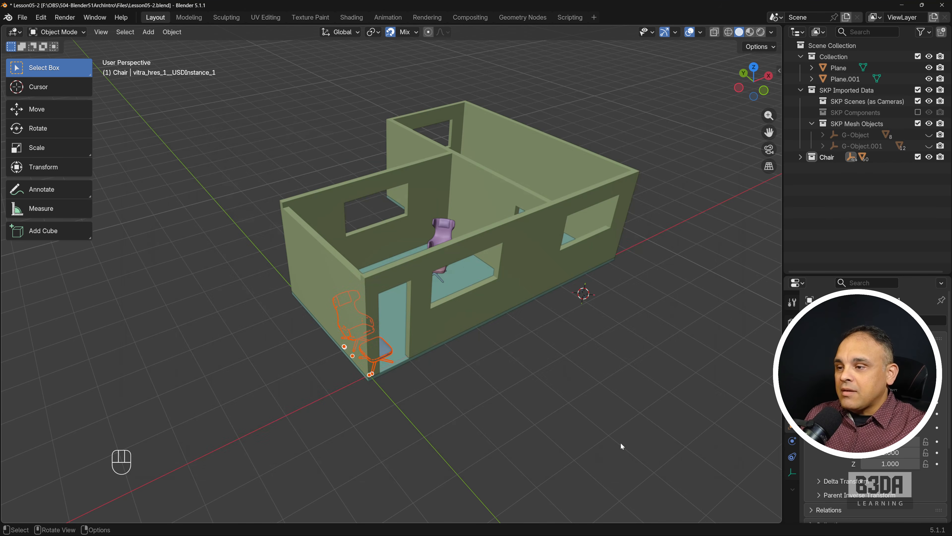
# - Move the imported chair and footstool about -2.14 m along the X axis, out of the house
pyautogui.moveTo(519, 403); pyautogui.dragTo(465, 409, button='middle')
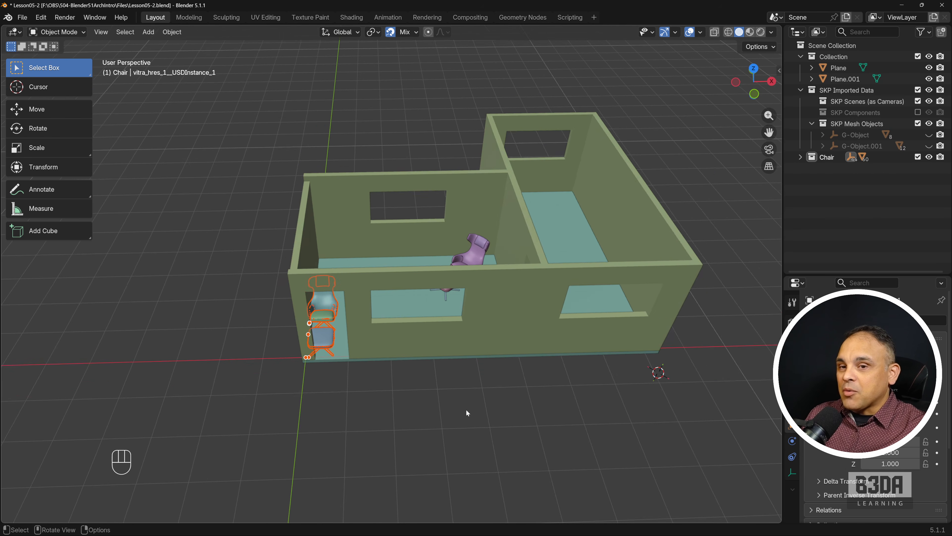
pyautogui.scroll(3, 399, 405)
pyautogui.scroll(-2, 399, 406)
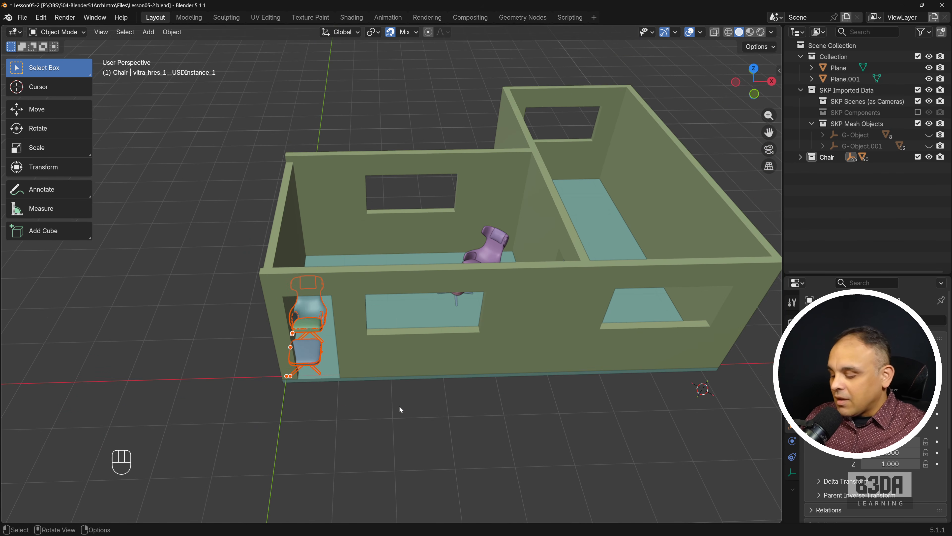
pyautogui.press('g')
pyautogui.press('y')
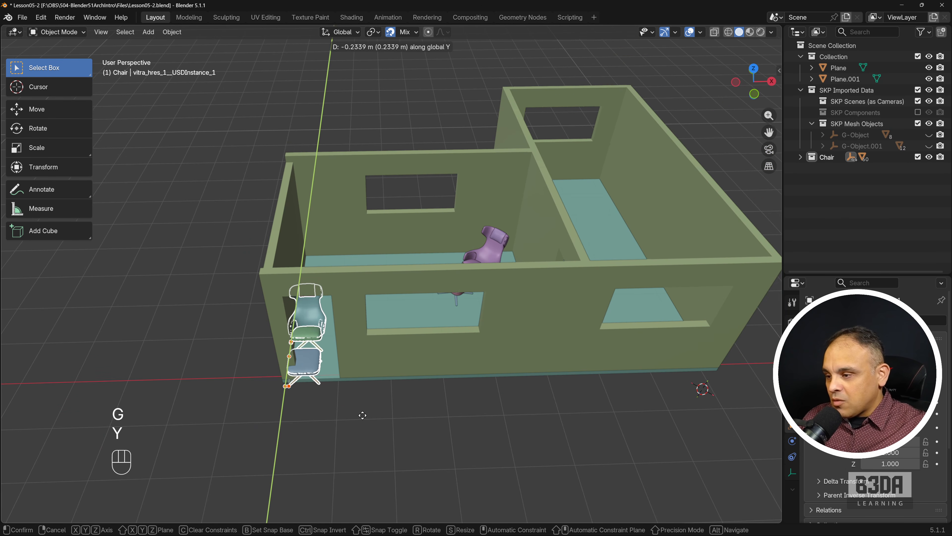
pyautogui.press('x')
pyautogui.click(240, 412)
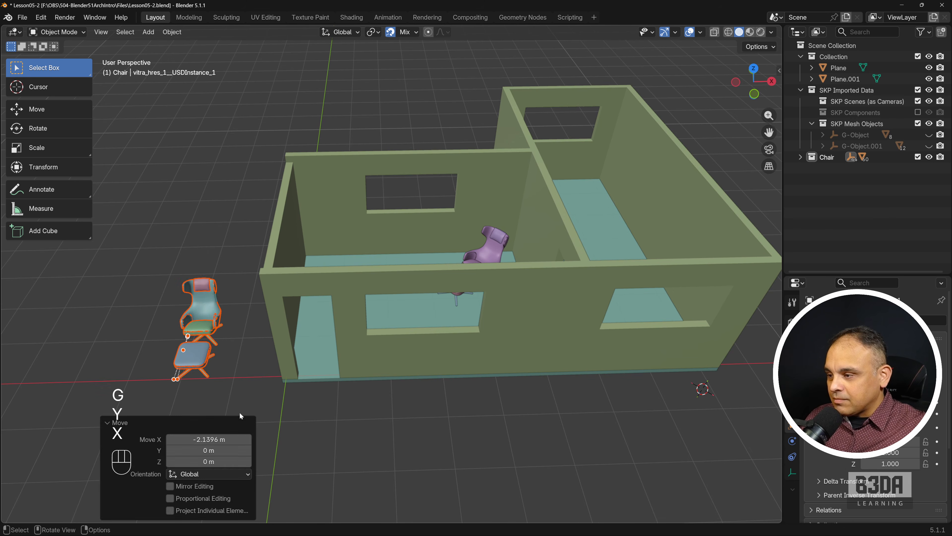
# - Display the scene in wireframe and select every part of the imported chair and footstool in top view
pyautogui.moveTo(170, 375); pyautogui.dragTo(639, 260, button='middle')
pyautogui.scroll(4, 255, 361)
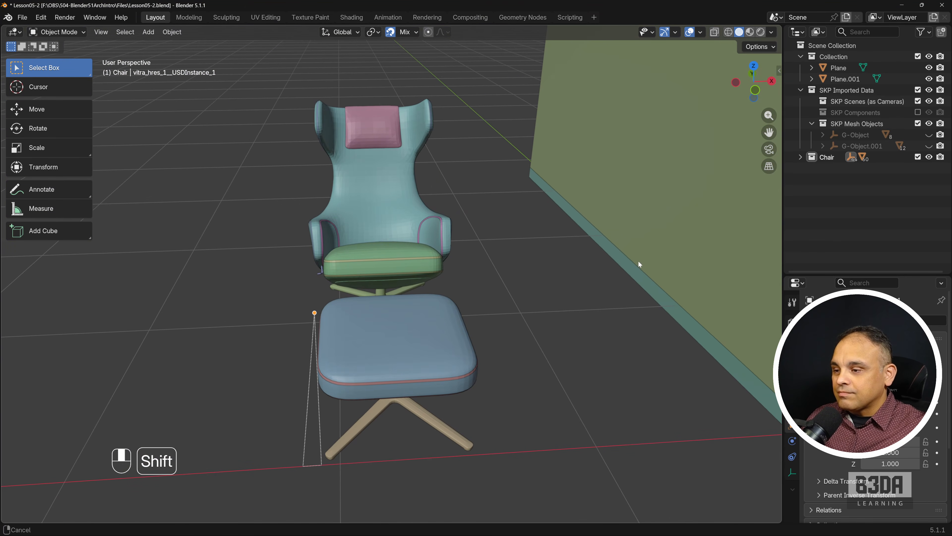
pyautogui.scroll(-2, 465, 312)
pyautogui.scroll(-2, 465, 312)
pyautogui.moveTo(300, 155); pyautogui.dragTo(455, 381)
pyautogui.hotkey('shift', 'z')
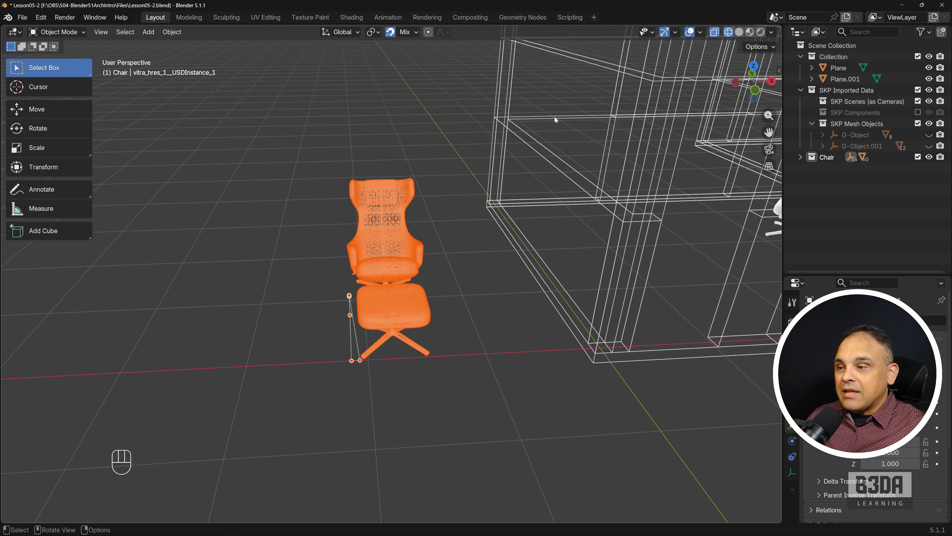
pyautogui.press('KP_7')
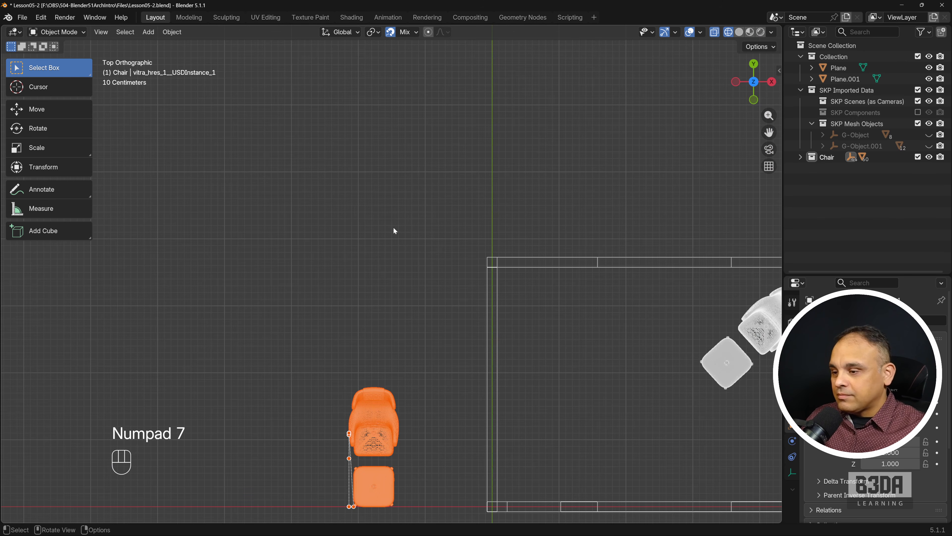
pyautogui.keyDown('shift'); pyautogui.moveTo(392, 226); pyautogui.dragTo(283, 207, button='middle'); pyautogui.keyUp('shift')
pyautogui.moveTo(283, 207); pyautogui.dragTo(420, 400)
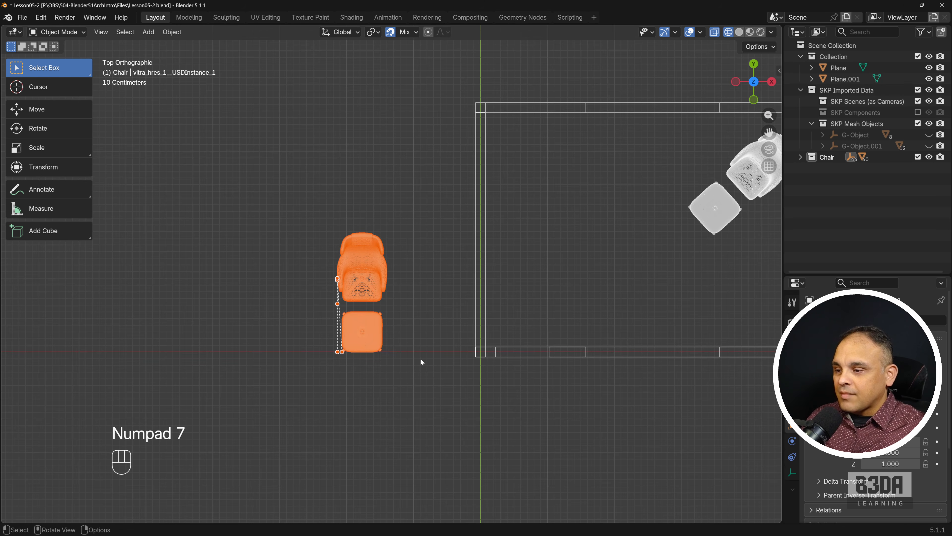
# - Move the selected chair objects to a new collection named Chair2
pyautogui.press('m')
pyautogui.click(412, 330)
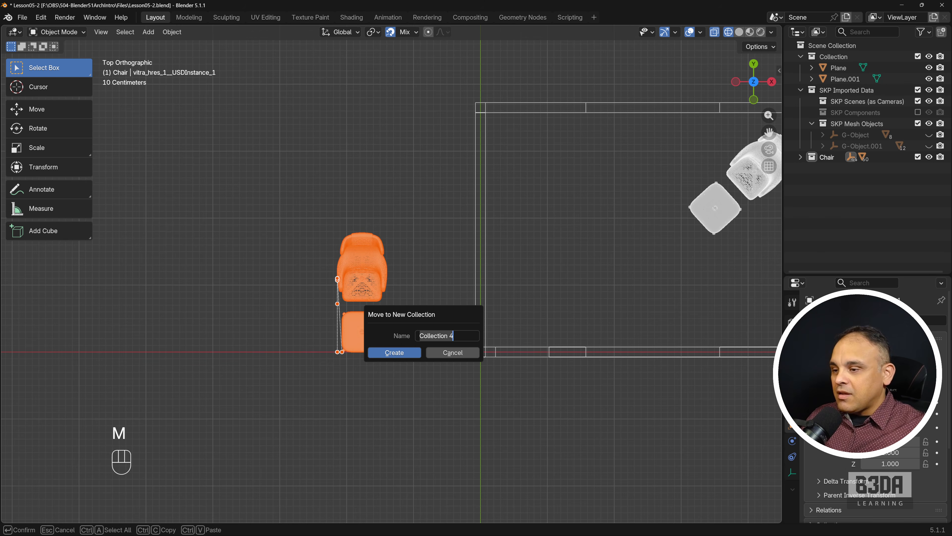
pyautogui.write('Cha')
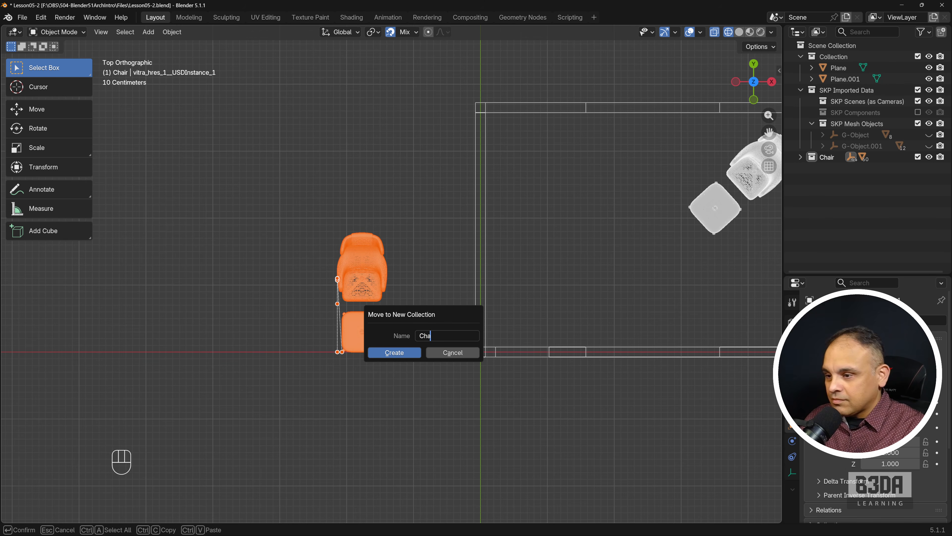
pyautogui.write('ir2')
pyautogui.press('Return')
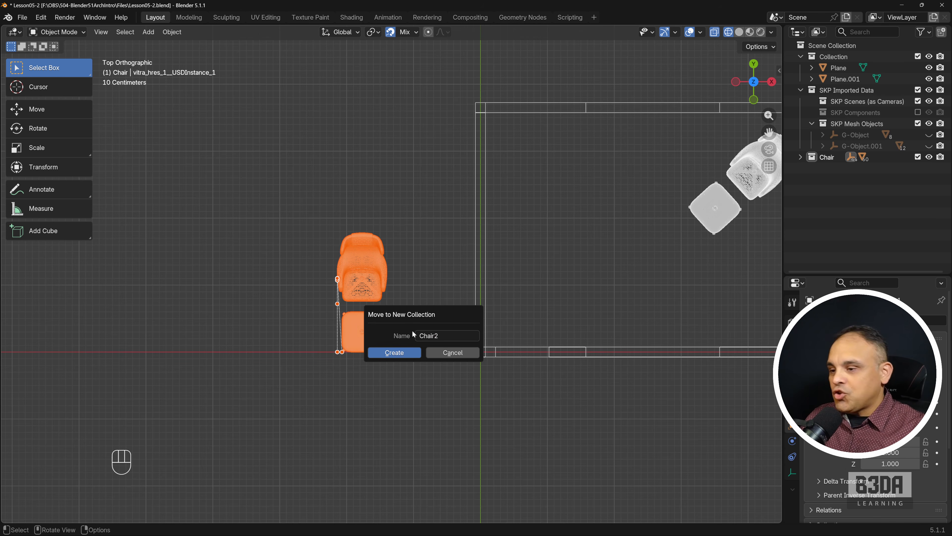
pyautogui.click(394, 353)
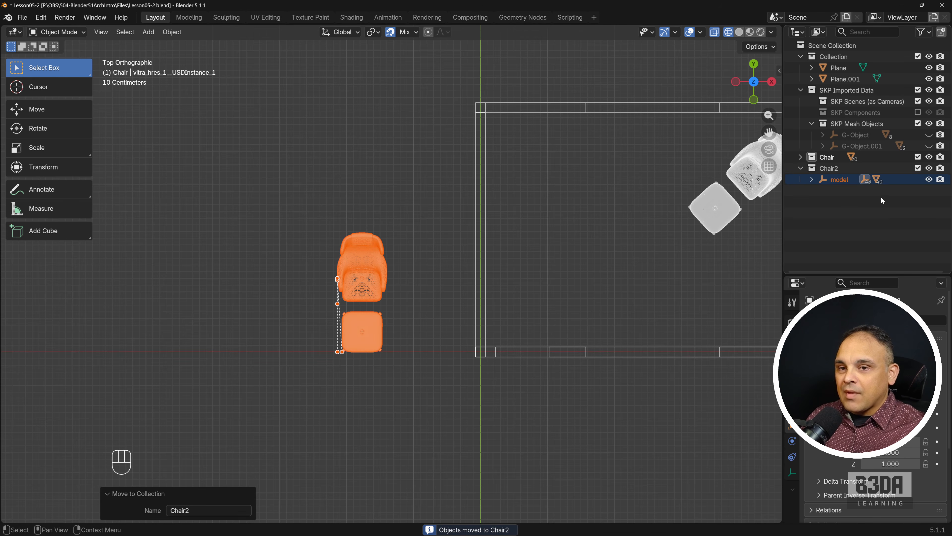
# - Deselect the chair, check the contents of the Chair collection, and compare both chairs in perspective
pyautogui.click(837, 211)
pyautogui.click(797, 156)
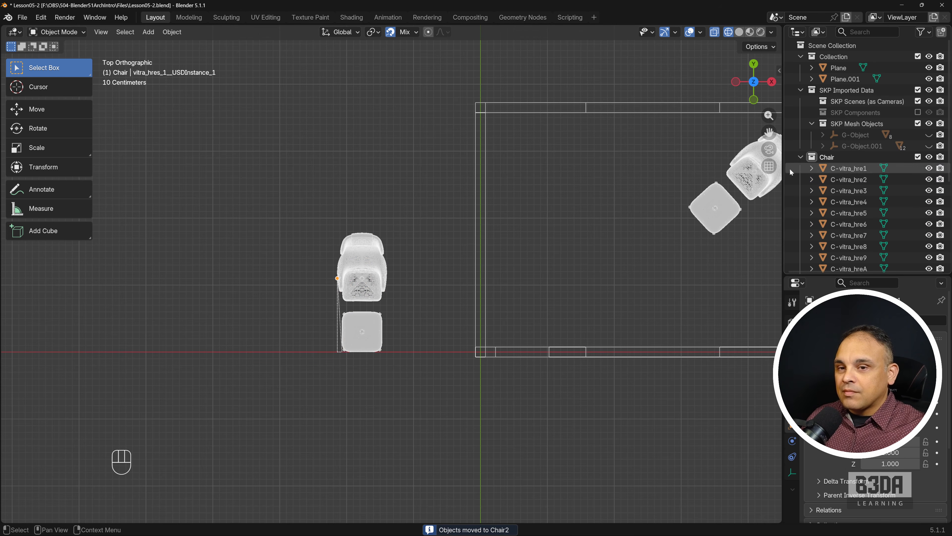
pyautogui.click(797, 157)
pyautogui.moveTo(338, 291); pyautogui.dragTo(344, 268, button='middle')
pyautogui.keyDown('shift'); pyautogui.moveTo(414, 246); pyautogui.dragTo(366, 317, button='middle'); pyautogui.keyUp('shift')
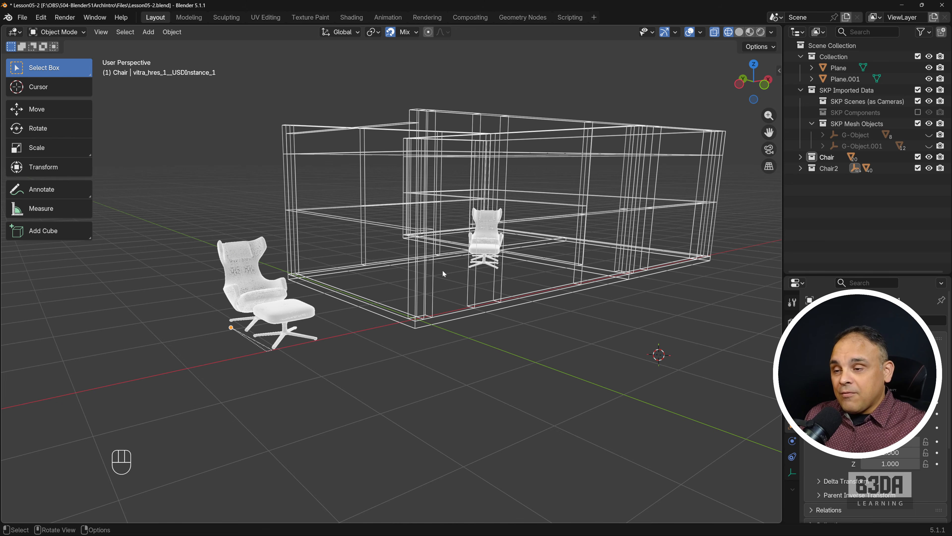
pyautogui.moveTo(443, 269); pyautogui.dragTo(380, 290, button='middle')
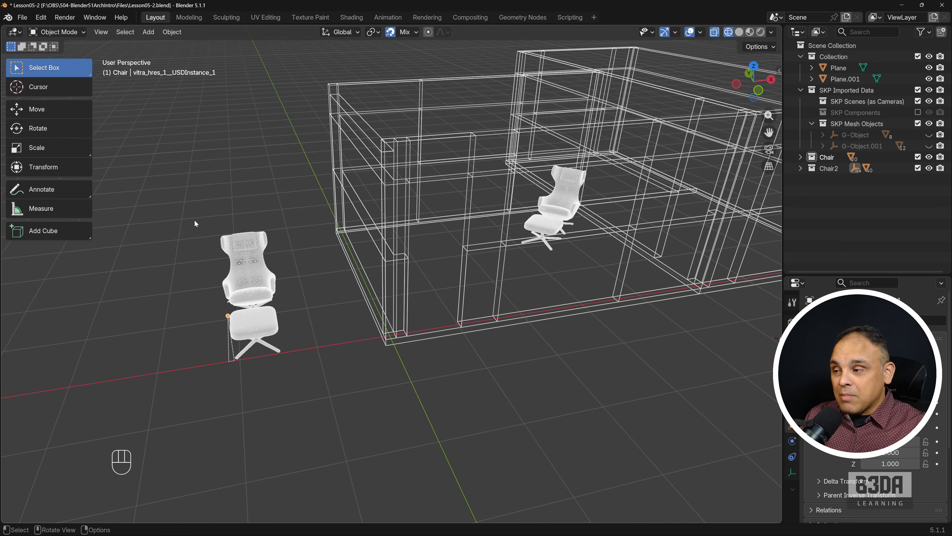
# - Delete the imported chair and footstool standing outside the house
pyautogui.moveTo(185, 213); pyautogui.dragTo(294, 380)
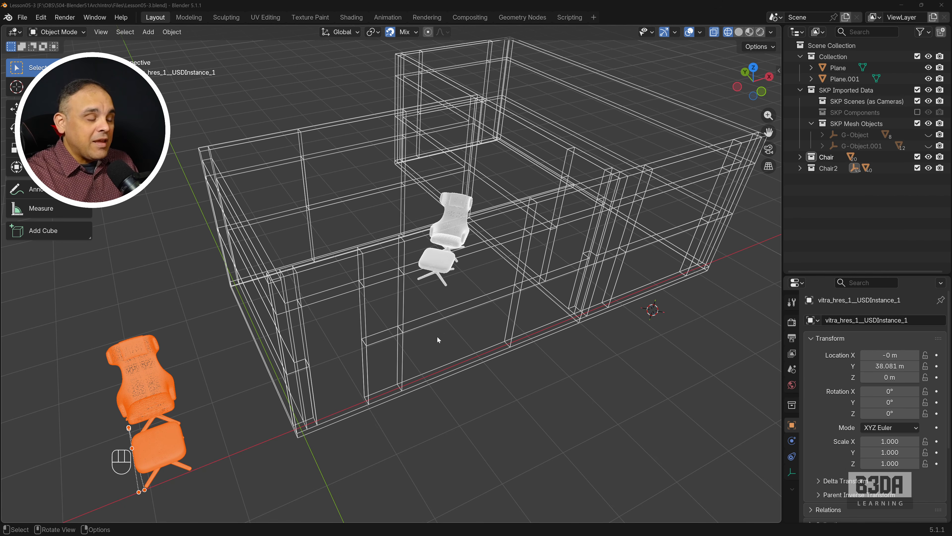
pyautogui.scroll(-3, 437, 337)
pyautogui.click(182, 285)
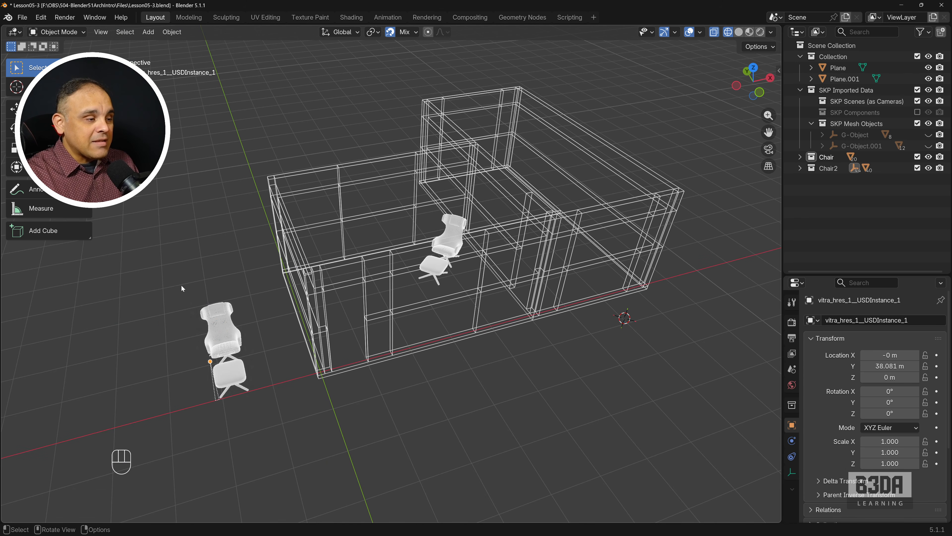
pyautogui.moveTo(163, 266); pyautogui.dragTo(258, 416)
pyautogui.press('Delete')
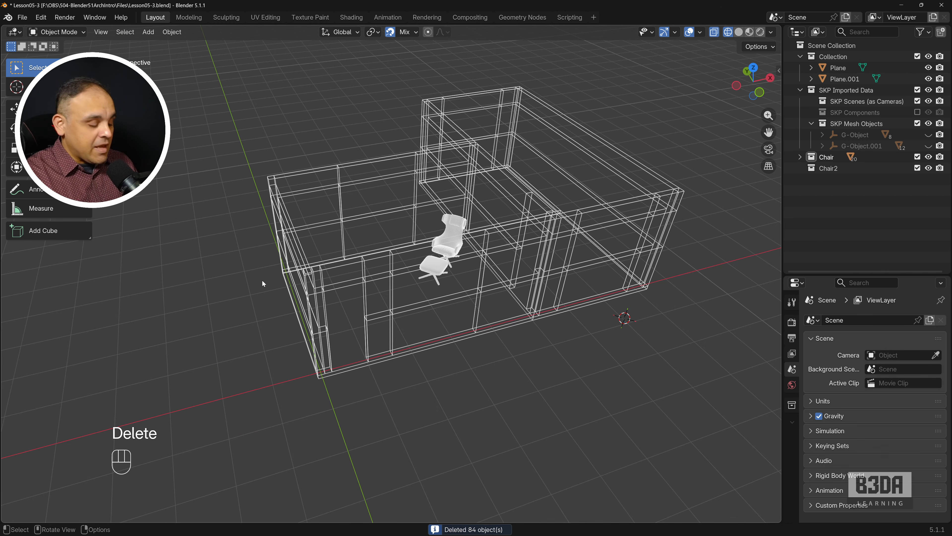
pyautogui.keyDown('shift'); pyautogui.moveTo(262, 283); pyautogui.dragTo(208, 307, button='middle'); pyautogui.keyUp('shift')
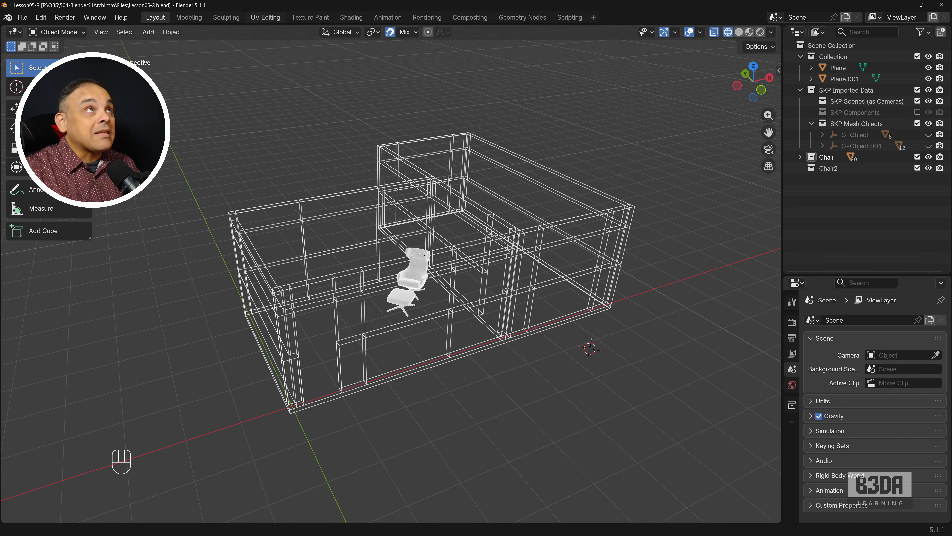
# - Switch to the browser, search ambientCG for "floor" and open the Wood Floor 051 material
pyautogui.moveTo(646, 0); pyautogui.dragTo(539, 63)
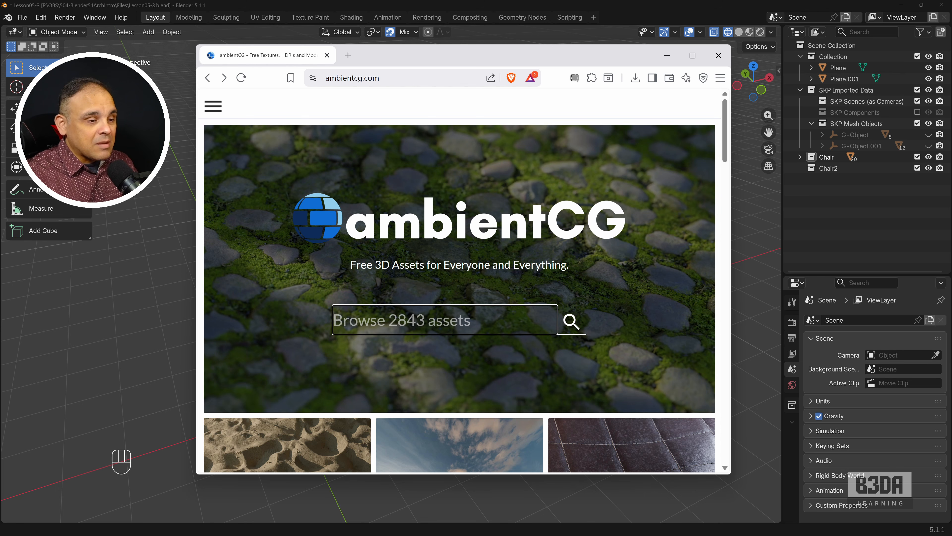
pyautogui.write('floor')
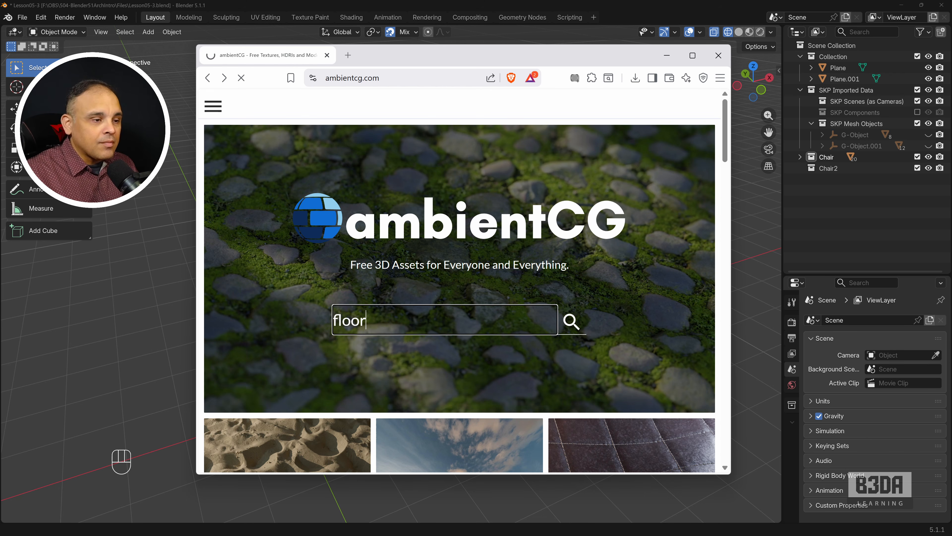
pyautogui.press('Return')
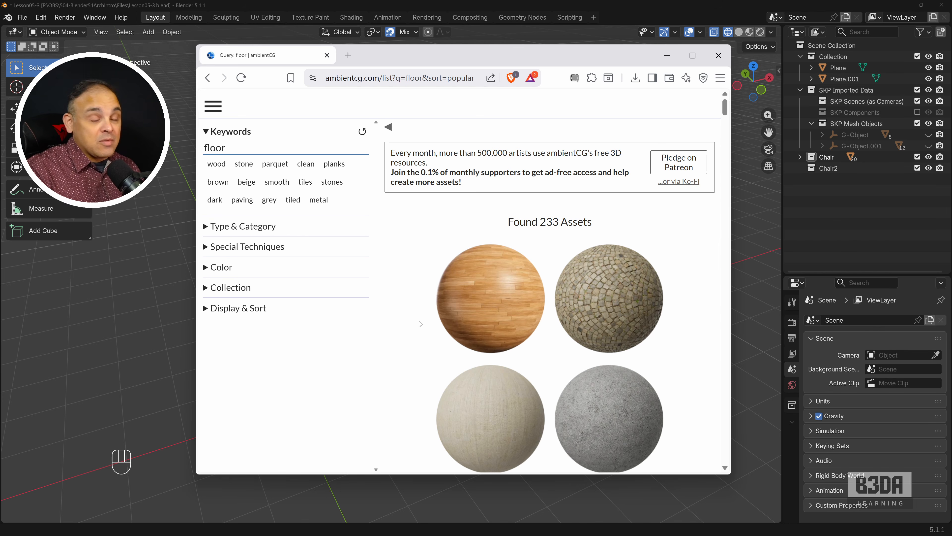
pyautogui.click(502, 291)
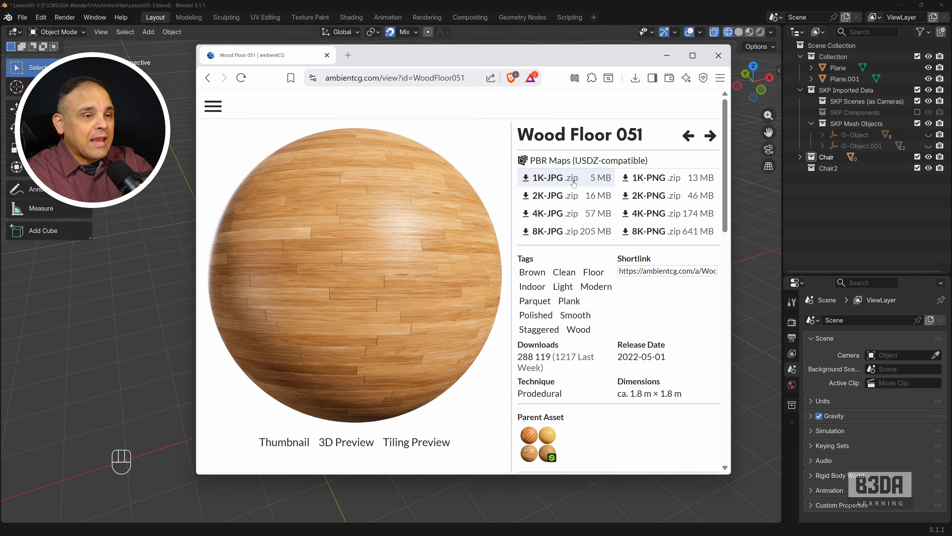
pyautogui.hotkey('ctrl', 'shift', '3')
pyautogui.moveTo(576, 167)
pyautogui.mouseDown()
pyautogui.moveTo(643, 175)
pyautogui.moveTo(648, 153)
pyautogui.moveTo(566, 153)
pyautogui.moveTo(579, 170)
pyautogui.mouseUp()
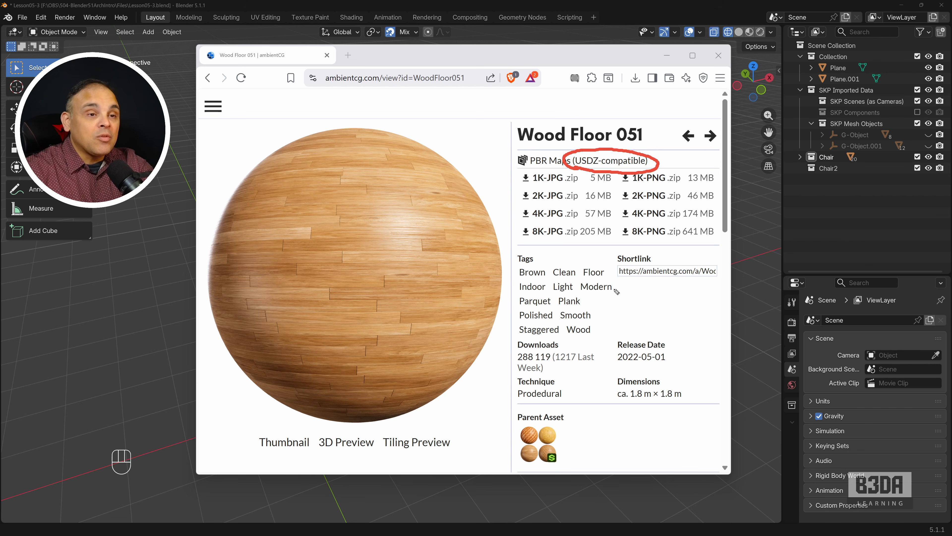
pyautogui.moveTo(565, 200)
pyautogui.mouseDown()
pyautogui.moveTo(579, 203)
pyautogui.moveTo(584, 221)
pyautogui.mouseUp()
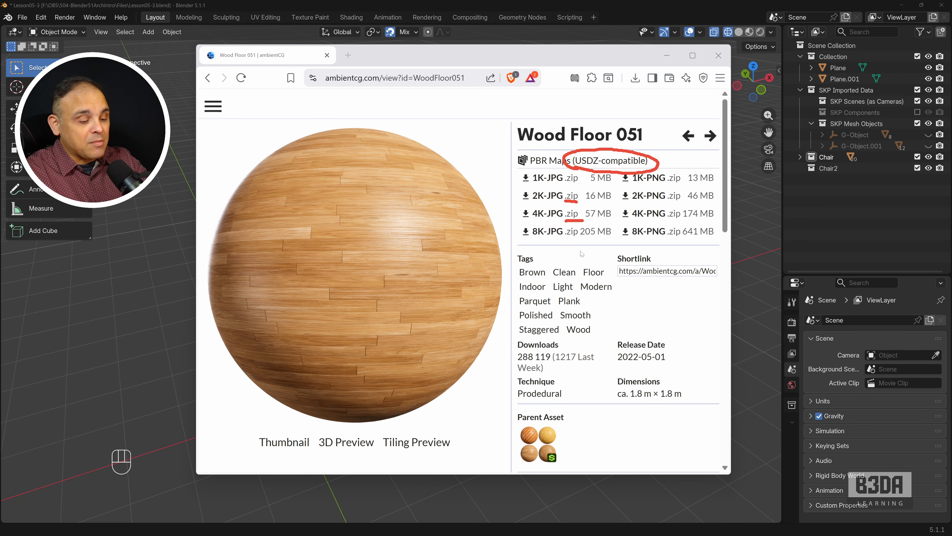
pyautogui.press('Escape')
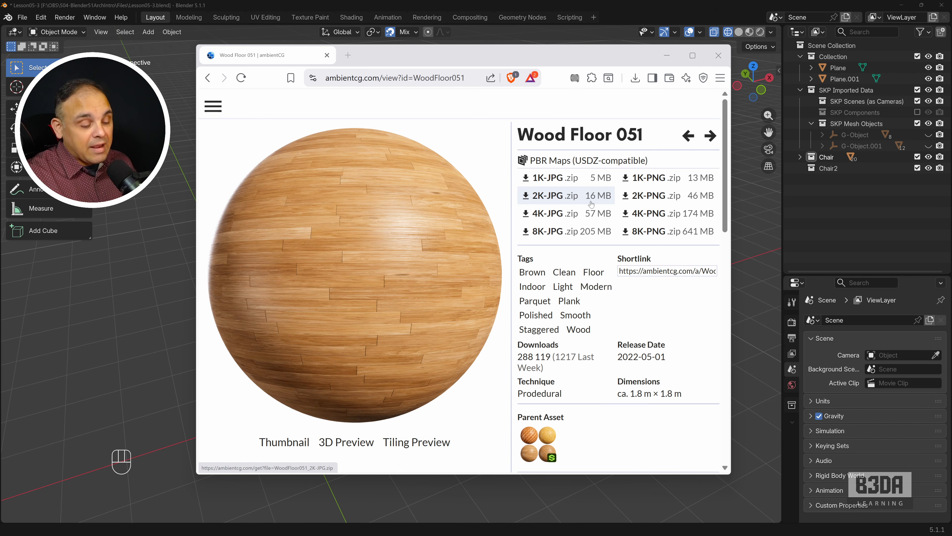
pyautogui.moveTo(631, 221)
pyautogui.mouseDown()
pyautogui.moveTo(669, 226)
pyautogui.moveTo(653, 239)
pyautogui.moveTo(664, 240)
pyautogui.mouseUp()
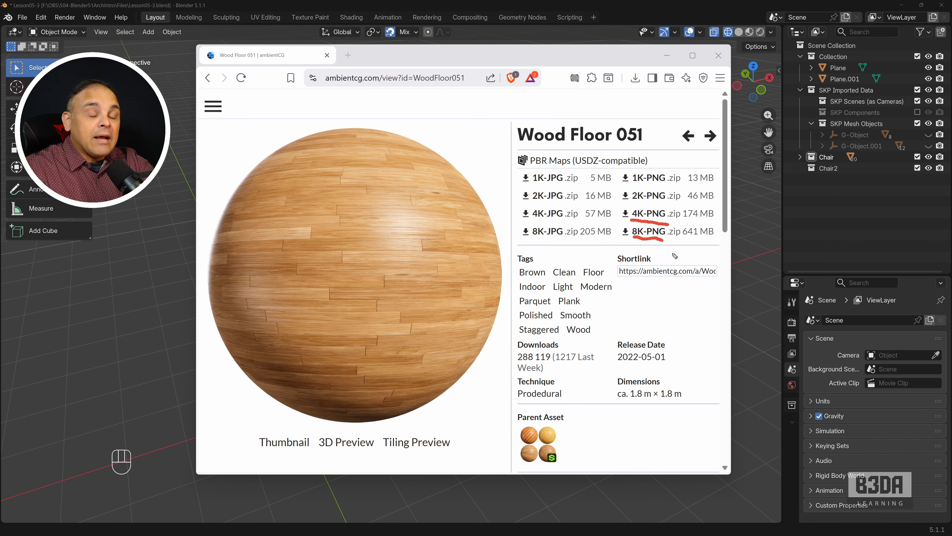
pyautogui.moveTo(680, 222)
pyautogui.mouseDown()
pyautogui.moveTo(712, 222)
pyautogui.moveTo(690, 239)
pyautogui.moveTo(713, 239)
pyautogui.mouseUp()
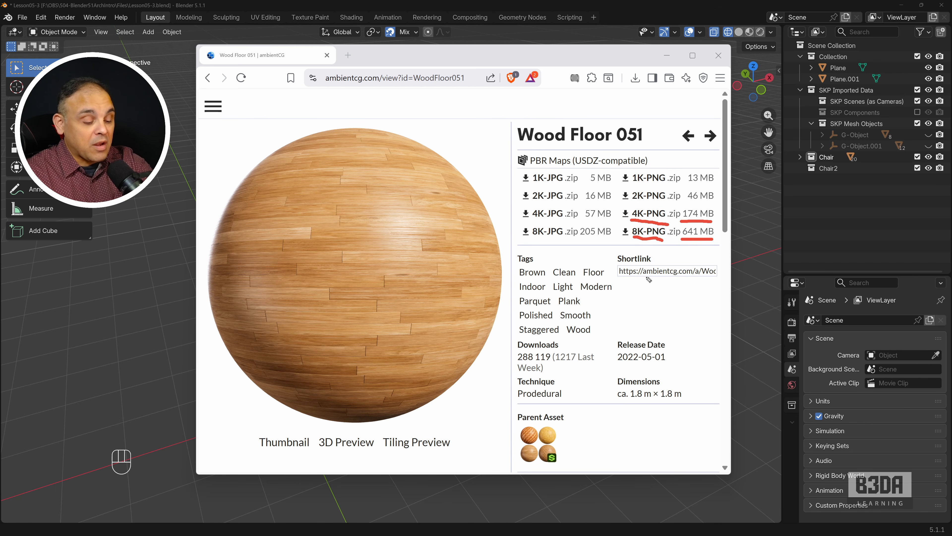
pyautogui.press('Escape')
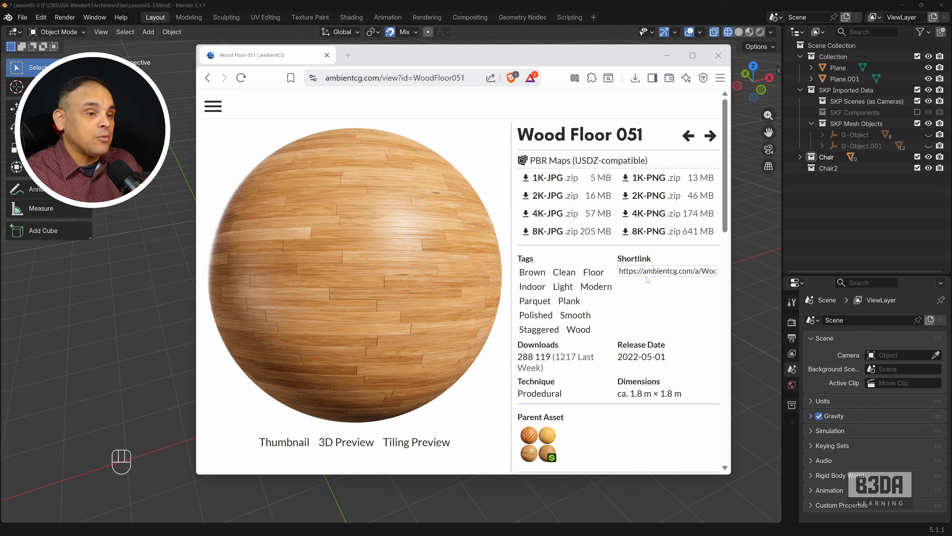
# - Download the 2K-JPG version as WoodFloor051_2K-JPG.zip into the USDZ folder and show it in File Explorer
pyautogui.click(546, 198)
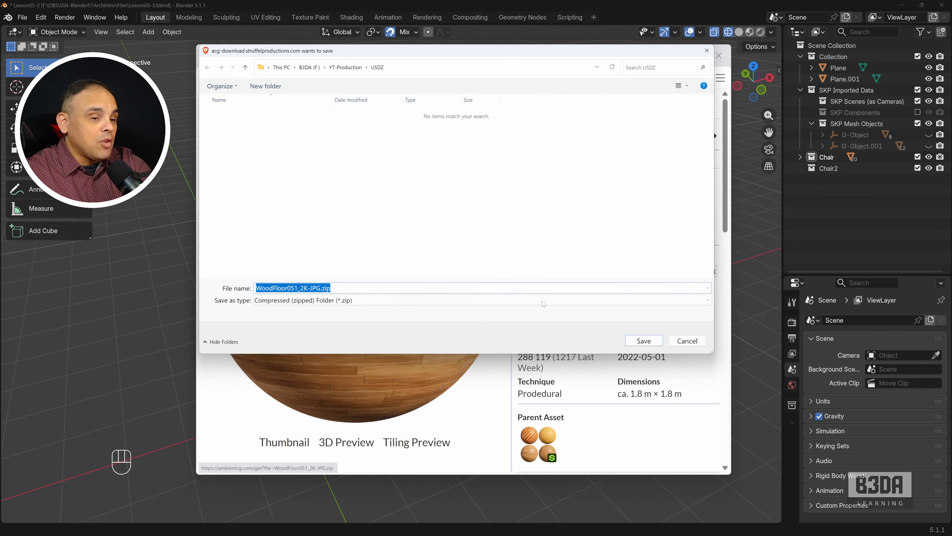
pyautogui.click(644, 340)
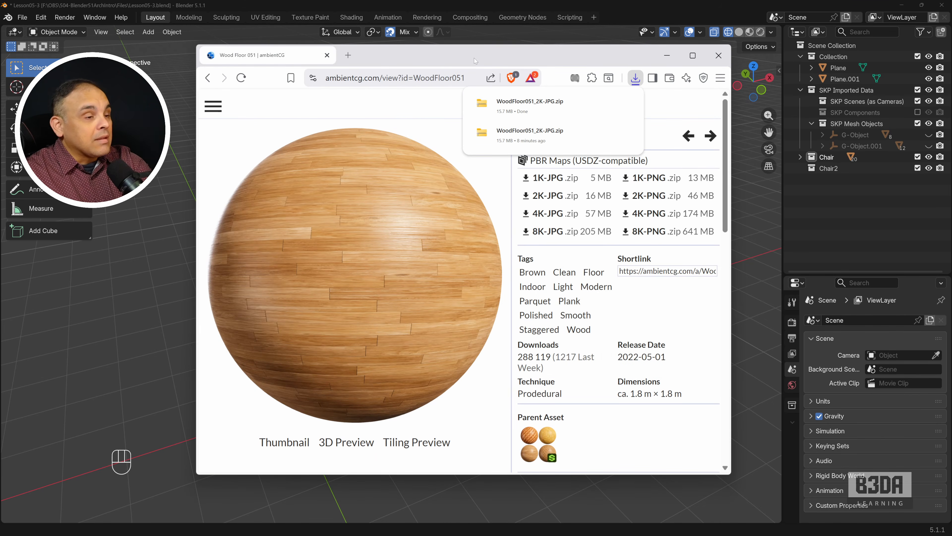
pyautogui.moveTo(584, 106)
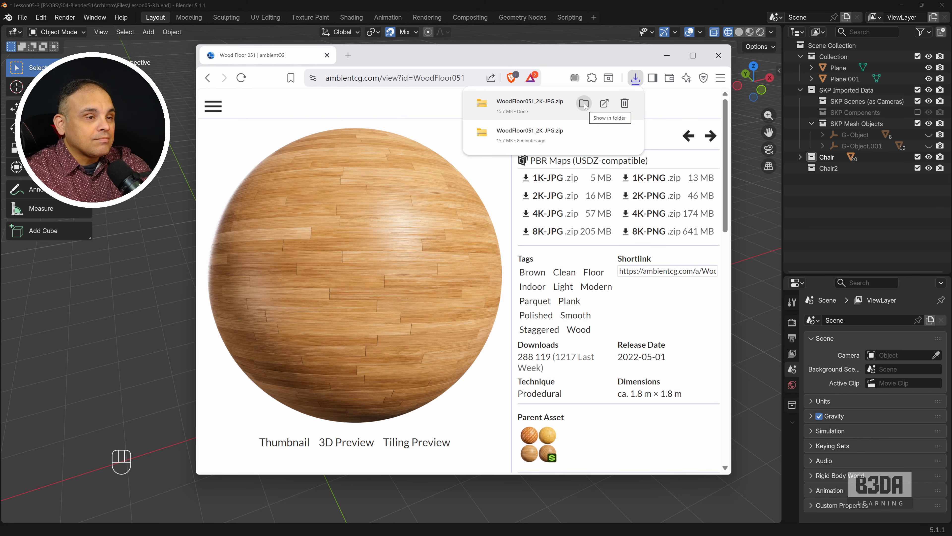
pyautogui.click(587, 105)
pyautogui.click(290, 282)
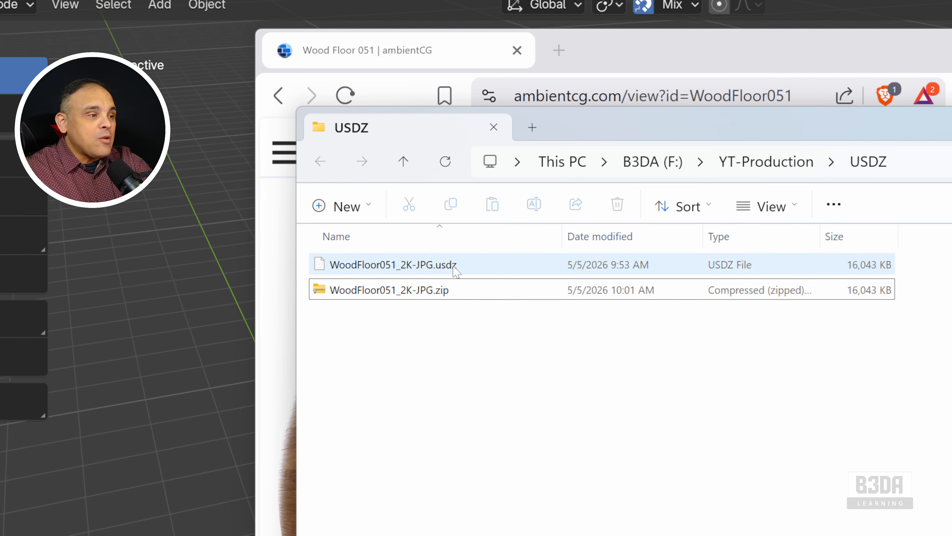
# - Rename the downloaded WoodFloor051_2K-JPG.zip as WoodFloor051_2K-JPG-B.usdz, accepting the extension change
pyautogui.click(451, 289)
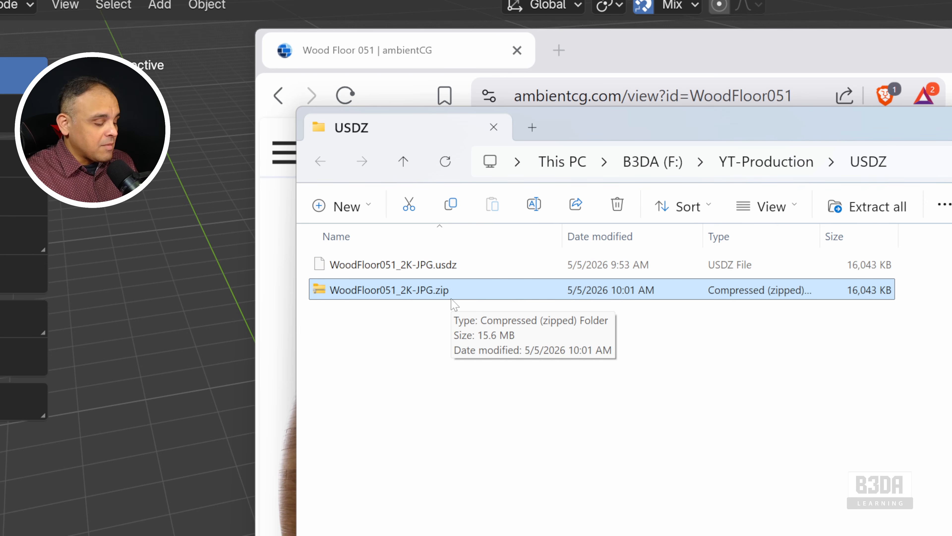
pyautogui.press('F2')
pyautogui.press('End')
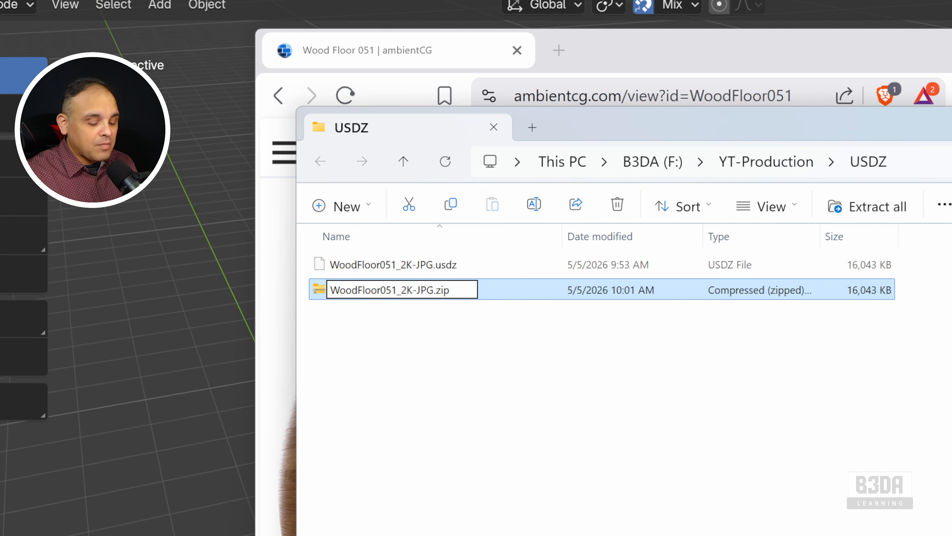
pyautogui.press('BackSpace')
pyautogui.press('BackSpace')
pyautogui.press('BackSpace')
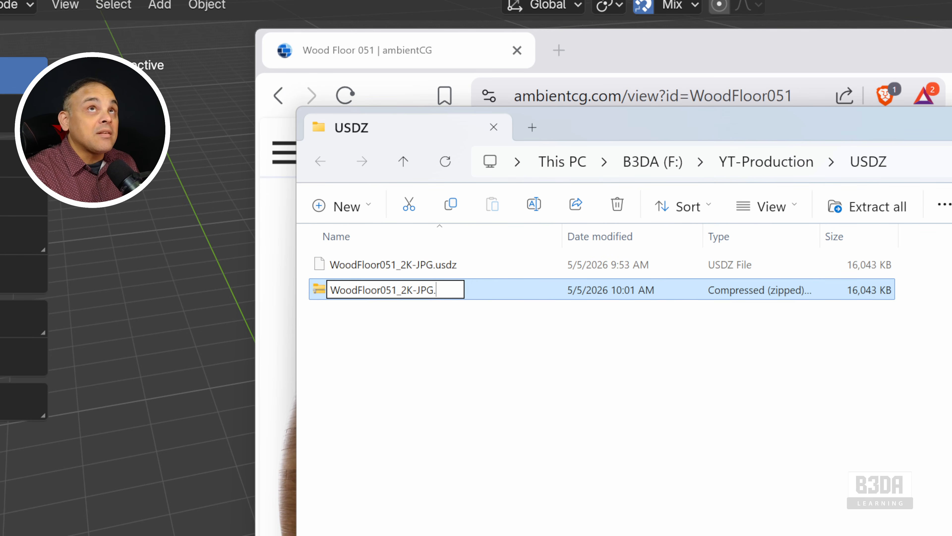
pyautogui.write('usdz')
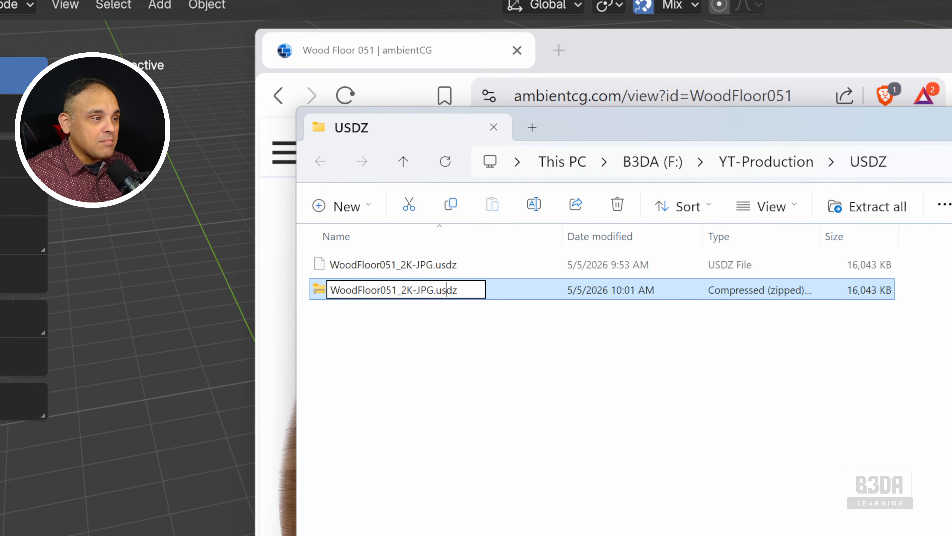
pyautogui.write('-B')
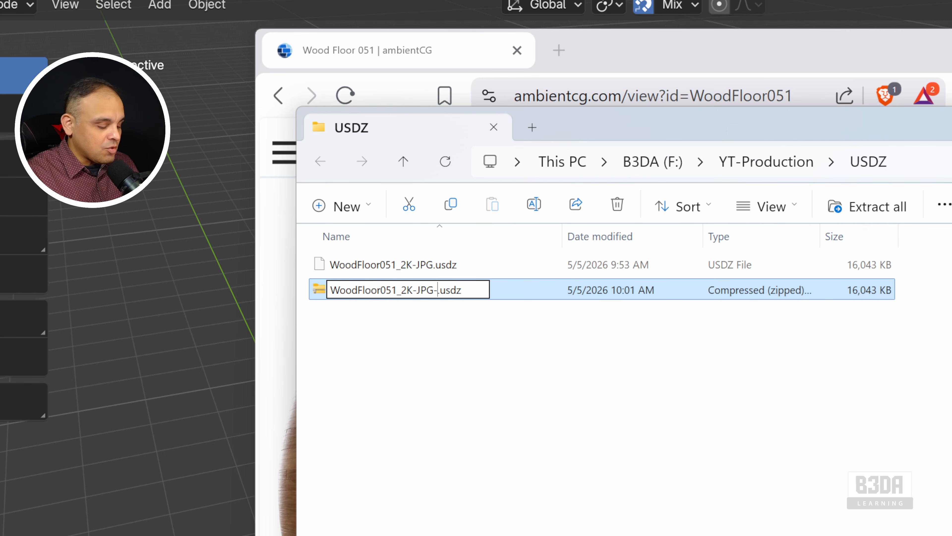
pyautogui.press('Return')
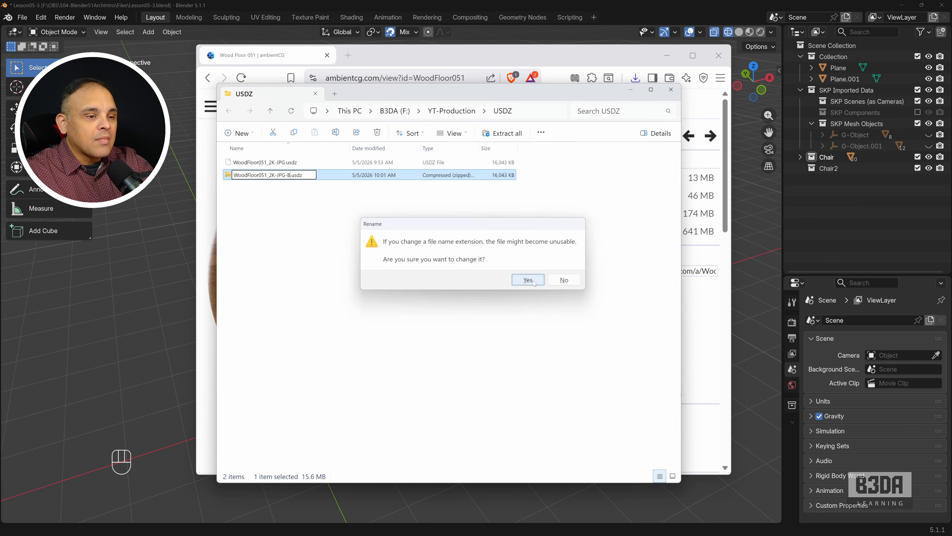
pyautogui.click(920, 501)
pyautogui.click(386, 230)
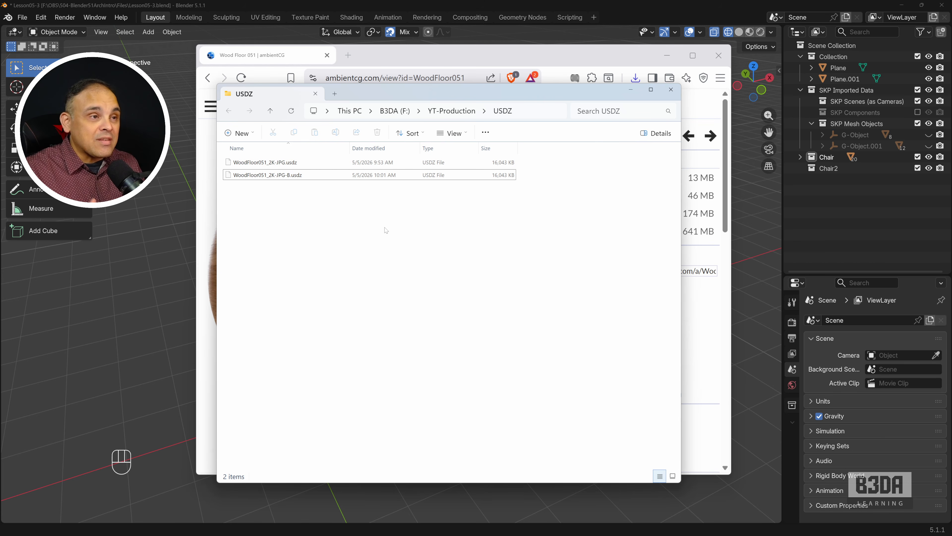
# - Switch back to Blender and start a USD import, choosing WoodFloor051_2K-JPG.usdz from the USDZ folder
pyautogui.click(630, 95)
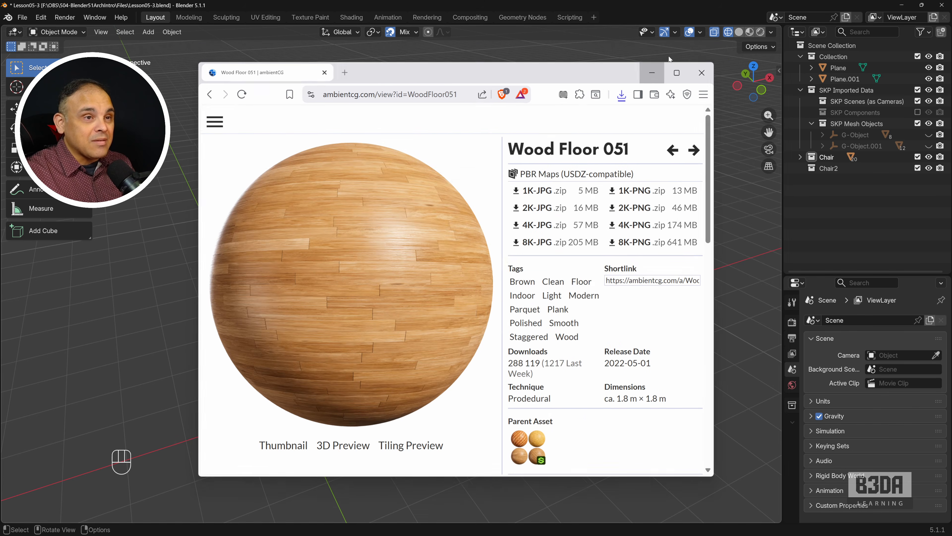
pyautogui.click(398, 13)
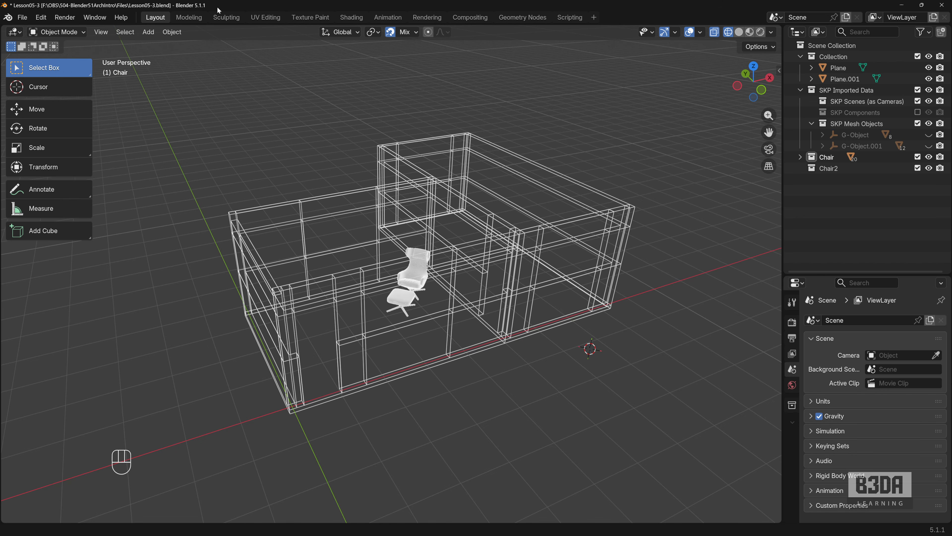
pyautogui.click(22, 17)
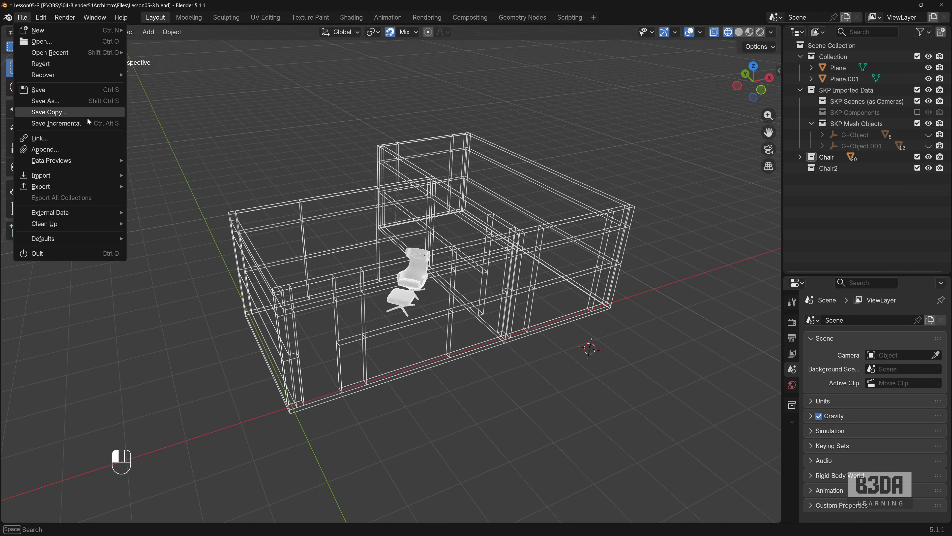
pyautogui.moveTo(90, 173)
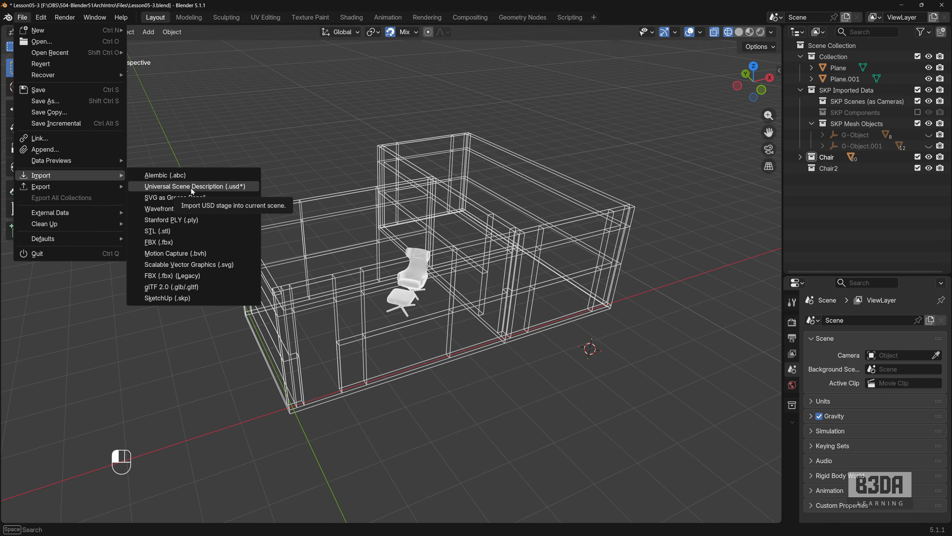
pyautogui.click(190, 186)
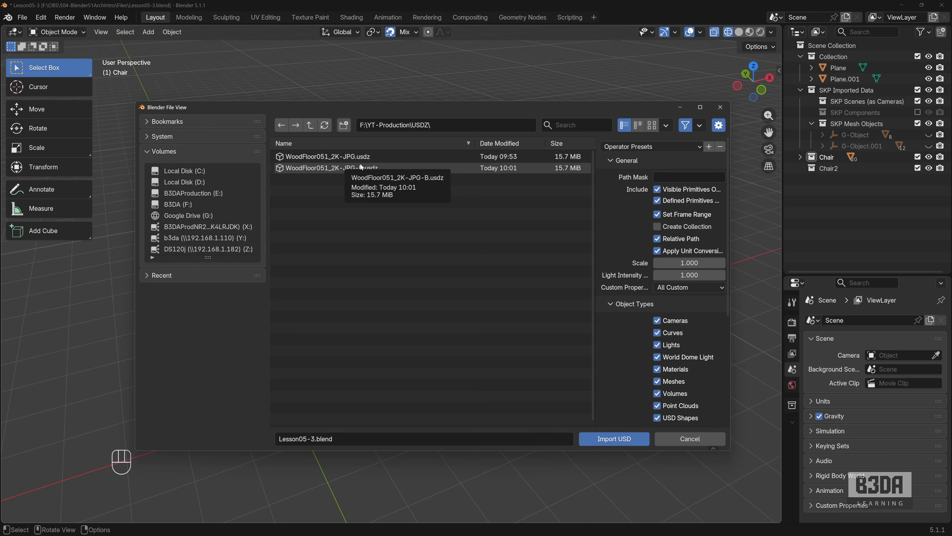
pyautogui.click(396, 158)
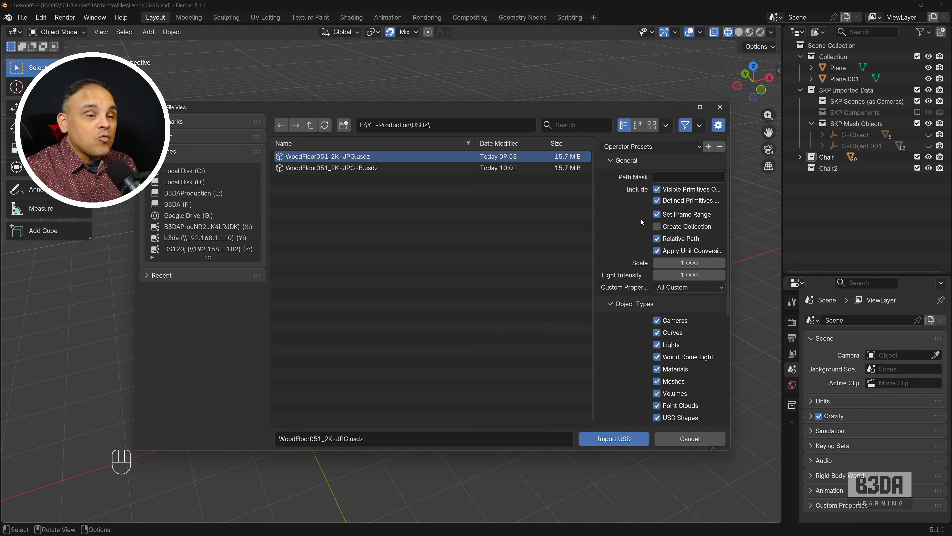
# - Enable Import All Materials in the import options and import the USDZ file
pyautogui.scroll(-10, 641, 220)
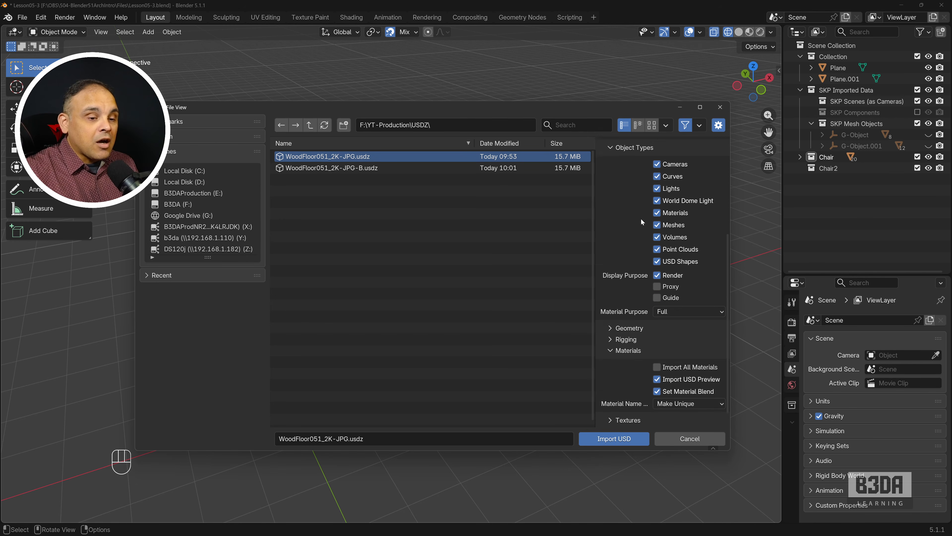
pyautogui.scroll(-1, 642, 222)
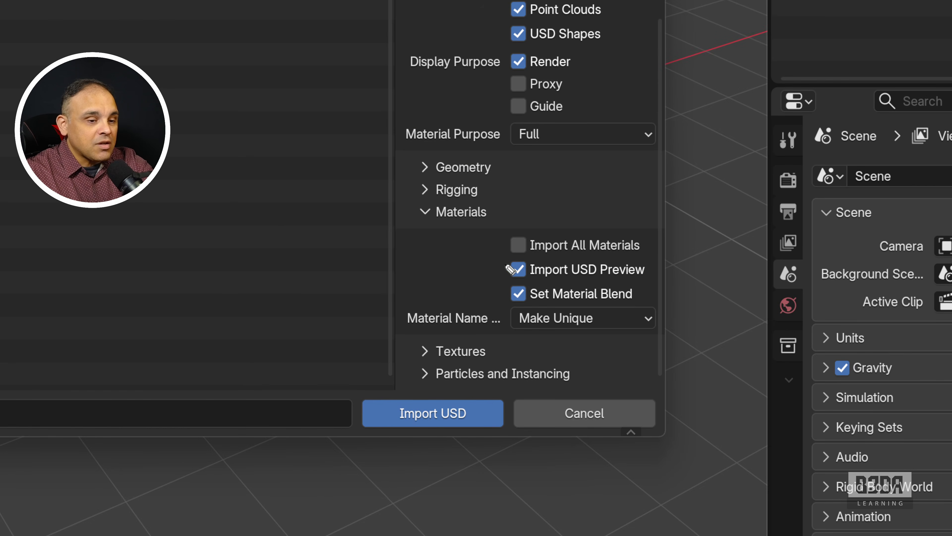
pyautogui.moveTo(503, 259)
pyautogui.mouseDown()
pyautogui.moveTo(658, 259)
pyautogui.moveTo(642, 230)
pyautogui.moveTo(562, 214)
pyautogui.moveTo(501, 228)
pyautogui.moveTo(495, 252)
pyautogui.moveTo(504, 260)
pyautogui.mouseUp()
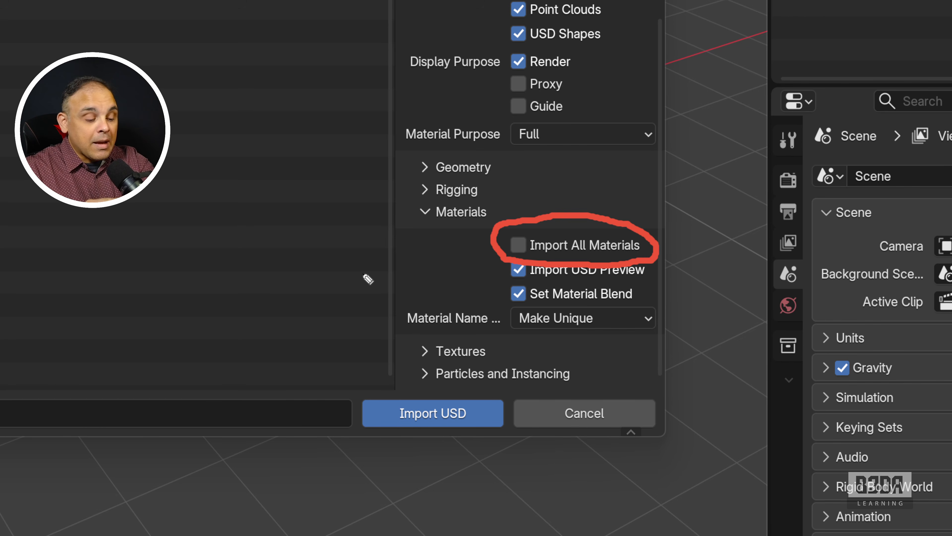
pyautogui.hotkey('ctrl', 'z')
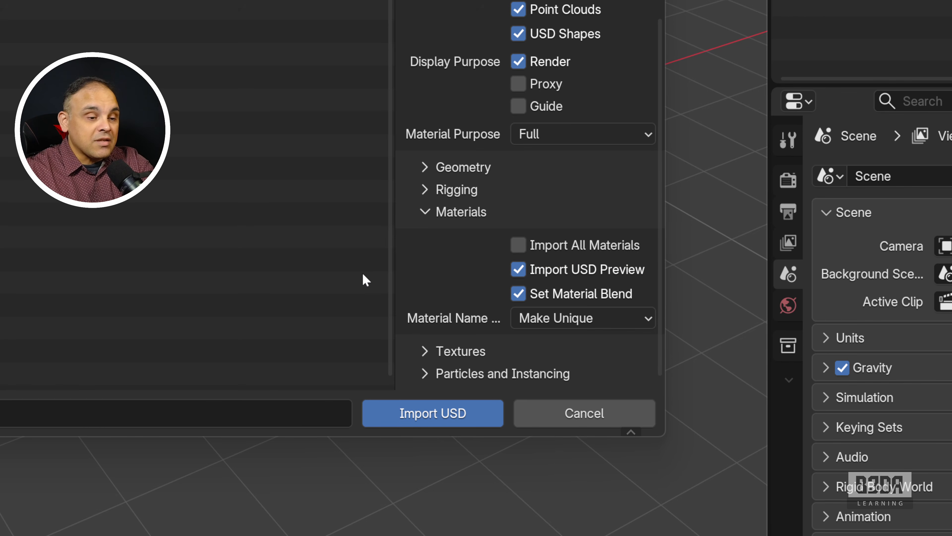
pyautogui.click(518, 245)
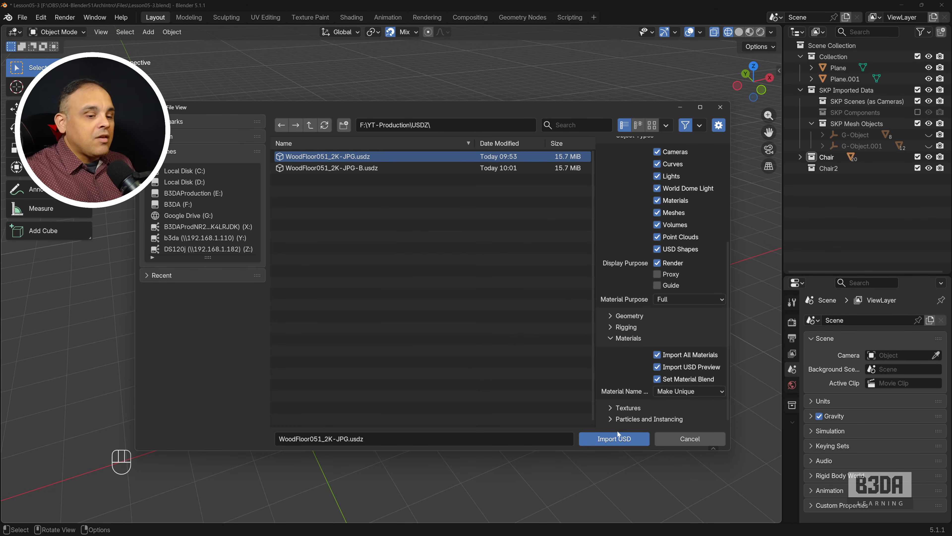
pyautogui.click(617, 432)
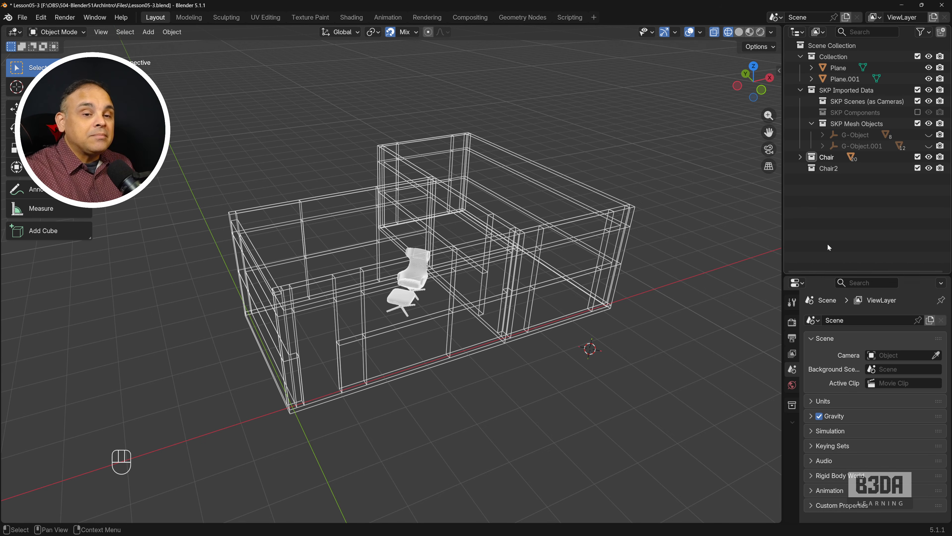
# - Enlarge the properties area, select the house's floor slab and check the available materials for aCG_WoodFloor051_2K_JPG without assigning one
pyautogui.moveTo(832, 273); pyautogui.dragTo(839, 87)
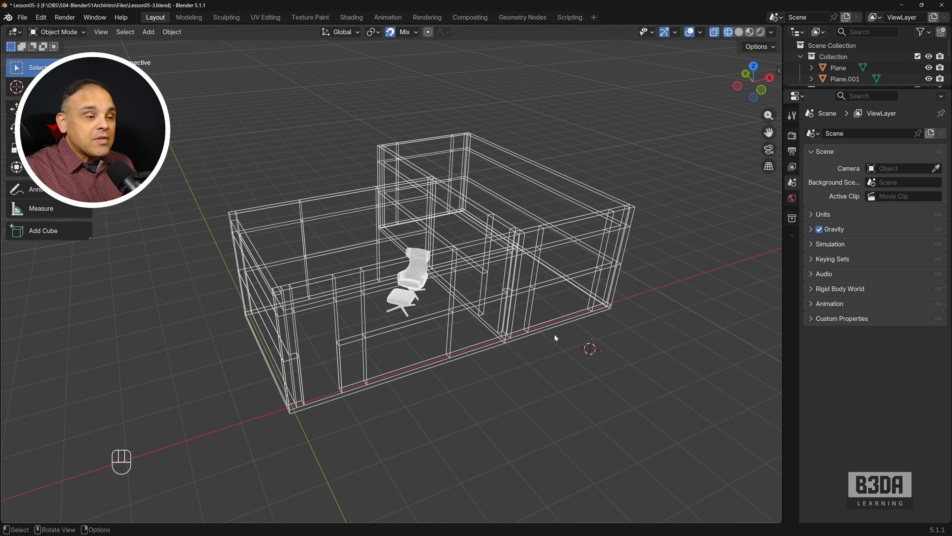
pyautogui.click(327, 401)
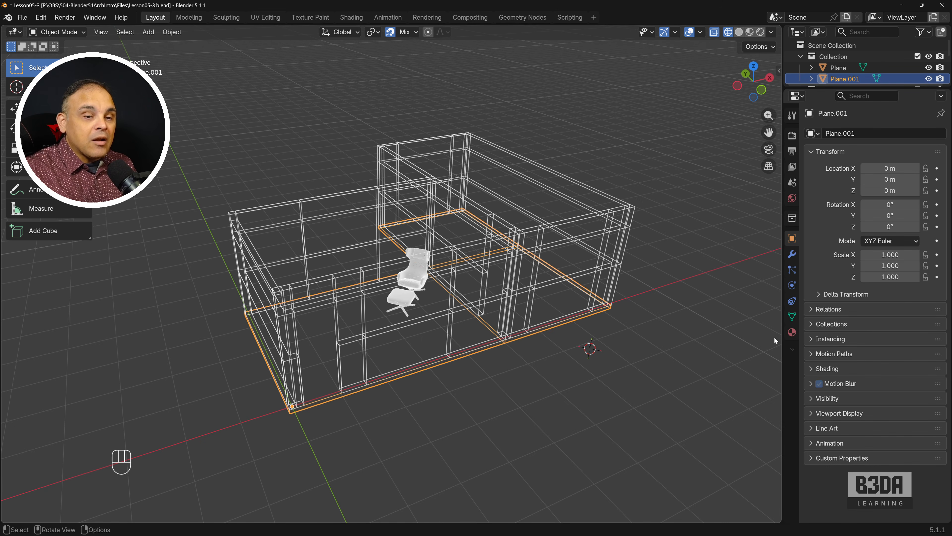
pyautogui.click(792, 332)
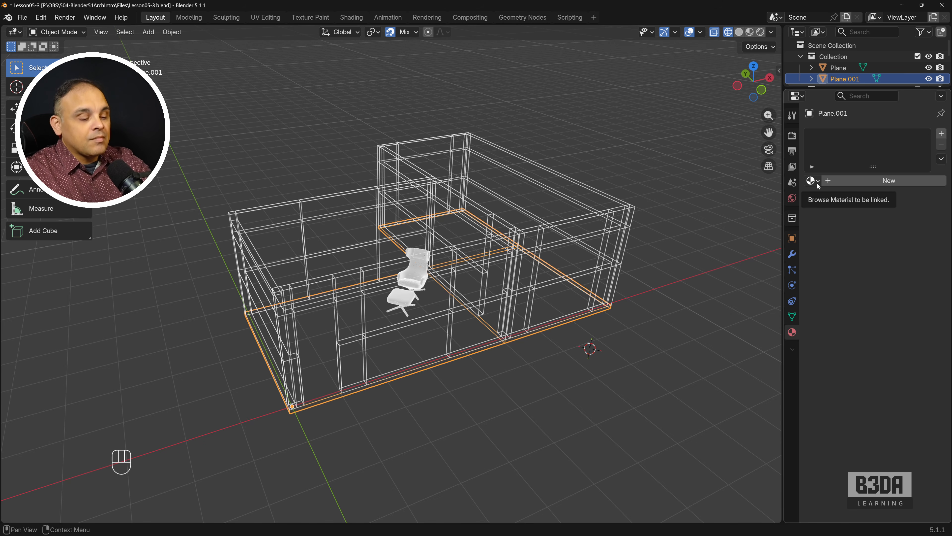
pyautogui.hotkey('ctrl', 'shift', '\\')
pyautogui.click(799, 189)
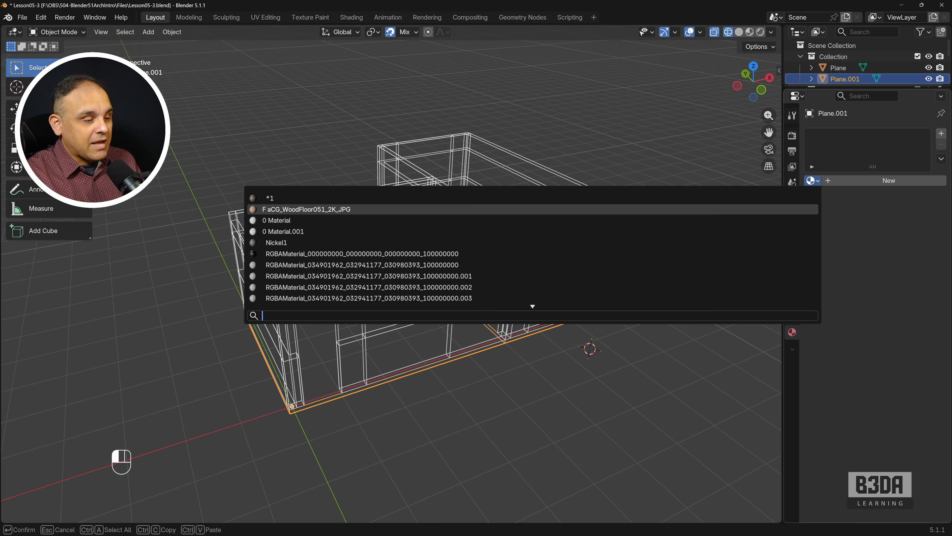
pyautogui.click(543, 415)
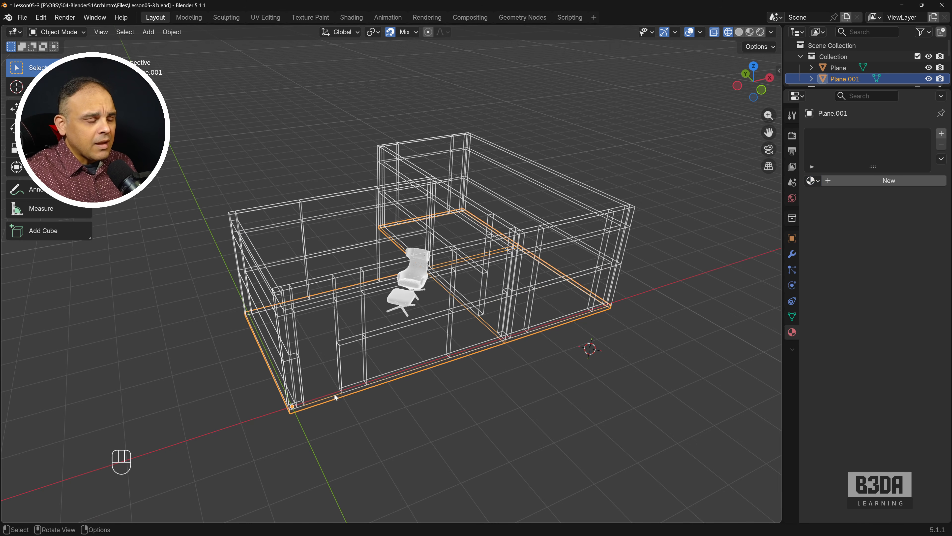
# - Use solid shading and separate the floor slab's three top faces into their own object, returning to Object Mode
pyautogui.moveTo(334, 393); pyautogui.dragTo(386, 364, button='middle')
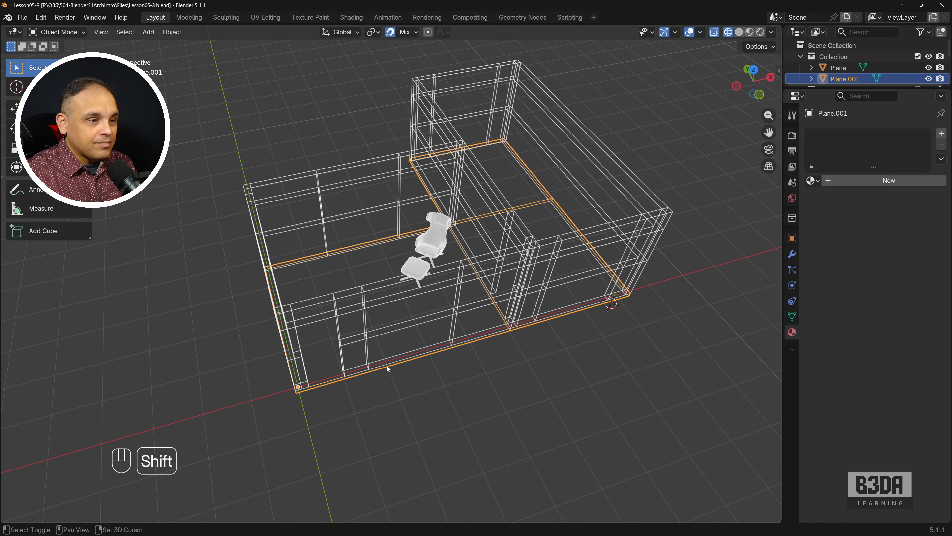
pyautogui.press('Tab')
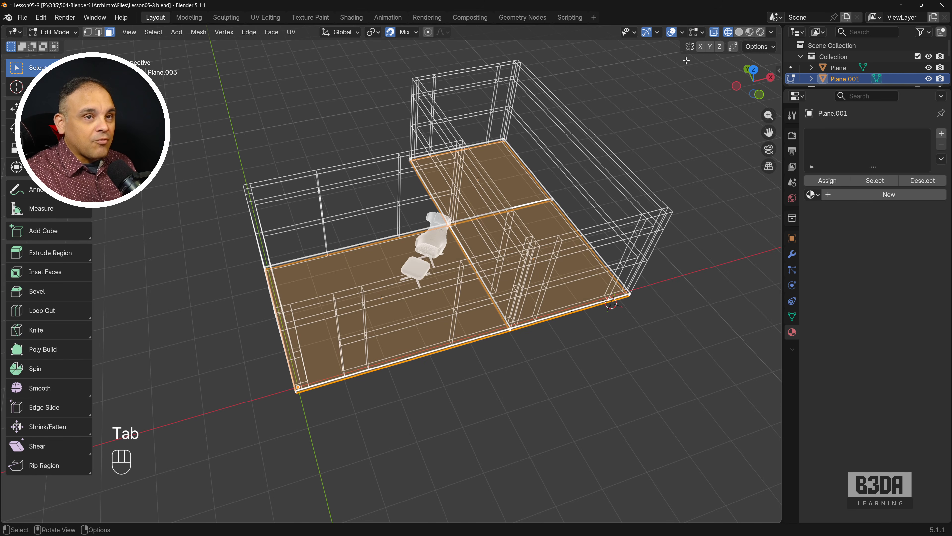
pyautogui.click(739, 32)
pyautogui.click(362, 274)
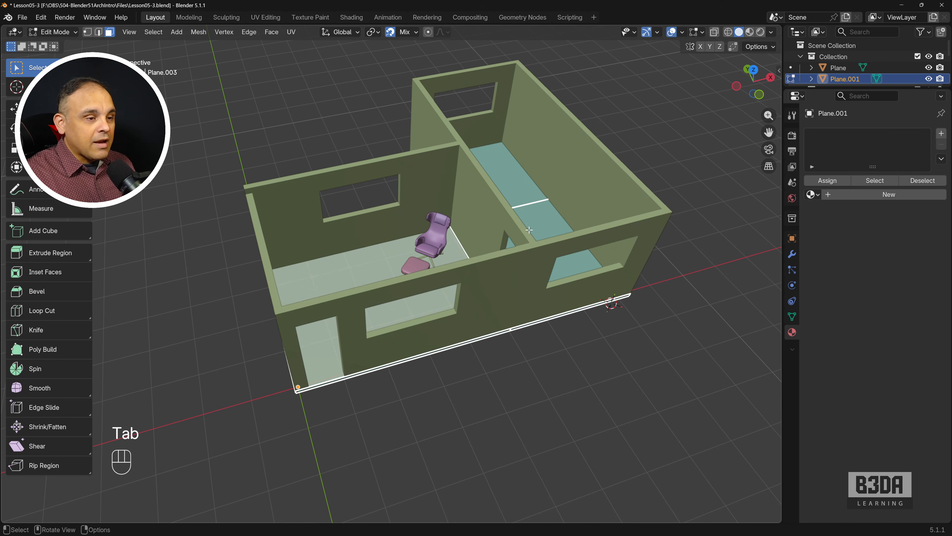
pyautogui.keyDown('shift'); pyautogui.click(543, 220); pyautogui.keyUp('shift')
pyautogui.keyDown('shift'); pyautogui.click(532, 190); pyautogui.keyUp('shift')
pyautogui.moveTo(543, 268); pyautogui.dragTo(487, 288, button='middle')
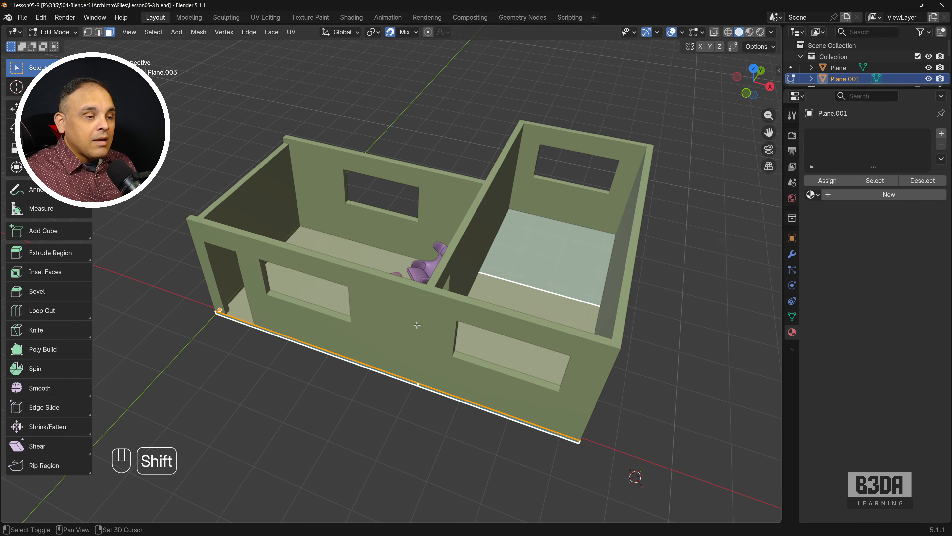
pyautogui.press('p')
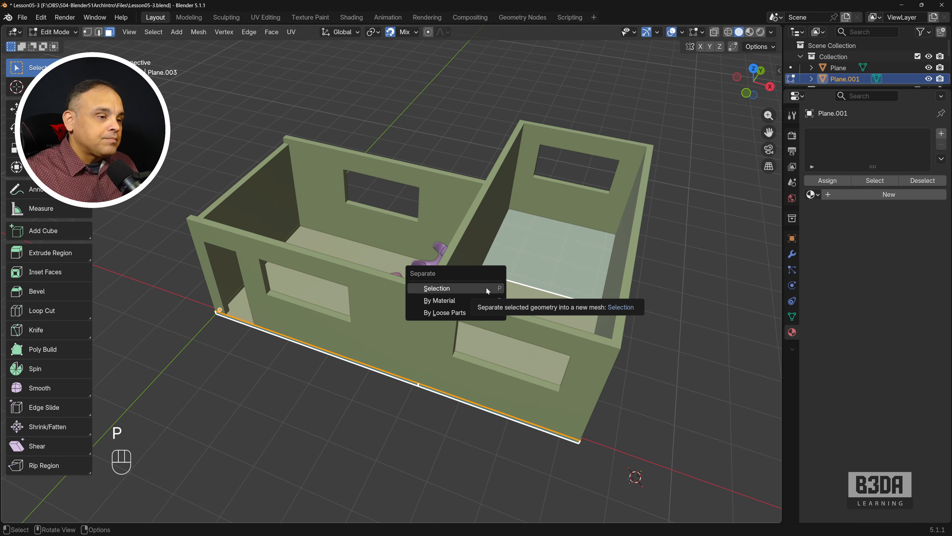
pyautogui.click(485, 287)
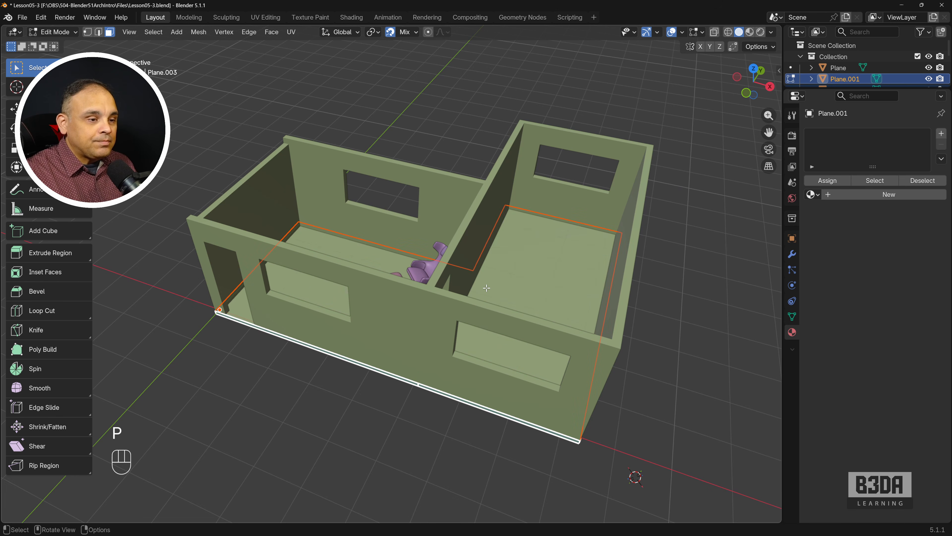
pyautogui.press('Tab')
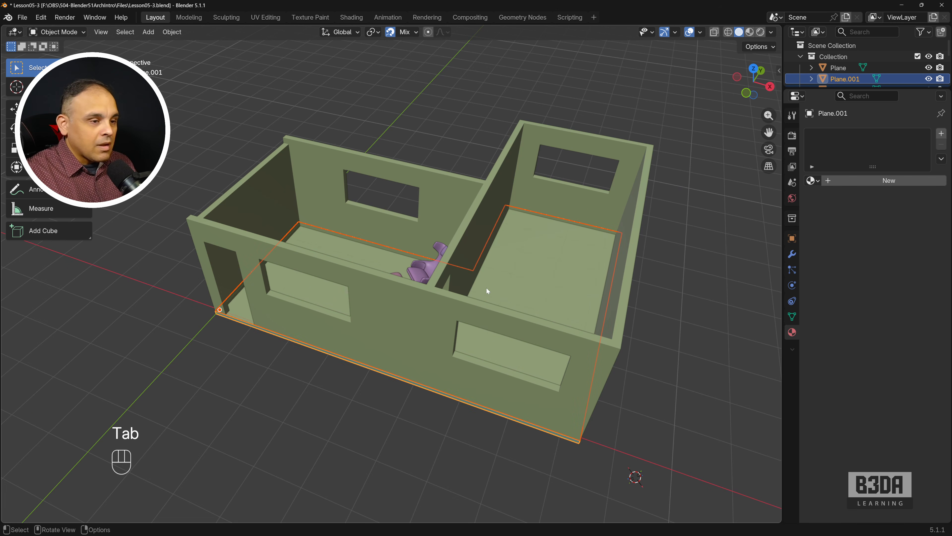
# - Rename the house's wall object as Walls
pyautogui.click(444, 117)
pyautogui.click(487, 195)
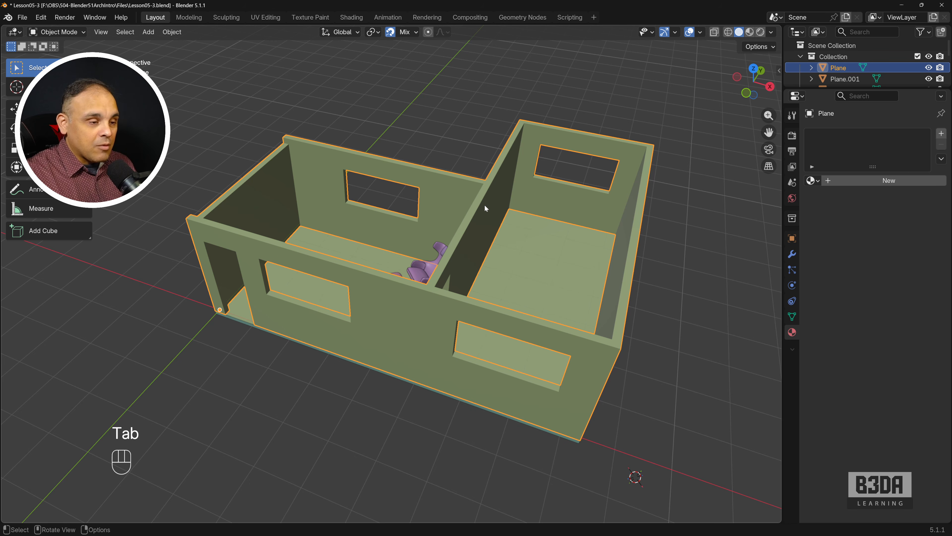
pyautogui.press('F2')
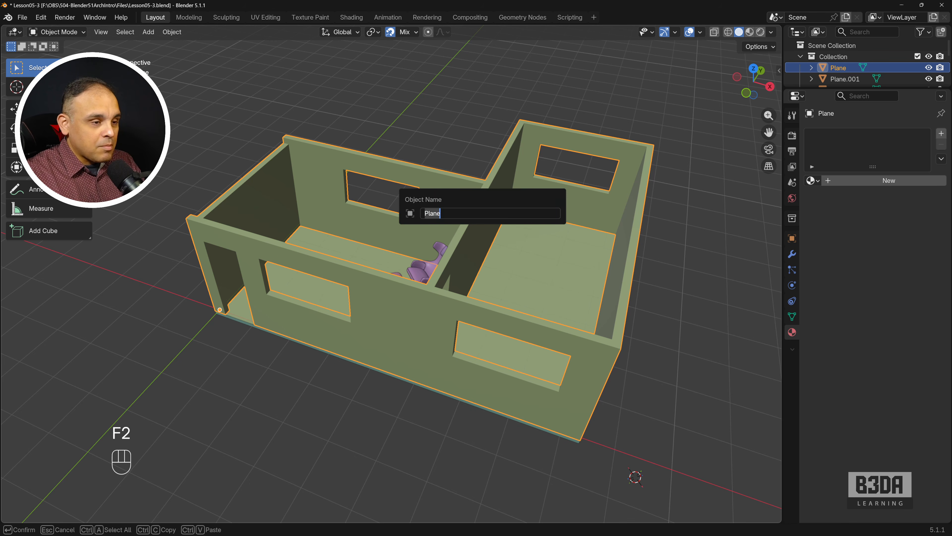
pyautogui.write('Walls')
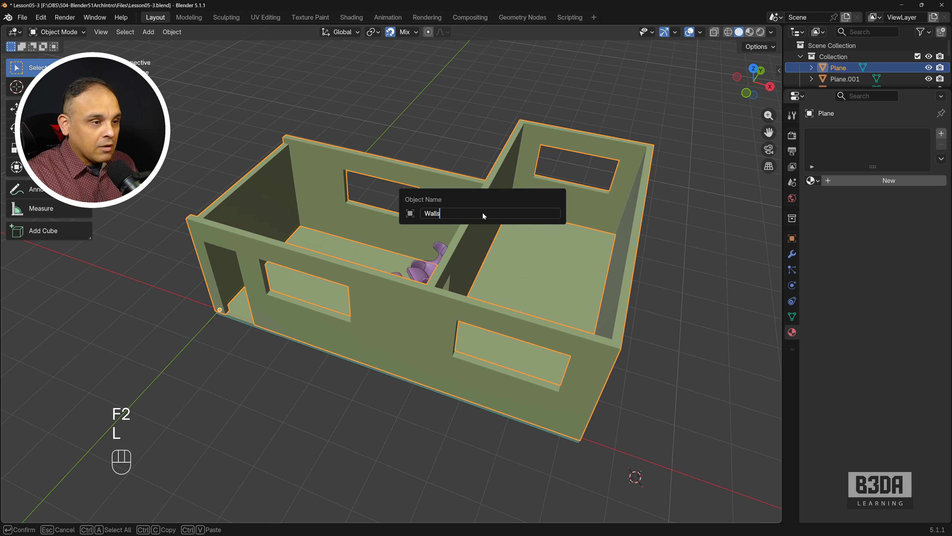
pyautogui.press('Return')
# - Rename the separated floor surface object inside the house as Floor
pyautogui.click(549, 250)
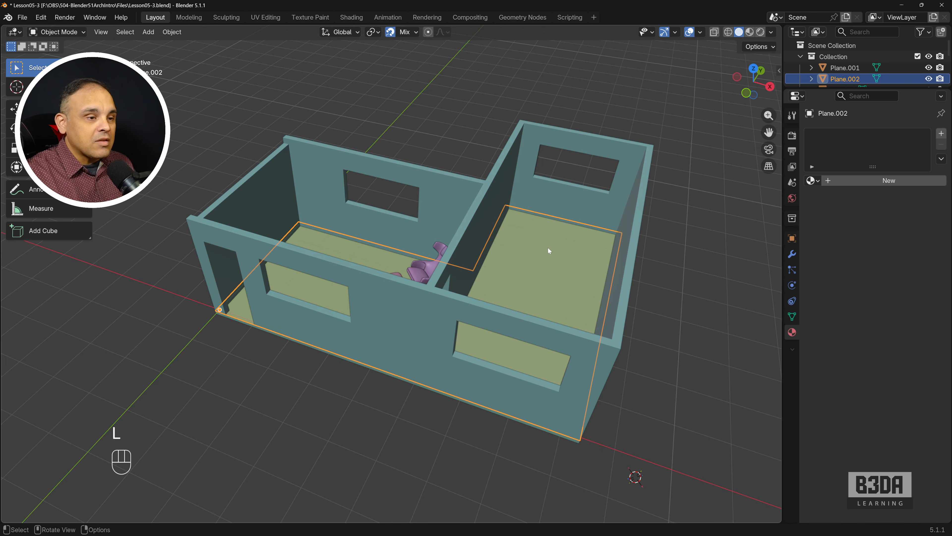
pyautogui.press('F2')
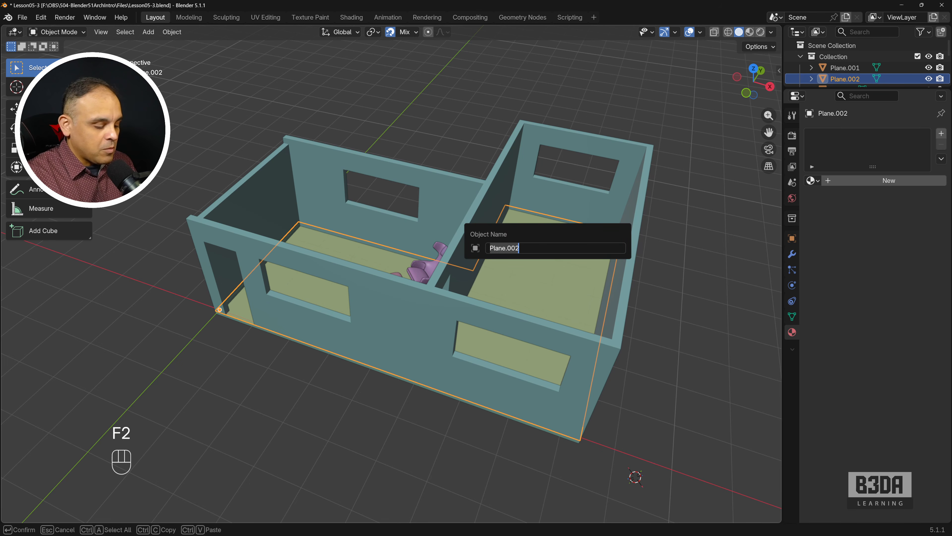
pyautogui.write('Floo')
pyautogui.press('BackSpace')
pyautogui.press('BackSpace')
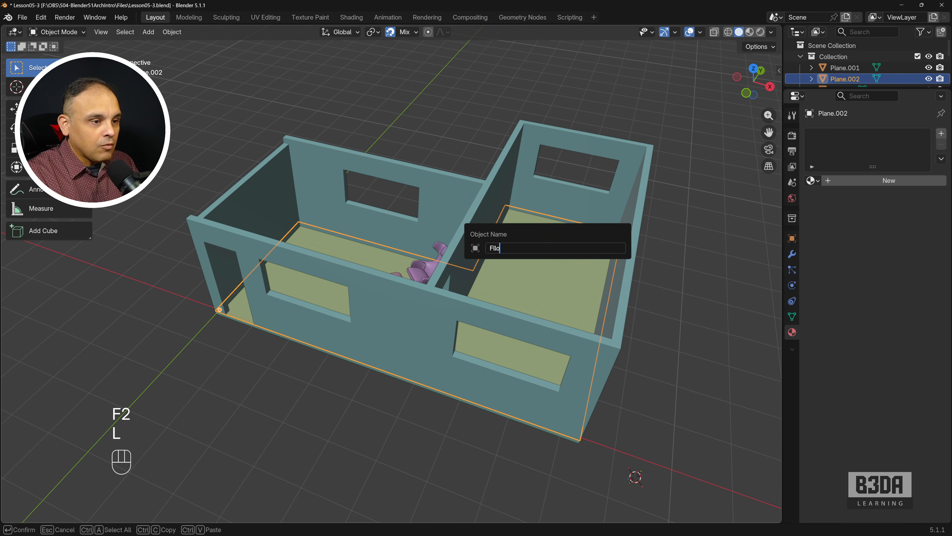
pyautogui.write('oor')
pyautogui.press('Return')
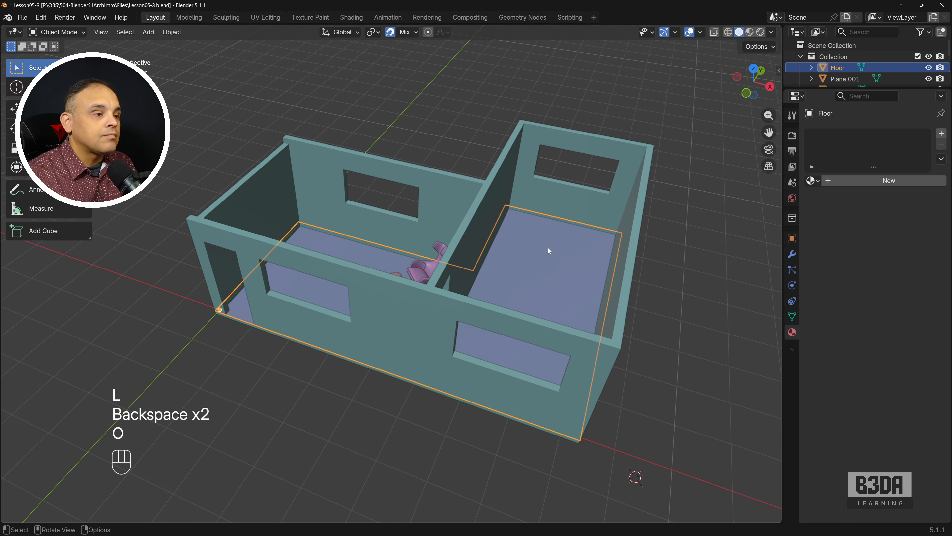
# - Rename the slab object on the underside of the house as FloorSlab
pyautogui.moveTo(473, 301)
pyautogui.mouseDown(button='middle')
pyautogui.moveTo(458, 341)
pyautogui.moveTo(470, 267)
pyautogui.moveTo(463, 314)
pyautogui.mouseUp(button='middle')
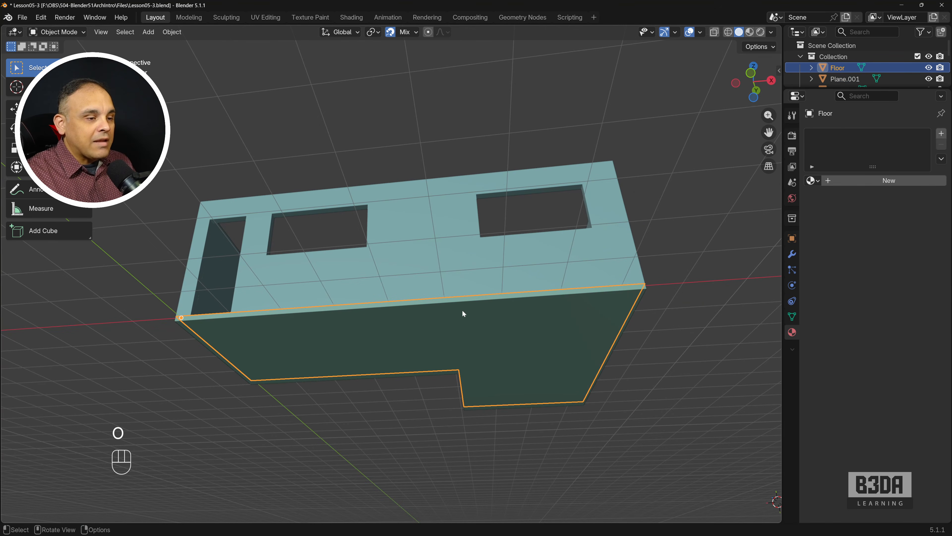
pyautogui.click(463, 317)
pyautogui.press('F2')
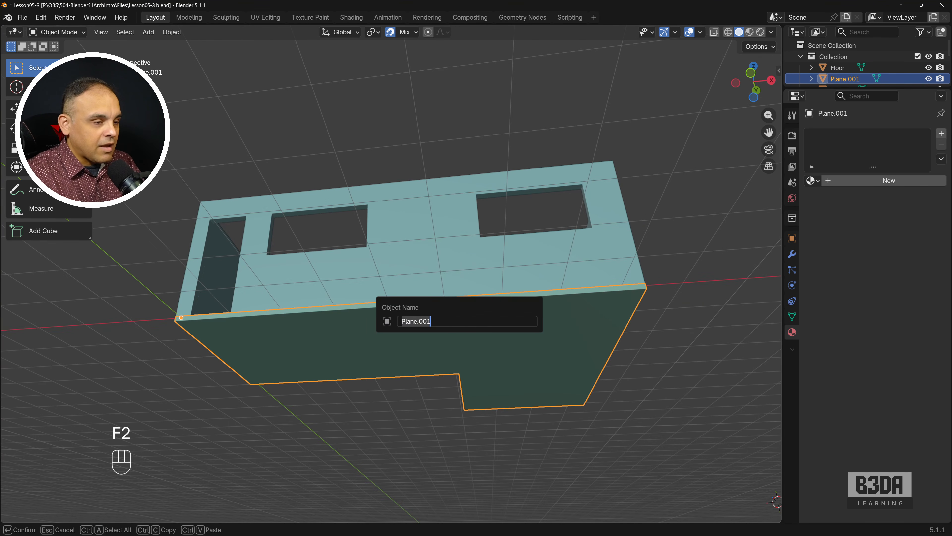
pyautogui.write('Floor')
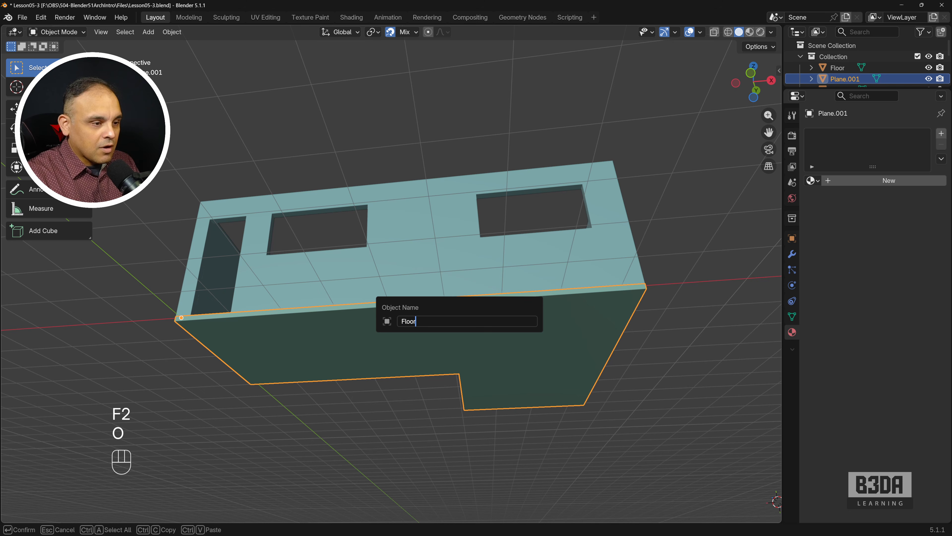
pyautogui.write('Sla')
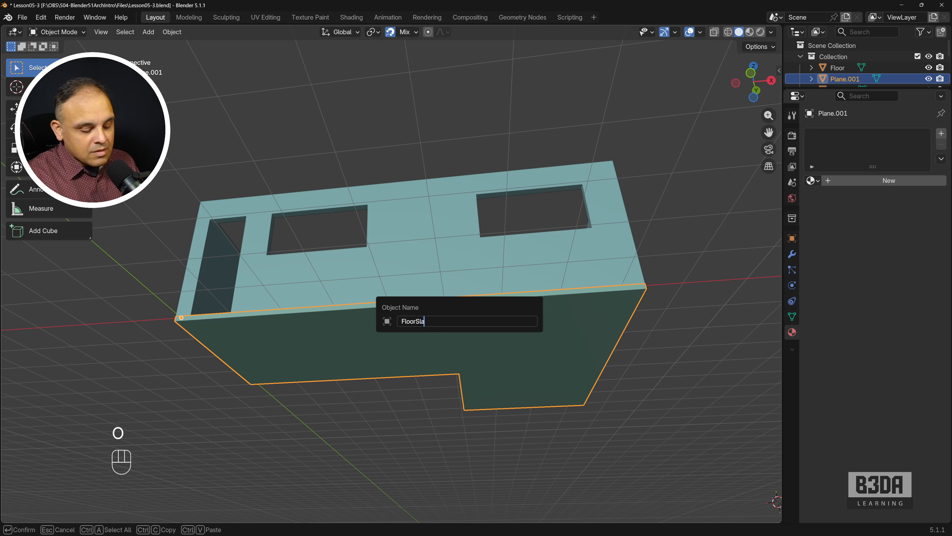
pyautogui.write('b')
pyautogui.press('Return')
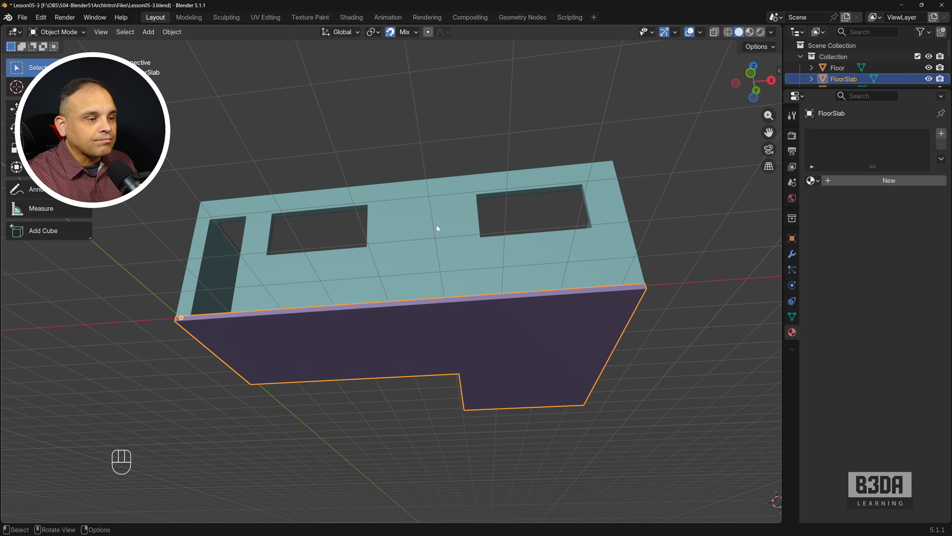
# - Give the Walls object a new material with its base color raised to full white, and show the viewport in Material Preview shading
pyautogui.moveTo(437, 227); pyautogui.dragTo(496, 331, button='middle')
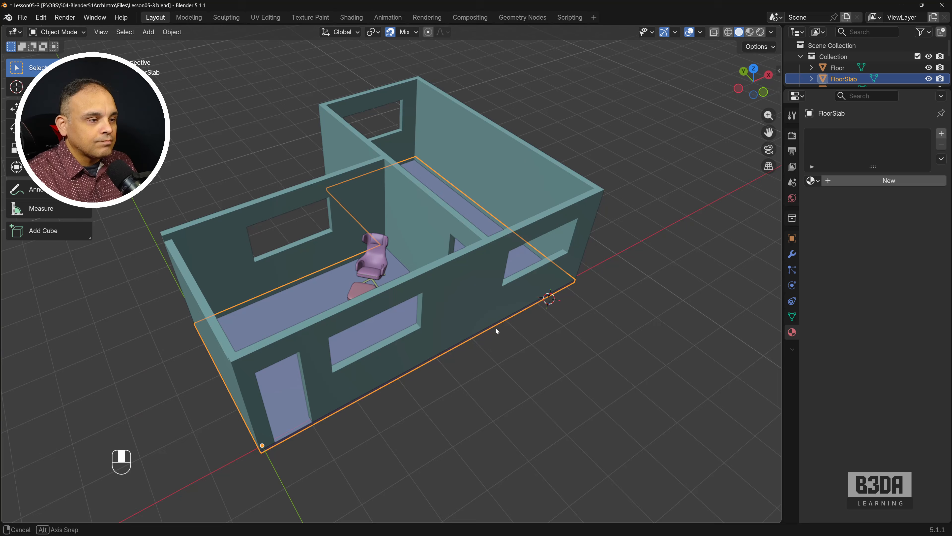
pyautogui.click(332, 289)
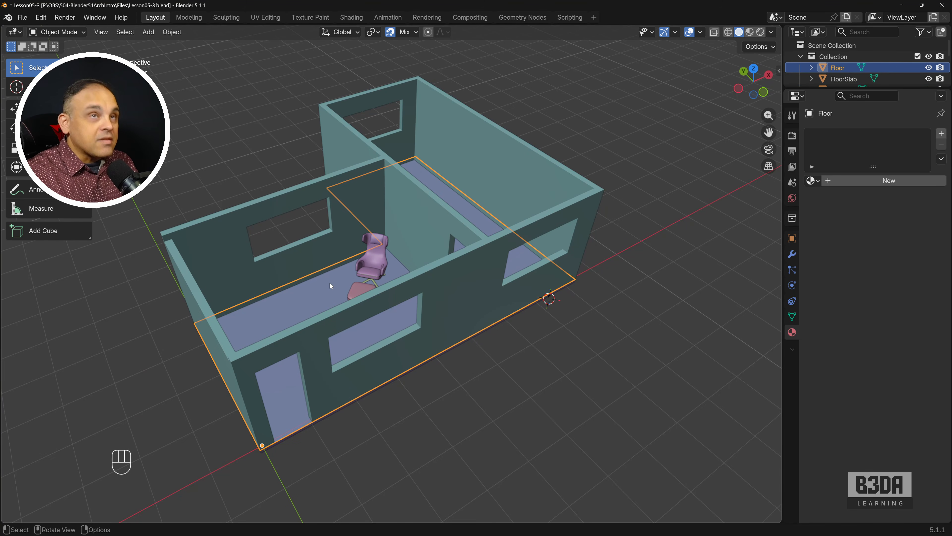
pyautogui.keyDown('shift'); pyautogui.moveTo(342, 270); pyautogui.dragTo(393, 262, button='middle'); pyautogui.keyUp('shift')
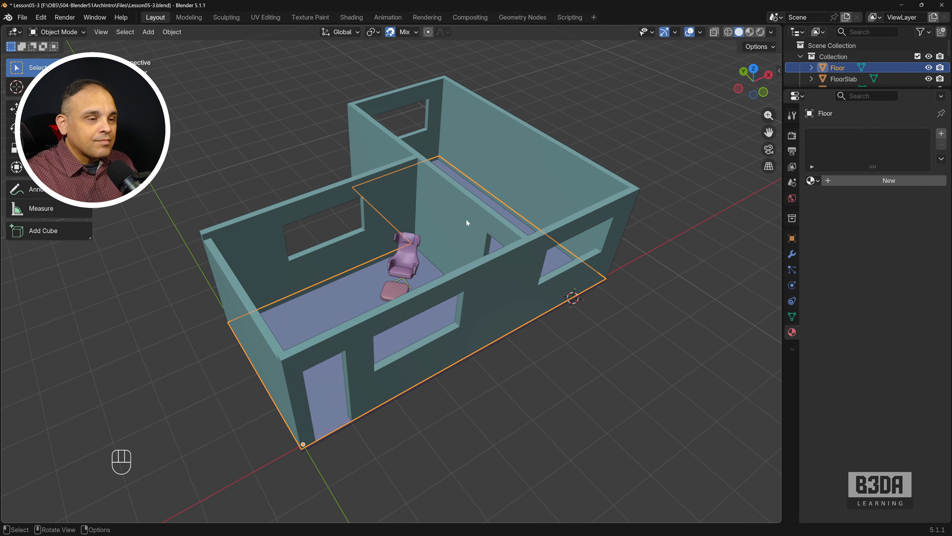
pyautogui.click(525, 149)
pyautogui.keyDown('shift'); pyautogui.moveTo(505, 175); pyautogui.dragTo(511, 205, button='middle'); pyautogui.keyUp('shift')
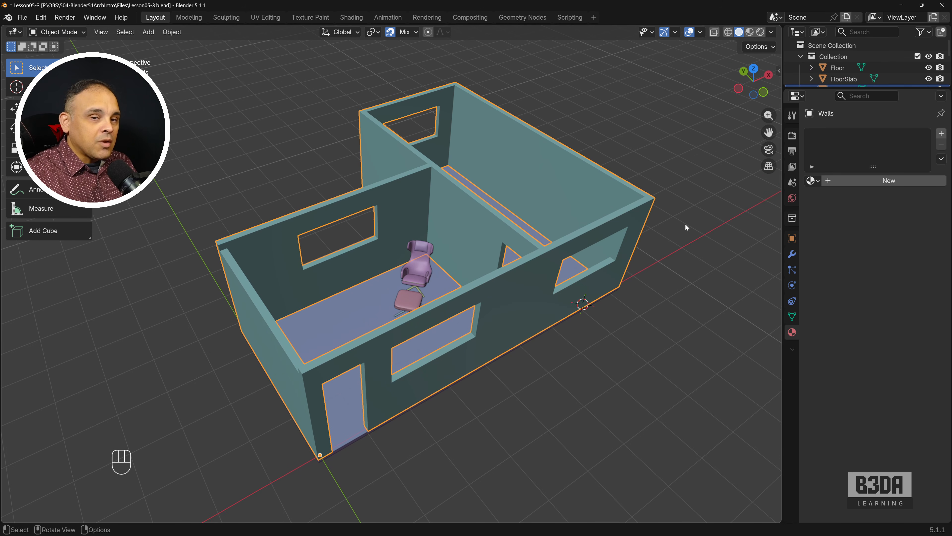
pyautogui.click(868, 183)
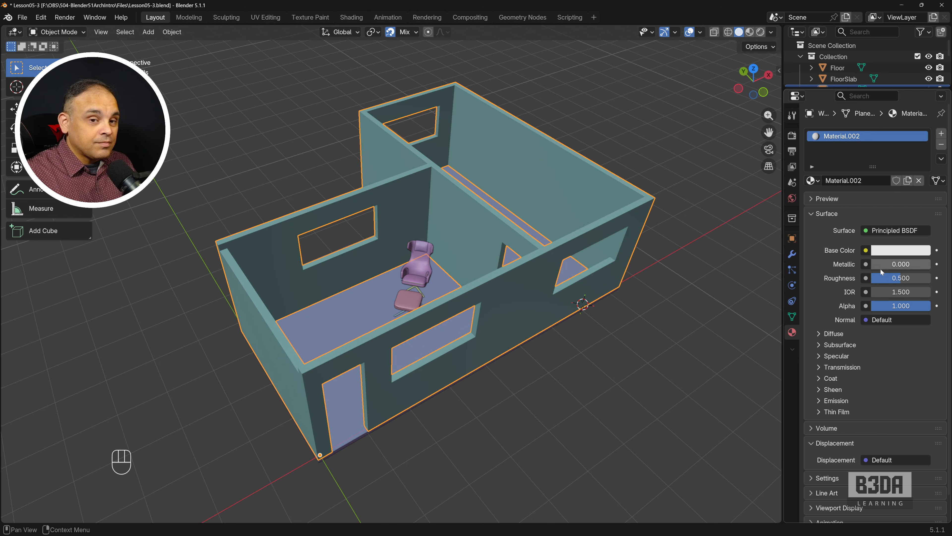
pyautogui.click(889, 250)
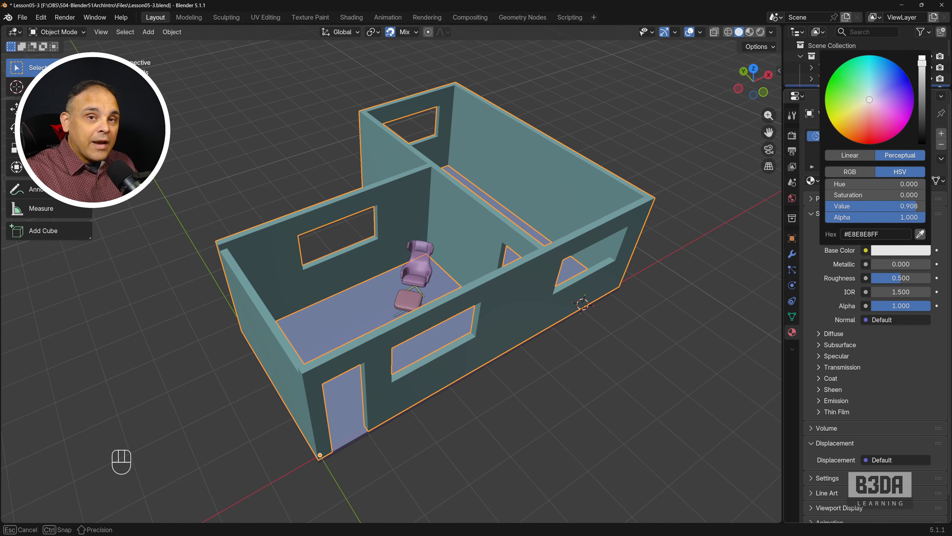
pyautogui.click(923, 57)
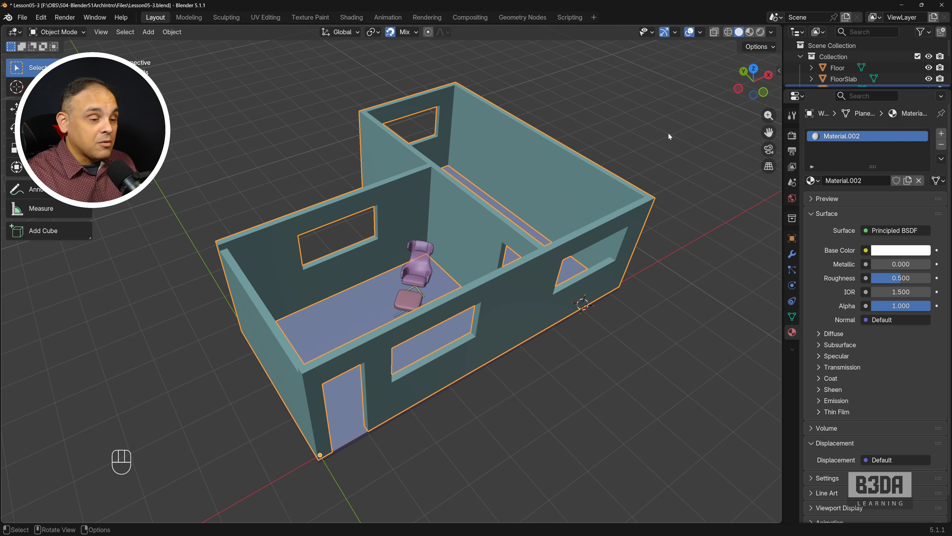
pyautogui.click(750, 32)
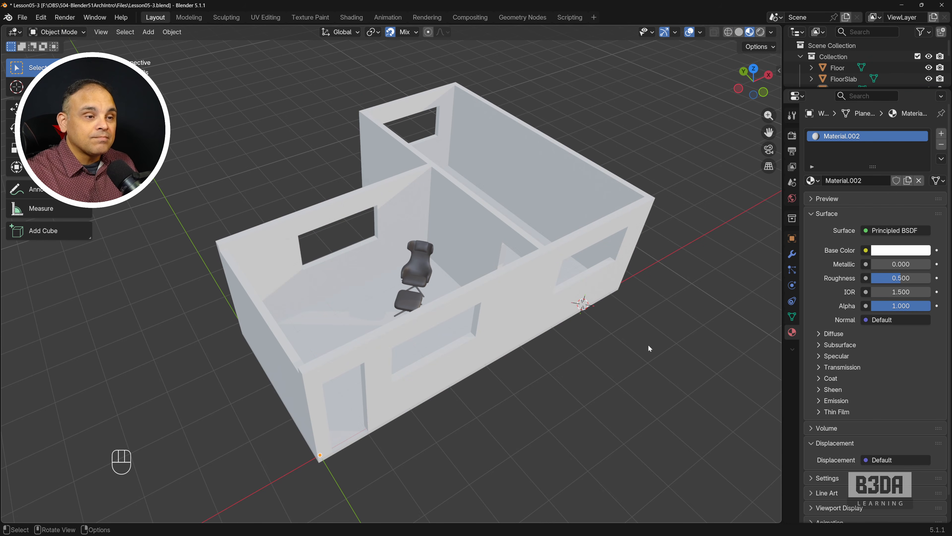
# - Assign the existing aCG_WoodFloor051_2K_JPG material to the Floor object
pyautogui.moveTo(633, 354); pyautogui.dragTo(555, 242, button='middle')
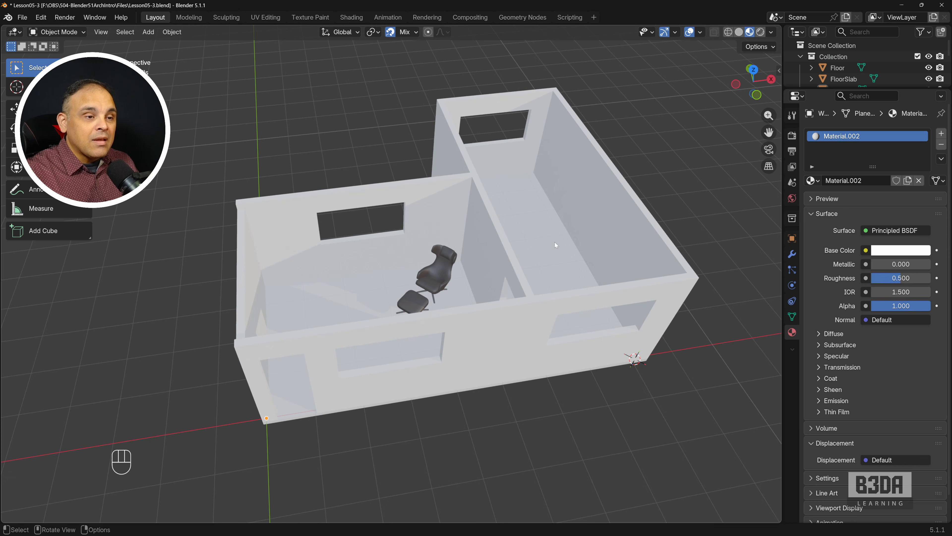
pyautogui.click(534, 228)
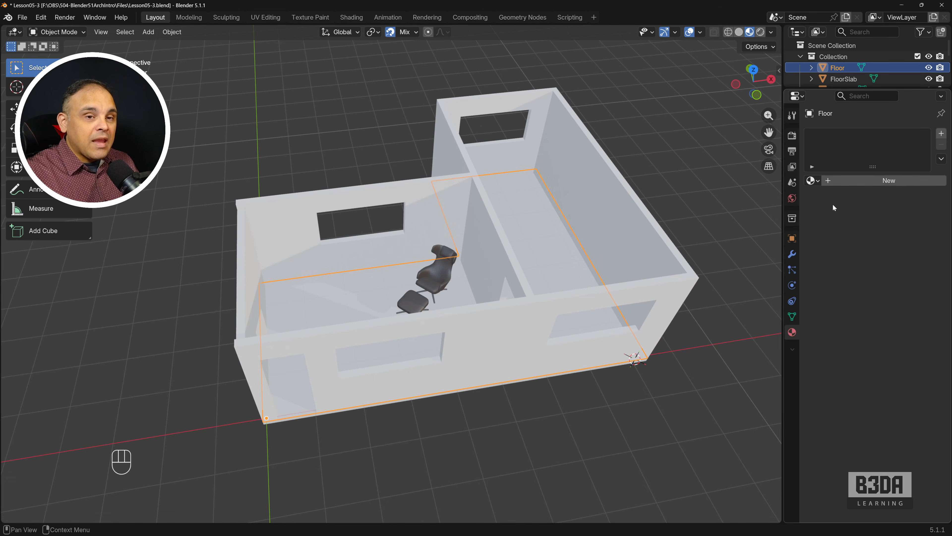
pyautogui.click(812, 181)
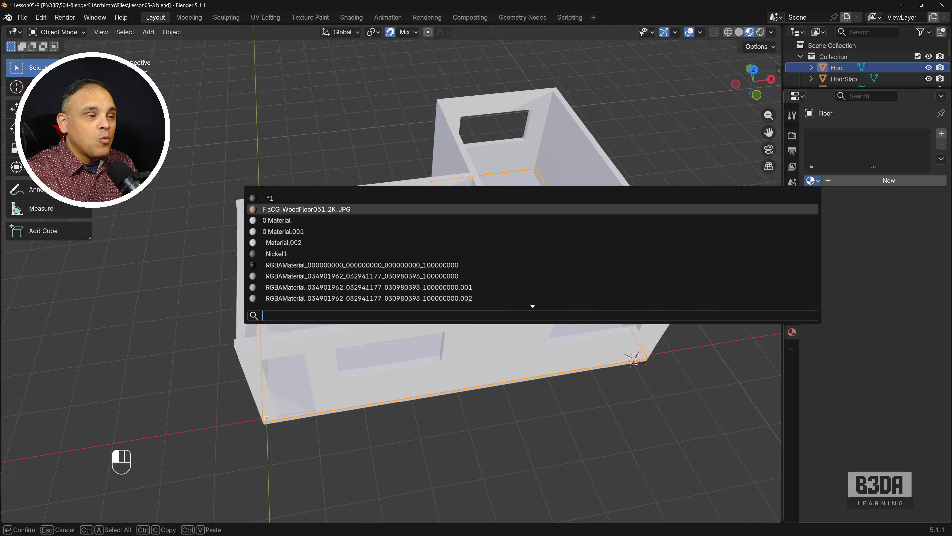
pyautogui.click(339, 212)
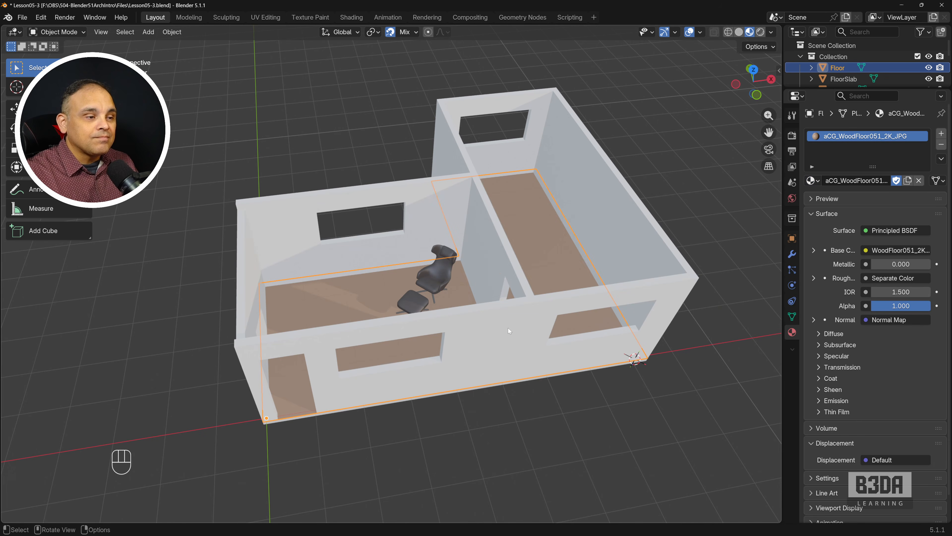
pyautogui.scroll(10, 511, 342)
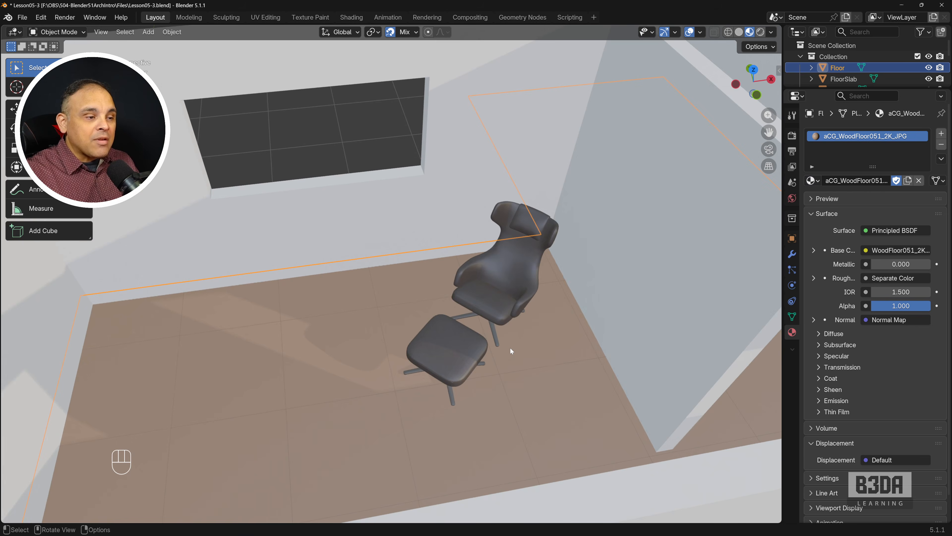
pyautogui.scroll(-10, 510, 350)
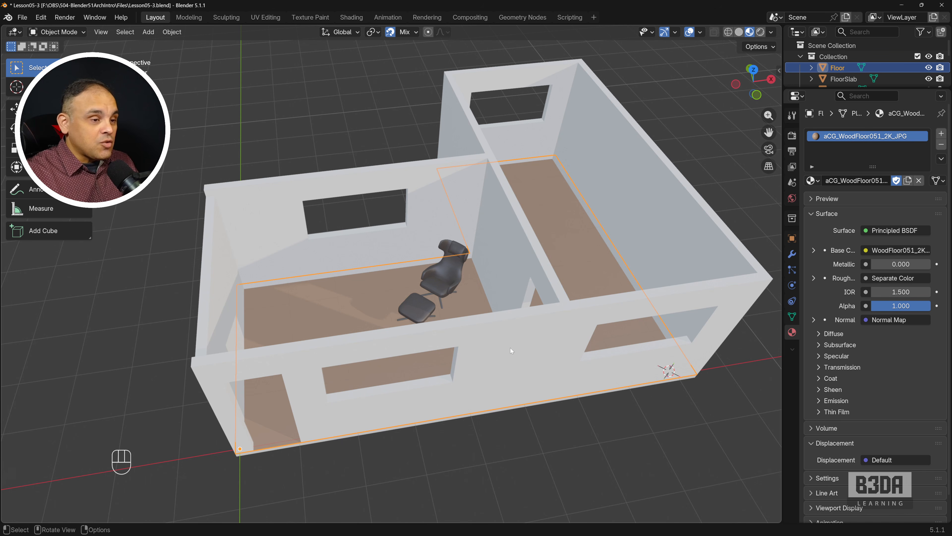
pyautogui.moveTo(510, 350)
pyautogui.keyDown('shift'); pyautogui.mouseDown(button='middle')
pyautogui.moveTo(505, 327)
pyautogui.moveTo(513, 335)
pyautogui.mouseUp(button='middle'); pyautogui.keyUp('shift')
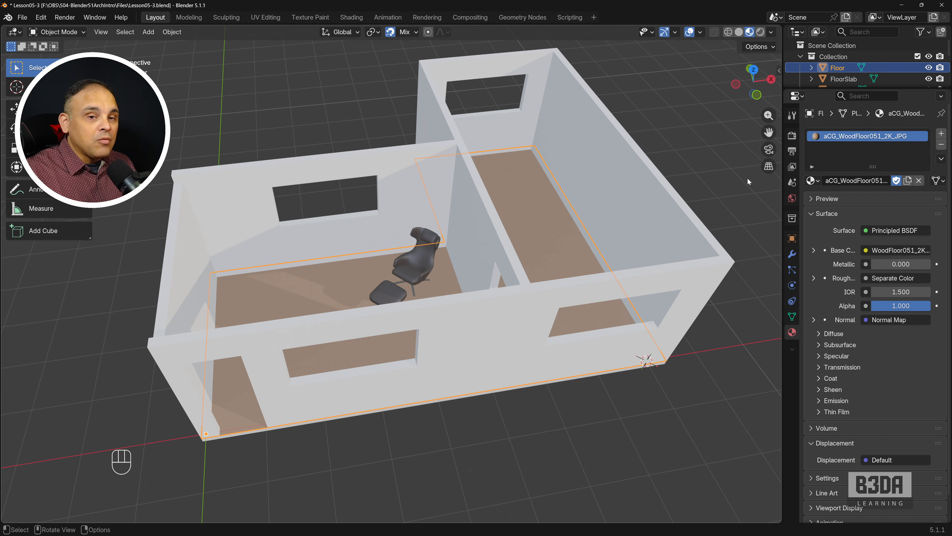
# - Rename the Floor object's material as WoodFloor051, removing the aCG_ prefix and the _2K_JPG suffix
pyautogui.click(862, 181)
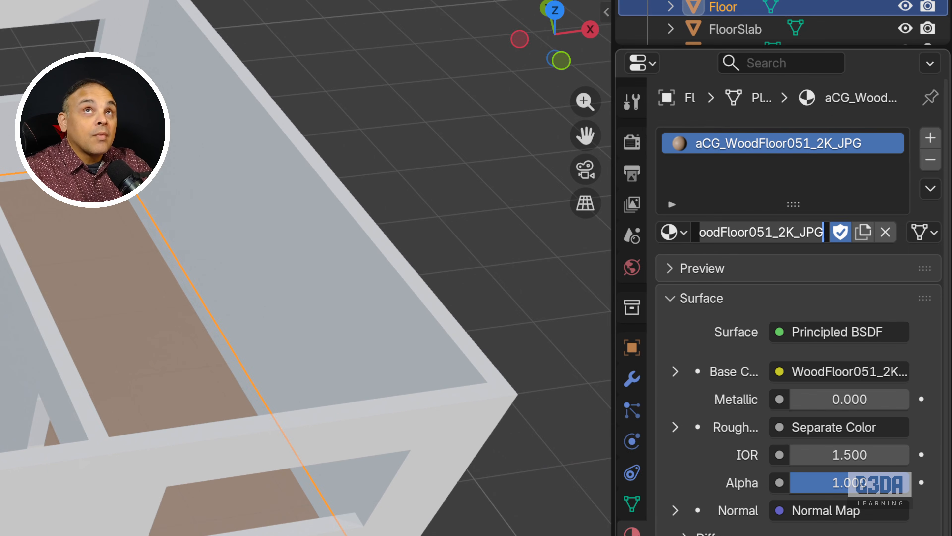
pyautogui.click(720, 232)
pyautogui.moveTo(706, 232); pyautogui.dragTo(699, 232)
pyautogui.click(732, 232)
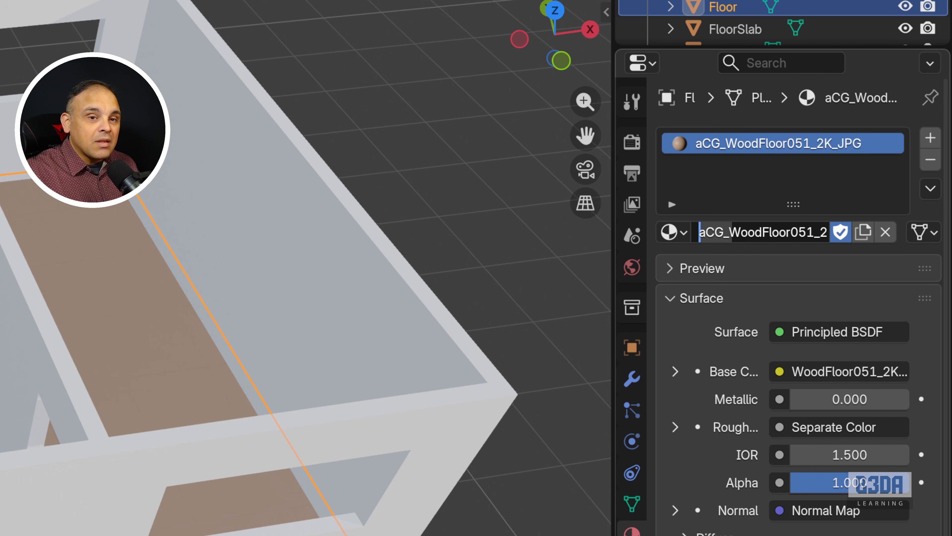
pyautogui.press('BackSpace')
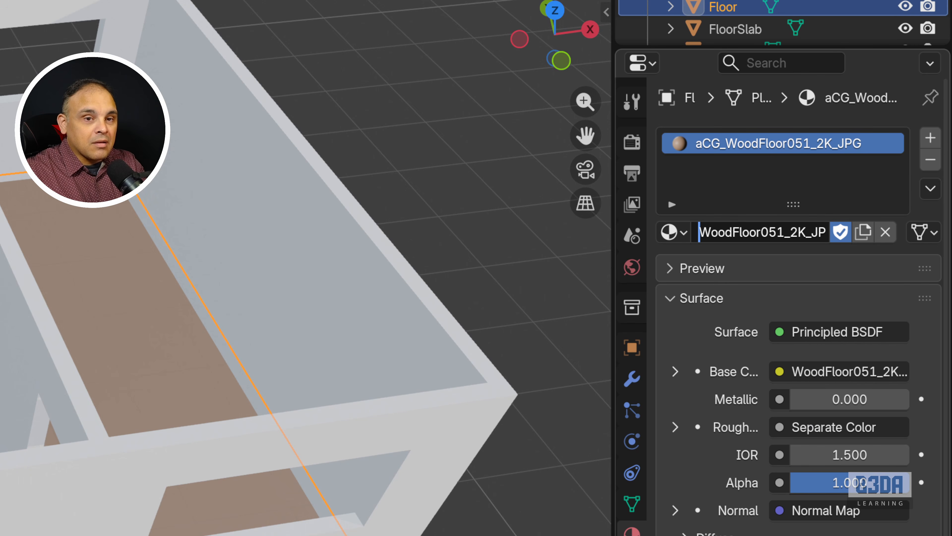
pyautogui.press('End')
pyautogui.press('BackSpace')
pyautogui.press('BackSpace')
pyautogui.press('BackSpace')
pyautogui.press('BackSpace')
pyautogui.press('BackSpace')
pyautogui.press('BackSpace')
pyautogui.press('BackSpace')
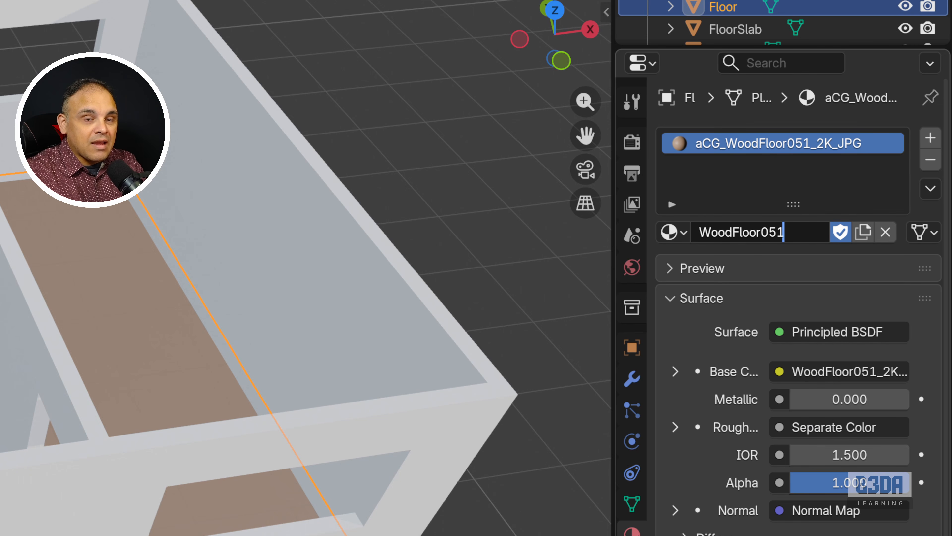
pyautogui.press('Return')
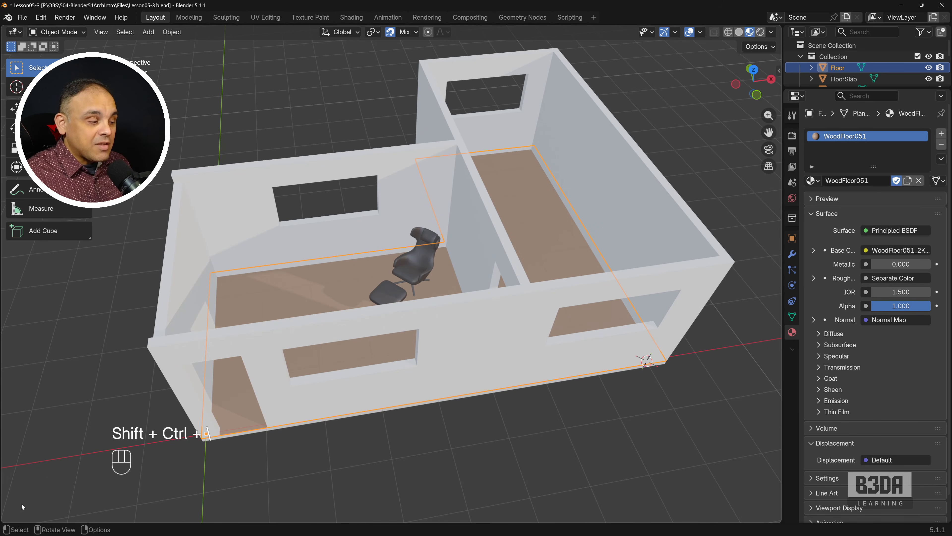
# - Split the 3D viewport into two stacked areas and change the lower one to the Shader Editor
pyautogui.moveTo(9, 518); pyautogui.dragTo(42, 293)
pyautogui.click(15, 302)
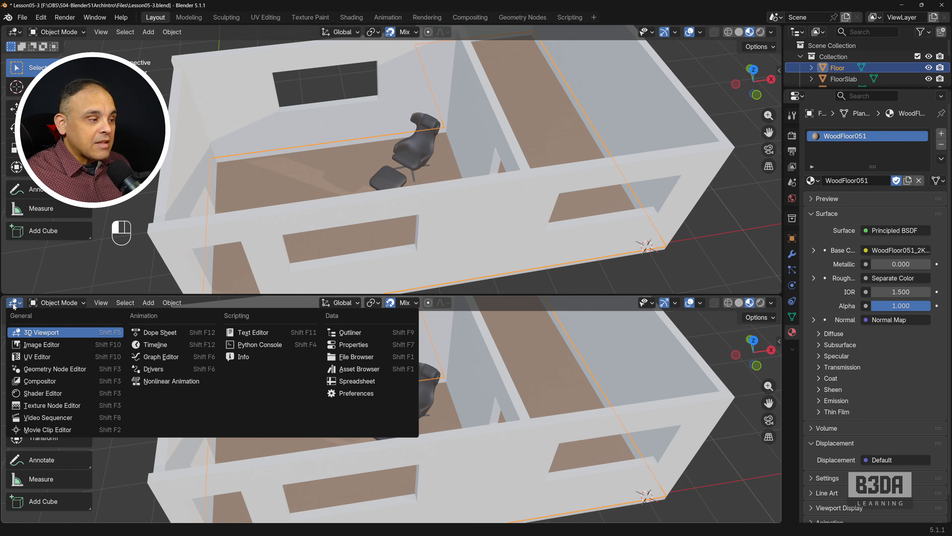
pyautogui.click(75, 392)
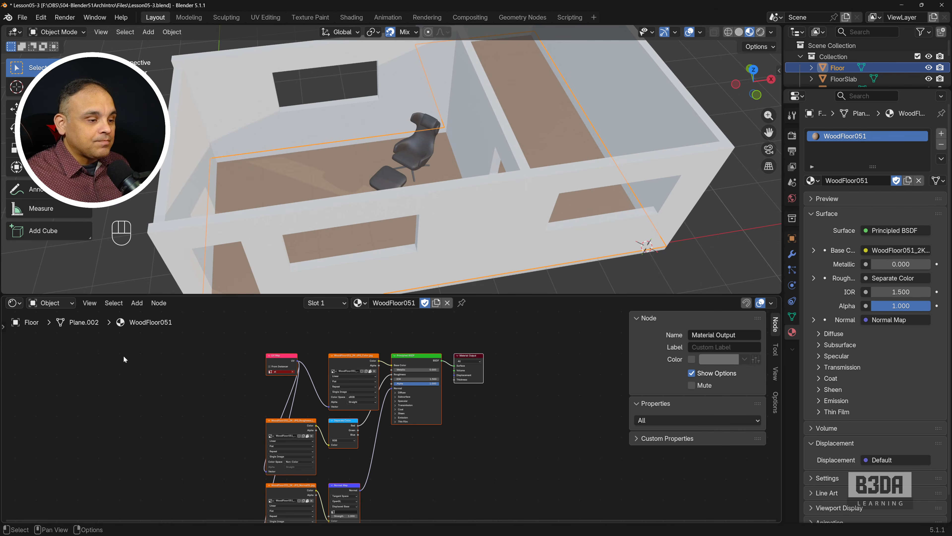
# - Move the UV Map node of the WoodFloor051 material well to the left of the image texture nodes
pyautogui.moveTo(455, 427); pyautogui.dragTo(499, 403, button='middle')
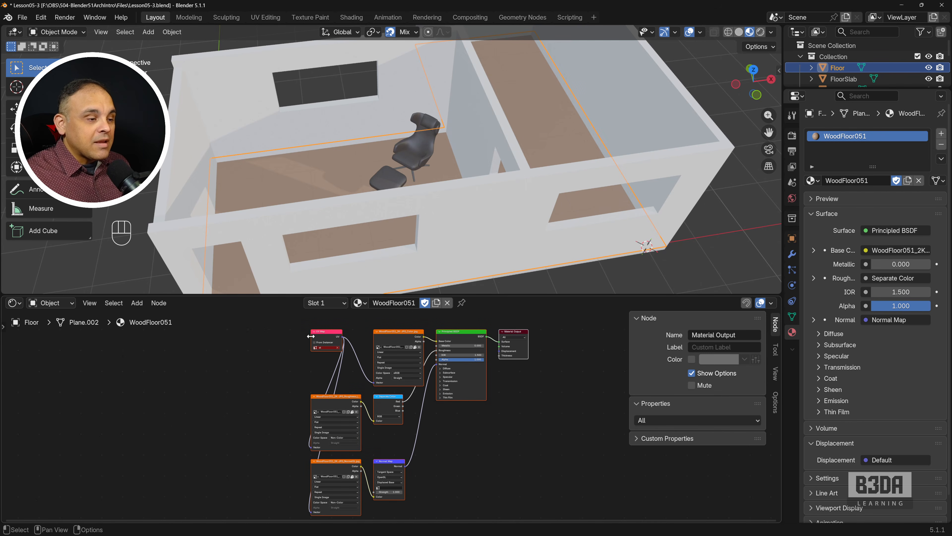
pyautogui.moveTo(329, 328); pyautogui.dragTo(234, 342)
pyautogui.moveTo(334, 332); pyautogui.dragTo(190, 385)
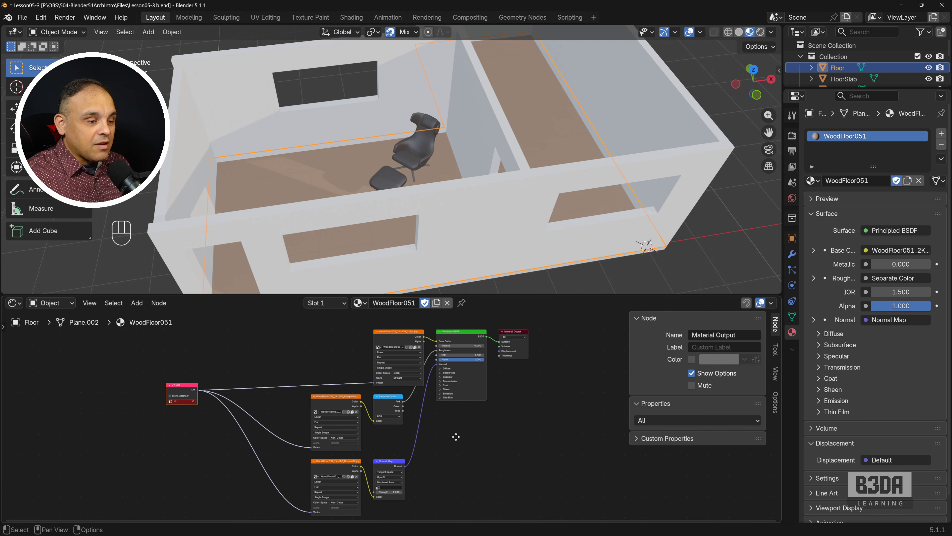
pyautogui.moveTo(453, 439); pyautogui.dragTo(476, 430, button='middle')
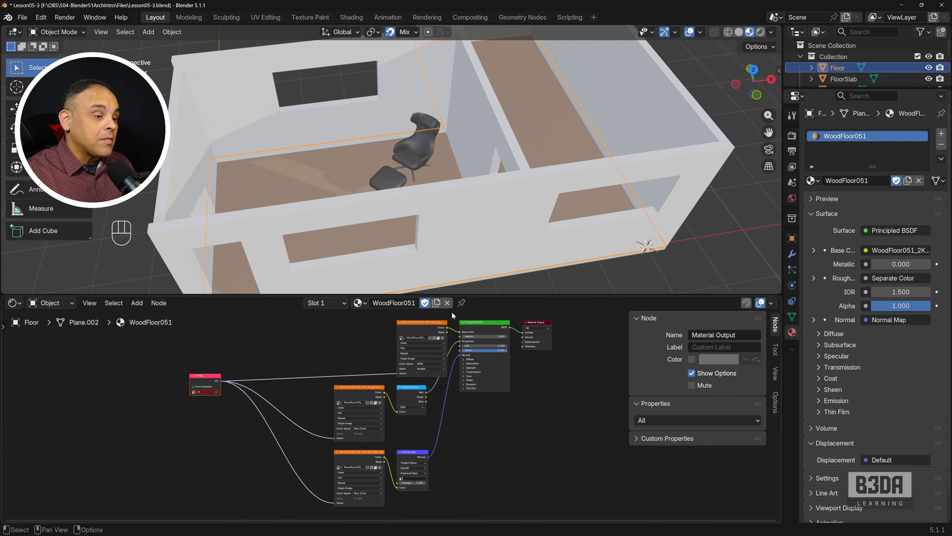
pyautogui.moveTo(204, 401); pyautogui.dragTo(303, 394, button='middle')
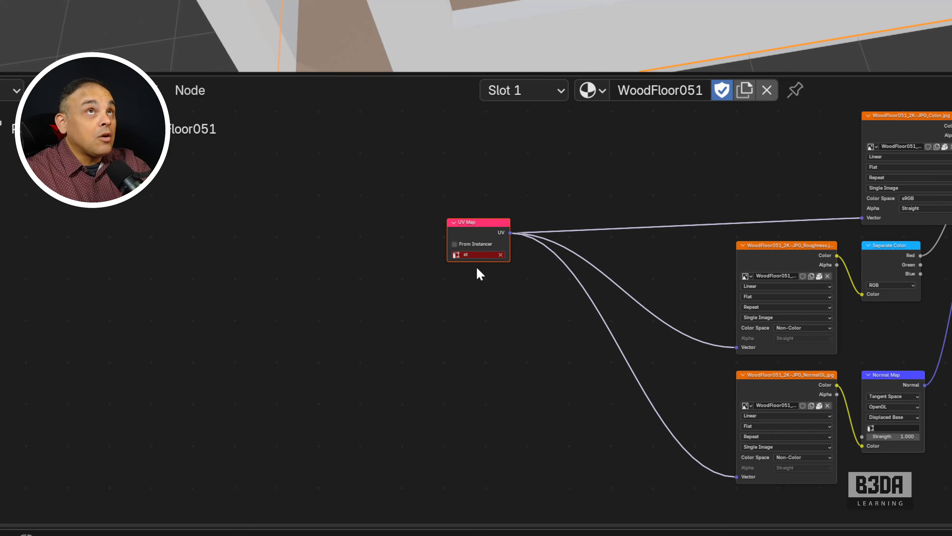
# - Clear the st entry in the UV Map node and select UVMap as its coordinates instead
pyautogui.scroll(4, 303, 392)
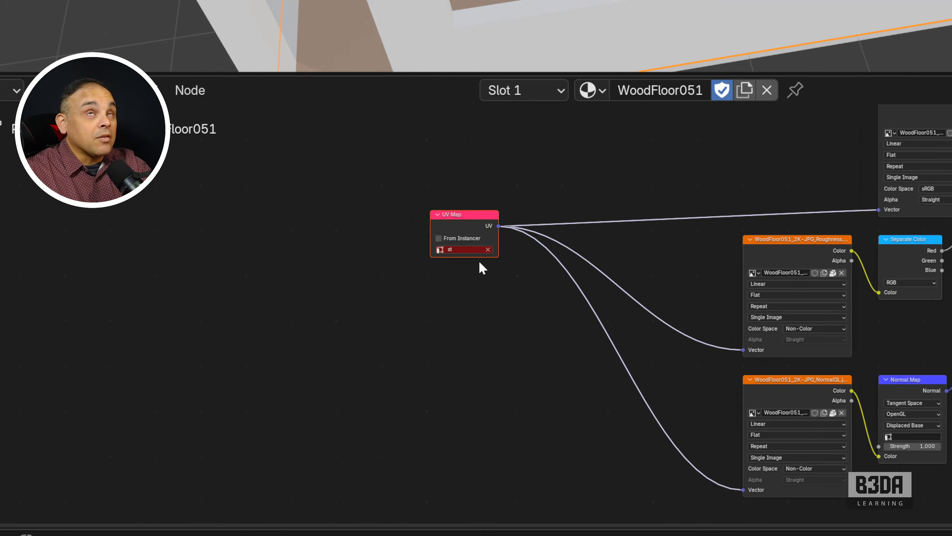
pyautogui.moveTo(478, 262); pyautogui.dragTo(697, 385, button='middle')
pyautogui.scroll(4, 606, 353)
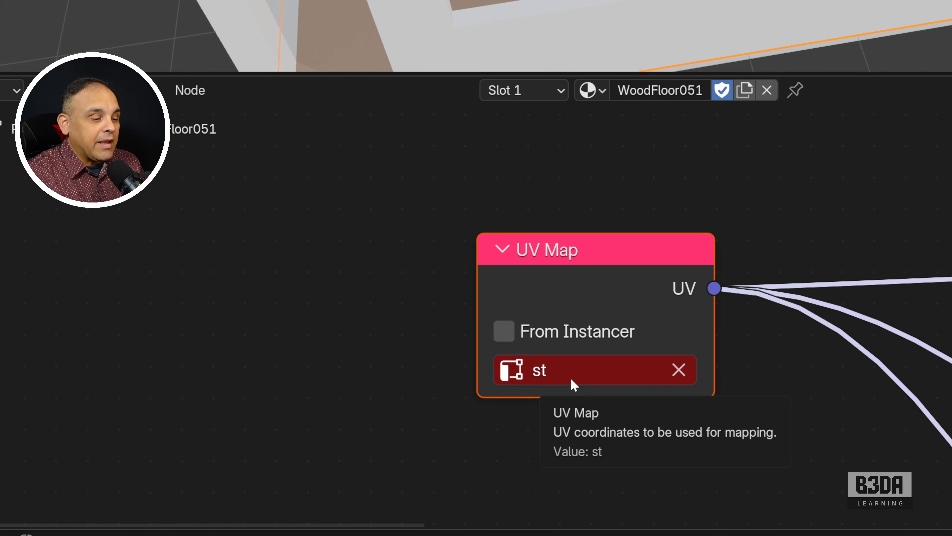
pyautogui.click(678, 371)
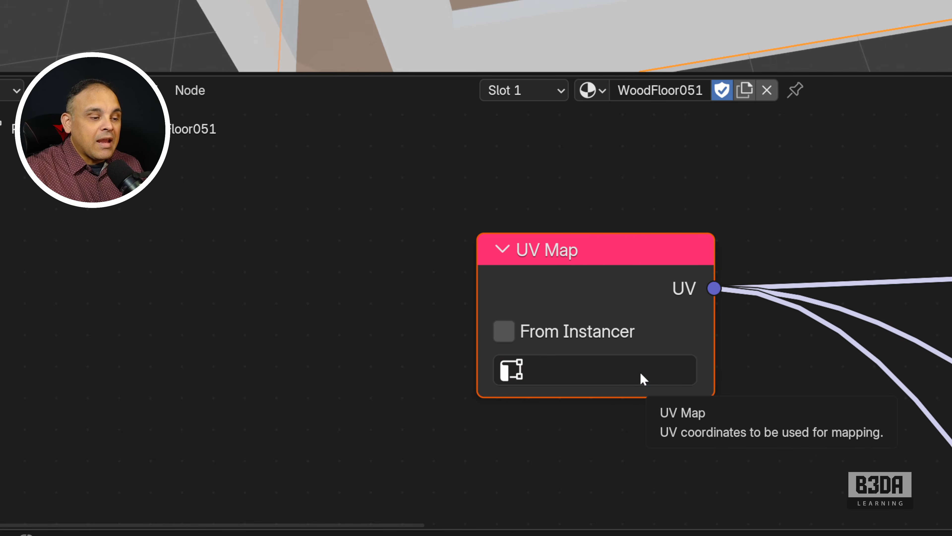
pyautogui.click(640, 378)
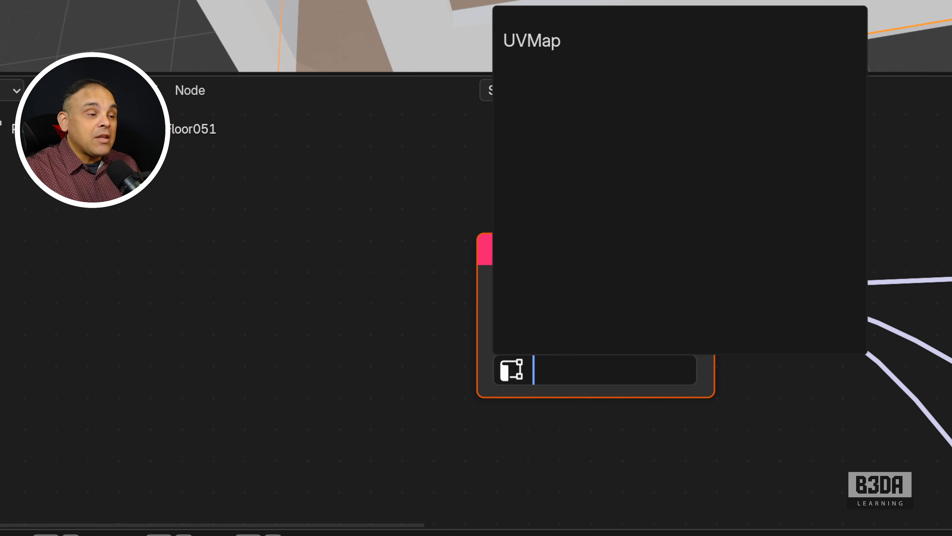
pyautogui.click(603, 42)
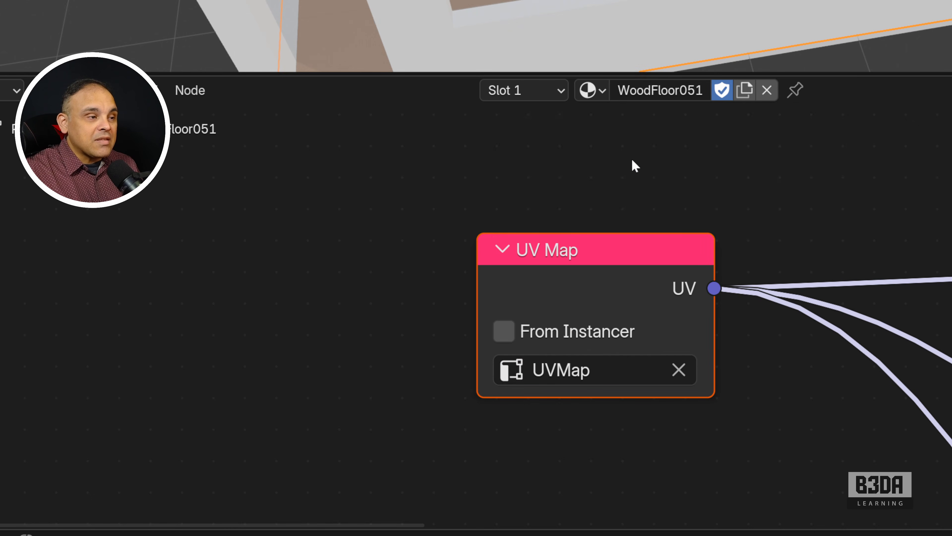
# - Examine the floor in the 3D viewport and the UV Map node's links to the image textures
pyautogui.scroll(-3, 775, 264)
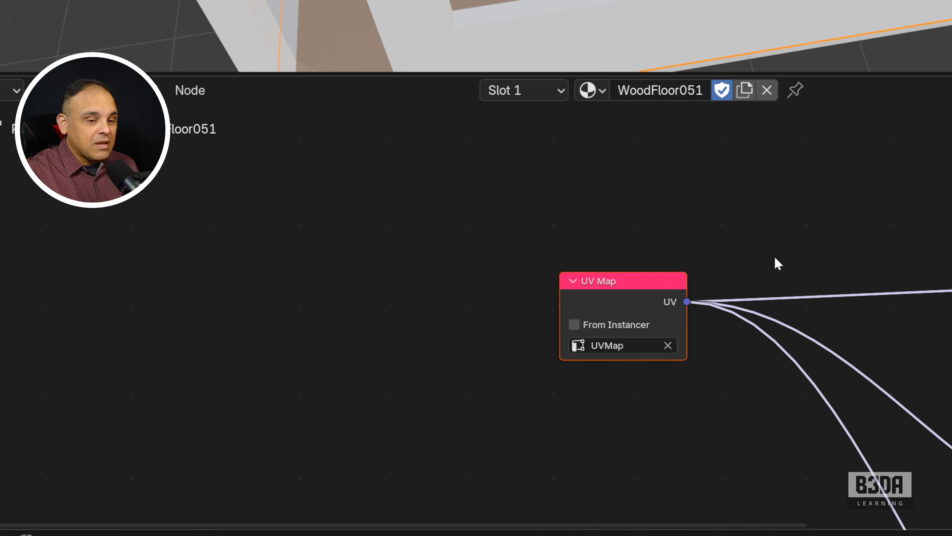
pyautogui.scroll(-4, 775, 264)
pyautogui.moveTo(807, 311); pyautogui.dragTo(578, 234, button='middle')
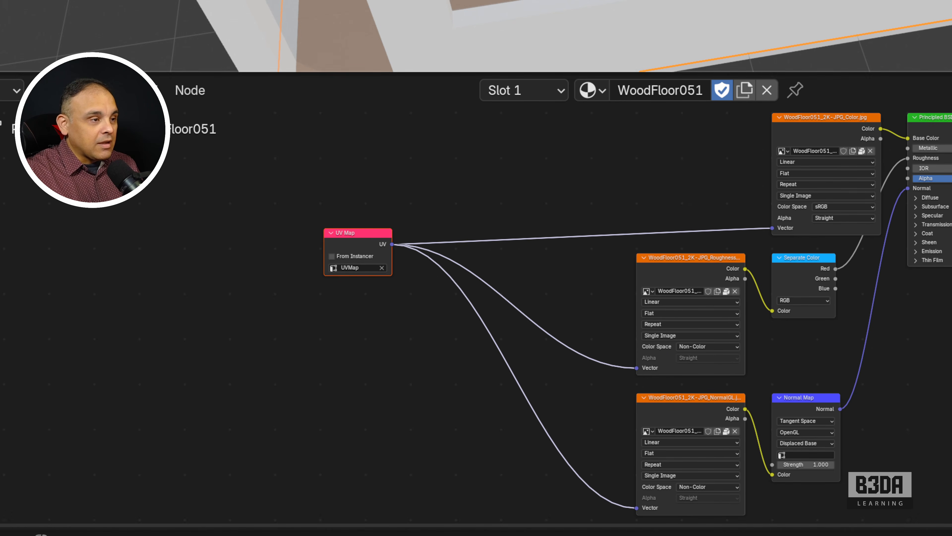
pyautogui.scroll(7, 476, 36)
pyautogui.scroll(-6, 476, 35)
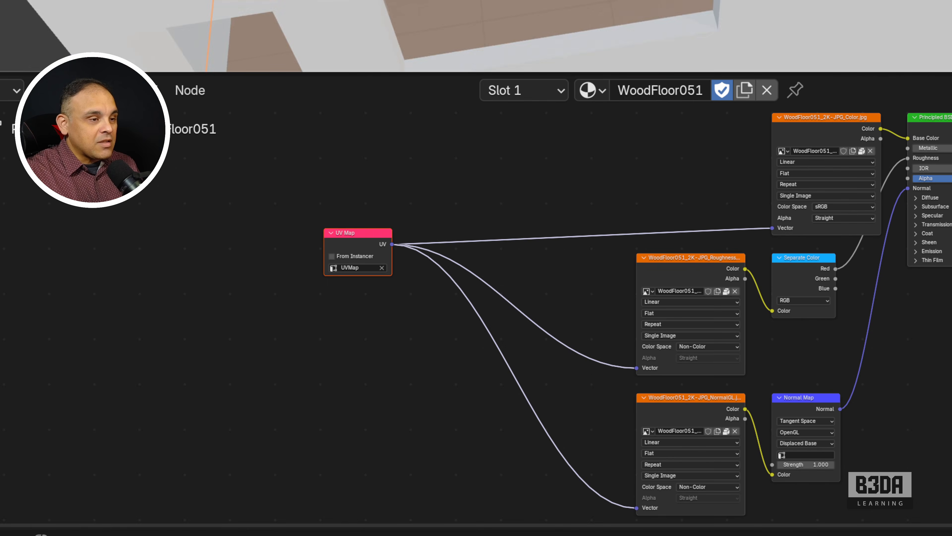
pyautogui.scroll(-3, 477, 35)
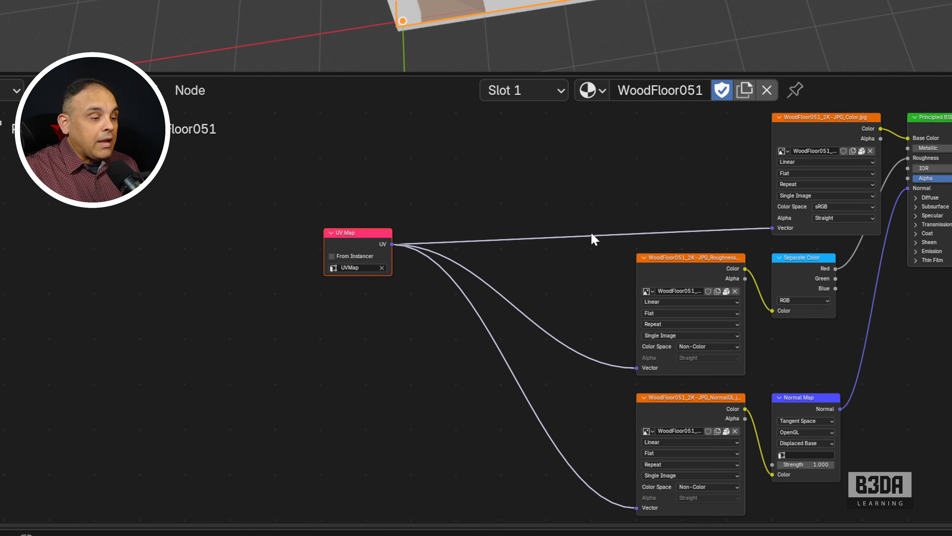
pyautogui.moveTo(442, 289); pyautogui.dragTo(422, 278, button='middle')
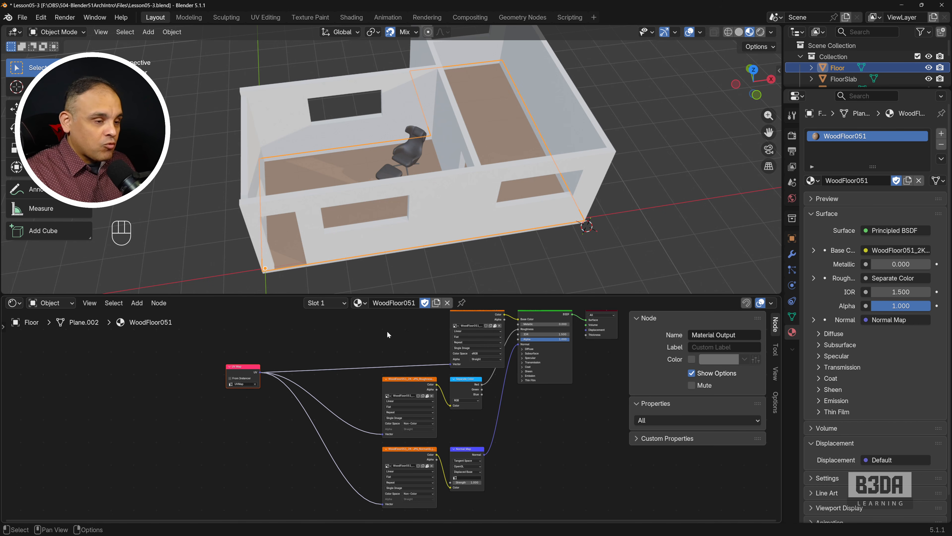
# - Maximize the Shader Editor to view the whole WoodFloor051 node tree, and restore the split layout
pyautogui.hotkey('ctrl', 'space')
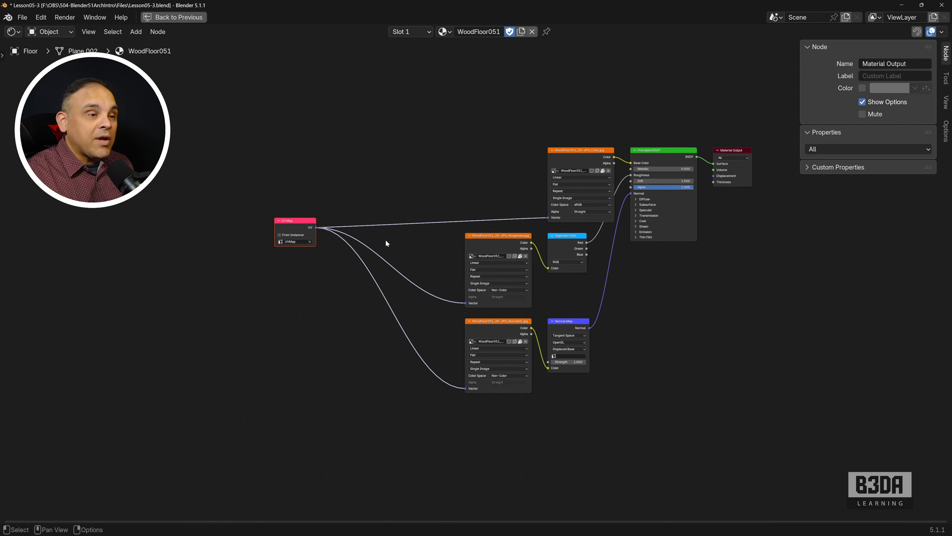
pyautogui.moveTo(602, 252); pyautogui.dragTo(508, 266, button='middle')
pyautogui.scroll(2, 495, 277)
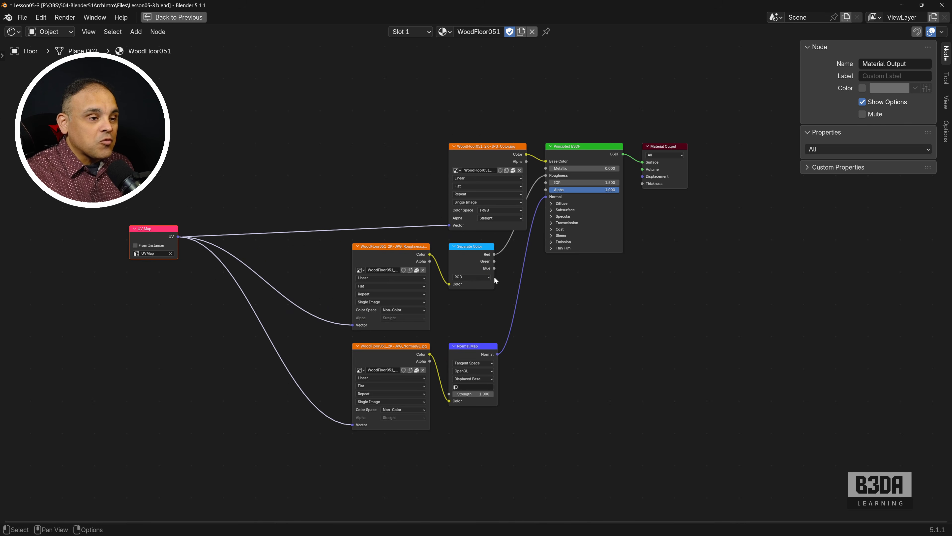
pyautogui.moveTo(441, 320); pyautogui.dragTo(492, 311, button='middle')
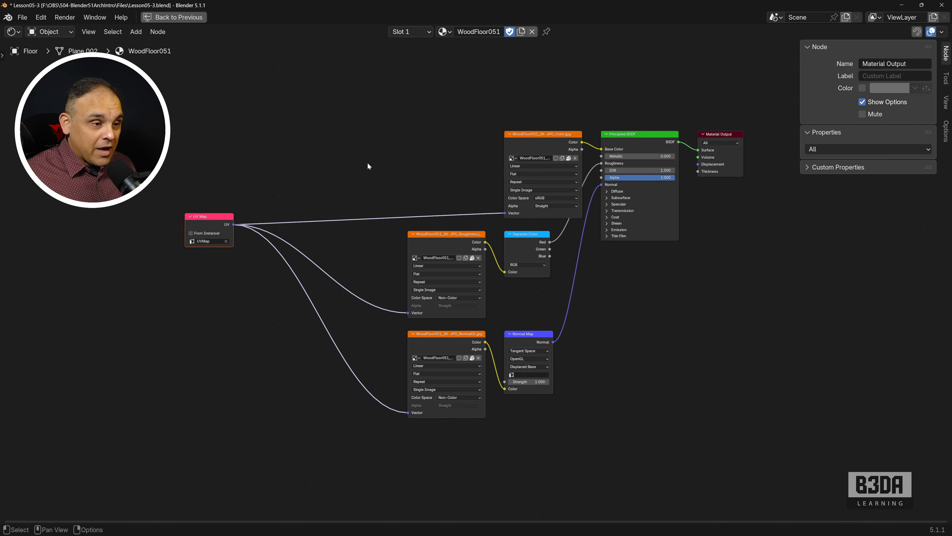
pyautogui.hotkey('ctrl', 'space')
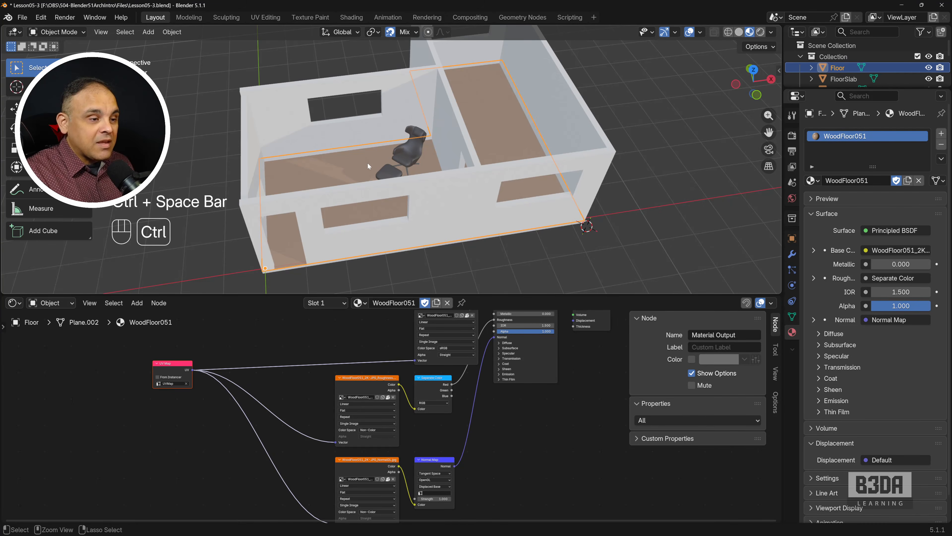
pyautogui.hotkey('ctrl', 'space')
pyautogui.hotkey('ctrl', 'space')
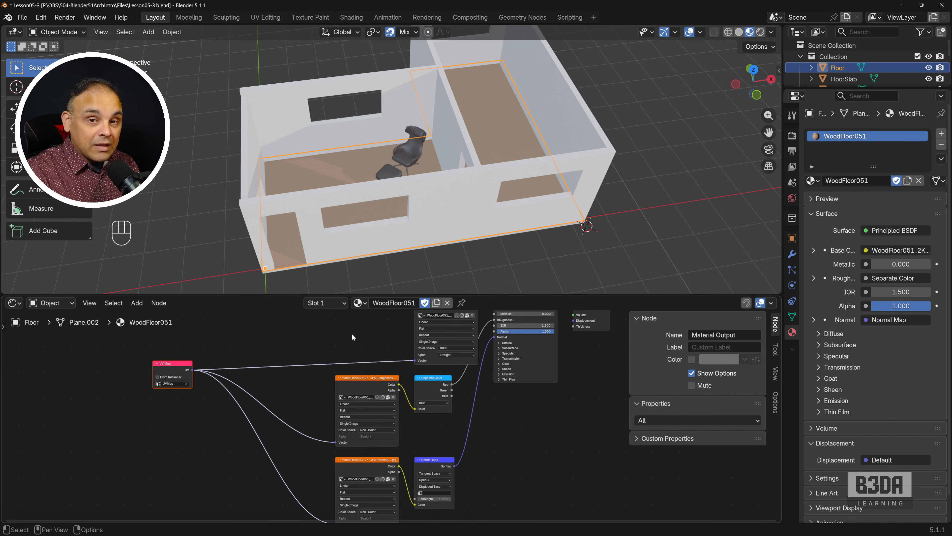
# - Maximize the Shader Editor and delete the UV Map node from the WoodFloor051 material
pyautogui.hotkey('ctrl', 'space')
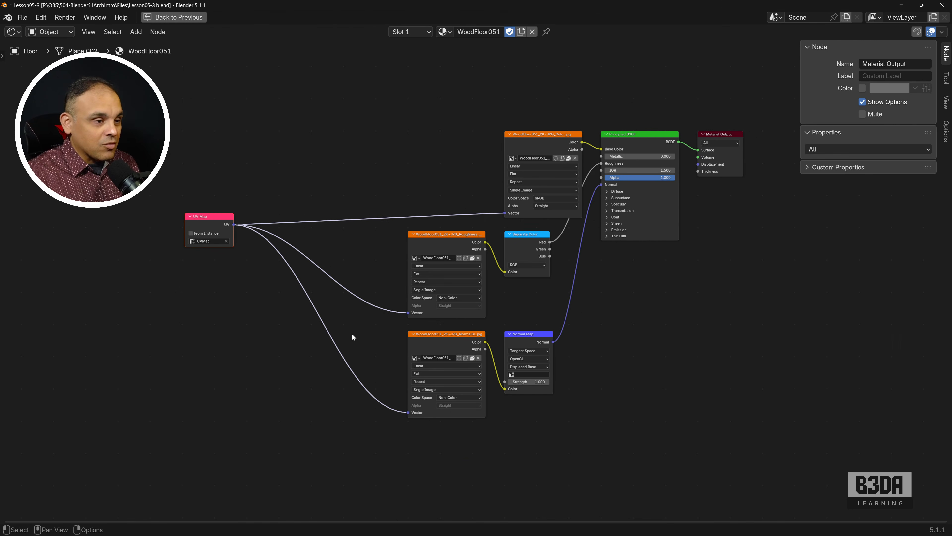
pyautogui.moveTo(581, 288); pyautogui.dragTo(551, 288, button='middle')
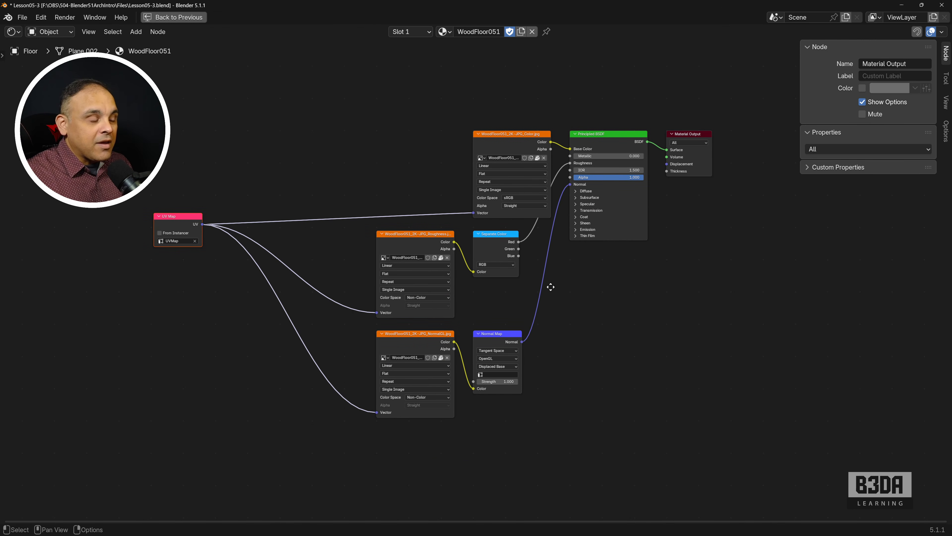
pyautogui.click(178, 218)
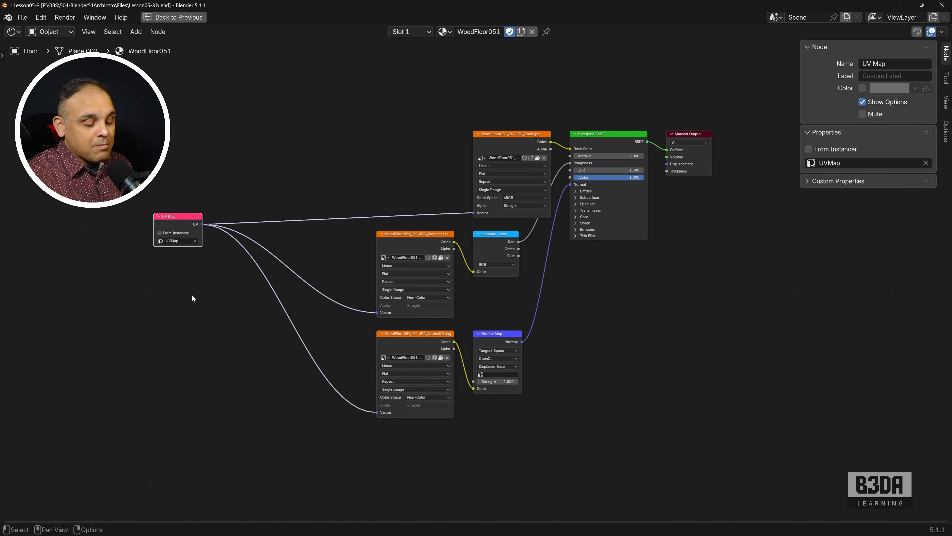
pyautogui.press('x')
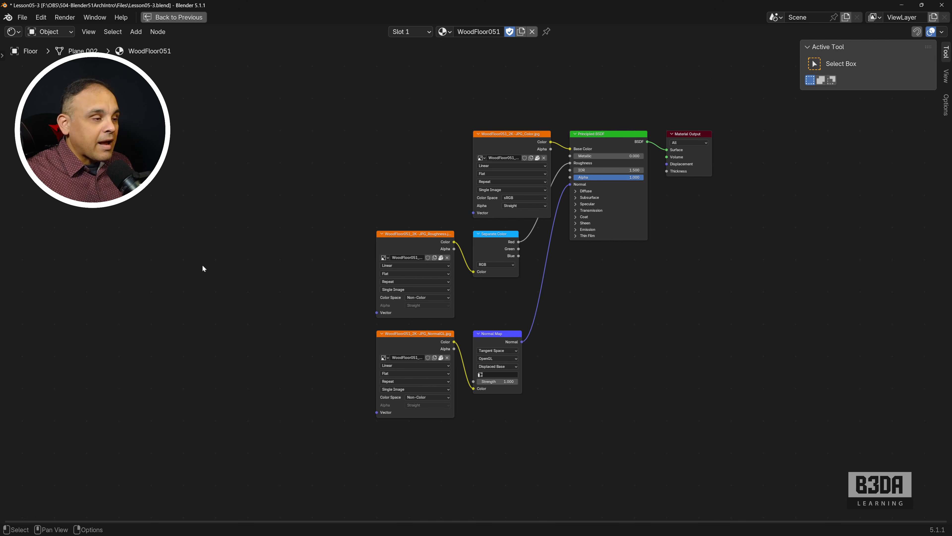
# - Add a Texture Coordinate node well to the left of the image texture nodes
pyautogui.hotkey('shift', 'a')
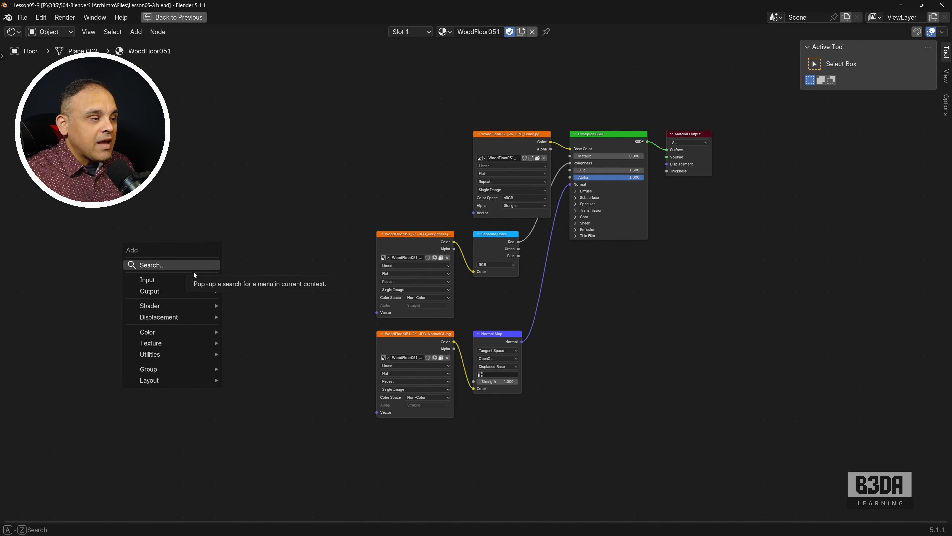
pyautogui.moveTo(184, 284)
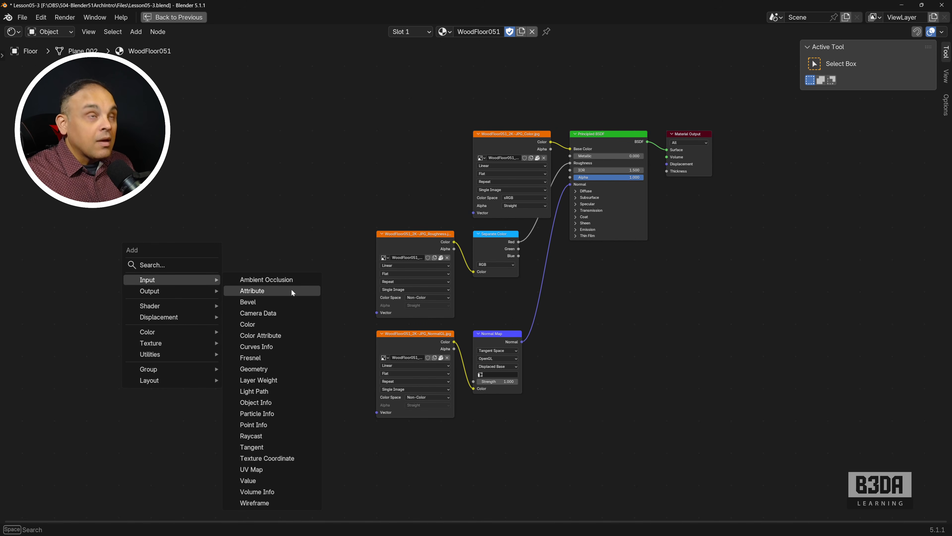
pyautogui.click(303, 457)
pyautogui.click(144, 181)
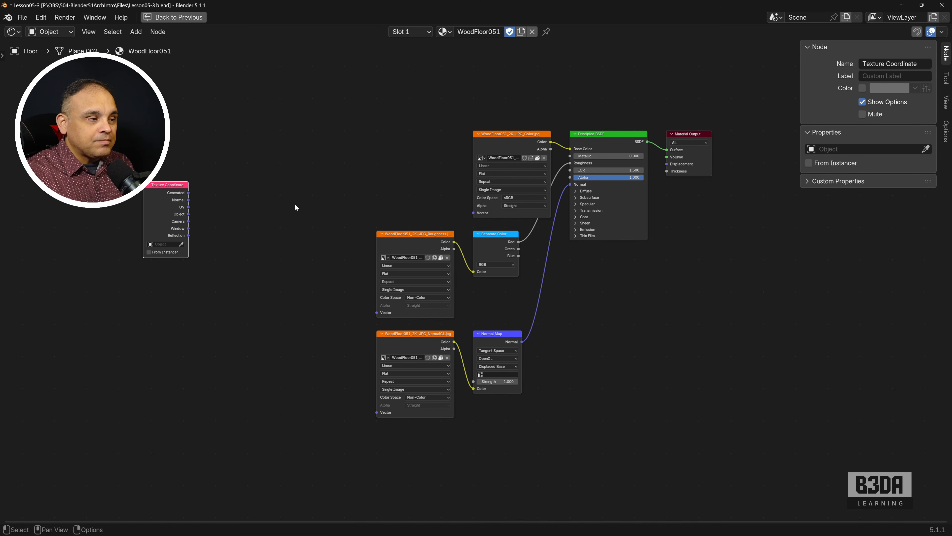
# - Add a Mapping node between the Texture Coordinate node and the image texture nodes
pyautogui.hotkey('shift', 'a')
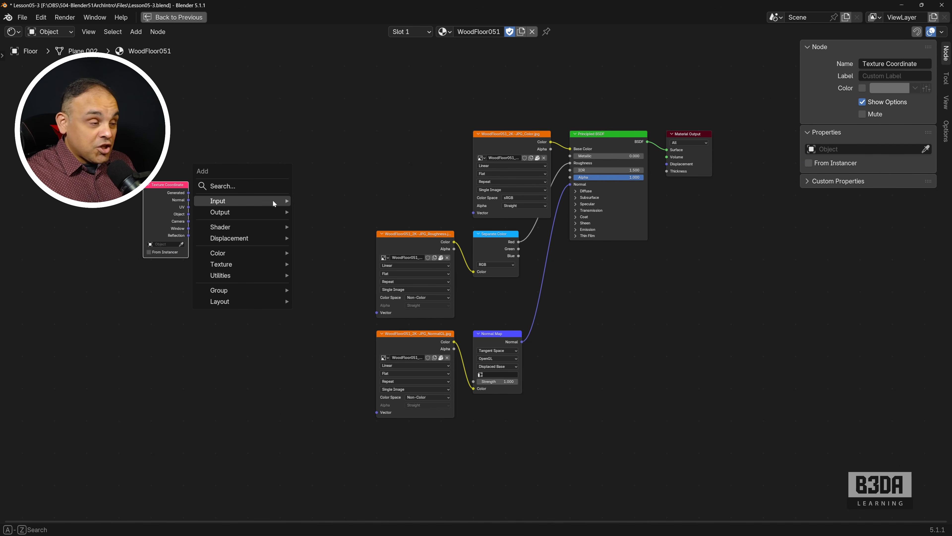
pyautogui.moveTo(269, 230)
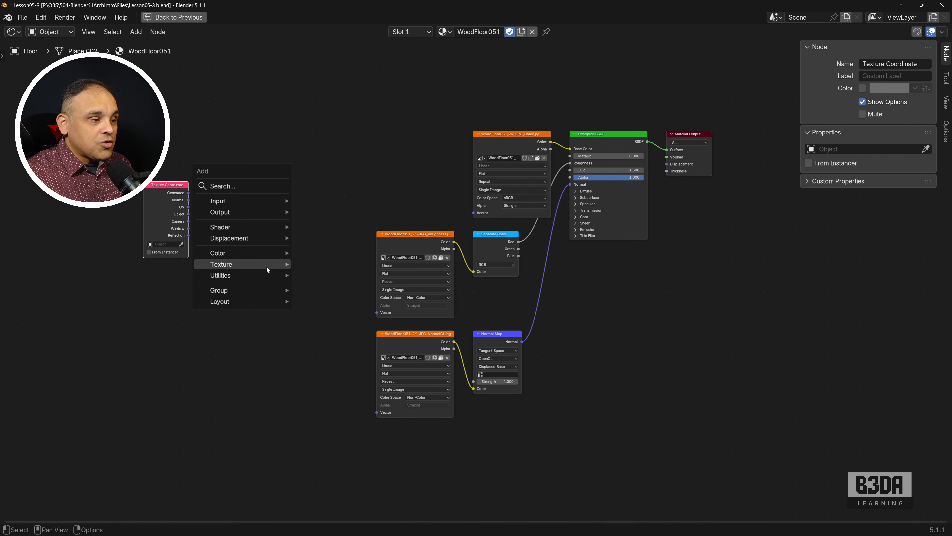
pyautogui.moveTo(261, 275)
pyautogui.moveTo(338, 290)
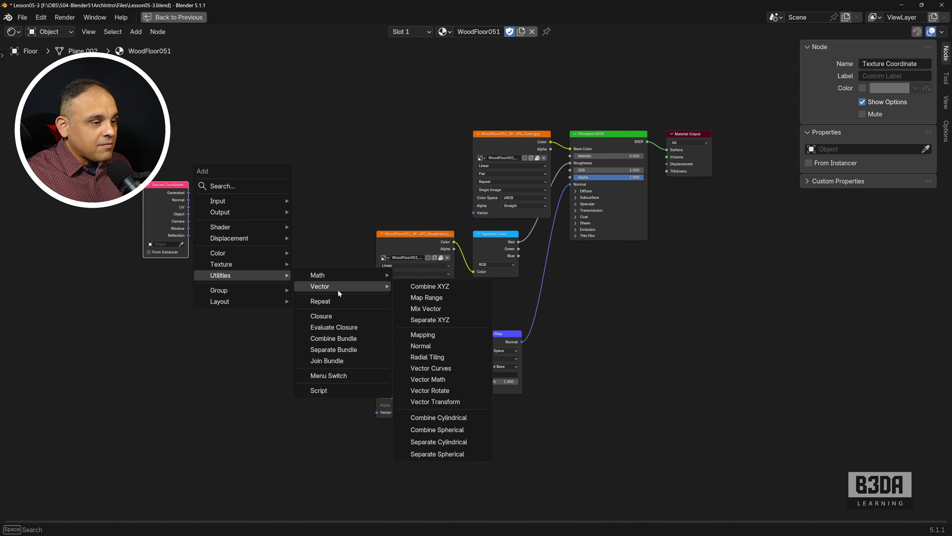
pyautogui.click(468, 335)
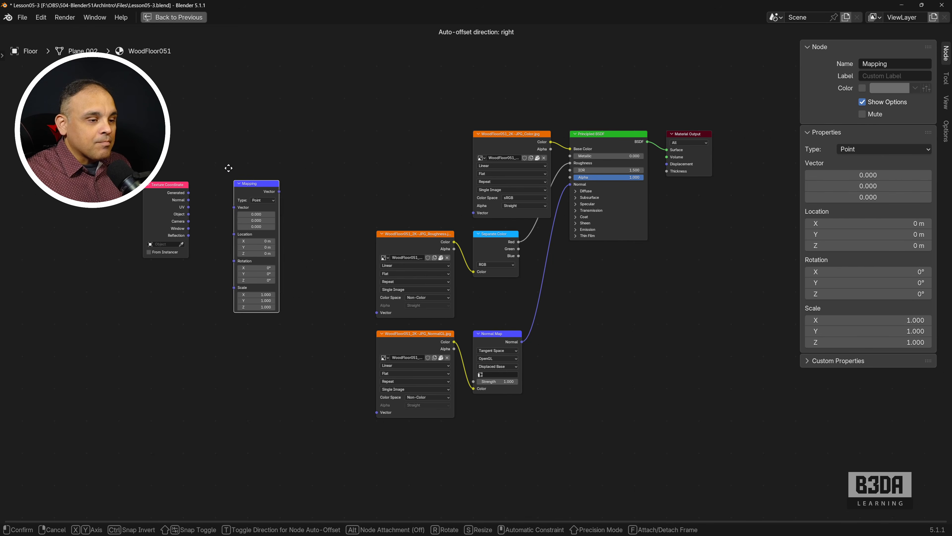
pyautogui.click(218, 197)
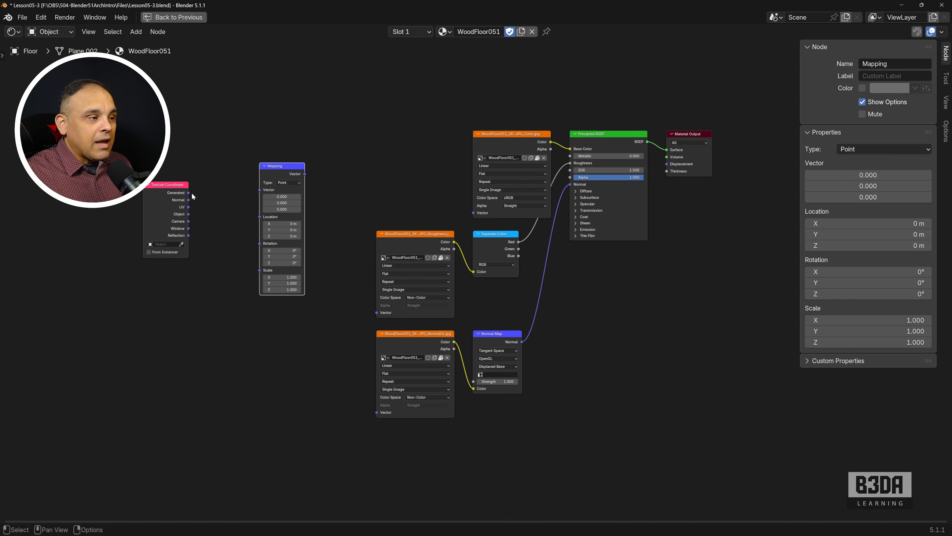
# - Connect the Texture Coordinate node's Generated output to the Mapping node's Vector input
pyautogui.scroll(1, 195, 196)
pyautogui.moveTo(204, 198); pyautogui.dragTo(310, 209, button='middle')
pyautogui.scroll(2, 412, 203)
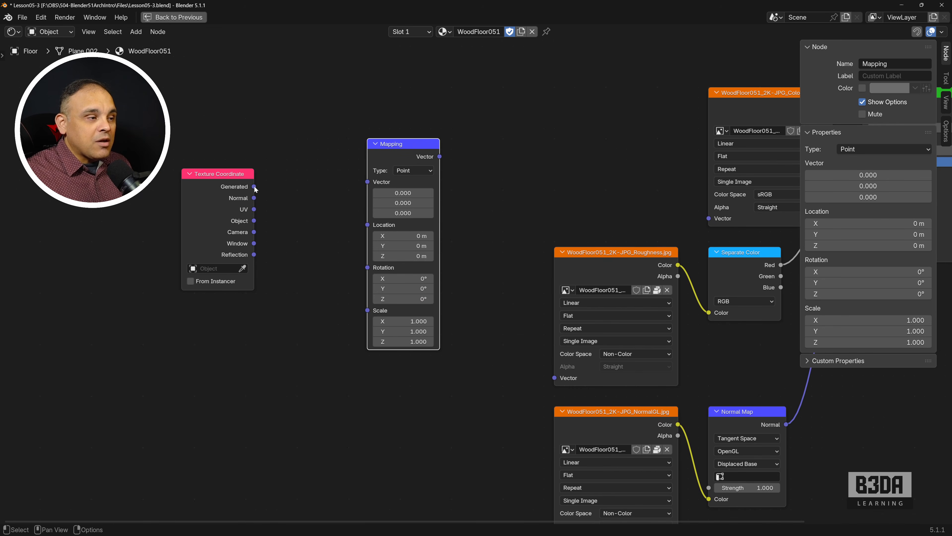
pyautogui.moveTo(253, 187); pyautogui.dragTo(367, 182)
# - Connect the Mapping node's Vector output to the Vector inputs of the Color, Roughness and NormalGL image textures
pyautogui.scroll(-1, 476, 210)
pyautogui.scroll(-1, 486, 207)
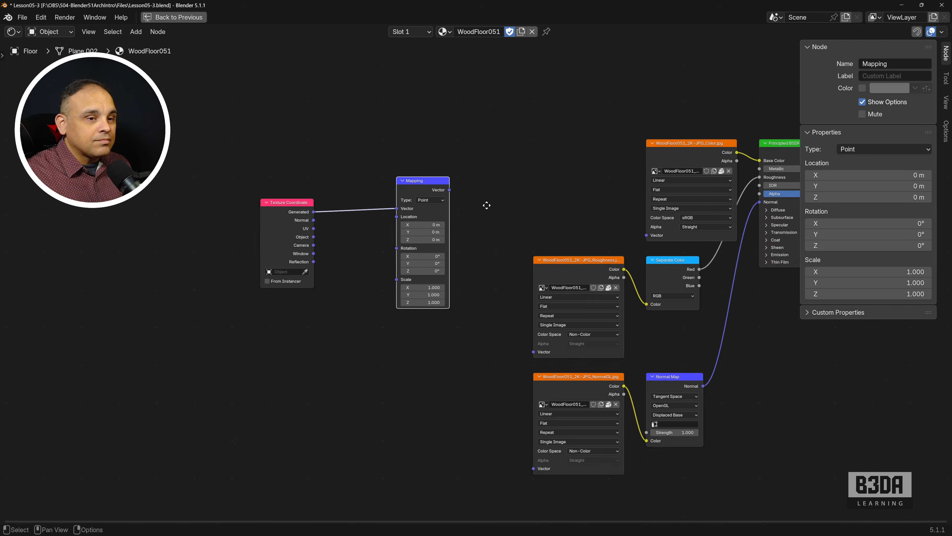
pyautogui.moveTo(487, 206); pyautogui.dragTo(295, 169, button='middle')
pyautogui.moveTo(258, 153); pyautogui.dragTo(342, 316)
pyautogui.press('Escape')
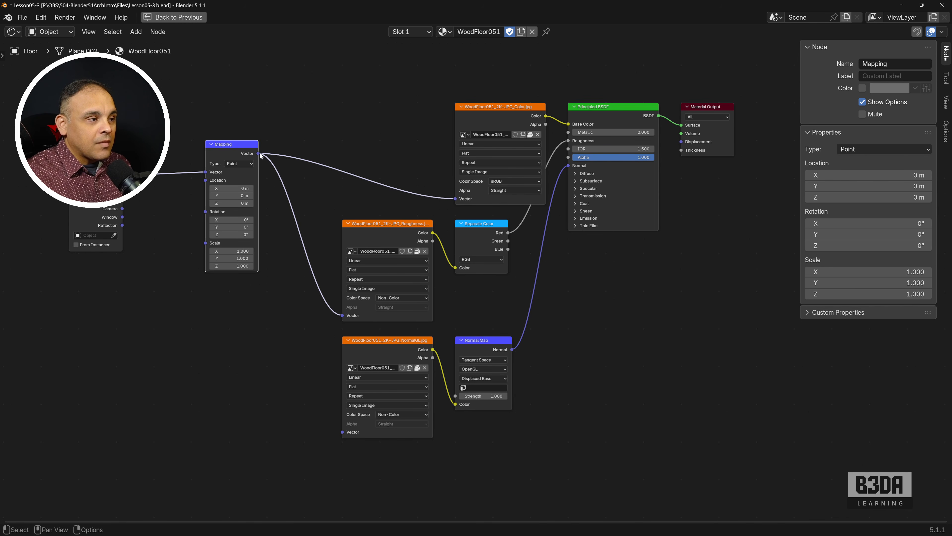
pyautogui.moveTo(258, 154); pyautogui.dragTo(342, 431)
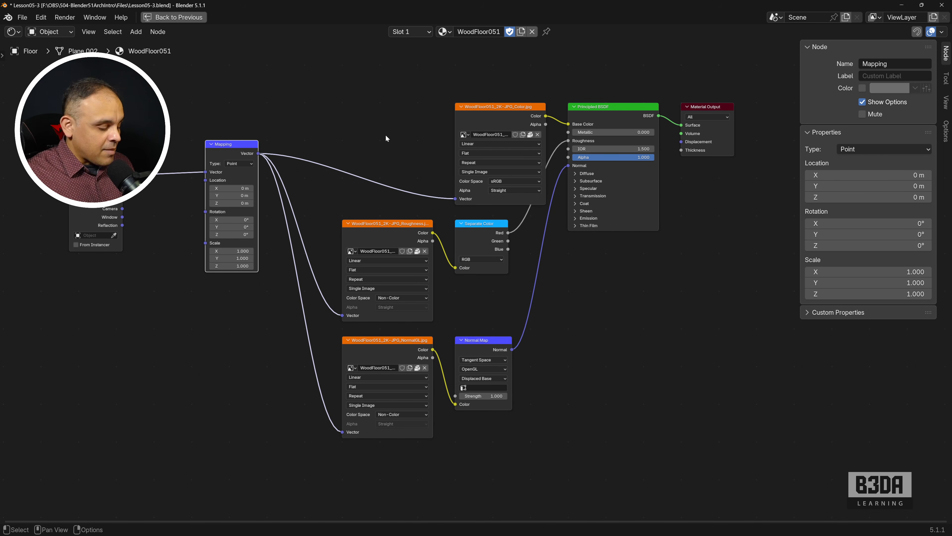
# - Restore the node editor from full screen to the split layout with the 3D viewport
pyautogui.hotkey('ctrl', 'space')
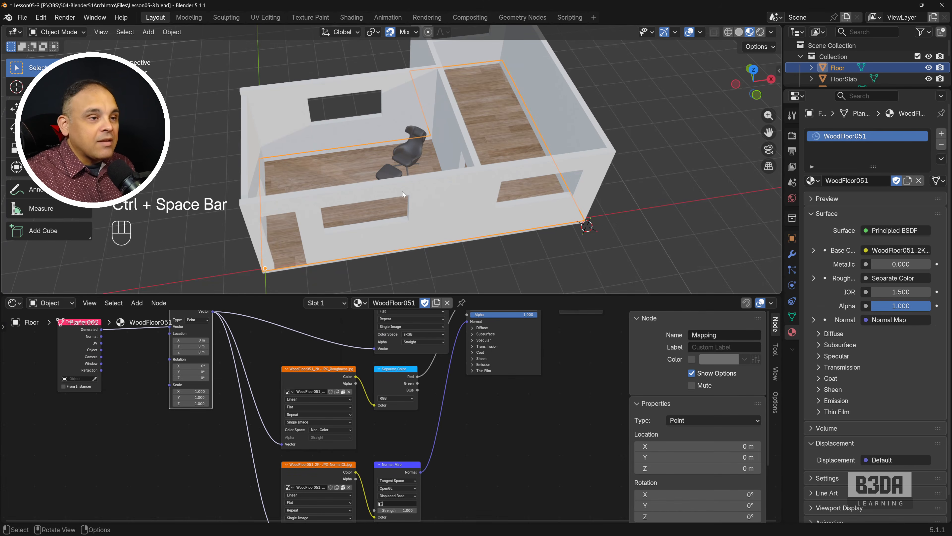
pyautogui.scroll(3, 402, 191)
pyautogui.moveTo(403, 191); pyautogui.dragTo(380, 209, button='middle')
pyautogui.moveTo(260, 354); pyautogui.dragTo(381, 384, button='middle')
pyautogui.scroll(4, 378, 417)
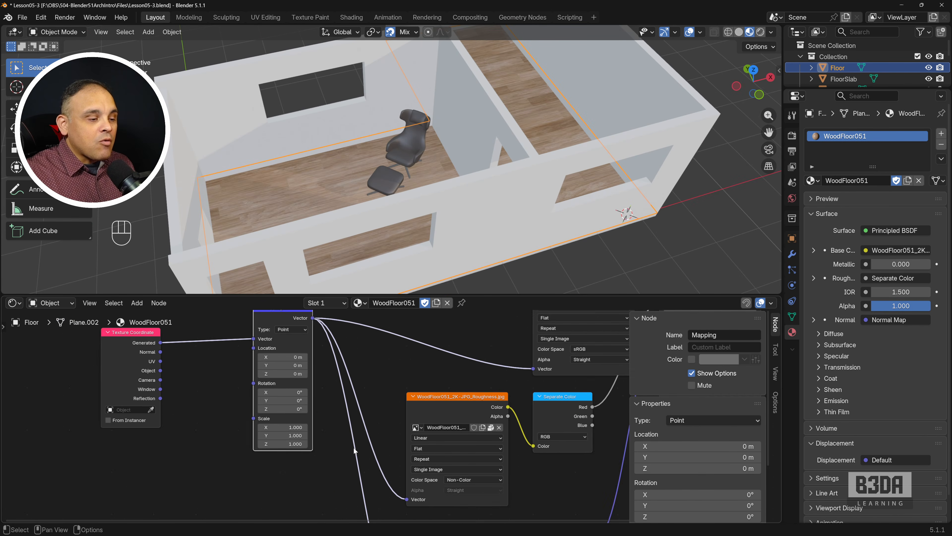
pyautogui.moveTo(354, 449); pyautogui.dragTo(388, 437, button='middle')
pyautogui.scroll(2, 387, 440)
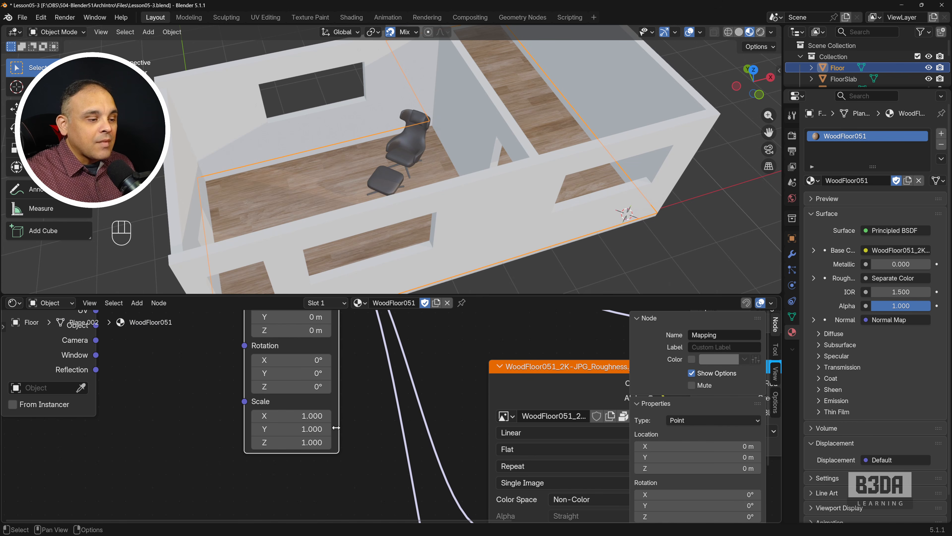
# - Set the Mapping node's X and Y scale to 0.5
pyautogui.moveTo(370, 405); pyautogui.dragTo(425, 414, button='middle')
pyautogui.click(365, 424)
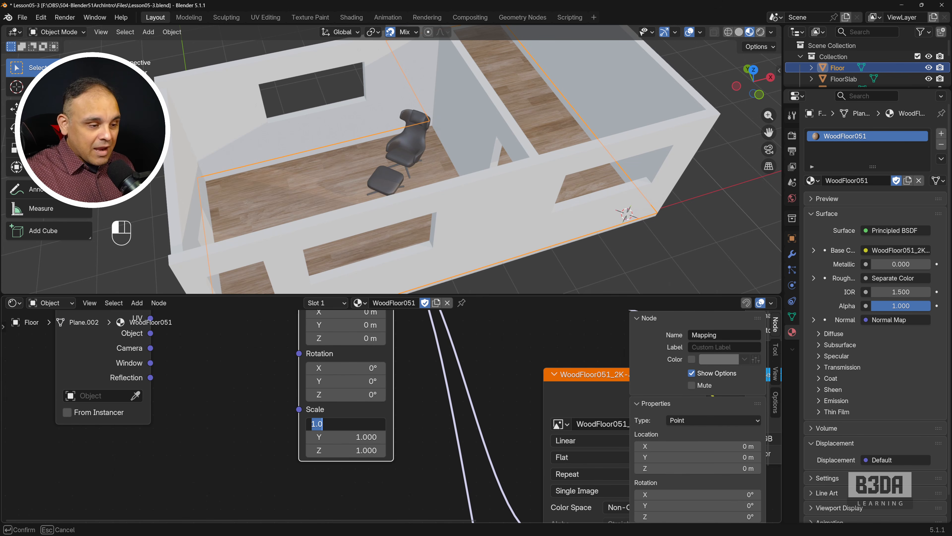
pyautogui.write('0.5')
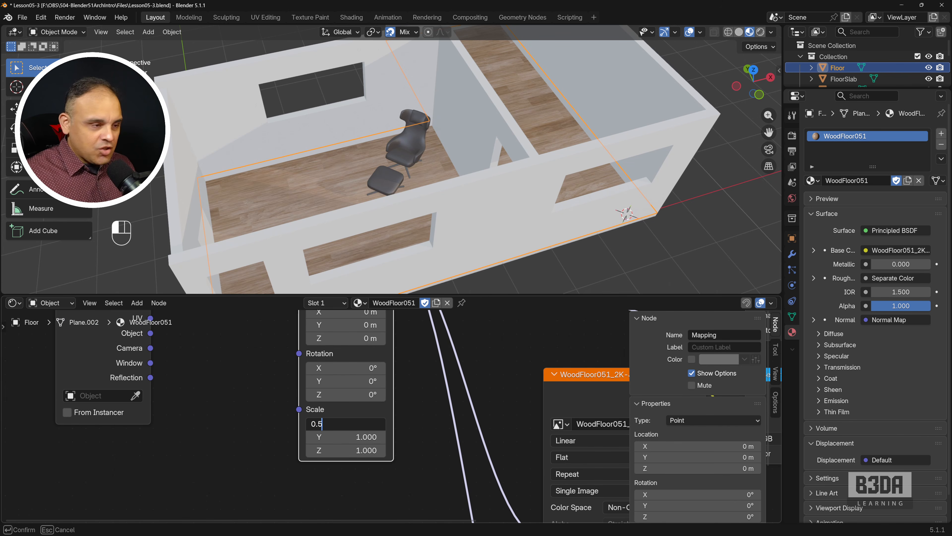
pyautogui.press('Return')
pyautogui.click(362, 437)
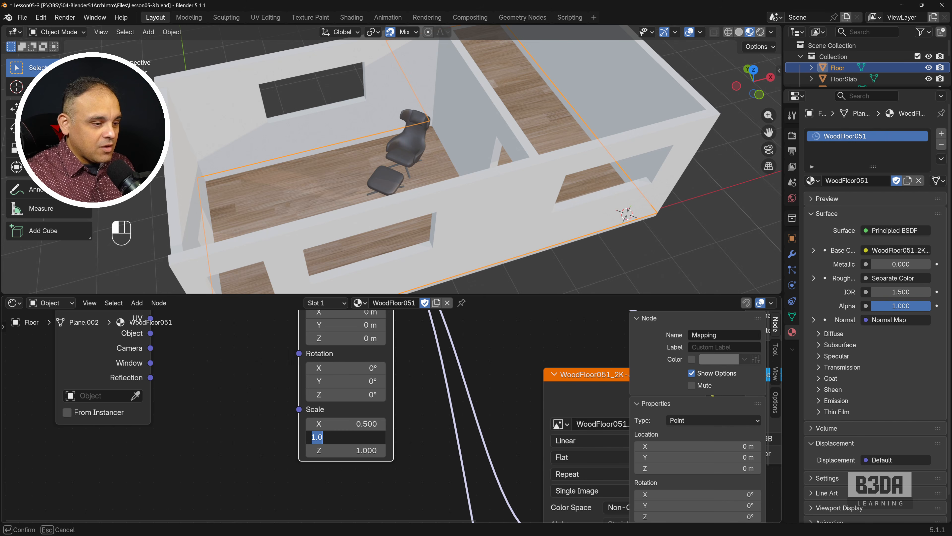
pyautogui.write('0.5')
pyautogui.press('Return')
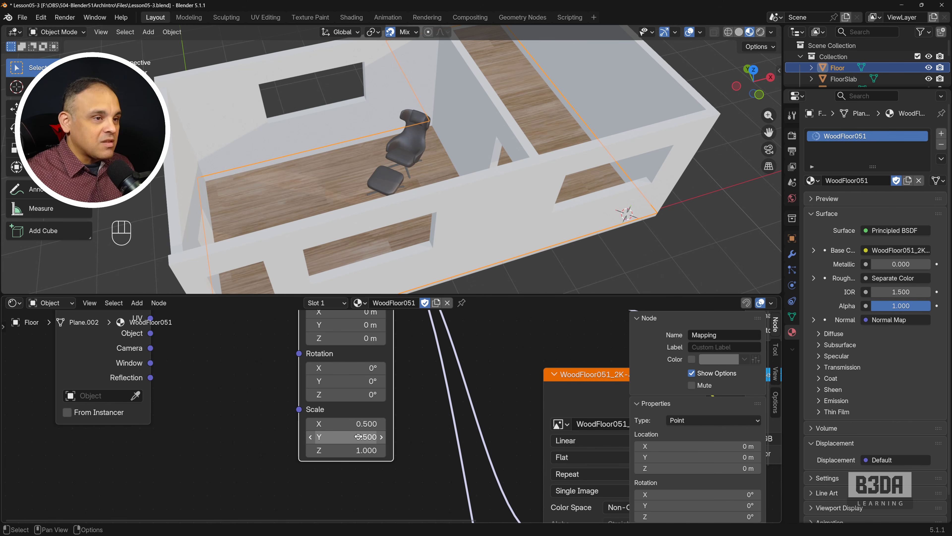
# - Set the Mapping node's X and Y scale to 3
pyautogui.click(348, 423)
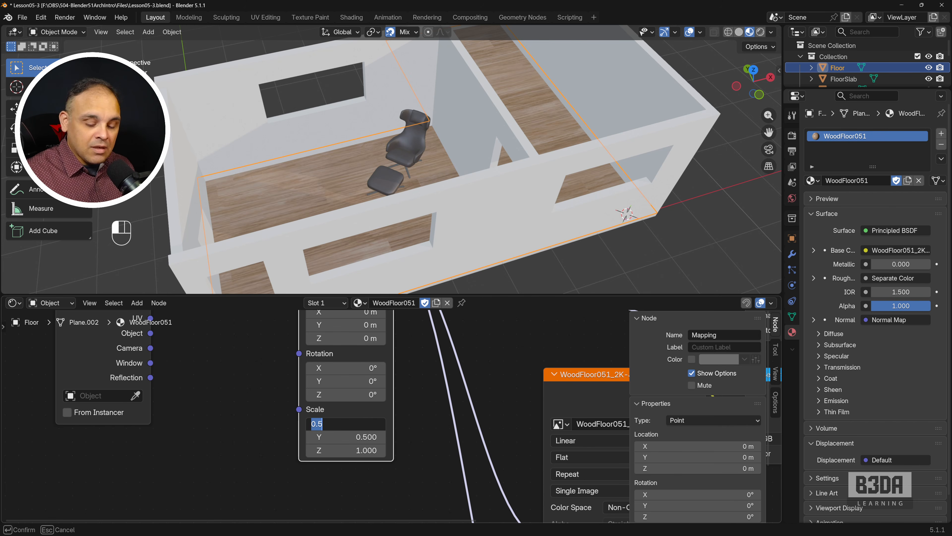
pyautogui.write('3')
pyautogui.press('Return')
pyautogui.click(356, 432)
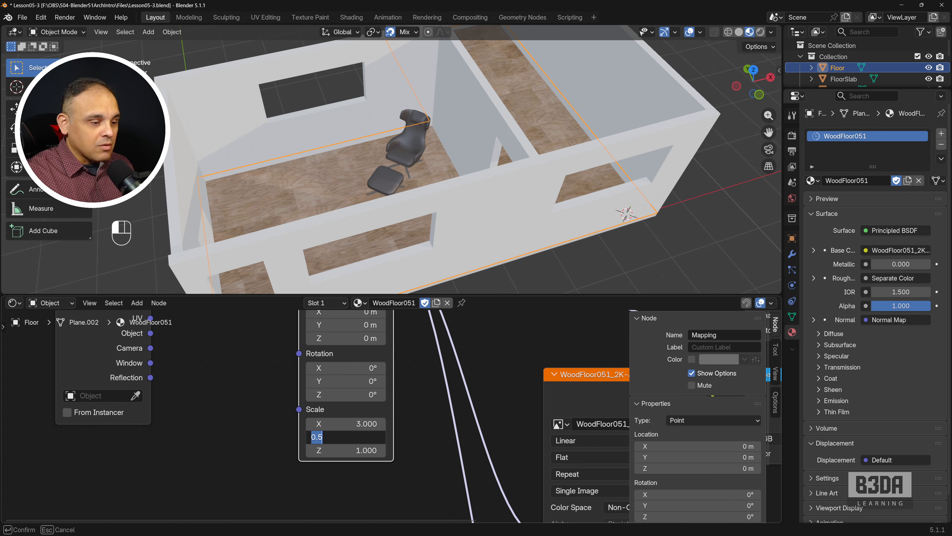
pyautogui.write('3')
pyautogui.press('Return')
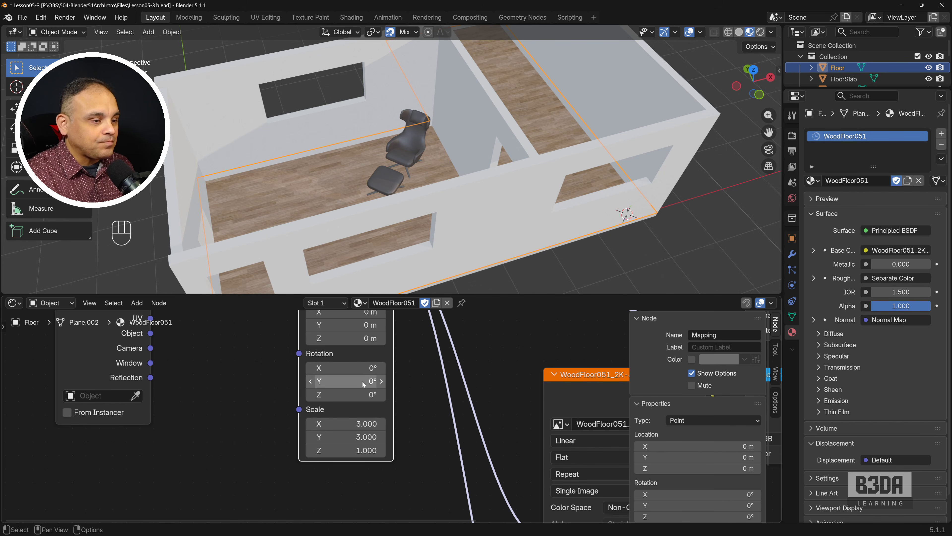
# - Set the Mapping node's Z rotation to 45°
pyautogui.scroll(-1, 223, 375)
pyautogui.click(352, 396)
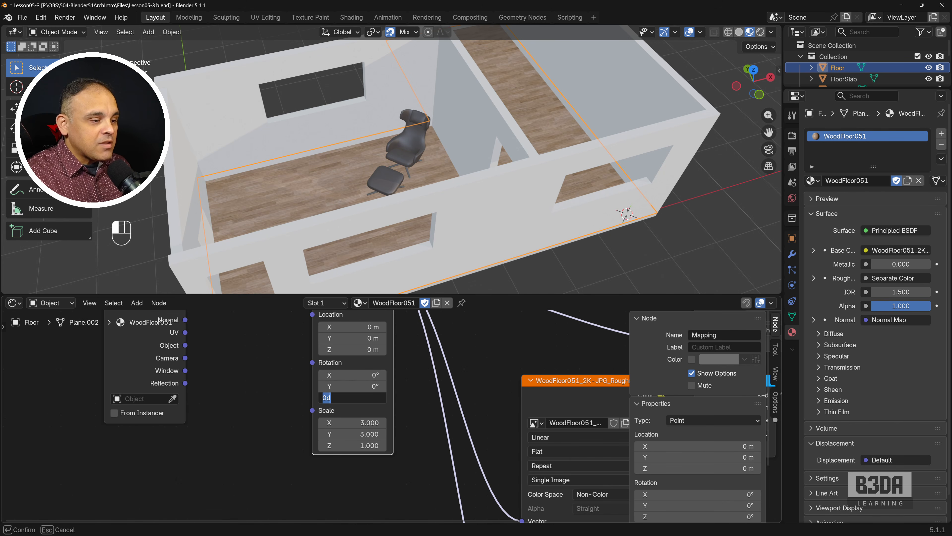
pyautogui.write('45')
pyautogui.press('Return')
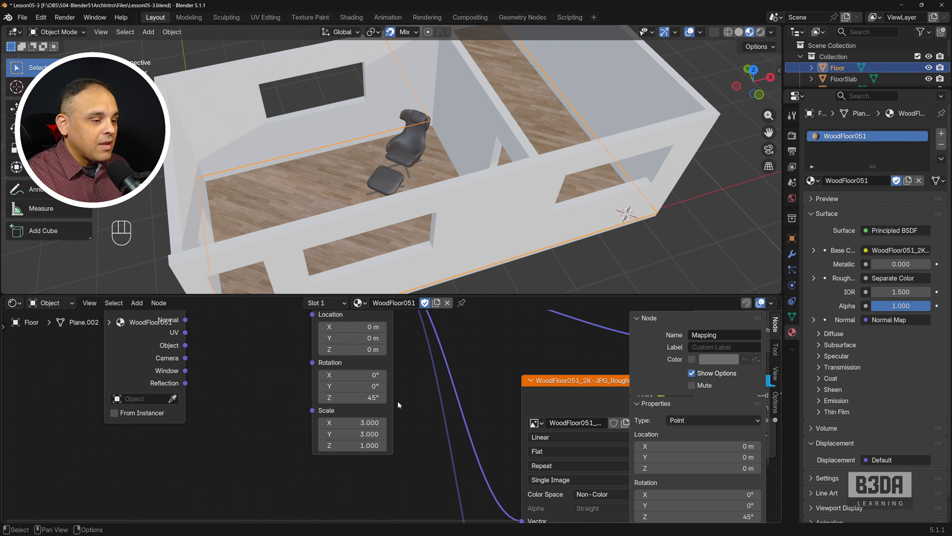
# - Examine the node setup and the direction of the wood planks on the house floor, with the floor deselected
pyautogui.scroll(-2, 427, 388)
pyautogui.scroll(4, 406, 379)
pyautogui.moveTo(408, 377); pyautogui.dragTo(290, 380, button='middle')
pyautogui.scroll(-4, 468, 423)
pyautogui.scroll(-3, 469, 426)
pyautogui.scroll(-2, 268, 392)
pyautogui.scroll(-1, 291, 379)
pyautogui.moveTo(411, 217); pyautogui.dragTo(441, 187, button='middle')
pyautogui.click(487, 255)
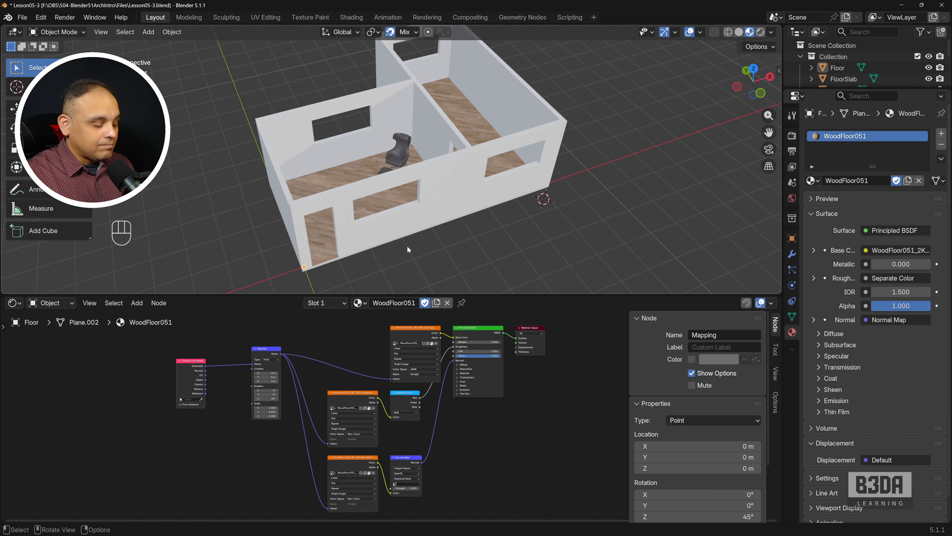
# - Add a cube mesh beside the house model
pyautogui.keyDown('shift'); pyautogui.moveTo(406, 245); pyautogui.dragTo(323, 218, button='middle'); pyautogui.keyUp('shift')
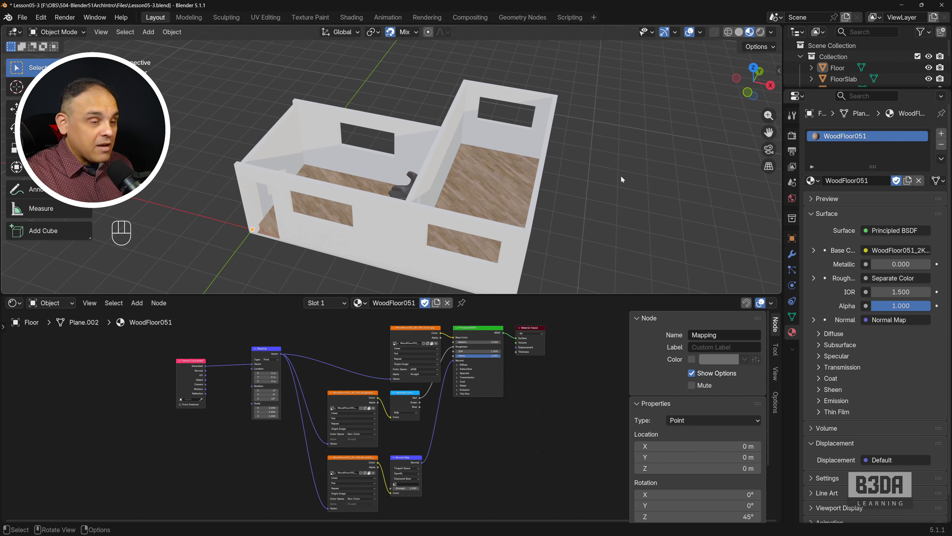
pyautogui.hotkey('shift', 'a')
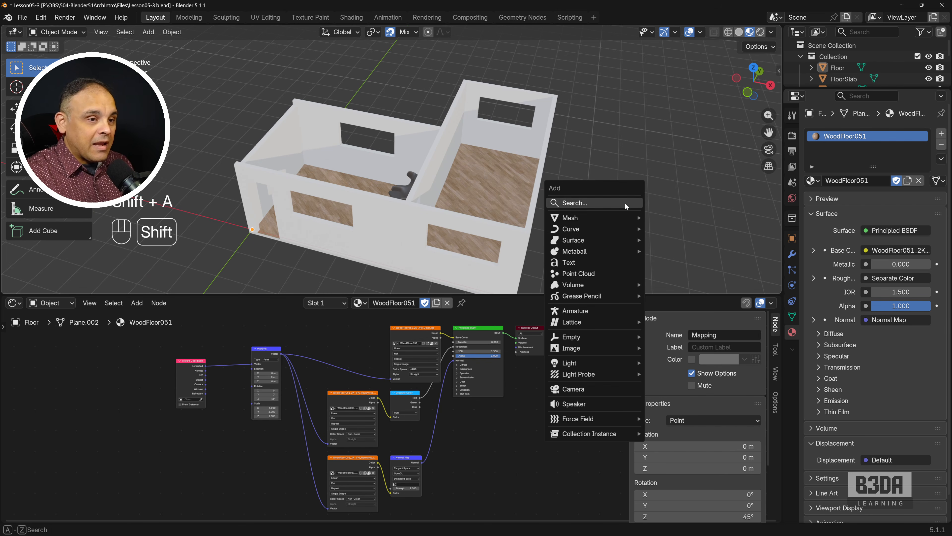
pyautogui.moveTo(613, 220)
pyautogui.click(692, 230)
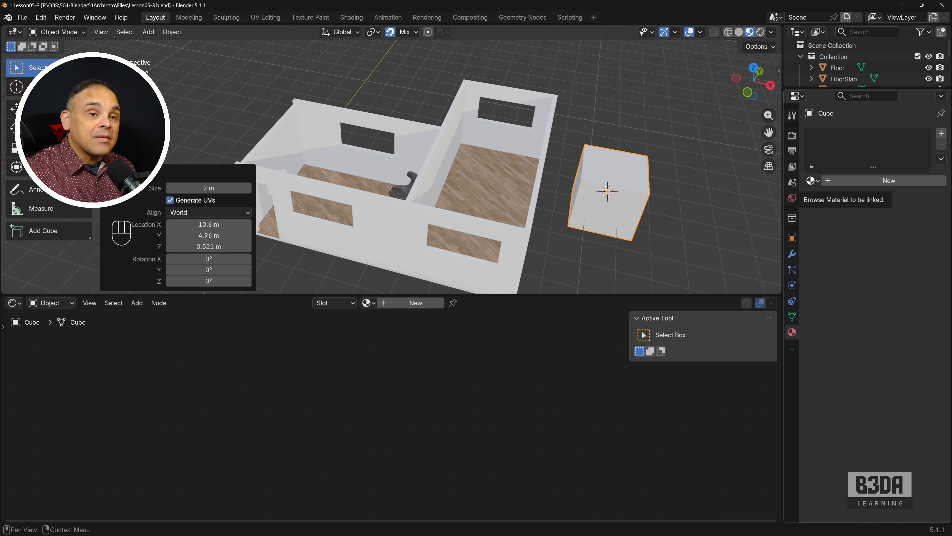
# - Assign the existing WoodFloor051 material to the cube
pyautogui.click(812, 180)
pyautogui.press('Down')
pyautogui.press('Down')
pyautogui.press('Down')
pyautogui.press('Down')
pyautogui.press('Down')
pyautogui.press('Down')
pyautogui.press('Down')
pyautogui.press('Down')
pyautogui.press('Down')
pyautogui.press('Down')
pyautogui.press('Down')
pyautogui.press('Down')
pyautogui.press('Down')
pyautogui.press('Down')
pyautogui.press('Down')
pyautogui.press('Down')
pyautogui.press('Down')
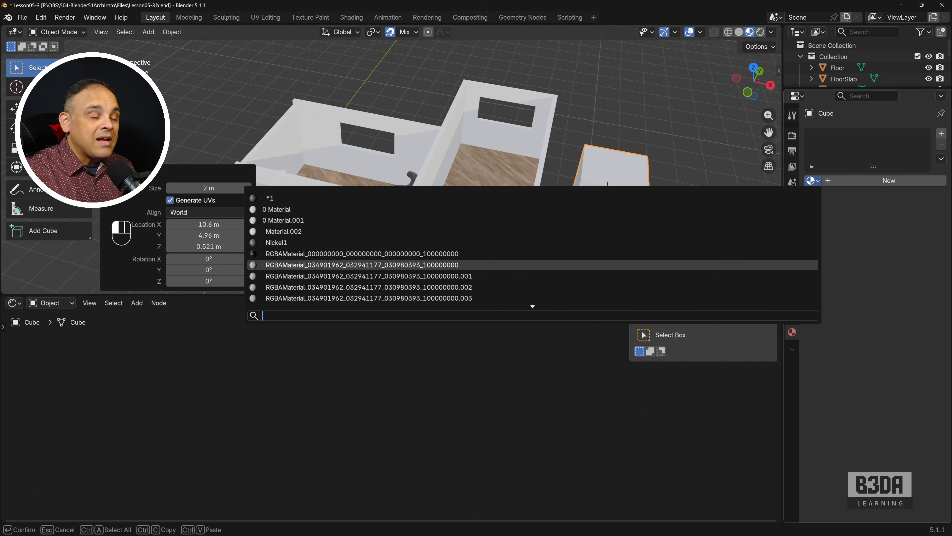
pyautogui.press('Down')
pyautogui.press('Down')
pyautogui.press('Down')
pyautogui.press('Down')
pyautogui.press('Down')
pyautogui.press('Down')
pyautogui.press('Down')
pyautogui.press('Down')
pyautogui.press('Down')
pyautogui.press('Down')
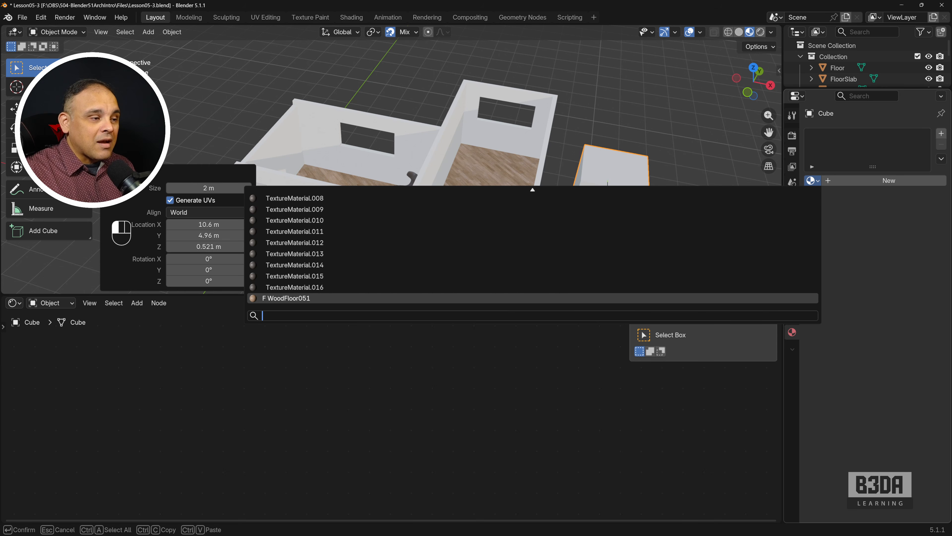
pyautogui.press('Up')
pyautogui.press('Up')
pyautogui.press('Up')
pyautogui.press('Up')
pyautogui.press('Up')
pyautogui.press('Up')
pyautogui.press('Up')
pyautogui.press('Up')
pyautogui.press('Up')
pyautogui.press('Up')
pyautogui.press('Up')
pyautogui.press('Up')
pyautogui.press('Up')
pyautogui.press('Up')
pyautogui.press('Up')
pyautogui.press('Up')
pyautogui.press('Up')
pyautogui.press('Up')
pyautogui.press('Up')
pyautogui.press('Up')
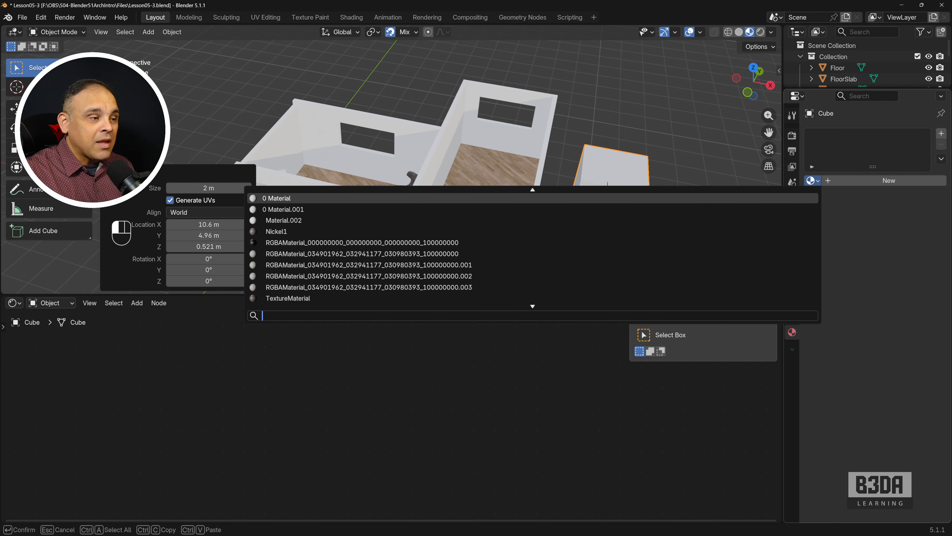
pyautogui.press('Down')
pyautogui.press('Down')
pyautogui.press('Down')
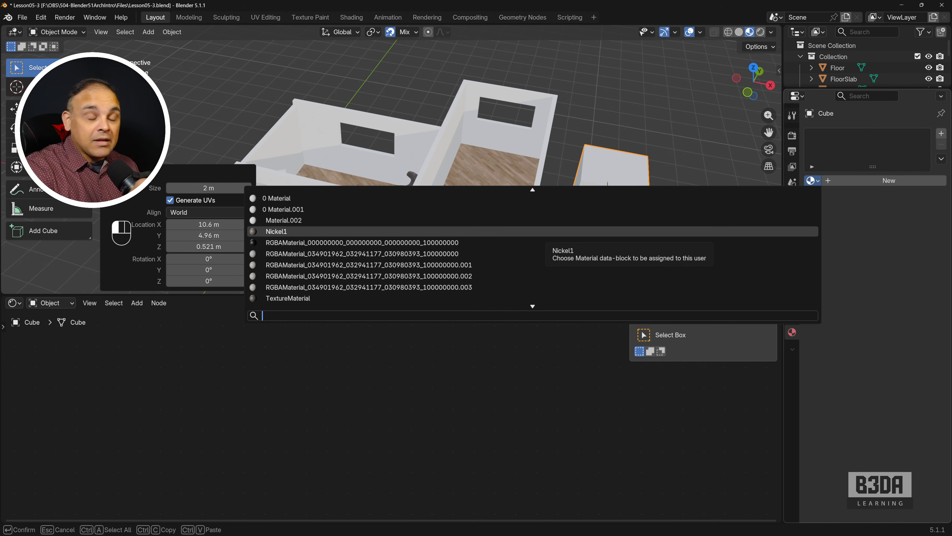
pyautogui.press('Down')
pyautogui.press('Down')
pyautogui.press('Down')
pyautogui.press('Down')
pyautogui.press('Down')
pyautogui.press('Down')
pyautogui.press('Down')
pyautogui.press('Down')
pyautogui.press('Down')
pyautogui.press('Down')
pyautogui.press('Down')
pyautogui.press('Down')
pyautogui.press('Down')
pyautogui.press('Down')
pyautogui.press('Down')
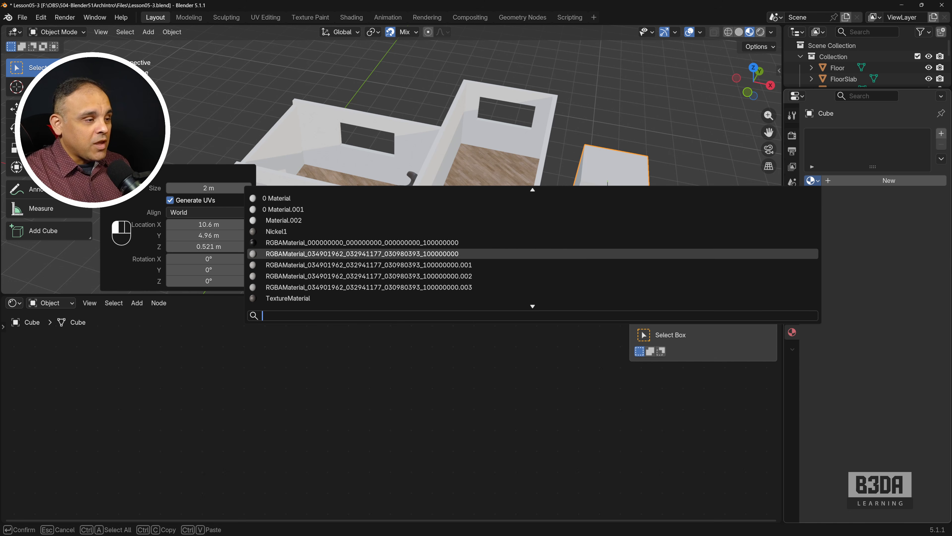
pyautogui.press('Down')
pyautogui.press('Down')
pyautogui.press('Down')
pyautogui.press('Down')
pyautogui.press('Down')
pyautogui.press('Down')
pyautogui.press('Down')
pyautogui.press('Down')
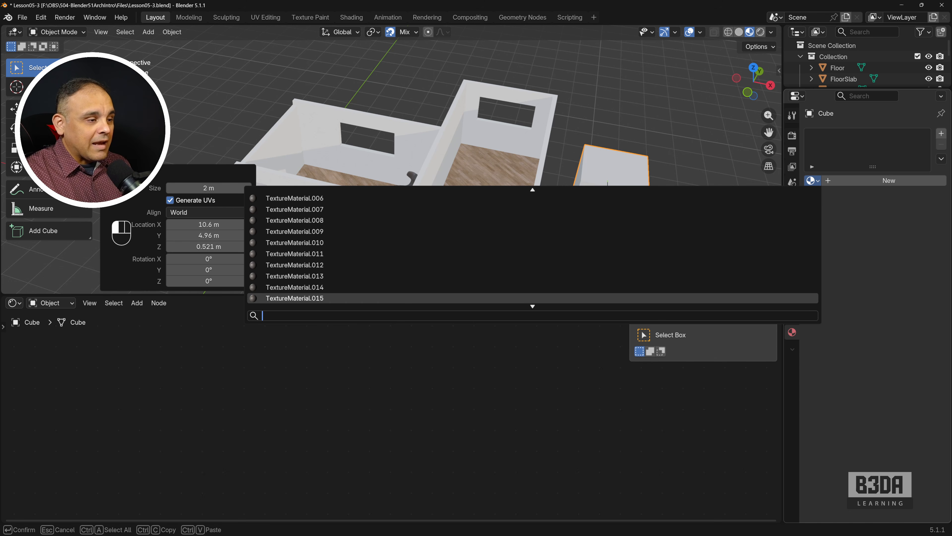
pyautogui.press('Up')
pyautogui.press('Down')
pyautogui.press('Return')
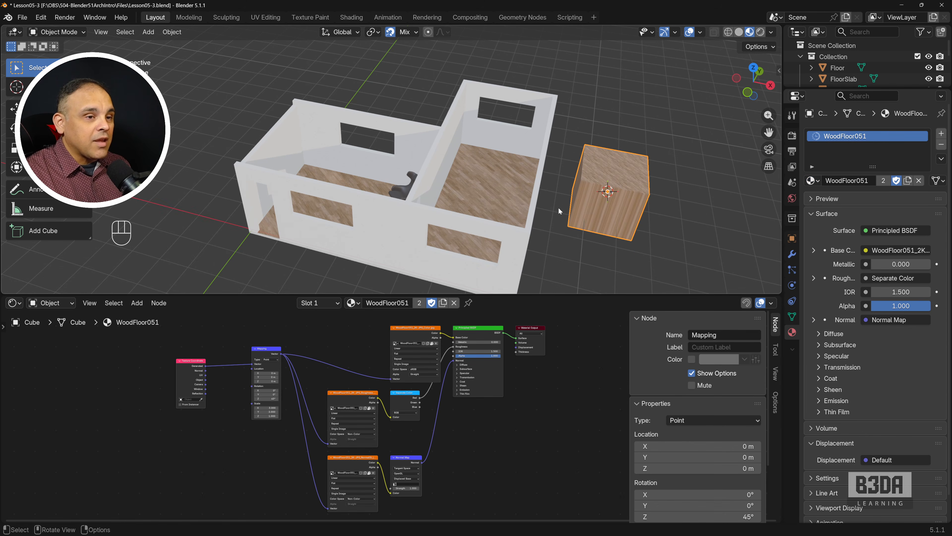
# - Try Box projection on the Color image texture for the cube's sides and return it to Flat
pyautogui.scroll(3, 617, 205)
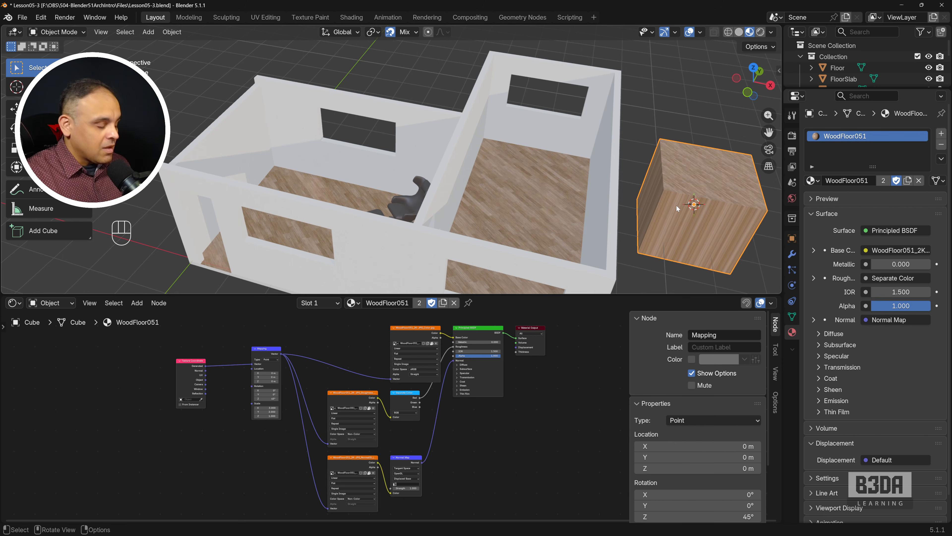
pyautogui.moveTo(659, 205); pyautogui.dragTo(554, 228, button='middle')
pyautogui.scroll(2, 545, 180)
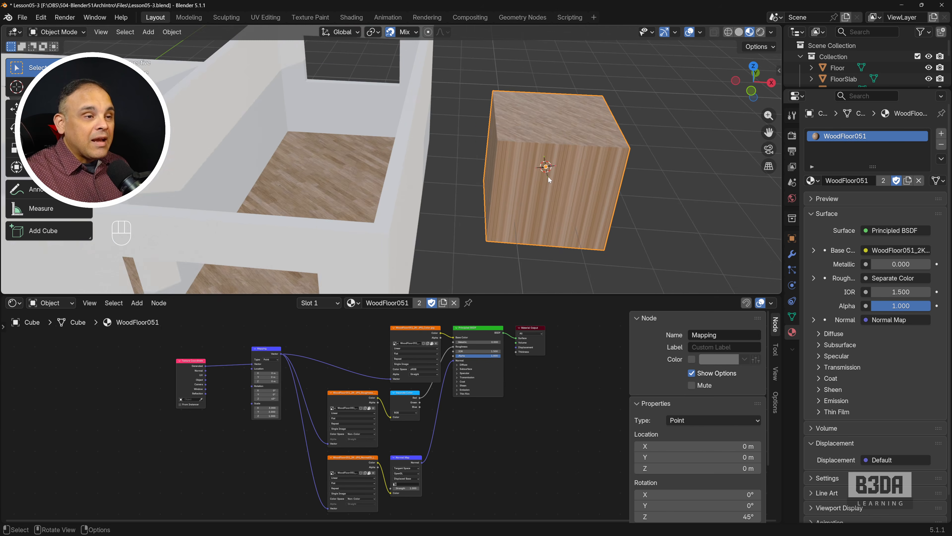
pyautogui.keyDown('shift'); pyautogui.moveTo(547, 175); pyautogui.dragTo(494, 153, button='middle'); pyautogui.keyUp('shift')
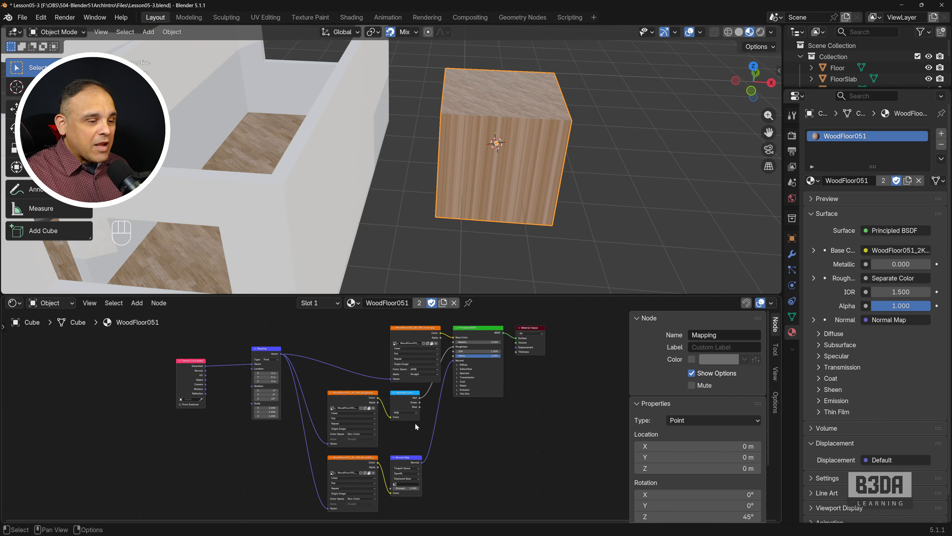
pyautogui.scroll(3, 415, 423)
pyautogui.scroll(2, 456, 409)
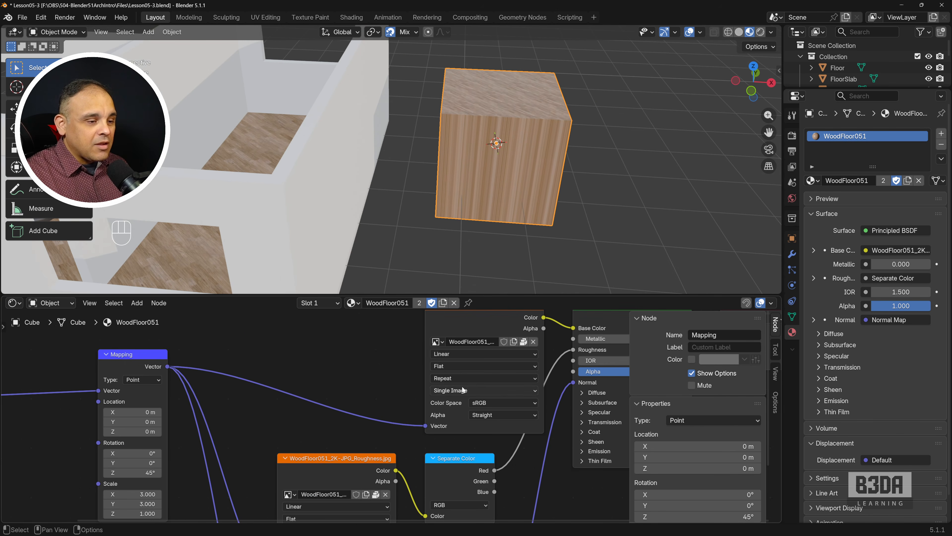
pyautogui.click(486, 365)
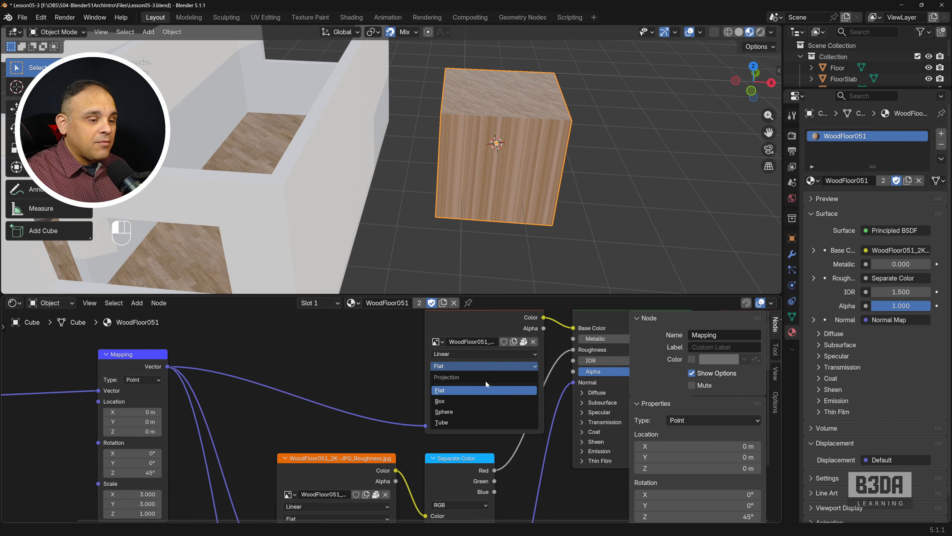
pyautogui.click(481, 399)
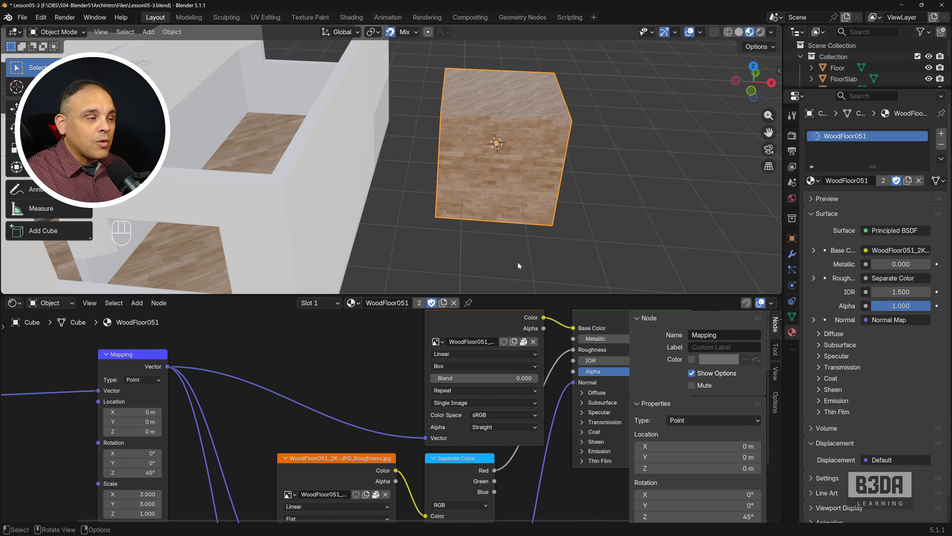
pyautogui.click(500, 365)
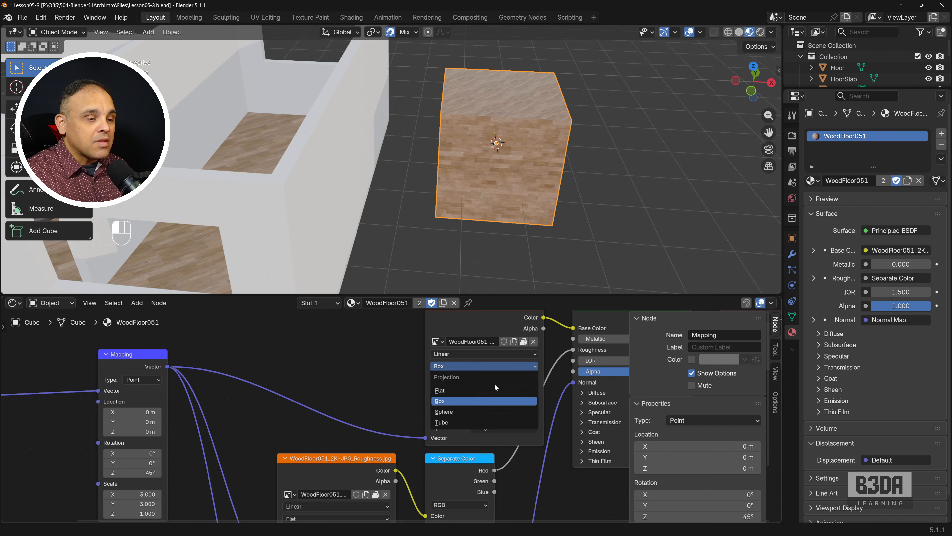
pyautogui.click(492, 389)
# - Delete the cube beside the house
pyautogui.scroll(-8, 485, 175)
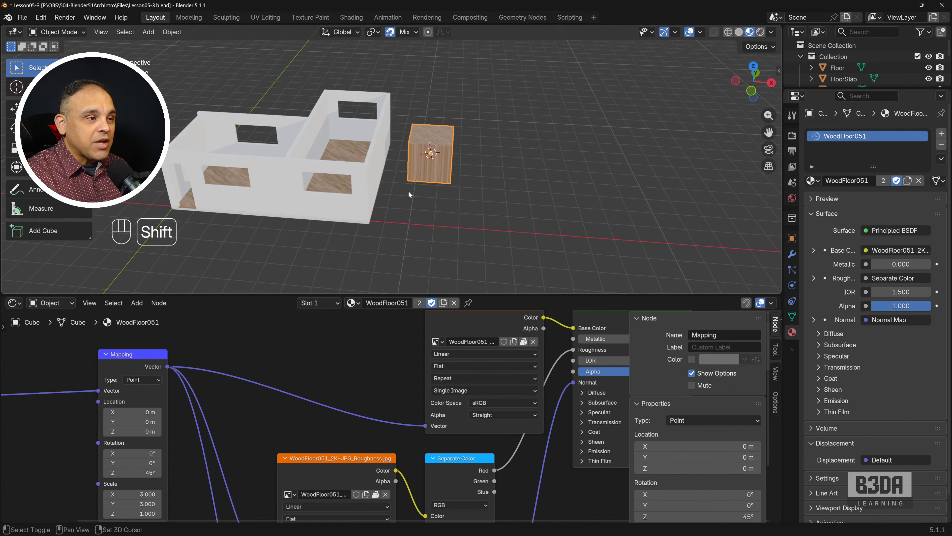
pyautogui.keyDown('shift'); pyautogui.moveTo(408, 190); pyautogui.dragTo(555, 178, button='middle'); pyautogui.keyUp('shift')
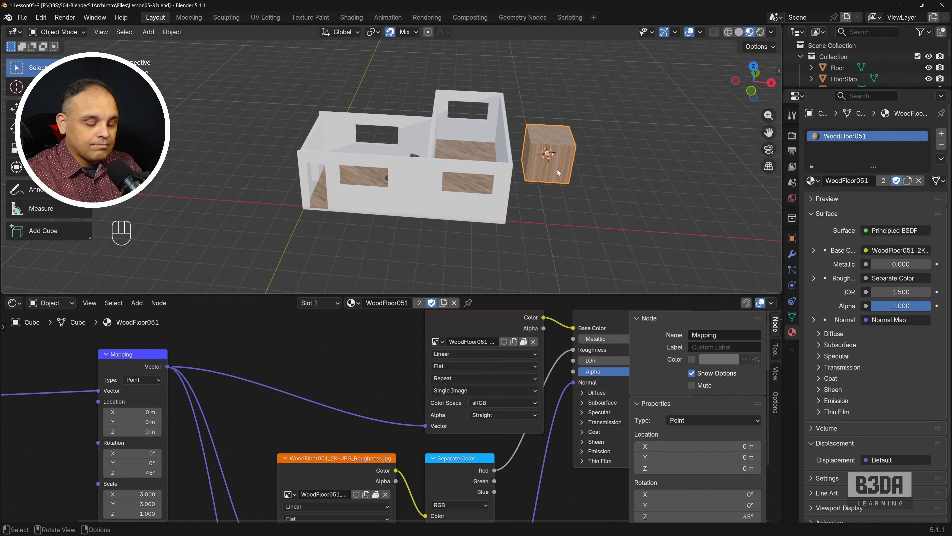
pyautogui.press('Delete')
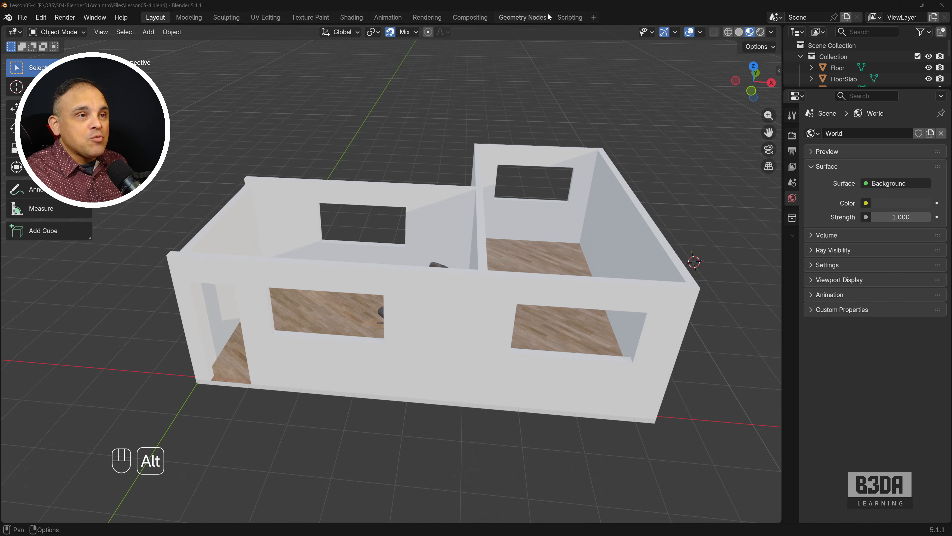
# - Switch to the browser window showing the ambientCG Wood Floor 051 page, placed over the house model
pyautogui.moveTo(523, 208); pyautogui.dragTo(484, 253, button='middle')
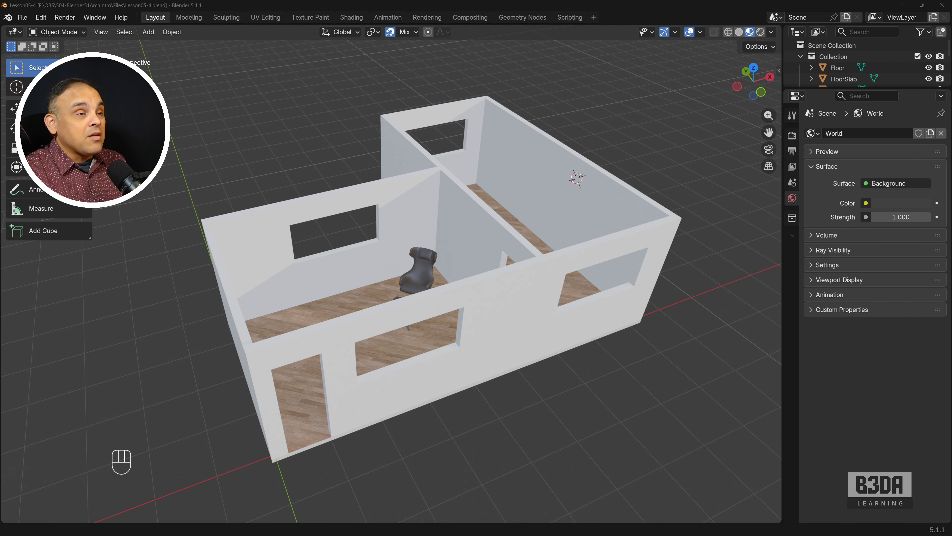
pyautogui.moveTo(611, 0); pyautogui.dragTo(415, 71)
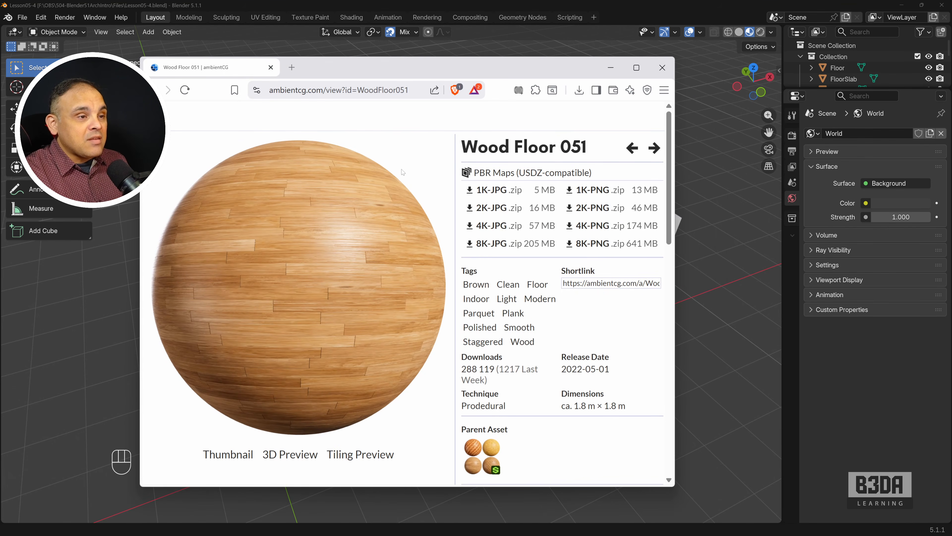
# - Go back to the ambientCG home page and open its HDRI asset list in a widened, repositioned browser window
pyautogui.click(152, 90)
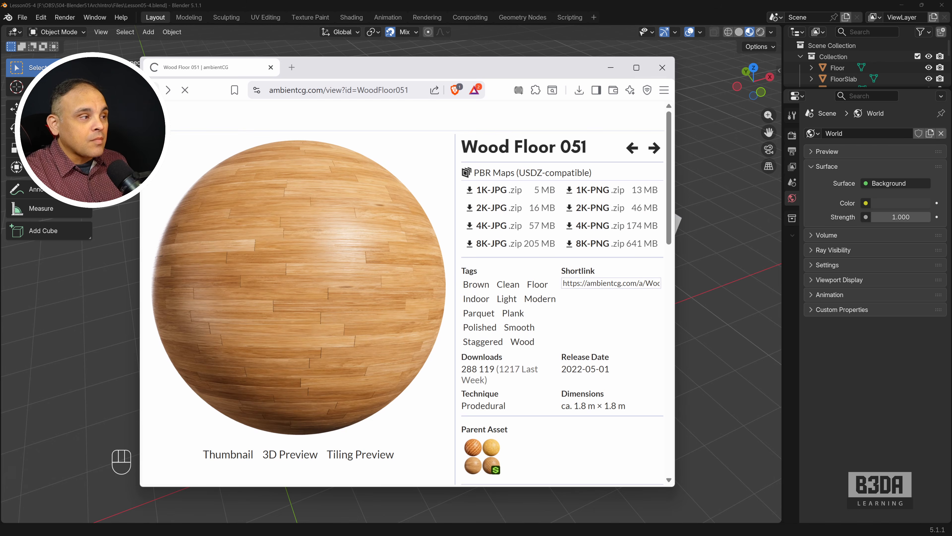
pyautogui.click(151, 90)
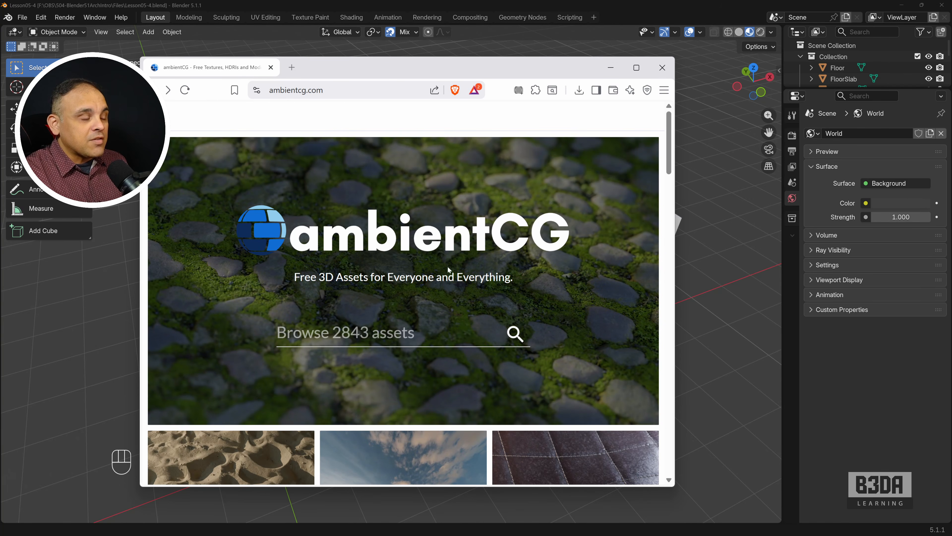
pyautogui.scroll(-5, 442, 224)
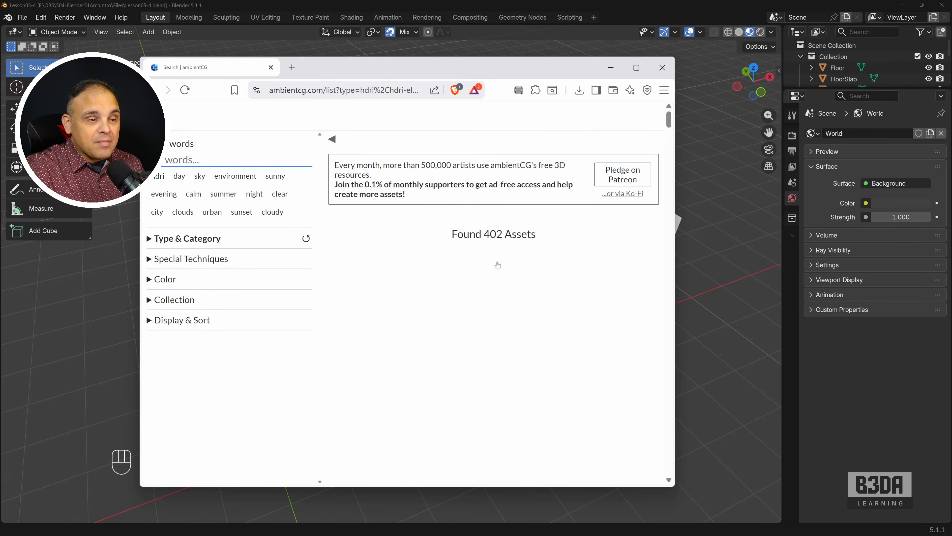
pyautogui.moveTo(681, 271); pyautogui.dragTo(943, 271)
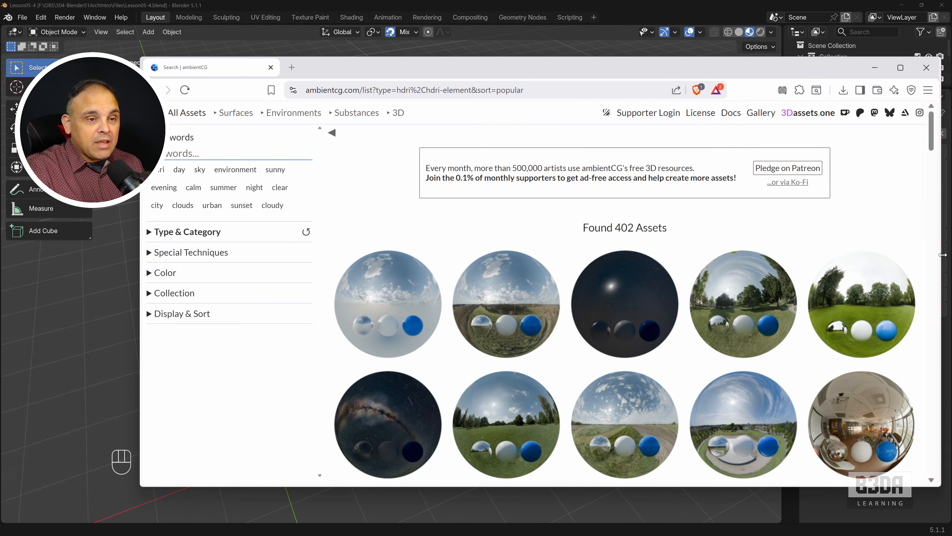
pyautogui.moveTo(659, 69); pyautogui.dragTo(609, 57)
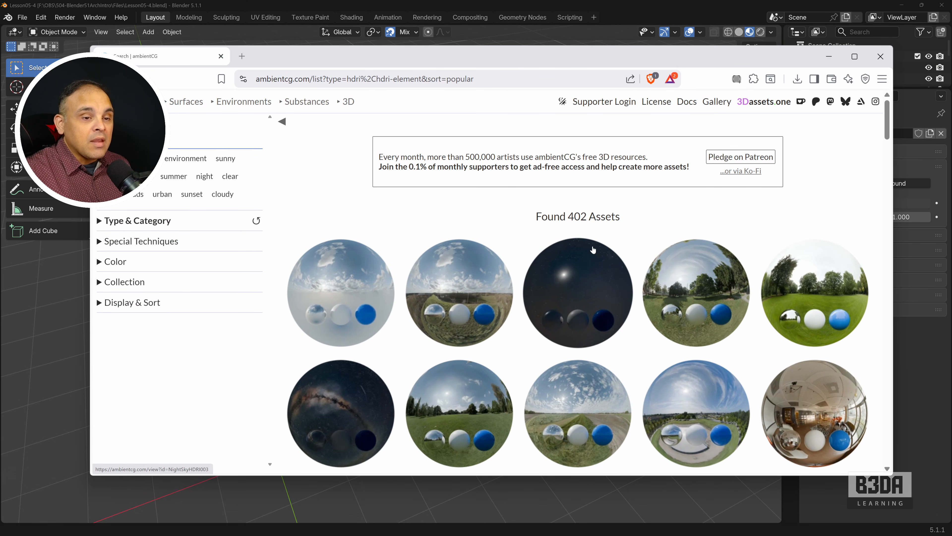
# - Browse the HDRI list and open the Day Sky HDRI 001 A asset page
pyautogui.scroll(-5, 602, 237)
pyautogui.scroll(-3, 617, 247)
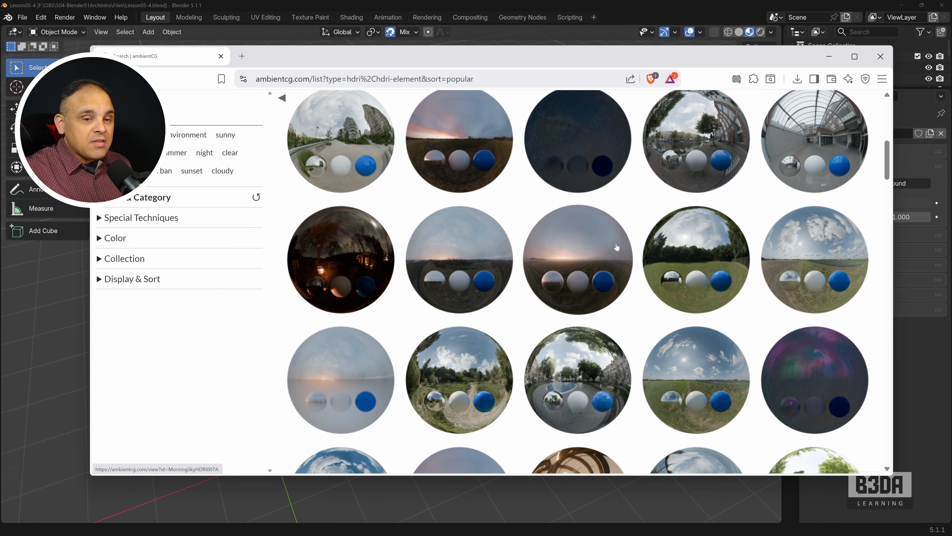
pyautogui.scroll(-5, 644, 241)
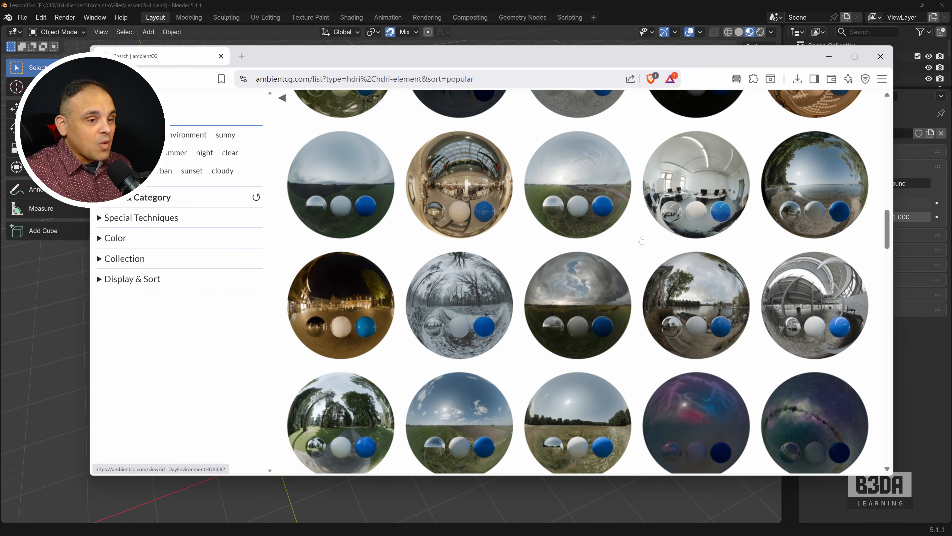
pyautogui.scroll(-7, 633, 248)
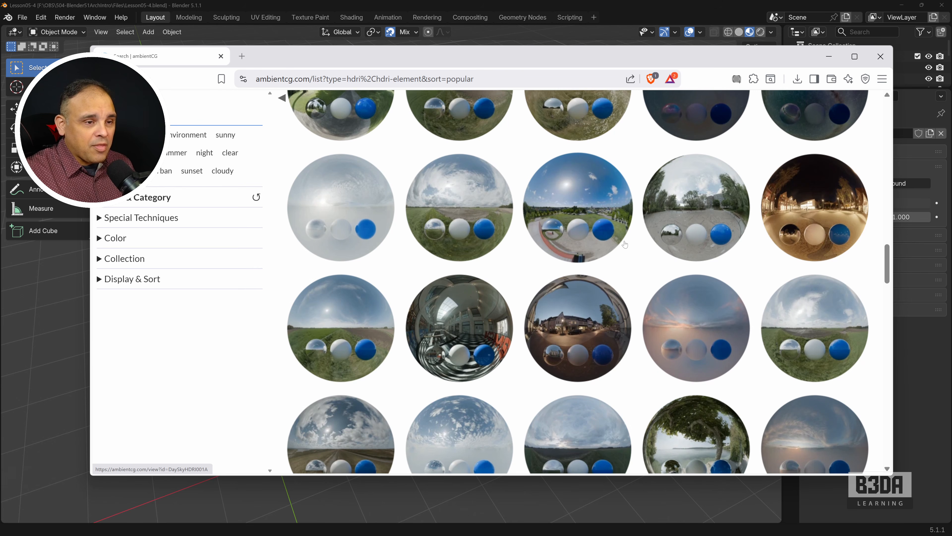
pyautogui.click(586, 208)
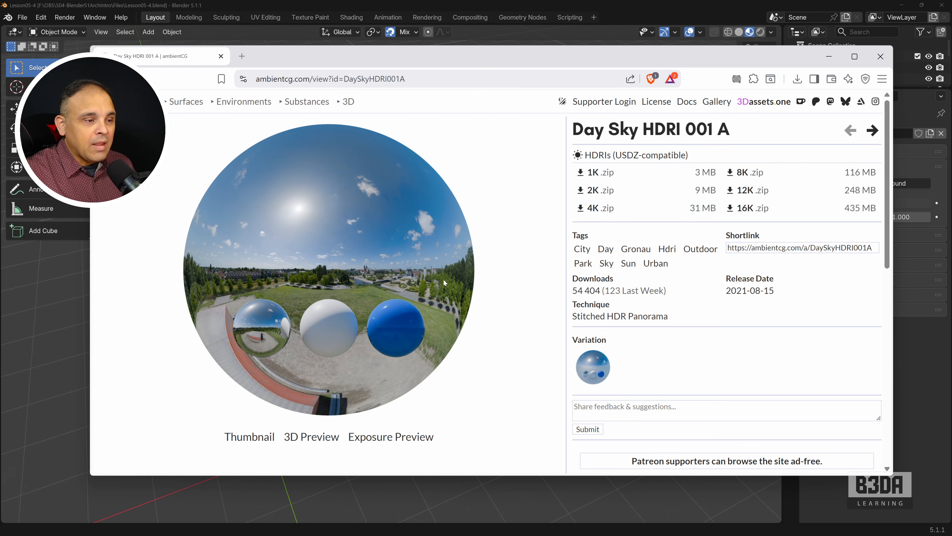
pyautogui.scroll(-5, 452, 273)
pyautogui.scroll(5, 452, 273)
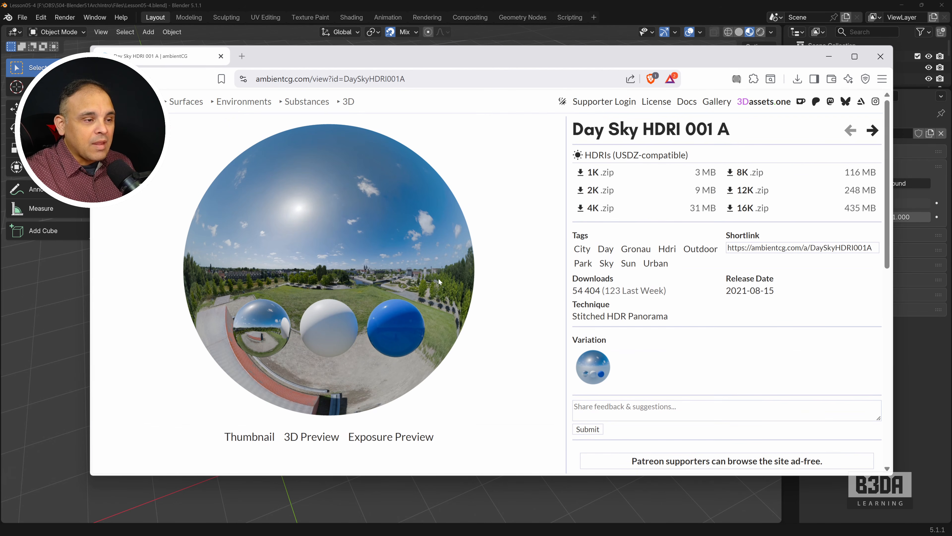
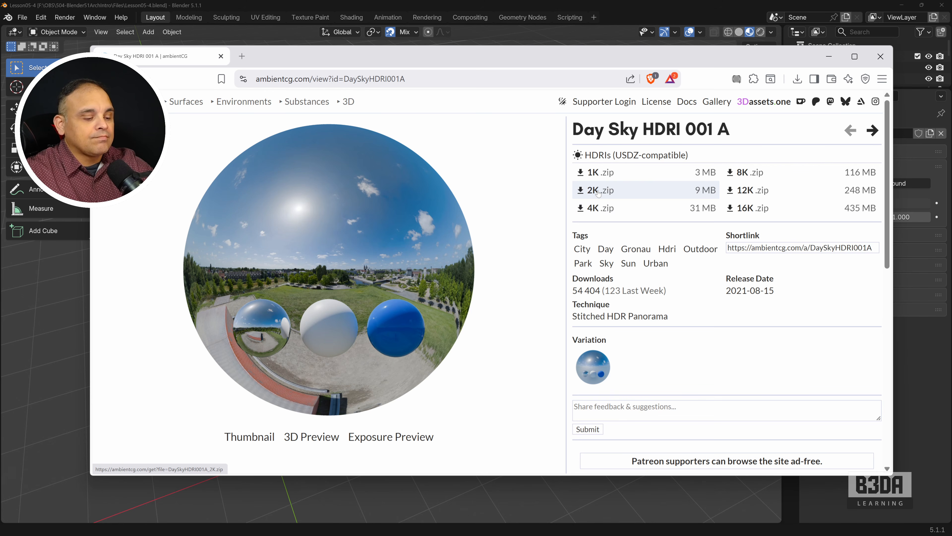
# - Download the 2K zip of Day Sky HDRI 001 A into the USDZ folder and extract it there
pyautogui.click(597, 192)
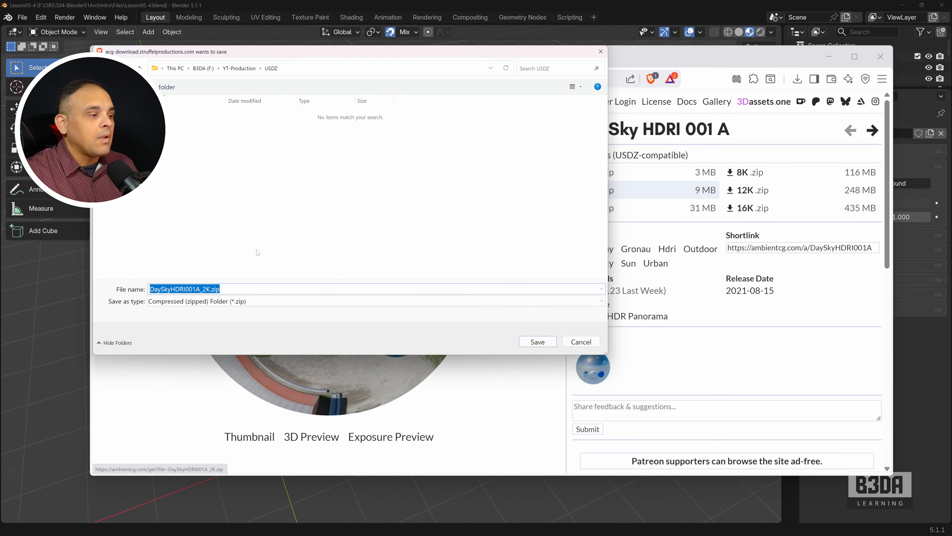
pyautogui.click(542, 343)
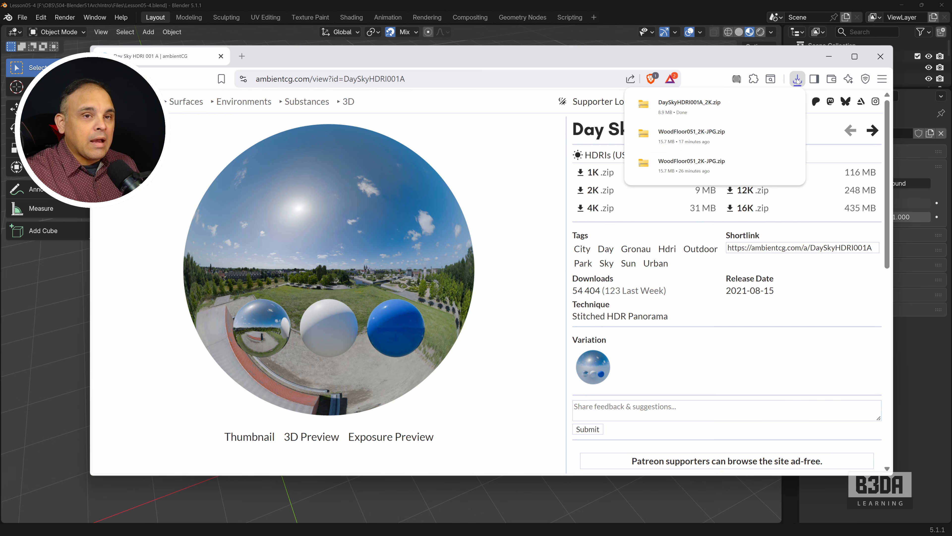
pyautogui.click(745, 104)
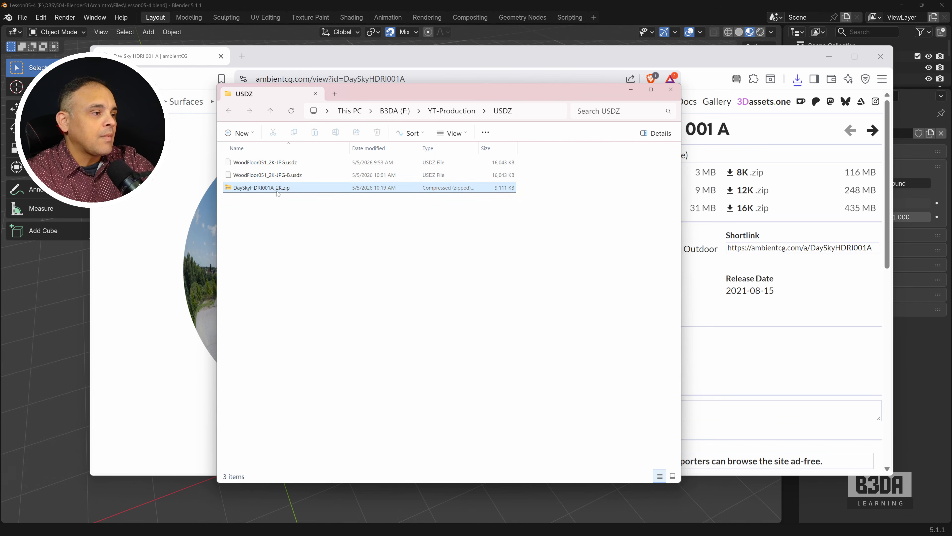
pyautogui.rightClick(277, 188)
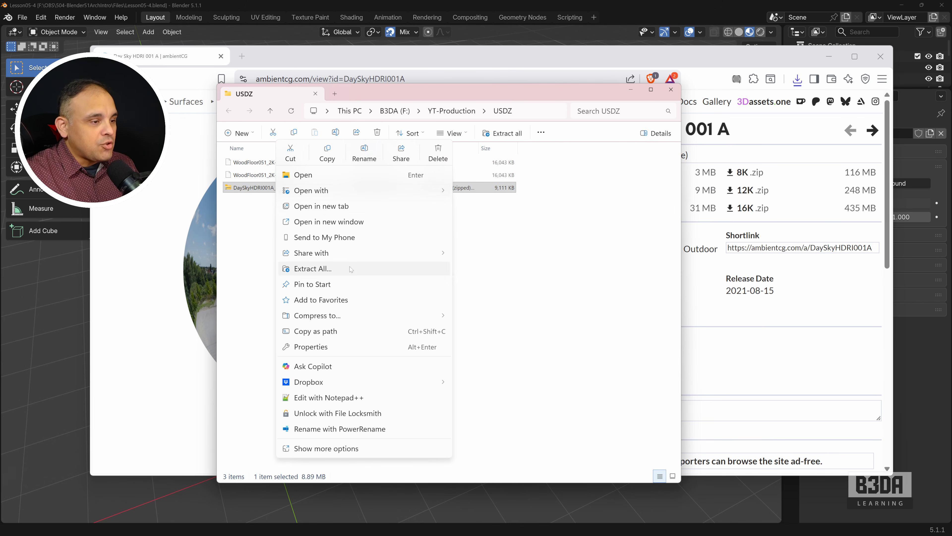
pyautogui.click(313, 269)
pyautogui.click(523, 342)
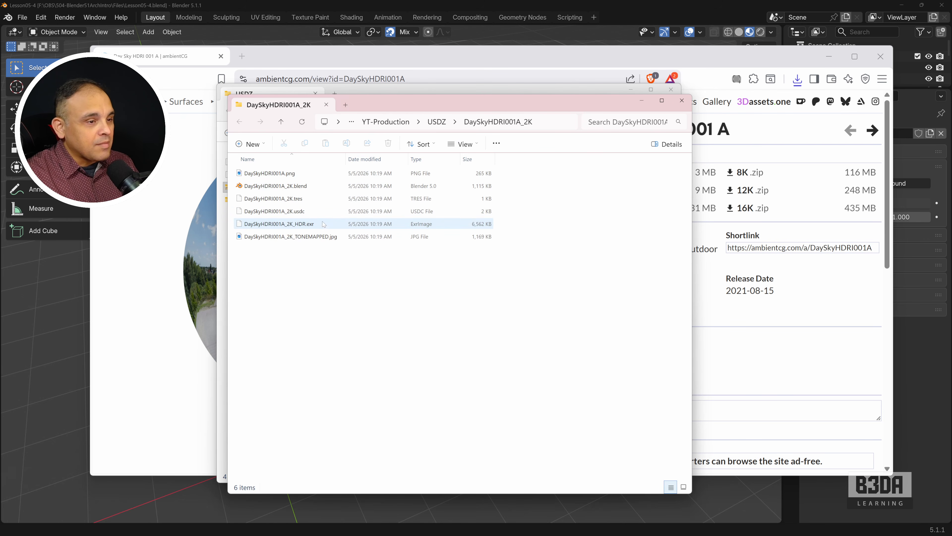
# - Locate DaySkyHDRI001A_2K_HDR.exr in the extracted folder and return to Blender with the other windows minimized
pyautogui.click(314, 228)
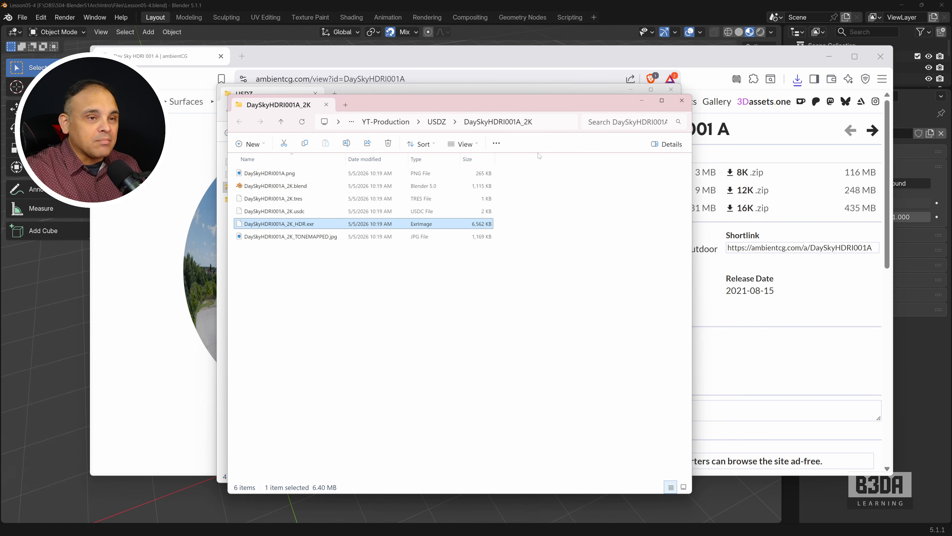
pyautogui.click(642, 101)
pyautogui.click(631, 91)
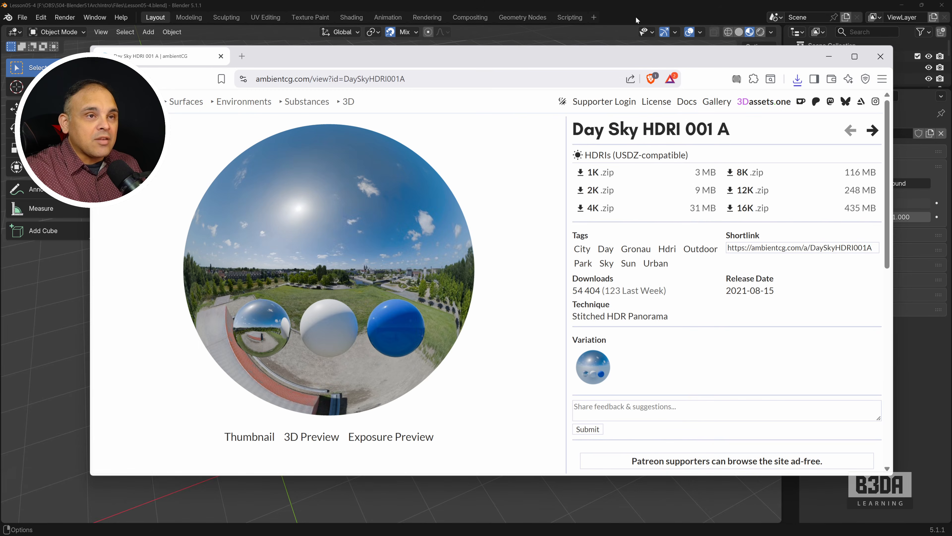
pyautogui.click(829, 56)
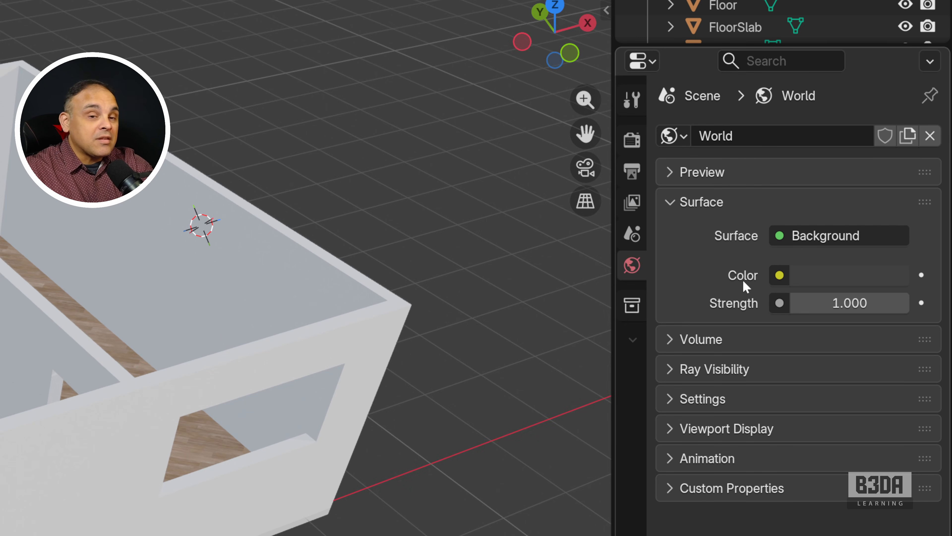
# - Use an Environment Texture as the Color input of the World background
pyautogui.moveTo(747, 287)
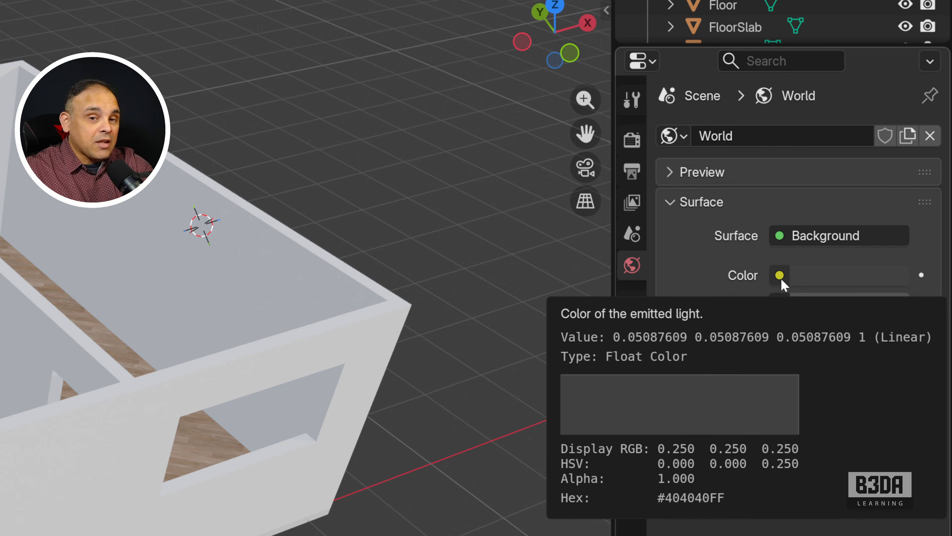
pyautogui.click(780, 276)
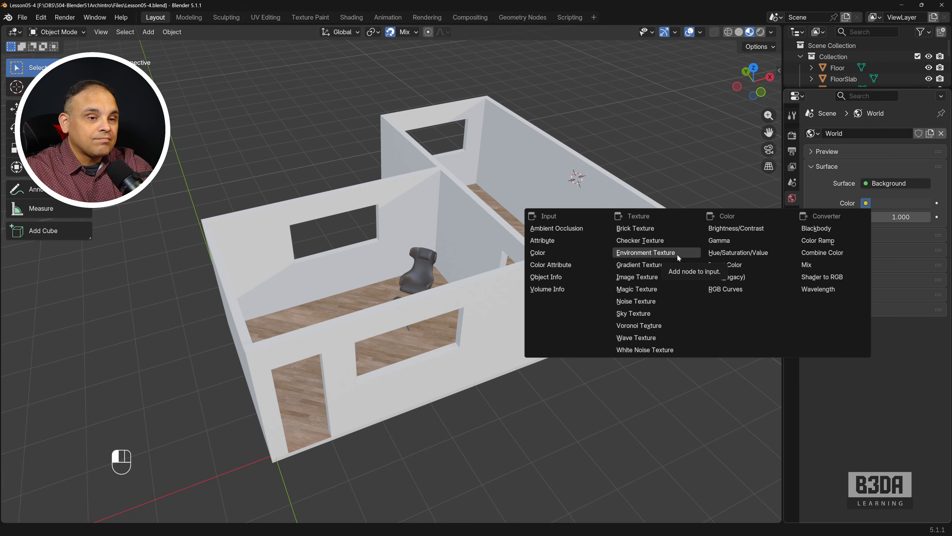
pyautogui.click(677, 254)
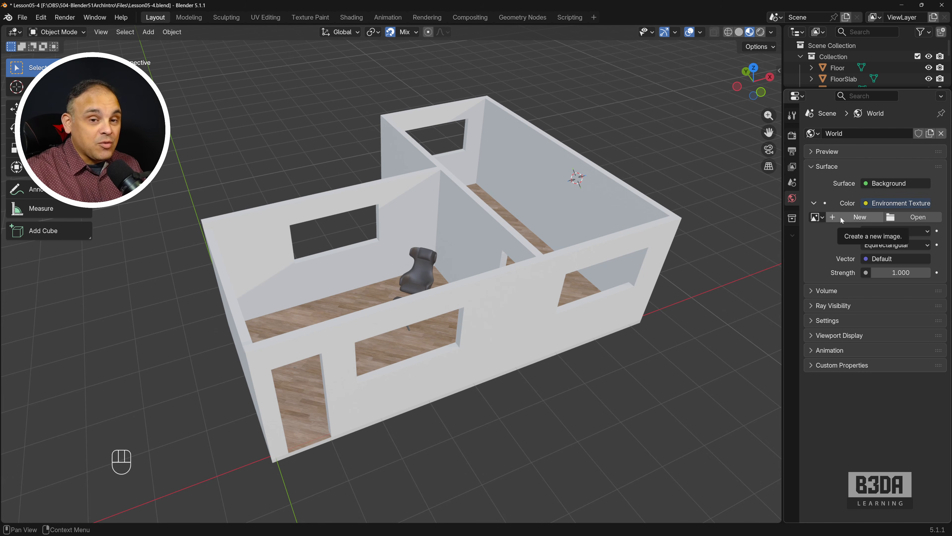
# - Load DaySkyHDRI001A_2K_HDR.exr from the DaySkyHDRI001A_2K folder as the World's environment image
pyautogui.click(819, 218)
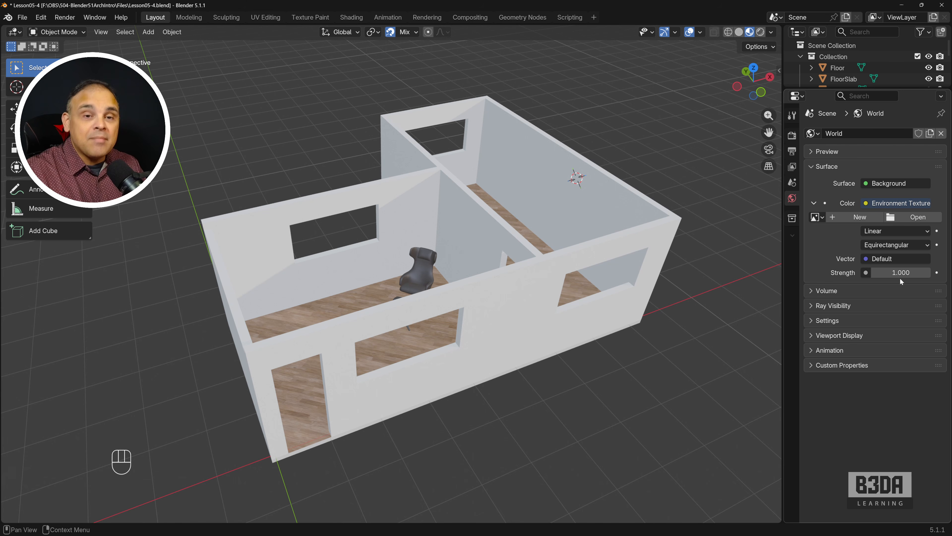
pyautogui.click(909, 216)
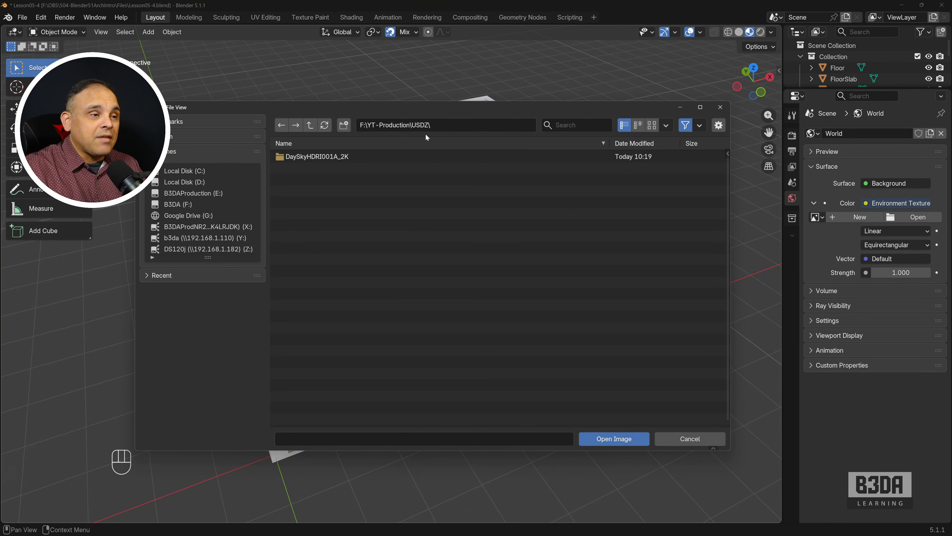
pyautogui.click(311, 154)
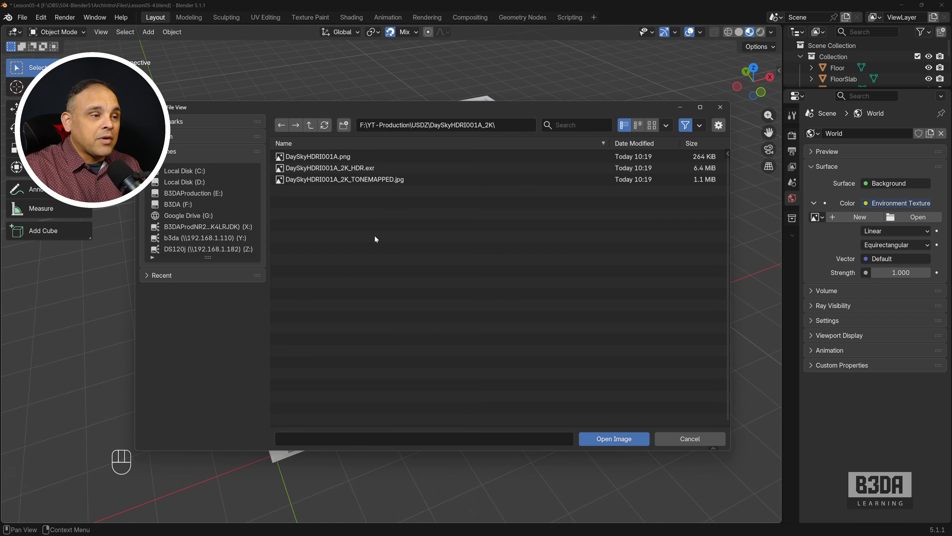
pyautogui.click(341, 170)
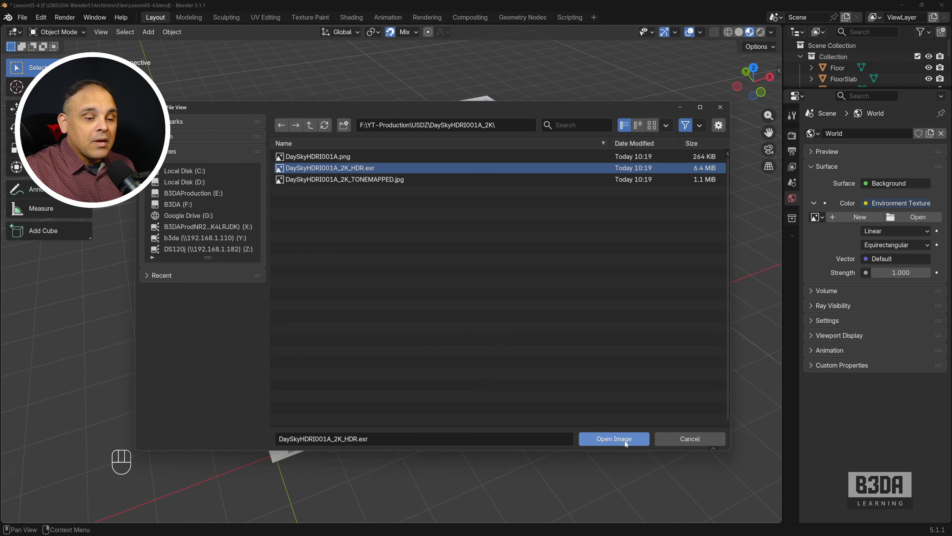
pyautogui.click(613, 438)
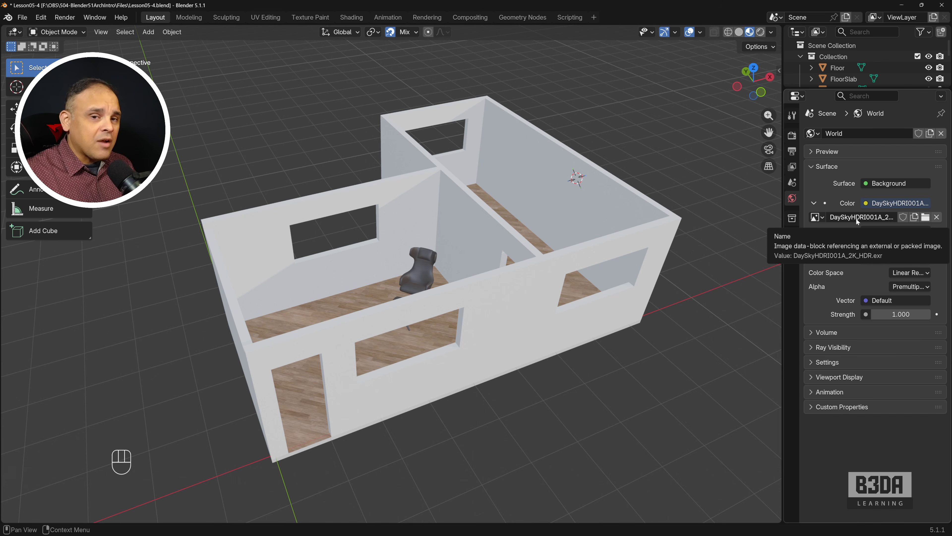
# - Give the HDRI image a fake user and pack all external resources into the blend file
pyautogui.click(902, 218)
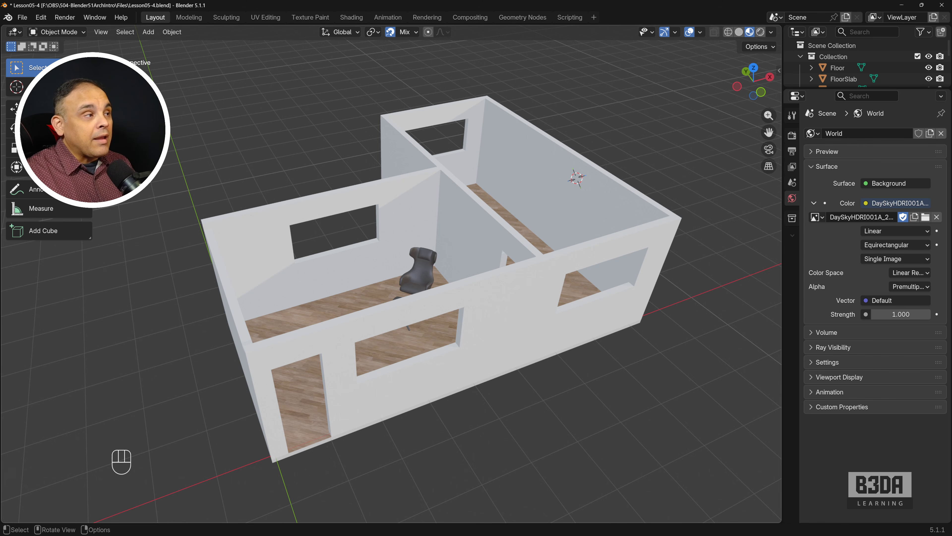
pyautogui.click(23, 17)
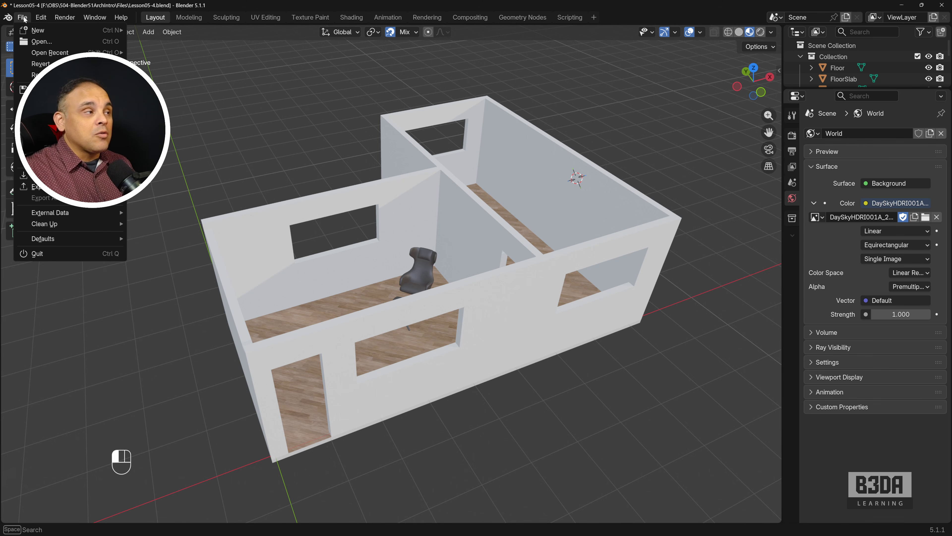
pyautogui.moveTo(97, 211)
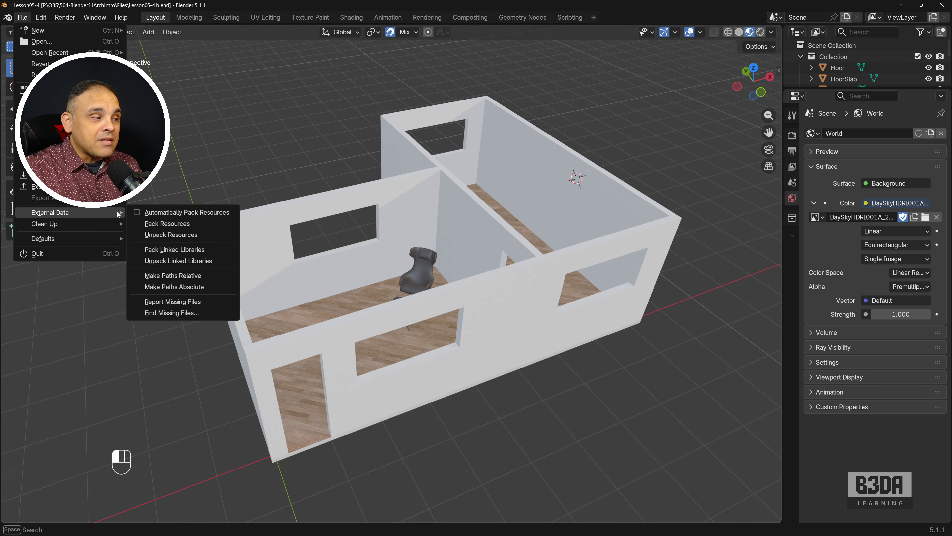
pyautogui.click(202, 224)
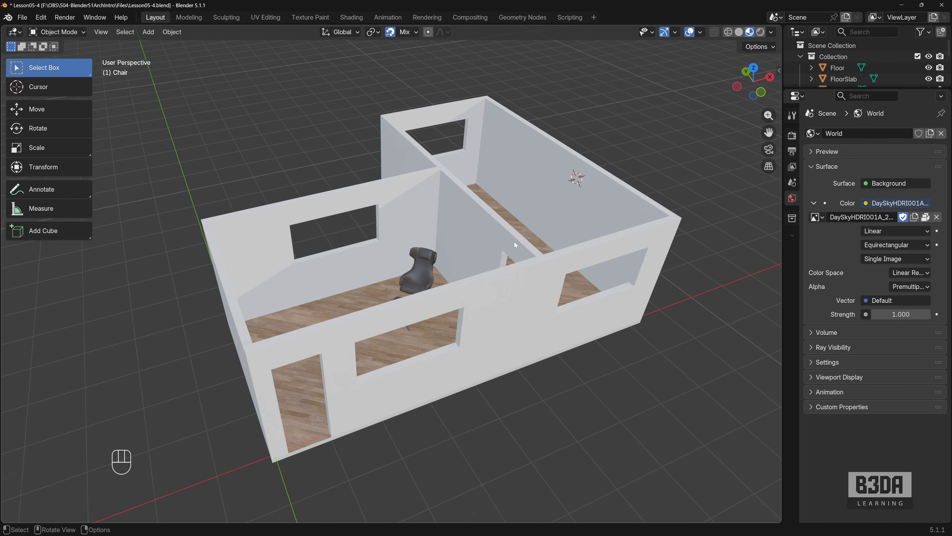
# - Review the scene's render and output settings and examine the house from outside
pyautogui.scroll(-2, 514, 243)
pyautogui.moveTo(480, 290); pyautogui.dragTo(412, 243, button='middle')
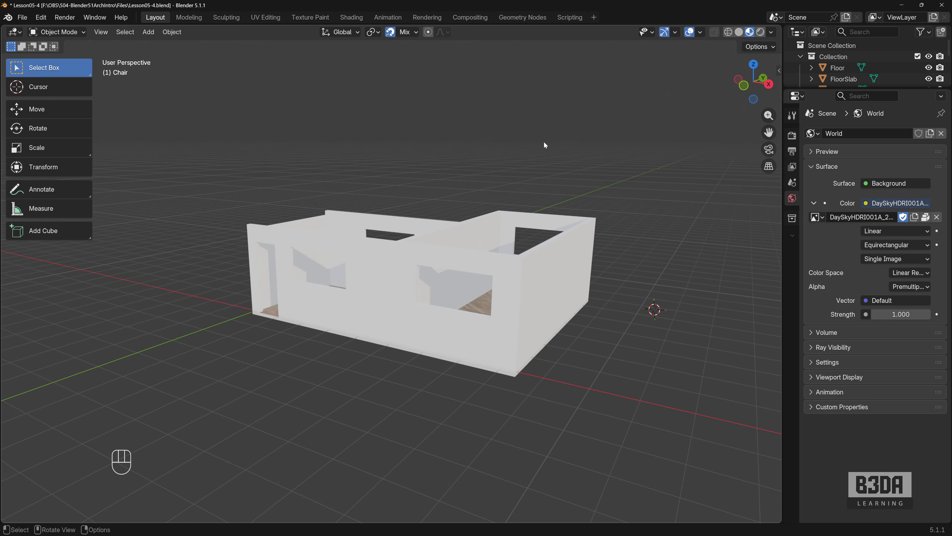
pyautogui.click(791, 136)
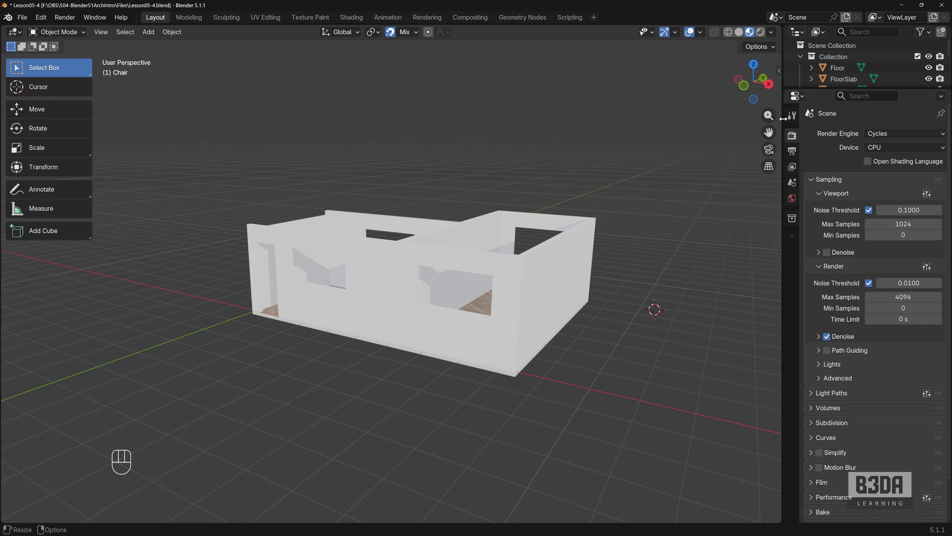
pyautogui.click(798, 151)
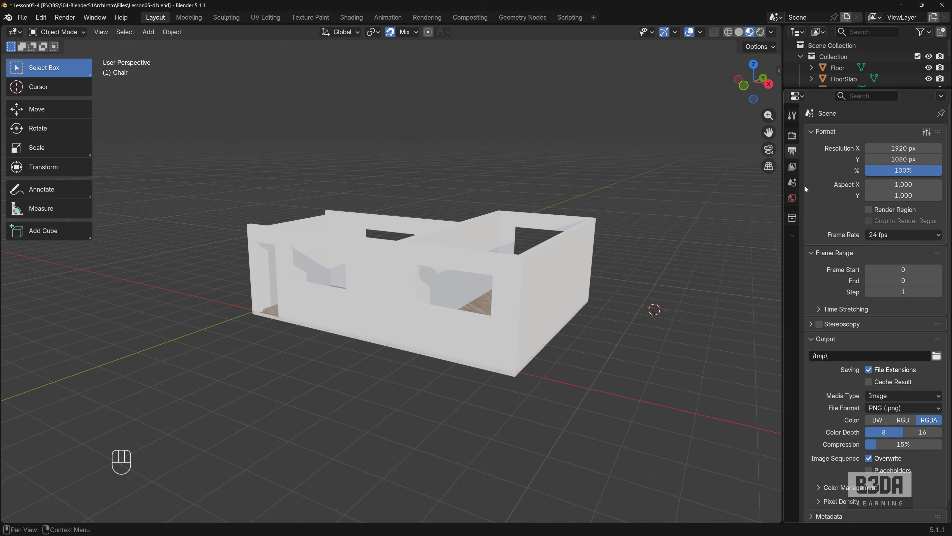
pyautogui.moveTo(495, 203)
pyautogui.mouseDown(button='middle')
pyautogui.moveTo(432, 235)
pyautogui.moveTo(532, 229)
pyautogui.mouseUp(button='middle')
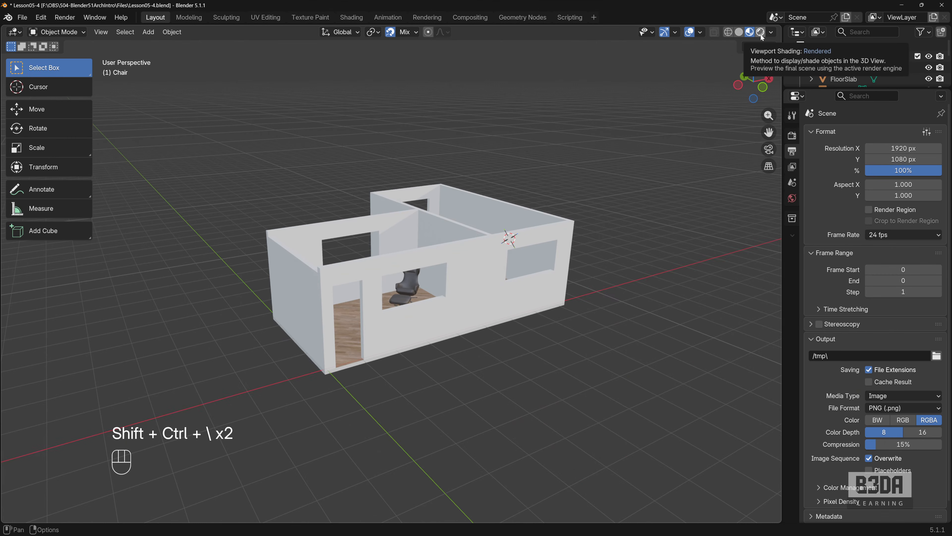
# - Preview the scene in Rendered viewport shading and examine the HDRI lighting on the house from several angles
pyautogui.click(761, 34)
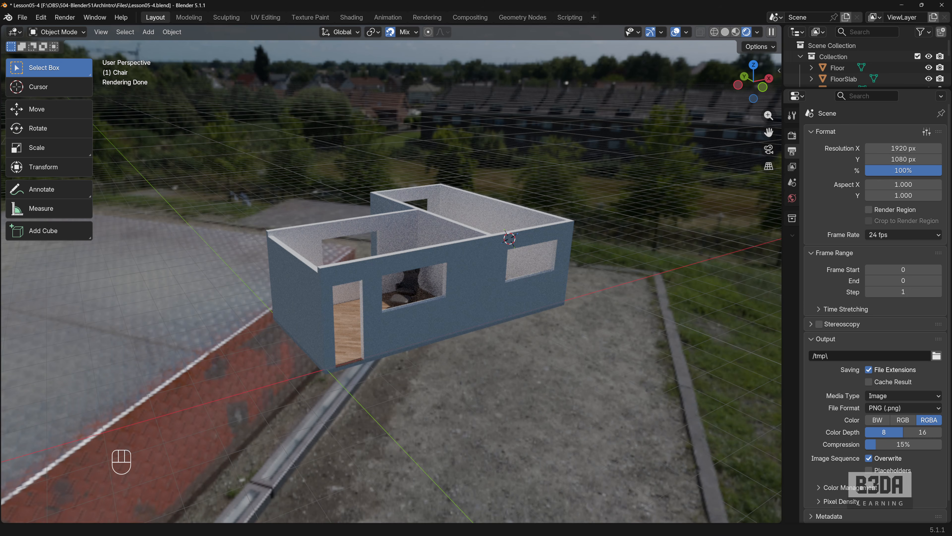
pyautogui.moveTo(382, 234)
pyautogui.mouseDown(button='middle')
pyautogui.moveTo(405, 277)
pyautogui.moveTo(519, 336)
pyautogui.mouseUp(button='middle')
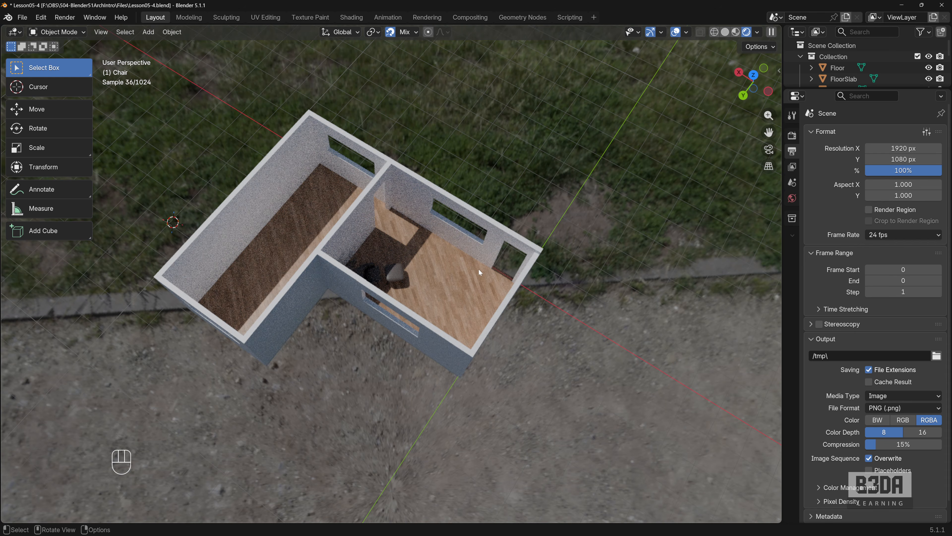
pyautogui.moveTo(481, 271); pyautogui.dragTo(306, 253, button='middle')
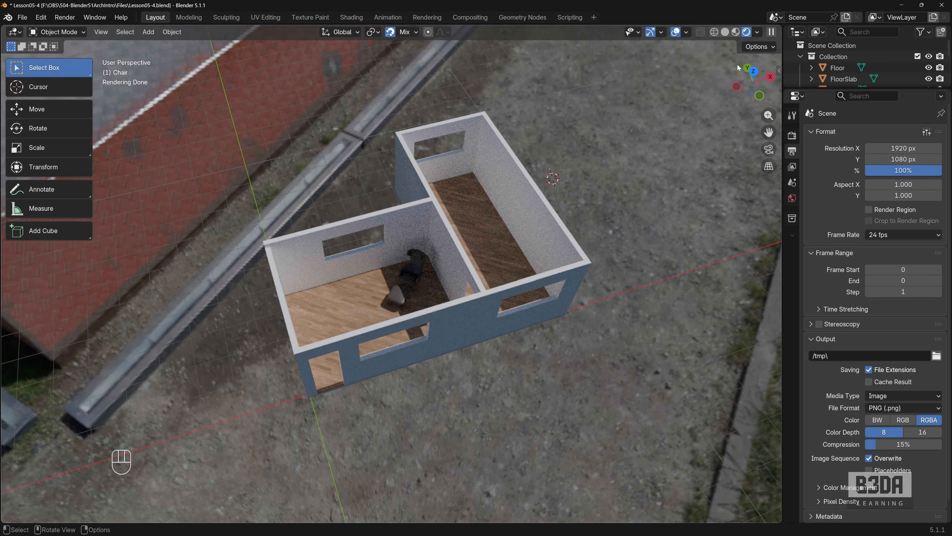
pyautogui.click(771, 31)
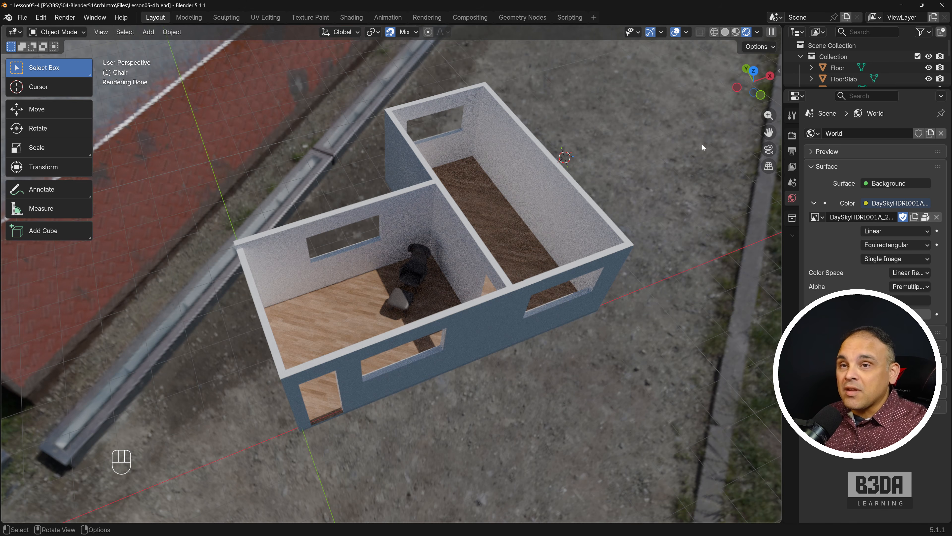
# - Return the viewport to Solid shading and split it into one large and two smaller 3D viewports
pyautogui.click(725, 32)
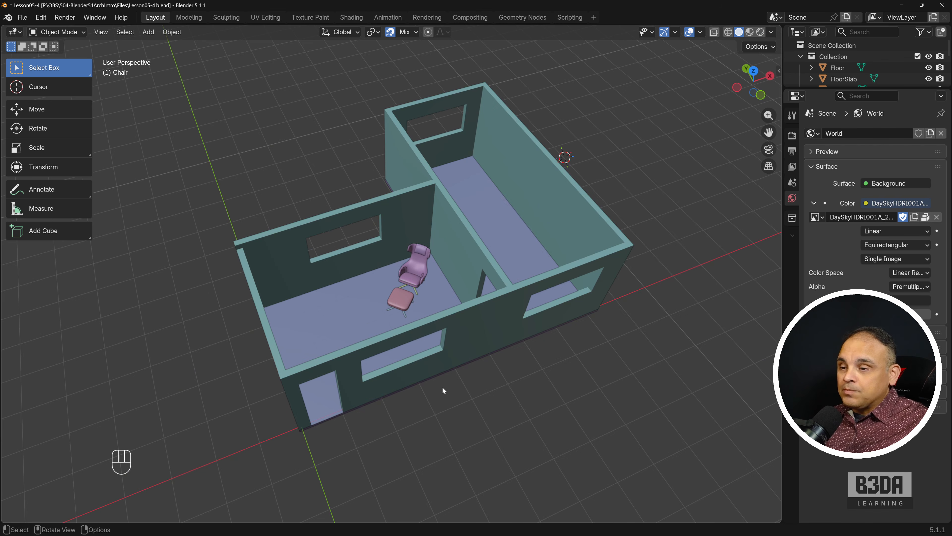
pyautogui.moveTo(442, 389); pyautogui.dragTo(443, 378, button='middle')
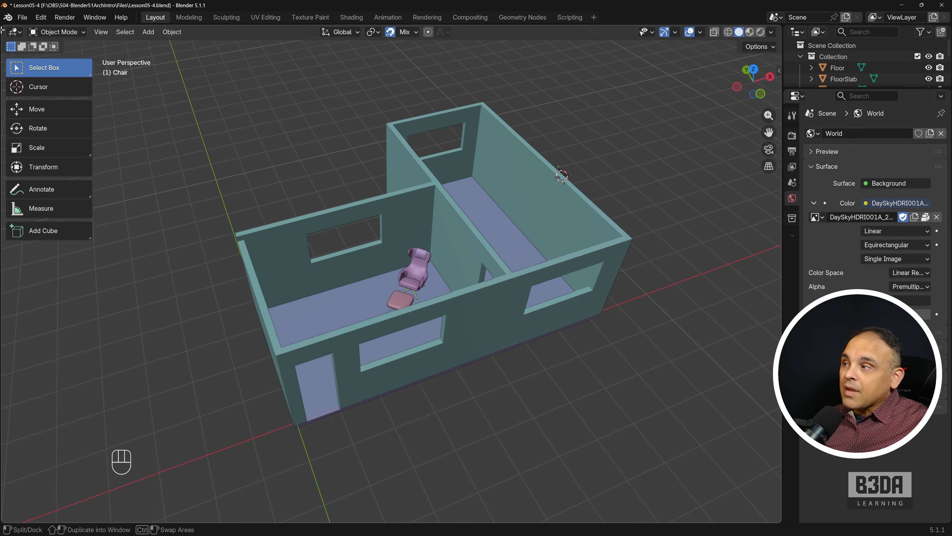
pyautogui.moveTo(3, 28); pyautogui.dragTo(443, 296)
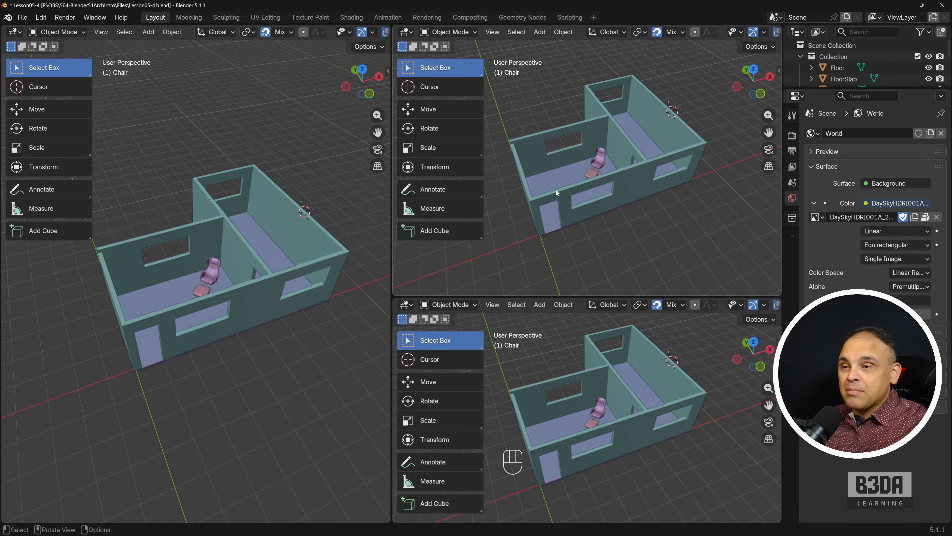
# - Hide the toolbars in both smaller viewports, widen the large viewport, and frame the house in the upper small one
pyautogui.press('t')
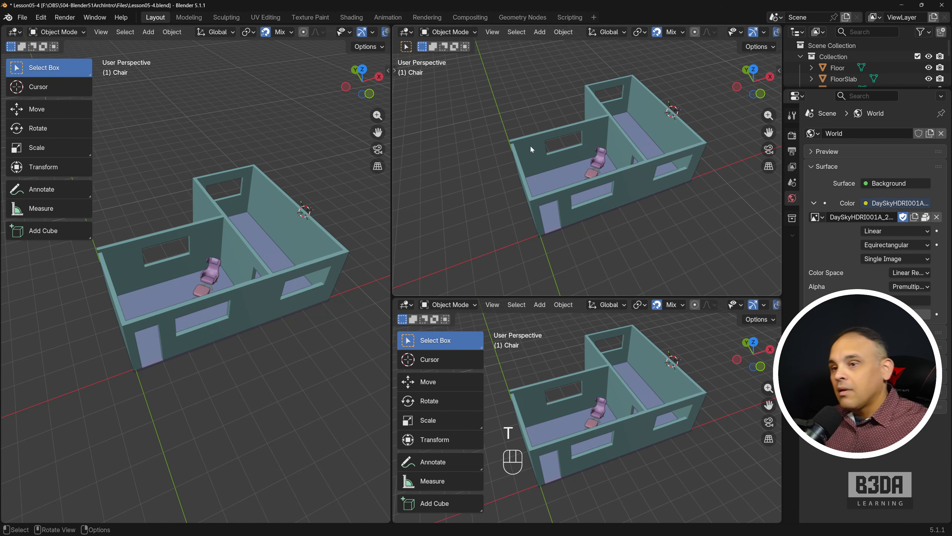
pyautogui.scroll(2, 573, 199)
pyautogui.moveTo(391, 191); pyautogui.dragTo(465, 189)
pyautogui.scroll(1, 601, 188)
pyautogui.scroll(1, 602, 189)
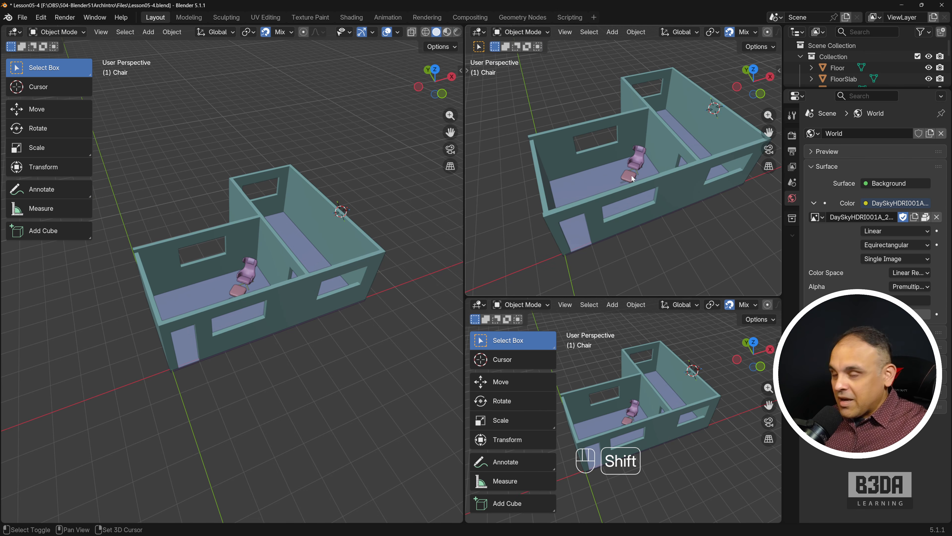
pyautogui.keyDown('shift'); pyautogui.moveTo(631, 174); pyautogui.dragTo(607, 184, button='middle'); pyautogui.keyUp('shift')
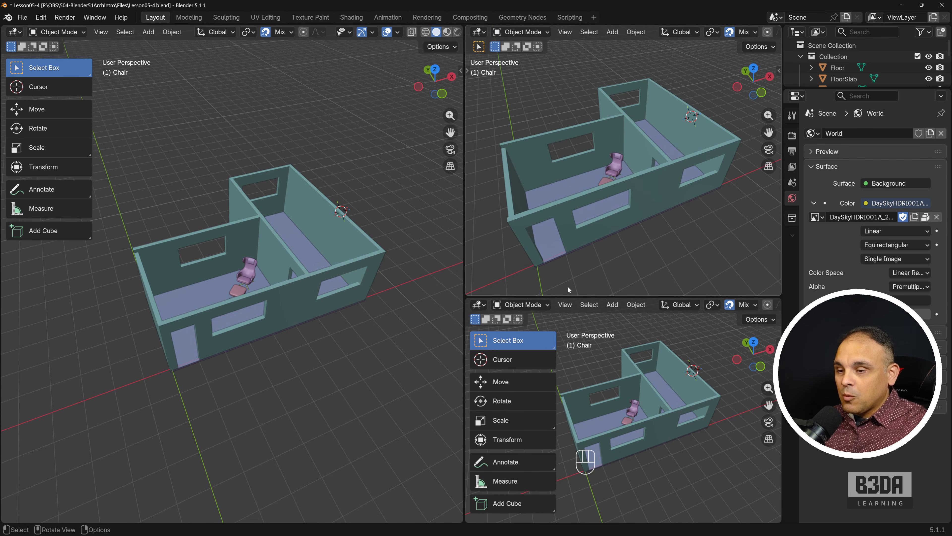
pyautogui.press('t')
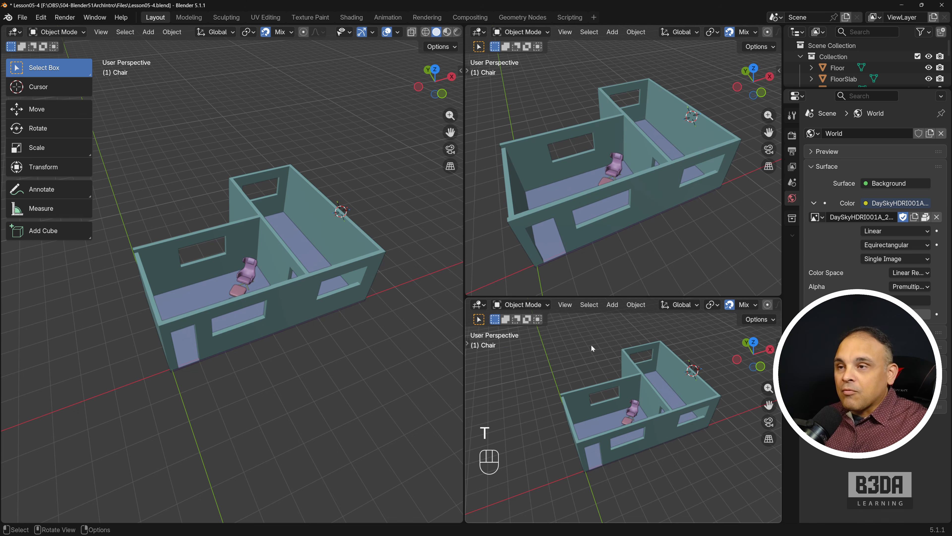
# - Set the upper small viewport to Rendered shading and orbit to look down into the house
pyautogui.scroll(-5, 546, 33)
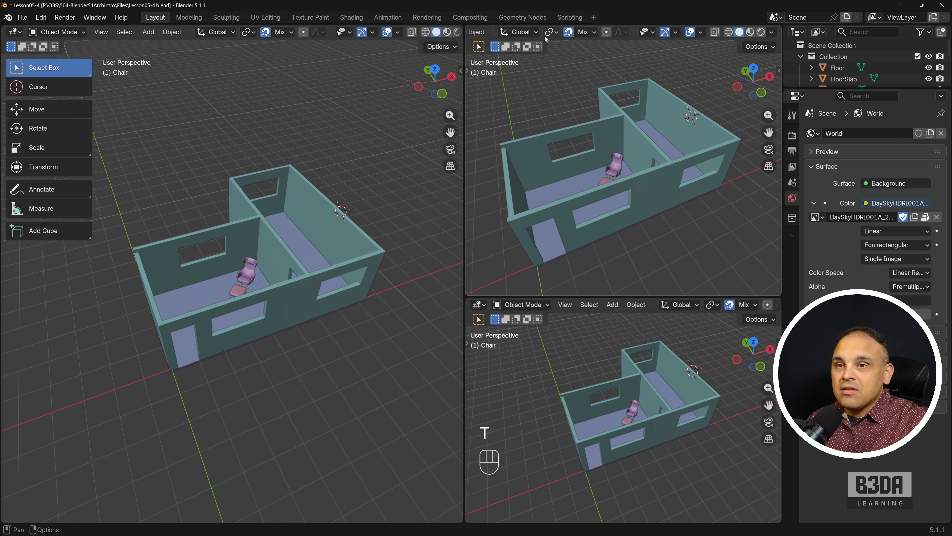
pyautogui.click(761, 32)
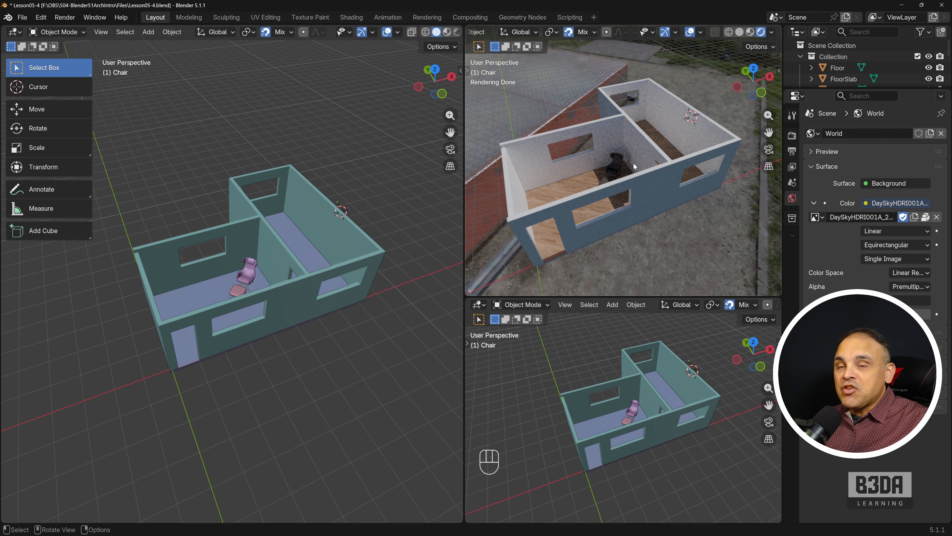
pyautogui.moveTo(628, 218); pyautogui.dragTo(640, 234, button='middle')
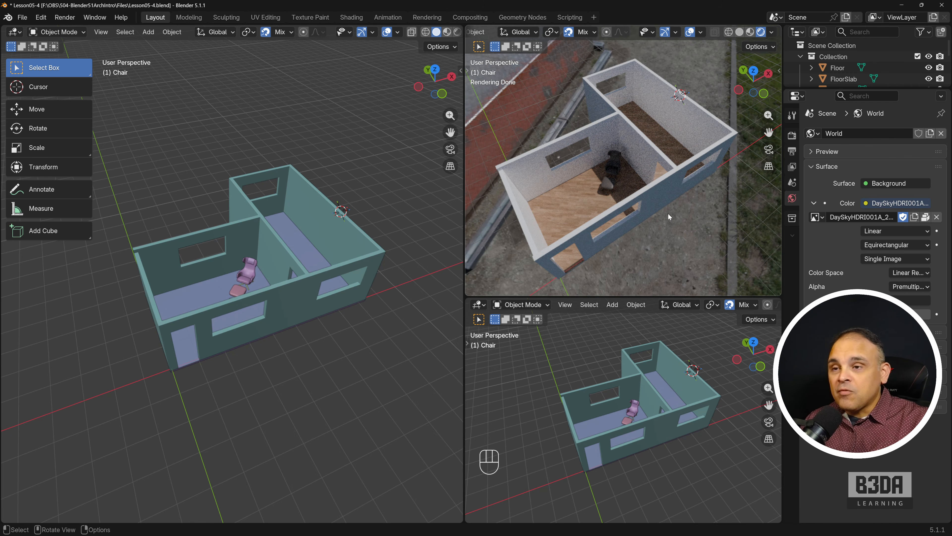
pyautogui.moveTo(662, 204); pyautogui.dragTo(652, 204, button='middle')
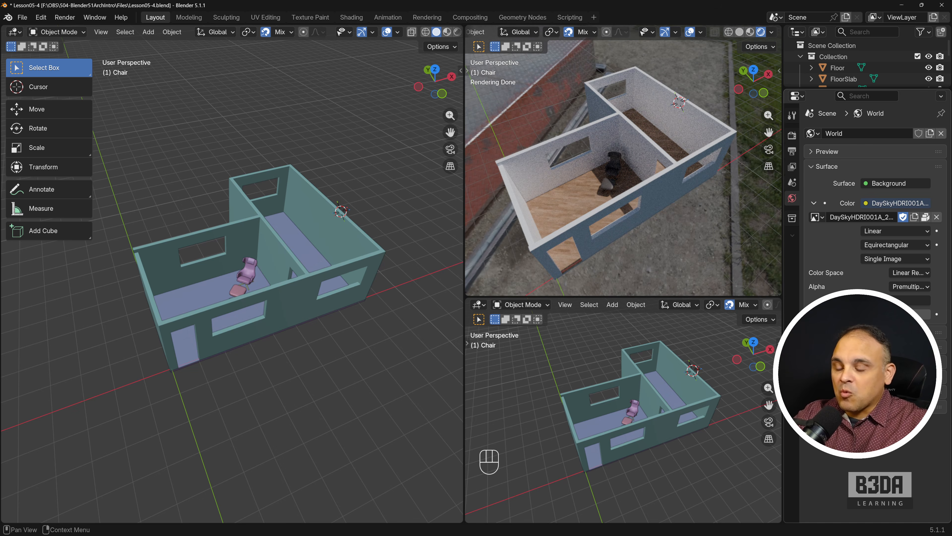
# - Disable Camera in the World's Ray Visibility settings to hide the HDRI background from camera rays
pyautogui.hotkey('ctrl', 'shift', '\\')
pyautogui.hotkey('ctrl', 'shift', '\\')
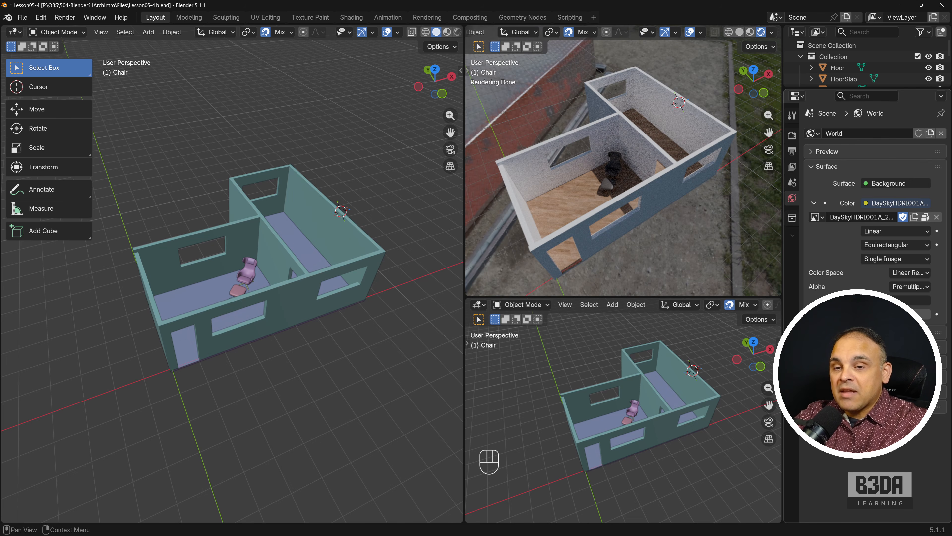
pyautogui.click(833, 347)
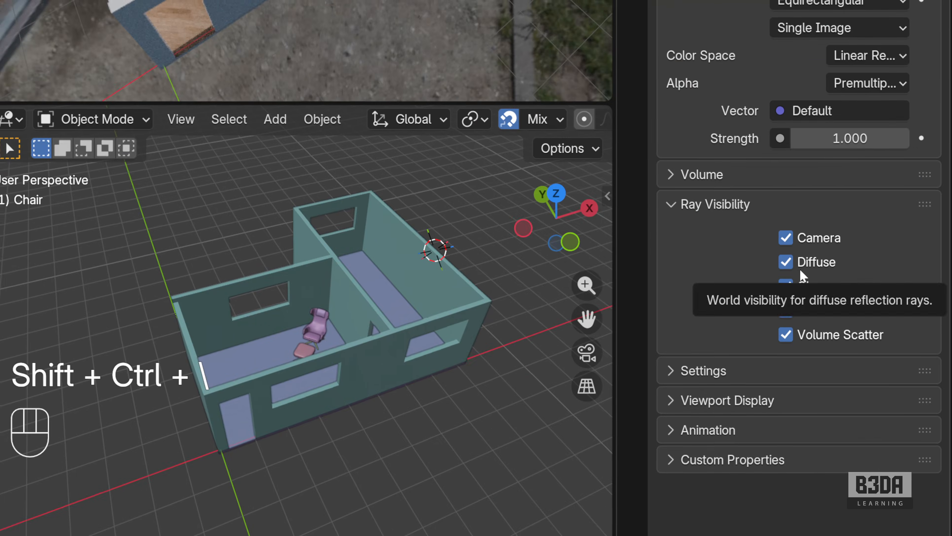
pyautogui.hotkey('shift', 'ctrl', '\\')
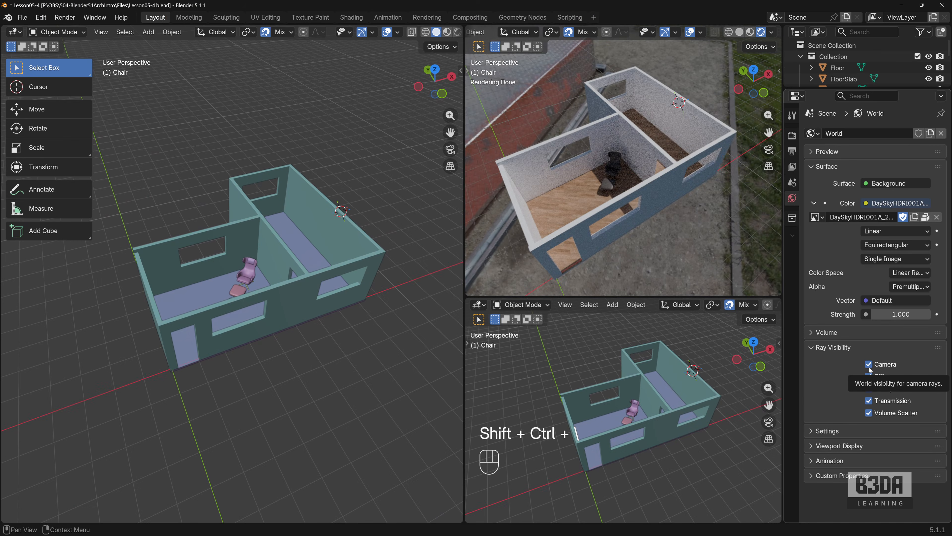
pyautogui.click(869, 364)
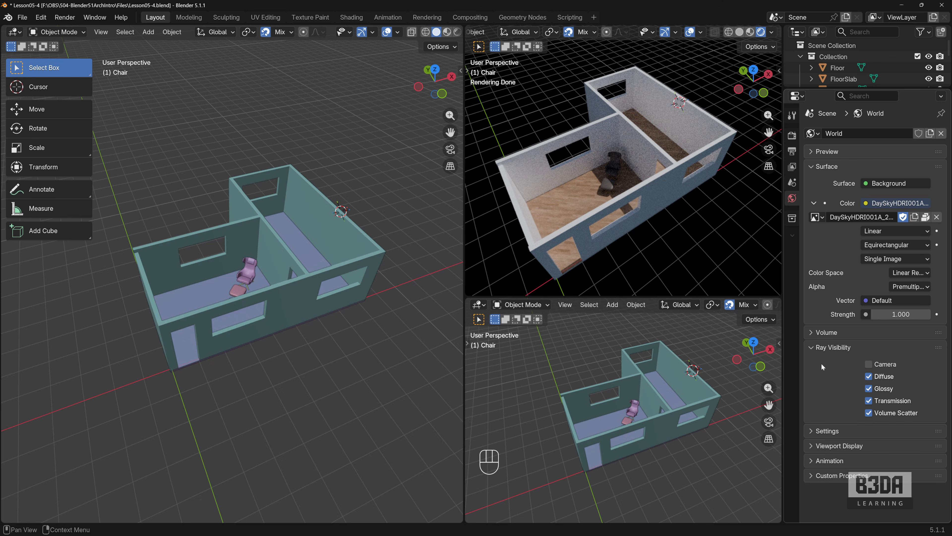
# - Enable Transparent in the Film render settings and check the house against the transparent background
pyautogui.click(791, 136)
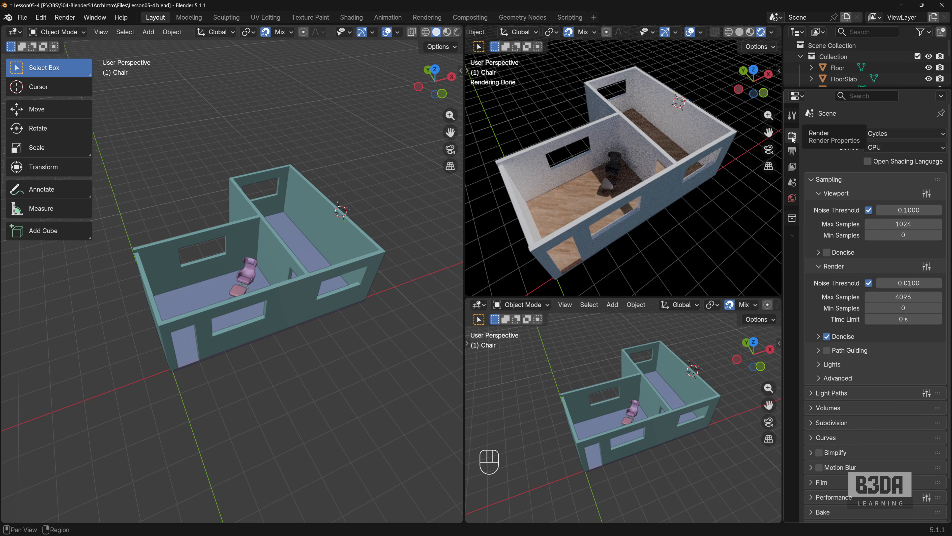
pyautogui.scroll(-3, 824, 271)
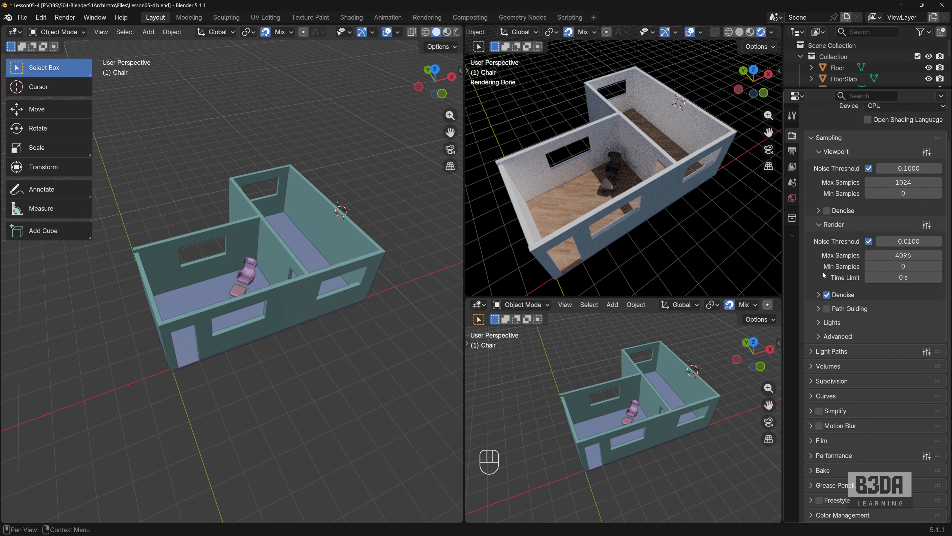
pyautogui.click(812, 439)
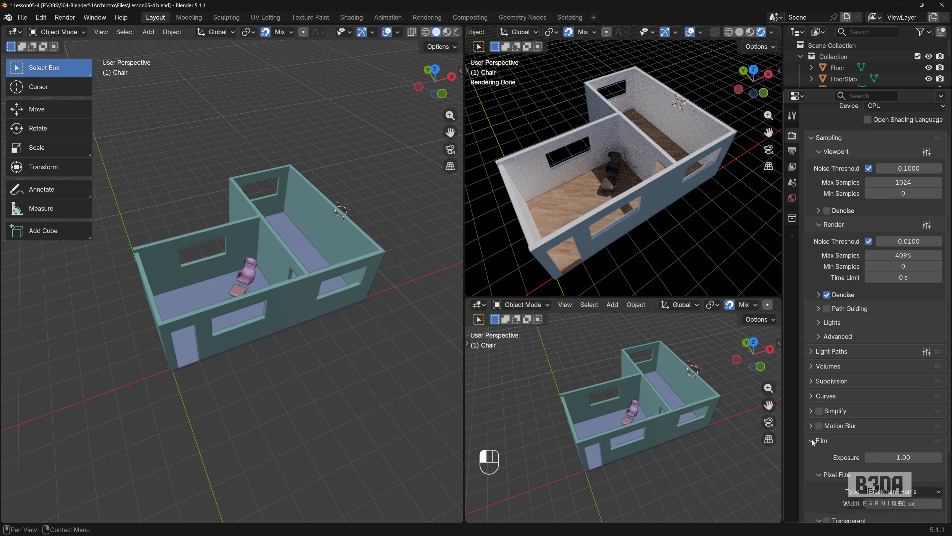
pyautogui.scroll(-8, 839, 400)
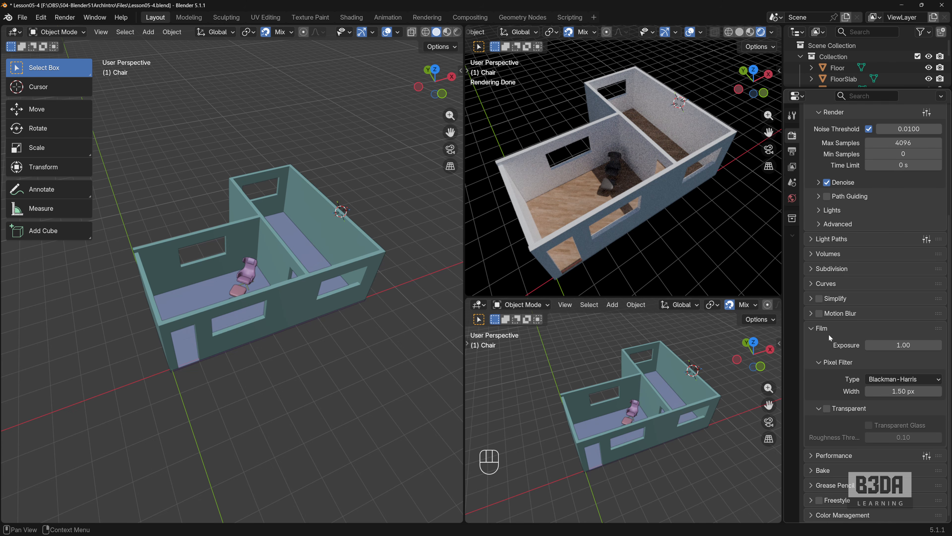
pyautogui.click(826, 408)
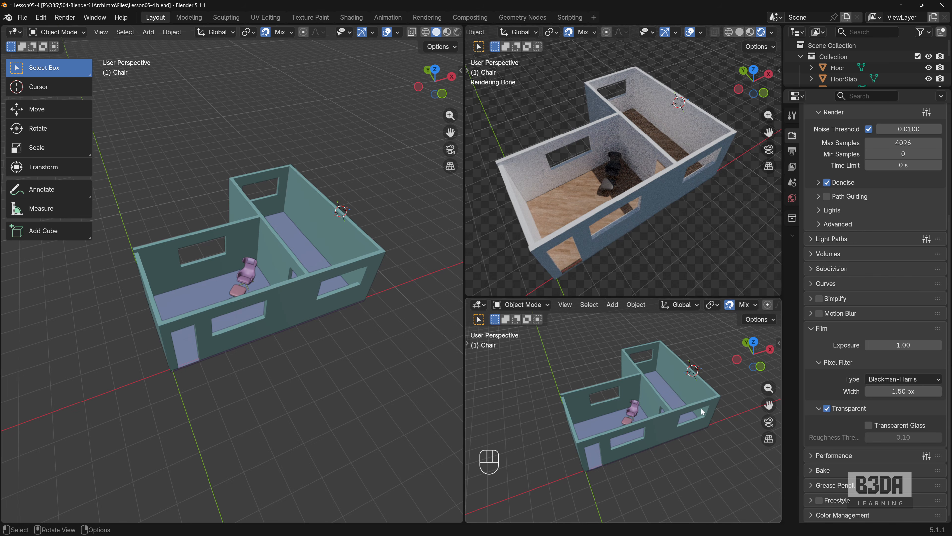
pyautogui.moveTo(631, 221); pyautogui.dragTo(654, 219, button='middle')
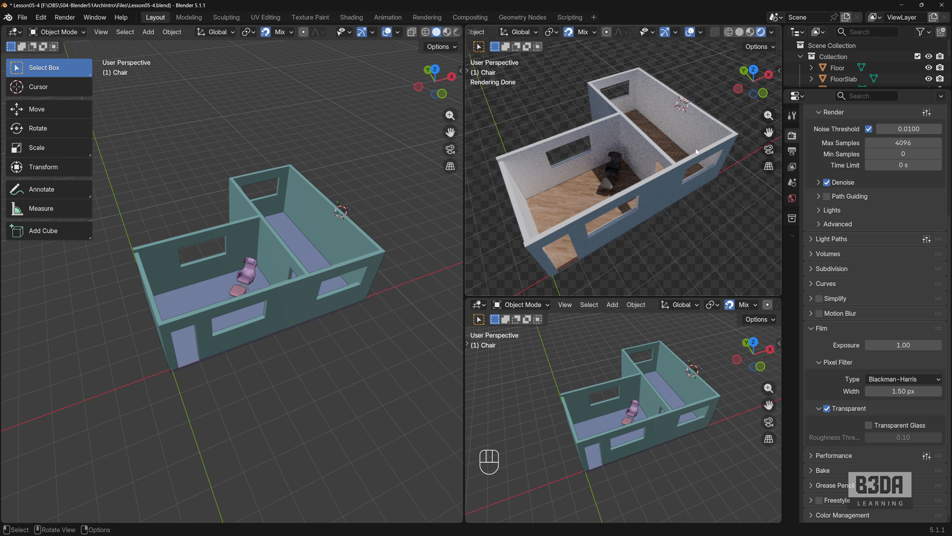
# - Enable Denoise in the Viewport sampling settings for Cycles
pyautogui.scroll(10, 843, 273)
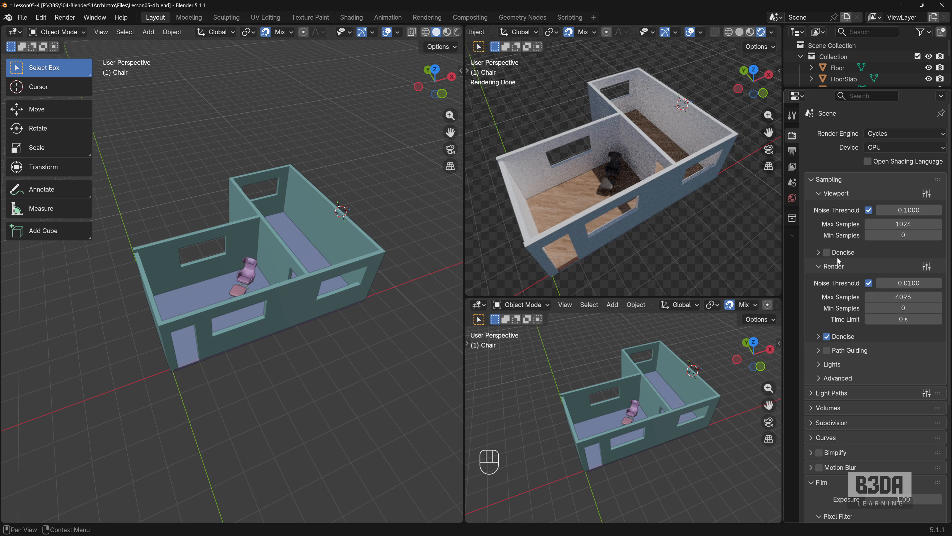
pyautogui.hotkey('ctrl', 'shift', '\\')
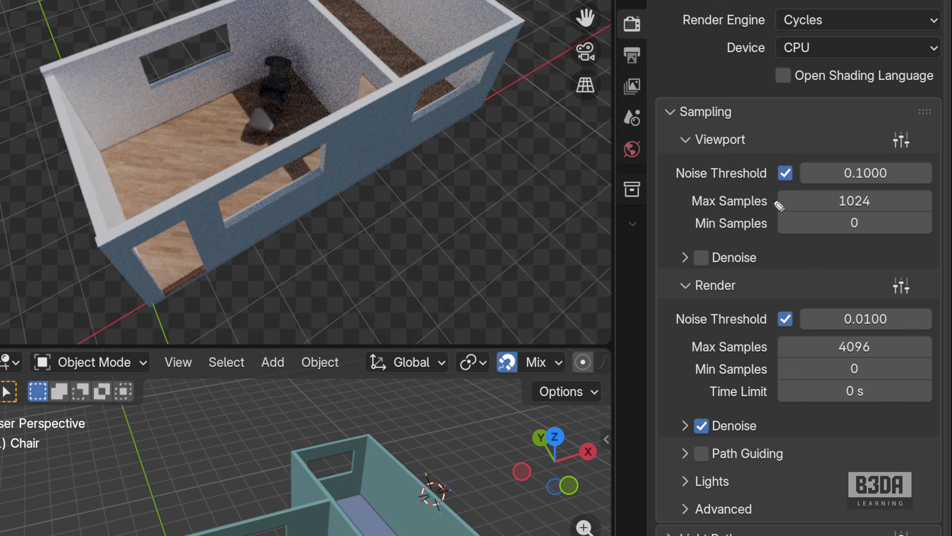
pyautogui.moveTo(715, 237)
pyautogui.mouseDown()
pyautogui.moveTo(668, 271)
pyautogui.moveTo(778, 258)
pyautogui.moveTo(737, 244)
pyautogui.mouseUp()
pyautogui.moveTo(714, 407)
pyautogui.mouseDown()
pyautogui.moveTo(711, 449)
pyautogui.moveTo(764, 410)
pyautogui.moveTo(701, 415)
pyautogui.mouseUp()
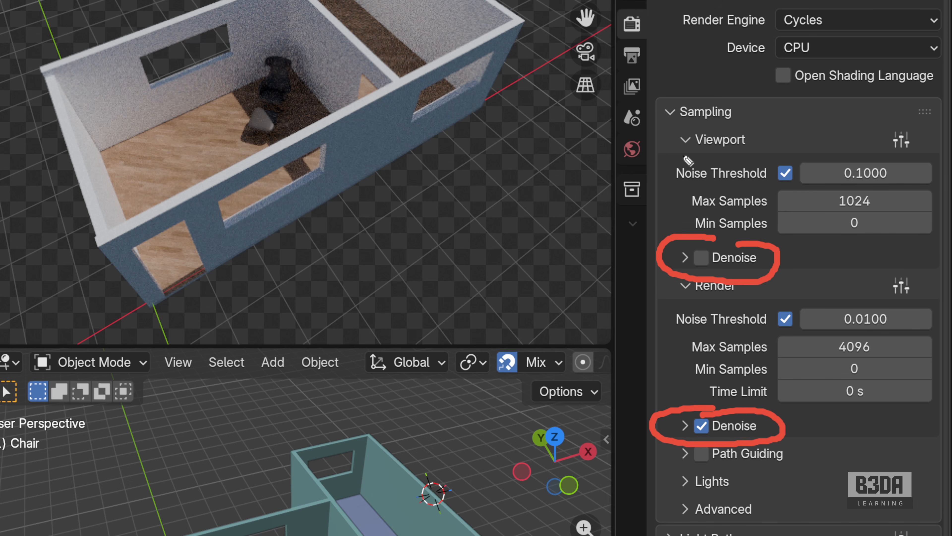
pyautogui.moveTo(682, 153); pyautogui.dragTo(755, 156)
pyautogui.moveTo(686, 295); pyautogui.dragTo(753, 294)
pyautogui.press('Delete')
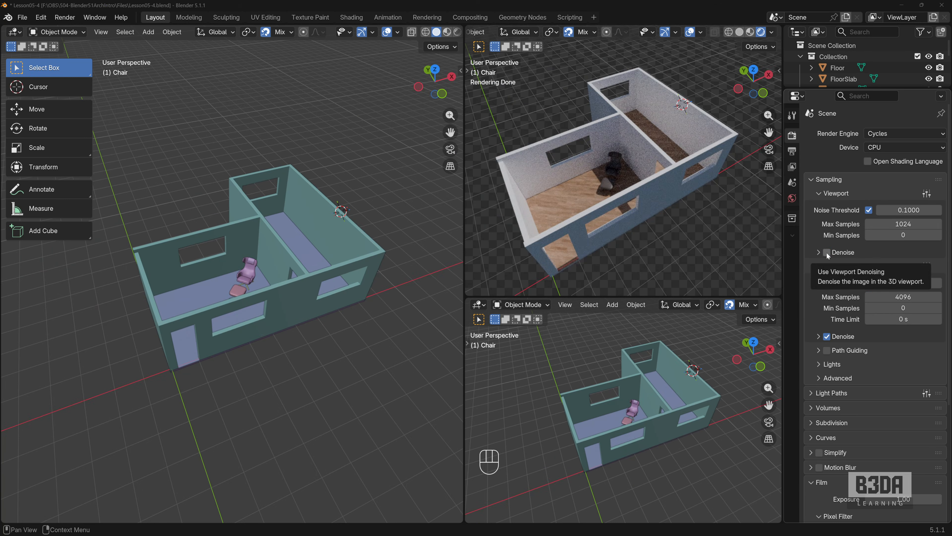
pyautogui.click(720, 257)
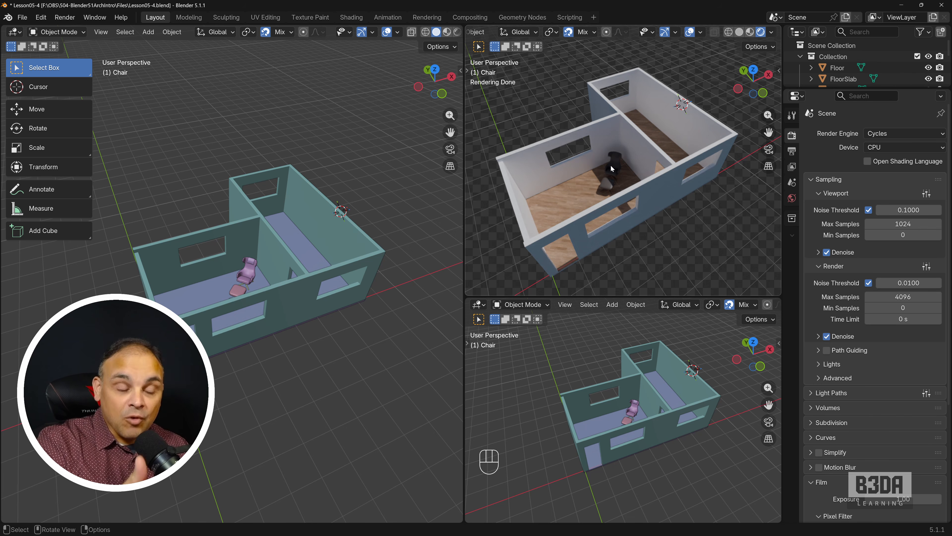
# - Change the large viewport to a Shader Editor showing the World nodes and hide its sidebar
pyautogui.click(15, 32)
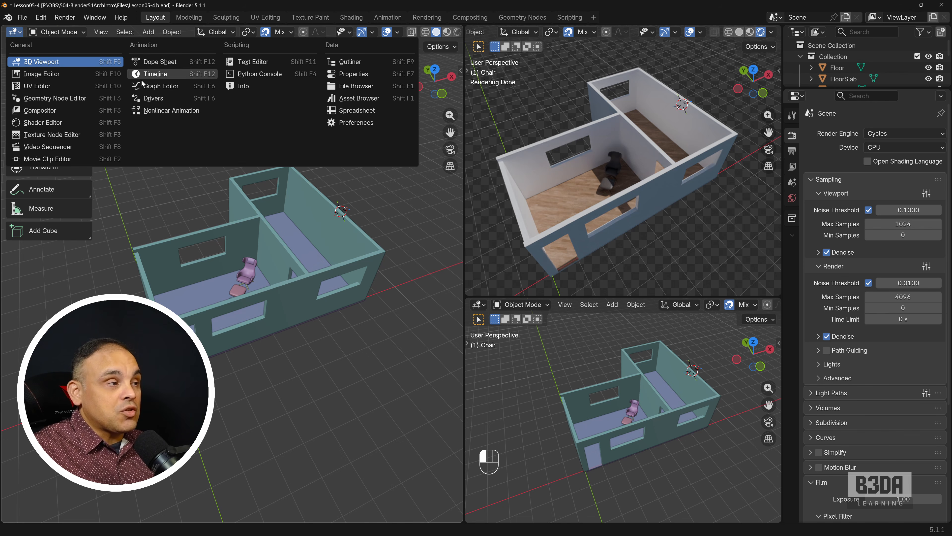
pyautogui.click(61, 122)
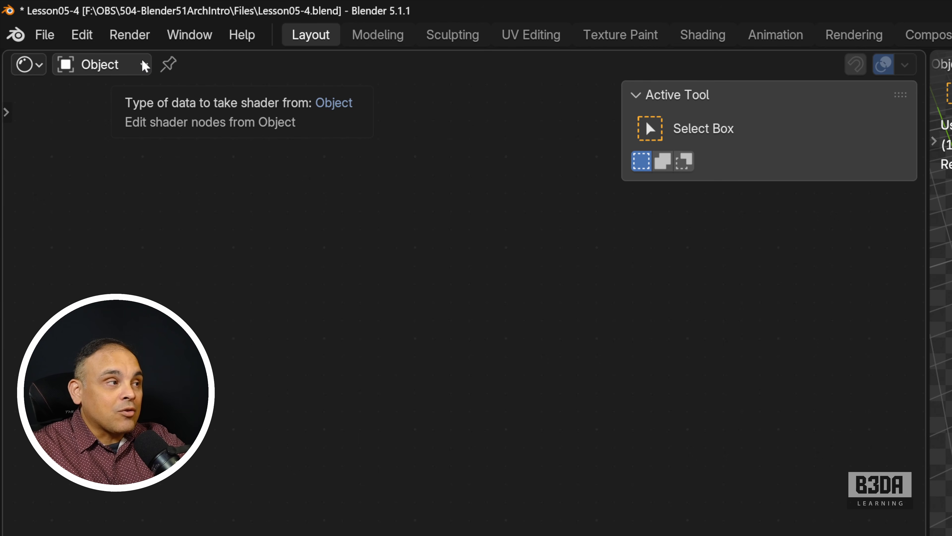
pyautogui.click(141, 67)
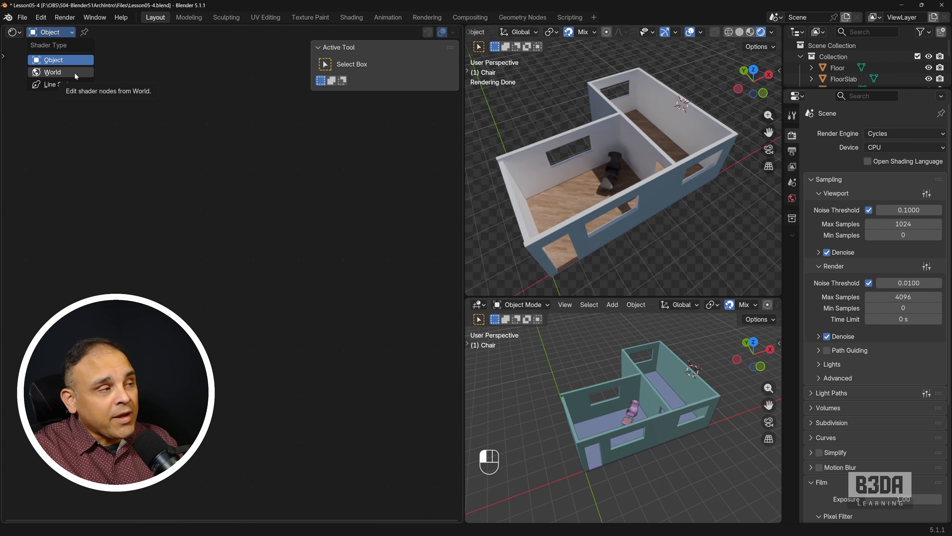
pyautogui.click(74, 72)
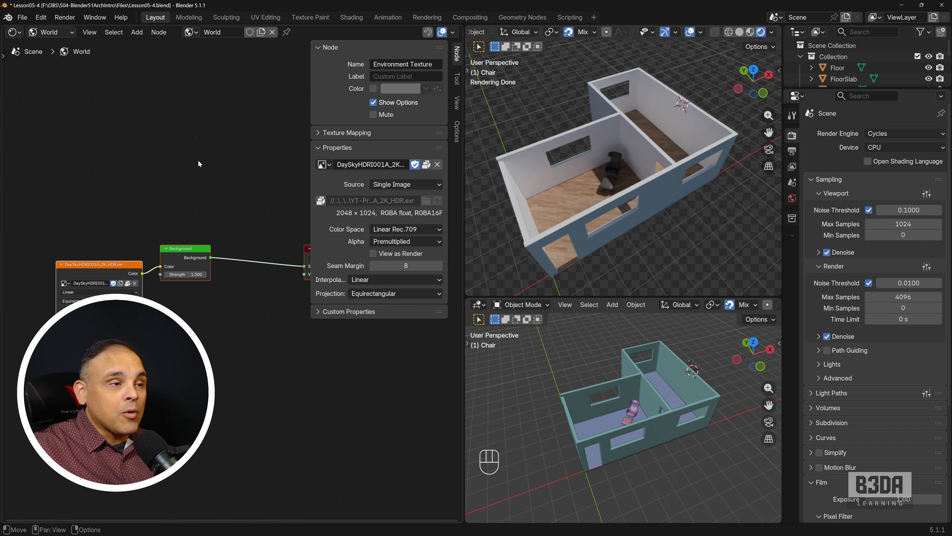
pyautogui.press('n')
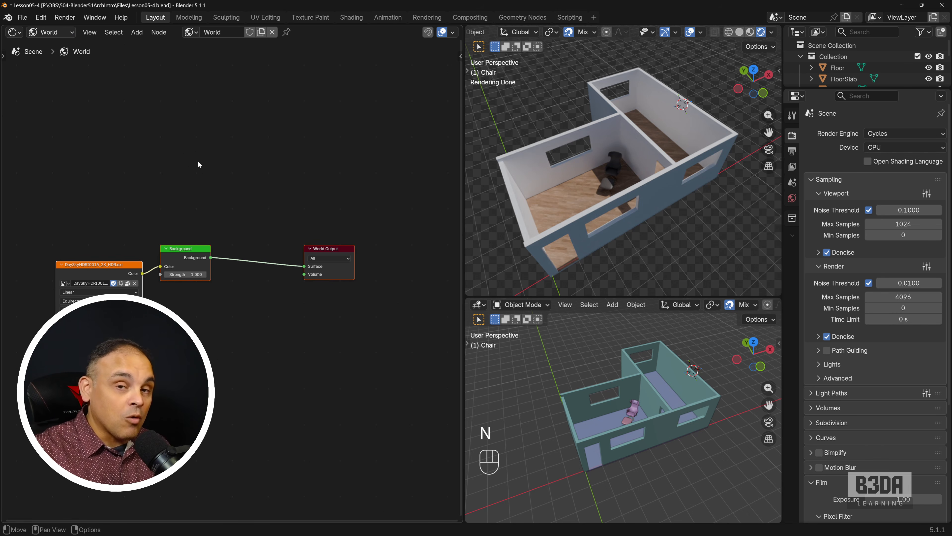
# - Move the Background node and the Day Sky HDRI texture node closer to the World Output node
pyautogui.click(191, 240)
pyautogui.moveTo(192, 248); pyautogui.dragTo(267, 243)
pyautogui.moveTo(109, 264); pyautogui.dragTo(189, 257)
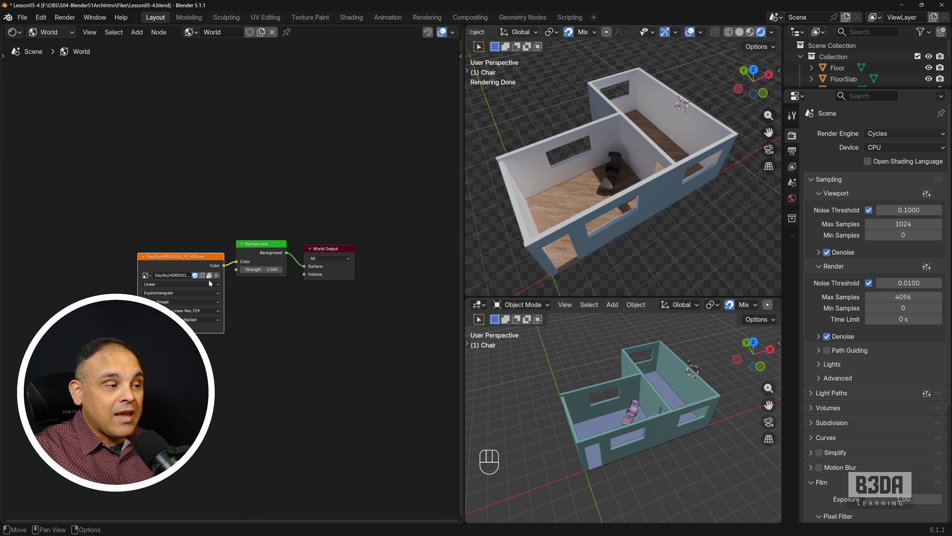
# - Add a Texture Coordinate node well before the Day Sky HDRI texture node, leaving a gap between them
pyautogui.scroll(3, 189, 261)
pyautogui.moveTo(189, 263); pyautogui.dragTo(371, 232, button='middle')
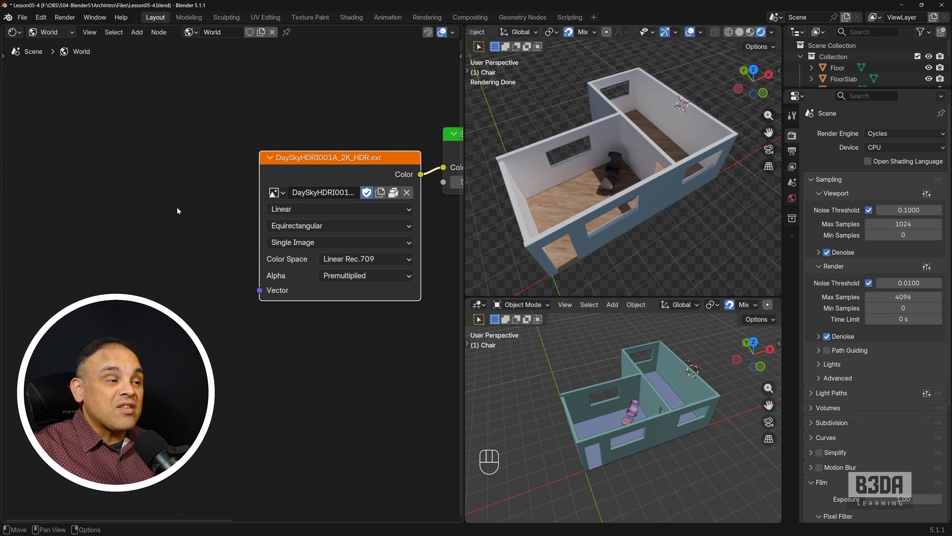
pyautogui.moveTo(177, 207); pyautogui.dragTo(192, 176, button='middle')
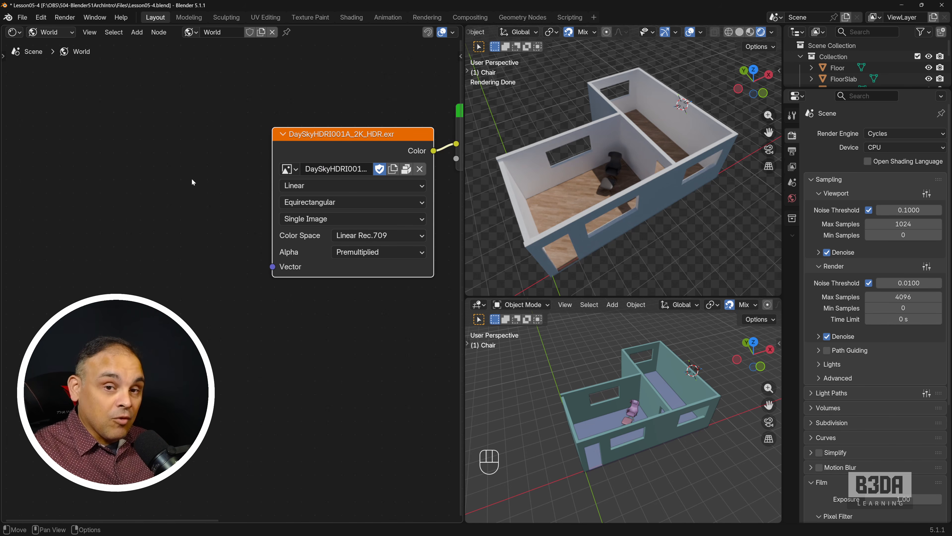
pyautogui.hotkey('shift', 'a')
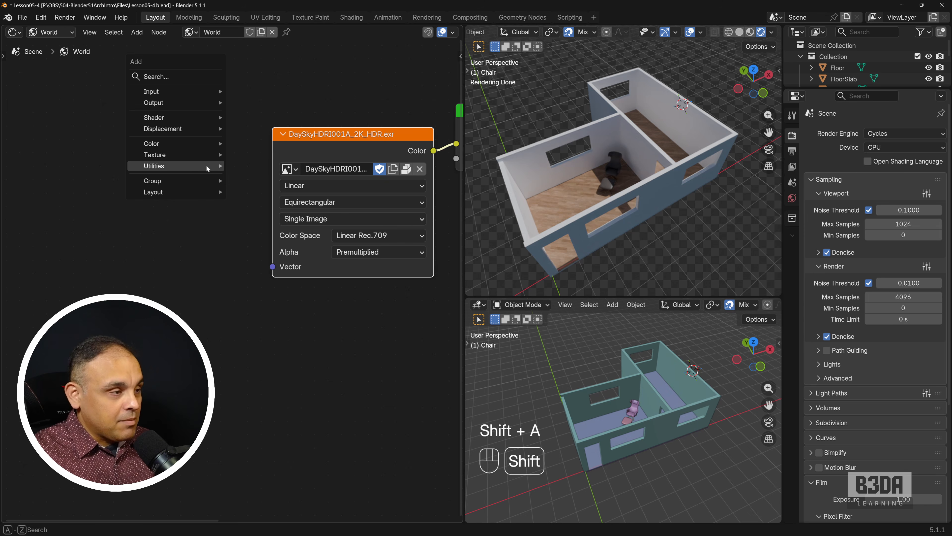
pyautogui.moveTo(180, 92)
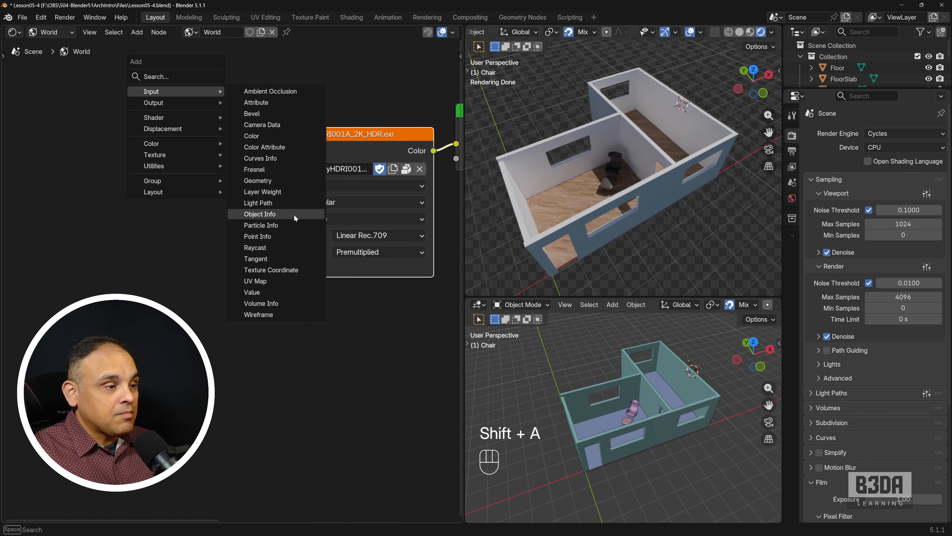
pyautogui.click(299, 267)
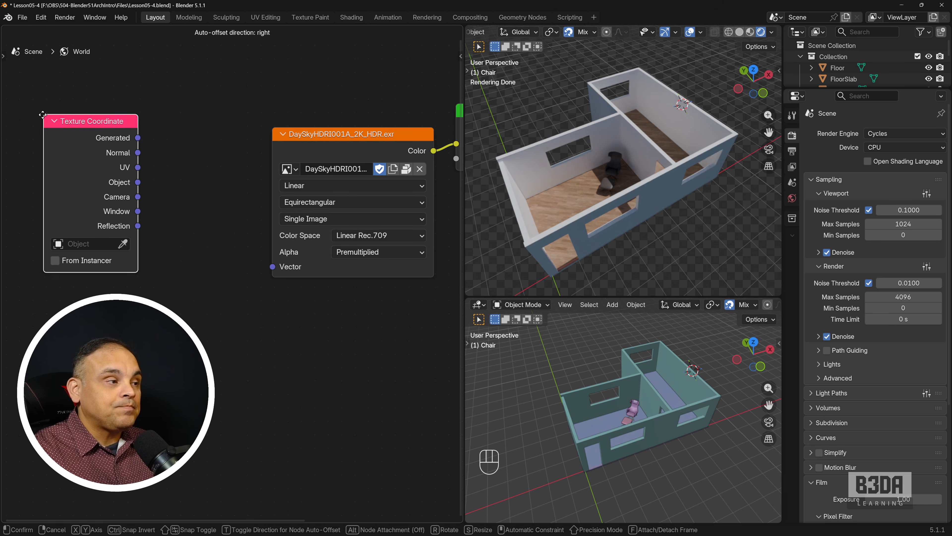
pyautogui.click(54, 116)
# - Add a Mapping node between the Texture Coordinate node and the Day Sky HDRI texture node
pyautogui.hotkey('shift', 'a')
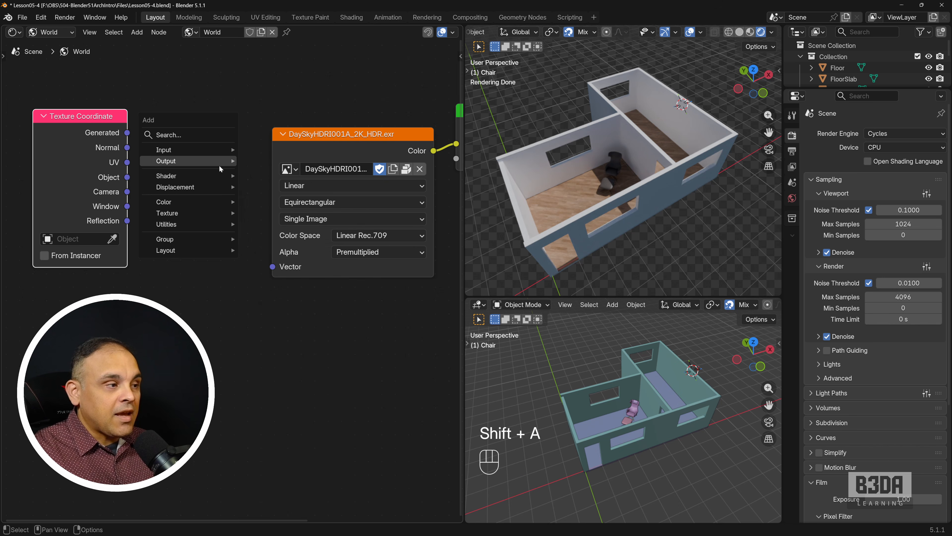
pyautogui.moveTo(210, 224)
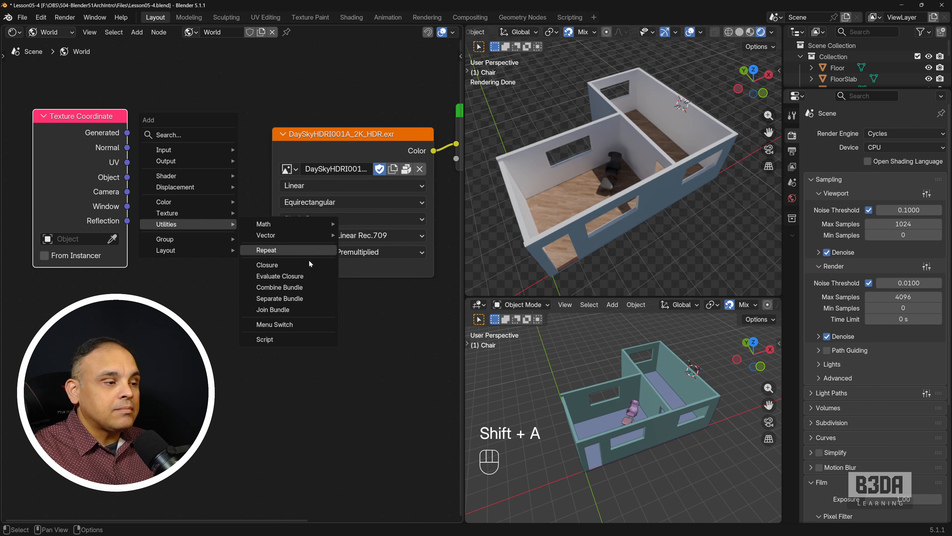
pyautogui.moveTo(290, 235)
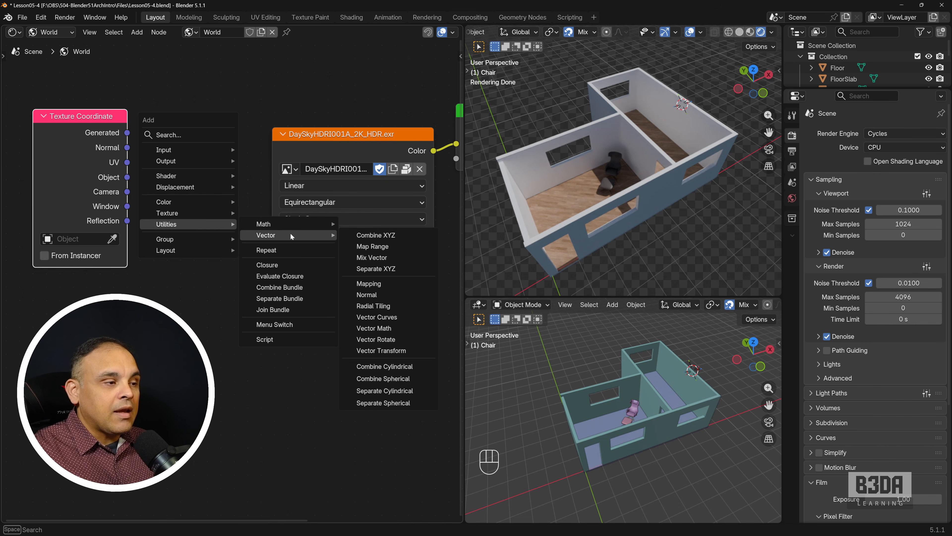
pyautogui.click(395, 284)
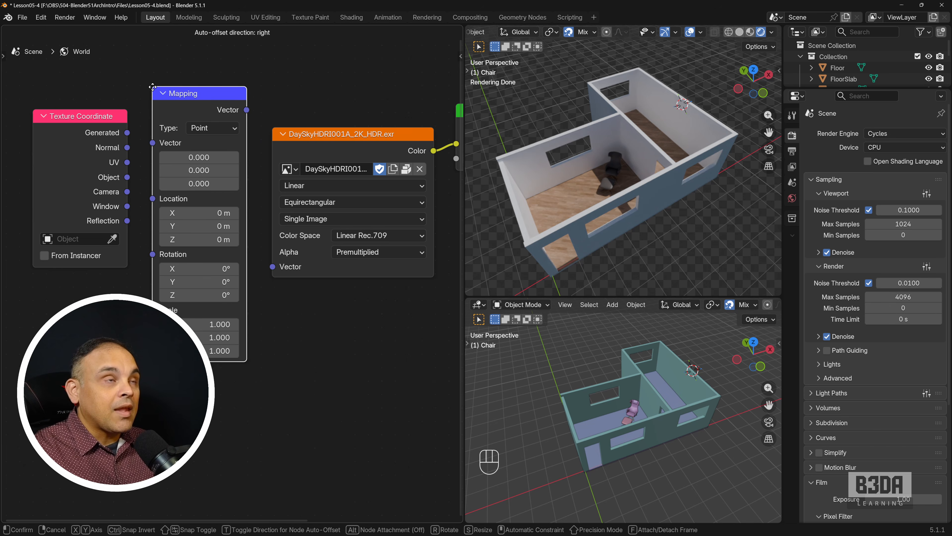
pyautogui.click(156, 90)
# - Connect the Generated output to the Mapping node's Vector input, and the Mapping output to the HDRI texture's Vector input
pyautogui.moveTo(288, 328); pyautogui.dragTo(420, 320, button='middle')
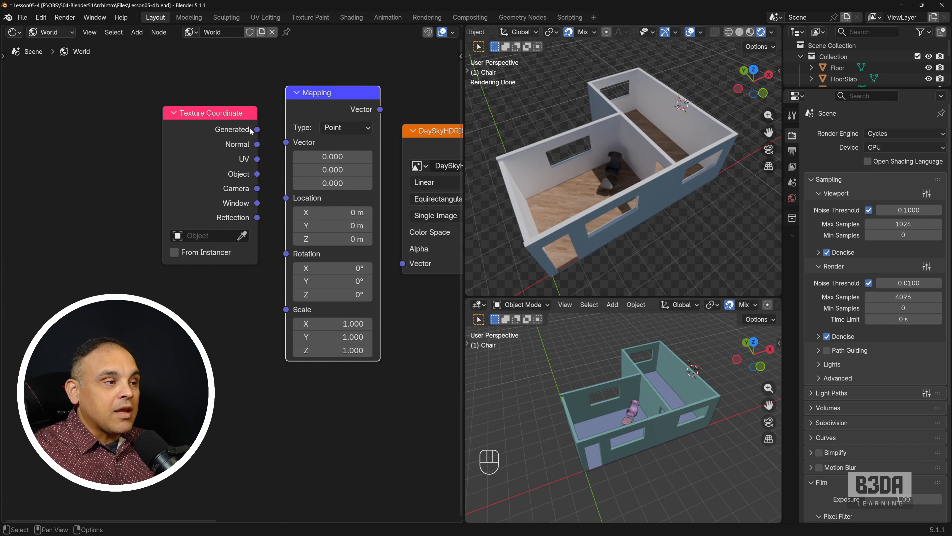
pyautogui.moveTo(257, 130); pyautogui.dragTo(284, 150)
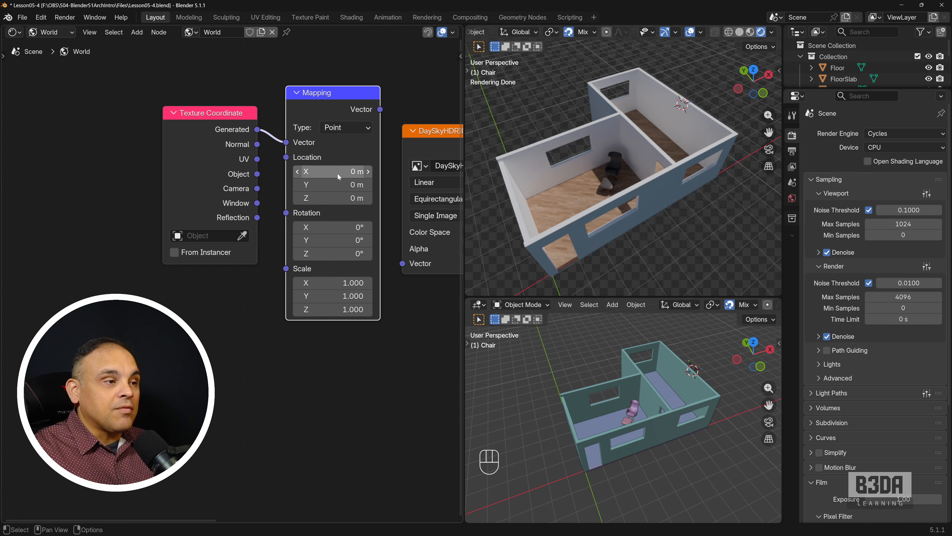
pyautogui.moveTo(387, 112); pyautogui.dragTo(278, 94, button='middle')
pyautogui.moveTo(271, 91); pyautogui.dragTo(291, 243)
pyautogui.moveTo(291, 303); pyautogui.dragTo(273, 314, button='middle')
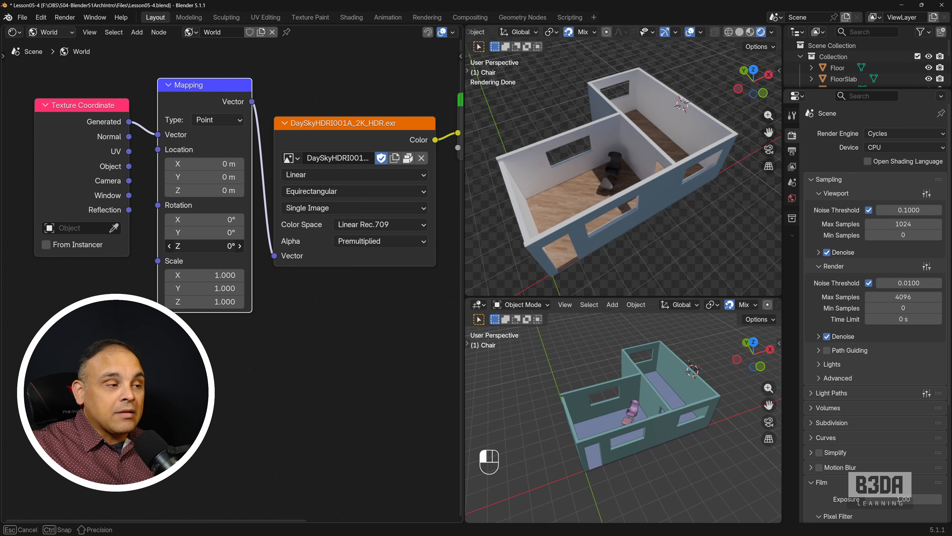
# - Try a Z rotation of 45° in the Mapping node to turn the HDRI lighting
pyautogui.click(213, 246)
pyautogui.write('45')
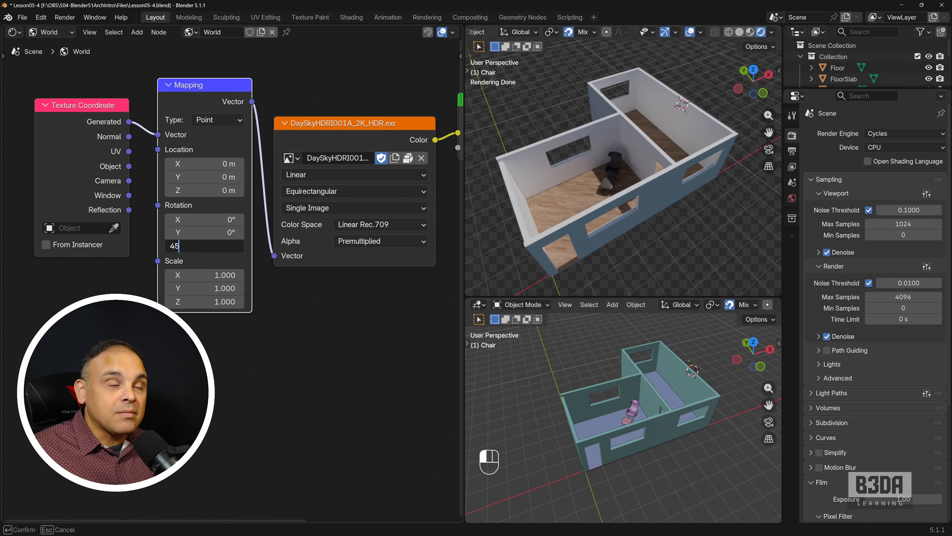
pyautogui.press('Return')
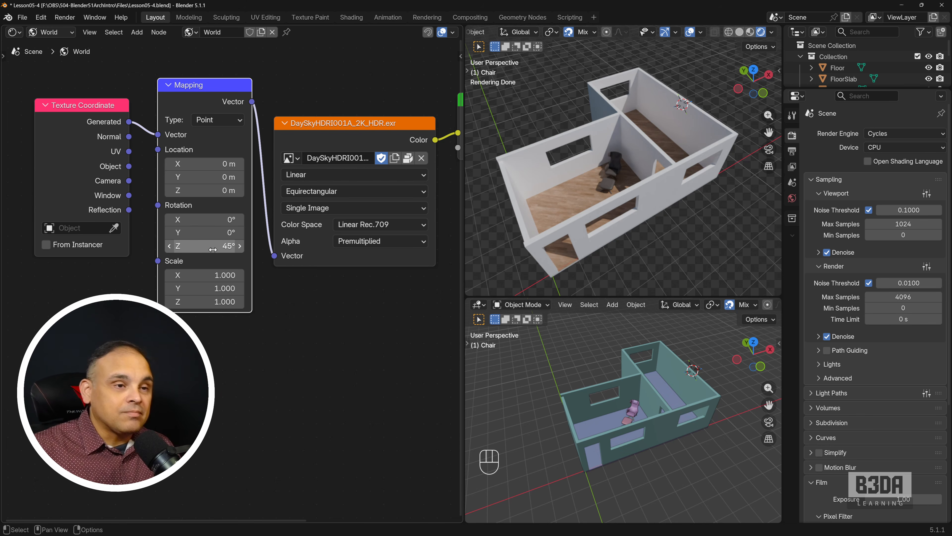
# - Set the Mapping node's Z rotation to 60°
pyautogui.click(212, 249)
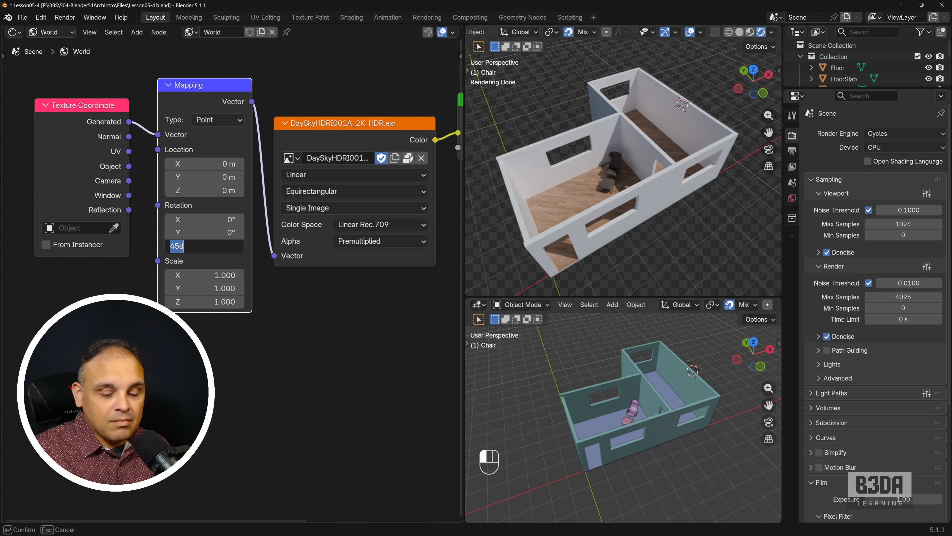
pyautogui.write('60')
pyautogui.press('Return')
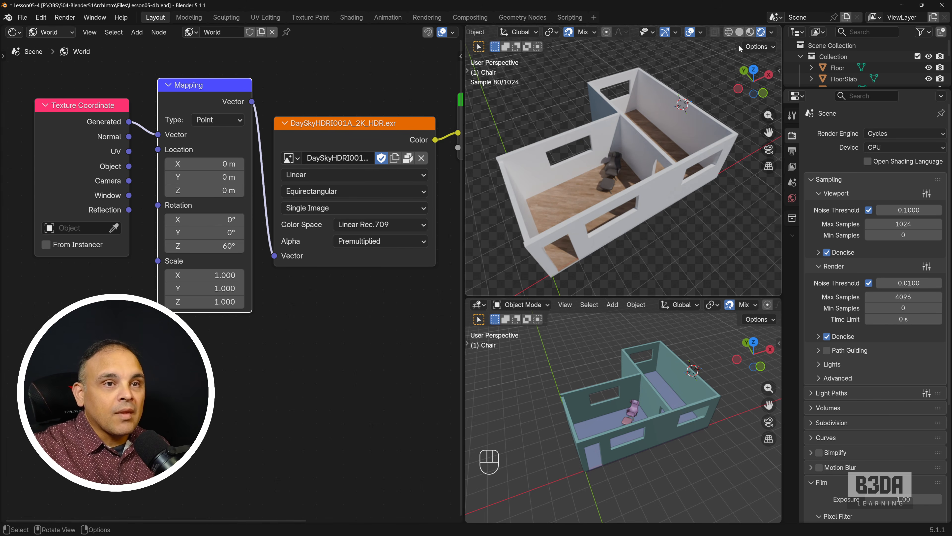
# - Return the rendered viewport to Solid shading and add a plane at the world origin after resetting the 3D cursor
pyautogui.click(739, 32)
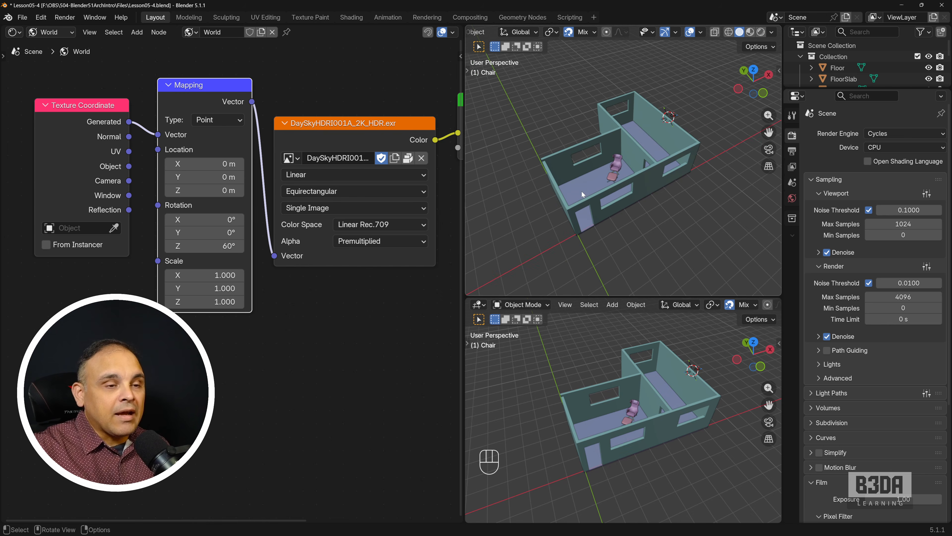
pyautogui.hotkey('shift', 'c')
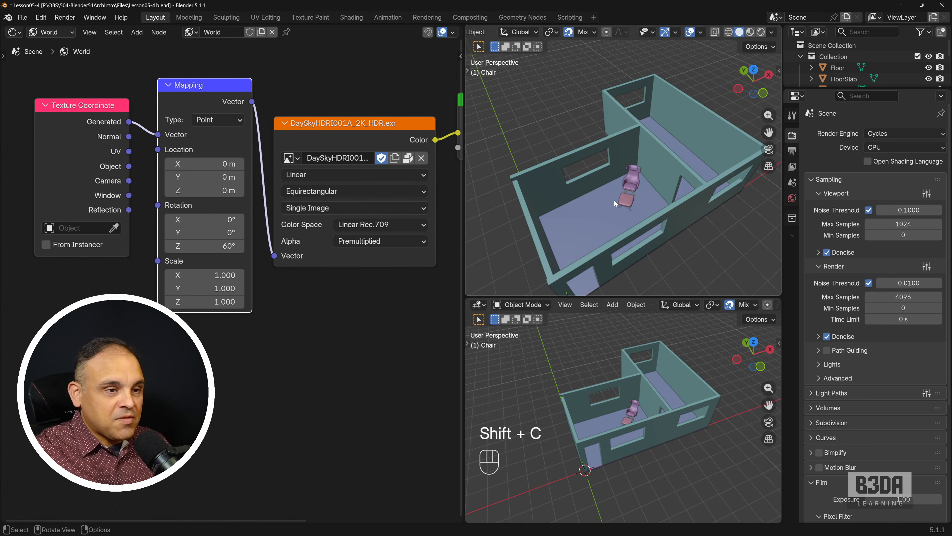
pyautogui.keyDown('shift'); pyautogui.moveTo(615, 203); pyautogui.dragTo(628, 183, button='middle'); pyautogui.keyUp('shift')
pyautogui.hotkey('shift', 'a')
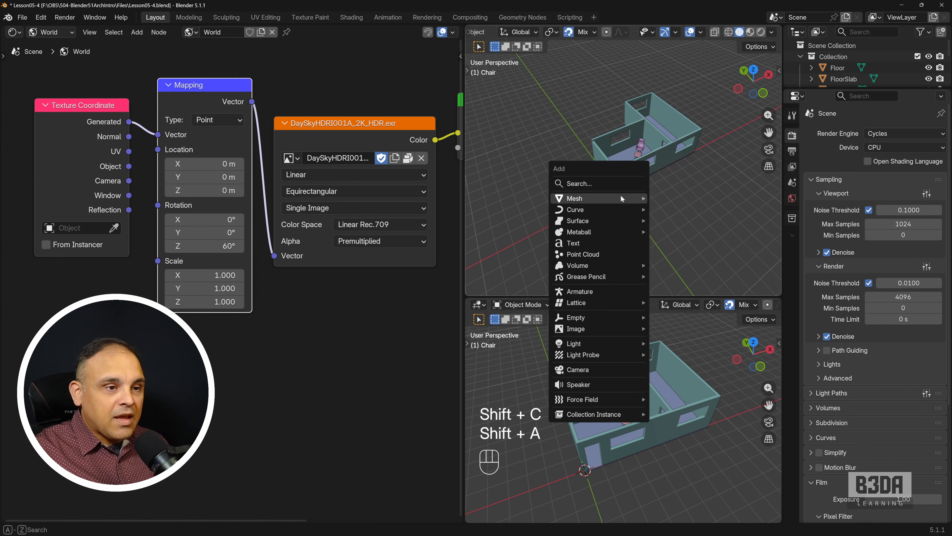
pyautogui.moveTo(618, 196)
pyautogui.click(694, 198)
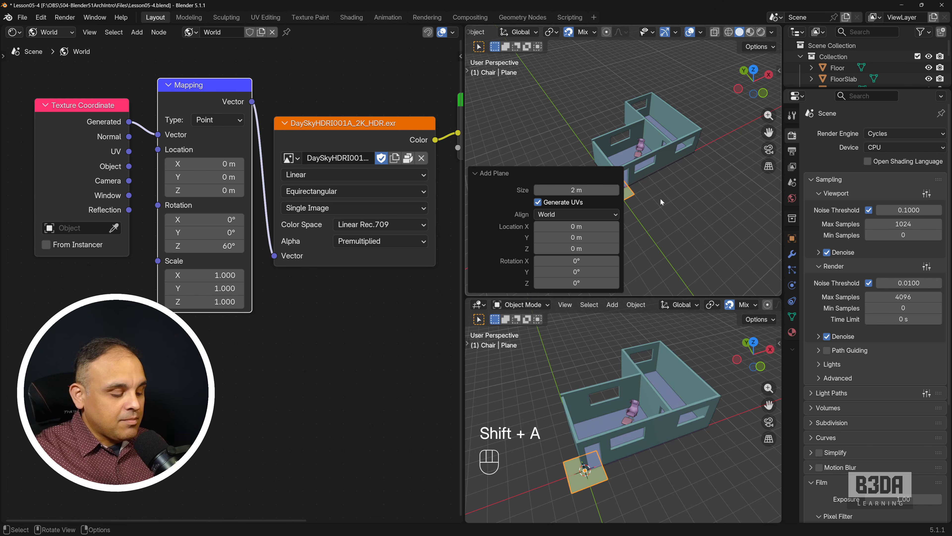
pyautogui.click(487, 174)
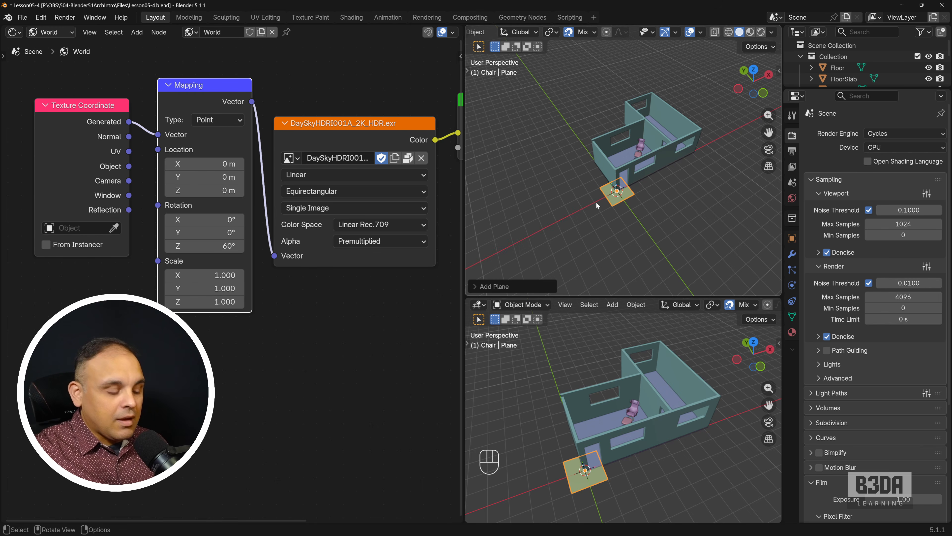
# - Scale the plane up to a ground surface much larger than the house and move it along X and Y to surround the house
pyautogui.press('s')
pyautogui.click(730, 213)
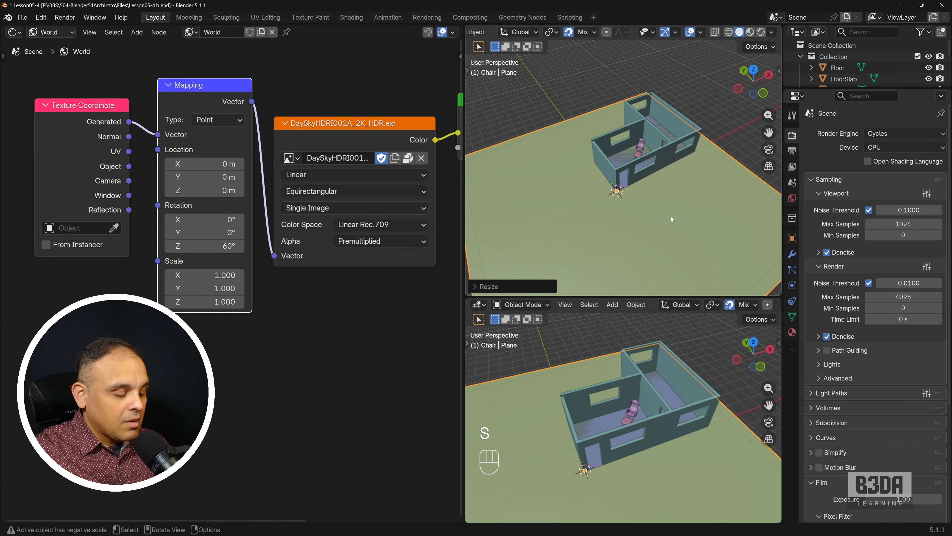
pyautogui.press('g')
pyautogui.press('x')
pyautogui.click(714, 195)
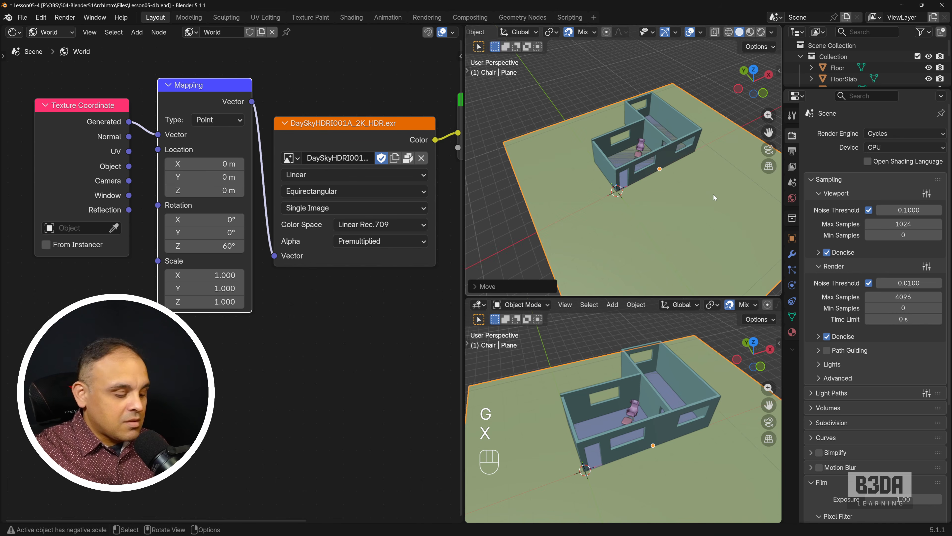
pyautogui.press('g')
pyautogui.press('y')
pyautogui.click(691, 175)
# - Lower the ground plane by 0.1 m along the Z axis
pyautogui.press('g')
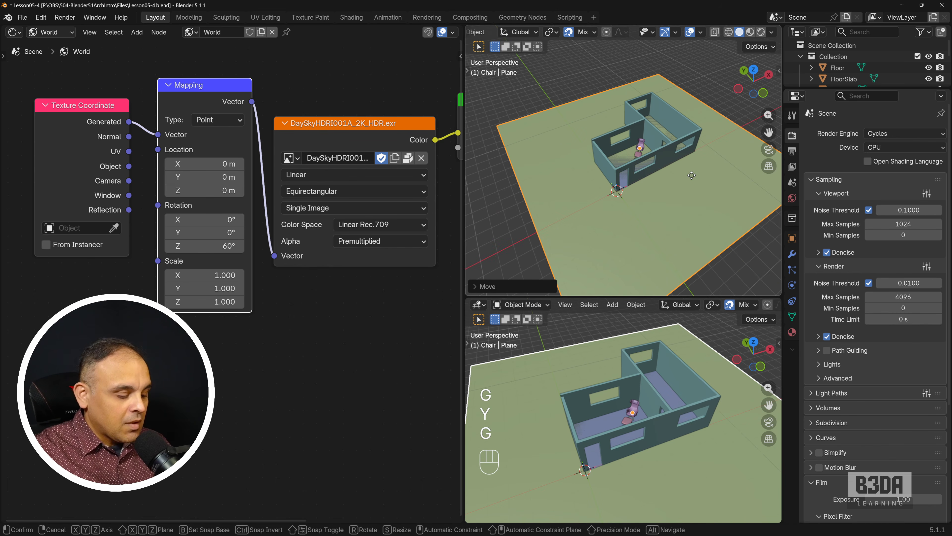
pyautogui.press('z')
pyautogui.press('KP_Subtract')
pyautogui.press('KP_0')
pyautogui.press('KP_Decimal')
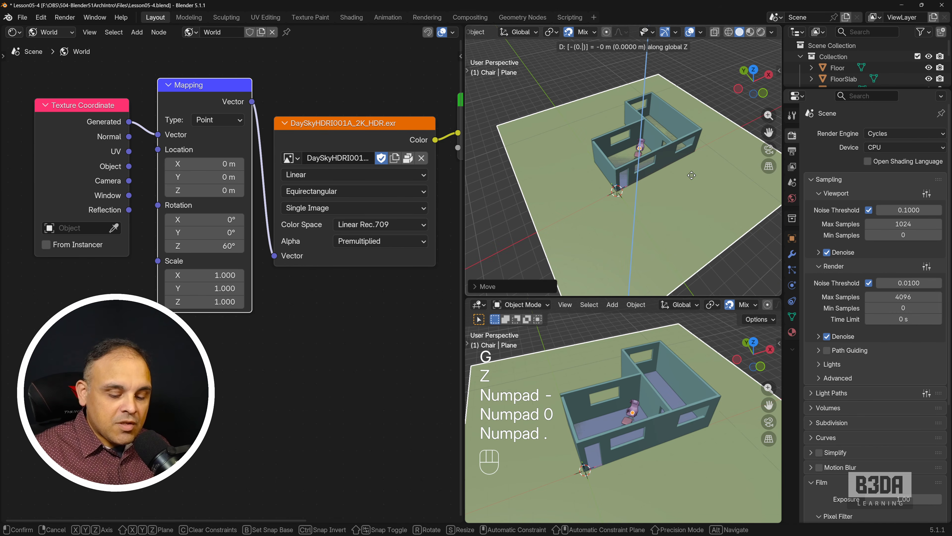
pyautogui.press('KP_1')
pyautogui.press('KP_Enter')
# - Switch the viewport to Rendered shading and examine the shadows the house casts on the ground plane
pyautogui.scroll(4, 655, 166)
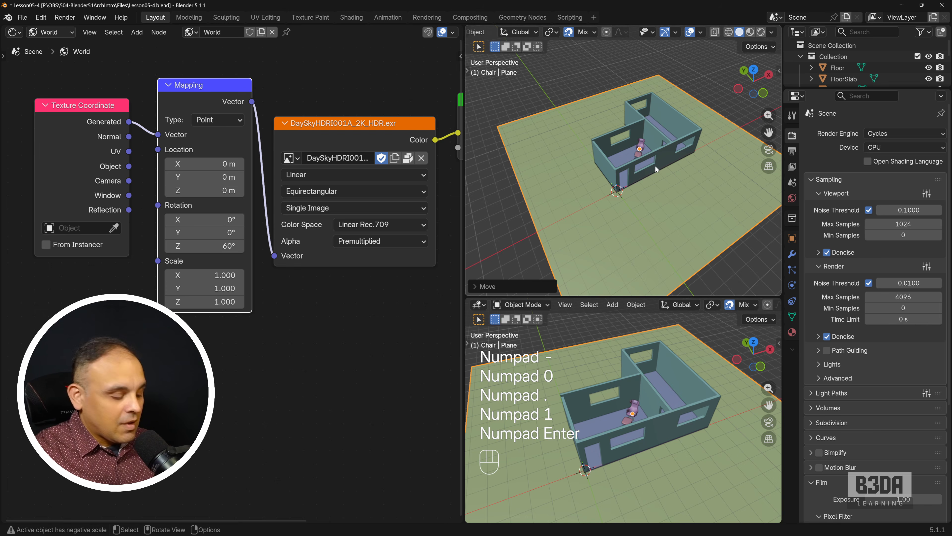
pyautogui.keyDown('shift'); pyautogui.moveTo(622, 164); pyautogui.dragTo(624, 184, button='middle'); pyautogui.keyUp('shift')
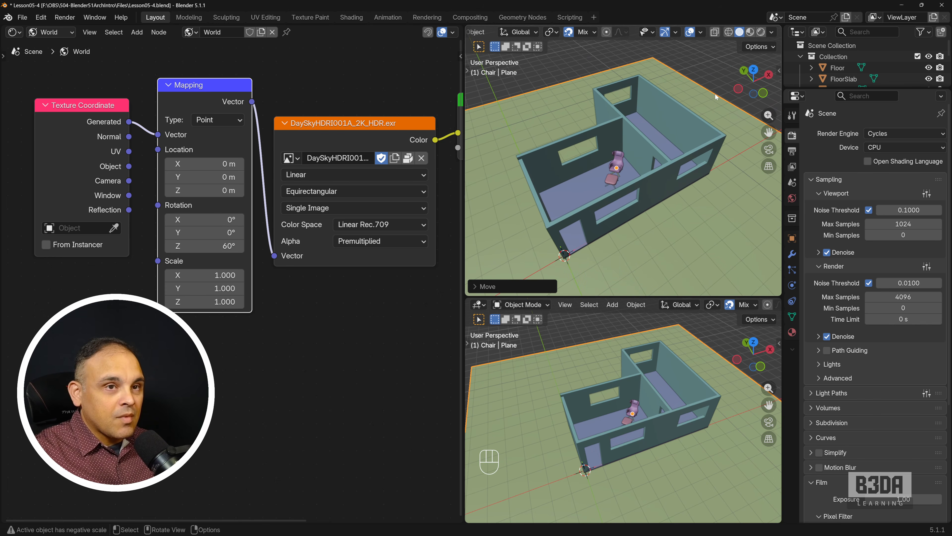
pyautogui.click(761, 32)
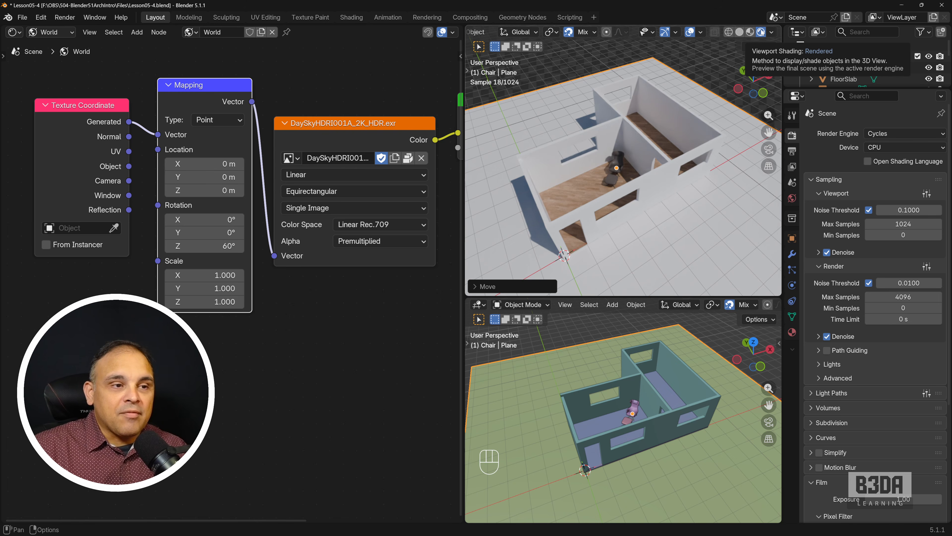
pyautogui.moveTo(581, 214); pyautogui.dragTo(716, 237, button='middle')
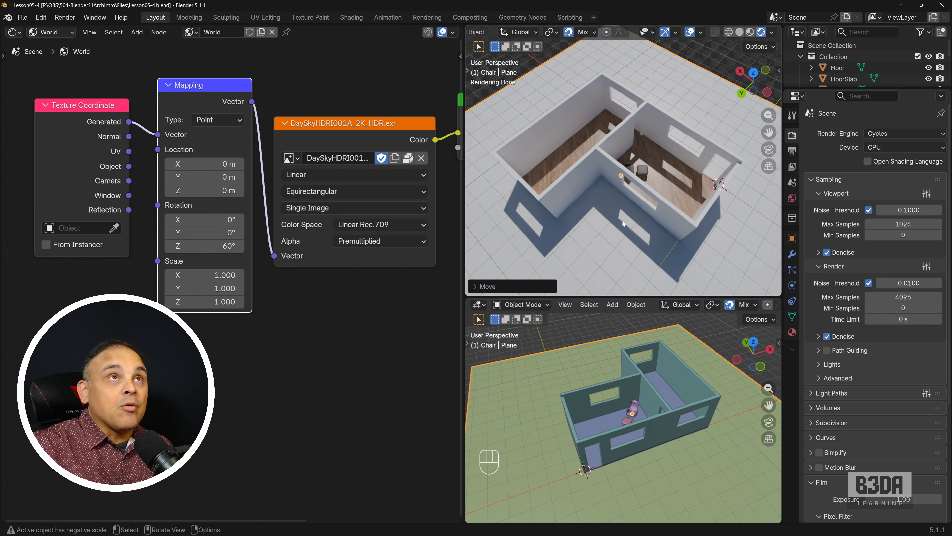
pyautogui.moveTo(600, 236); pyautogui.dragTo(587, 219, button='middle')
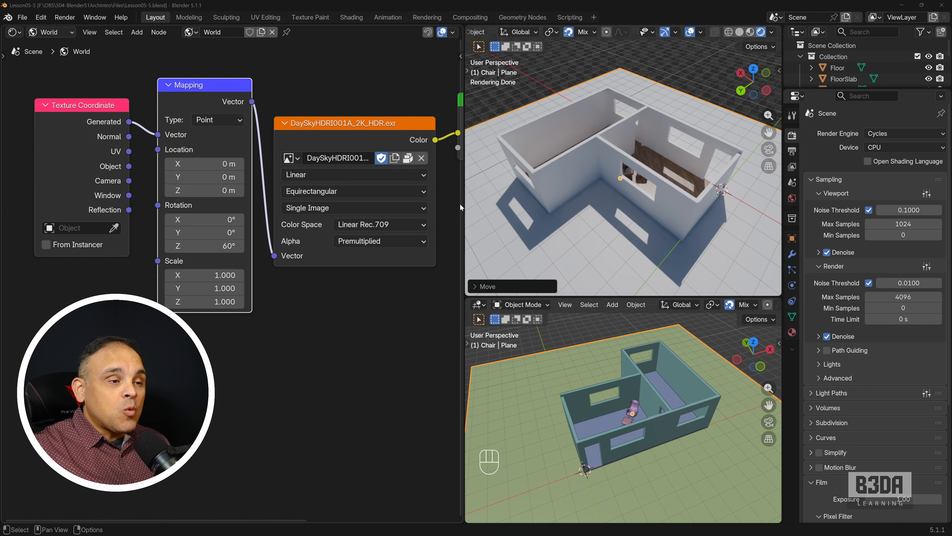
# - Enlarge the main 3D viewport in width and height and set it to Solid shading, framing the whole ground plane
pyautogui.moveTo(460, 204); pyautogui.dragTo(339, 203)
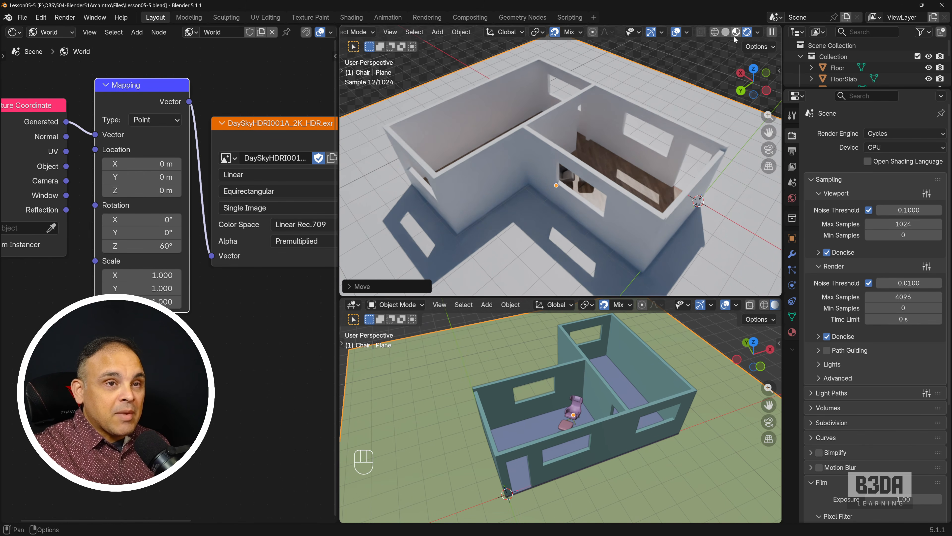
pyautogui.click(725, 32)
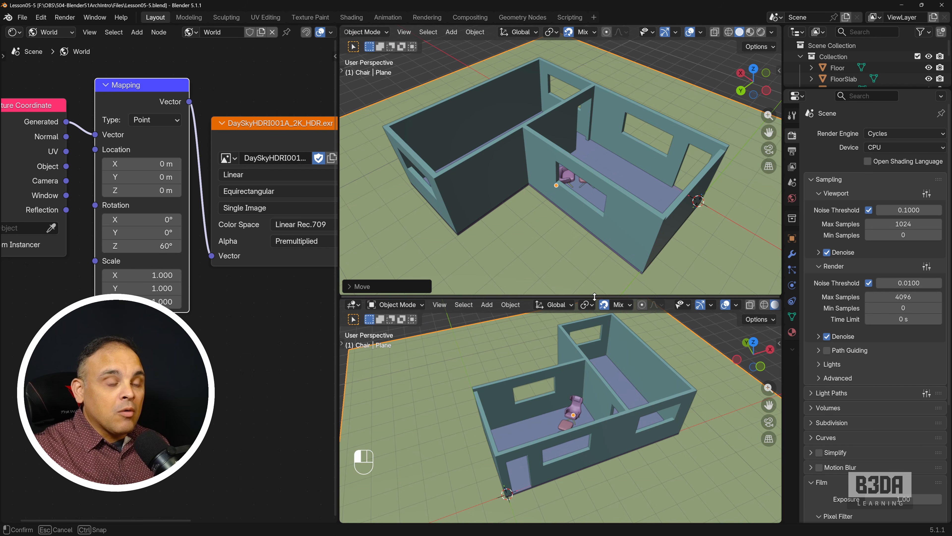
pyautogui.moveTo(594, 297); pyautogui.dragTo(594, 379)
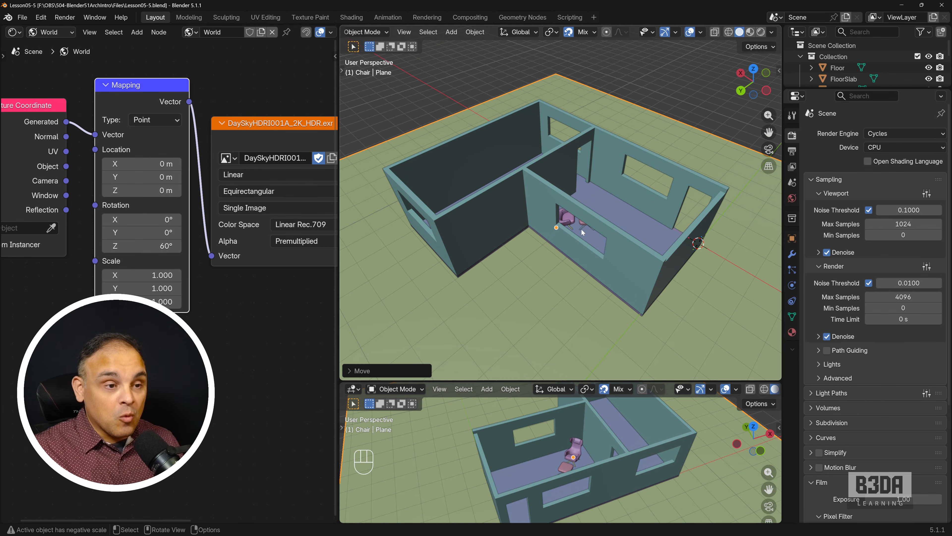
pyautogui.scroll(-7, 565, 216)
pyautogui.moveTo(577, 225); pyautogui.dragTo(489, 227, button='middle')
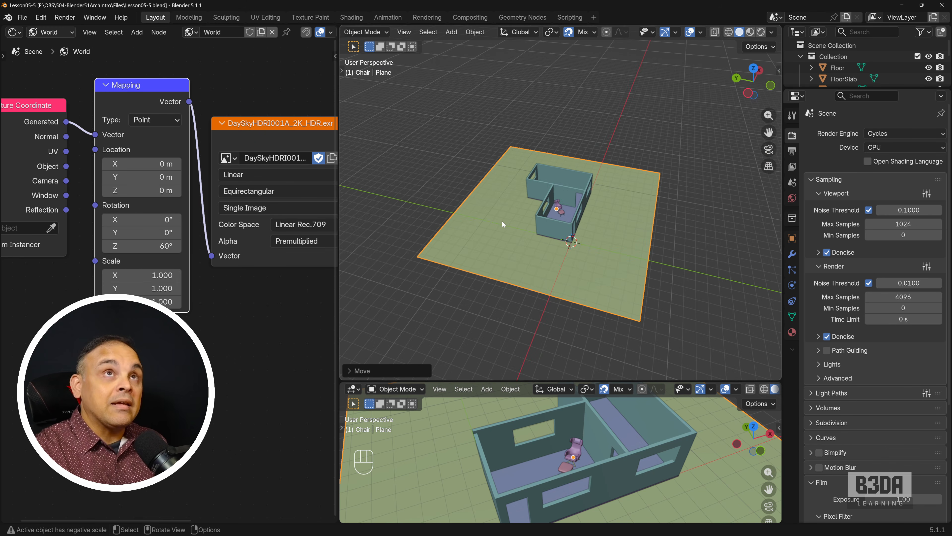
# - Add a camera to the scene at the house's corner
pyautogui.press('shift')
pyautogui.hotkey('shift', 'a')
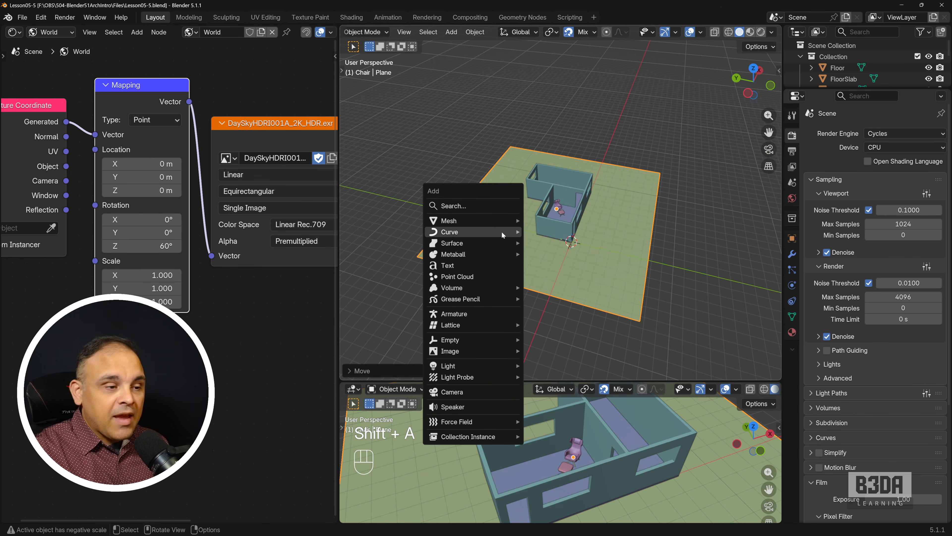
pyautogui.click(484, 392)
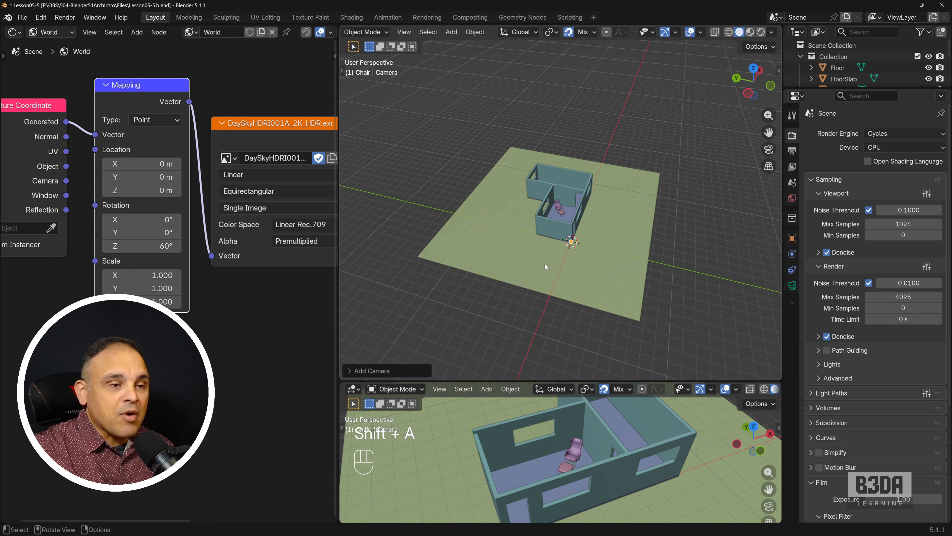
pyautogui.scroll(3, 580, 246)
pyautogui.moveTo(586, 277); pyautogui.dragTo(534, 261, button='middle')
pyautogui.scroll(-2, 534, 261)
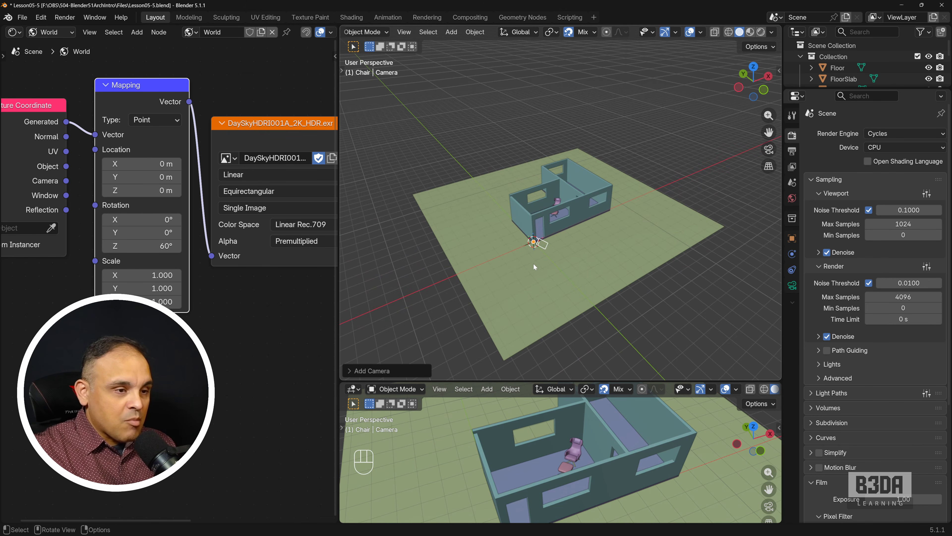
# - Raise the camera along the Z axis well above the house and turn off snapping
pyautogui.press('g')
pyautogui.press('z')
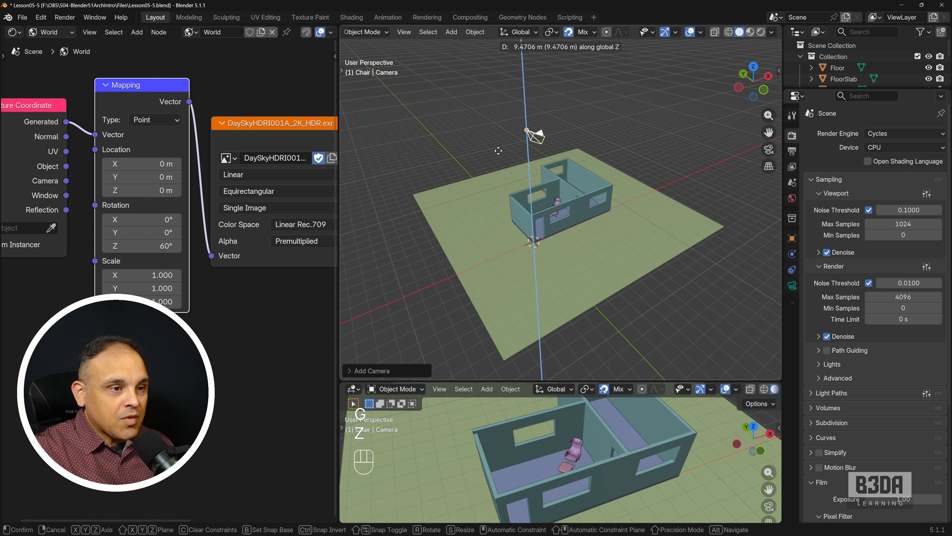
pyautogui.click(525, 47)
pyautogui.click(571, 31)
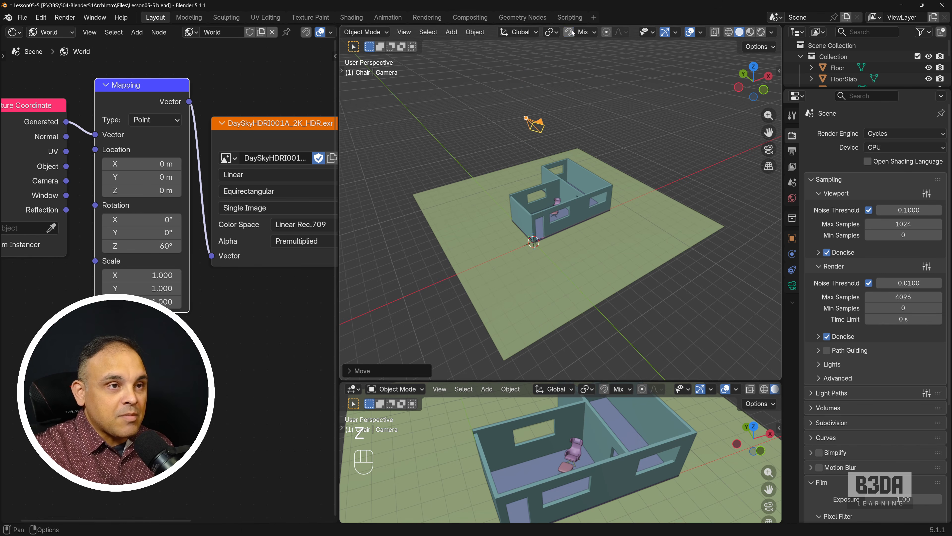
# - Align the camera to a perspective view looking down at the house from its front corner
pyautogui.scroll(4, 562, 128)
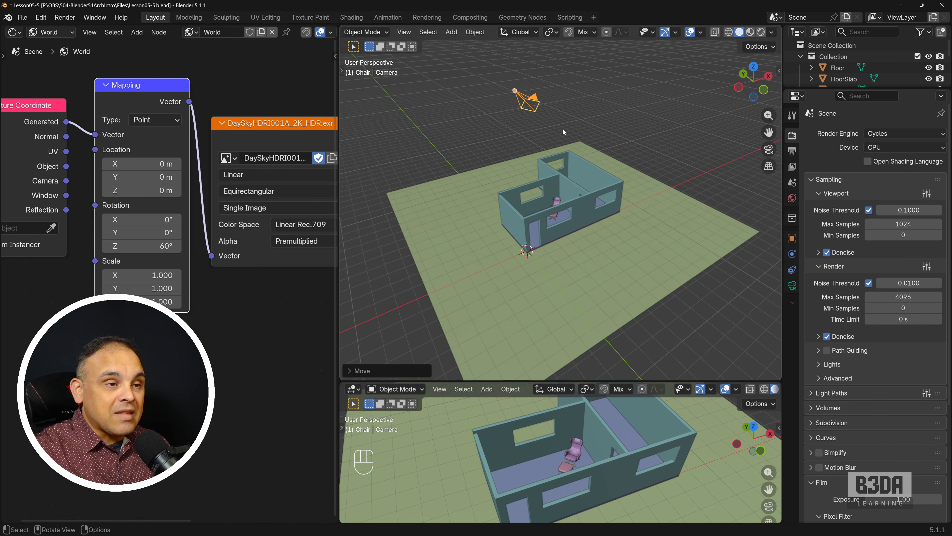
pyautogui.moveTo(553, 152); pyautogui.dragTo(571, 228, button='middle')
pyautogui.scroll(2, 566, 207)
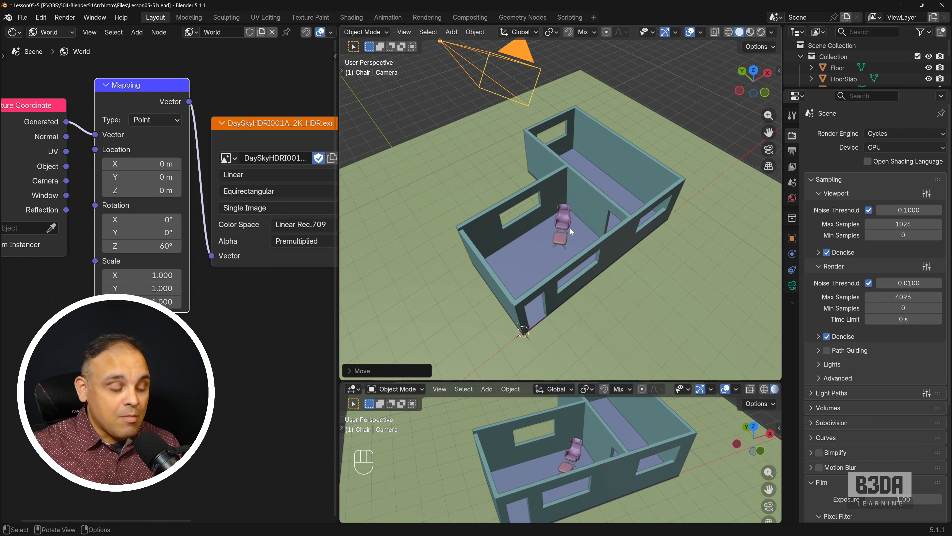
pyautogui.press('ctrl+alt+KP_0')
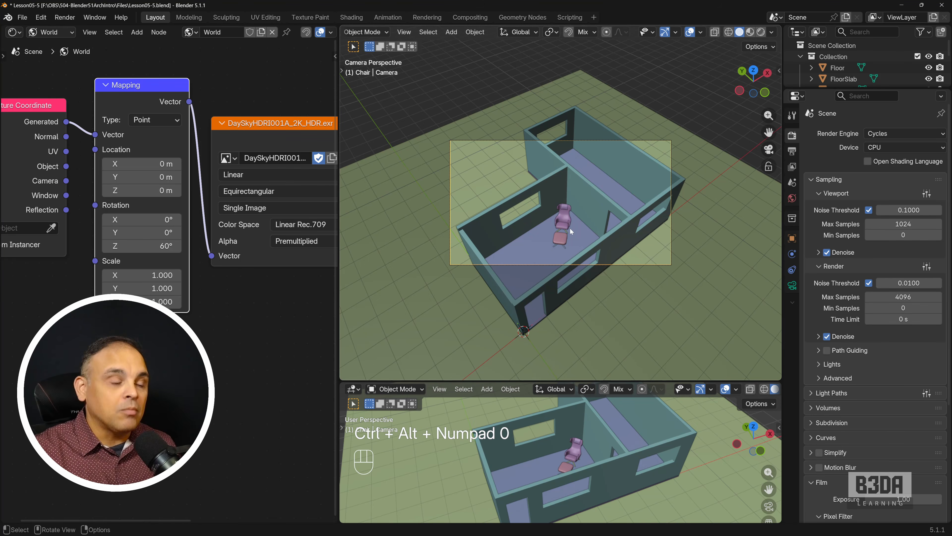
# - Show the selected camera's object properties with its location and rotation values
pyautogui.moveTo(424, 273); pyautogui.dragTo(536, 142, button='middle')
pyautogui.scroll(-4, 486, 208)
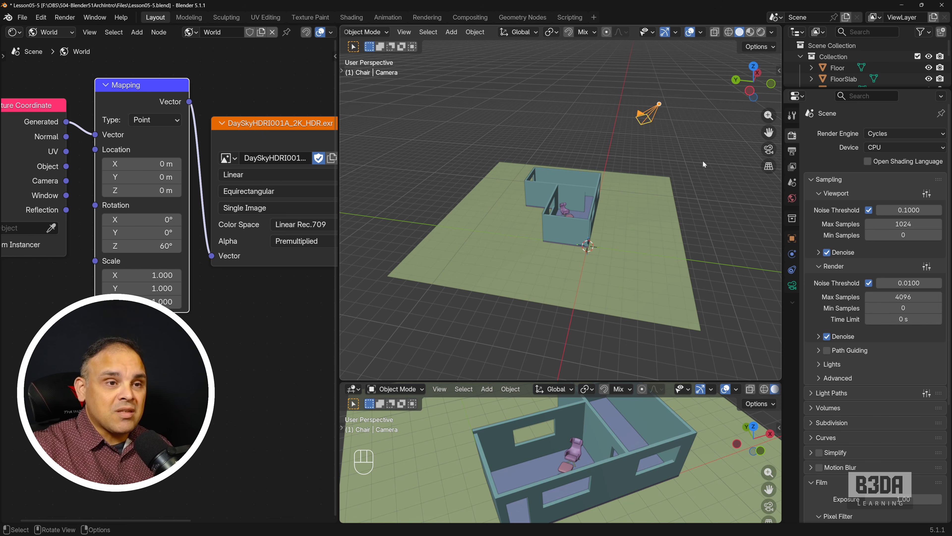
pyautogui.click(792, 242)
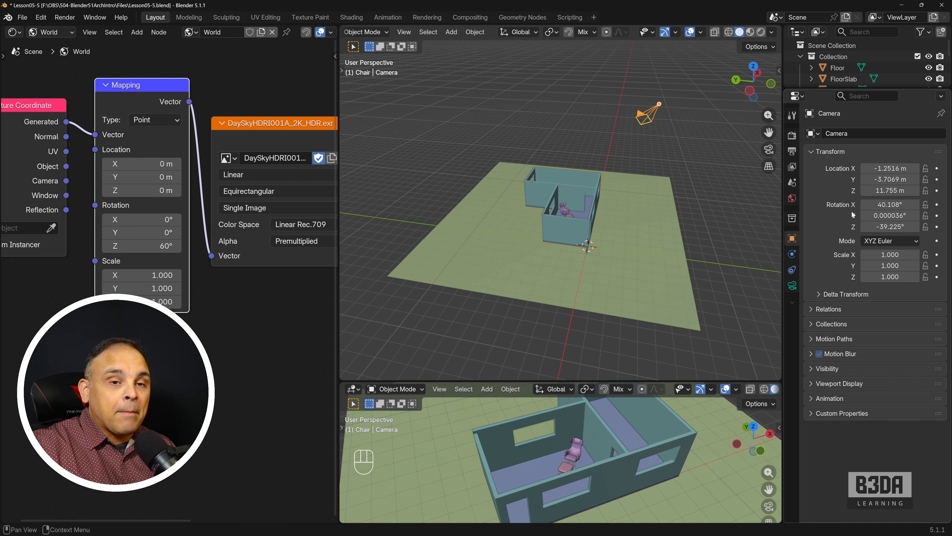
# - Switch the main 3D viewport to top view and examine the camera's diagonal direction toward the house
pyautogui.hotkey('ctrl', 'shift', '\\')
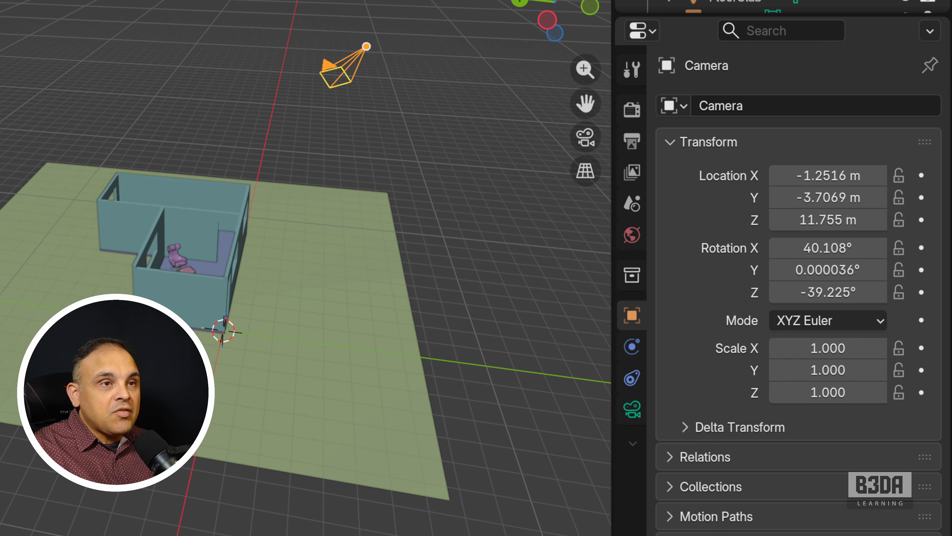
pyautogui.press('KP_7')
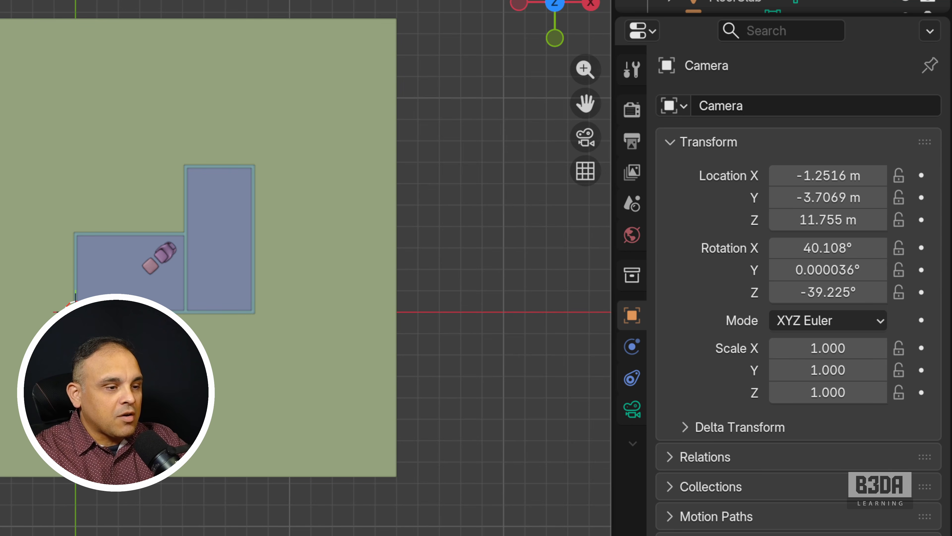
pyautogui.moveTo(2, 411)
pyautogui.mouseDown()
pyautogui.moveTo(158, 248)
pyautogui.moveTo(229, 194)
pyautogui.moveTo(225, 199)
pyautogui.mouseUp()
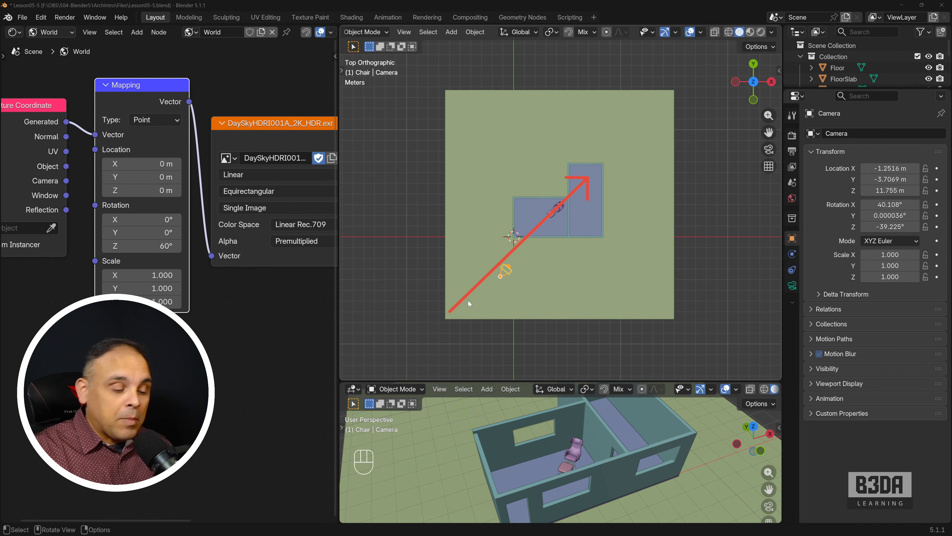
pyautogui.press('Escape')
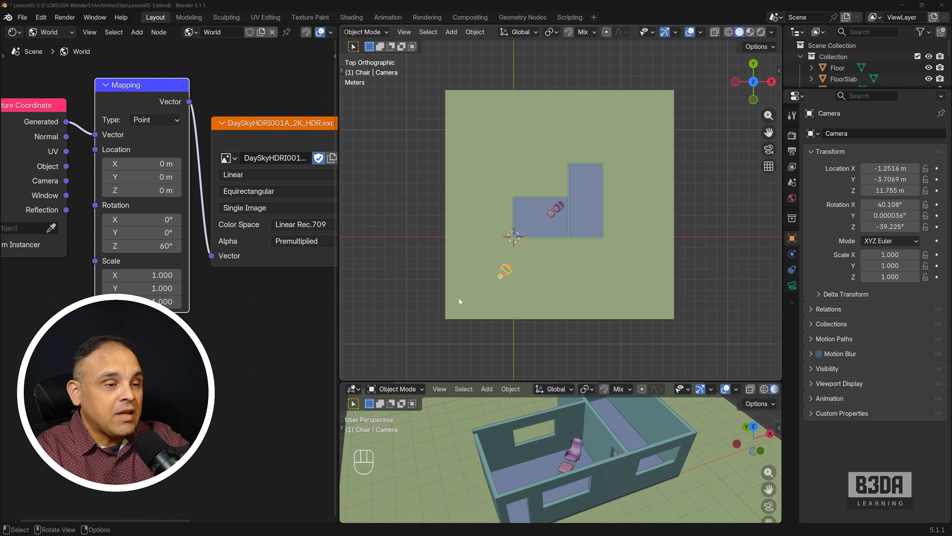
pyautogui.moveTo(452, 309)
pyautogui.mouseDown()
pyautogui.moveTo(525, 251)
pyautogui.moveTo(579, 190)
pyautogui.mouseUp()
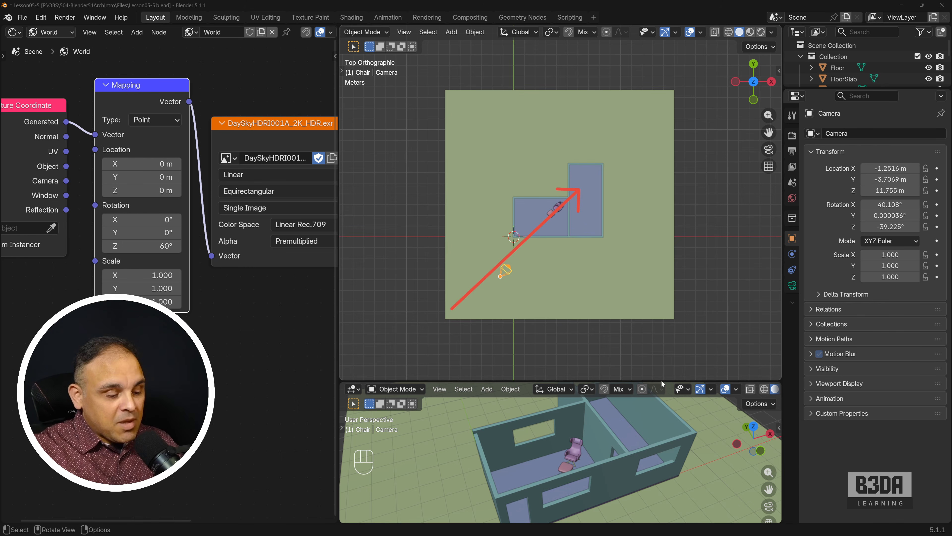
# - Enlarge the lower 3D viewport and switch it to the camera view
pyautogui.moveTo(662, 382); pyautogui.dragTo(687, 289)
pyautogui.hotkey('ctrl', 'shift', '7')
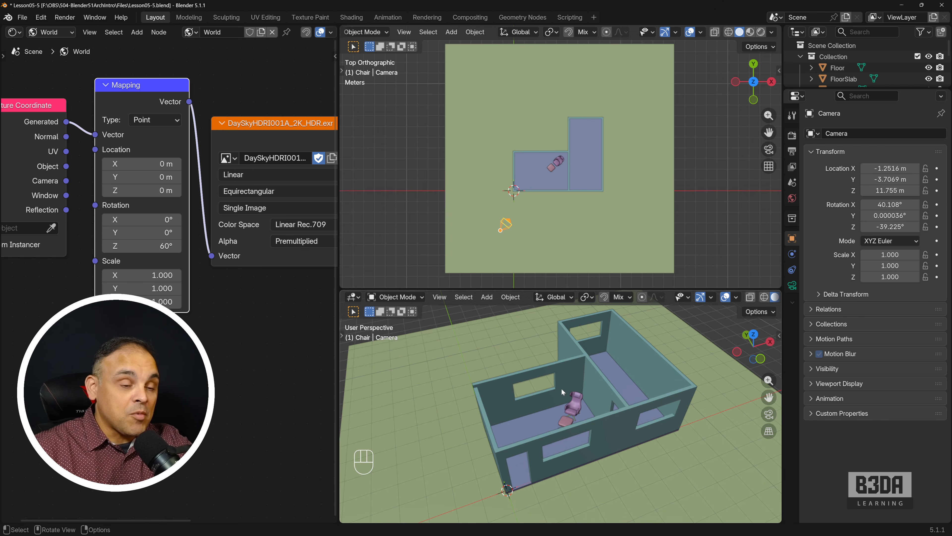
pyautogui.press('KP_0')
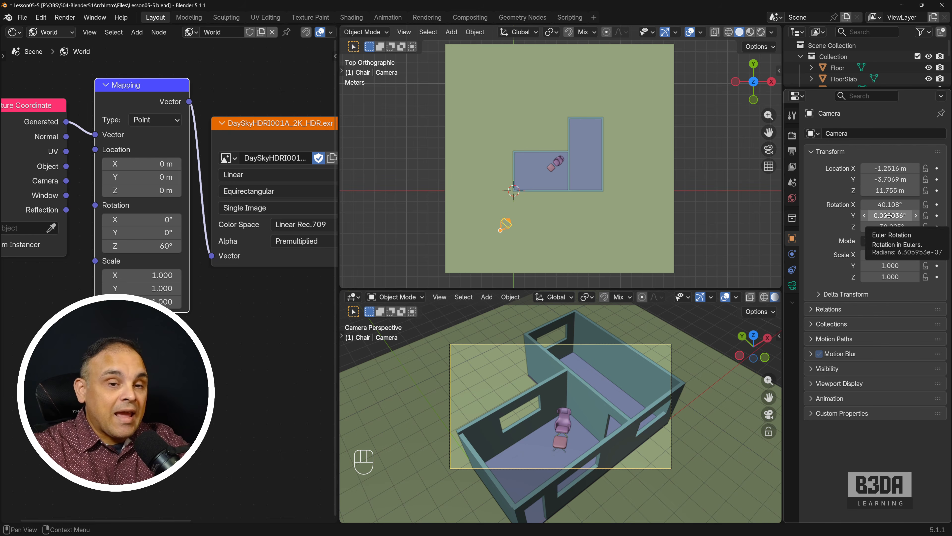
# - Set the camera's rotation to 60° on X and -45° on Z
pyautogui.click(889, 205)
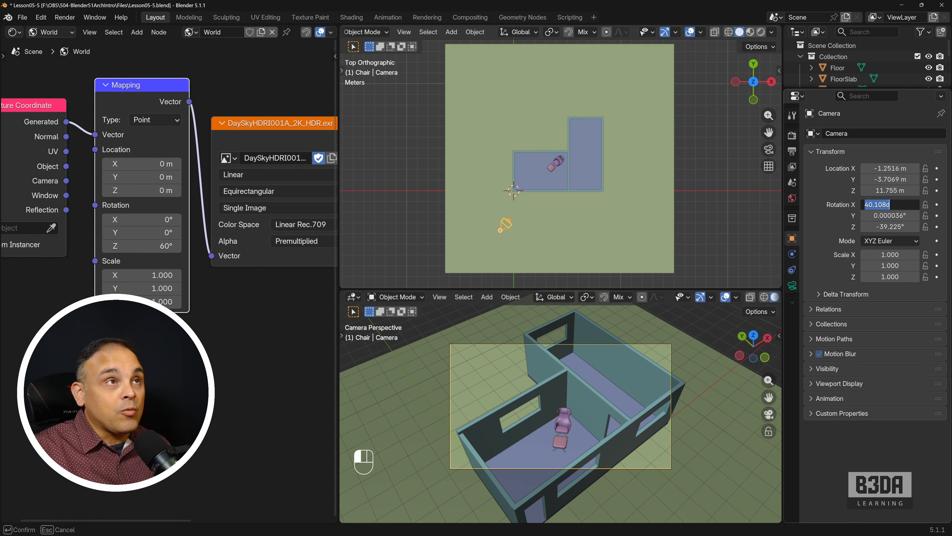
pyautogui.write('45')
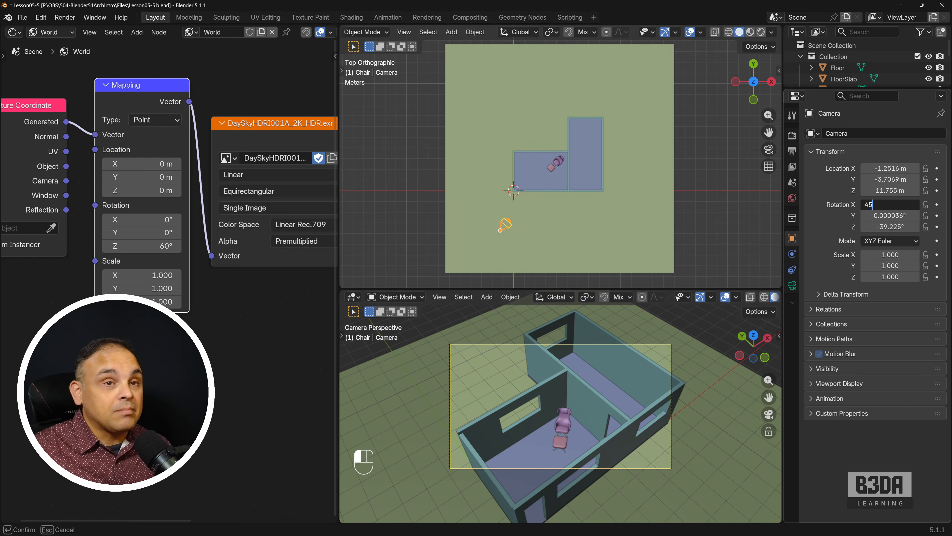
pyautogui.press('BackSpace')
pyautogui.press('BackSpace')
pyautogui.write('60')
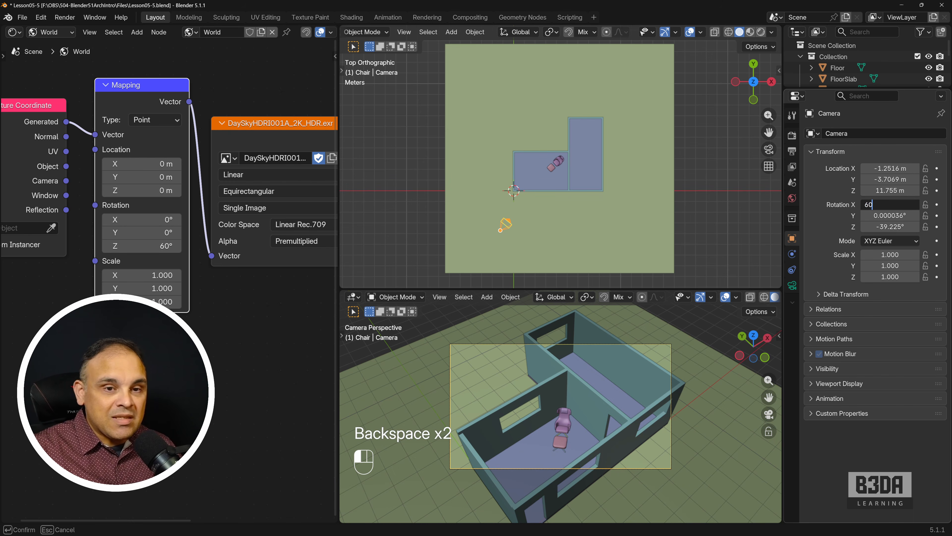
pyautogui.press('Return')
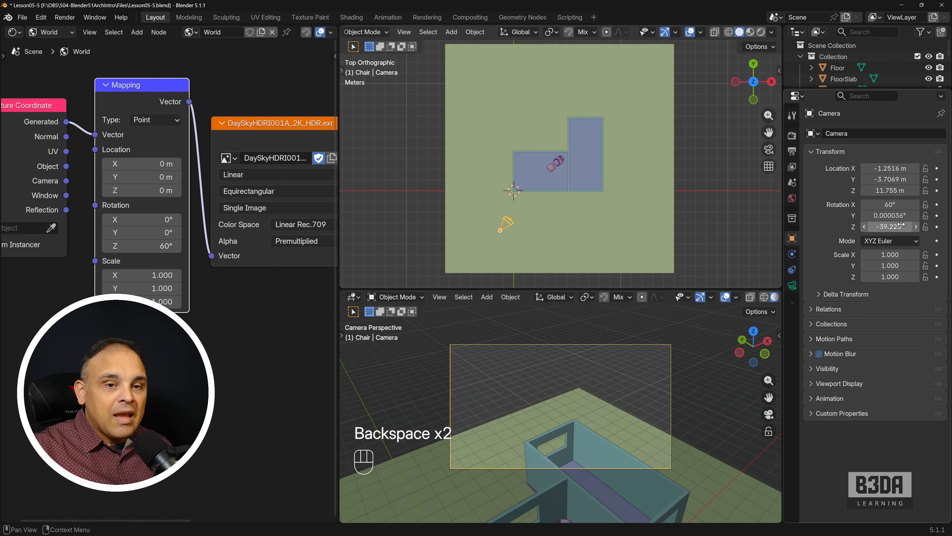
pyautogui.click(890, 227)
pyautogui.write('-45')
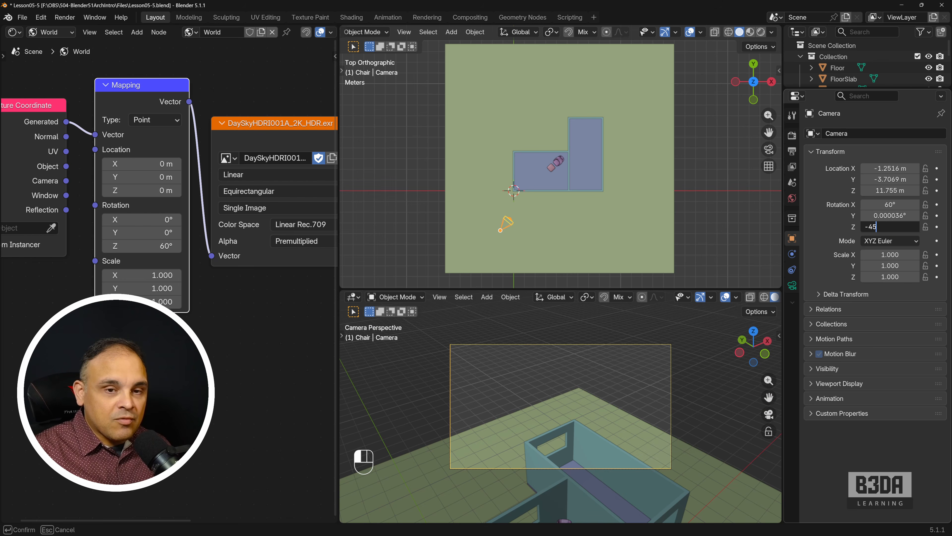
pyautogui.press('Return')
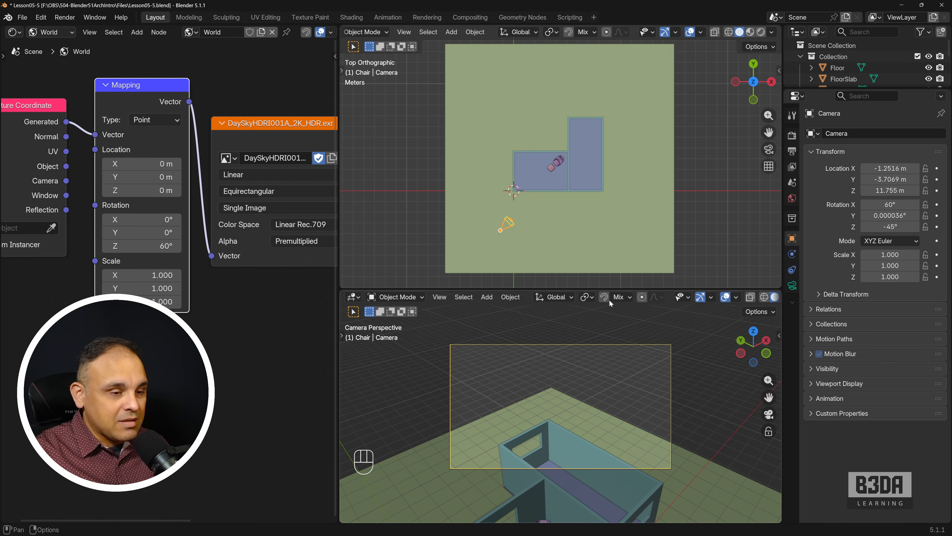
# - Enlarge the lower viewport further and move the camera freely within its view plane to bring the house into the camera frame
pyautogui.moveTo(609, 289); pyautogui.dragTo(612, 230)
pyautogui.keyDown('shift'); pyautogui.moveTo(586, 342); pyautogui.dragTo(591, 312, button='middle'); pyautogui.keyUp('shift')
pyautogui.press('g')
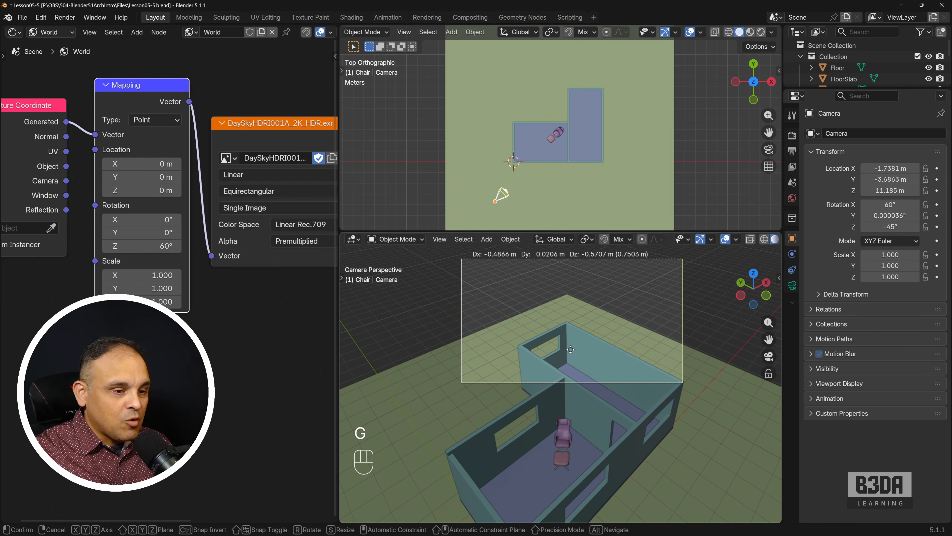
pyautogui.click(593, 294)
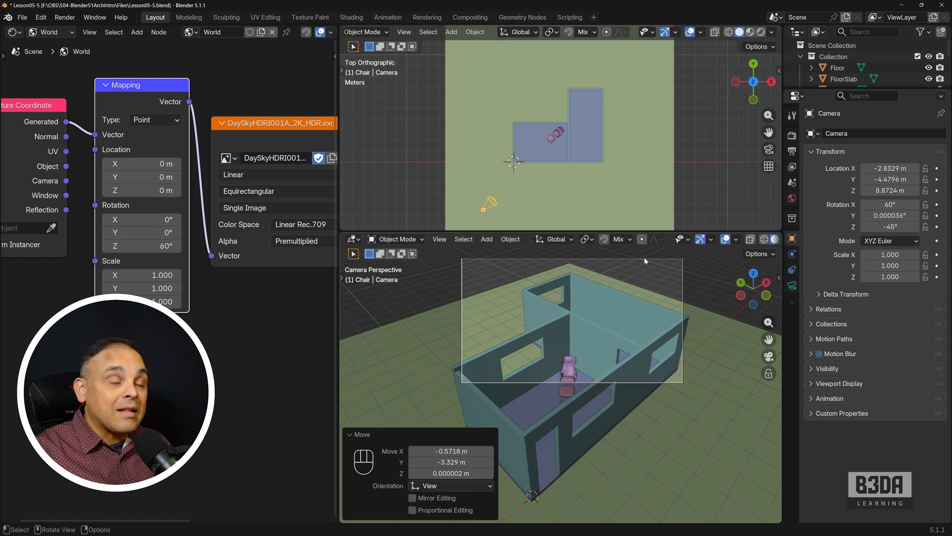
pyautogui.press('g')
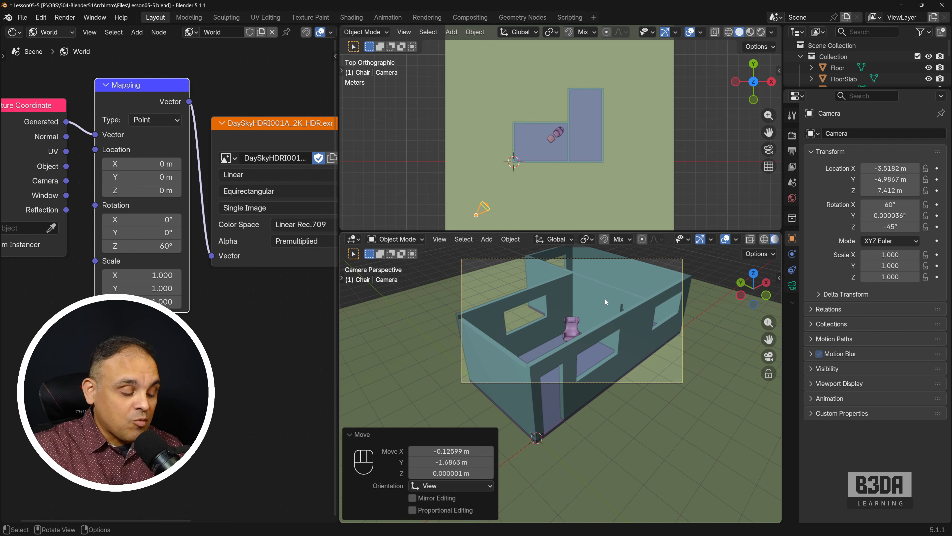
# - Move the camera back about 7.7 m along its local Z axis so the whole house fits the frame
pyautogui.press('g')
pyautogui.press('z')
pyautogui.press('z')
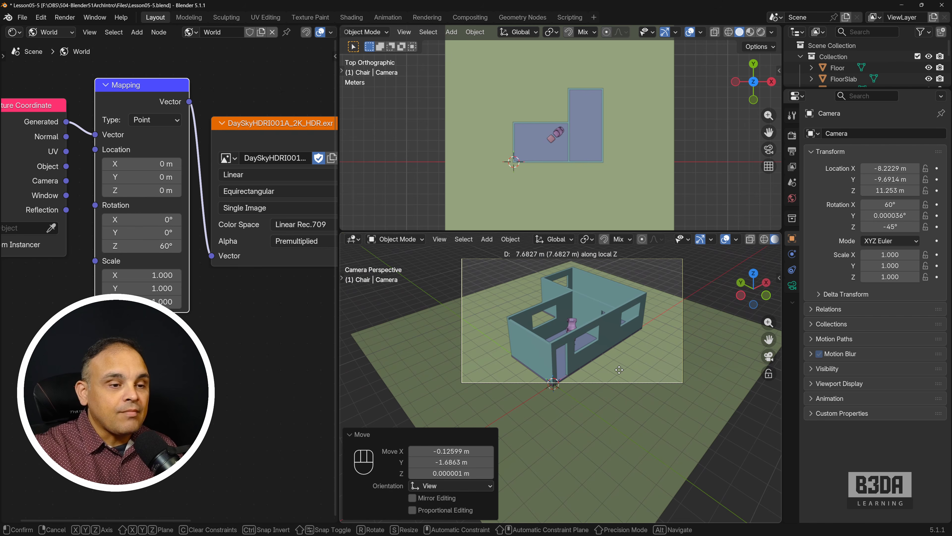
pyautogui.click(619, 370)
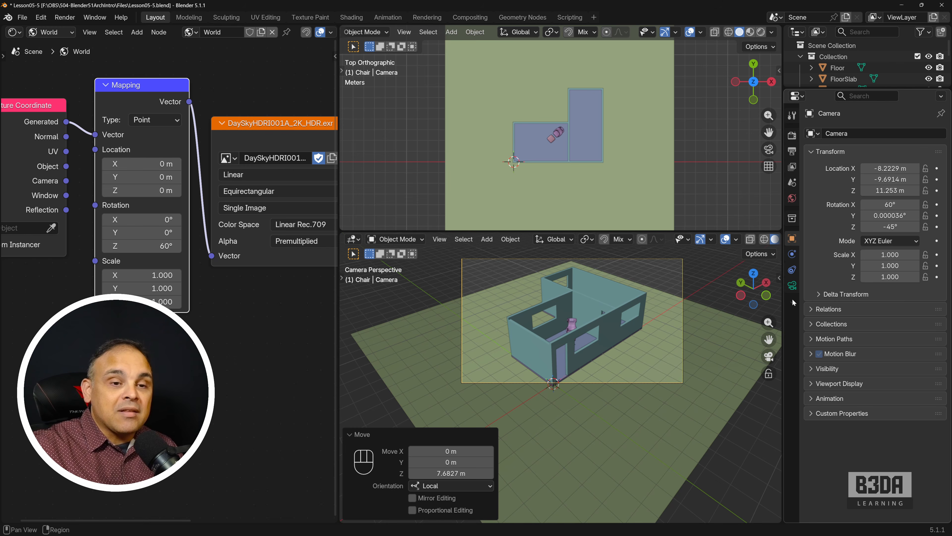
# - Change the camera's lens type to Orthographic and set its orthographic scale to 16
pyautogui.click(794, 288)
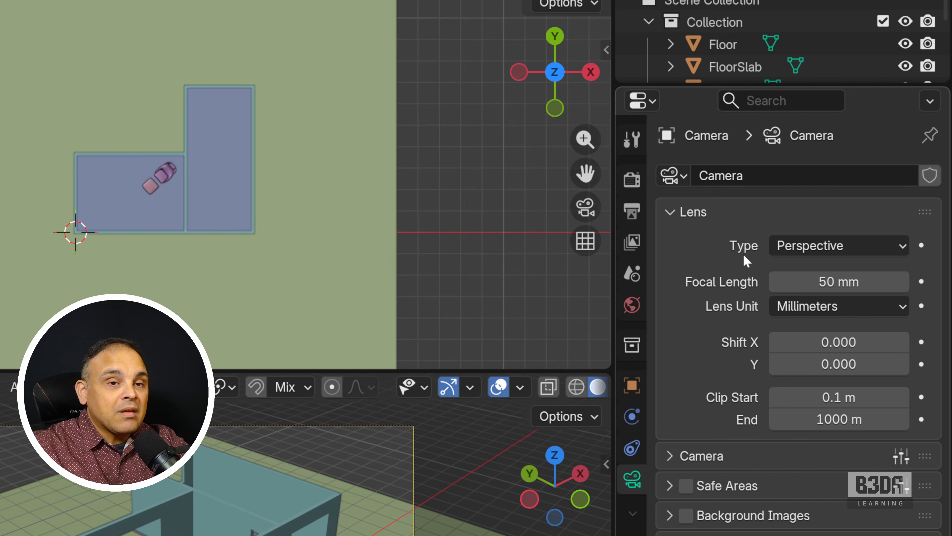
pyautogui.click(858, 249)
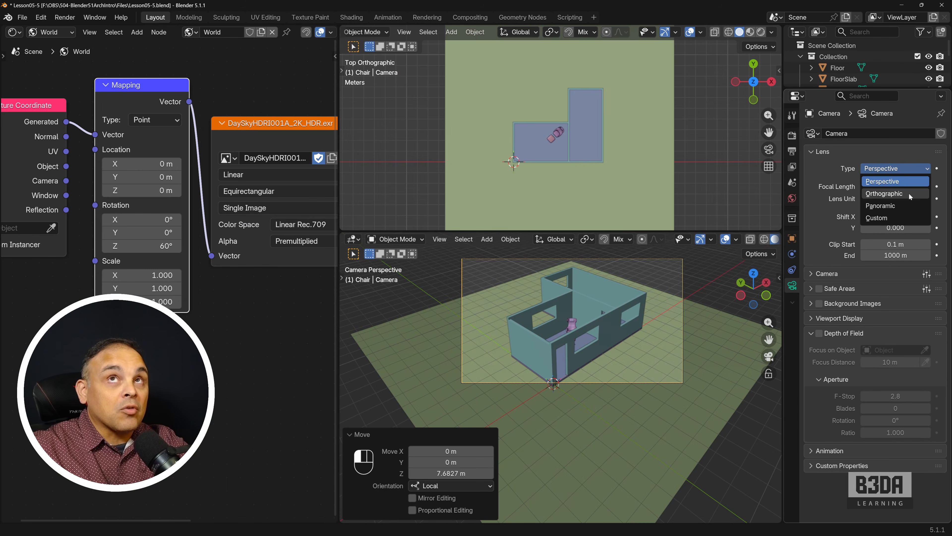
pyautogui.click(862, 296)
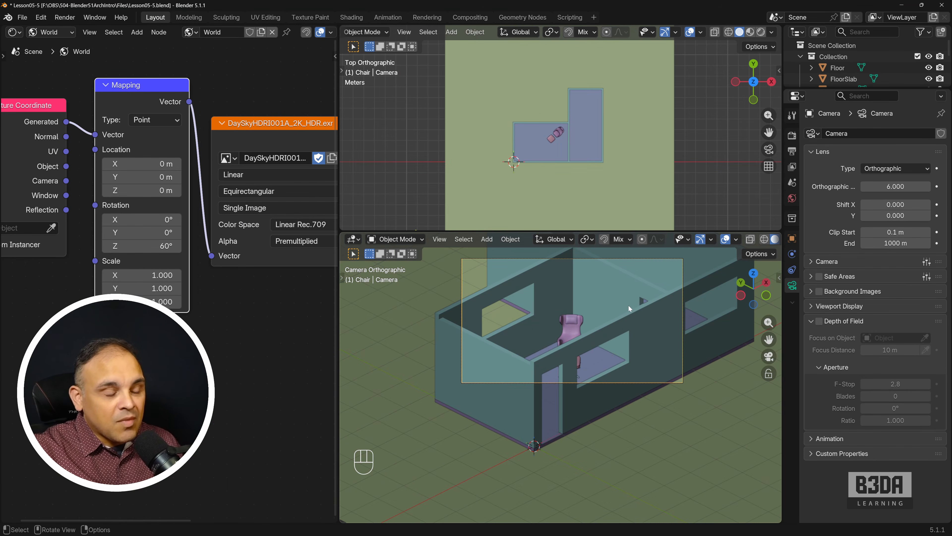
pyautogui.scroll(-3, 624, 310)
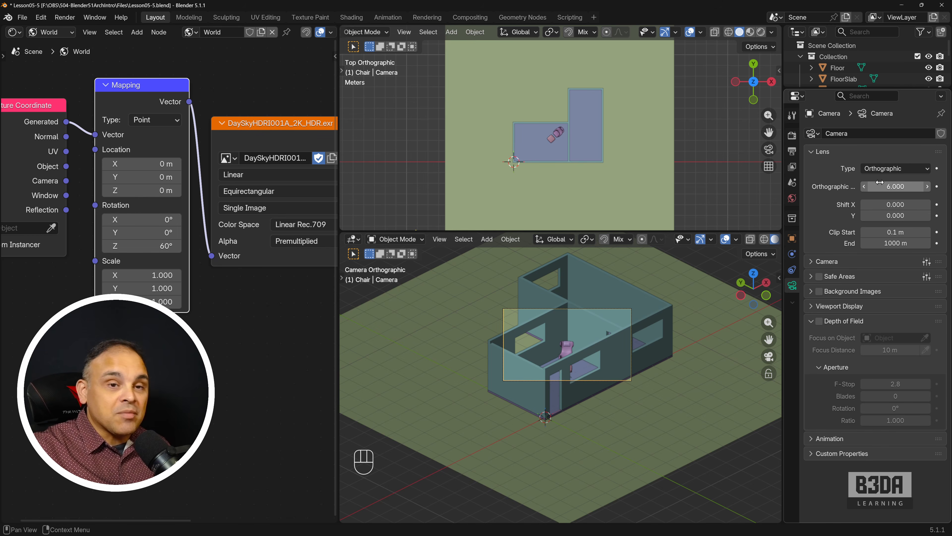
pyautogui.moveTo(897, 185)
pyautogui.mouseDown()
pyautogui.moveTo(938, 185)
pyautogui.moveTo(899, 187)
pyautogui.mouseUp()
# - Shift the camera slightly within its view plane to centre the house in the orthographic frame
pyautogui.press('g')
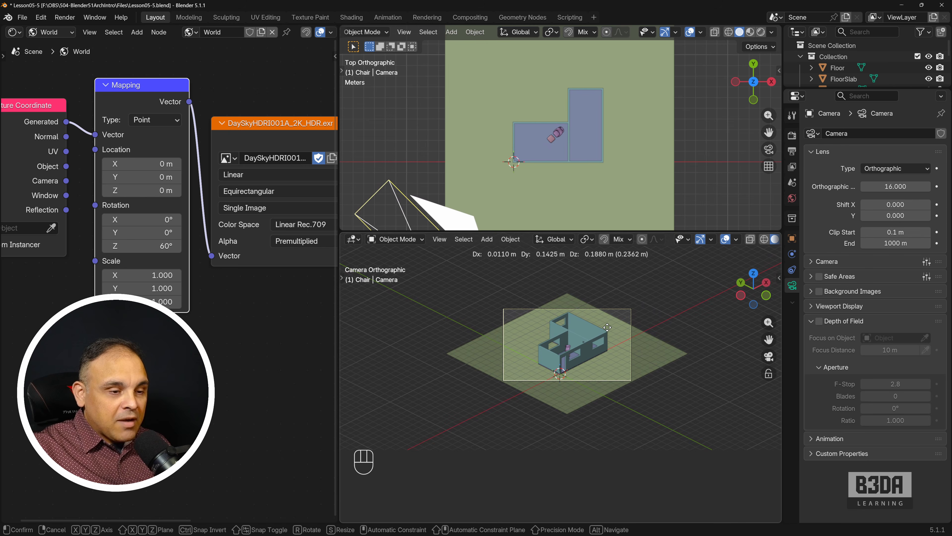
pyautogui.click(609, 325)
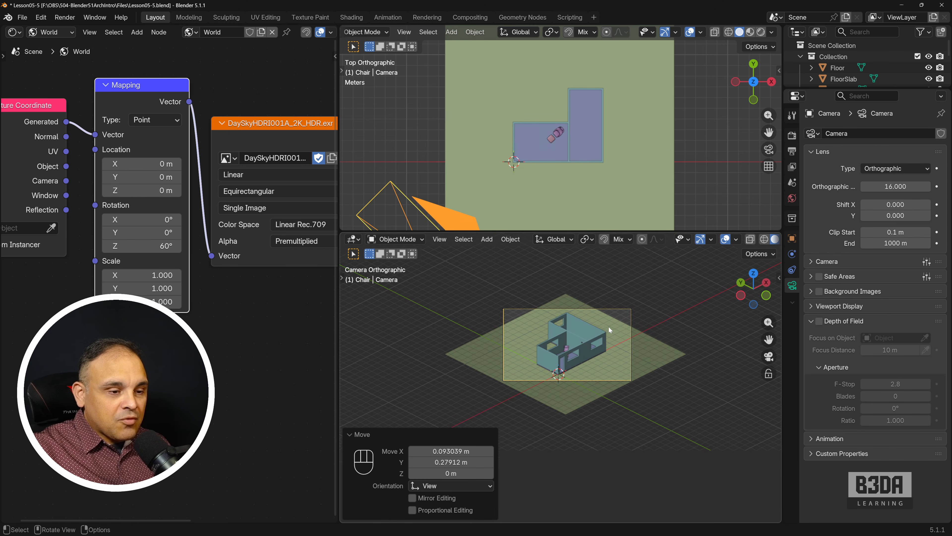
pyautogui.scroll(1, 603, 339)
pyautogui.scroll(2, 603, 336)
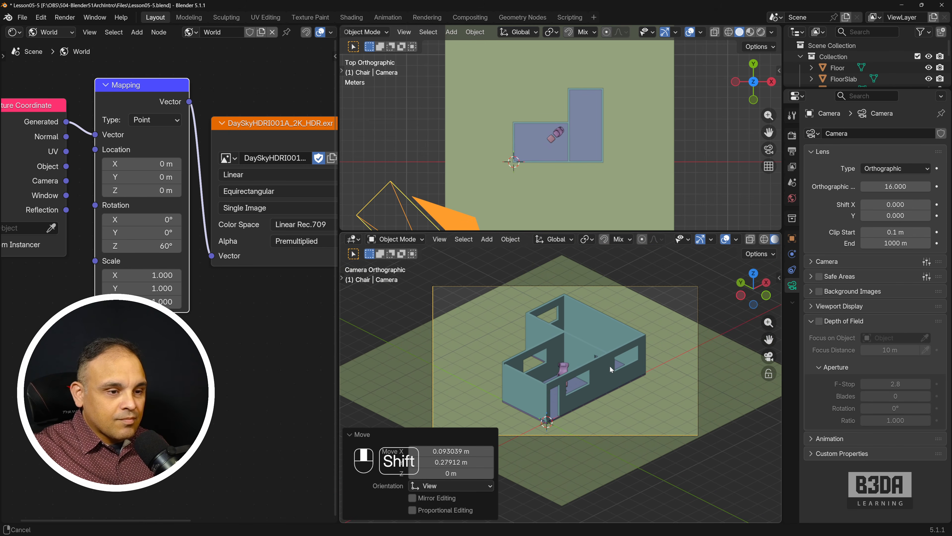
# - Set the camera's X rotation to 54.736° and shift it about 2 m within its view plane to recentre the house in the frame
pyautogui.keyDown('shift'); pyautogui.moveTo(610, 367); pyautogui.dragTo(608, 362, button='middle'); pyautogui.keyUp('shift')
pyautogui.scroll(1, 613, 347)
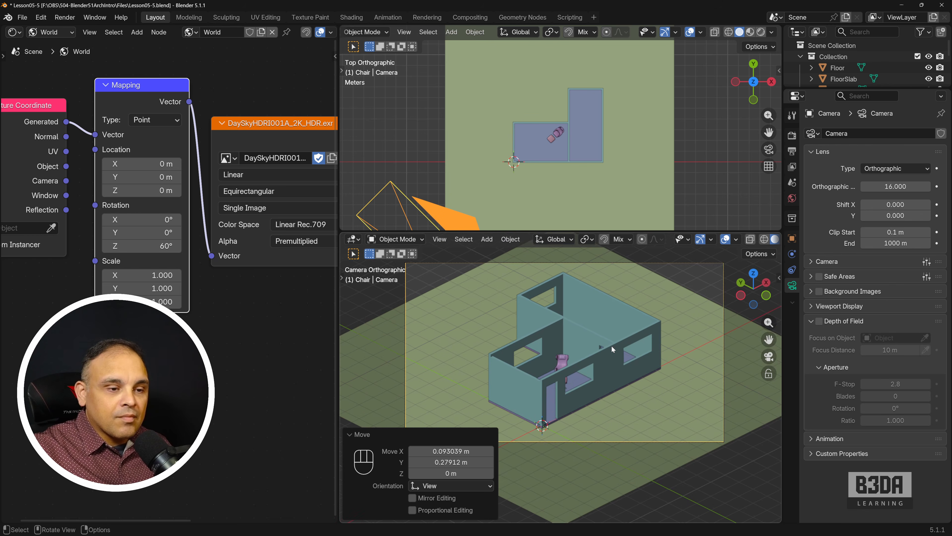
pyautogui.scroll(-1, 611, 344)
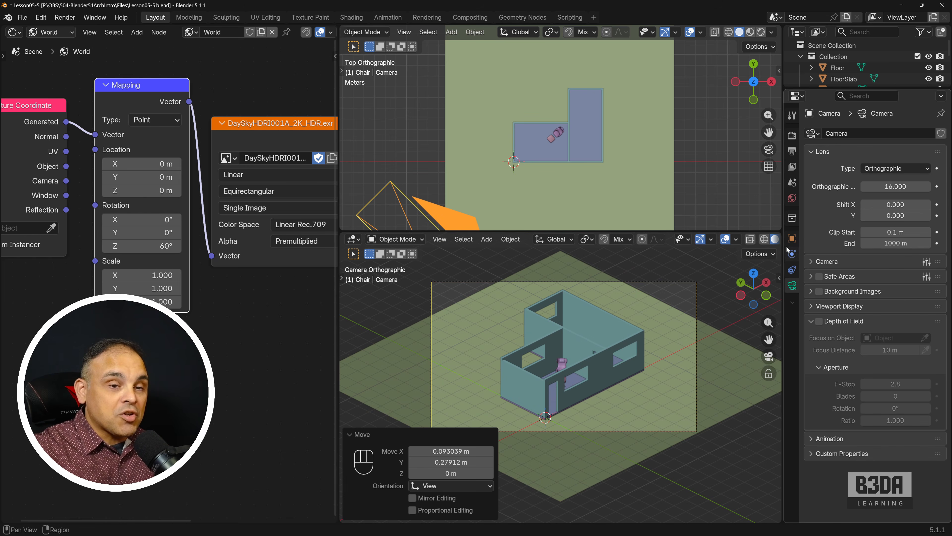
pyautogui.click(792, 239)
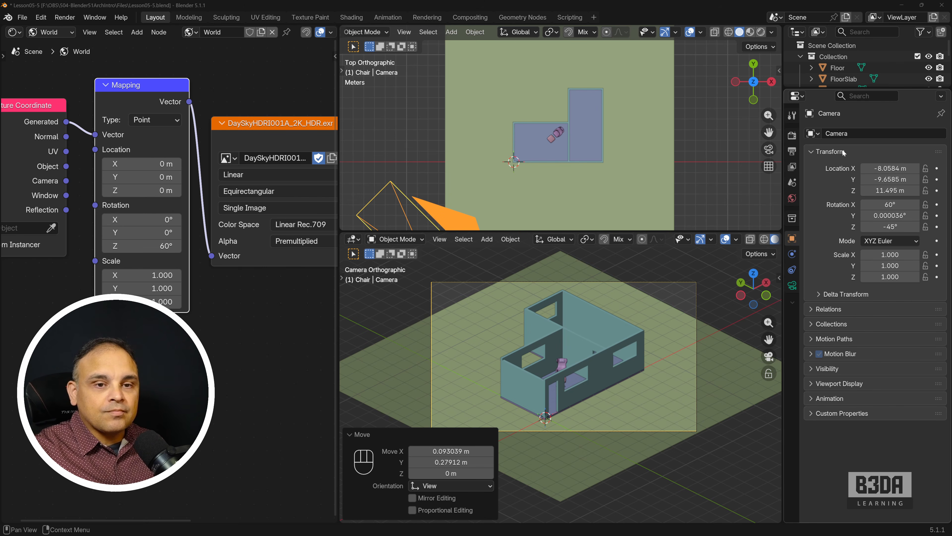
pyautogui.doubleClick(890, 204)
pyautogui.write('54.736')
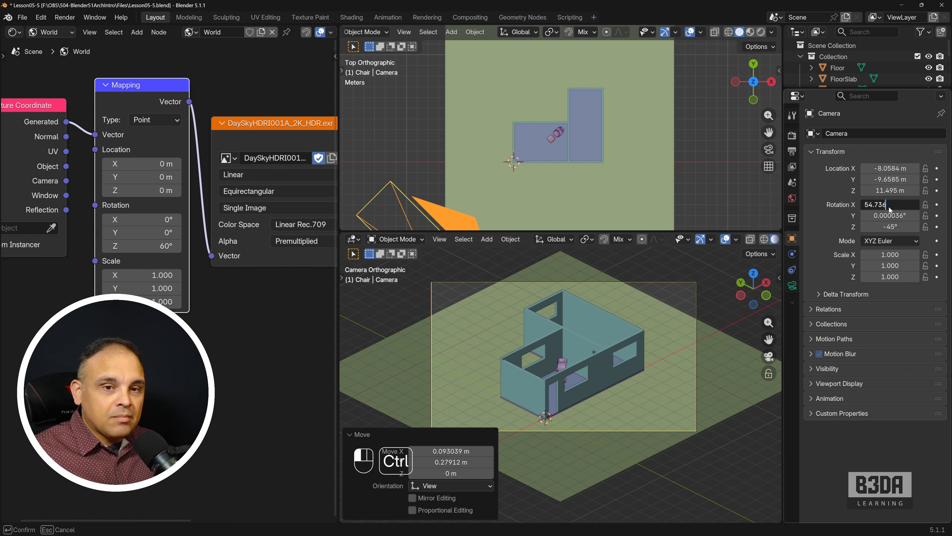
pyautogui.press('Return')
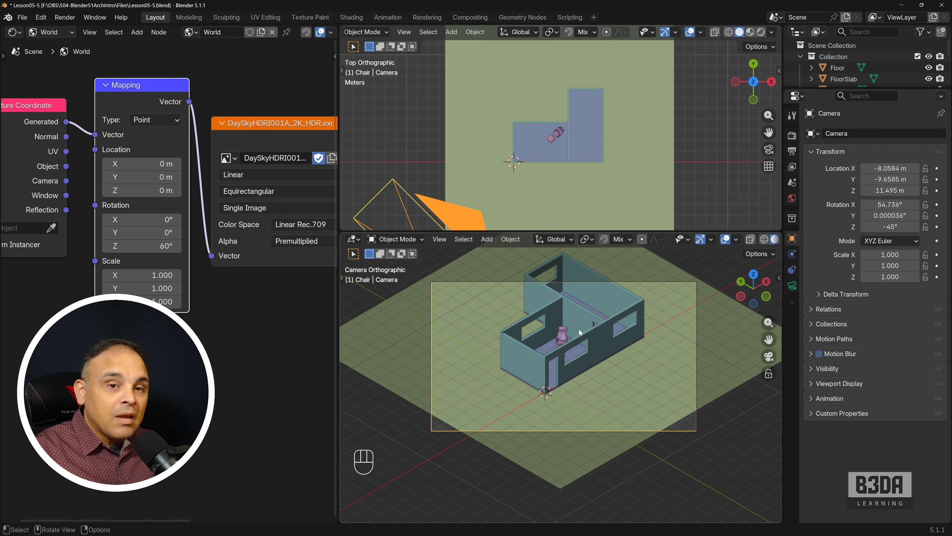
pyautogui.press('g')
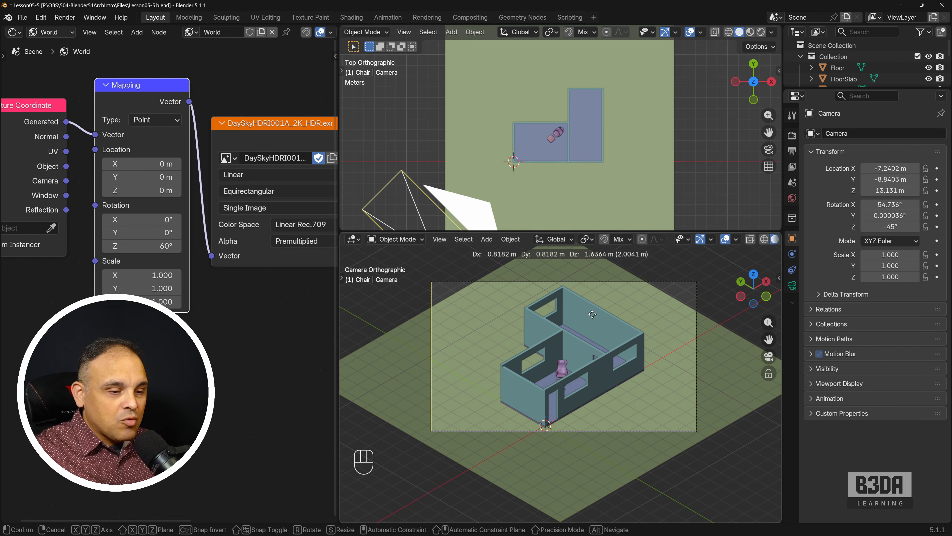
pyautogui.click(593, 314)
# - Scale the ground plane up by a factor of about 1.28 and reselect the camera
pyautogui.click(671, 333)
pyautogui.press('s')
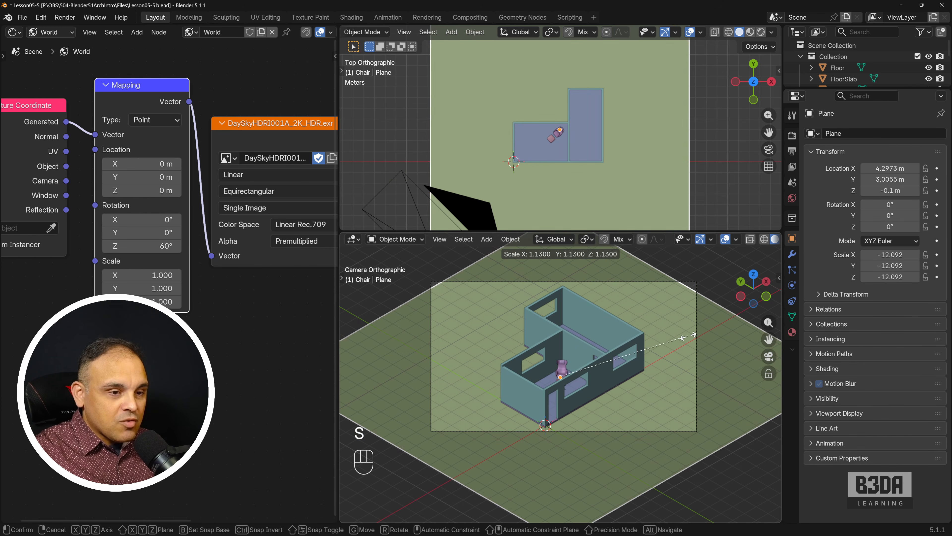
pyautogui.click(708, 339)
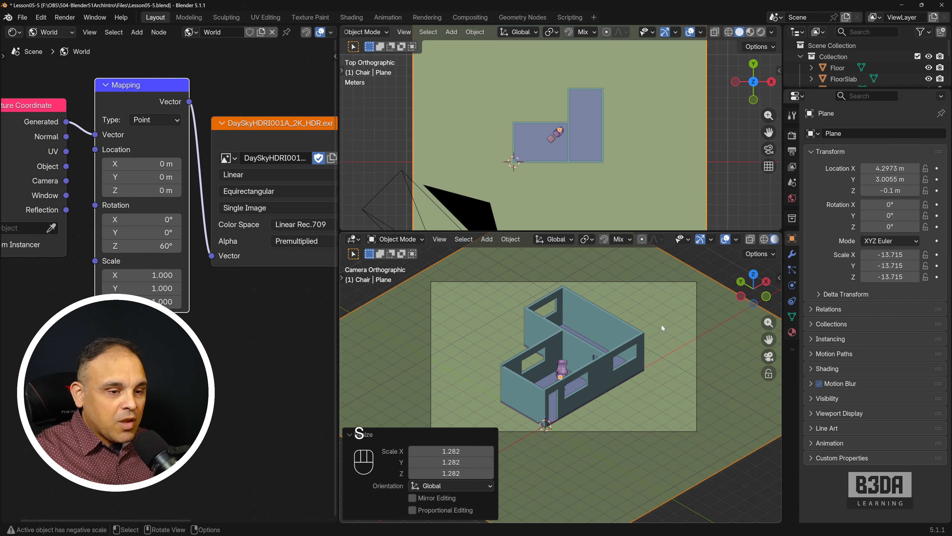
pyautogui.click(619, 329)
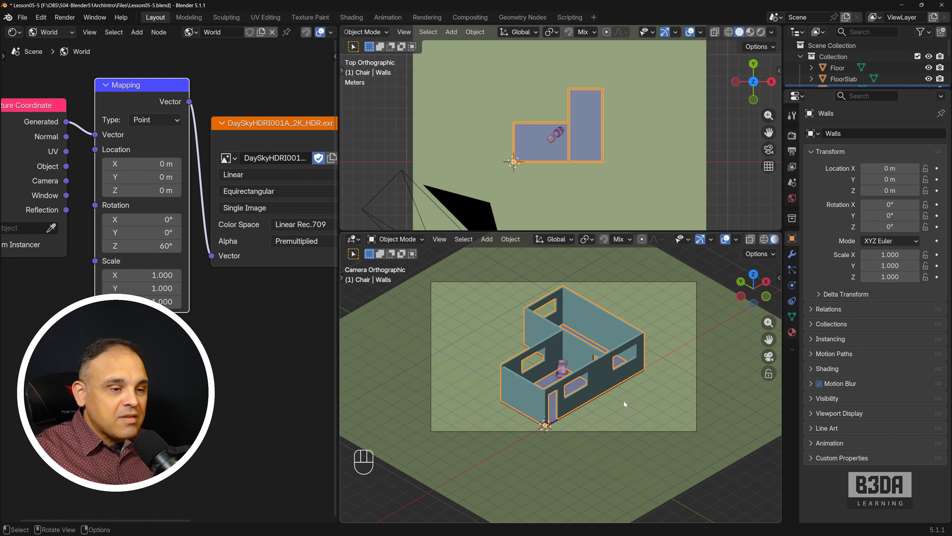
pyautogui.click(723, 267)
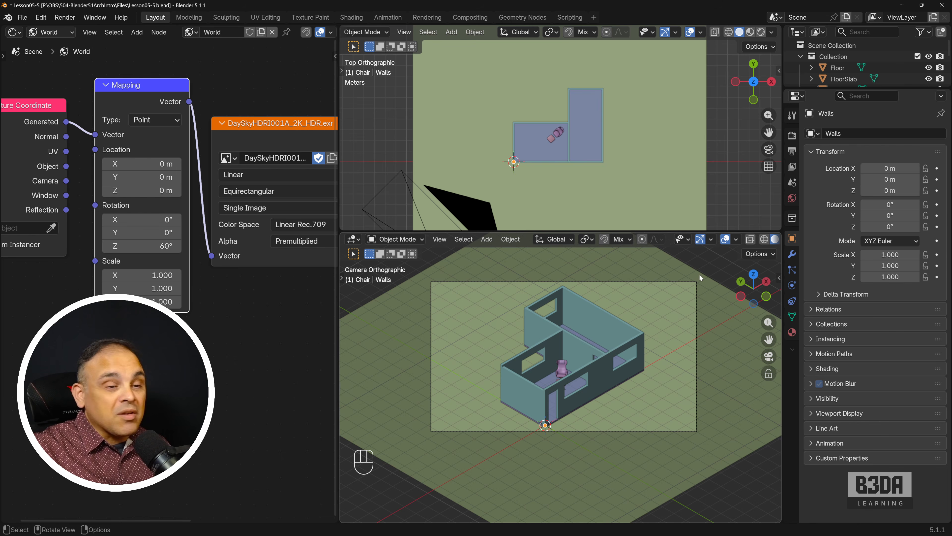
pyautogui.click(670, 281)
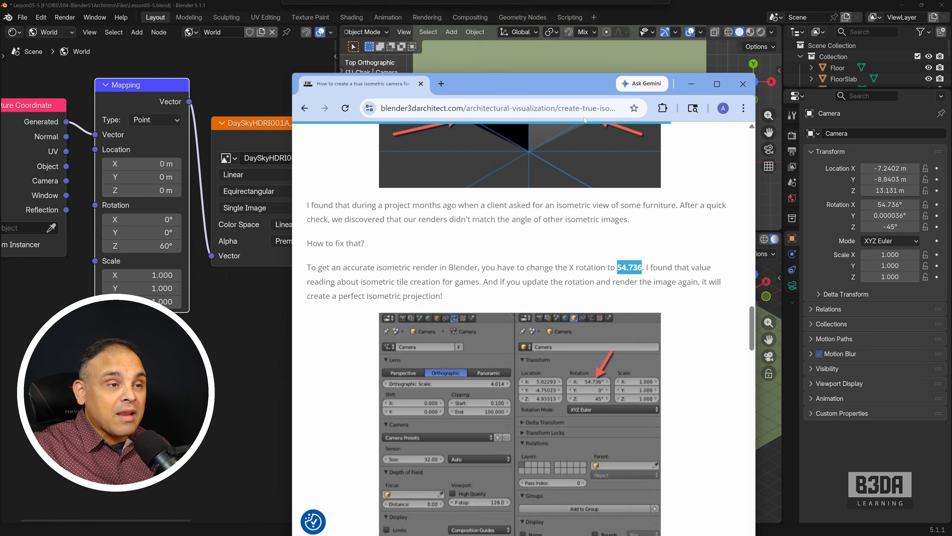
# - Look through the web article on creating a true isometric camera for architecture in the browser, then move its window out of the way
pyautogui.scroll(6, 589, 358)
pyautogui.moveTo(751, 299); pyautogui.dragTo(750, 183)
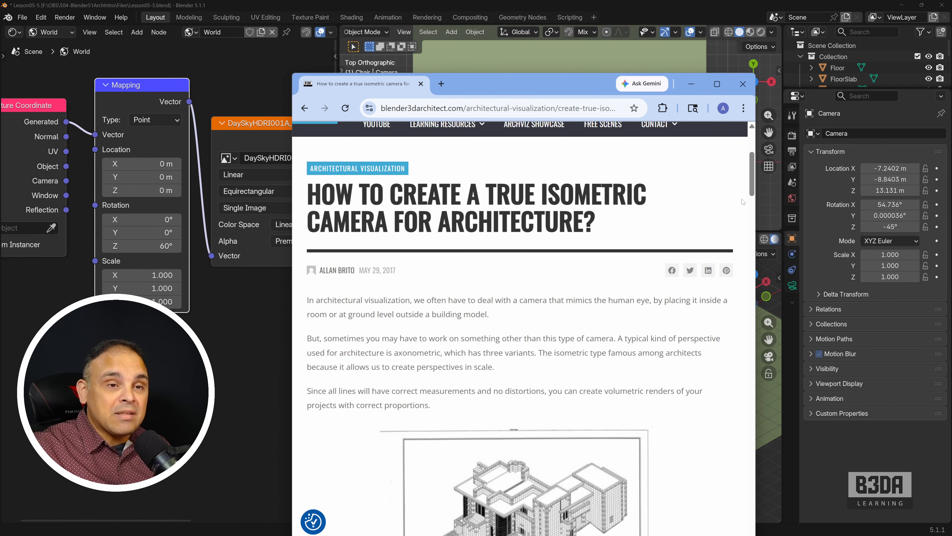
pyautogui.scroll(-10, 743, 210)
pyautogui.moveTo(747, 223); pyautogui.dragTo(731, 370)
pyautogui.moveTo(545, 89); pyautogui.dragTo(592, 0)
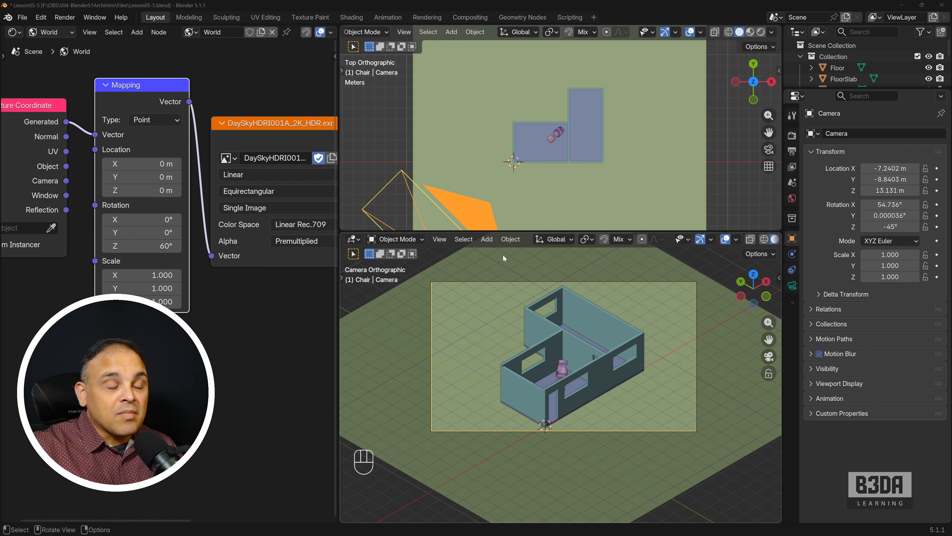
# - Set the Cycles render's maximum samples to 256
pyautogui.click(792, 135)
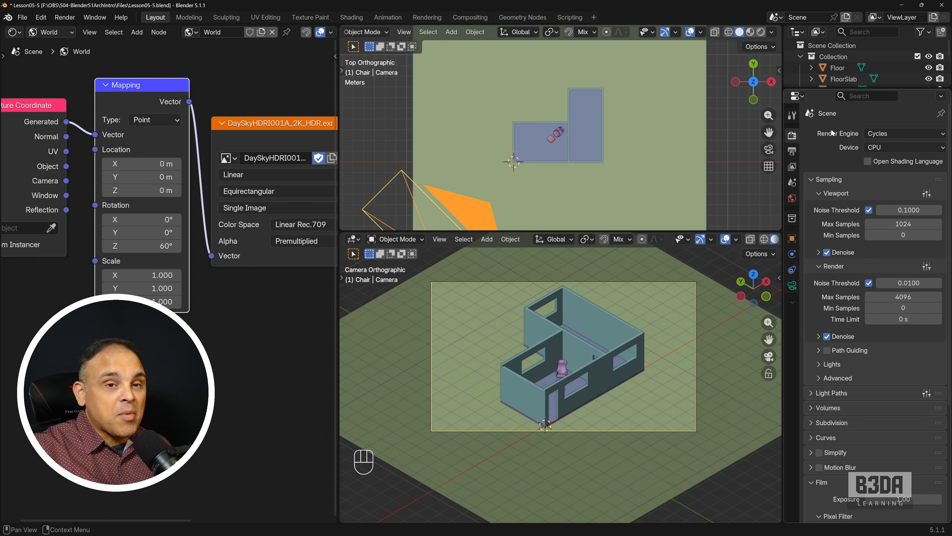
pyautogui.scroll(-3, 844, 265)
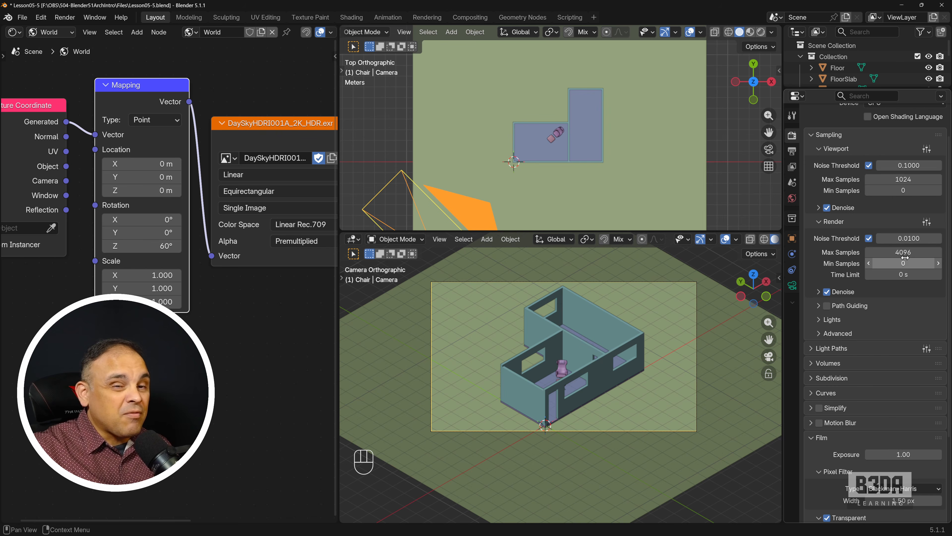
pyautogui.click(868, 253)
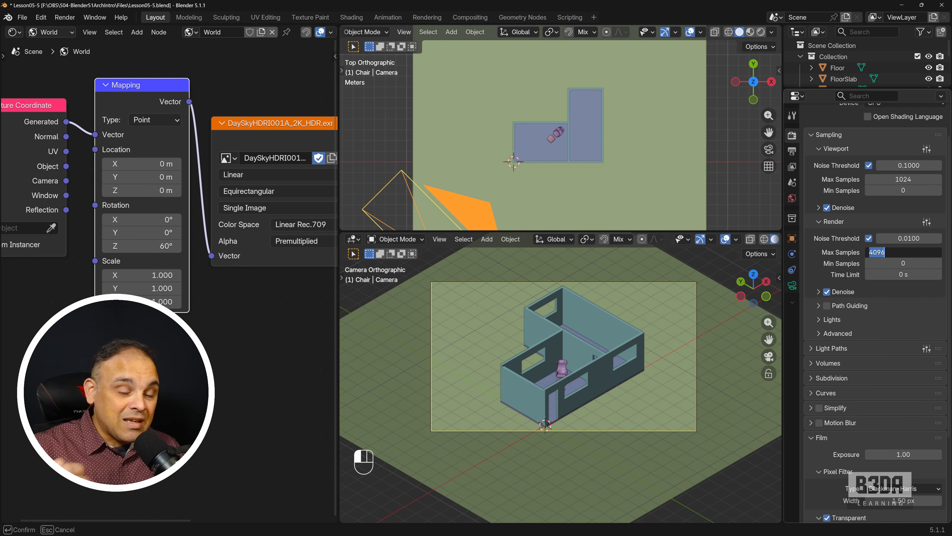
pyautogui.write('256')
pyautogui.press('Return')
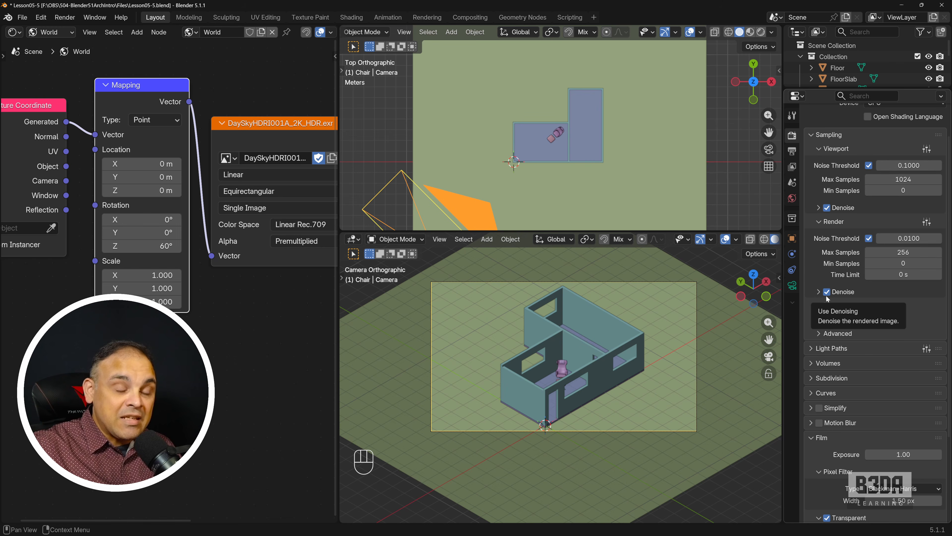
# - Set the output resolution percentage to 50%
pyautogui.click(792, 152)
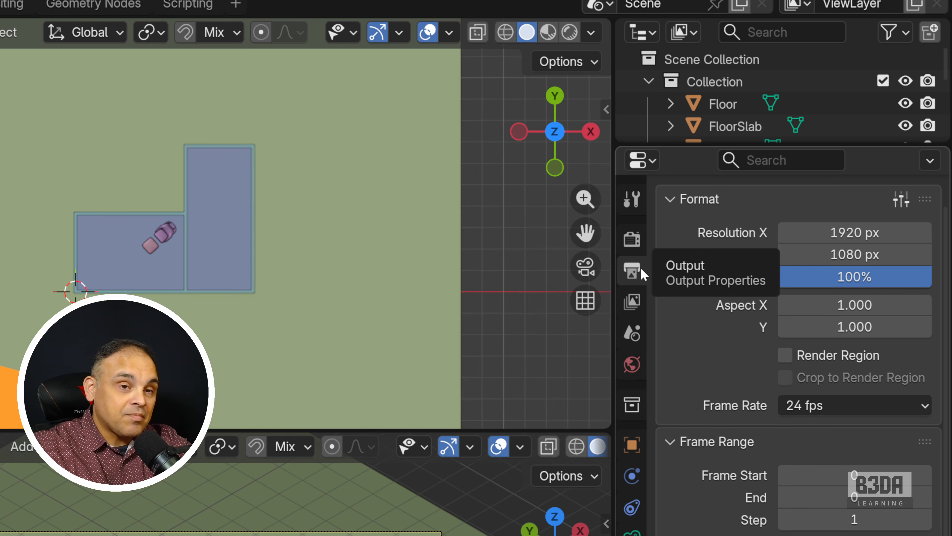
pyautogui.click(640, 242)
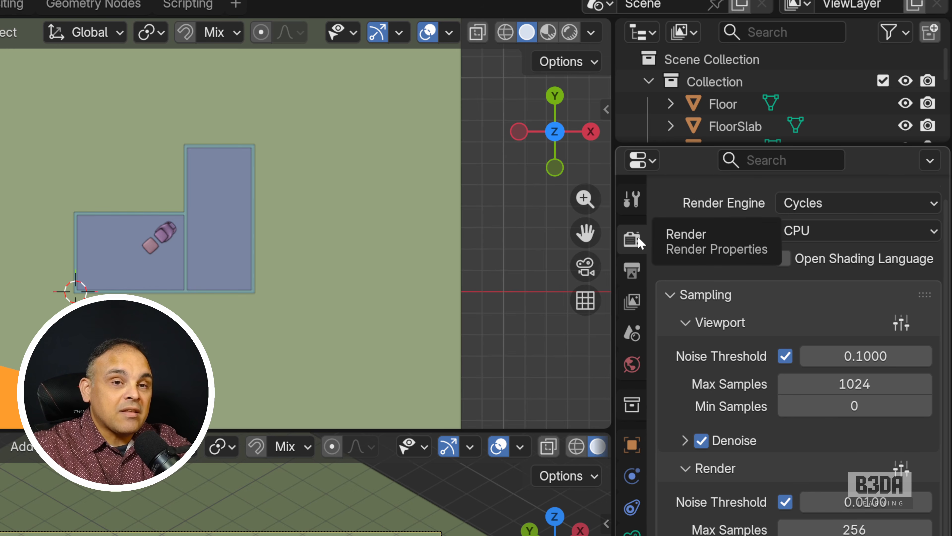
pyautogui.click(632, 267)
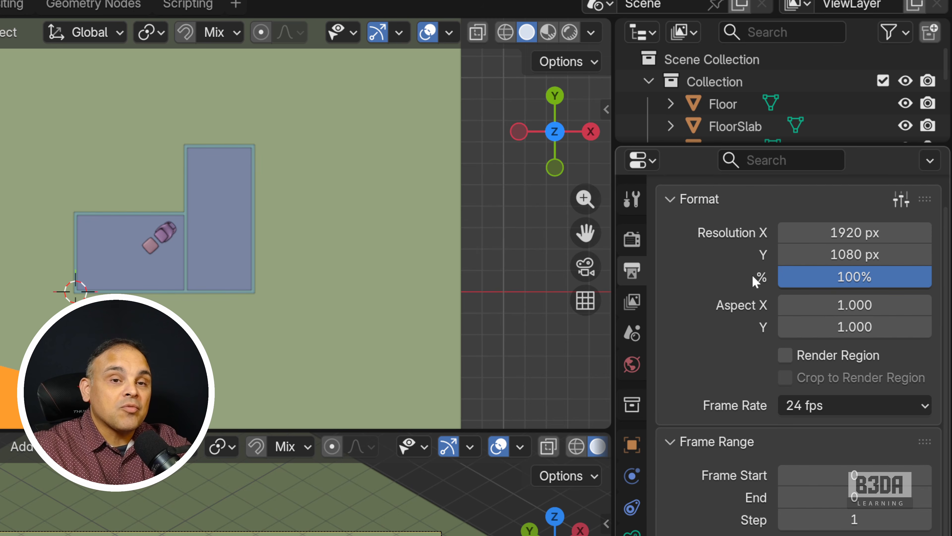
pyautogui.click(869, 283)
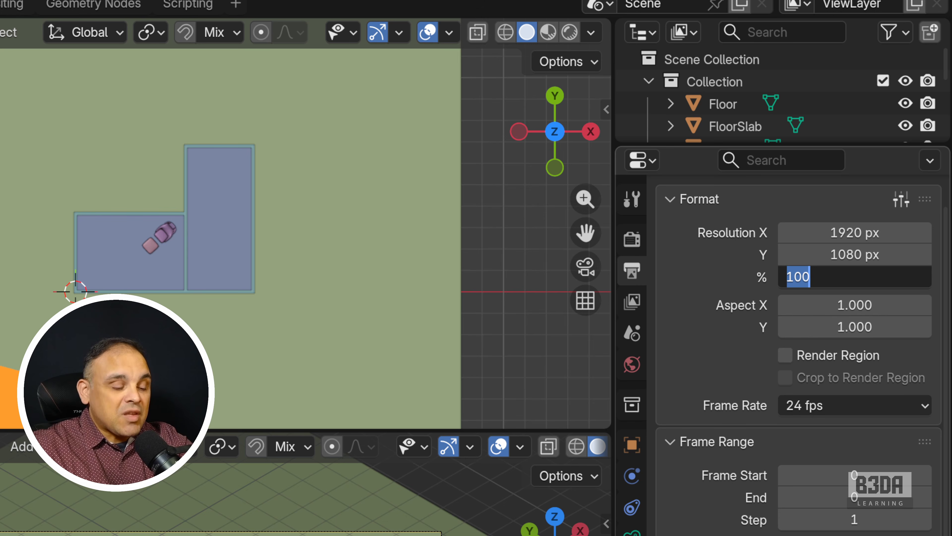
pyautogui.write('50')
pyautogui.press('Return')
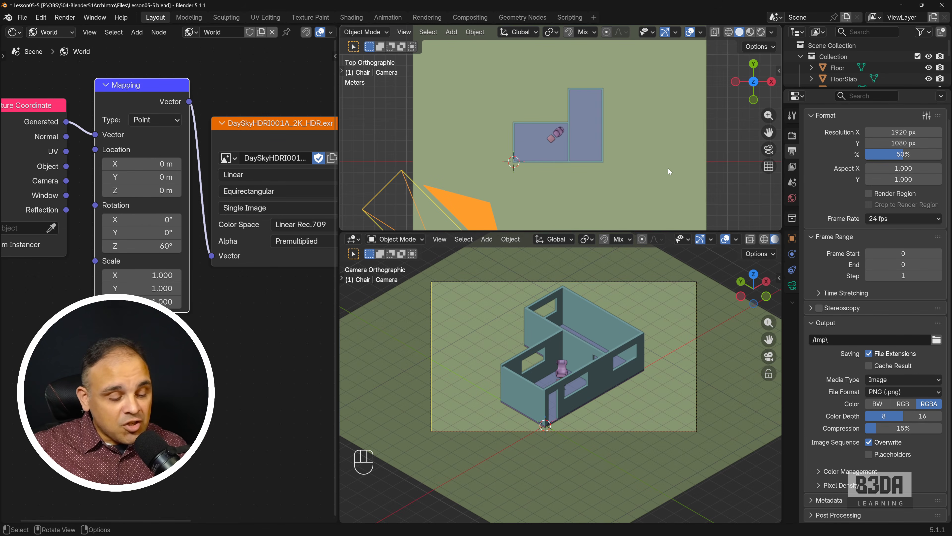
# - Run a test render of the camera view, inspect the house in the result, and close the render window
pyautogui.press('F12')
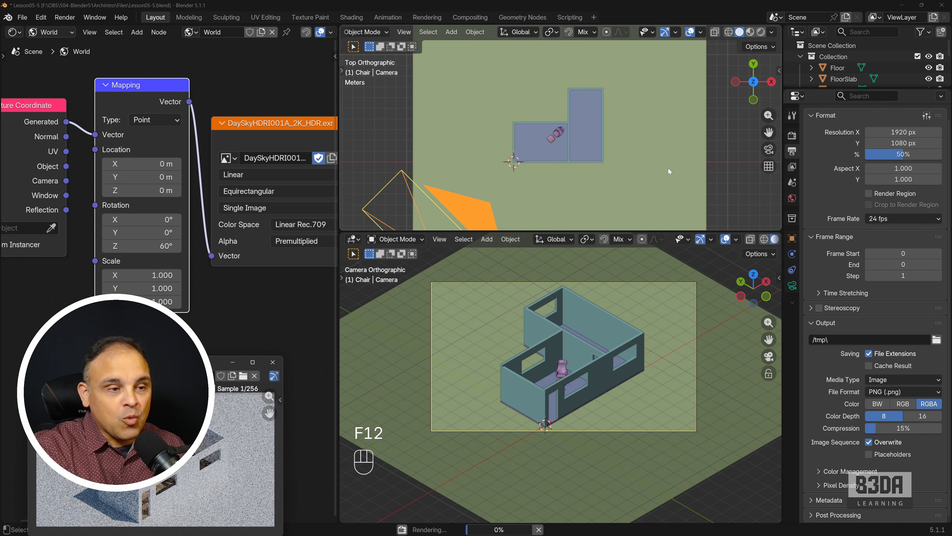
pyautogui.moveTo(164, 362); pyautogui.dragTo(613, 87)
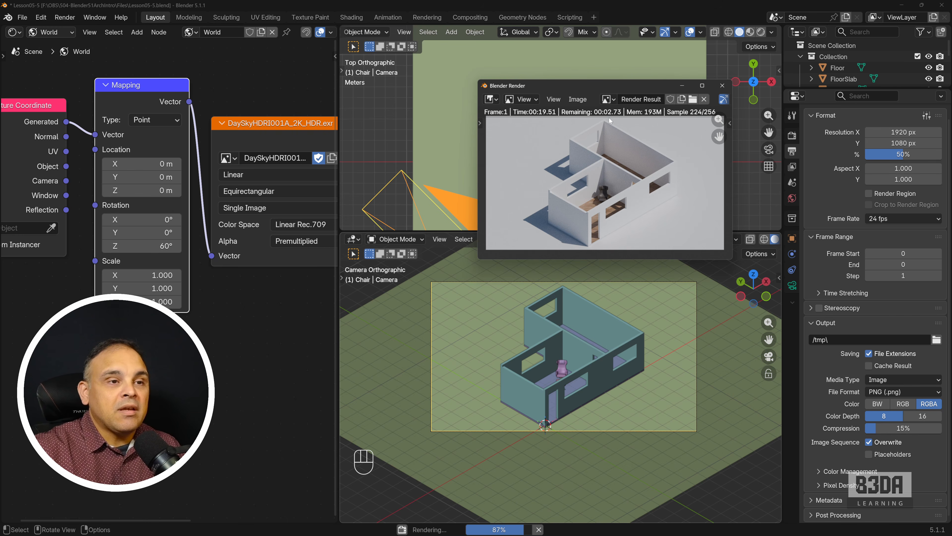
pyautogui.moveTo(624, 161); pyautogui.dragTo(618, 142)
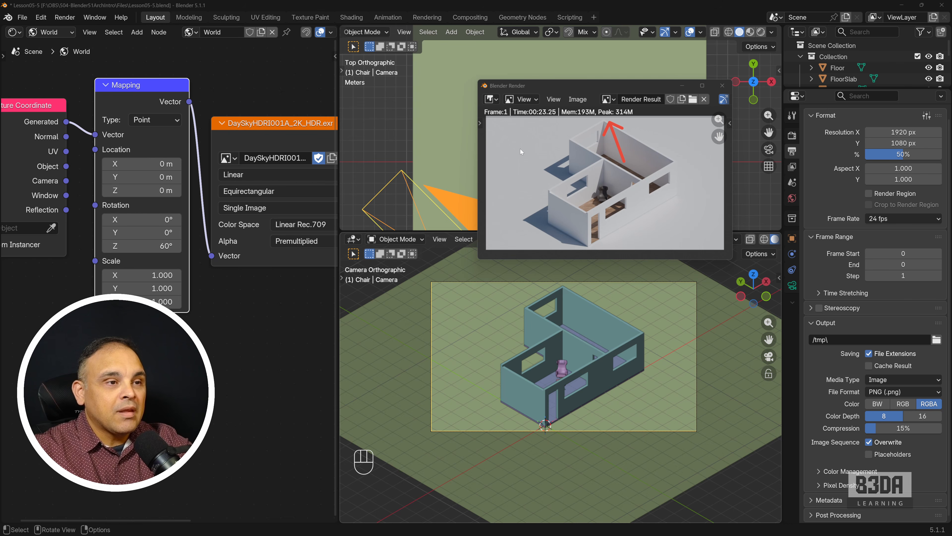
pyautogui.moveTo(534, 140); pyautogui.dragTo(538, 122)
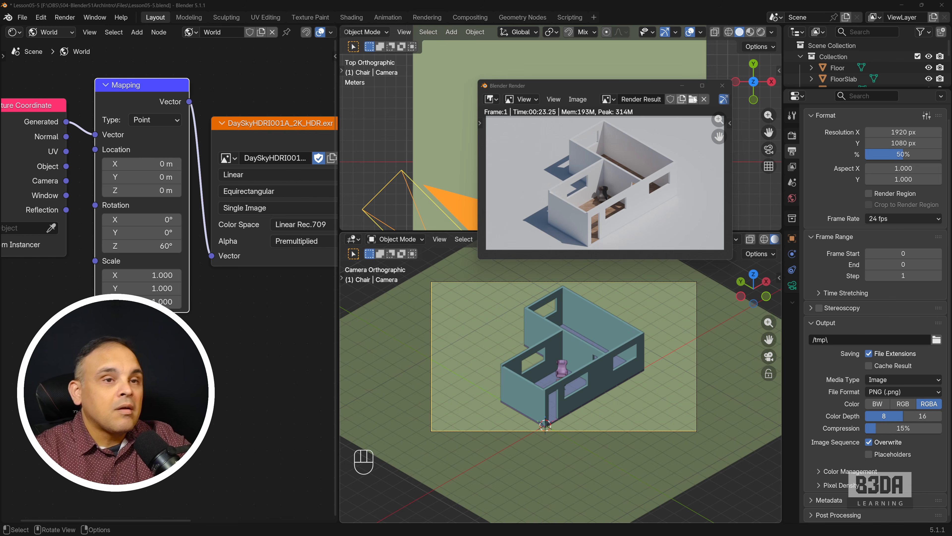
pyautogui.click(723, 85)
# - Change the base color of the ground plane's material to a light beige
pyautogui.click(714, 312)
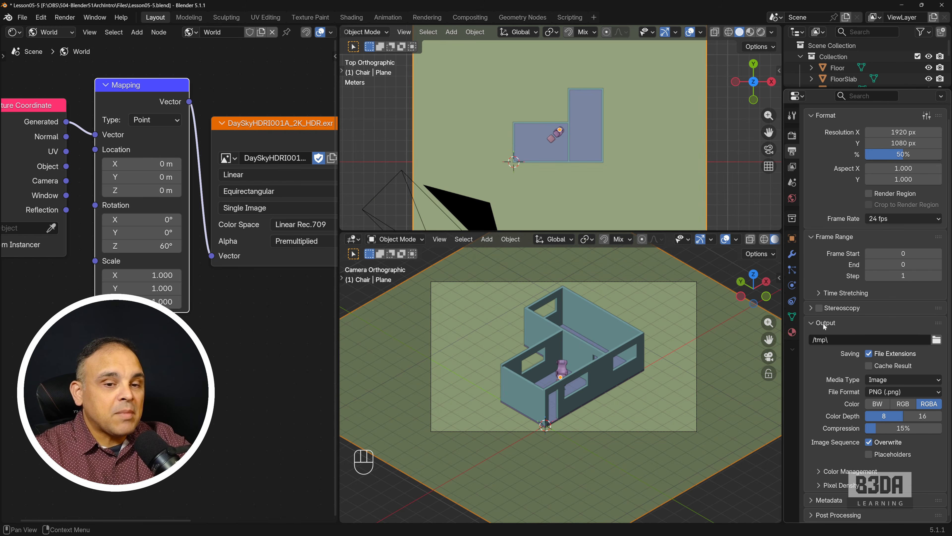
pyautogui.click(792, 332)
pyautogui.click(884, 182)
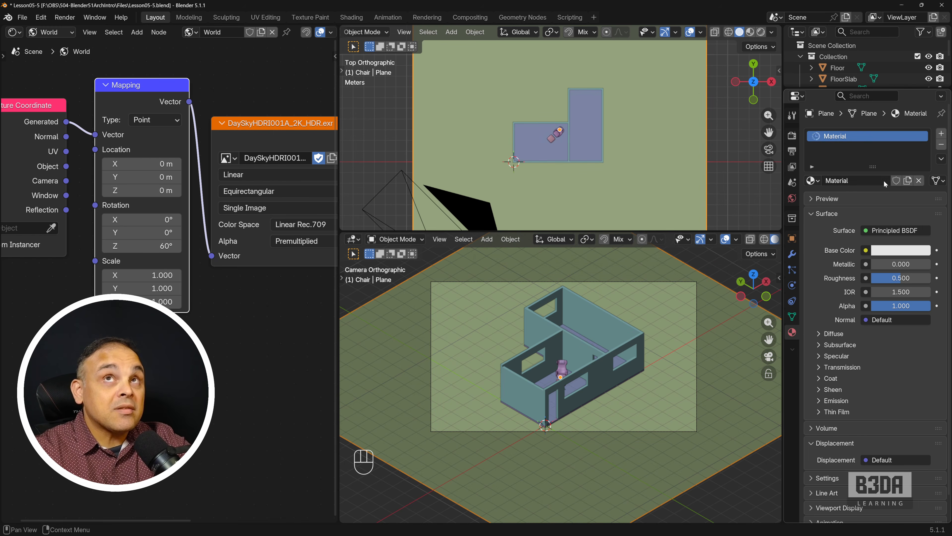
pyautogui.click(894, 251)
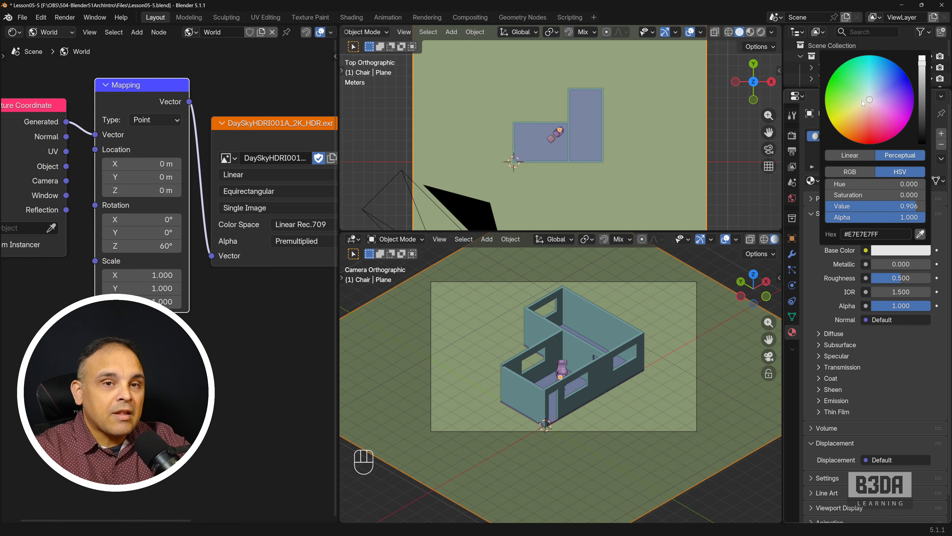
pyautogui.moveTo(861, 100); pyautogui.dragTo(859, 110)
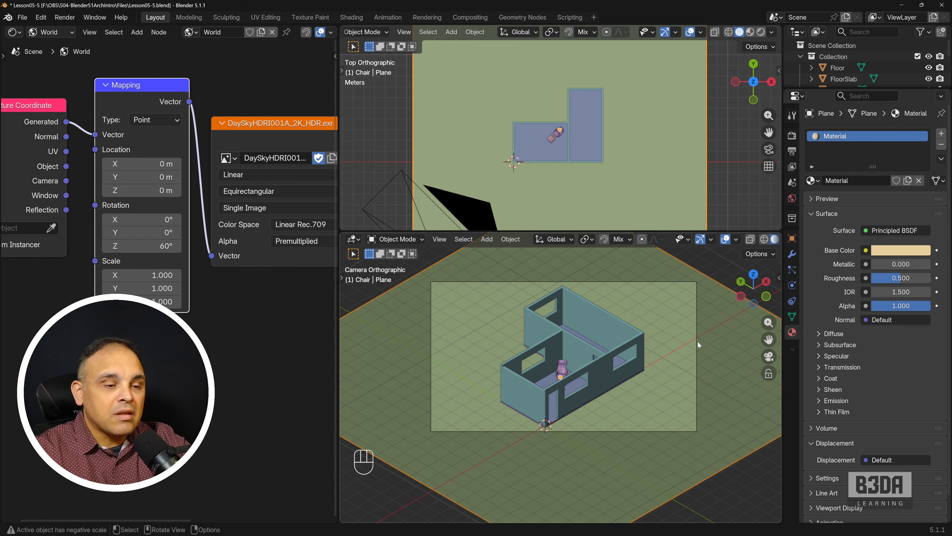
# - Set the output resolution percentage to 75%
pyautogui.click(792, 136)
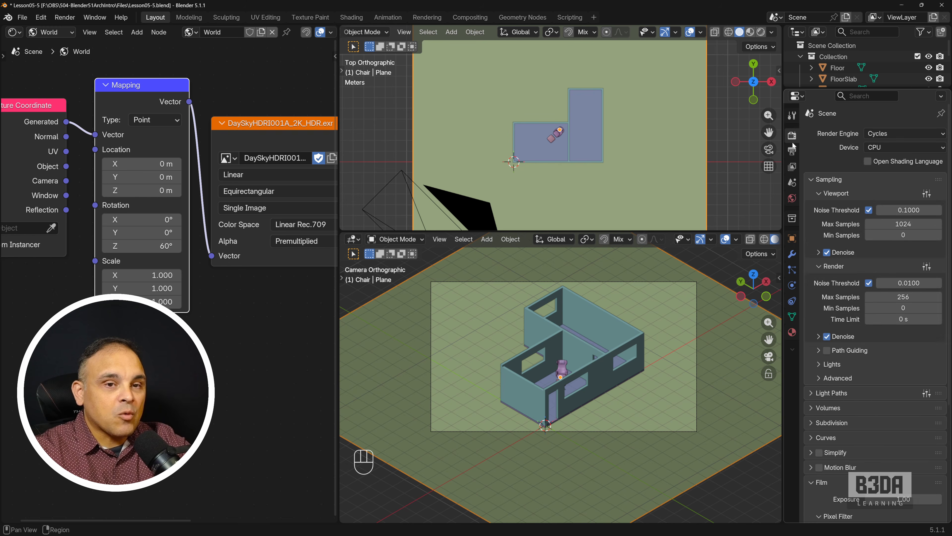
pyautogui.click(791, 151)
pyautogui.click(918, 171)
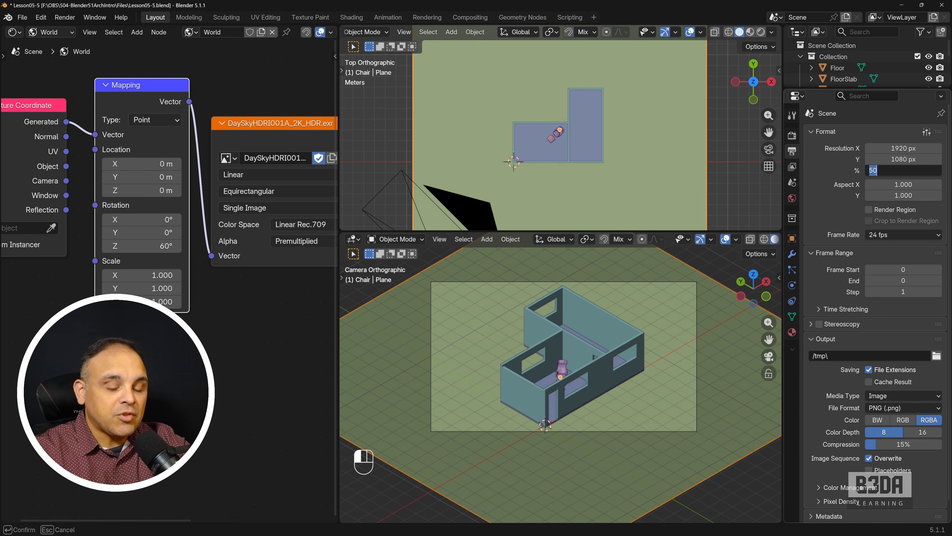
pyautogui.write('75')
pyautogui.press('Return')
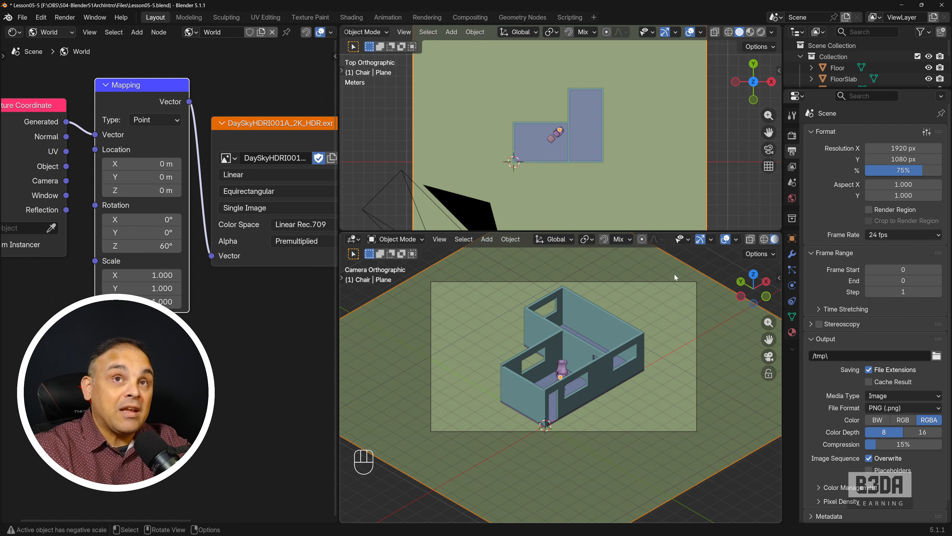
# - Render the camera view with the recolored ground, check the options for saving the image, and close the render window
pyautogui.press('F12')
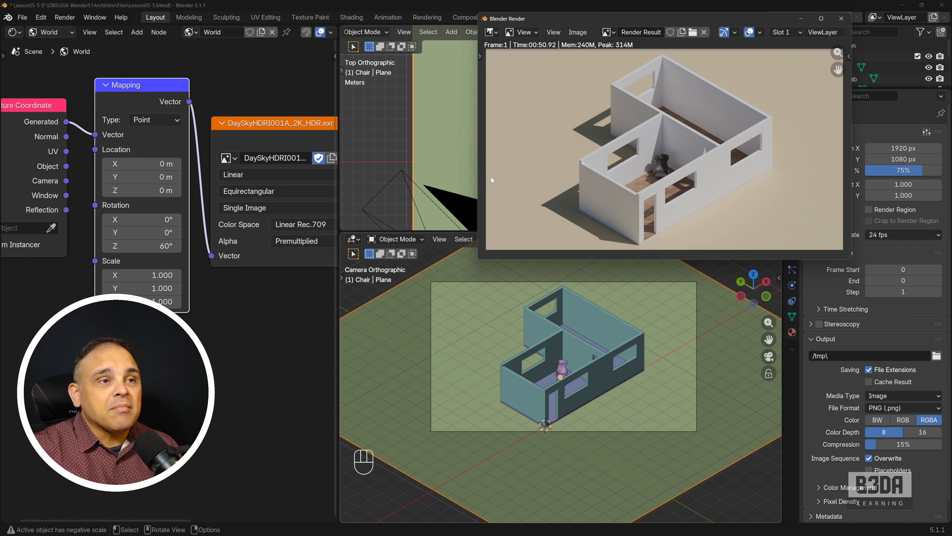
pyautogui.click(578, 32)
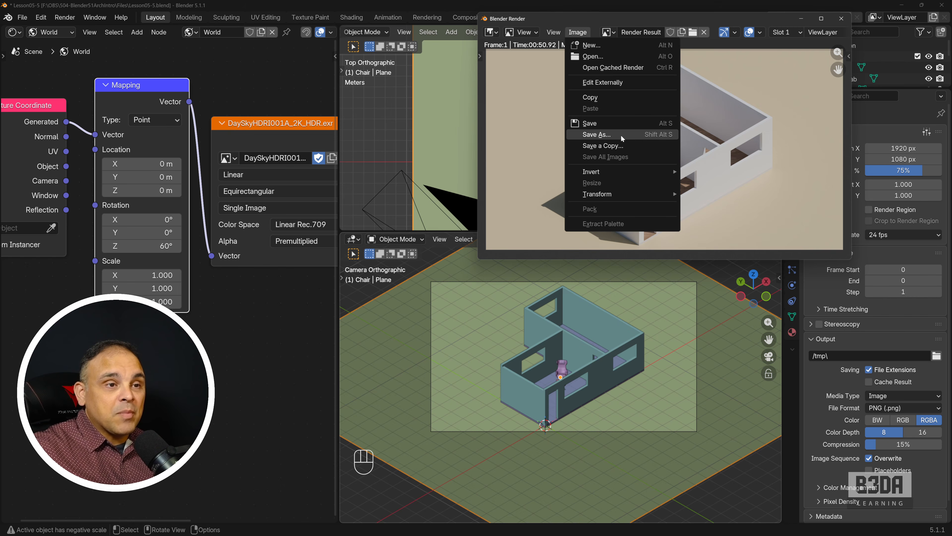
pyautogui.moveTo(618, 19); pyautogui.dragTo(517, 65)
pyautogui.click(741, 64)
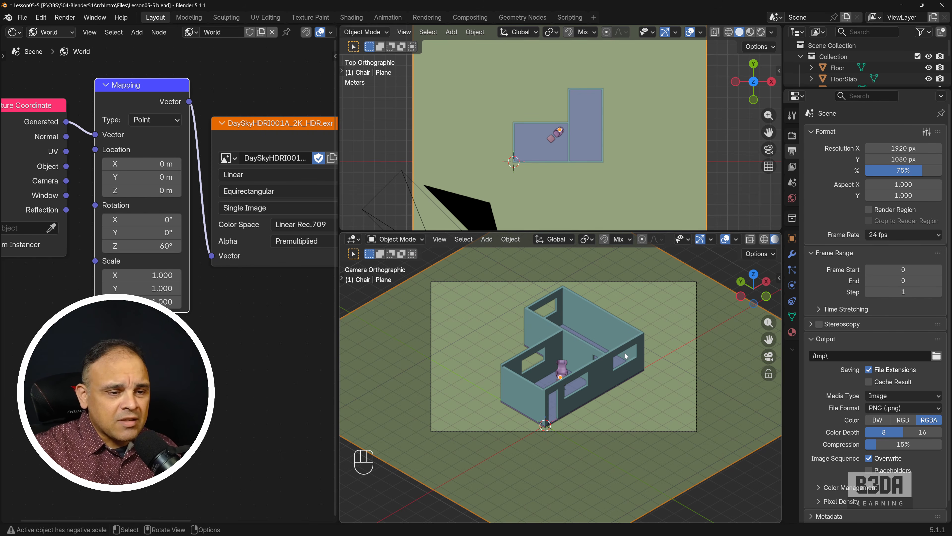
pyautogui.moveTo(604, 341); pyautogui.dragTo(457, 344, button='middle')
pyautogui.scroll(-6, 460, 346)
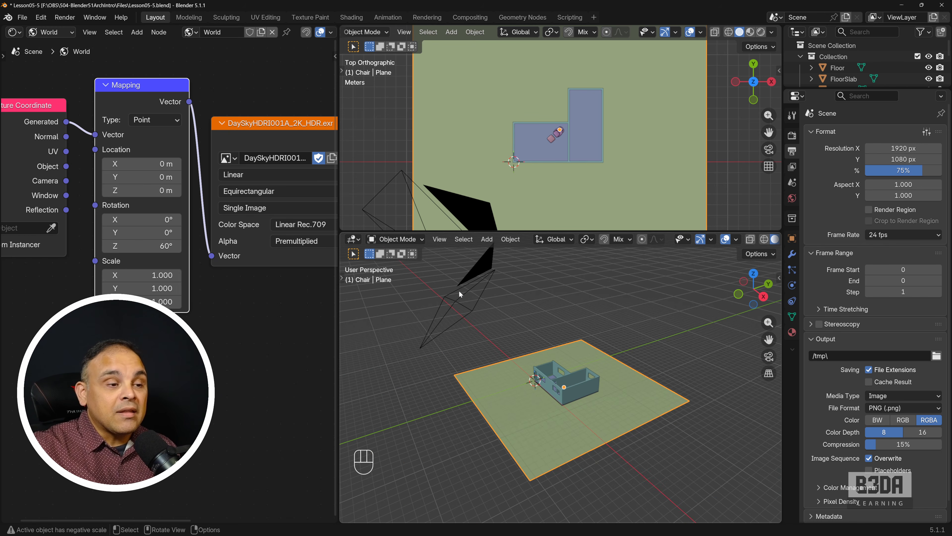
pyautogui.moveTo(489, 353); pyautogui.dragTo(545, 374, button='middle')
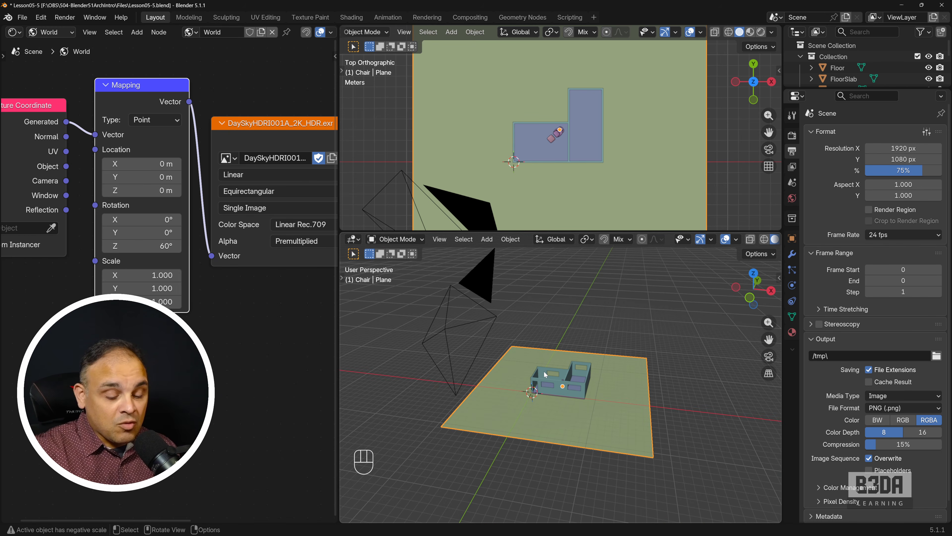
pyautogui.press('KP_0')
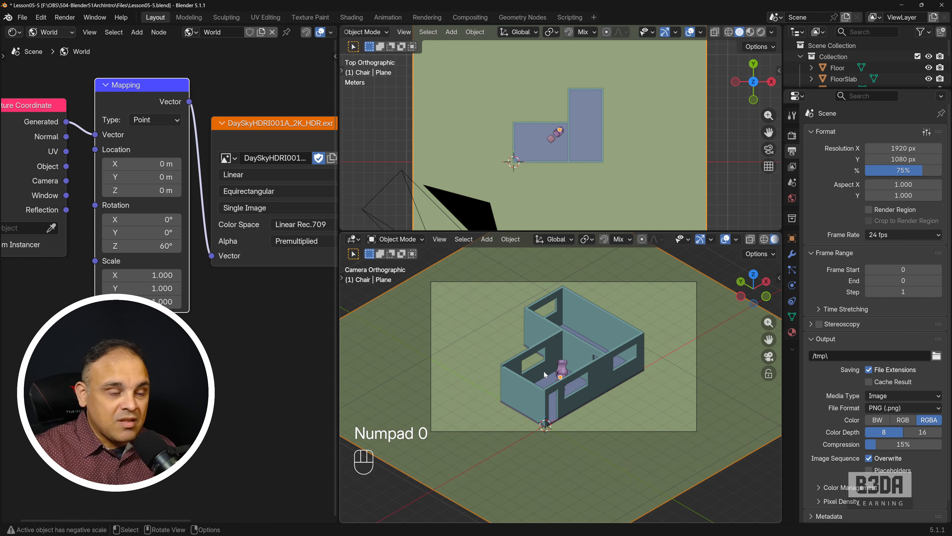